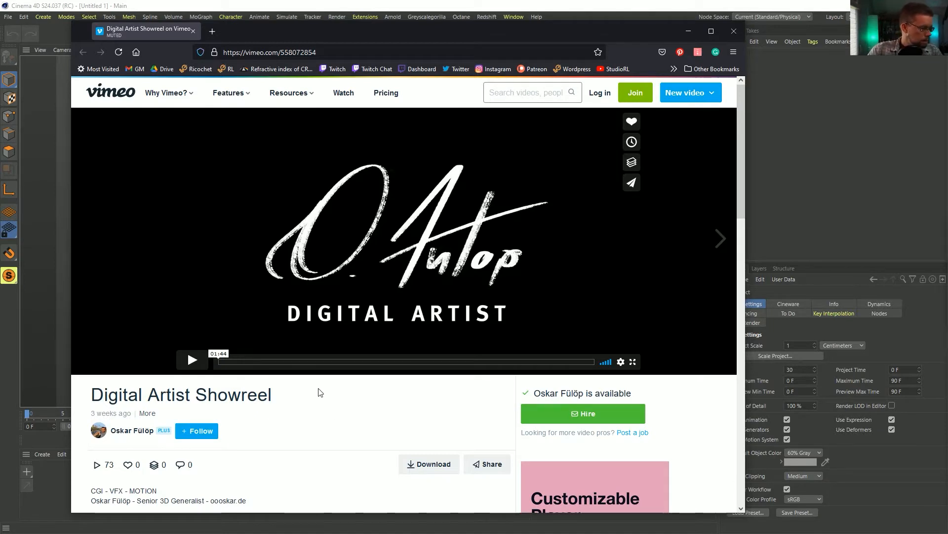
# Step: Play the Digital Artist Showreel on Vimeo, replay its handwritten logo intro several times, and pause it at 00:03
pyautogui.click(181, 363)
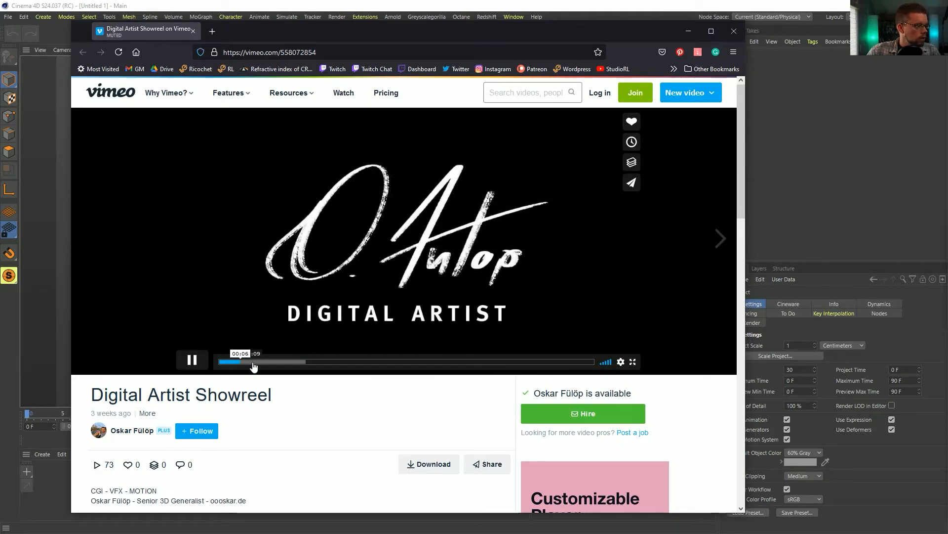
pyautogui.click(253, 364)
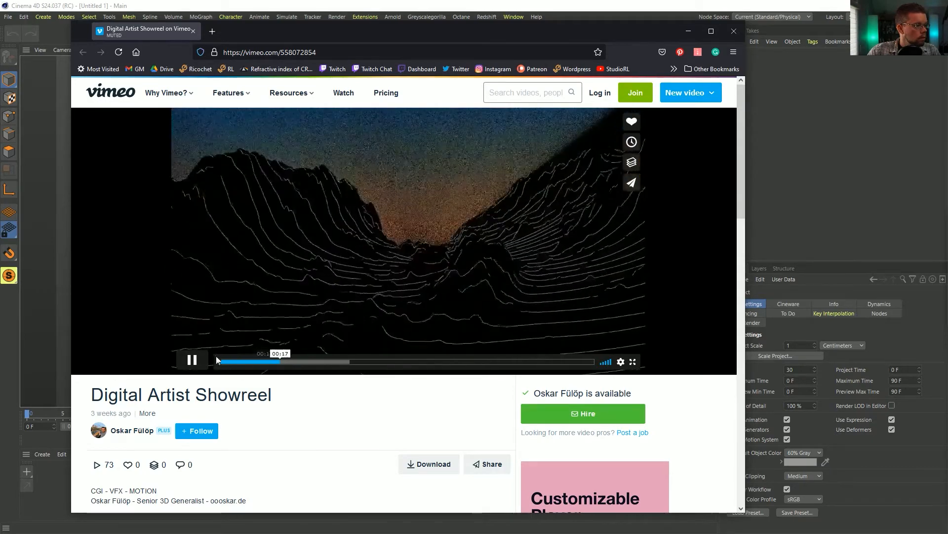
pyautogui.click(192, 360)
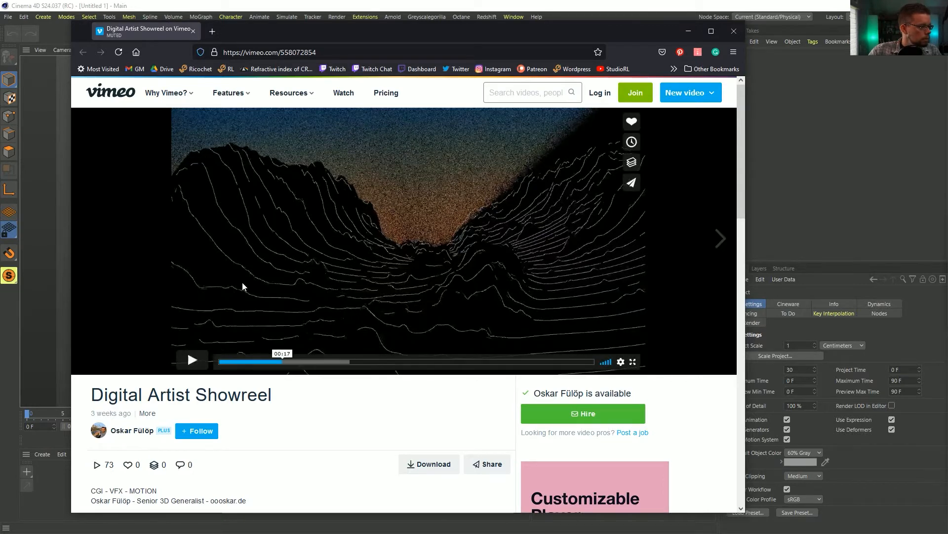
pyautogui.click(192, 360)
pyautogui.moveTo(227, 361)
pyautogui.mouseDown()
pyautogui.moveTo(264, 362)
pyautogui.moveTo(244, 362)
pyautogui.mouseUp()
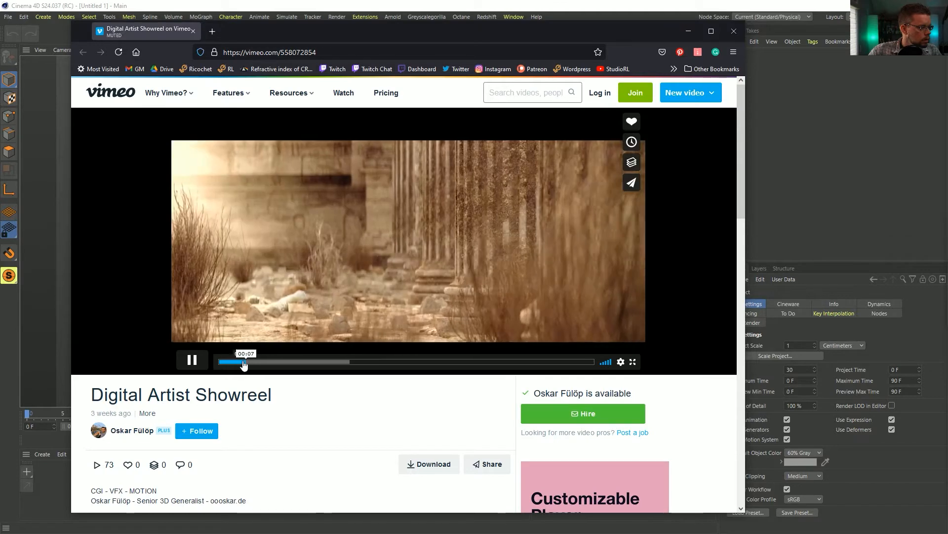
pyautogui.click(215, 363)
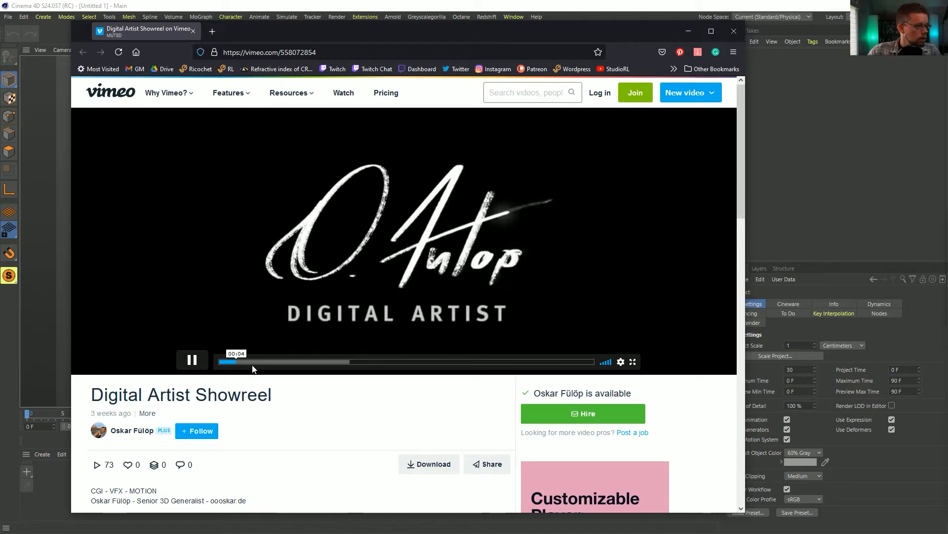
pyautogui.click(212, 365)
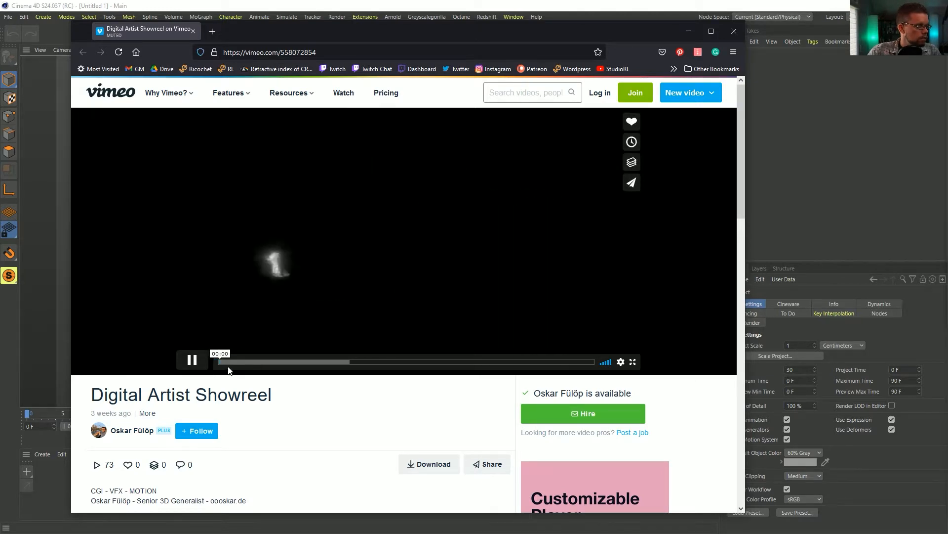
pyautogui.click(246, 366)
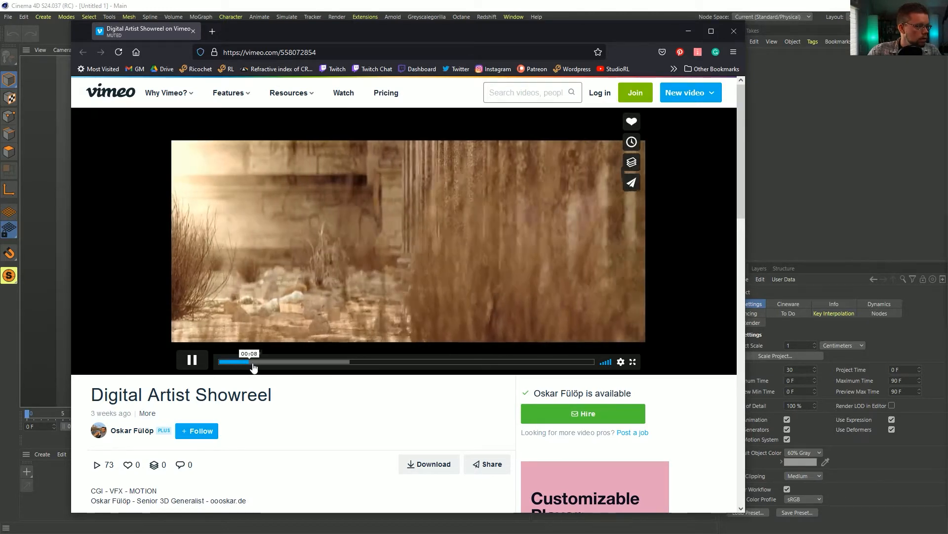
pyautogui.click(219, 366)
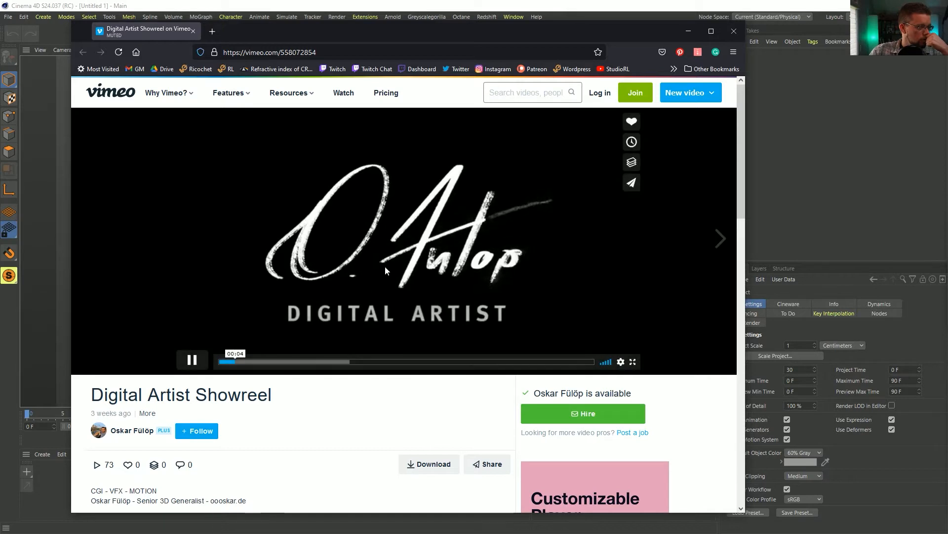
pyautogui.click(228, 361)
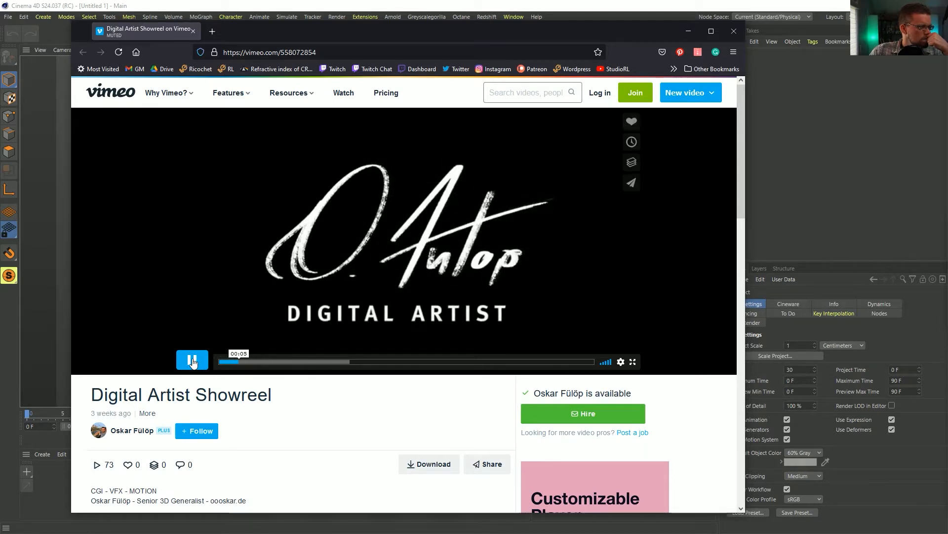
pyautogui.moveTo(235, 362); pyautogui.dragTo(198, 364)
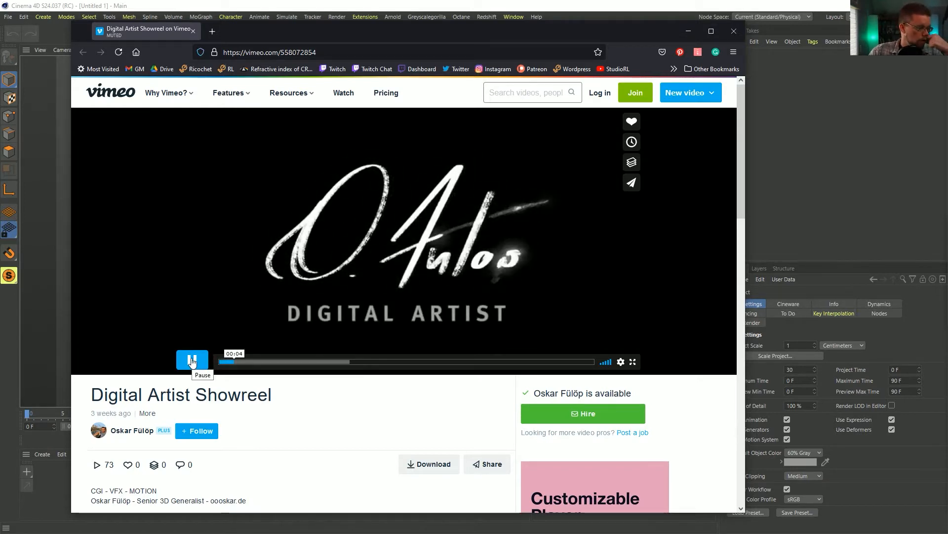
pyautogui.moveTo(233, 363); pyautogui.dragTo(209, 363)
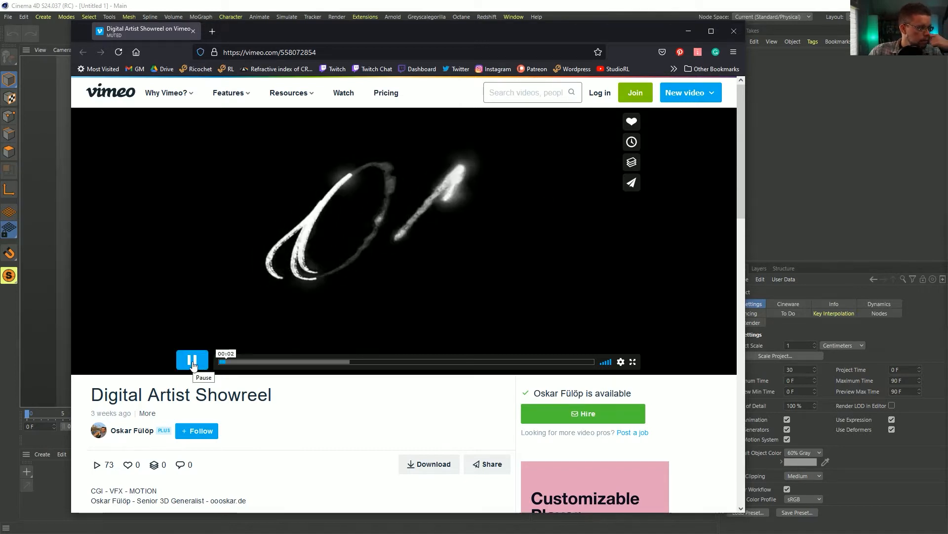
pyautogui.click(193, 364)
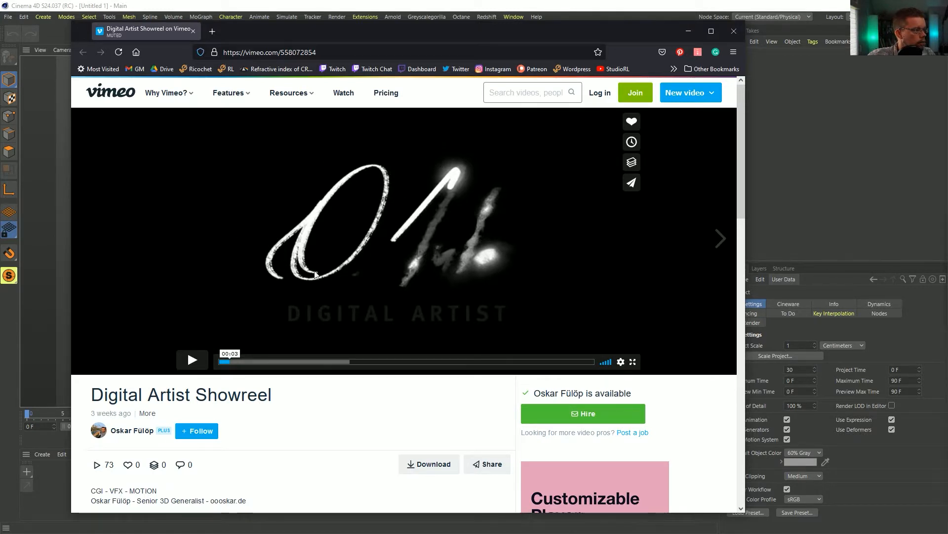
# Step: Switch to Cinema 4D and sketch a handwritten name spline about 802 by 345 cm in the front view with the Sketch tool
pyautogui.click(615, 11)
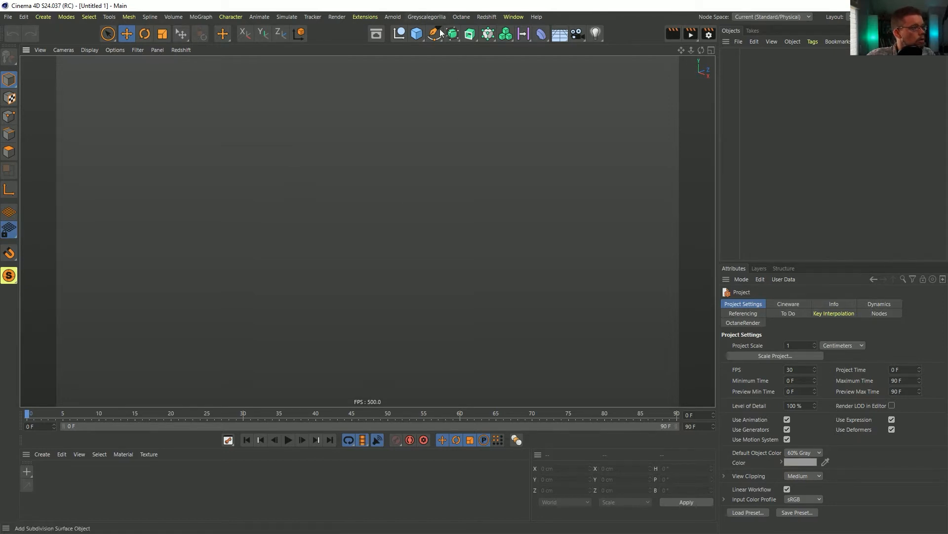
pyautogui.middleClick(438, 159)
pyautogui.middleClick(511, 274)
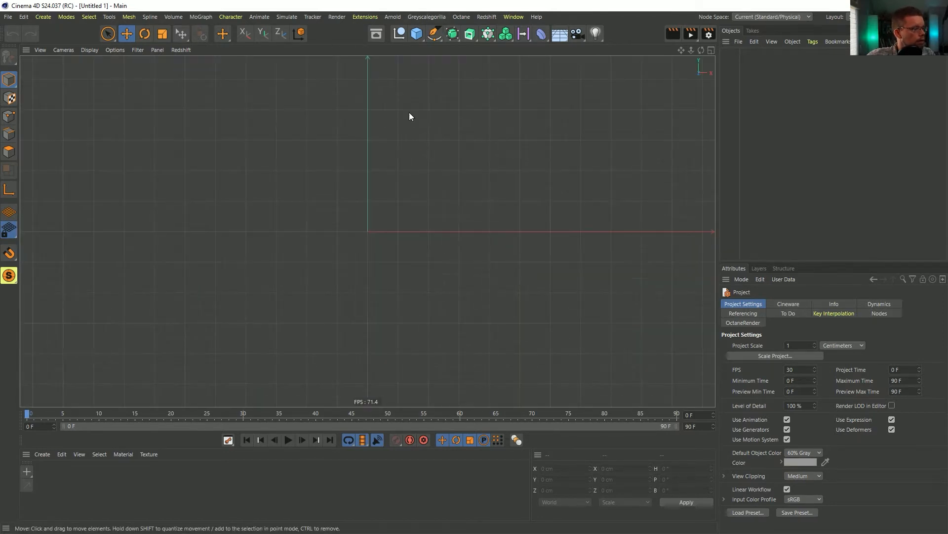
pyautogui.click(434, 33)
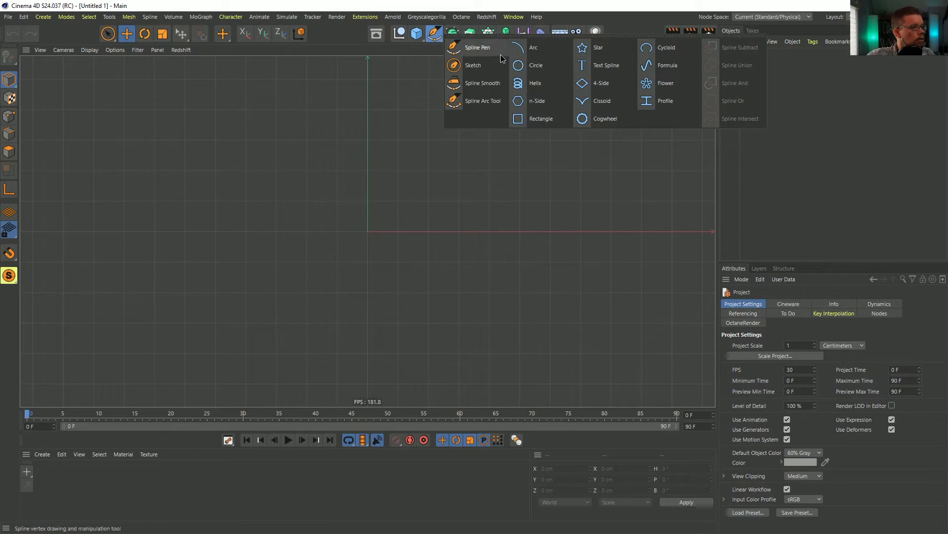
pyautogui.click(470, 68)
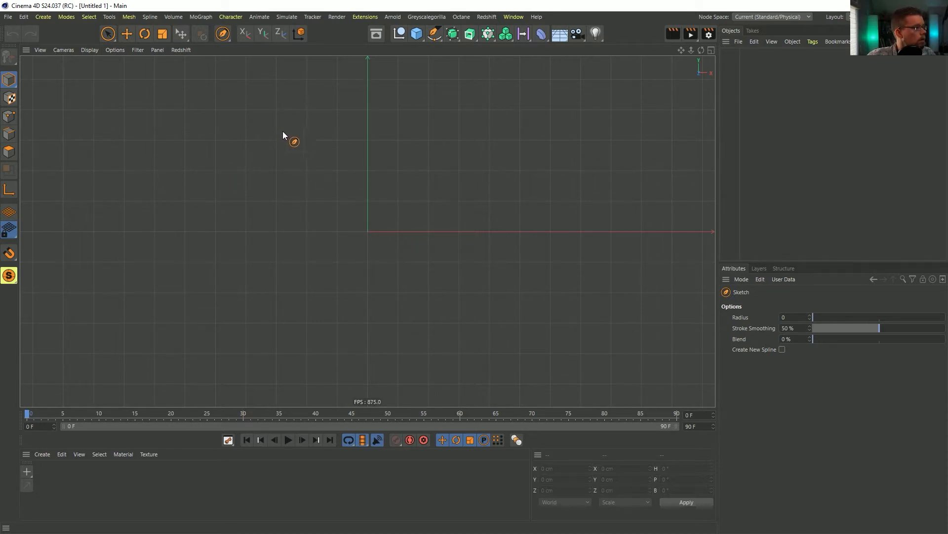
pyautogui.moveTo(281, 124)
pyautogui.mouseDown()
pyautogui.moveTo(197, 286)
pyautogui.moveTo(255, 280)
pyautogui.mouseUp()
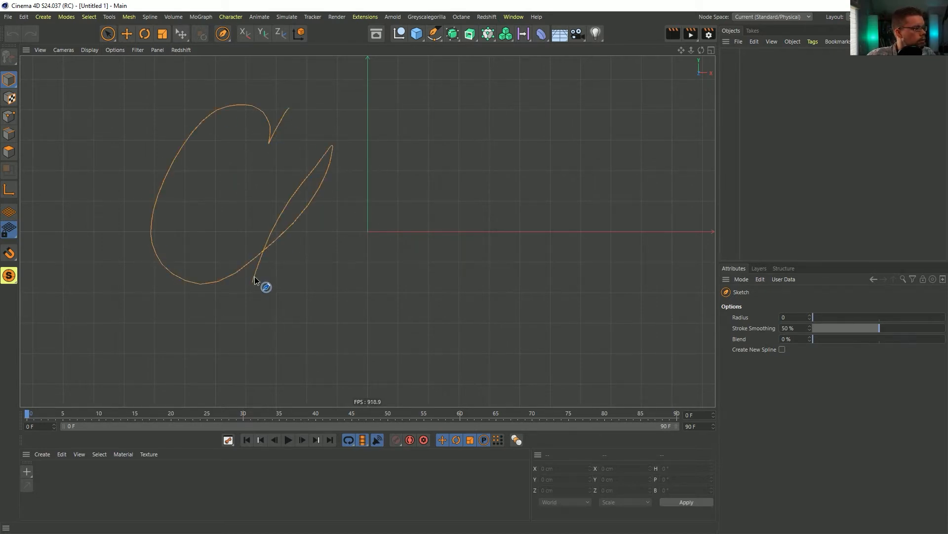
pyautogui.moveTo(468, 255); pyautogui.dragTo(641, 193)
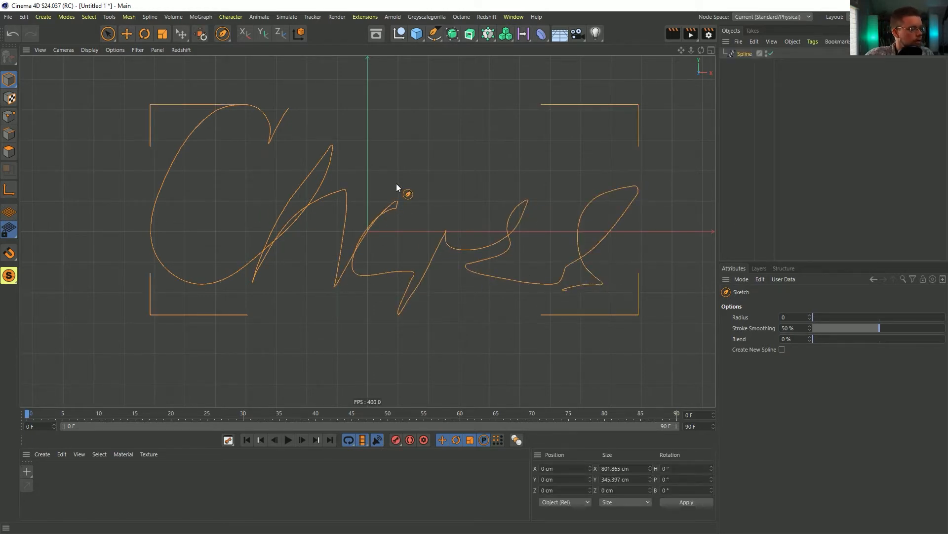
pyautogui.press('F1')
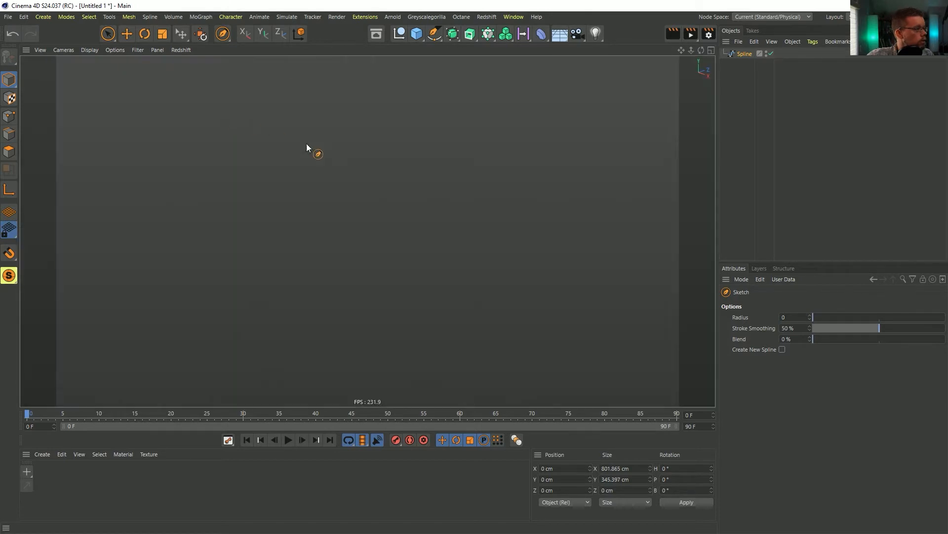
pyautogui.keyDown('alt'); pyautogui.moveTo(306, 206); pyautogui.dragTo(155, 202); pyautogui.keyUp('alt')
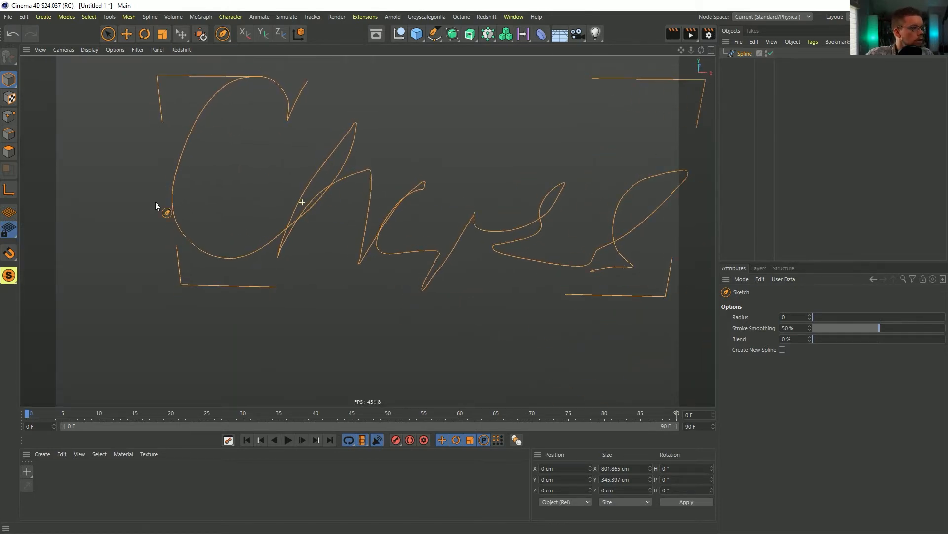
# Step: Switch to the browser, replay the showreel's logo intro from the start, pause it at 00:01, and return to Cinema 4D
pyautogui.hotkey('alt', 'Tab')
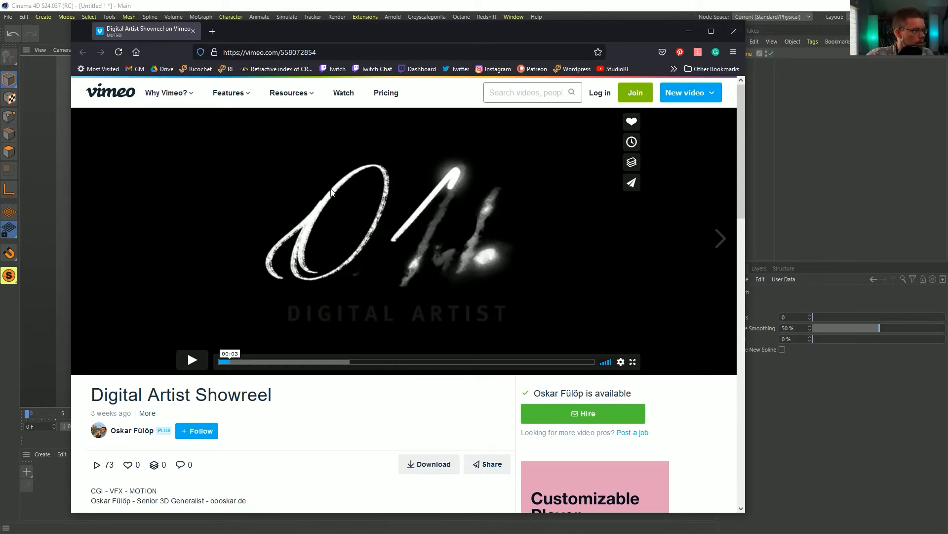
pyautogui.click(223, 361)
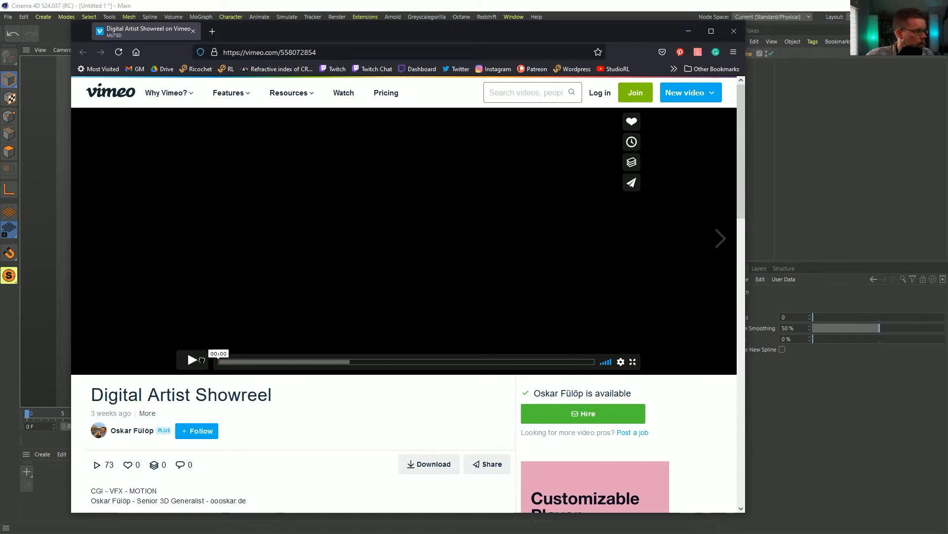
pyautogui.click(198, 360)
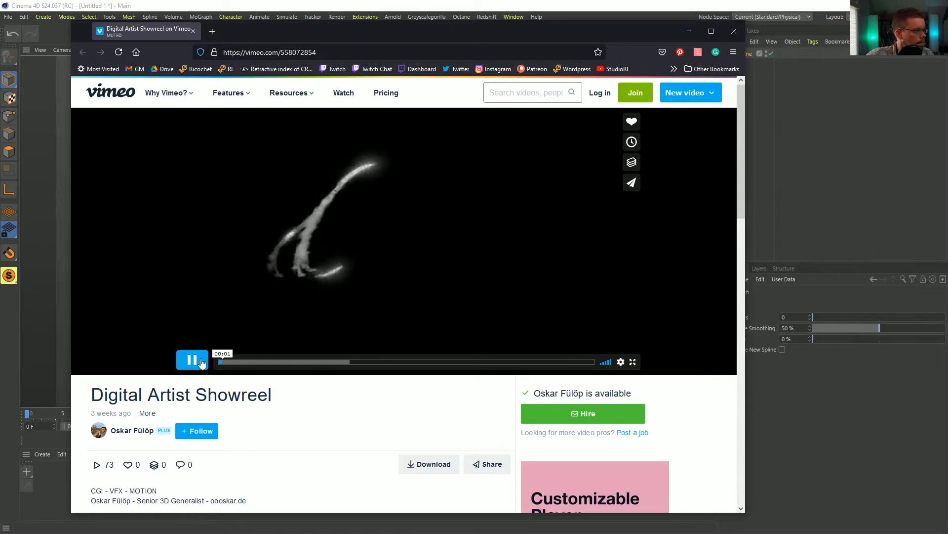
pyautogui.click(202, 361)
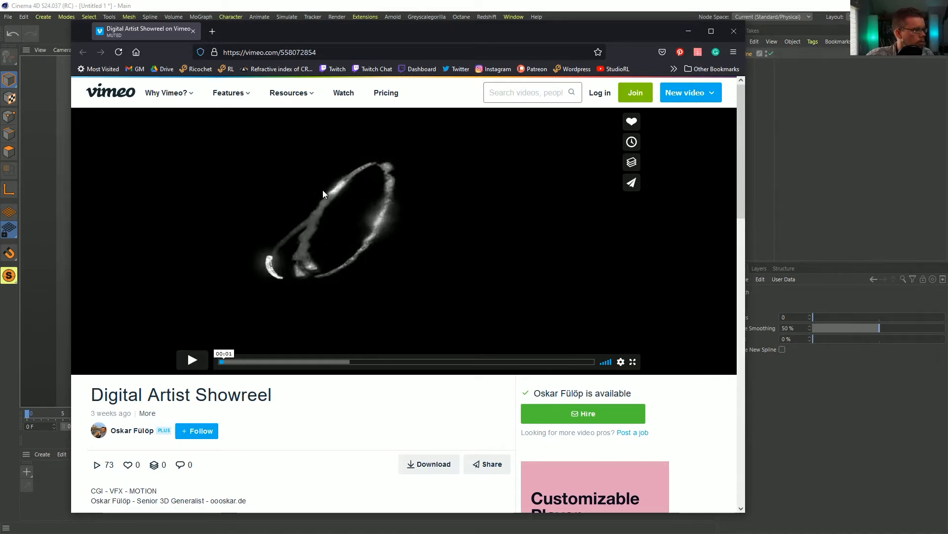
pyautogui.click(644, 11)
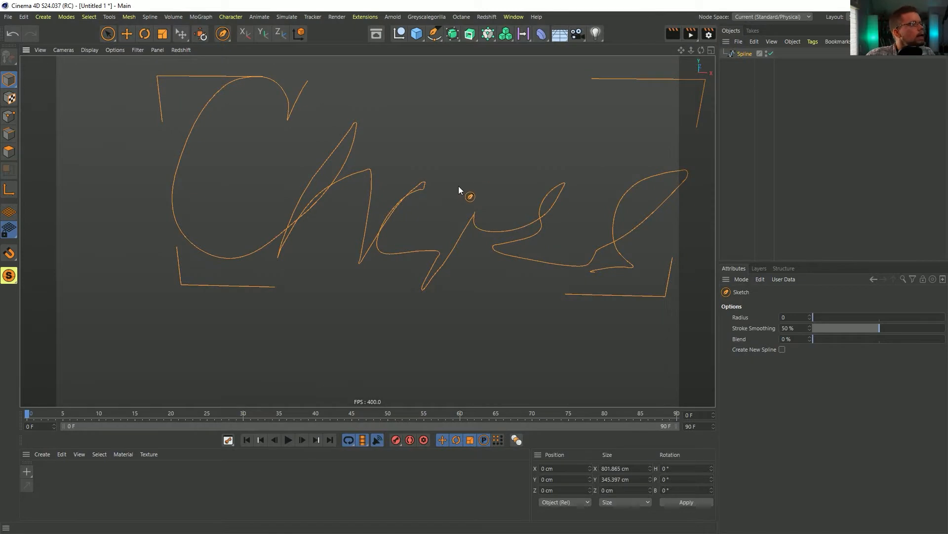
# Step: Sweep an n-Side profile along the handwritten spline
pyautogui.keyDown('alt'); pyautogui.moveTo(293, 152); pyautogui.dragTo(326, 201, button='middle'); pyautogui.keyUp('alt')
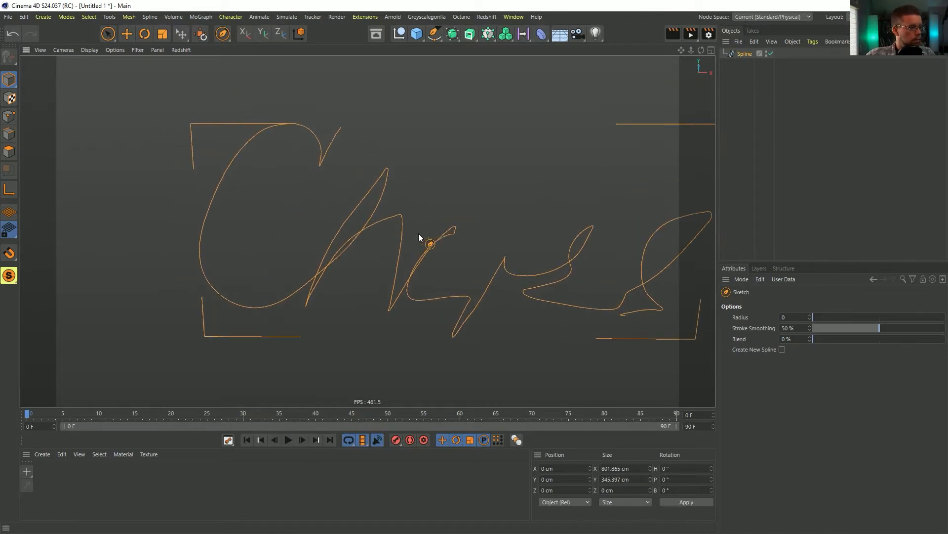
pyautogui.keyDown('alt'); pyautogui.moveTo(419, 233); pyautogui.dragTo(352, 222, button='middle'); pyautogui.keyUp('alt')
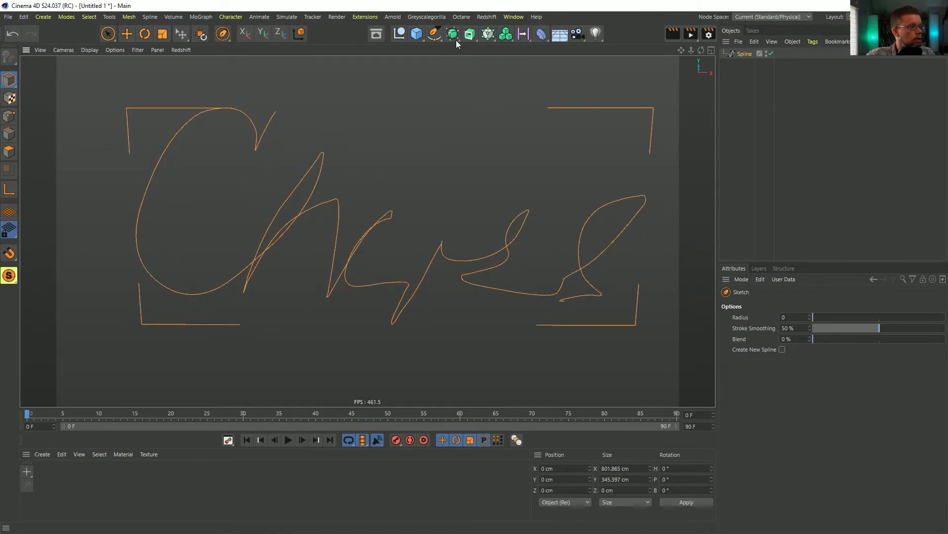
pyautogui.click(434, 42)
pyautogui.click(455, 38)
pyautogui.click(464, 36)
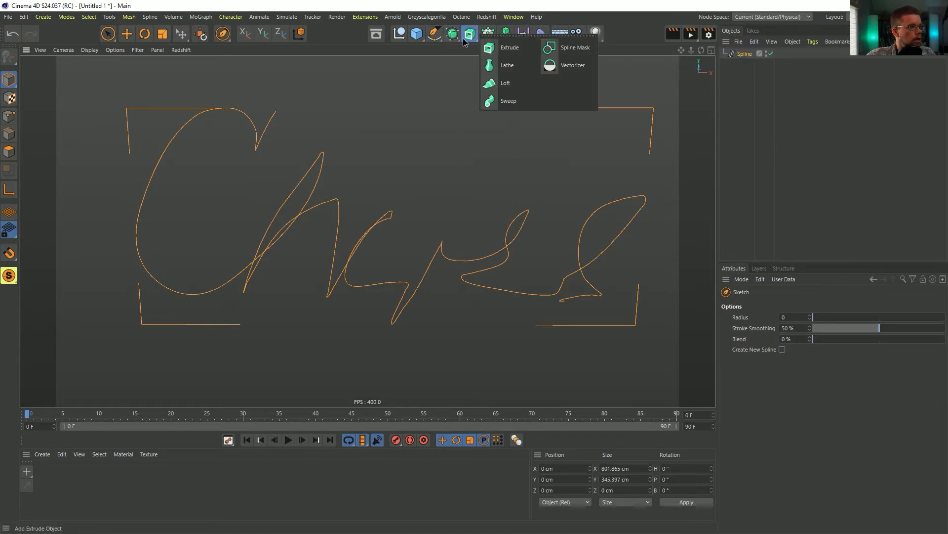
pyautogui.click(518, 100)
pyautogui.click(435, 34)
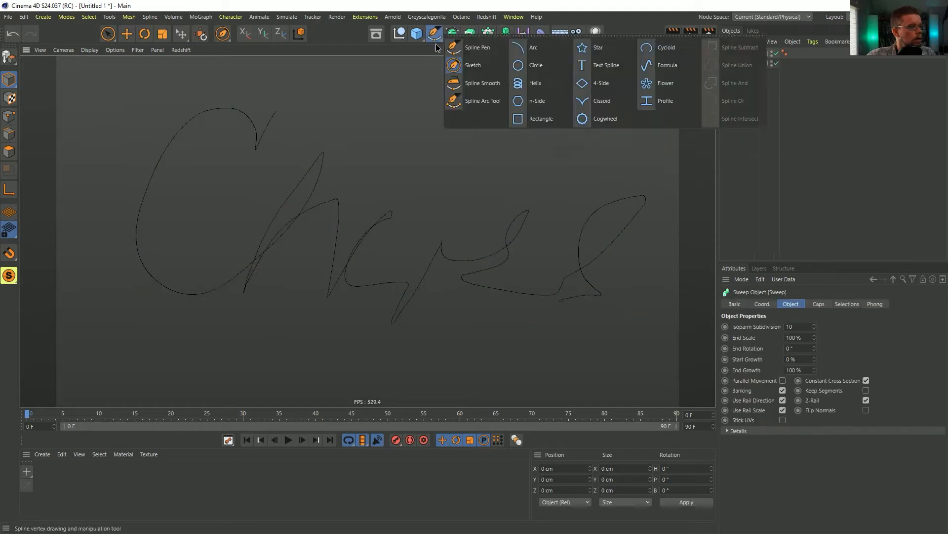
pyautogui.keyDown('shift'); pyautogui.click(549, 100); pyautogui.keyUp('shift')
pyautogui.press('t')
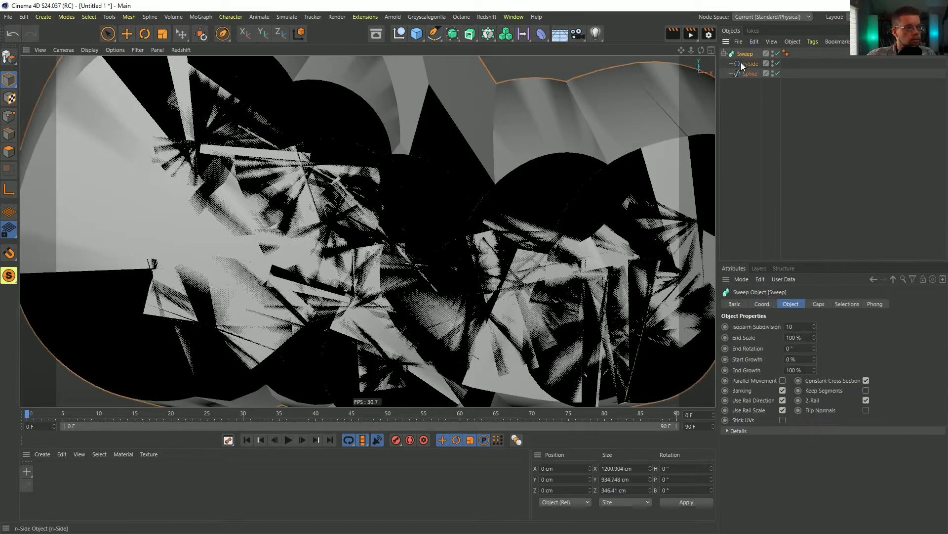
# Step: Scale the n-Side profile down to a radius of about 12.8 cm and set its sides to 12
pyautogui.moveTo(642, 97); pyautogui.dragTo(328, 252)
pyautogui.click(750, 64)
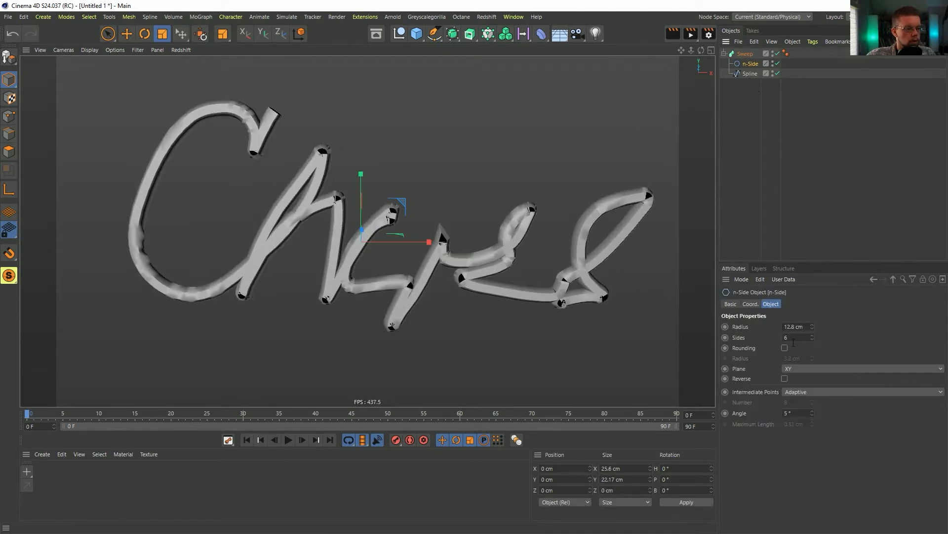
pyautogui.press('Return')
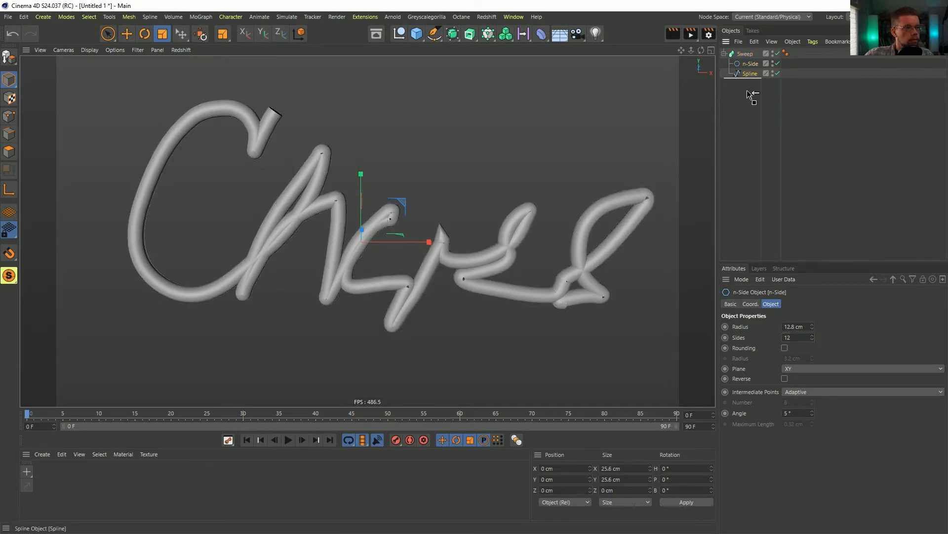
# Step: Move the handwritten spline out of the Sweep and delete the Sweep together with its n-Side profile
pyautogui.moveTo(748, 91); pyautogui.dragTo(748, 94)
pyautogui.click(746, 54)
pyautogui.press('Delete')
# Step: Add a MoSpline to the scene and set its mode to Spline and its display mode to Line
pyautogui.click(745, 54)
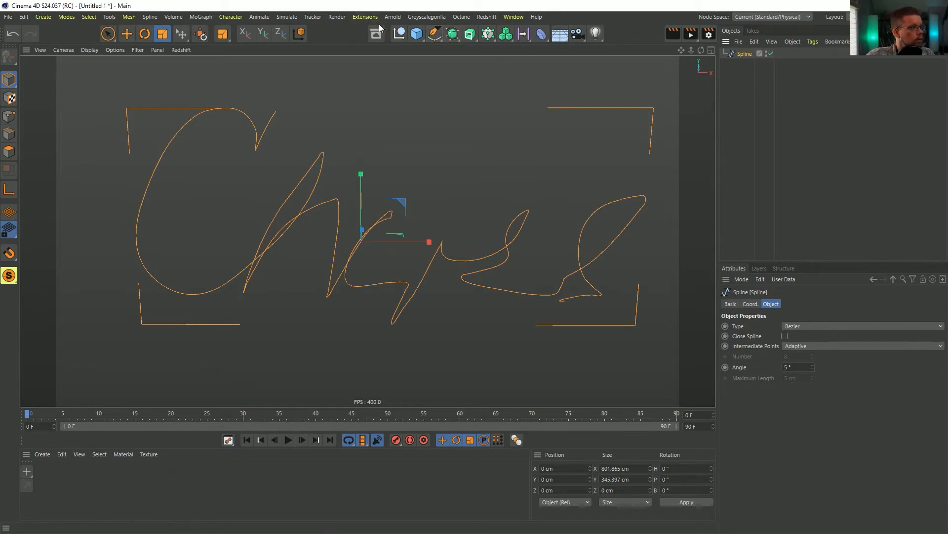
pyautogui.click(488, 35)
pyautogui.click(604, 93)
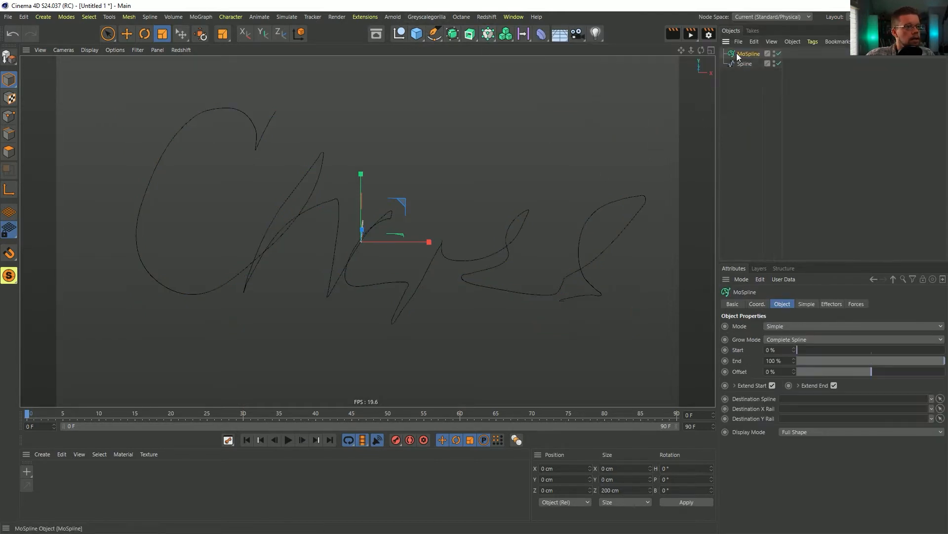
pyautogui.click(787, 327)
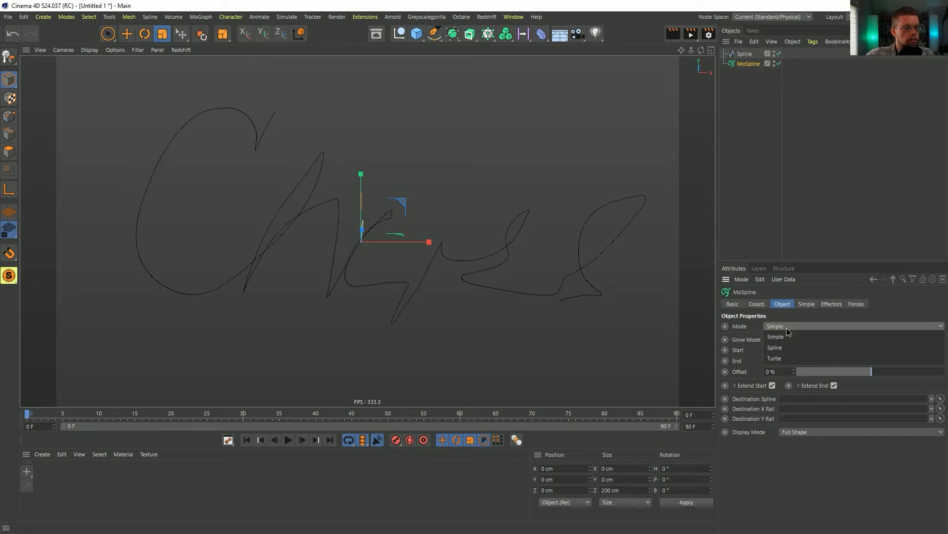
pyautogui.click(777, 347)
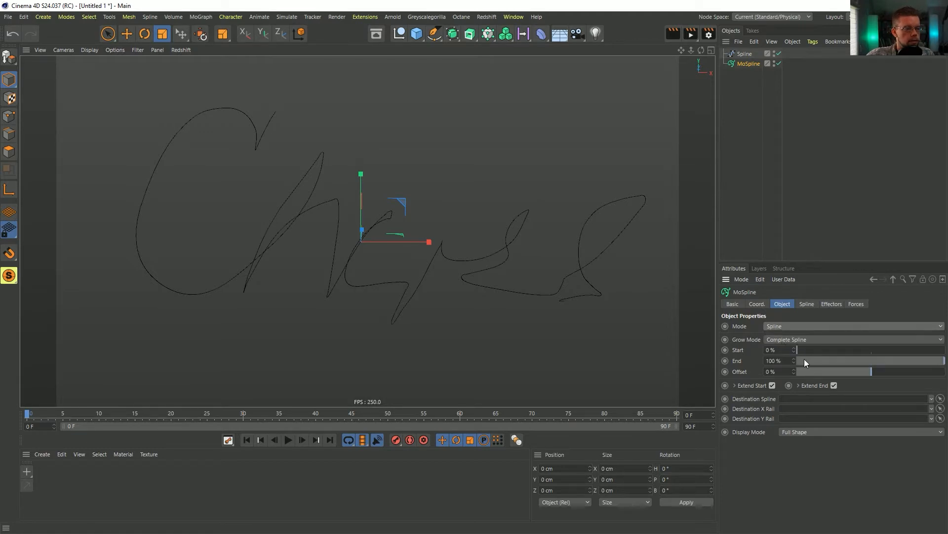
pyautogui.click(800, 432)
pyautogui.click(796, 443)
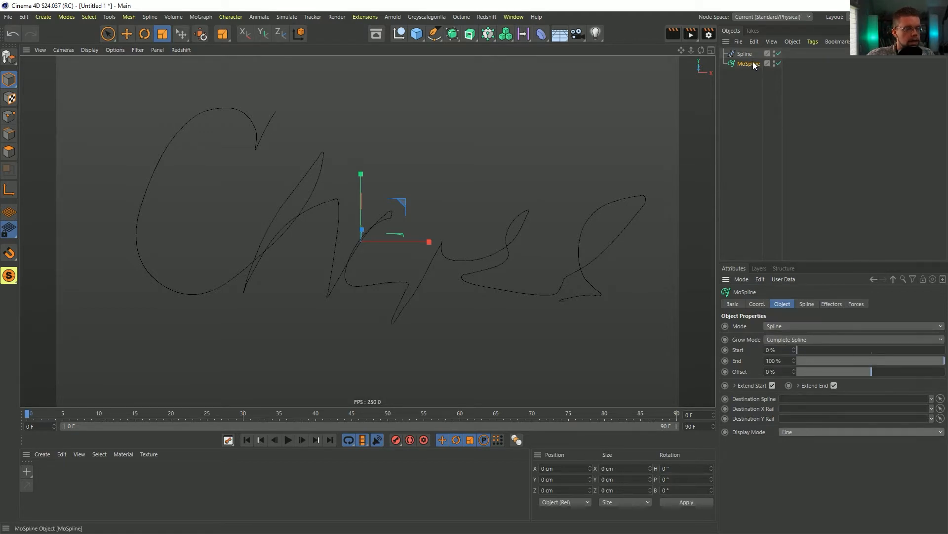
# Step: Assign the handwritten spline as the MoSpline's source spline and hide the original spline in the viewport
pyautogui.click(807, 304)
pyautogui.moveTo(744, 53); pyautogui.dragTo(788, 336)
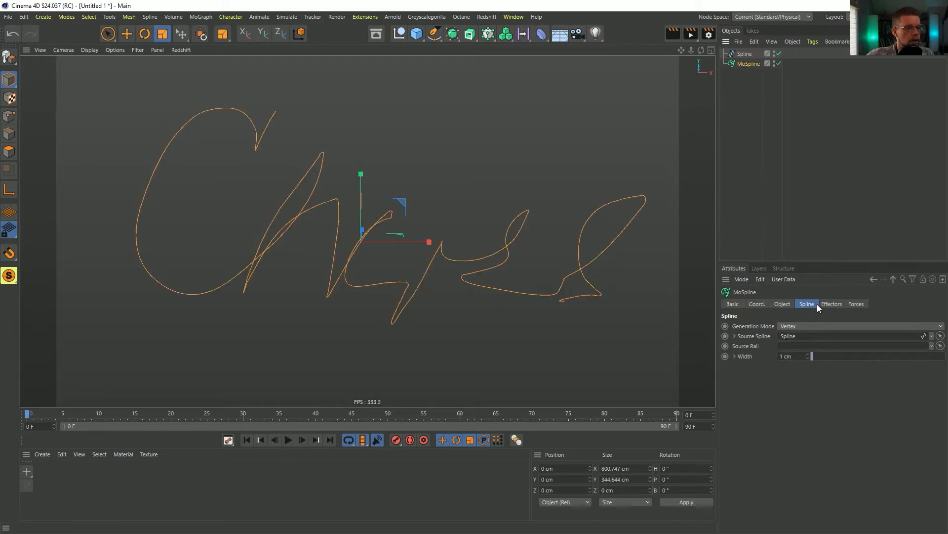
pyautogui.click(784, 303)
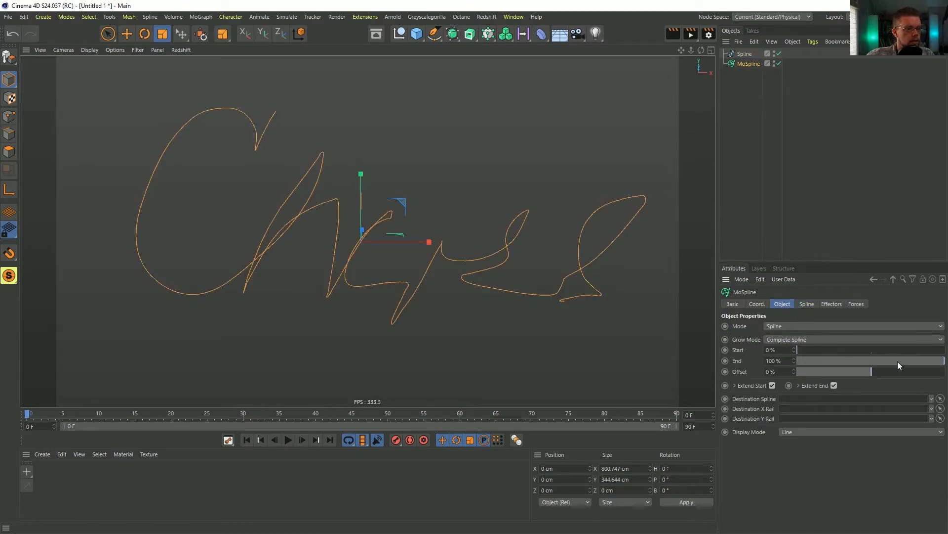
pyautogui.moveTo(897, 360)
pyautogui.mouseDown()
pyautogui.moveTo(822, 361)
pyautogui.moveTo(933, 359)
pyautogui.mouseUp()
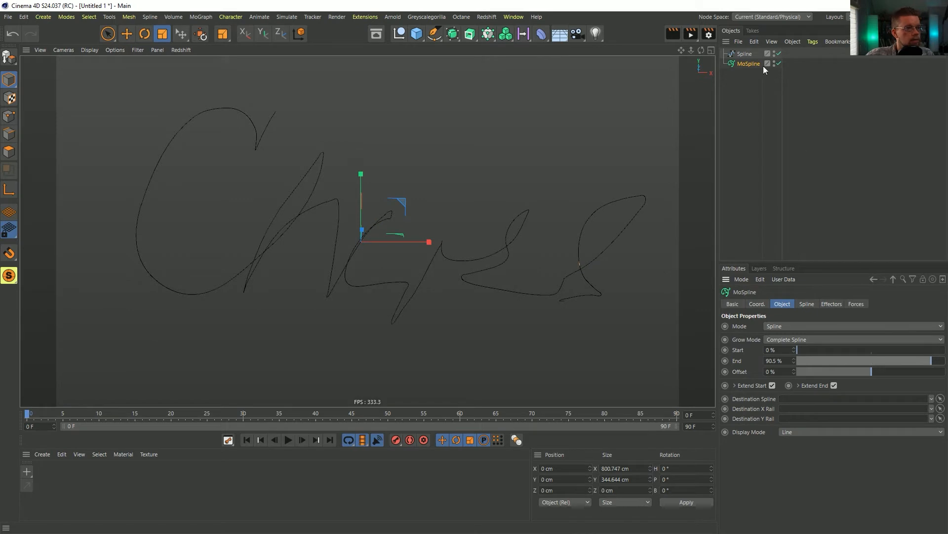
pyautogui.click(774, 54)
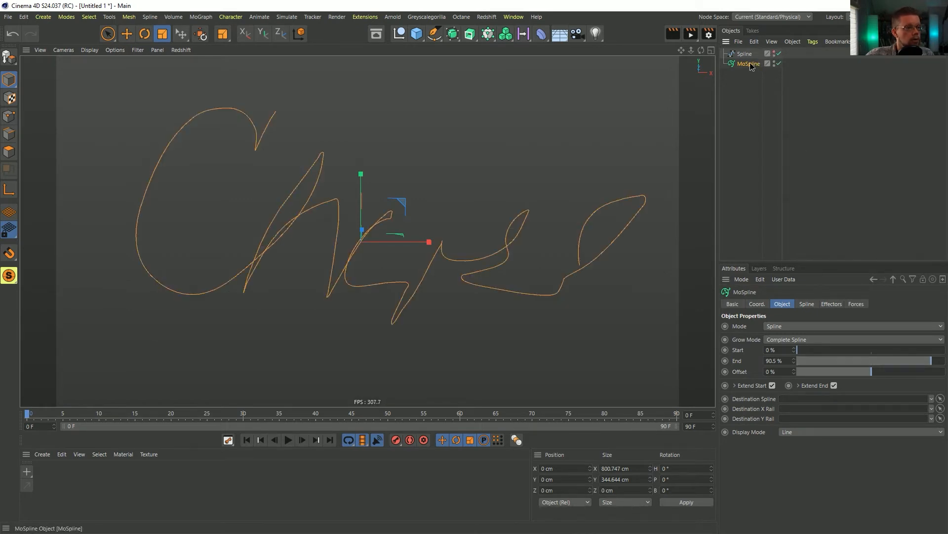
# Step: Test the MoSpline's End and Offset values, reset the Offset to 0%, and set the End to 0%
pyautogui.moveTo(863, 363); pyautogui.dragTo(809, 371)
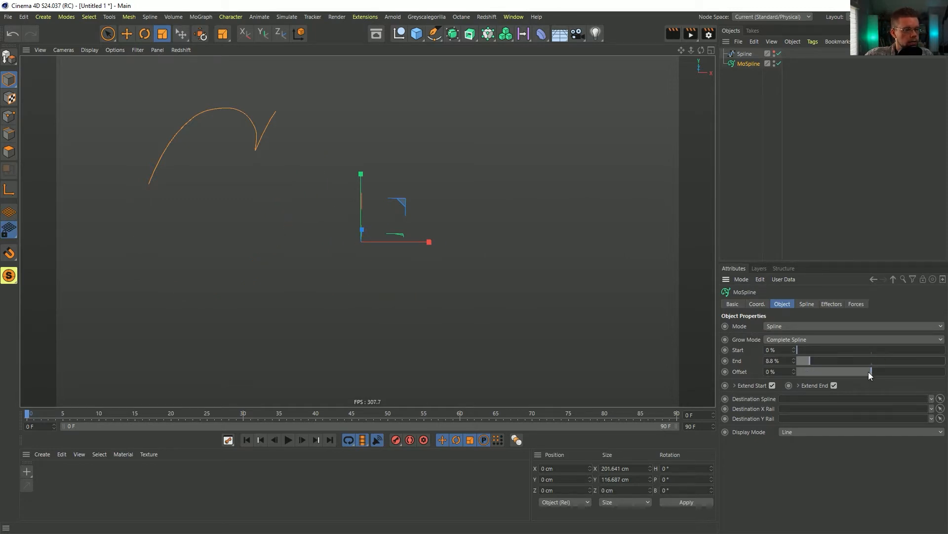
pyautogui.moveTo(868, 372); pyautogui.dragTo(806, 384)
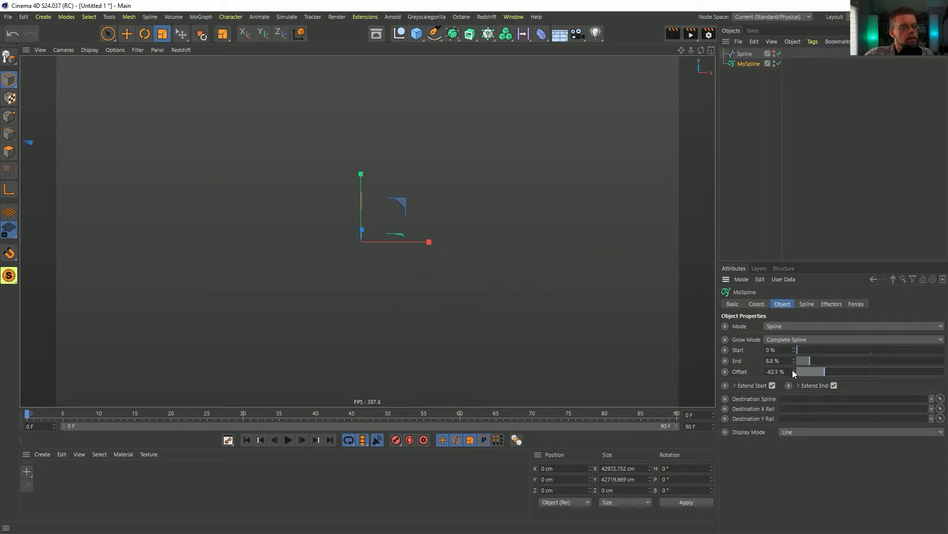
pyautogui.rightClick(793, 371)
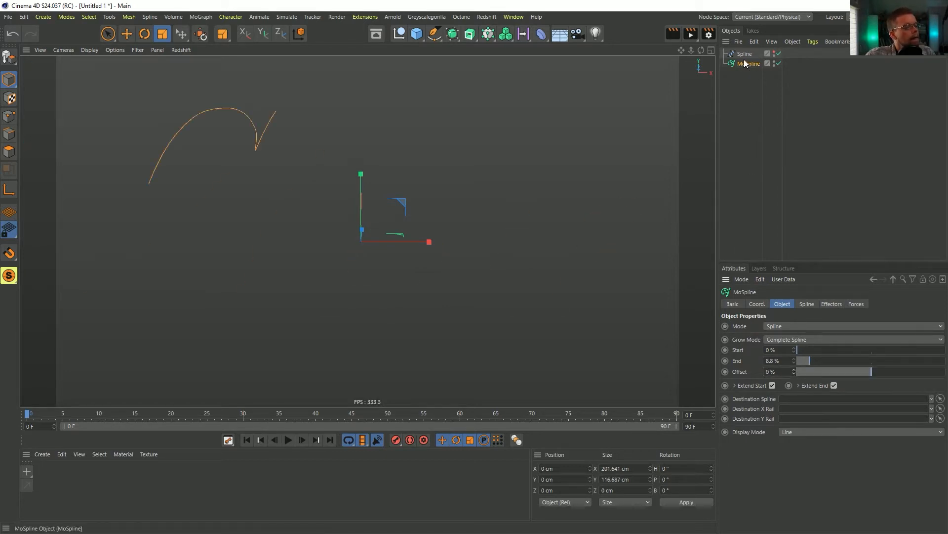
pyautogui.moveTo(813, 360); pyautogui.dragTo(737, 361)
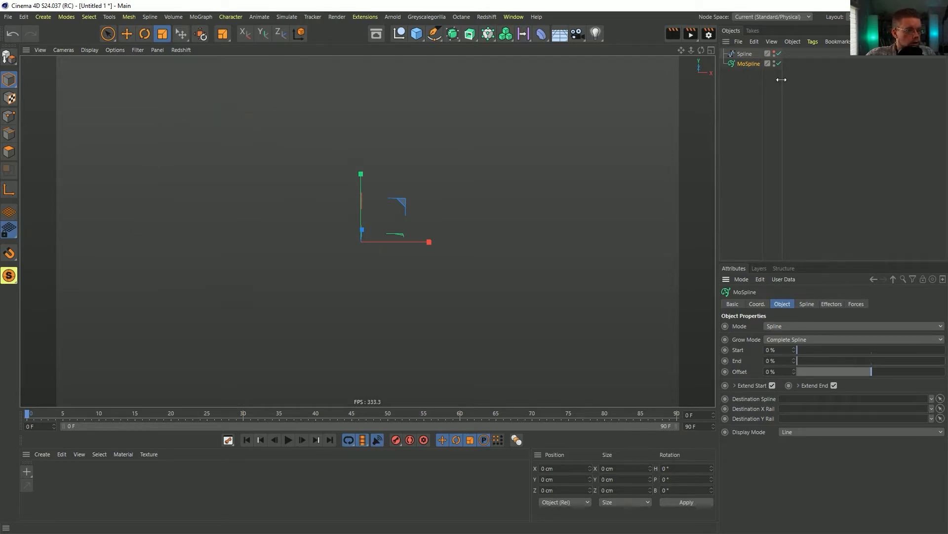
# Step: Check the source spline's properties and the project's key interpolation settings, and return to the MoSpline
pyautogui.click(744, 54)
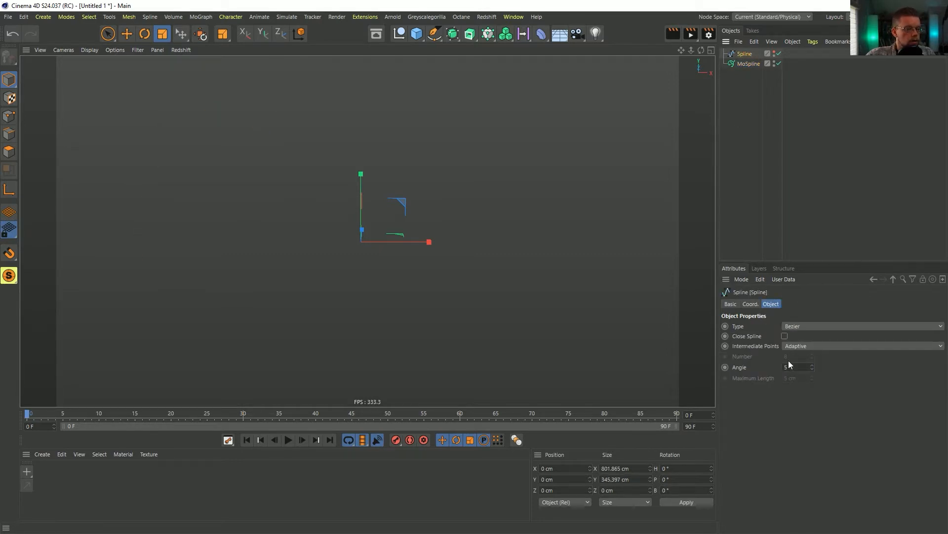
pyautogui.click(740, 63)
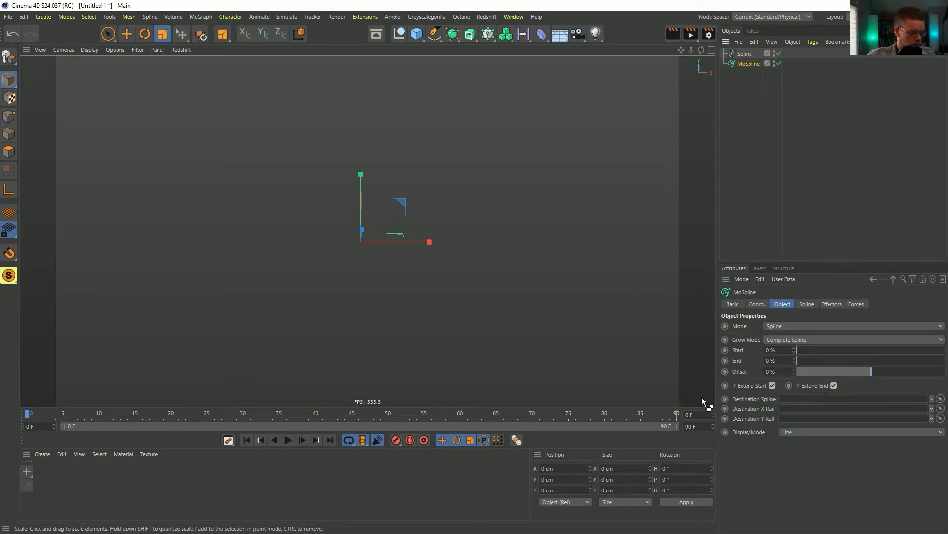
pyautogui.hotkey('ctrl', 'd')
pyautogui.click(838, 315)
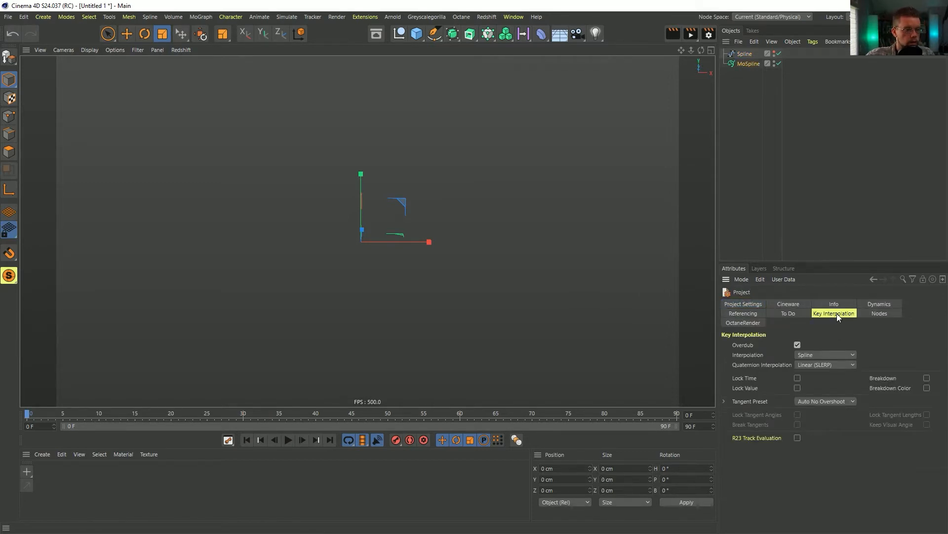
pyautogui.click(741, 64)
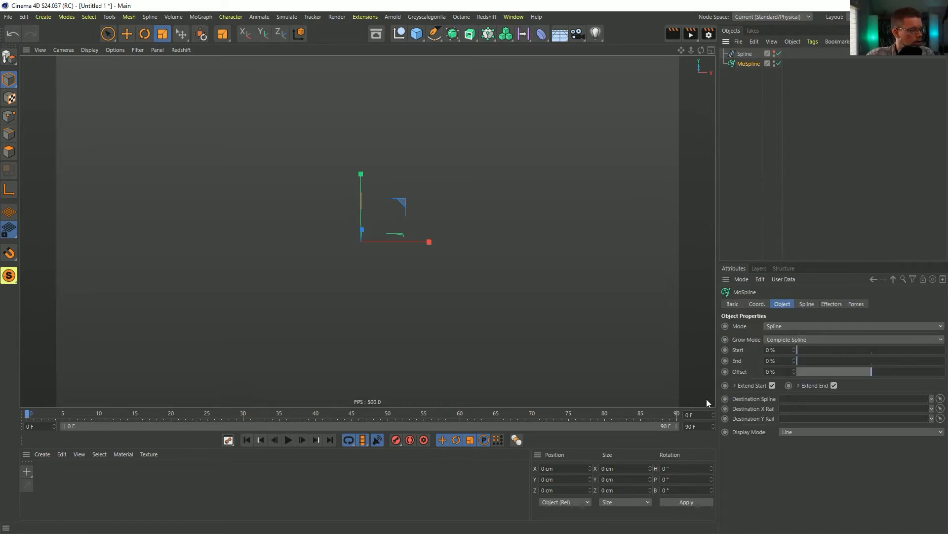
# Step: Keyframe the MoSpline's End from 0% at frame 0 to 100% at frame 90 and play the animation
pyautogui.click(726, 361)
pyautogui.click(328, 444)
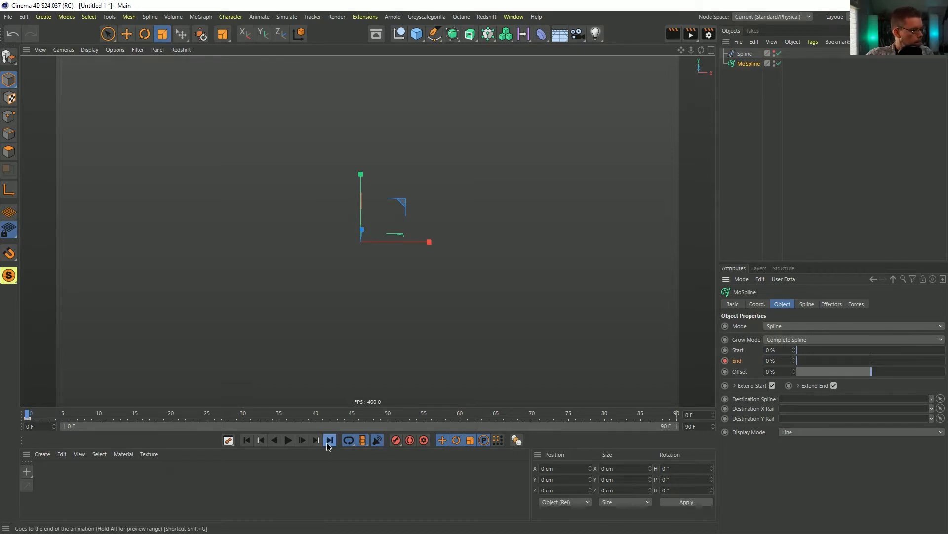
pyautogui.moveTo(788, 363); pyautogui.dragTo(854, 385)
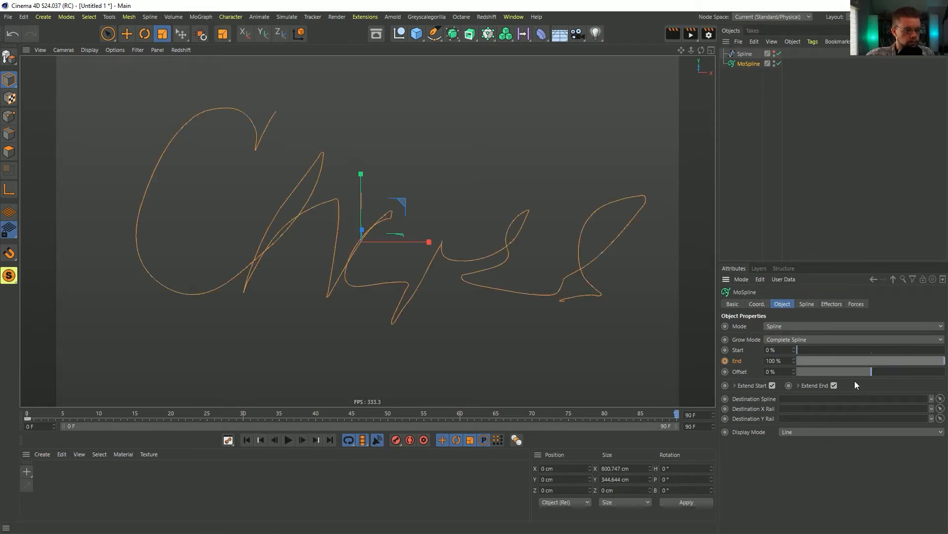
pyautogui.click(726, 361)
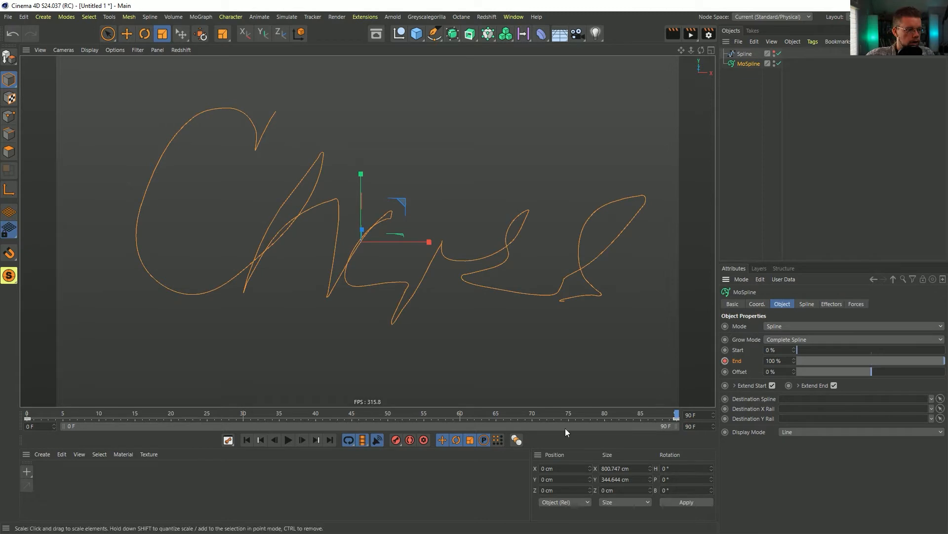
pyautogui.click(288, 440)
pyautogui.click(285, 443)
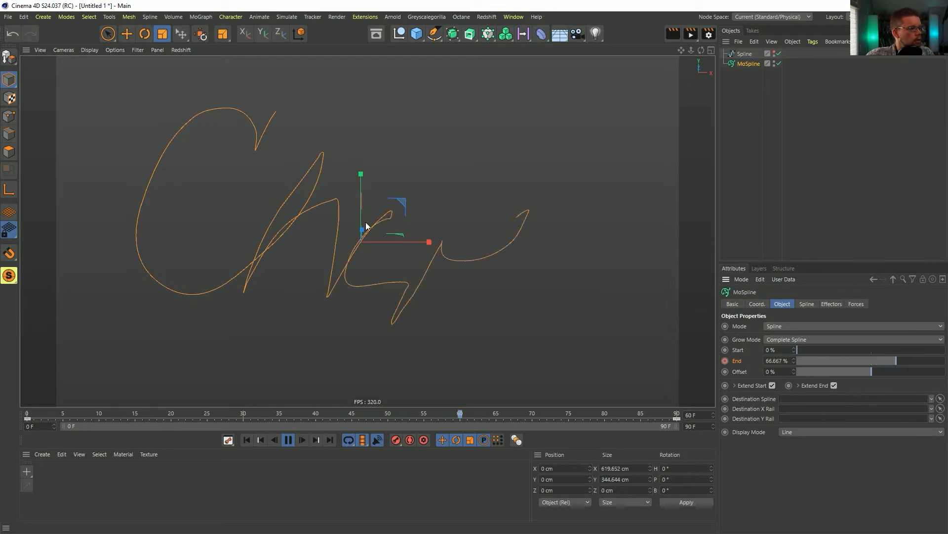
# Step: Set the source spline's intermediate points to Uniform and stop the playback
pyautogui.click(745, 55)
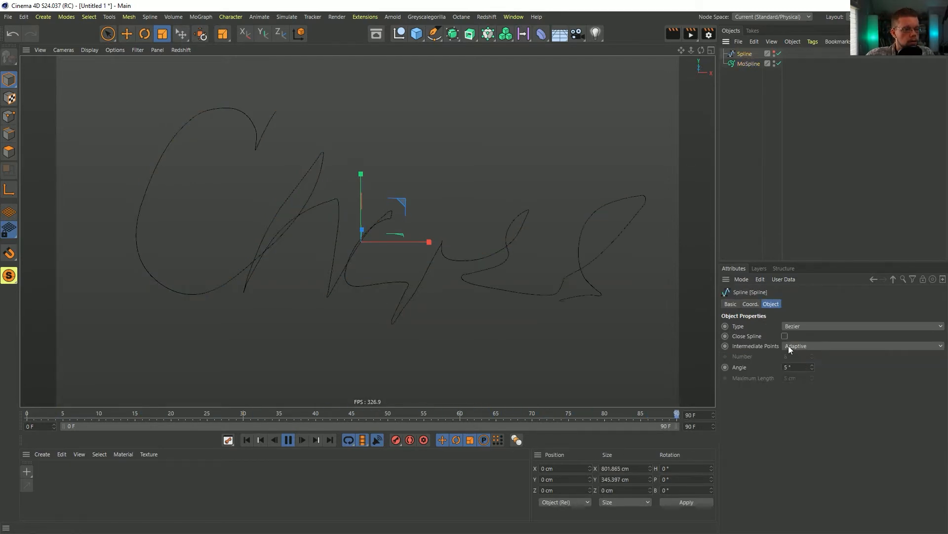
pyautogui.click(802, 344)
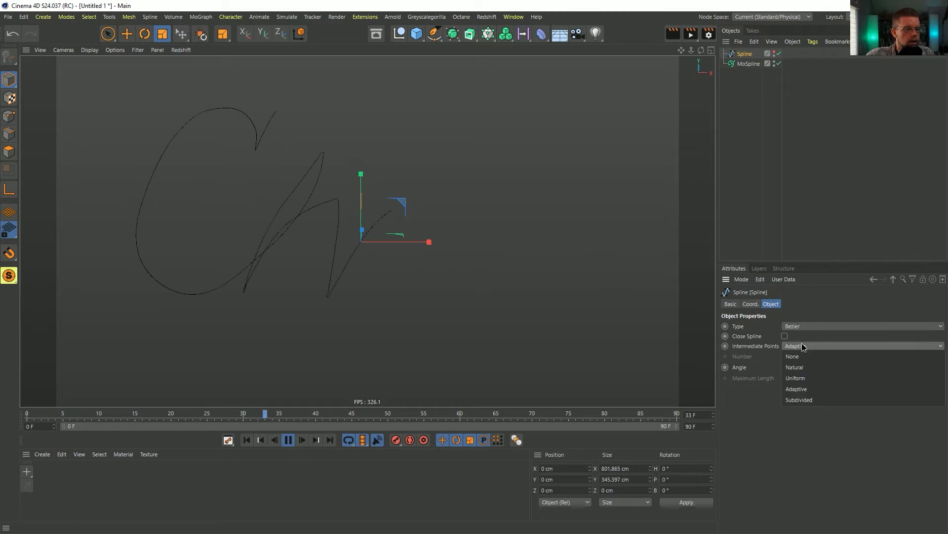
pyautogui.click(805, 372)
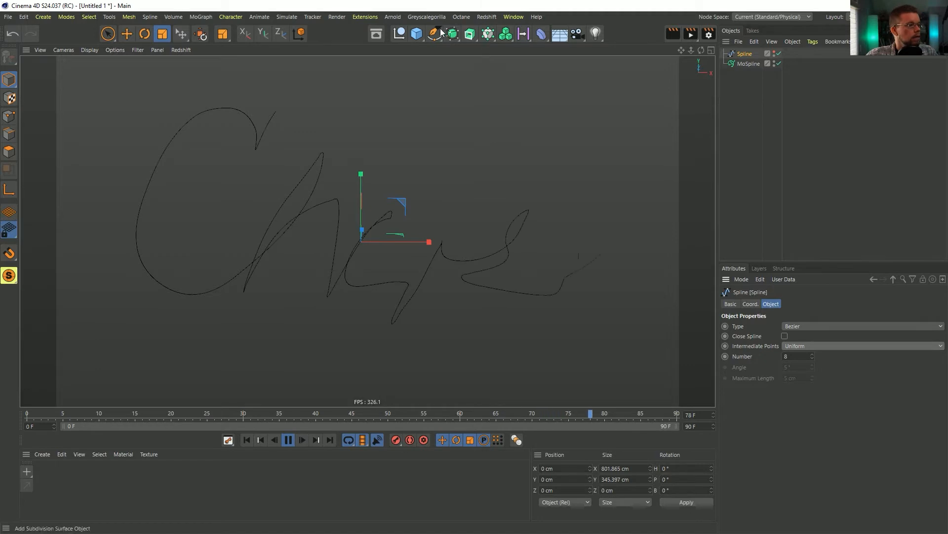
pyautogui.click(290, 440)
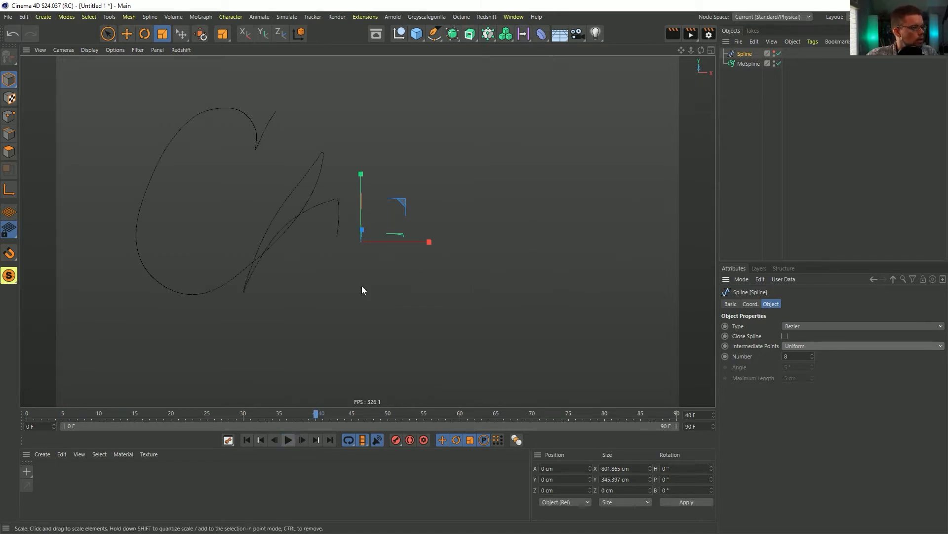
# Step: Sweep an n-Side profile along the MoSpline and scrub the animation to frame 45
pyautogui.click(749, 64)
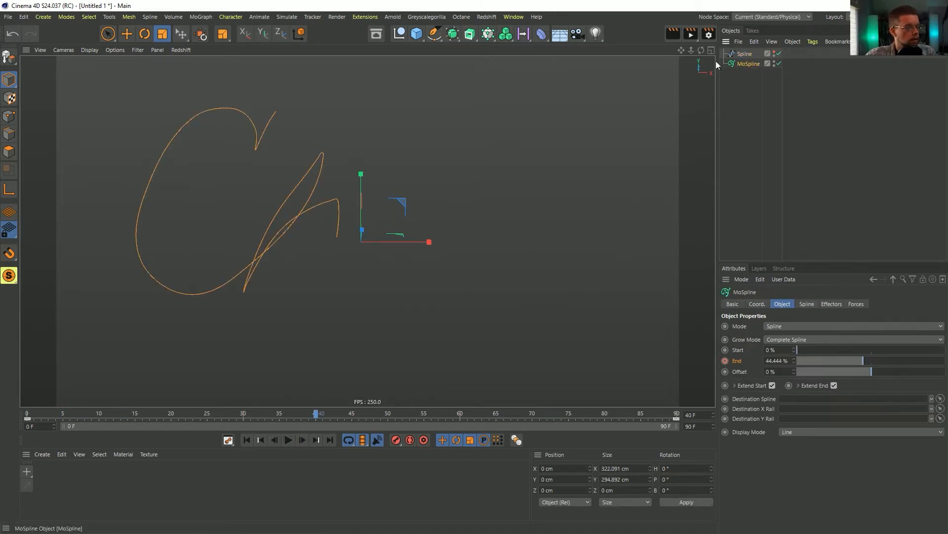
pyautogui.click(470, 34)
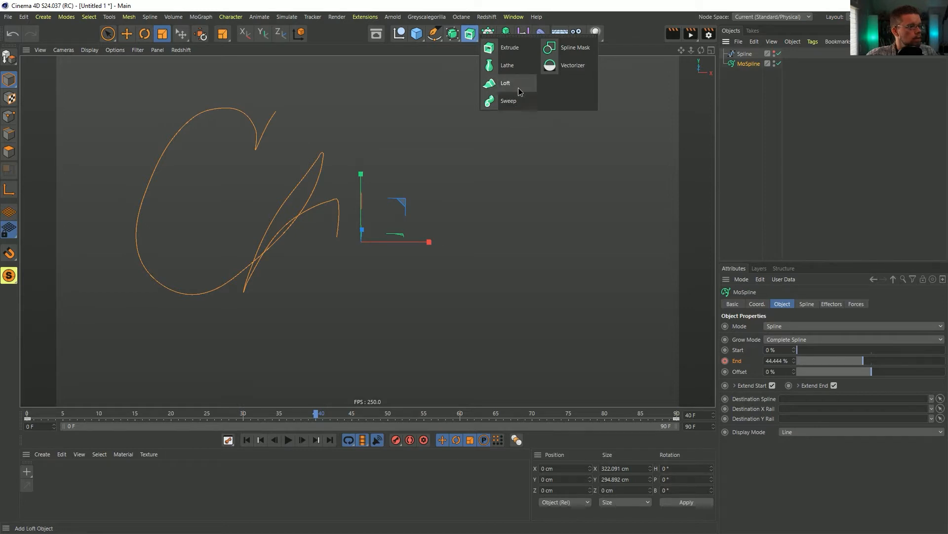
pyautogui.click(505, 35)
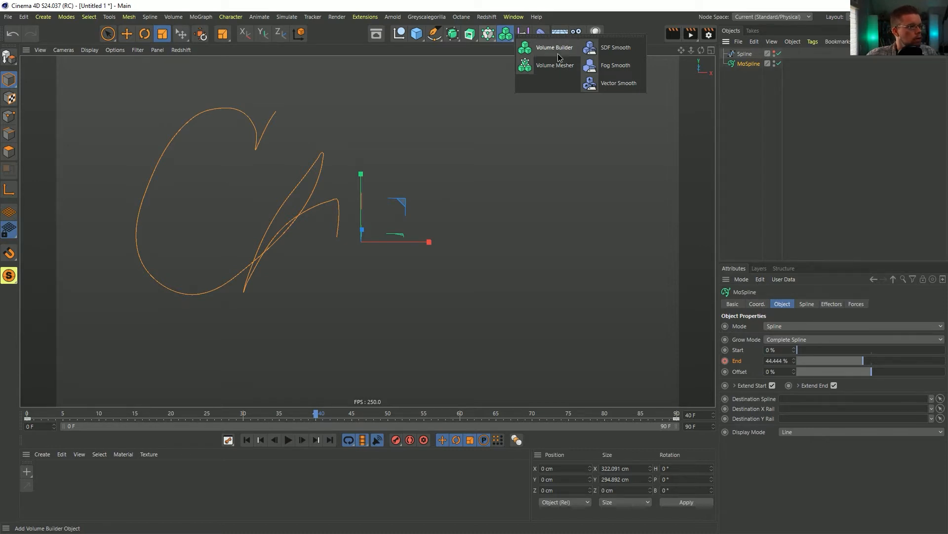
pyautogui.click(470, 35)
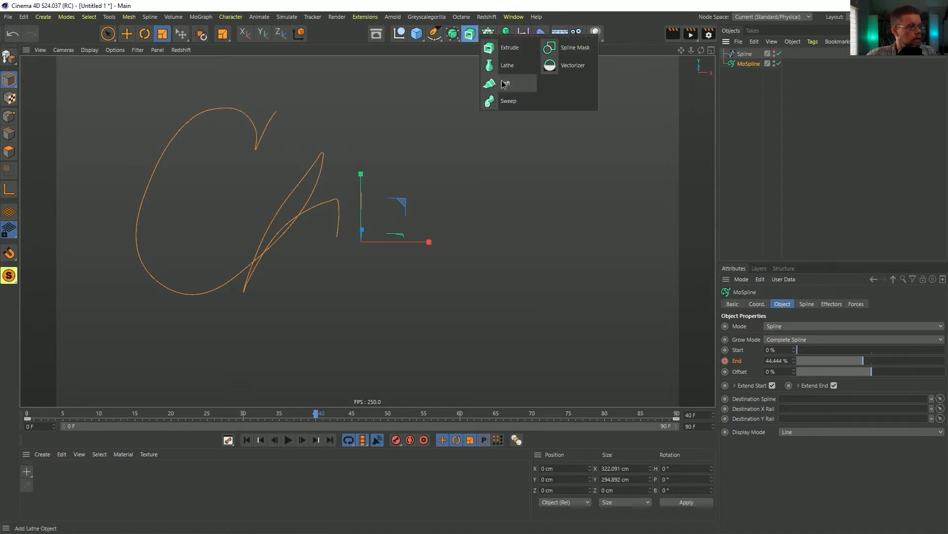
pyautogui.click(435, 34)
pyautogui.keyDown('shift'); pyautogui.click(535, 100); pyautogui.keyUp('shift')
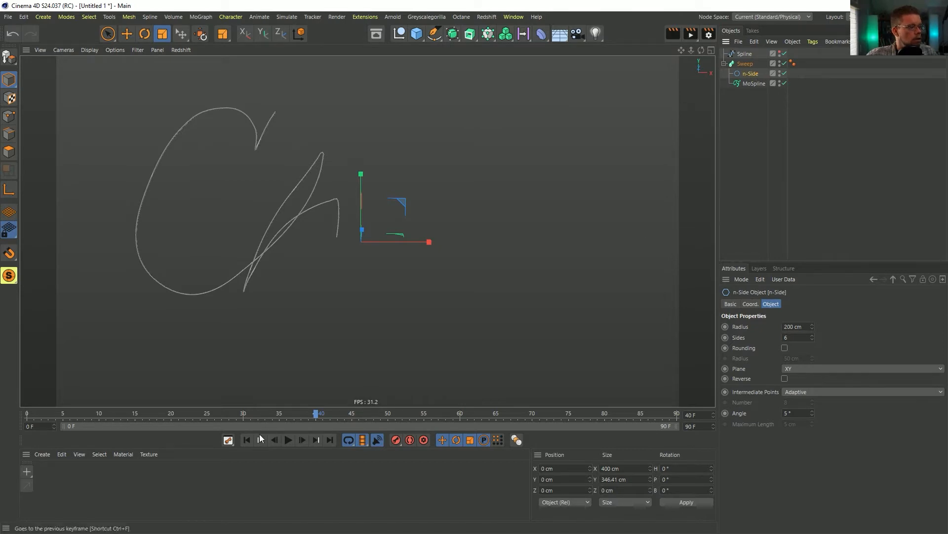
pyautogui.moveTo(244, 414); pyautogui.dragTo(354, 415)
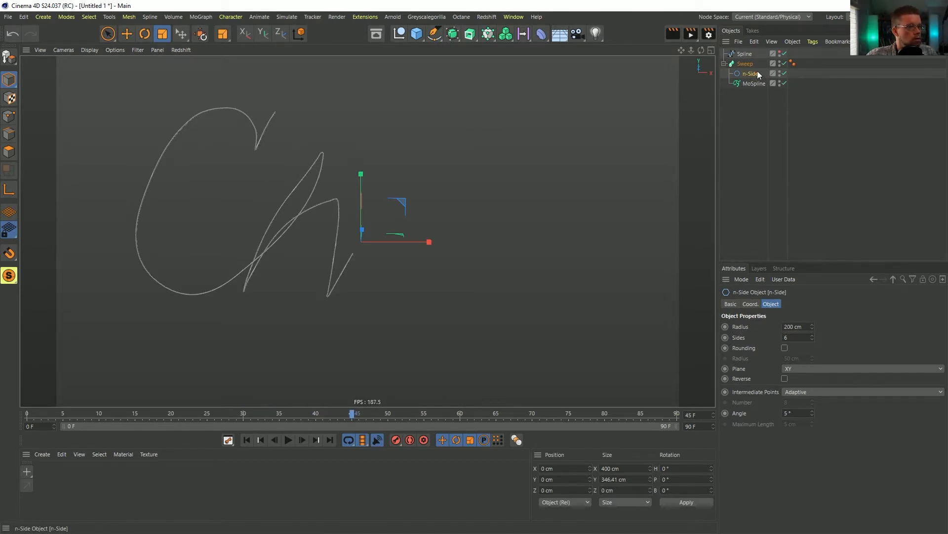
# Step: Set the MoSpline's width to 14 cm and expand its width curve
pyautogui.click(311, 268)
pyautogui.moveTo(311, 268); pyautogui.dragTo(286, 269)
pyautogui.click(748, 83)
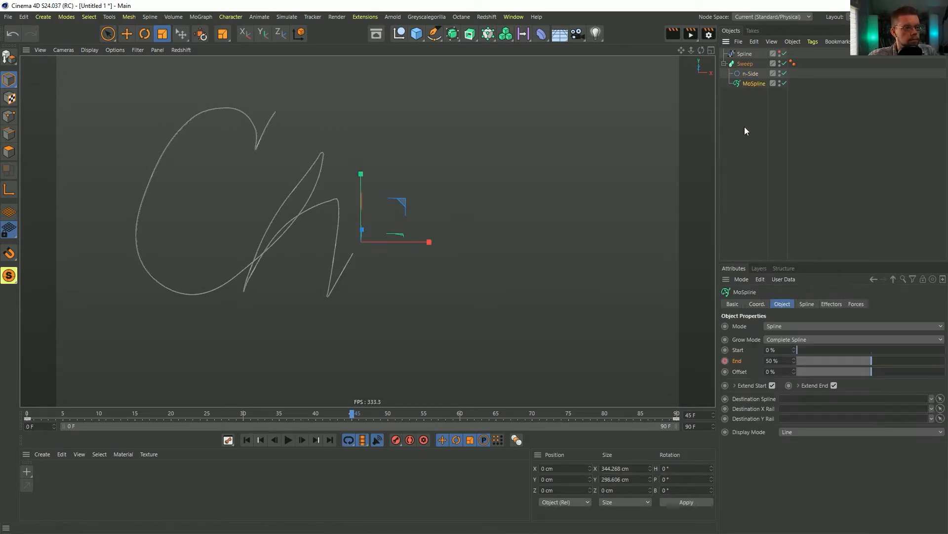
pyautogui.click(760, 304)
pyautogui.click(782, 304)
pyautogui.click(806, 303)
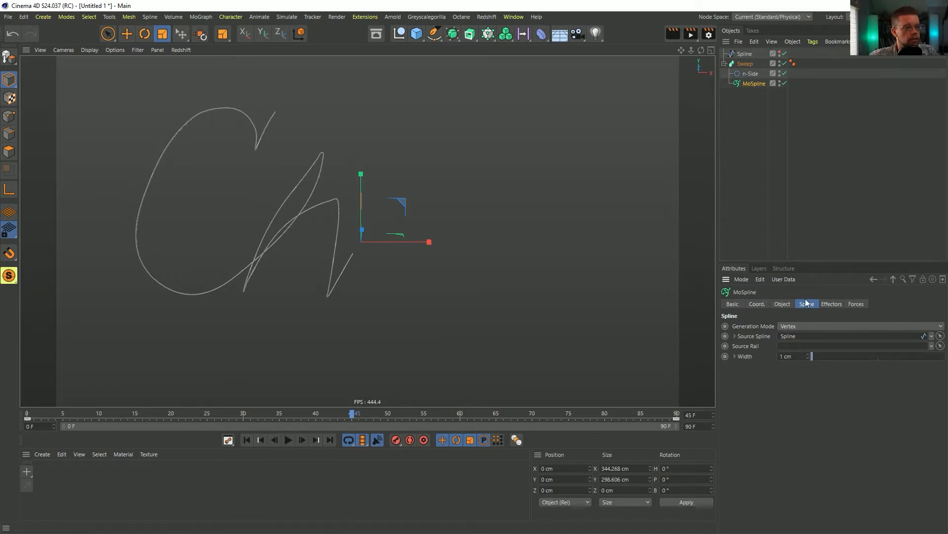
pyautogui.moveTo(814, 357); pyautogui.dragTo(830, 362)
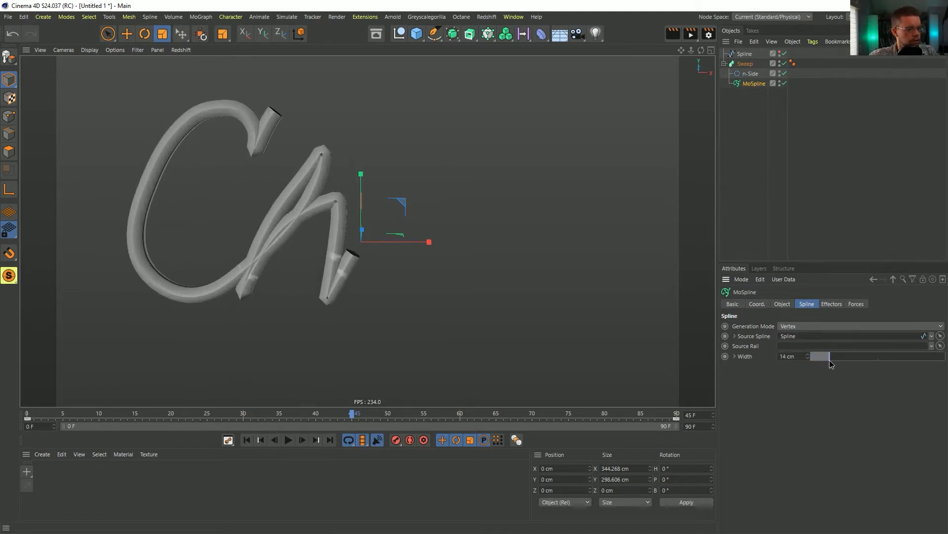
pyautogui.click(734, 355)
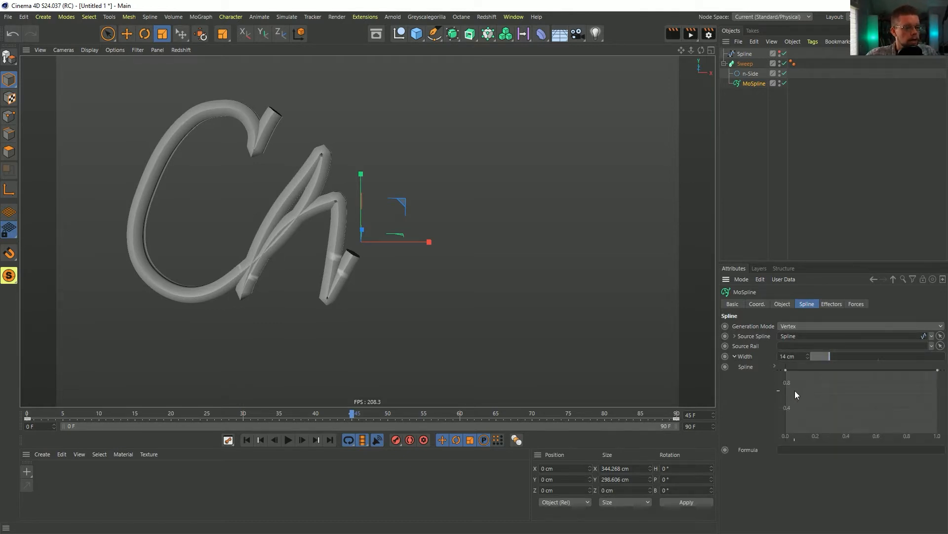
# Step: Shape the MoSpline's width curve with tapered start and end and two half-width dips at about 0.15 and 0.55
pyautogui.moveTo(812, 373); pyautogui.dragTo(846, 370)
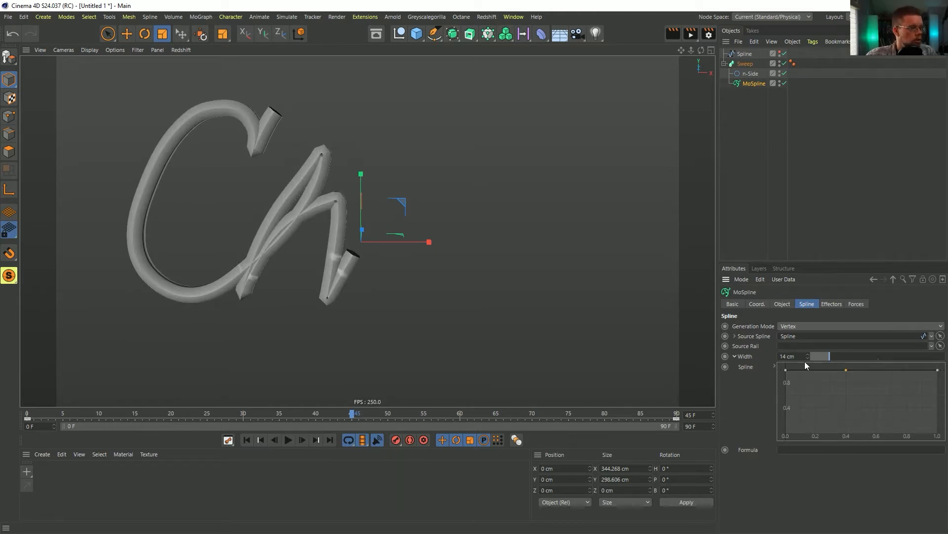
pyautogui.moveTo(782, 374)
pyautogui.mouseDown()
pyautogui.moveTo(785, 407)
pyautogui.moveTo(752, 349)
pyautogui.moveTo(759, 420)
pyautogui.moveTo(751, 416)
pyautogui.moveTo(801, 428)
pyautogui.moveTo(793, 369)
pyautogui.mouseUp()
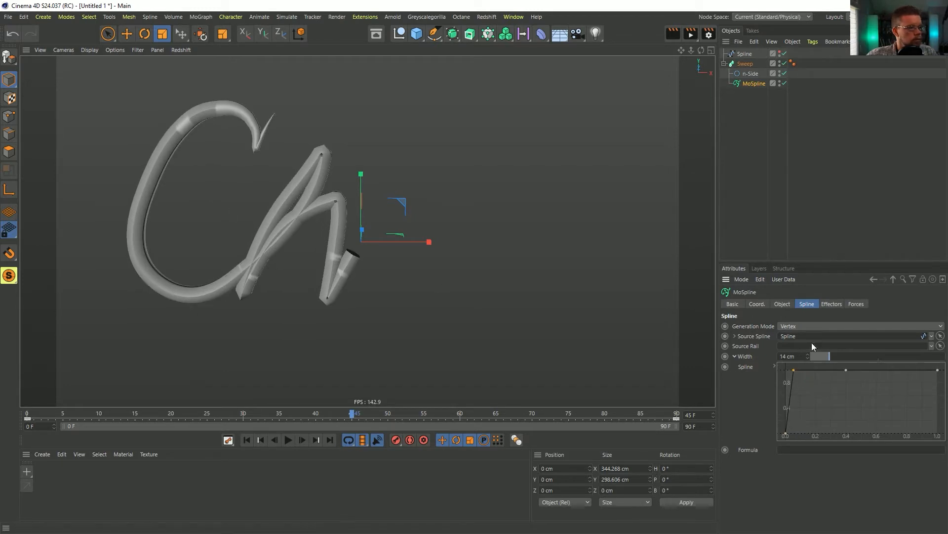
pyautogui.moveTo(393, 418); pyautogui.dragTo(719, 427)
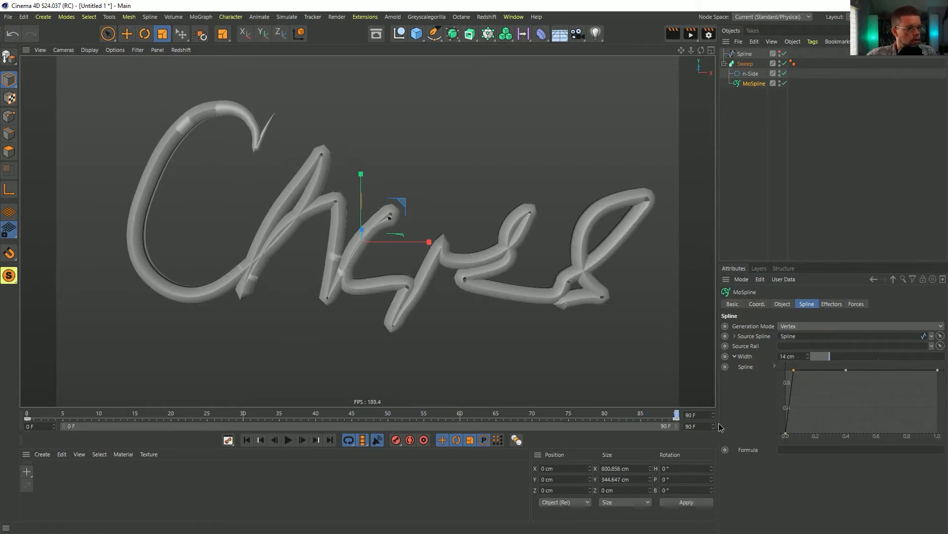
pyautogui.keyDown('ctrl'); pyautogui.click(926, 370); pyautogui.keyUp('ctrl')
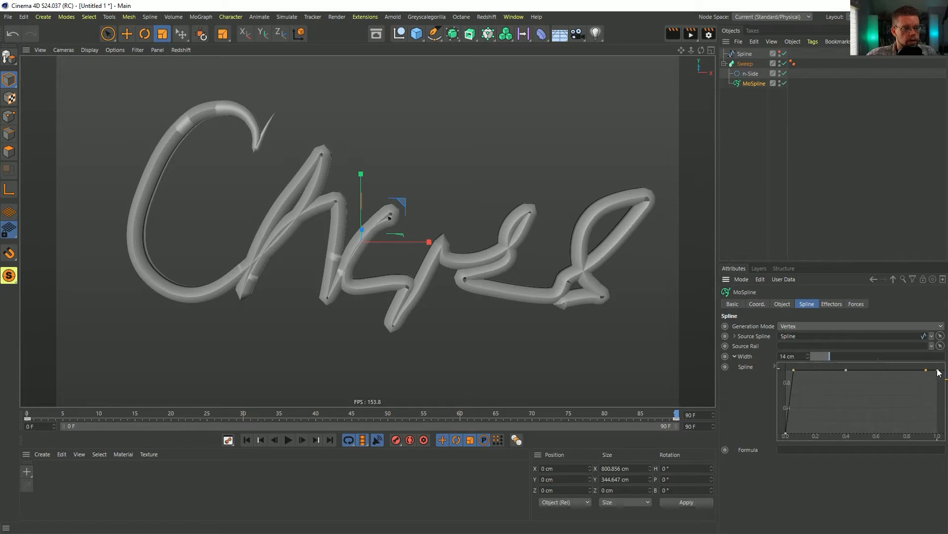
pyautogui.moveTo(938, 370); pyautogui.dragTo(938, 424)
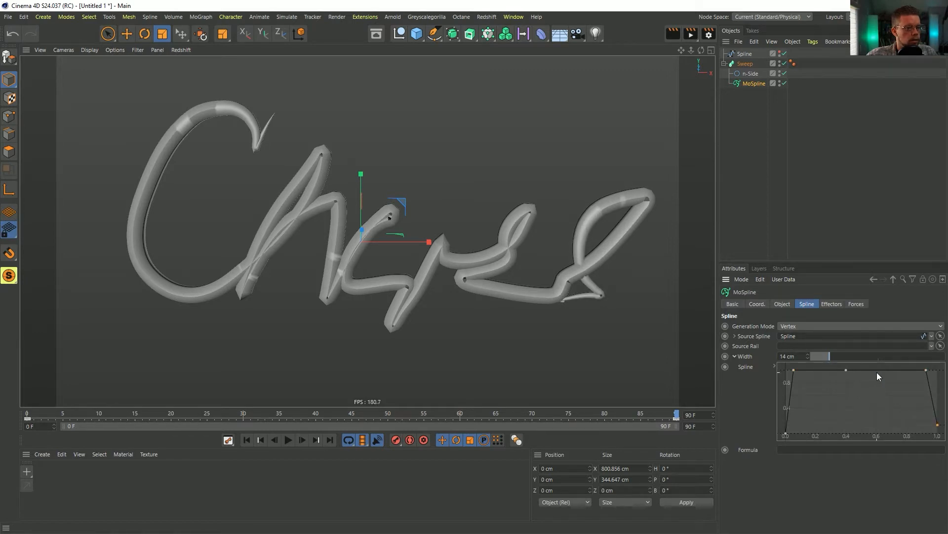
pyautogui.moveTo(877, 372)
pyautogui.keyDown('ctrl'); pyautogui.mouseDown()
pyautogui.moveTo(876, 401)
pyautogui.moveTo(879, 372)
pyautogui.mouseUp(); pyautogui.keyUp('ctrl')
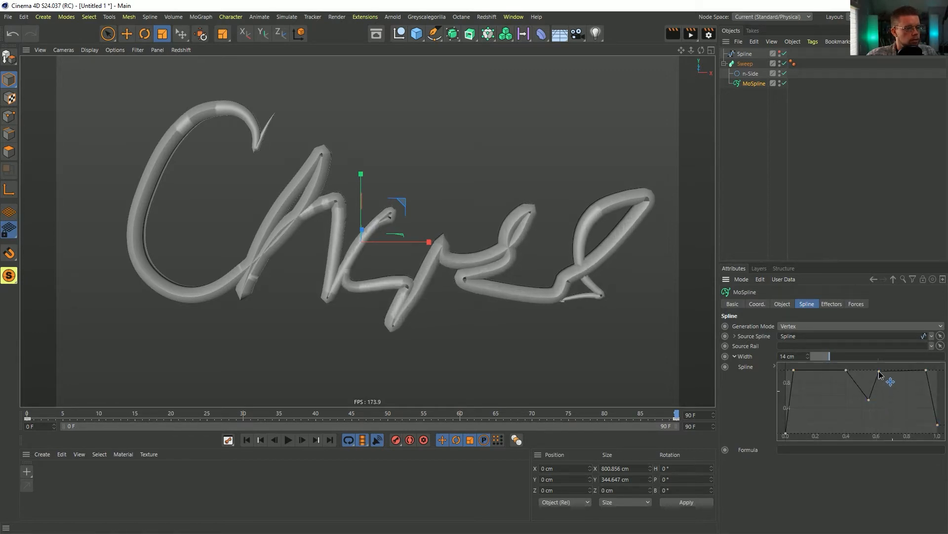
pyautogui.keyDown('ctrl'); pyautogui.moveTo(806, 376); pyautogui.dragTo(809, 403); pyautogui.keyUp('ctrl')
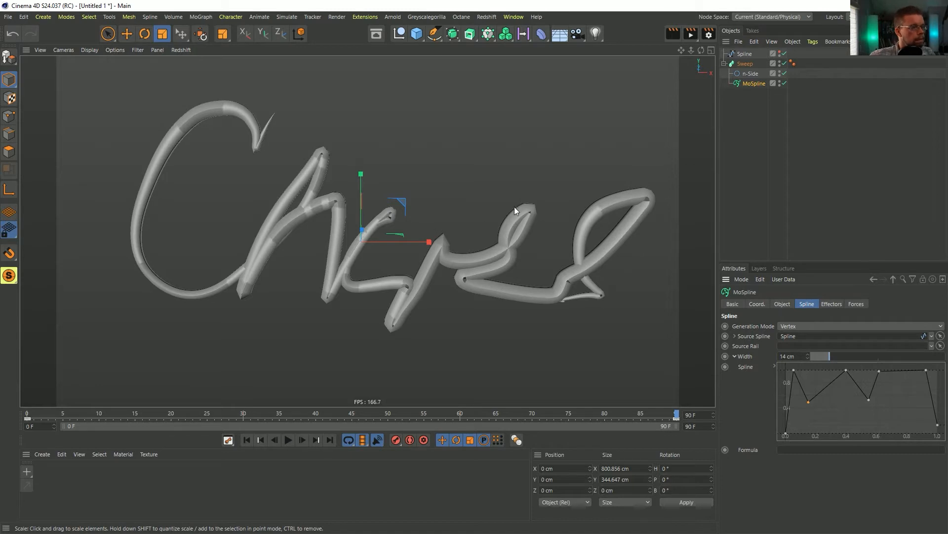
# Step: Set the n-Side profile to 12 sides
pyautogui.click(750, 73)
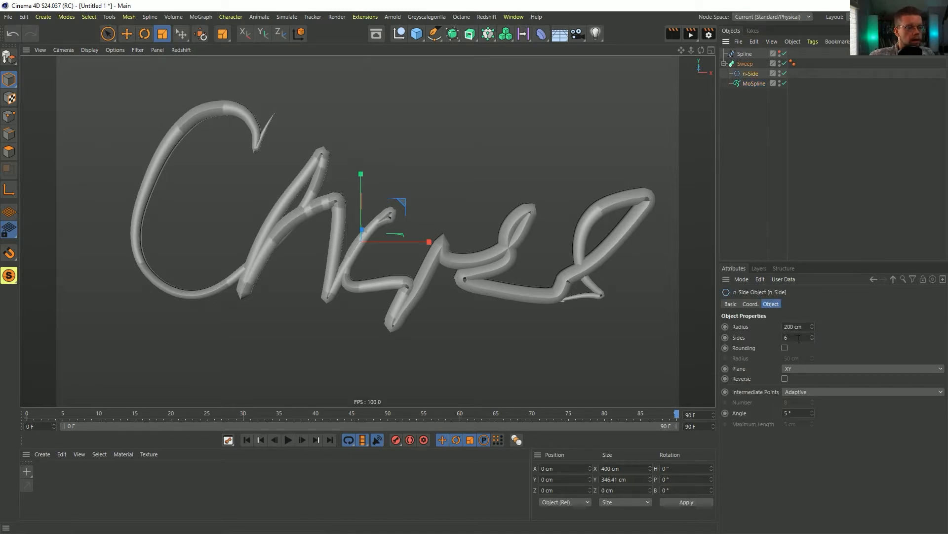
pyautogui.doubleClick(796, 337)
pyautogui.write('12')
pyautogui.press('Return')
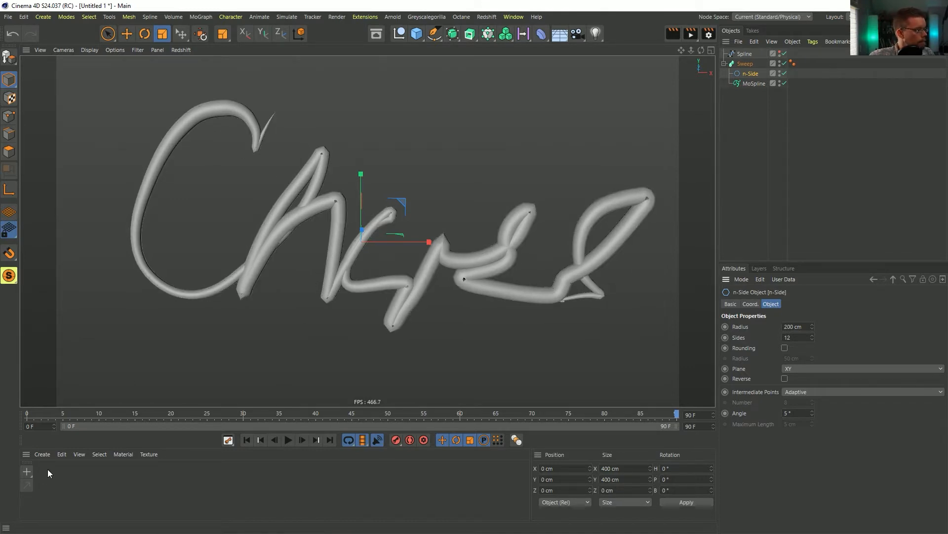
# Step: Play the stroke animation from the first frame and stop the playback
pyautogui.keyDown('alt'); pyautogui.moveTo(315, 252); pyautogui.dragTo(309, 245); pyautogui.keyUp('alt')
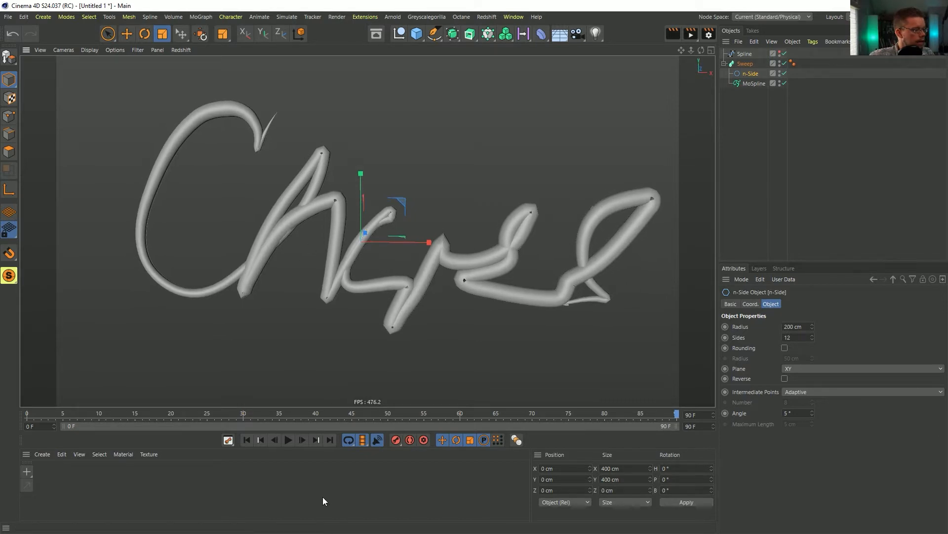
pyautogui.click(246, 440)
pyautogui.click(288, 439)
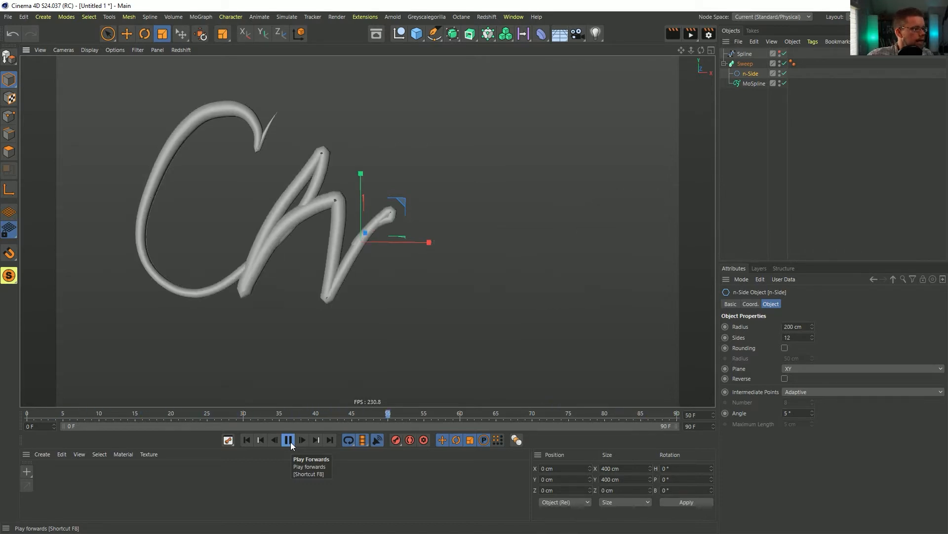
pyautogui.click(288, 440)
# Step: Create a new material and apply it to the Sweep object
pyautogui.doubleClick(49, 471)
pyautogui.click(43, 470)
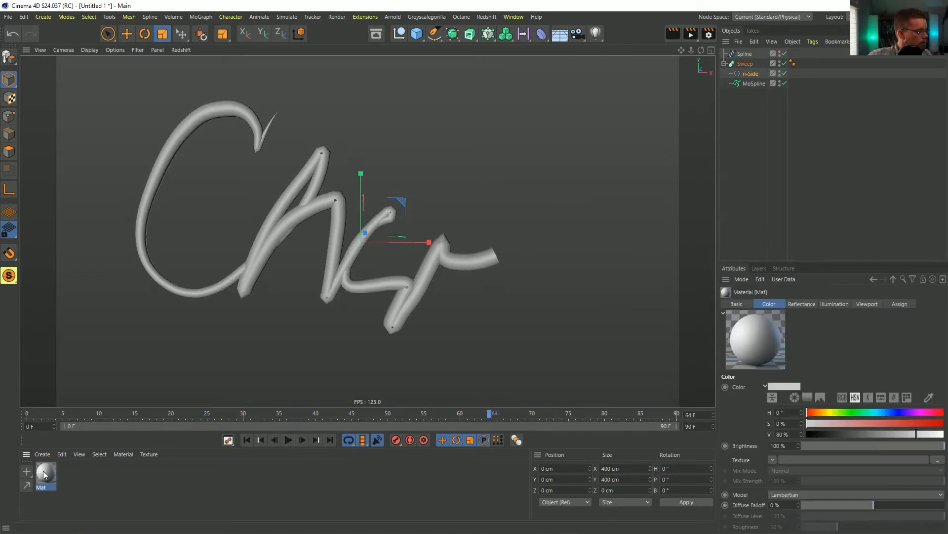
pyautogui.moveTo(43, 471); pyautogui.dragTo(743, 64)
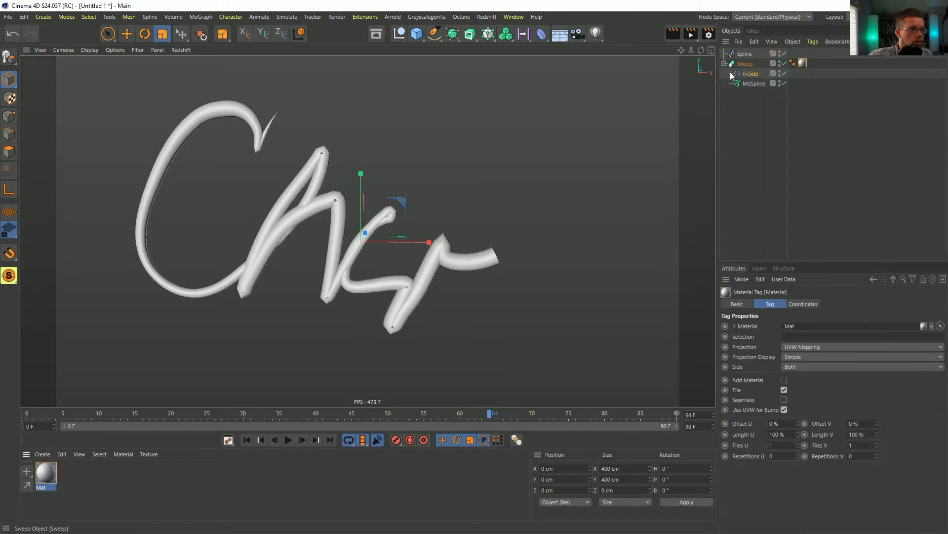
# Step: Make the new material luminance-only by enabling Luminance and disabling Color and Reflectance
pyautogui.click(43, 473)
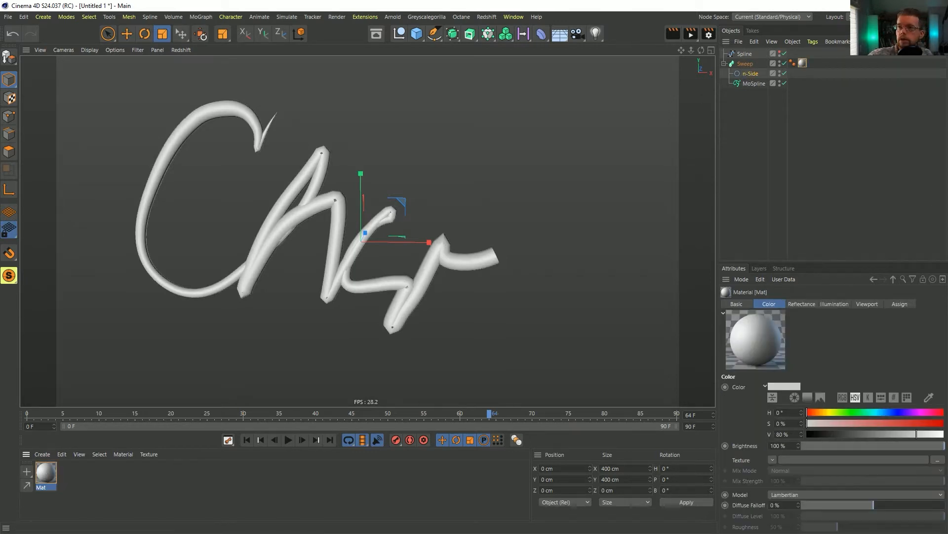
pyautogui.moveTo(947, 65); pyautogui.dragTo(947, 99)
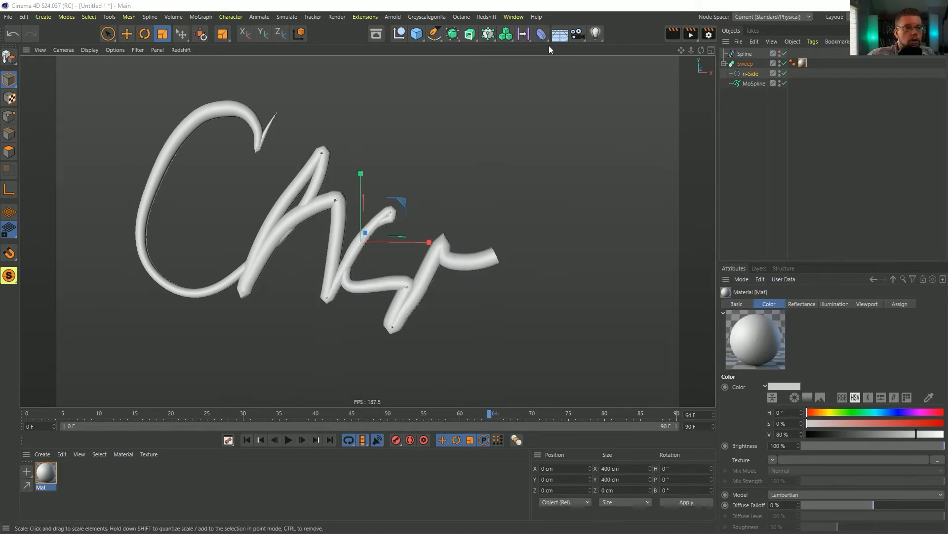
pyautogui.doubleClick(46, 473)
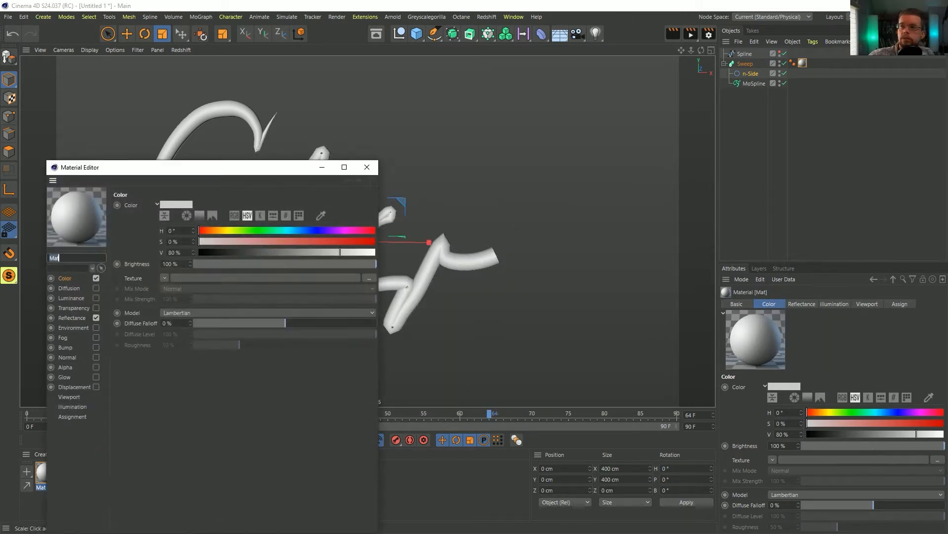
pyautogui.moveTo(227, 167); pyautogui.dragTo(565, 54)
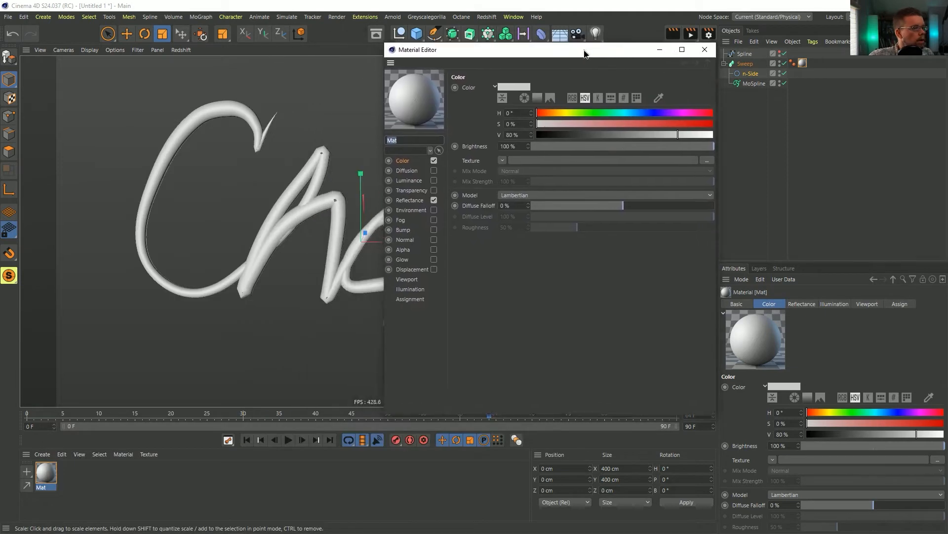
pyautogui.click(434, 185)
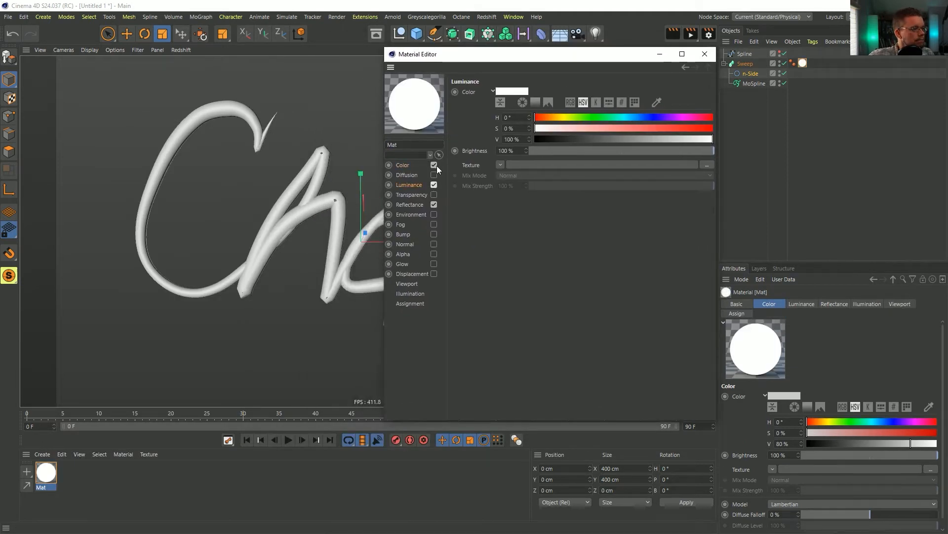
pyautogui.click(434, 165)
pyautogui.click(431, 205)
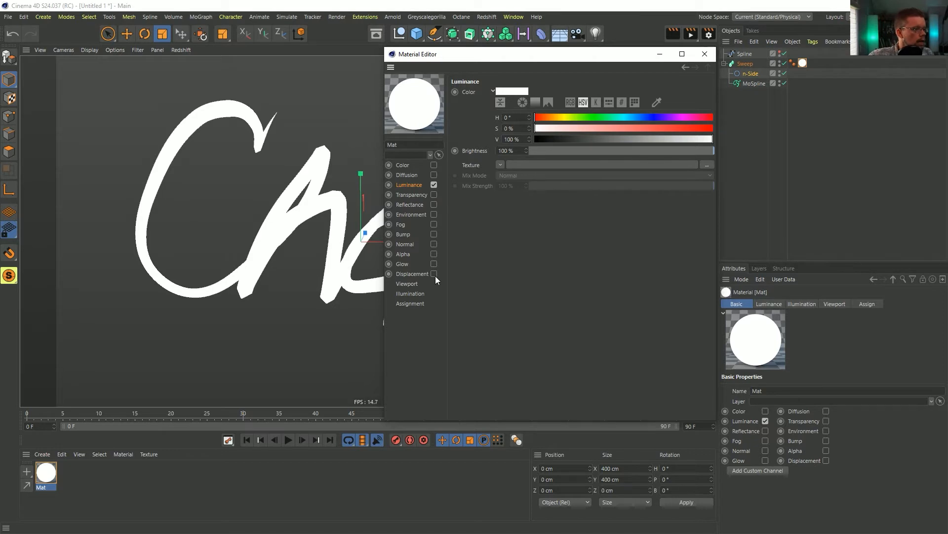
# Step: Enable the material's Alpha channel with a Gradient texture and render the view at frame 73
pyautogui.click(434, 253)
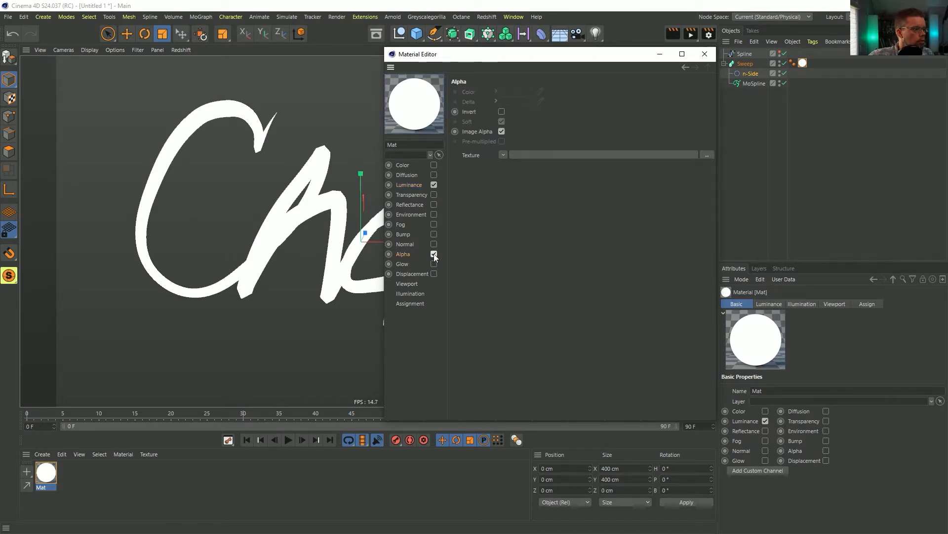
pyautogui.click(502, 155)
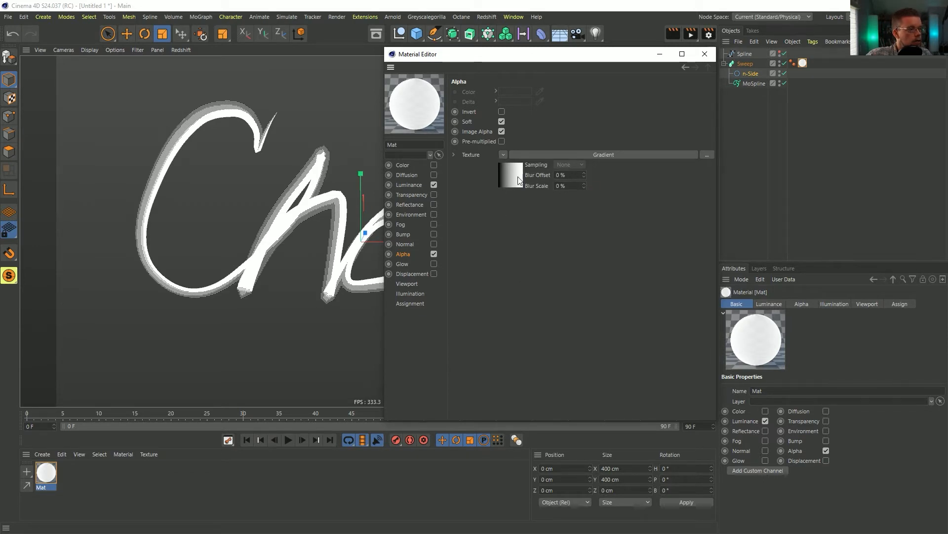
pyautogui.moveTo(490, 56); pyautogui.dragTo(692, 133)
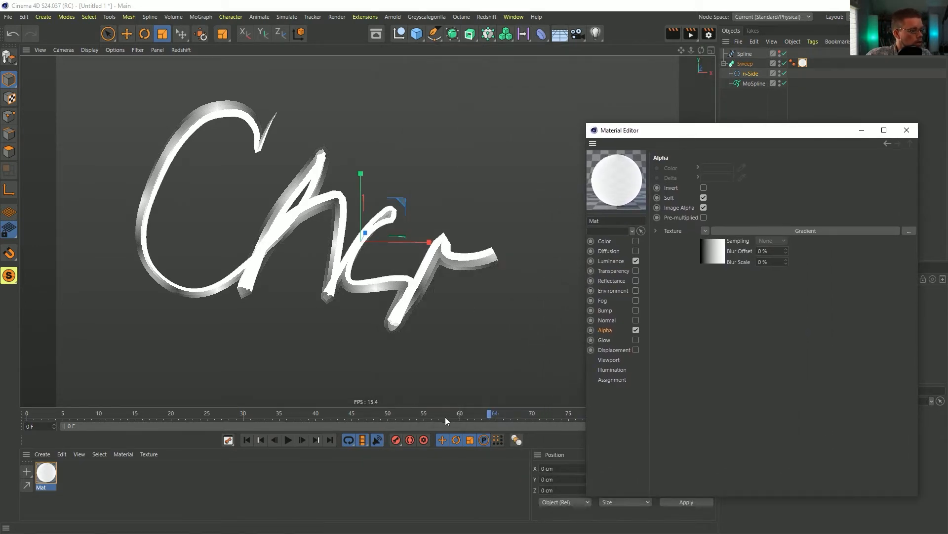
pyautogui.moveTo(490, 414); pyautogui.dragTo(554, 414)
pyautogui.hotkey('ctrl', 'r')
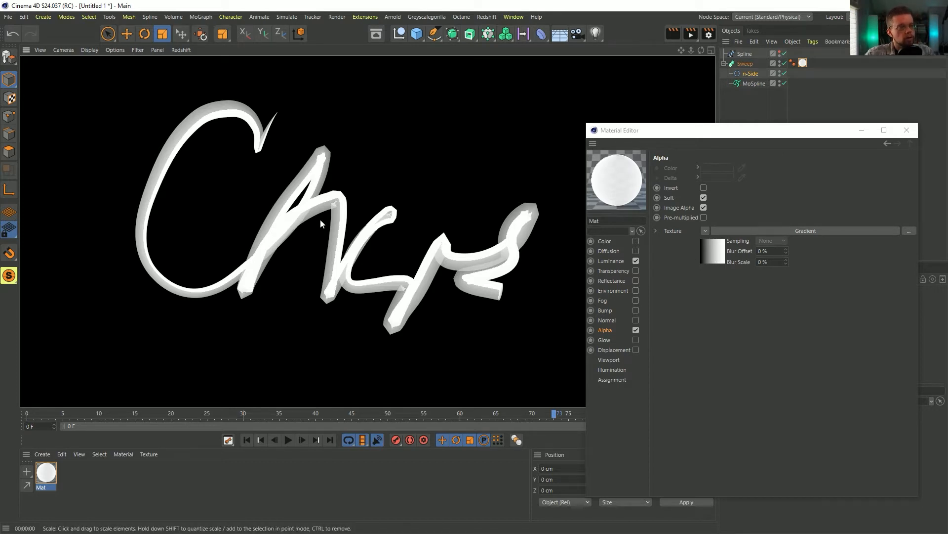
# Step: Move the alpha gradient's black knot to about 22% and its white knot to about 86%, and render the view
pyautogui.click(712, 252)
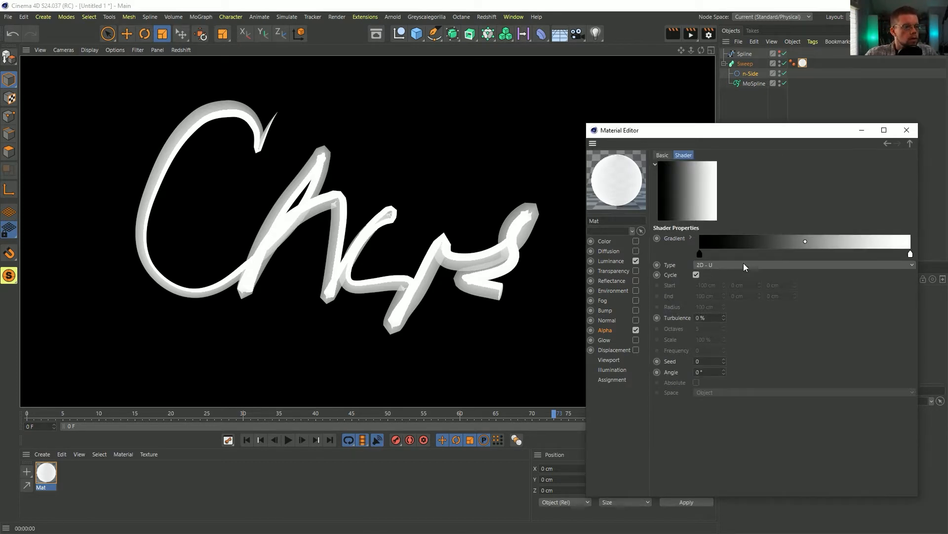
pyautogui.moveTo(700, 254); pyautogui.dragTo(751, 272)
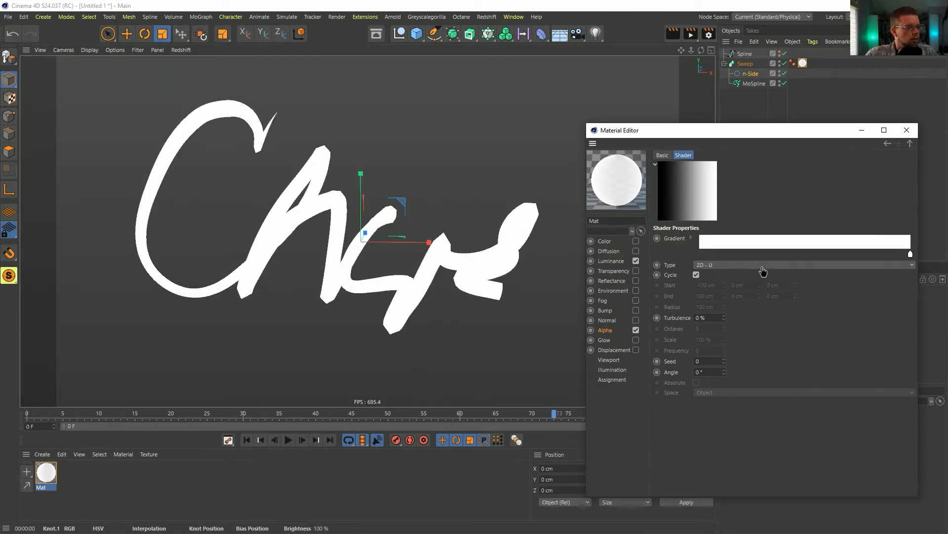
pyautogui.hotkey('ctrl', 'z')
pyautogui.moveTo(910, 255)
pyautogui.mouseDown()
pyautogui.moveTo(811, 266)
pyautogui.moveTo(858, 266)
pyautogui.moveTo(827, 263)
pyautogui.mouseUp()
pyautogui.moveTo(766, 258); pyautogui.dragTo(746, 261)
pyautogui.moveTo(826, 257)
pyautogui.mouseDown()
pyautogui.moveTo(919, 267)
pyautogui.moveTo(808, 264)
pyautogui.moveTo(879, 267)
pyautogui.mouseUp()
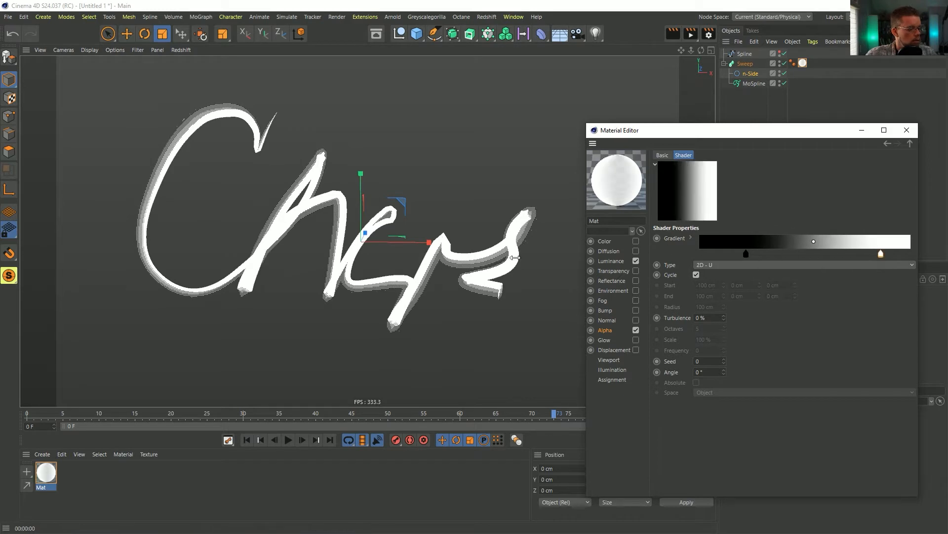
pyautogui.hotkey('ctrl', 'r')
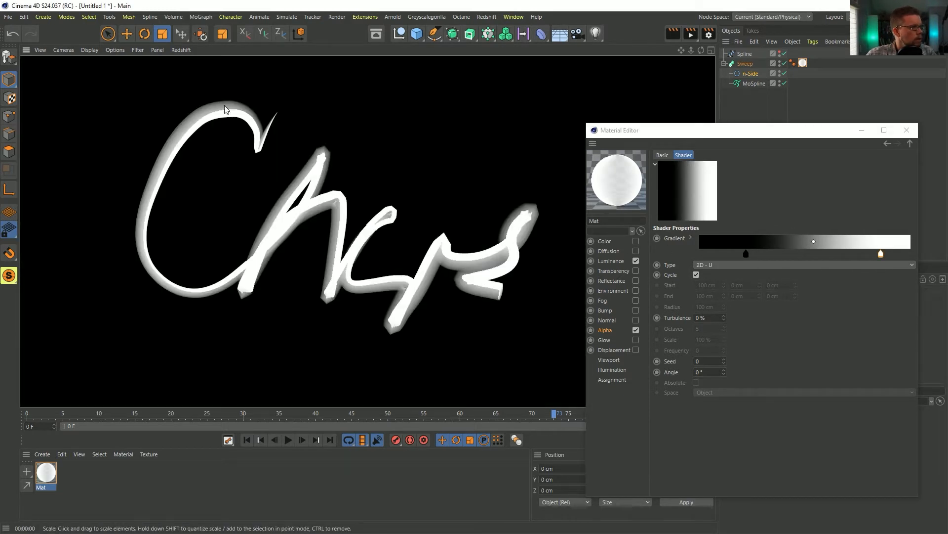
# Step: Try the alpha gradient's black knot at about 49% with a render of the view, and undo the move
pyautogui.moveTo(746, 254); pyautogui.dragTo(804, 259)
pyautogui.hotkey('ctrl', 'r')
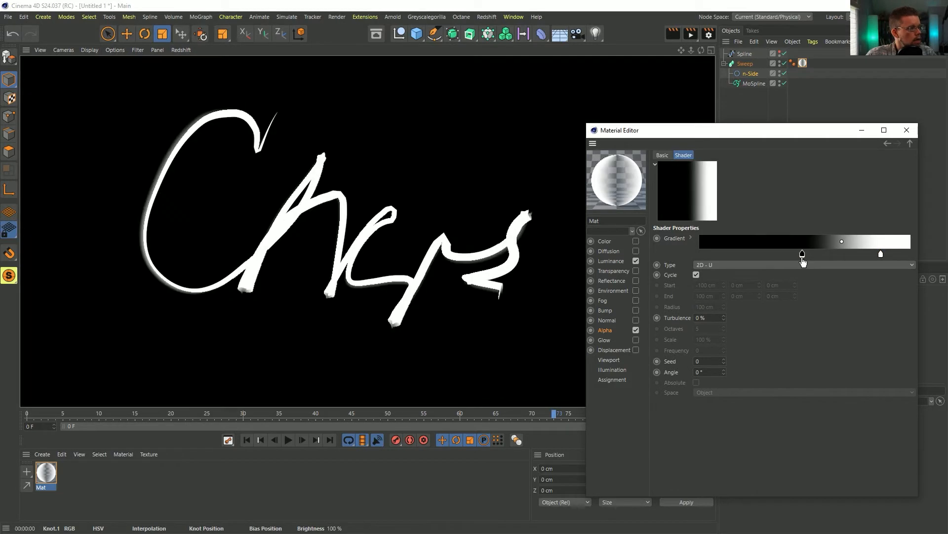
pyautogui.hotkey('ctrl', 'z')
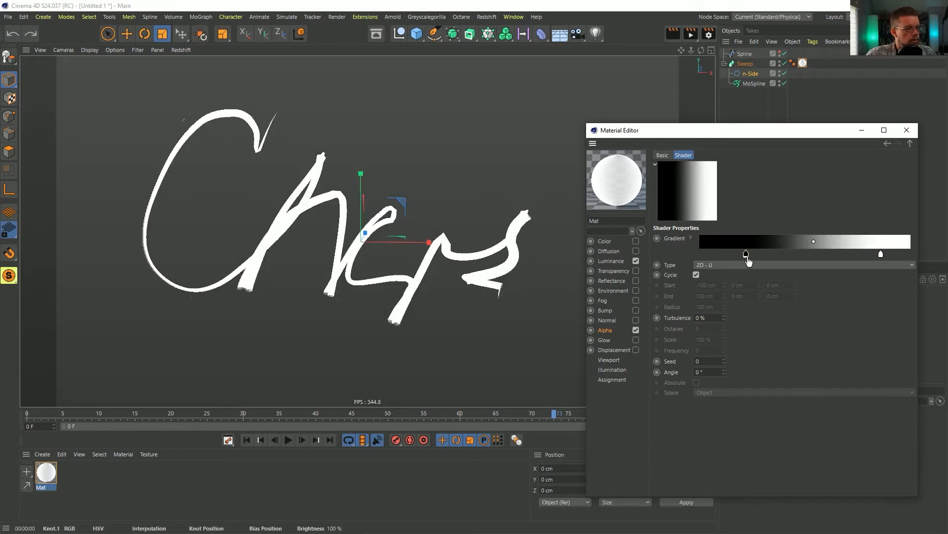
# Step: Widen the alpha gradient's falloff with the black knot at about 16% and the white knot at about 83%
pyautogui.moveTo(747, 254)
pyautogui.mouseDown()
pyautogui.moveTo(710, 264)
pyautogui.moveTo(764, 255)
pyautogui.moveTo(732, 254)
pyautogui.mouseUp()
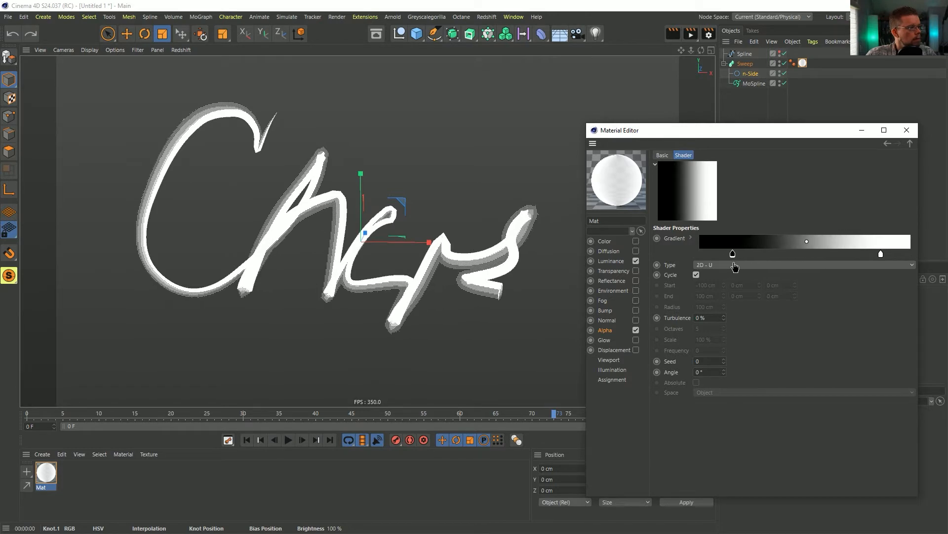
pyautogui.moveTo(882, 259)
pyautogui.mouseDown()
pyautogui.moveTo(763, 256)
pyautogui.moveTo(911, 261)
pyautogui.moveTo(842, 258)
pyautogui.moveTo(876, 265)
pyautogui.mouseUp()
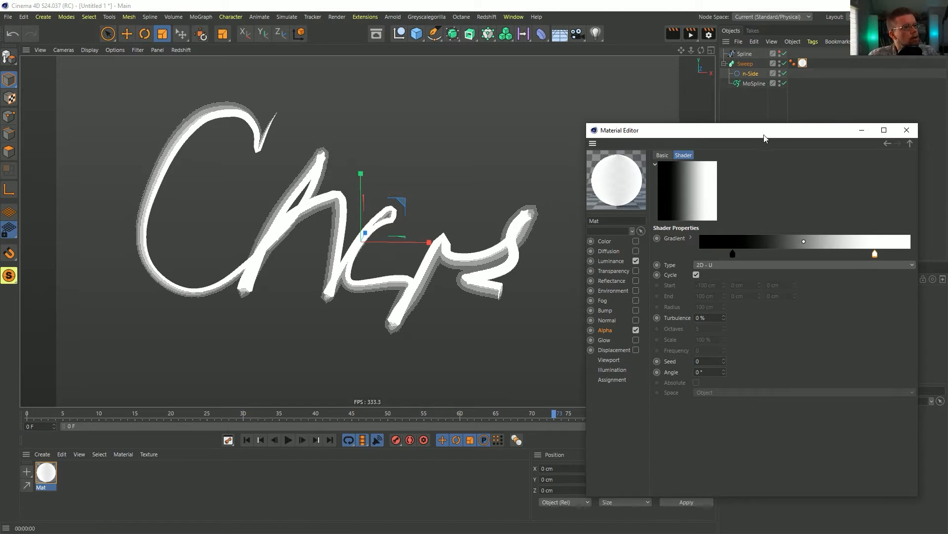
pyautogui.moveTo(752, 137); pyautogui.dragTo(650, 307)
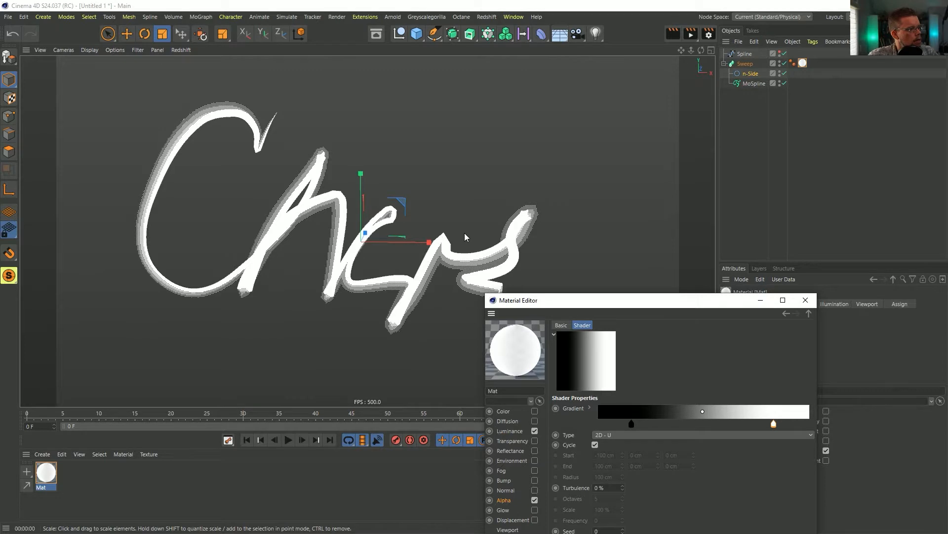
# Step: Add an Arc spline to the scene
pyautogui.click(801, 73)
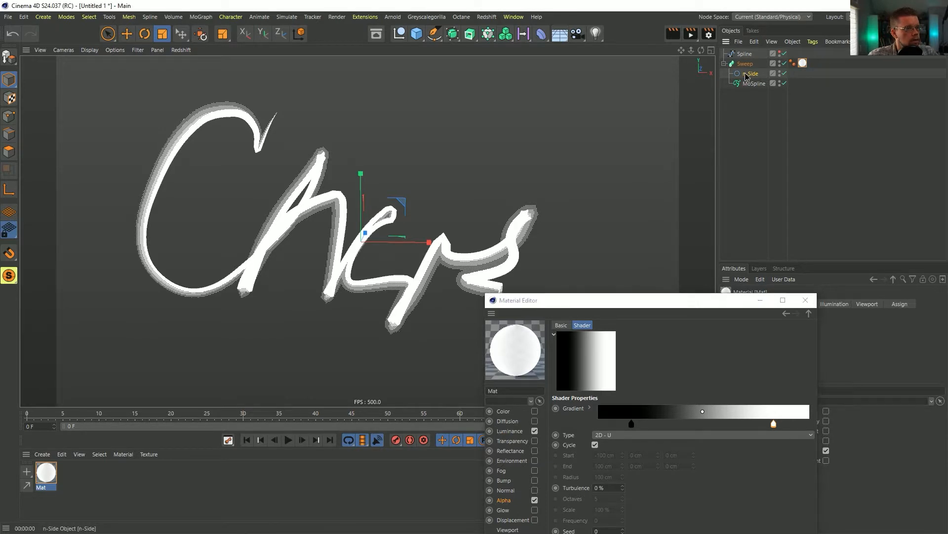
pyautogui.click(431, 44)
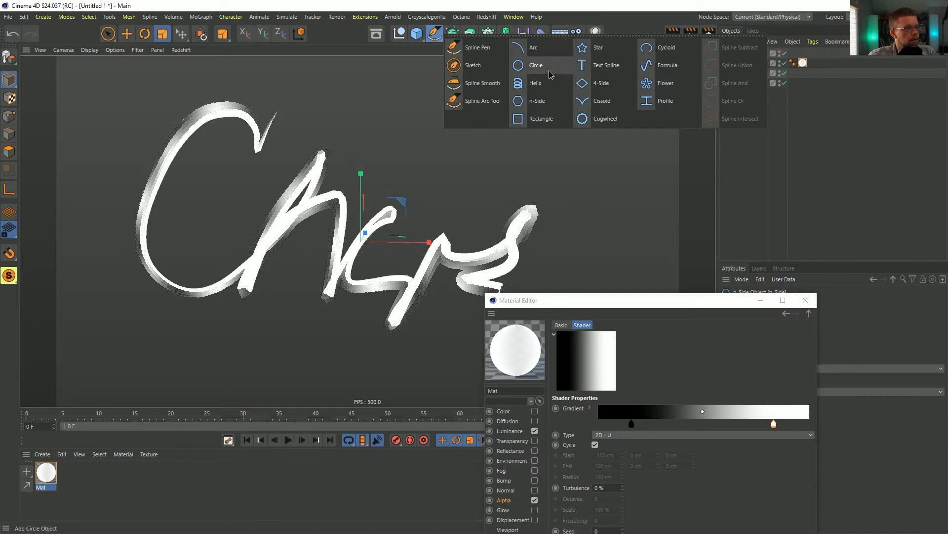
pyautogui.click(533, 48)
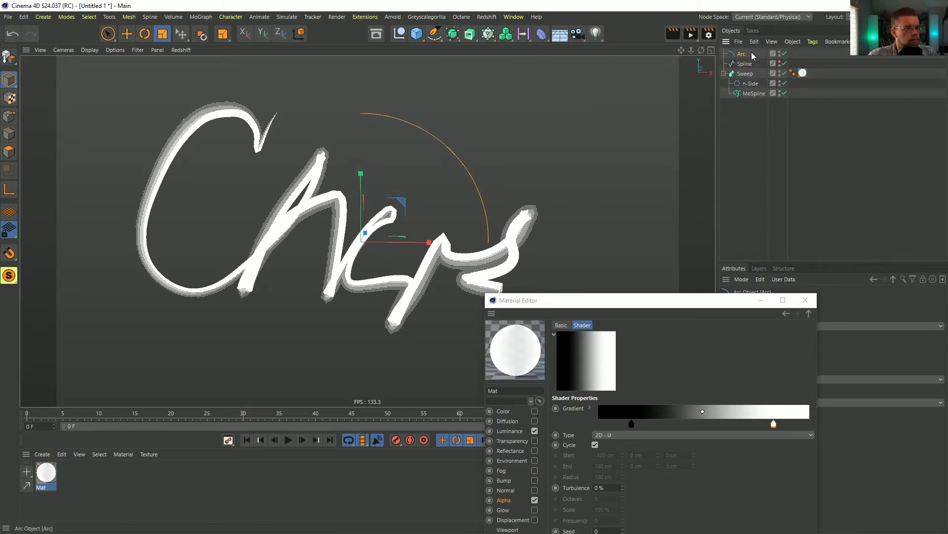
# Step: Set the Arc's end angle to 180°
pyautogui.moveTo(687, 300); pyautogui.dragTo(557, 411)
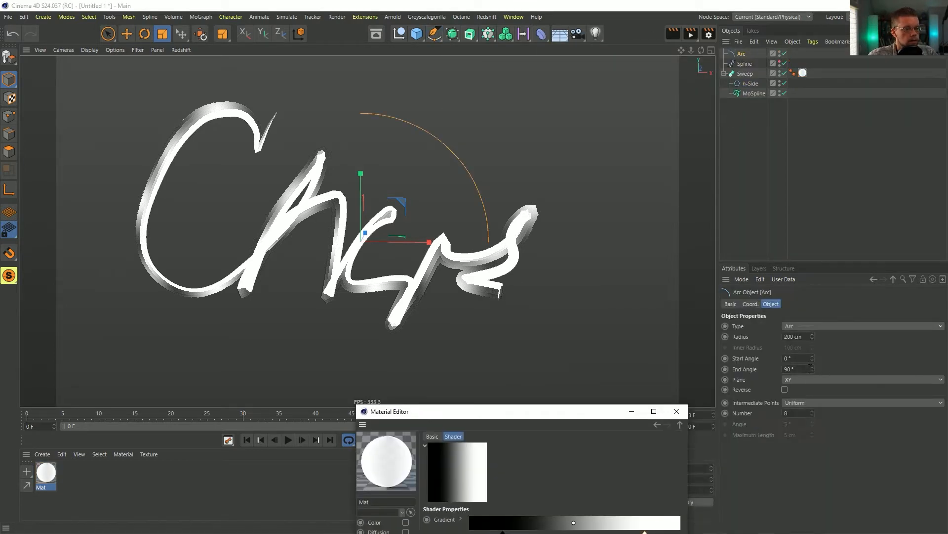
pyautogui.click(812, 368)
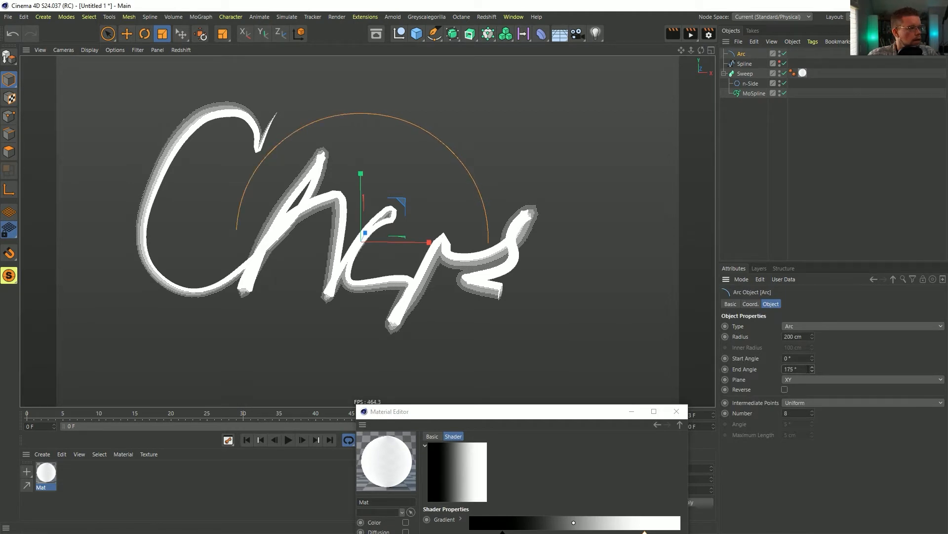
pyautogui.write('180')
pyautogui.press('Return')
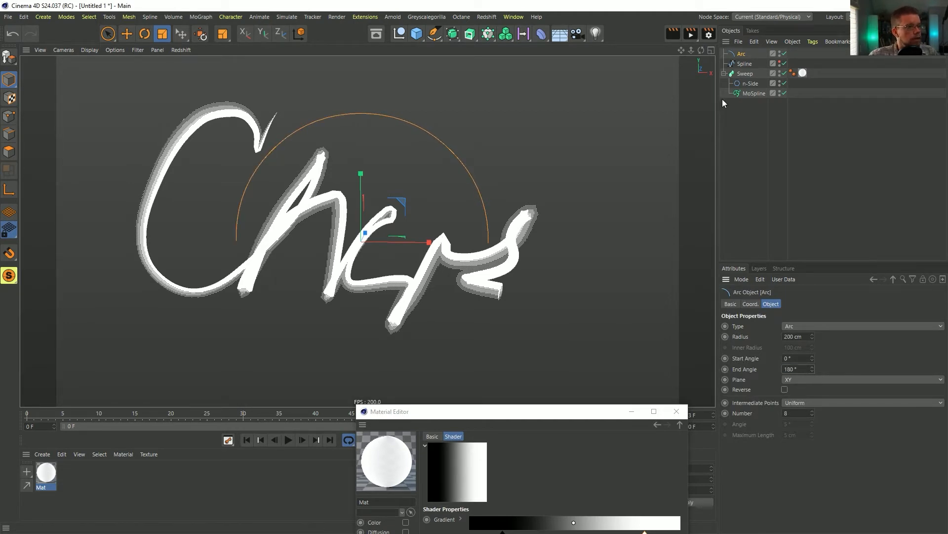
pyautogui.moveTo(734, 56); pyautogui.dragTo(743, 97)
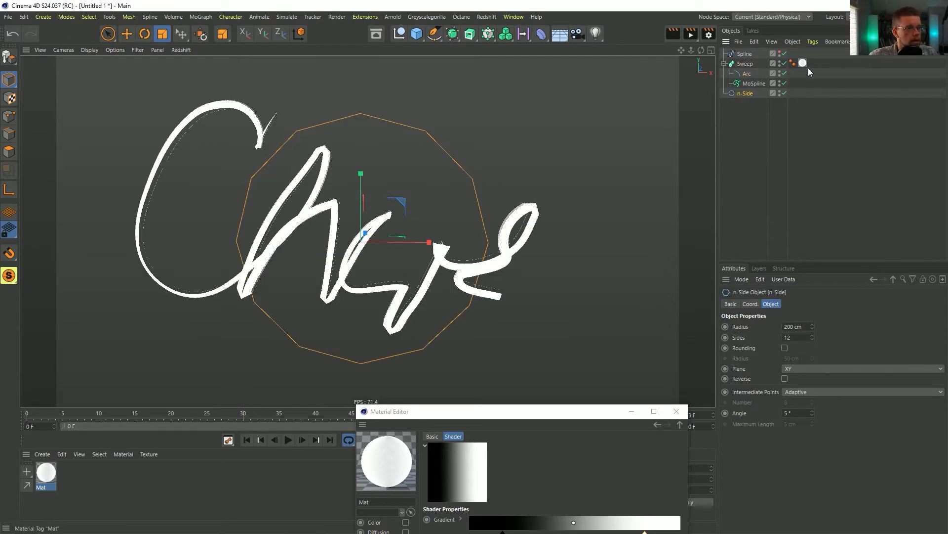
pyautogui.moveTo(802, 64); pyautogui.dragTo(793, 54)
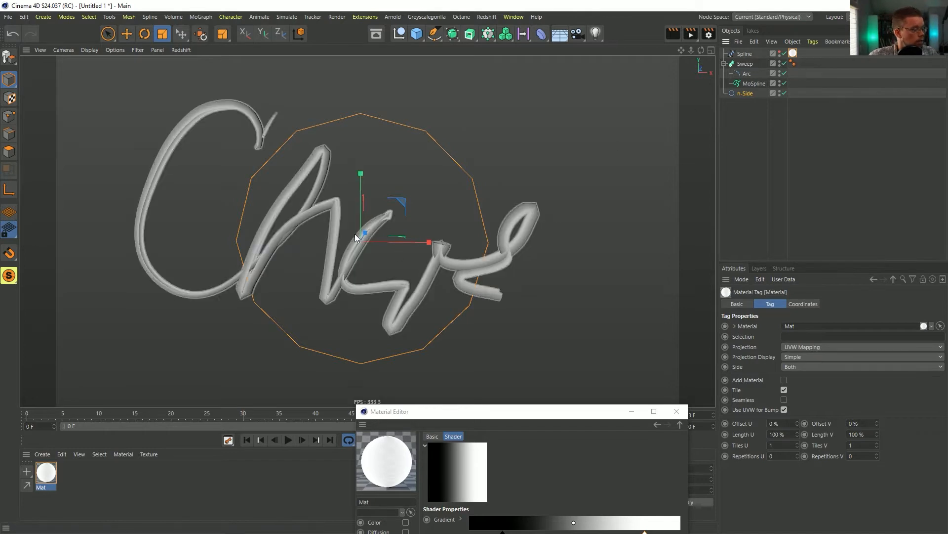
pyautogui.keyDown('alt'); pyautogui.moveTo(355, 233); pyautogui.dragTo(295, 190); pyautogui.keyUp('alt')
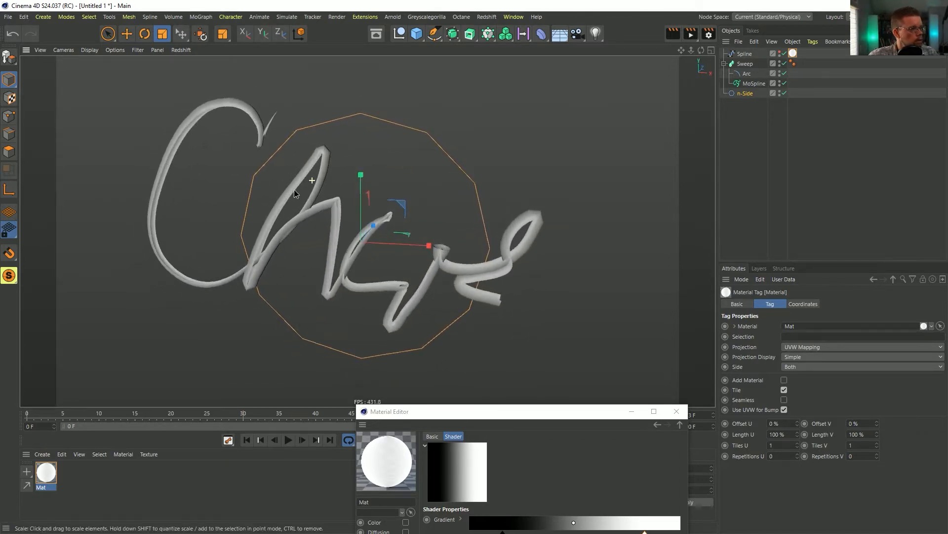
# Step: Set the Arc's start angle to 90° and its end angle to 270°
pyautogui.click(744, 73)
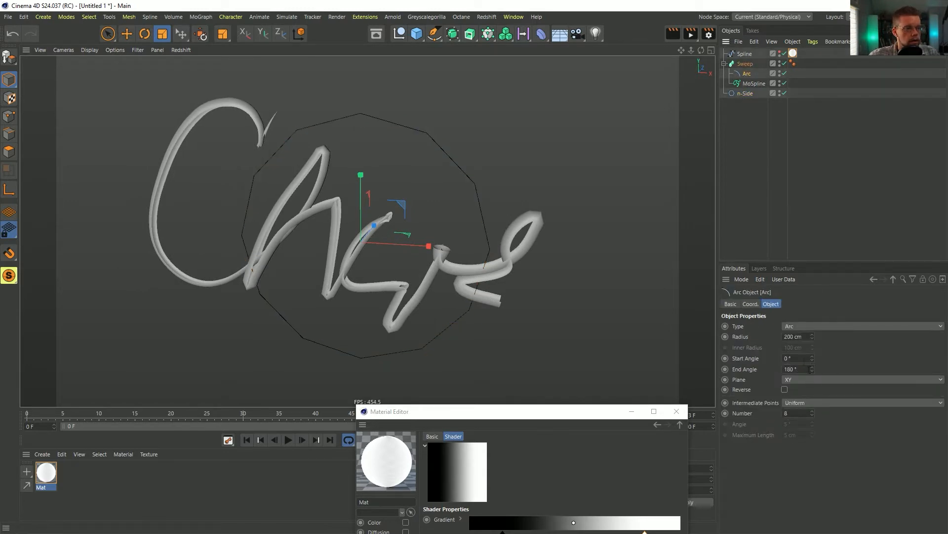
pyautogui.write('90')
pyautogui.press('Return')
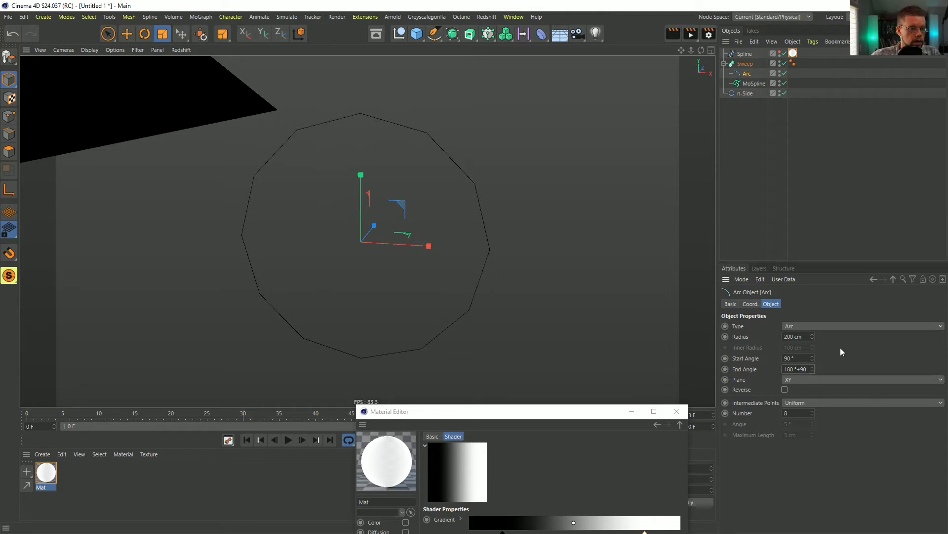
pyautogui.press('Return')
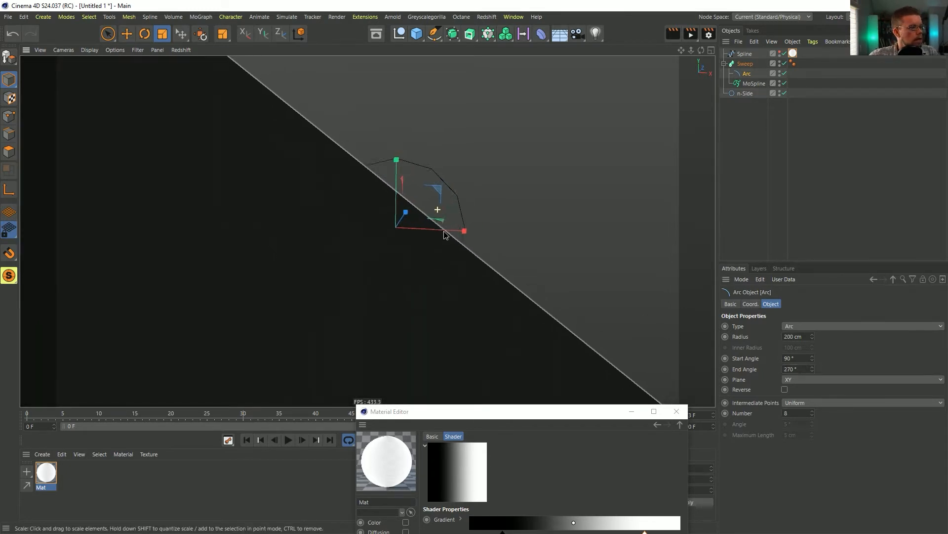
pyautogui.press('t')
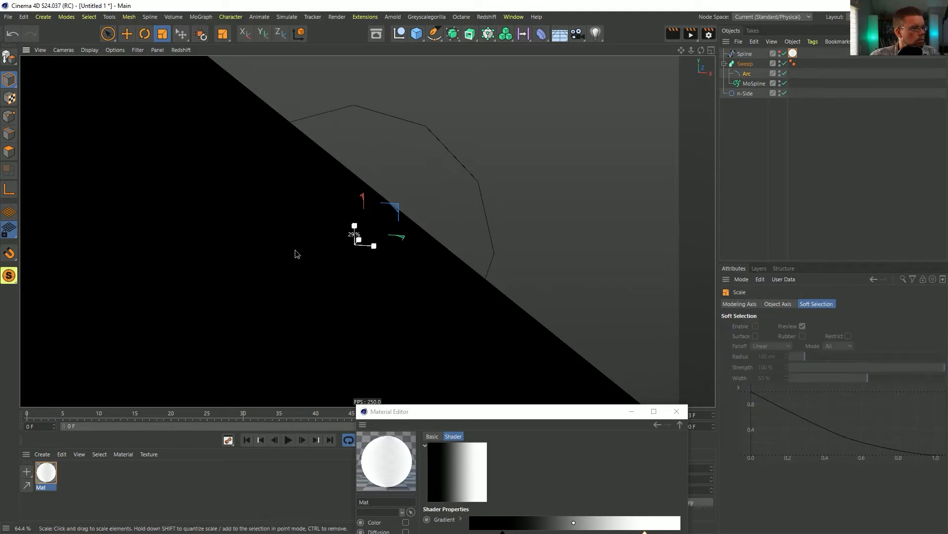
# Step: Lower the Arc's start angle to -10° and raise its end angle to 298°, checking the stroke from behind
pyautogui.click(743, 74)
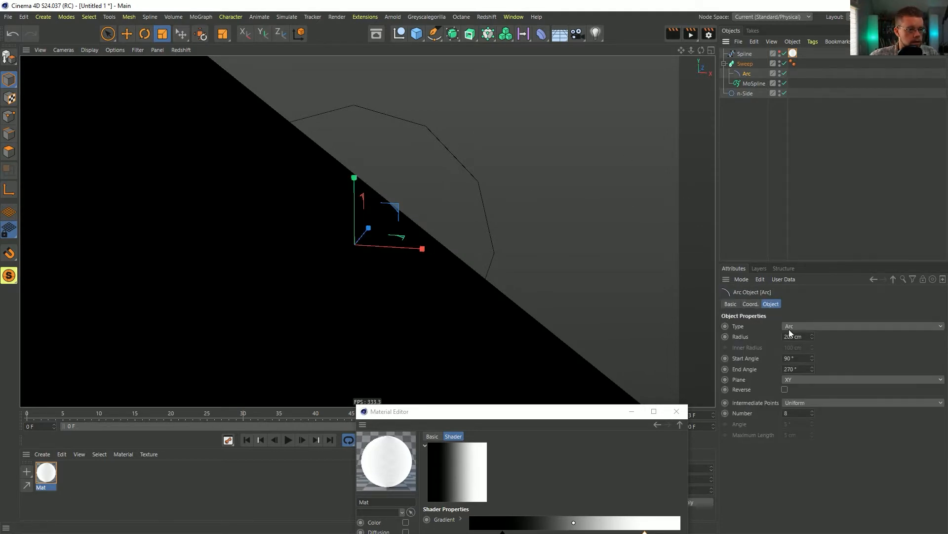
pyautogui.moveTo(811, 358); pyautogui.dragTo(812, 358)
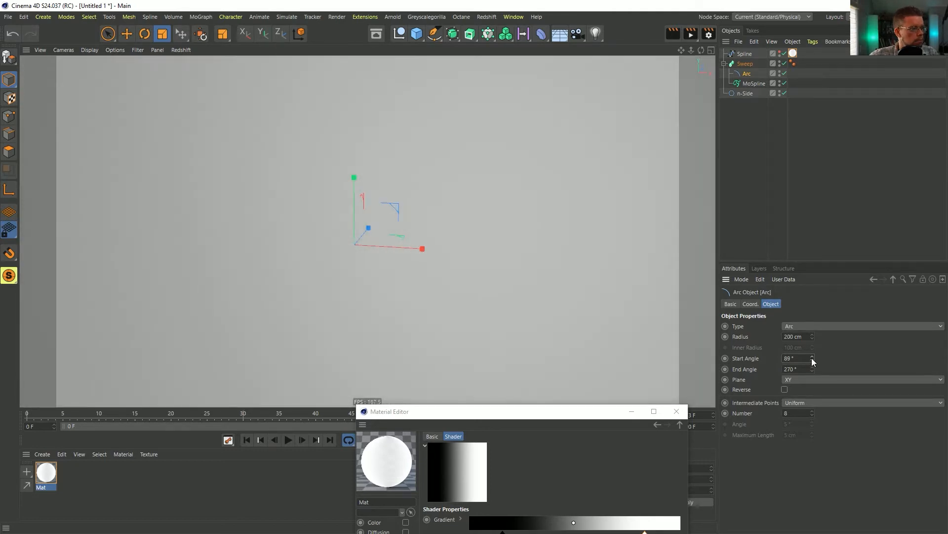
pyautogui.click(812, 360)
pyautogui.moveTo(812, 358); pyautogui.dragTo(812, 406)
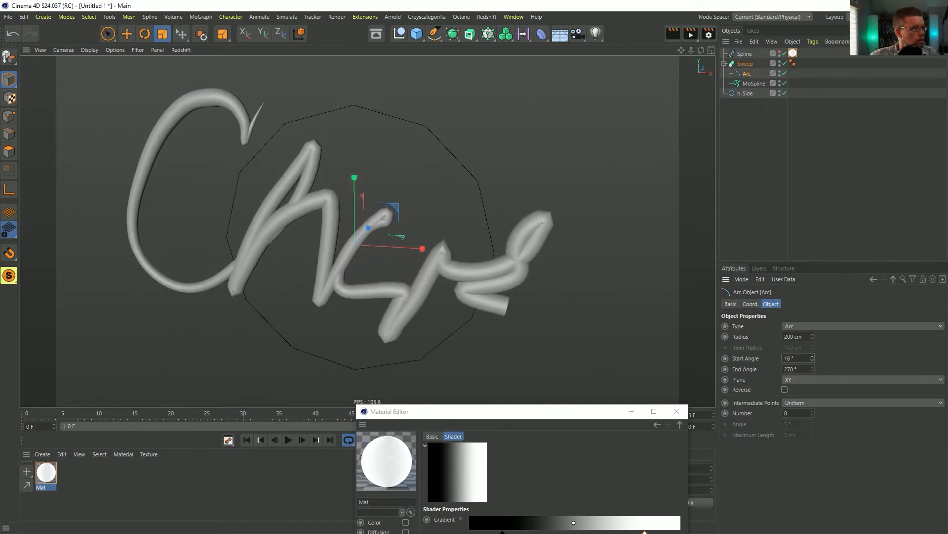
pyautogui.keyDown('alt'); pyautogui.moveTo(510, 275); pyautogui.dragTo(322, 281); pyautogui.keyUp('alt')
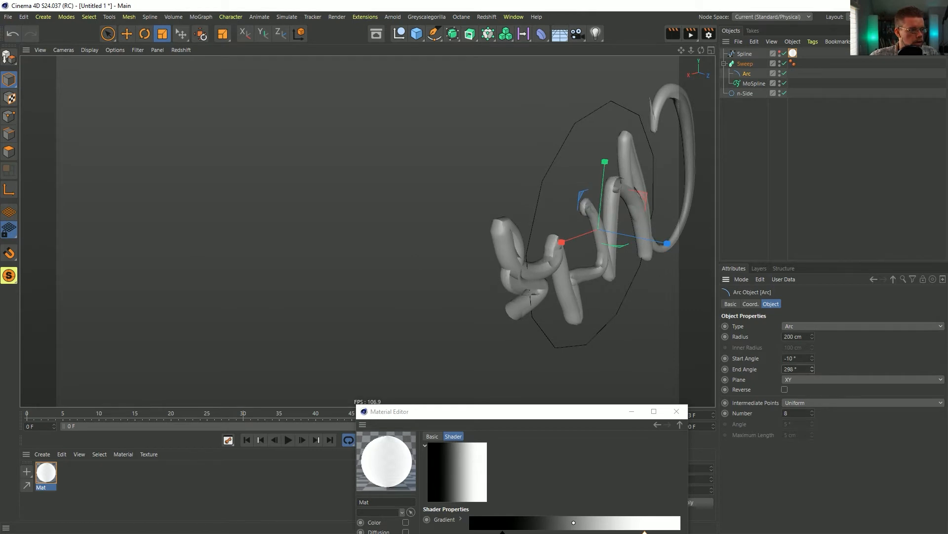
# Step: Try the Arc with a 261° end angle and an 87° start angle, and undo the start angle change
pyautogui.moveTo(812, 369); pyautogui.dragTo(812, 334)
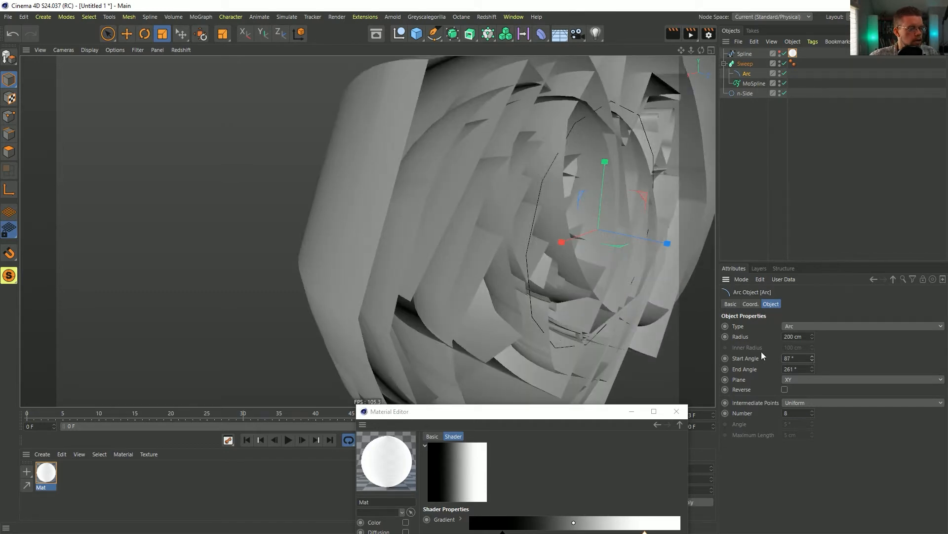
pyautogui.keyDown('alt'); pyautogui.moveTo(542, 271); pyautogui.dragTo(686, 258); pyautogui.keyUp('alt')
pyautogui.keyDown('alt'); pyautogui.moveTo(560, 266); pyautogui.dragTo(497, 278, button='right'); pyautogui.keyUp('alt')
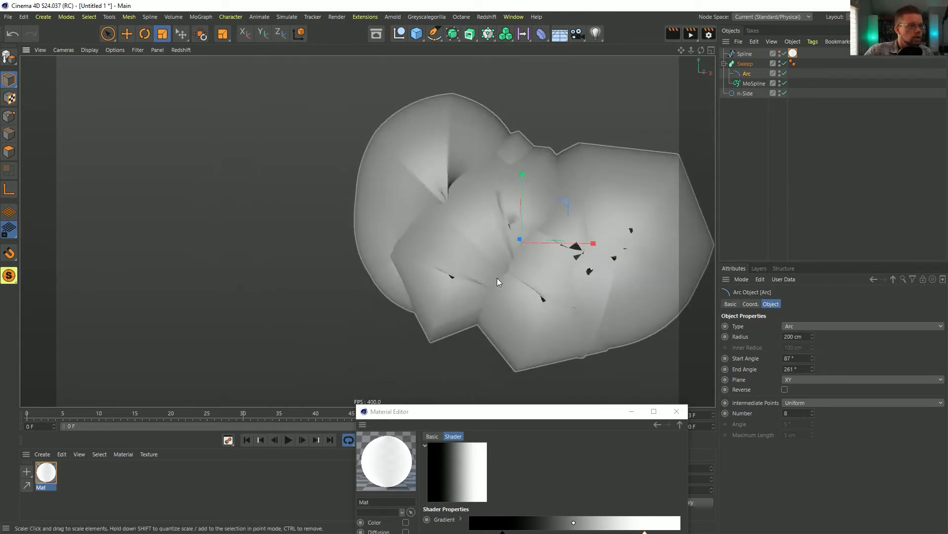
pyautogui.keyDown('alt'); pyautogui.moveTo(562, 246); pyautogui.dragTo(452, 257, button='middle'); pyautogui.keyUp('alt')
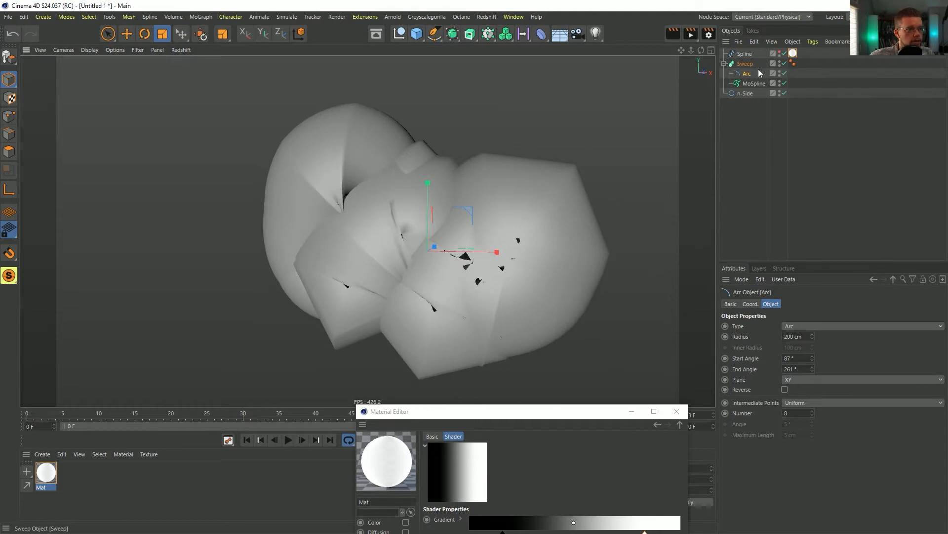
pyautogui.keyDown('alt'); pyautogui.moveTo(517, 271); pyautogui.dragTo(494, 277); pyautogui.keyUp('alt')
pyautogui.hotkey('ctrl', 'z')
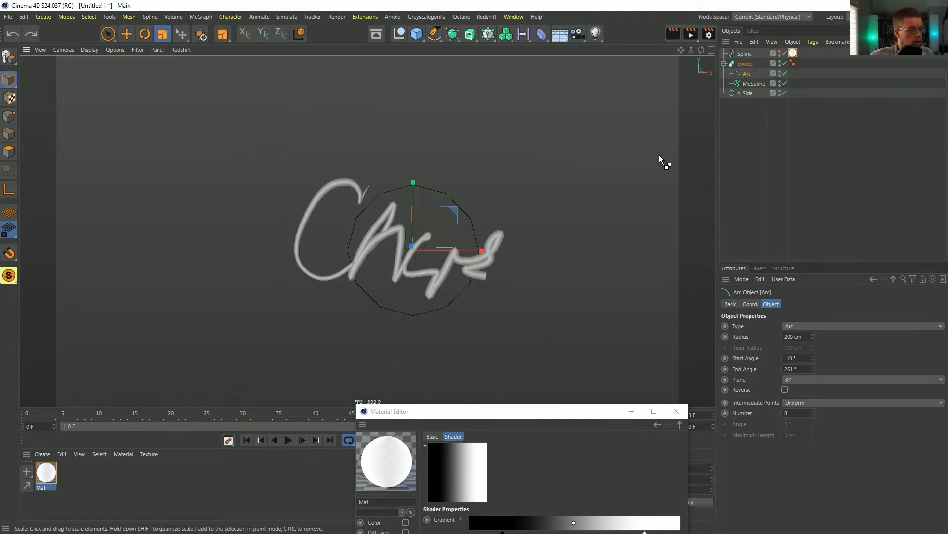
# Step: Delete the Arc and put the n-Side back into the Sweep as its profile
pyautogui.keyDown('alt'); pyautogui.moveTo(372, 265); pyautogui.dragTo(499, 248, button='right'); pyautogui.keyUp('alt')
pyautogui.keyDown('alt'); pyautogui.moveTo(499, 248); pyautogui.dragTo(384, 259); pyautogui.keyUp('alt')
pyautogui.moveTo(501, 415); pyautogui.dragTo(430, 199)
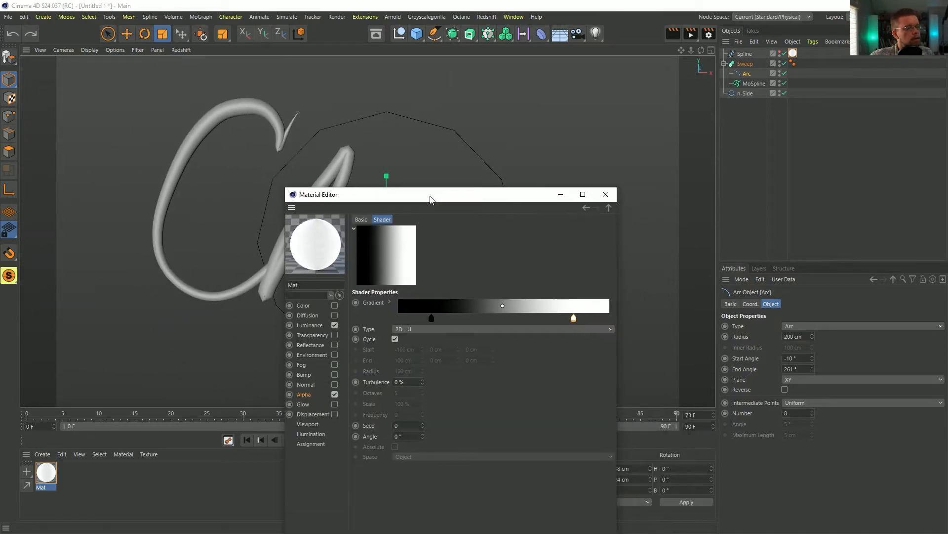
pyautogui.click(745, 74)
pyautogui.press('Delete')
pyautogui.moveTo(751, 69); pyautogui.dragTo(750, 71)
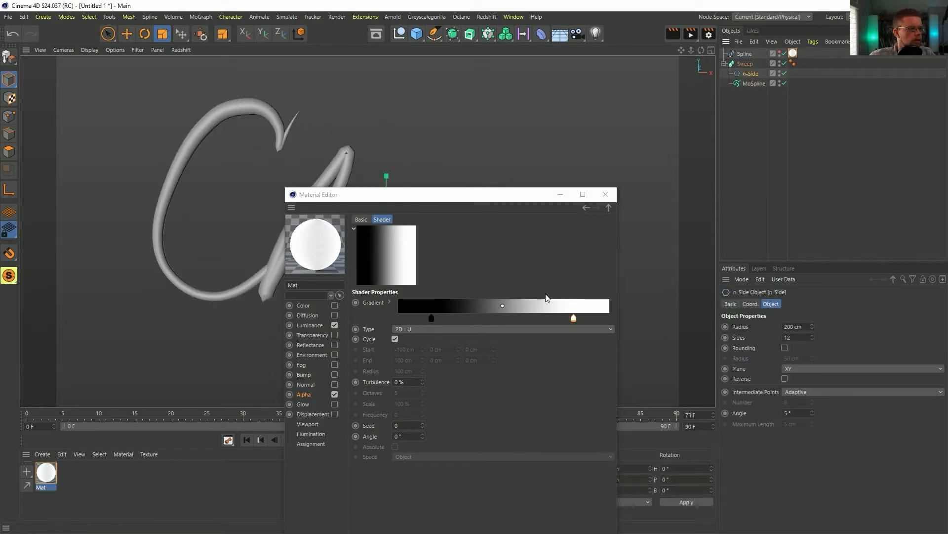
# Step: Replace the gradient in the material's alpha channel with a Falloff shader
pyautogui.moveTo(524, 202); pyautogui.dragTo(667, 143)
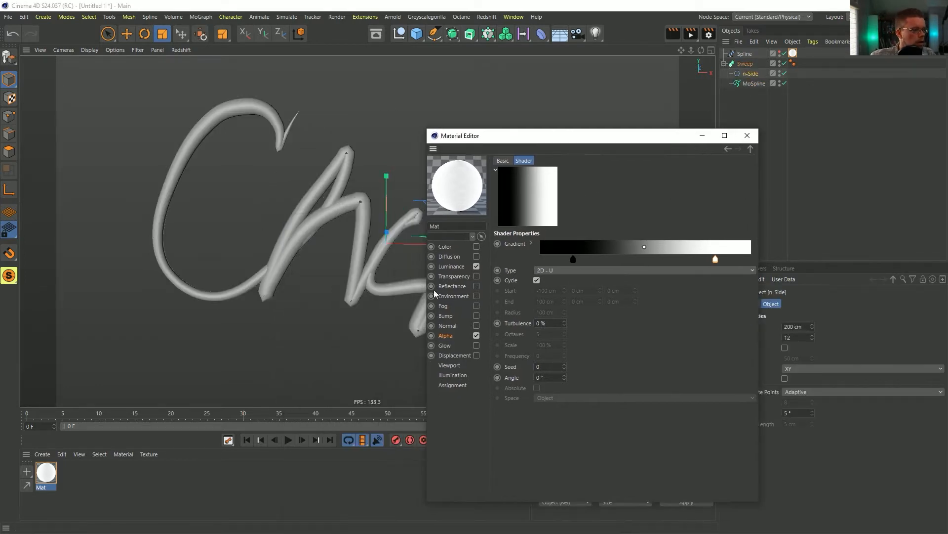
pyautogui.click(446, 336)
pyautogui.click(546, 236)
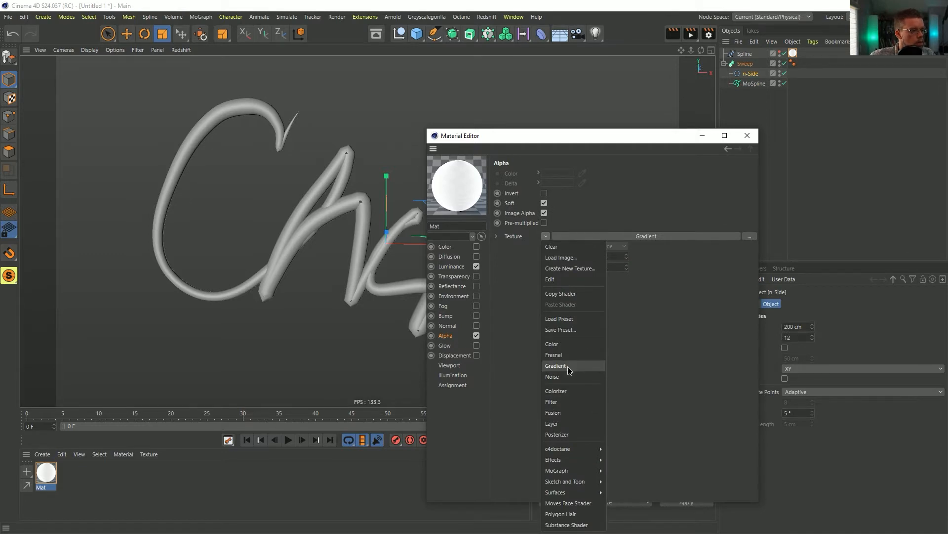
pyautogui.moveTo(567, 449)
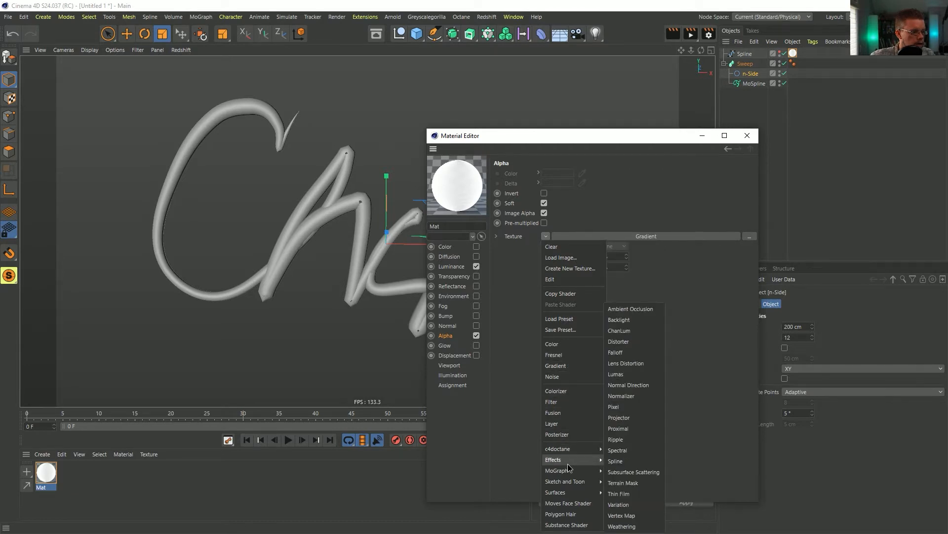
pyautogui.click(618, 352)
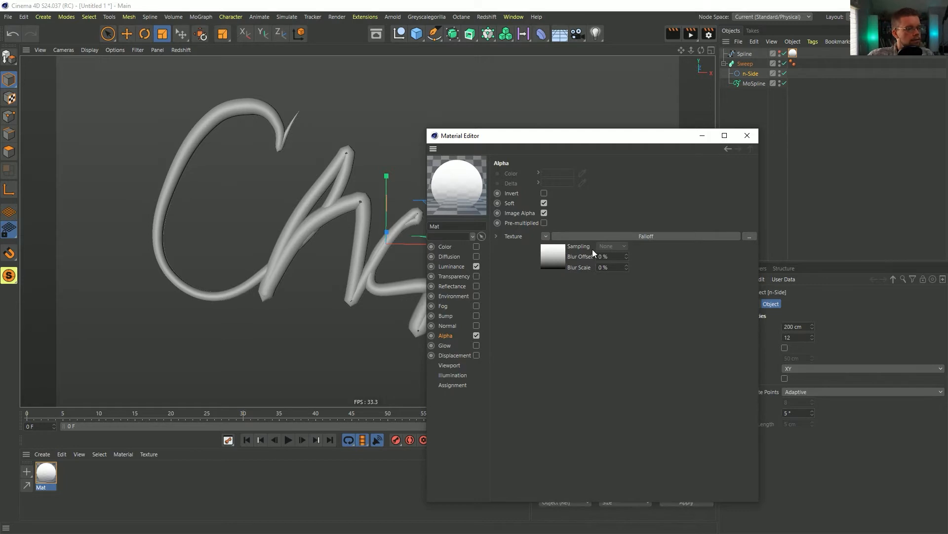
# Step: Move the material tag from the Spline back to the Sweep and render the view
pyautogui.moveTo(793, 58); pyautogui.dragTo(793, 63)
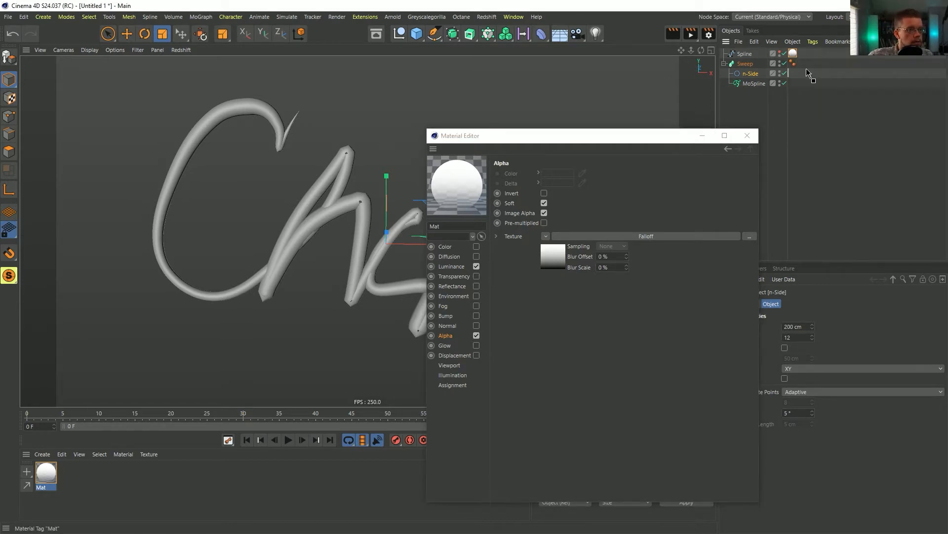
pyautogui.moveTo(615, 136); pyautogui.dragTo(735, 123)
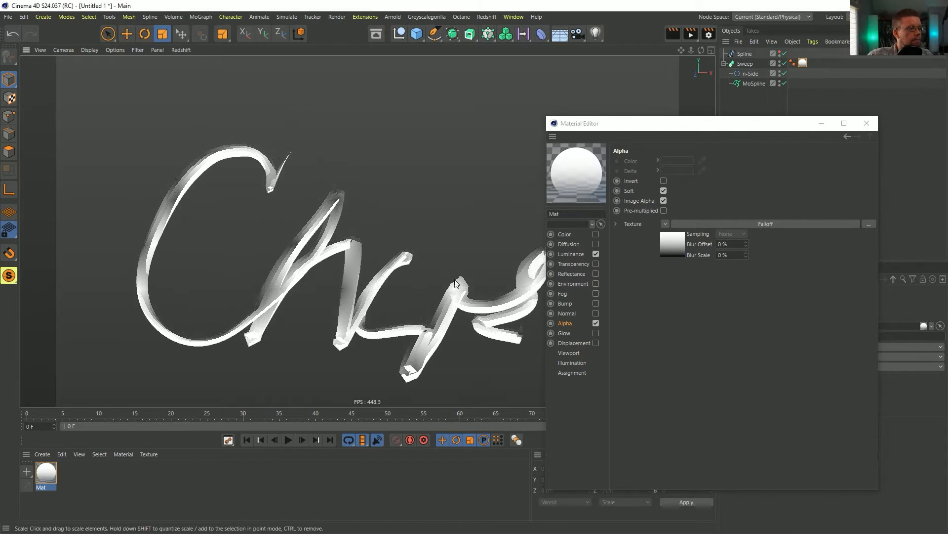
pyautogui.hotkey('ctrl', 'r')
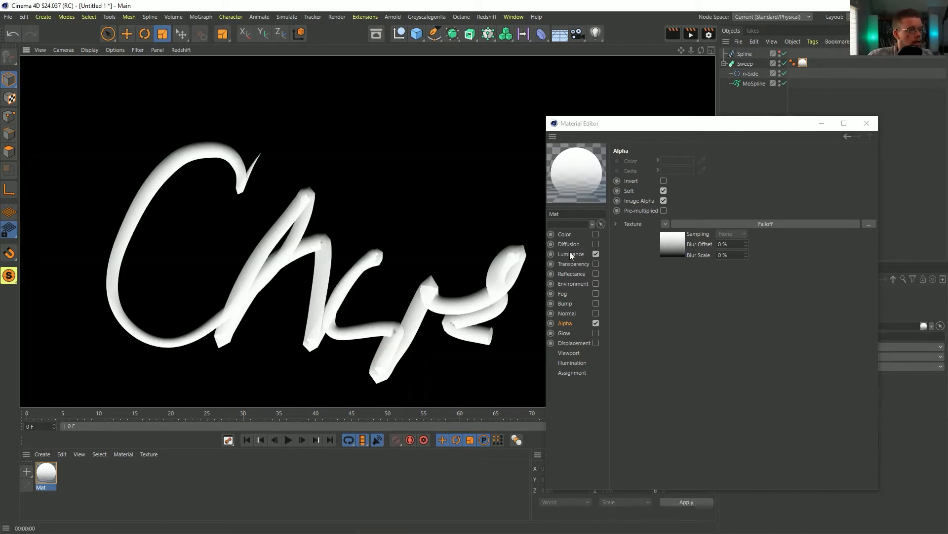
pyautogui.scroll(5, 376, 282)
pyautogui.scroll(-3, 374, 294)
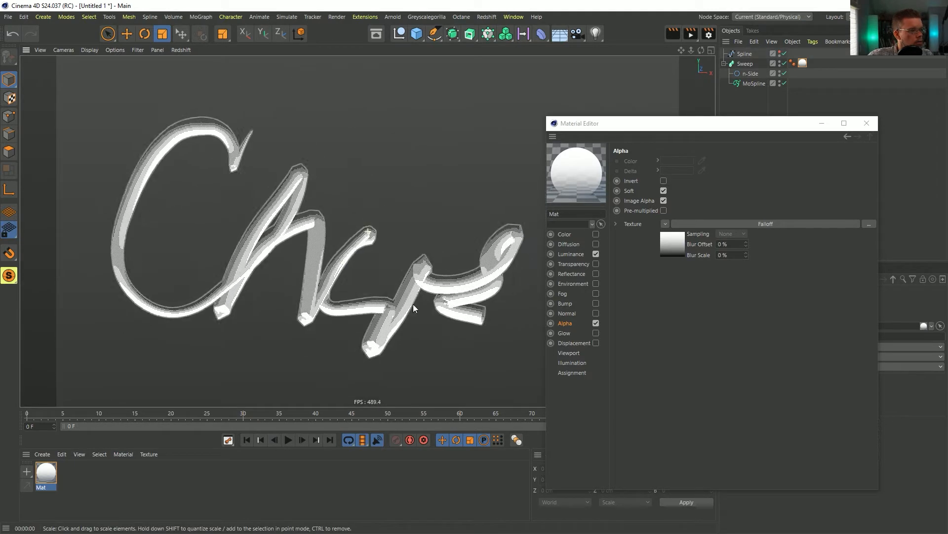
# Step: Try the Falloff gradient's black knot at about 65% with a render of the view, and return it to the start
pyautogui.click(673, 244)
pyautogui.moveTo(660, 282); pyautogui.dragTo(797, 280)
pyautogui.hotkey('ctrl', 'r')
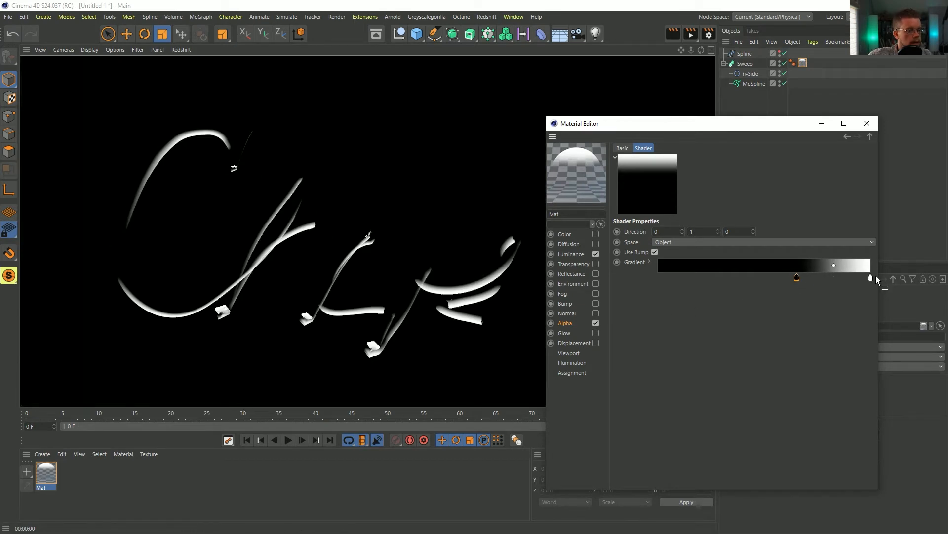
pyautogui.moveTo(795, 279); pyautogui.dragTo(659, 279)
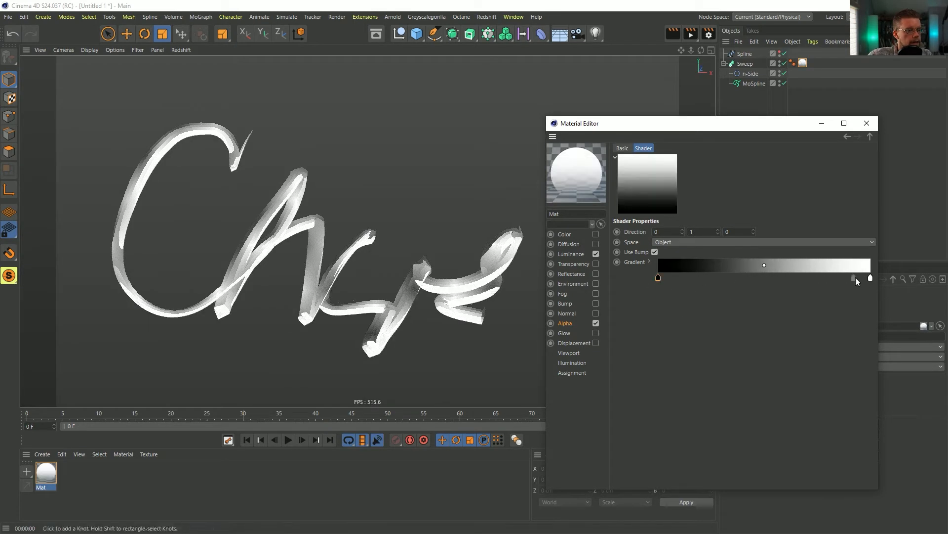
# Step: Make the Falloff gradient run from white at the start to black at about 20%, and render the view
pyautogui.click(871, 279)
pyautogui.moveTo(871, 279); pyautogui.dragTo(699, 277)
pyautogui.hotkey('ctrl', 'r')
pyautogui.click(658, 279)
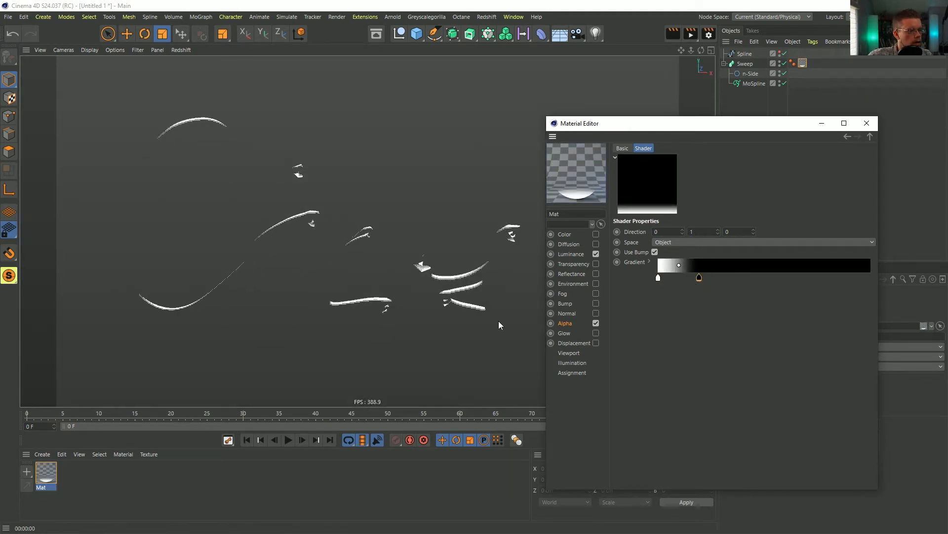
pyautogui.hotkey('ctrl', 'r')
# Step: Create a new material with a red color at 100% saturation and 80% value, and apply it to the Sweep
pyautogui.click(74, 472)
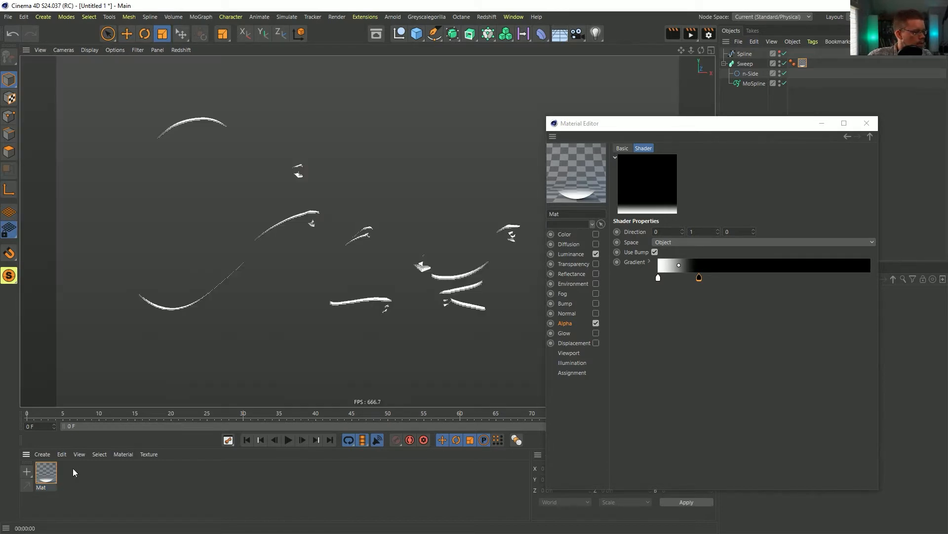
pyautogui.hotkey('ctrl', 'n')
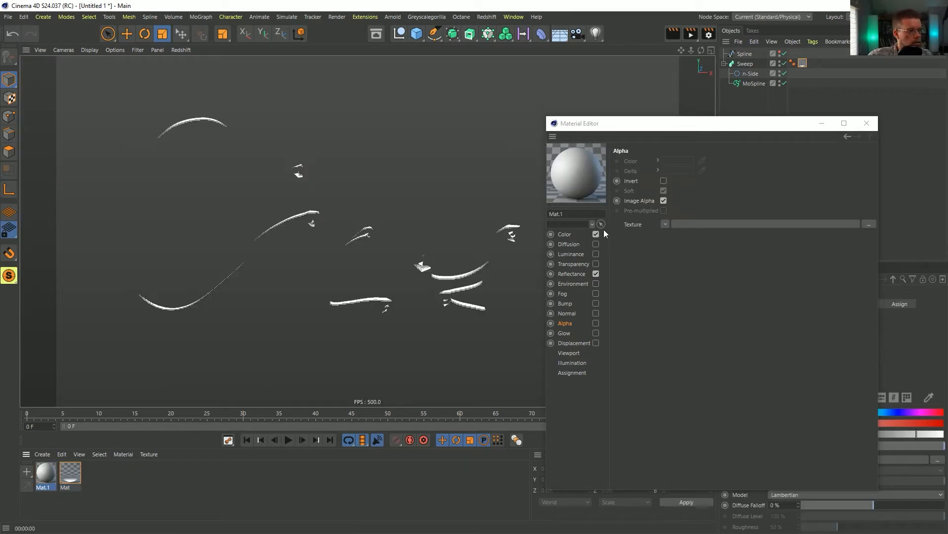
pyautogui.click(584, 233)
pyautogui.moveTo(759, 198); pyautogui.dragTo(879, 201)
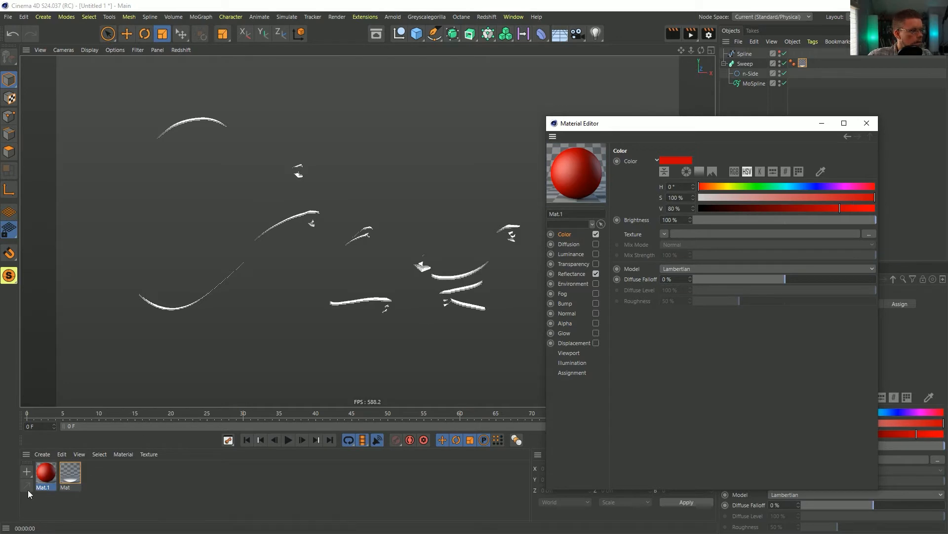
pyautogui.moveTo(42, 475); pyautogui.dragTo(747, 64)
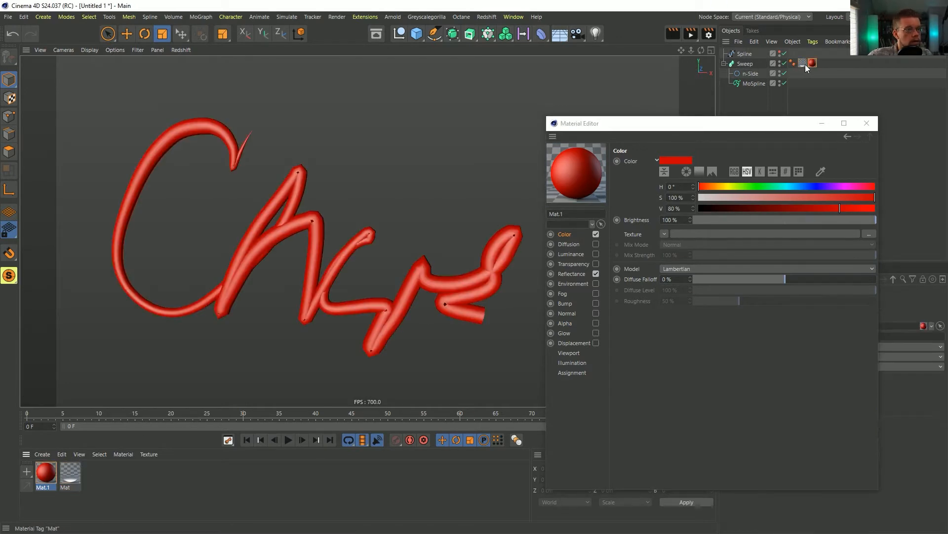
# Step: Sharpen the luminous material's Alpha Falloff gradient to a hard white-to-black edge at about 18%, and render the view
pyautogui.hotkey('ctrl', 'r')
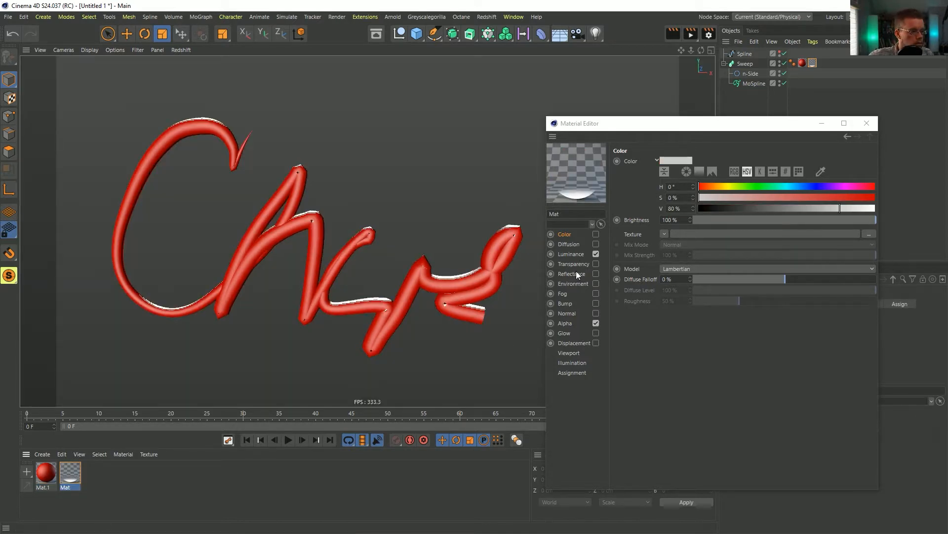
pyautogui.click(571, 254)
pyautogui.click(568, 323)
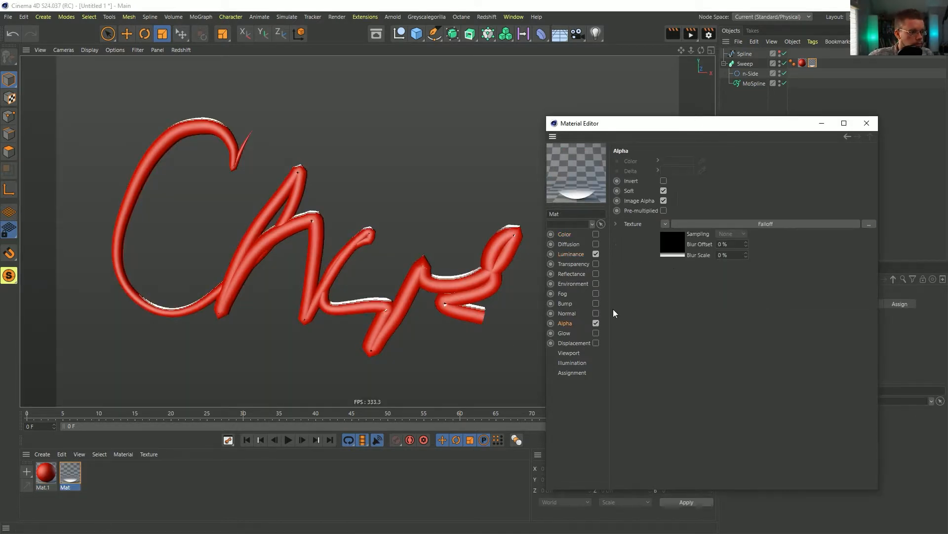
pyautogui.click(677, 254)
pyautogui.moveTo(659, 281); pyautogui.dragTo(695, 289)
pyautogui.hotkey('ctrl', 'r')
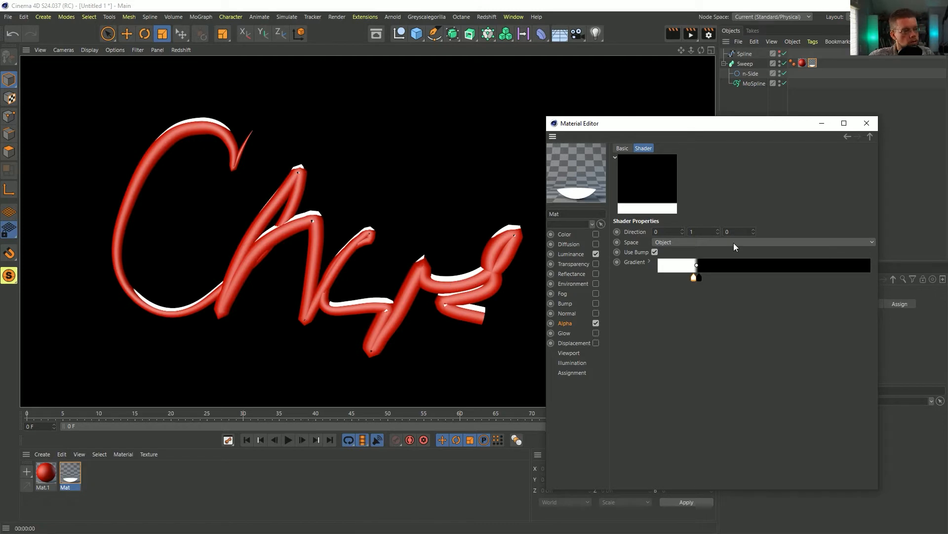
# Step: Move the red material tag from the Sweep to the Spline, and make the Falloff gradient run from white to black at about 62%
pyautogui.click(802, 62)
pyautogui.moveTo(802, 63); pyautogui.dragTo(792, 53)
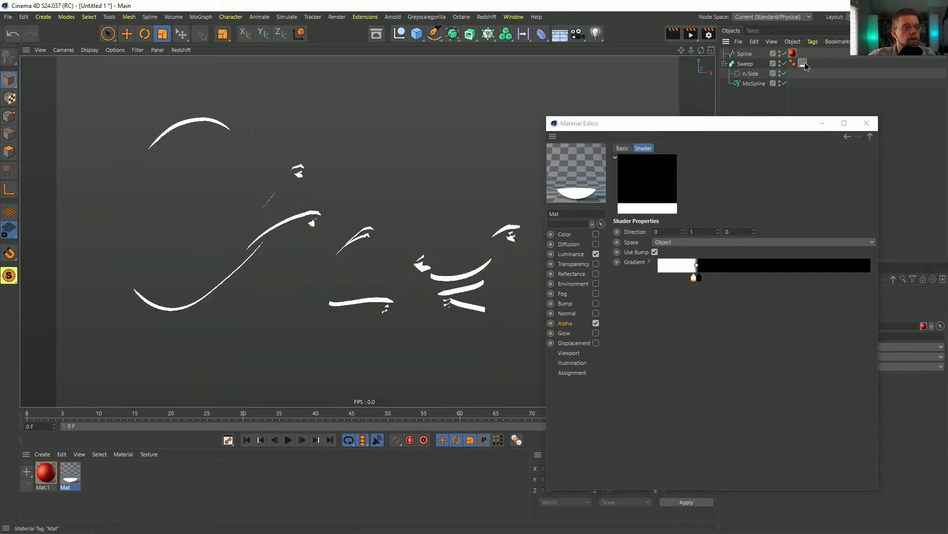
pyautogui.click(693, 279)
pyautogui.moveTo(693, 280); pyautogui.dragTo(790, 278)
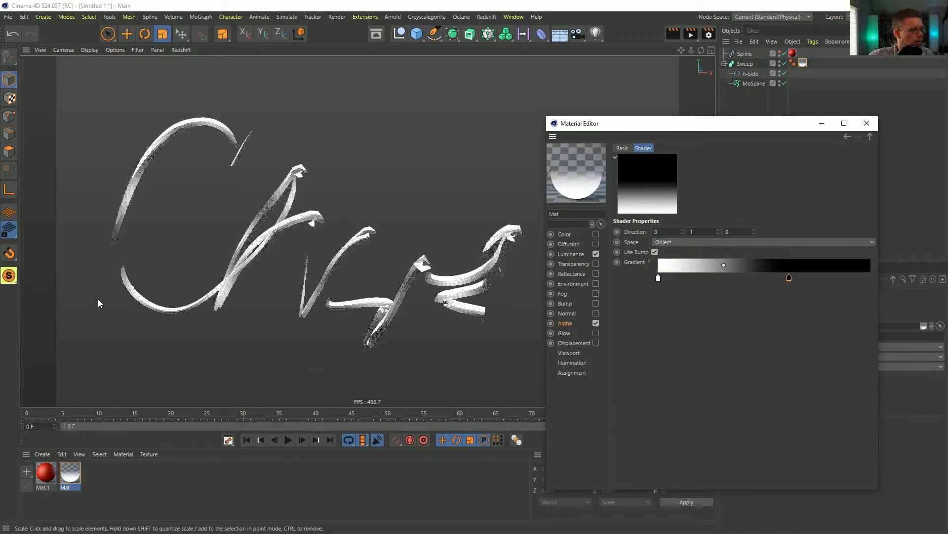
# Step: Select the Spline to show its axes, set the Falloff direction's X value to 1, and render the view
pyautogui.keyDown('alt'); pyautogui.moveTo(318, 298); pyautogui.dragTo(322, 311, button='right'); pyautogui.keyUp('alt')
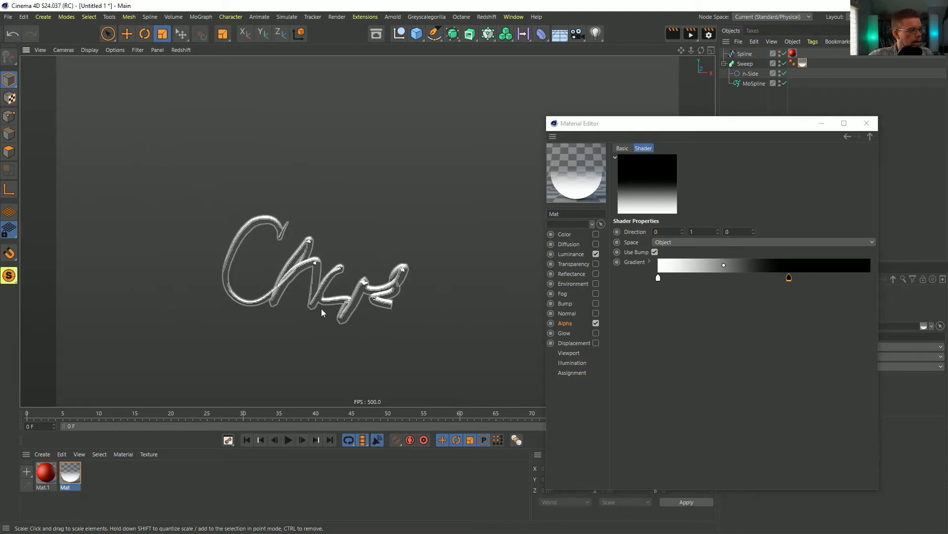
pyautogui.keyDown('alt'); pyautogui.moveTo(322, 310); pyautogui.dragTo(290, 299, button='middle'); pyautogui.keyUp('alt')
pyautogui.click(128, 33)
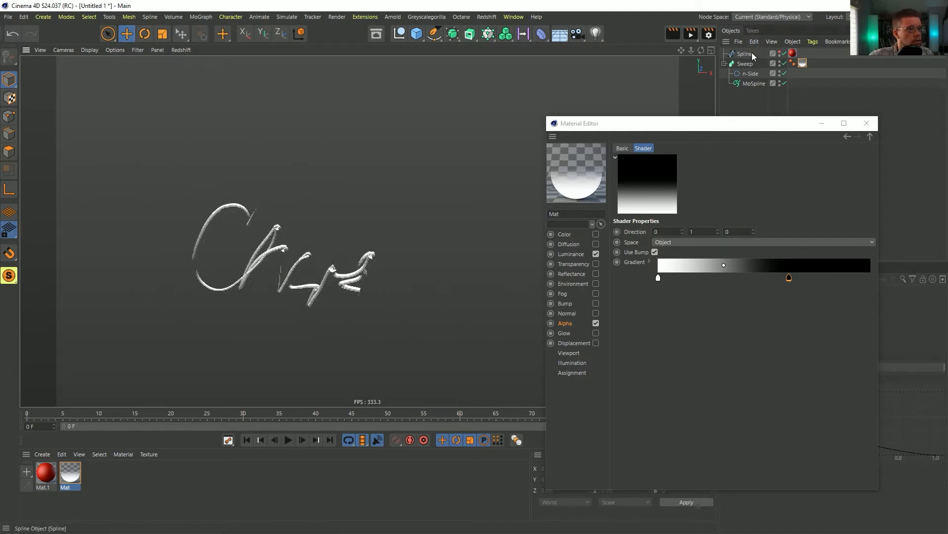
pyautogui.click(267, 268)
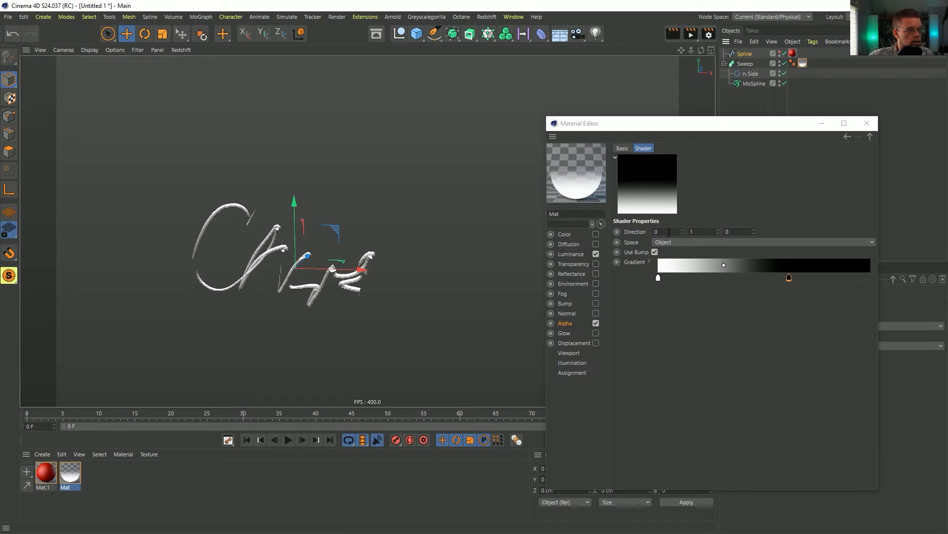
pyautogui.click(682, 230)
pyautogui.scroll(4, 352, 296)
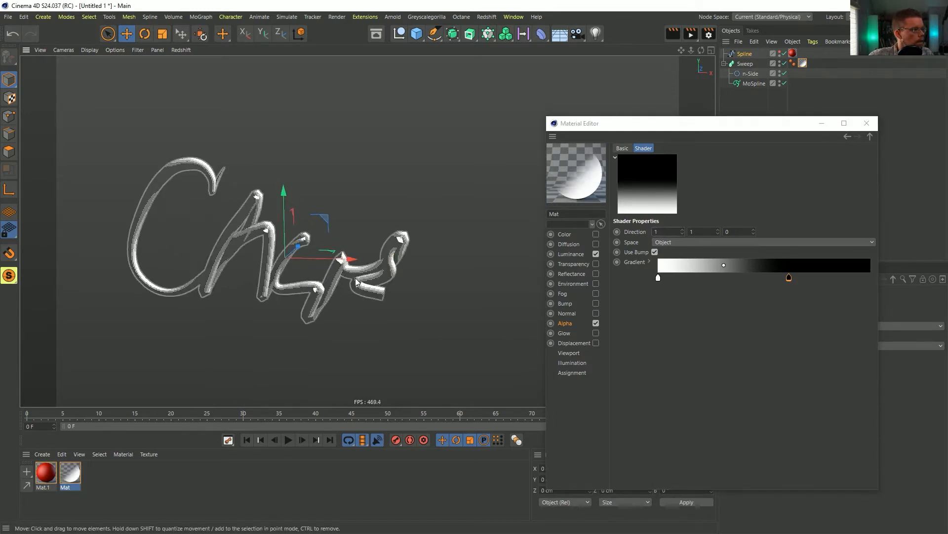
pyautogui.hotkey('ctrl', 'r')
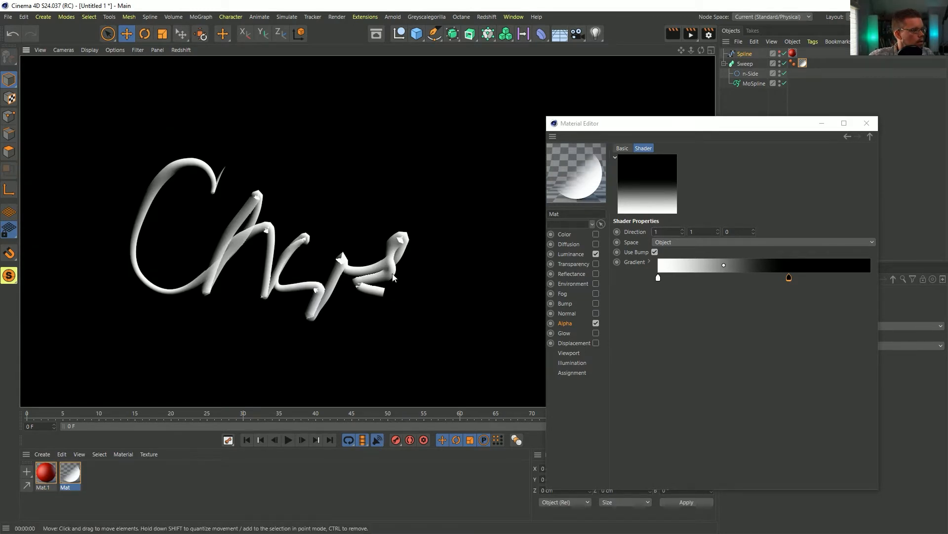
pyautogui.scroll(2, 329, 288)
pyautogui.hotkey('ctrl', 'r')
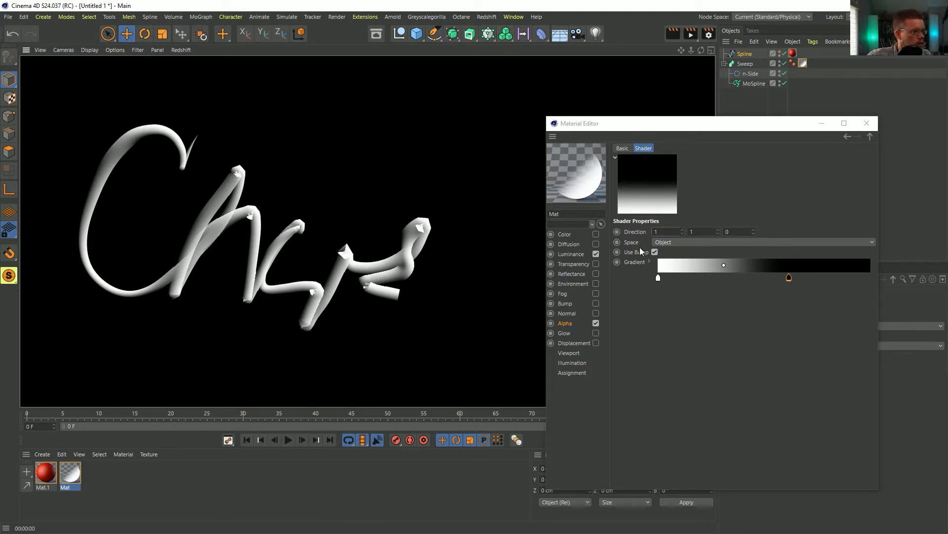
# Step: Set the Falloff direction's X value to -1 and render the logo from a slightly rotated view
pyautogui.click(655, 232)
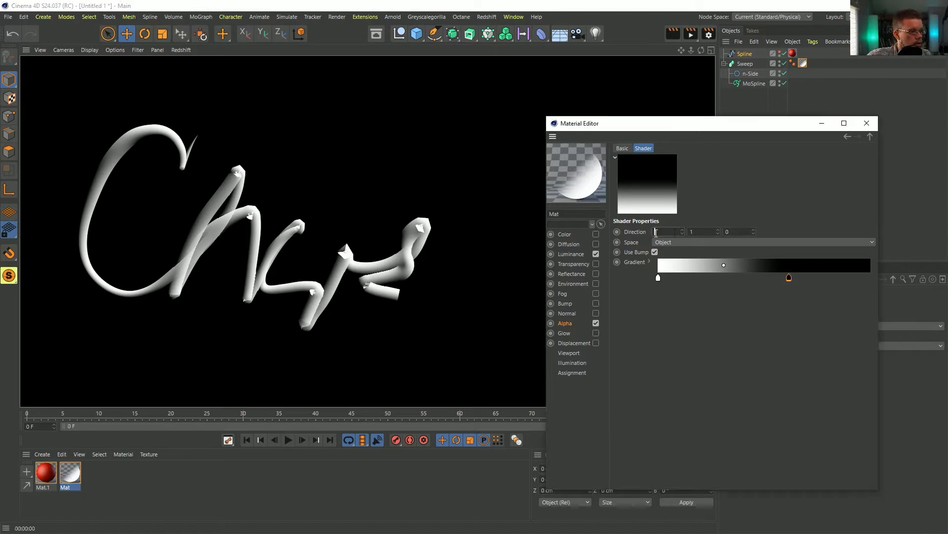
pyautogui.write('-1')
pyautogui.press('Return')
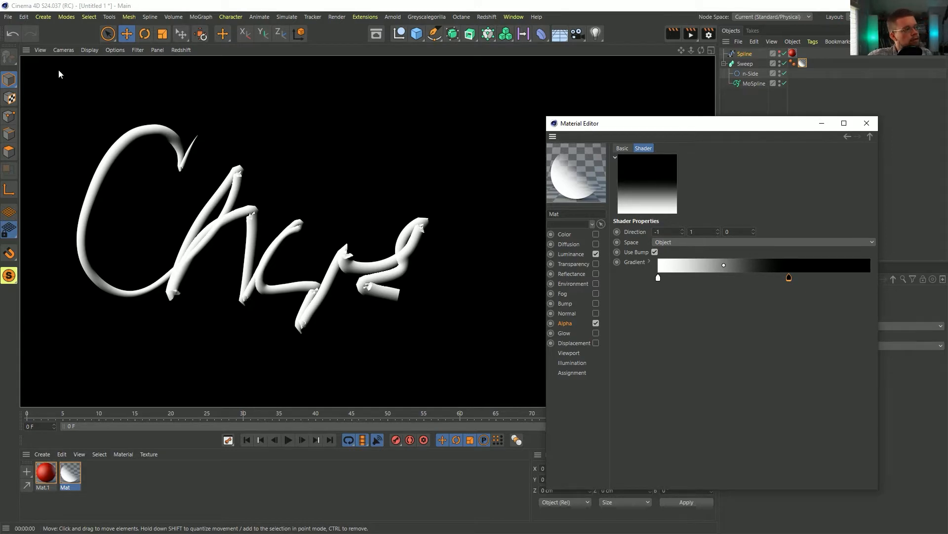
pyautogui.moveTo(221, 260)
pyautogui.keyDown('alt'); pyautogui.mouseDown()
pyautogui.moveTo(222, 251)
pyautogui.moveTo(239, 258)
pyautogui.mouseUp(); pyautogui.keyUp('alt')
pyautogui.hotkey('ctrl', 'r')
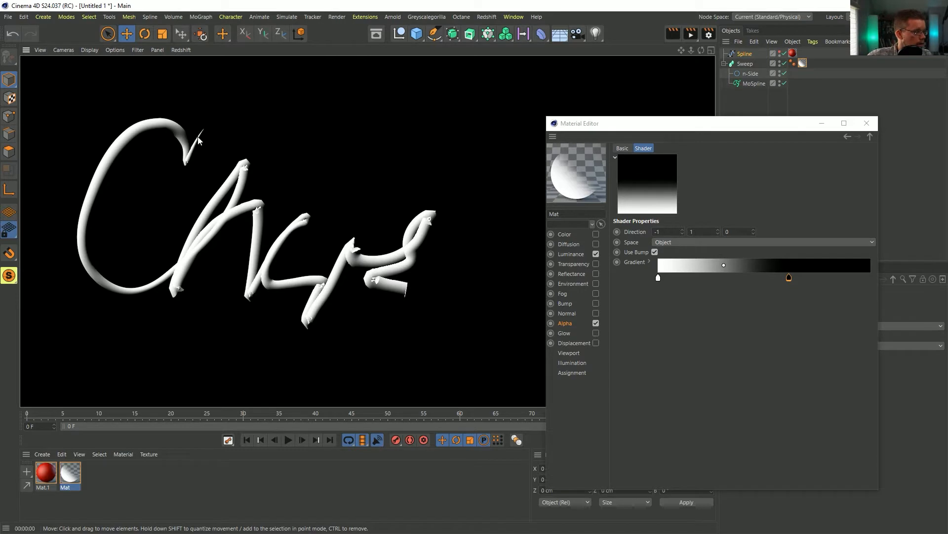
# Step: Move the Falloff gradient's black knot to the far end at 100%, and render the view
pyautogui.click(812, 280)
pyautogui.moveTo(791, 280); pyautogui.dragTo(885, 280)
pyautogui.hotkey('ctrl', 'r')
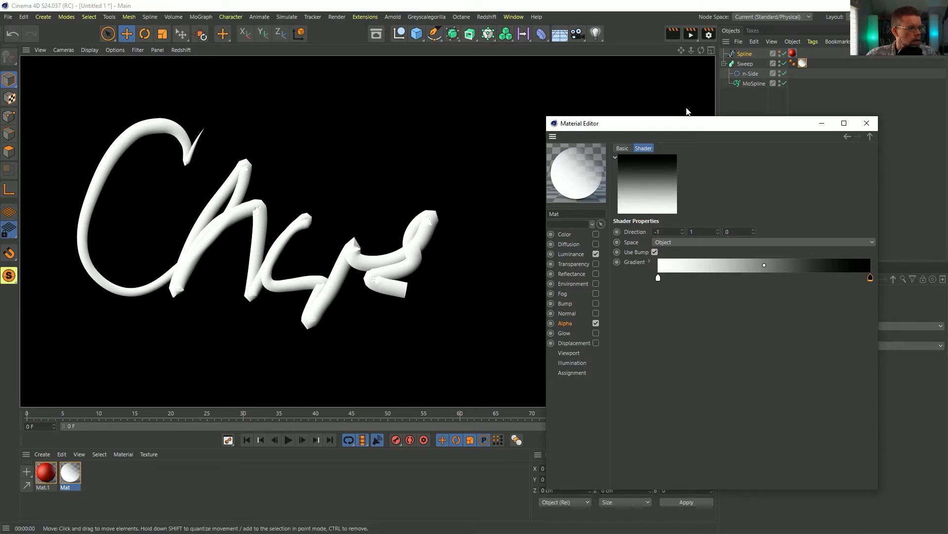
# Step: Go to frame 90 on the timeline, moving the Material Editor out of the way and back
pyautogui.moveTo(677, 126); pyautogui.dragTo(291, 173)
pyautogui.moveTo(632, 414); pyautogui.dragTo(678, 414)
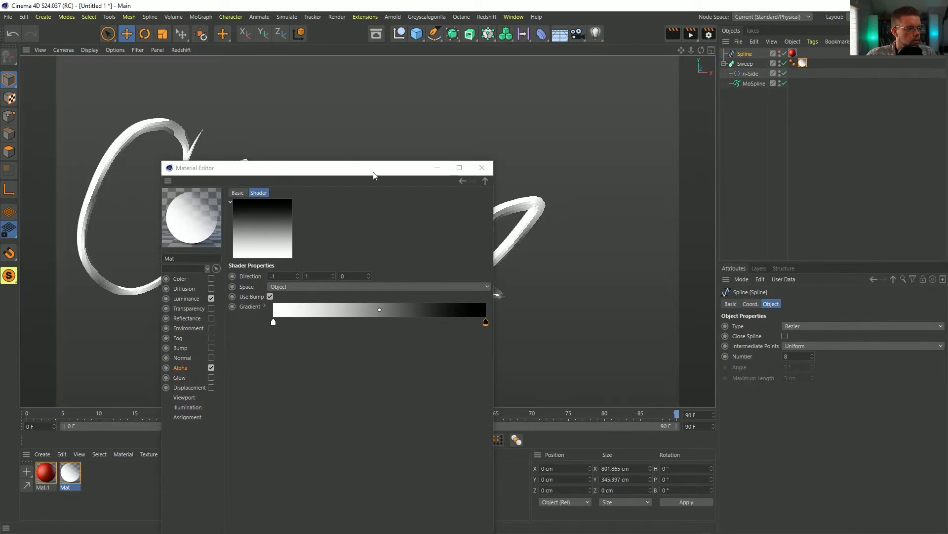
pyautogui.moveTo(361, 170); pyautogui.dragTo(716, 115)
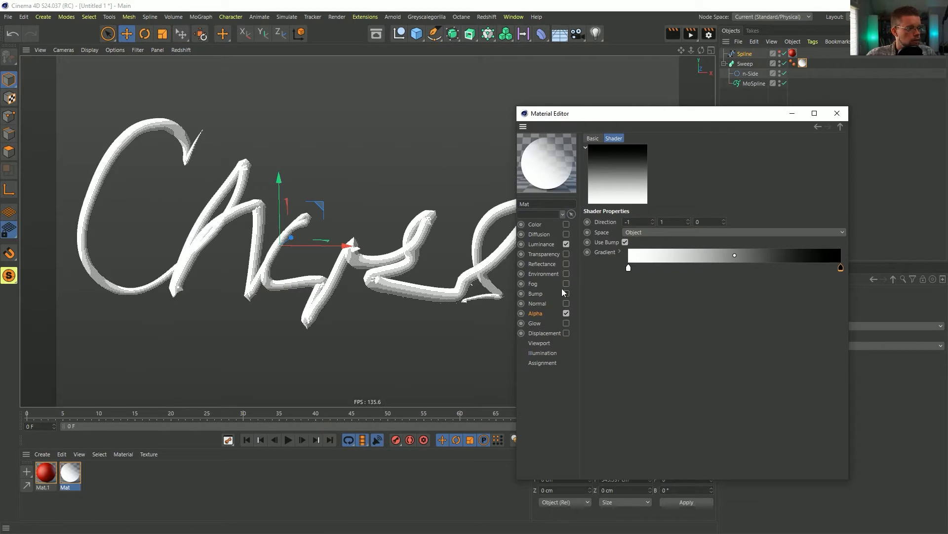
# Step: Wrap the Alpha channel's Falloff texture in a Colorizer shader and open the Colorizer's properties
pyautogui.click(747, 267)
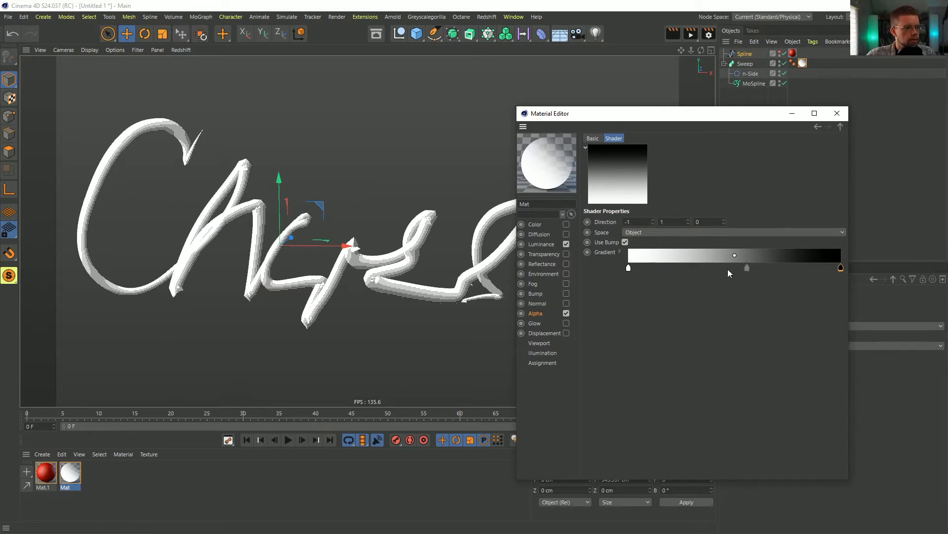
pyautogui.click(536, 315)
pyautogui.click(636, 214)
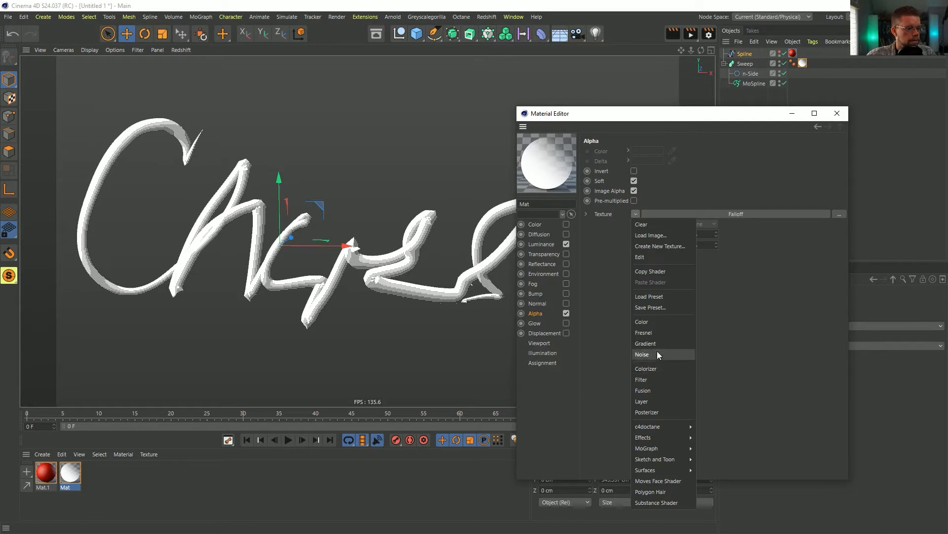
pyautogui.click(657, 369)
pyautogui.click(636, 233)
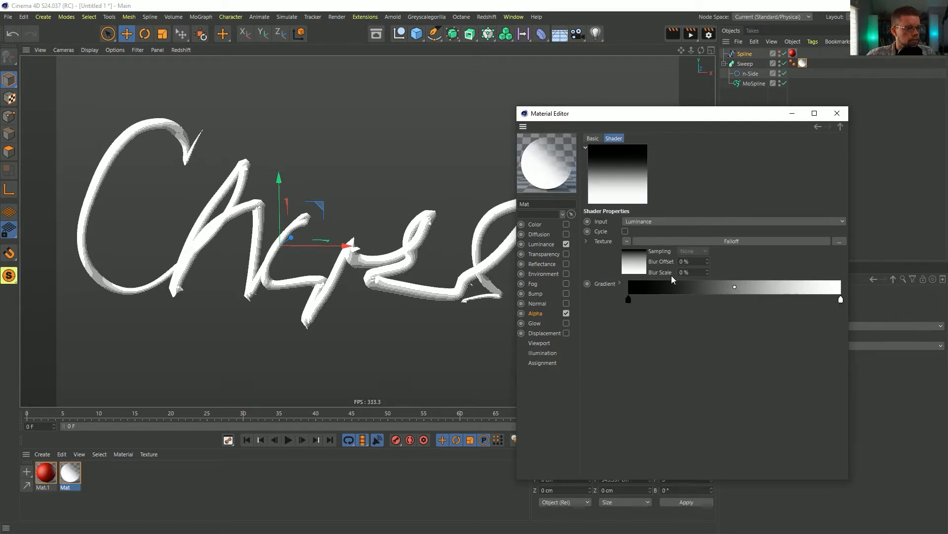
# Step: Double the Colorizer gradient's knots three times, distribute them evenly, and render the view
pyautogui.rightClick(696, 290)
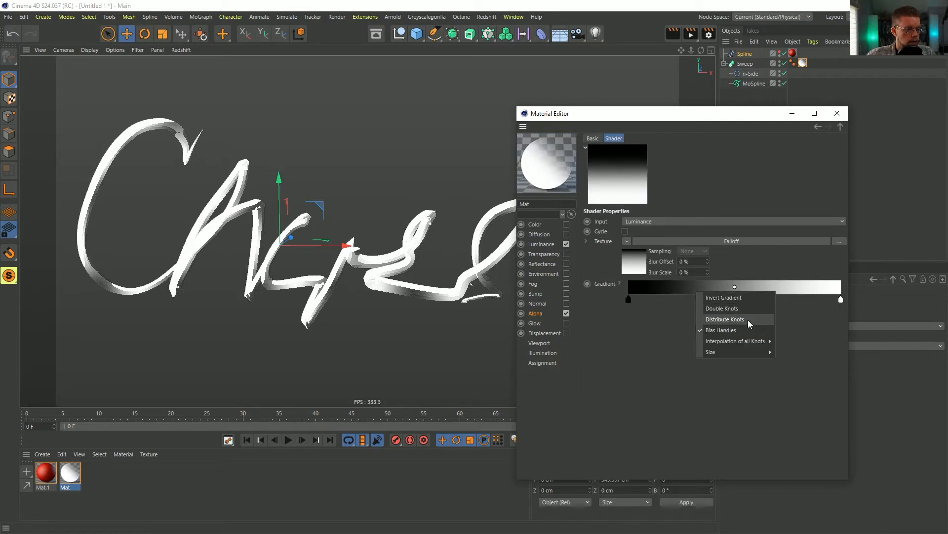
pyautogui.click(736, 307)
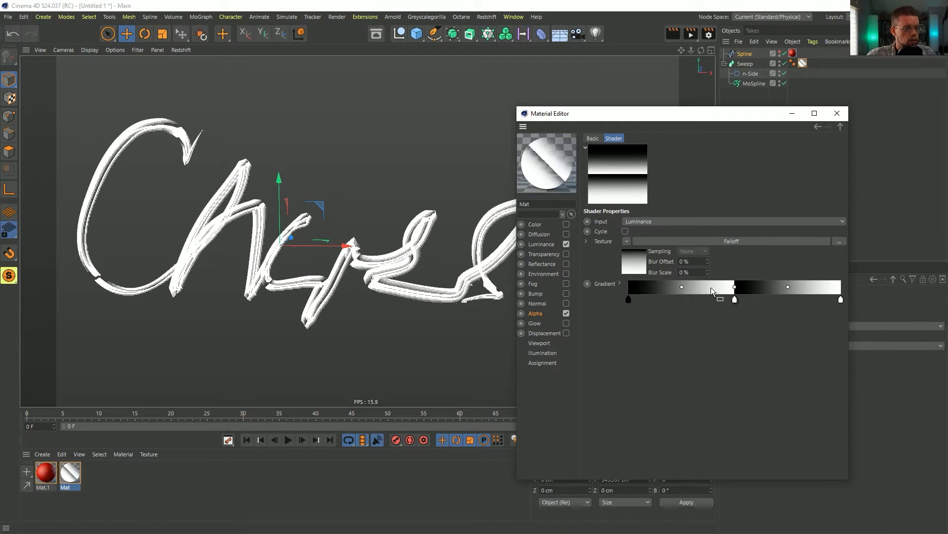
pyautogui.rightClick(703, 287)
pyautogui.click(726, 307)
pyautogui.rightClick(702, 297)
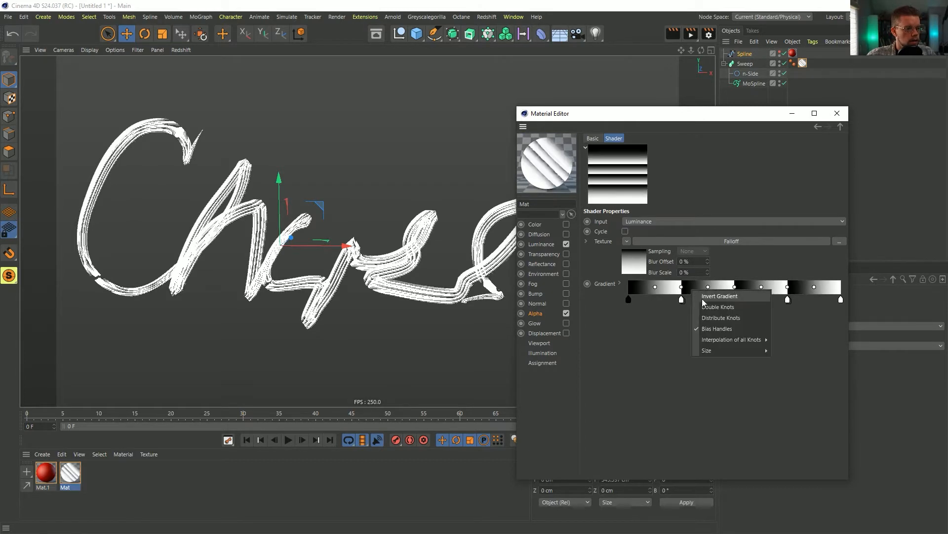
pyautogui.click(711, 307)
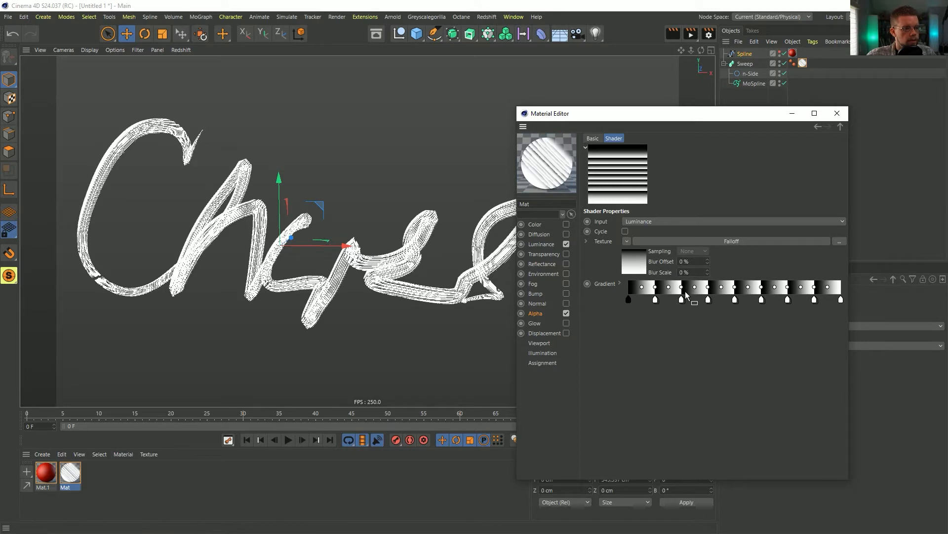
pyautogui.rightClick(690, 296)
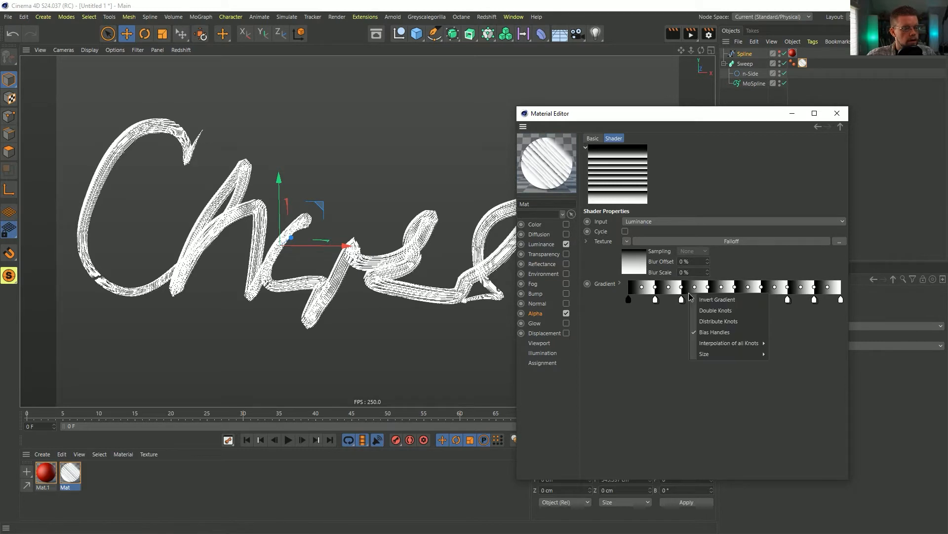
pyautogui.click(715, 310)
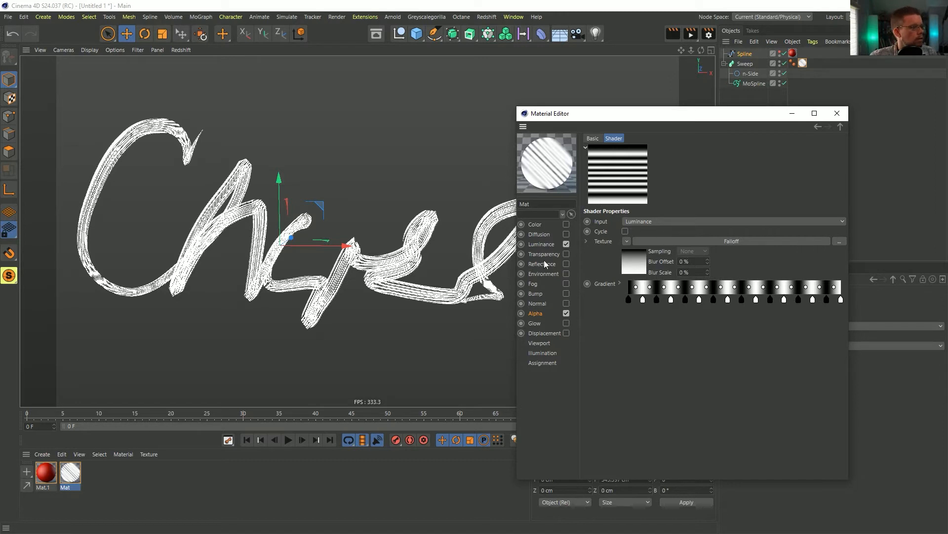
pyautogui.hotkey('ctrl', 'r')
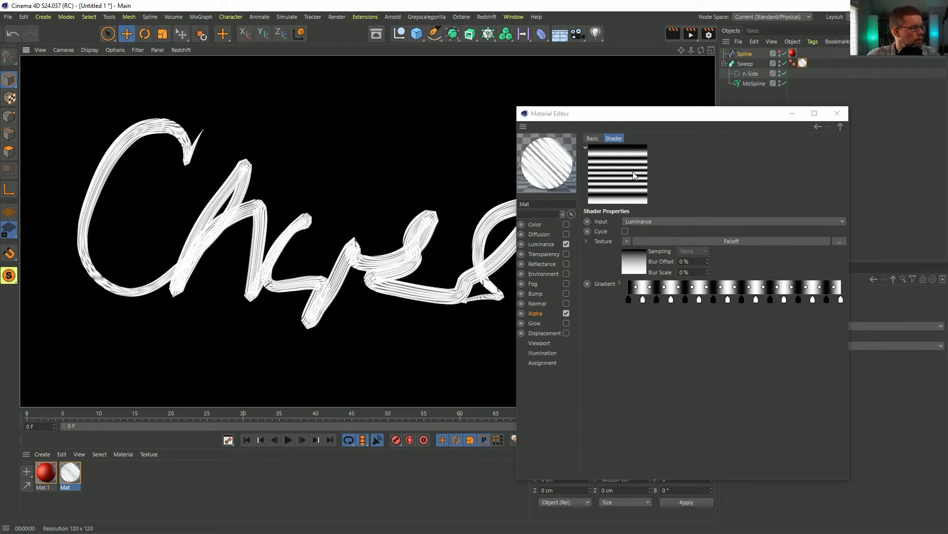
# Step: Remove a black and a white knot near the middle of the Colorizer gradient, shift several others into uneven bands, and render the view
pyautogui.click(542, 312)
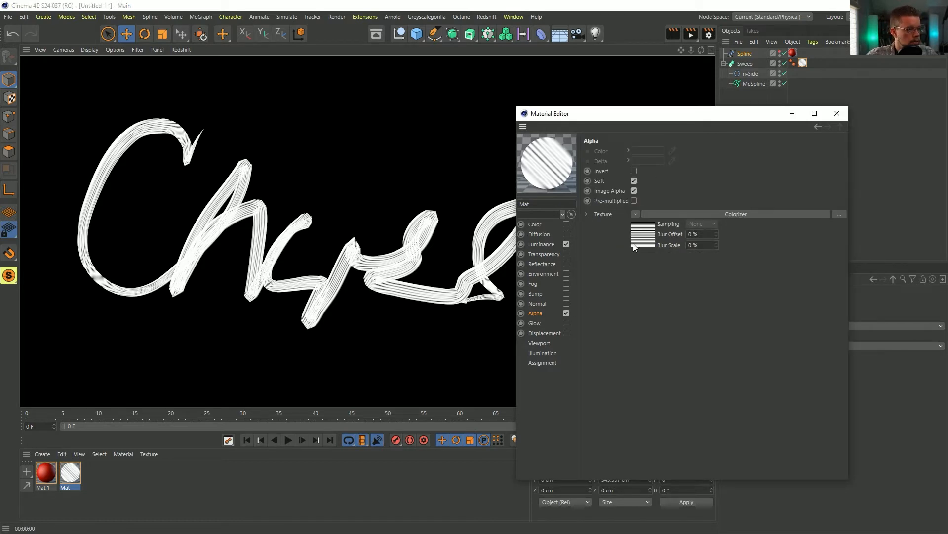
pyautogui.click(633, 214)
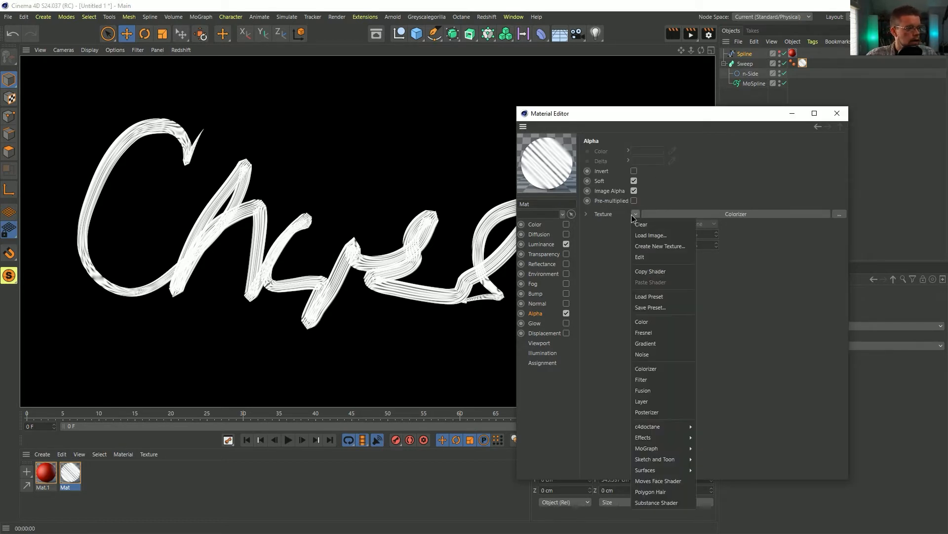
pyautogui.click(744, 282)
pyautogui.click(649, 245)
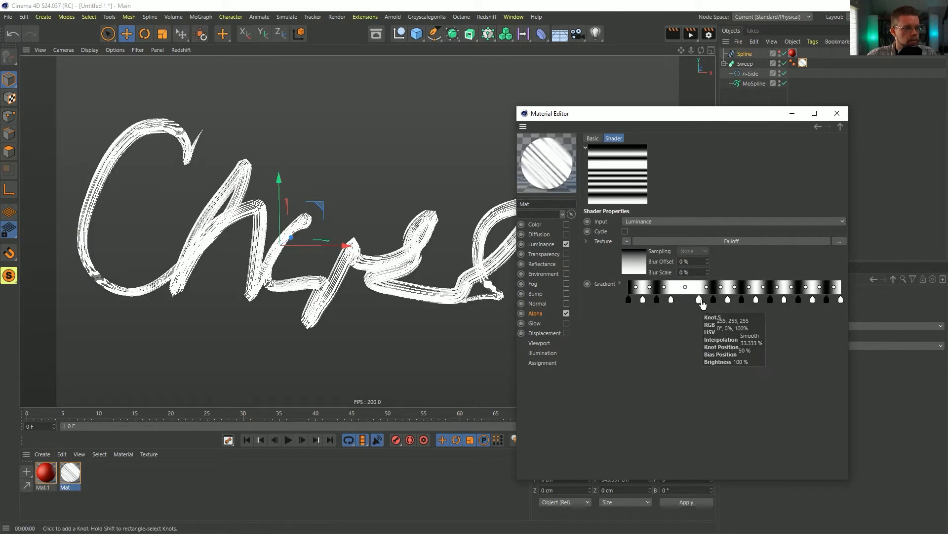
pyautogui.moveTo(728, 298); pyautogui.dragTo(733, 323)
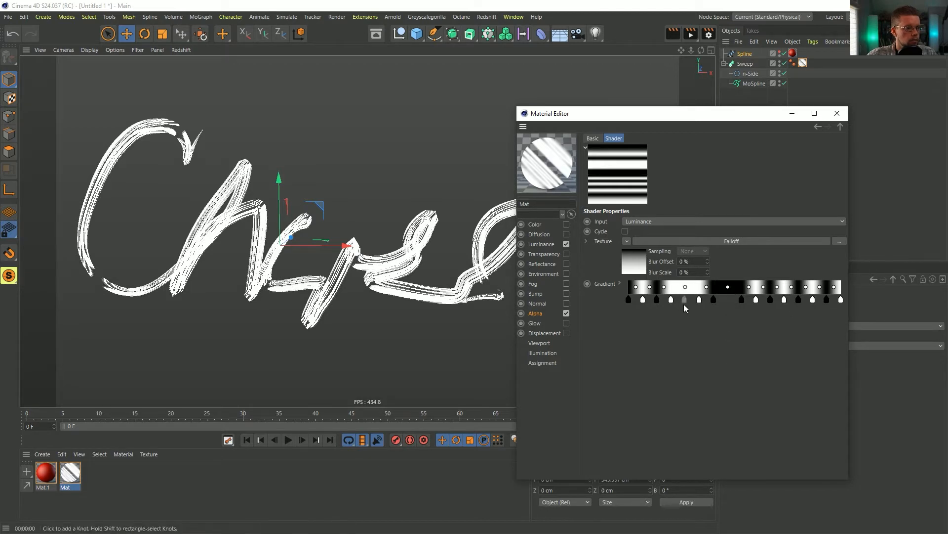
pyautogui.moveTo(656, 299)
pyautogui.mouseDown()
pyautogui.moveTo(677, 298)
pyautogui.moveTo(658, 299)
pyautogui.mouseUp()
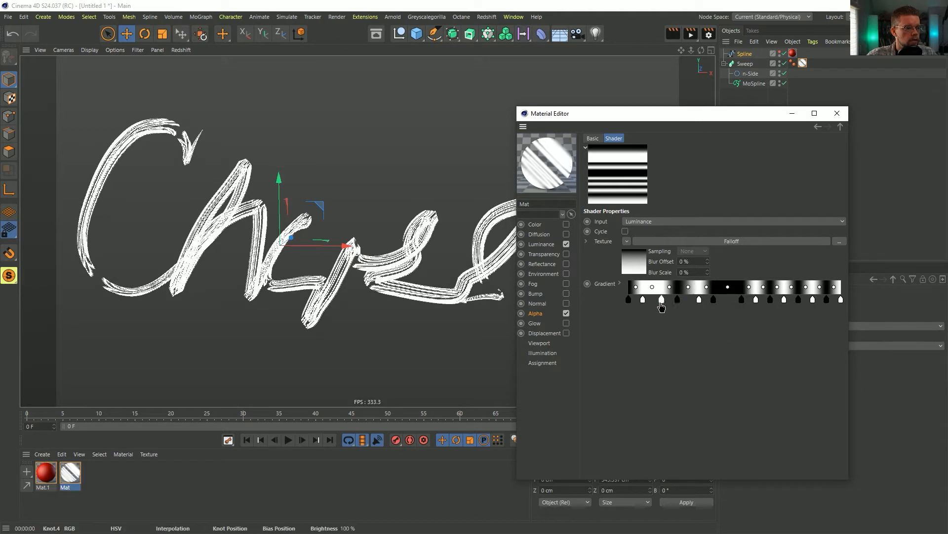
pyautogui.moveTo(756, 299)
pyautogui.mouseDown()
pyautogui.moveTo(746, 299)
pyautogui.moveTo(761, 300)
pyautogui.mouseUp()
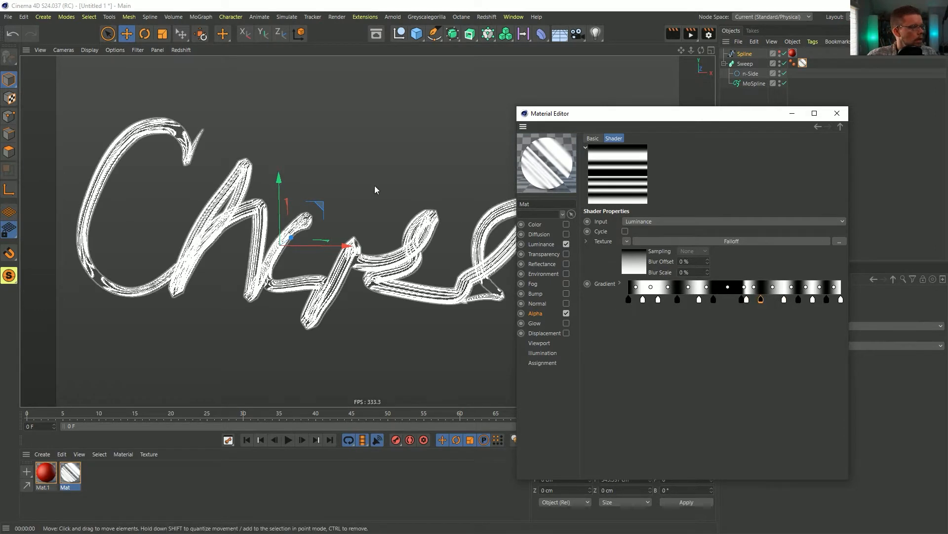
pyautogui.hotkey('ctrl', 'r')
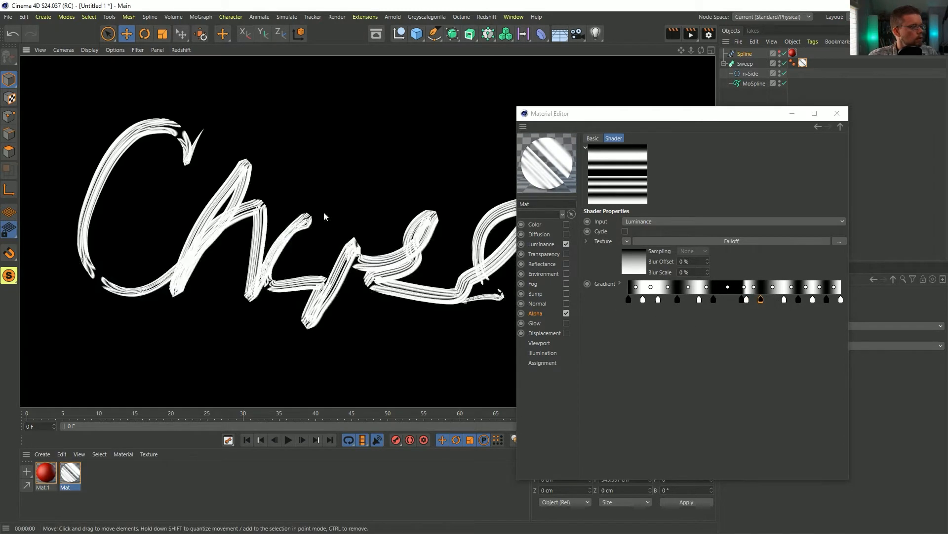
# Step: Copy the Alpha channel's Colorizer shader, wrap the original in a Layer shader, and paste the copy as a second layer
pyautogui.click(551, 313)
pyautogui.click(636, 213)
pyautogui.click(635, 214)
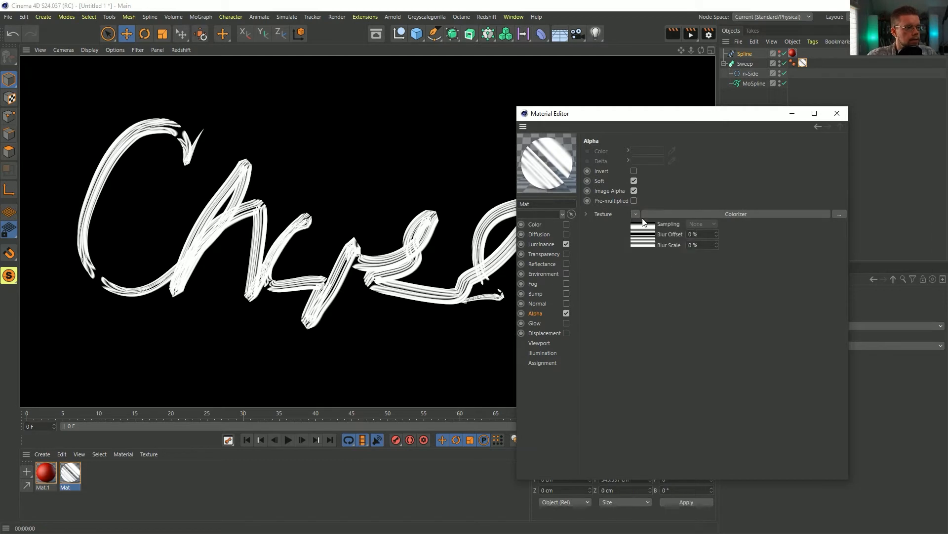
pyautogui.click(635, 214)
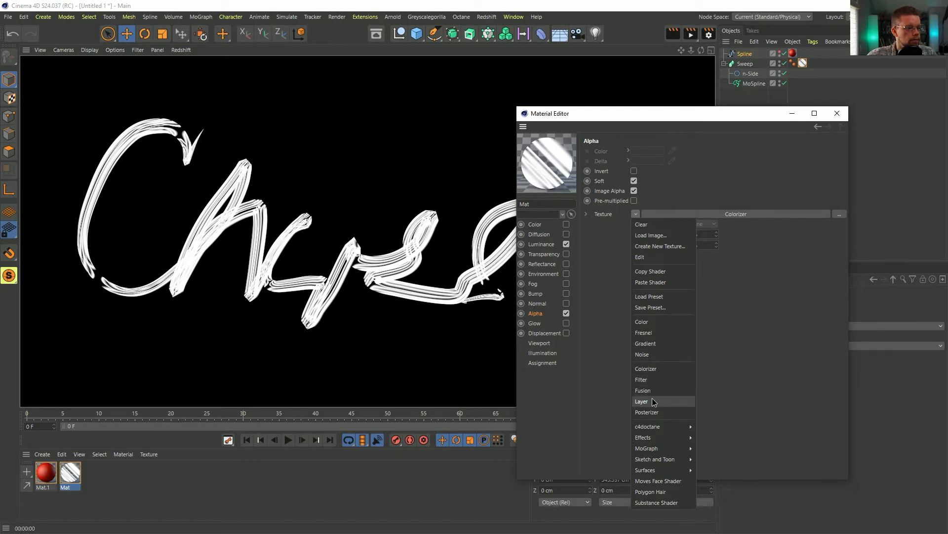
pyautogui.click(642, 401)
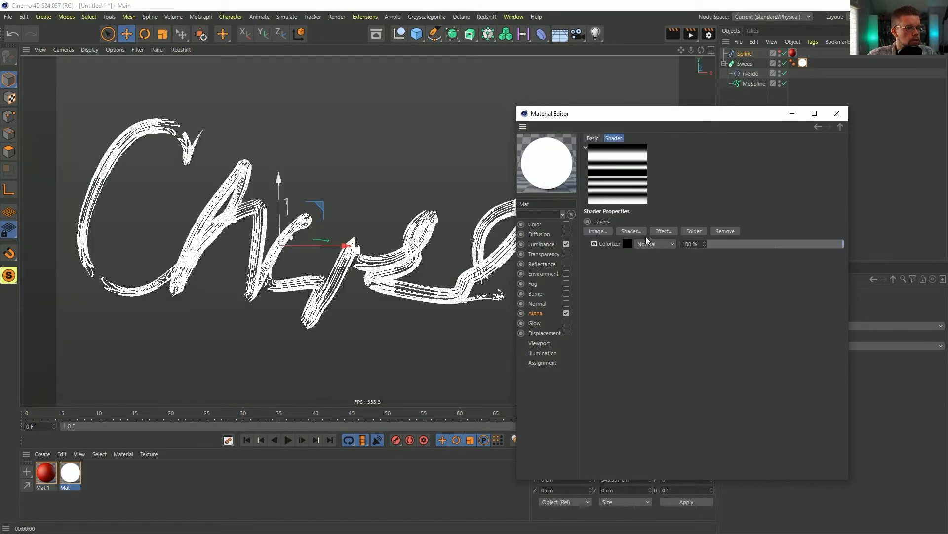
pyautogui.click(638, 231)
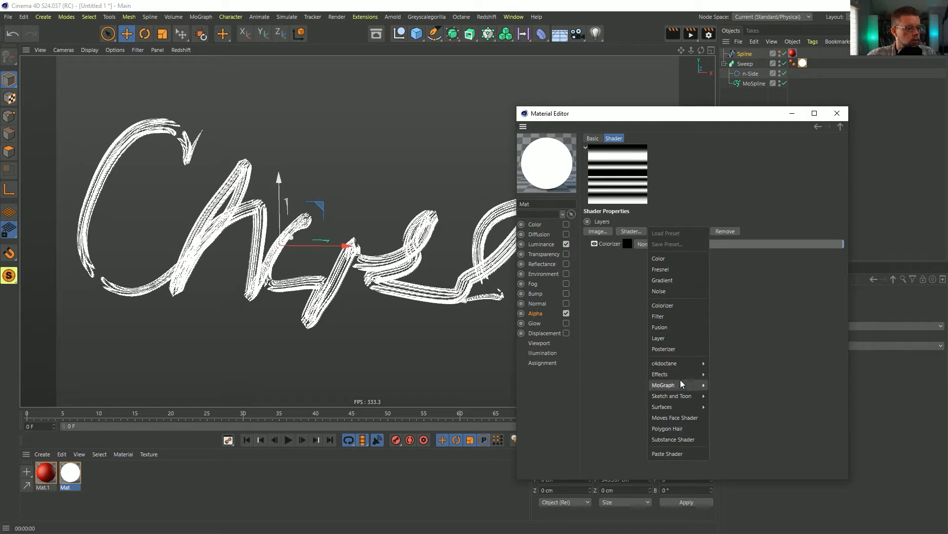
pyautogui.click(667, 453)
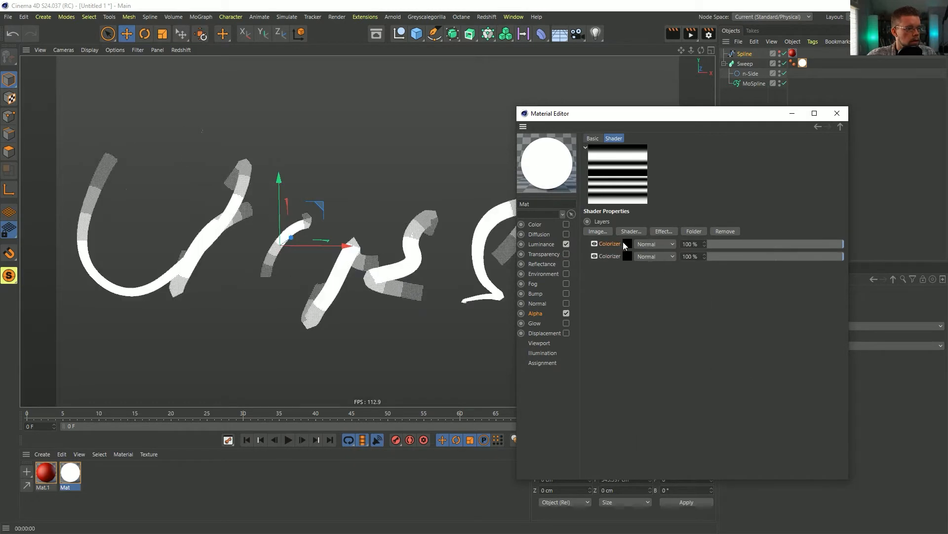
# Step: Open the upper Colorizer layer, copy its Falloff texture shader, and reset the Colorizer's gradient to default
pyautogui.click(624, 242)
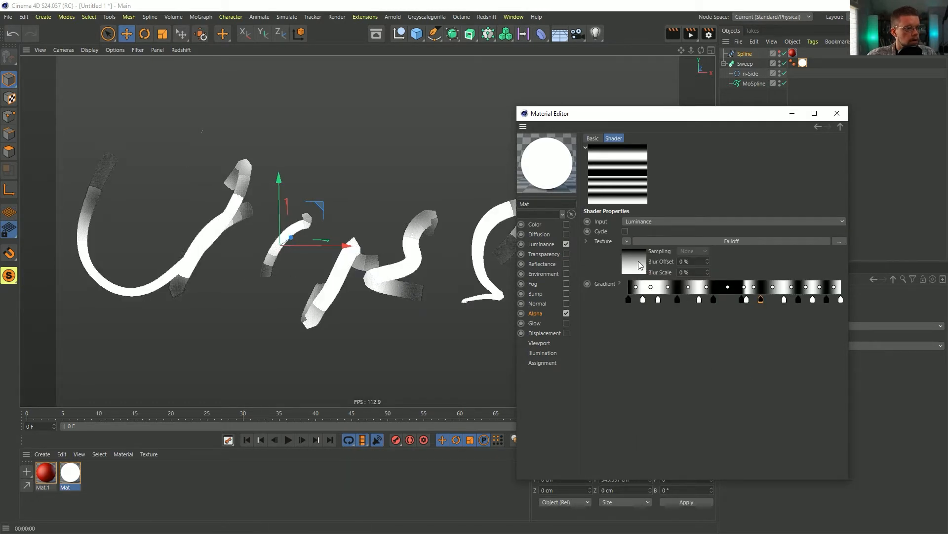
pyautogui.click(627, 241)
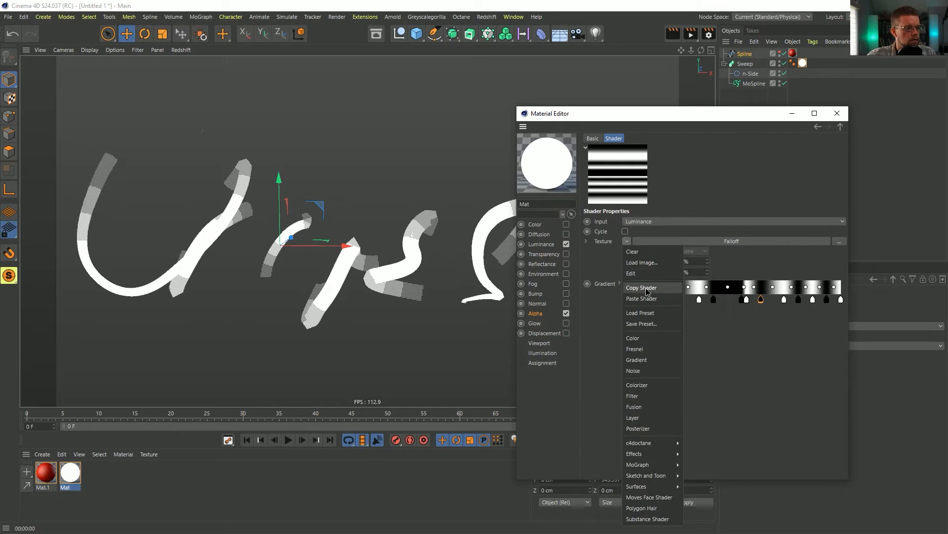
pyautogui.click(646, 289)
pyautogui.rightClick(619, 285)
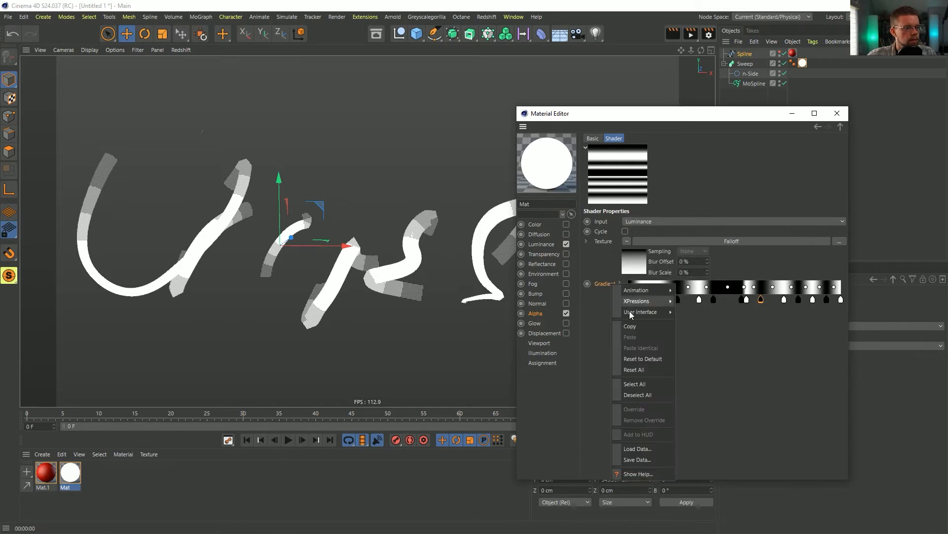
pyautogui.click(641, 359)
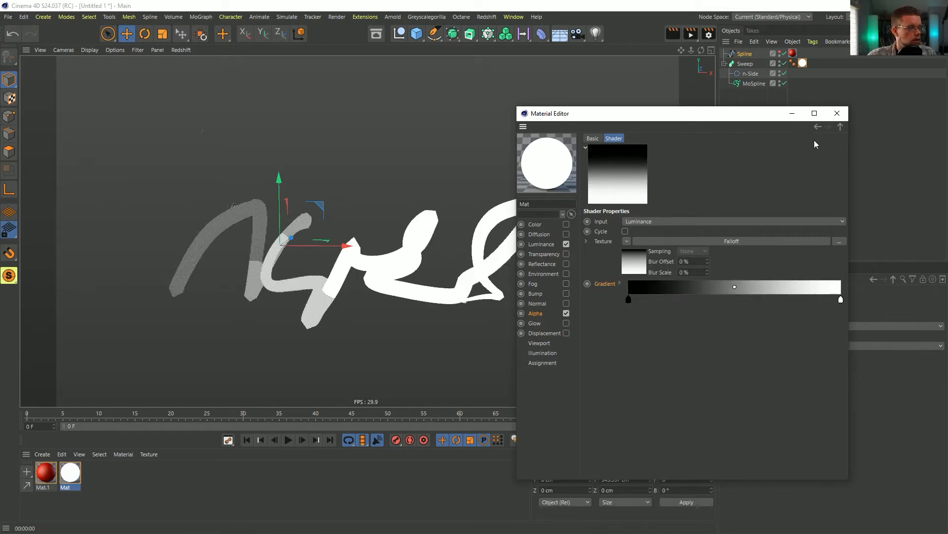
# Step: Return to the Alpha channel, render the view, turn off Image Alpha, and render the view again
pyautogui.click(537, 314)
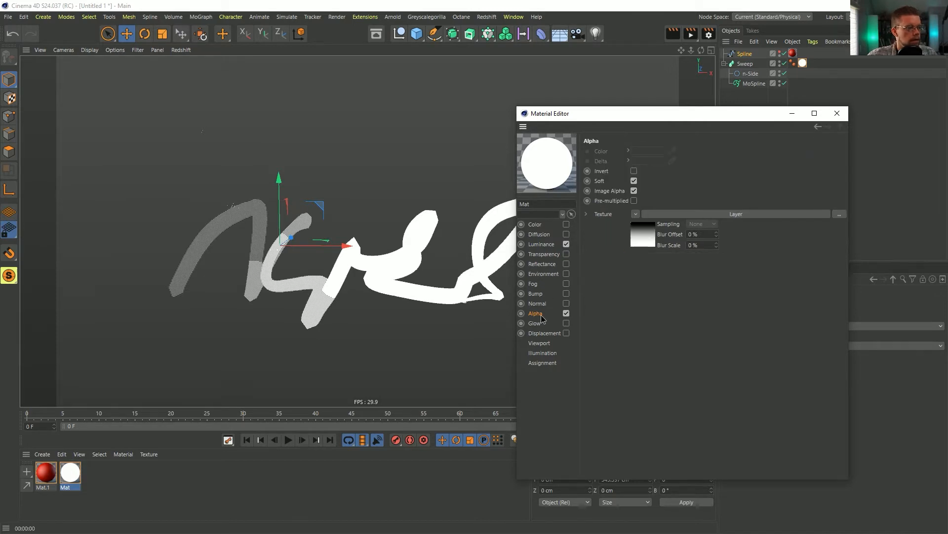
pyautogui.hotkey('ctrl', 'r')
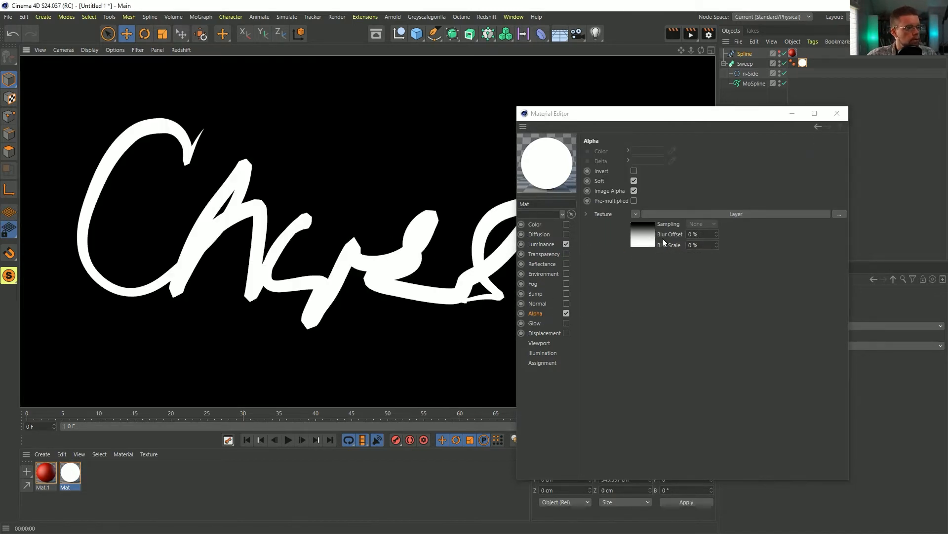
pyautogui.click(635, 191)
pyautogui.hotkey('ctrl', 'r')
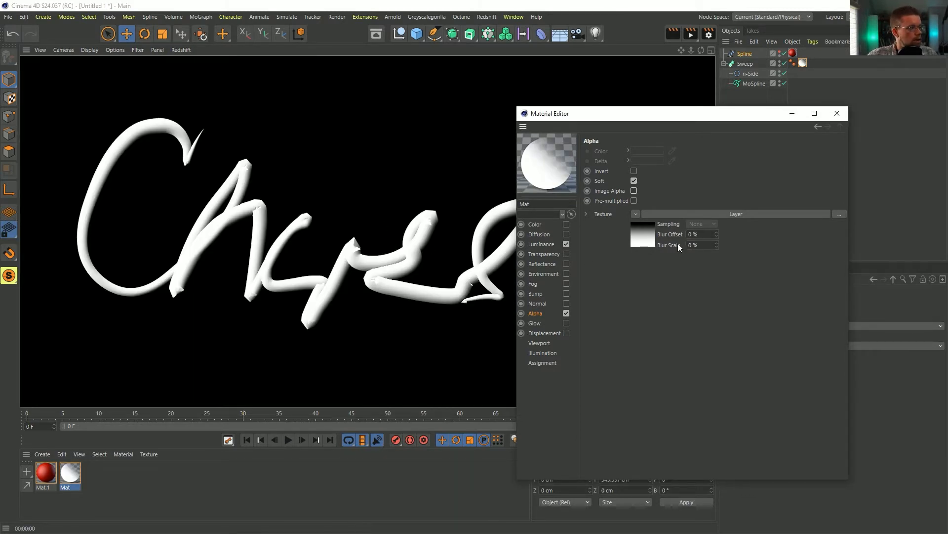
# Step: Shift the black knot of the upper Colorizer's gradient to just before its middle and render the view
pyautogui.click(654, 245)
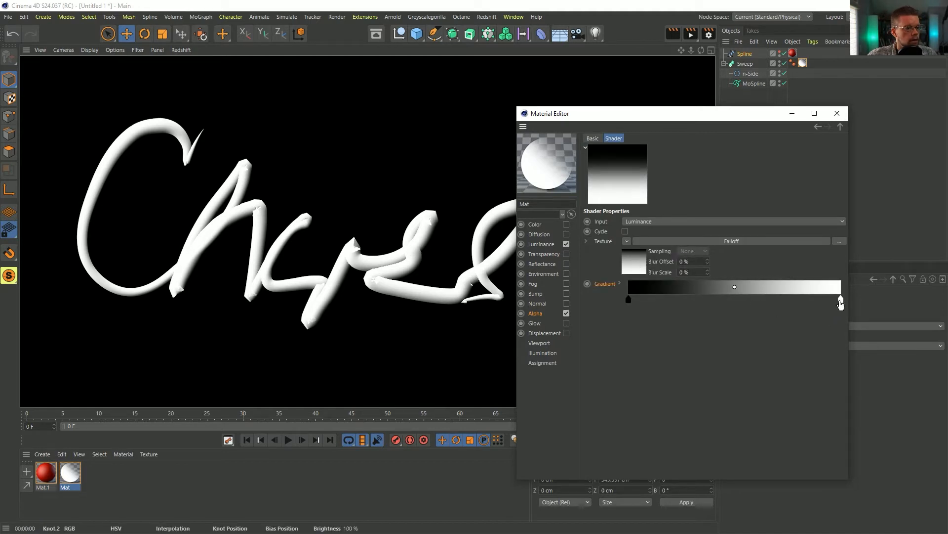
pyautogui.moveTo(840, 299); pyautogui.dragTo(727, 298)
pyautogui.hotkey('ctrl', 'z')
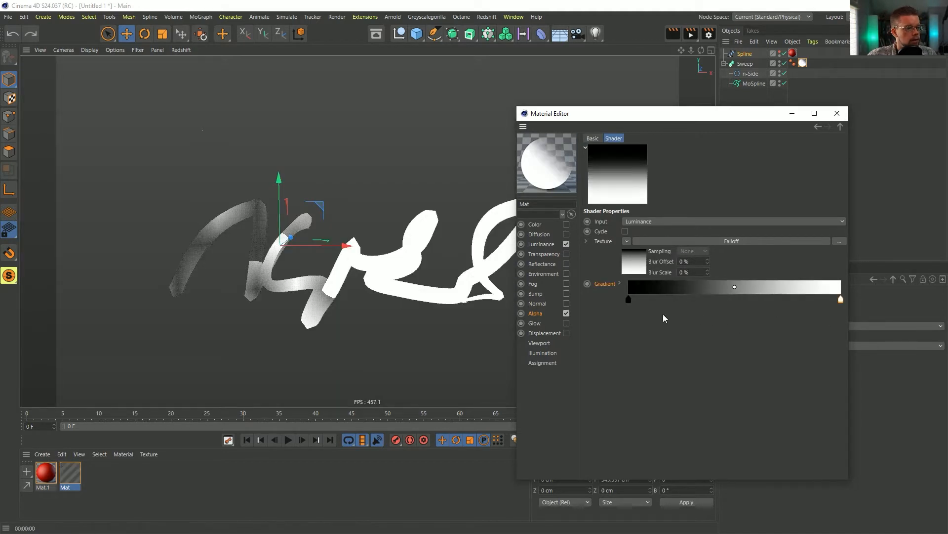
pyautogui.moveTo(628, 299); pyautogui.dragTo(717, 300)
pyautogui.hotkey('ctrl', 'r')
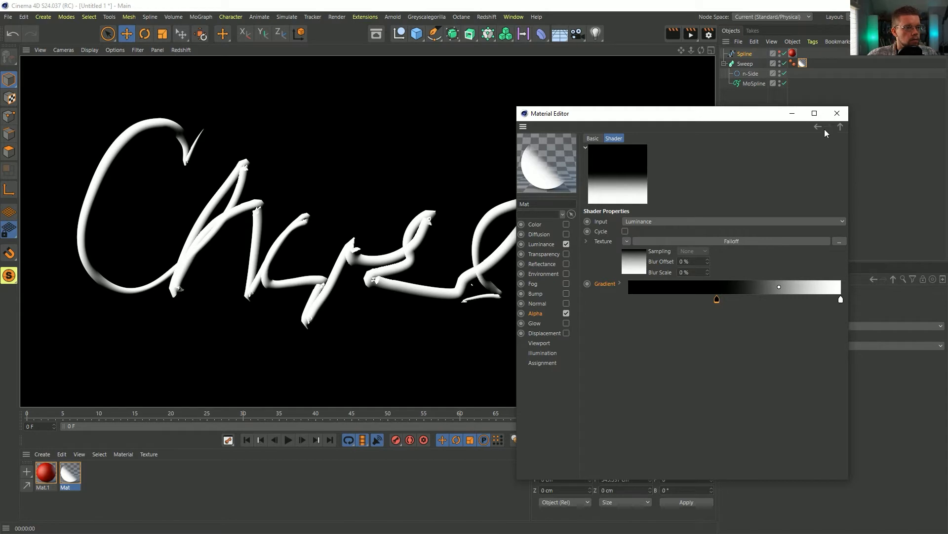
# Step: Set the upper Colorizer's blend mode to Overlay in the Alpha channel's Layer shader
pyautogui.click(543, 312)
pyautogui.click(653, 221)
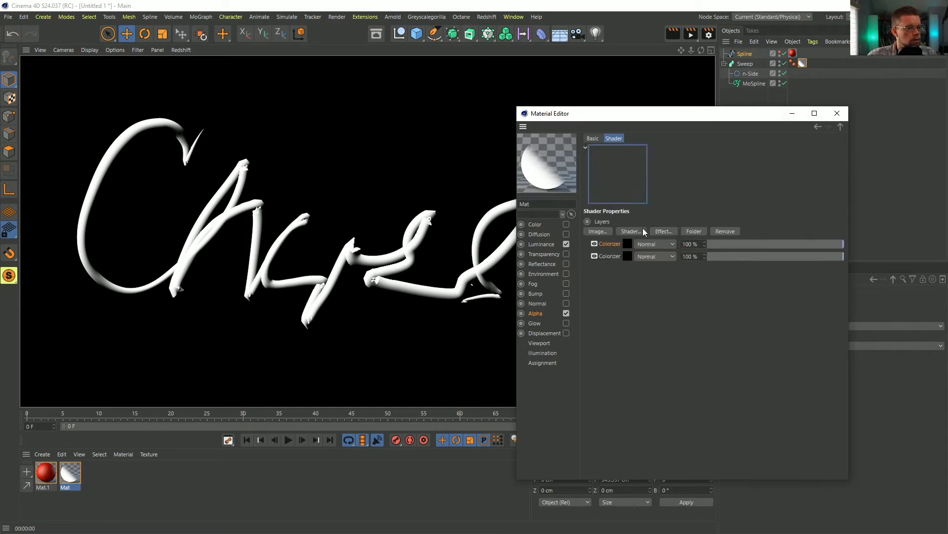
pyautogui.click(646, 245)
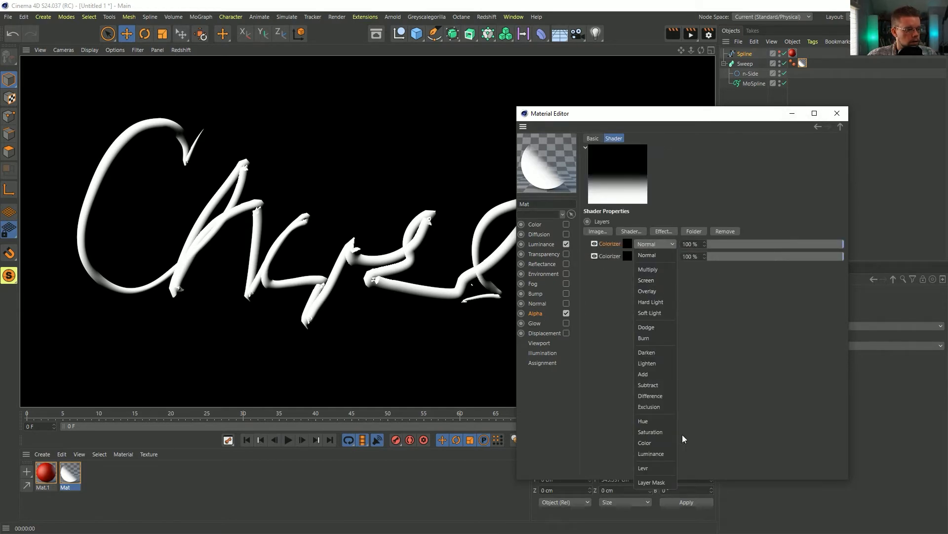
pyautogui.click(651, 292)
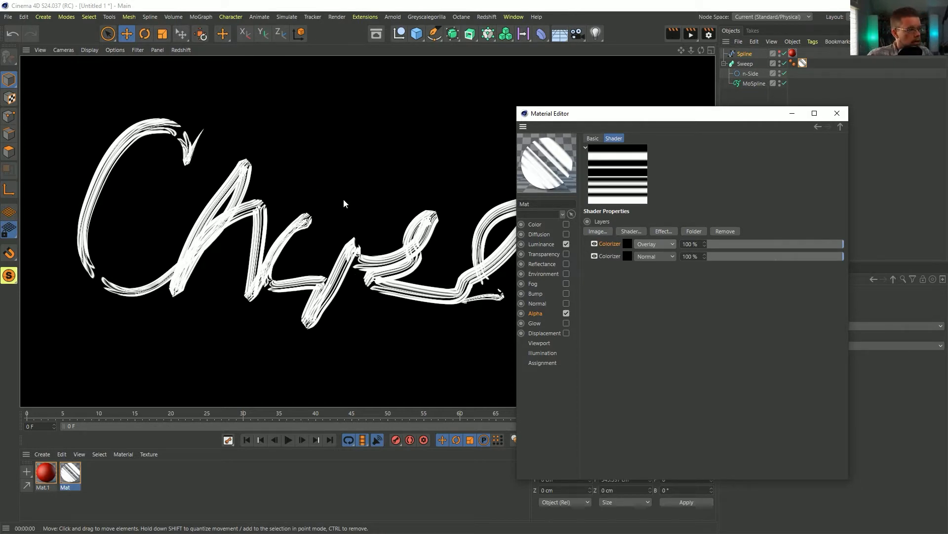
# Step: Add a Noise layer above the Colorizers and set its Space to UV (2D)
pyautogui.click(632, 230)
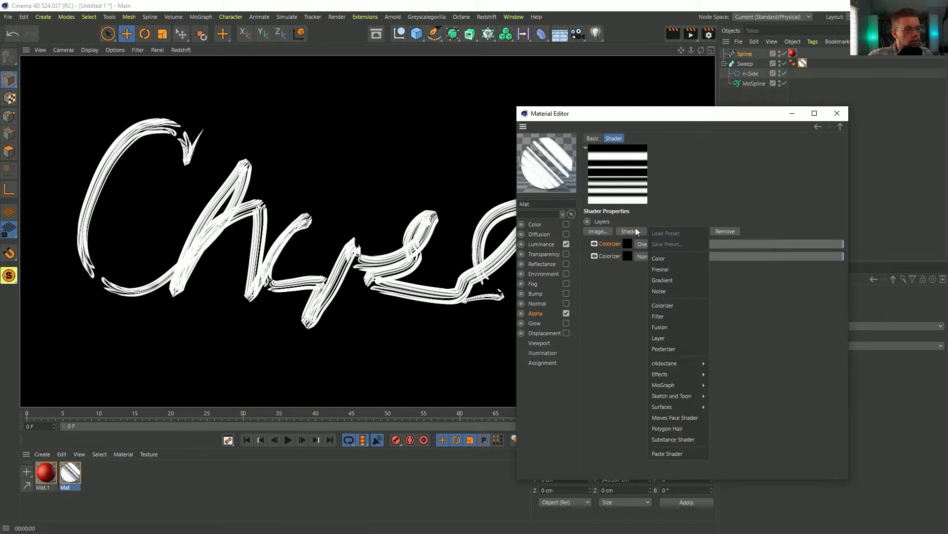
pyautogui.click(663, 292)
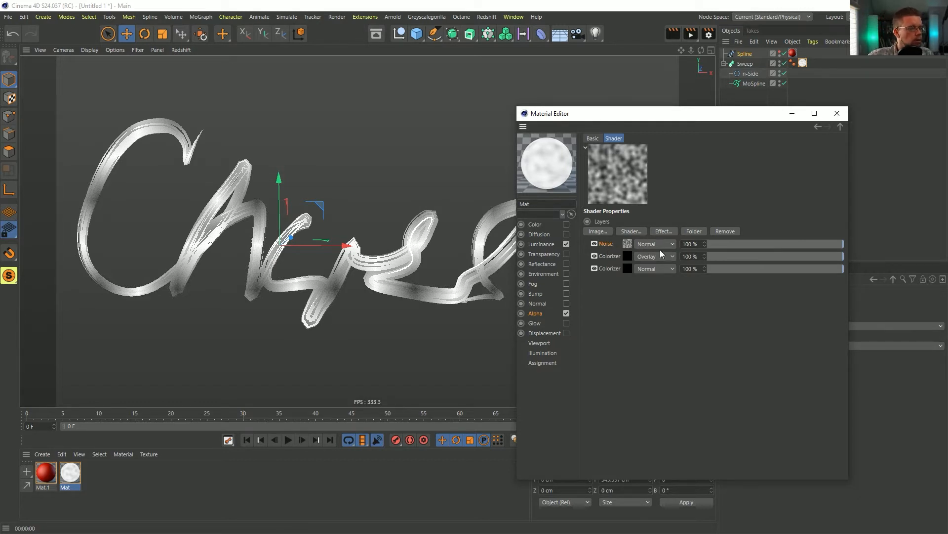
pyautogui.doubleClick(629, 245)
pyautogui.click(658, 273)
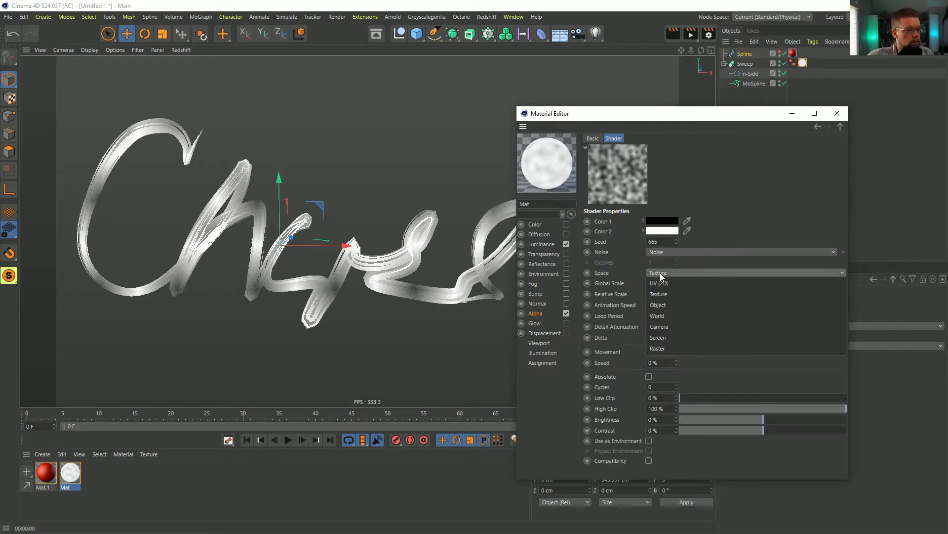
pyautogui.click(665, 284)
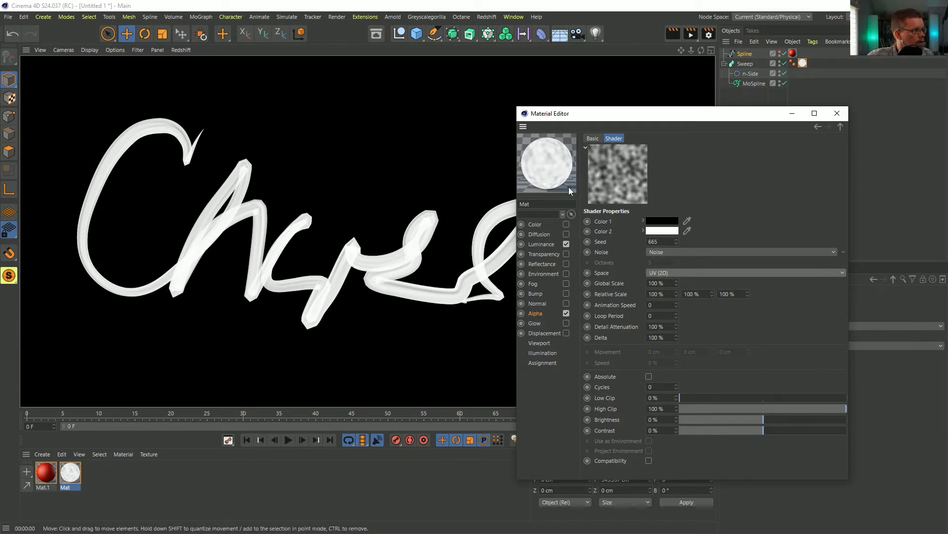
# Step: Set the noise's Global Scale to 11 % and its second Relative Scale value to 1100 %, and render the view
pyautogui.doubleClick(660, 283)
pyautogui.write('11')
pyautogui.press('Return')
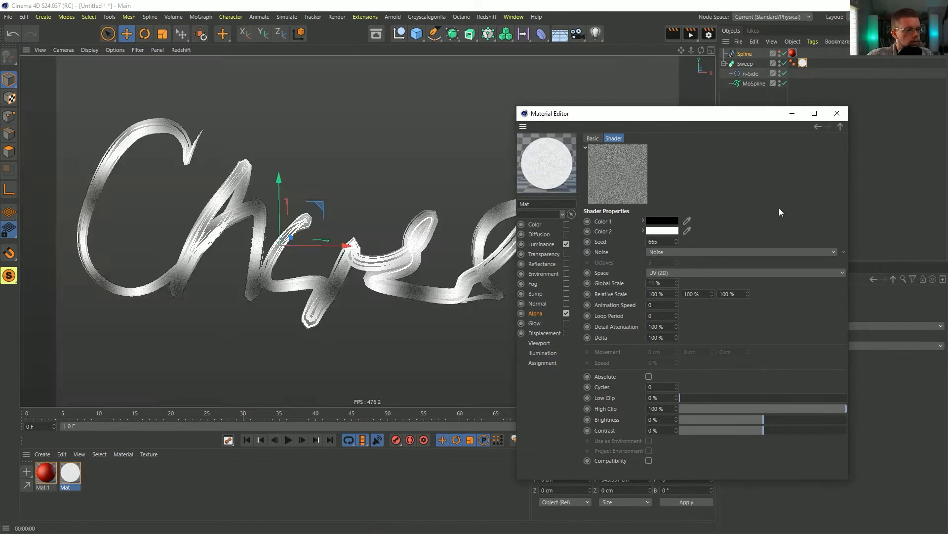
pyautogui.hotkey('ctrl', 'r')
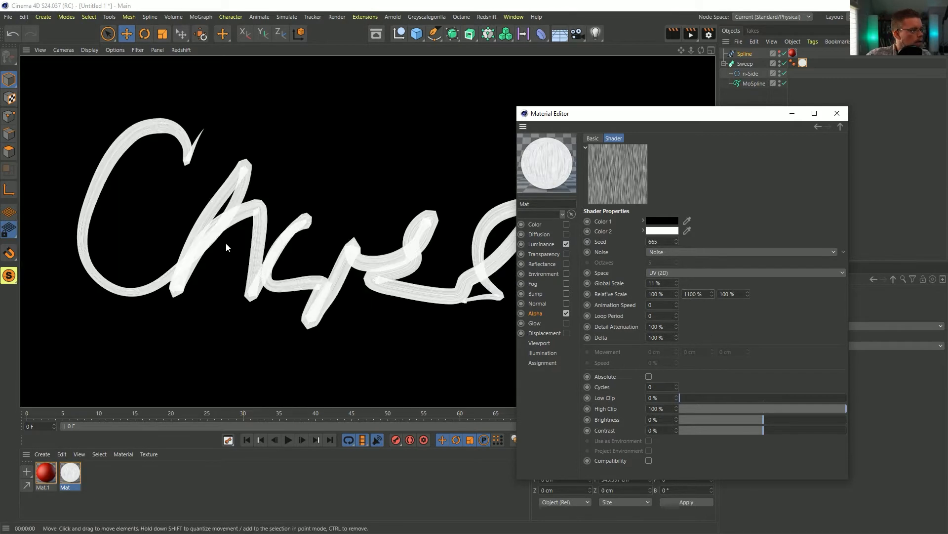
# Step: Set the noise's Global Scale to 33 % and its Contrast to 81 %
pyautogui.click(655, 282)
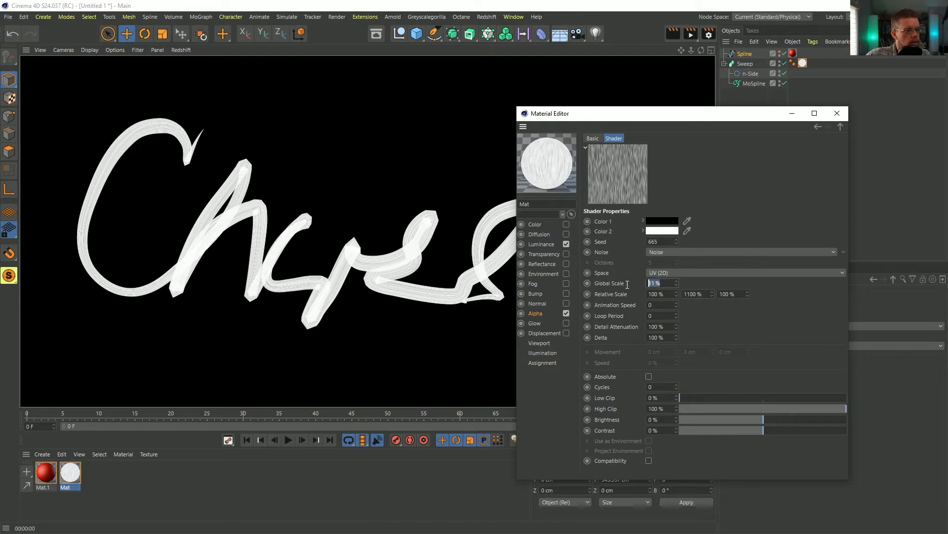
pyautogui.write('33')
pyautogui.press('Return')
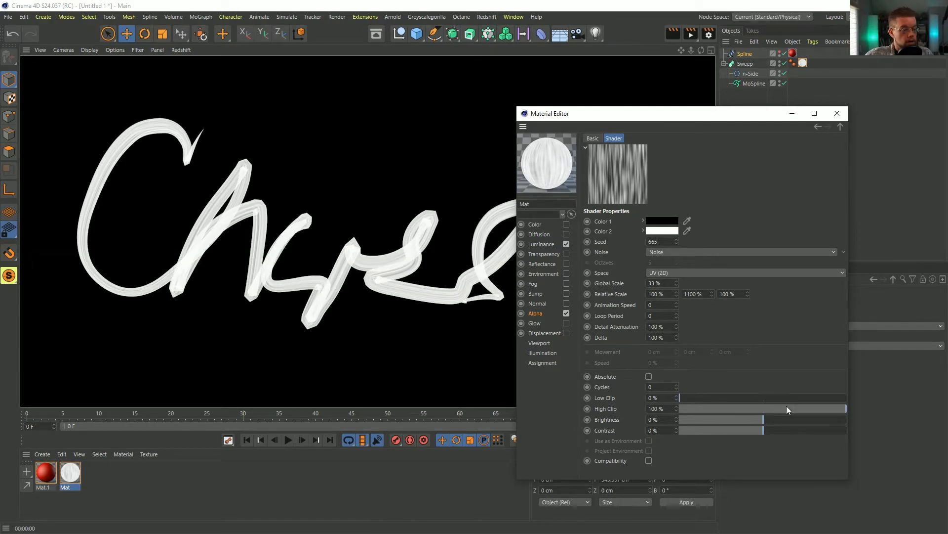
pyautogui.click(830, 431)
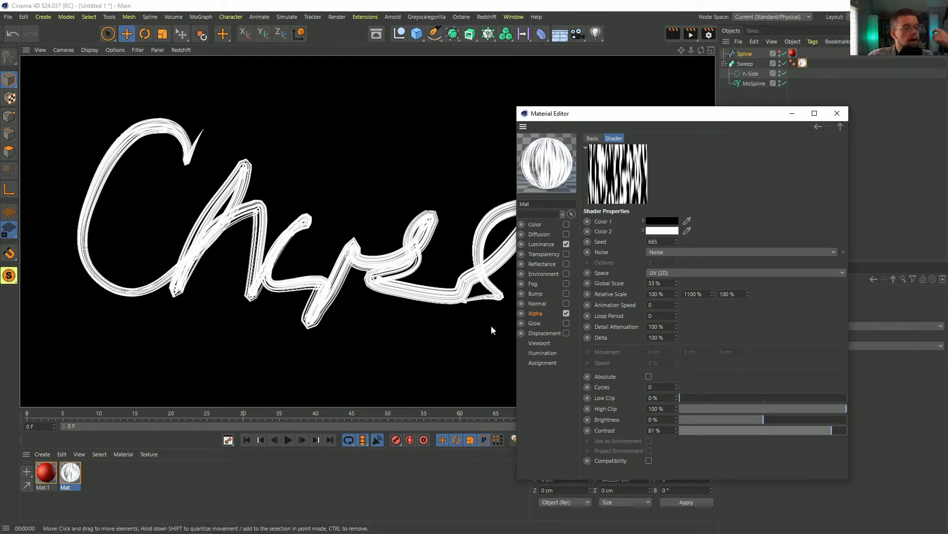
# Step: Examine the gradient of the Overlay Colorizer layer, and return to the Alpha channel's layer stack
pyautogui.click(543, 313)
pyautogui.click(645, 240)
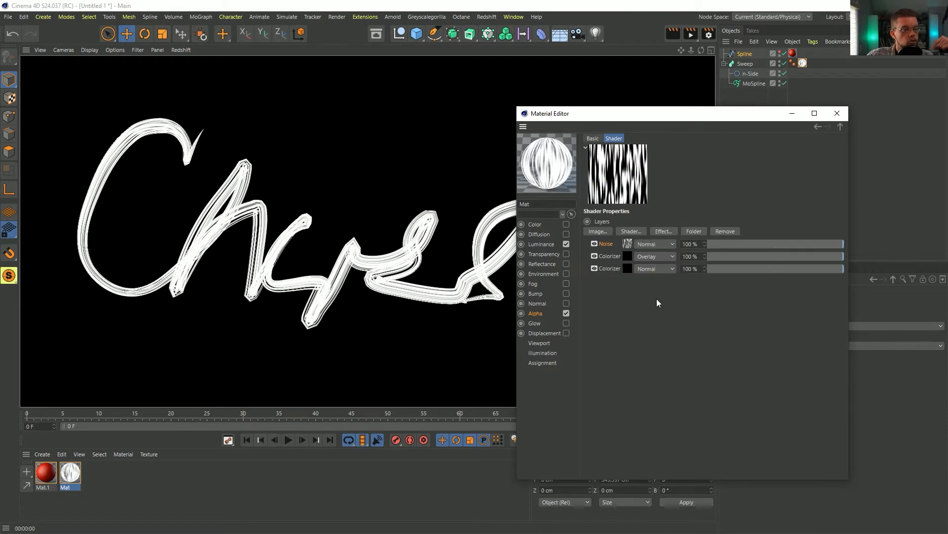
pyautogui.click(632, 255)
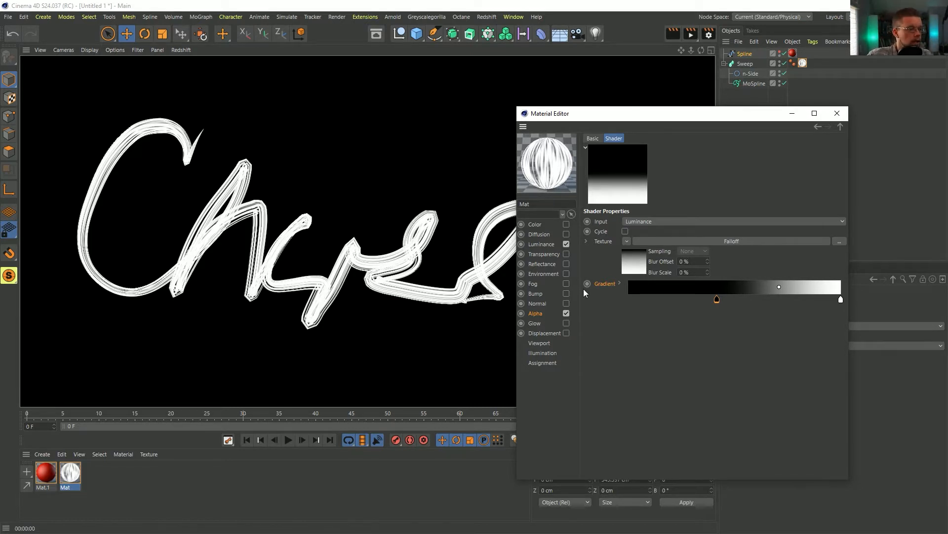
pyautogui.click(538, 313)
pyautogui.click(651, 235)
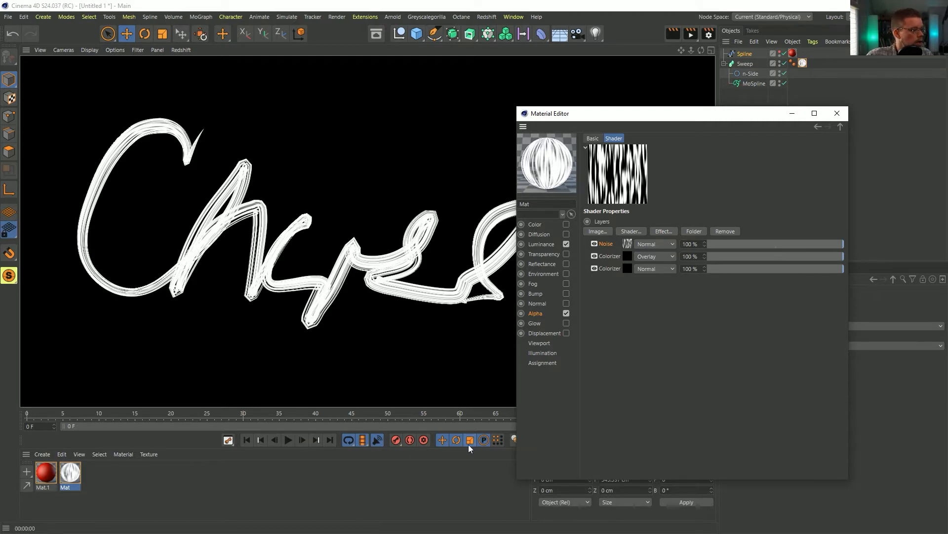
# Step: Go to frame 6 on the timeline, render the view there, and return to frame 90
pyautogui.moveTo(491, 413); pyautogui.dragTo(70, 414)
pyautogui.hotkey('ctrl', 'r')
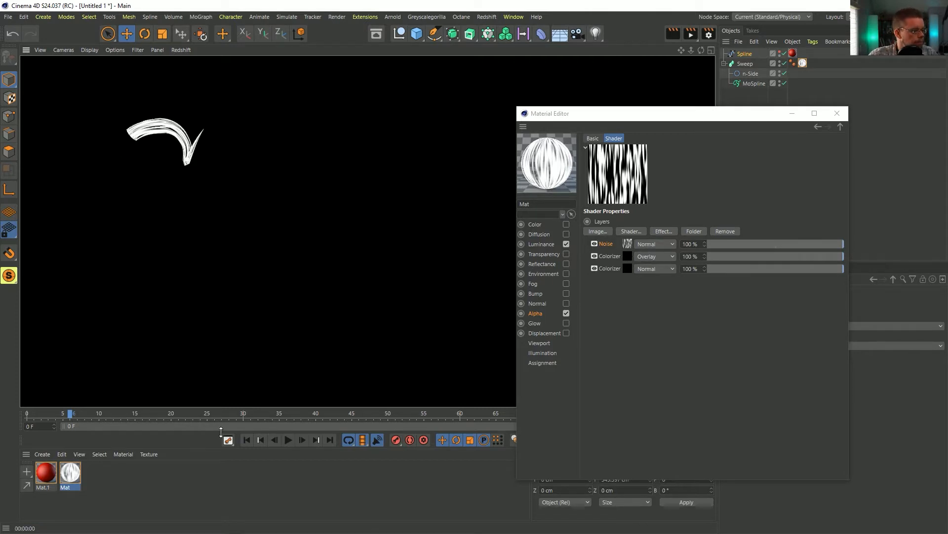
pyautogui.moveTo(74, 418)
pyautogui.mouseDown()
pyautogui.moveTo(170, 425)
pyautogui.moveTo(576, 399)
pyautogui.moveTo(138, 415)
pyautogui.moveTo(720, 407)
pyautogui.moveTo(377, 415)
pyautogui.moveTo(898, 450)
pyautogui.mouseUp()
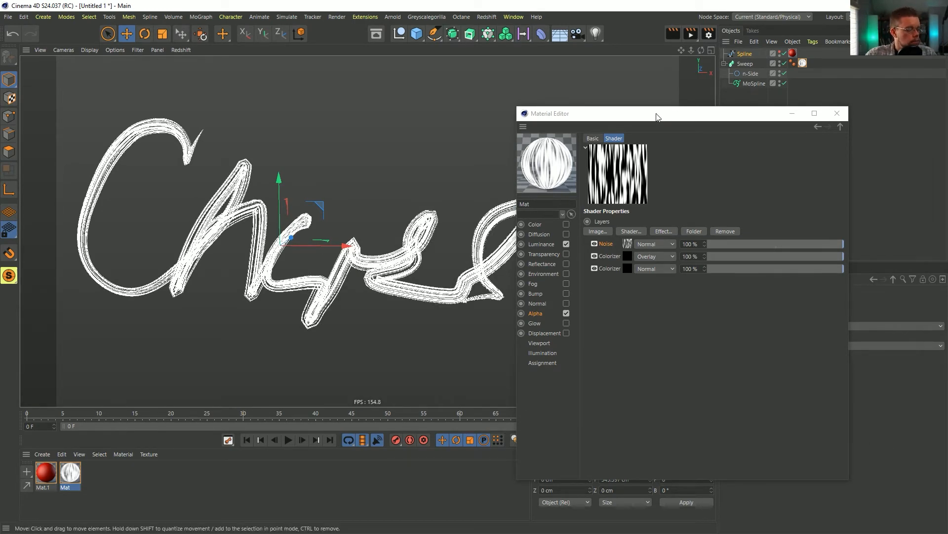
# Step: Set the render output to 1080 by 1080 pixels with the frame range All Frames
pyautogui.hotkey('ctrl', 'b')
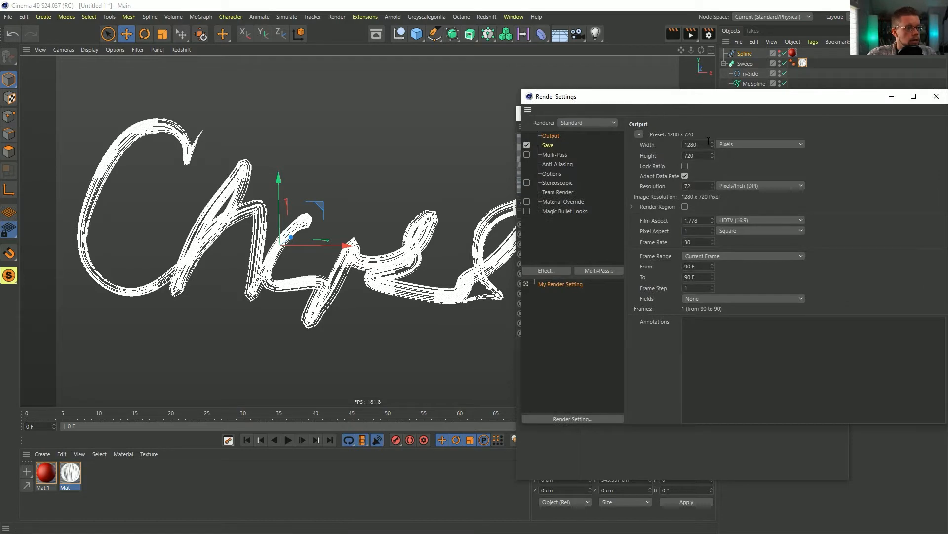
pyautogui.click(697, 144)
pyautogui.write('1080')
pyautogui.press('Return')
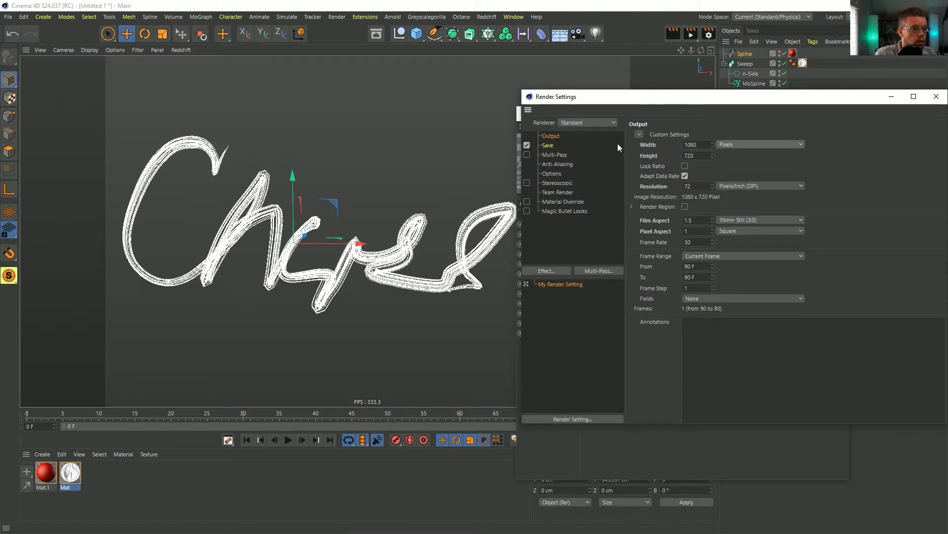
pyautogui.press('Tab')
pyautogui.write('1080')
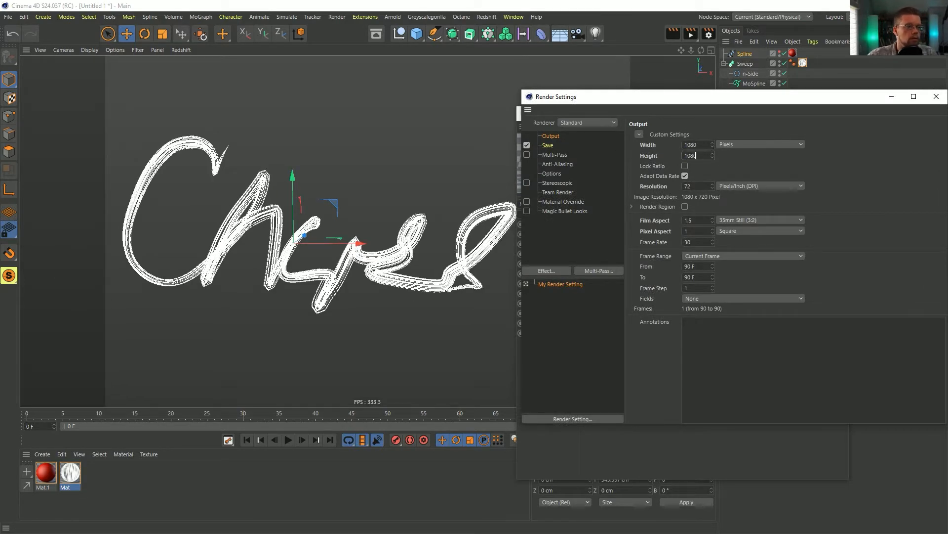
pyautogui.press('Return')
pyautogui.click(743, 256)
pyautogui.click(701, 276)
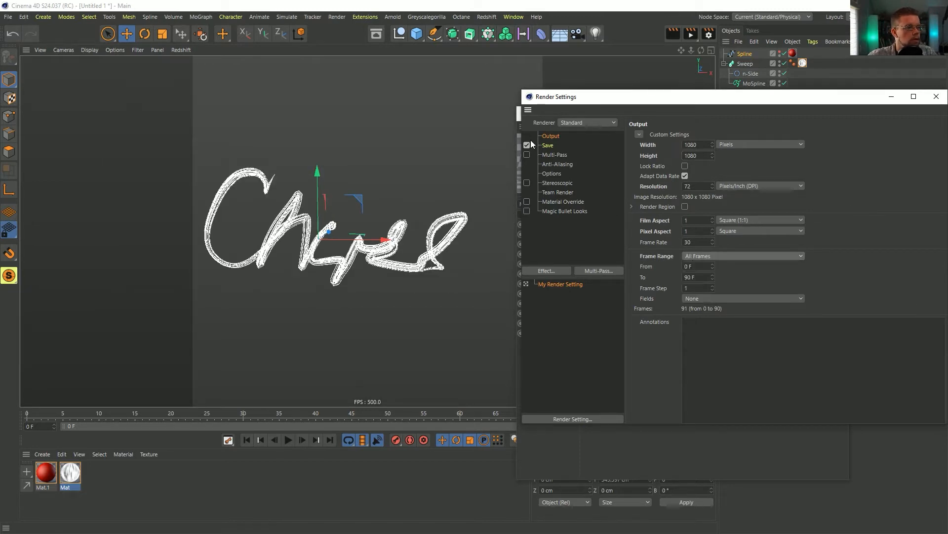
pyautogui.click(936, 96)
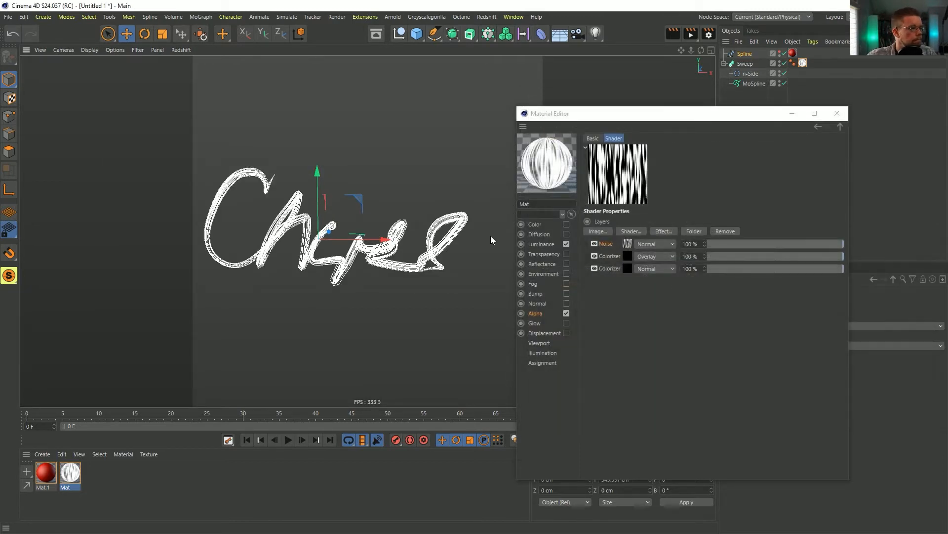
# Step: Center the lettering in the square frame, render the animation to the Picture Viewer and play it back there
pyautogui.keyDown('alt'); pyautogui.moveTo(426, 229); pyautogui.dragTo(458, 226, button='middle'); pyautogui.keyUp('alt')
pyautogui.scroll(1, 458, 226)
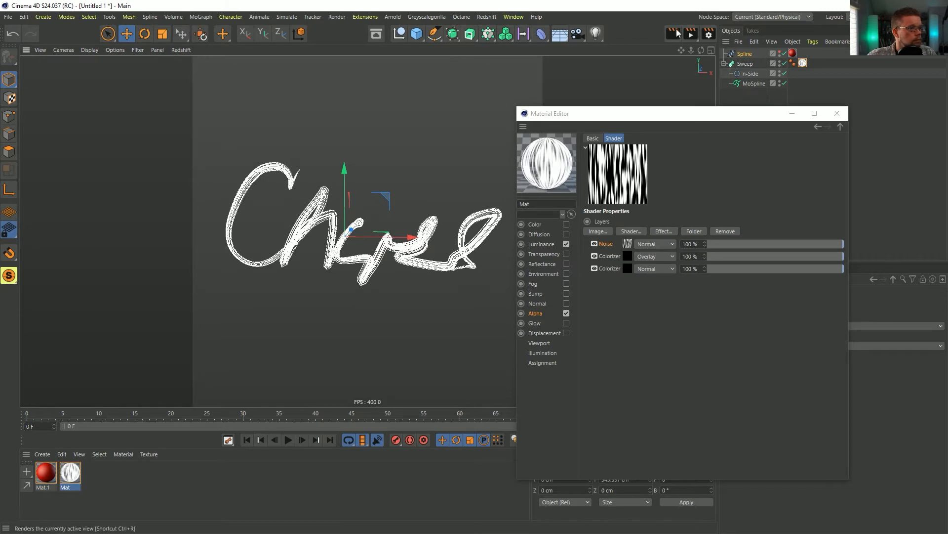
pyautogui.click(690, 33)
pyautogui.click(510, 306)
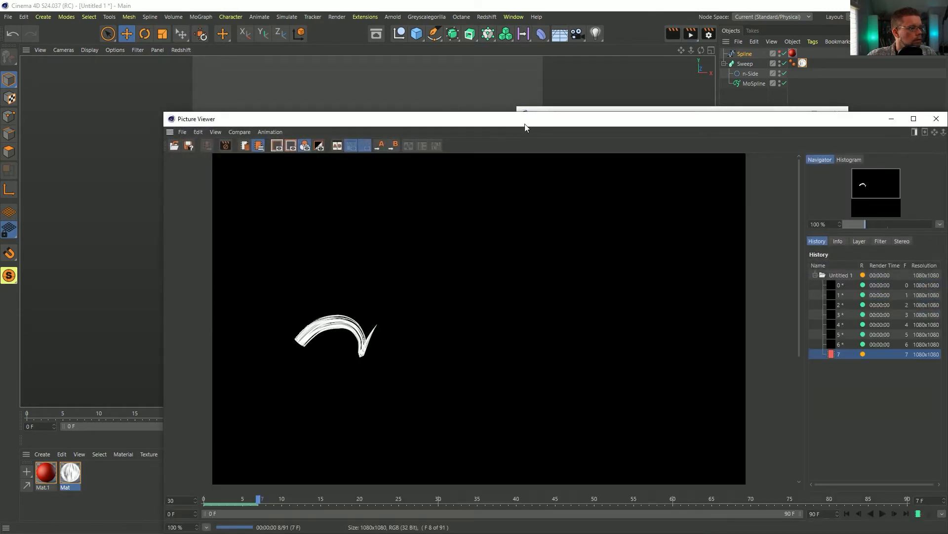
pyautogui.moveTo(514, 123); pyautogui.dragTo(410, 25)
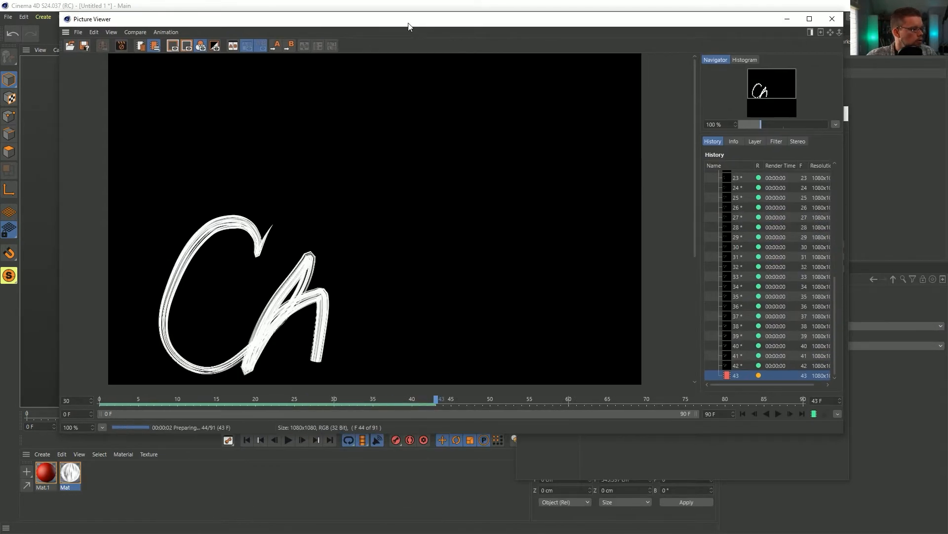
pyautogui.click(778, 414)
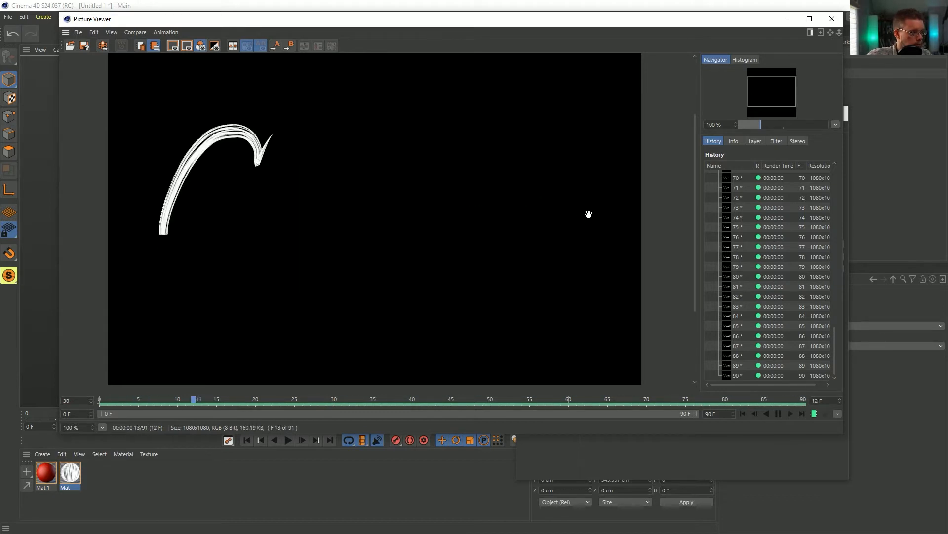
pyautogui.click(832, 20)
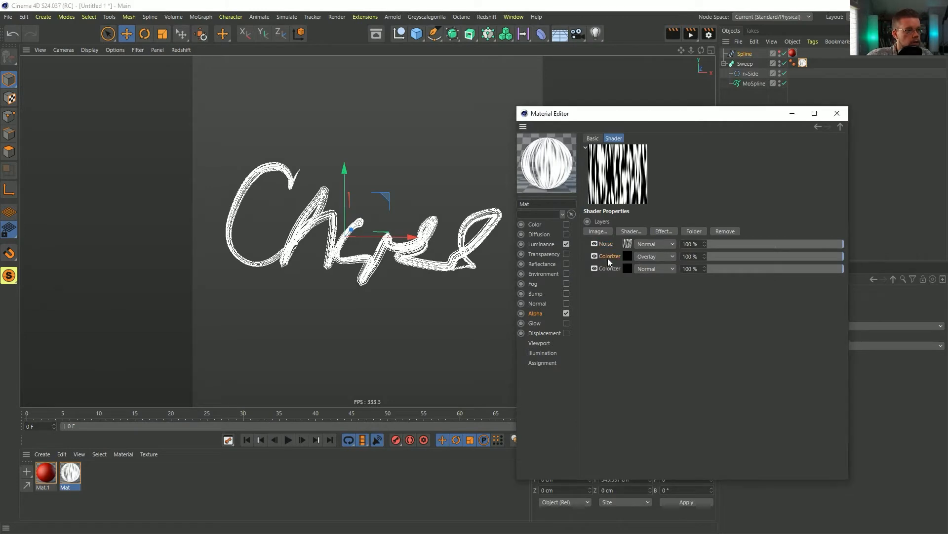
# Step: Duplicate the Overlay Colorizer layer, place the copy above the Noise layer, and set its blend mode to Overlay
pyautogui.rightClick(608, 257)
pyautogui.click(634, 248)
pyautogui.click(631, 231)
pyautogui.click(683, 457)
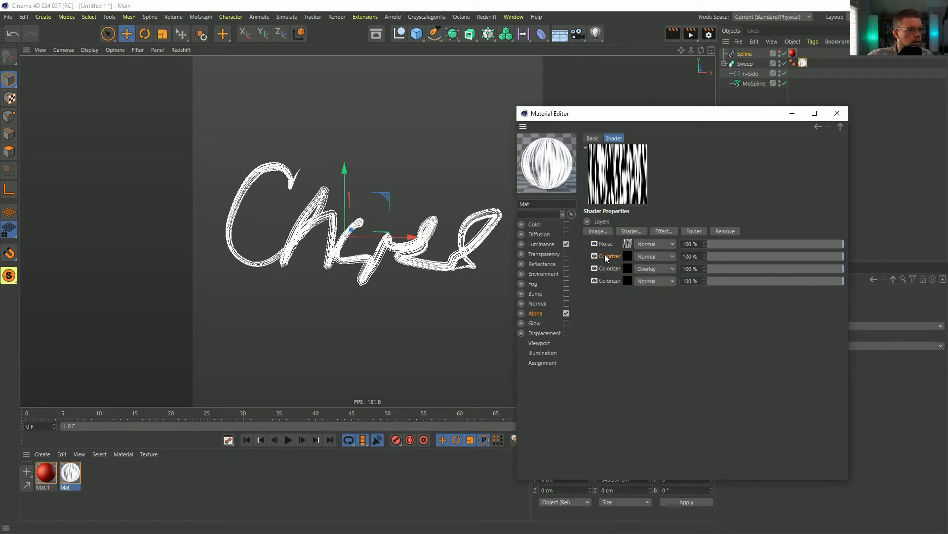
pyautogui.moveTo(604, 254); pyautogui.dragTo(609, 242)
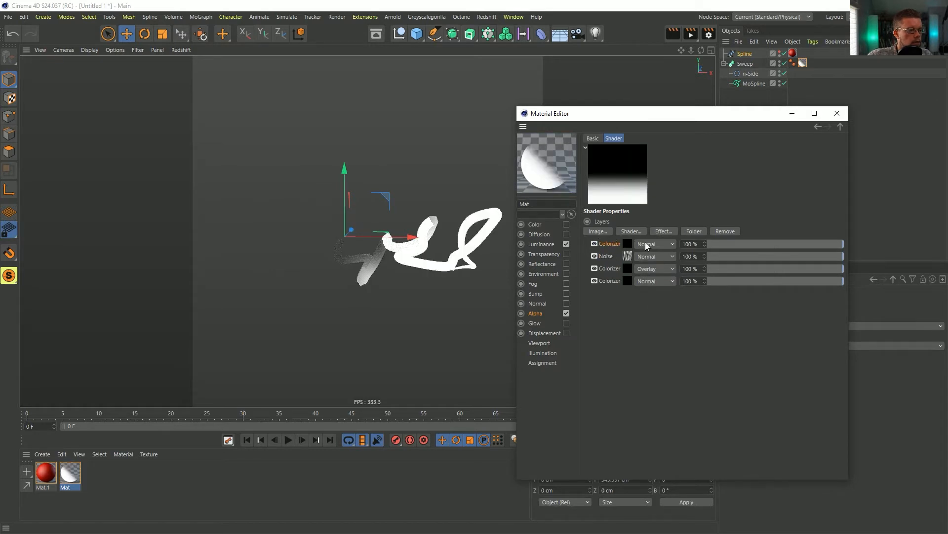
pyautogui.click(647, 246)
pyautogui.click(656, 292)
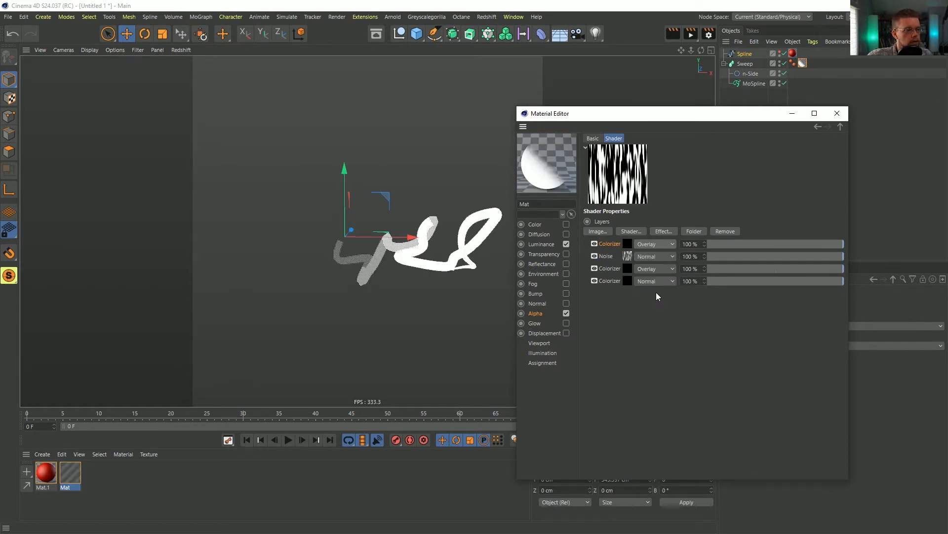
# Step: Set the Noise layer's Contrast to -1 % and render the view
pyautogui.click(627, 254)
pyautogui.moveTo(765, 429); pyautogui.dragTo(763, 429)
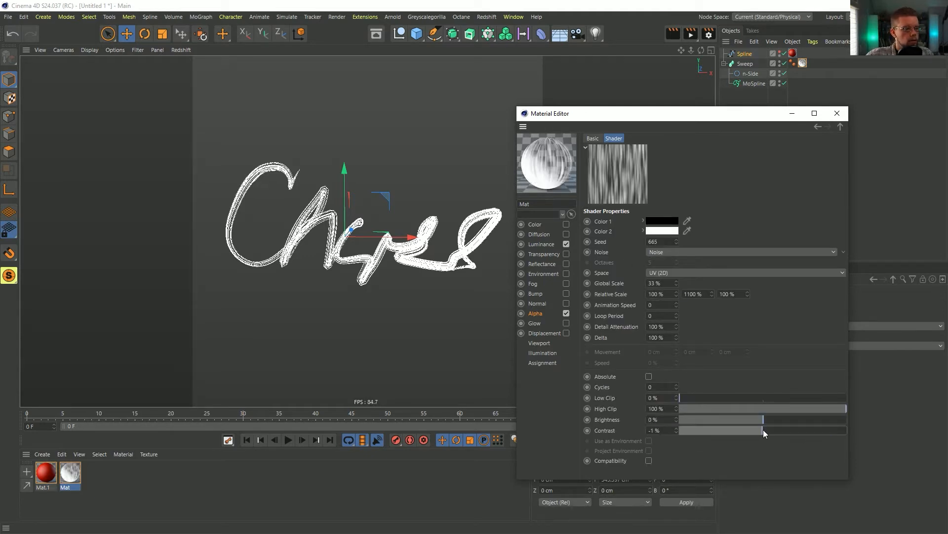
pyautogui.hotkey('ctrl', 'r')
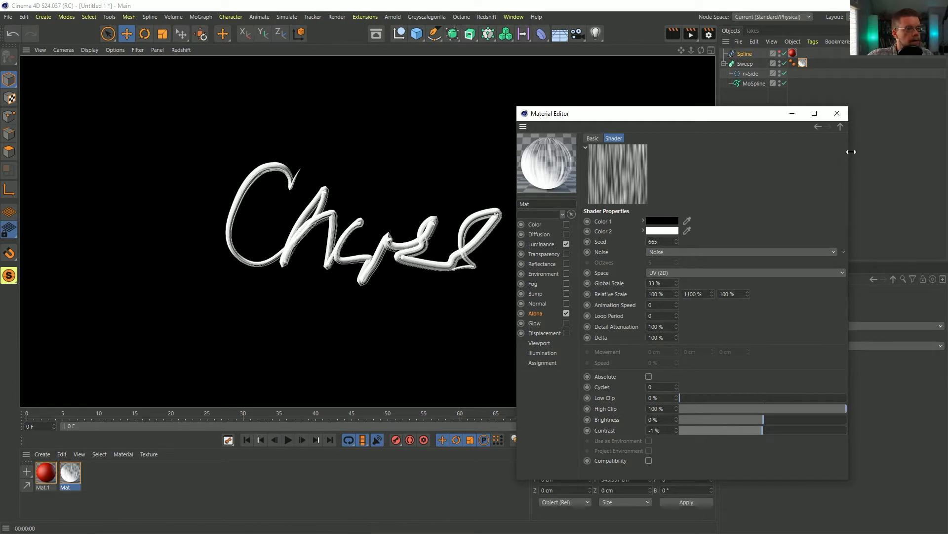
# Step: Add a Posterize effect on top of the Alpha channel's layer stack and set its Levels to 1
pyautogui.click(539, 314)
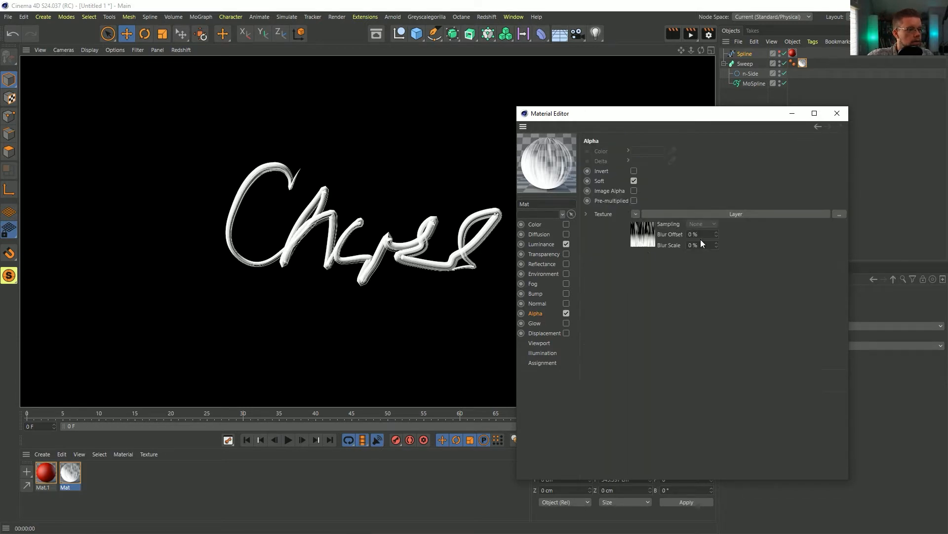
pyautogui.click(643, 233)
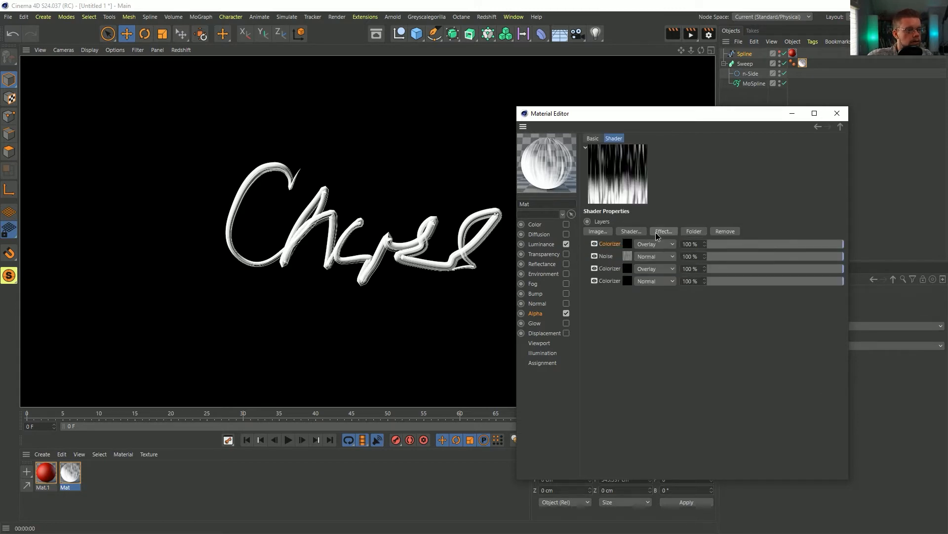
pyautogui.click(664, 231)
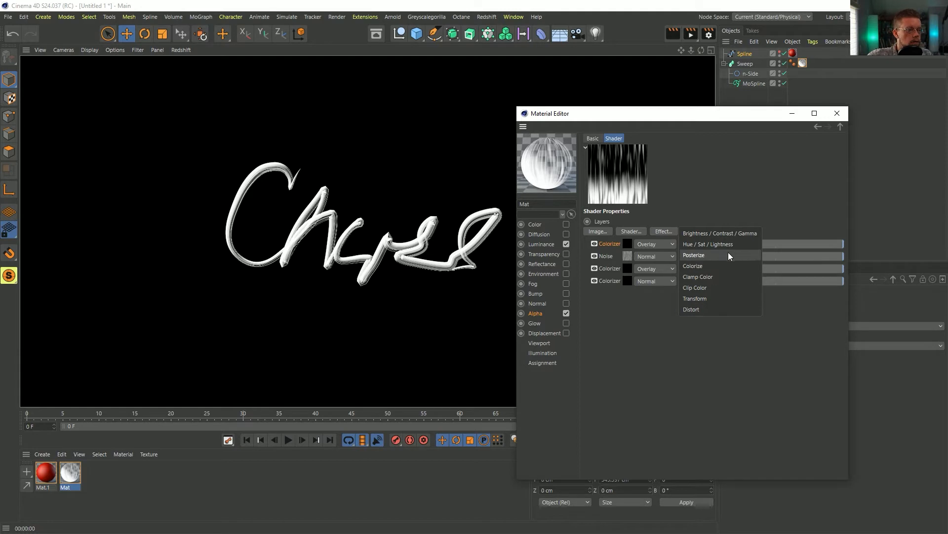
pyautogui.click(702, 257)
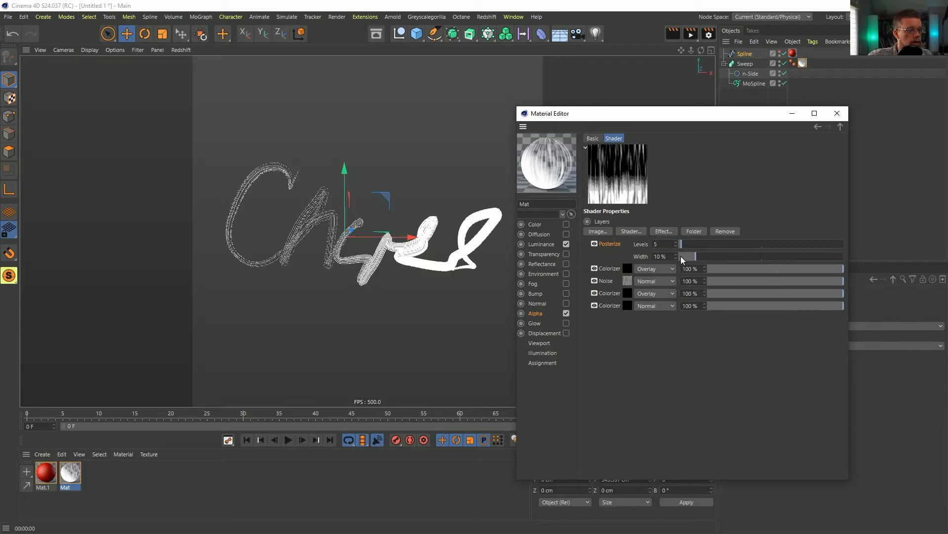
pyautogui.write('1')
pyautogui.press('Return')
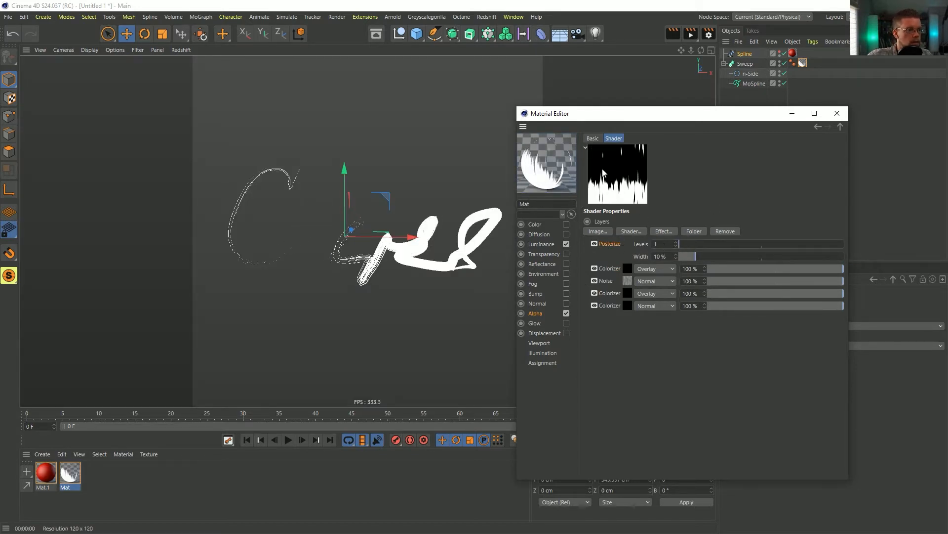
# Step: Compare Posterize Width values of 3 %, 0 % and 1 % in the rendered view, and set the Width to 15 %
pyautogui.moveTo(694, 258)
pyautogui.mouseDown()
pyautogui.moveTo(728, 261)
pyautogui.moveTo(695, 256)
pyautogui.mouseUp()
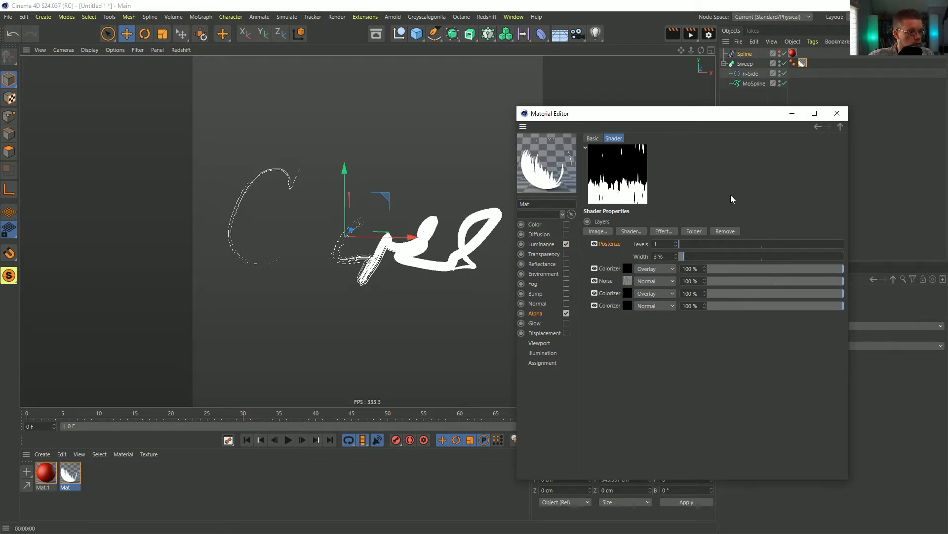
pyautogui.hotkey('ctrl', 'r')
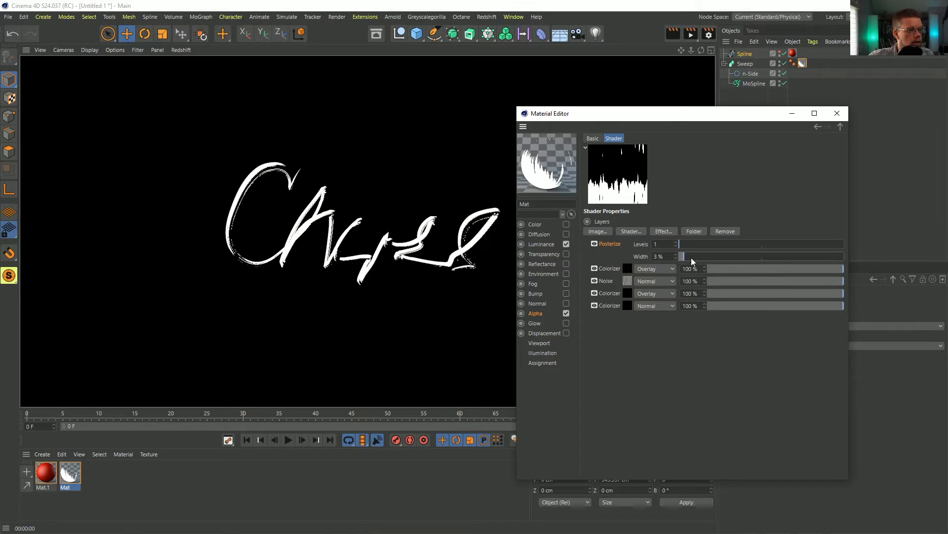
pyautogui.moveTo(692, 257); pyautogui.dragTo(595, 252)
pyautogui.scroll(5, 268, 175)
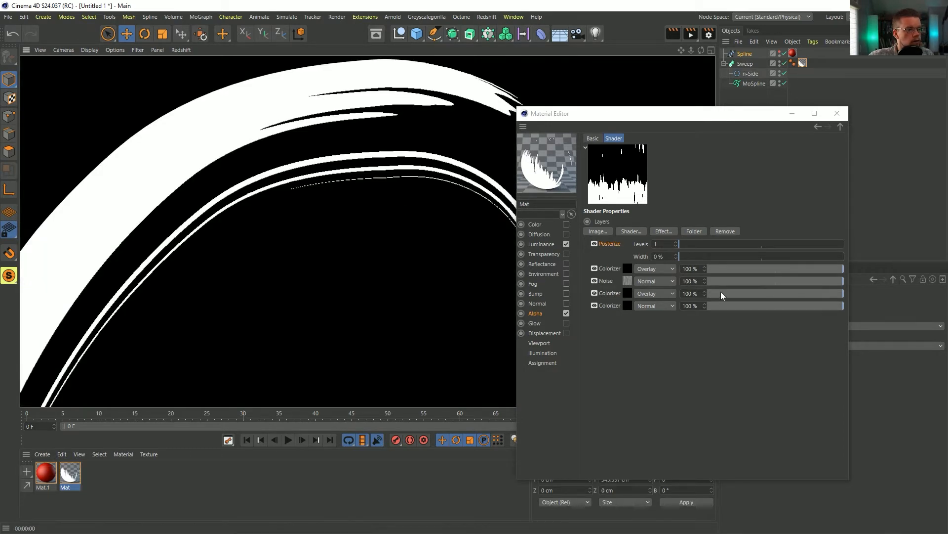
pyautogui.click(676, 254)
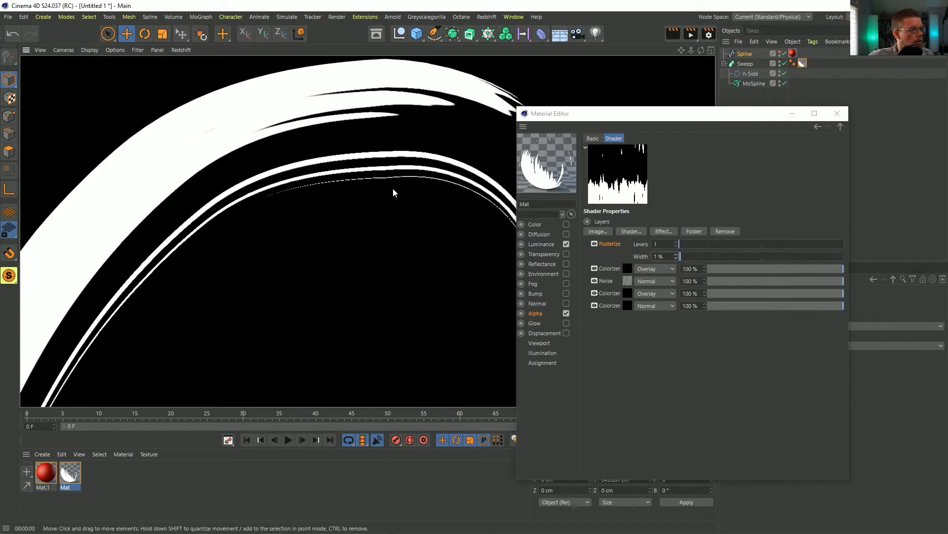
pyautogui.click(704, 256)
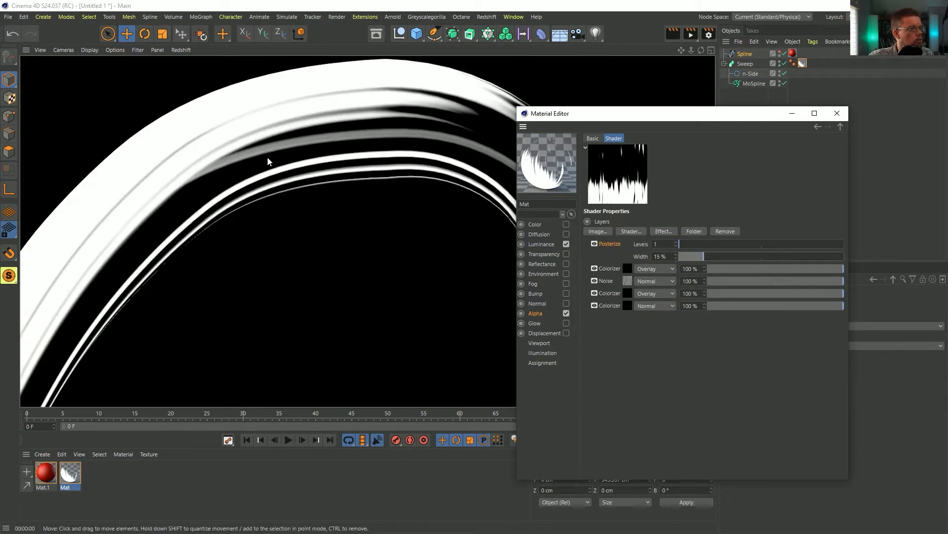
pyautogui.scroll(-5, 433, 169)
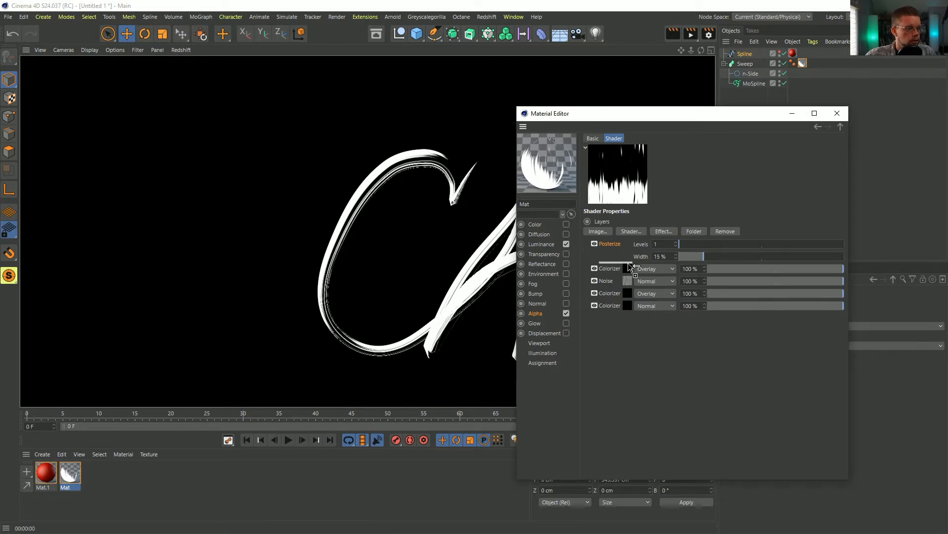
# Step: Try another Overlay copy of the Colorizer directly beneath the Posterize effect, delete it, and render the view again
pyautogui.keyDown('ctrl'); pyautogui.moveTo(631, 268); pyautogui.dragTo(627, 262); pyautogui.keyUp('ctrl')
pyautogui.click(654, 269)
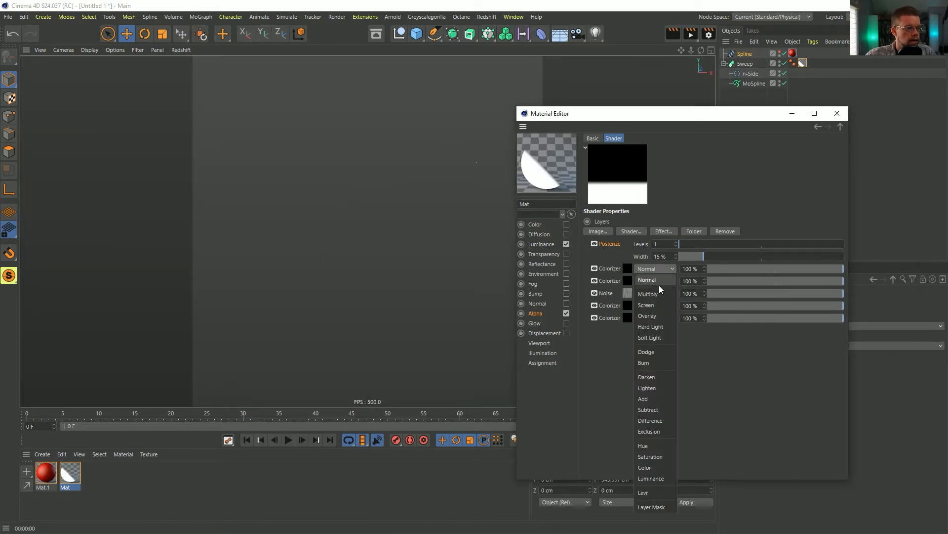
pyautogui.click(658, 316)
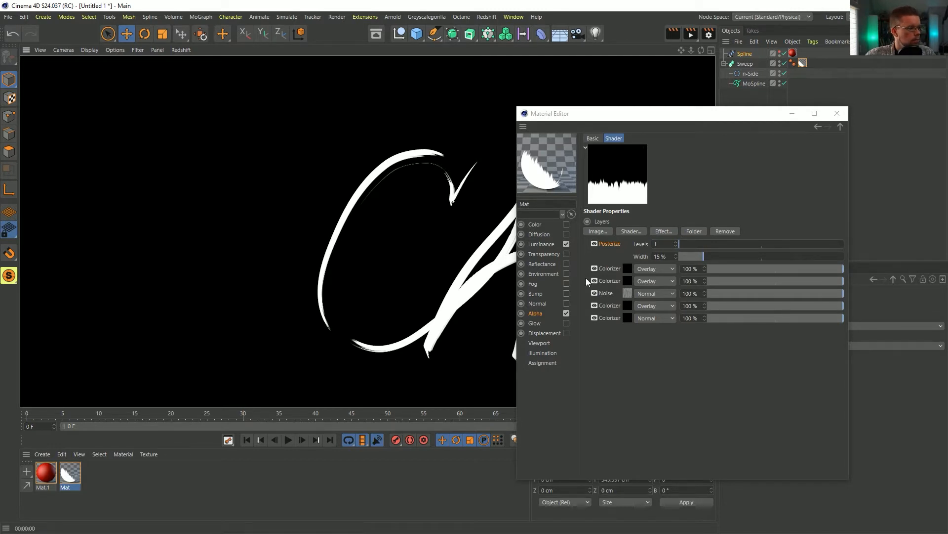
pyautogui.click(618, 269)
pyautogui.press('Delete')
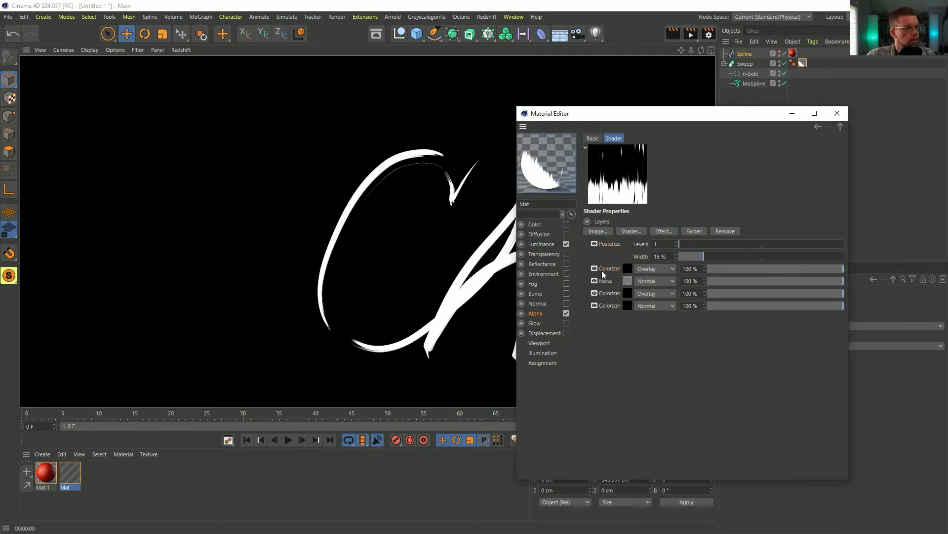
pyautogui.hotkey('ctrl', 'r')
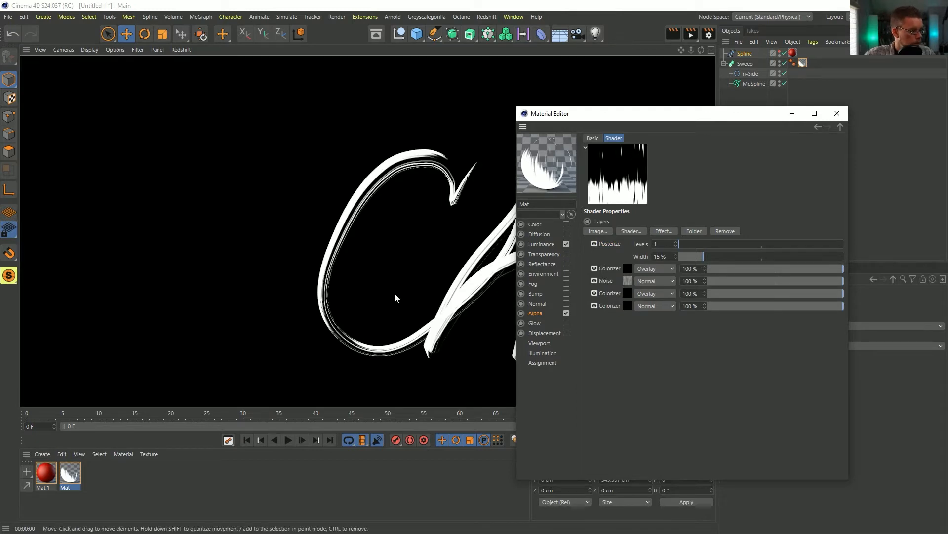
# Step: Move the Material Editor aside, frame the whole lettering in the viewport, and render the view
pyautogui.moveTo(608, 114); pyautogui.dragTo(725, 170)
pyautogui.keyDown('alt'); pyautogui.moveTo(483, 304); pyautogui.dragTo(404, 271, button='middle'); pyautogui.keyUp('alt')
pyautogui.keyDown('alt'); pyautogui.moveTo(404, 271); pyautogui.dragTo(356, 262, button='right'); pyautogui.keyUp('alt')
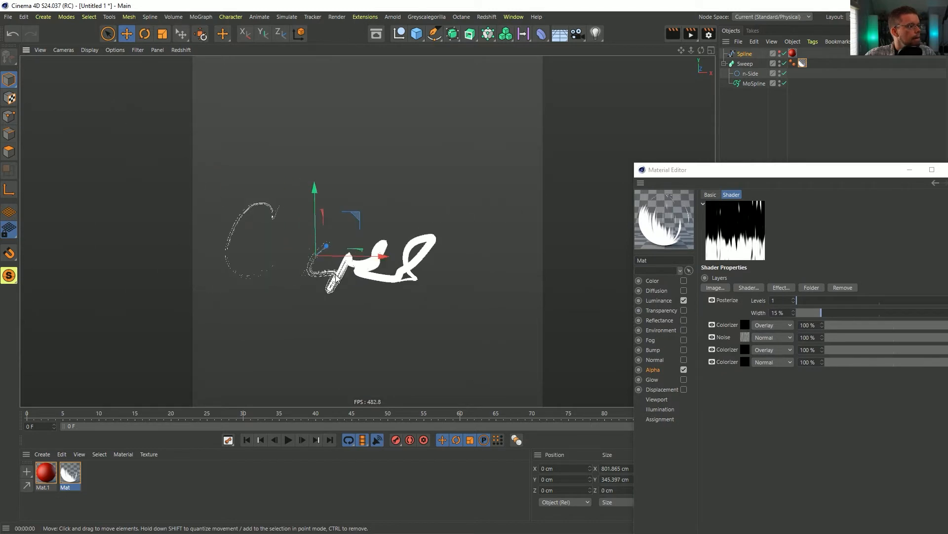
pyautogui.keyDown('alt'); pyautogui.moveTo(357, 262); pyautogui.dragTo(390, 258, button='middle'); pyautogui.keyUp('alt')
pyautogui.keyDown('alt'); pyautogui.moveTo(391, 258); pyautogui.dragTo(418, 251, button='right'); pyautogui.keyUp('alt')
pyautogui.keyDown('alt'); pyautogui.moveTo(417, 252); pyautogui.dragTo(421, 235, button='middle'); pyautogui.keyUp('alt')
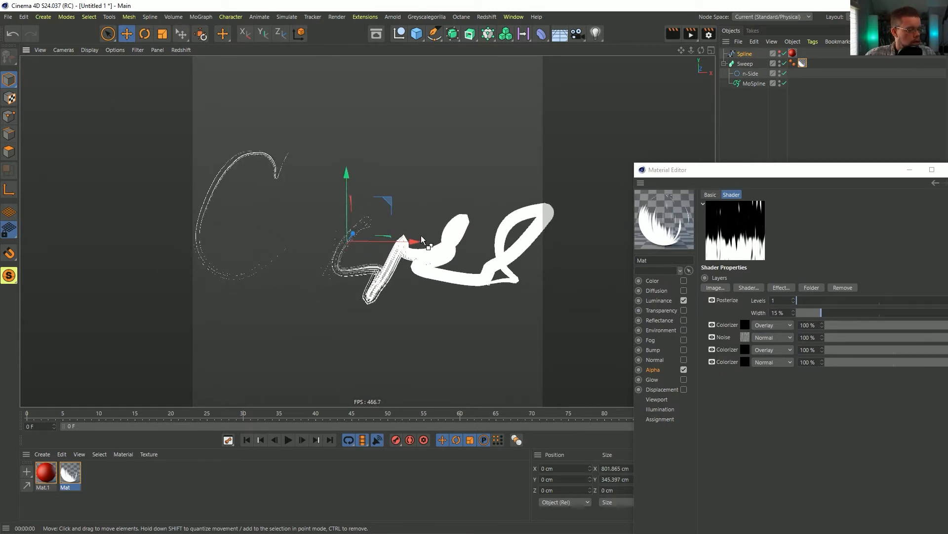
pyautogui.hotkey('ctrl', 'r')
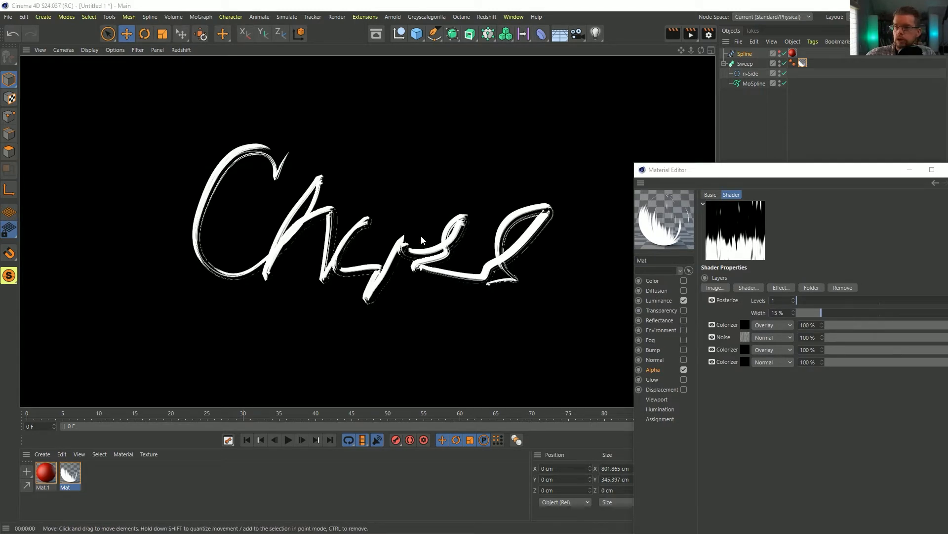
# Step: Switch to the browser and play the Digital Artist Showreel video on Vimeo for reference
pyautogui.hotkey('alt', 'Tab')
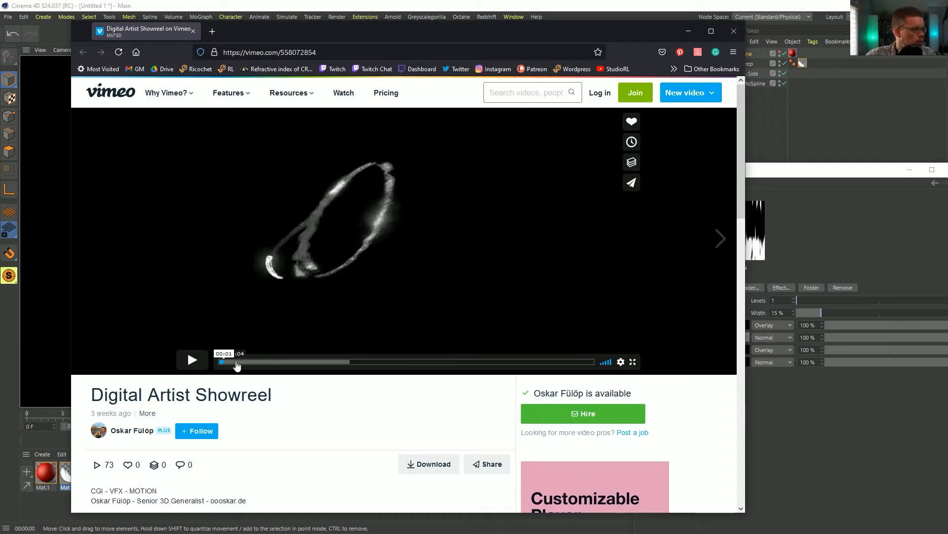
pyautogui.click(193, 361)
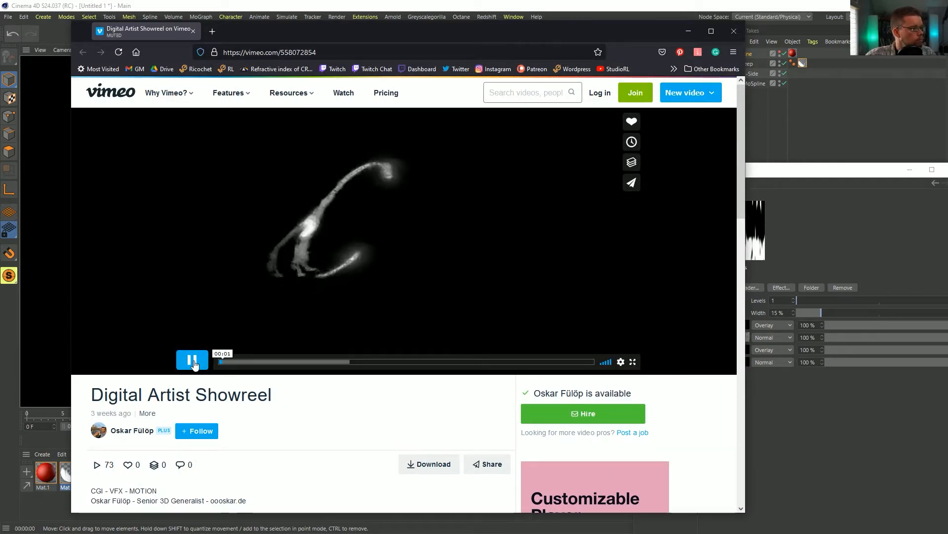
# Step: Pause the showreel, switch back to Cinema 4D, and check the top Colorizer's gradient in the material's alpha layers
pyautogui.click(193, 363)
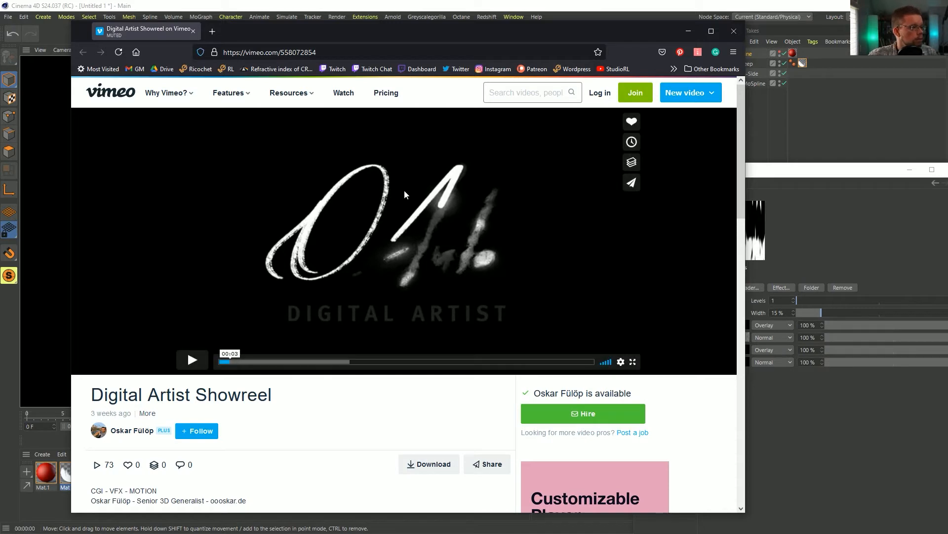
pyautogui.click(752, 378)
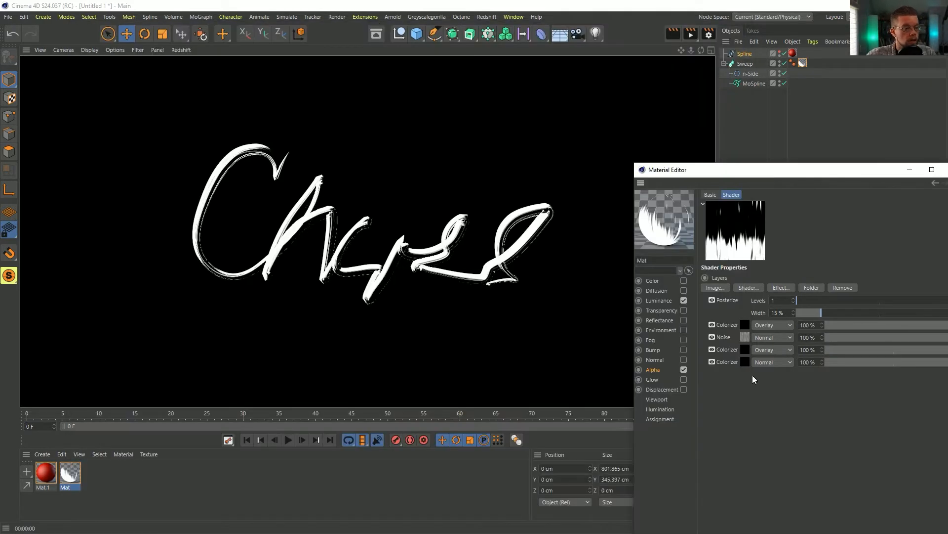
pyautogui.click(746, 326)
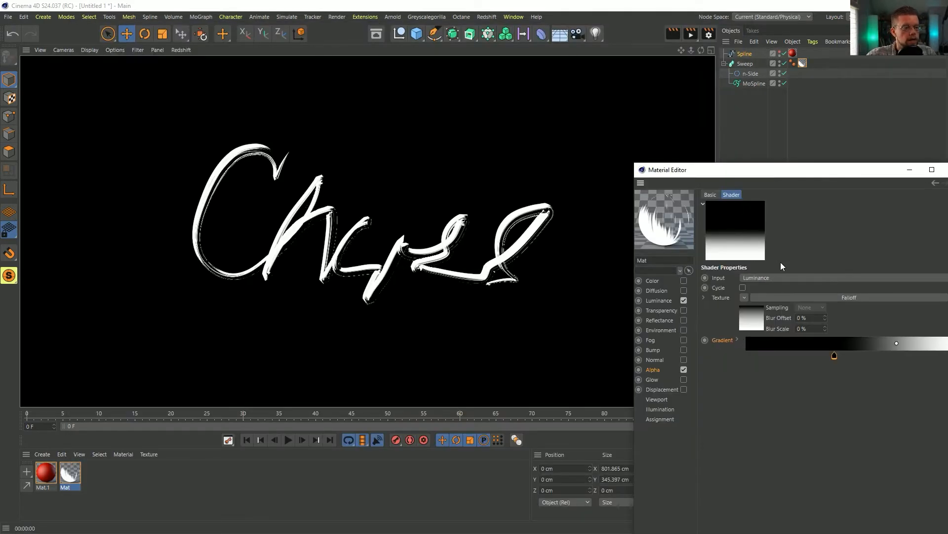
pyautogui.moveTo(900, 173); pyautogui.dragTo(784, 179)
pyautogui.click(820, 189)
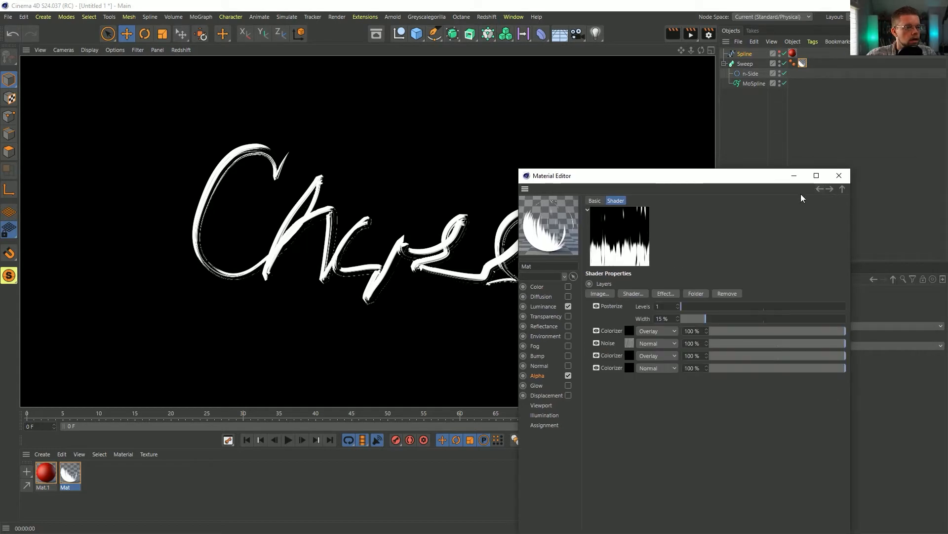
# Step: Try setting the top Colorizer layer's blend mode to Normal and moving it beneath the Noise layer
pyautogui.click(650, 331)
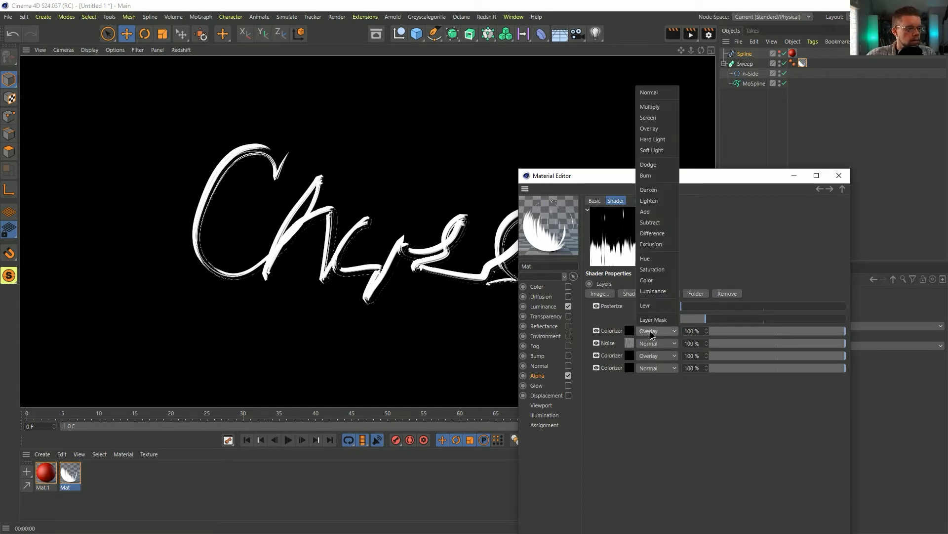
pyautogui.click(649, 92)
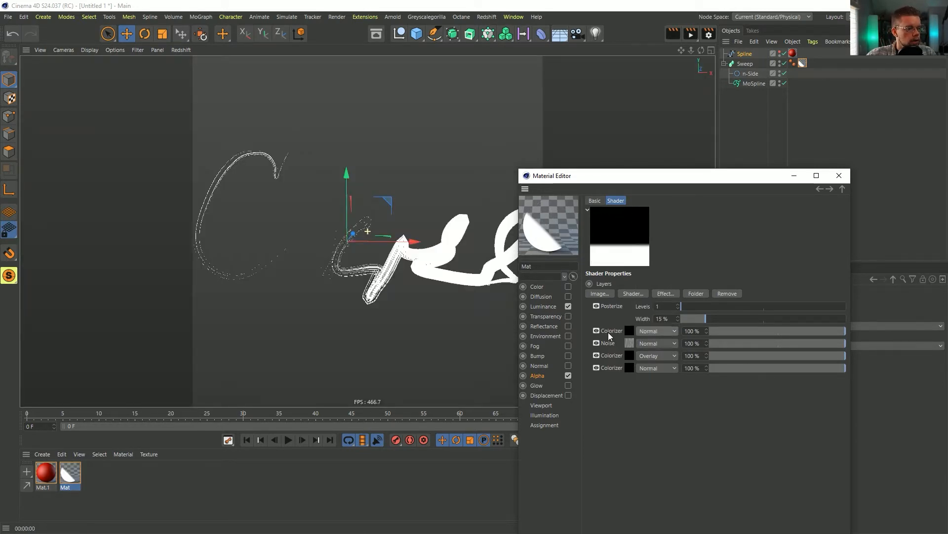
pyautogui.moveTo(608, 332); pyautogui.dragTo(656, 346)
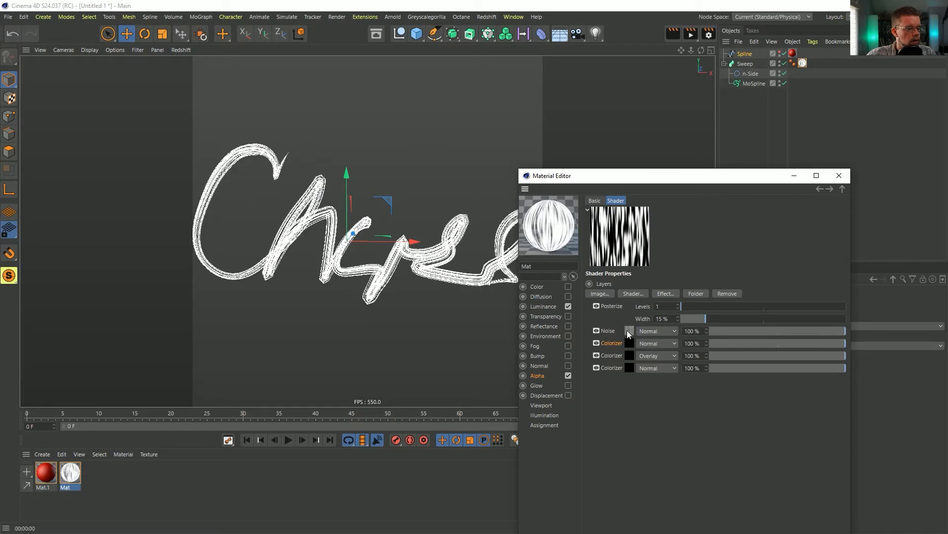
# Step: Try an Overlay Noise layer with an Overlay duplicate above it, render the view, and hide the upper Noise
pyautogui.click(644, 331)
pyautogui.click(657, 129)
pyautogui.keyDown('ctrl'); pyautogui.moveTo(625, 331); pyautogui.dragTo(632, 325); pyautogui.keyUp('ctrl')
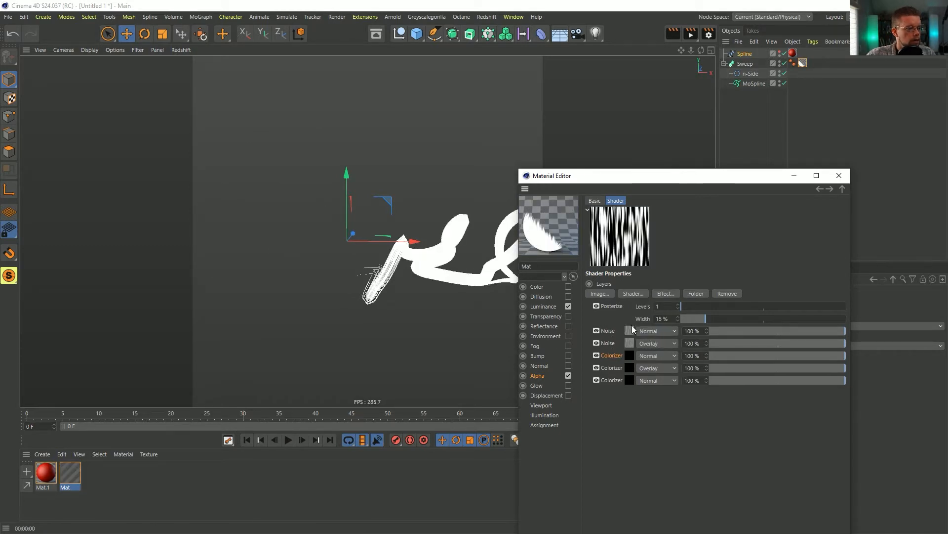
pyautogui.click(651, 334)
pyautogui.click(660, 129)
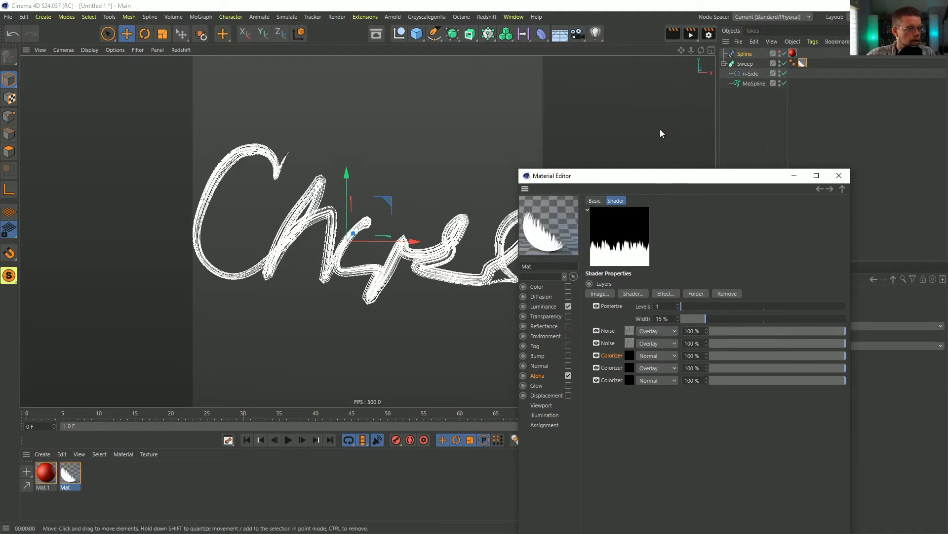
pyautogui.hotkey('ctrl', 'r')
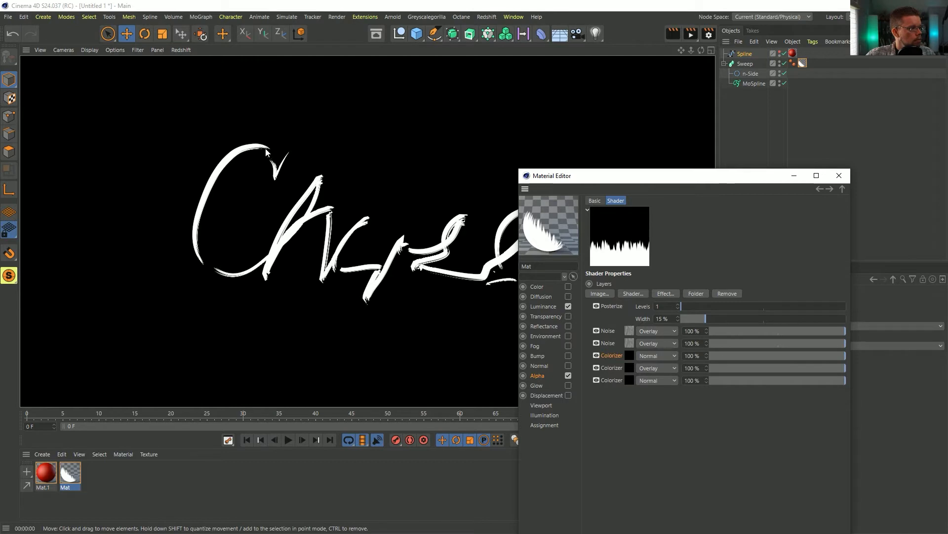
pyautogui.click(597, 329)
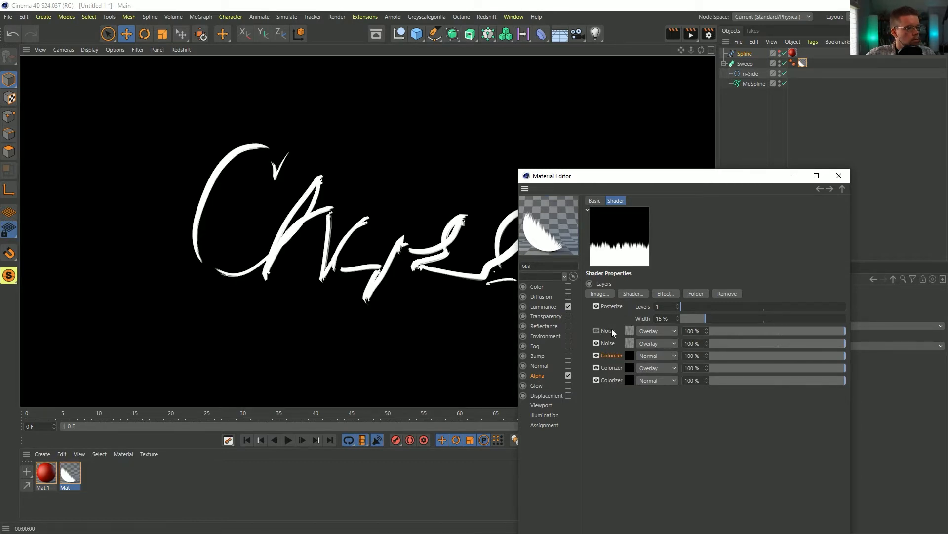
# Step: Undo the Noise duplication, blend mode changes and Colorizer reordering, and render the view again
pyautogui.hotkey('ctrl', 'z')
pyautogui.hotkey('ctrl', 'z')
pyautogui.hotkey('ctrl', 'z')
pyautogui.hotkey('ctrl', 'z')
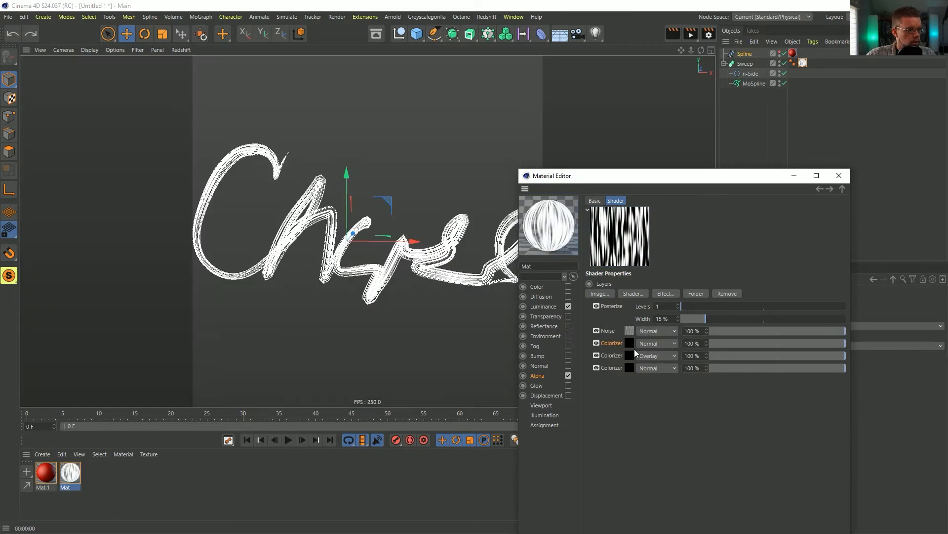
pyautogui.hotkey('ctrl', 'y')
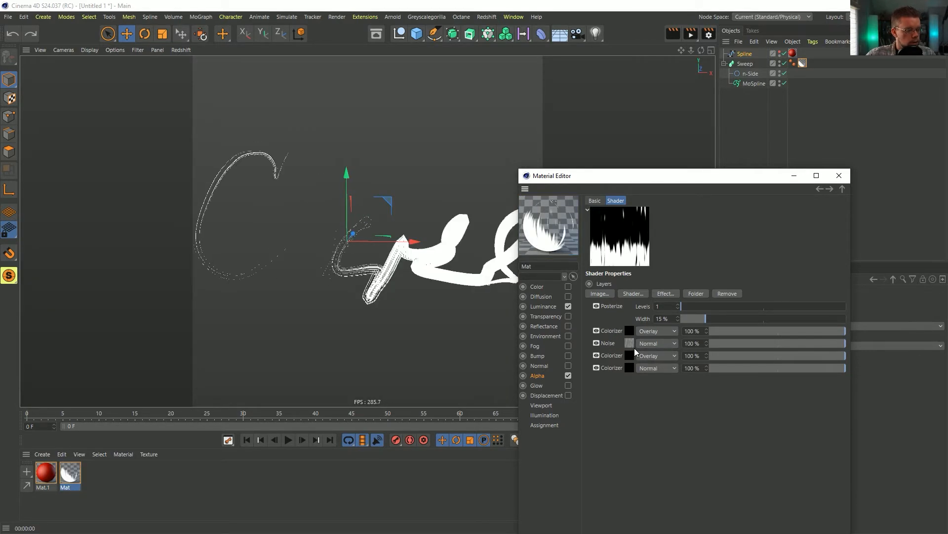
pyautogui.hotkey('ctrl', 'r')
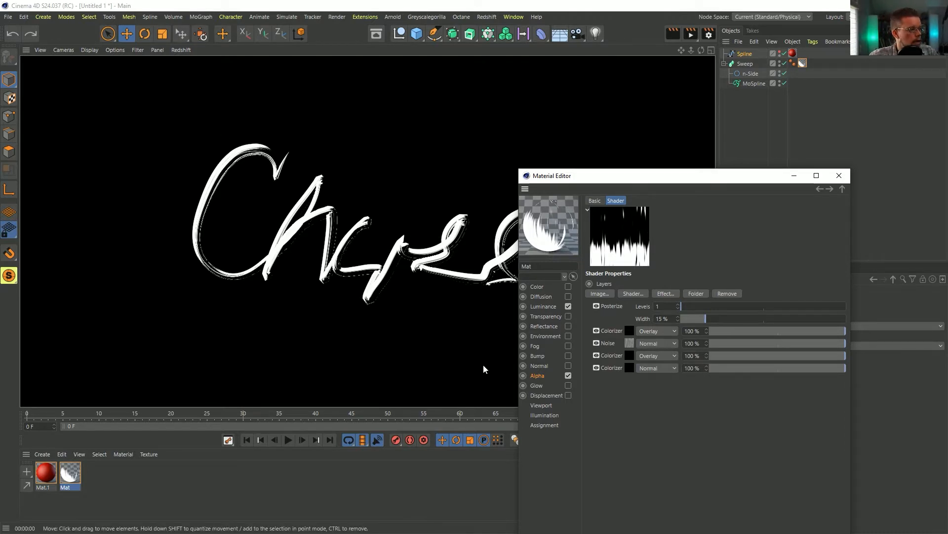
# Step: Open the Noise layer's settings and compare second Relative Scale values of 11 %, 22 % and 68 % in the rendered view
pyautogui.click(633, 342)
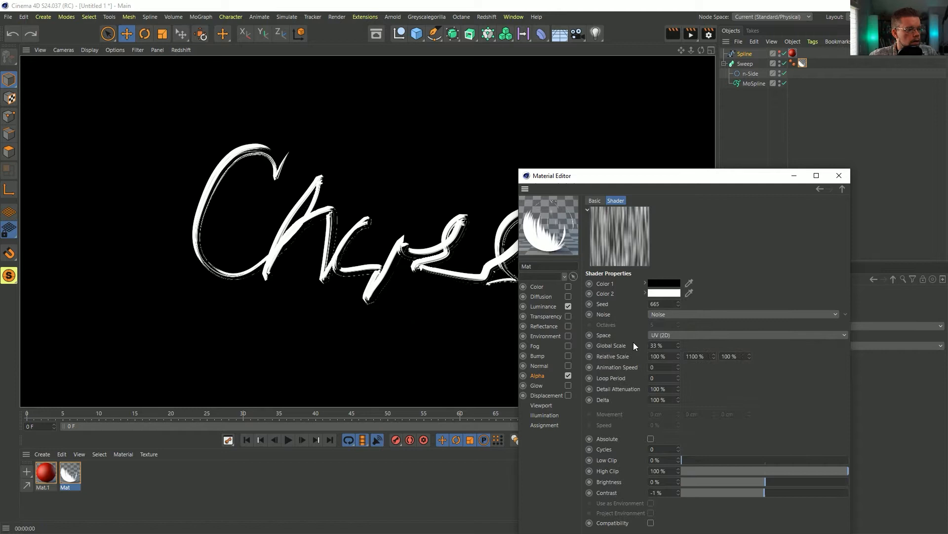
pyautogui.doubleClick(700, 355)
pyautogui.write('11')
pyautogui.press('Return')
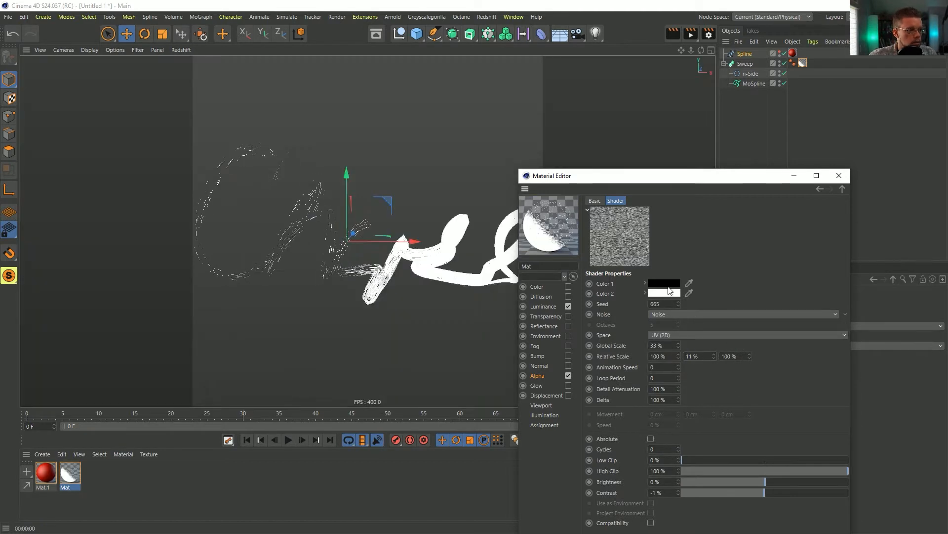
pyautogui.hotkey('ctrl', 'r')
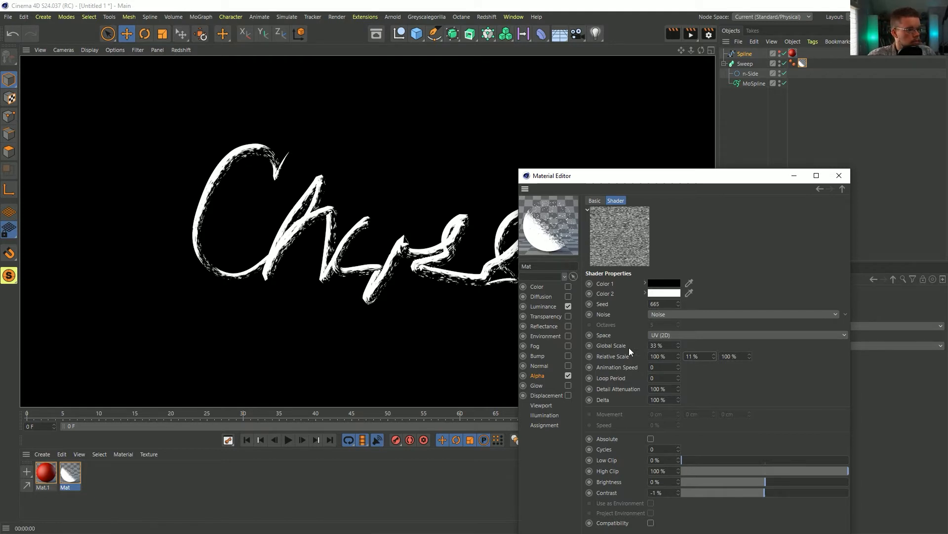
pyautogui.moveTo(702, 354); pyautogui.dragTo(752, 390)
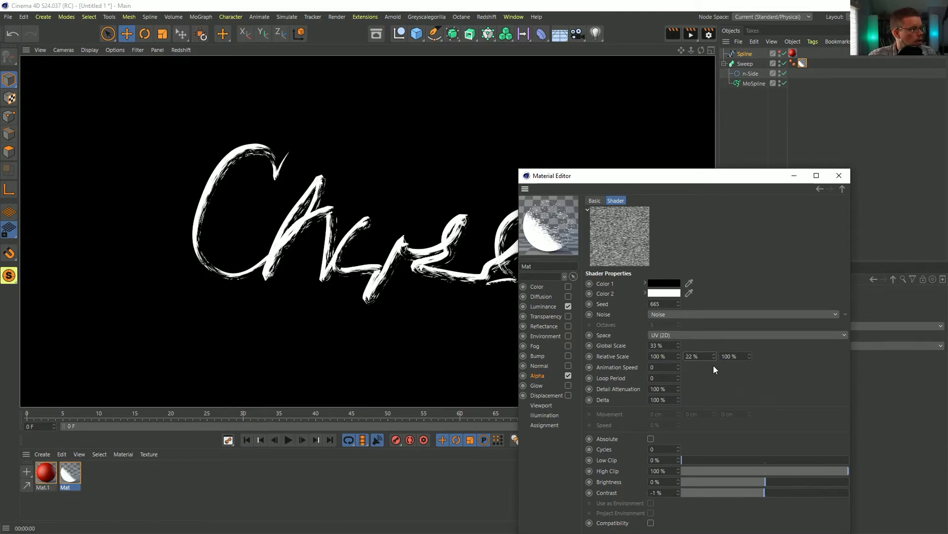
pyautogui.moveTo(713, 354); pyautogui.dragTo(713, 353)
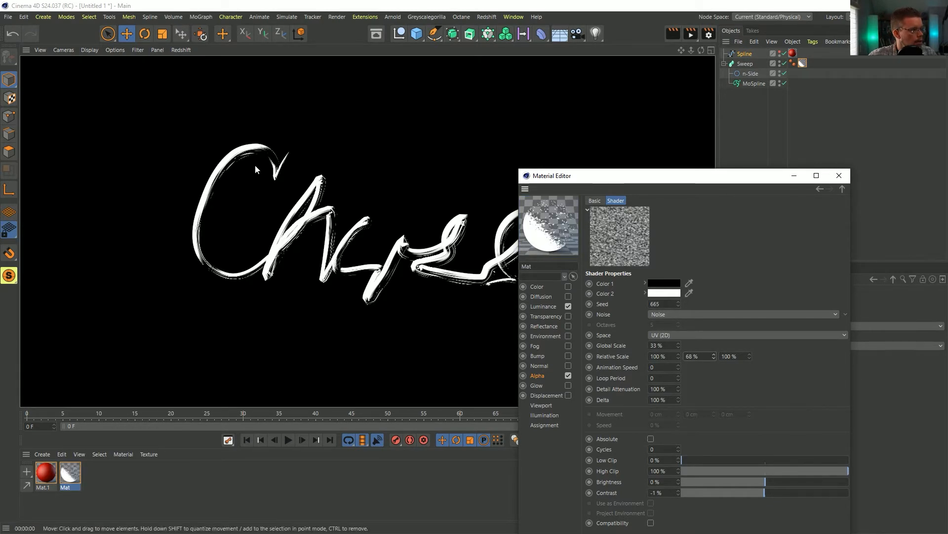
# Step: Set the Noise Space to Texture and the material tag's Projection to Frontal, and render the view
pyautogui.click(670, 335)
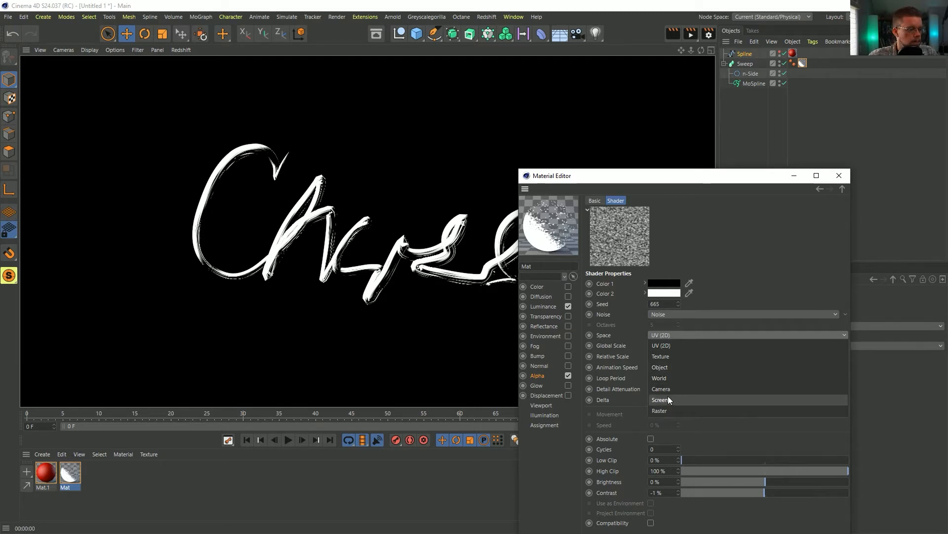
pyautogui.click(672, 355)
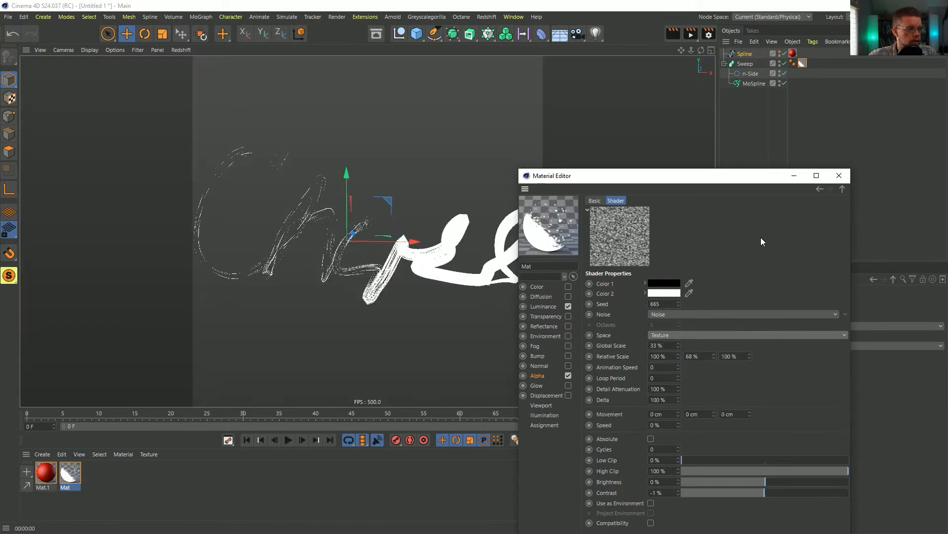
pyautogui.moveTo(730, 185); pyautogui.dragTo(512, 169)
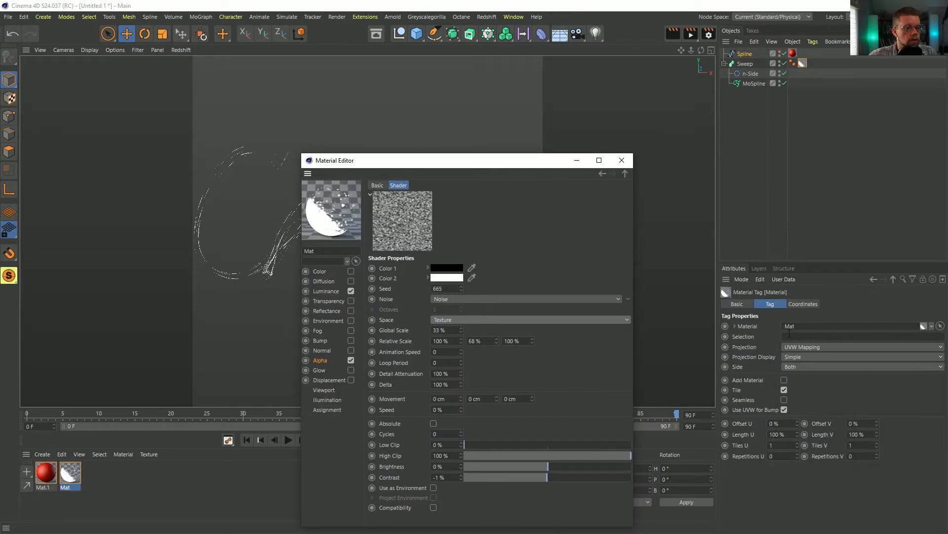
pyautogui.click(803, 348)
pyautogui.click(804, 380)
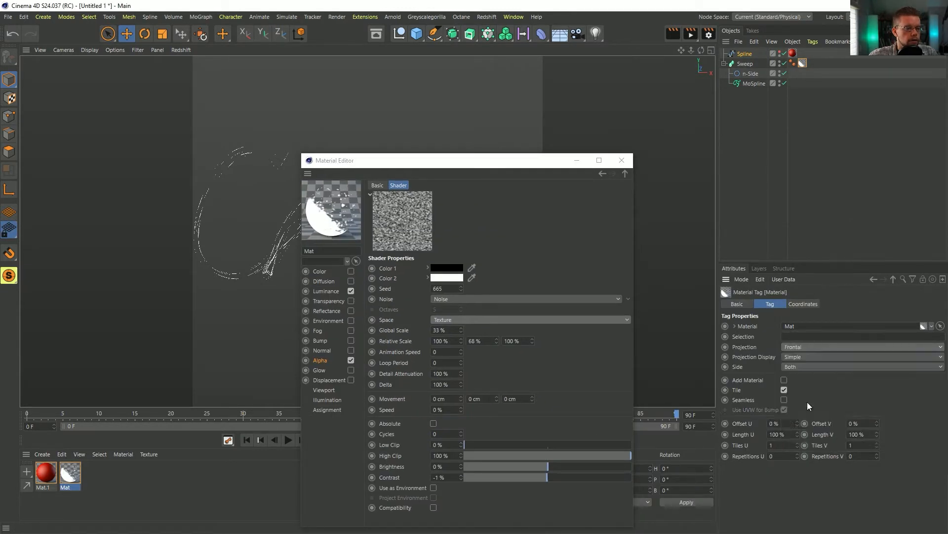
pyautogui.moveTo(464, 168); pyautogui.dragTo(697, 141)
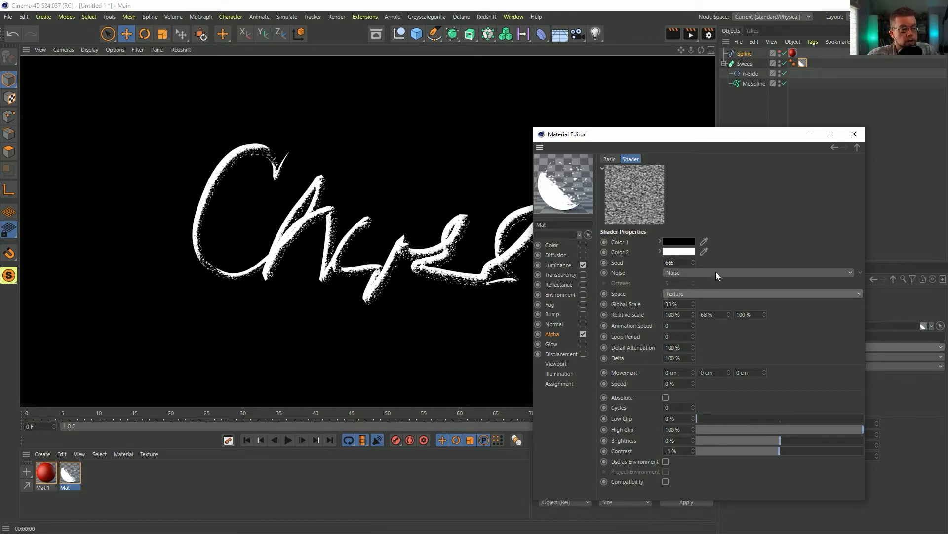
# Step: Reset the Noise's second Relative Scale value to 100 % and change the noise type to Poxo
pyautogui.rightClick(728, 314)
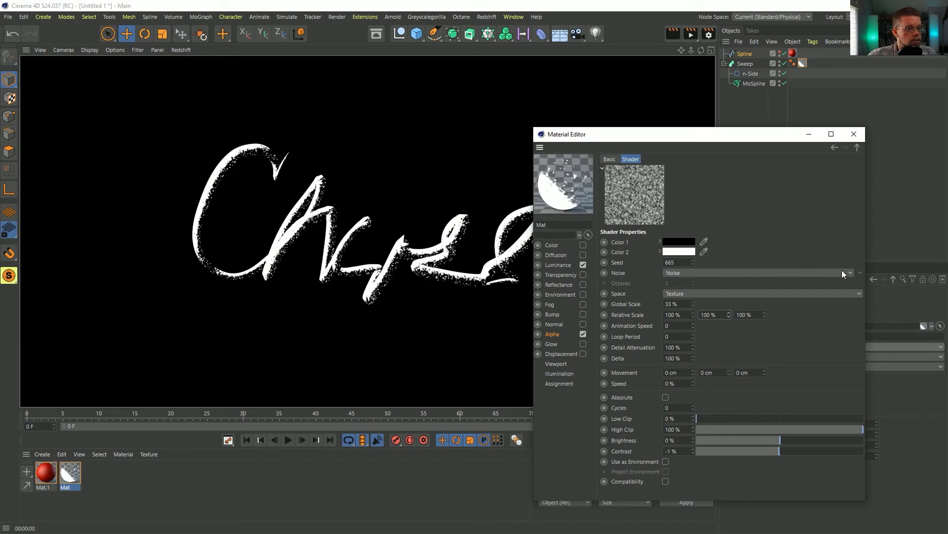
pyautogui.click(843, 273)
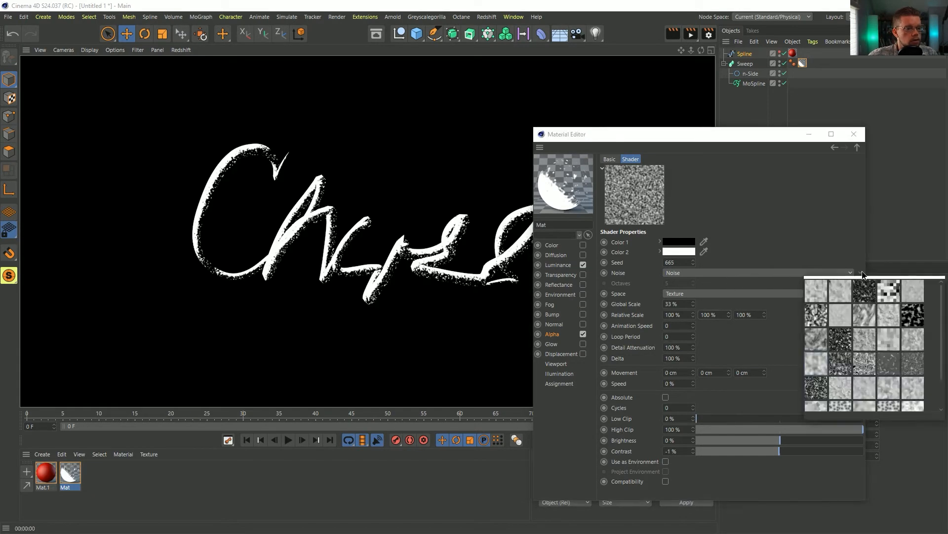
pyautogui.click(916, 365)
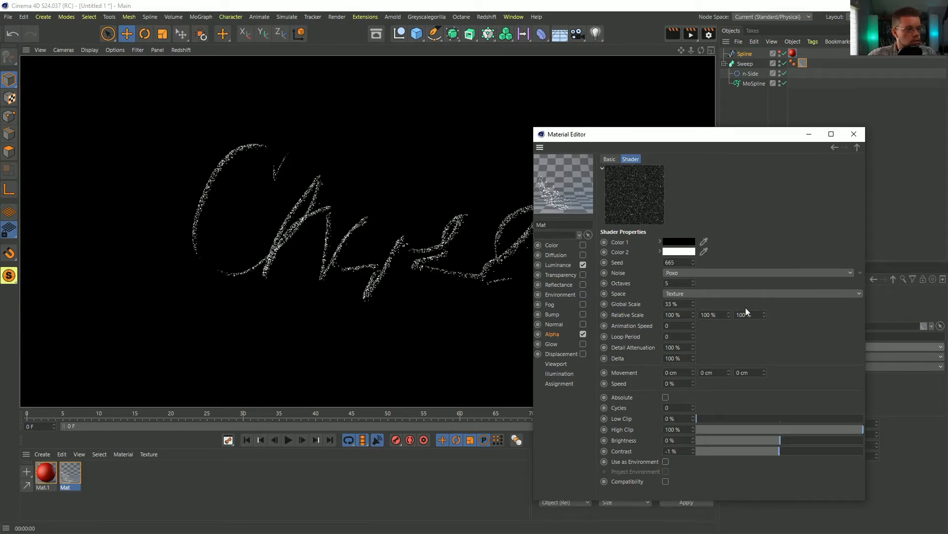
# Step: Set the Poxo noise's High Clip to 0 % and its Low Clip to 26 %
pyautogui.moveTo(735, 421); pyautogui.dragTo(695, 431)
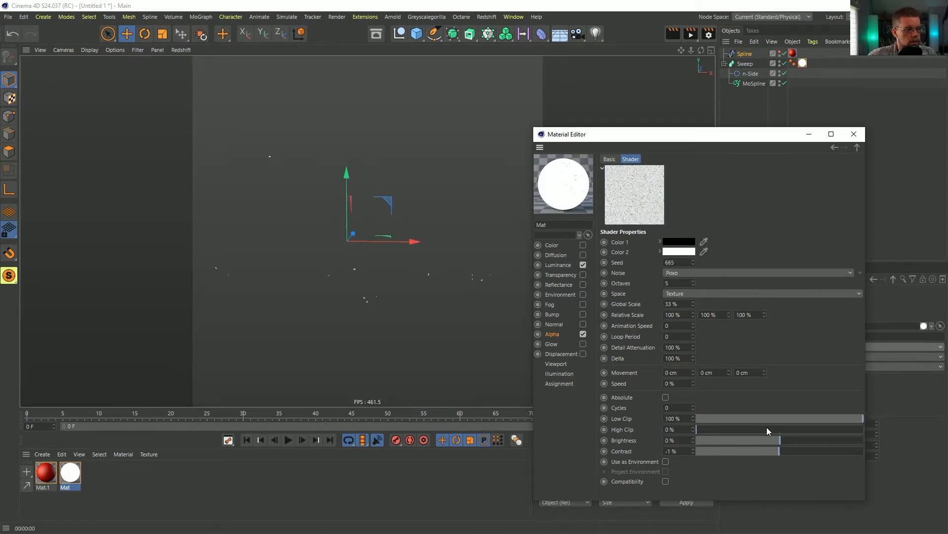
pyautogui.moveTo(790, 420); pyautogui.dragTo(756, 416)
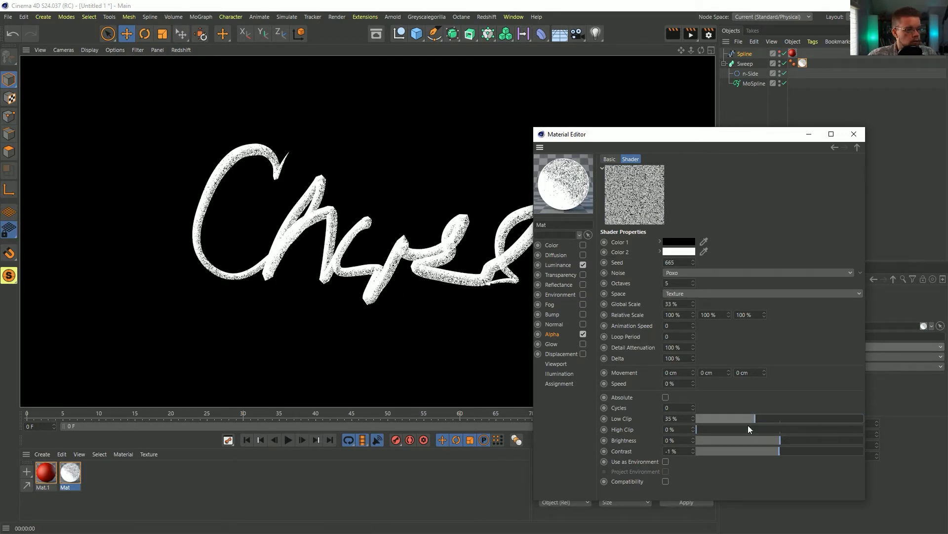
pyautogui.moveTo(748, 420); pyautogui.dragTo(740, 420)
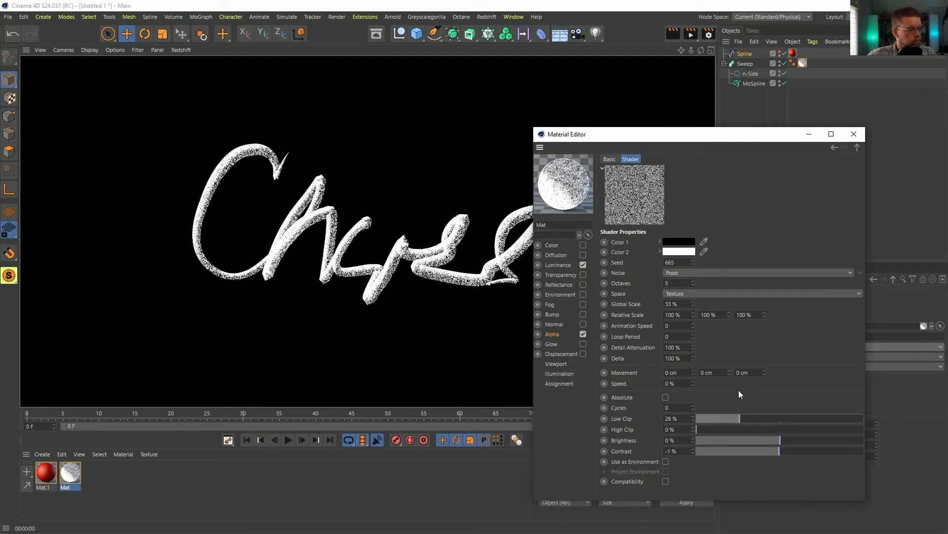
# Step: Set the Poxo noise's second Relative Scale value to 1100 % and return to the start of the animation
pyautogui.click(701, 314)
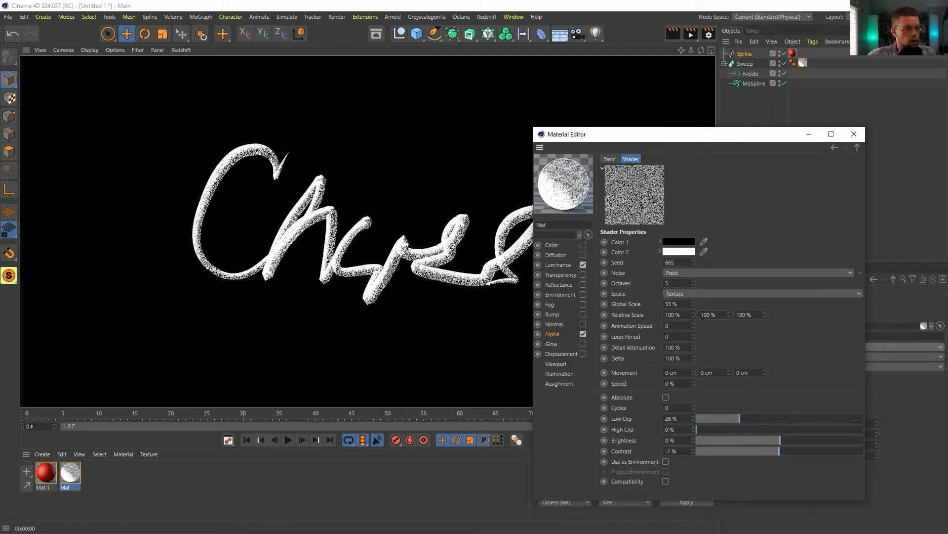
pyautogui.write('1')
pyautogui.press('Return')
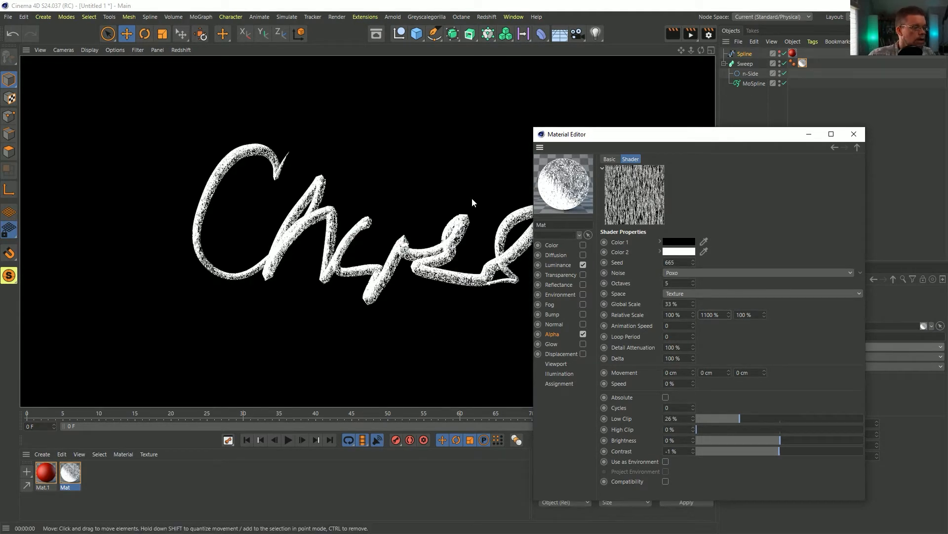
pyautogui.moveTo(649, 130); pyautogui.dragTo(701, 124)
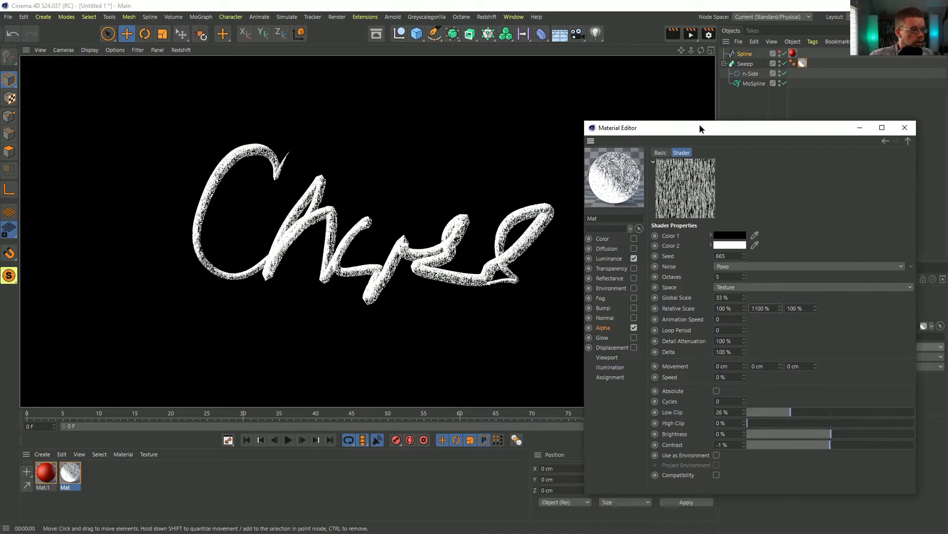
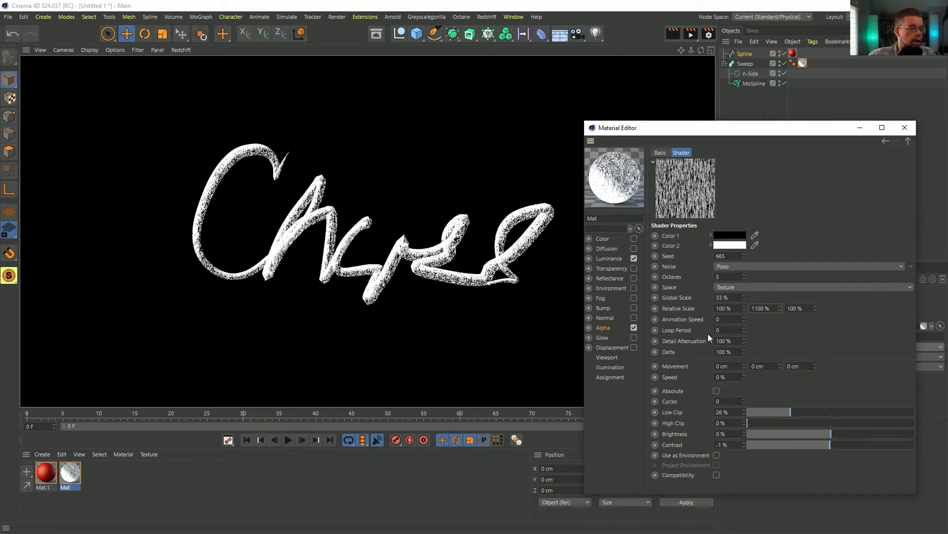
pyautogui.click(249, 439)
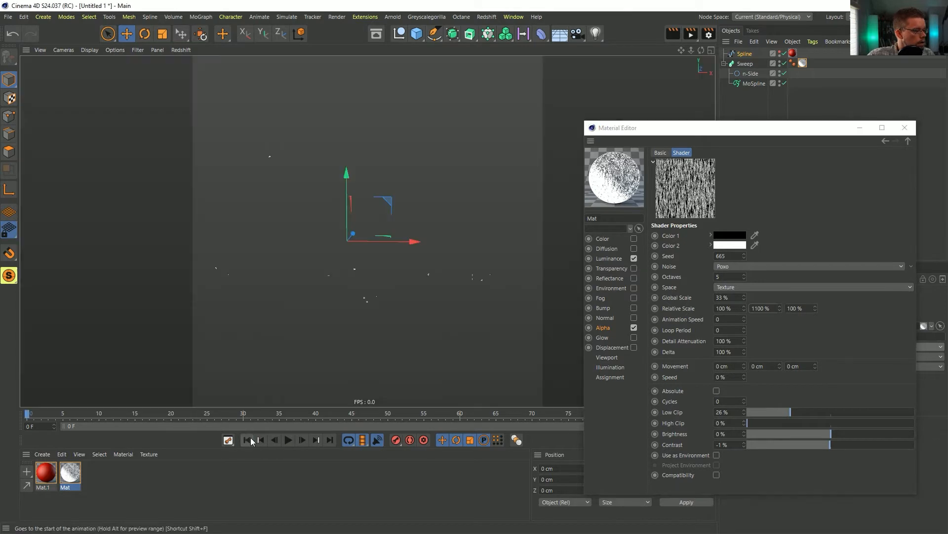
# Step: Play the animation to frame 39, render the view, and add a Gradient shader to the material's alpha layers
pyautogui.click(289, 439)
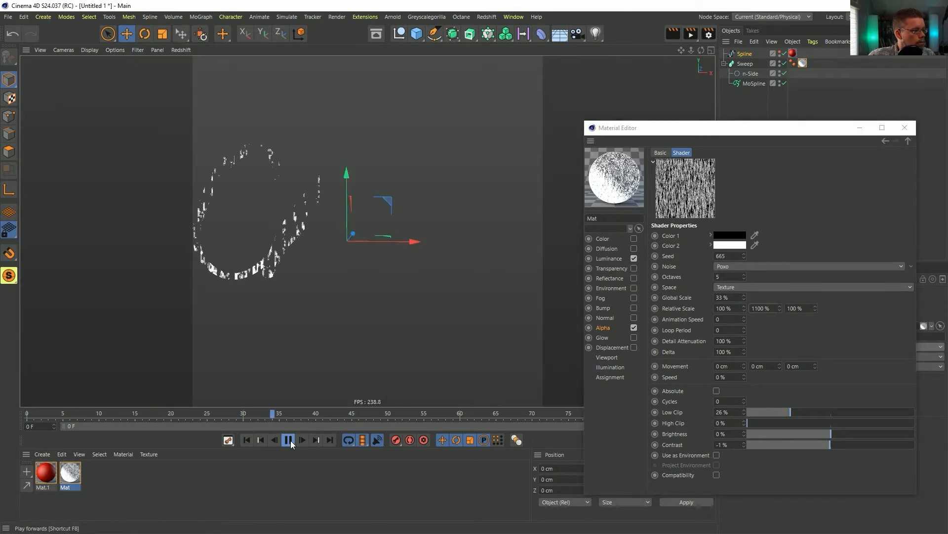
pyautogui.click(289, 440)
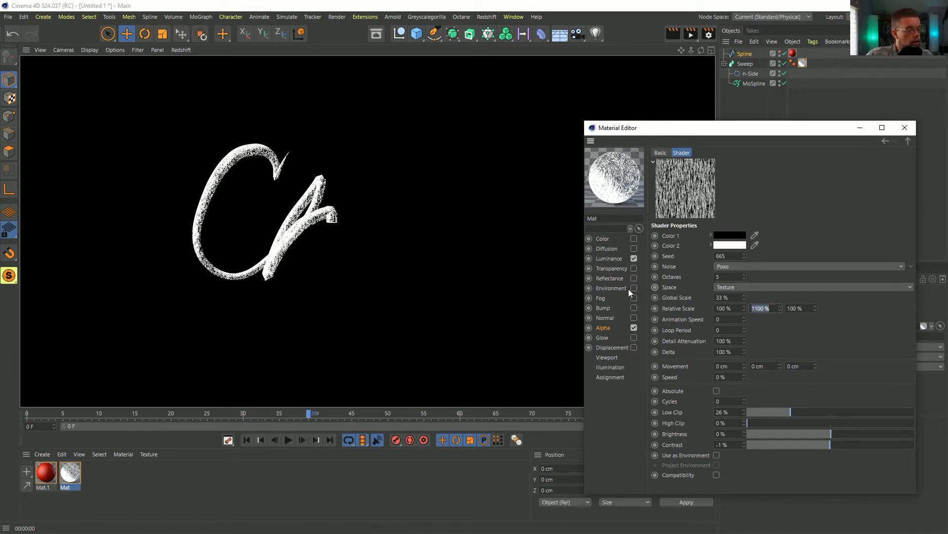
pyautogui.click(615, 328)
pyautogui.click(706, 248)
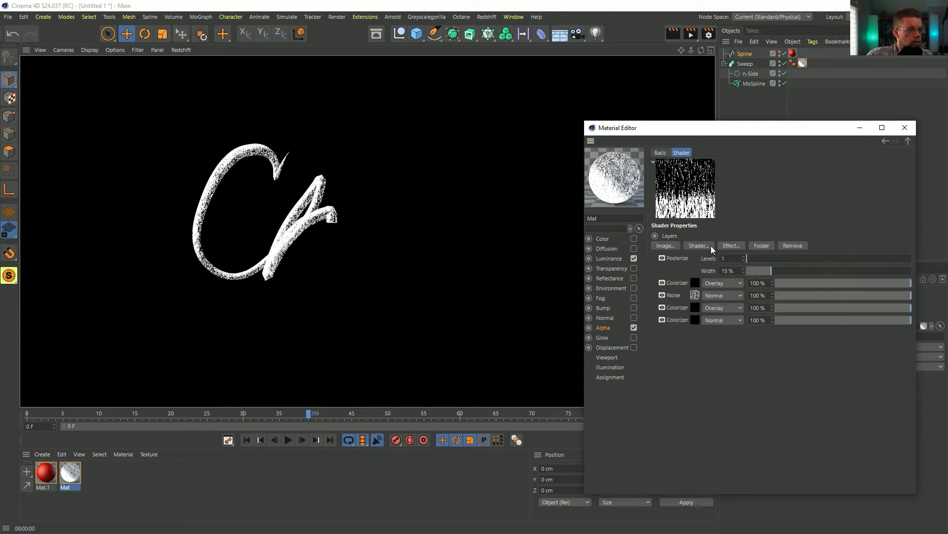
pyautogui.click(696, 245)
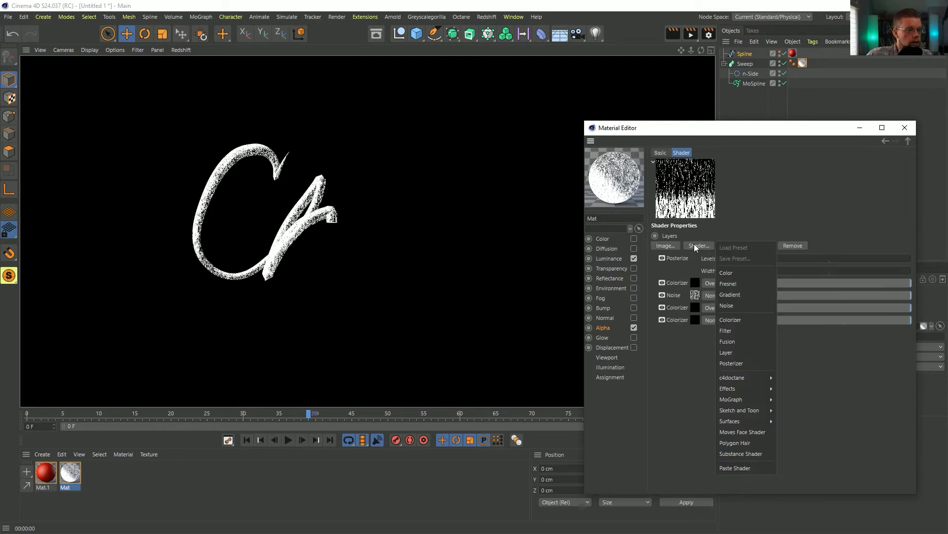
pyautogui.click(744, 294)
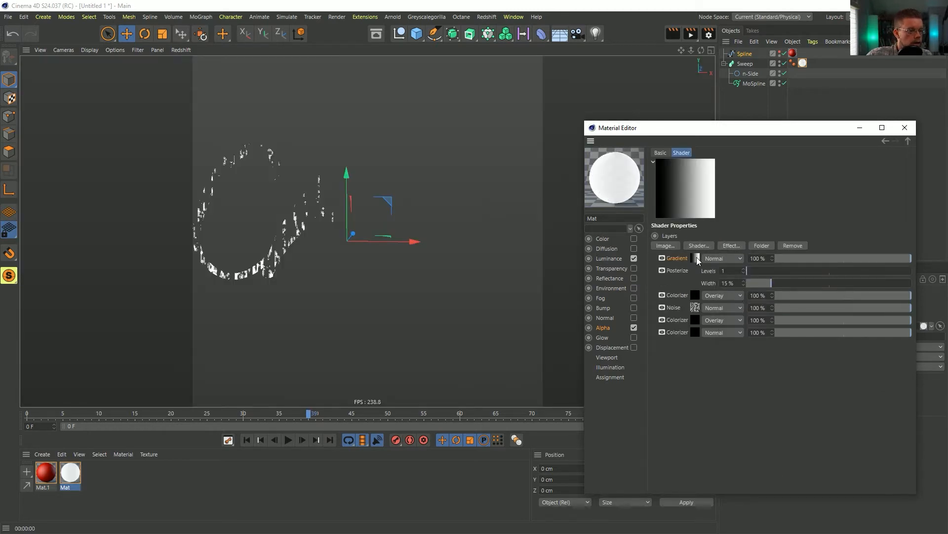
# Step: Set the alpha gradient's Type to 2D - V and render the view, trying and undoing a shift of its black knot
pyautogui.click(697, 260)
pyautogui.click(714, 265)
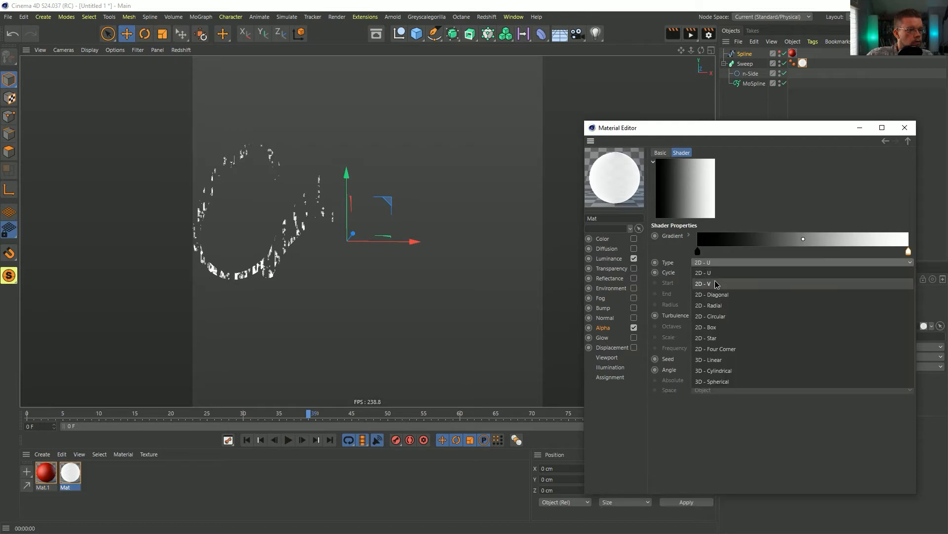
pyautogui.click(717, 283)
pyautogui.hotkey('ctrl', 'r')
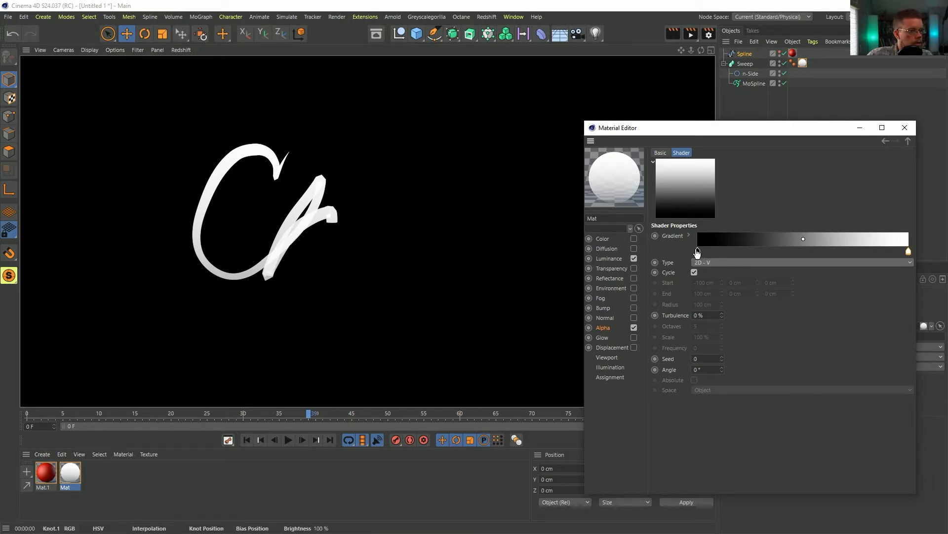
pyautogui.moveTo(697, 254); pyautogui.dragTo(871, 251)
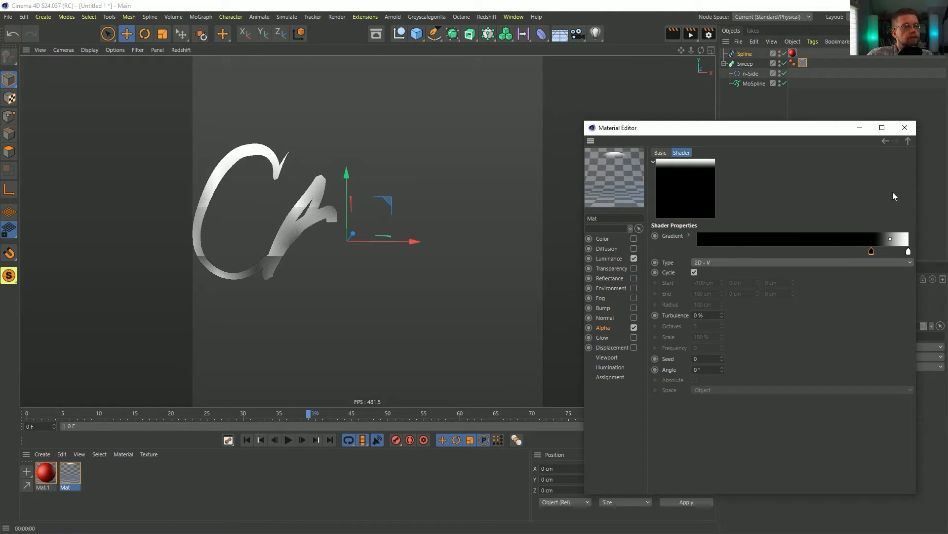
pyautogui.hotkey('ctrl', 'z')
# Step: Set the Sweep material tag's Projection to UVW Mapping and render the view
pyautogui.moveTo(794, 129); pyautogui.dragTo(528, 147)
pyautogui.click(802, 64)
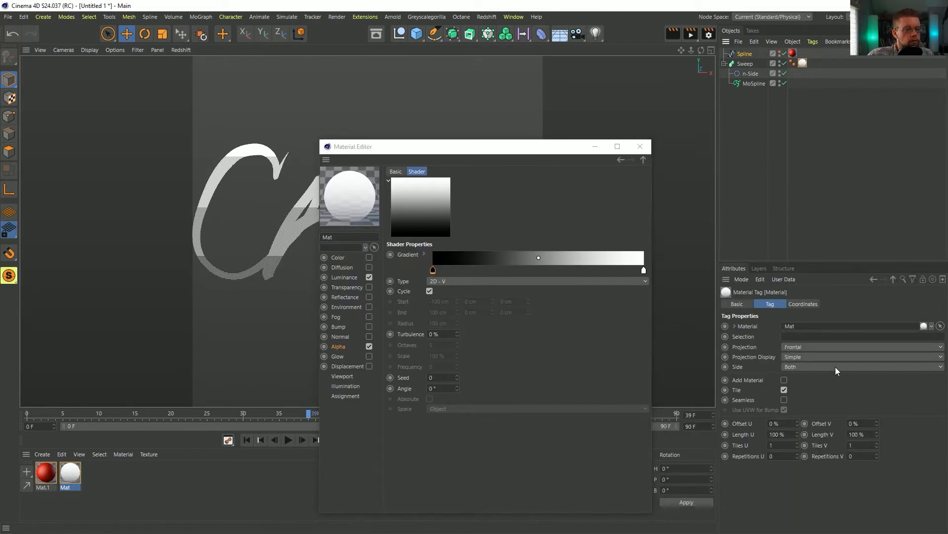
pyautogui.click(797, 346)
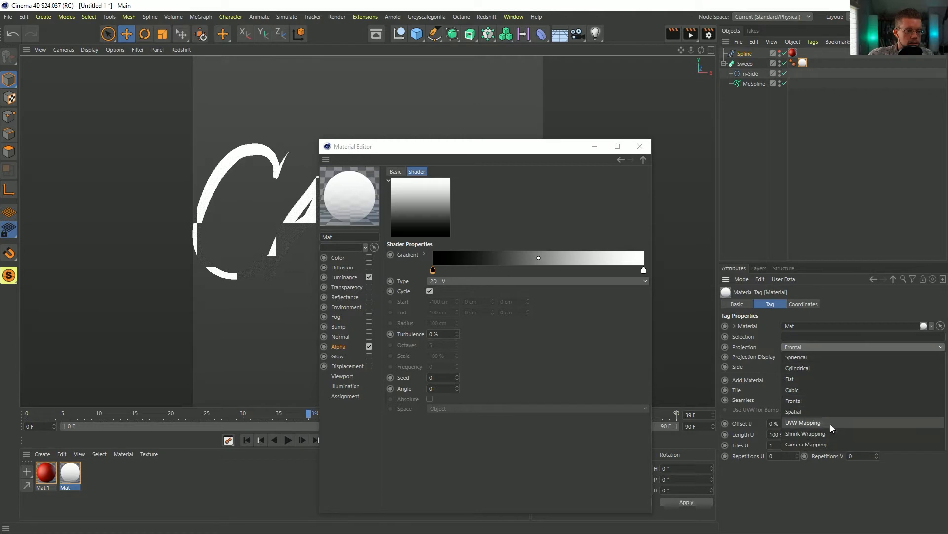
pyautogui.click(811, 422)
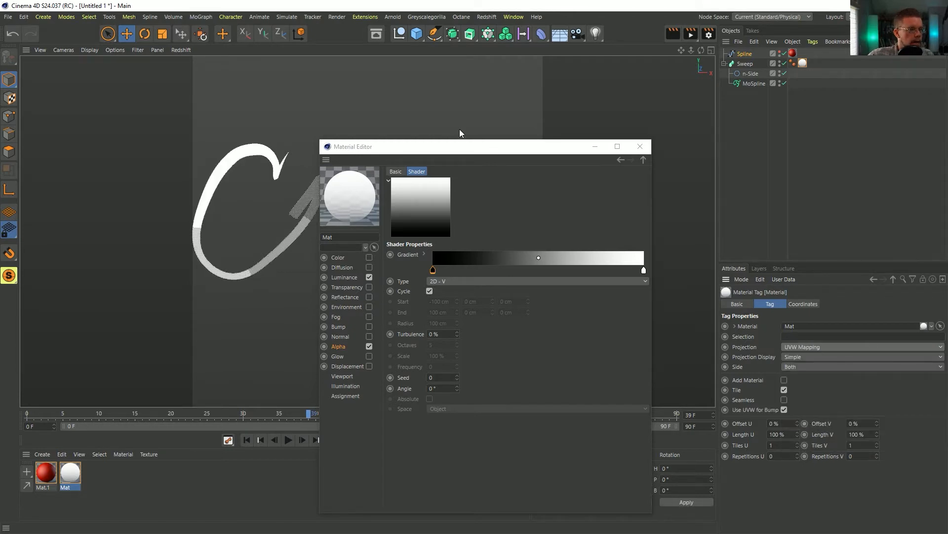
pyautogui.moveTo(475, 148); pyautogui.dragTo(683, 138)
pyautogui.hotkey('ctrl', 'r')
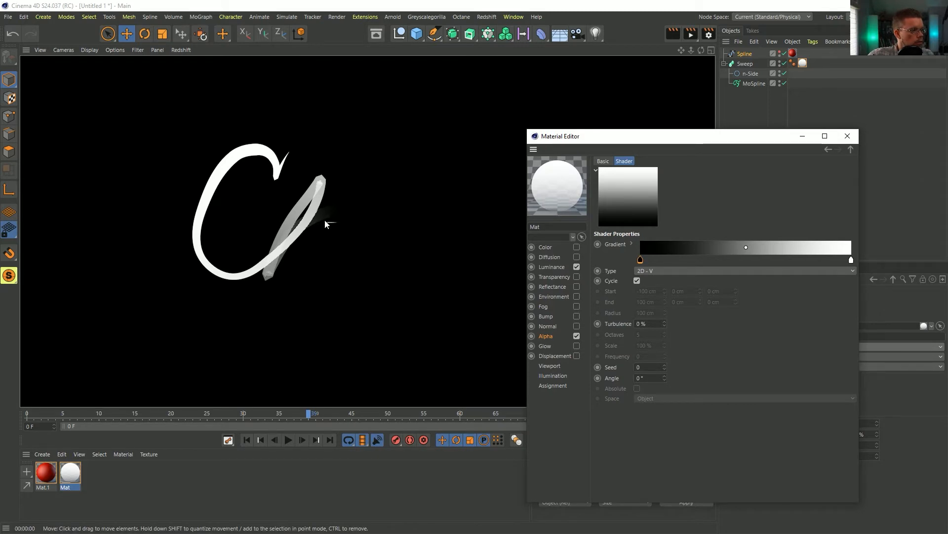
# Step: Move the gradient's white knot close to the black knot, and render the view with the Gradient layer shown and hidden
pyautogui.moveTo(854, 266); pyautogui.dragTo(678, 262)
pyautogui.hotkey('ctrl', 'r')
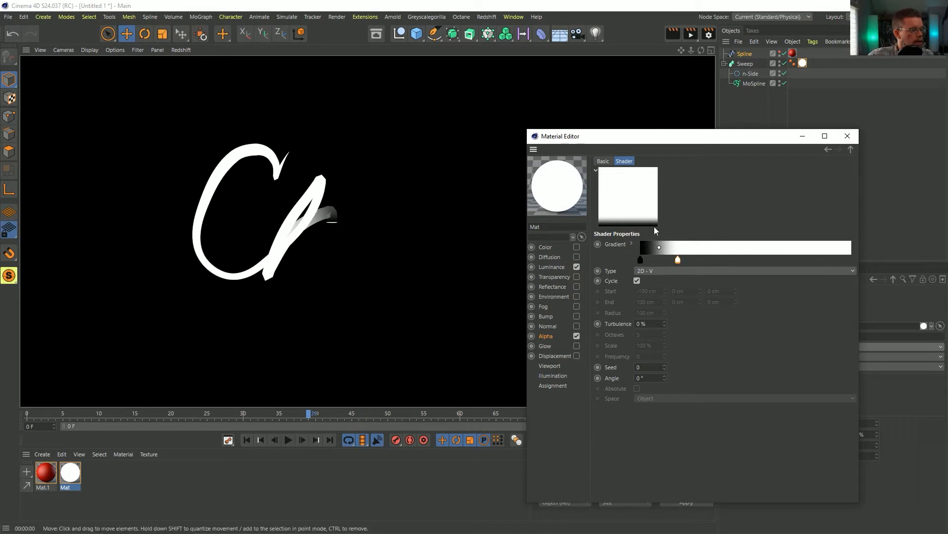
pyautogui.click(850, 151)
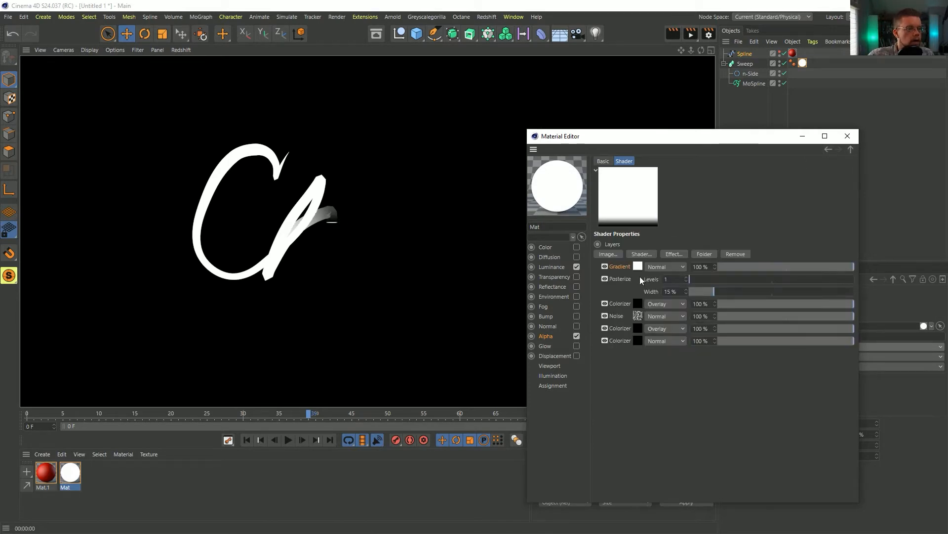
pyautogui.hotkey('ctrl', 'r')
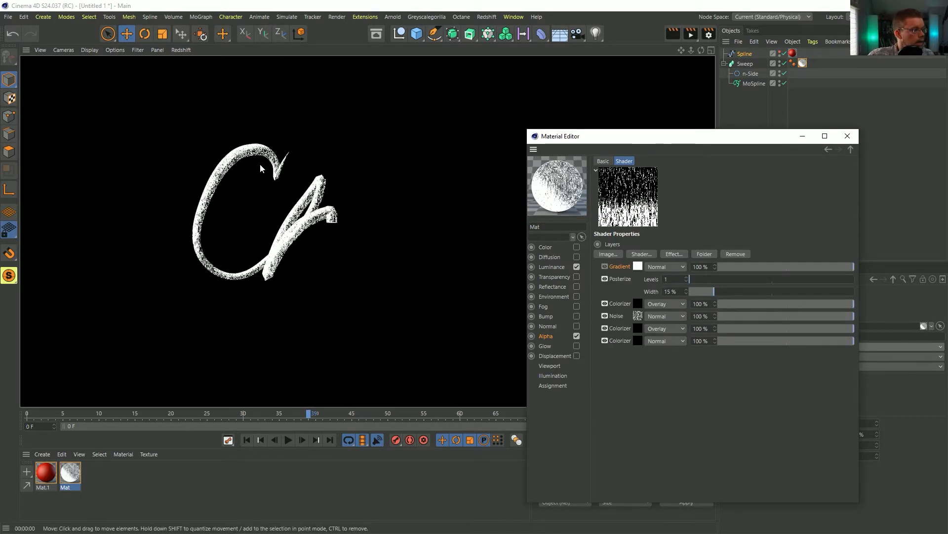
# Step: Set the Poxo noise's Space to World
pyautogui.click(640, 315)
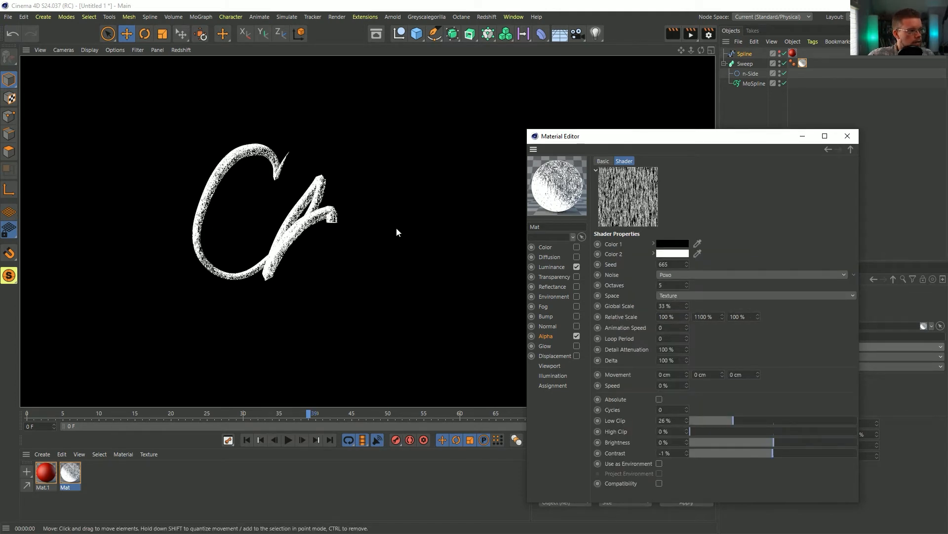
pyautogui.click(702, 295)
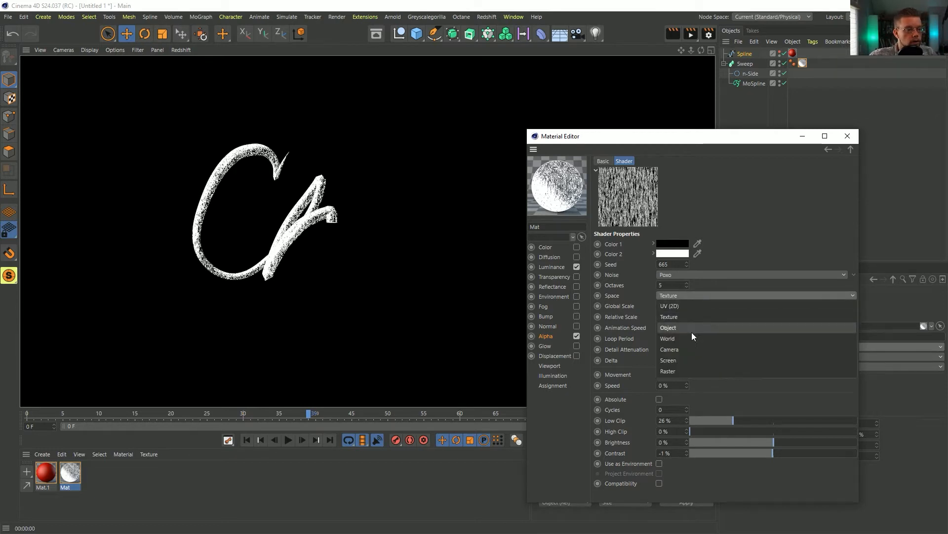
pyautogui.click(688, 344)
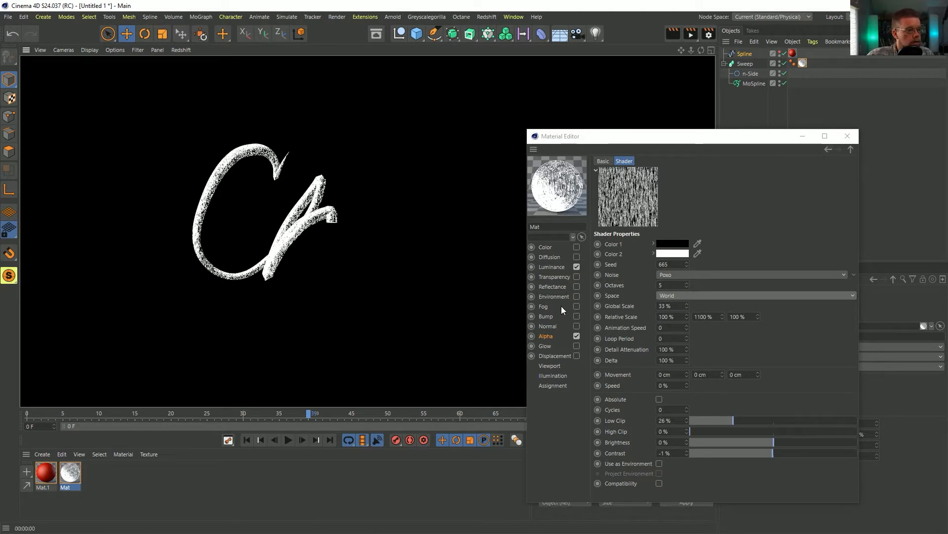
# Step: Show the Gradient layer with its blend mode set to Multiply, and move it below the Posterize layer, rendering the view
pyautogui.click(559, 334)
pyautogui.click(653, 263)
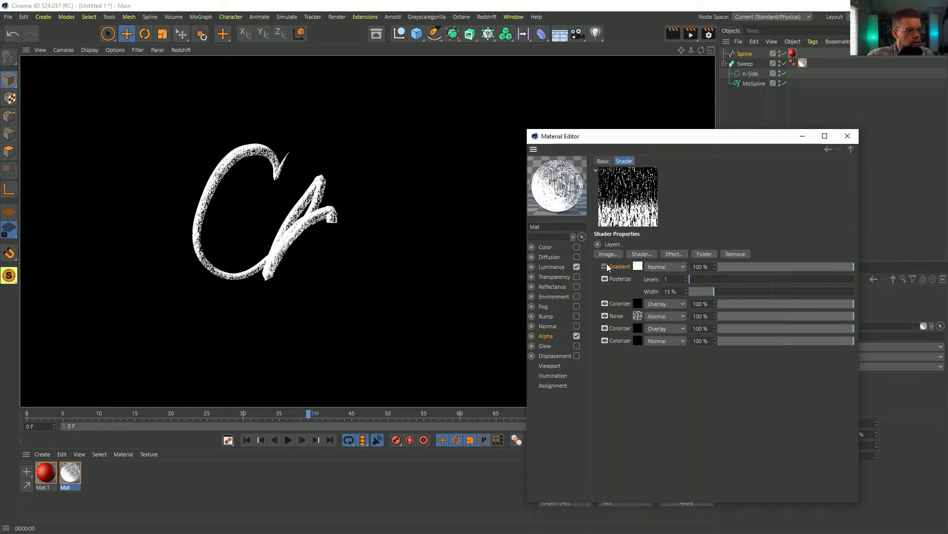
pyautogui.click(605, 267)
pyautogui.click(662, 267)
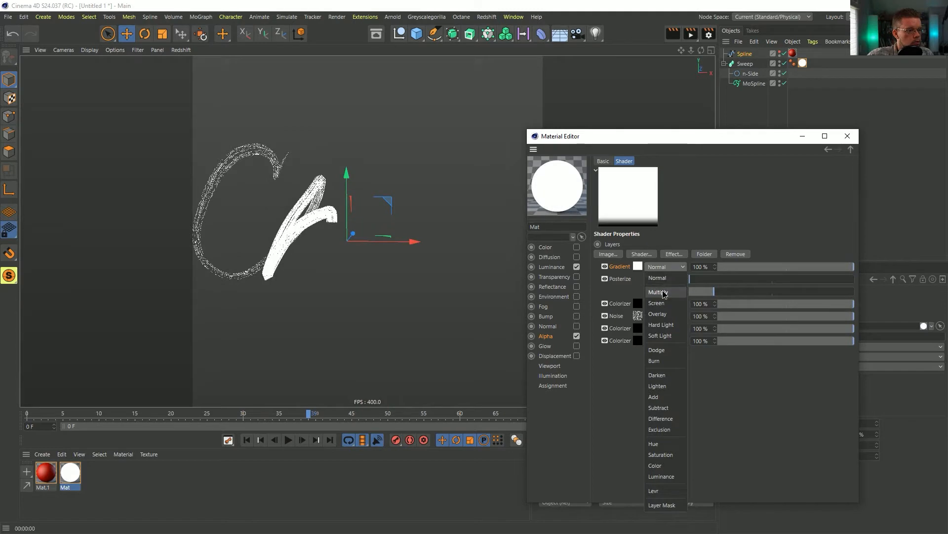
pyautogui.click(662, 292)
pyautogui.hotkey('ctrl', 'r')
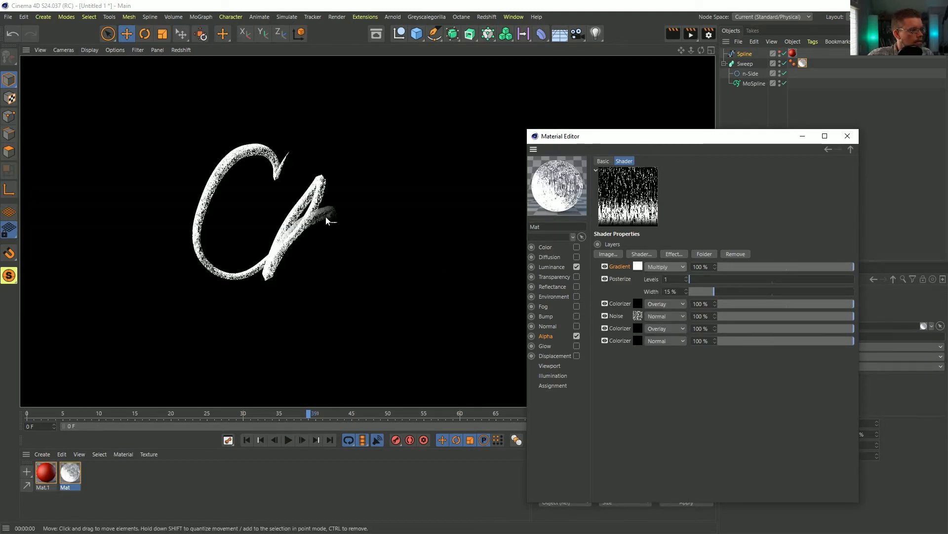
pyautogui.moveTo(624, 266)
pyautogui.mouseDown()
pyautogui.moveTo(627, 303)
pyautogui.moveTo(664, 294)
pyautogui.mouseUp()
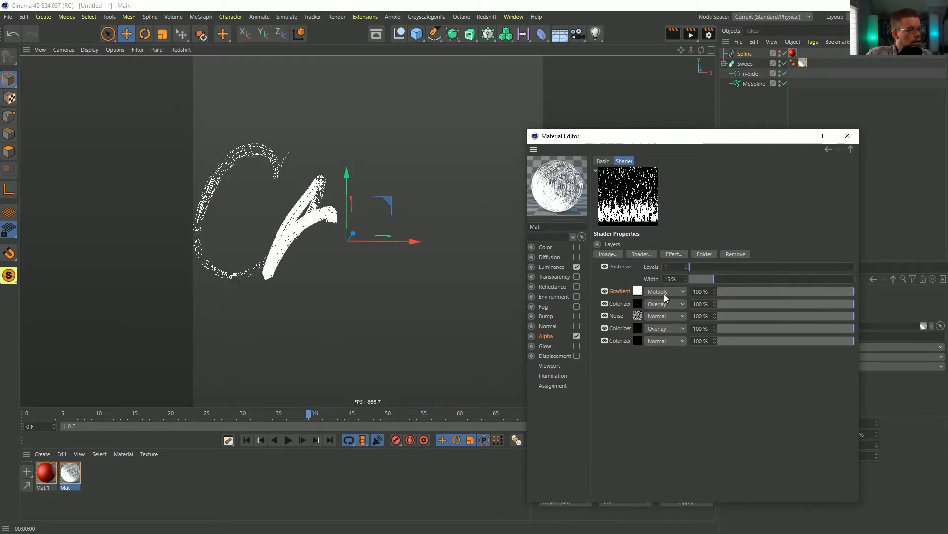
pyautogui.hotkey('ctrl', 'r')
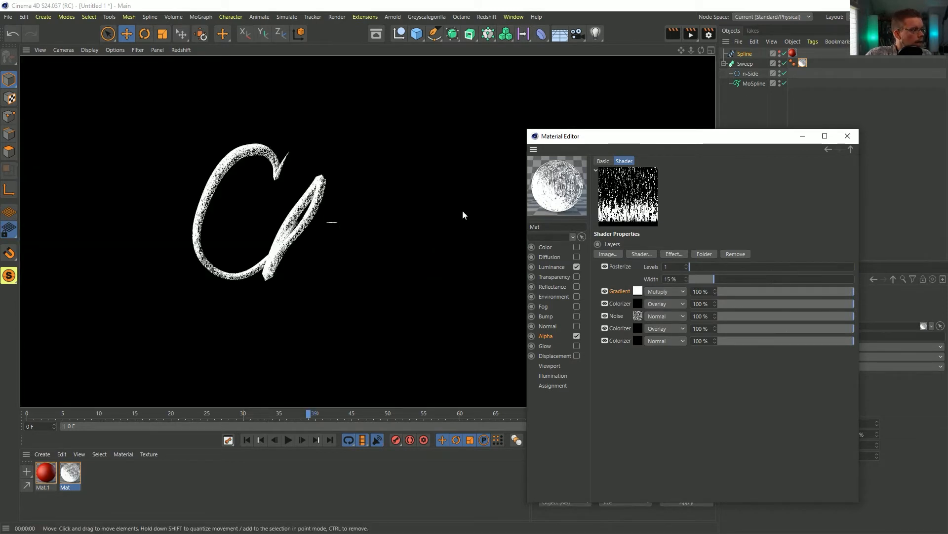
# Step: Turn off the Sweep's Start Cap and End Cap and render the view
pyautogui.click(745, 64)
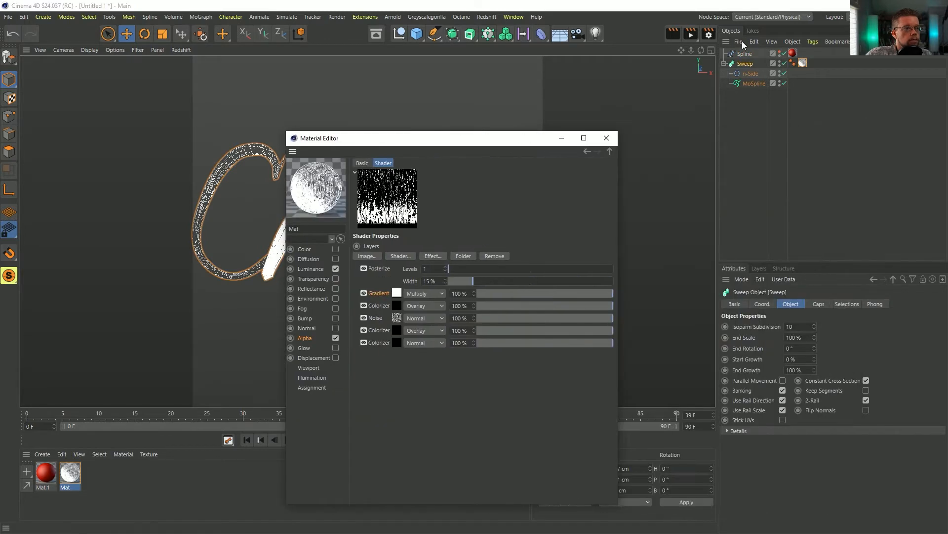
pyautogui.click(820, 305)
pyautogui.click(795, 326)
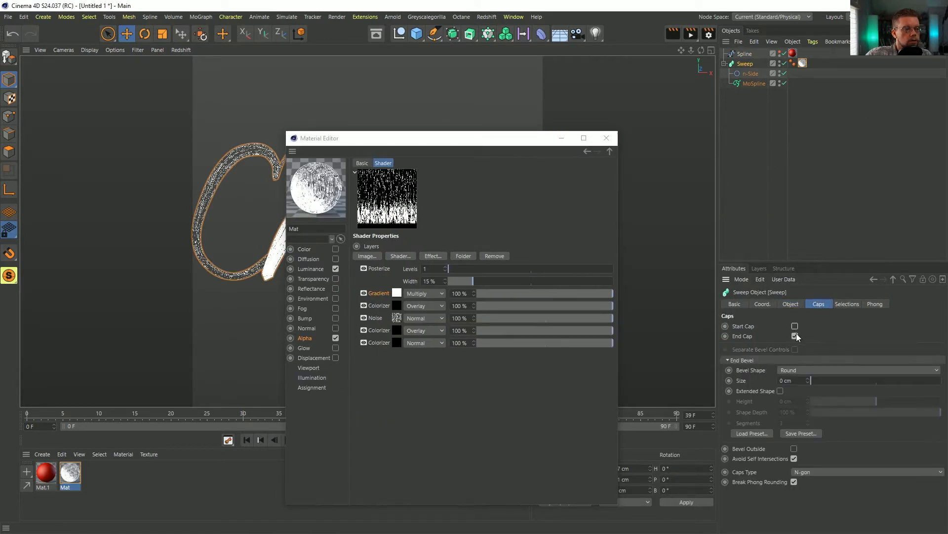
pyautogui.click(795, 336)
pyautogui.moveTo(455, 145); pyautogui.dragTo(778, 200)
pyautogui.hotkey('ctrl', 'r')
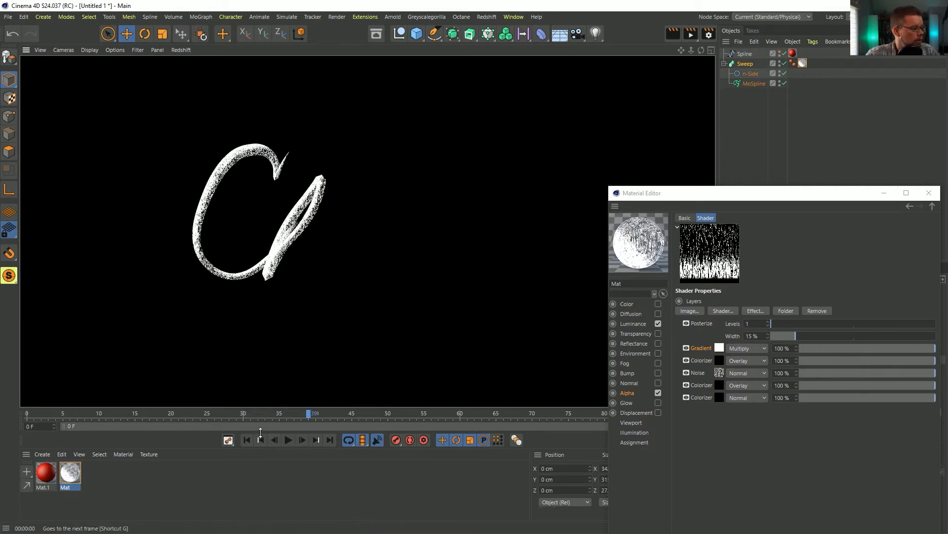
# Step: Render the view at frame 42 and set the Posterize layer's Width to 11 %
pyautogui.click(330, 414)
pyautogui.hotkey('ctrl', 'r')
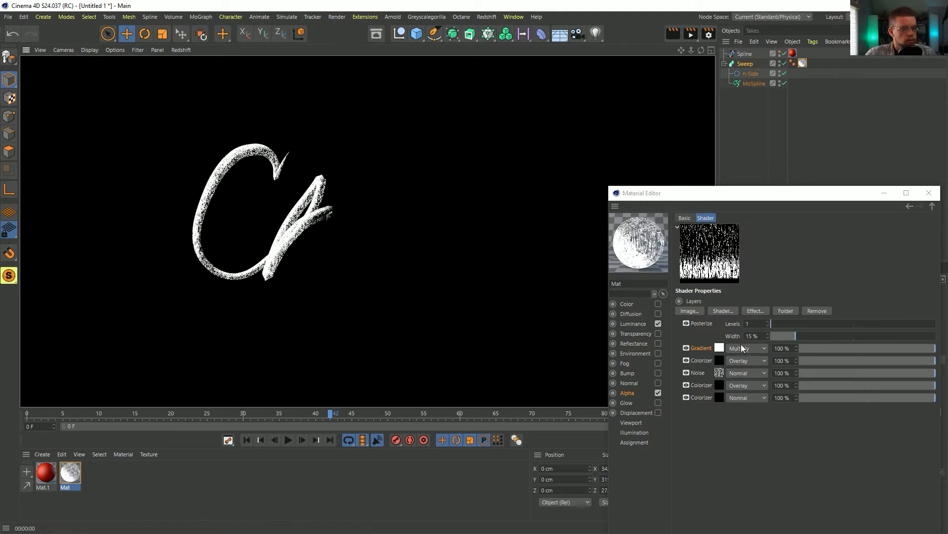
pyautogui.moveTo(791, 334); pyautogui.dragTo(783, 340)
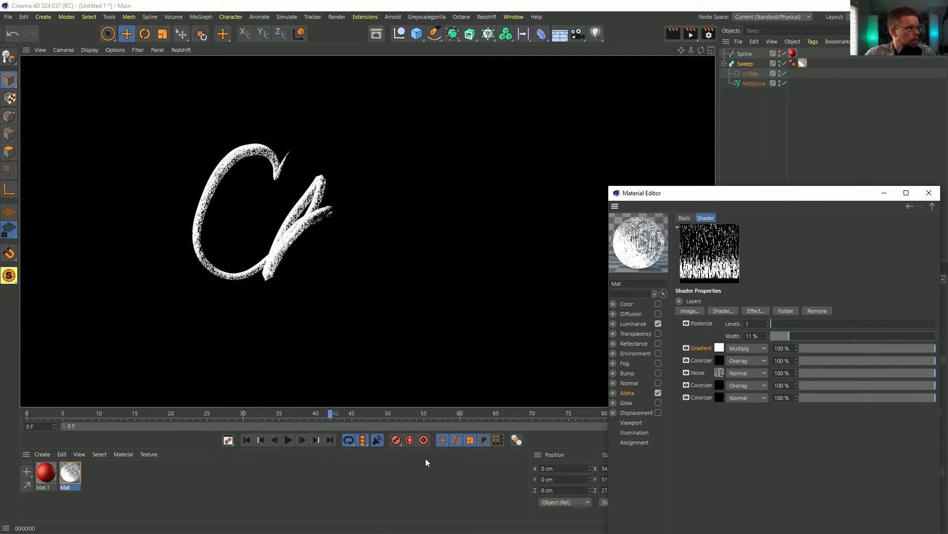
# Step: Play the animation, render the view at frames 57 and 74, and close the Material Editor
pyautogui.click(288, 440)
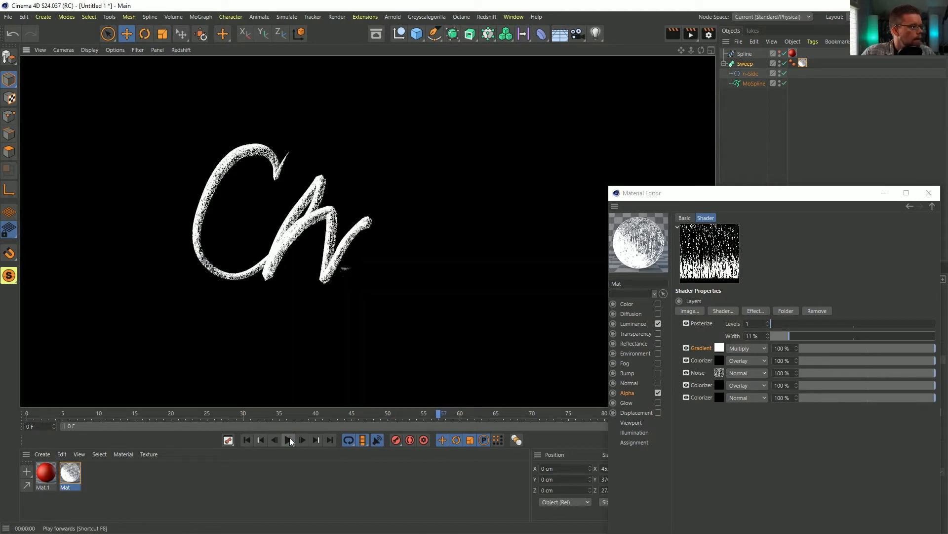
pyautogui.press('F8')
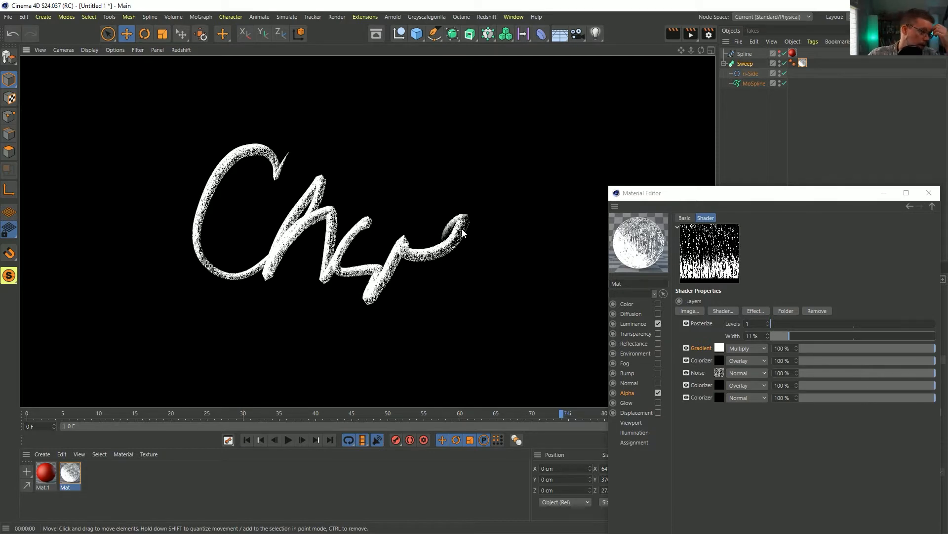
pyautogui.moveTo(756, 194); pyautogui.dragTo(695, 210)
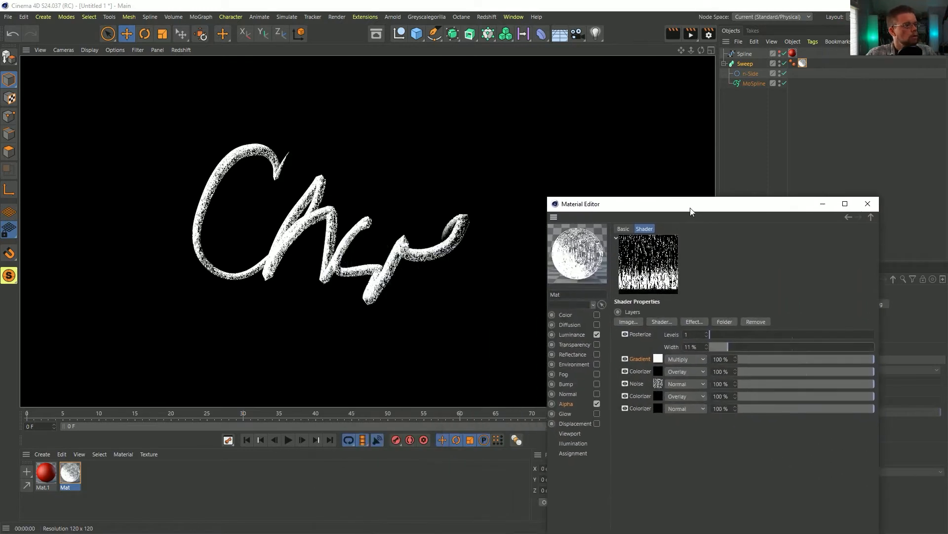
pyautogui.click(872, 209)
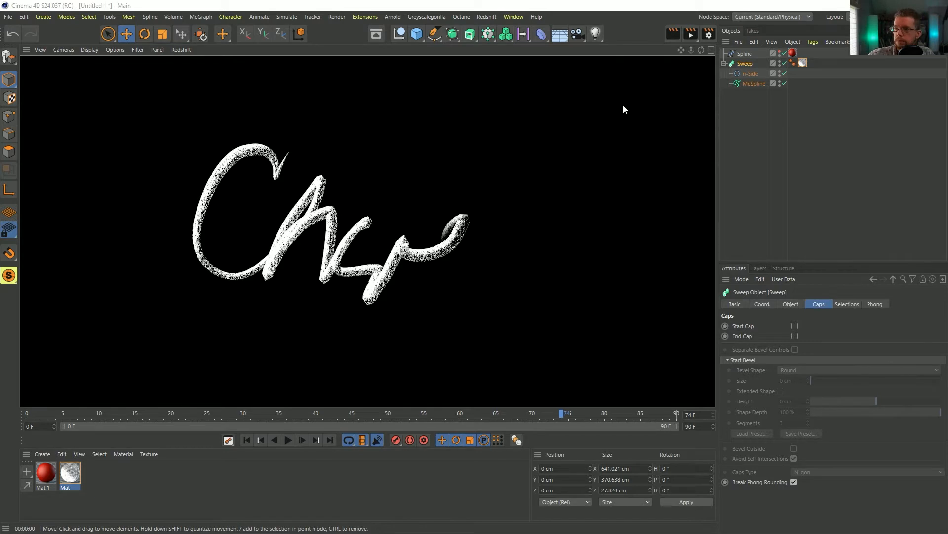
# Step: Switch to the browser, replay the Digital Artist Showreel's logo intro for comparison, and return to Cinema 4D
pyautogui.hotkey('alt', 'Tab')
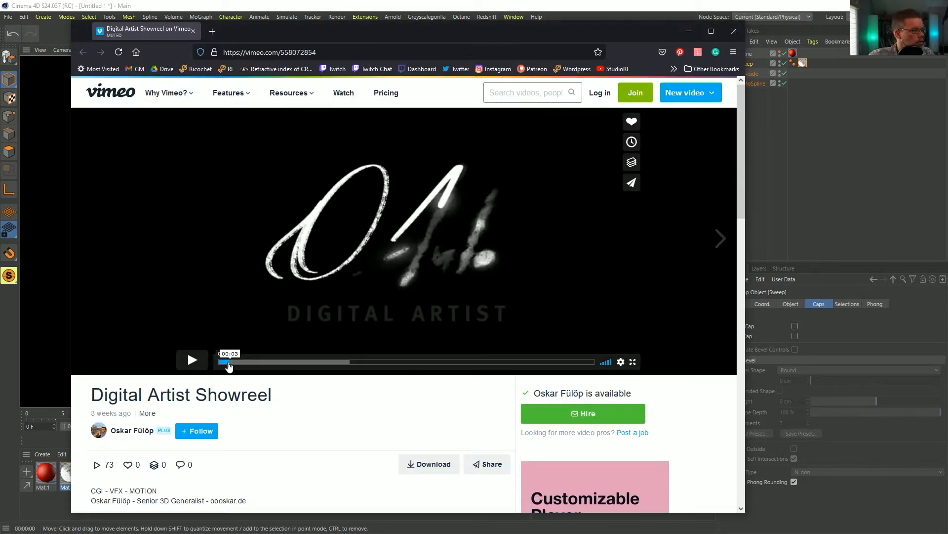
pyautogui.click(220, 361)
pyautogui.click(199, 365)
pyautogui.click(286, 266)
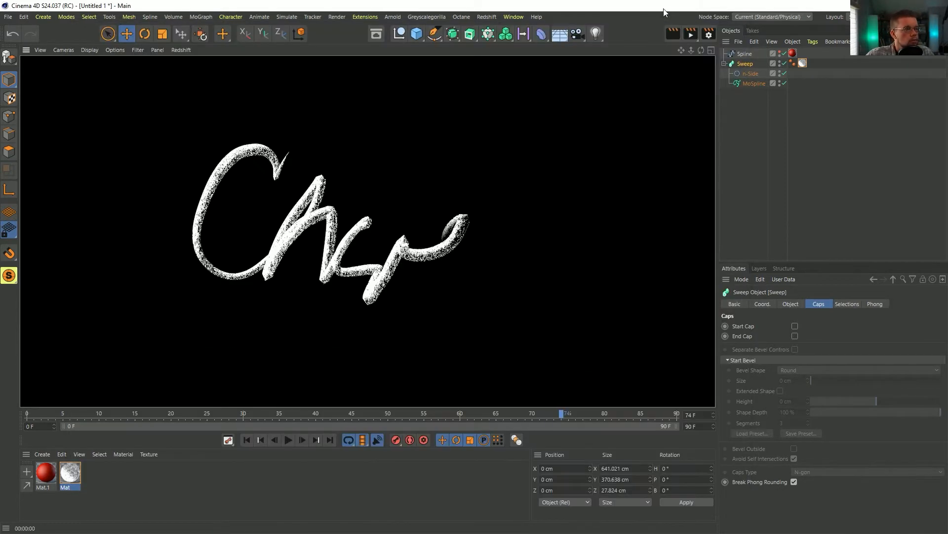
pyautogui.click(664, 12)
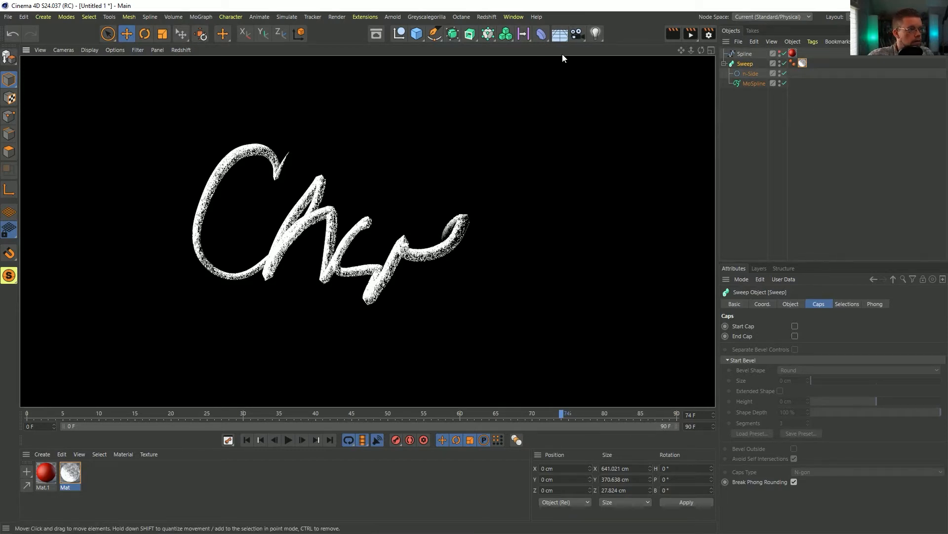
# Step: Add an omni light with Visible Light set to Visible and No Illumination on, shrink its Outer Distance to 66.763 cm, and render the view
pyautogui.click(595, 34)
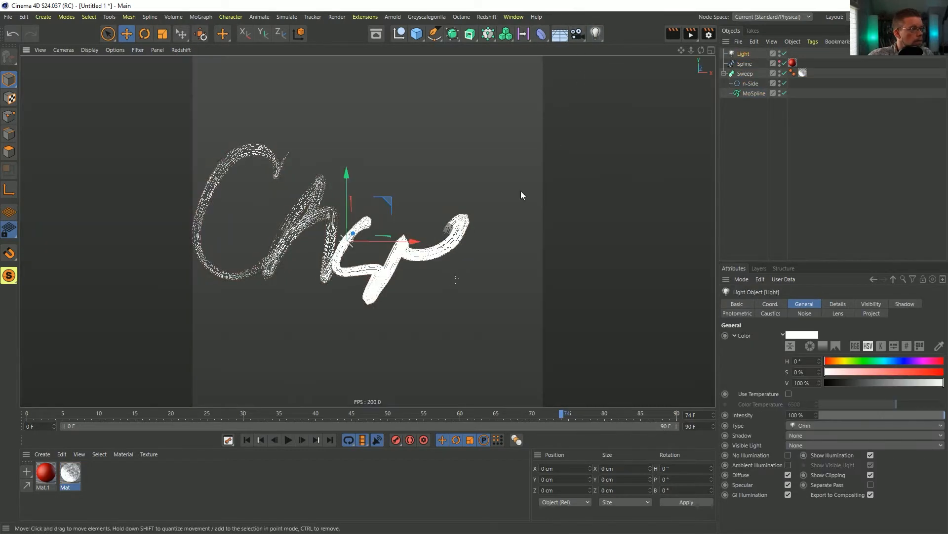
pyautogui.click(798, 445)
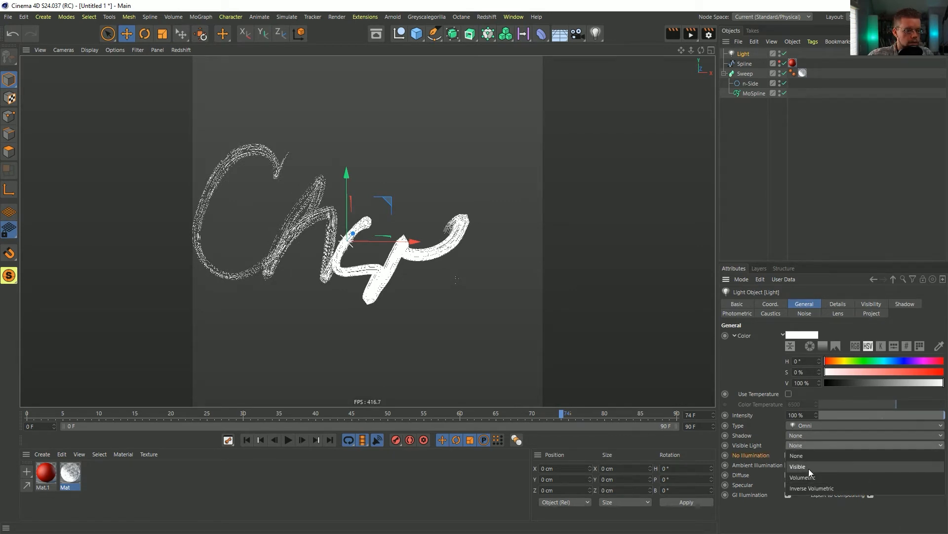
pyautogui.click(808, 467)
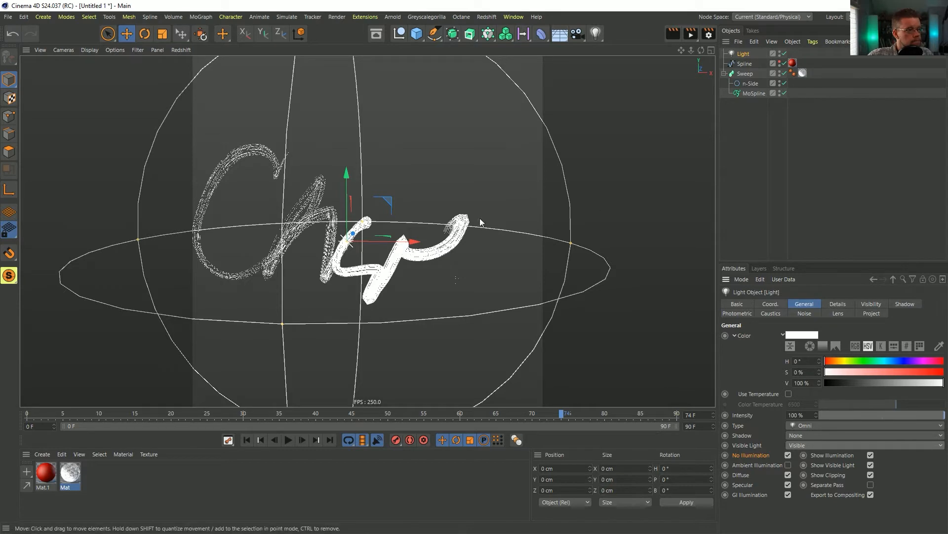
pyautogui.moveTo(360, 222); pyautogui.dragTo(354, 240)
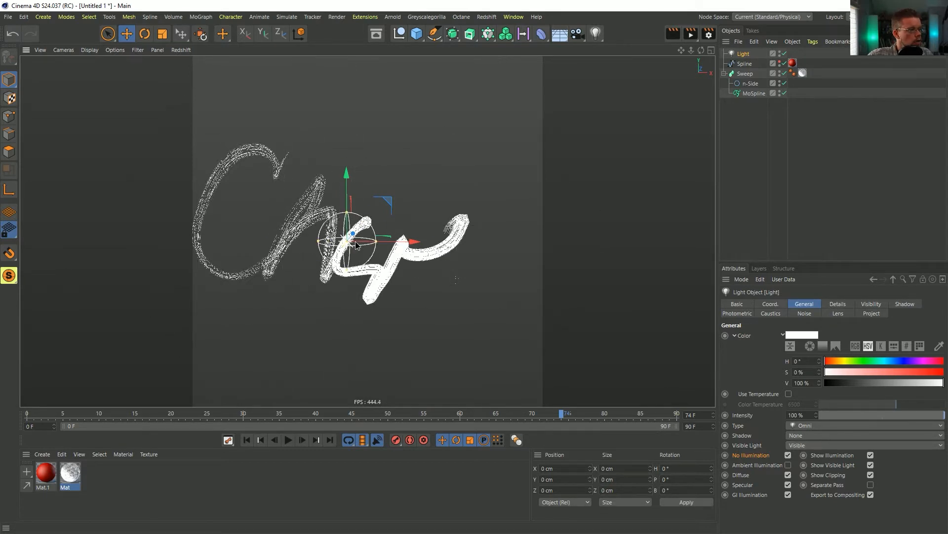
pyautogui.hotkey('ctrl', 'r')
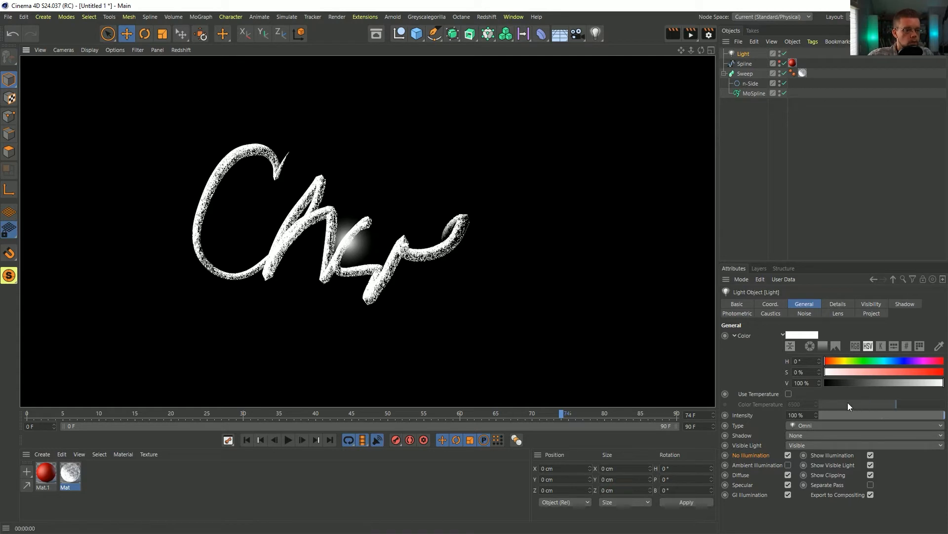
# Step: Turn on Use Gradient in the light's visibility settings, set the gradient's first knot to black, and render the view
pyautogui.click(838, 305)
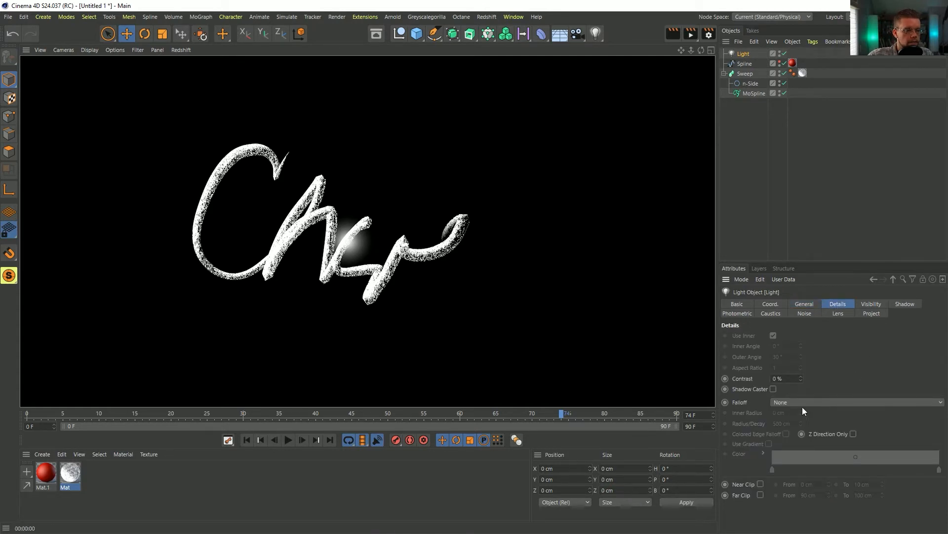
pyautogui.click(871, 304)
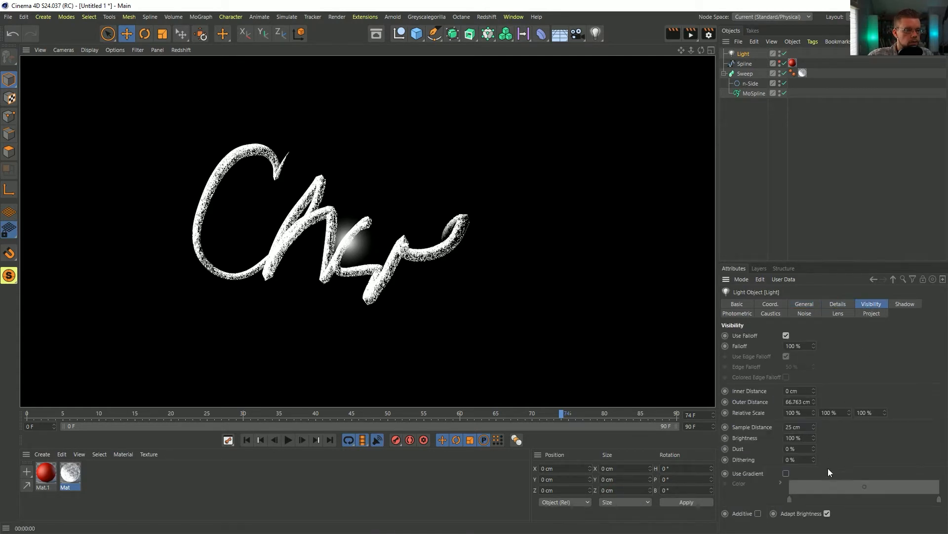
pyautogui.click(786, 473)
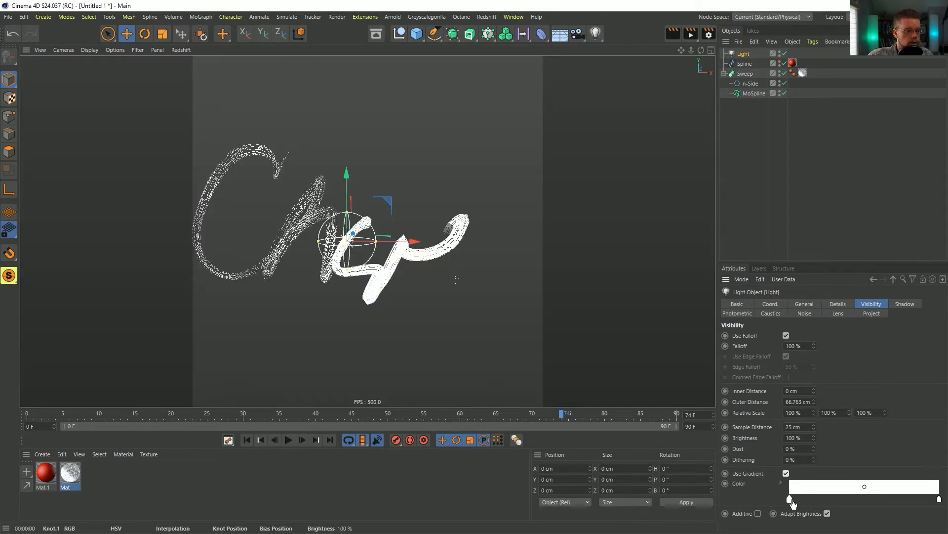
pyautogui.moveTo(790, 505); pyautogui.dragTo(700, 514)
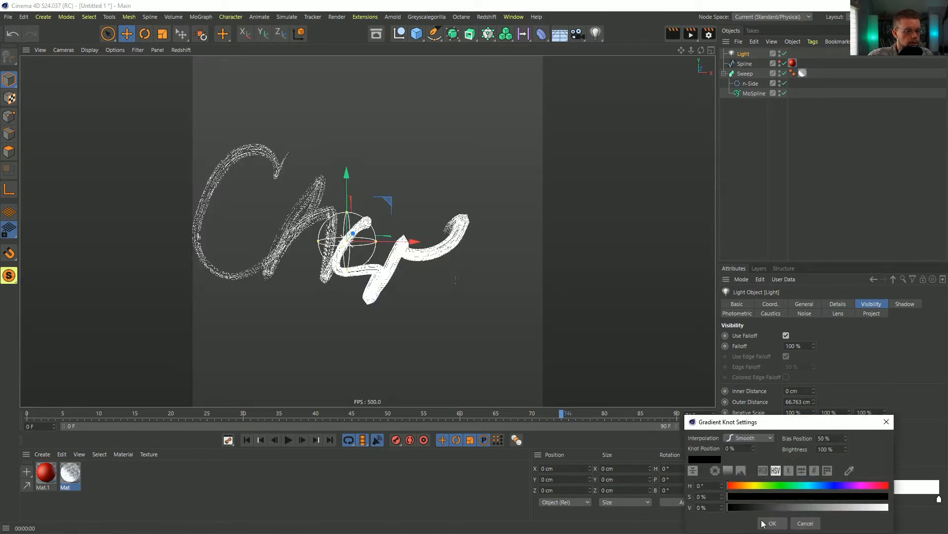
pyautogui.click(772, 522)
pyautogui.hotkey('ctrl', 'r')
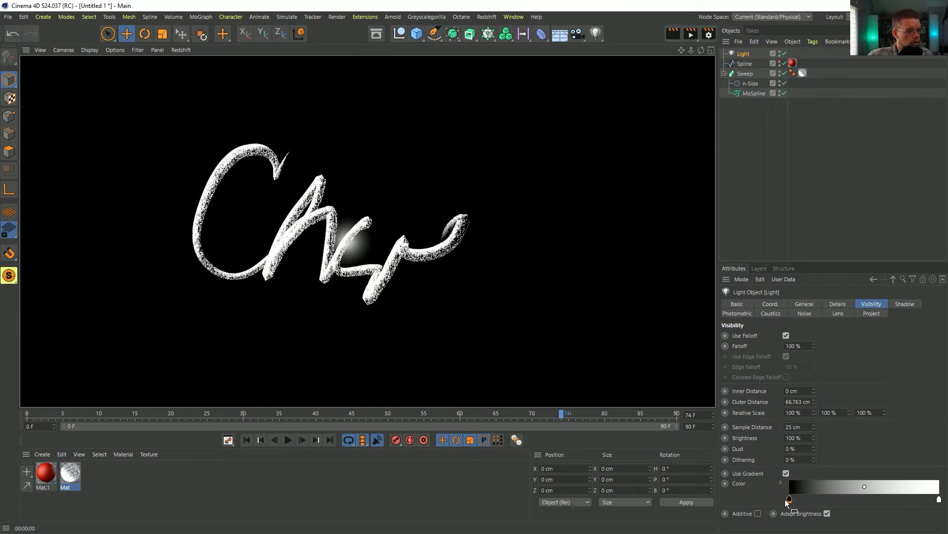
# Step: Invert the light's visibility gradient to run from white to black and render the view
pyautogui.moveTo(789, 500); pyautogui.dragTo(912, 500)
pyautogui.hotkey('ctrl', 'r')
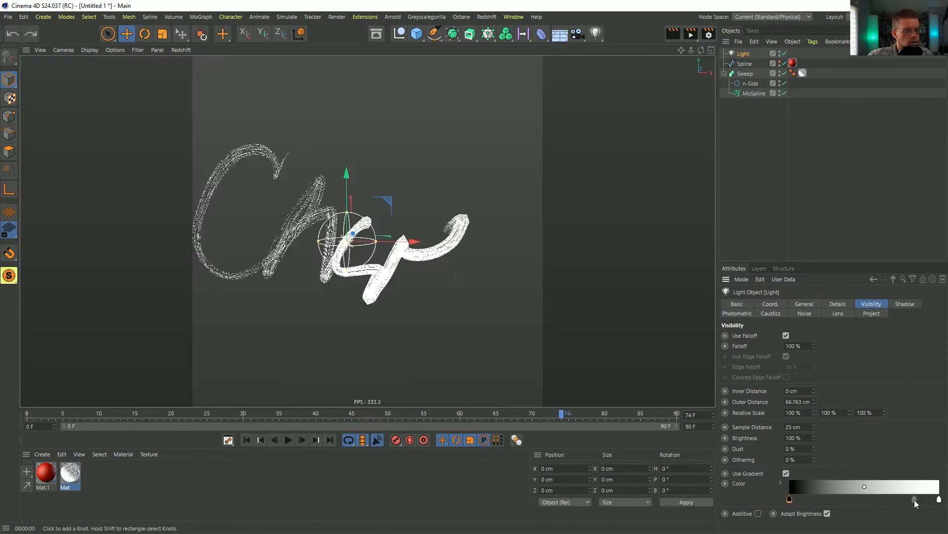
pyautogui.rightClick(885, 497)
pyautogui.click(852, 476)
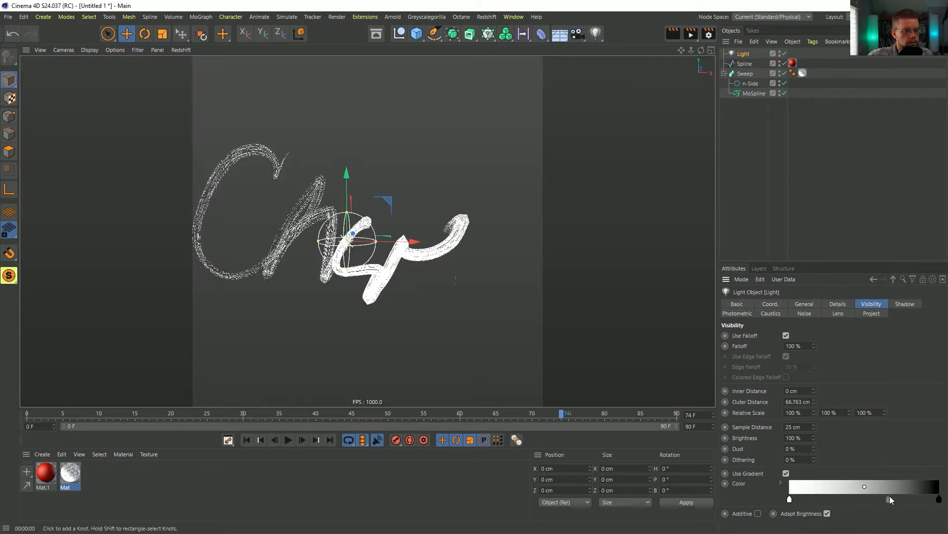
pyautogui.hotkey('ctrl', 'r')
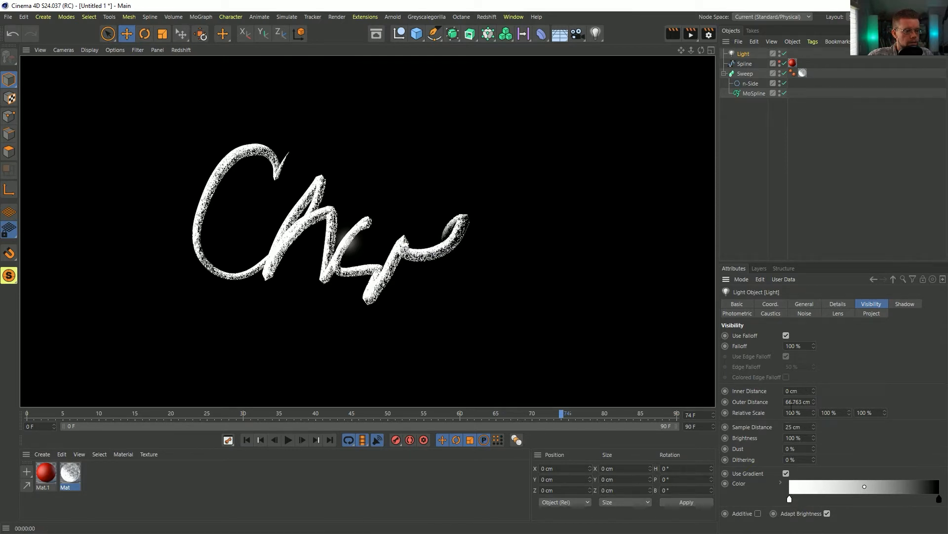
# Step: Try the light without Use Falloff, then with the gradient's black knot moved inward, rendering and undoing each change
pyautogui.click(786, 335)
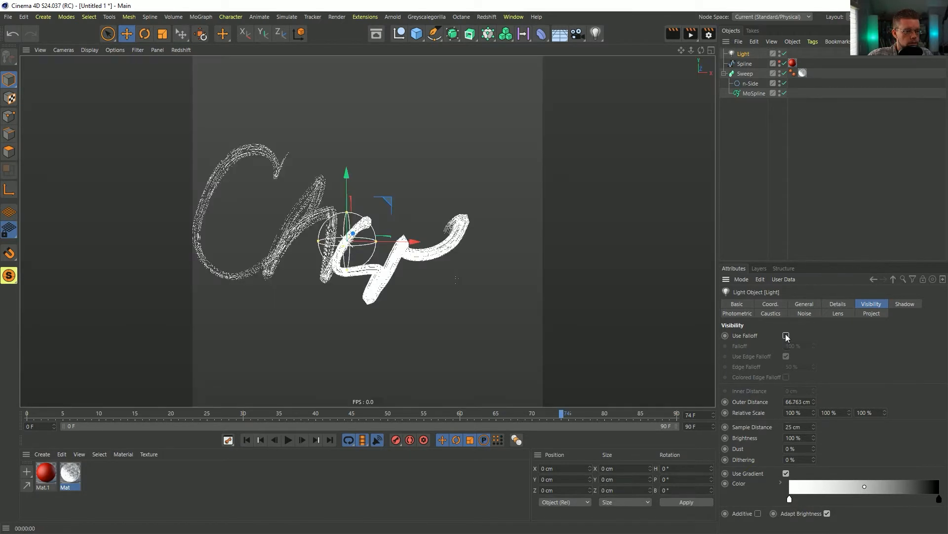
pyautogui.hotkey('ctrl', 'r')
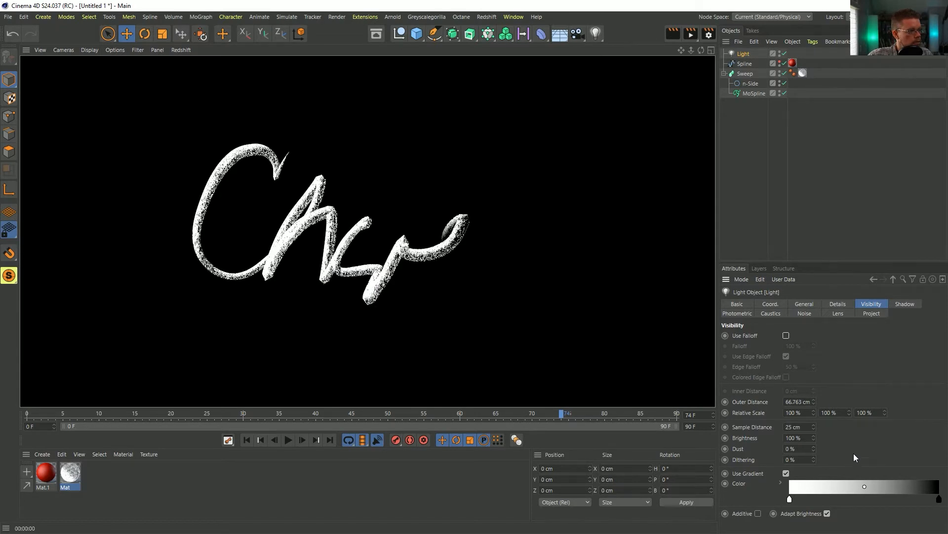
pyautogui.hotkey('ctrl', 'z')
pyautogui.hotkey('ctrl', 'r')
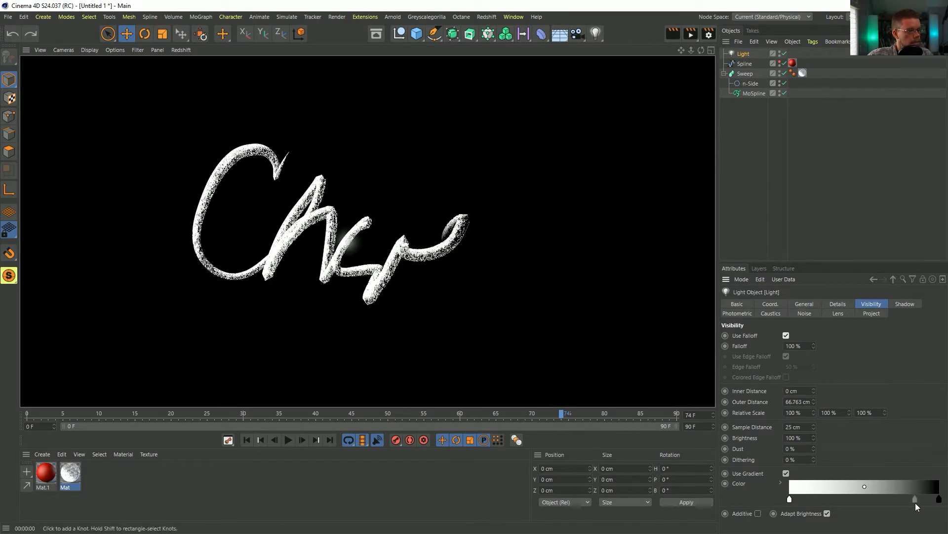
pyautogui.moveTo(939, 500); pyautogui.dragTo(831, 499)
pyautogui.hotkey('ctrl', 'r')
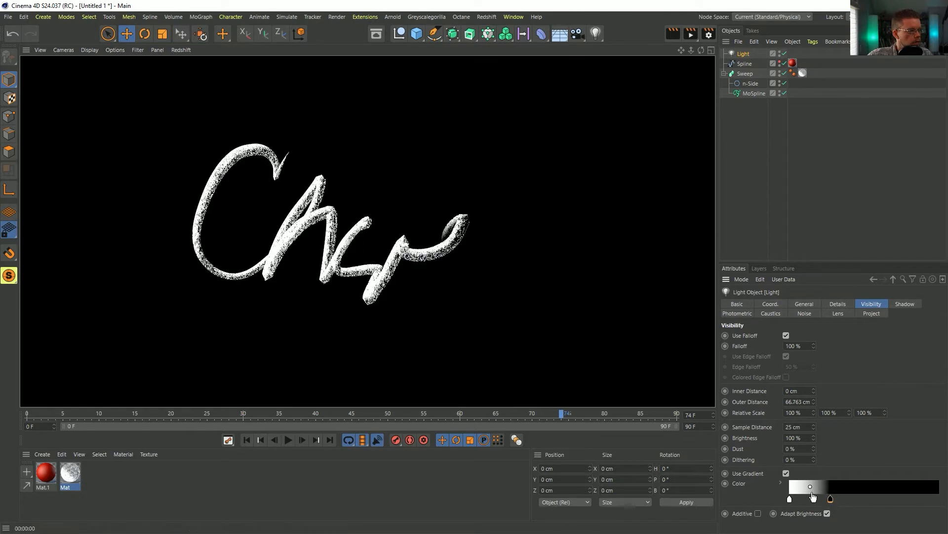
pyautogui.hotkey('ctrl', 'z')
# Step: Set the light's Intensity to 1100 % and render the view
pyautogui.click(804, 304)
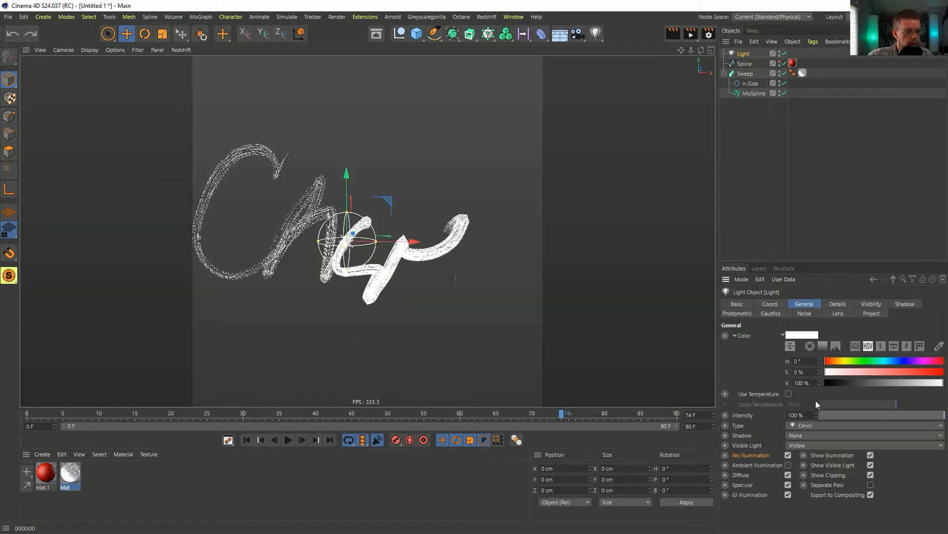
pyautogui.hotkey('ctrl', 'r')
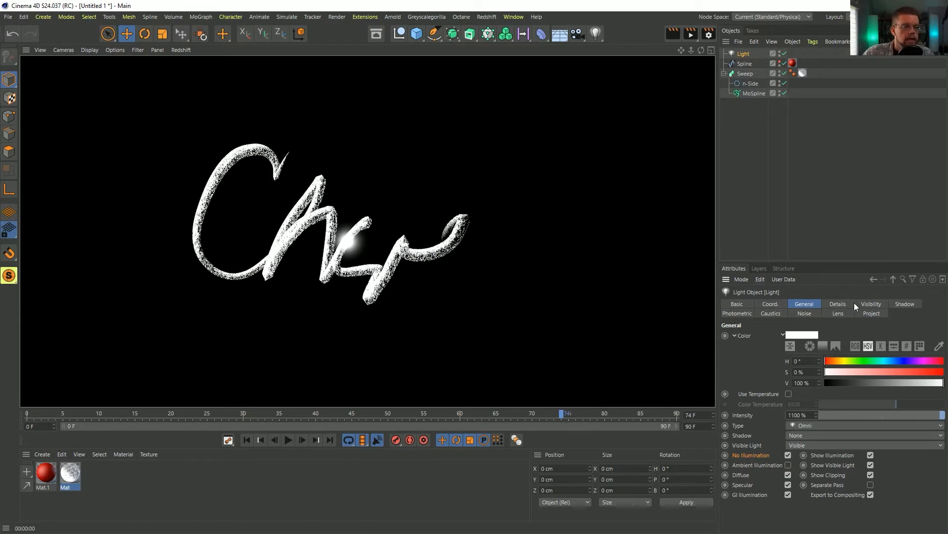
# Step: Add an Align to Spline tag to the light and assign the MoSpline as its Spline Path
pyautogui.rightClick(741, 52)
pyautogui.moveTo(789, 24)
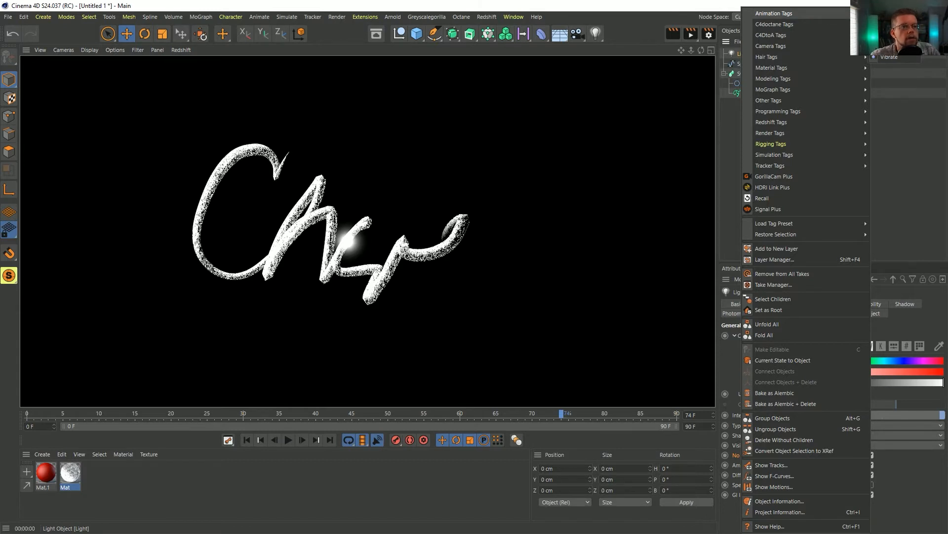
pyautogui.click(896, 24)
pyautogui.click(746, 94)
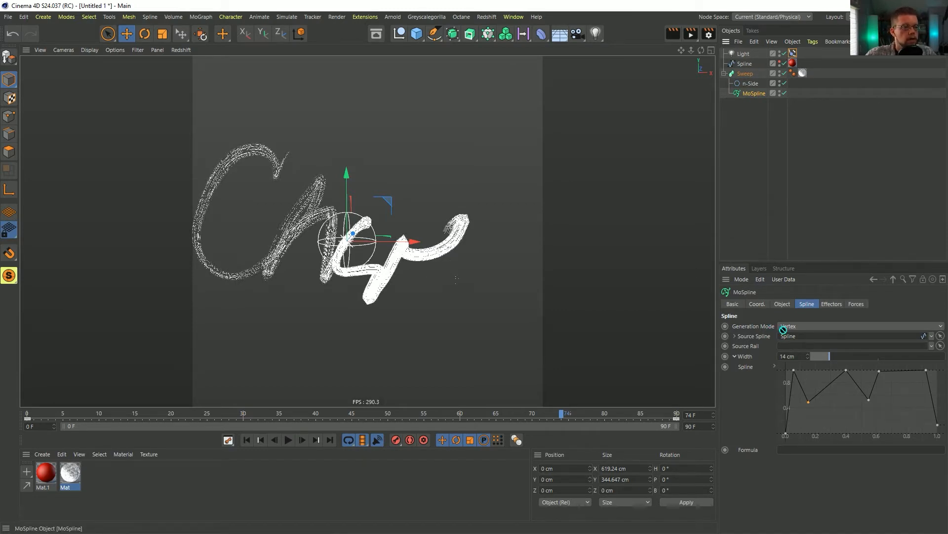
pyautogui.click(793, 53)
pyautogui.moveTo(751, 94); pyautogui.dragTo(776, 327)
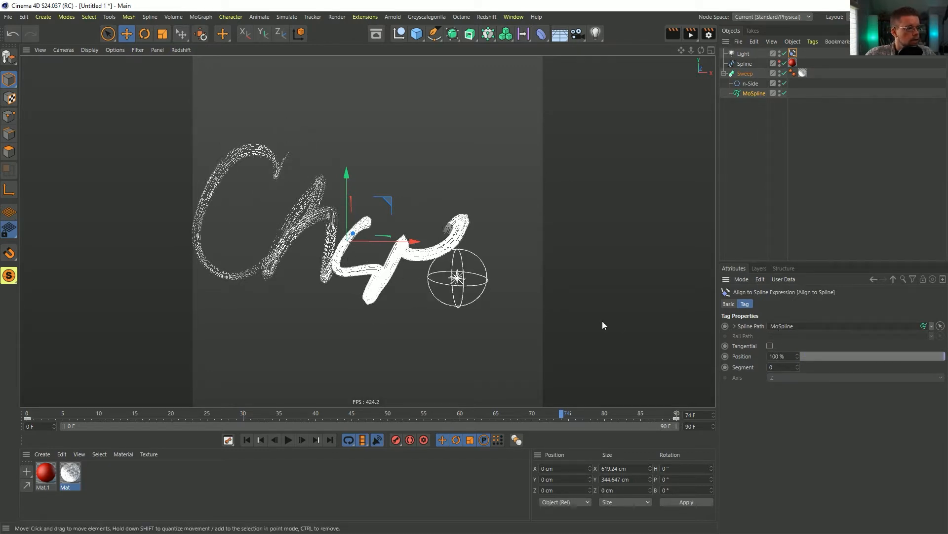
# Step: Play the animation from the first frame, stop it, advance to frame 61, and render the view
pyautogui.click(247, 439)
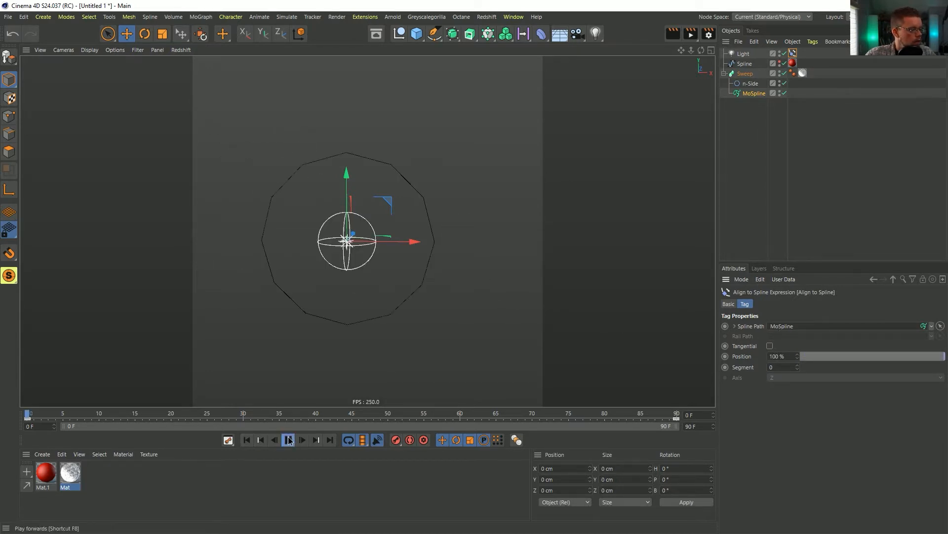
pyautogui.click(289, 440)
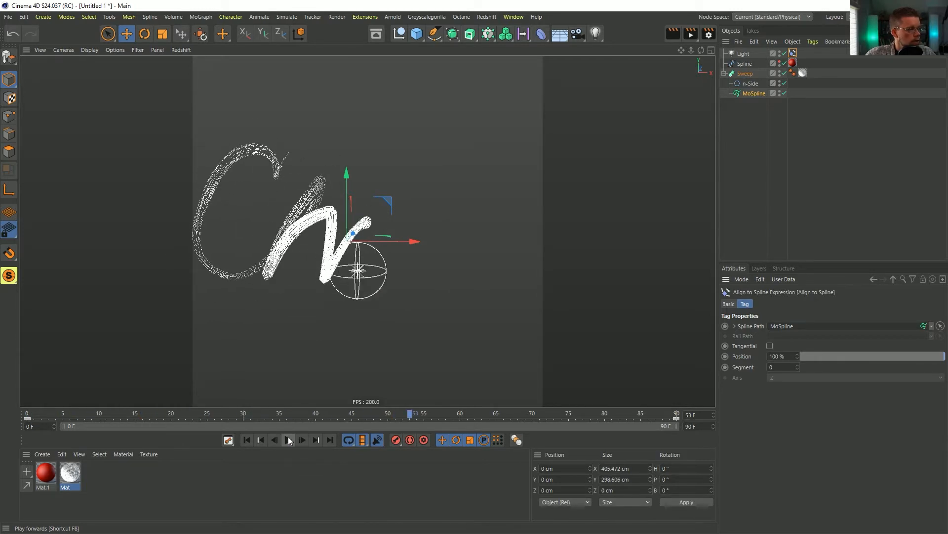
pyautogui.click(290, 440)
pyautogui.click(289, 440)
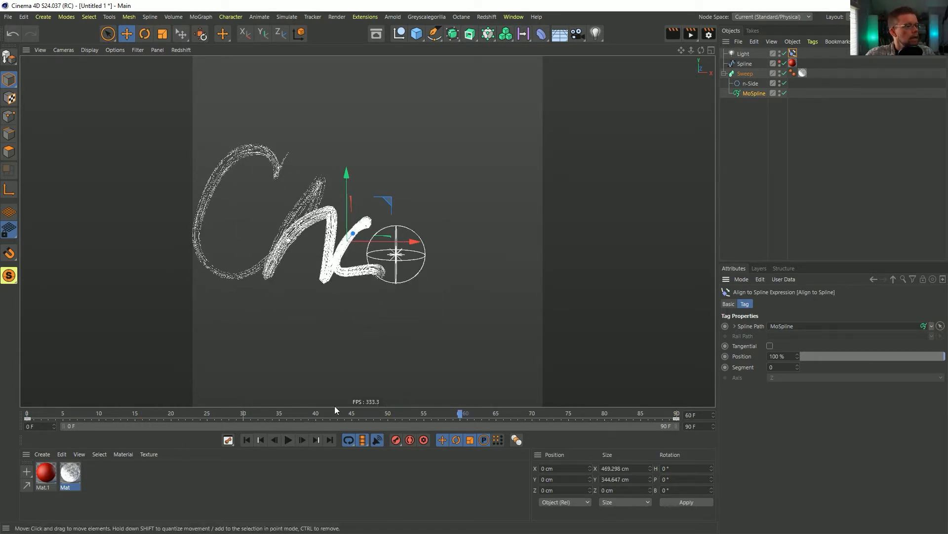
pyautogui.click(303, 440)
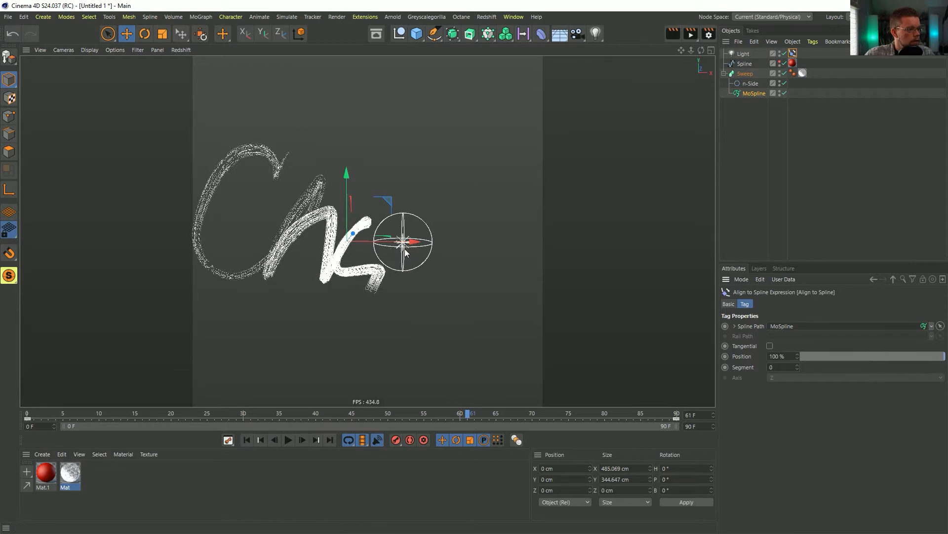
pyautogui.hotkey('ctrl', 'r')
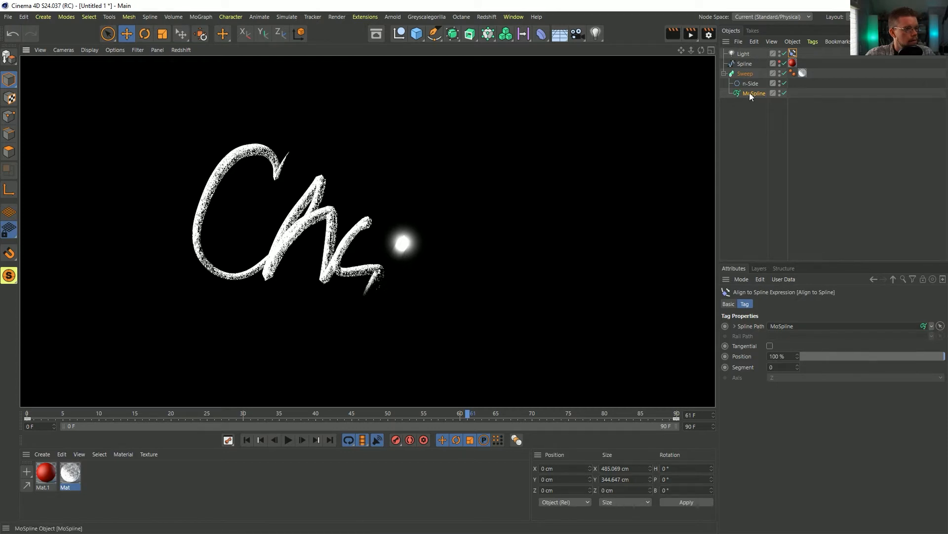
# Step: Set the light's Align to Spline Position to 91 % and render the view
pyautogui.click(793, 53)
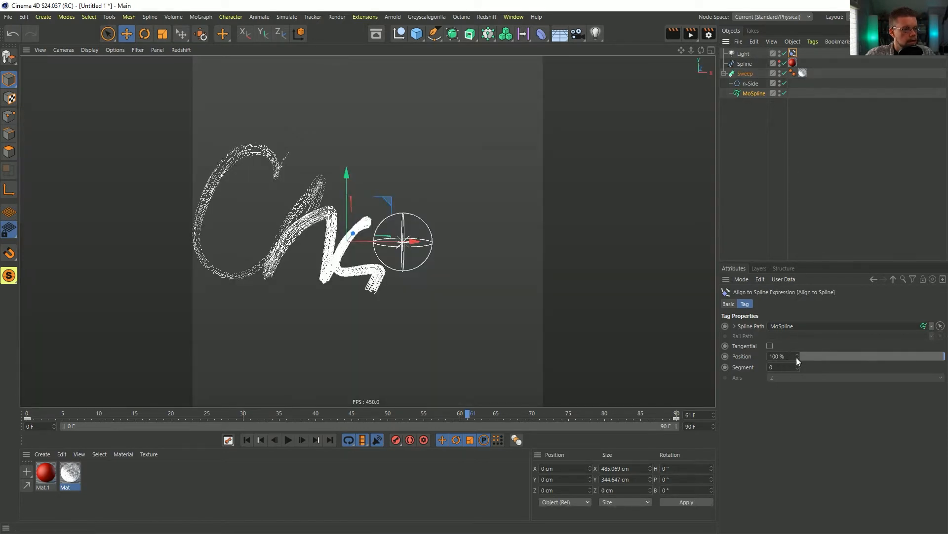
pyautogui.moveTo(797, 358); pyautogui.dragTo(799, 357)
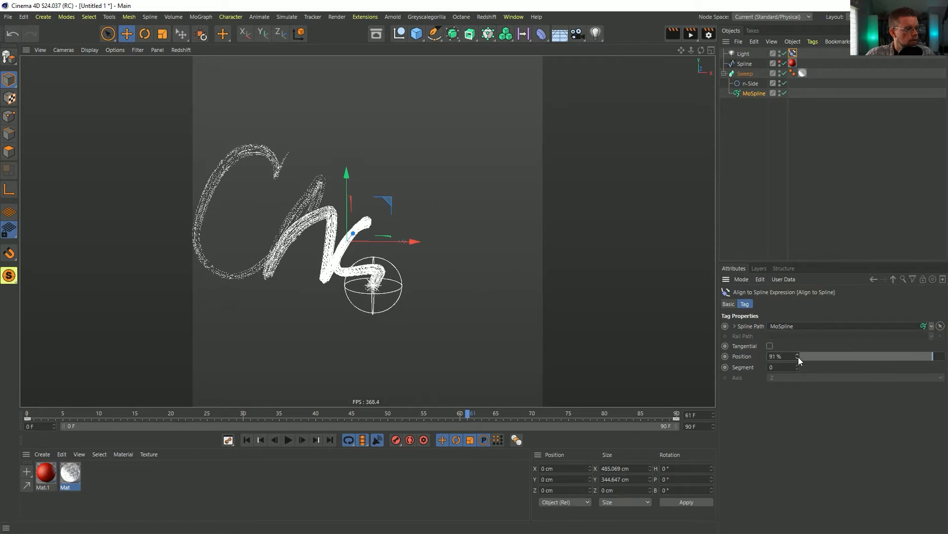
pyautogui.hotkey('ctrl', 'r')
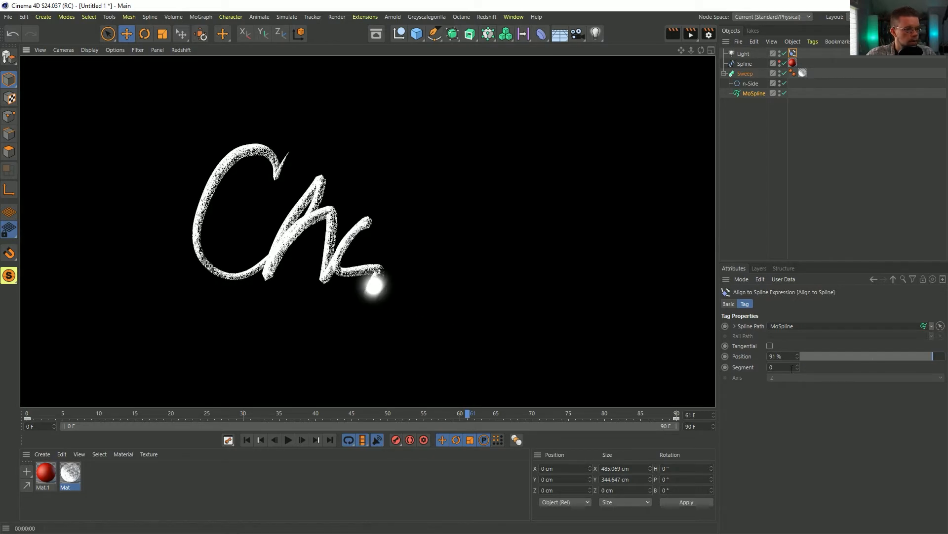
# Step: Set the light's Intensity to 222 %, render the view, and change its Visible Light to Volumetric
pyautogui.click(744, 54)
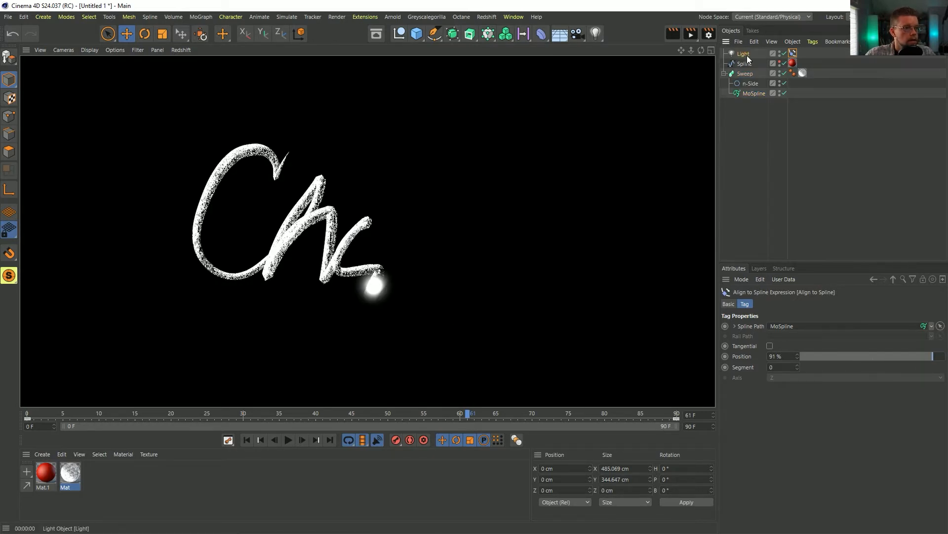
pyautogui.moveTo(810, 425); pyautogui.dragTo(740, 424)
pyautogui.write('222')
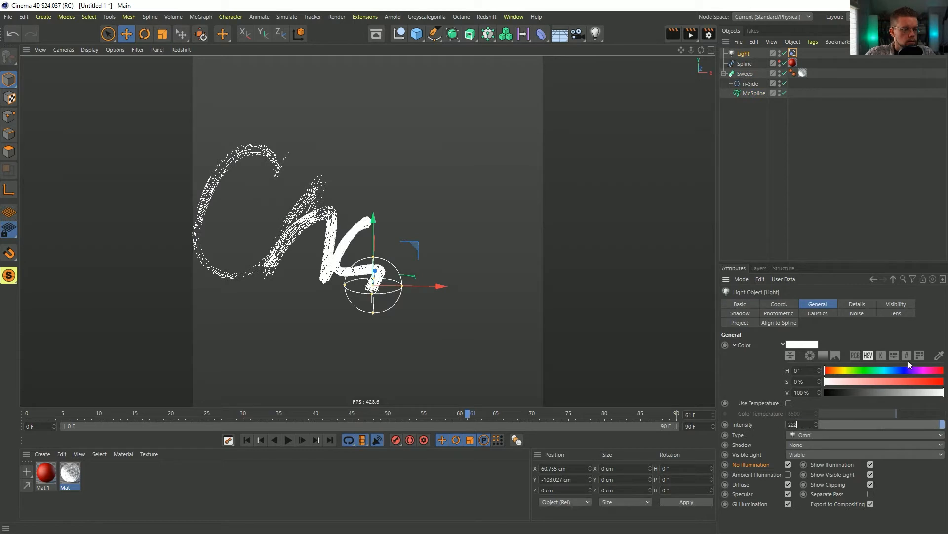
pyautogui.press('Return')
pyautogui.hotkey('ctrl', 'r')
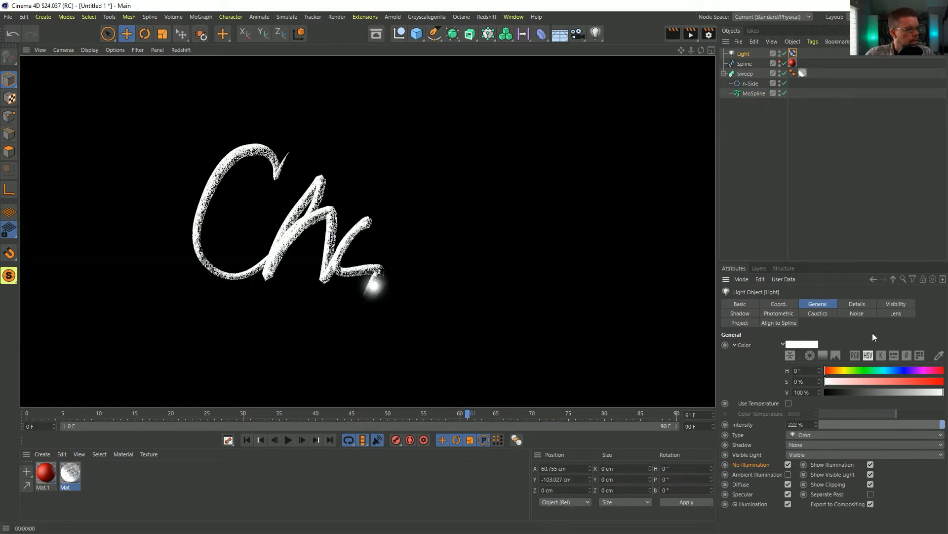
pyautogui.click(804, 452)
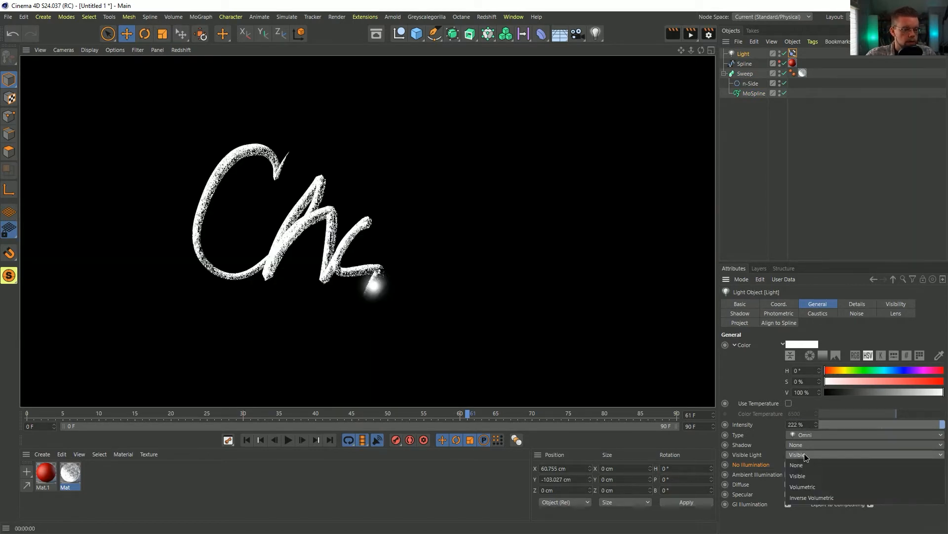
pyautogui.click(817, 487)
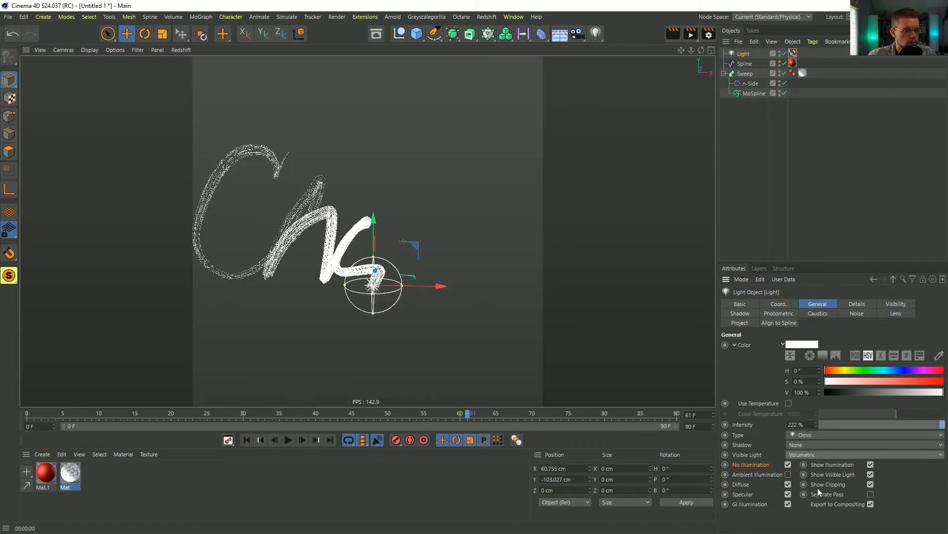
# Step: Set the light's Shadow to Shadow Maps (Soft), render the view, and turn off No Illumination
pyautogui.click(804, 444)
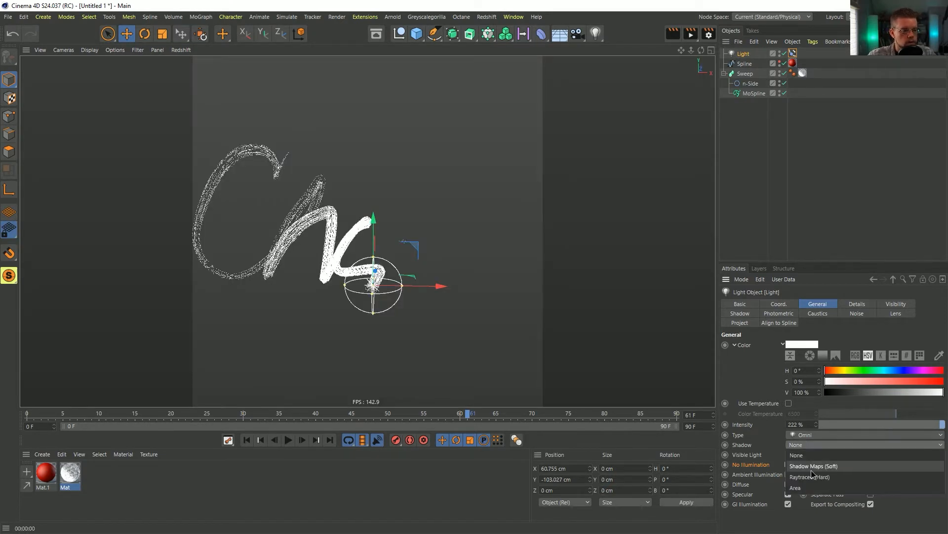
pyautogui.click(811, 467)
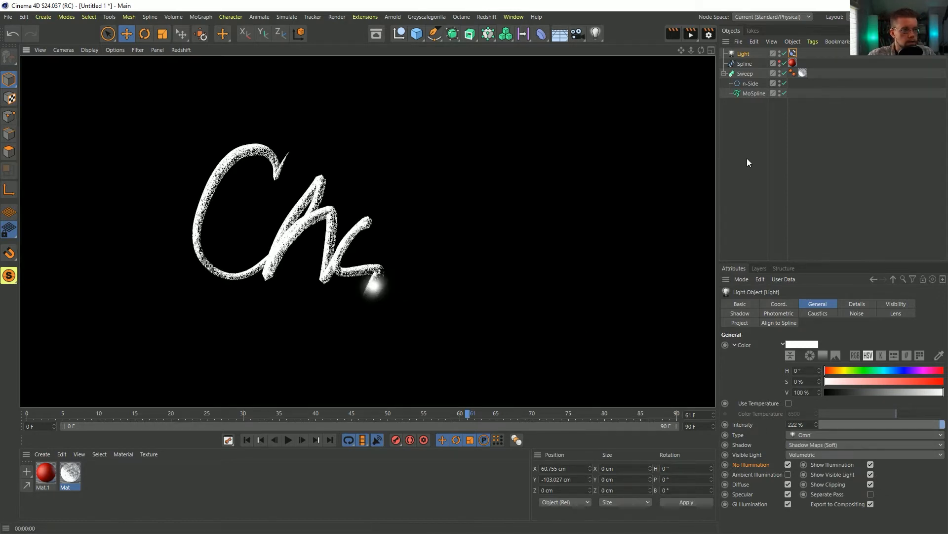
pyautogui.click(789, 465)
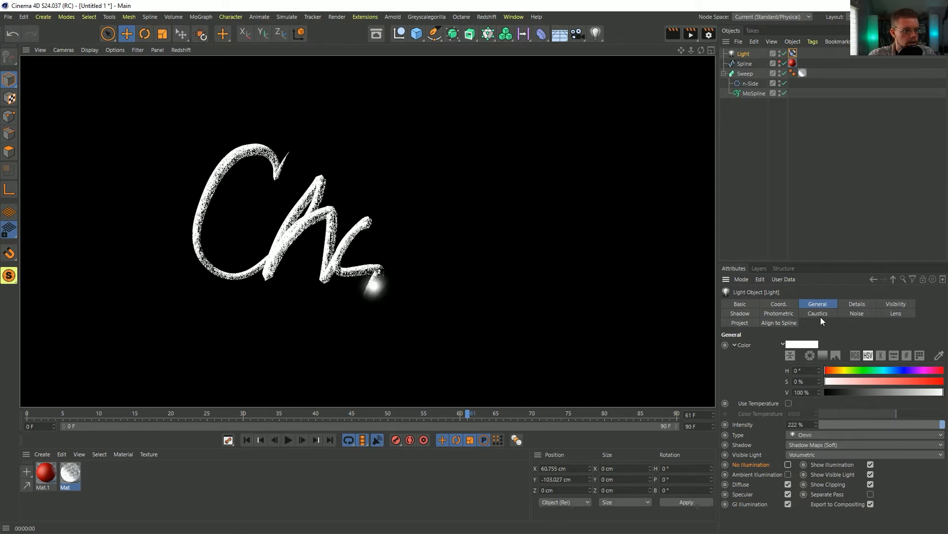
# Step: Set the Outer Distance of the light's visibility to 83.763 cm
pyautogui.click(858, 304)
pyautogui.click(816, 303)
pyautogui.click(865, 306)
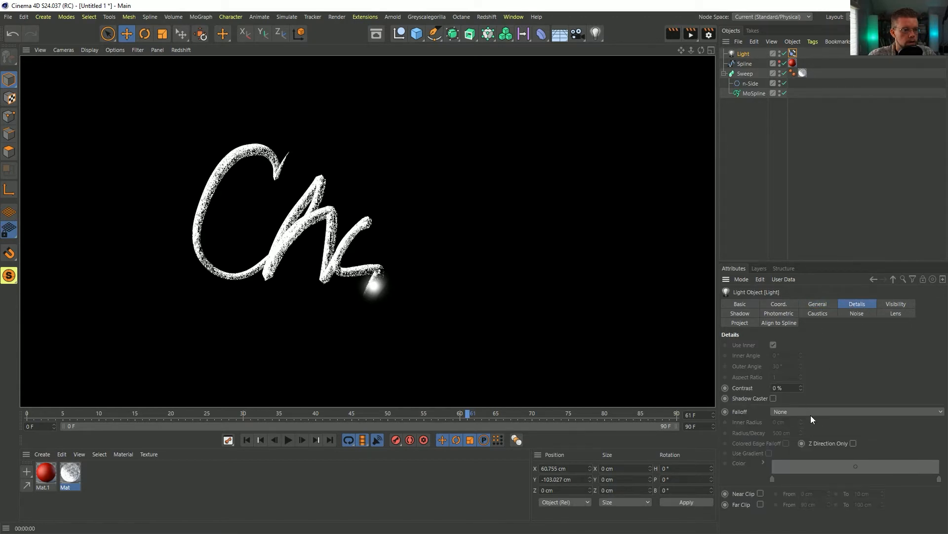
pyautogui.click(897, 305)
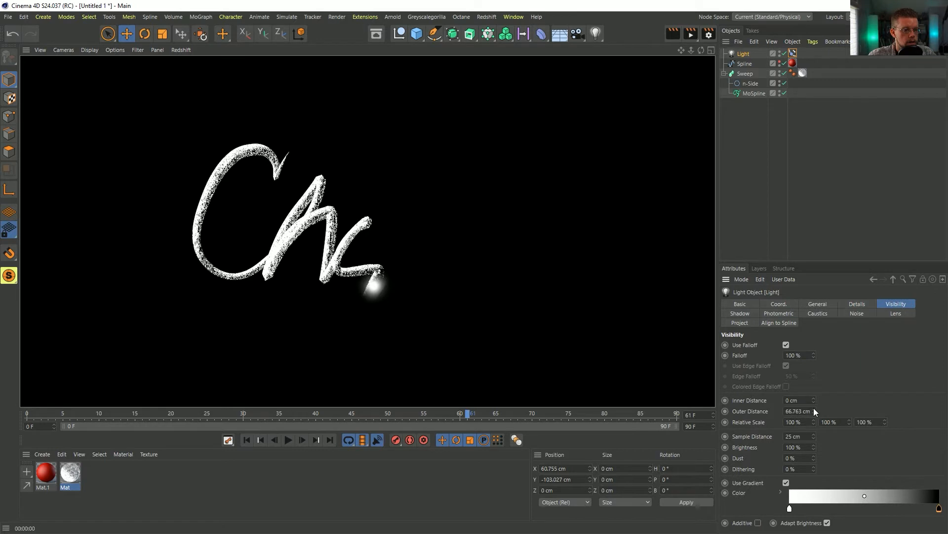
pyautogui.moveTo(814, 407); pyautogui.dragTo(806, 397)
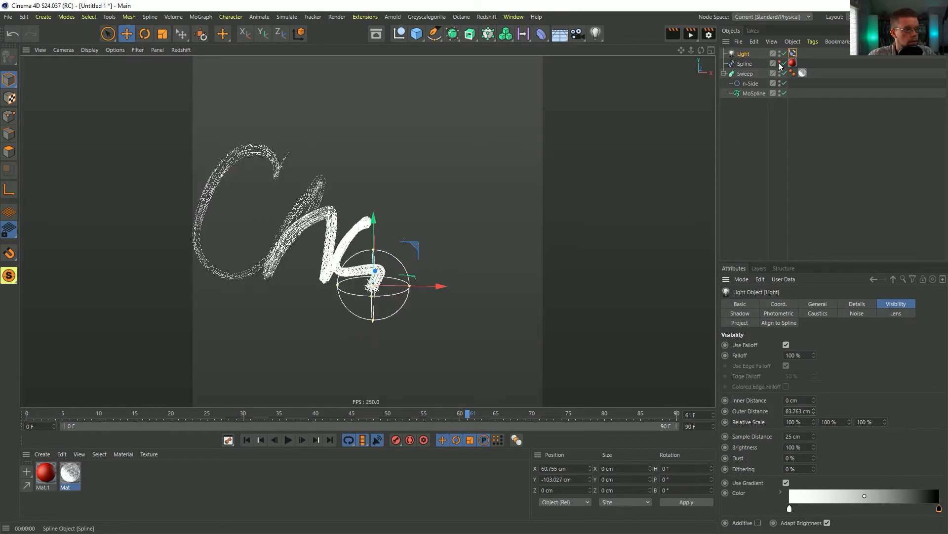
# Step: Set the light's Align to Spline Position to 64 % and render the view
pyautogui.click(779, 323)
pyautogui.click(900, 357)
pyautogui.moveTo(899, 357); pyautogui.dragTo(892, 357)
pyautogui.hotkey('ctrl', 'r')
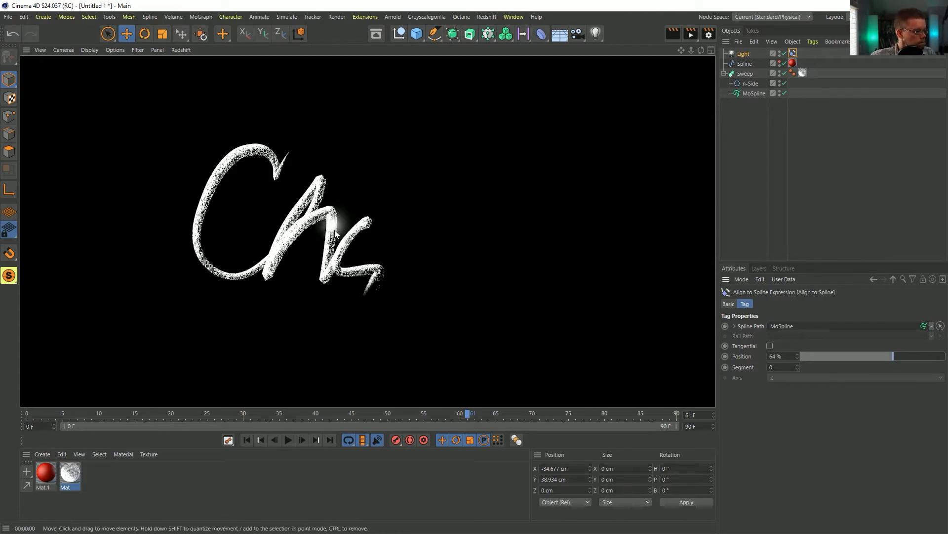
# Step: Examine the light's glow on the strokes in close-up renders of the view
pyautogui.scroll(10, 346, 228)
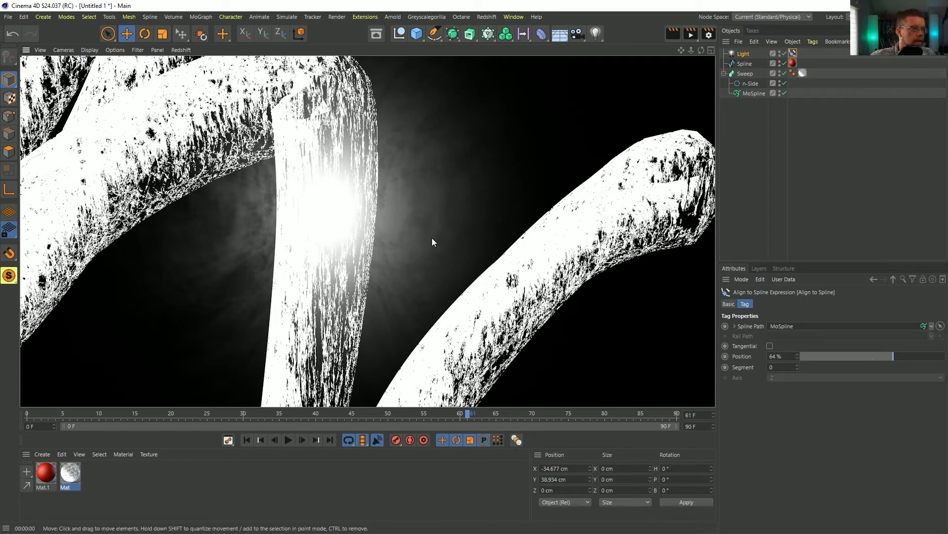
pyautogui.keyDown('alt'); pyautogui.moveTo(432, 238); pyautogui.dragTo(371, 247, button='right'); pyautogui.keyUp('alt')
pyautogui.hotkey('ctrl', 'r')
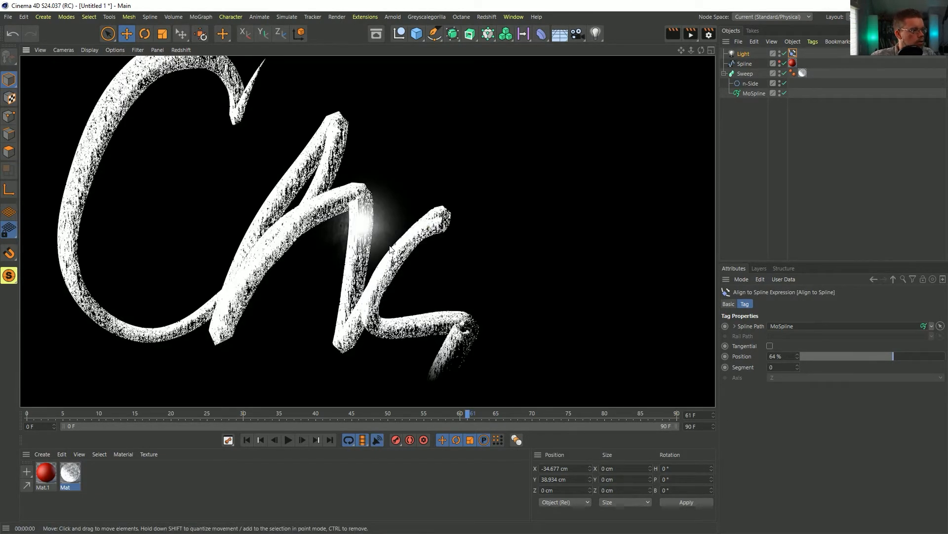
# Step: Set the light's visibility Sample Distance to 5 cm and render the view to check the volumetric glow
pyautogui.click(743, 54)
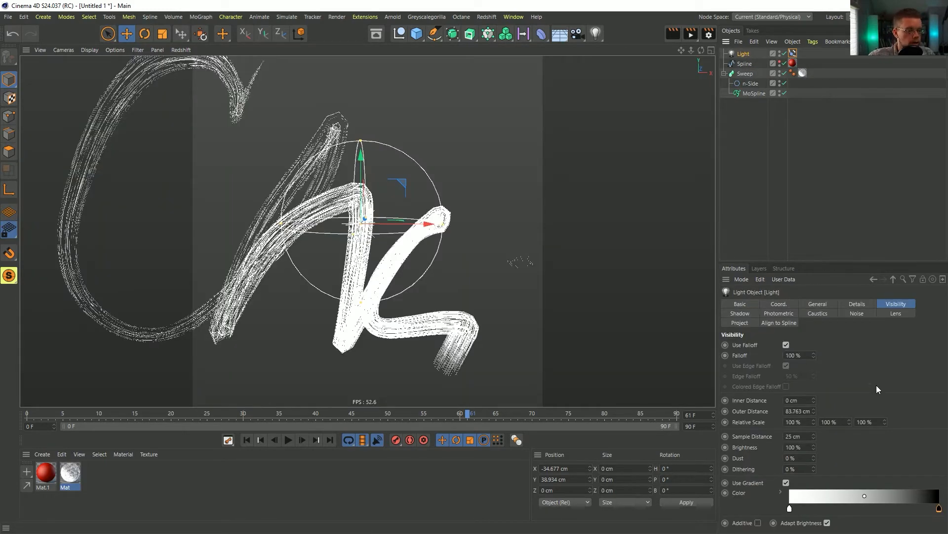
pyautogui.doubleClick(811, 436)
pyautogui.write('5')
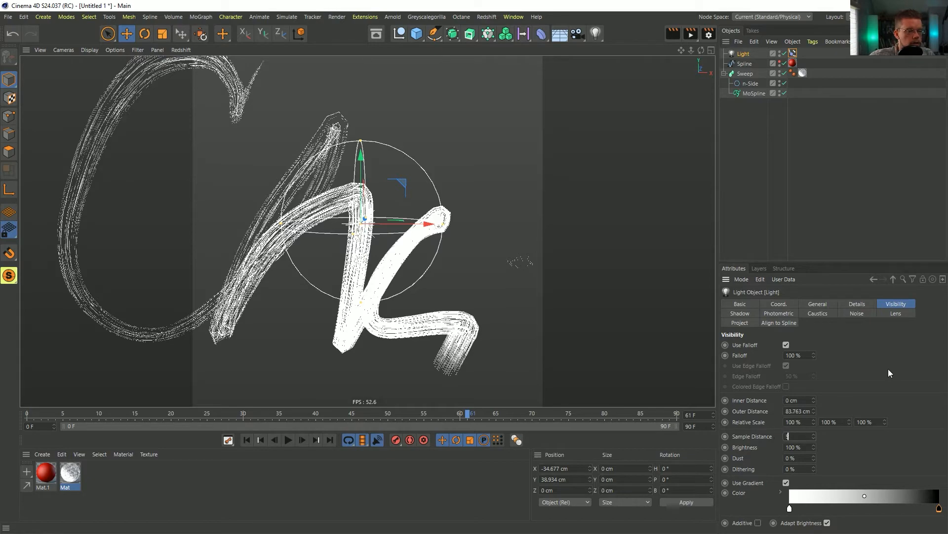
pyautogui.press('Return')
pyautogui.hotkey('ctrl', 'r')
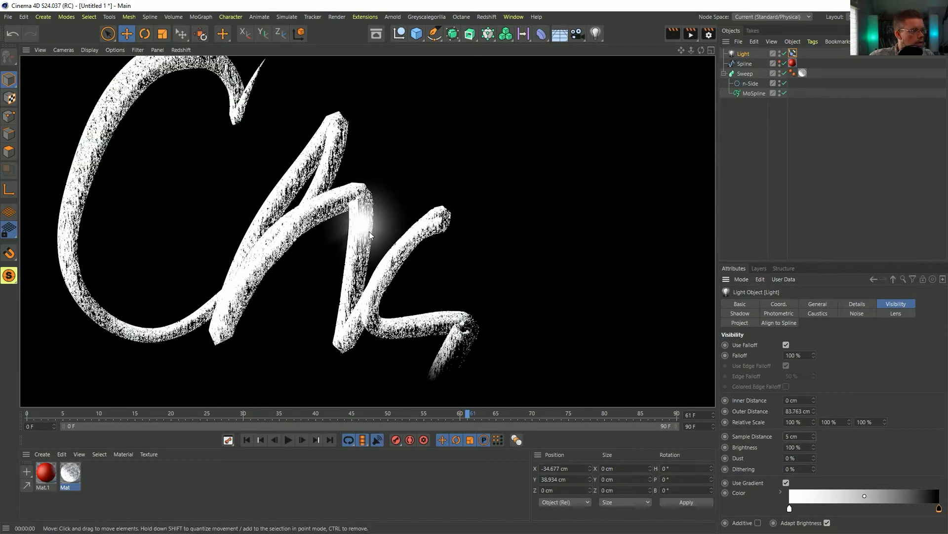
pyautogui.press('o')
pyautogui.hotkey('ctrl', 'r')
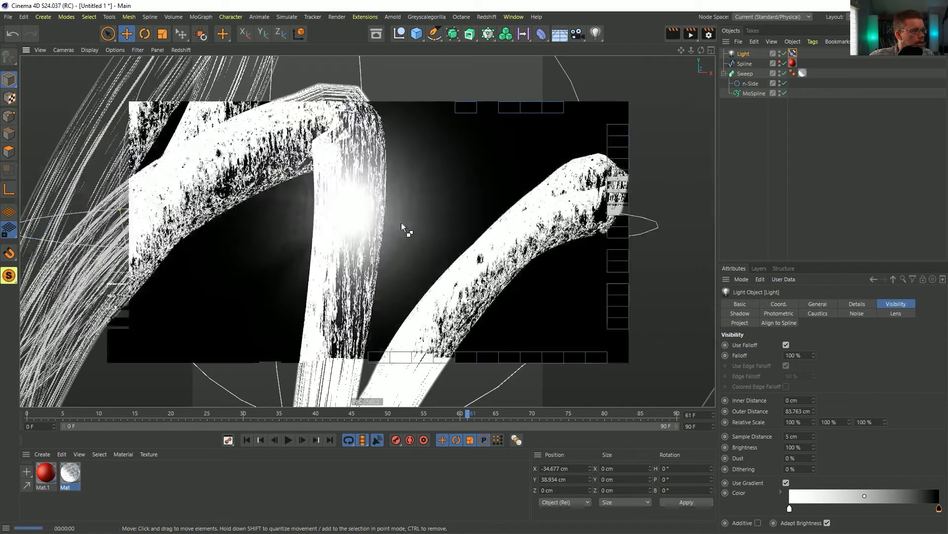
pyautogui.scroll(-8, 385, 230)
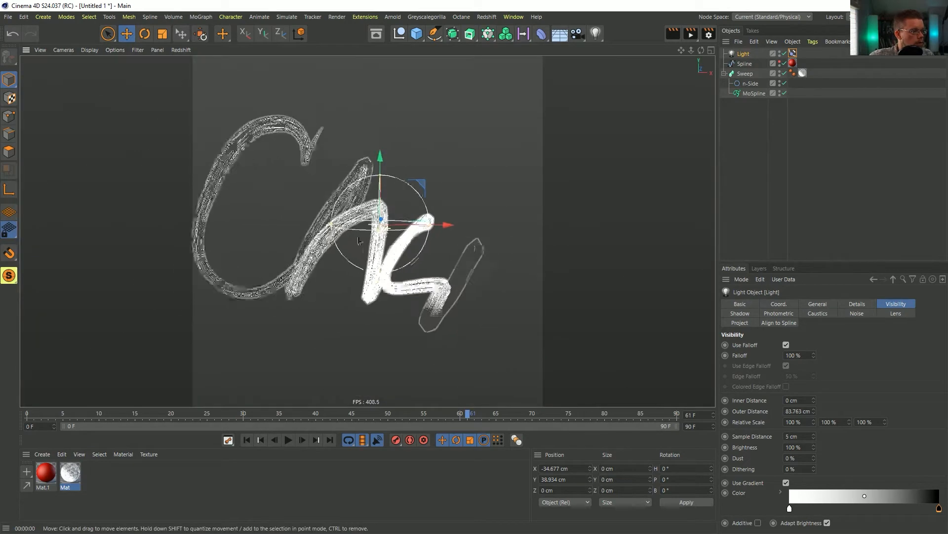
pyautogui.scroll(1, 376, 238)
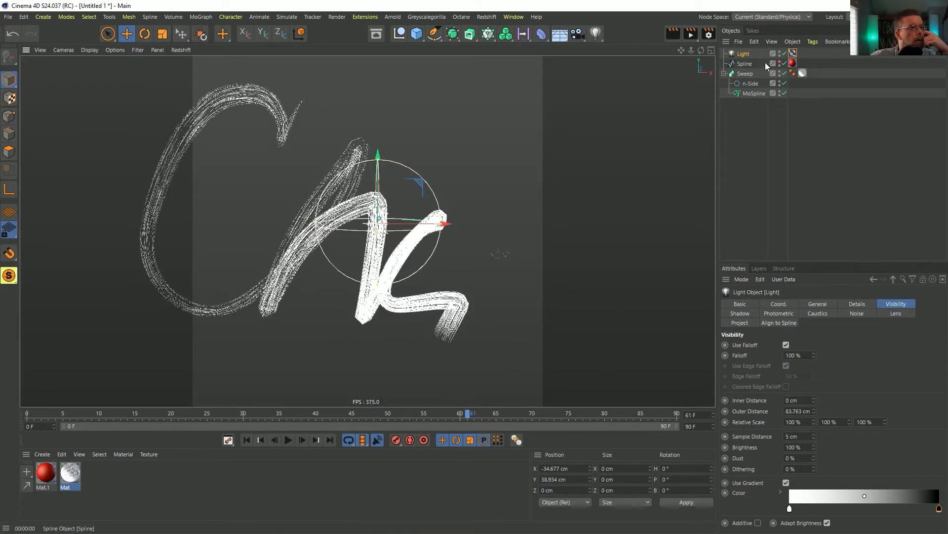
# Step: Move the light along the MoSpline by setting its Align to Spline position to 91 %, and render the view
pyautogui.click(793, 53)
pyautogui.moveTo(864, 357); pyautogui.dragTo(934, 365)
pyautogui.hotkey('ctrl', 'r')
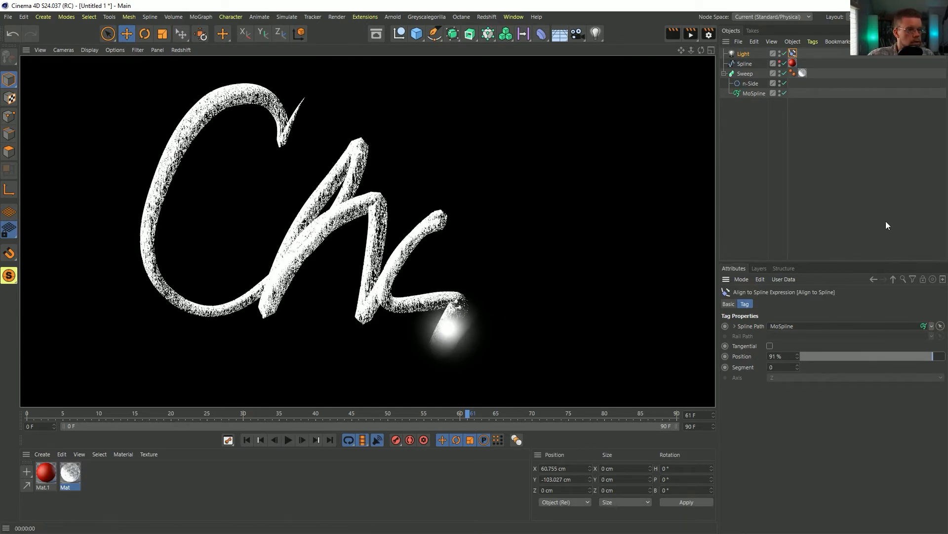
# Step: Reduce the light's intensity to 100 % and disable the light, rendering the view after each change
pyautogui.click(746, 55)
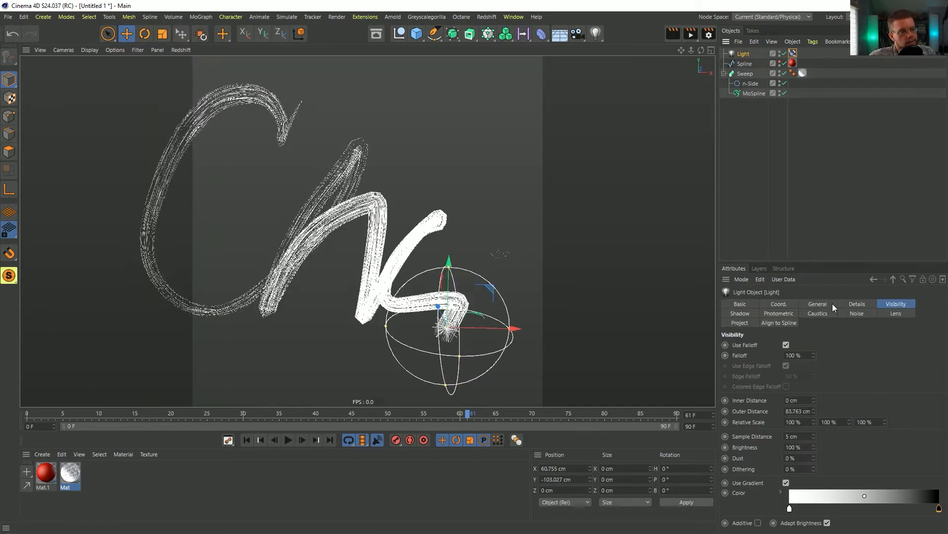
pyautogui.click(832, 303)
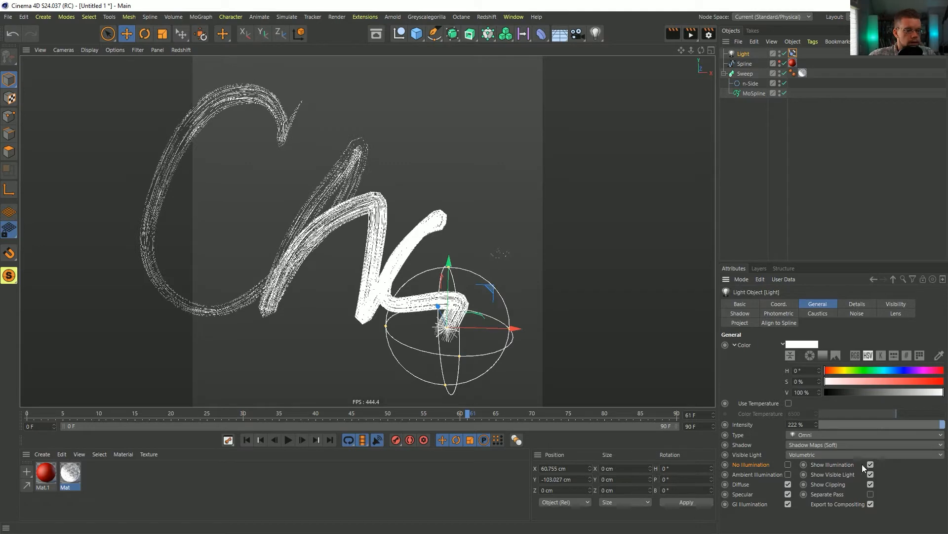
pyautogui.moveTo(881, 425); pyautogui.dragTo(944, 426)
pyautogui.hotkey('ctrl', 'r')
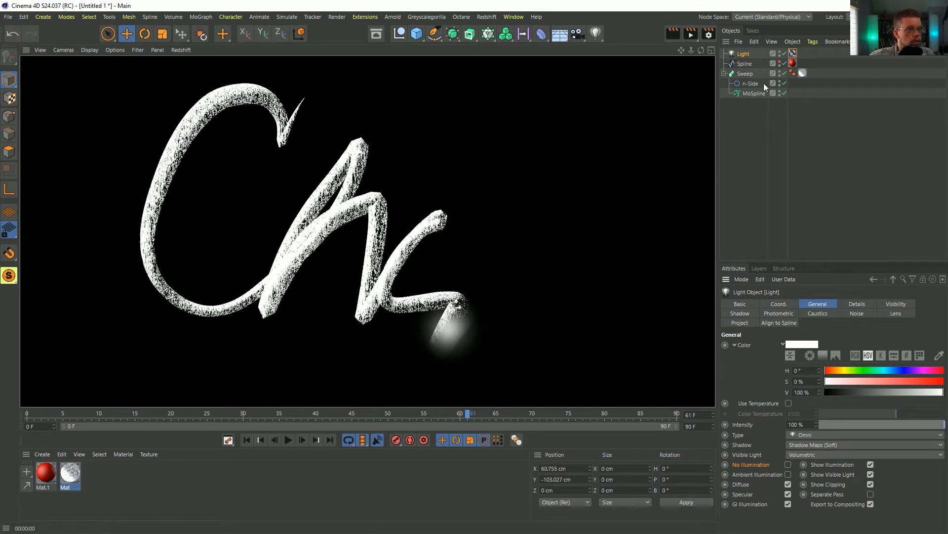
pyautogui.click(784, 54)
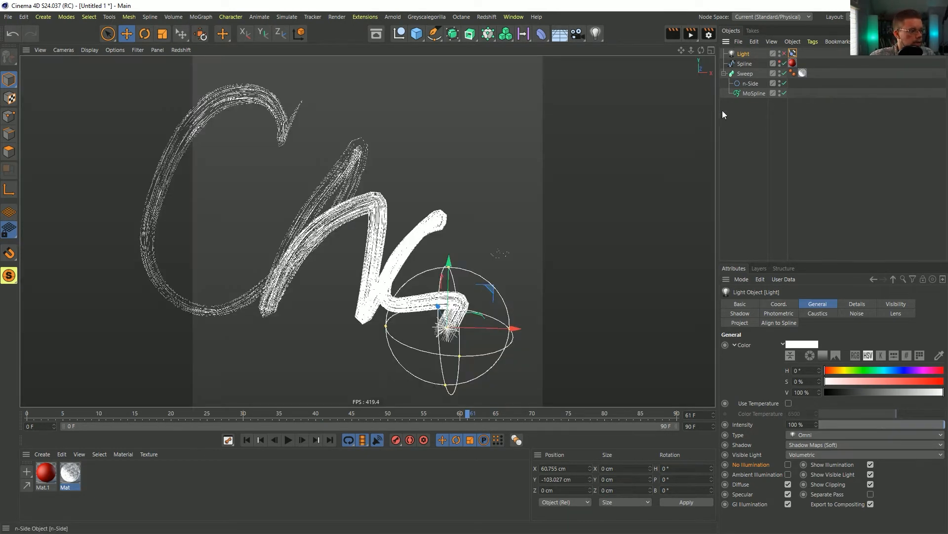
pyautogui.hotkey('ctrl', 'r')
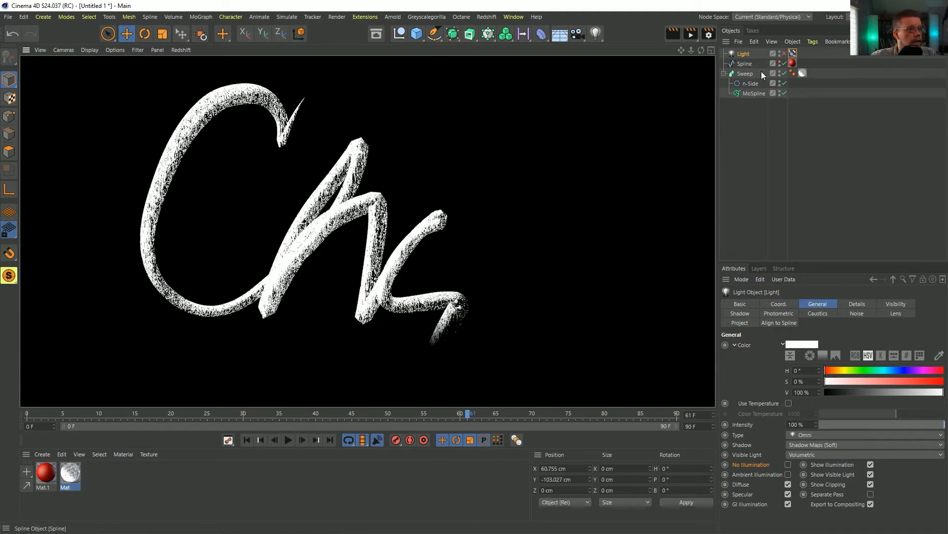
# Step: Add a Subdivision Surface as the parent of the Sweep and render the smoothed lettering
pyautogui.click(745, 73)
pyautogui.keyDown('alt'); pyautogui.click(453, 34); pyautogui.keyUp('alt')
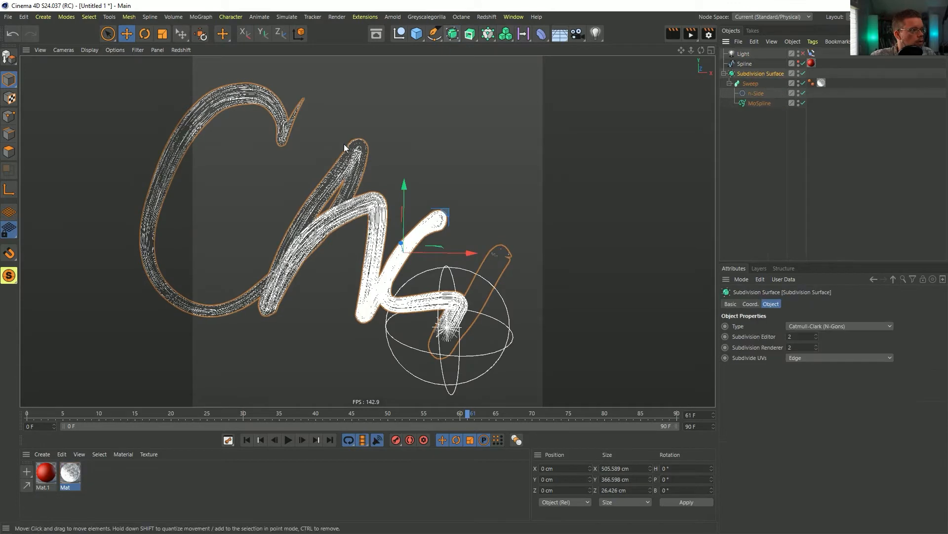
pyautogui.hotkey('ctrl', 'r')
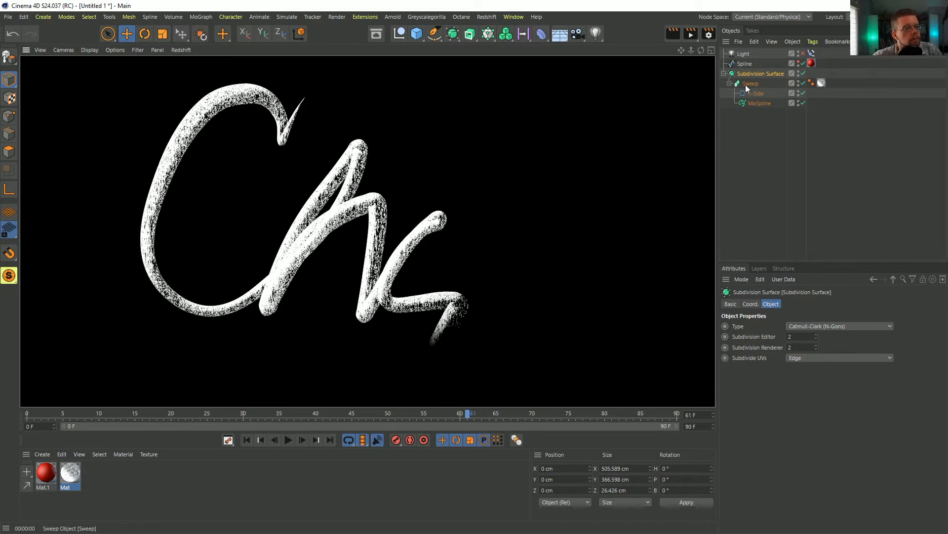
# Step: Duplicate the Sweep inside the Subdivision Surface, set the copy's MoSpline width to 9 cm, and render the view
pyautogui.keyDown('ctrl'); pyautogui.moveTo(752, 83); pyautogui.dragTo(758, 78); pyautogui.keyUp('ctrl')
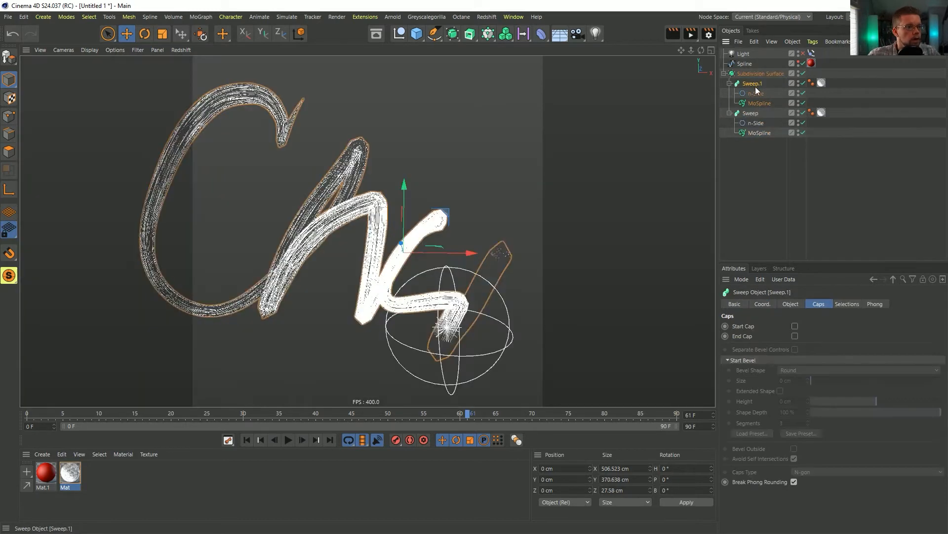
pyautogui.click(758, 103)
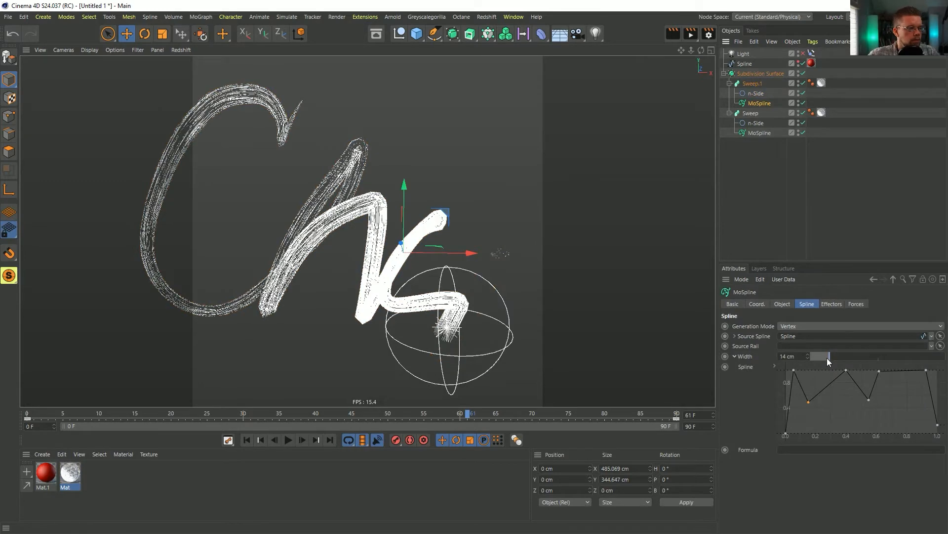
pyautogui.moveTo(828, 358); pyautogui.dragTo(823, 358)
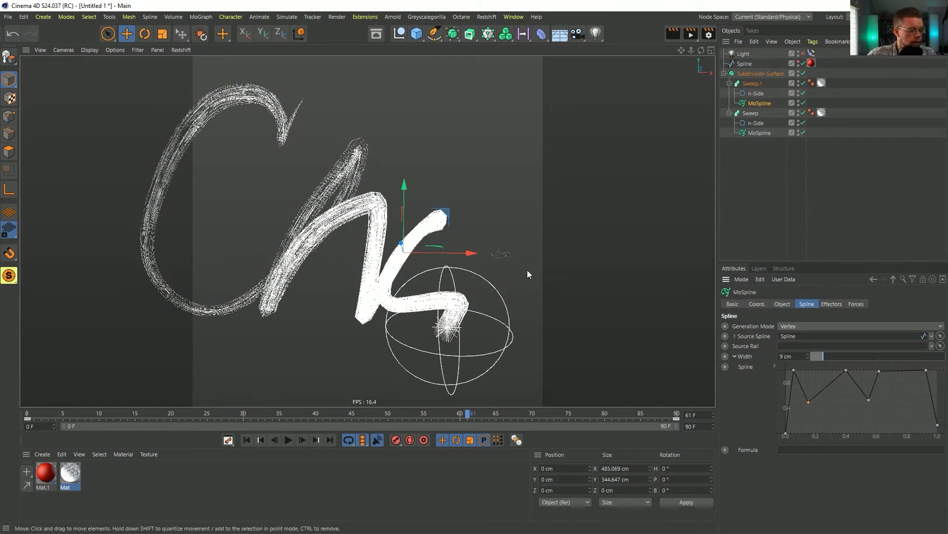
pyautogui.hotkey('ctrl', 'r')
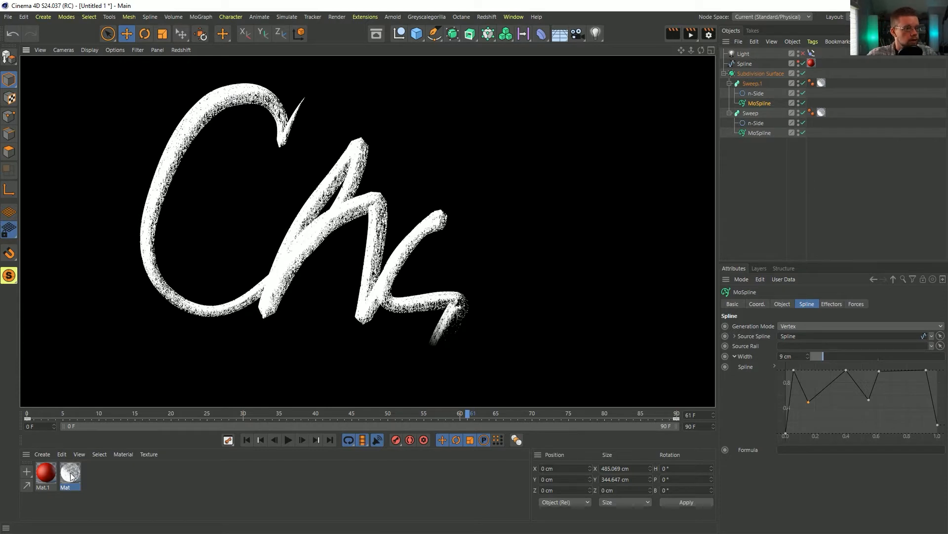
# Step: Duplicate the material Mat and set the copy's luminance color to purple with hue 275° and saturation 96 %
pyautogui.keyDown('ctrl'); pyautogui.moveTo(70, 476); pyautogui.dragTo(102, 477); pyautogui.keyUp('ctrl')
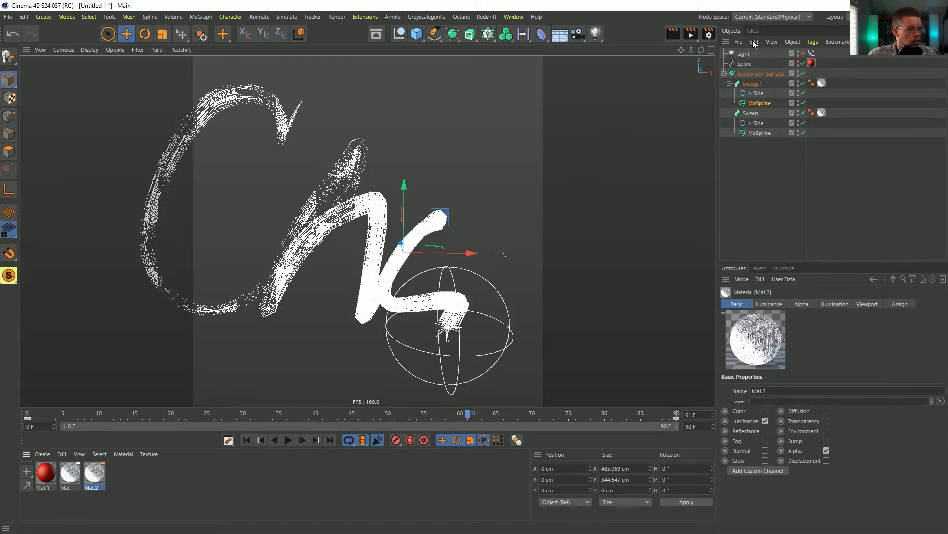
pyautogui.doubleClick(95, 475)
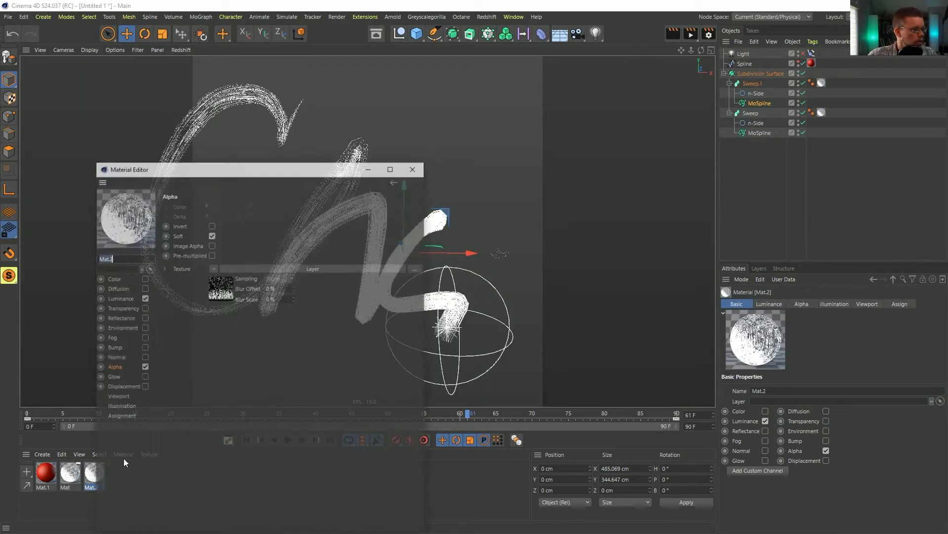
pyautogui.click(119, 298)
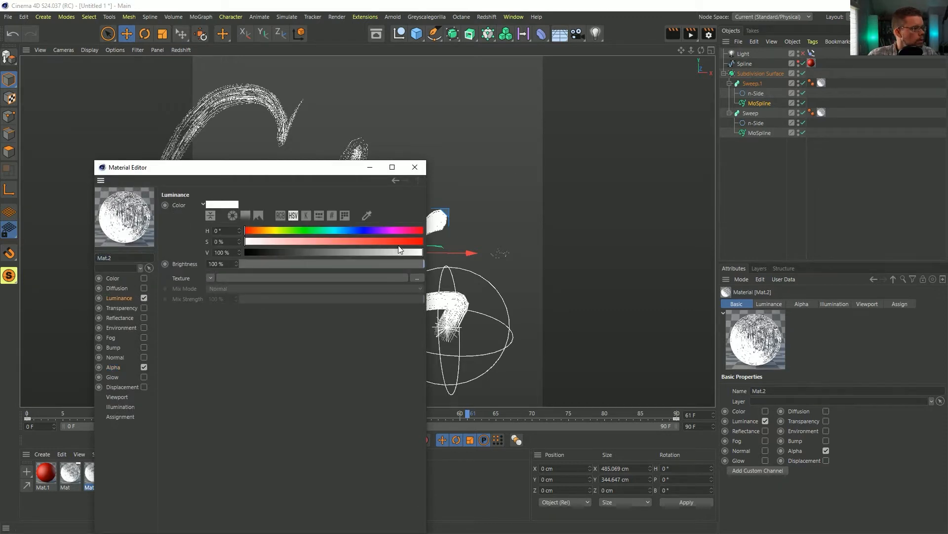
pyautogui.click(384, 232)
pyautogui.click(419, 242)
pyautogui.click(417, 170)
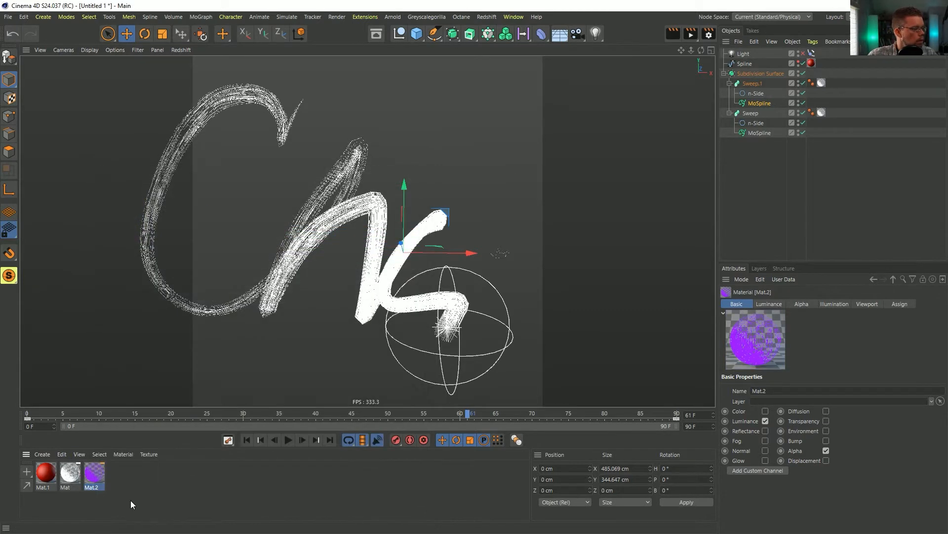
# Step: Assign the purple material Mat.2 to Sweep.1 in place of its white material and render the view
pyautogui.moveTo(105, 478); pyautogui.dragTo(825, 87)
pyautogui.hotkey('ctrl', 'r')
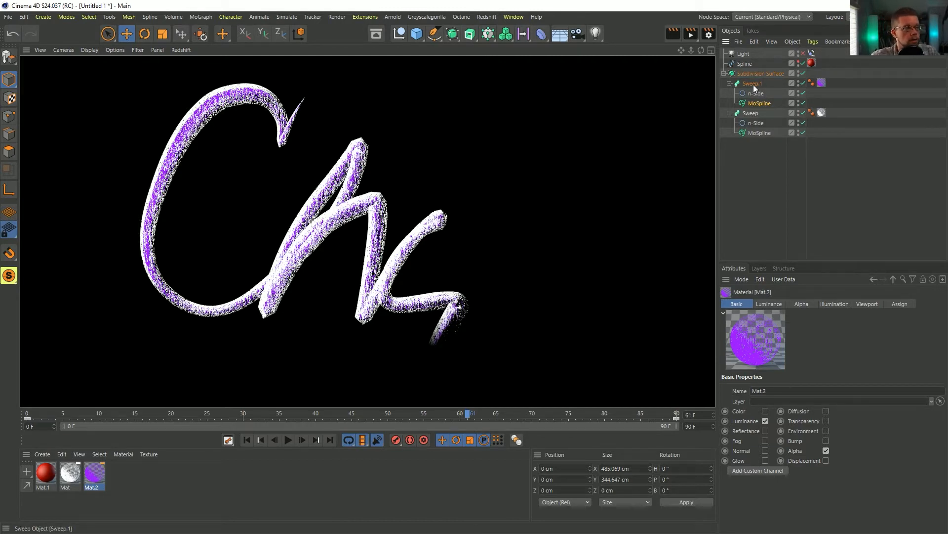
# Step: Set Mat.2's luminance saturation to 0 % and hide the Posterize and Gradient layers in its alpha Layer shader
pyautogui.doubleClick(94, 480)
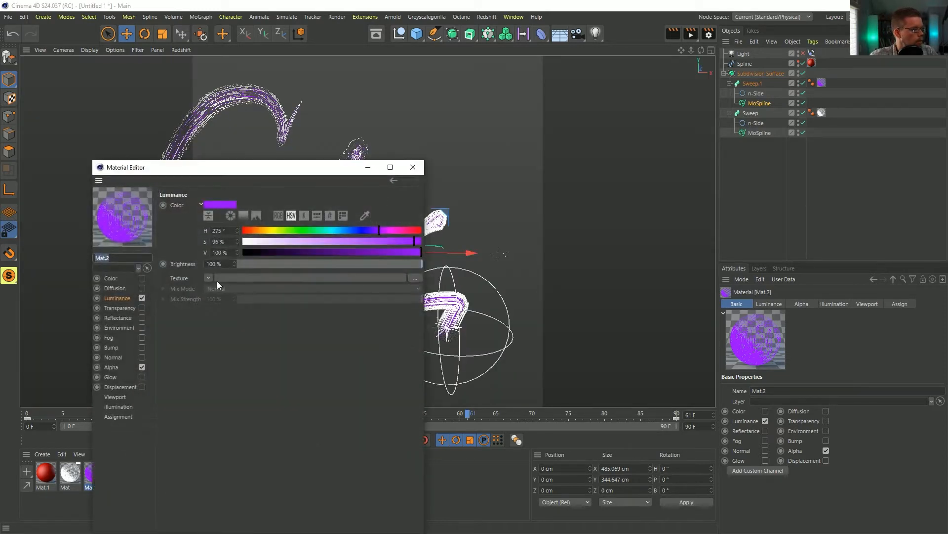
pyautogui.moveTo(269, 243); pyautogui.dragTo(243, 242)
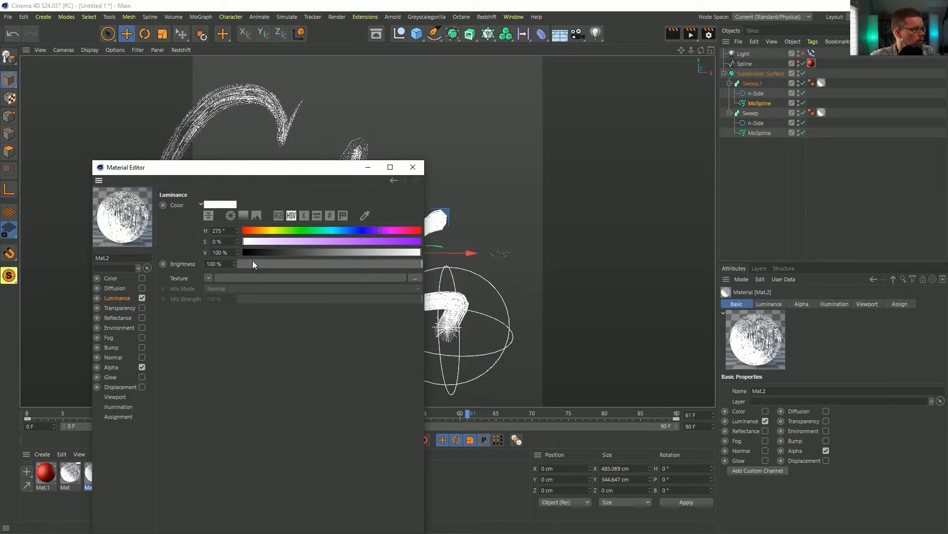
pyautogui.click(111, 367)
pyautogui.click(218, 296)
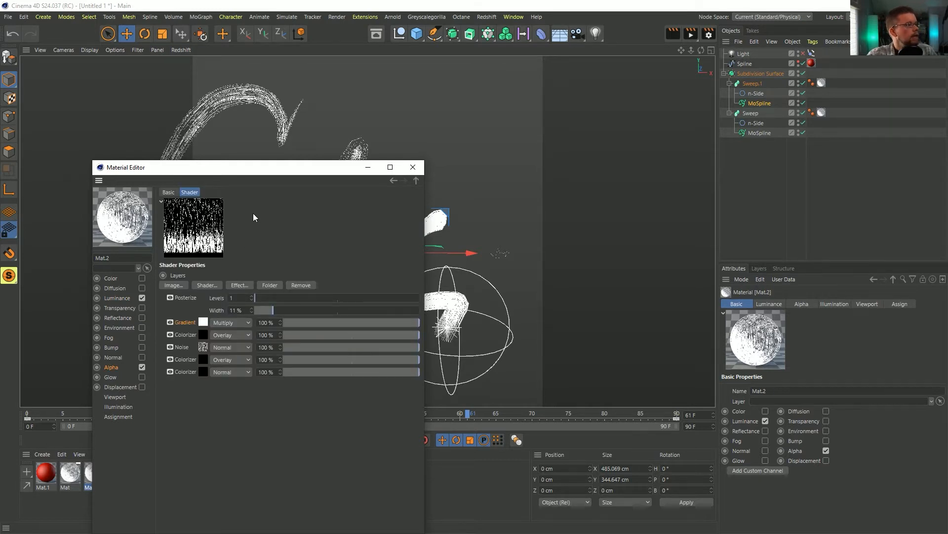
pyautogui.click(170, 297)
pyautogui.click(170, 322)
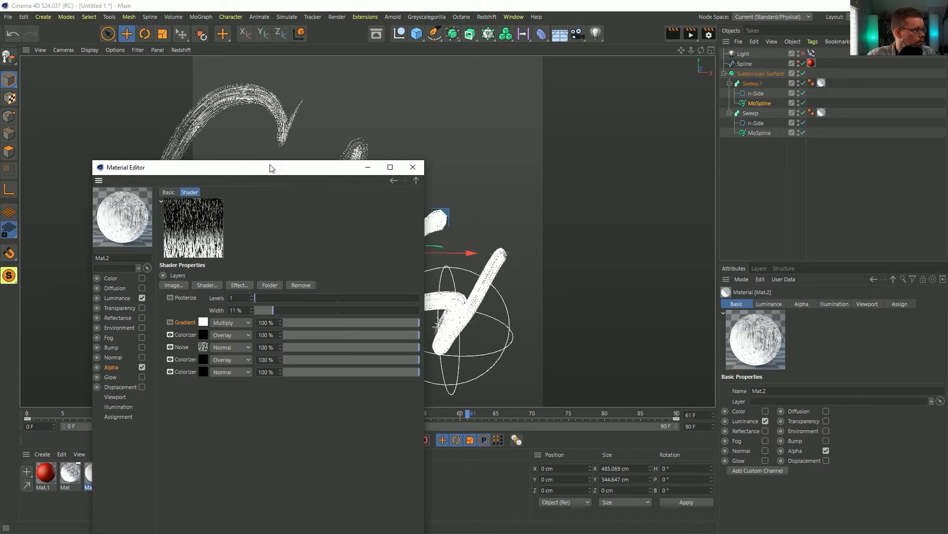
# Step: Disable the original Sweep with its children and set the MoSpline width under Sweep.1 to 18 cm
pyautogui.click(805, 114)
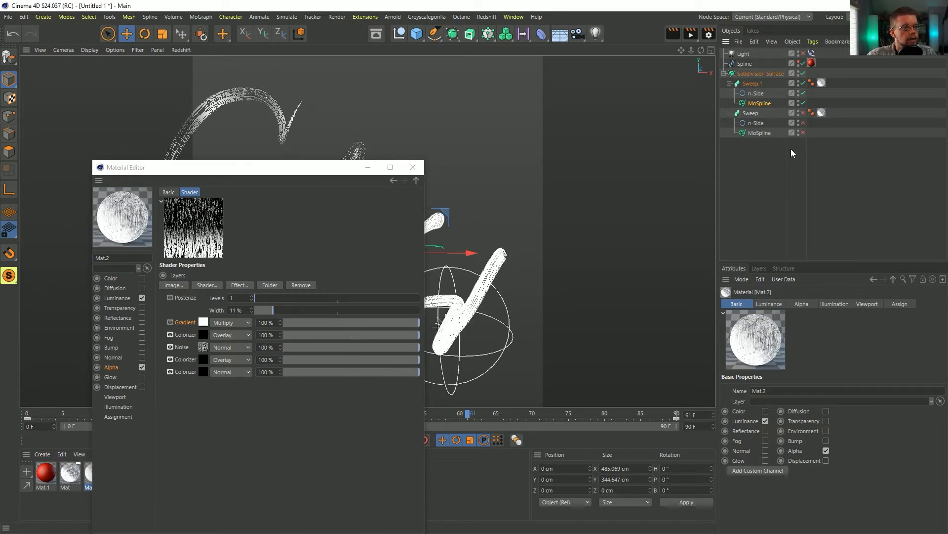
pyautogui.moveTo(275, 173); pyautogui.dragTo(530, 235)
pyautogui.click(739, 130)
pyautogui.moveTo(818, 361); pyautogui.dragTo(837, 359)
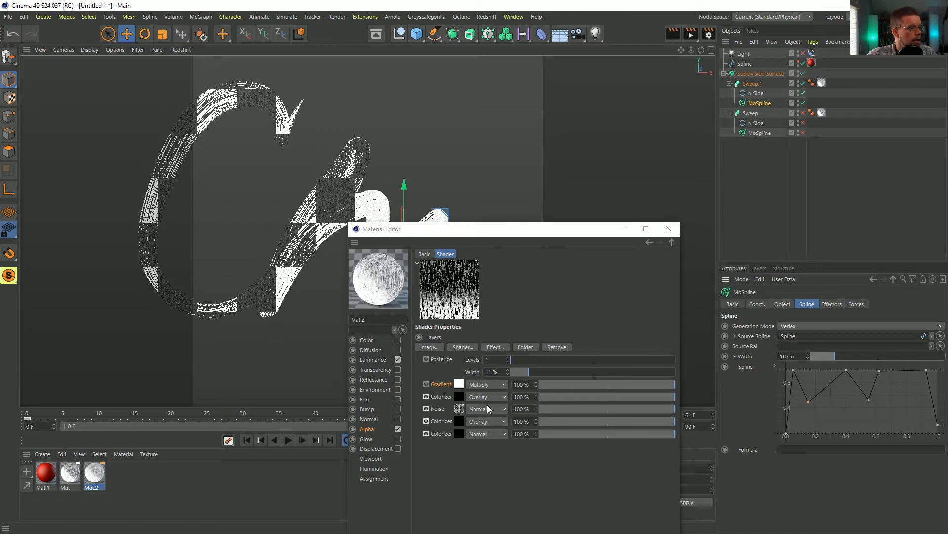
# Step: Copy the Falloff shader from Mat.2's upper Colorizer layer and paste it as a new layer in the alpha Layer shader
pyautogui.click(421, 407)
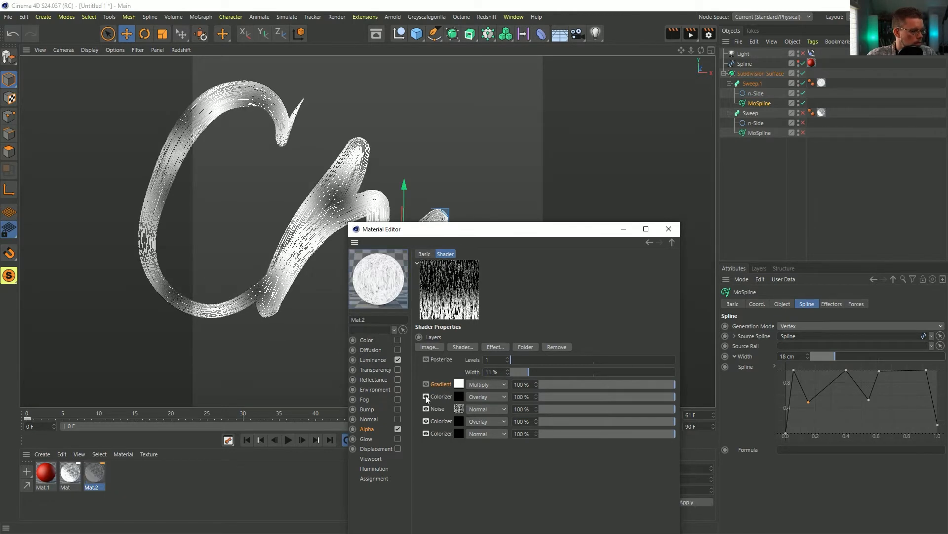
pyautogui.click(460, 397)
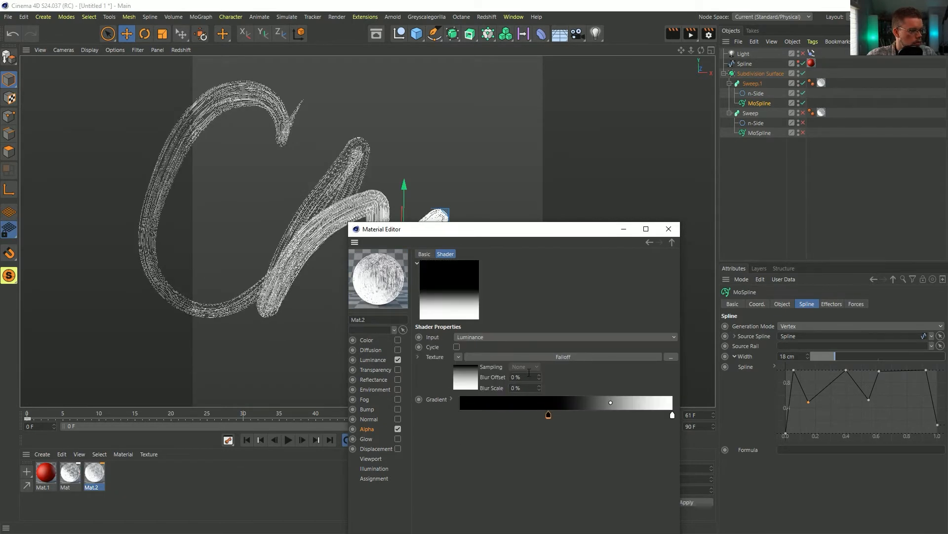
pyautogui.click(459, 357)
pyautogui.click(483, 115)
pyautogui.click(404, 428)
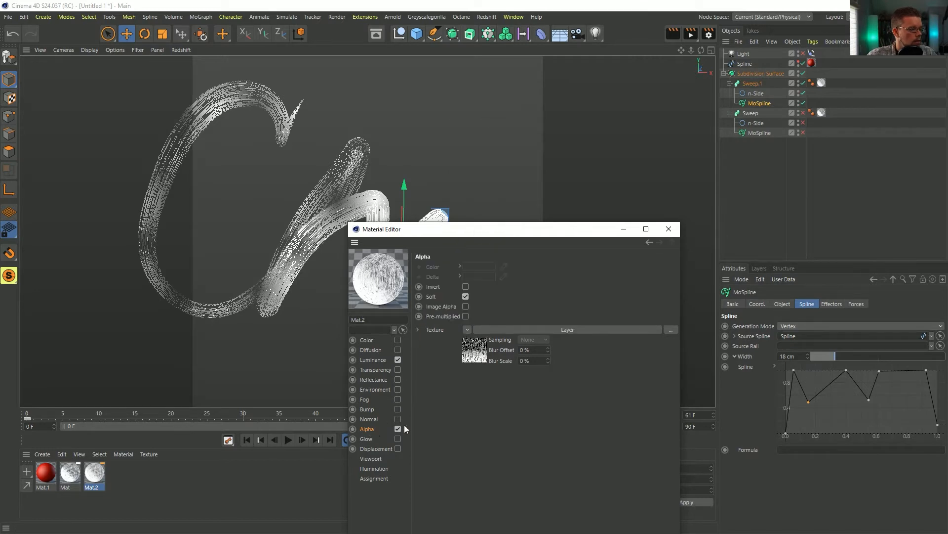
pyautogui.click(472, 351)
pyautogui.click(463, 346)
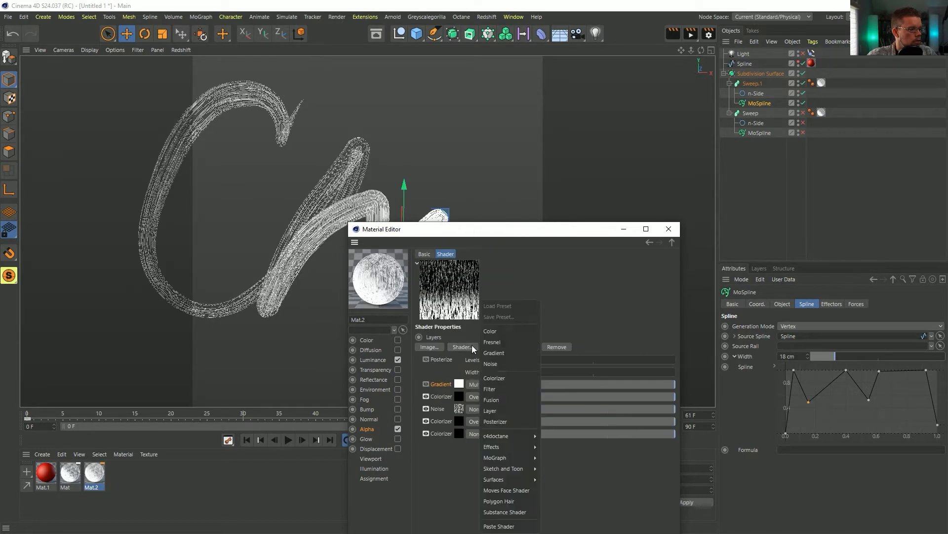
pyautogui.click(500, 526)
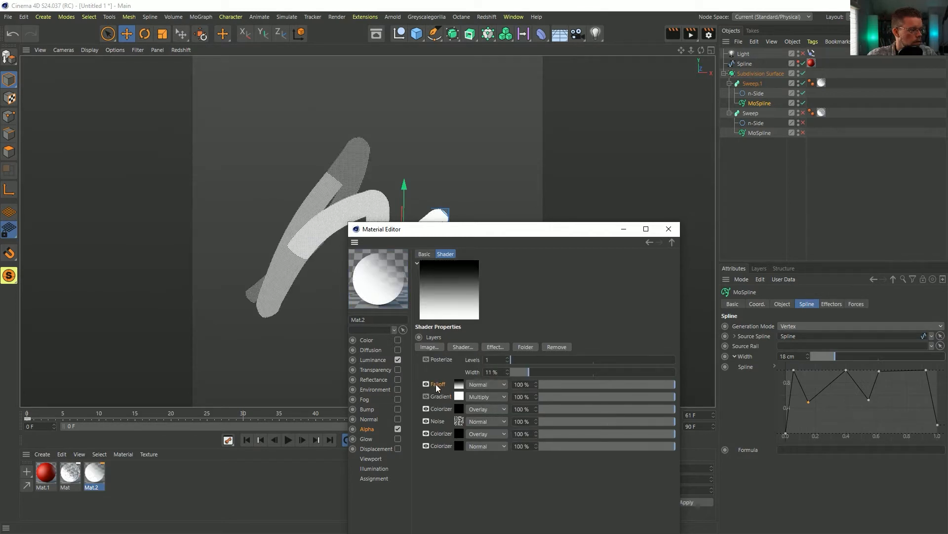
# Step: Move the Falloff layer below the Gradient layer in the alpha Layer shader and set its direction to 0, 0, 1
pyautogui.moveTo(436, 384); pyautogui.dragTo(444, 402)
pyautogui.click(459, 397)
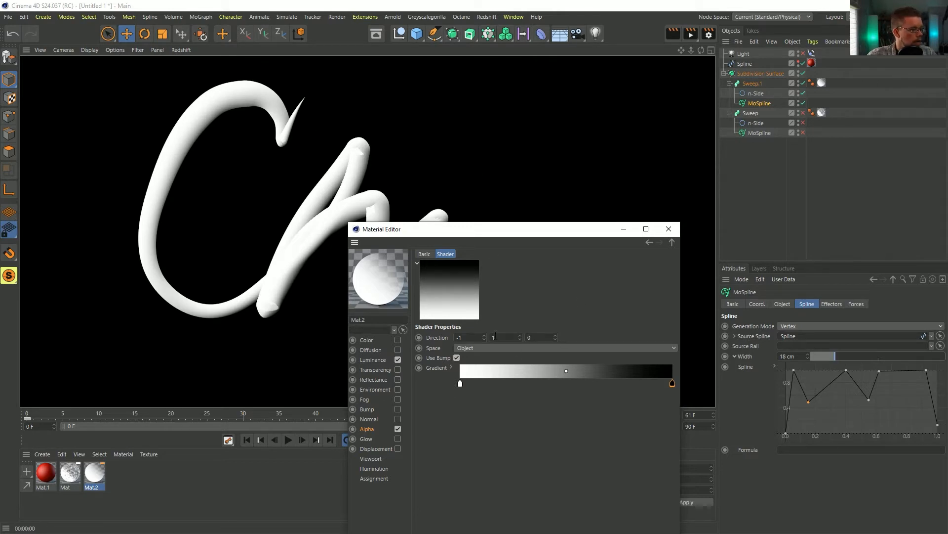
pyautogui.click(474, 337)
pyautogui.doubleClick(475, 338)
pyautogui.write('0')
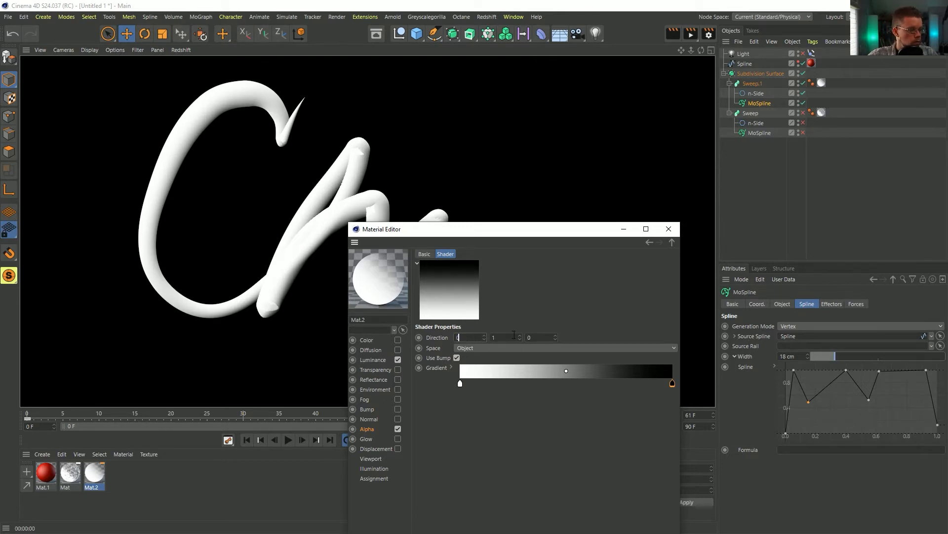
pyautogui.doubleClick(512, 337)
pyautogui.write('0')
pyautogui.click(540, 339)
pyautogui.write('1')
pyautogui.press('Return')
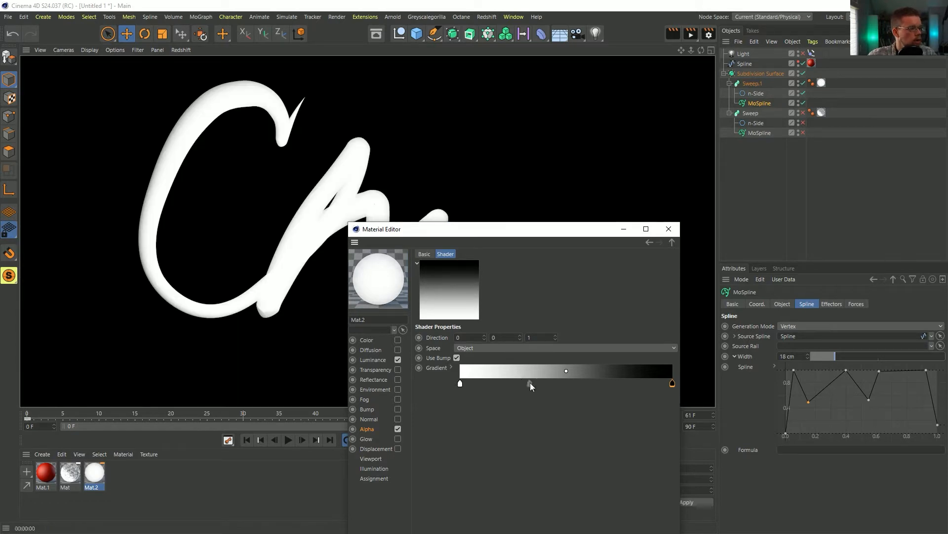
# Step: Pull the Falloff gradient's black knot in to just short of the middle and set the shader's space to Camera
pyautogui.moveTo(672, 384); pyautogui.dragTo(565, 390)
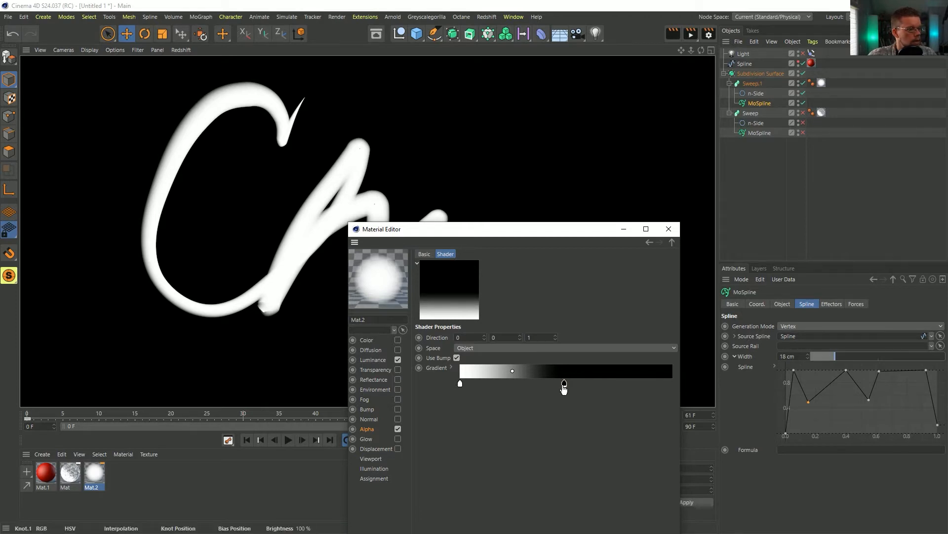
pyautogui.click(476, 349)
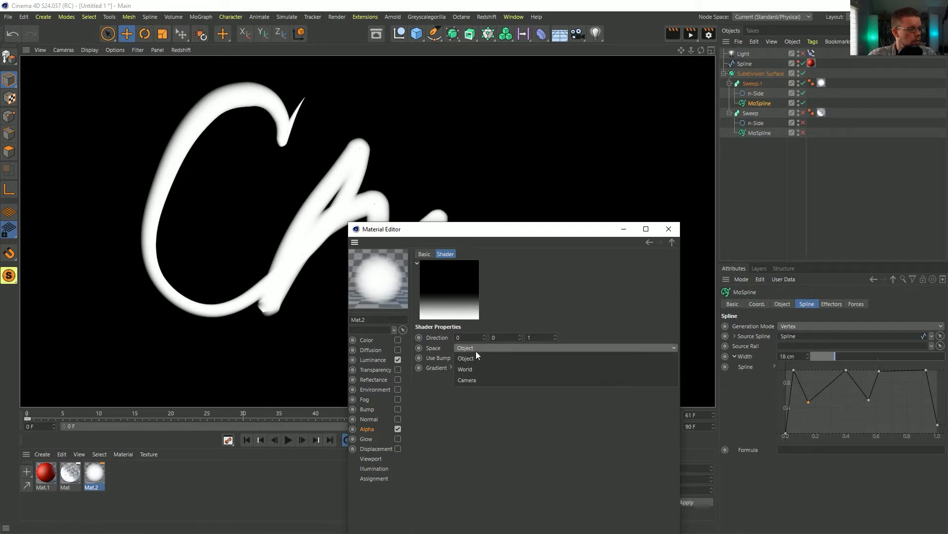
pyautogui.click(482, 374)
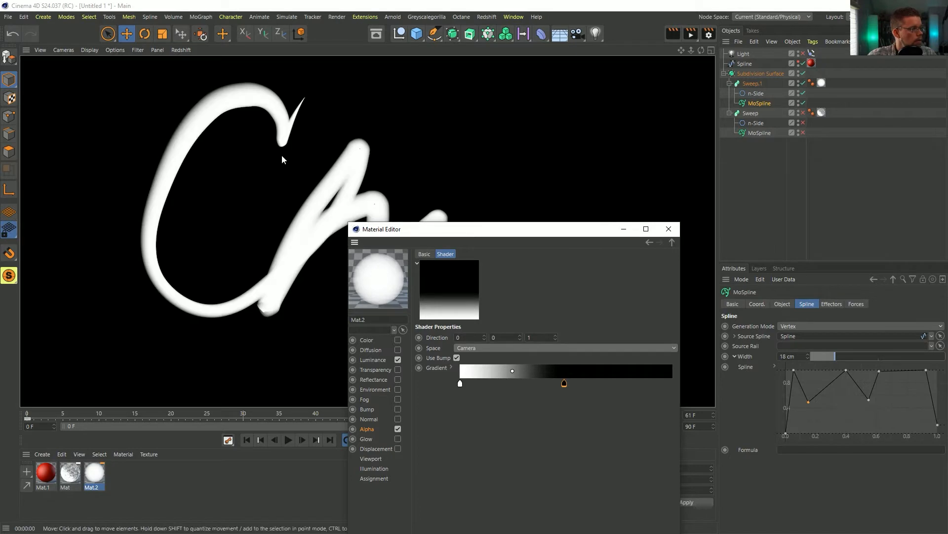
pyautogui.moveTo(564, 383); pyautogui.dragTo(553, 386)
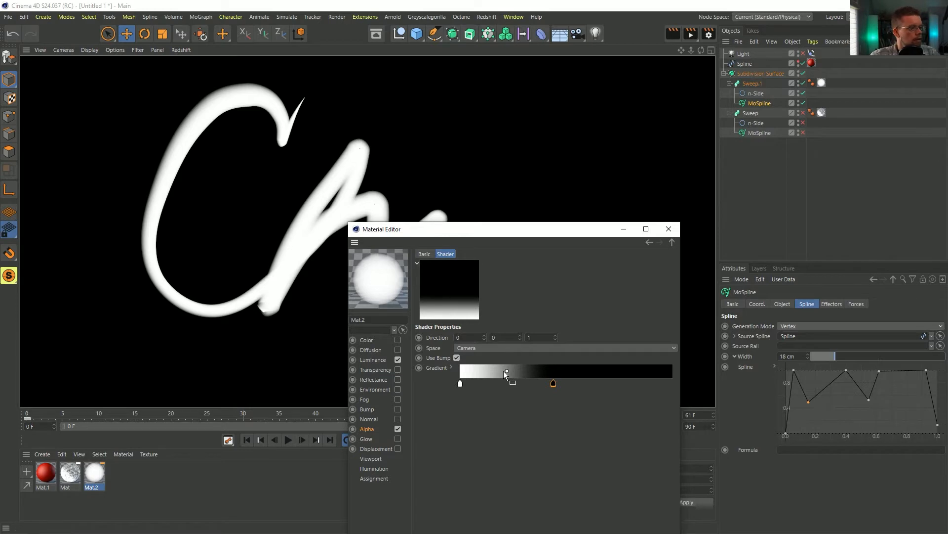
# Step: Try Cubic and Linear interpolation on the Falloff gradient's knots and set the bias position between them to 46.03 %
pyautogui.moveTo(503, 371); pyautogui.dragTo(480, 373)
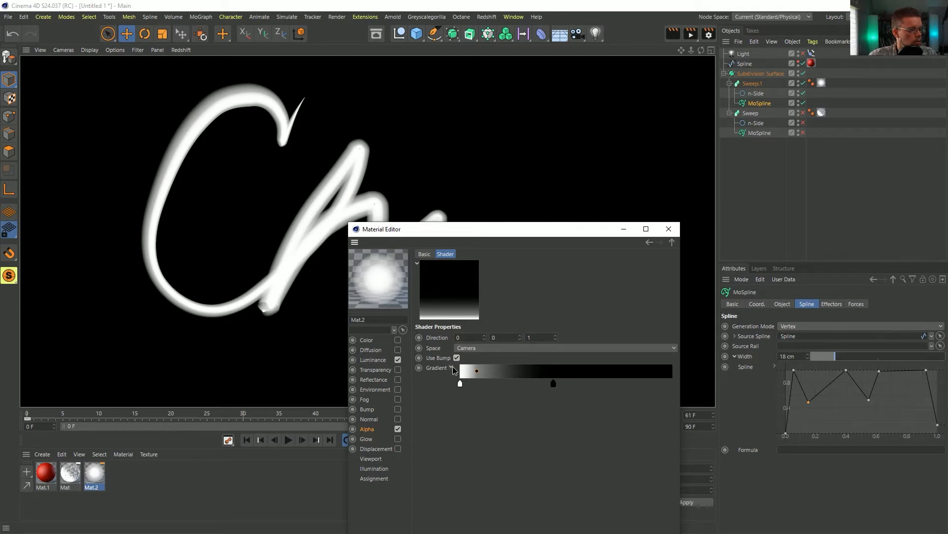
pyautogui.click(452, 367)
pyautogui.click(461, 384)
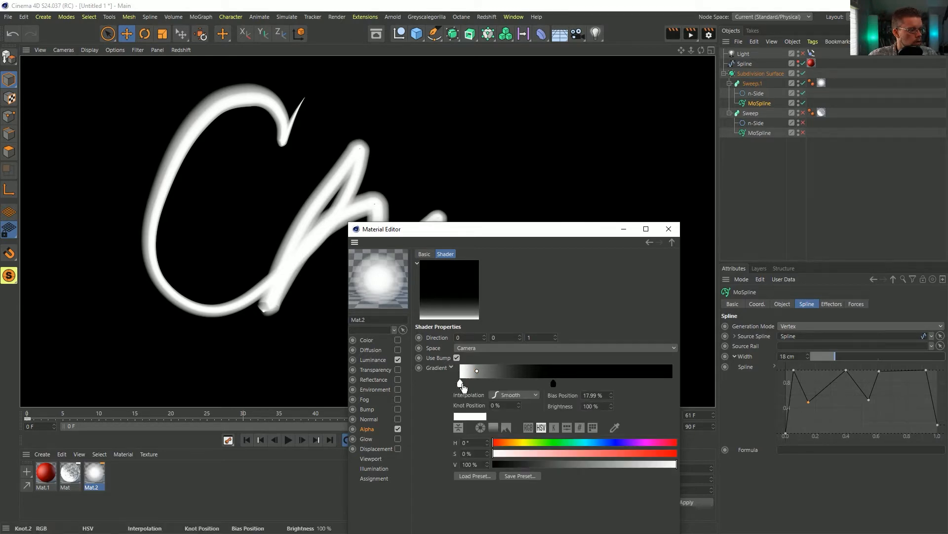
pyautogui.keyDown('shift'); pyautogui.click(553, 383); pyautogui.keyUp('shift')
pyautogui.click(516, 394)
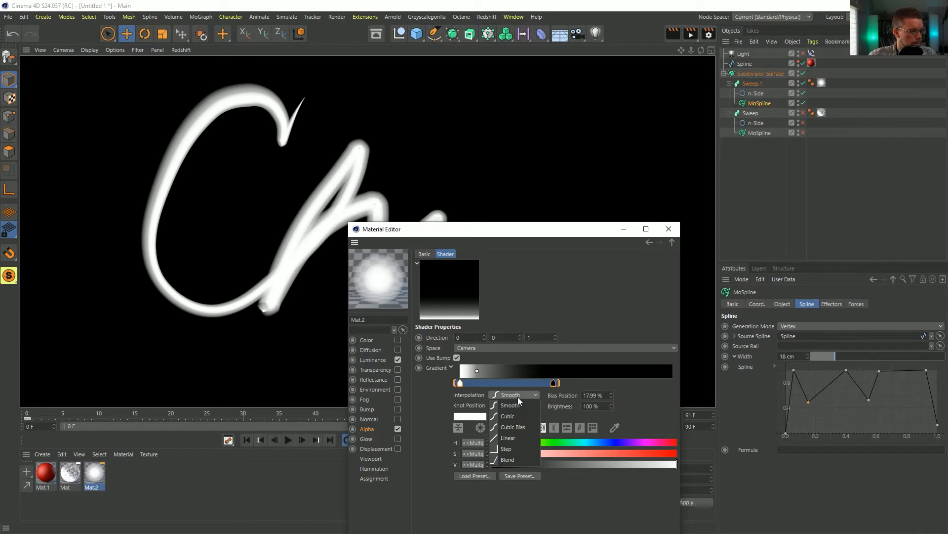
pyautogui.click(511, 414)
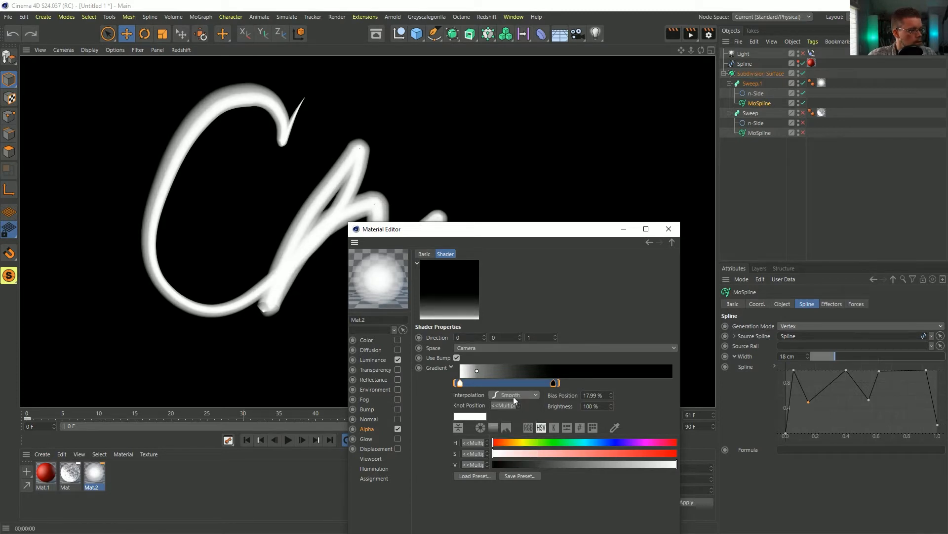
pyautogui.click(514, 395)
pyautogui.click(516, 439)
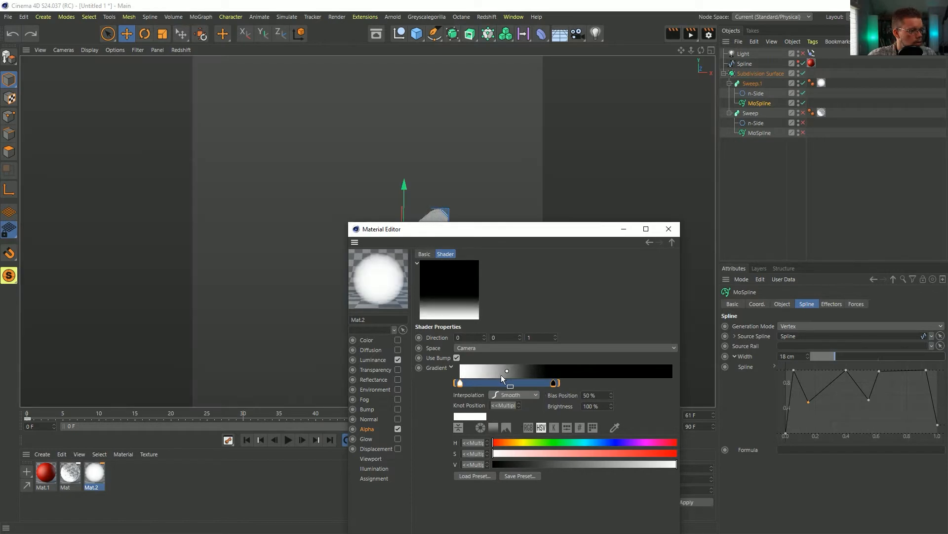
pyautogui.moveTo(510, 370); pyautogui.dragTo(503, 371)
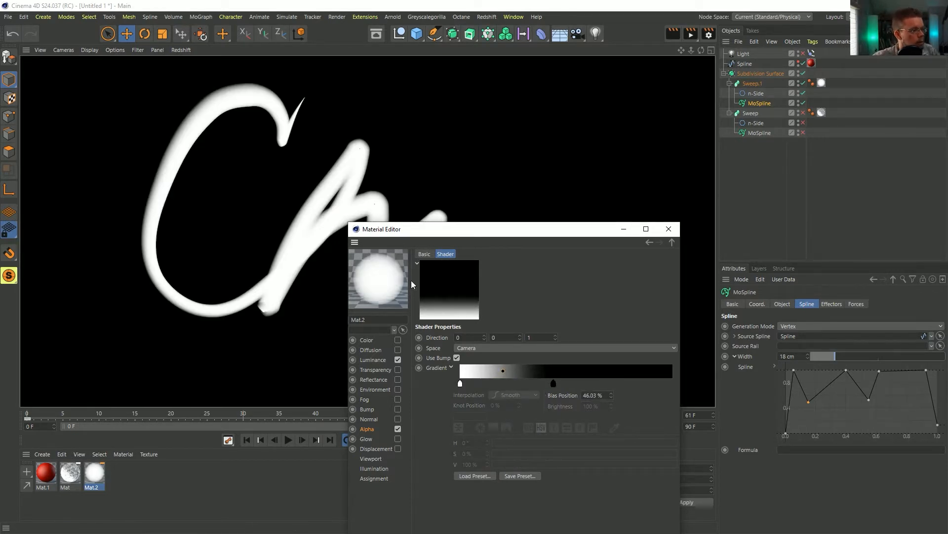
# Step: Move the Noise layer directly beneath Falloff, make it visible and set the Falloff layer's blend mode to Overlay
pyautogui.click(371, 432)
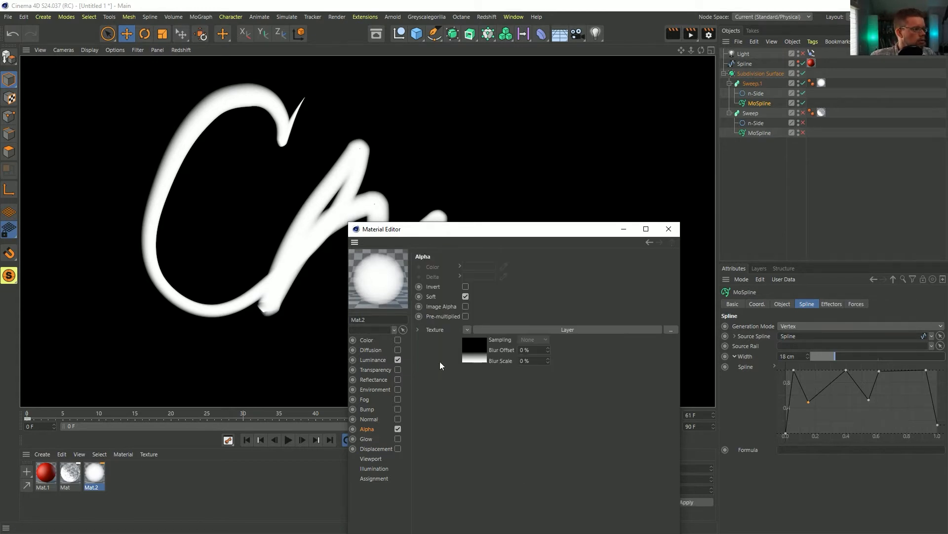
pyautogui.click(468, 358)
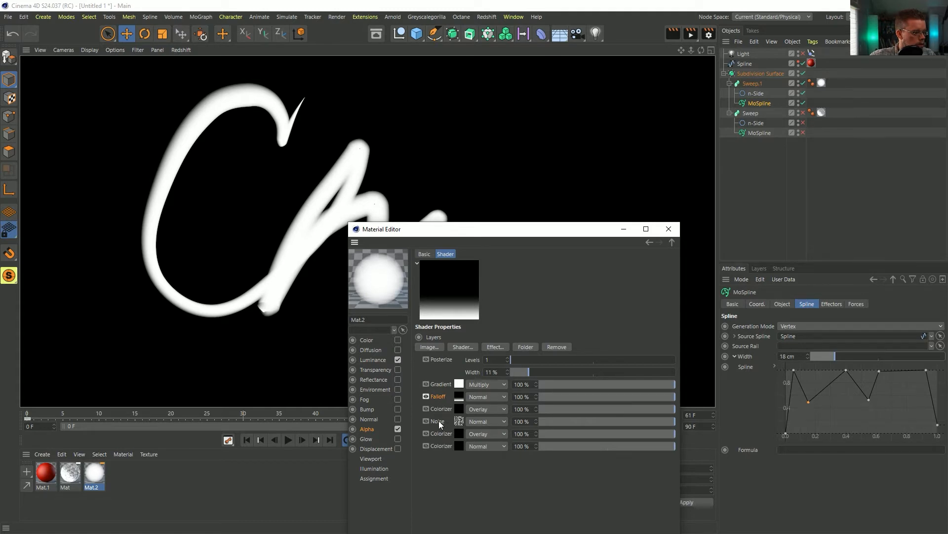
pyautogui.moveTo(439, 424); pyautogui.dragTo(441, 410)
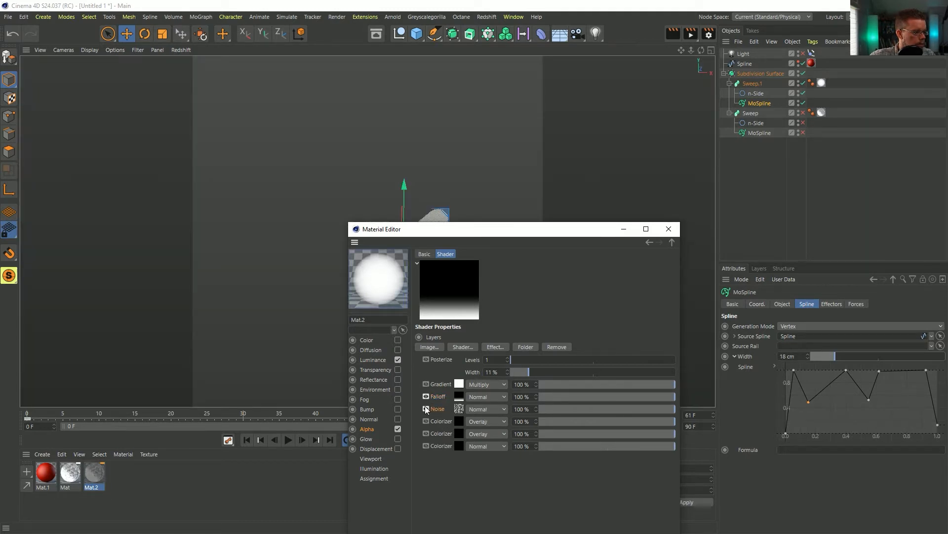
pyautogui.click(482, 408)
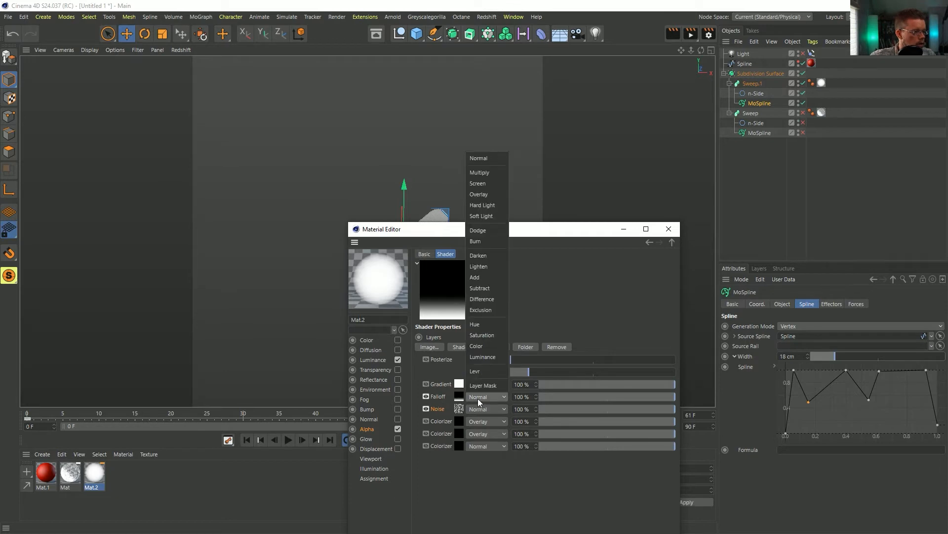
pyautogui.click(497, 193)
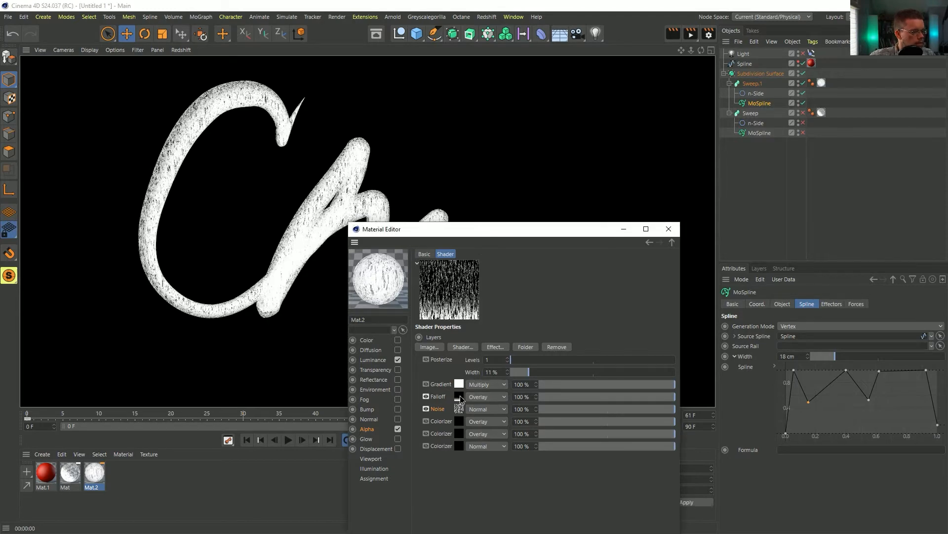
# Step: Set the Falloff gradient's black knot to 27.907 % and test the white knot at 6.977 % before returning it to 0 %
pyautogui.click(459, 396)
pyautogui.moveTo(555, 387); pyautogui.dragTo(520, 386)
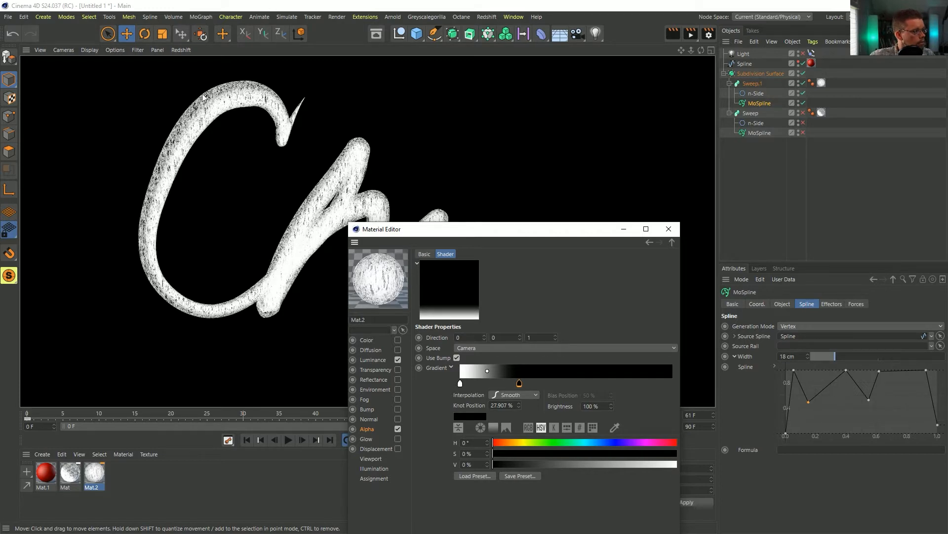
pyautogui.moveTo(460, 383); pyautogui.dragTo(475, 384)
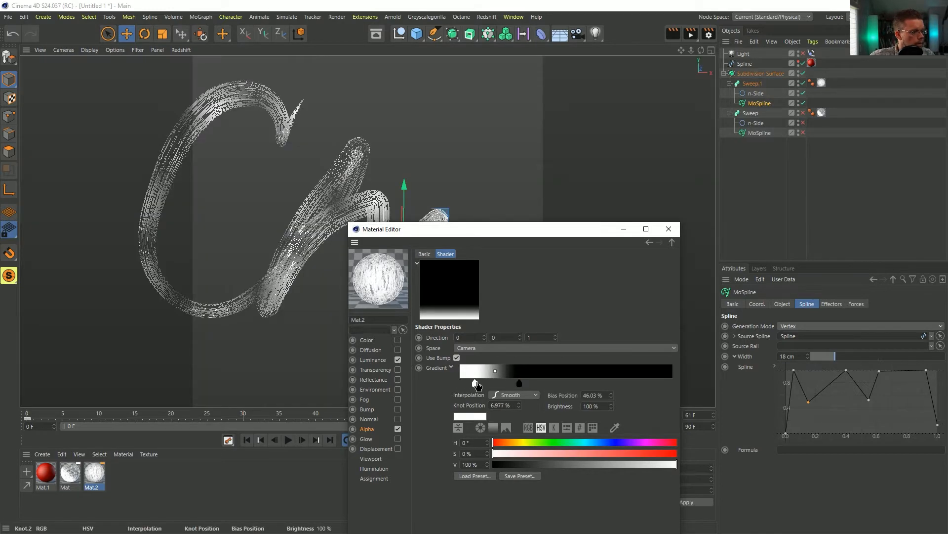
pyautogui.hotkey('ctrl', 'r')
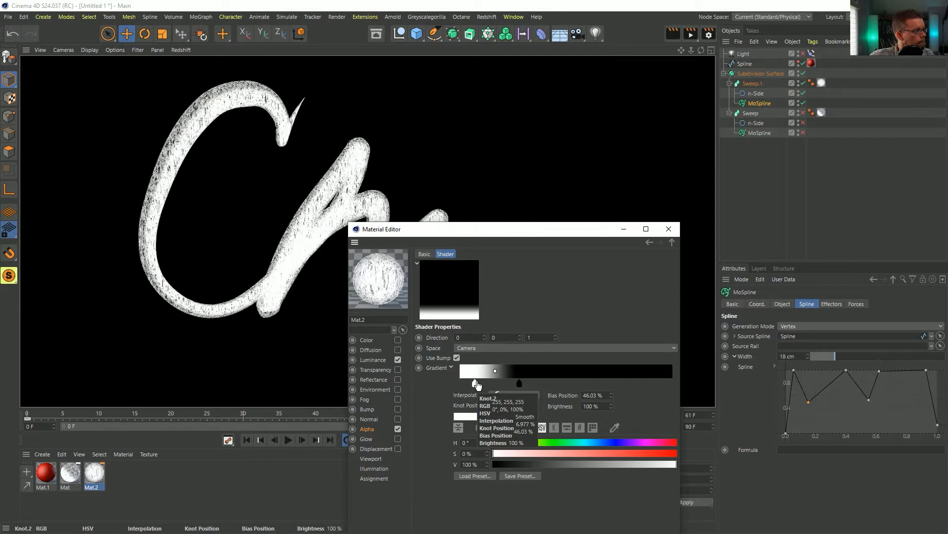
pyautogui.moveTo(476, 384); pyautogui.dragTo(460, 383)
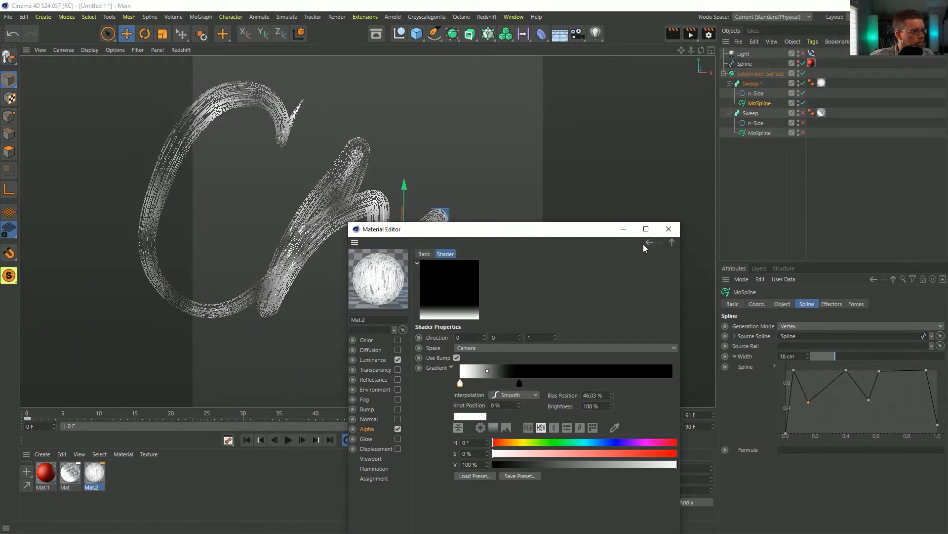
# Step: Change the Falloff layer's blend mode to Multiply in the alpha Layer shader and render the view
pyautogui.click(367, 428)
pyautogui.click(489, 346)
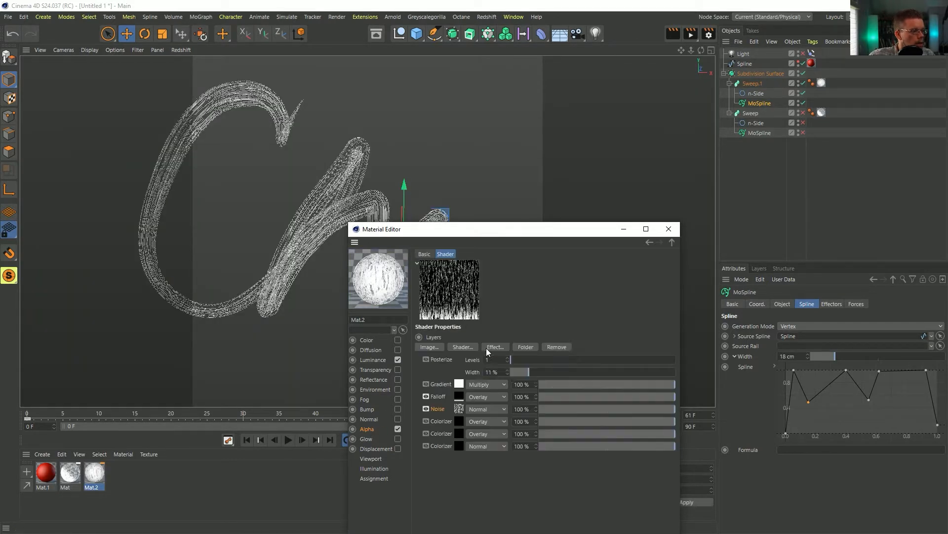
pyautogui.click(486, 348)
pyautogui.click(482, 349)
pyautogui.click(484, 396)
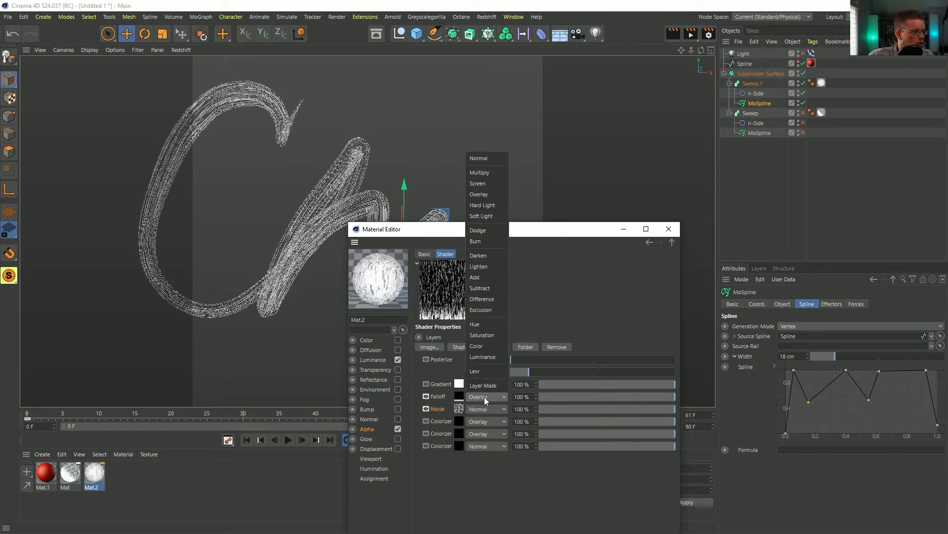
pyautogui.click(489, 172)
pyautogui.hotkey('ctrl', 'r')
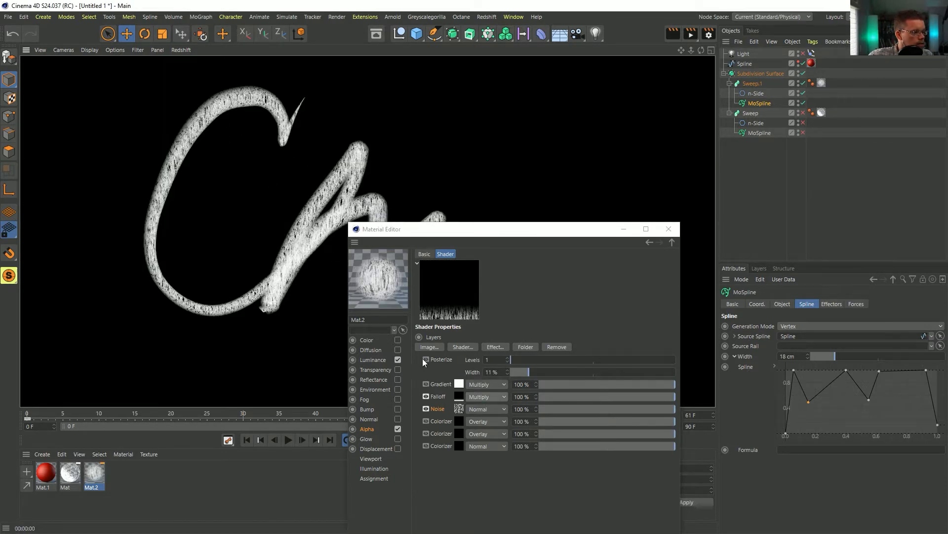
# Step: In the Falloff shader, turn off Use Bump, set the direction to 0, 0, -1 and the gradient's bias position to 25 %
pyautogui.click(458, 398)
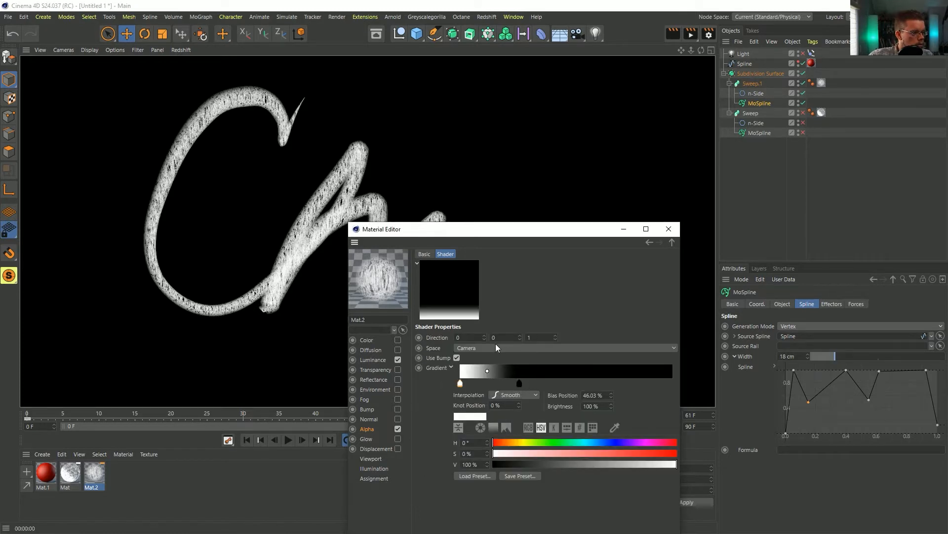
pyautogui.click(458, 357)
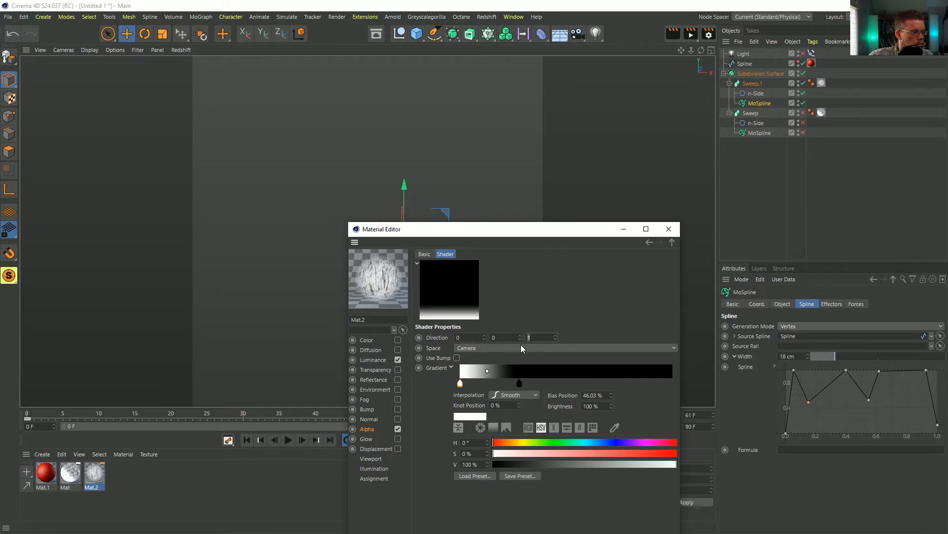
pyautogui.write('-')
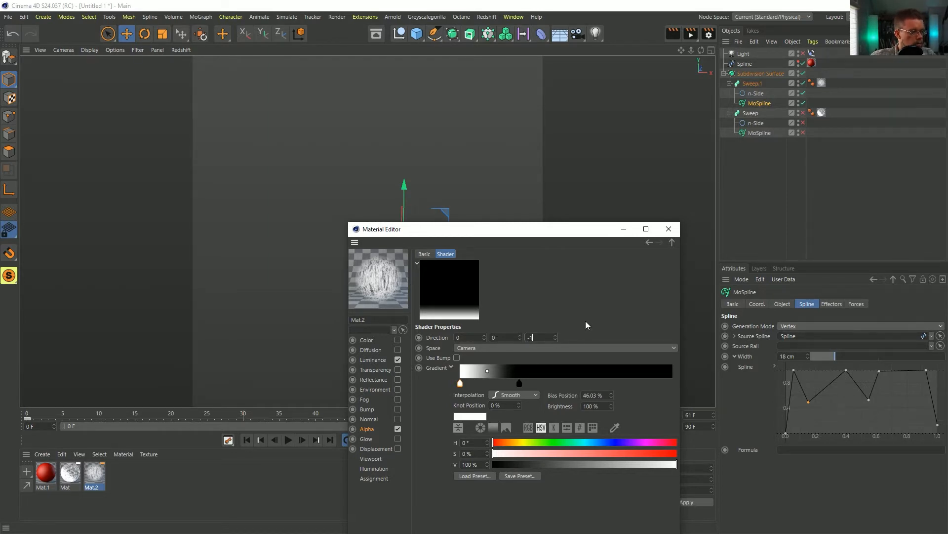
pyautogui.write('1')
pyautogui.press('Return')
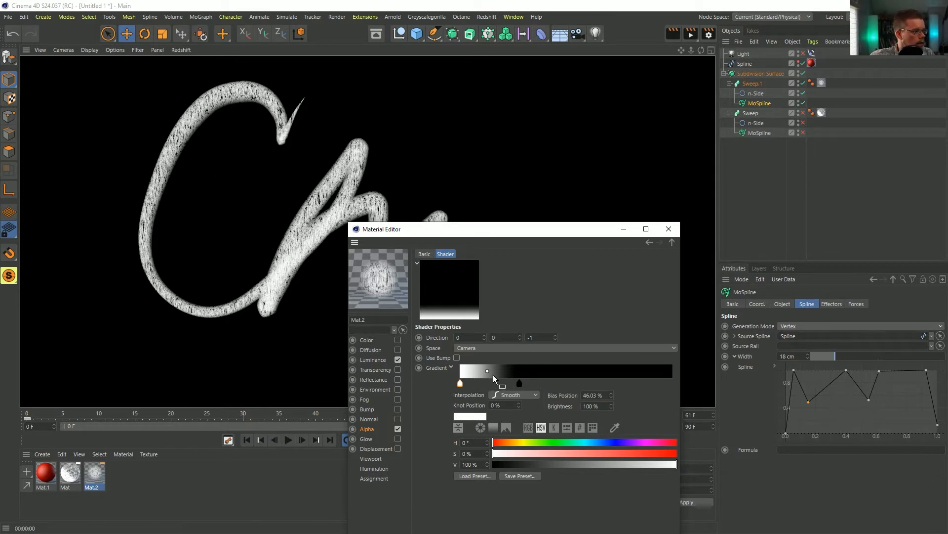
pyautogui.moveTo(487, 371); pyautogui.dragTo(475, 371)
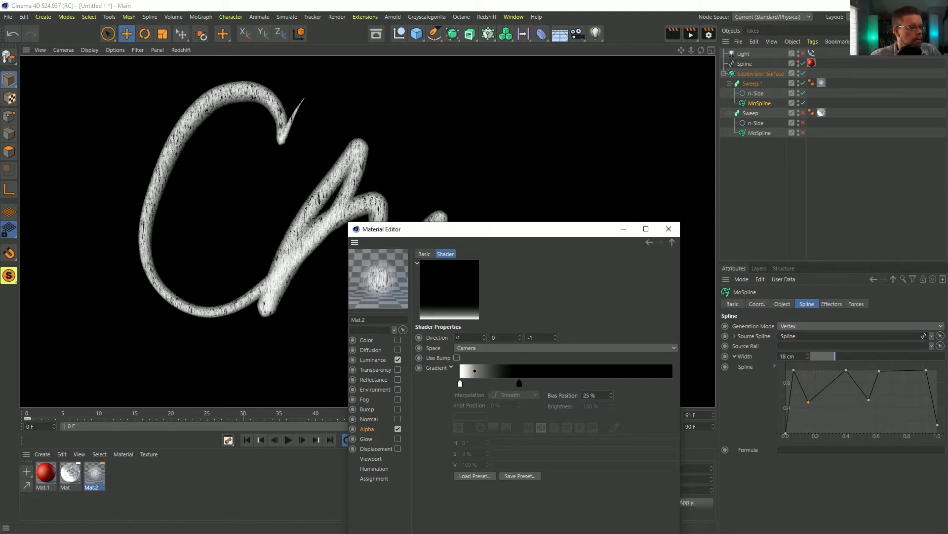
# Step: Lower the Noise shader's Low Clip in the alpha layers to 15 % and further to 7 %, rendering the view each time
pyautogui.click(375, 429)
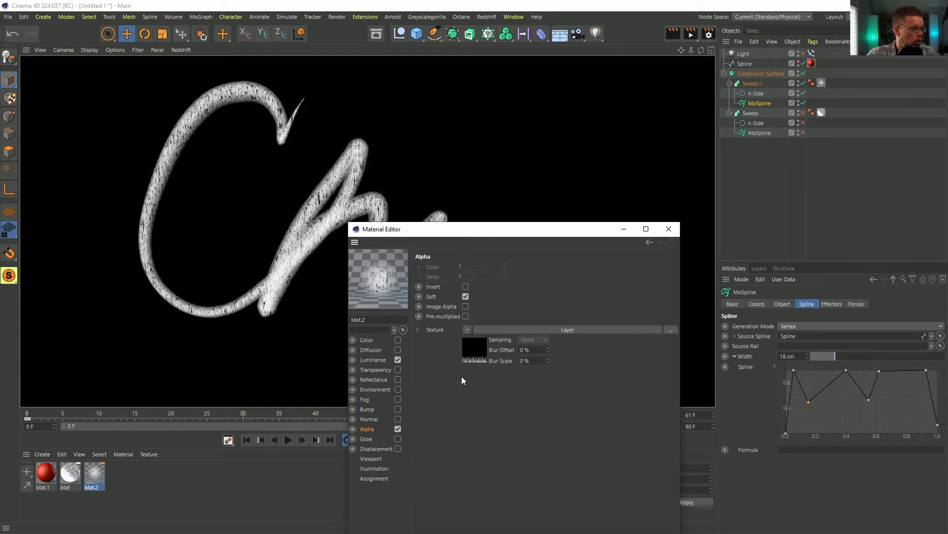
pyautogui.click(478, 349)
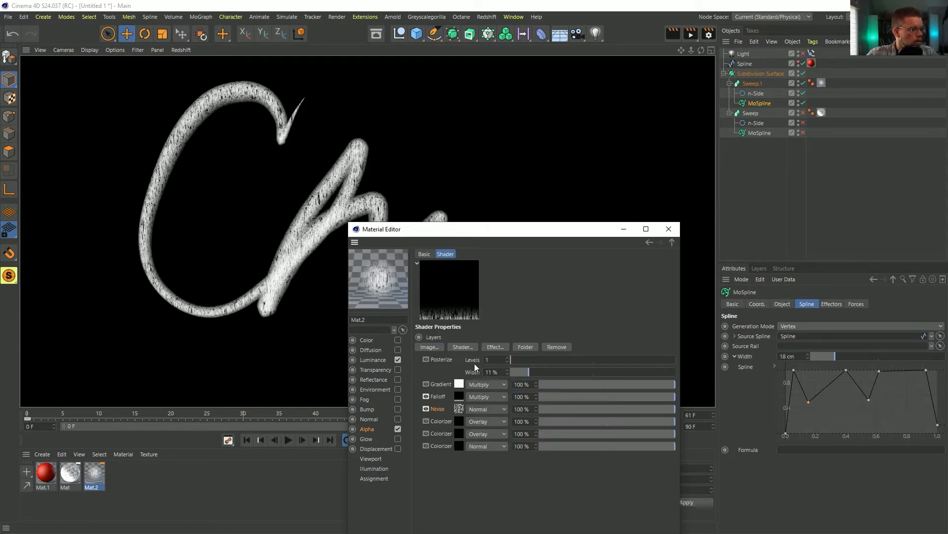
pyautogui.click(458, 408)
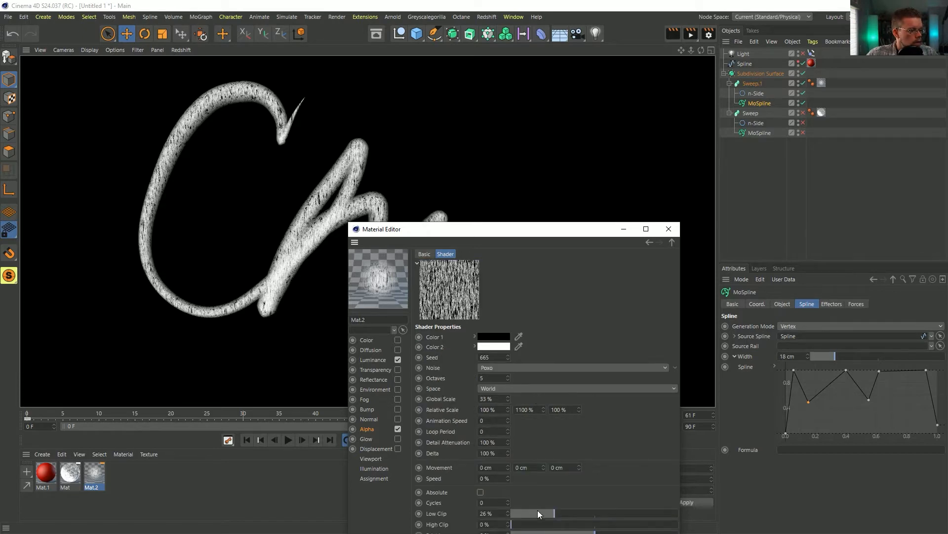
pyautogui.moveTo(538, 511); pyautogui.dragTo(530, 506)
pyautogui.hotkey('ctrl', 'r')
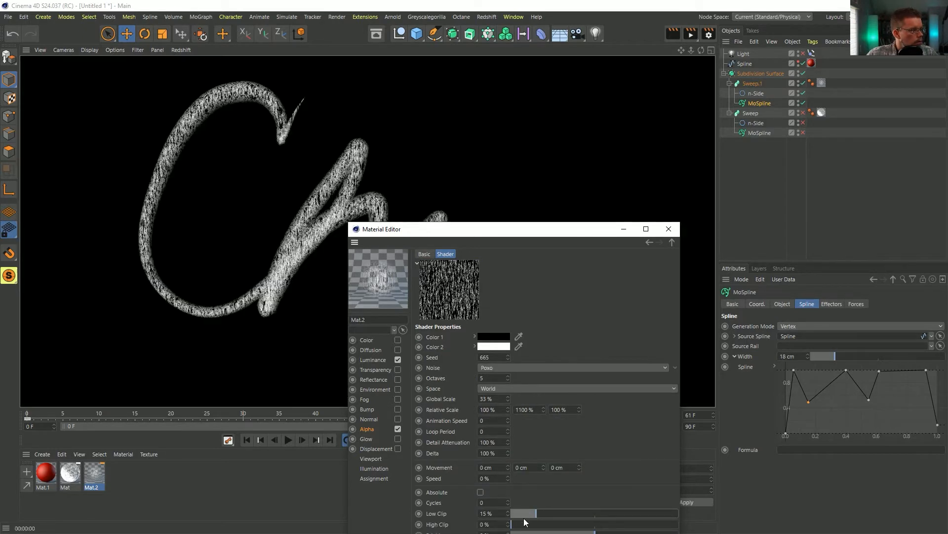
pyautogui.click(523, 517)
pyautogui.hotkey('ctrl', 'r')
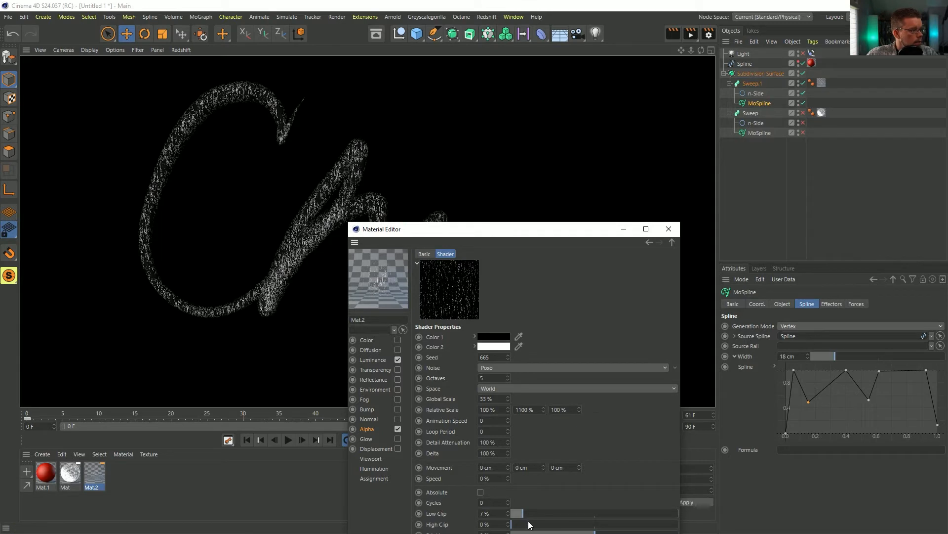
# Step: Set the Noise shader's High Clip to 100 % and Low Clip to 0 %, rendering the view to check the texture
pyautogui.click(529, 522)
pyautogui.click(529, 524)
pyautogui.click(533, 514)
pyautogui.moveTo(533, 515); pyautogui.dragTo(679, 524)
pyautogui.hotkey('ctrl', 'r')
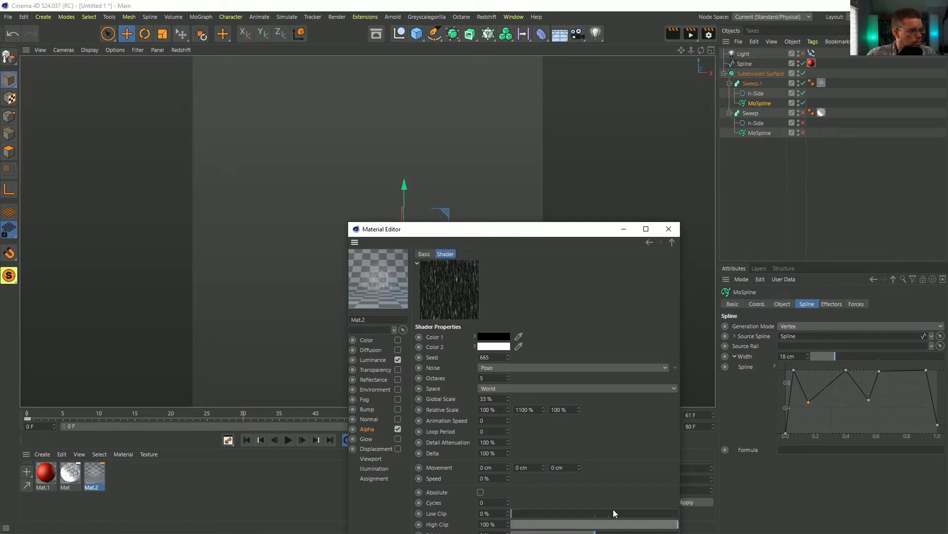
pyautogui.click(601, 513)
pyautogui.moveTo(601, 512); pyautogui.dragTo(511, 512)
pyautogui.hotkey('ctrl', 'r')
pyautogui.hotkey('ctrl', 'r')
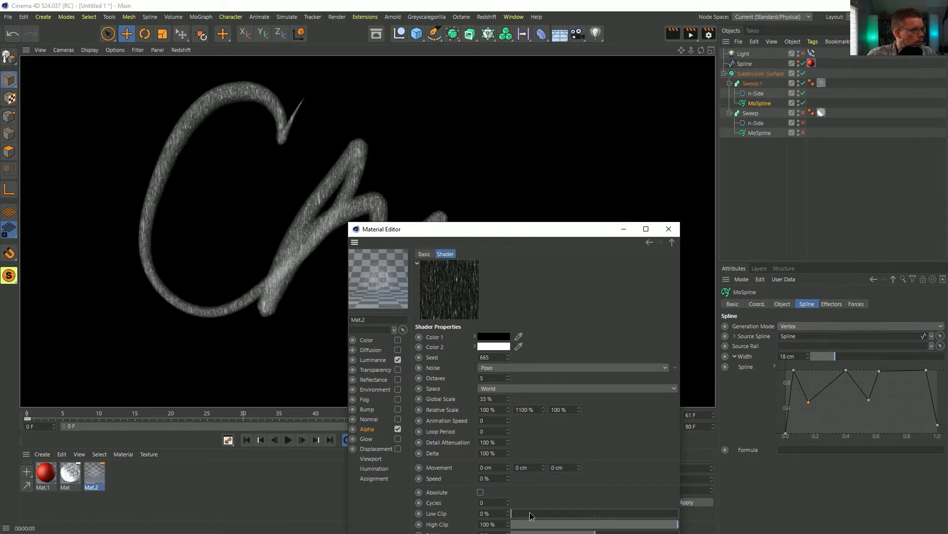
# Step: Raise the Noise shader's Low Clip to 20 % and further to 24 %, rendering the view each time
pyautogui.click(529, 512)
pyautogui.hotkey('ctrl', 'r')
pyautogui.click(544, 511)
pyautogui.hotkey('ctrl', 'r')
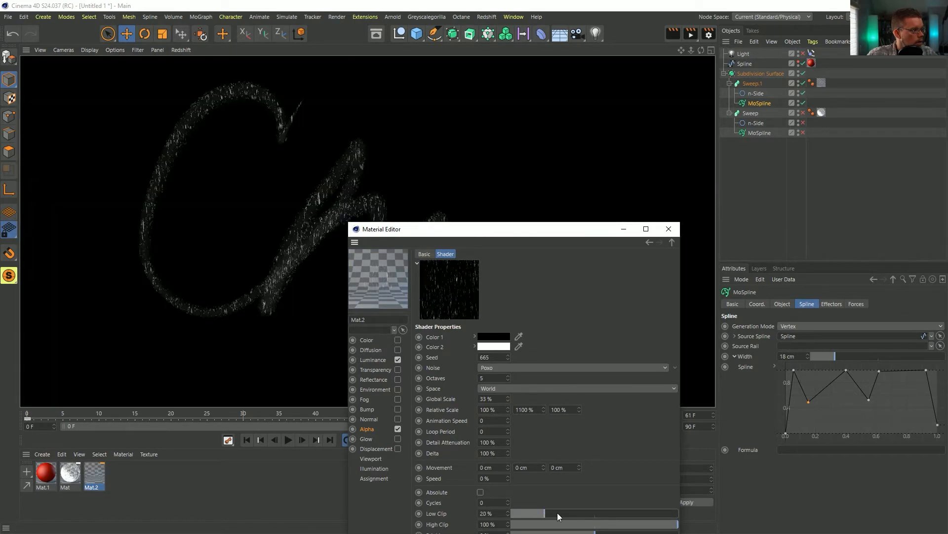
pyautogui.click(552, 512)
pyautogui.hotkey('ctrl', 'r')
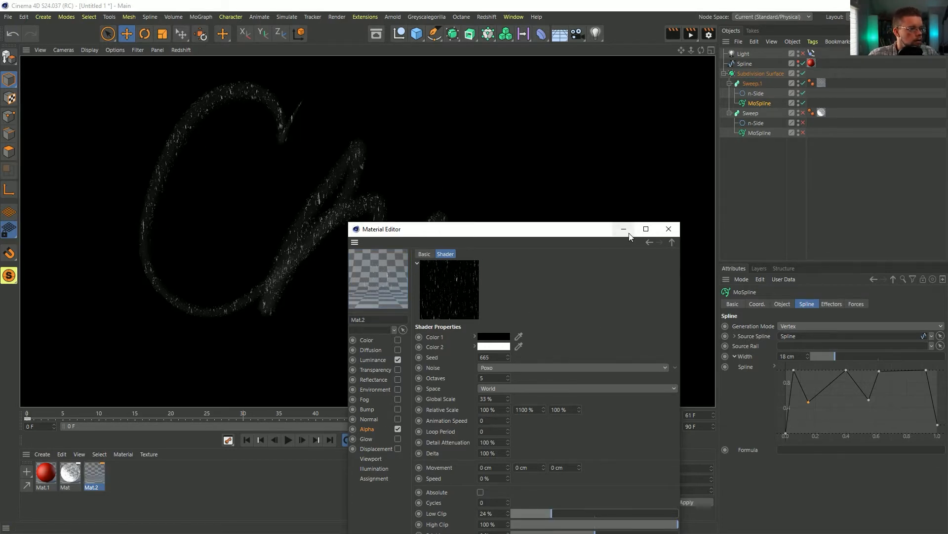
# Step: Turn on the Posterize effect in the alpha channel's Layer shader and render the view
pyautogui.click(376, 428)
pyautogui.click(473, 352)
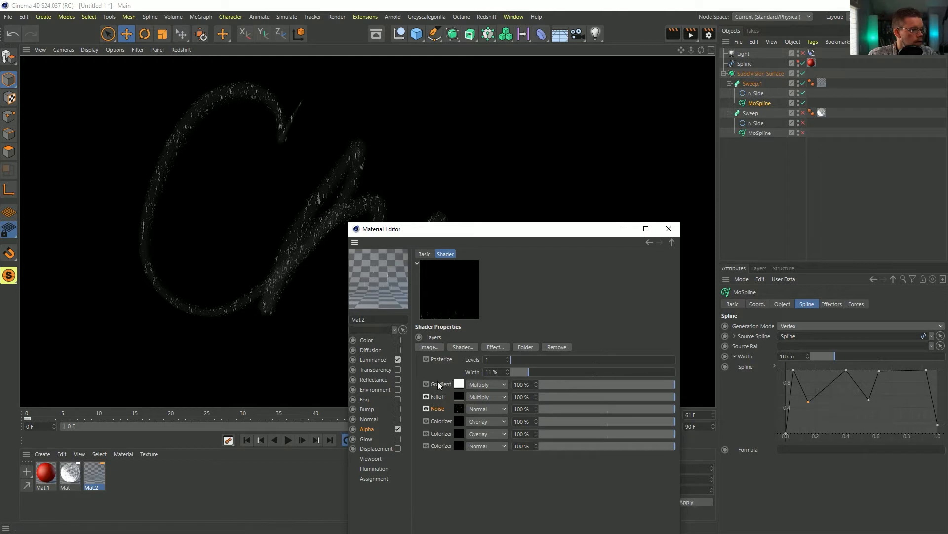
pyautogui.click(425, 359)
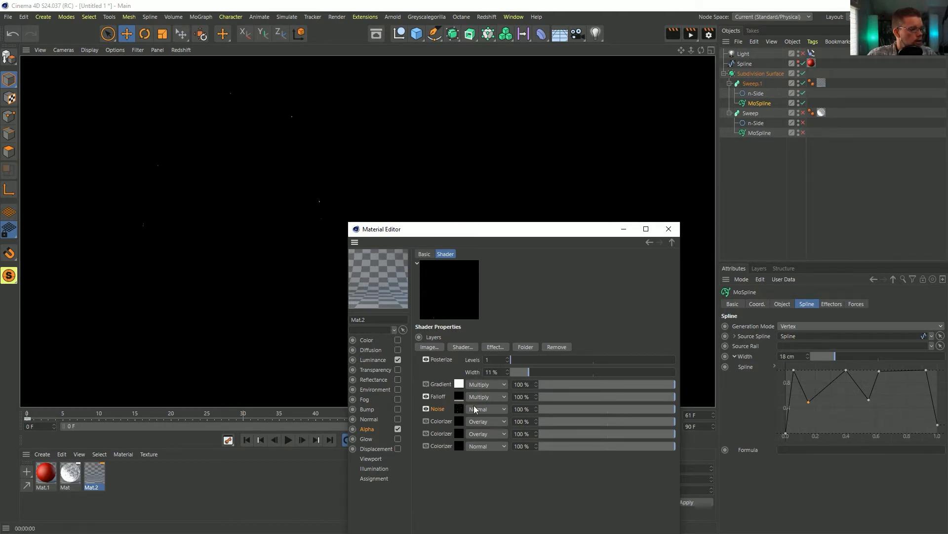
# Step: In the Falloff shader's gradient, move the white knot to 17.674 % and shift the black knot further toward the dark end
pyautogui.click(459, 396)
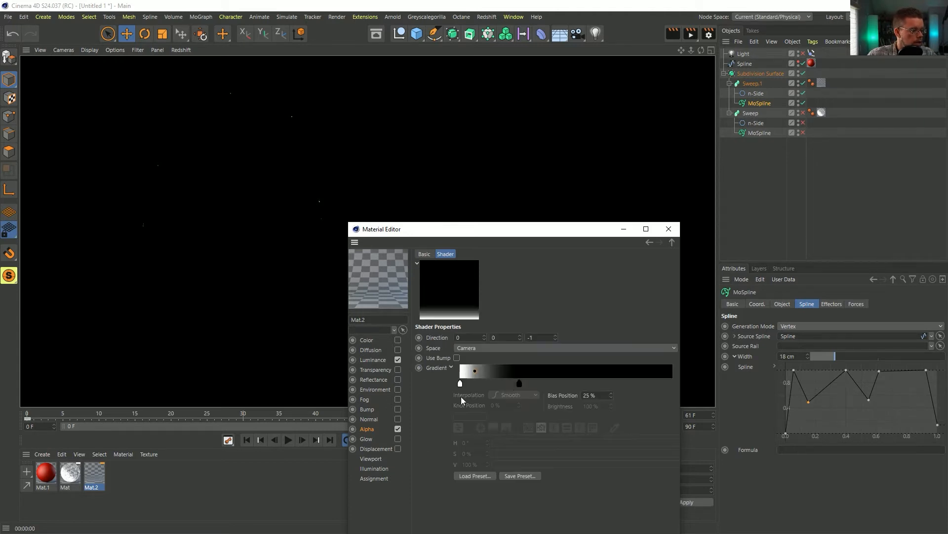
pyautogui.moveTo(458, 383); pyautogui.dragTo(524, 390)
pyautogui.hotkey('ctrl', 'z')
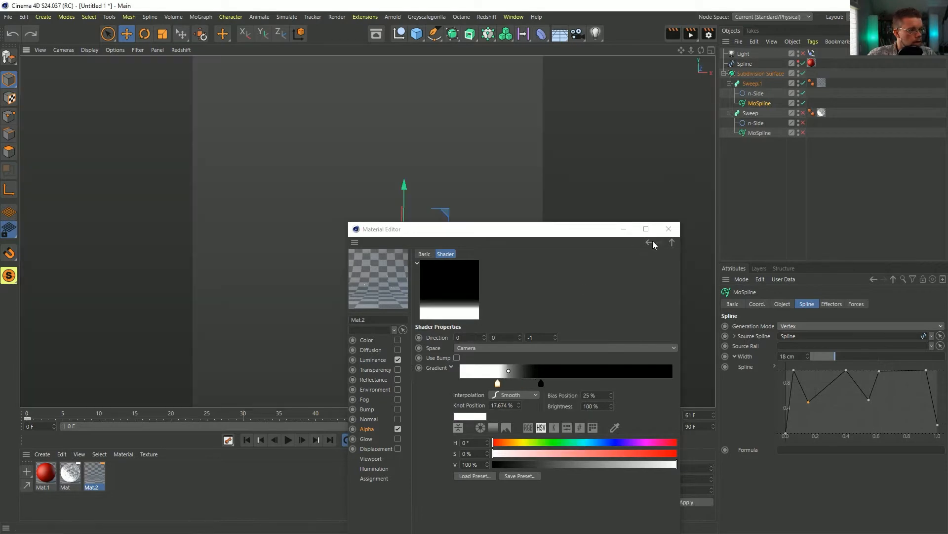
# Step: Delete the three Colorizer layers from the alpha channel's Layer shader
pyautogui.click(386, 429)
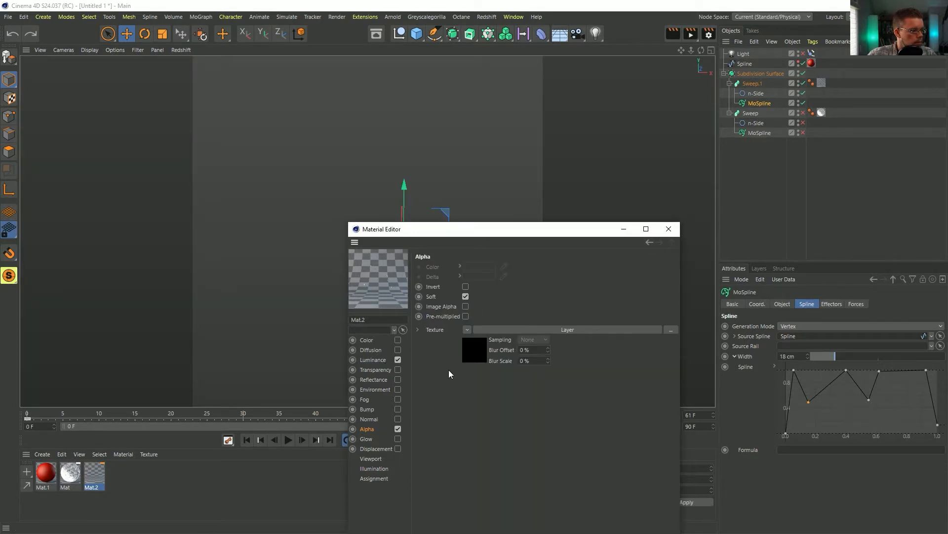
pyautogui.click(444, 419)
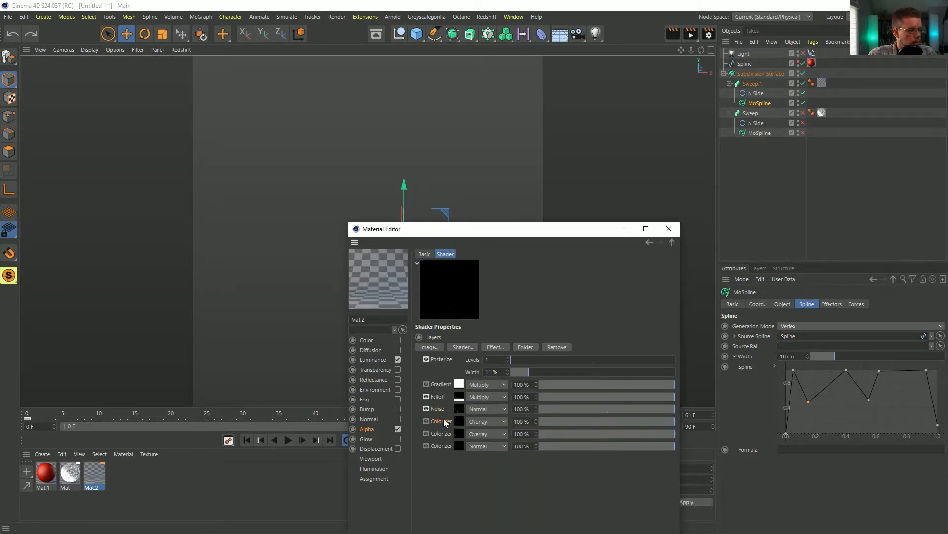
pyautogui.press('Delete')
pyautogui.click(444, 419)
pyautogui.press('Delete')
pyautogui.click(444, 419)
pyautogui.press('Delete')
# Step: Try the Noise shader's High Clip at 57 % and 48 %, then set it to 60 %, rendering the view each time
pyautogui.click(458, 410)
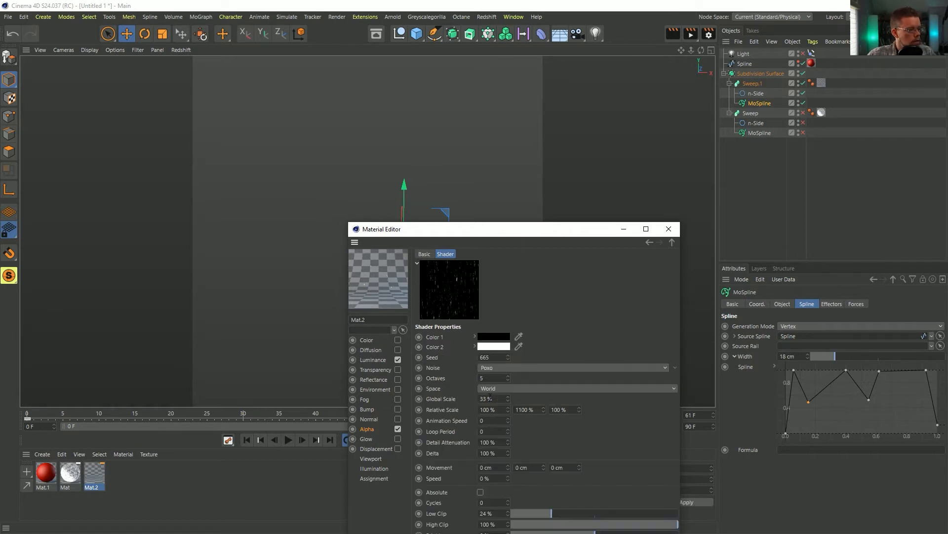
pyautogui.click(608, 525)
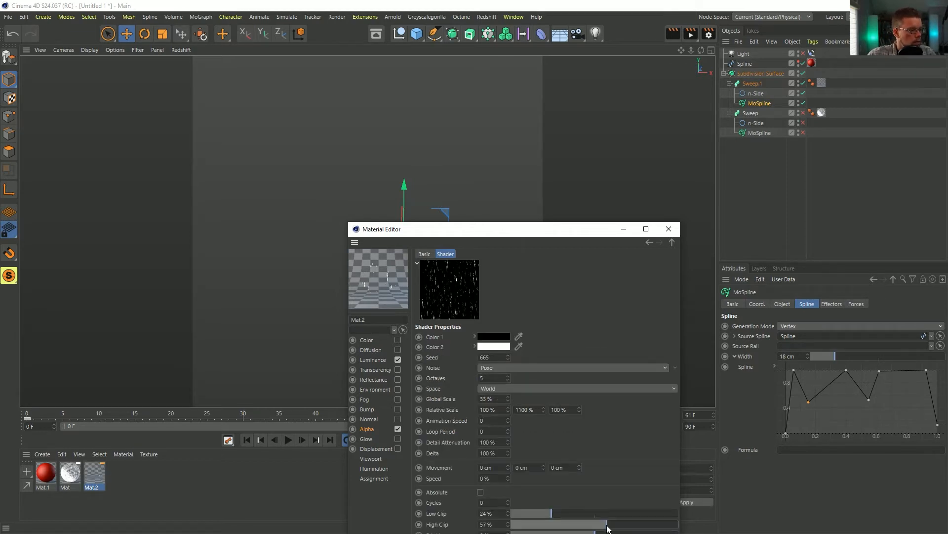
pyautogui.hotkey('ctrl', 'r')
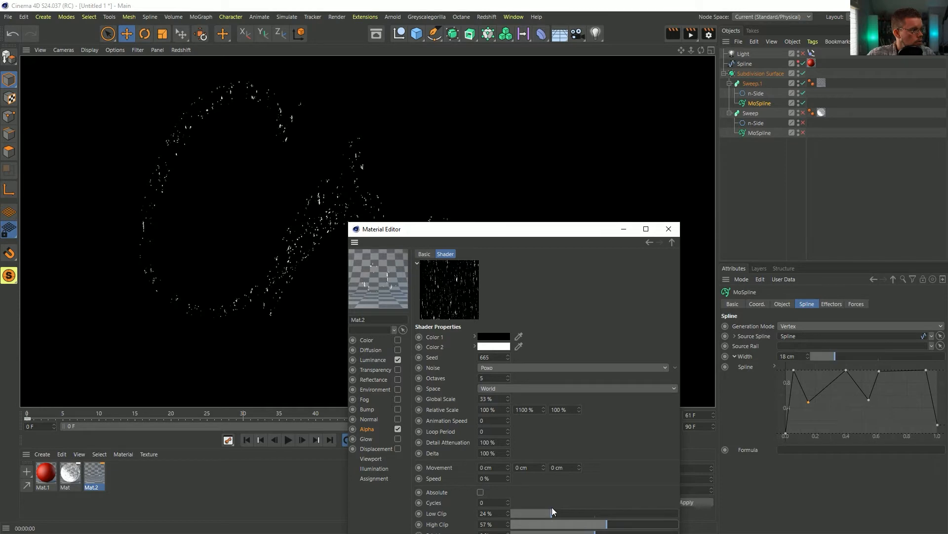
pyautogui.click(593, 525)
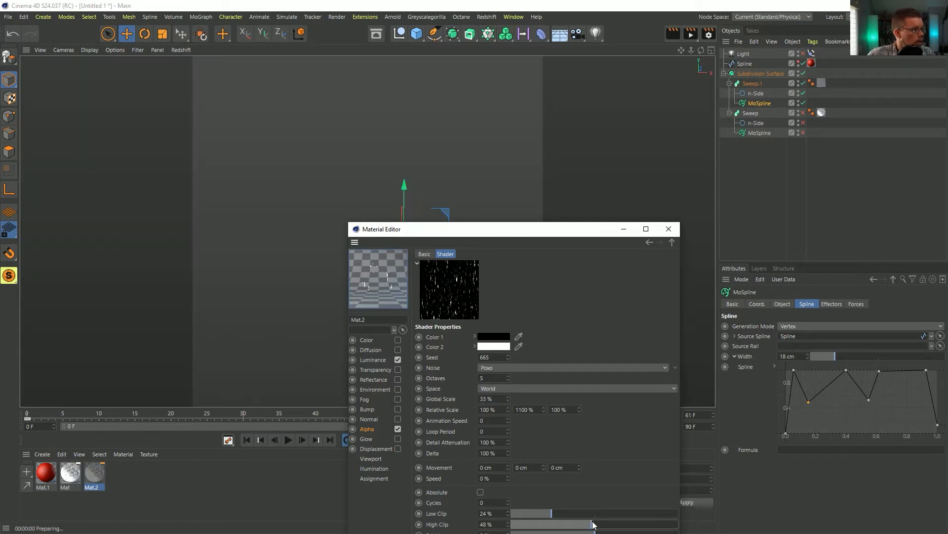
pyautogui.hotkey('ctrl', 'r')
pyautogui.click(612, 523)
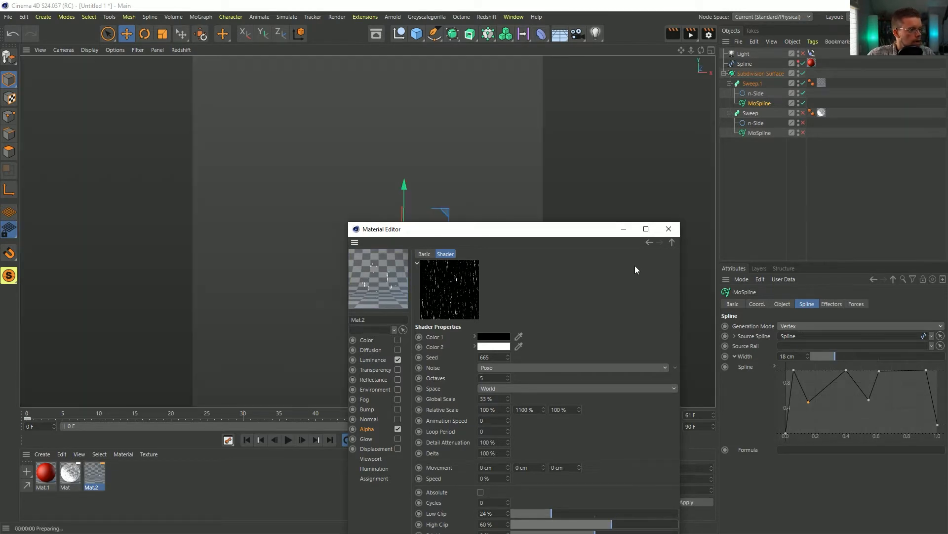
pyautogui.hotkey('ctrl', 'r')
# Step: Return the Falloff gradient's white knot to 0 % and render the view
pyautogui.click(649, 242)
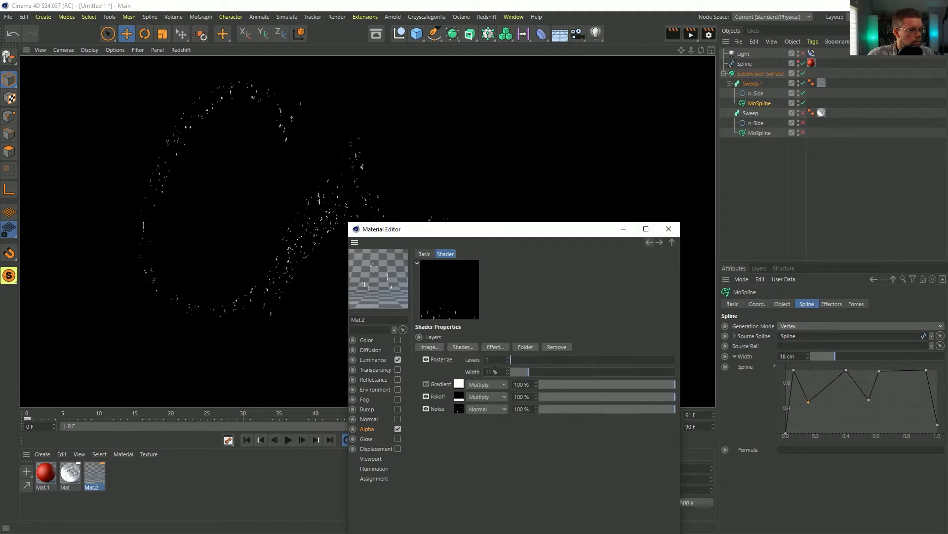
pyautogui.click(459, 397)
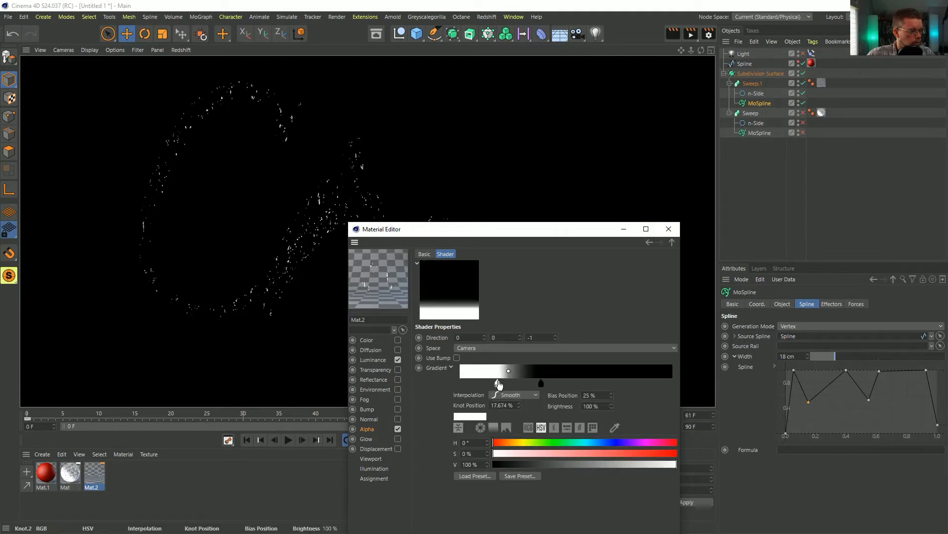
pyautogui.click(461, 384)
pyautogui.hotkey('ctrl', 'r')
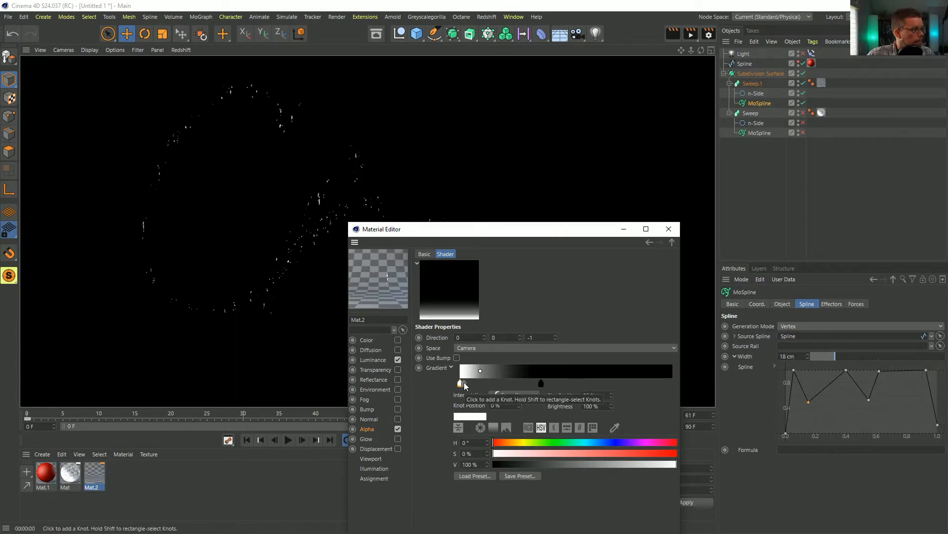
# Step: Re-enable the first Sweep with its children and set the width of Sweep.1's MoSpline to 28 cm
pyautogui.keyDown('ctrl'); pyautogui.click(803, 113); pyautogui.keyUp('ctrl')
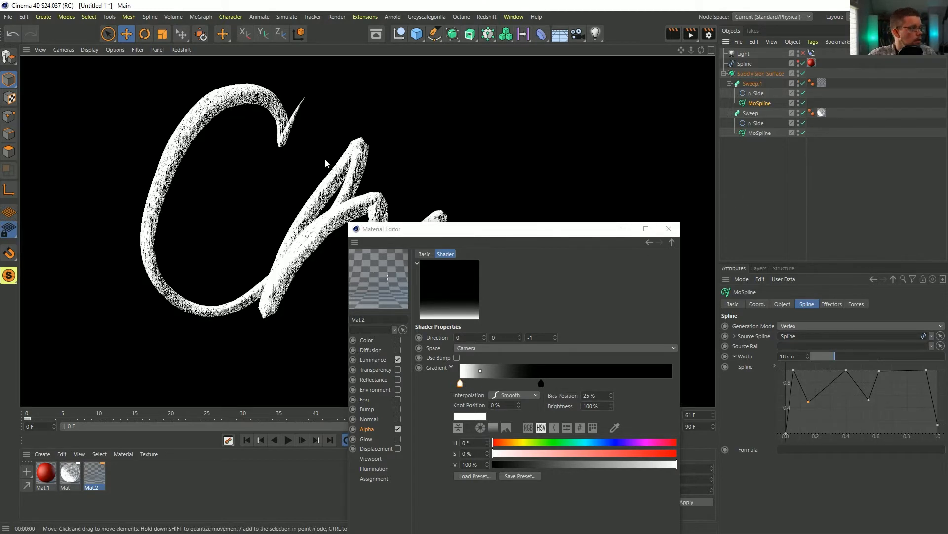
pyautogui.click(754, 84)
pyautogui.click(754, 93)
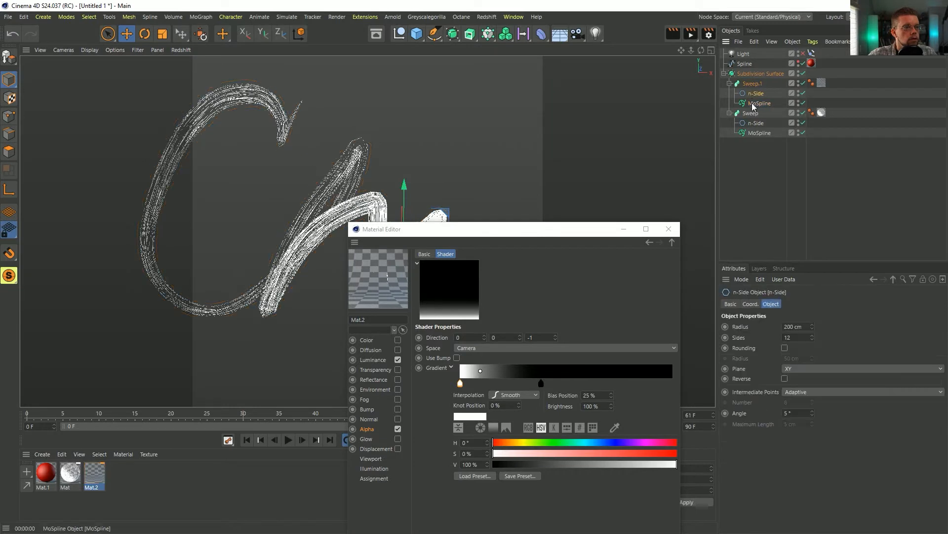
pyautogui.click(753, 104)
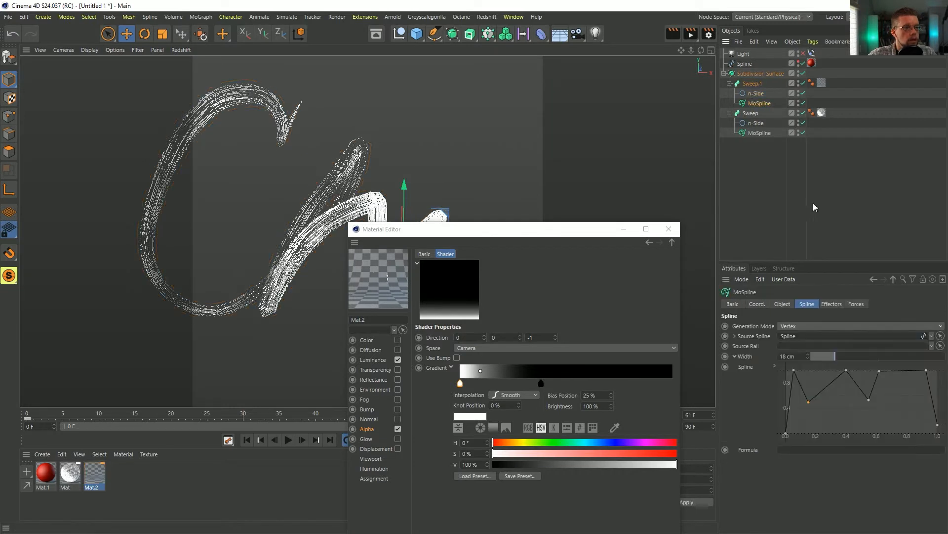
pyautogui.click(848, 356)
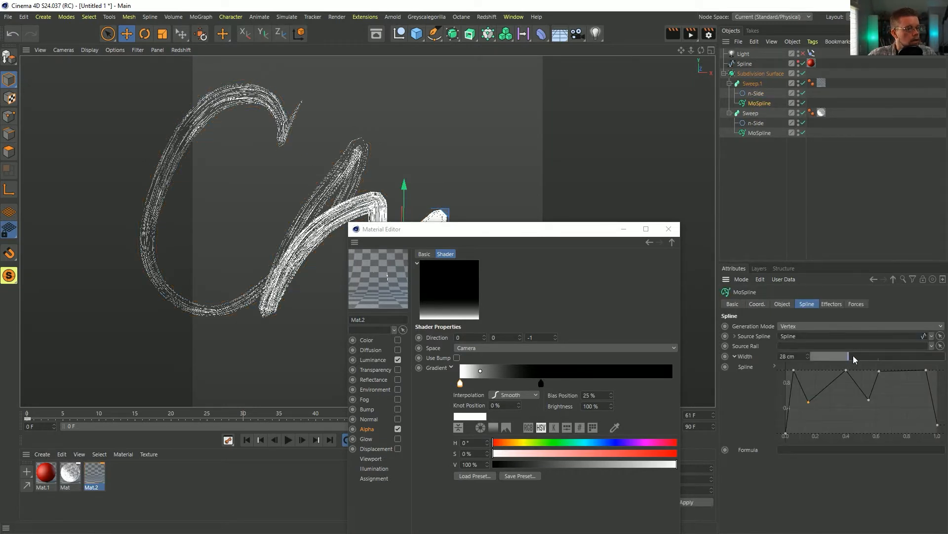
# Step: Disable the Subdivision Surface, then test Sweep.1's MoSpline width at 43, 26 and 20 cm before setting it to 24 cm
pyautogui.click(803, 73)
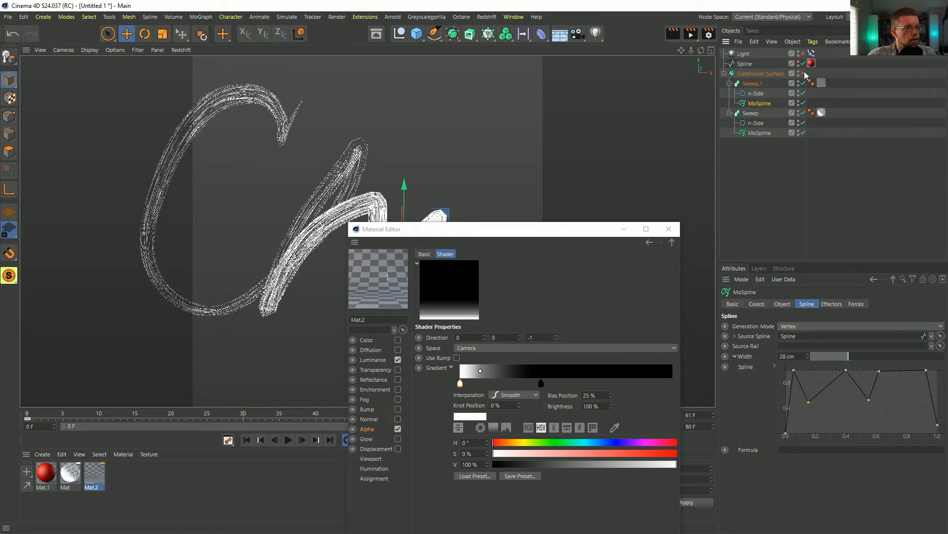
pyautogui.hotkey('ctrl', 'r')
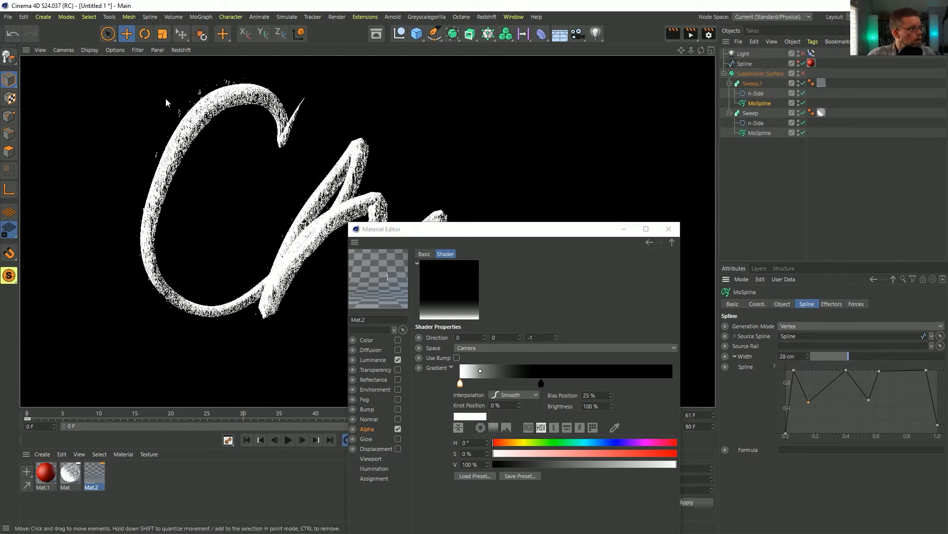
pyautogui.moveTo(853, 356); pyautogui.dragTo(865, 358)
pyautogui.click(868, 358)
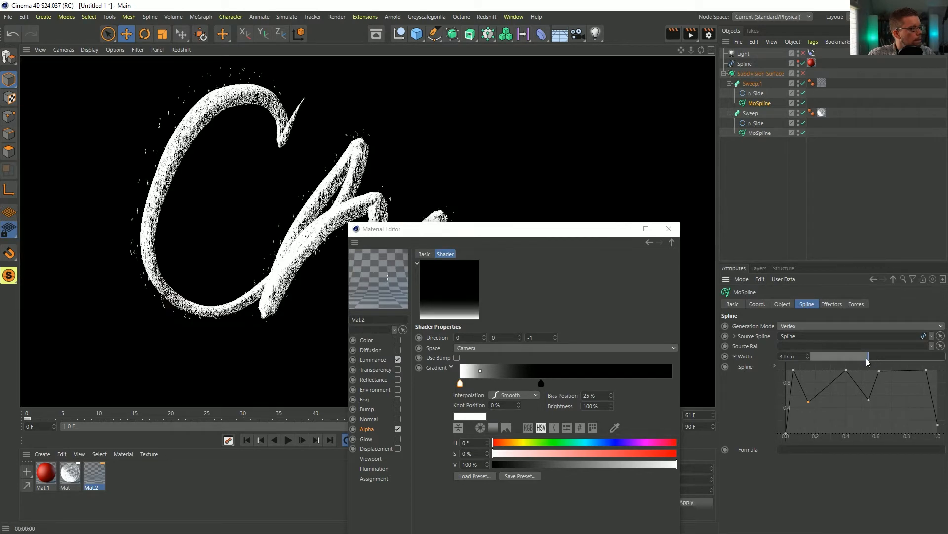
pyautogui.moveTo(867, 359); pyautogui.dragTo(846, 359)
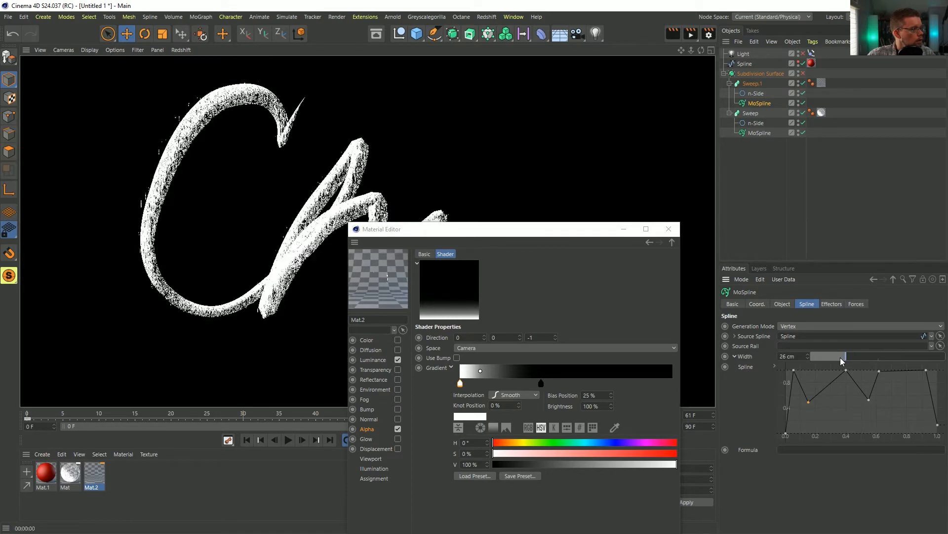
pyautogui.click(837, 356)
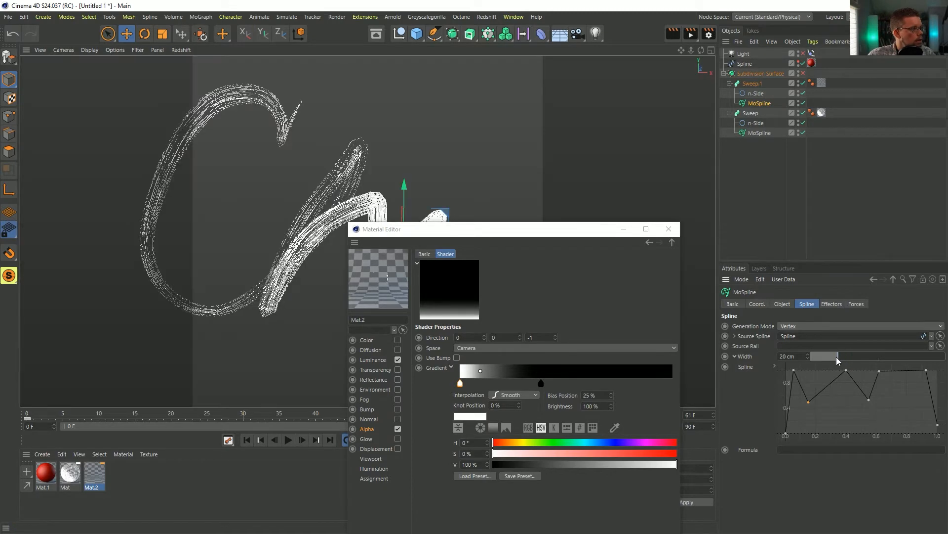
pyautogui.moveTo(840, 355); pyautogui.dragTo(843, 357)
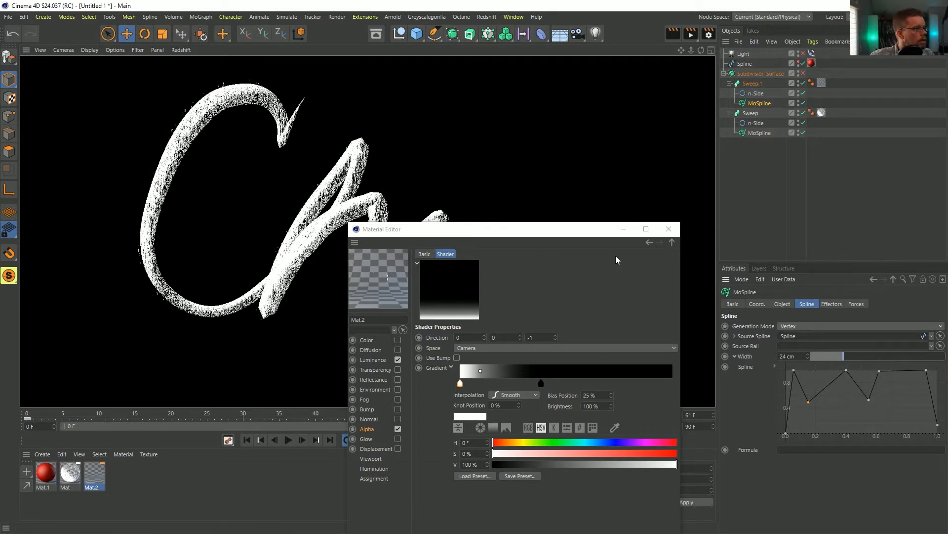
# Step: Turn on the Gradient layer in Mat.2's alpha Layer shader, render the view and close the material
pyautogui.click(669, 229)
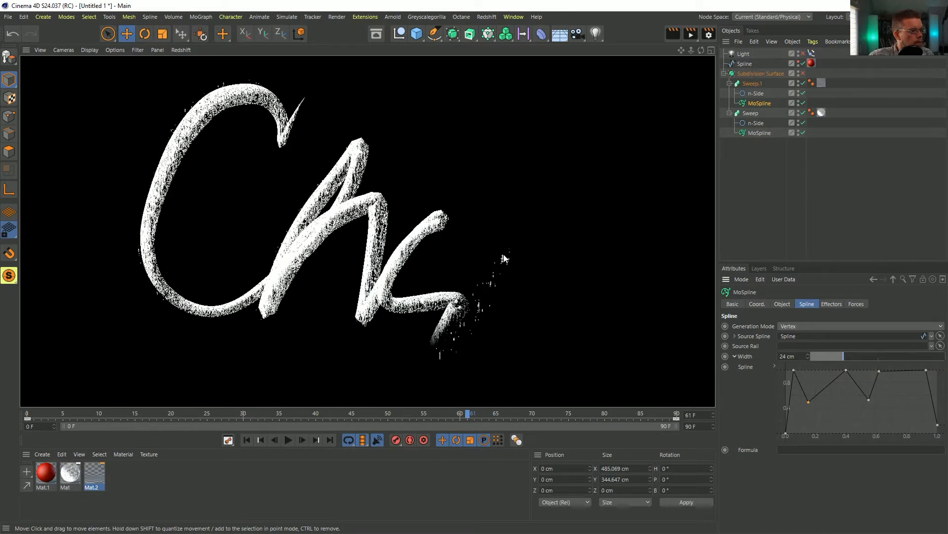
pyautogui.doubleClick(96, 473)
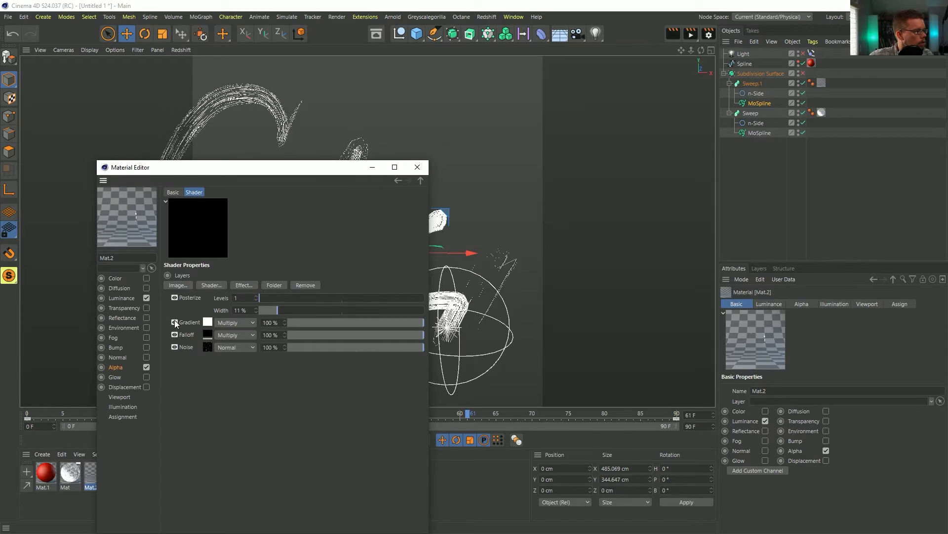
pyautogui.hotkey('ctrl', 'r')
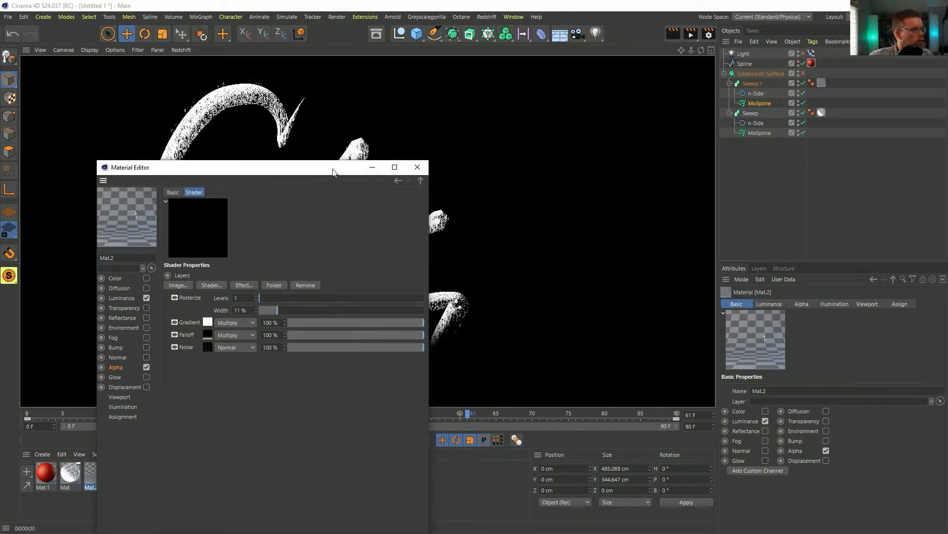
pyautogui.click(417, 169)
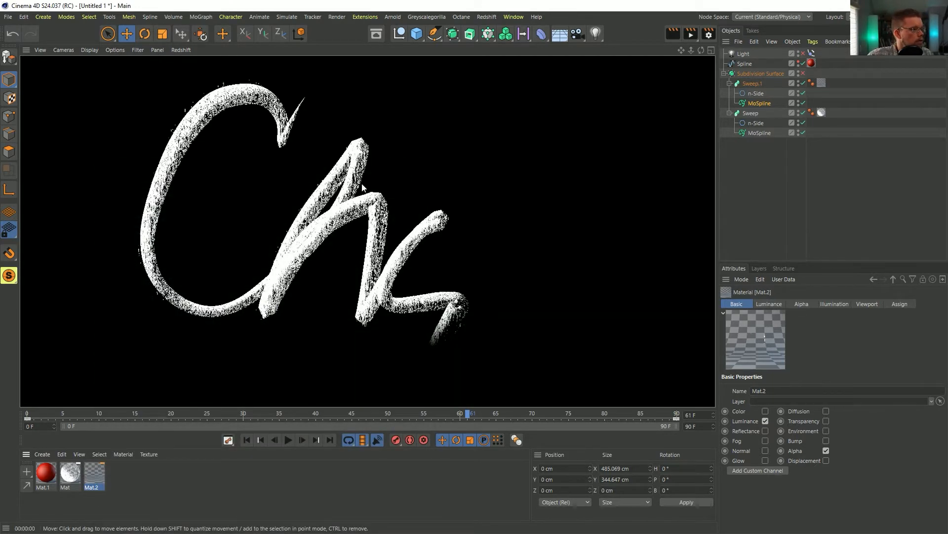
# Step: Scrub the handwriting animation forward to frame 90 and back to frame 3, keeping the lettering framed in the view
pyautogui.scroll(-4, 448, 224)
pyautogui.keyDown('alt'); pyautogui.moveTo(448, 224); pyautogui.dragTo(397, 235, button='middle'); pyautogui.keyUp('alt')
pyautogui.scroll(-2, 395, 236)
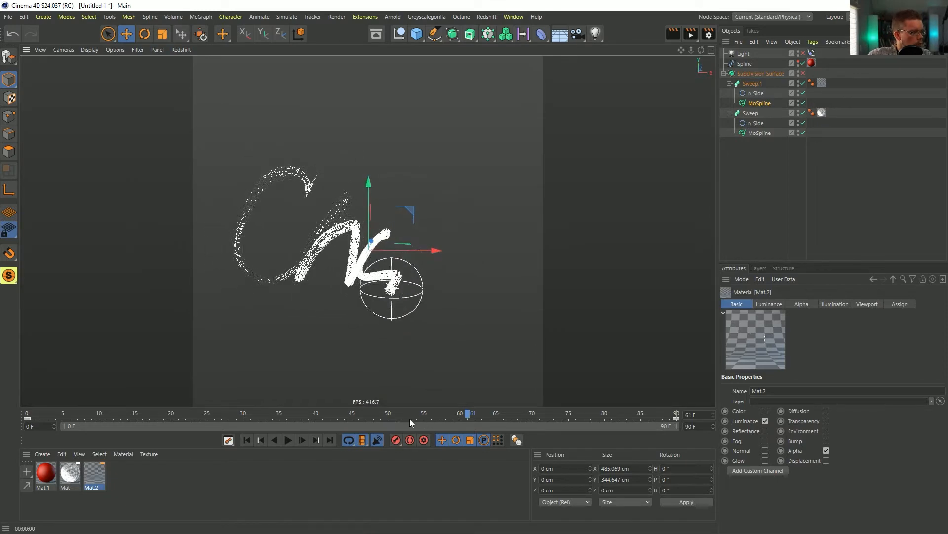
pyautogui.moveTo(408, 413); pyautogui.dragTo(680, 419)
pyautogui.keyDown('alt'); pyautogui.moveTo(458, 275); pyautogui.dragTo(426, 281, button='middle'); pyautogui.keyUp('alt')
pyautogui.moveTo(676, 414)
pyautogui.mouseDown()
pyautogui.moveTo(161, 415)
pyautogui.moveTo(60, 393)
pyautogui.mouseUp()
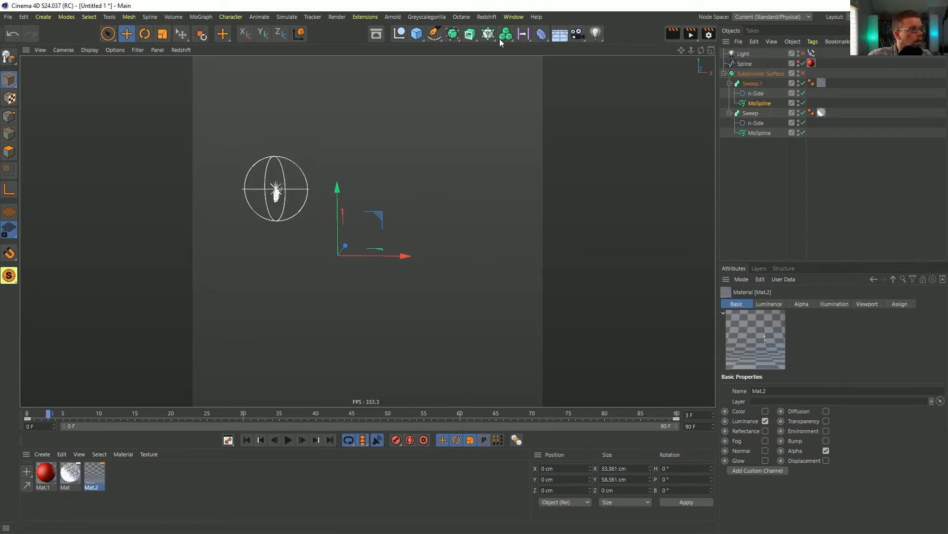
pyautogui.moveTo(695, 36)
pyautogui.mouseDown()
pyautogui.moveTo(719, 53)
pyautogui.moveTo(697, 38)
pyautogui.mouseUp()
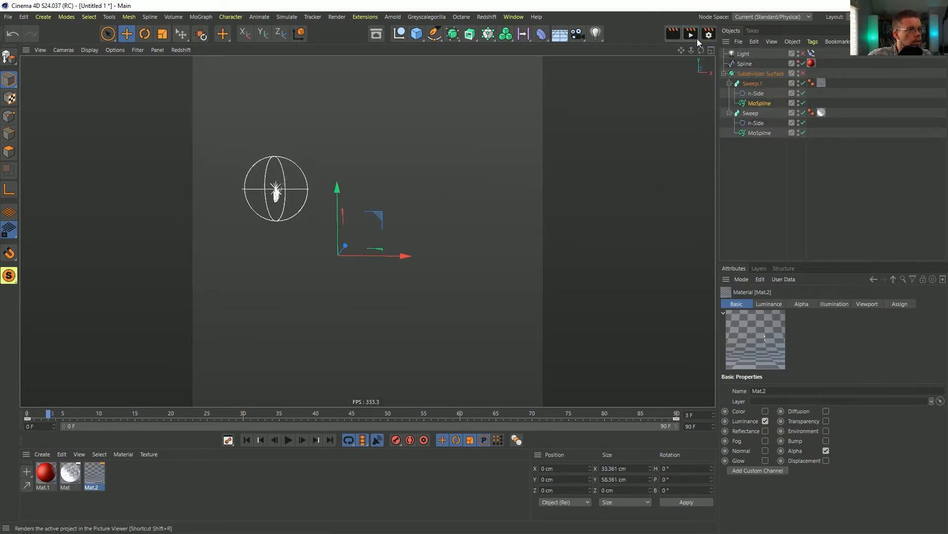
# Step: Render the full handwriting animation to the Picture Viewer, play it from the first frame, and return to the scene
pyautogui.click(681, 28)
pyautogui.click(689, 34)
pyautogui.click(501, 308)
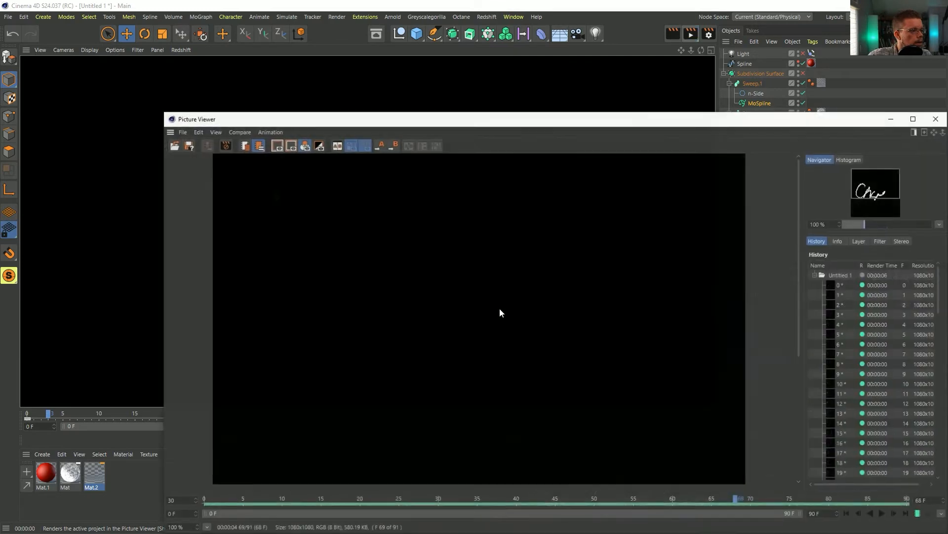
pyautogui.doubleClick(477, 119)
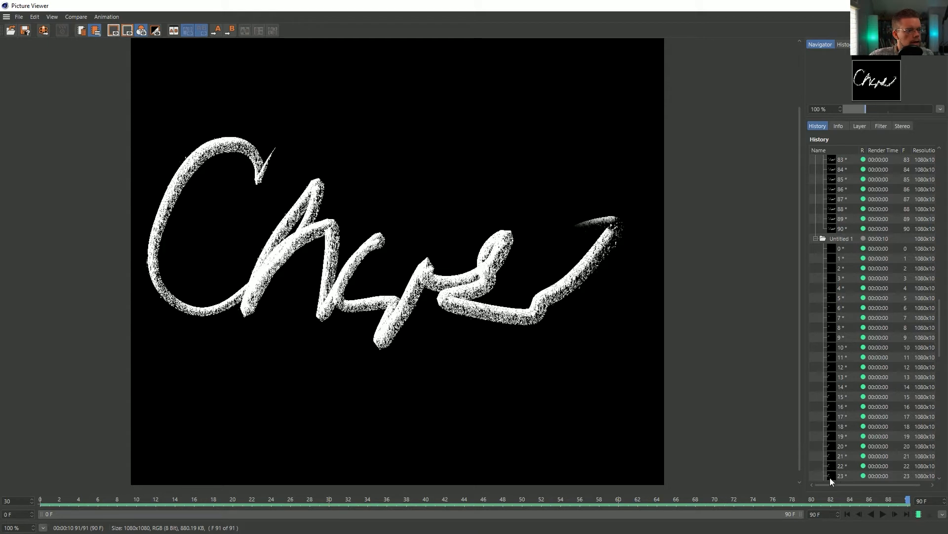
pyautogui.click(848, 513)
pyautogui.click(884, 514)
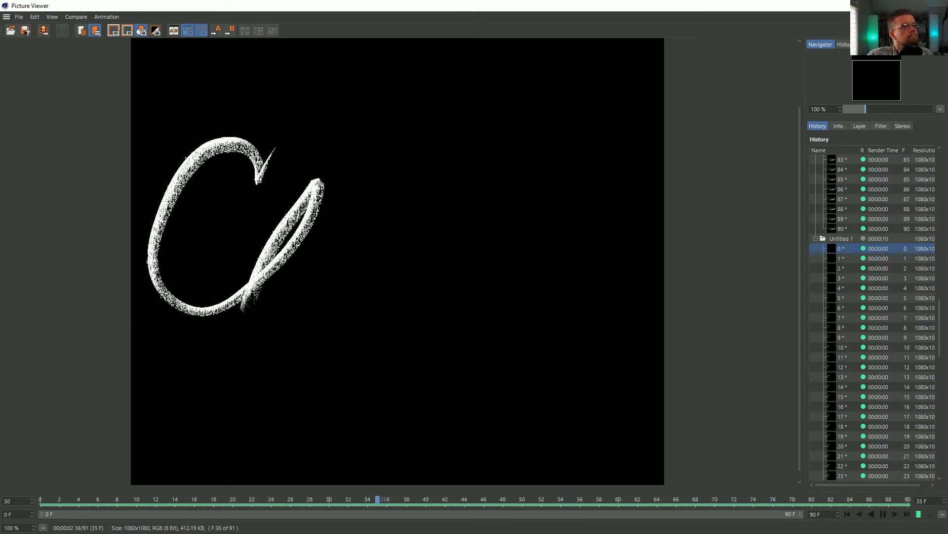
pyautogui.hotkey('alt', 'Tab')
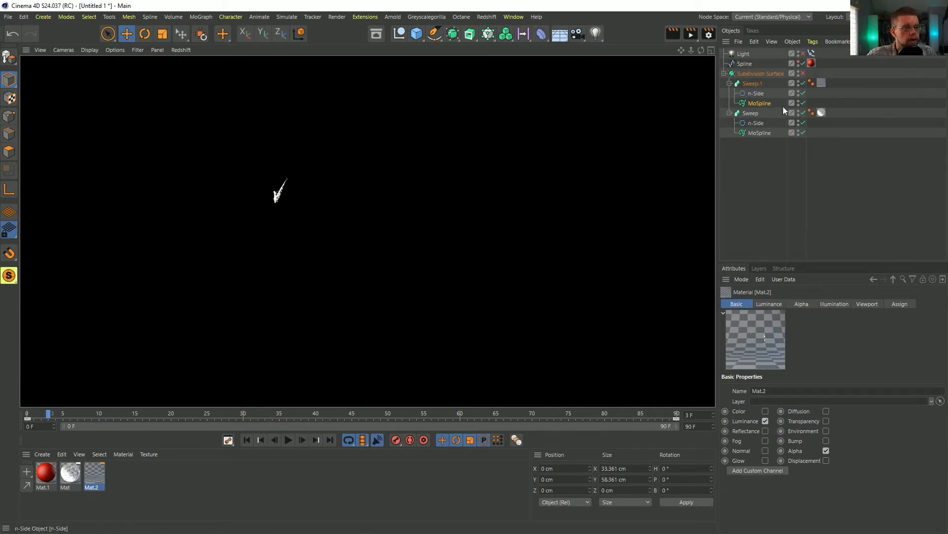
# Step: Open the alpha Layer shader of Mat and move the timeline to frame 80, keeping the lettering visible beside the material
pyautogui.doubleClick(72, 473)
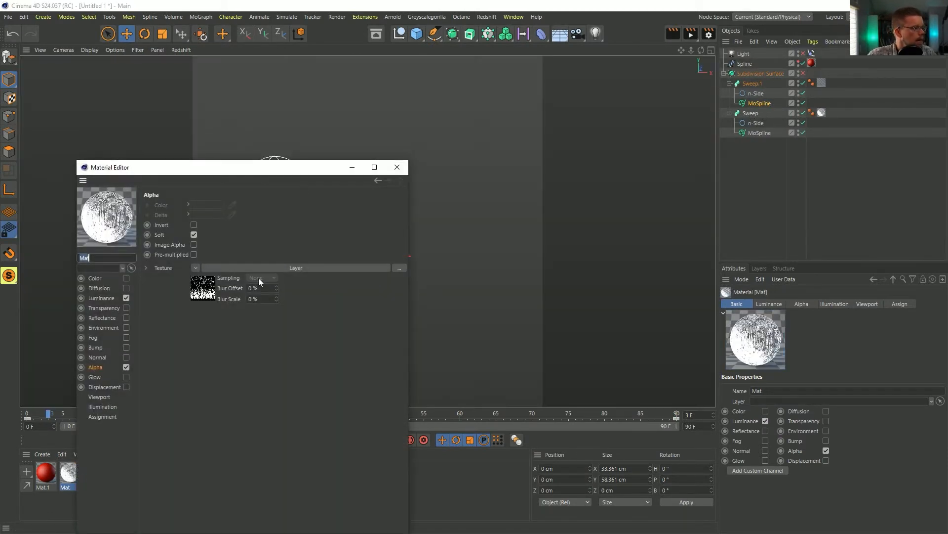
pyautogui.click(203, 295)
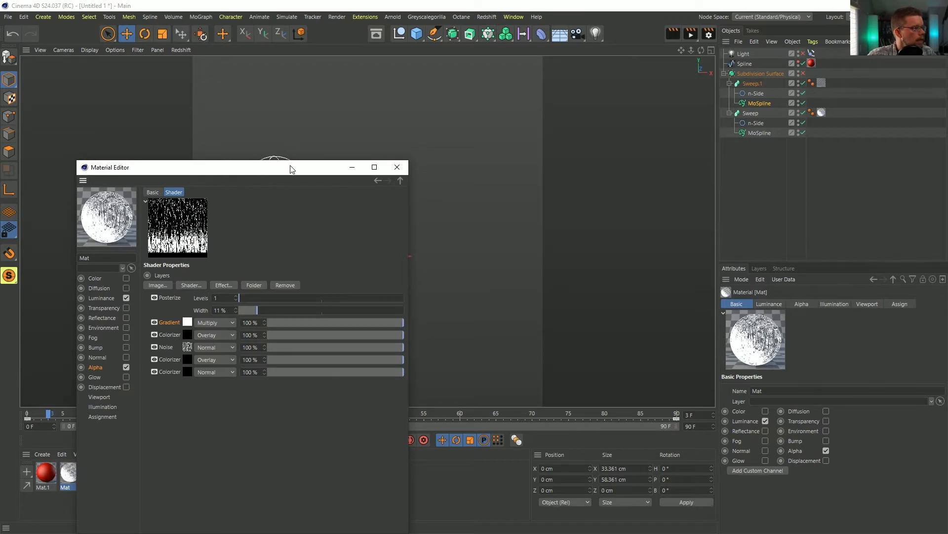
pyautogui.moveTo(292, 170); pyautogui.dragTo(287, 172)
pyautogui.moveTo(507, 417); pyautogui.dragTo(607, 422)
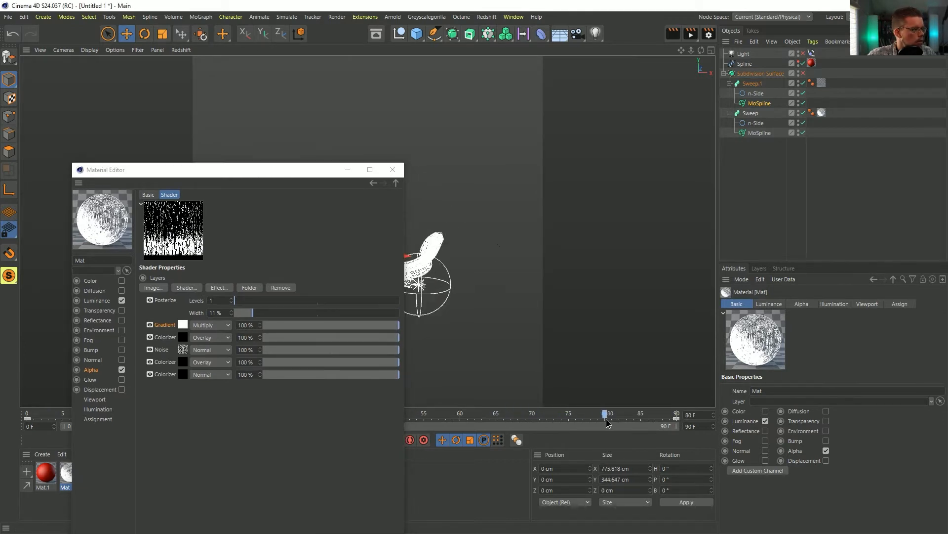
pyautogui.moveTo(231, 174); pyautogui.dragTo(643, 170)
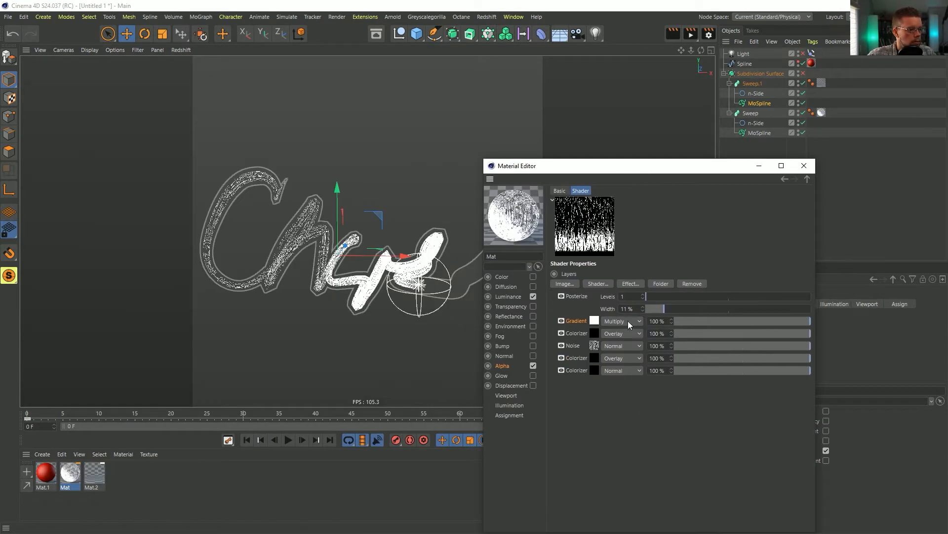
# Step: Darken the white end knot of the upper Colorizer's gradient in Mat to 46% and render the view
pyautogui.click(594, 332)
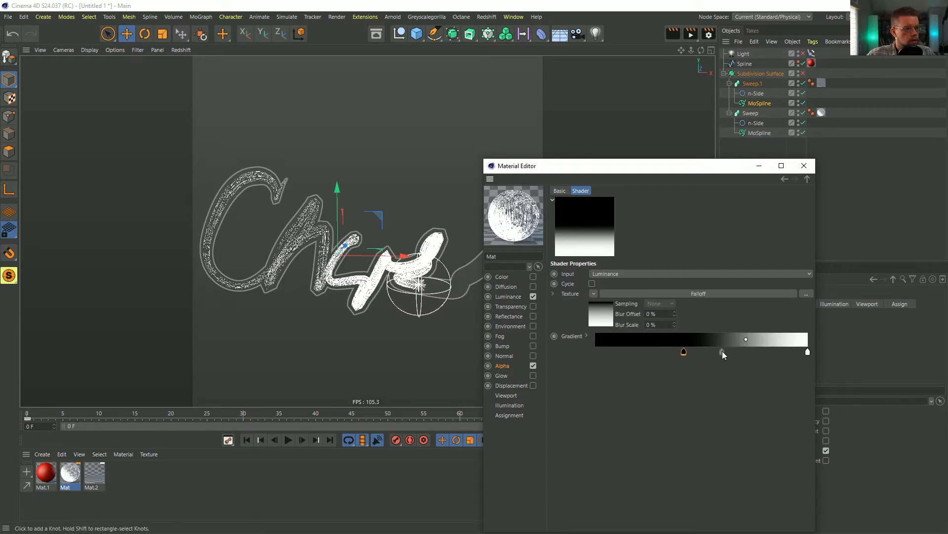
pyautogui.doubleClick(807, 354)
pyautogui.moveTo(807, 385); pyautogui.dragTo(818, 385)
pyautogui.click(779, 399)
pyautogui.hotkey('ctrl', 'r')
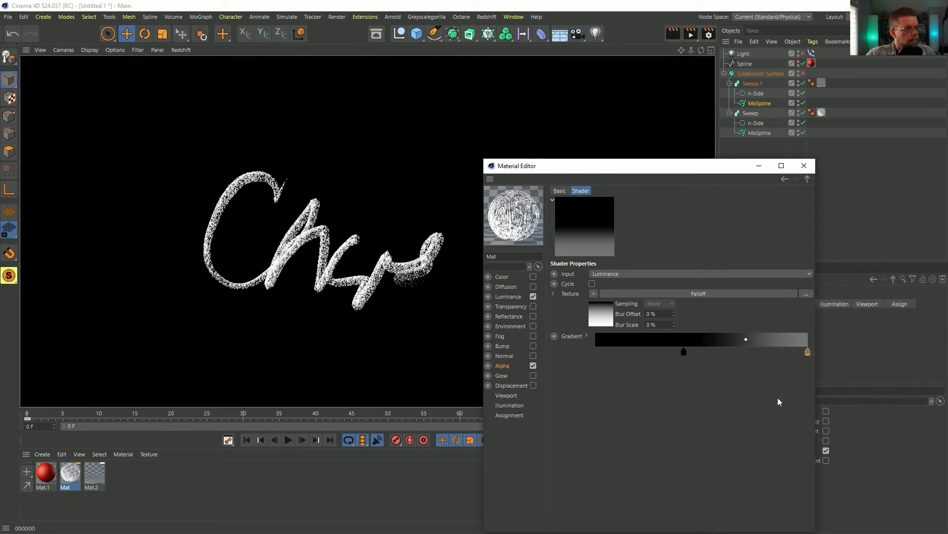
# Step: Try a still darker end knot in the Colorizer gradient, undo the gradient changes and return to the shader's layer list
pyautogui.click(808, 352)
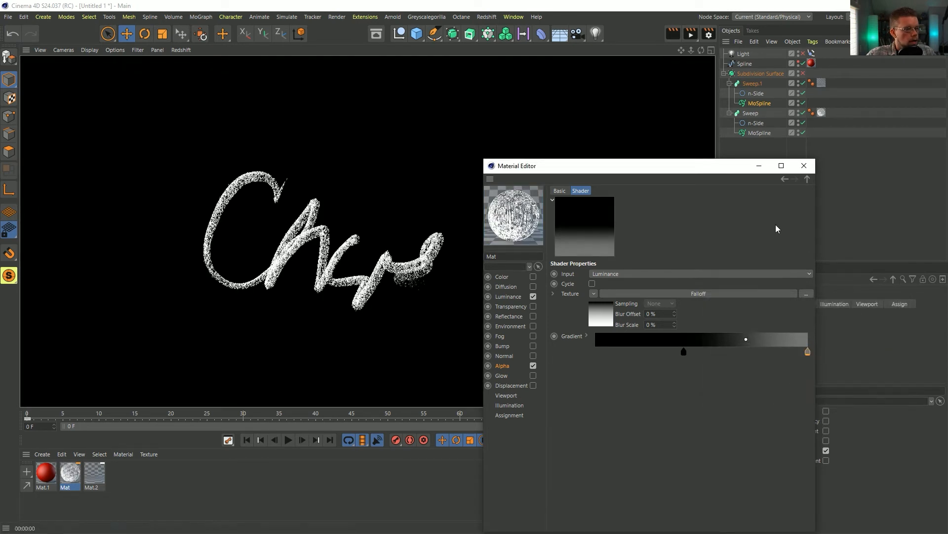
pyautogui.doubleClick(807, 352)
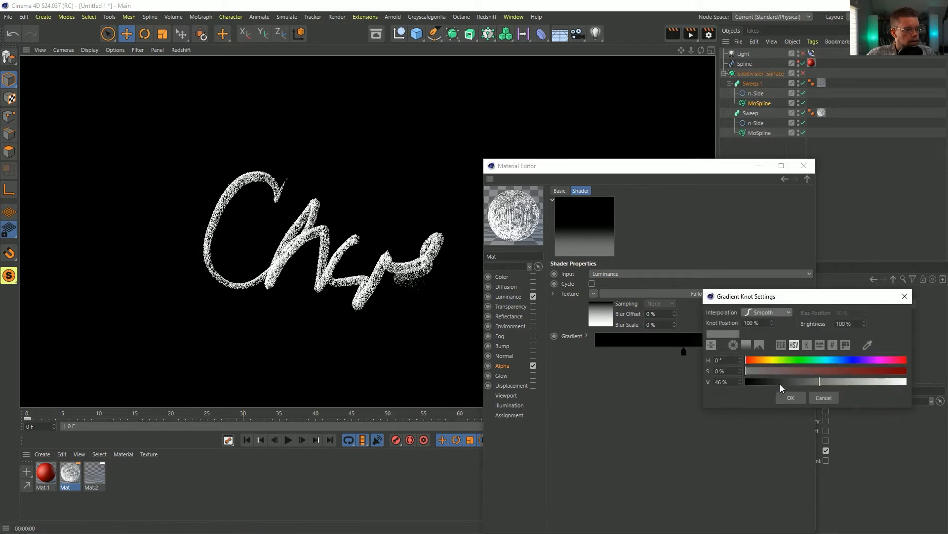
pyautogui.click(781, 384)
pyautogui.click(791, 397)
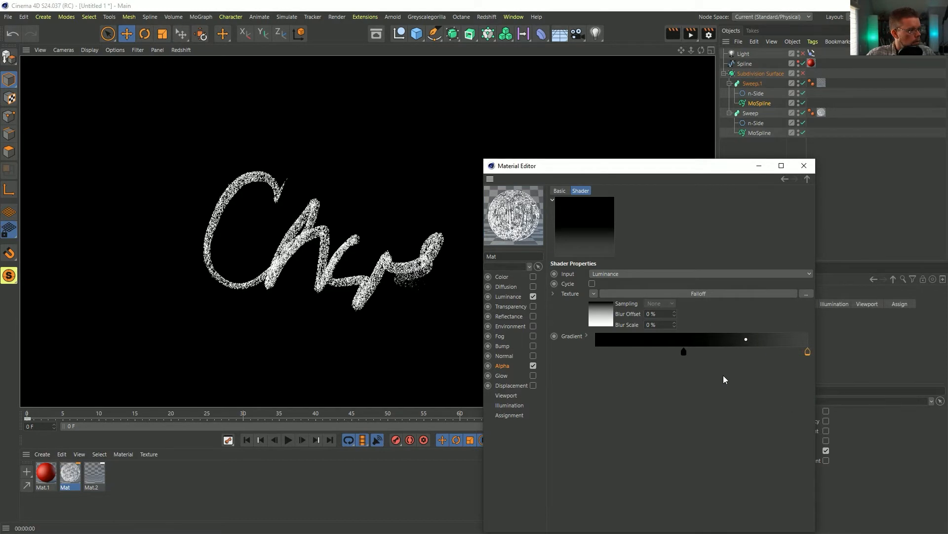
pyautogui.hotkey('ctrl', 'z')
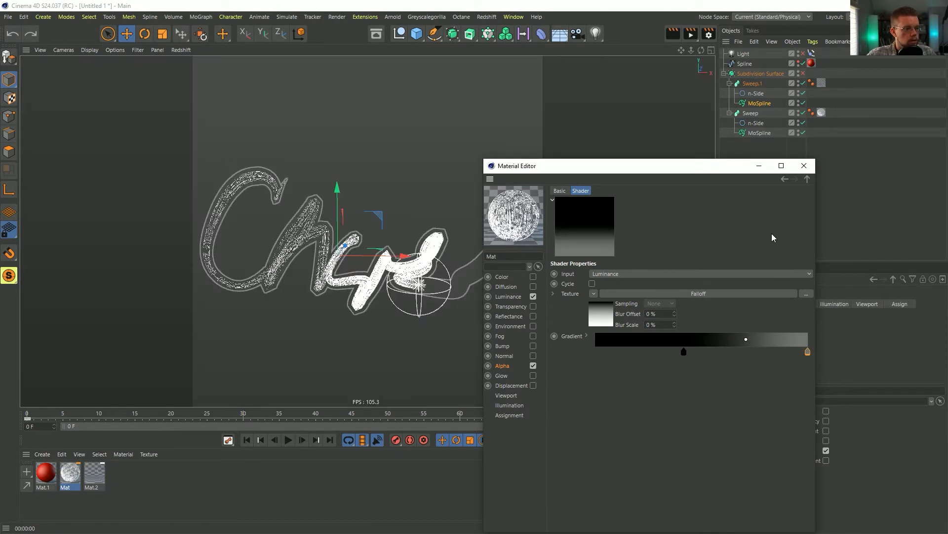
pyautogui.click(785, 179)
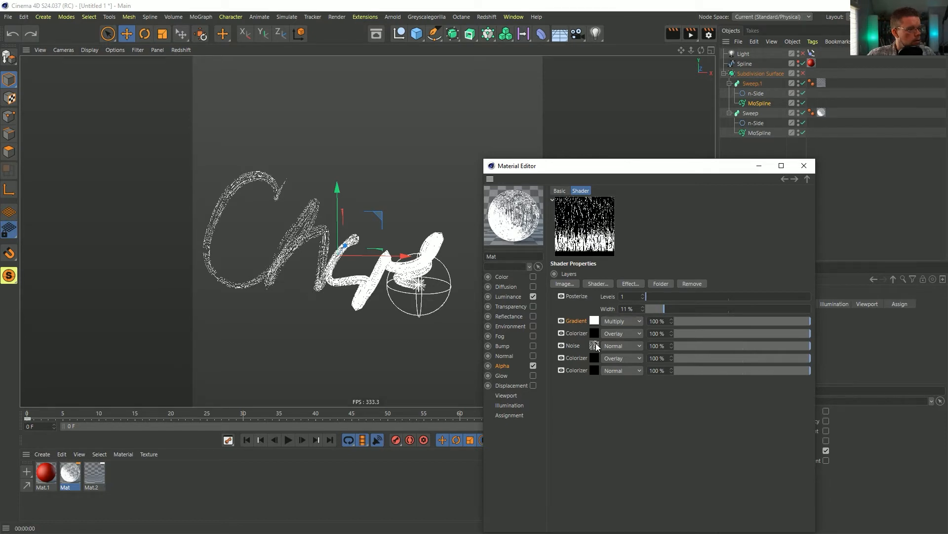
# Step: Set the brightness of Mat's alpha Noise shader to -50% and close the material
pyautogui.click(595, 345)
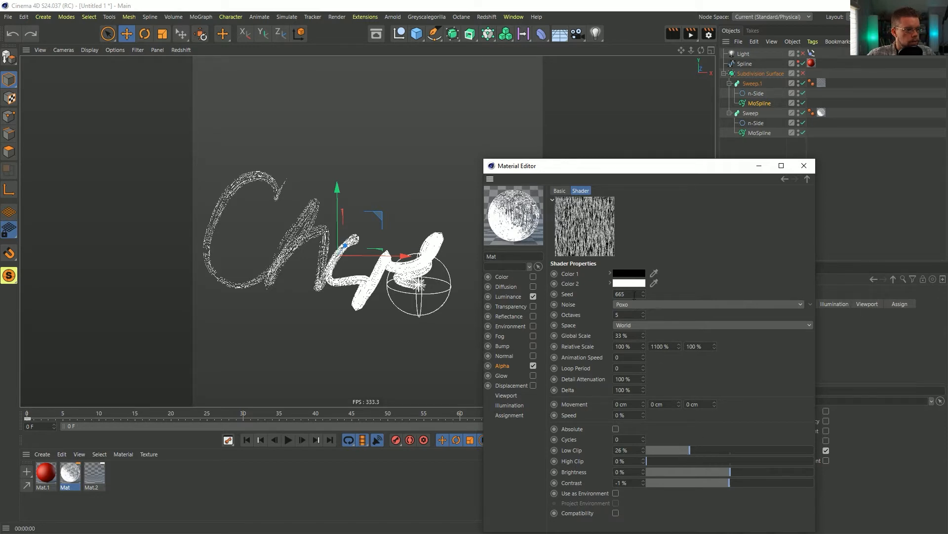
pyautogui.click(680, 470)
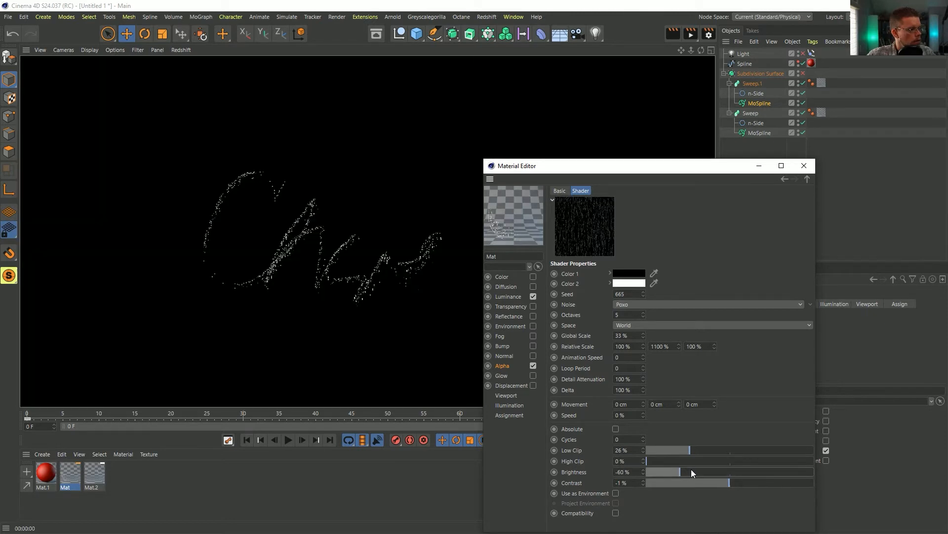
pyautogui.moveTo(692, 469); pyautogui.dragTo(688, 471)
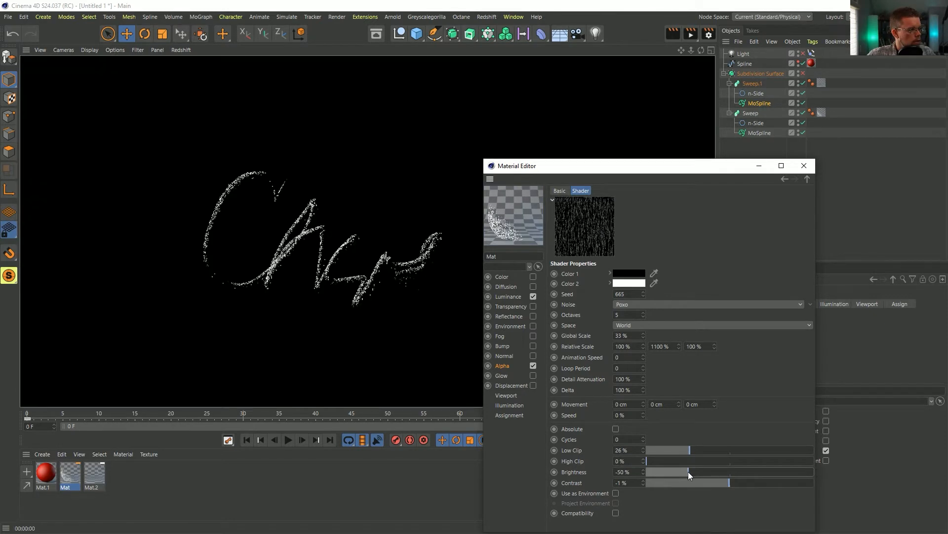
pyautogui.click(804, 165)
# Step: Duplicate the original Sweep with its children and set the copy's MoSpline width to 10 cm
pyautogui.click(751, 114)
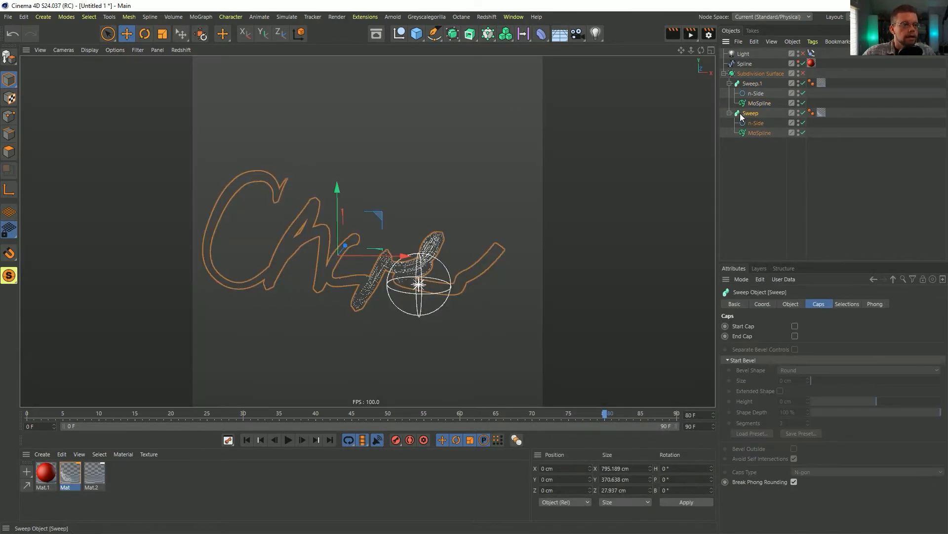
pyautogui.click(729, 114)
pyautogui.keyDown('ctrl'); pyautogui.moveTo(749, 114); pyautogui.dragTo(747, 116); pyautogui.keyUp('ctrl')
pyautogui.click(729, 123)
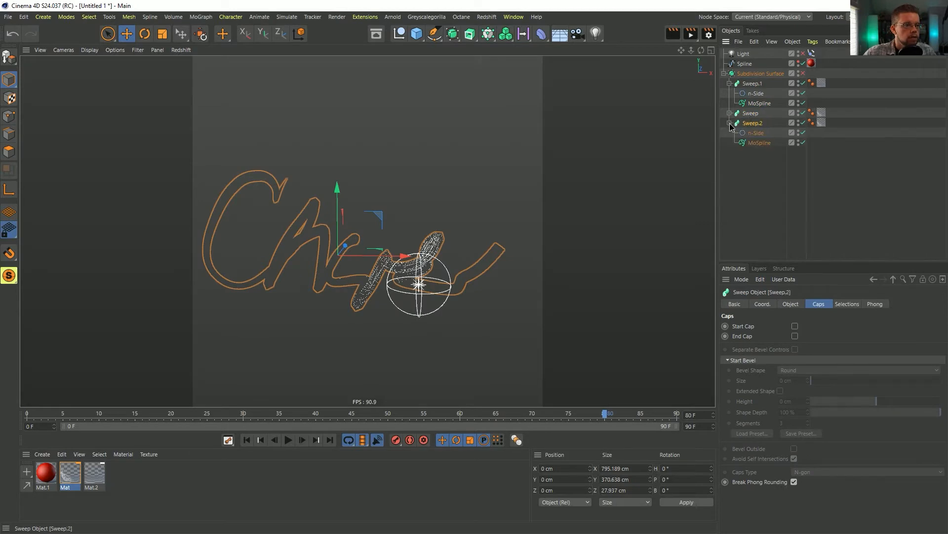
pyautogui.click(759, 143)
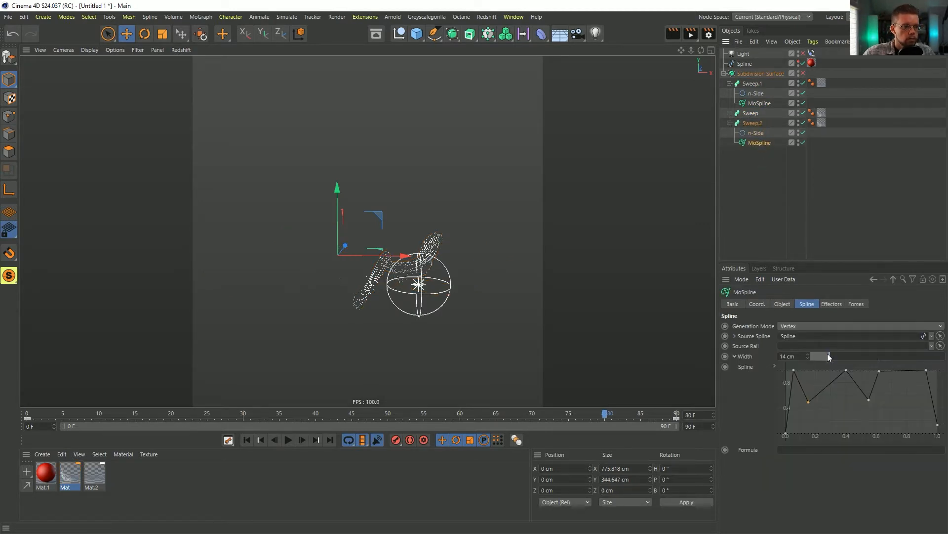
pyautogui.moveTo(828, 354); pyautogui.dragTo(825, 356)
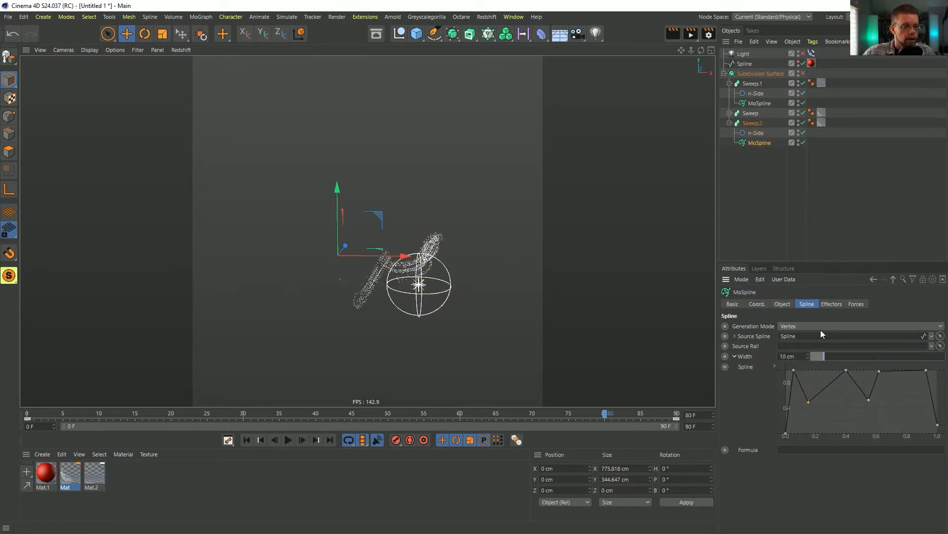
# Step: Try moving the end key of Sweep.2's MoSpline growth to frame 82, then put it back at frame 90
pyautogui.click(788, 305)
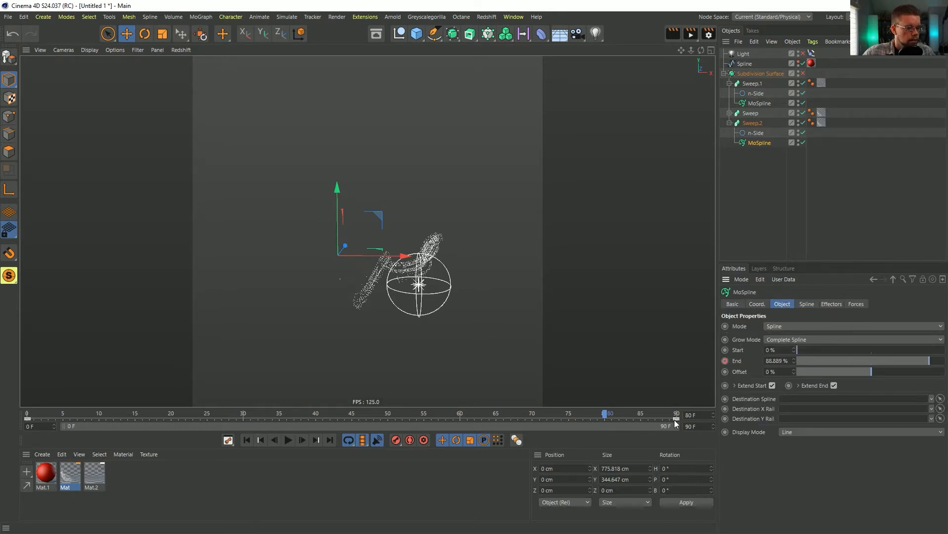
pyautogui.moveTo(677, 420); pyautogui.dragTo(622, 427)
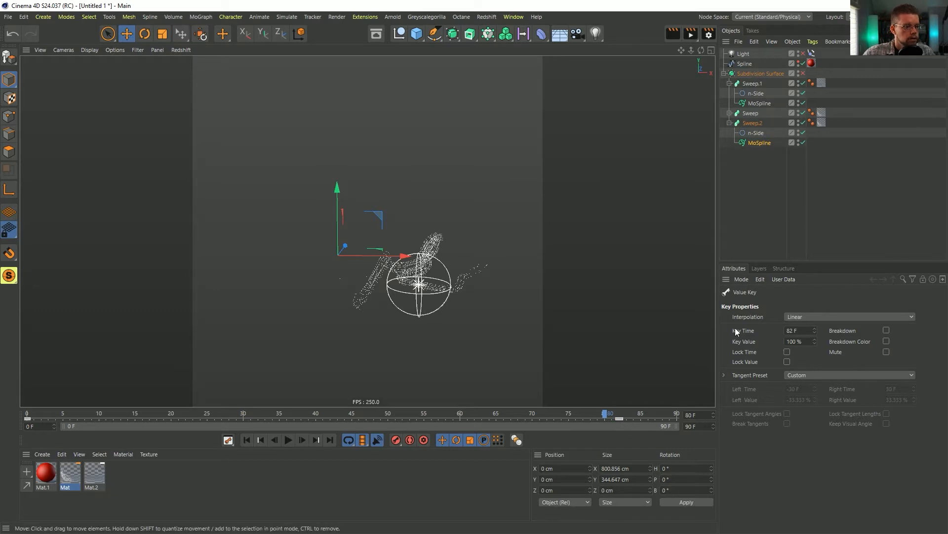
pyautogui.click(758, 143)
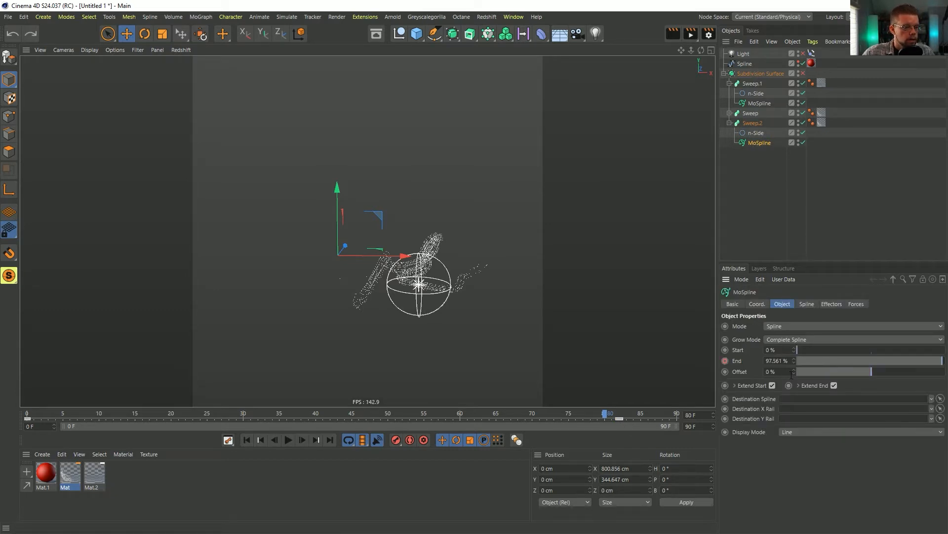
pyautogui.moveTo(621, 418); pyautogui.dragTo(675, 424)
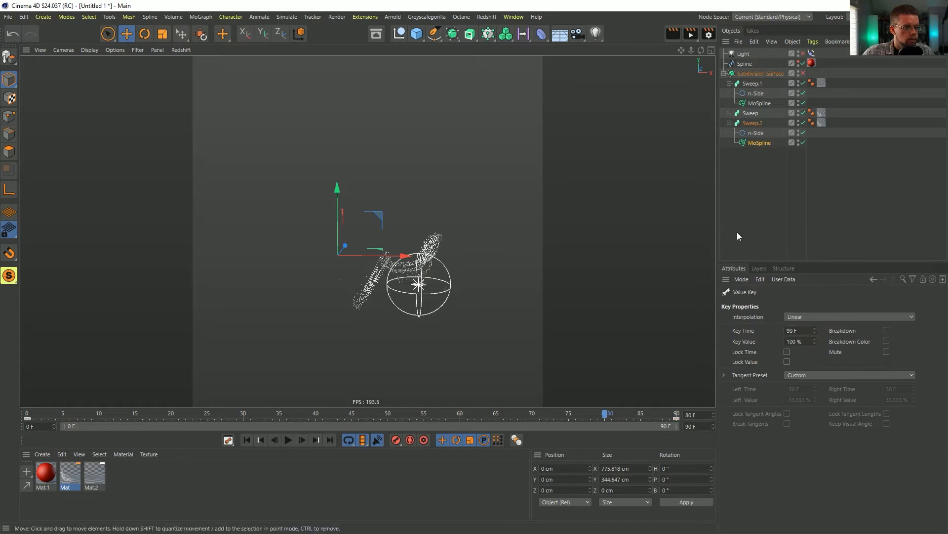
# Step: Set the offset of Sweep.2's MoSpline to 5.3% and collapse its hierarchy
pyautogui.click(763, 144)
pyautogui.moveTo(870, 373); pyautogui.dragTo(876, 373)
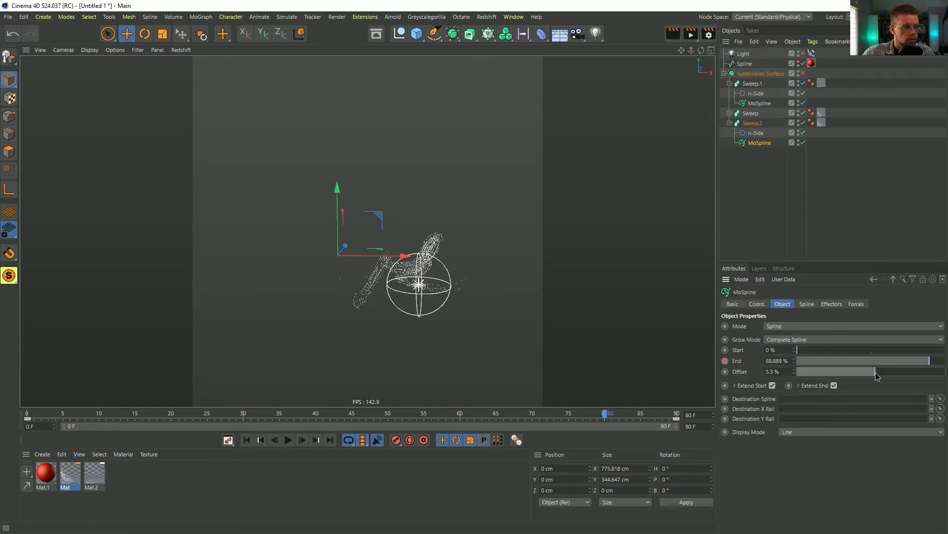
pyautogui.click(730, 123)
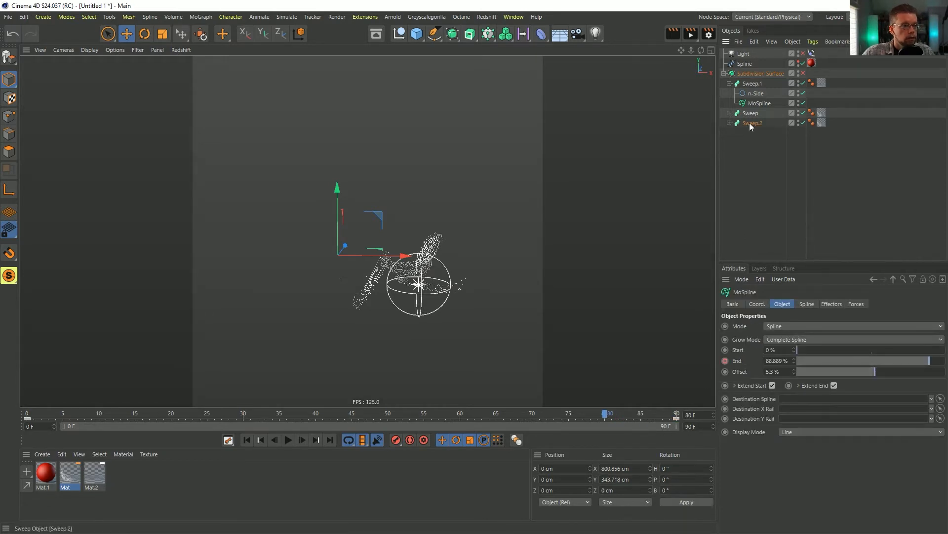
# Step: Duplicate Sweep.2 and set the new copy's MoSpline offset to about -3.3%
pyautogui.keyDown('ctrl'); pyautogui.moveTo(750, 123); pyautogui.dragTo(750, 126); pyautogui.keyUp('ctrl')
pyautogui.click(730, 133)
pyautogui.click(758, 153)
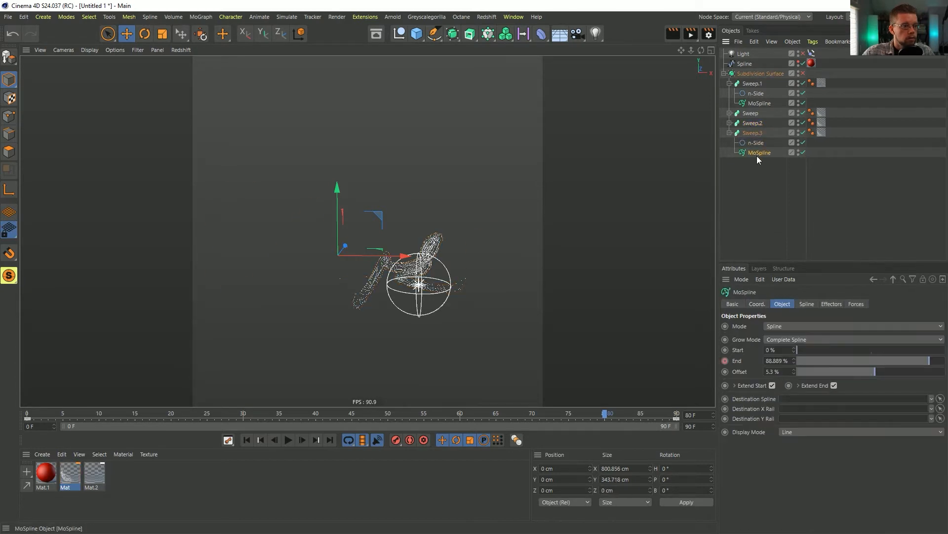
pyautogui.moveTo(873, 373); pyautogui.dragTo(842, 365)
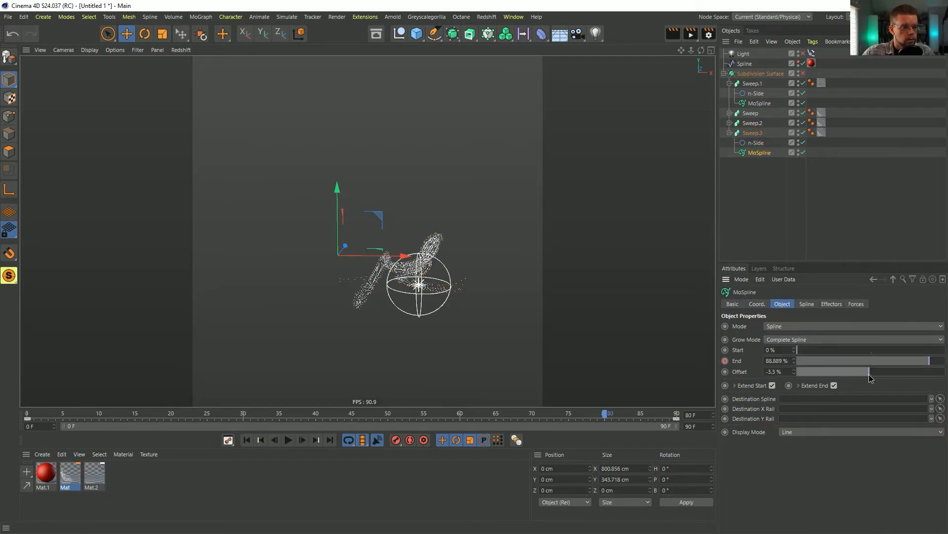
# Step: Widen Sweep.3's MoSpline to 17 cm, render the view, and increase the width to 20 cm
pyautogui.click(807, 304)
pyautogui.moveTo(823, 357); pyautogui.dragTo(834, 356)
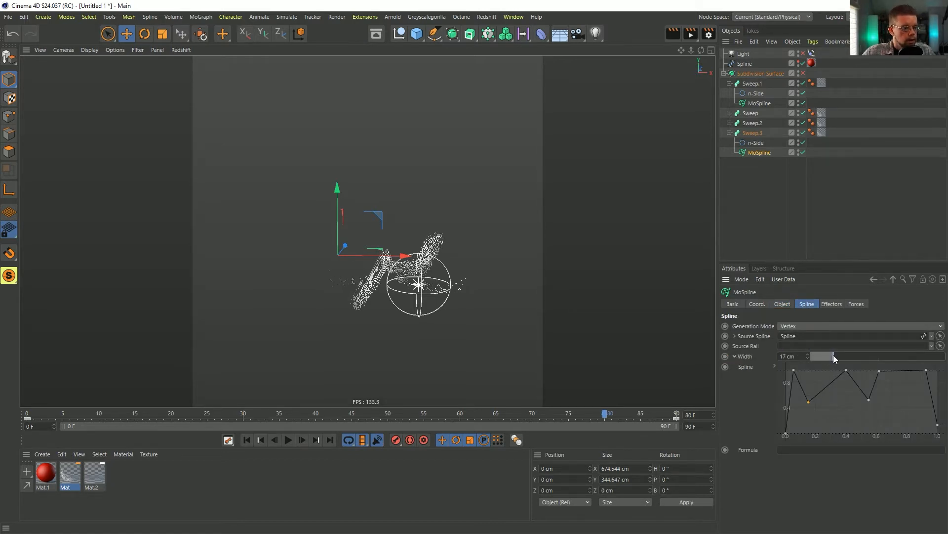
pyautogui.hotkey('ctrl', 'r')
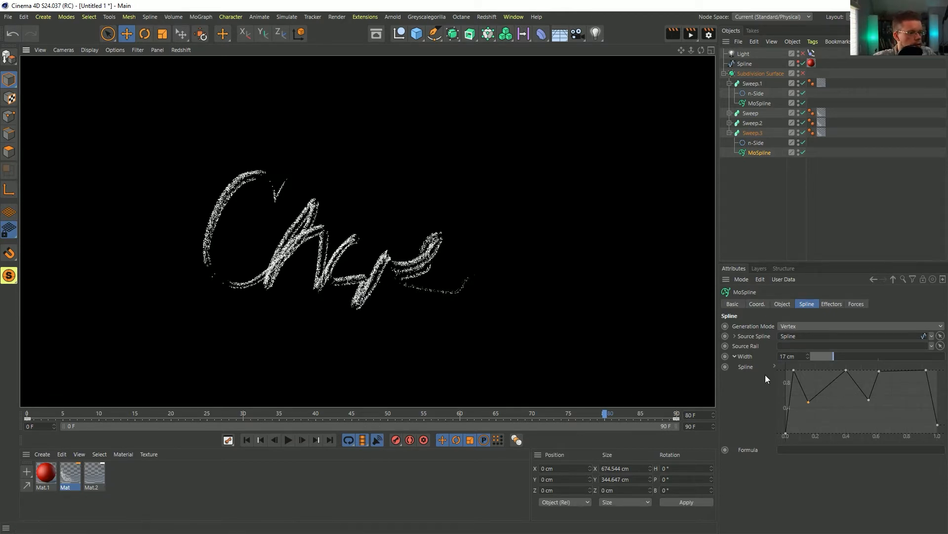
pyautogui.moveTo(833, 356); pyautogui.dragTo(838, 357)
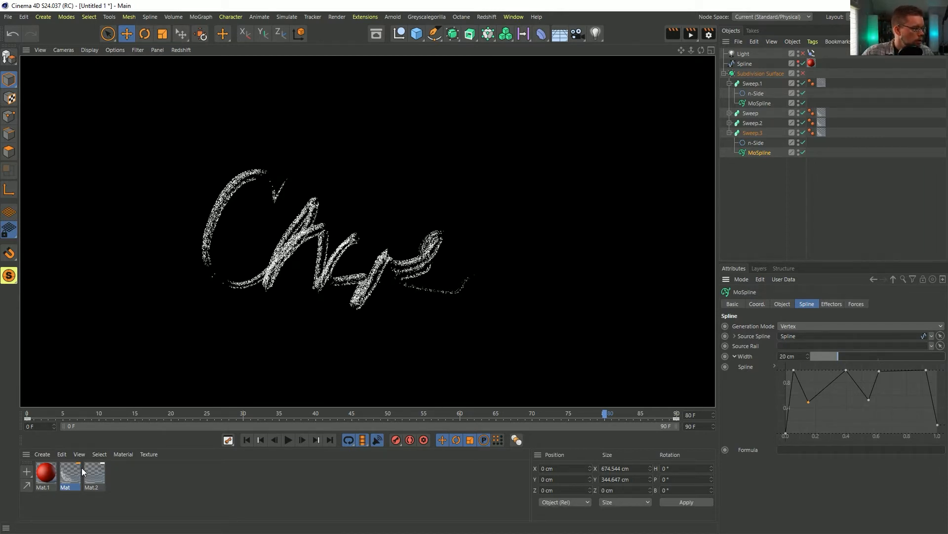
# Step: Render the layered chalk animation to the Picture Viewer and scrub back through the rendered frames to frame 19
pyautogui.click(691, 33)
pyautogui.click(504, 307)
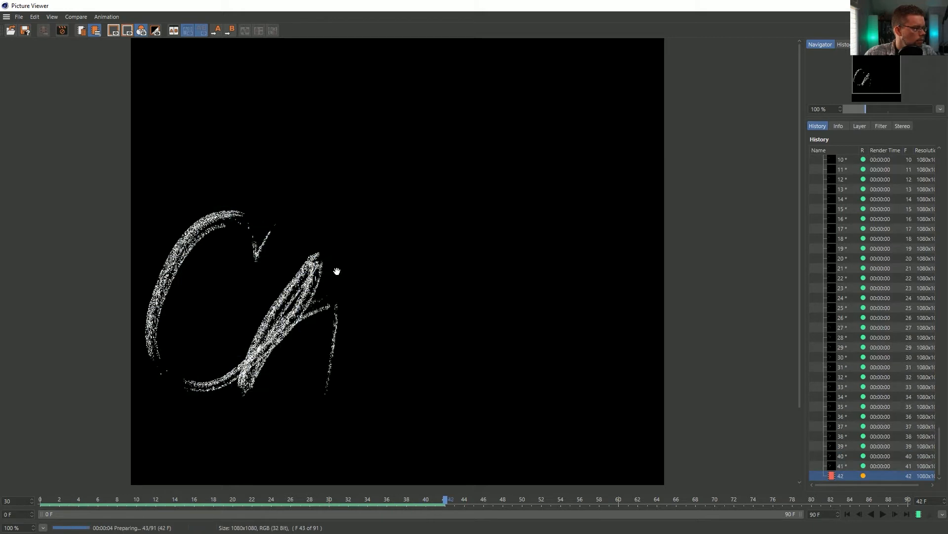
pyautogui.moveTo(503, 505); pyautogui.dragTo(224, 490)
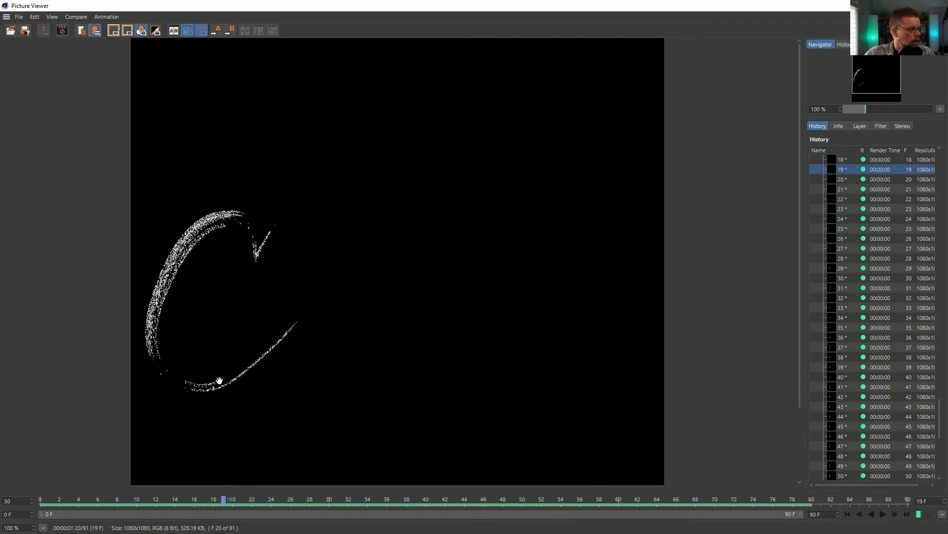
# Step: Play the rendered animation from frame 0 to review the handwriting, stop the playback, and leave the Picture Viewer
pyautogui.click(233, 498)
pyautogui.moveTo(245, 499); pyautogui.dragTo(38, 503)
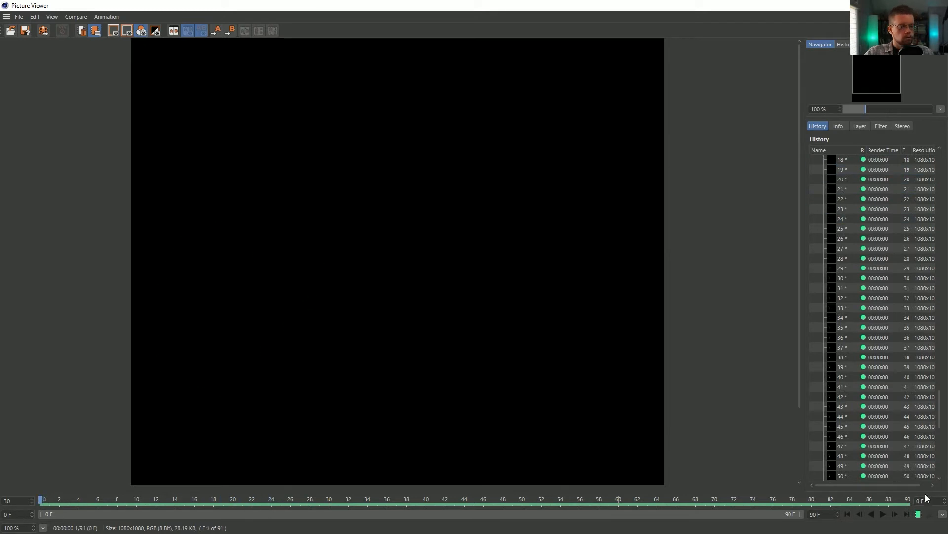
pyautogui.click(884, 514)
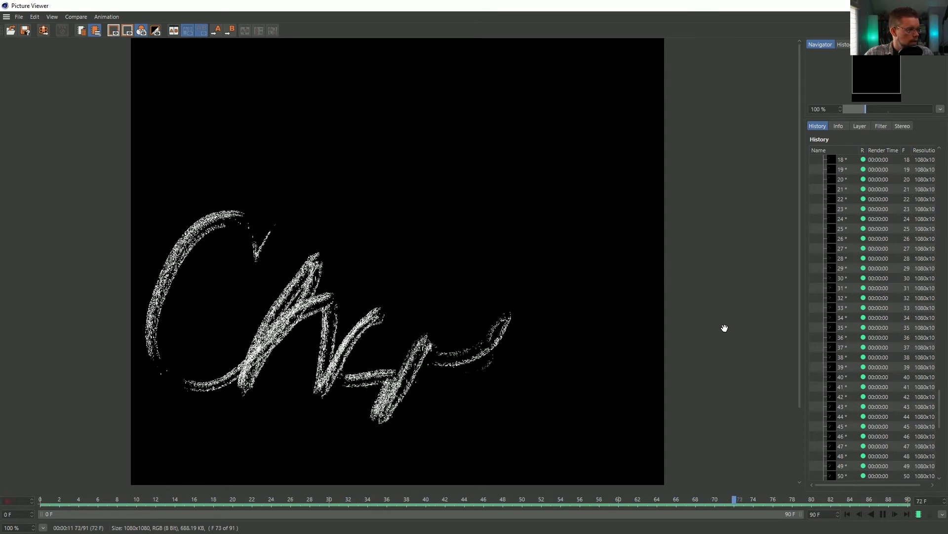
pyautogui.click(883, 514)
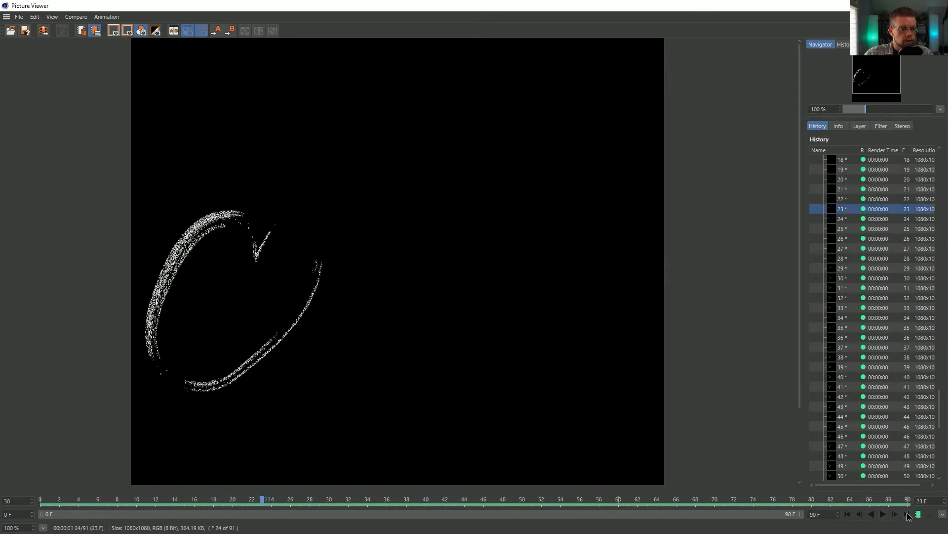
pyautogui.click(907, 514)
pyautogui.click(941, 6)
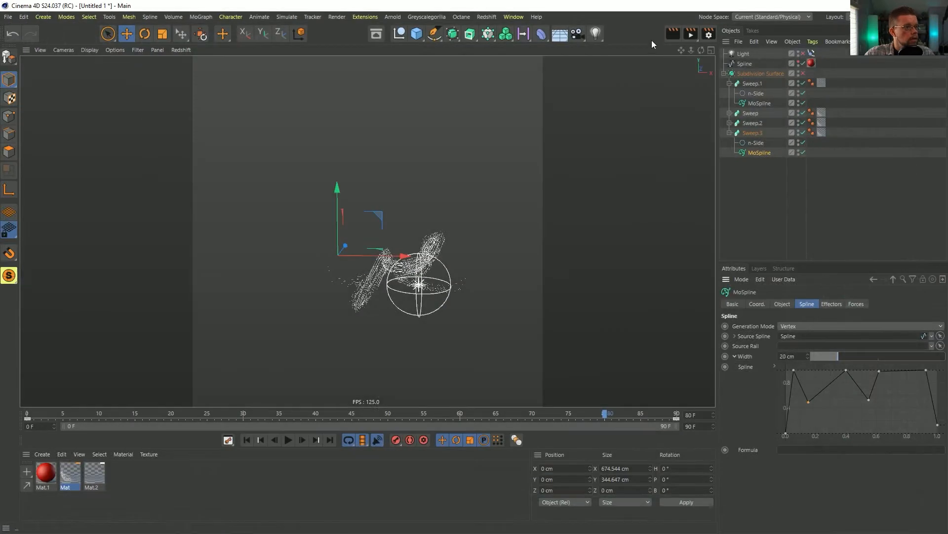
# Step: Start saving the scene and browse to the SceneFiles folder of Episode 20
pyautogui.hotkey('ctrl', 's')
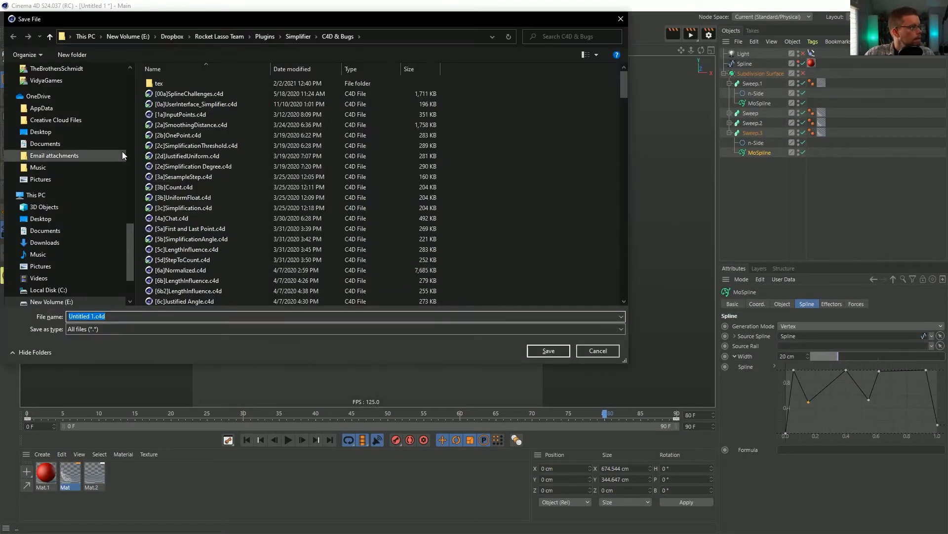
pyautogui.moveTo(129, 277); pyautogui.dragTo(131, 90)
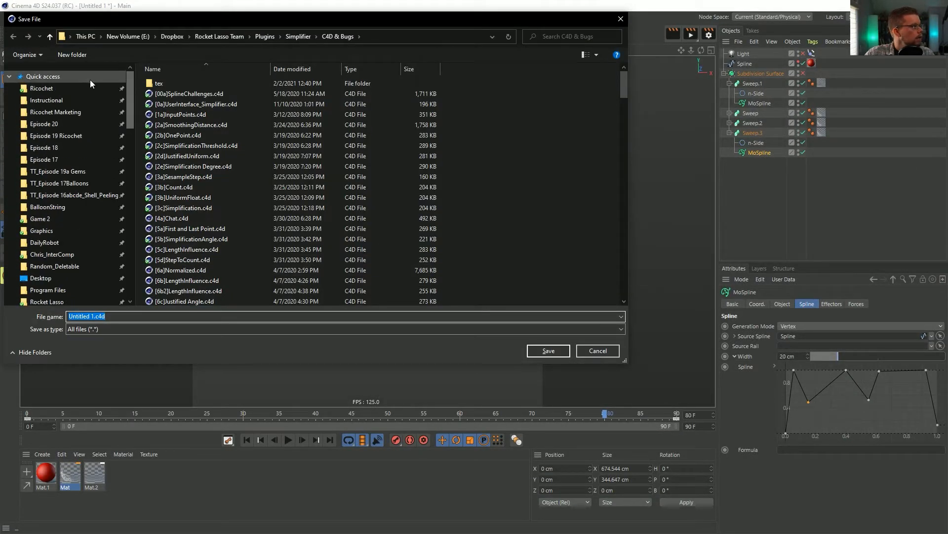
pyautogui.click(59, 124)
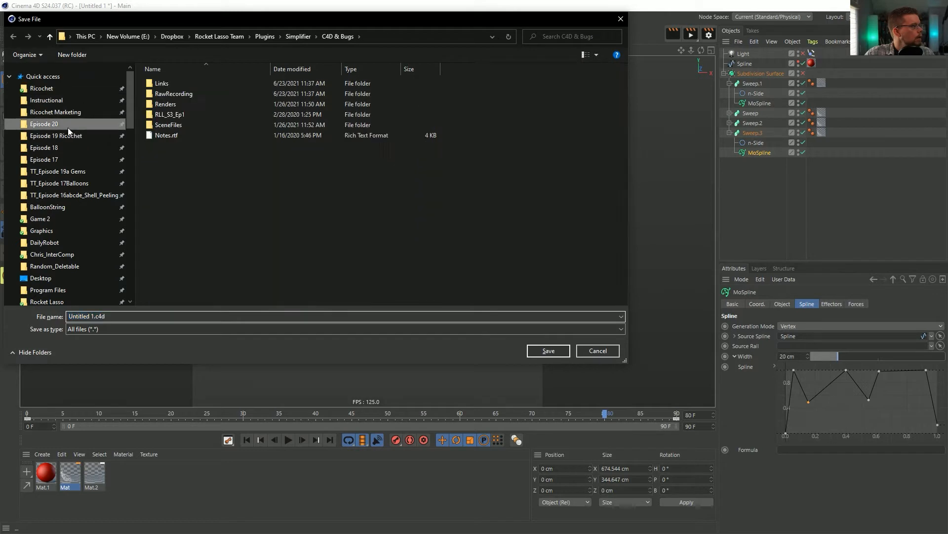
pyautogui.doubleClick(189, 126)
# Step: Name the scene file [1a]SketchyTextDrawOn.c4d and save it
pyautogui.click(107, 316)
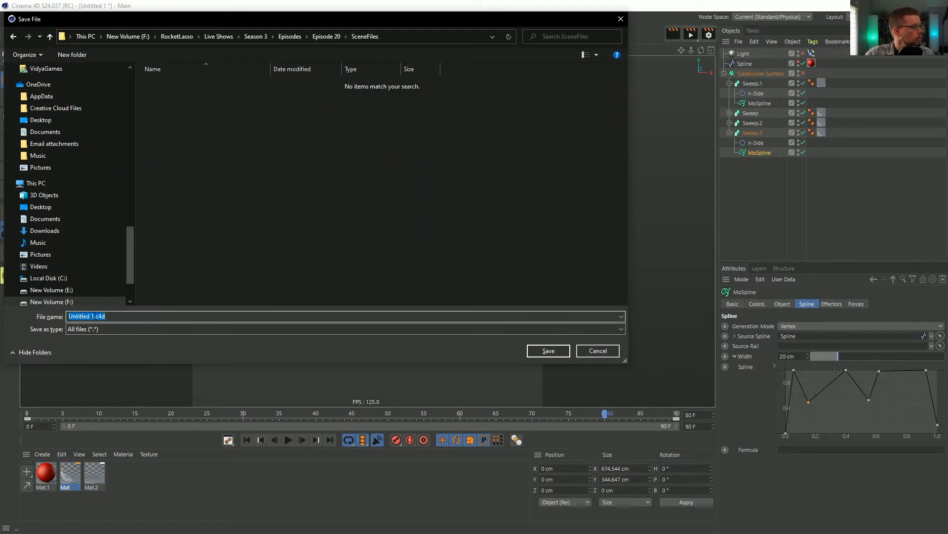
pyautogui.press('BackSpace')
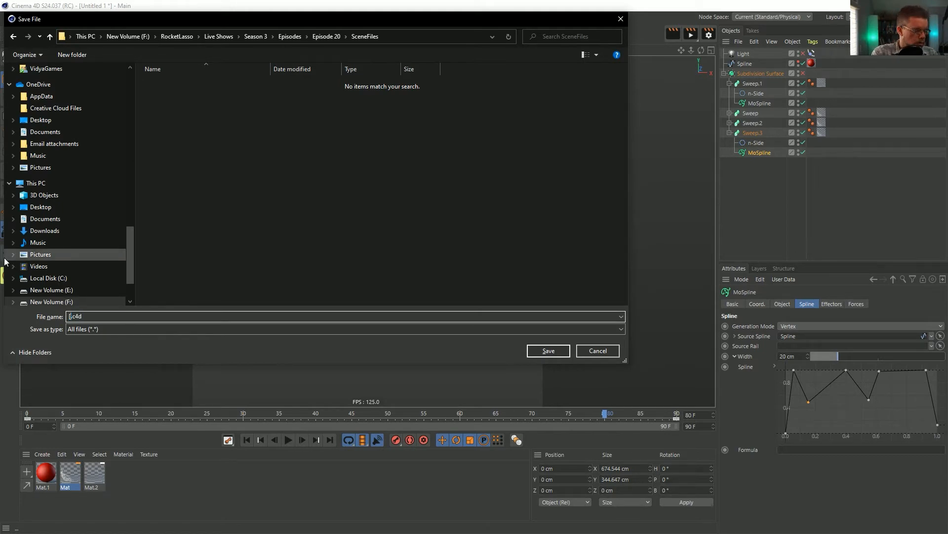
pyautogui.write('01')
pyautogui.write('a]')
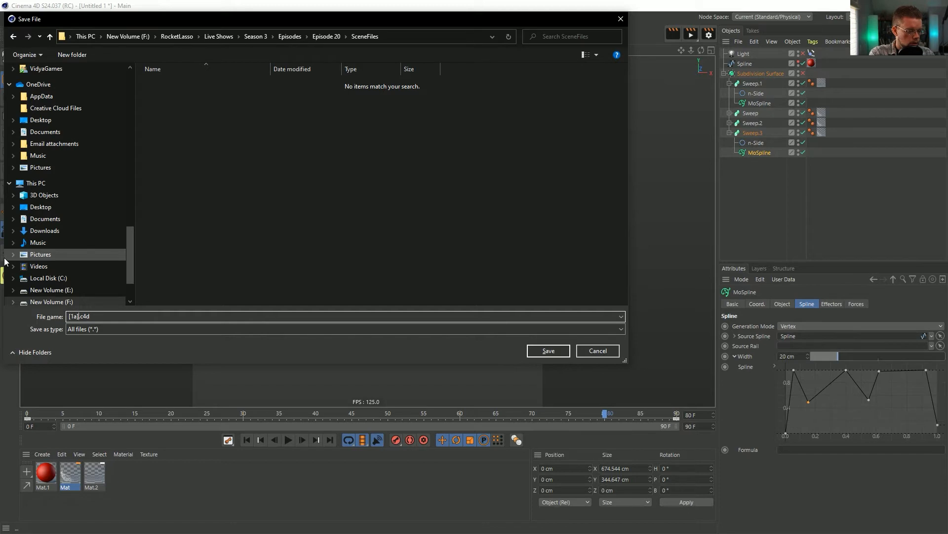
pyautogui.write('Sketchy')
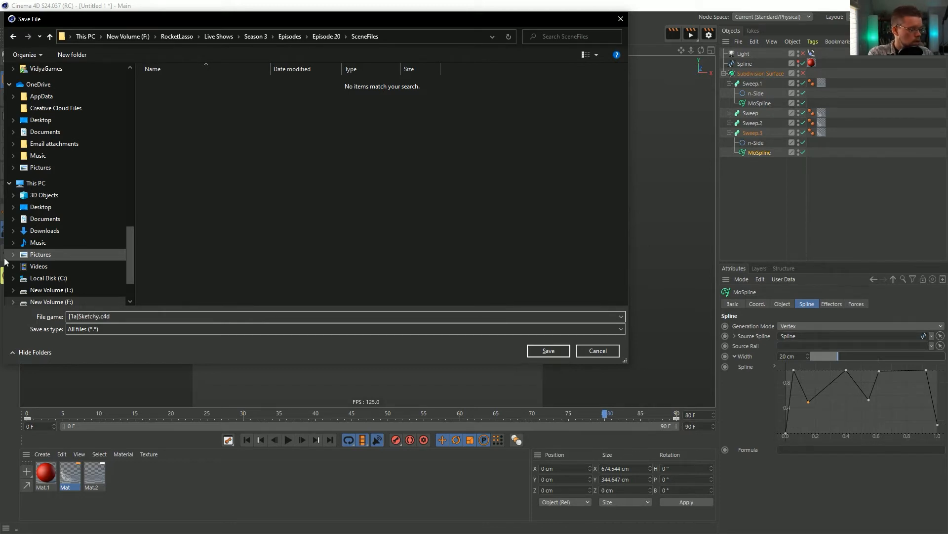
pyautogui.write('TextDrawon')
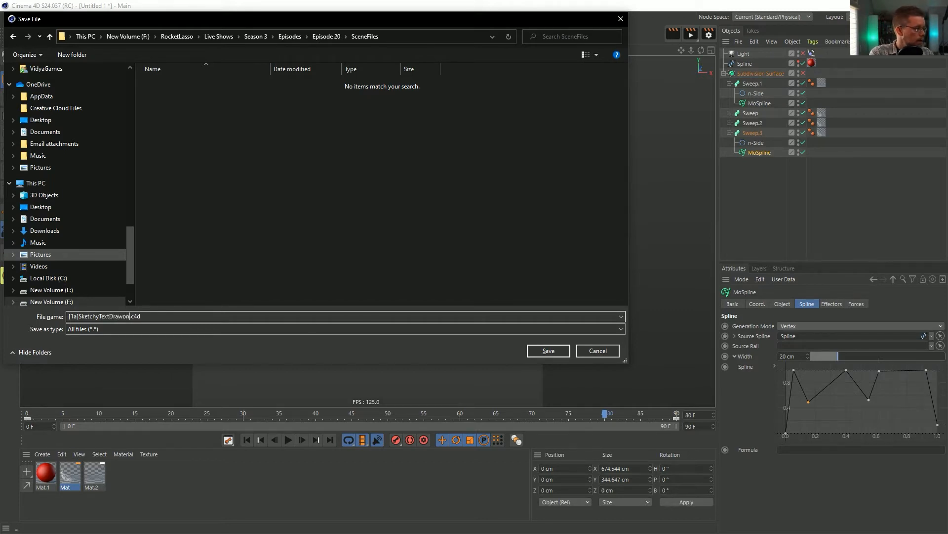
pyautogui.press('BackSpace')
pyautogui.press('BackSpace')
pyautogui.write('On')
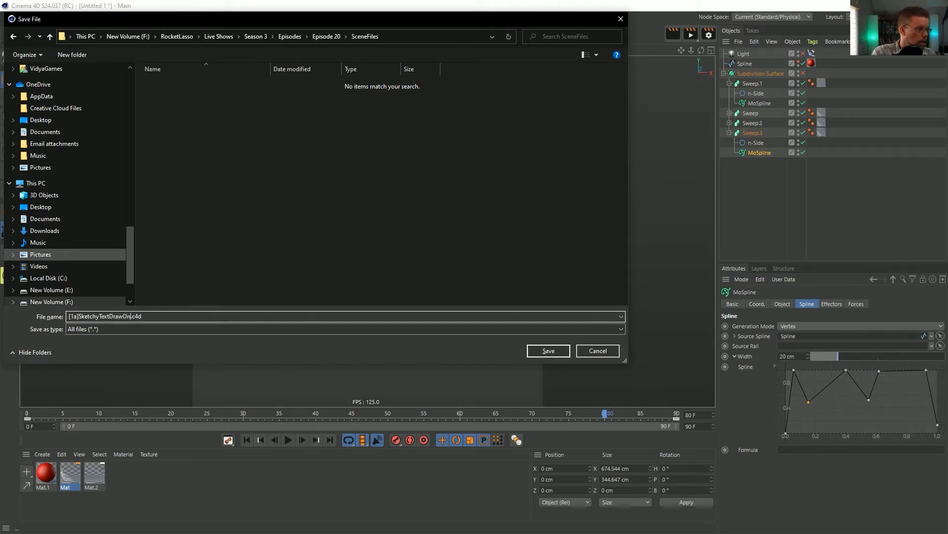
pyautogui.press('Return')
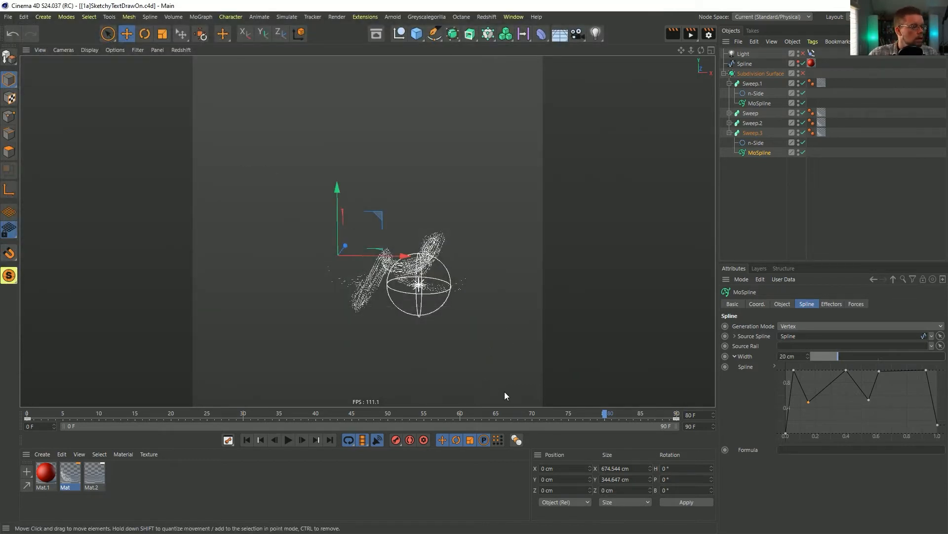
# Step: Rename the saved scene file on disk to [1b]SketchyTextDrawOn.c4d from the save dialog, then leave the dialog without saving
pyautogui.moveTo(582, 414); pyautogui.dragTo(518, 416)
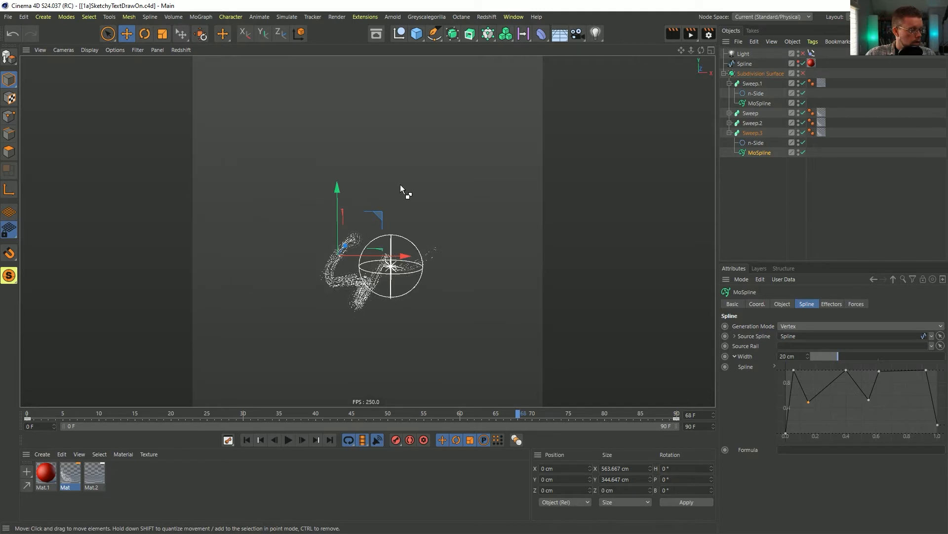
pyautogui.hotkey('ctrl', 'shift', 's')
pyautogui.click(171, 83)
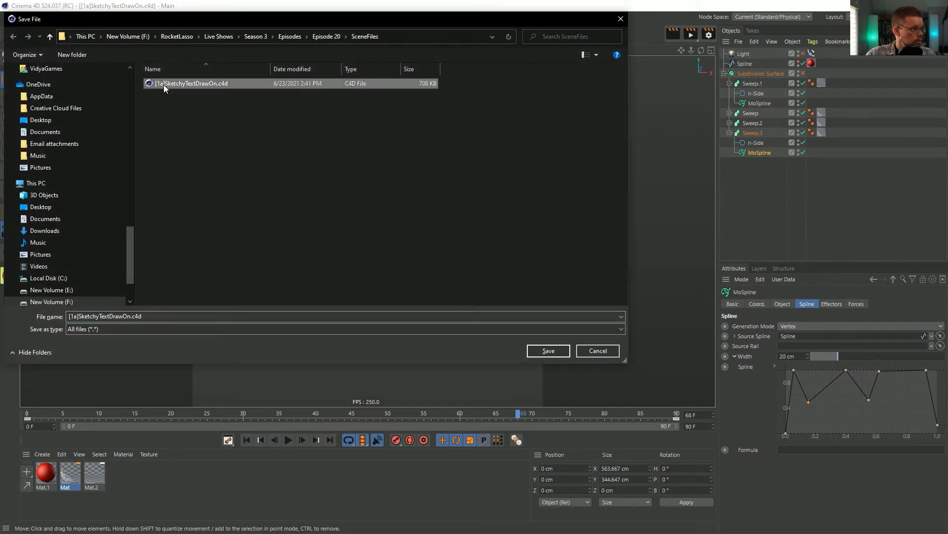
pyautogui.click(162, 85)
pyautogui.click(162, 84)
pyautogui.press('BackSpace')
pyautogui.write('b')
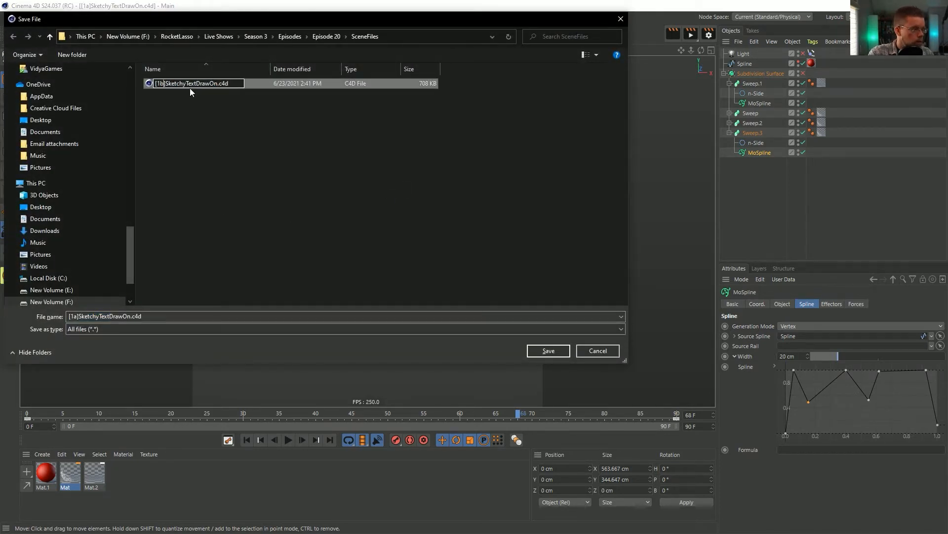
pyautogui.click(467, 294)
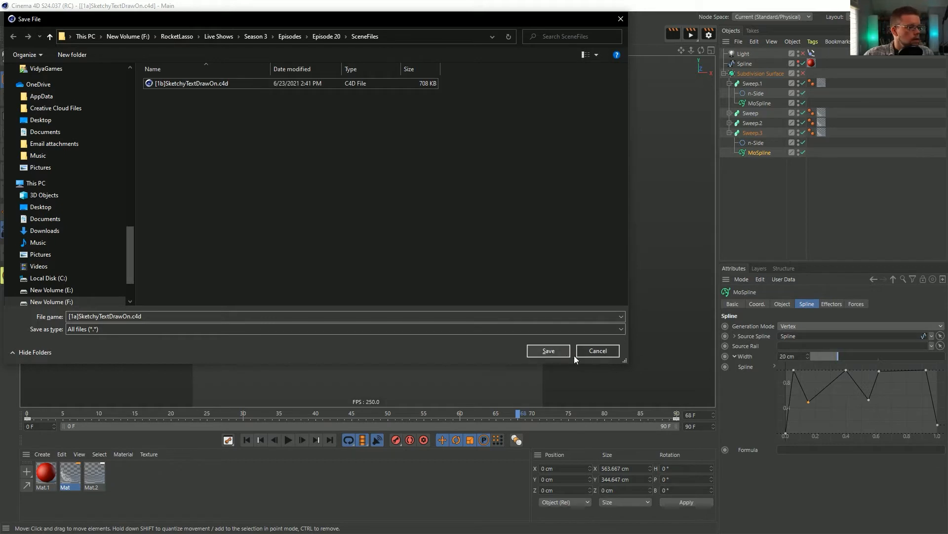
pyautogui.click(598, 351)
# Step: Undo back to the version with only Sweep and Sweep.1 under the Subdivision Surface, and save it as [1a]SketchyTextDrawOn.c4d
pyautogui.hotkey('ctrl', 'z')
pyautogui.hotkey('ctrl', 'z')
pyautogui.hotkey('ctrl', 'z')
pyautogui.hotkey('ctrl', 'z')
pyautogui.hotkey('ctrl', 'z')
pyautogui.hotkey('ctrl', 'z')
pyautogui.hotkey('ctrl', 'z')
pyautogui.hotkey('ctrl', 'z')
pyautogui.hotkey('ctrl', 'z')
pyautogui.hotkey('ctrl', 'z')
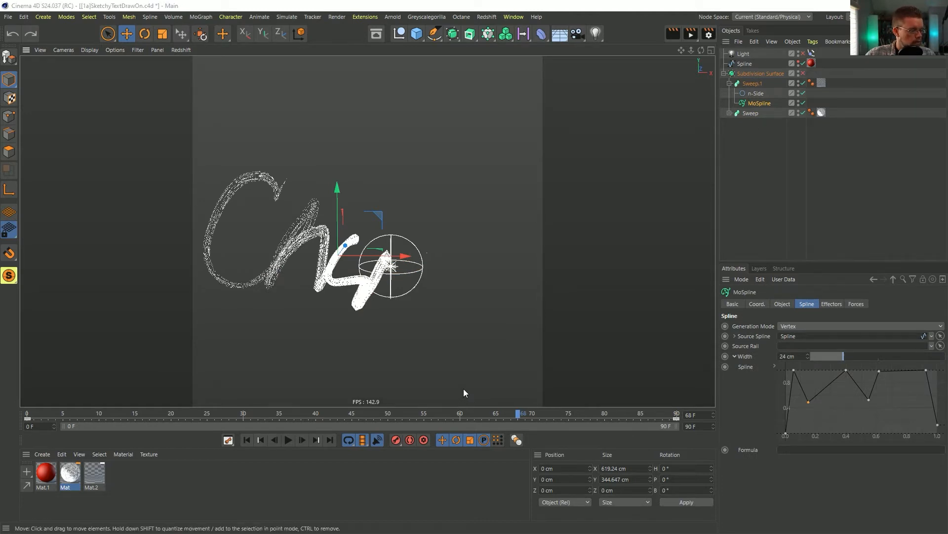
pyautogui.hotkey('ctrl', 'shift', 's')
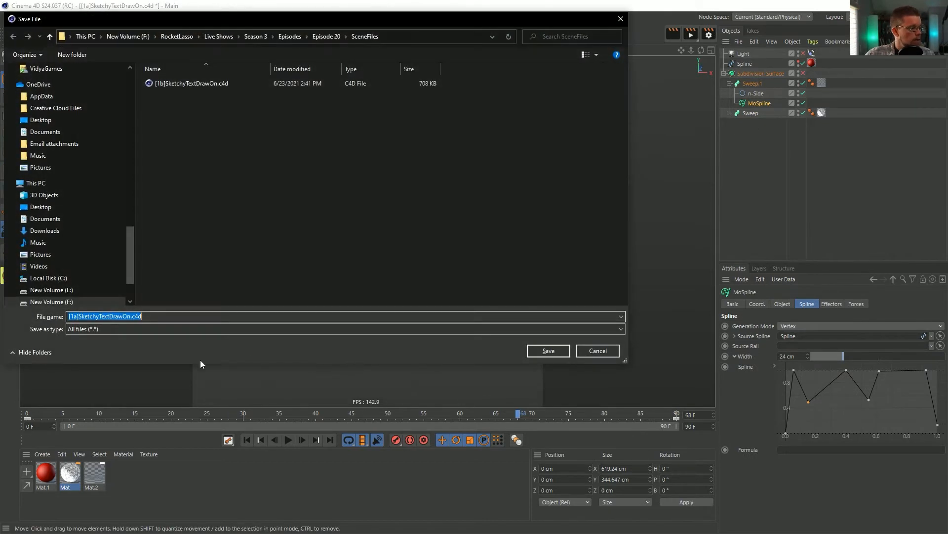
pyautogui.click(538, 351)
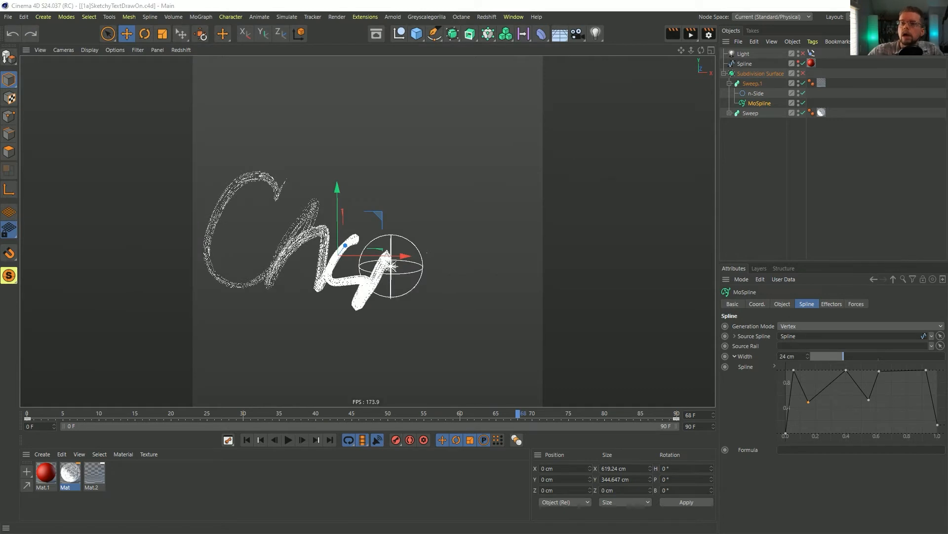
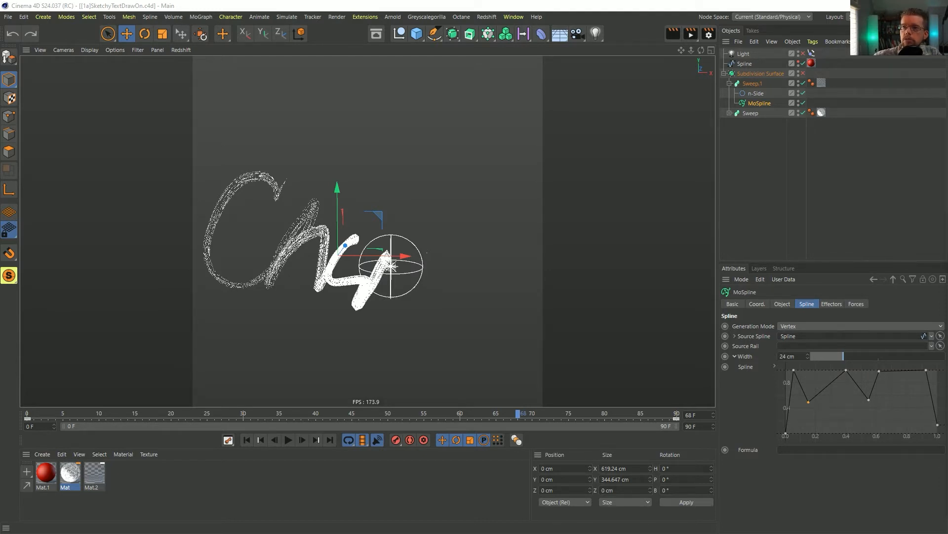
# Step: Switch to the browser with the Instagram reference post and enlarge its window to view the animation
pyautogui.moveTo(947, 43); pyautogui.dragTo(300, 43)
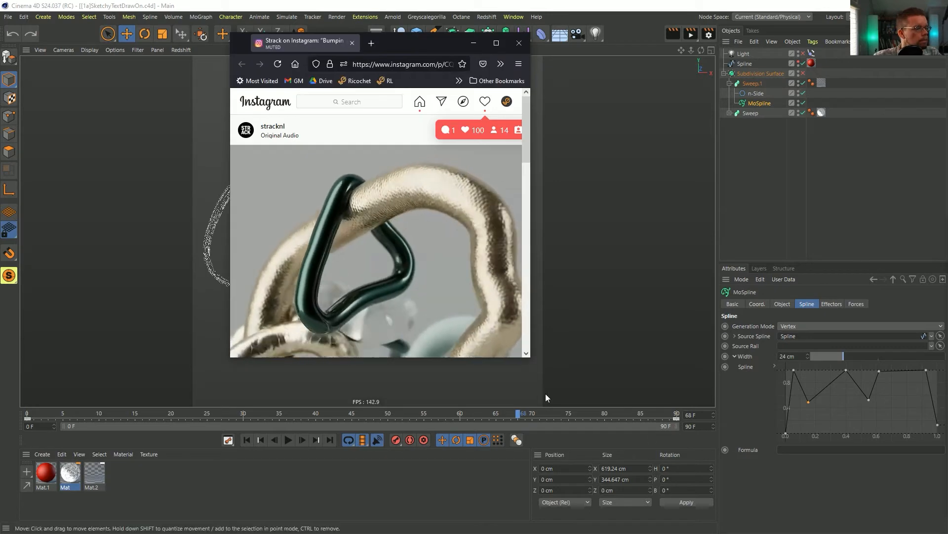
pyautogui.moveTo(528, 360); pyautogui.dragTo(891, 506)
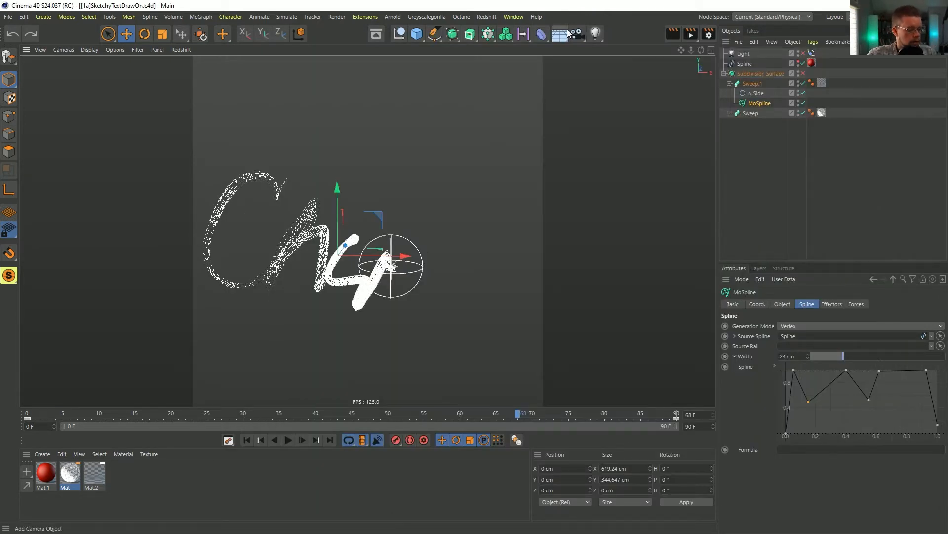
# Step: Create a new project and add a Flower spline
pyautogui.hotkey('ctrl', 'n')
pyautogui.click(433, 37)
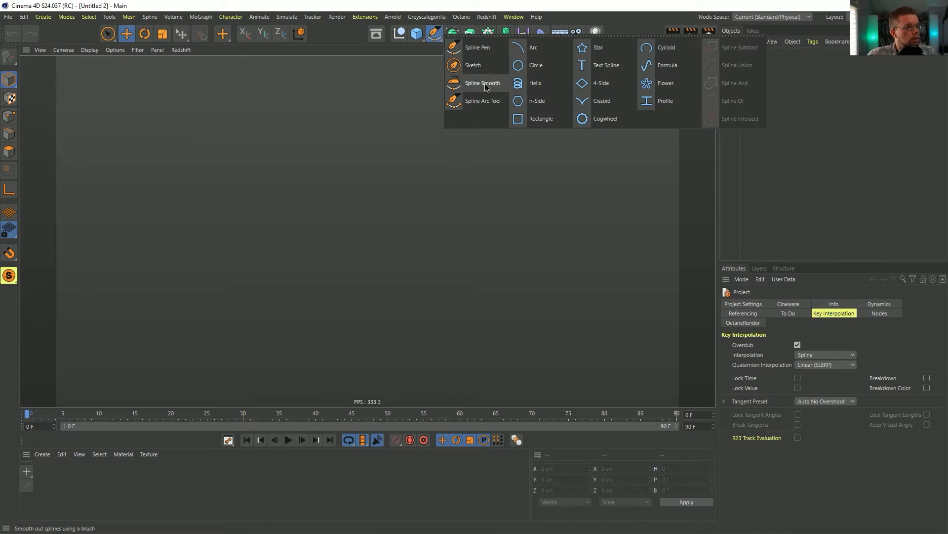
pyautogui.click(662, 83)
pyautogui.keyDown('alt'); pyautogui.moveTo(452, 193); pyautogui.dragTo(474, 190); pyautogui.keyUp('alt')
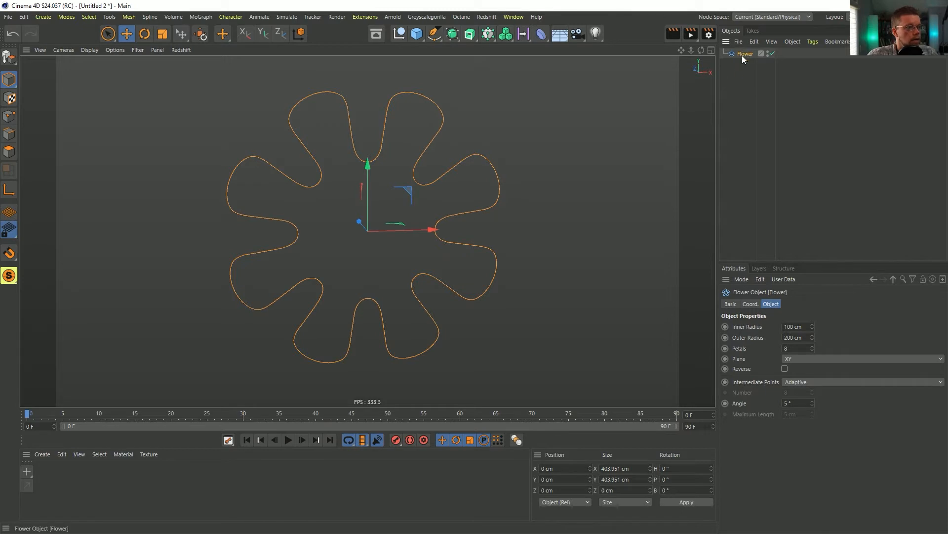
# Step: Set the Flower's intermediate points to Subdivided with an angle of 90°
pyautogui.click(797, 382)
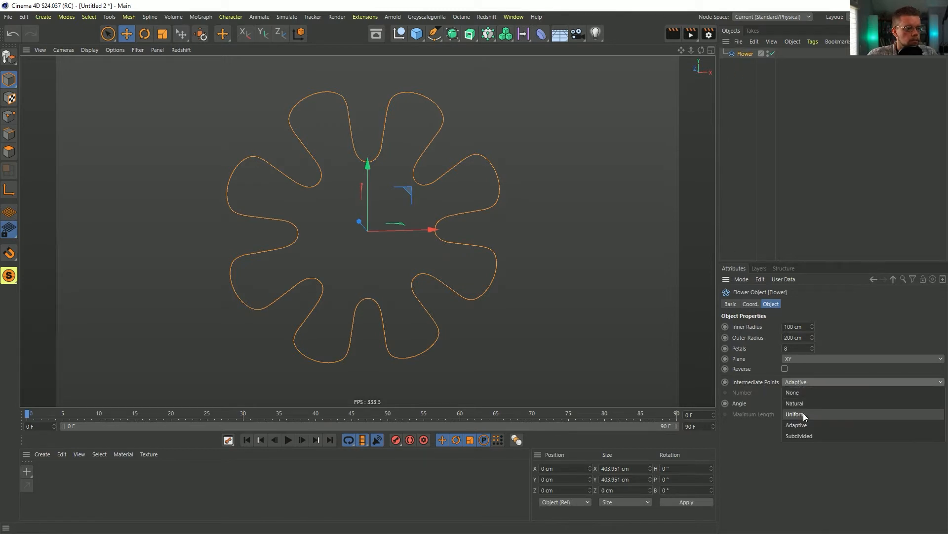
pyautogui.click(804, 414)
pyautogui.click(808, 384)
pyautogui.click(796, 436)
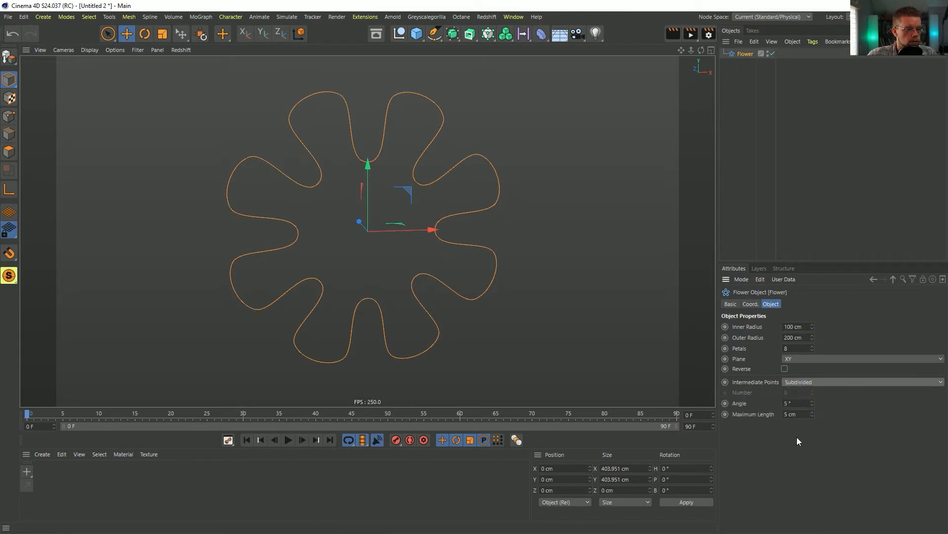
pyautogui.moveTo(813, 403); pyautogui.dragTo(813, 358)
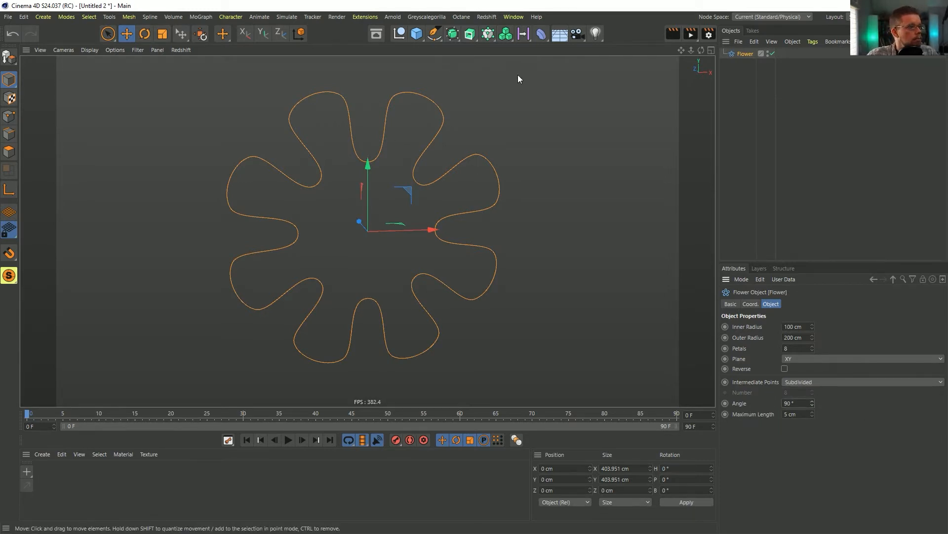
# Step: Put the Flower in a Sweep with an n-Side profile and scale the profile down to about 41 cm wide
pyautogui.click(454, 39)
pyautogui.moveTo(470, 33)
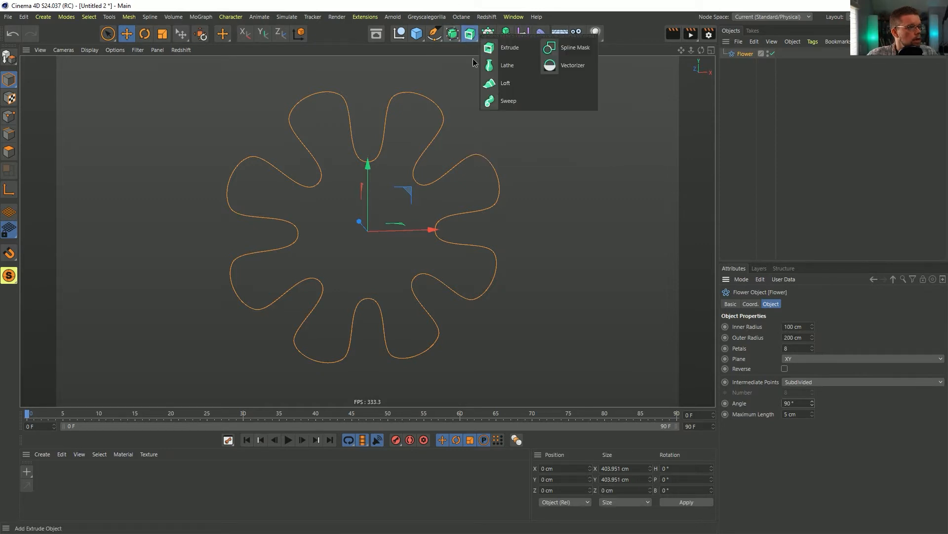
pyautogui.keyDown('alt'); pyautogui.click(499, 102); pyautogui.keyUp('alt')
pyautogui.click(434, 35)
pyautogui.keyDown('shift'); pyautogui.click(534, 100); pyautogui.keyUp('shift')
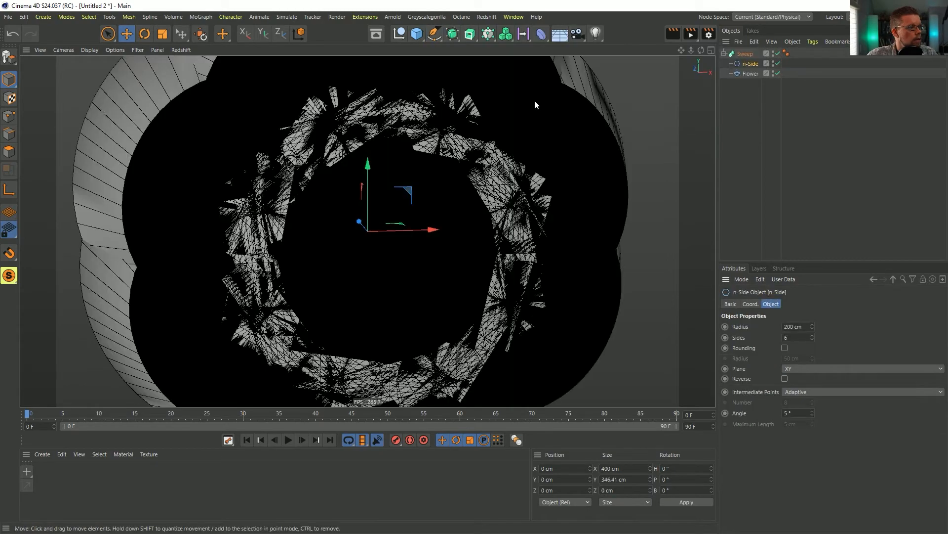
pyautogui.press('t')
pyautogui.moveTo(534, 102)
pyautogui.mouseDown()
pyautogui.moveTo(424, 181)
pyautogui.moveTo(245, 275)
pyautogui.moveTo(269, 271)
pyautogui.moveTo(300, 87)
pyautogui.moveTo(321, 94)
pyautogui.mouseUp()
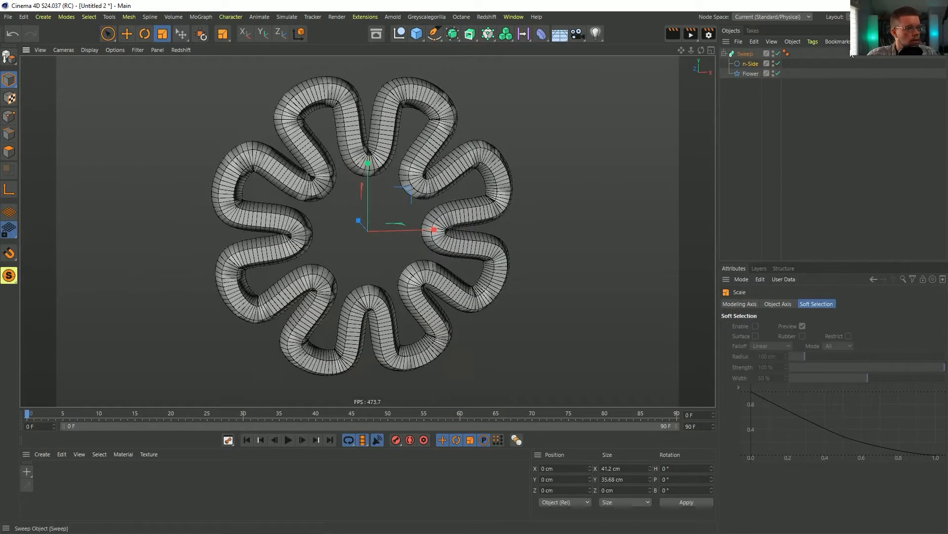
# Step: Set the Flower's maximum length to 36 cm for larger segments along the swept tube
pyautogui.click(750, 74)
pyautogui.moveTo(812, 413); pyautogui.dragTo(842, 404)
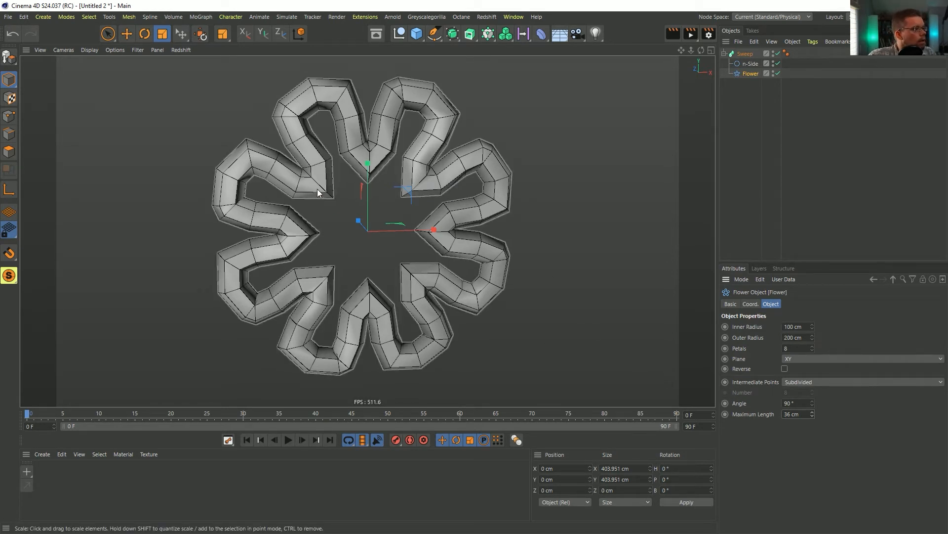
pyautogui.keyDown('alt'); pyautogui.moveTo(371, 196); pyautogui.dragTo(394, 228); pyautogui.keyUp('alt')
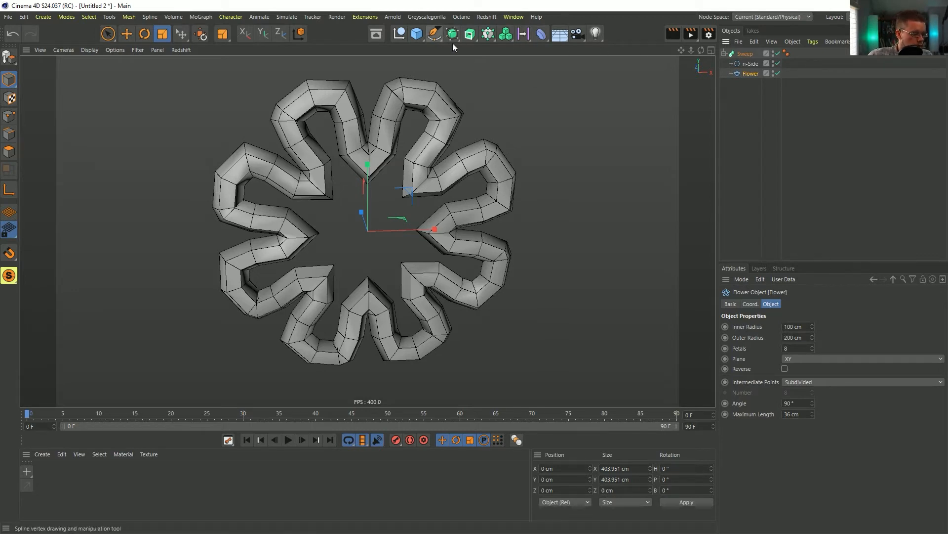
# Step: Set the project's dynamics gravity to 0 cm
pyautogui.hotkey('ctrl', 'd')
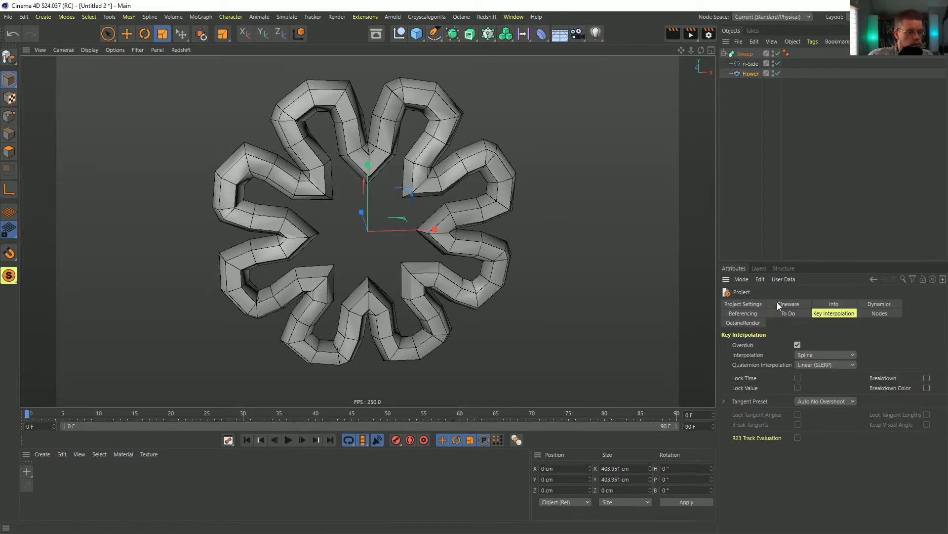
pyautogui.click(873, 304)
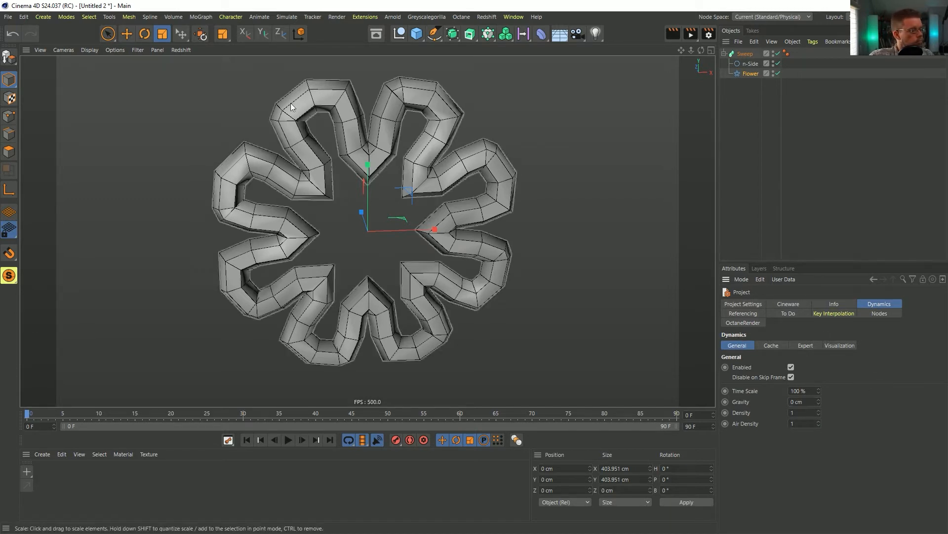
pyautogui.keyDown('alt'); pyautogui.moveTo(441, 153); pyautogui.dragTo(450, 177, button='middle'); pyautogui.keyUp('alt')
pyautogui.keyDown('alt'); pyautogui.moveTo(450, 177); pyautogui.dragTo(422, 201, button='right'); pyautogui.keyUp('alt')
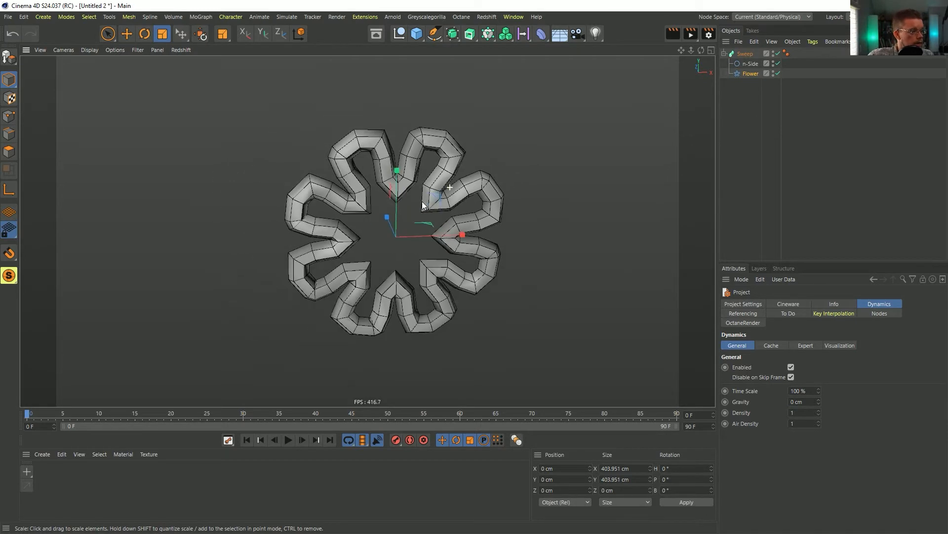
pyautogui.keyDown('alt'); pyautogui.moveTo(421, 201); pyautogui.dragTo(351, 182, button='middle'); pyautogui.keyUp('alt')
pyautogui.moveTo(351, 182)
pyautogui.keyDown('alt'); pyautogui.mouseDown()
pyautogui.moveTo(357, 194)
pyautogui.moveTo(378, 190)
pyautogui.moveTo(345, 183)
pyautogui.mouseUp(); pyautogui.keyUp('alt')
pyautogui.keyDown('alt'); pyautogui.moveTo(345, 183); pyautogui.dragTo(389, 189, button='middle'); pyautogui.keyUp('alt')
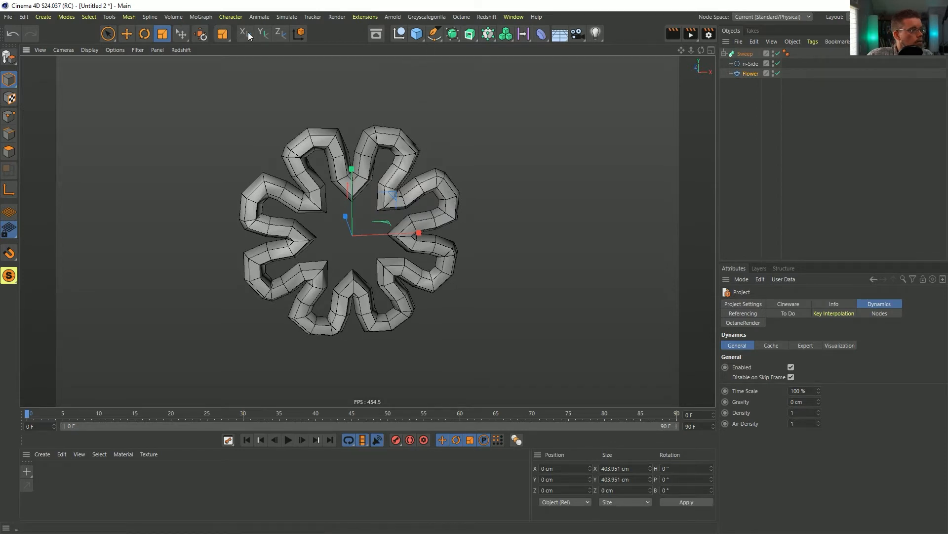
# Step: Save the project as [2a]Softbodies.c4d in the Episode 20 SceneFiles folder
pyautogui.click(191, 17)
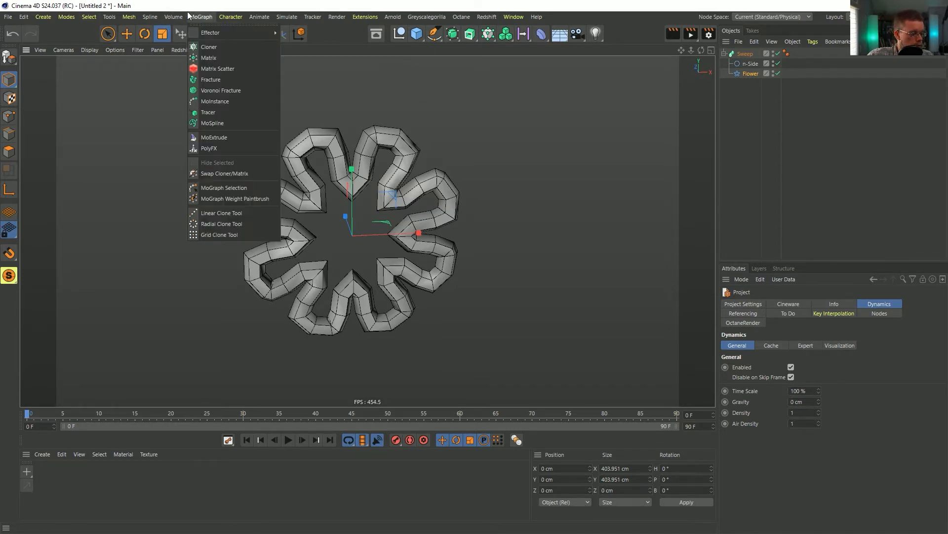
pyautogui.click(334, 41)
pyautogui.hotkey('ctrl', 's')
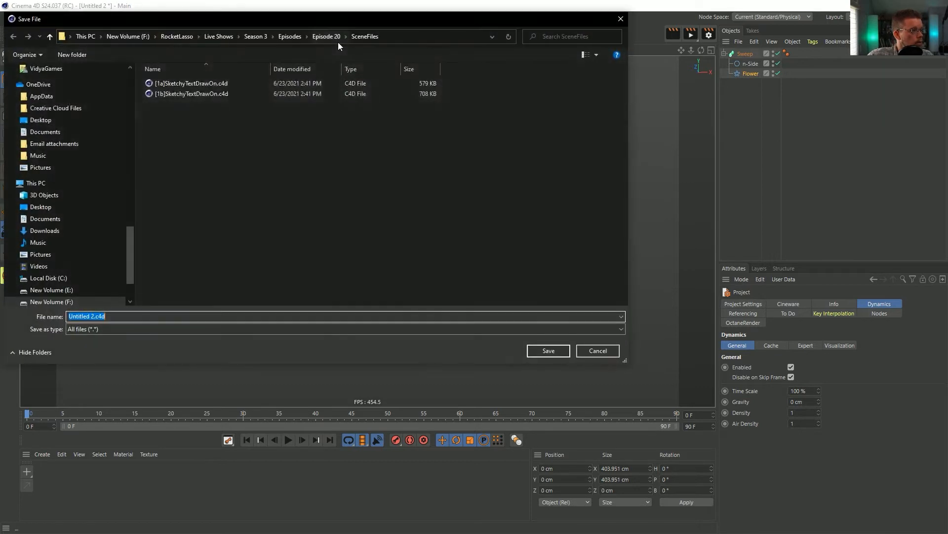
pyautogui.click(197, 85)
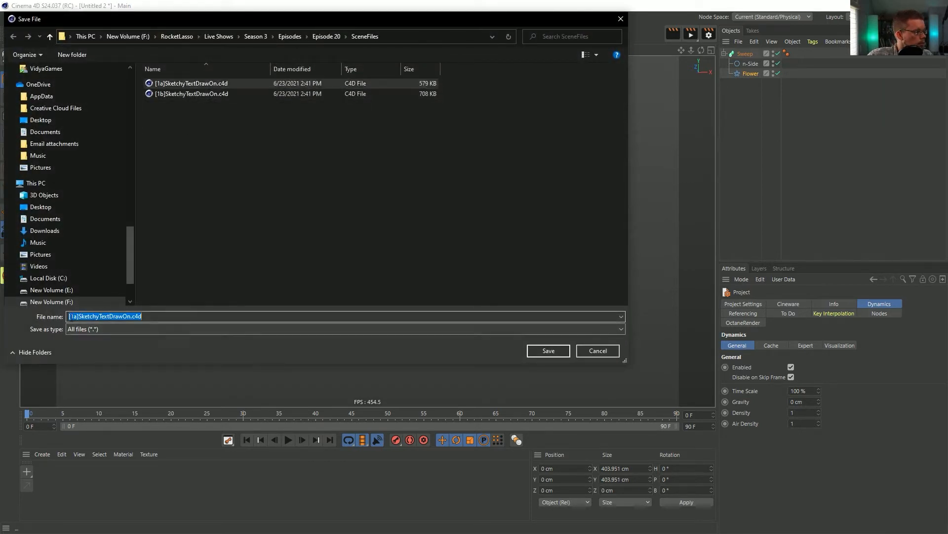
pyautogui.write('2')
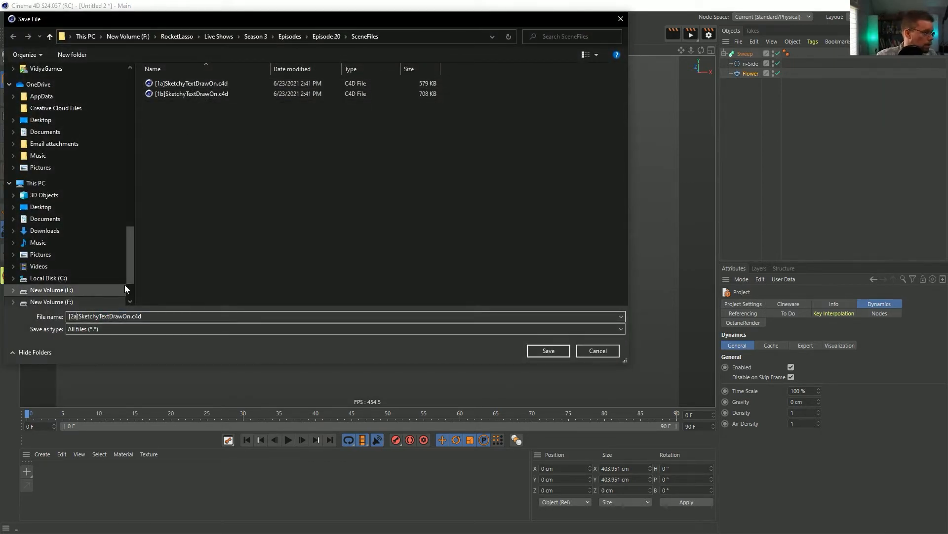
pyautogui.hotkey('shift', 'Right')
pyautogui.hotkey('shift', 'Right')
pyautogui.hotkey('shift', 'Right')
pyautogui.hotkey('shift', 'Right')
pyautogui.hotkey('shift', 'Right')
pyautogui.hotkey('shift', 'Right')
pyautogui.hotkey('shift', 'Right')
pyautogui.hotkey('shift', 'Right')
pyautogui.hotkey('shift', 'Right')
pyautogui.hotkey('shift', 'Right')
pyautogui.hotkey('shift', 'Right')
pyautogui.hotkey('shift', 'Right')
pyautogui.hotkey('shift', 'Right')
pyautogui.hotkey('shift', 'Right')
pyautogui.hotkey('shift', 'Right')
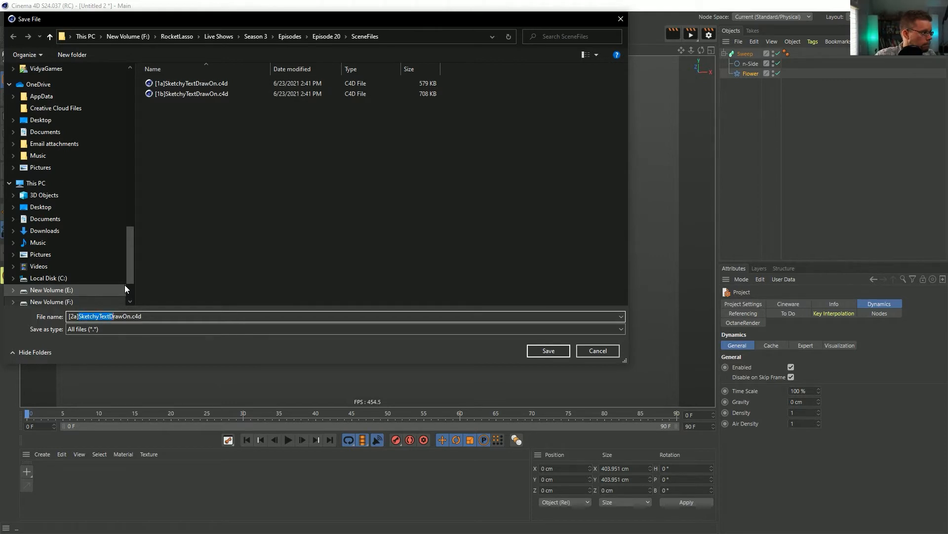
pyautogui.hotkey('shift', 'Right')
pyautogui.hotkey('shift', 'Right')
pyautogui.write('Sof')
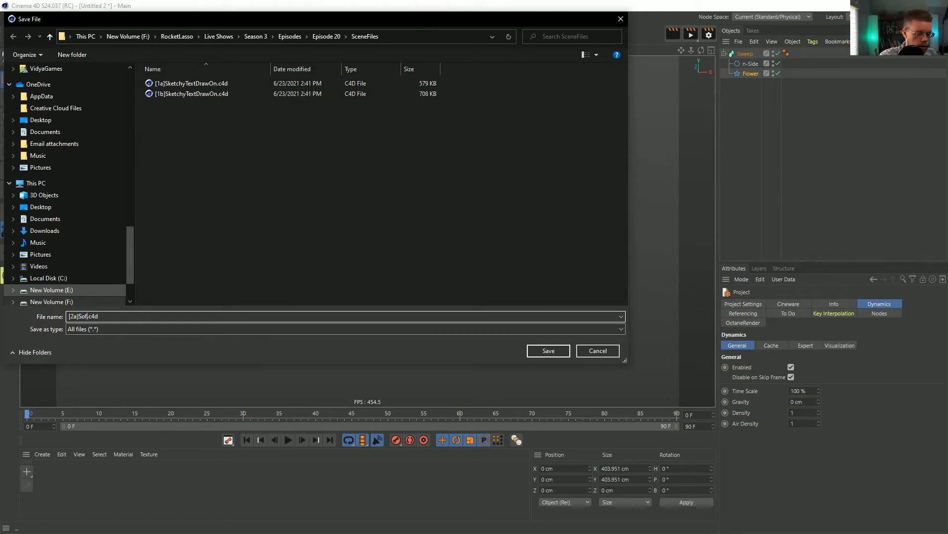
pyautogui.write('tbodies')
pyautogui.press('Return')
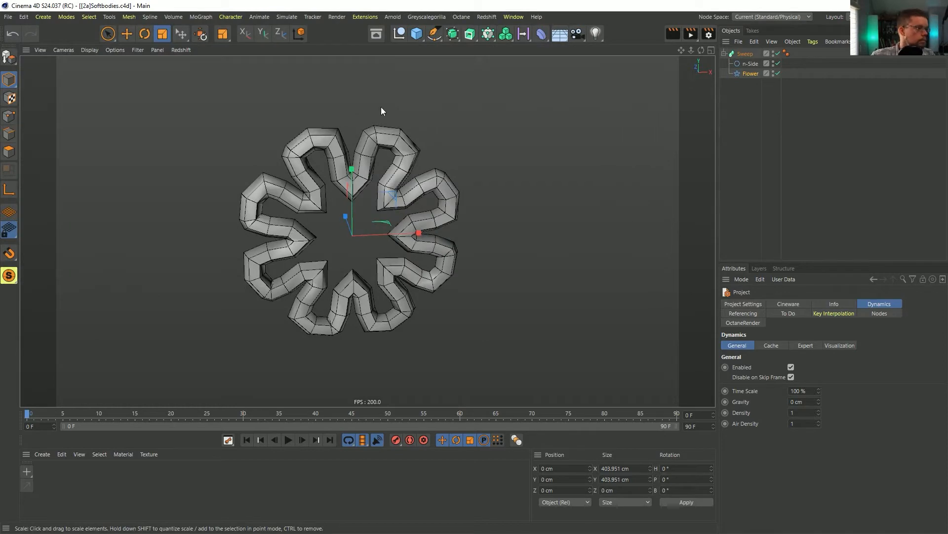
# Step: Add a Soft Body tag to the Flower spline
pyautogui.rightClick(747, 72)
pyautogui.moveTo(791, 155)
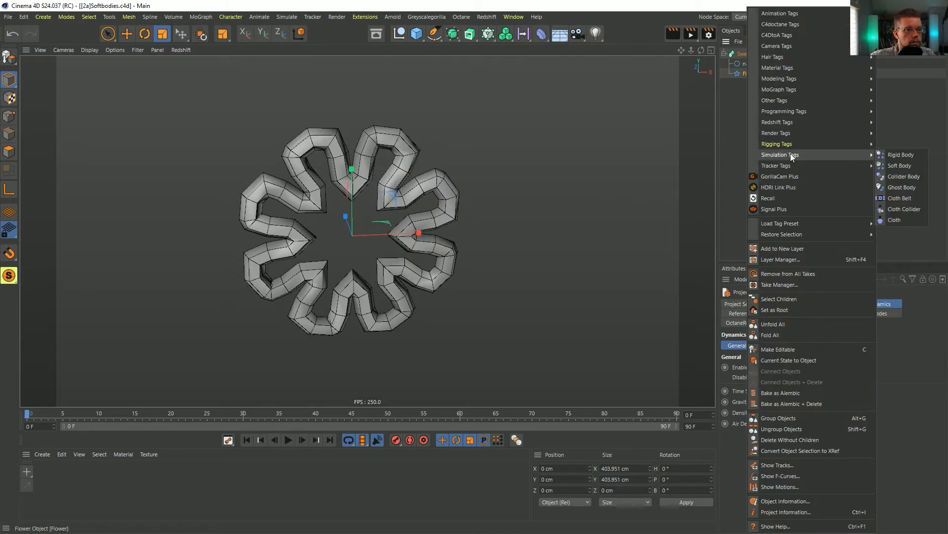
pyautogui.click(900, 165)
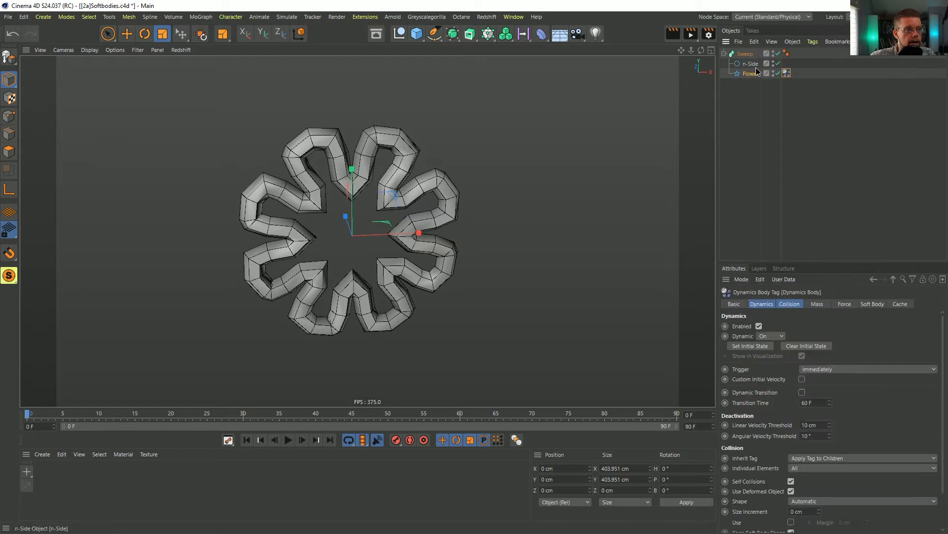
# Step: Set the n-Side profile's radius to 20 cm
pyautogui.moveTo(803, 326); pyautogui.dragTo(745, 327)
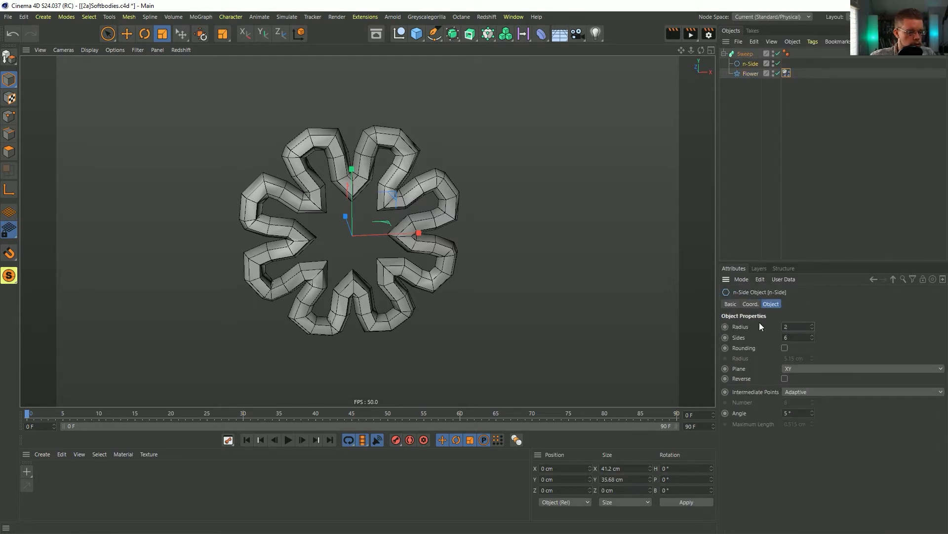
pyautogui.write('20')
pyautogui.press('Return')
# Step: Enable the collision margin on the Flower's soft body tag and set it to 10 cm
pyautogui.click(786, 73)
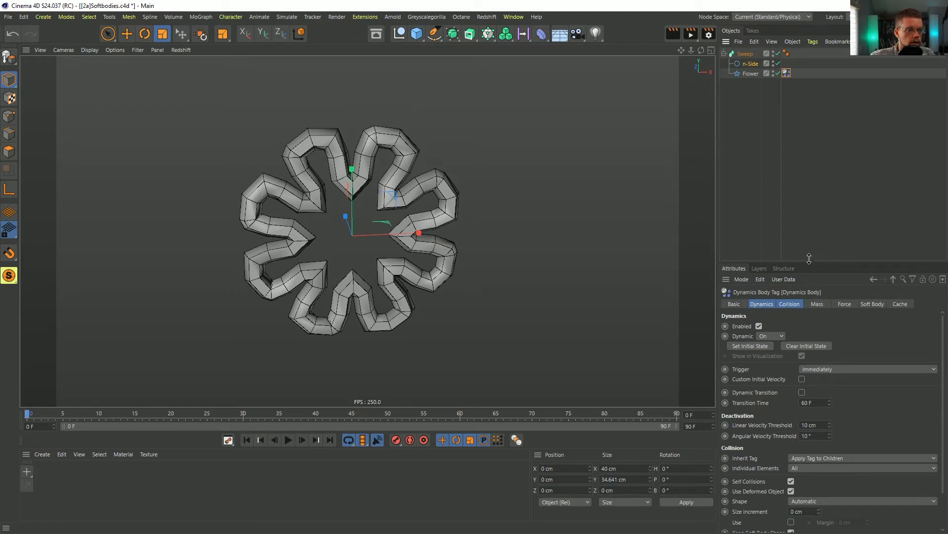
pyautogui.moveTo(809, 258); pyautogui.dragTo(809, 126)
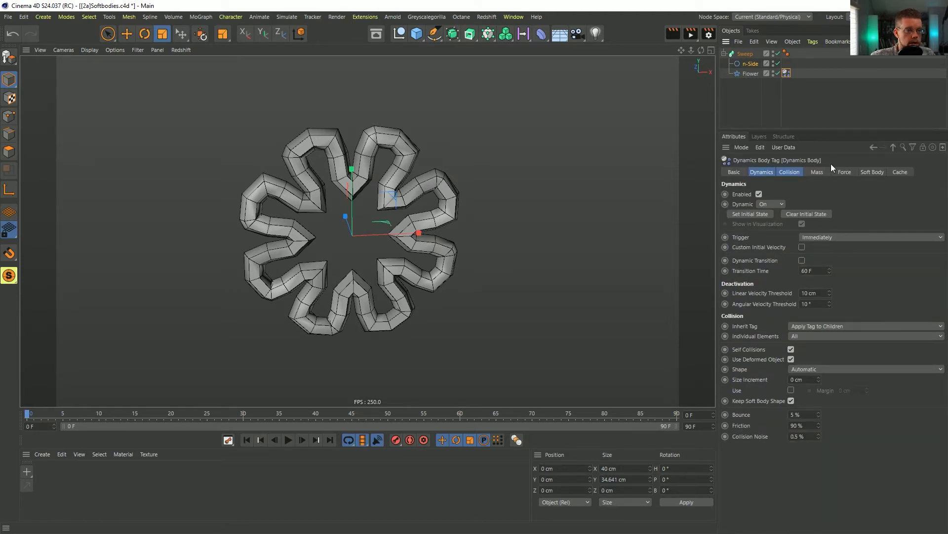
pyautogui.click(796, 172)
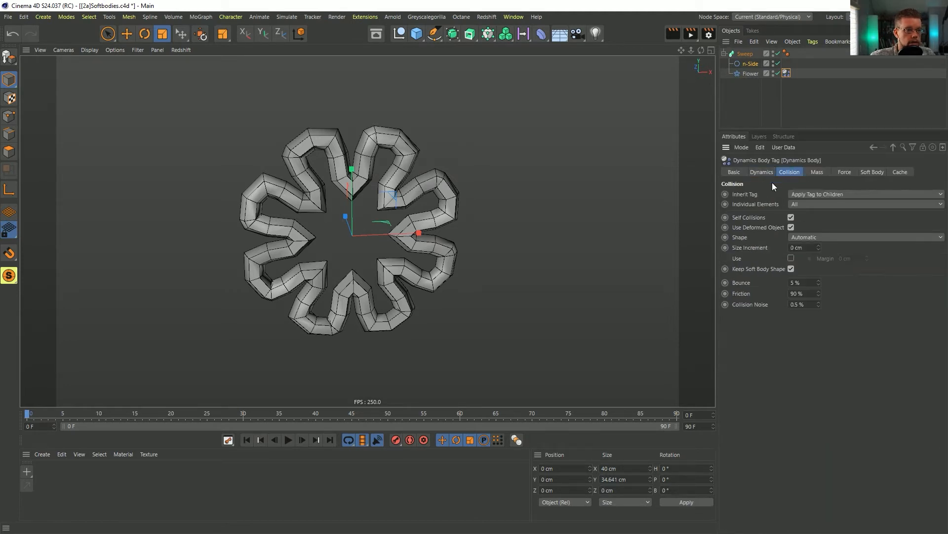
pyautogui.click(791, 258)
pyautogui.press('Tab')
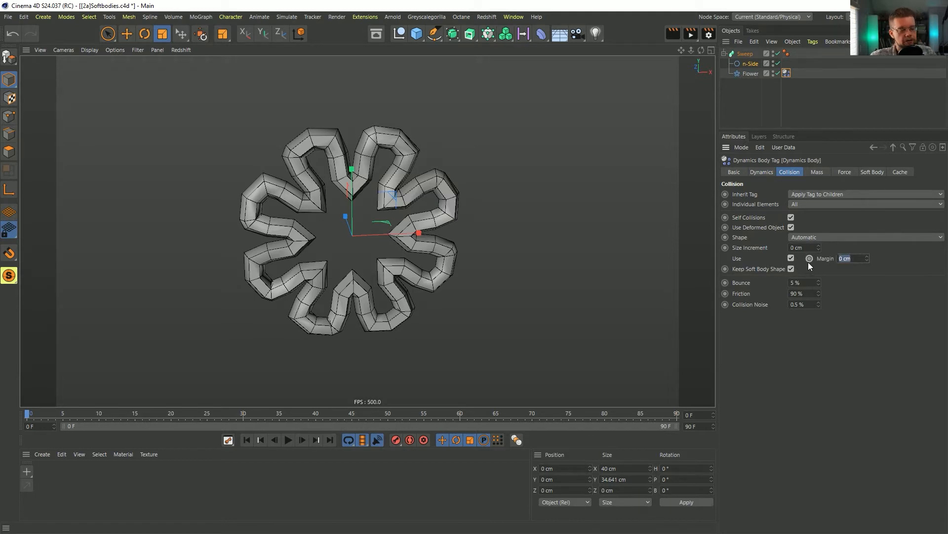
pyautogui.write('10')
pyautogui.press('Return')
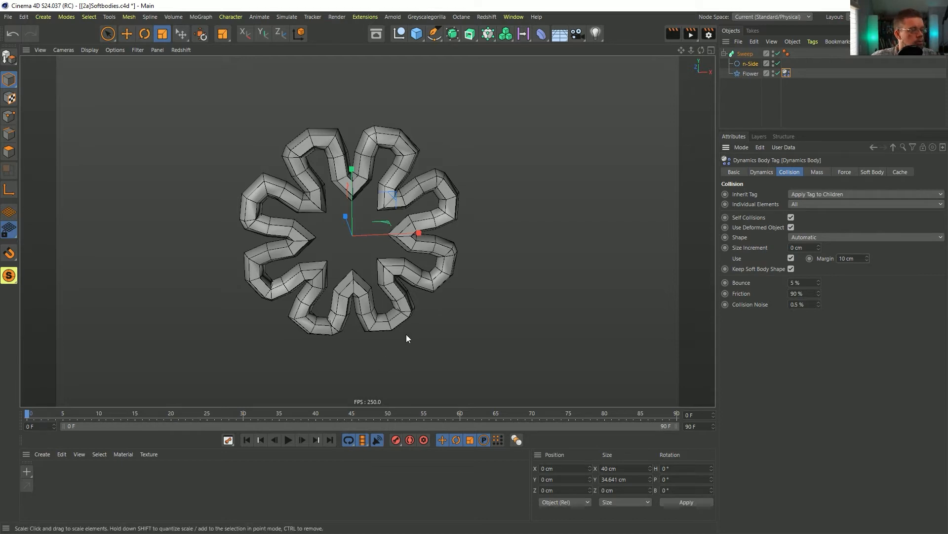
# Step: Play the simulation and set the n-Side profile to 12 sides
pyautogui.click(288, 439)
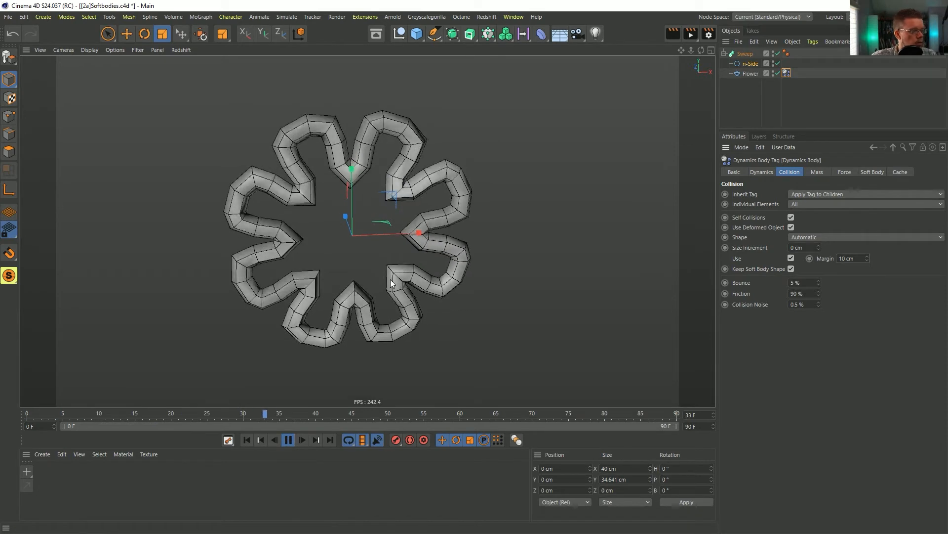
pyautogui.click(750, 63)
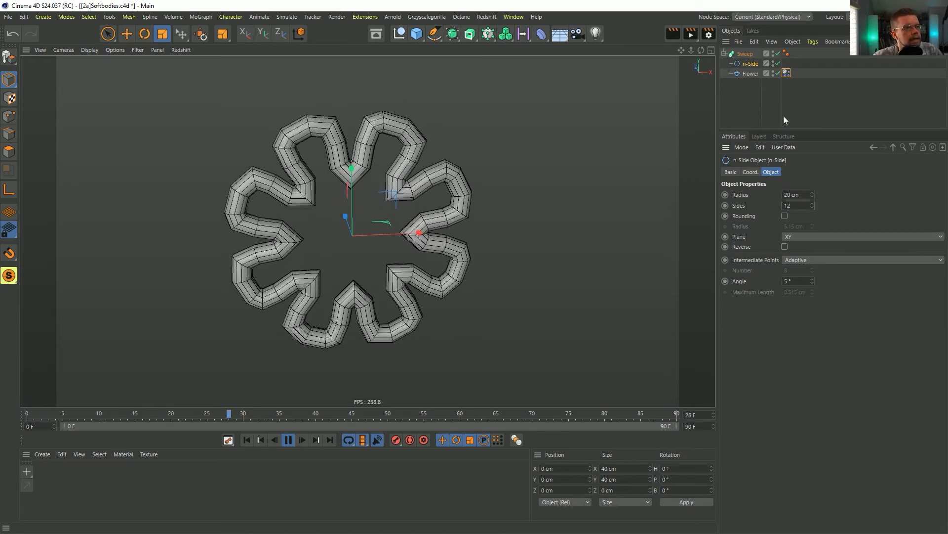
# Step: Try soft body collision margins of 20 cm and 5 cm during playback, and set the margin back to 10 cm
pyautogui.click(787, 73)
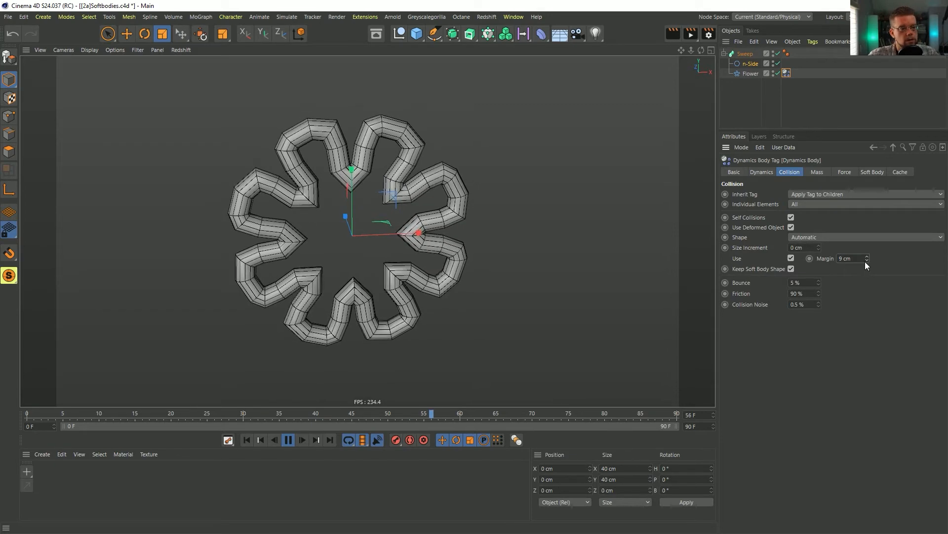
pyautogui.click(848, 258)
pyautogui.write('20')
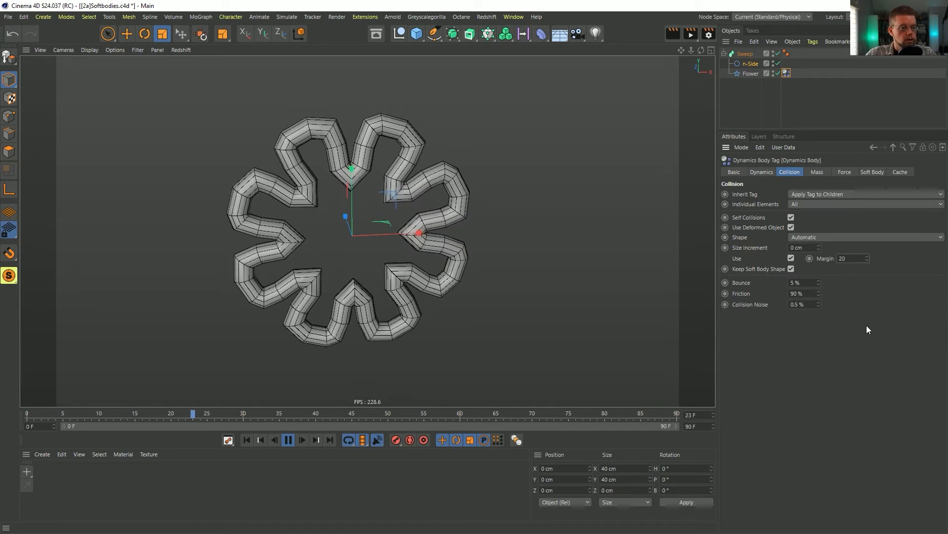
pyautogui.press('Return')
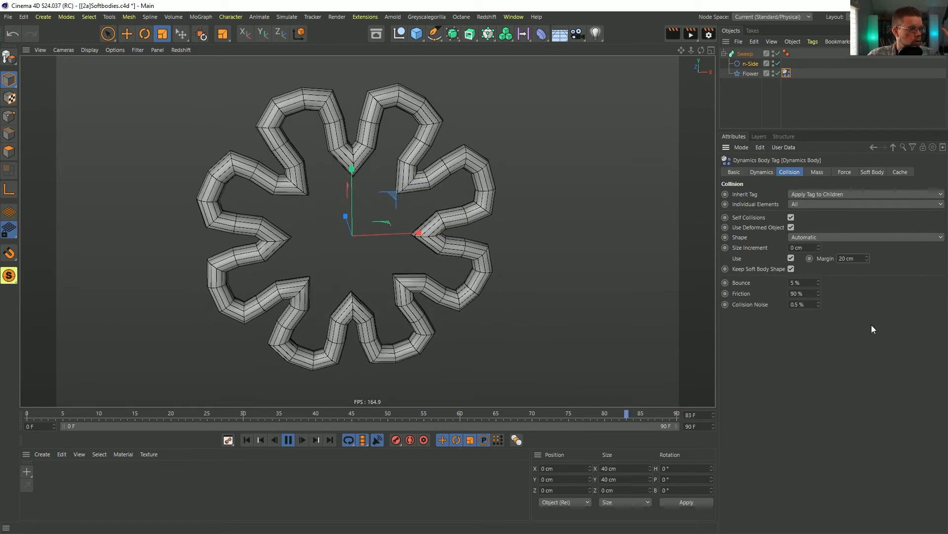
pyautogui.click(847, 259)
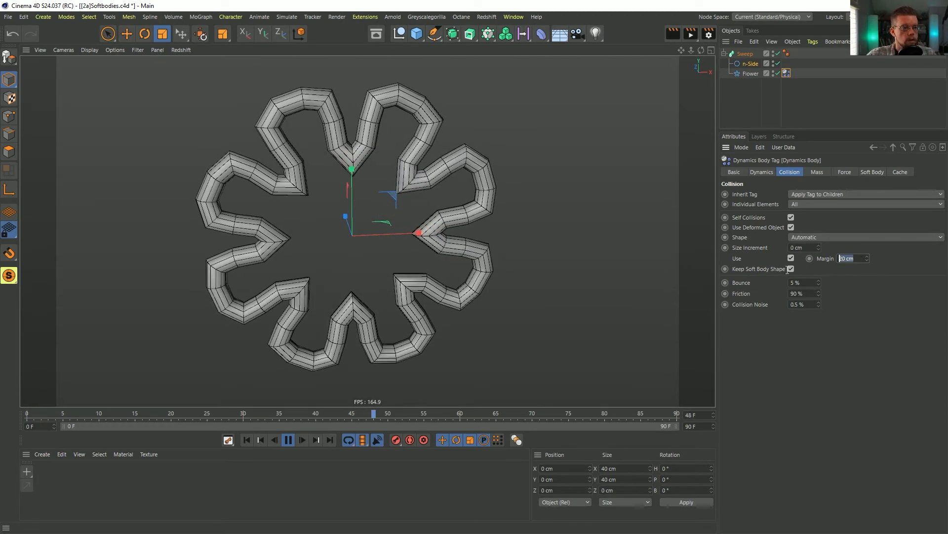
pyautogui.write('5')
pyautogui.press('Return')
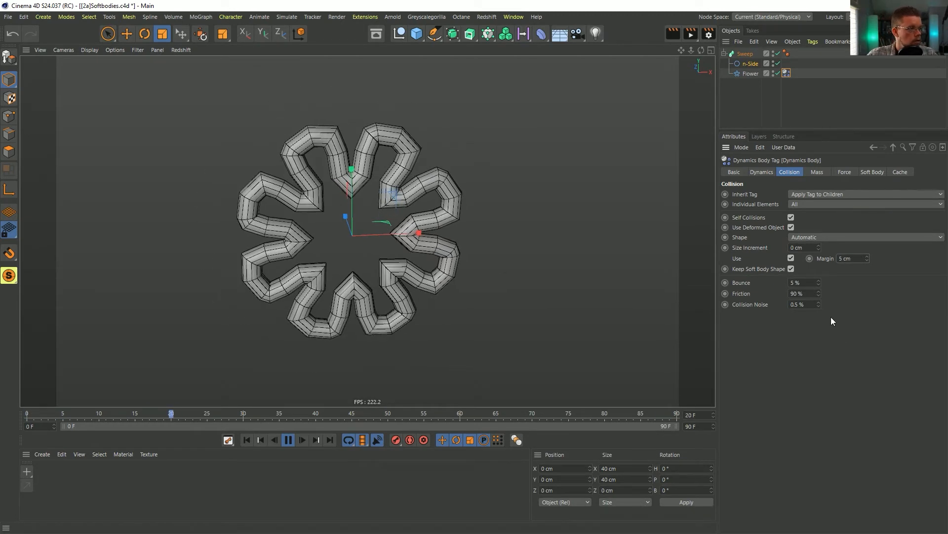
pyautogui.write('10')
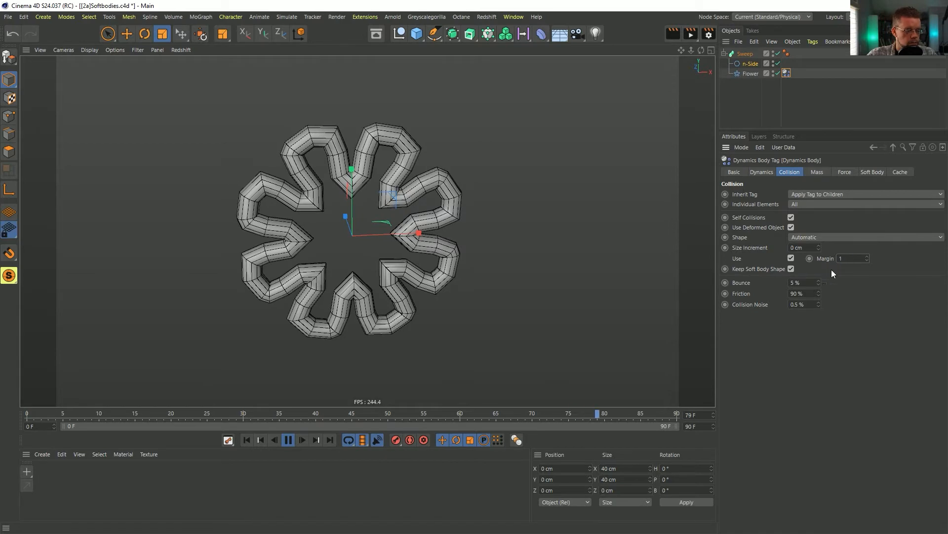
pyautogui.press('Return')
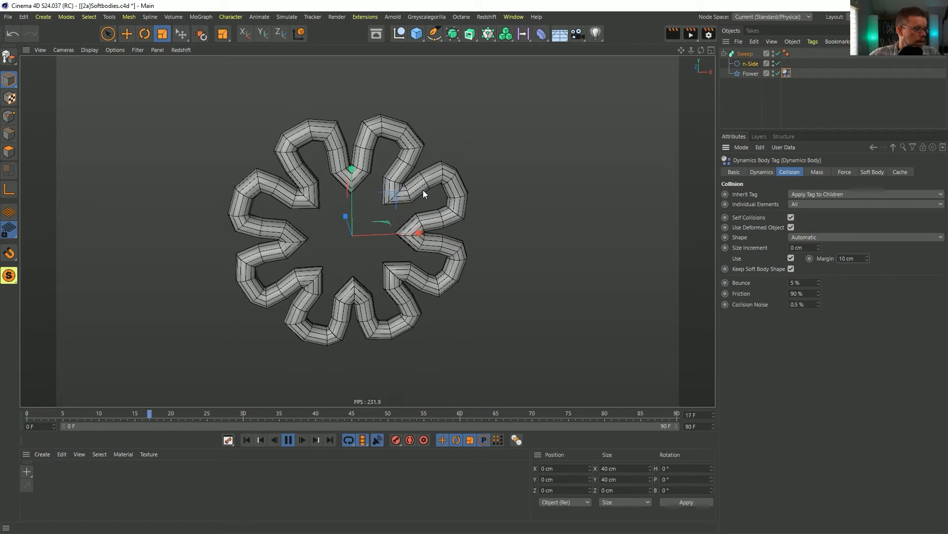
# Step: Add a cylinder with -Z orientation through the flower tube and lengthen it to about 1187 cm
pyautogui.click(418, 34)
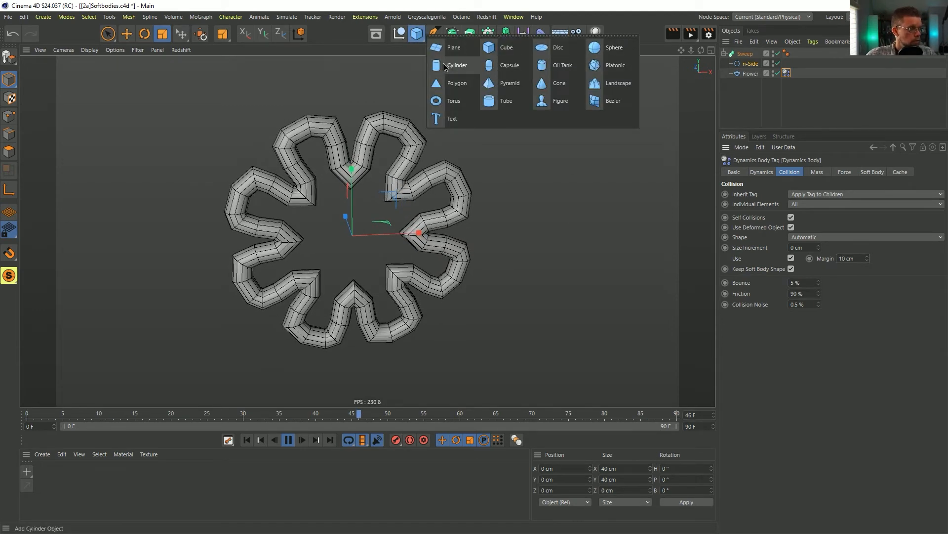
pyautogui.click(443, 65)
pyautogui.keyDown('alt'); pyautogui.moveTo(440, 113); pyautogui.dragTo(477, 115); pyautogui.keyUp('alt')
pyautogui.scroll(-3, 791, 239)
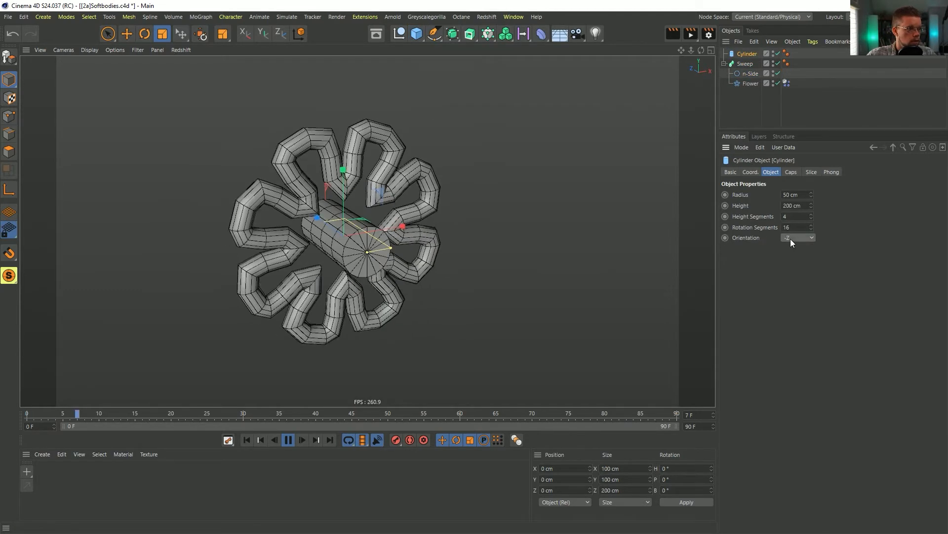
pyautogui.moveTo(367, 252); pyautogui.dragTo(584, 341)
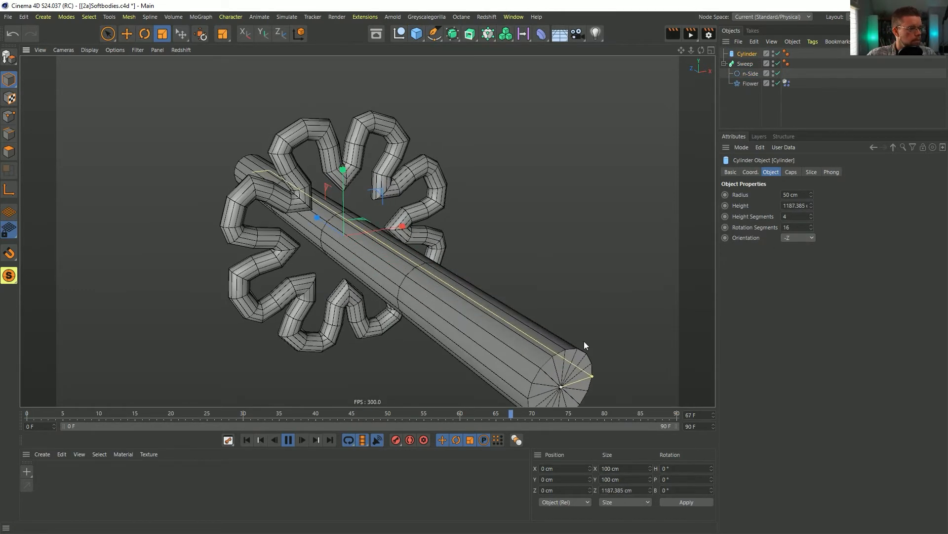
# Step: Add a Rigid Body tag to the Cylinder and set its collision shape to Cylinder Z-Axis
pyautogui.rightClick(745, 55)
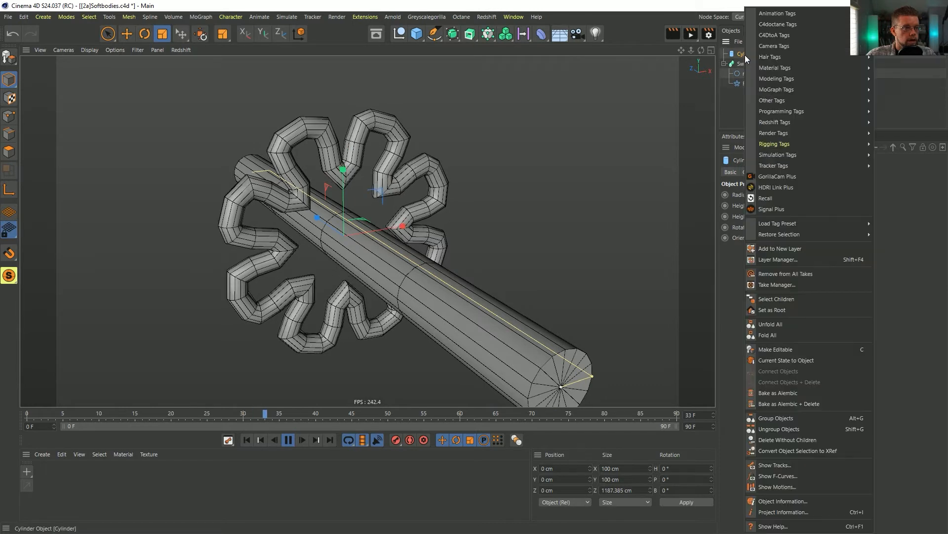
pyautogui.moveTo(786, 147)
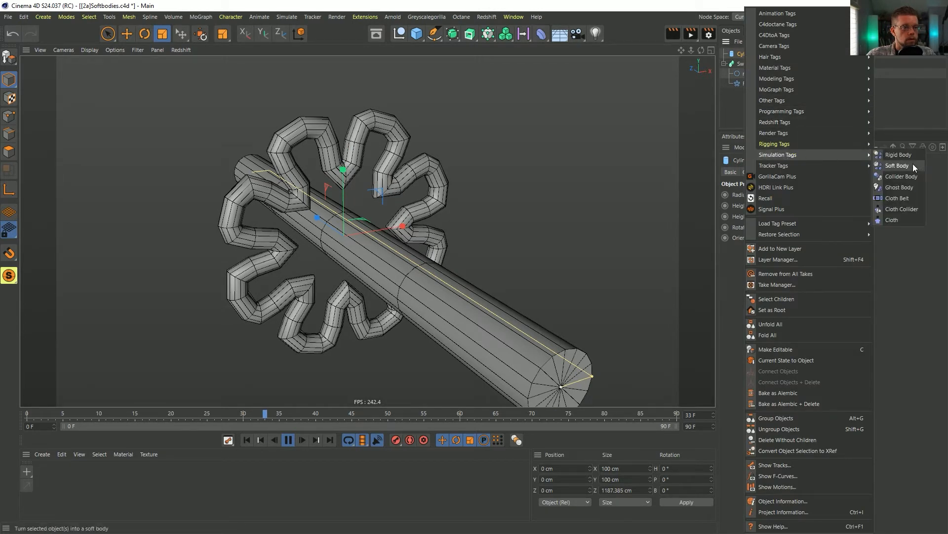
pyautogui.click(900, 155)
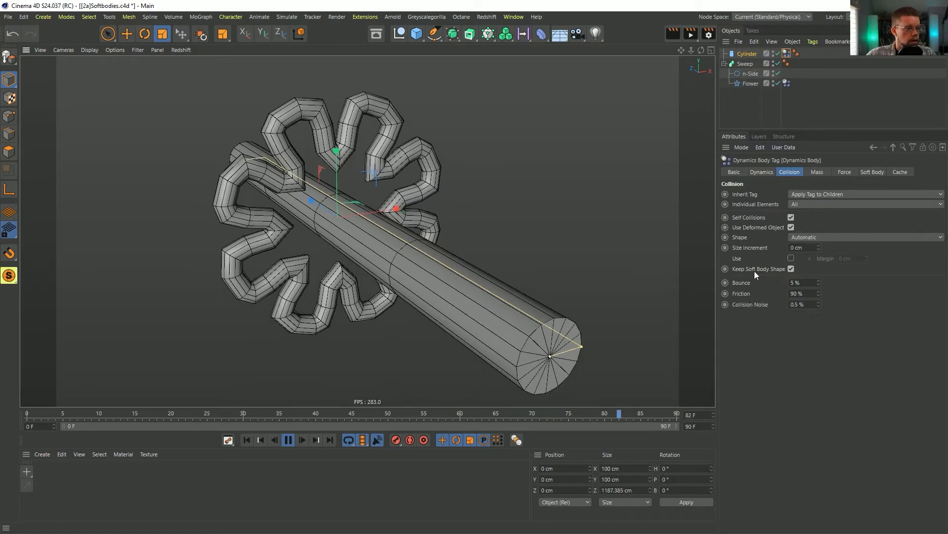
pyautogui.click(805, 237)
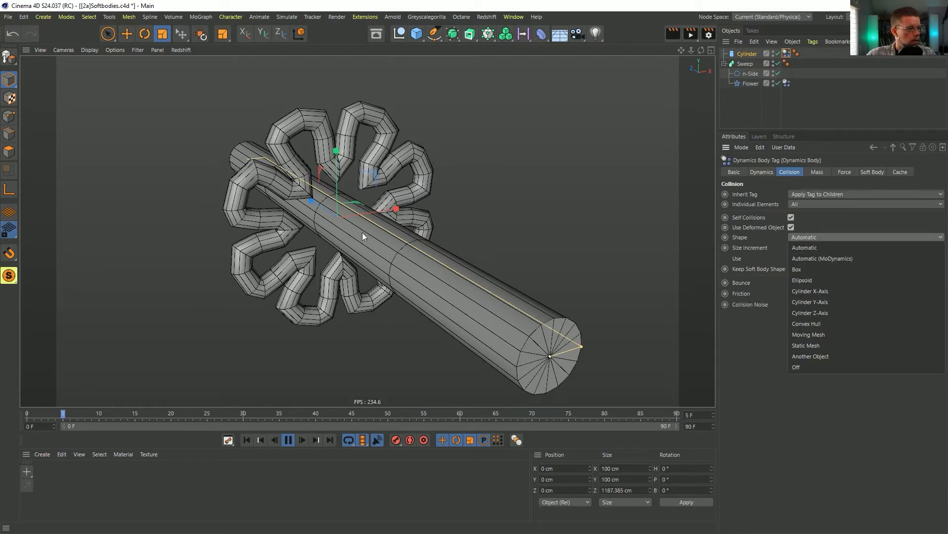
pyautogui.click(827, 312)
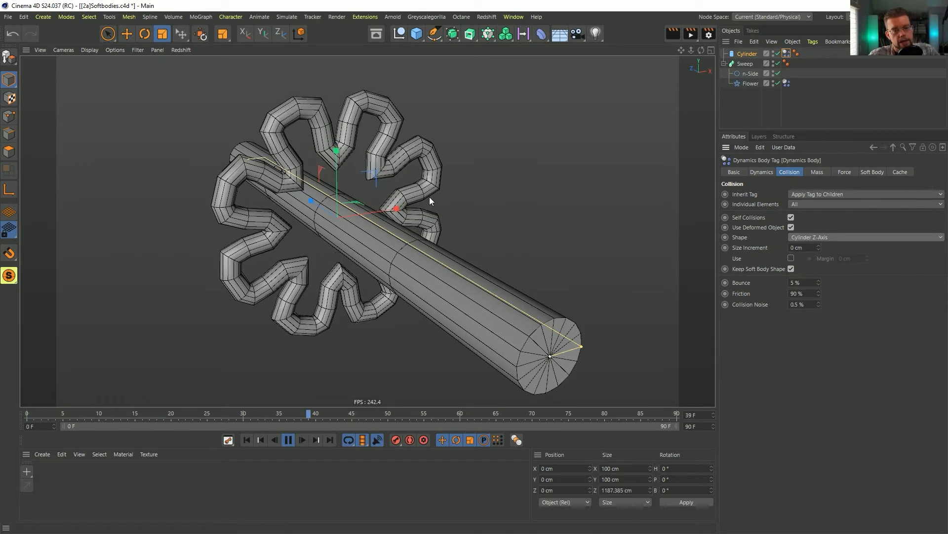
# Step: Reset the project's dynamics gravity to 1000 cm, then stop playback and return to the first frame
pyautogui.scroll(-3, 370, 218)
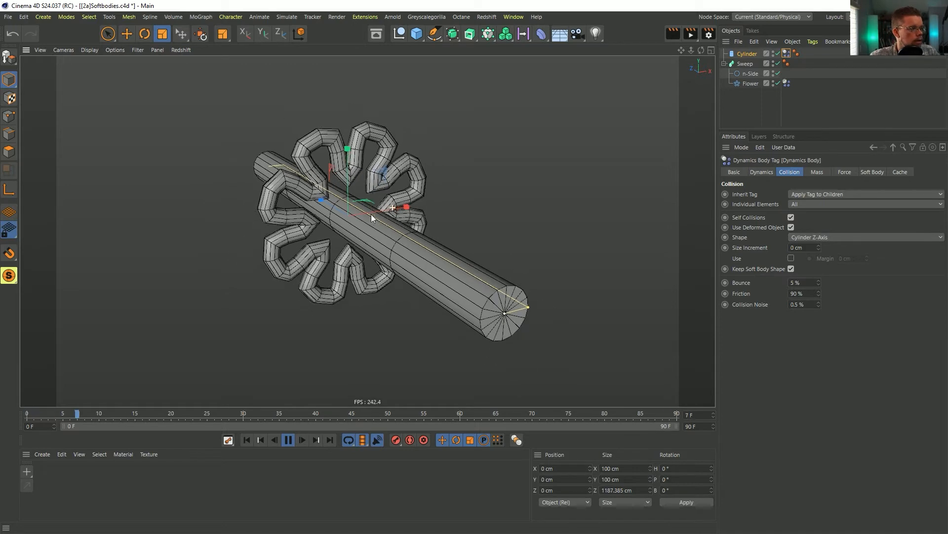
pyautogui.keyDown('alt'); pyautogui.moveTo(327, 230); pyautogui.dragTo(350, 233); pyautogui.keyUp('alt')
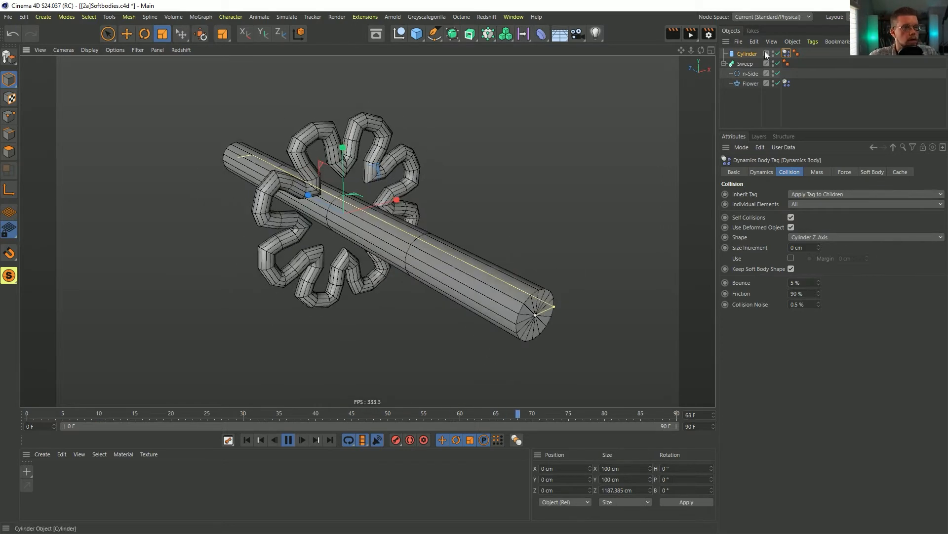
pyautogui.hotkey('ctrl', 'd')
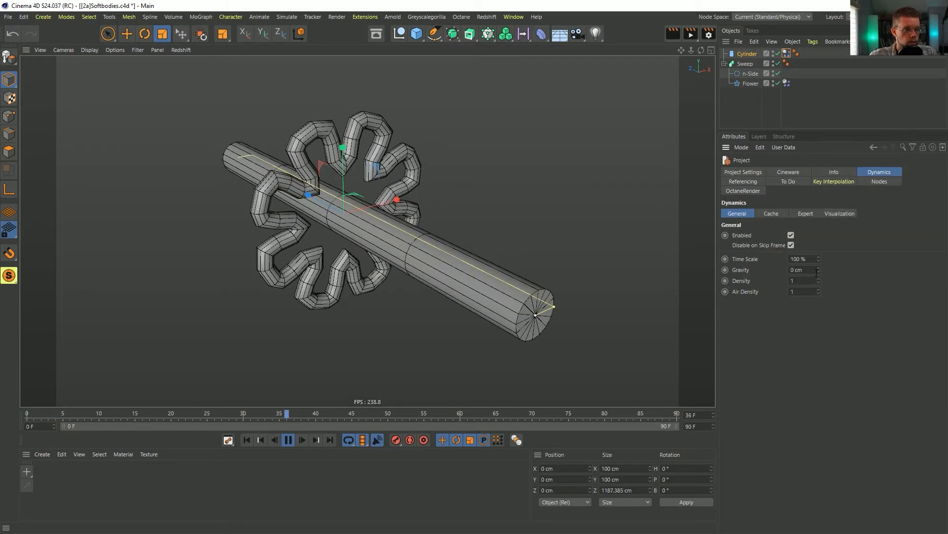
pyautogui.rightClick(817, 271)
pyautogui.click(286, 441)
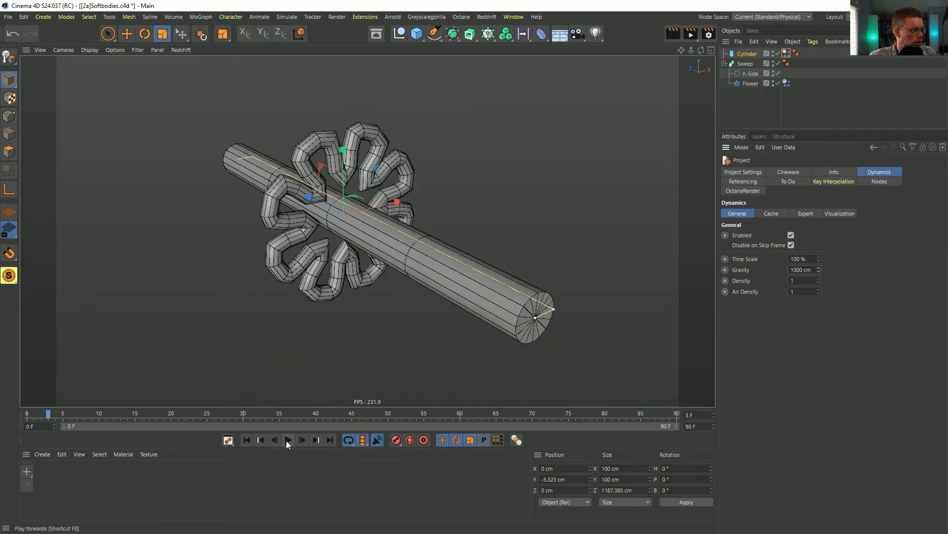
pyautogui.click(246, 441)
# Step: Set Dynamic to Off on the Cylinder's dynamics body tag so it acts as a fixed collider
pyautogui.click(787, 53)
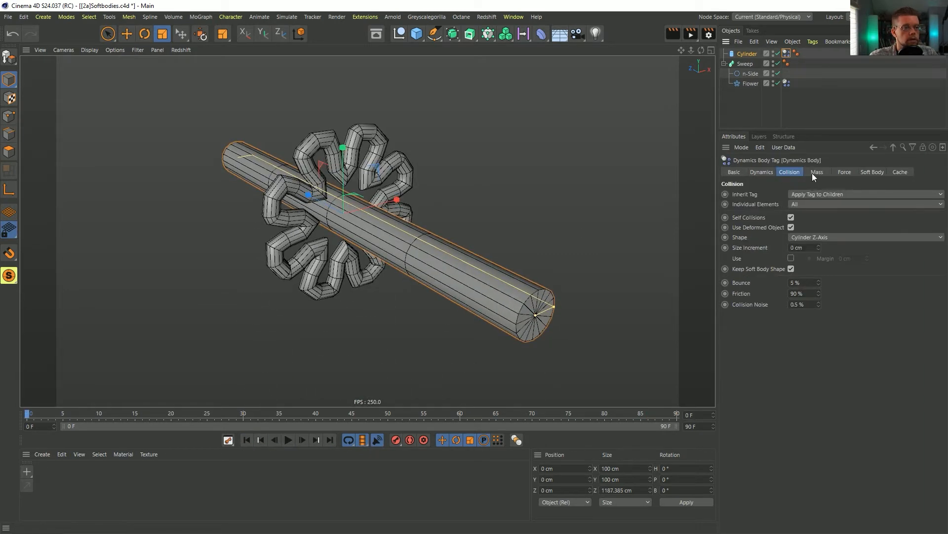
pyautogui.click(763, 173)
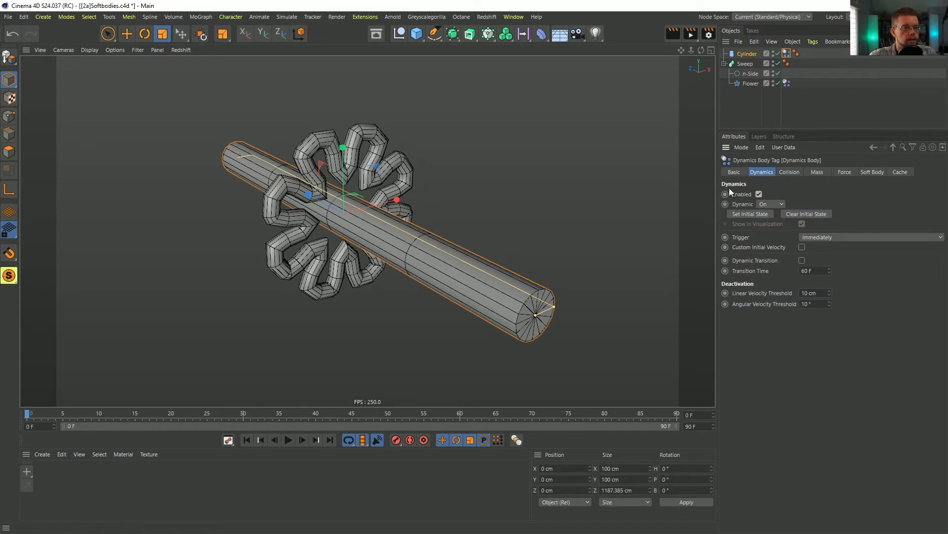
pyautogui.click(771, 205)
pyautogui.click(769, 216)
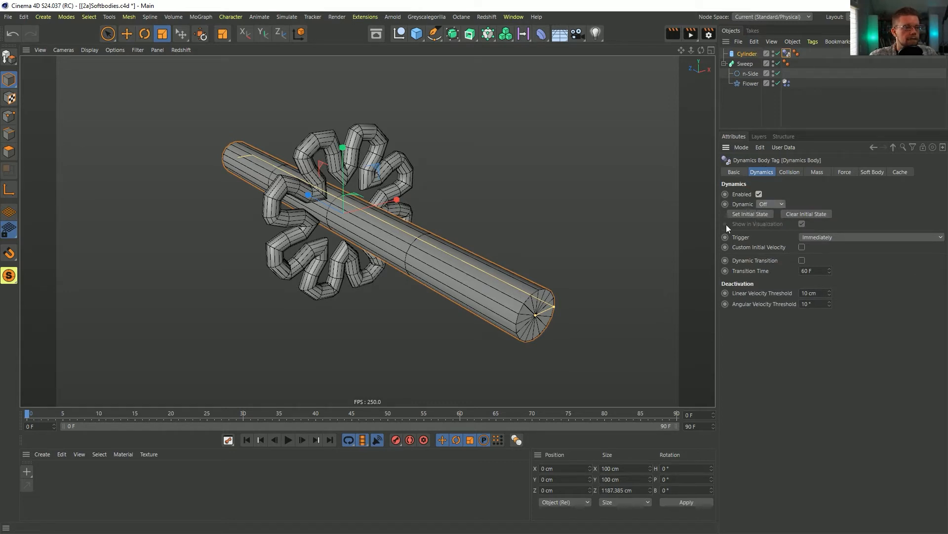
# Step: Play the simulation, examine how the flower tube falls over the cylinder, and return to frame 0
pyautogui.click(288, 439)
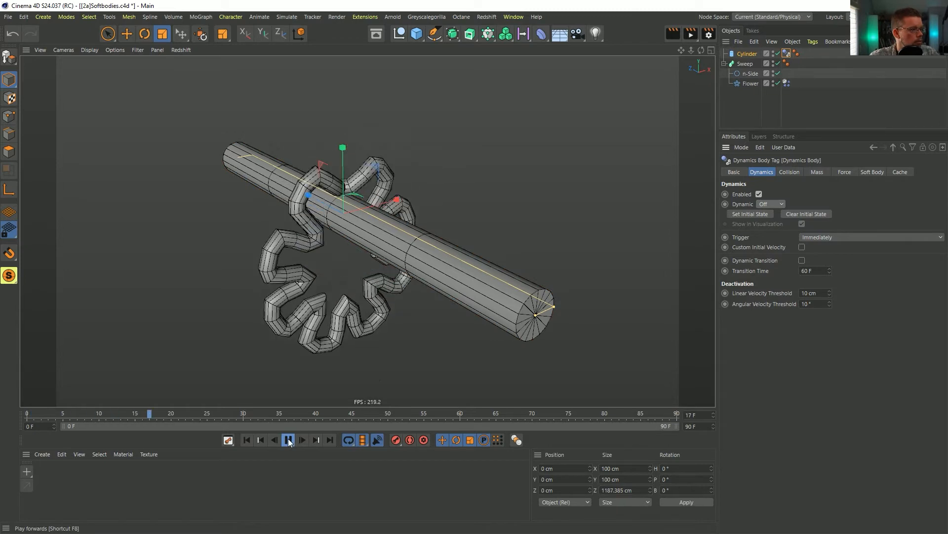
pyautogui.click(289, 441)
pyautogui.scroll(-3, 373, 328)
pyautogui.keyDown('alt'); pyautogui.moveTo(373, 328); pyautogui.dragTo(371, 181, button='middle'); pyautogui.keyUp('alt')
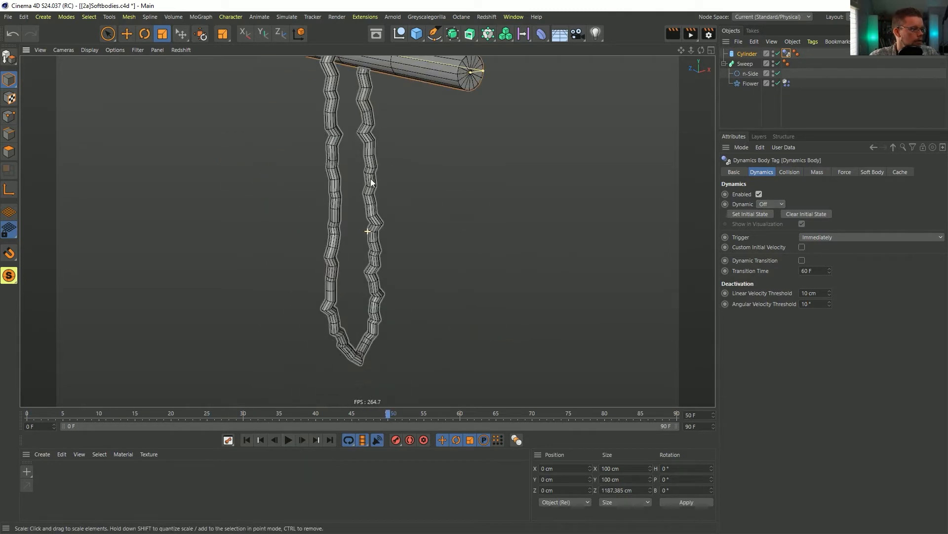
pyautogui.keyDown('alt'); pyautogui.moveTo(361, 216); pyautogui.dragTo(393, 323, button='middle'); pyautogui.keyUp('alt')
pyautogui.click(287, 441)
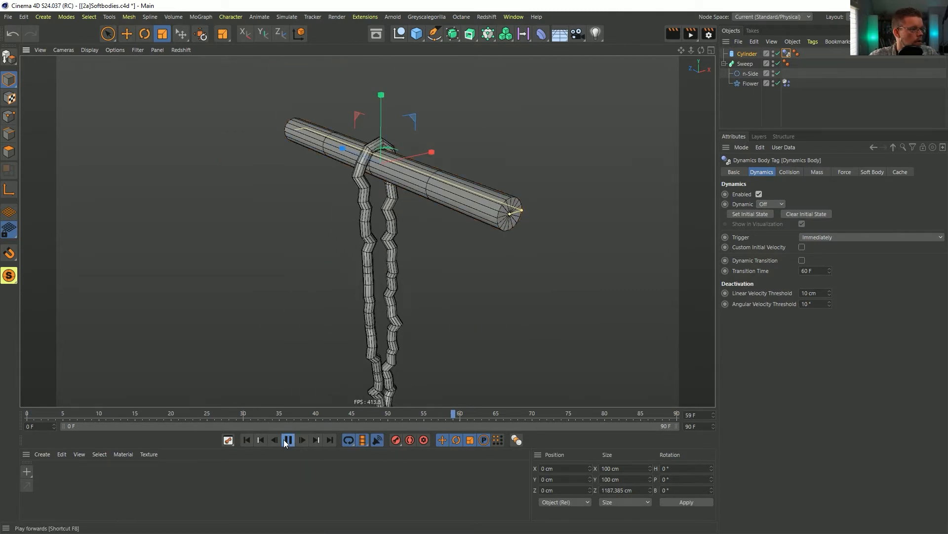
pyautogui.click(287, 440)
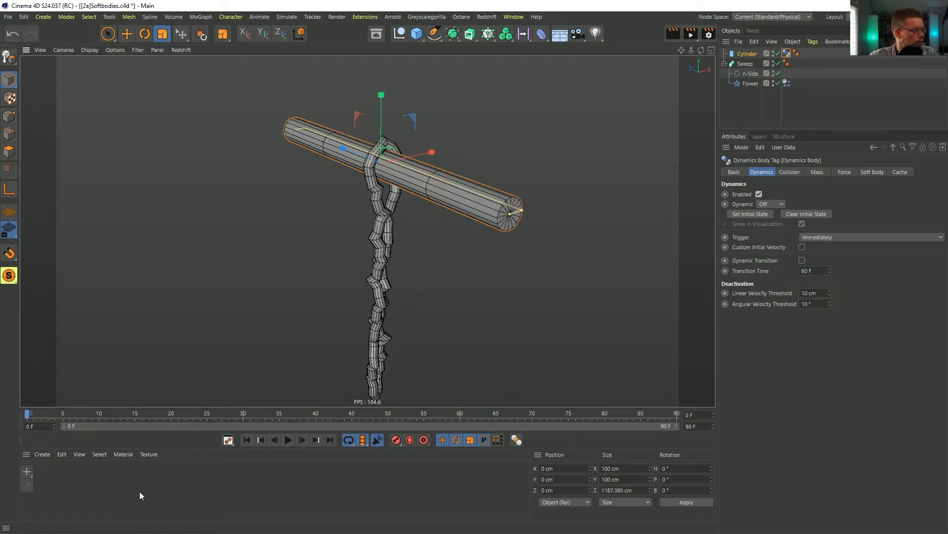
pyautogui.click(248, 440)
# Step: Create a material on the Cylinder with a GGX reflectance layer replacing the default specular, 37% roughness and 0% specular strength
pyautogui.doubleClick(51, 476)
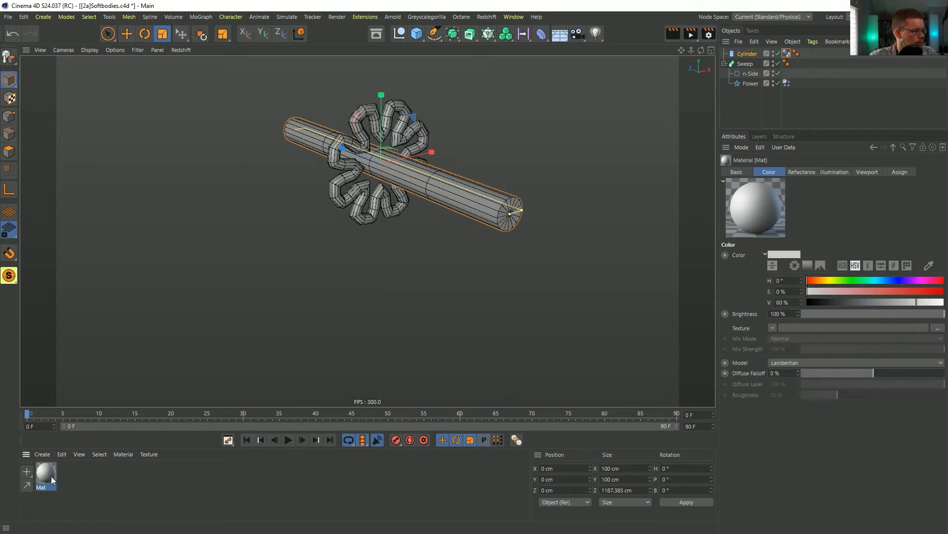
pyautogui.moveTo(265, 270); pyautogui.dragTo(425, 184)
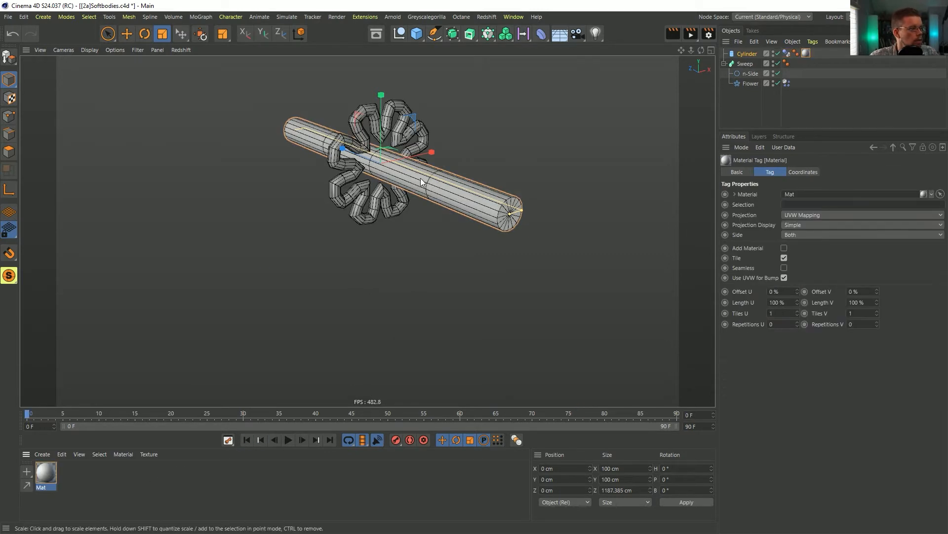
pyautogui.doubleClick(47, 473)
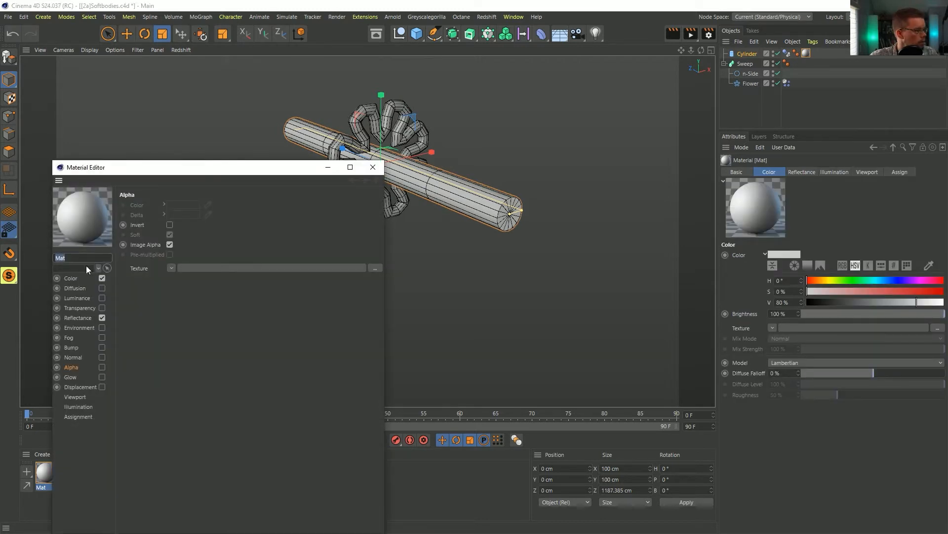
pyautogui.click(79, 318)
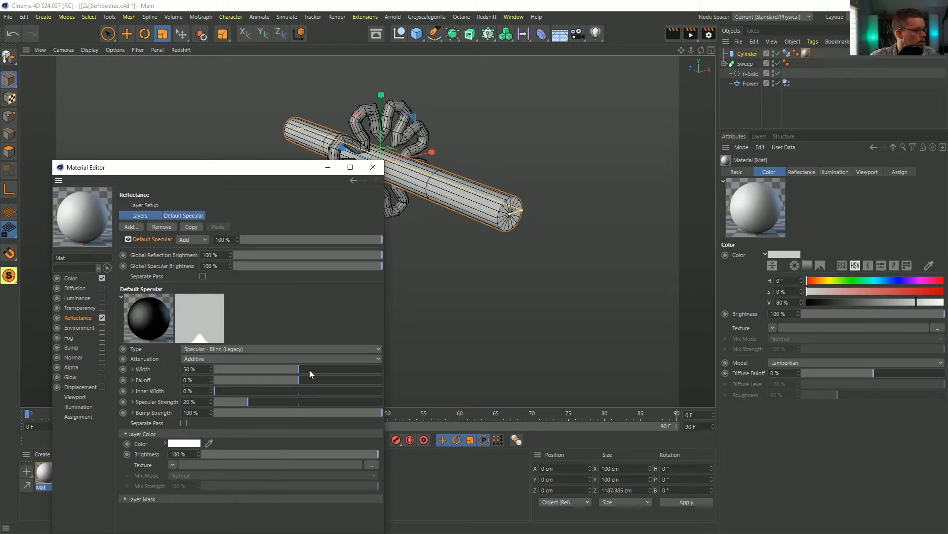
pyautogui.click(131, 227)
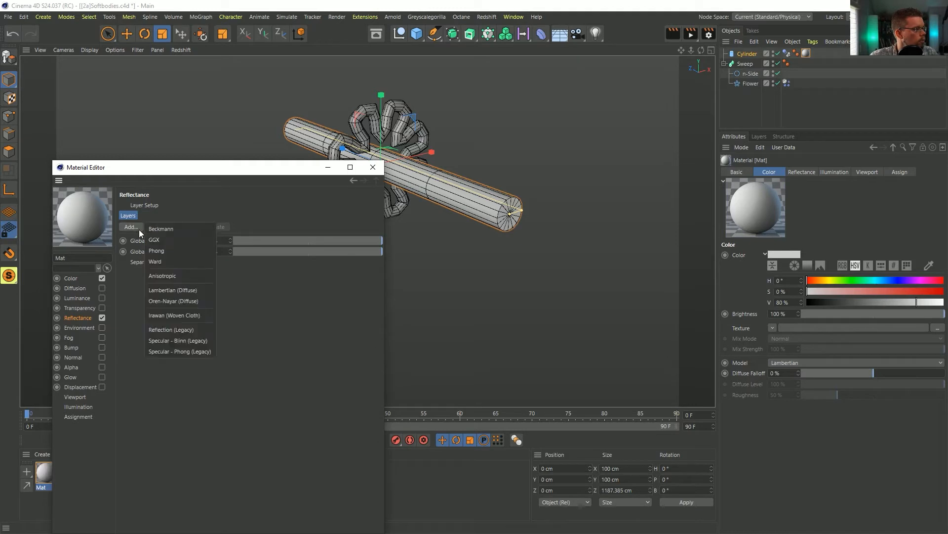
pyautogui.click(178, 239)
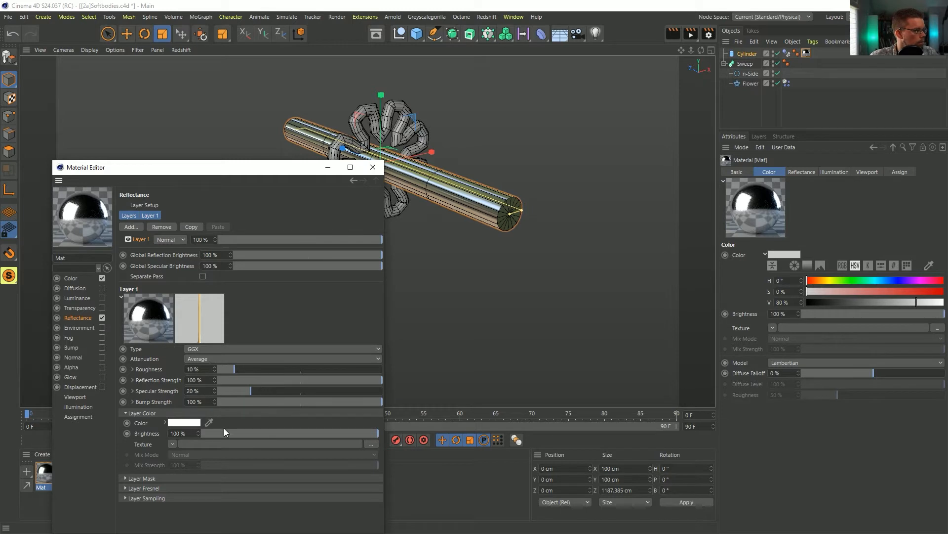
pyautogui.moveTo(257, 380); pyautogui.dragTo(278, 370)
# Step: Duplicate the metal material and give the original a Conductor layer Fresnel with the Copper preset
pyautogui.moveTo(189, 167); pyautogui.dragTo(449, 230)
pyautogui.keyDown('ctrl'); pyautogui.moveTo(46, 473); pyautogui.dragTo(72, 473); pyautogui.keyUp('ctrl')
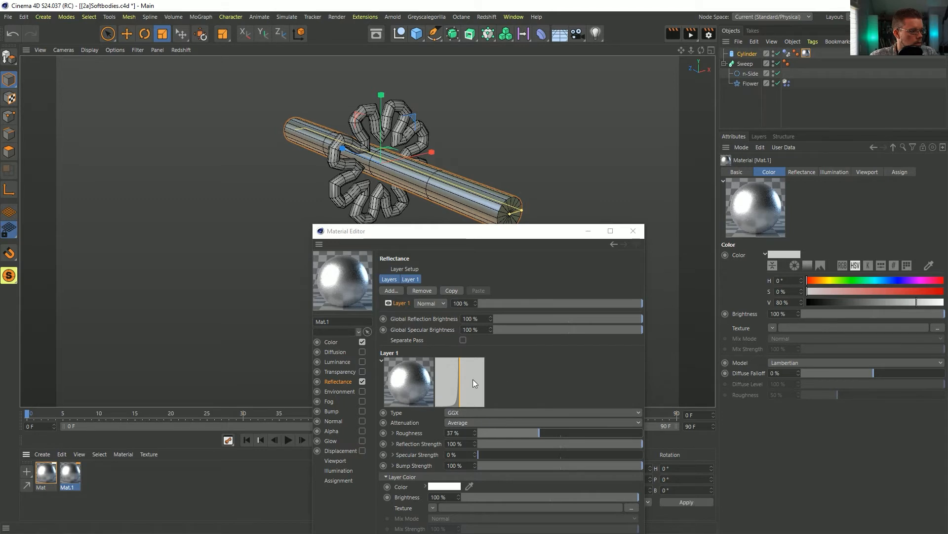
pyautogui.moveTo(449, 238); pyautogui.dragTo(619, 126)
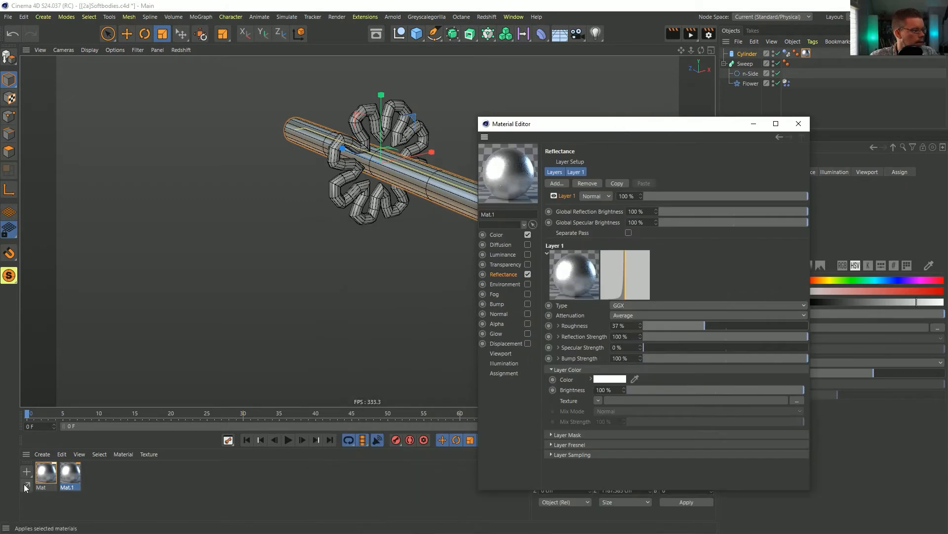
pyautogui.click(46, 474)
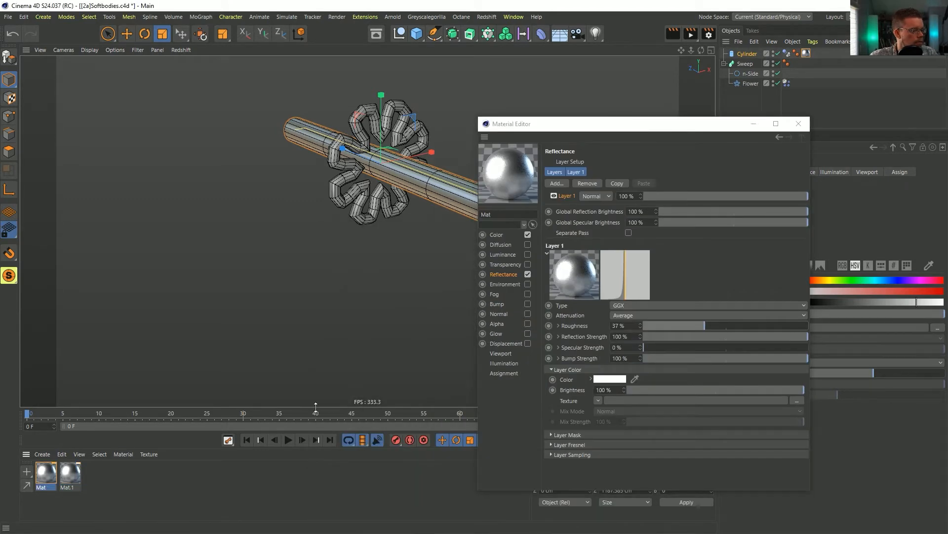
pyautogui.click(584, 448)
pyautogui.click(612, 456)
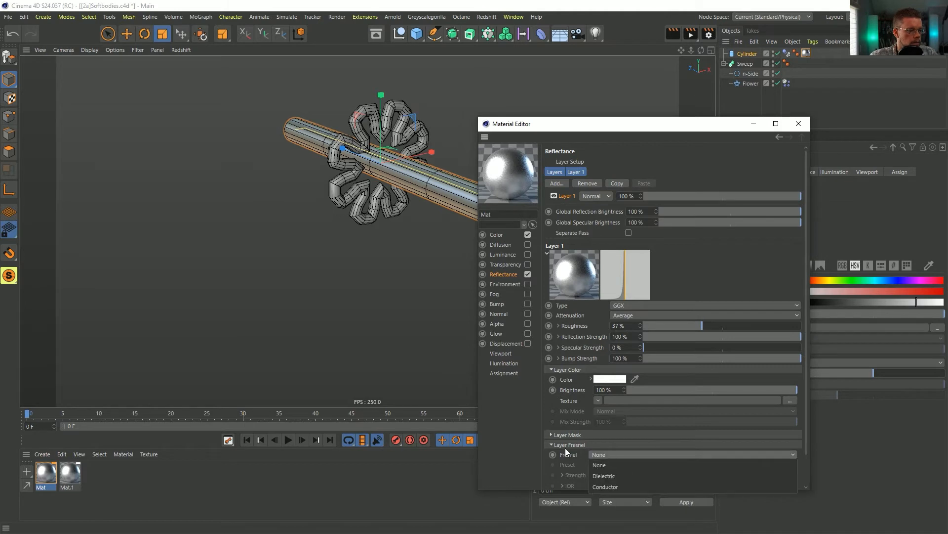
pyautogui.click(611, 486)
pyautogui.scroll(-2, 595, 462)
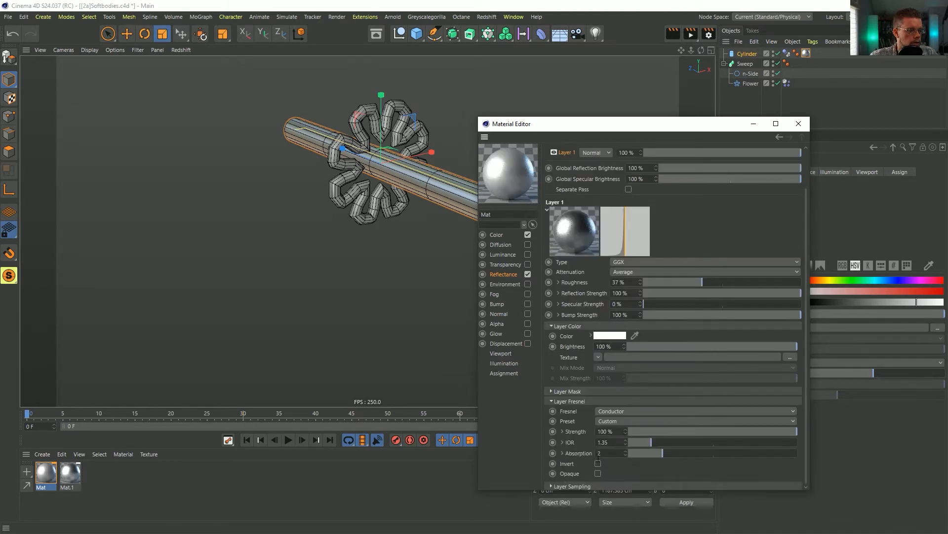
pyautogui.click(604, 420)
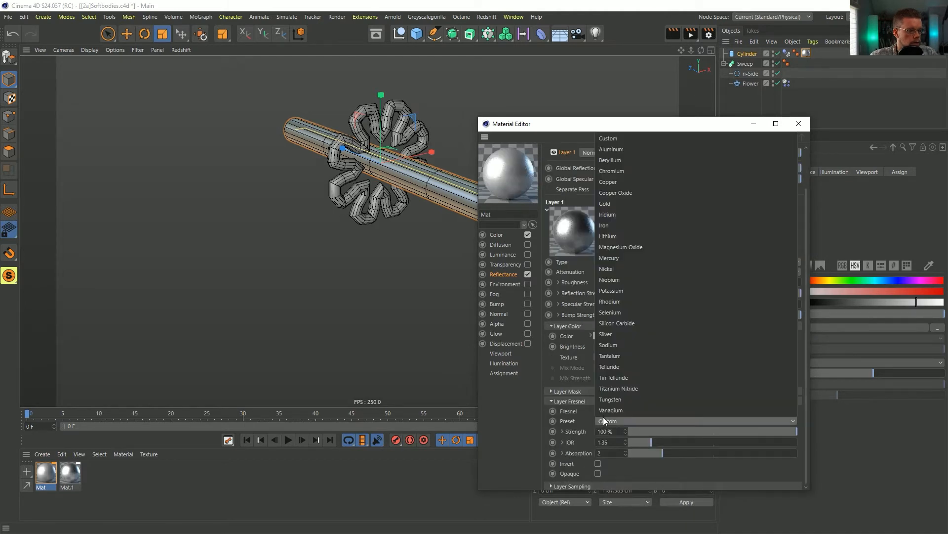
pyautogui.click(629, 181)
# Step: Apply the copper material to the Sweep, assign Mat.1 to the Cylinder, and close the material editor
pyautogui.moveTo(50, 465); pyautogui.dragTo(756, 64)
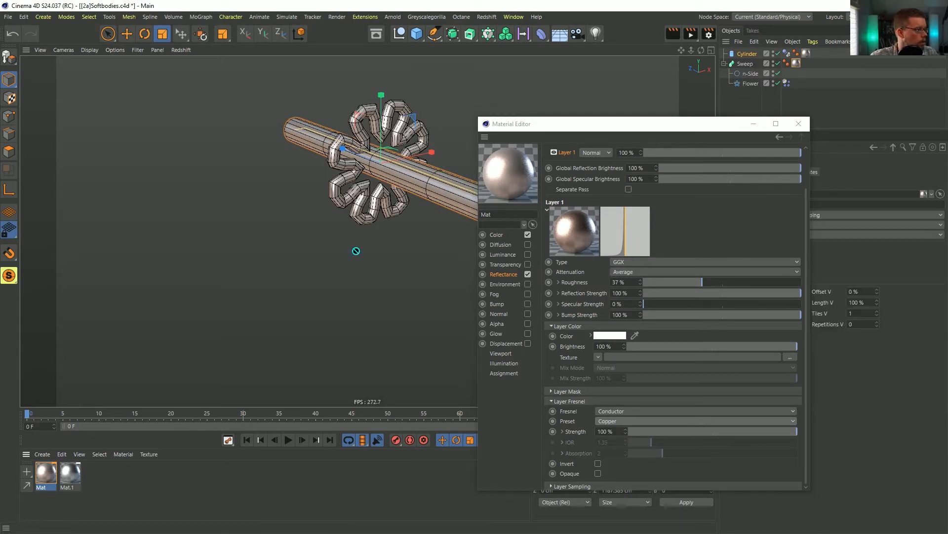
pyautogui.moveTo(808, 55); pyautogui.dragTo(805, 54)
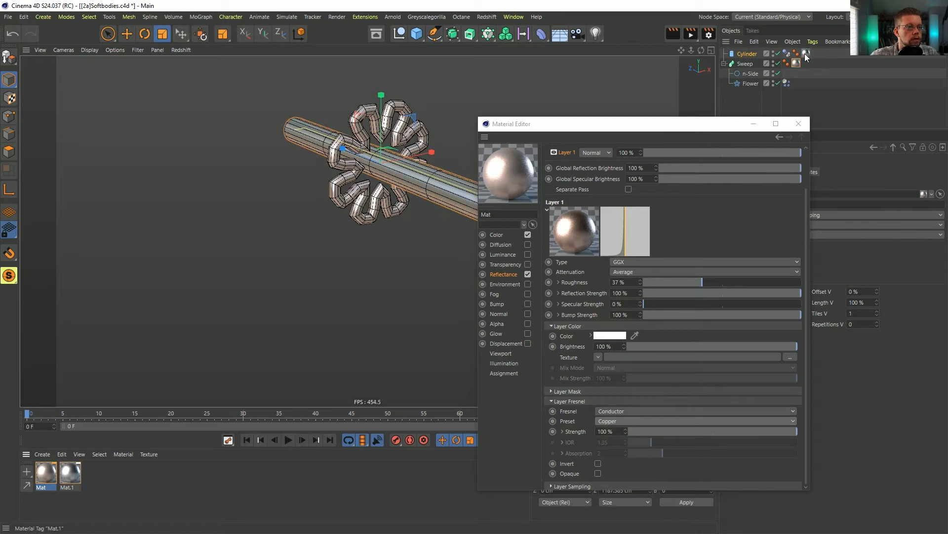
pyautogui.click(799, 123)
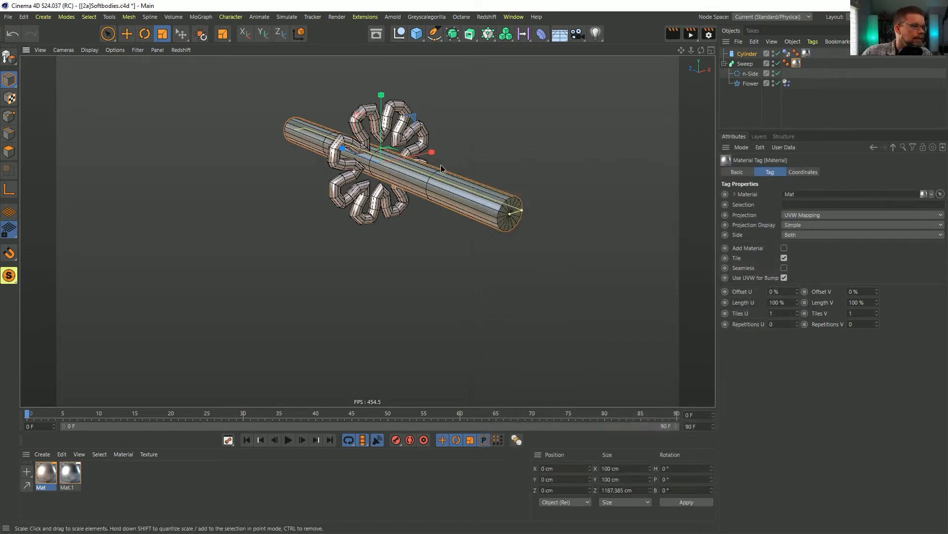
# Step: Switch the viewport to Gouraud shading without wireframe lines and turn on SSAO
pyautogui.keyDown('alt'); pyautogui.moveTo(466, 158); pyautogui.dragTo(449, 160); pyautogui.keyUp('alt')
pyautogui.press('n')
pyautogui.press('a')
pyautogui.keyDown('alt'); pyautogui.moveTo(386, 186); pyautogui.dragTo(403, 243, button='middle'); pyautogui.keyUp('alt')
pyautogui.keyDown('alt'); pyautogui.moveTo(403, 243); pyautogui.dragTo(430, 247, button='right'); pyautogui.keyUp('alt')
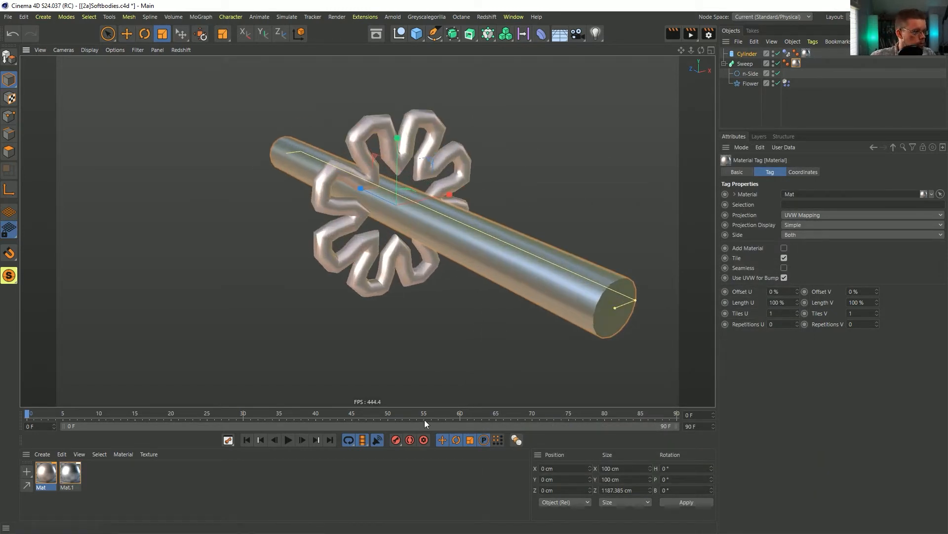
pyautogui.click(114, 50)
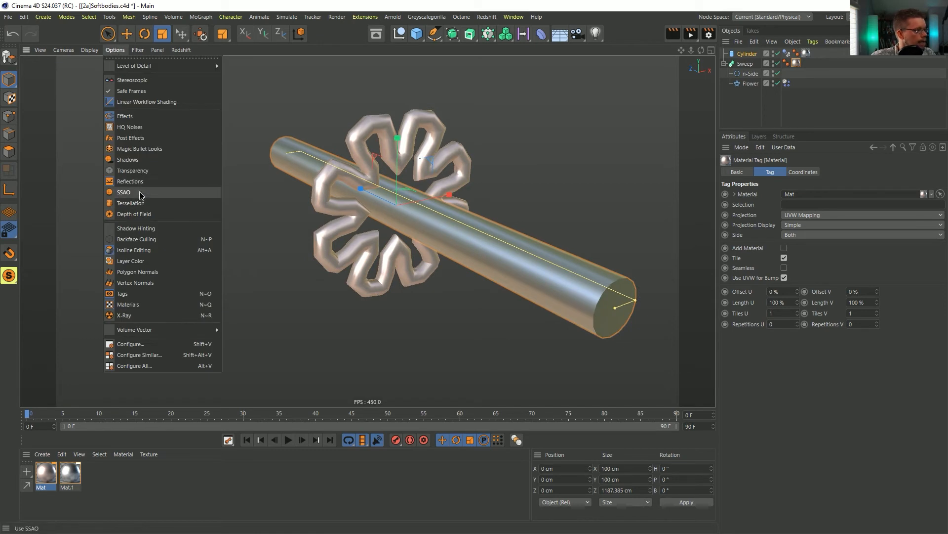
pyautogui.click(145, 192)
# Step: Briefly preview the simulation, return to frame 0 and save the project
pyautogui.click(288, 439)
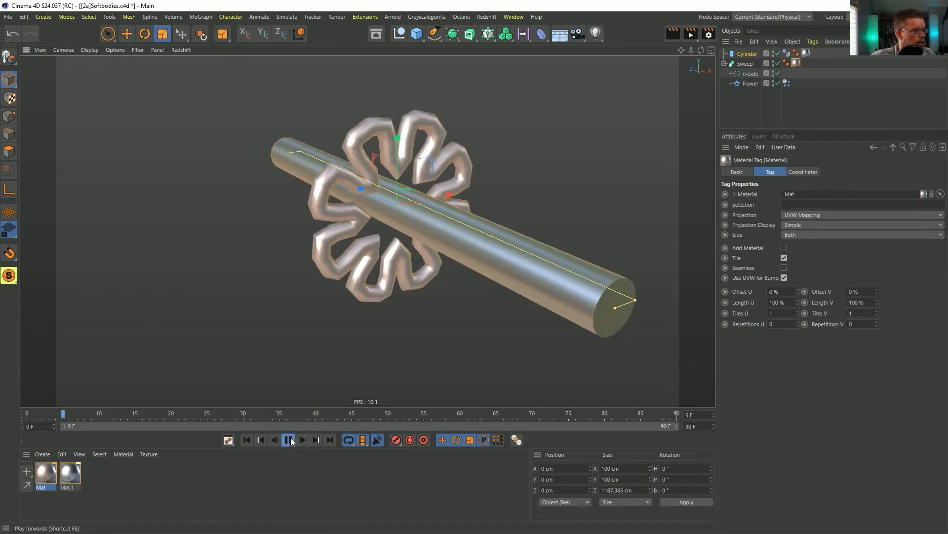
pyautogui.click(246, 439)
pyautogui.hotkey('ctrl', 's')
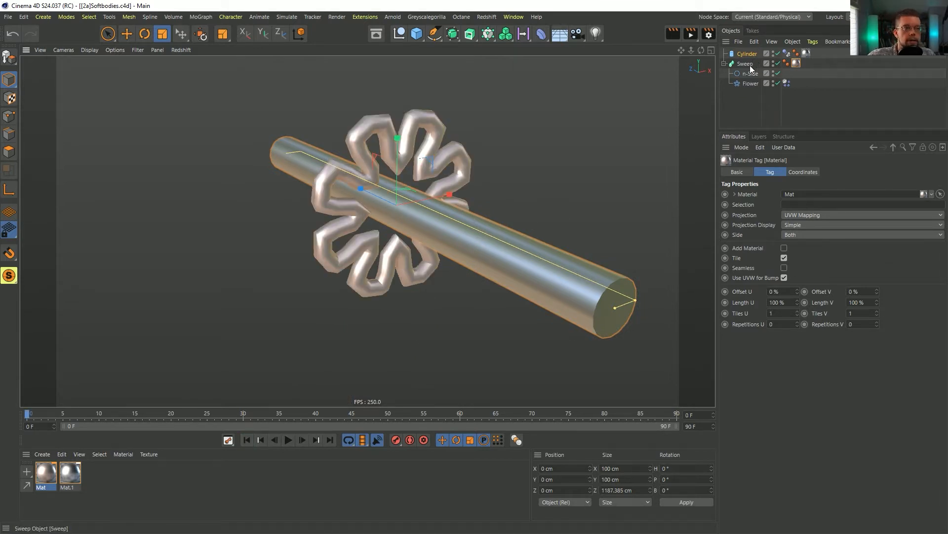
# Step: Play the simulation while testing the Flower's soft-body Shape Conservation Stiffness at 1 and 11, and settle on 111
pyautogui.click(787, 83)
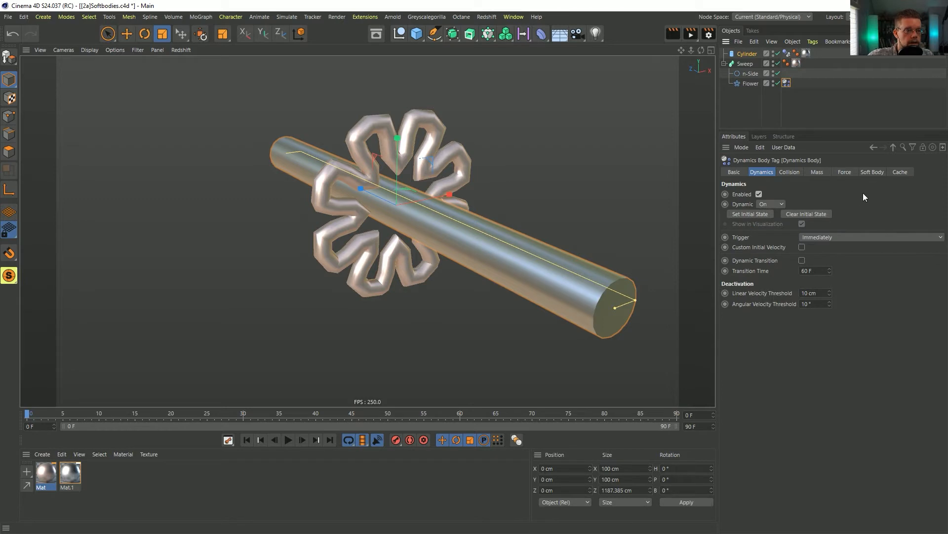
pyautogui.click(872, 172)
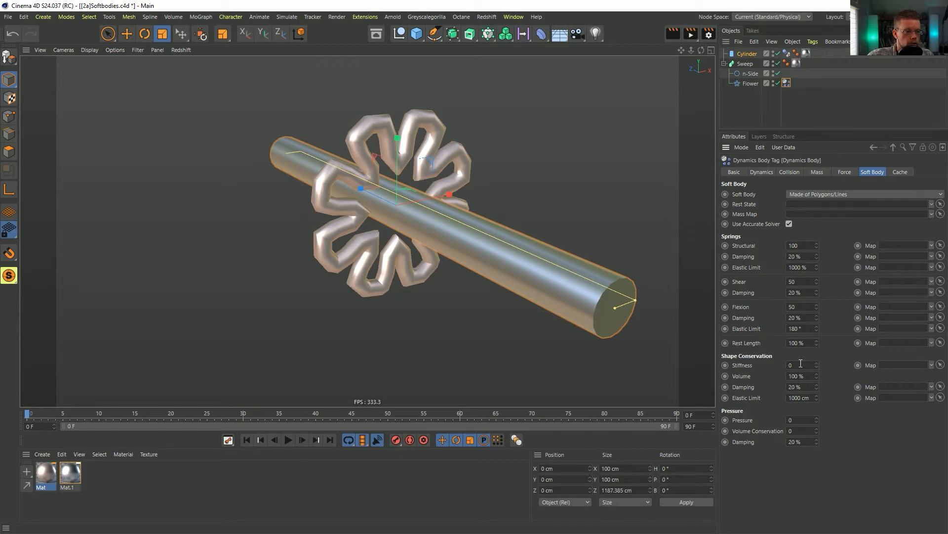
pyautogui.click(289, 440)
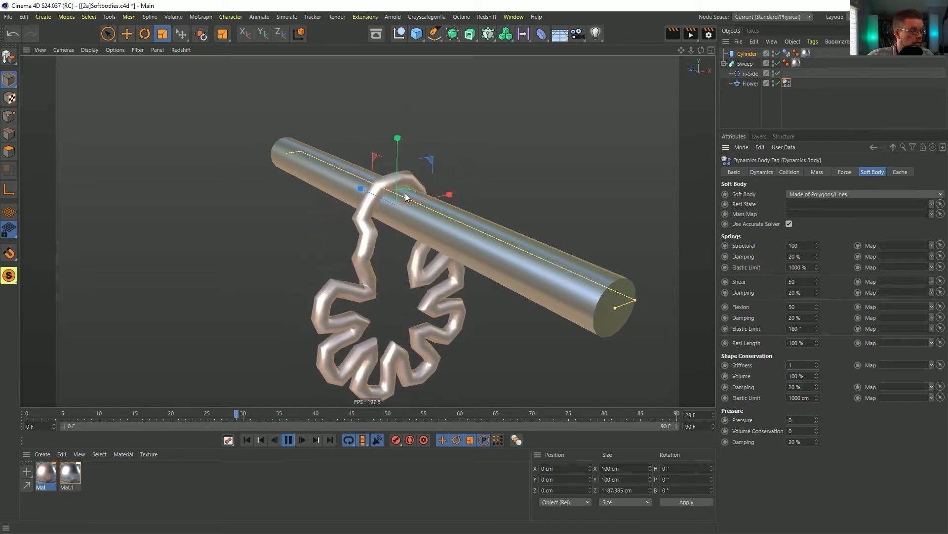
pyautogui.click(800, 365)
pyautogui.write('11')
pyautogui.press('Return')
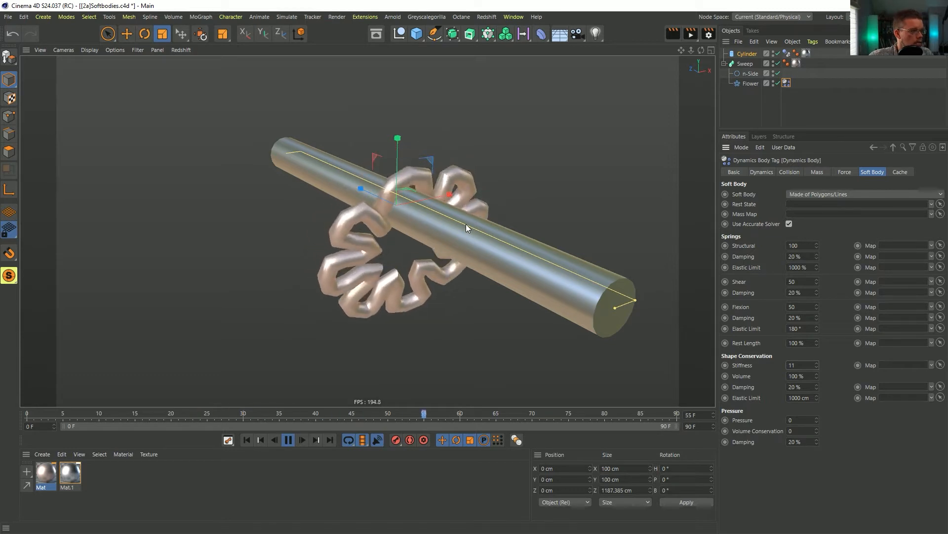
pyautogui.click(795, 365)
pyautogui.write('1')
pyautogui.press('Return')
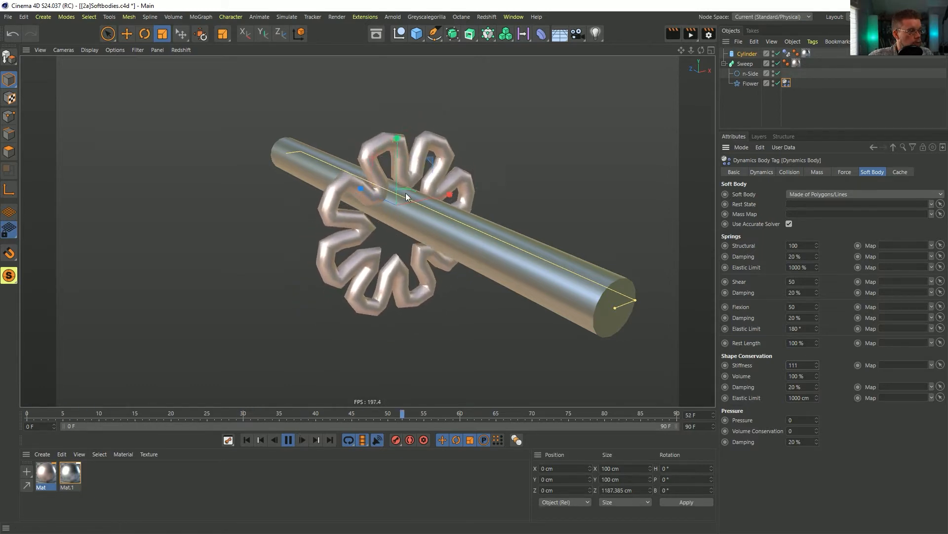
# Step: Set the Shape Conservation, Structural, Shear and Flexion Damping to 99 %, and stop the simulation back at frame 0
pyautogui.doubleClick(802, 387)
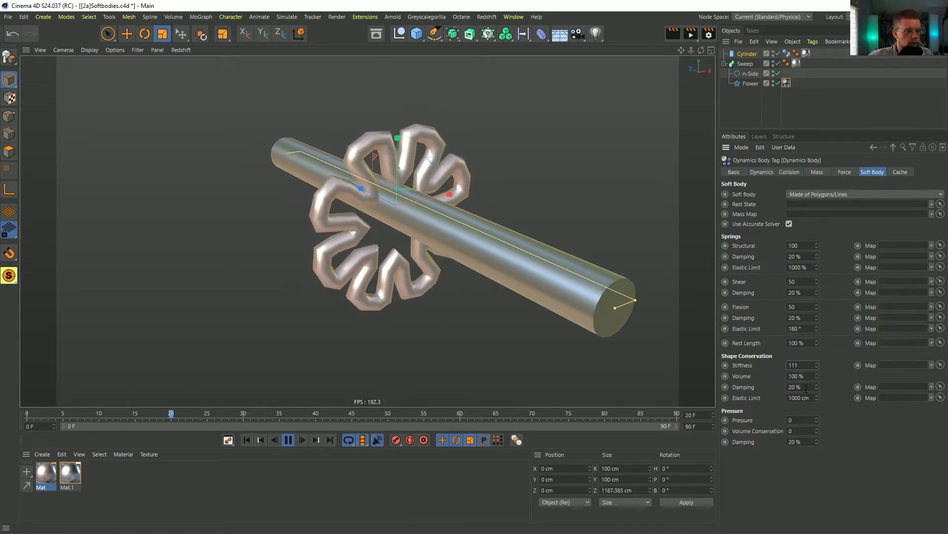
pyautogui.write('99')
pyautogui.press('Return')
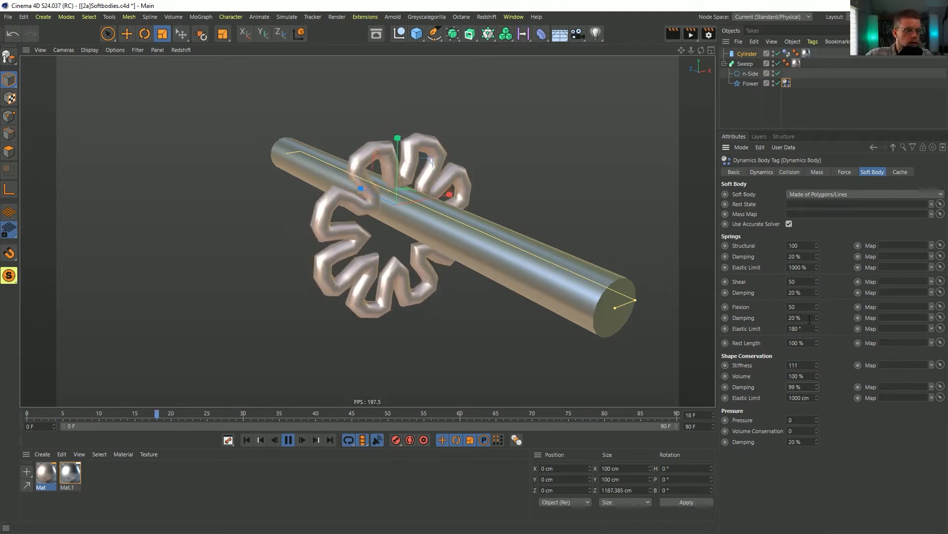
pyautogui.click(797, 292)
pyautogui.write('90')
pyautogui.press('Return')
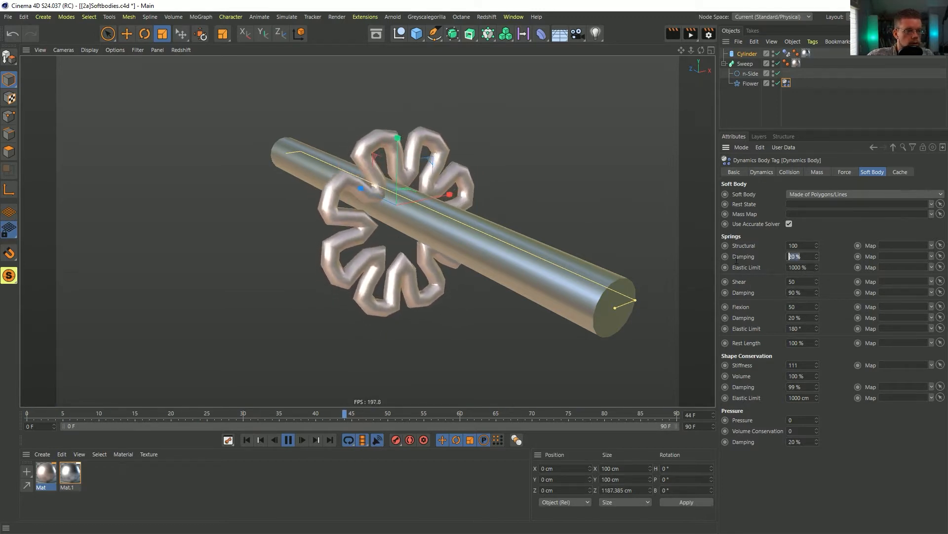
pyautogui.moveTo(817, 256); pyautogui.dragTo(816, 247)
pyautogui.moveTo(817, 293); pyautogui.dragTo(816, 284)
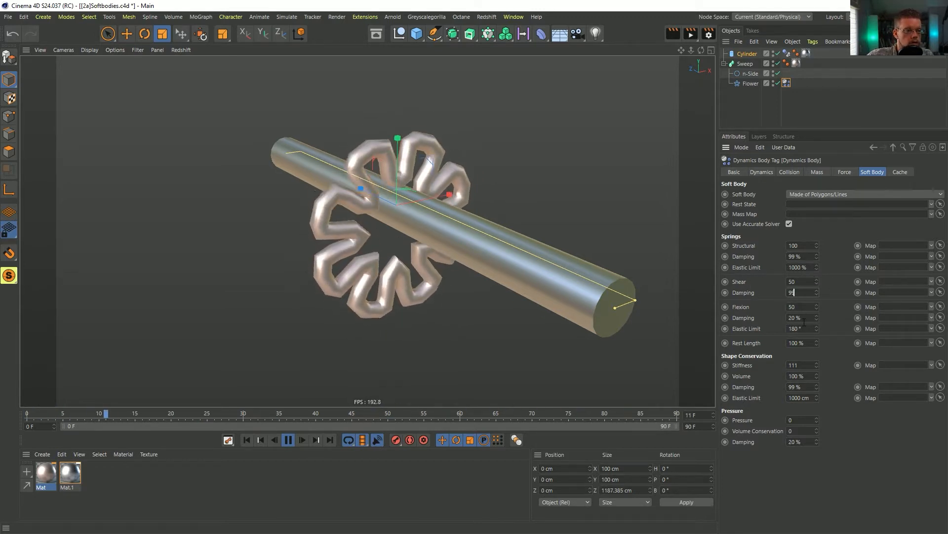
pyautogui.moveTo(817, 317); pyautogui.dragTo(817, 309)
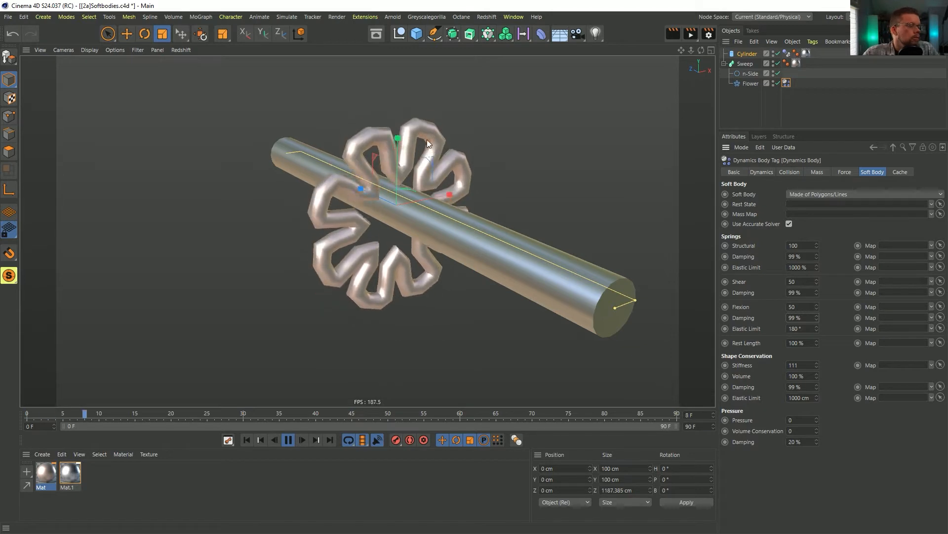
pyautogui.click(287, 441)
pyautogui.click(247, 441)
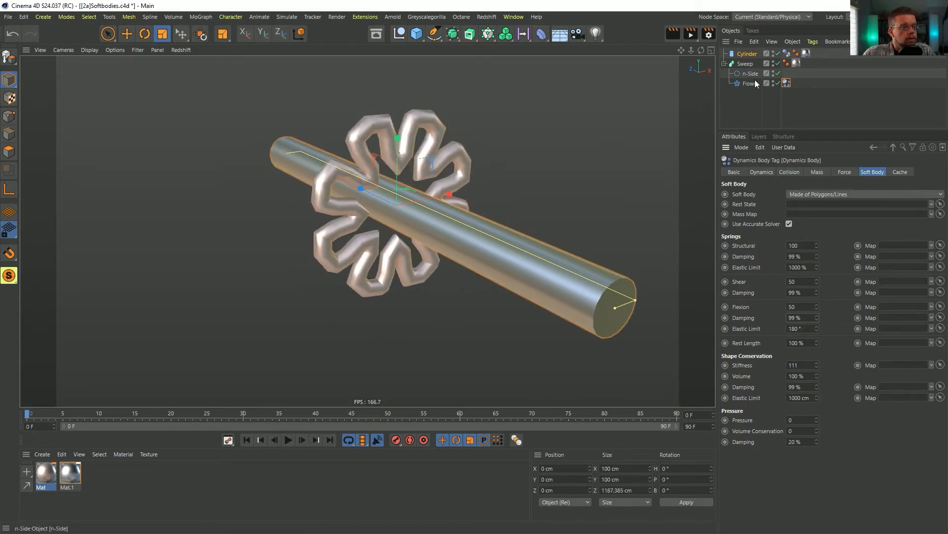
# Step: Put the Sweep inside a Subdivision Surface with Subdivision Editor and Subdivision Renderer both set to 1
pyautogui.click(746, 67)
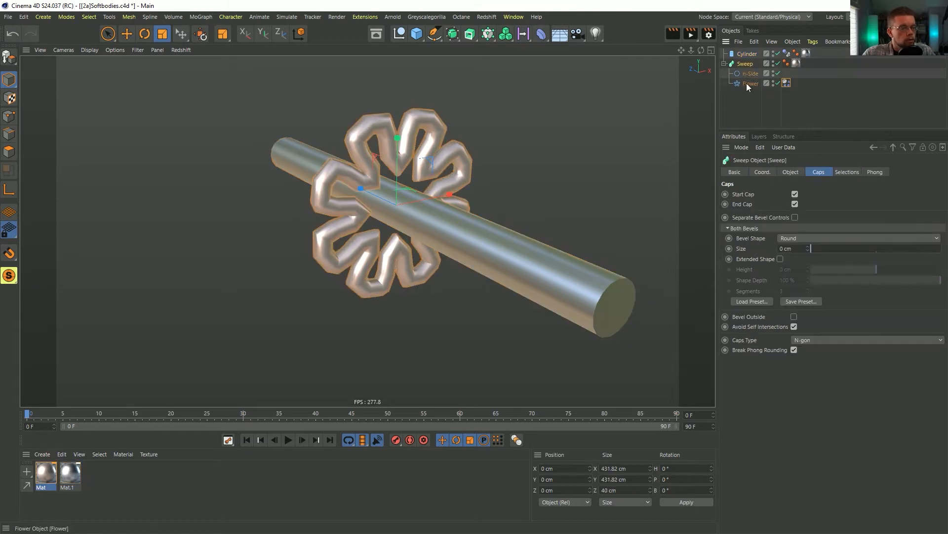
pyautogui.keyDown('alt'); pyautogui.click(453, 38); pyautogui.keyUp('alt')
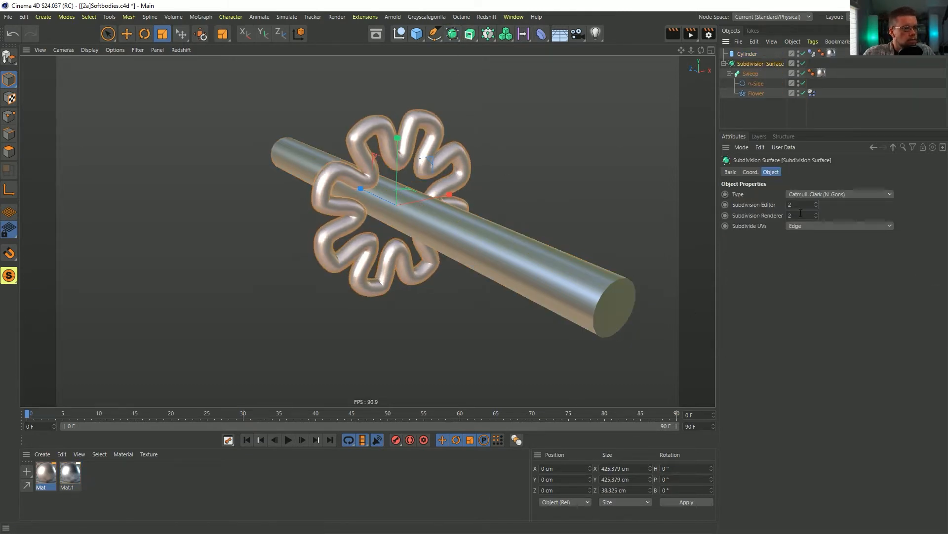
pyautogui.press('Tab')
pyautogui.write('1')
pyautogui.press('Return')
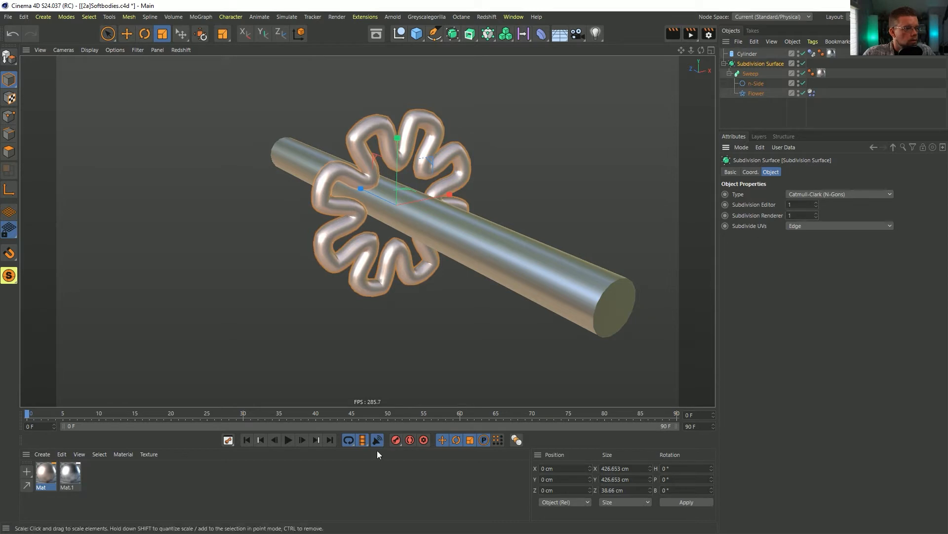
# Step: Preview the simulation with the smoothed sweep, return to frame 0, select the Flower spline and save the project
pyautogui.click(288, 440)
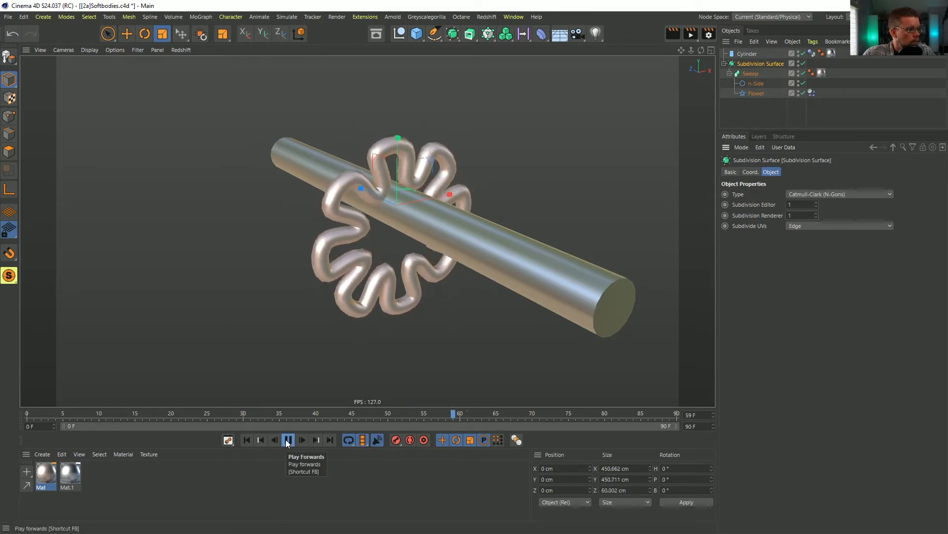
pyautogui.click(288, 439)
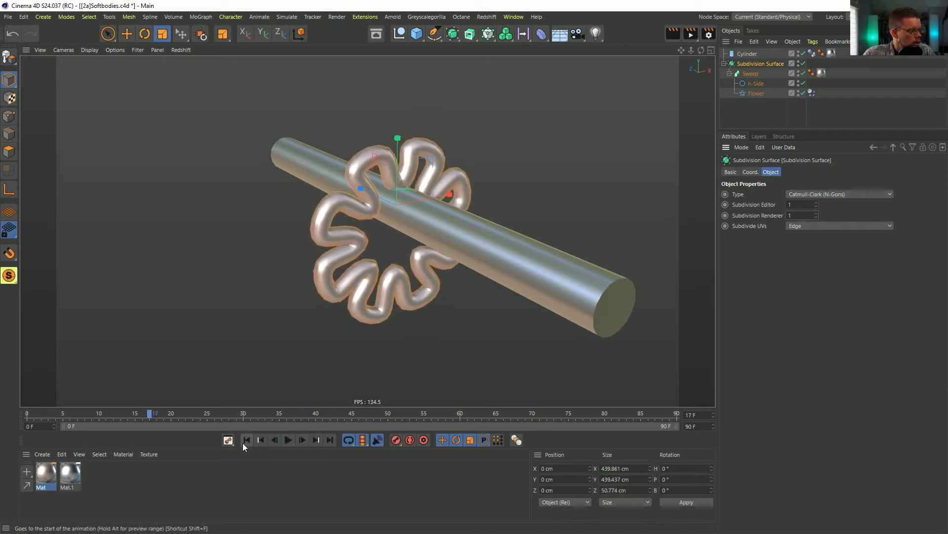
pyautogui.click(247, 440)
pyautogui.click(754, 92)
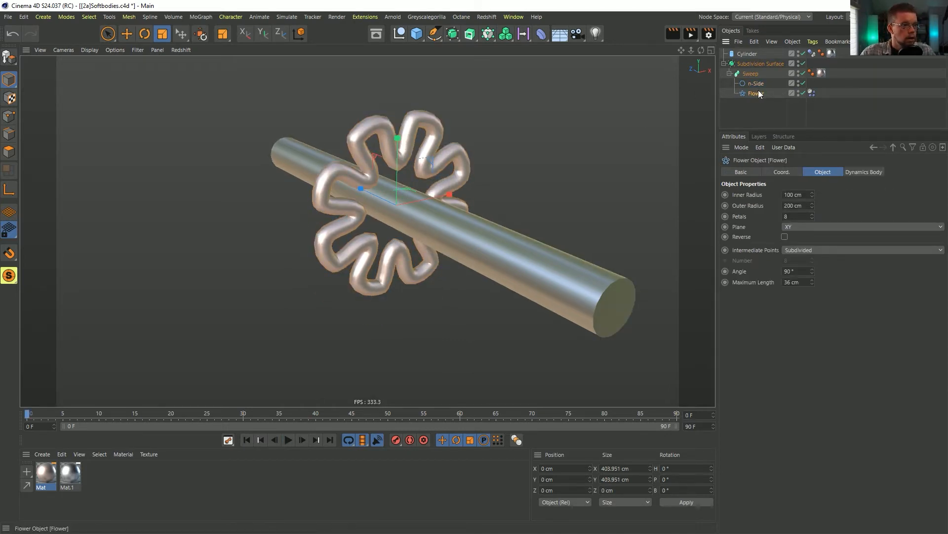
pyautogui.hotkey('ctrl', 's')
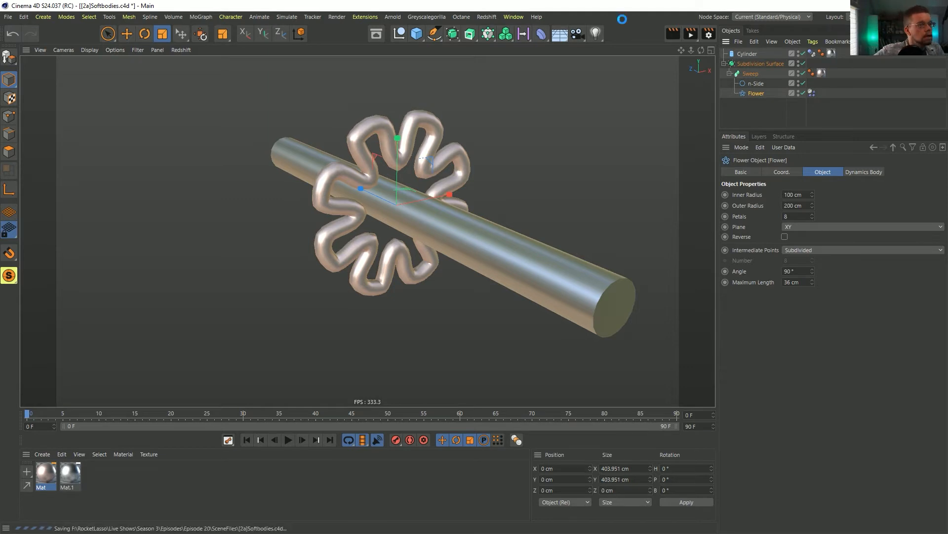
pyautogui.rightClick(753, 94)
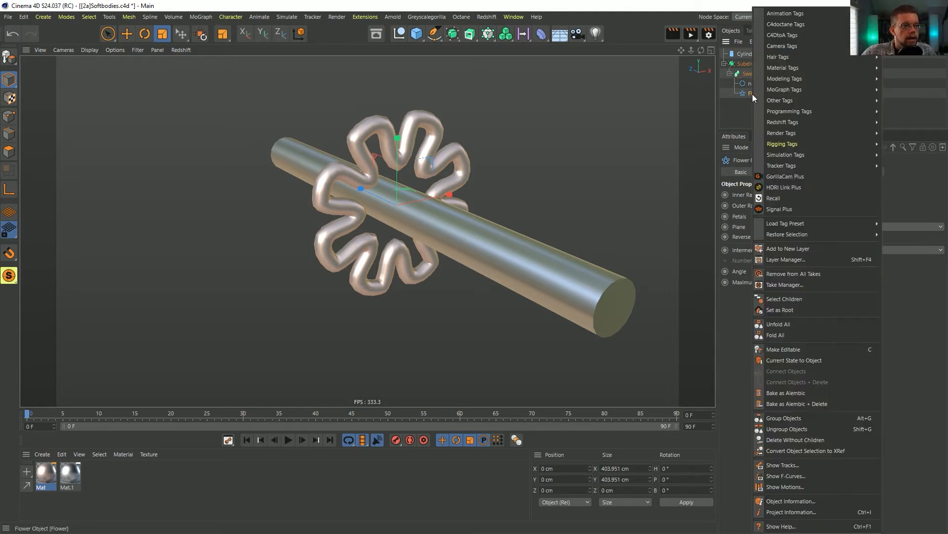
pyautogui.click(722, 47)
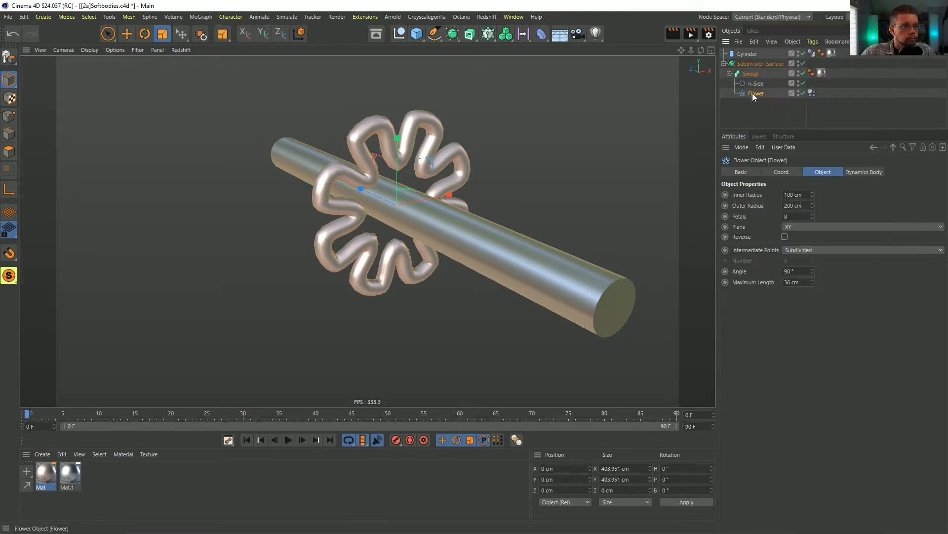
# Step: Keyframe the Flower's soft-body Shape Conservation Stiffness at 0 on frame 36 and 111 on frame 73
pyautogui.click(811, 92)
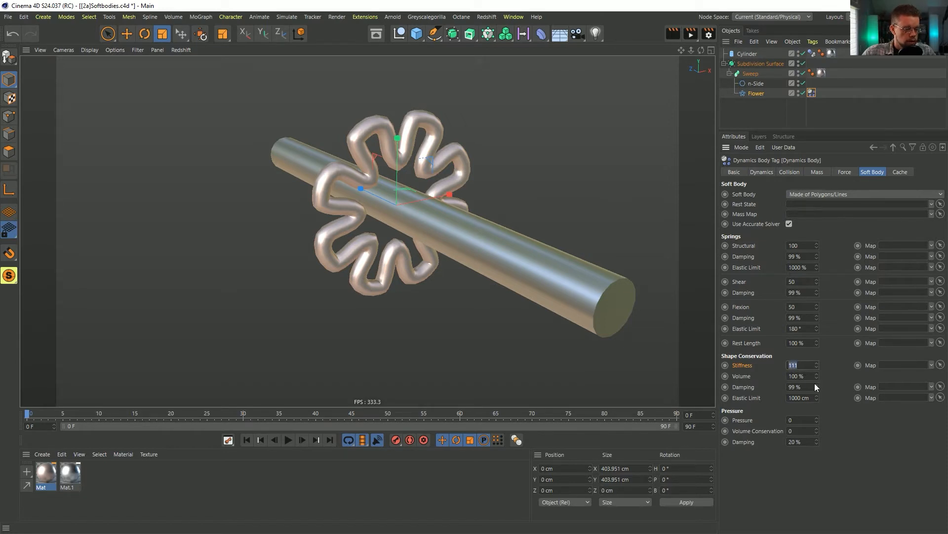
pyautogui.click(288, 441)
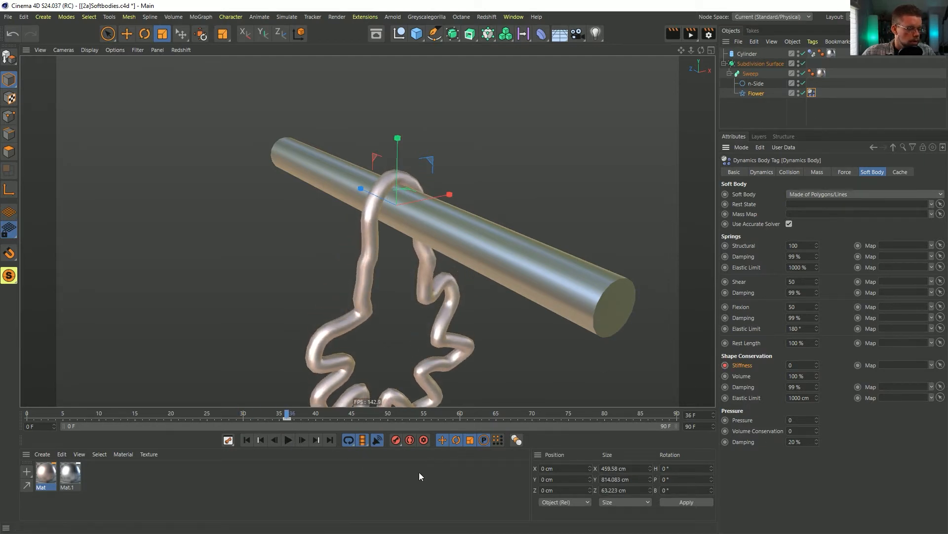
pyautogui.click(288, 439)
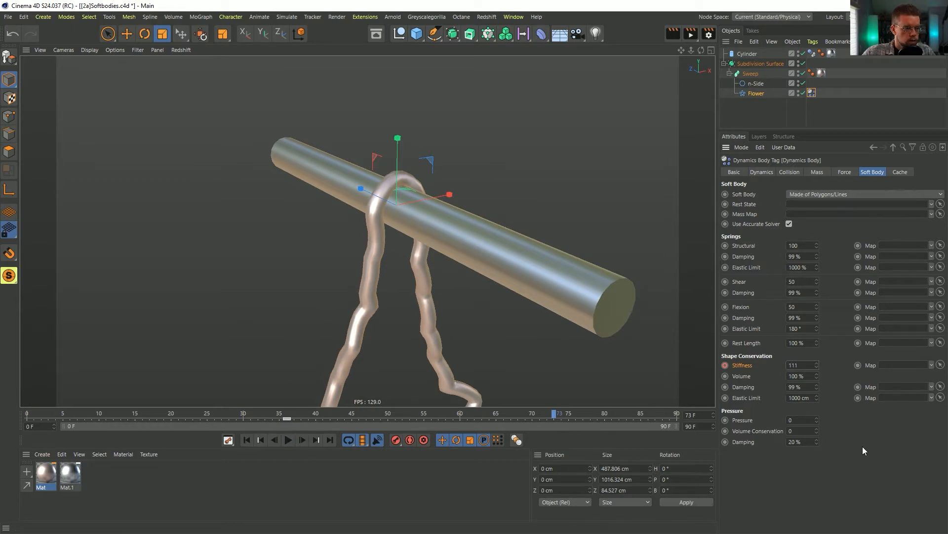
pyautogui.press('Return')
pyautogui.click(725, 365)
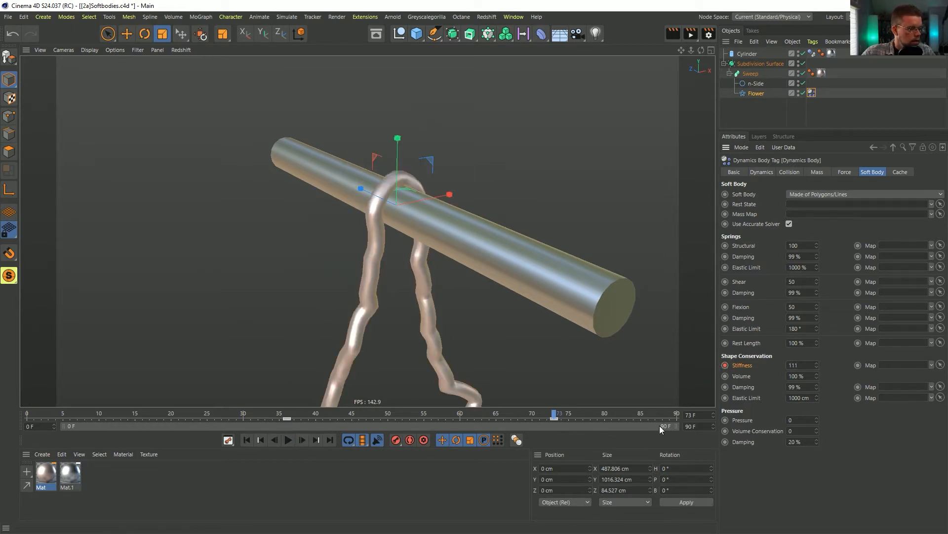
# Step: Extend the end of the animation timeline to frame 145
pyautogui.write('1')
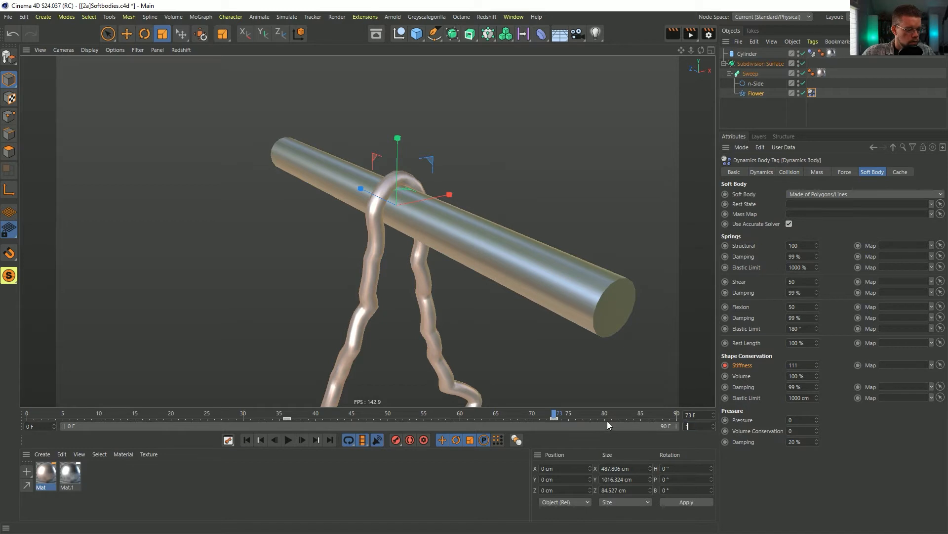
pyautogui.write('45')
pyautogui.press('Return')
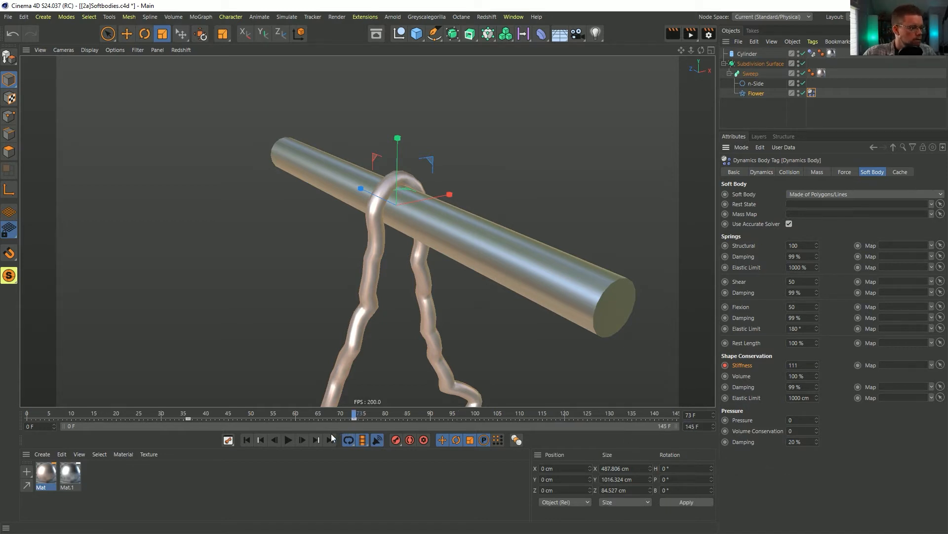
# Step: Replay the simulation from frame 0 several times to examine how the flower tube reacts to the animated stiffness
pyautogui.hotkey('shift', 'f')
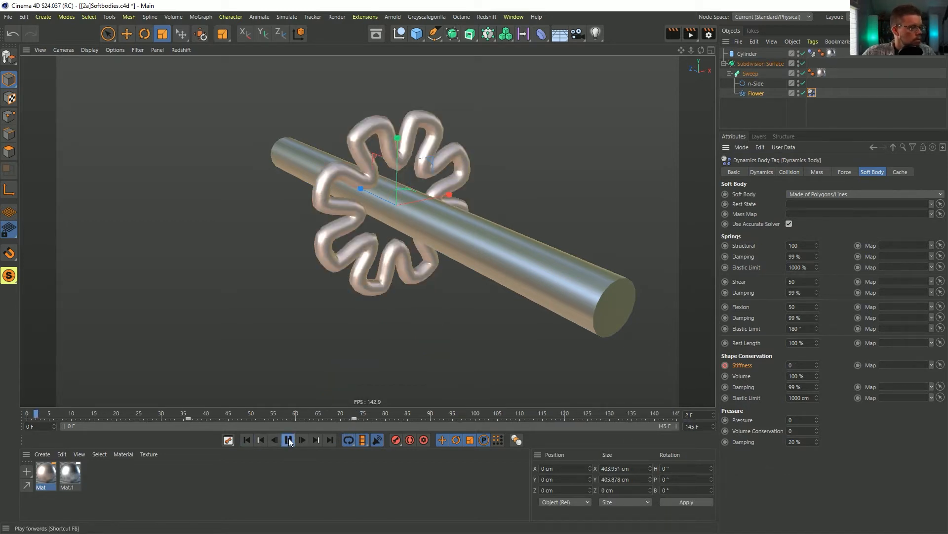
pyautogui.click(289, 440)
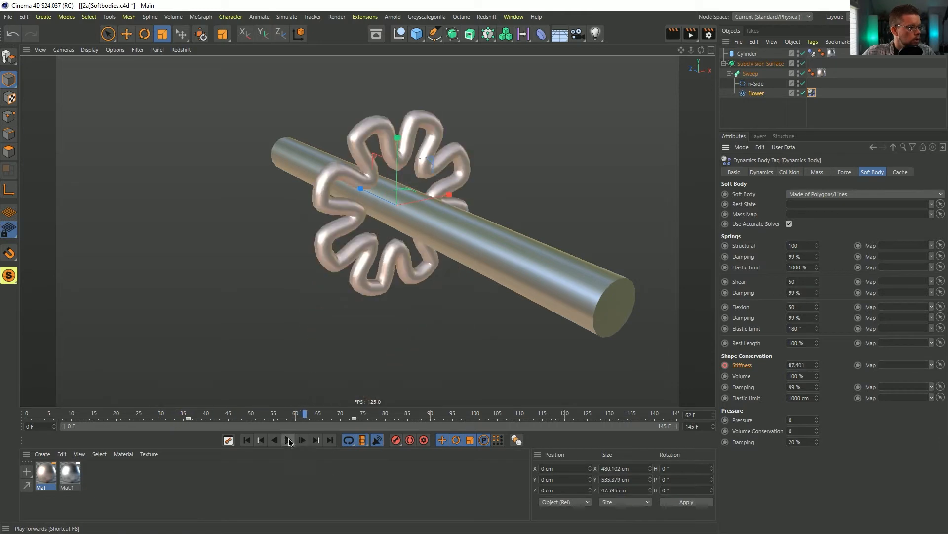
pyautogui.click(247, 440)
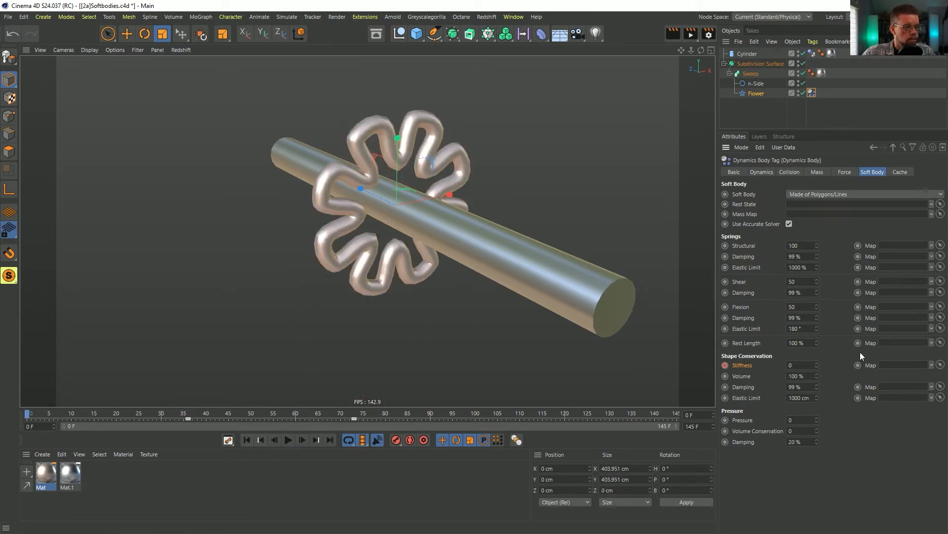
pyautogui.click(290, 441)
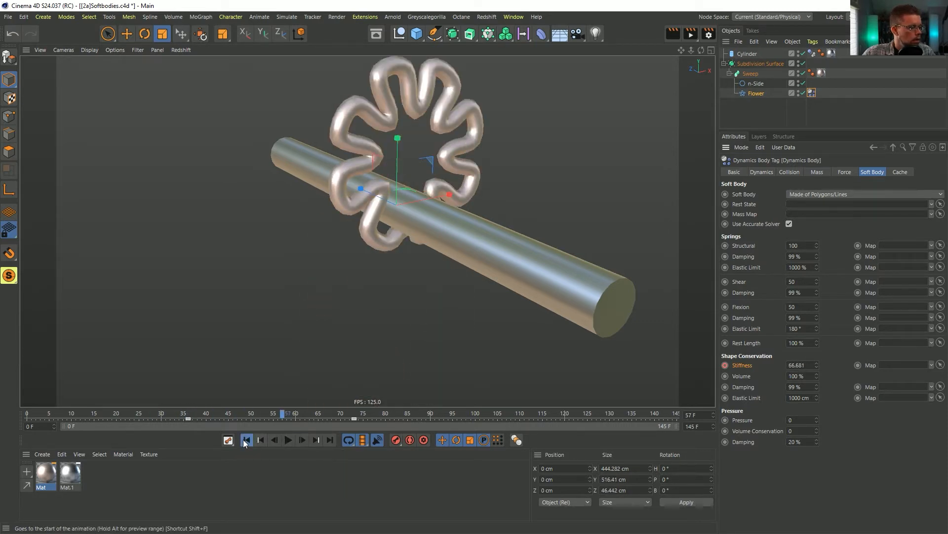
pyautogui.click(263, 440)
pyautogui.click(286, 441)
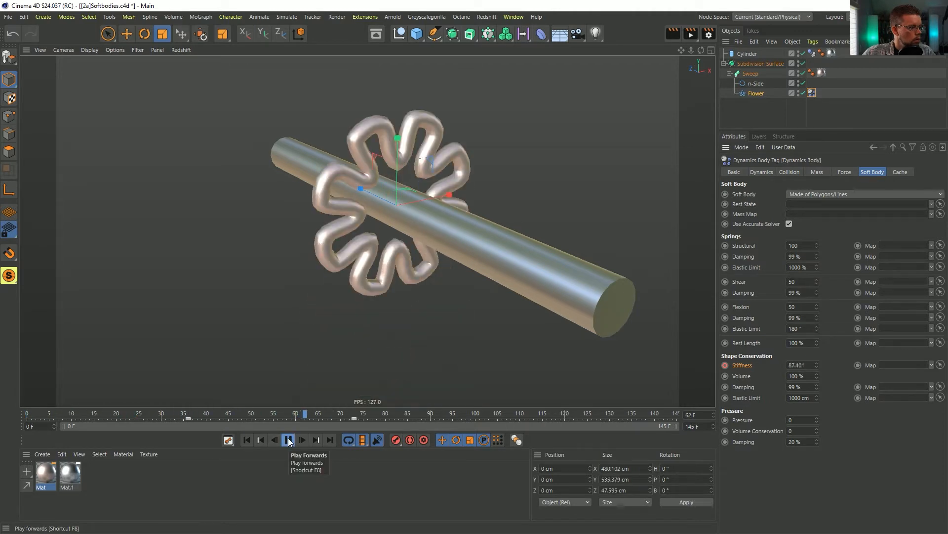
pyautogui.click(289, 441)
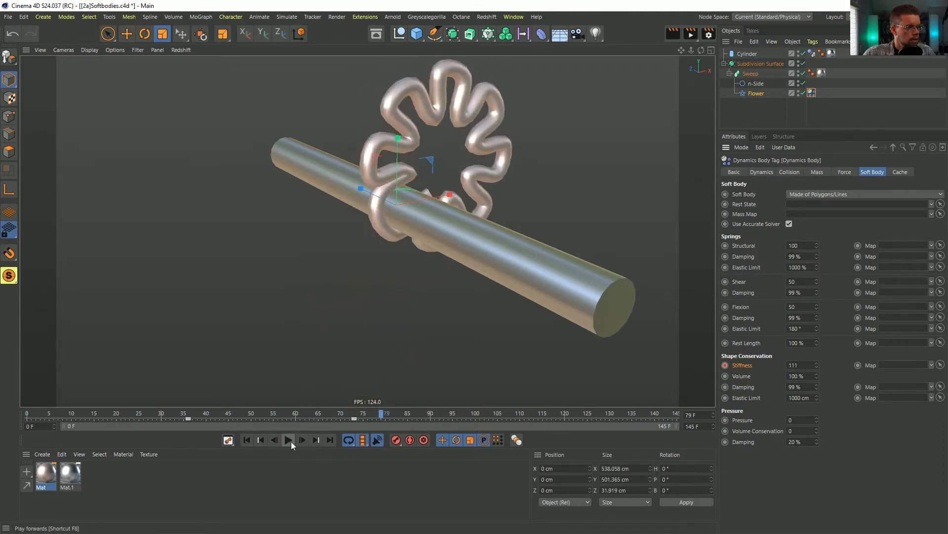
pyautogui.click(242, 442)
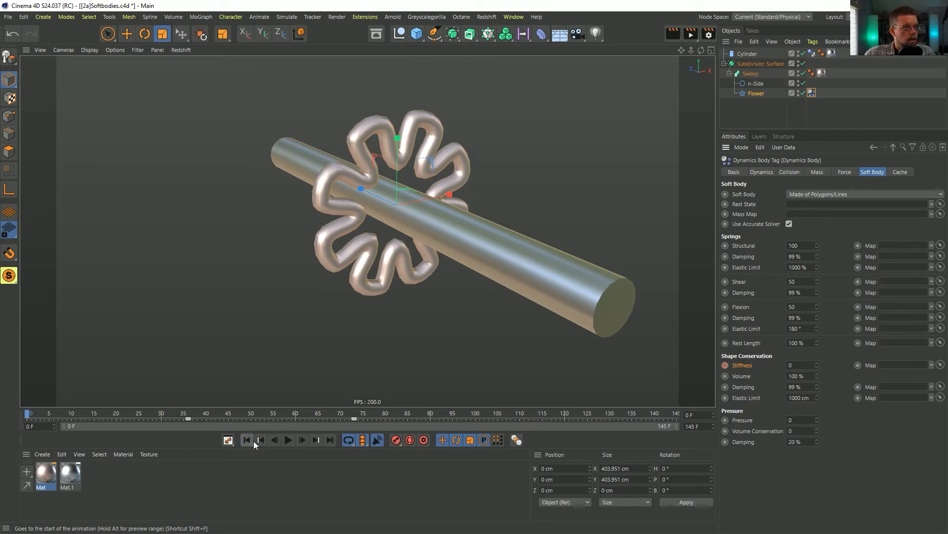
pyautogui.click(288, 440)
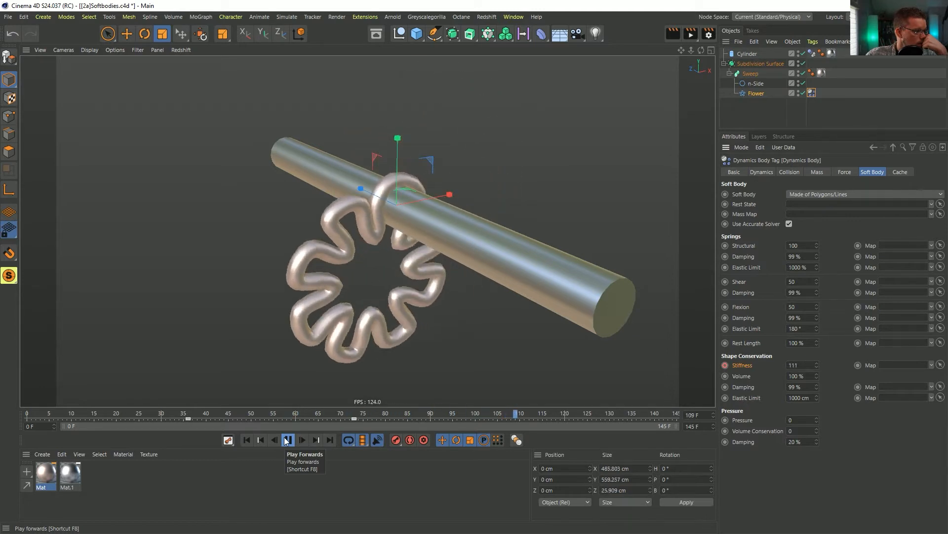
pyautogui.click(285, 439)
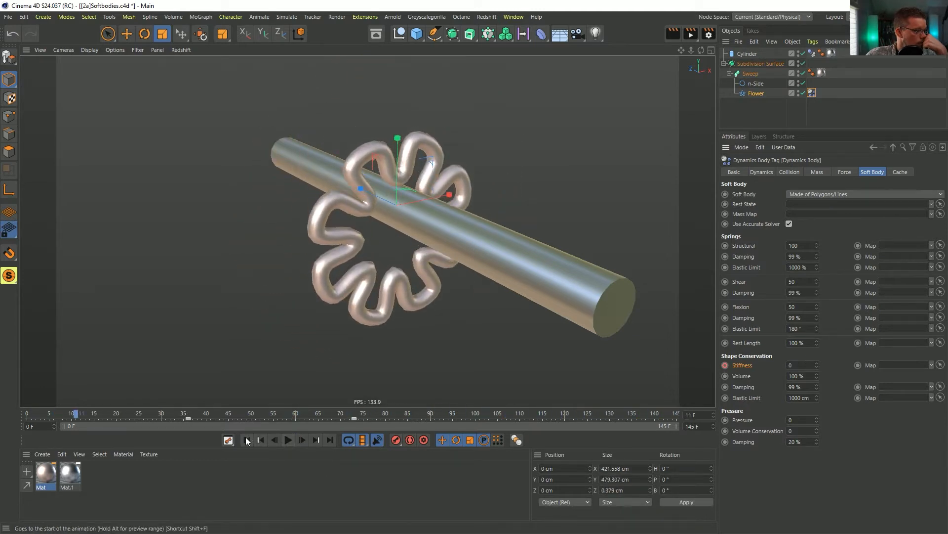
# Step: Return to frame 0 and add a Recall tag to the Flower spline to store its parametric state
pyautogui.click(247, 440)
pyautogui.click(757, 93)
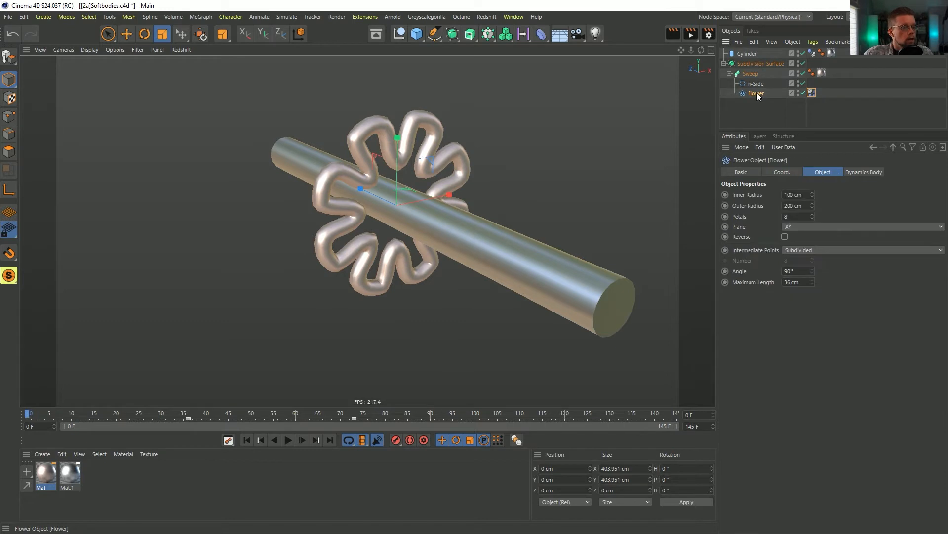
pyautogui.rightClick(748, 92)
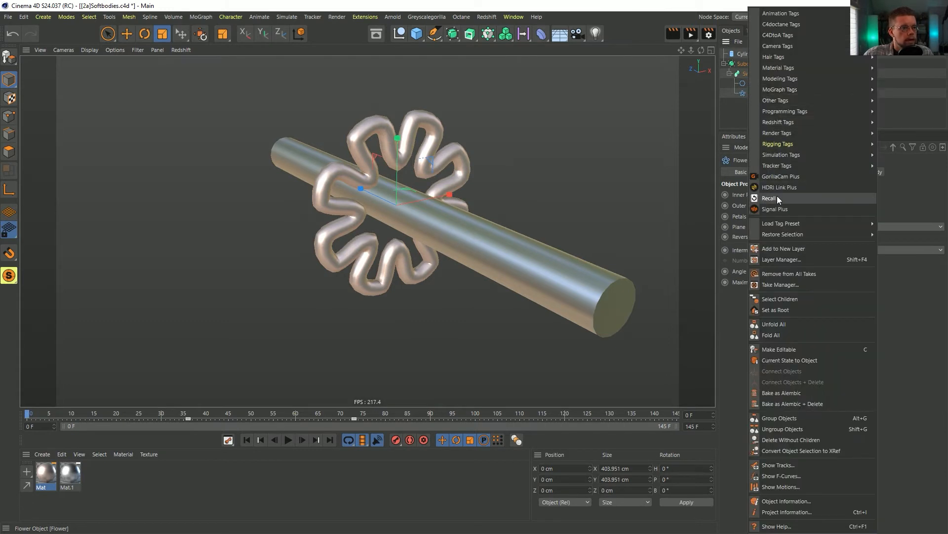
pyautogui.click(778, 197)
pyautogui.doubleClick(811, 94)
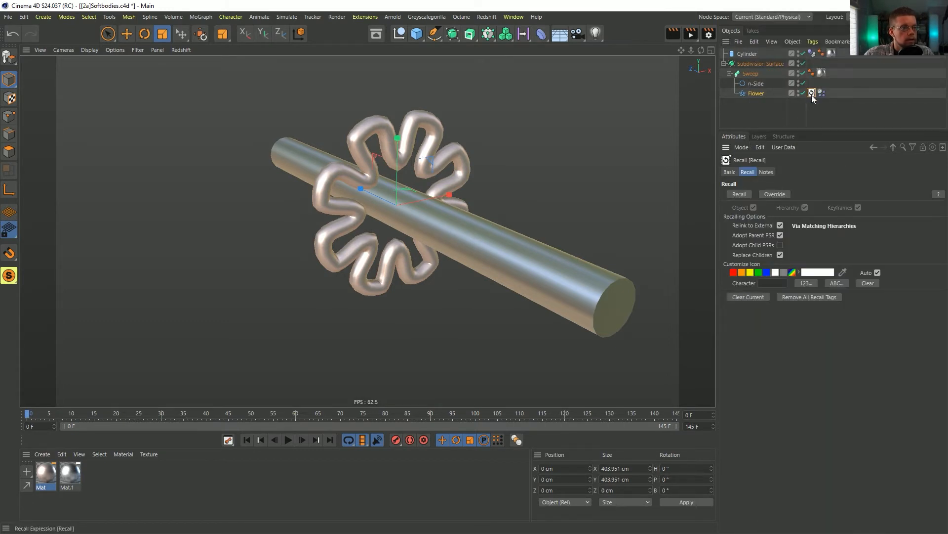
# Step: Make the Flower spline editable and play the simulation
pyautogui.click(761, 94)
pyautogui.press('c')
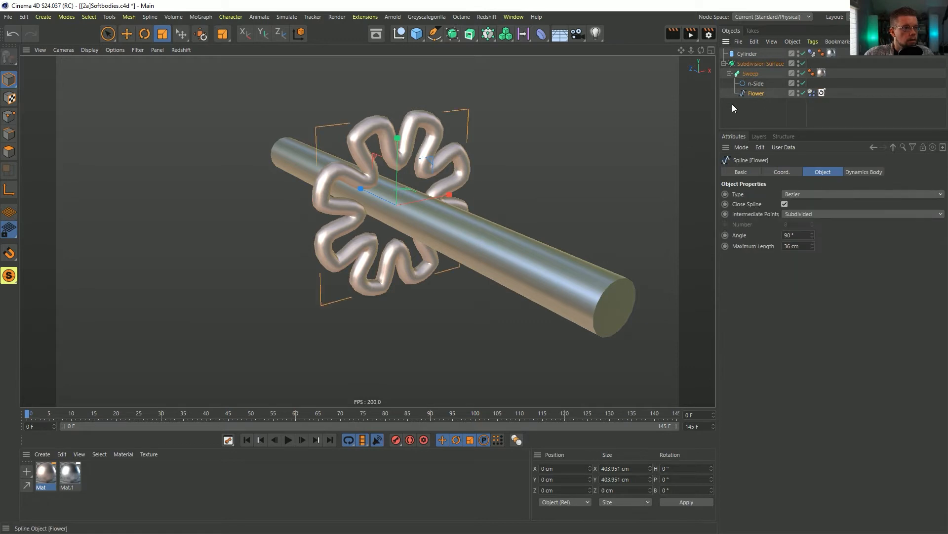
pyautogui.click(288, 439)
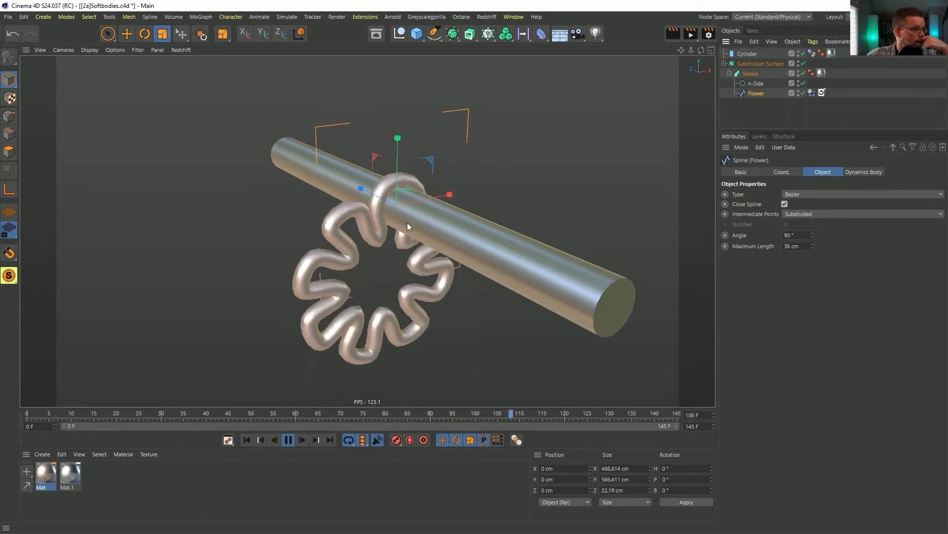
# Step: Move the Flower's Stiffness keyframes to frames 40 and 55, then replay the simulation and return to frame 0
pyautogui.click(814, 93)
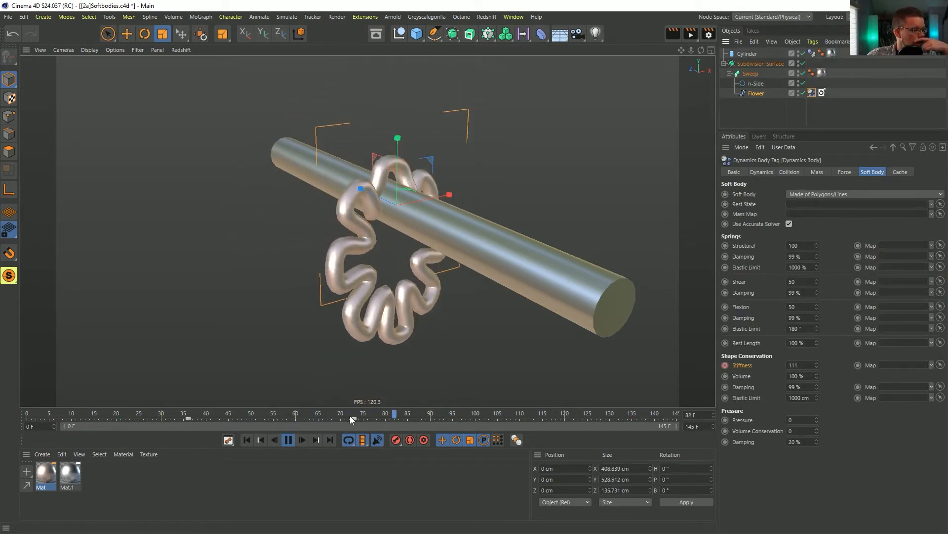
pyautogui.click(296, 419)
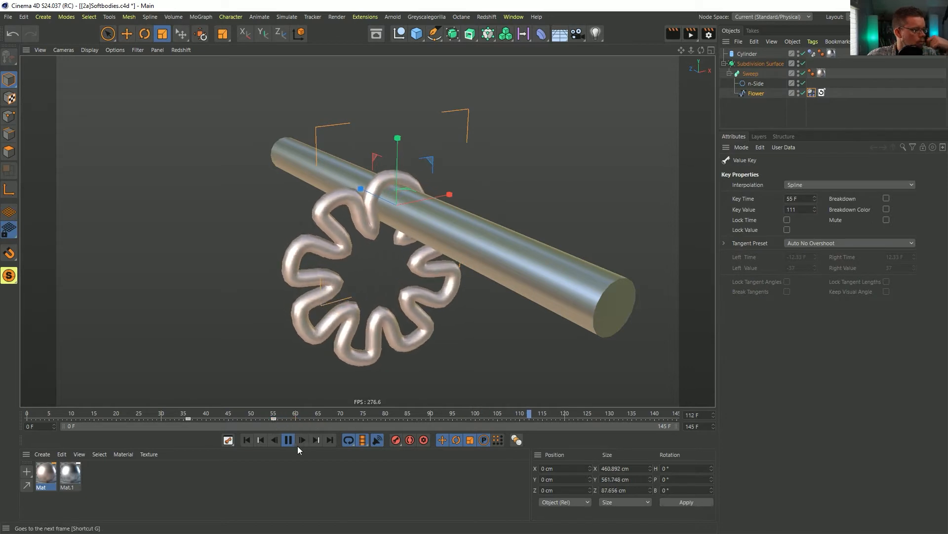
pyautogui.moveTo(204, 422); pyautogui.dragTo(206, 423)
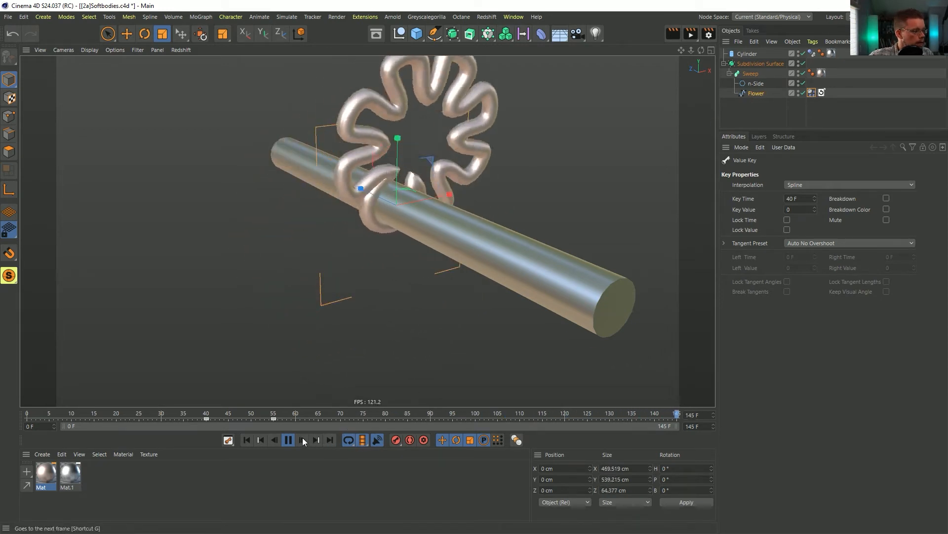
pyautogui.click(288, 440)
pyautogui.click(245, 440)
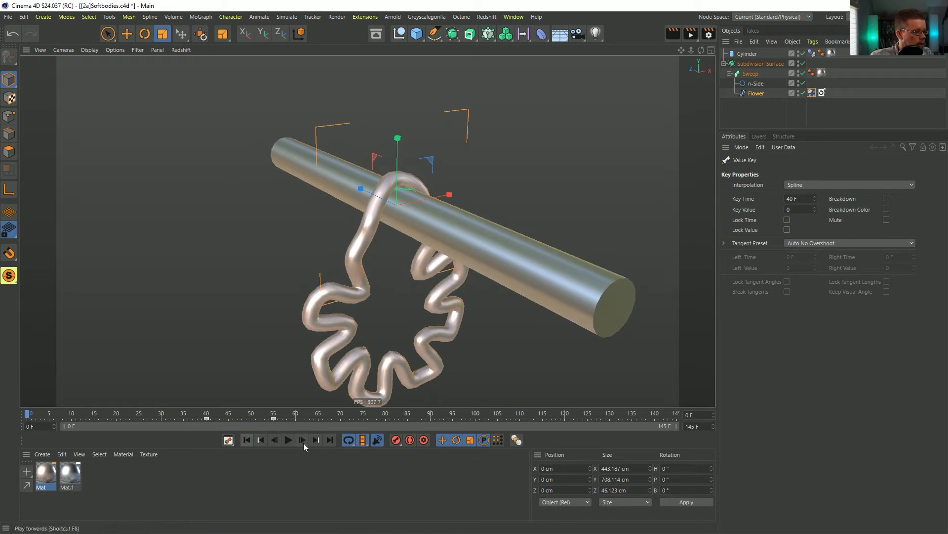
pyautogui.click(303, 439)
pyautogui.click(246, 440)
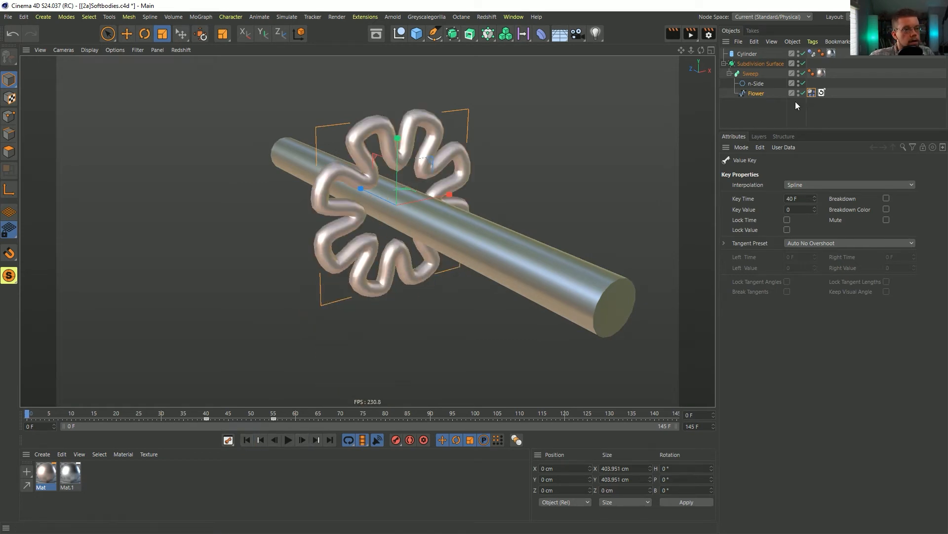
# Step: Restore the parametric Flower object from its Recall tag and reselect it
pyautogui.click(821, 93)
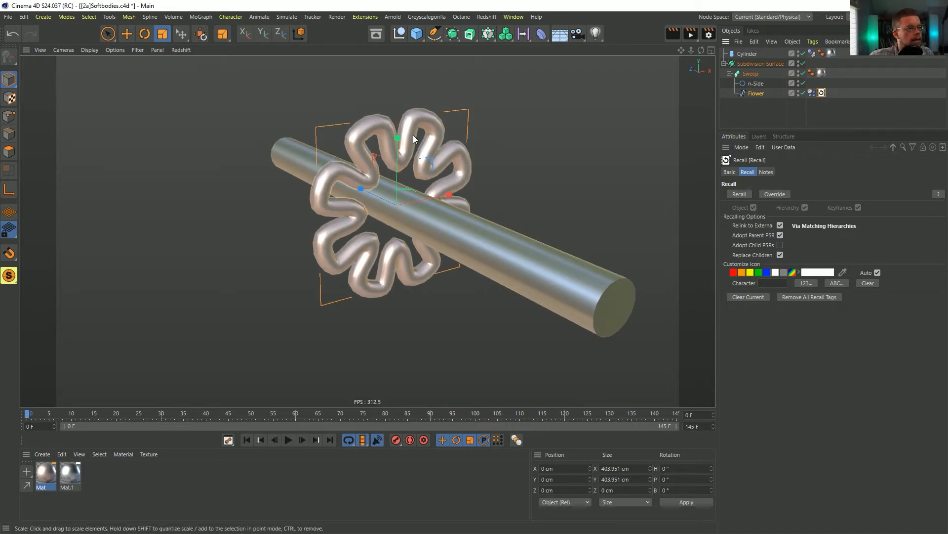
pyautogui.doubleClick(822, 92)
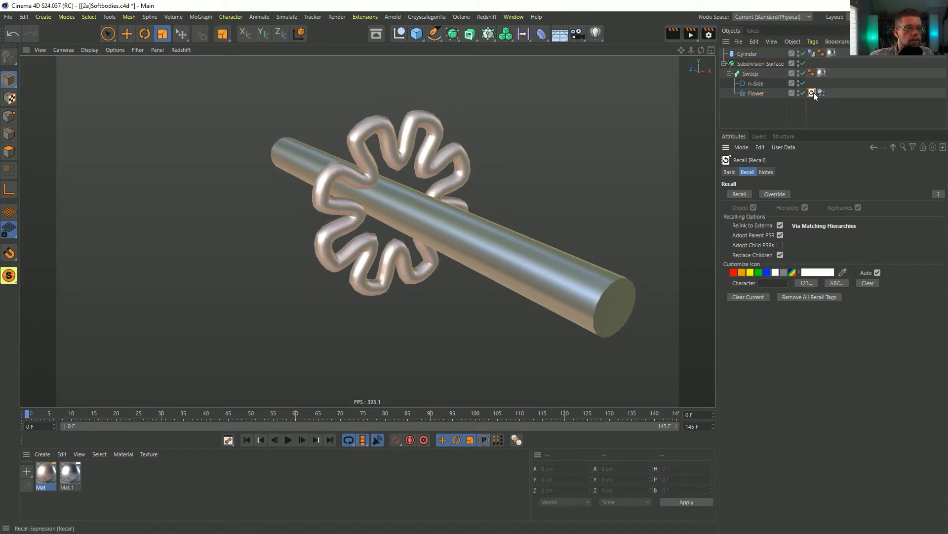
pyautogui.click(758, 94)
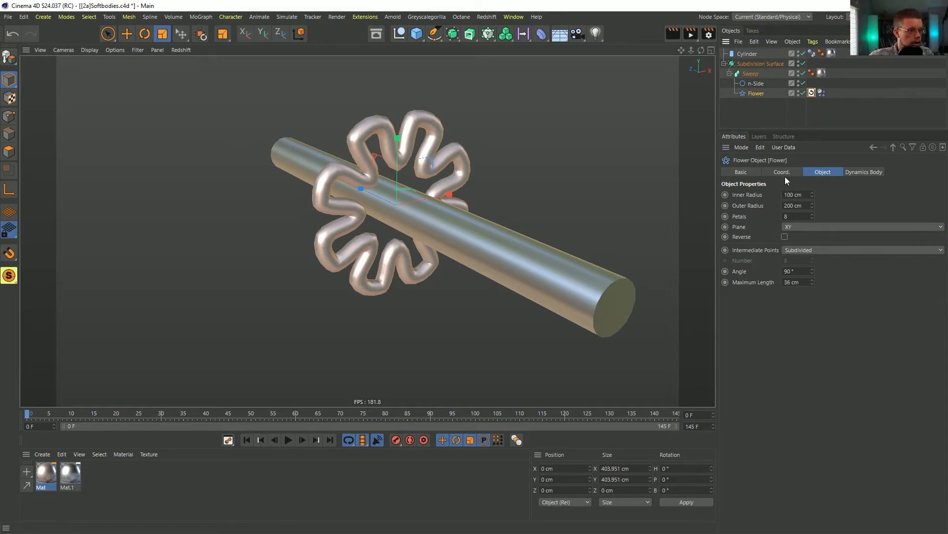
pyautogui.click(813, 93)
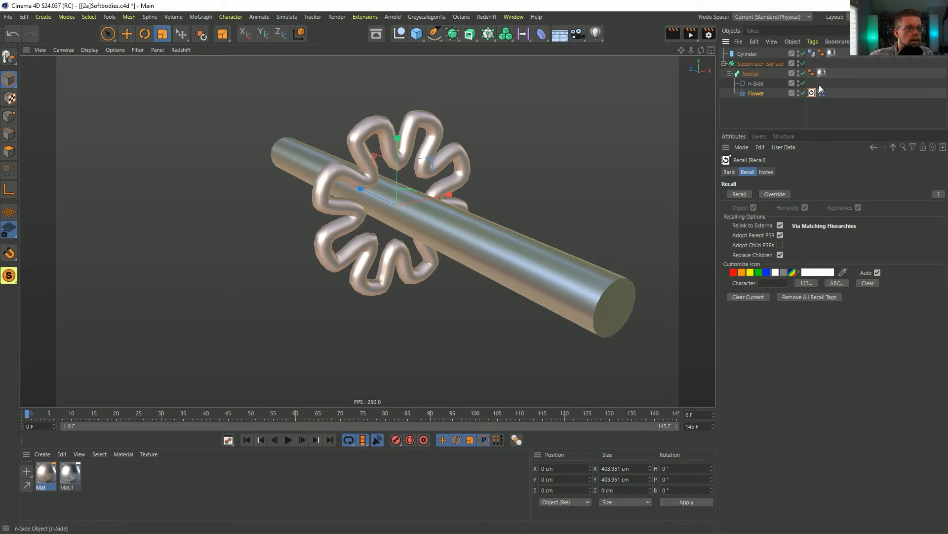
pyautogui.click(757, 93)
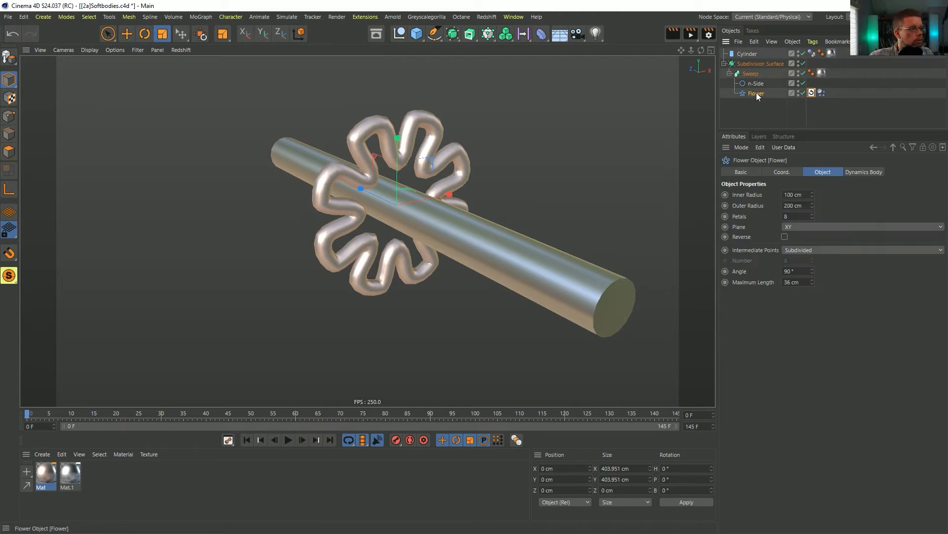
# Step: Switch to the browser to examine the Instagram reference animation, then return to Cinema 4D
pyautogui.hotkey('alt', 'Tab')
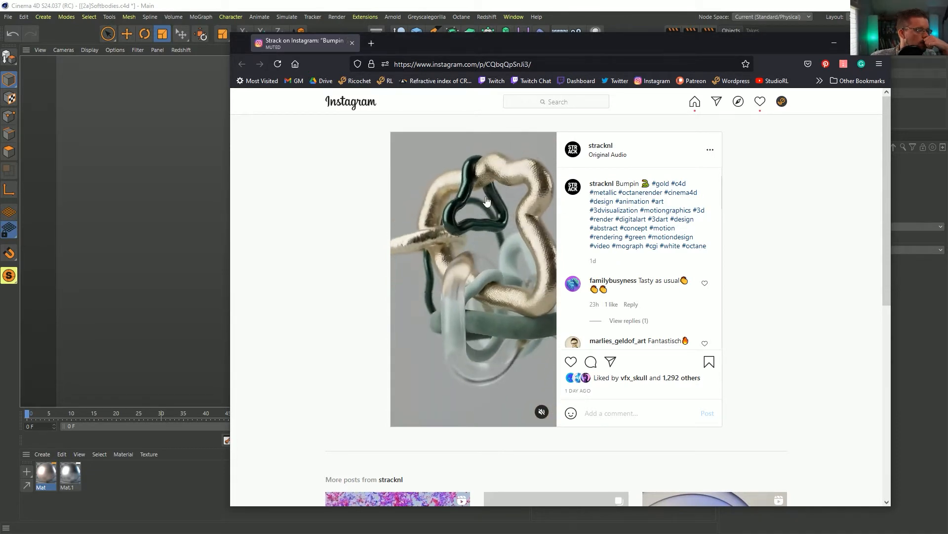
pyautogui.click(610, 21)
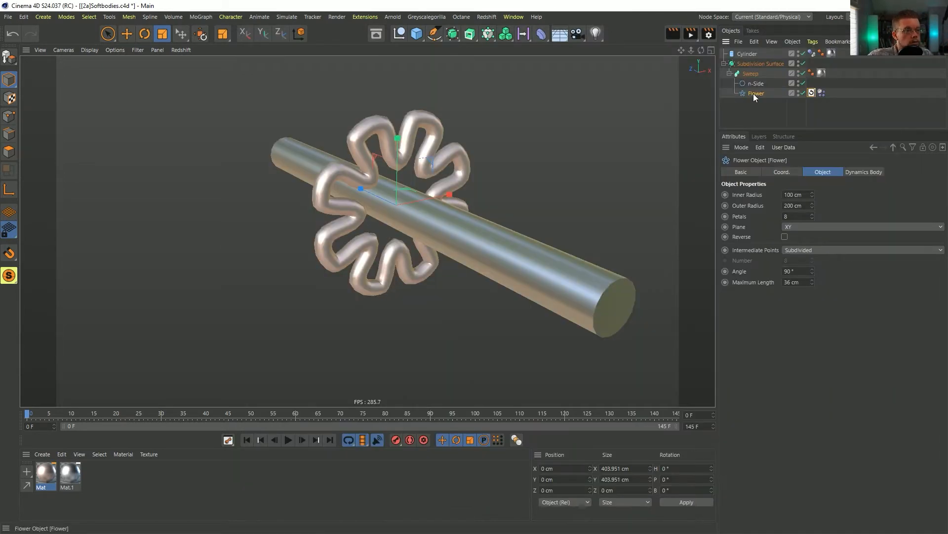
# Step: Make the Flower spline editable, remove its Shape Conservation Stiffness keyframes and play the simulation
pyautogui.press('c')
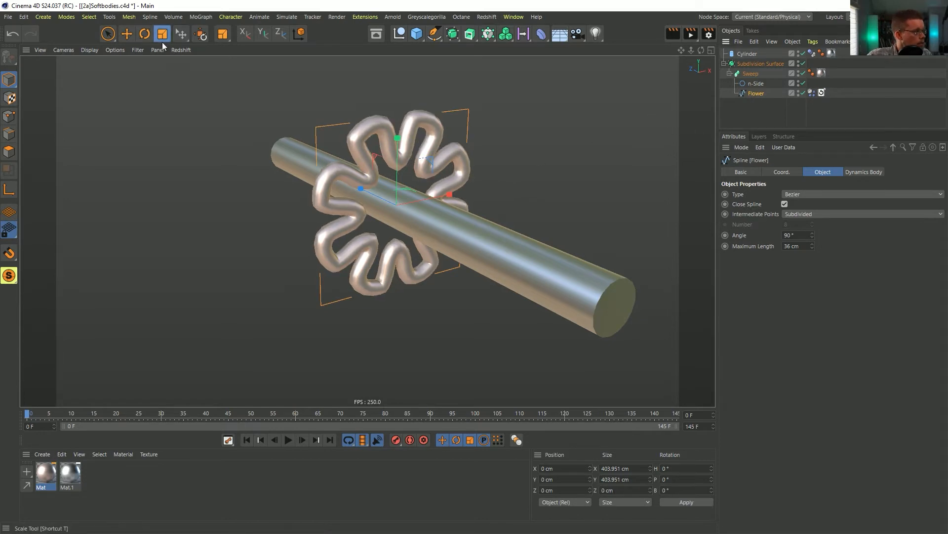
pyautogui.click(813, 93)
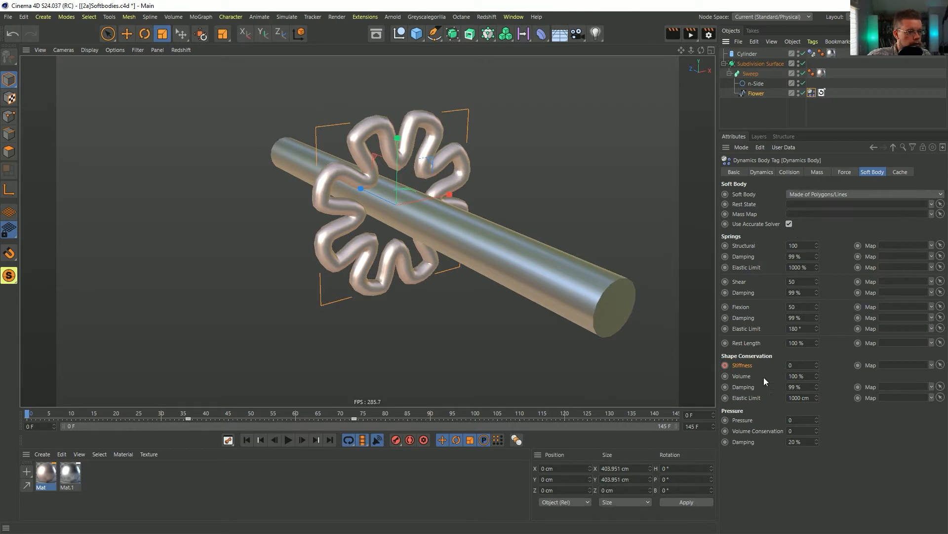
pyautogui.click(292, 440)
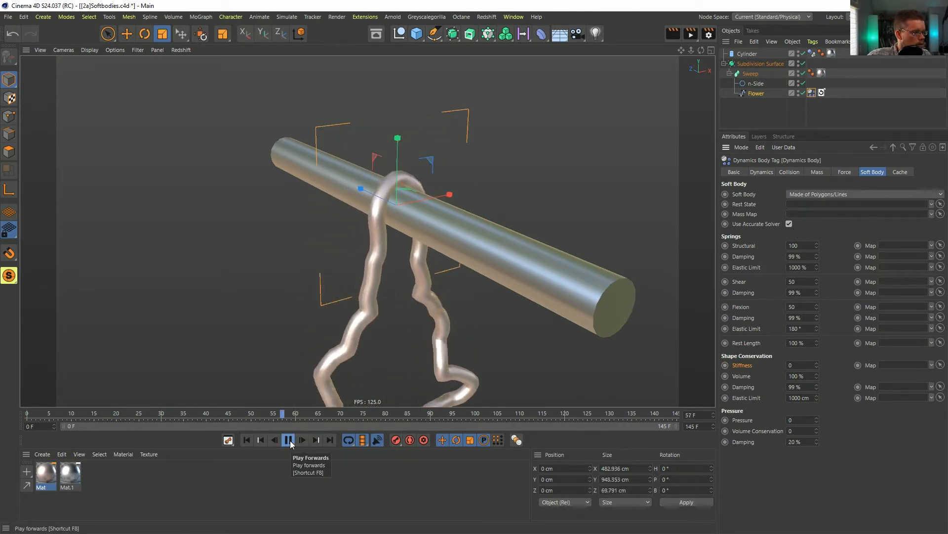
pyautogui.scroll(-5, 359, 346)
pyautogui.keyDown('alt'); pyautogui.moveTo(409, 319); pyautogui.dragTo(368, 274, button='middle'); pyautogui.keyUp('alt')
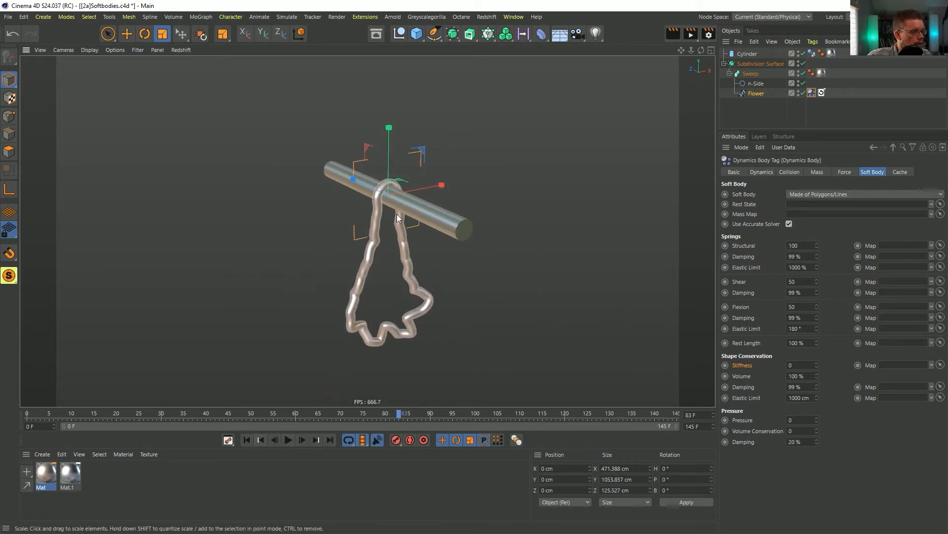
# Step: Set the Flower's soft-body Shear and Flexion to 5, replay the simulation and extend the timeline to frame 222
pyautogui.click(246, 440)
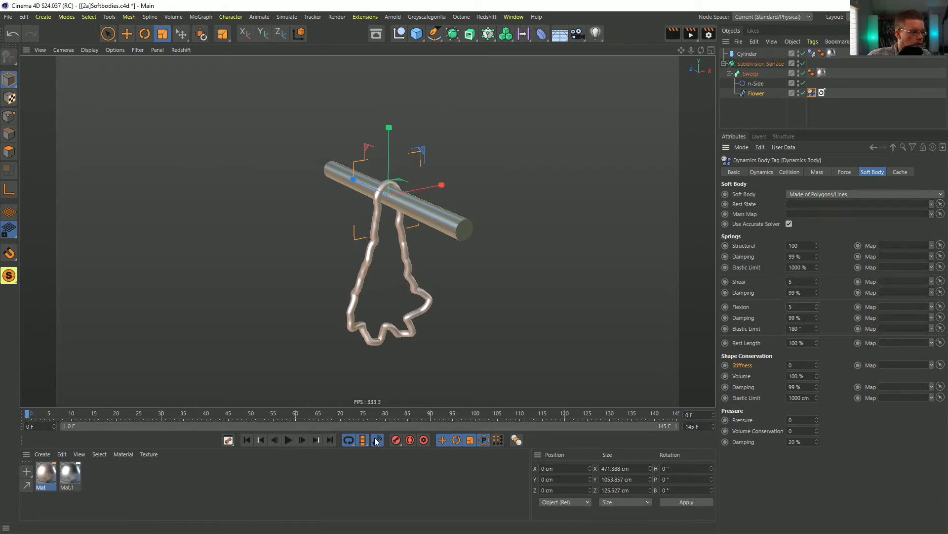
pyautogui.click(288, 440)
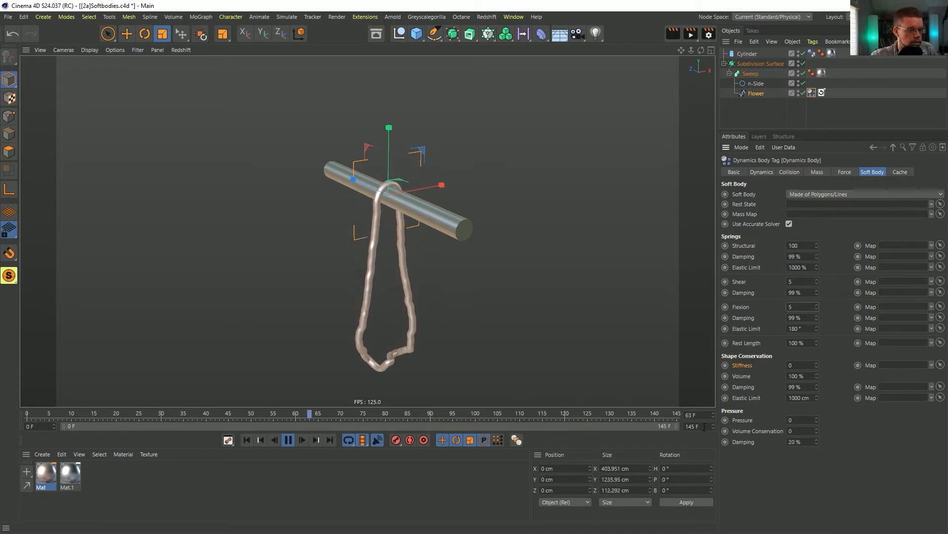
pyautogui.write('222')
pyautogui.press('Return')
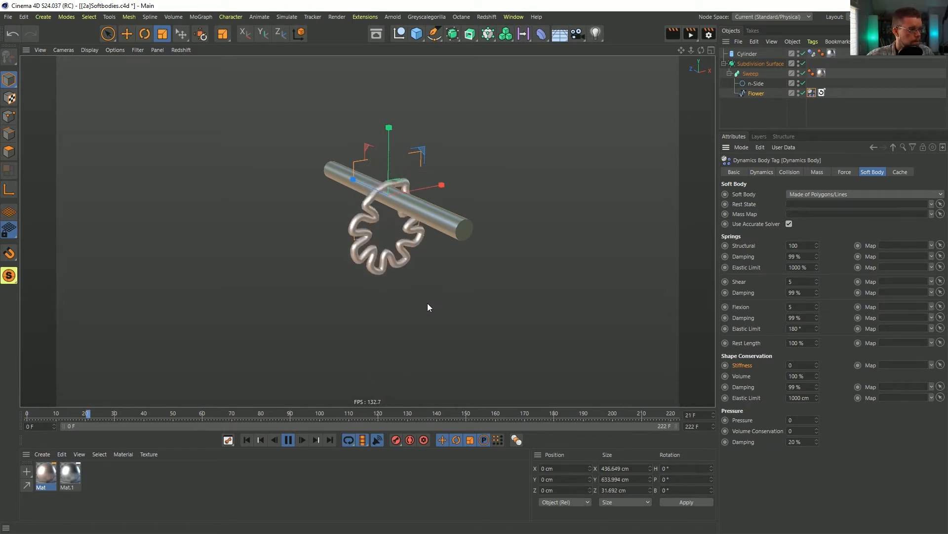
# Step: Set both the Shear and Flexion spring values of the Flower's soft body to 1
pyautogui.doubleClick(793, 281)
pyautogui.write('1')
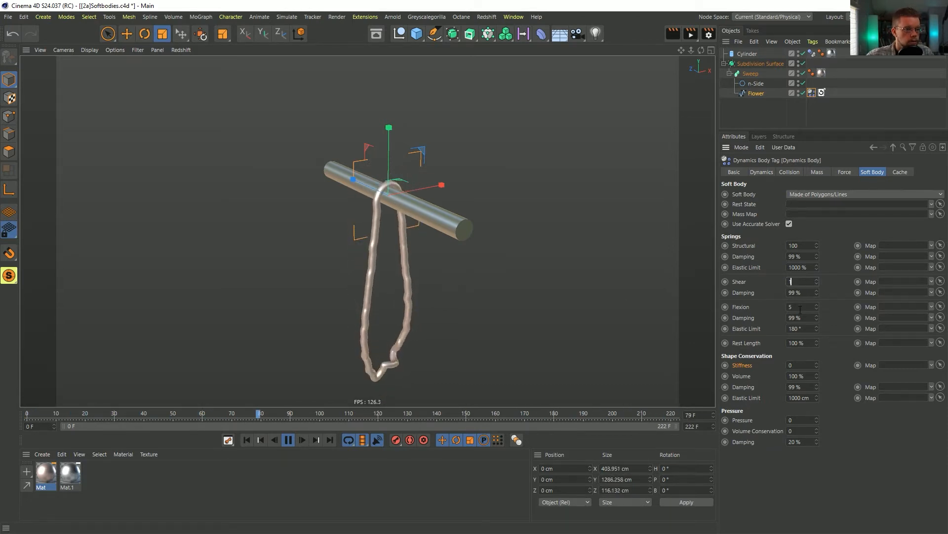
pyautogui.press('Tab')
pyautogui.press('Tab')
pyautogui.write('1')
pyautogui.press('Return')
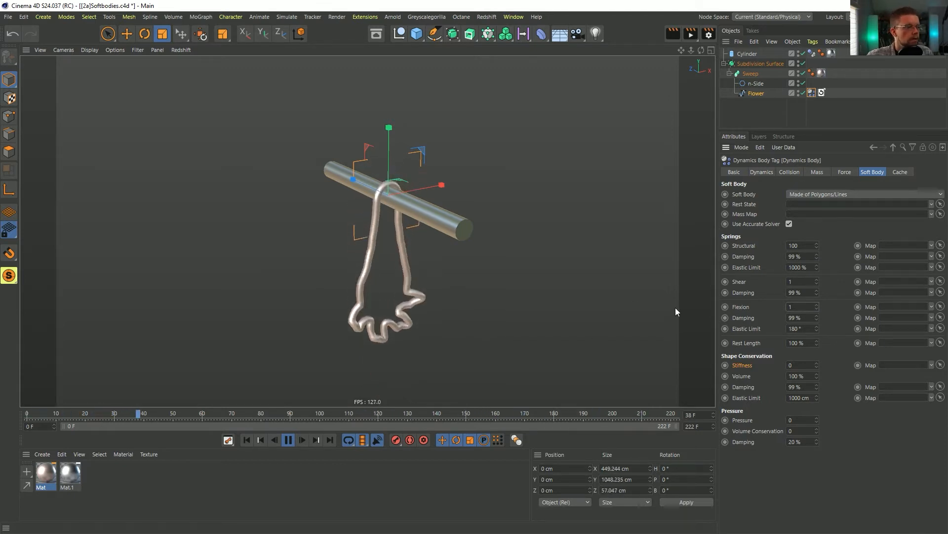
# Step: Set the Damping of both the Shear and Flexion springs to 11 %
pyautogui.doubleClick(794, 293)
pyautogui.write('11')
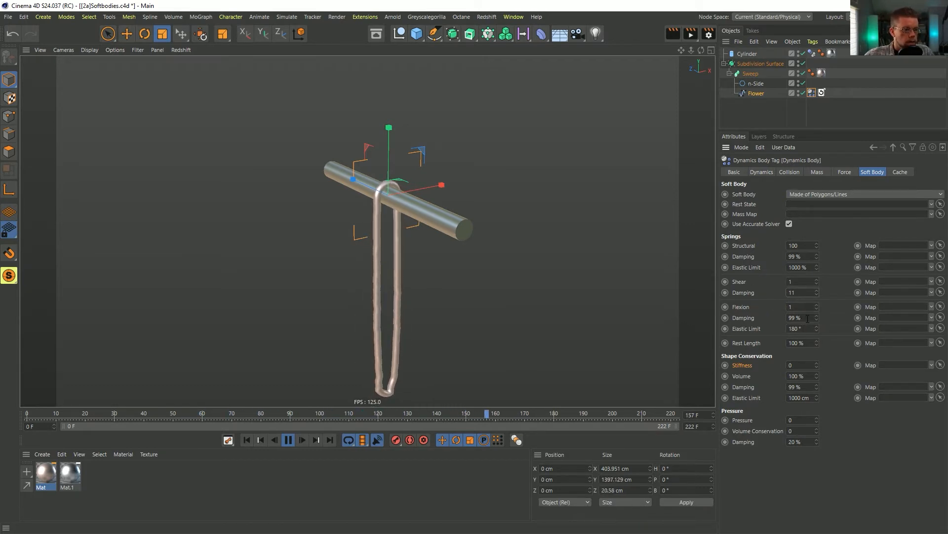
pyautogui.doubleClick(808, 318)
pyautogui.write('11')
pyautogui.press('Return')
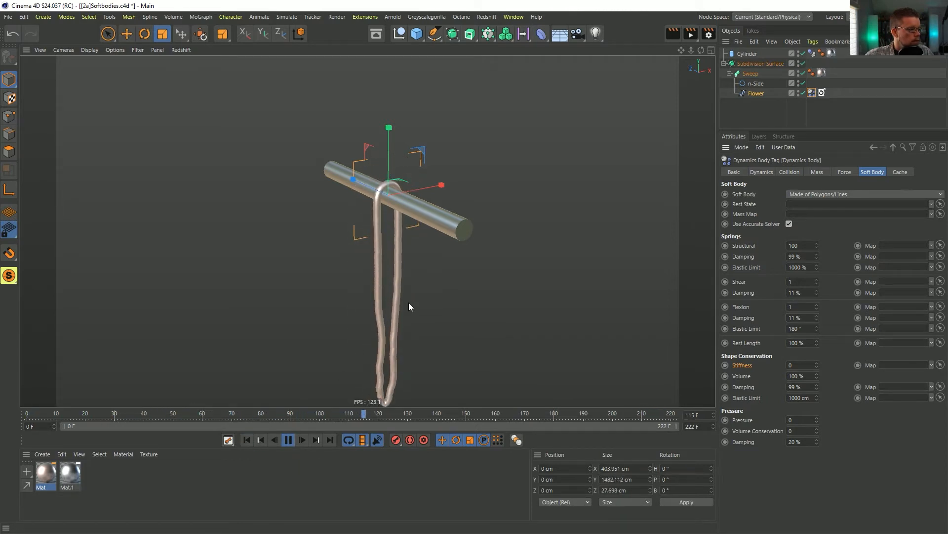
# Step: Replay the simulation from the start, return to frame 0 and save the project
pyautogui.click(246, 439)
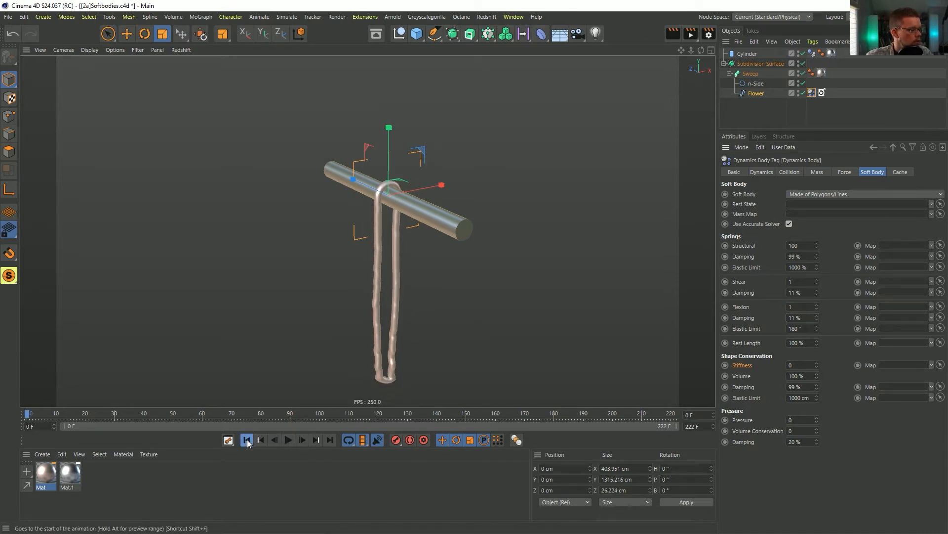
pyautogui.click(303, 440)
pyautogui.click(248, 441)
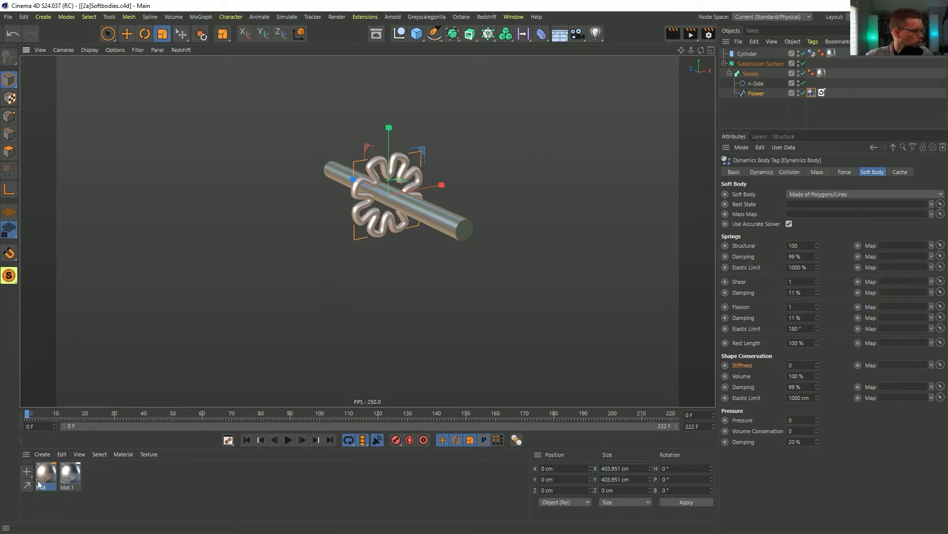
# Step: Create a new default material
pyautogui.click(48, 453)
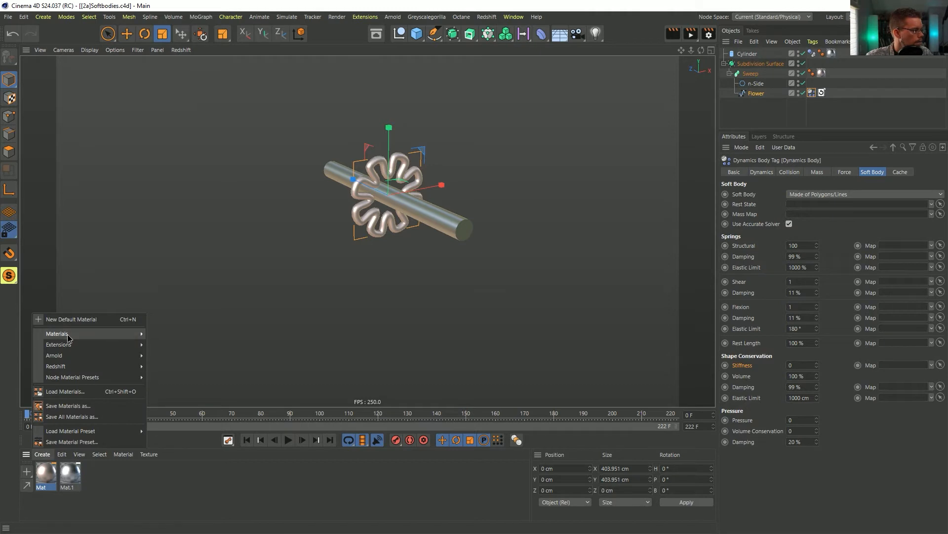
pyautogui.click(120, 478)
pyautogui.click(121, 477)
pyautogui.click(29, 473)
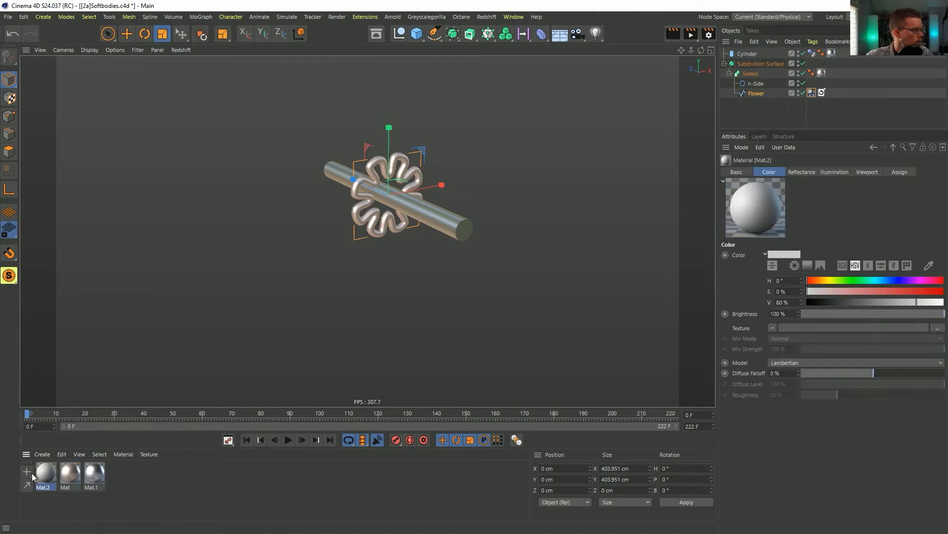
# Step: Open the new Mat.2 material and load a Checkerboard shader as its color texture
pyautogui.doubleClick(45, 472)
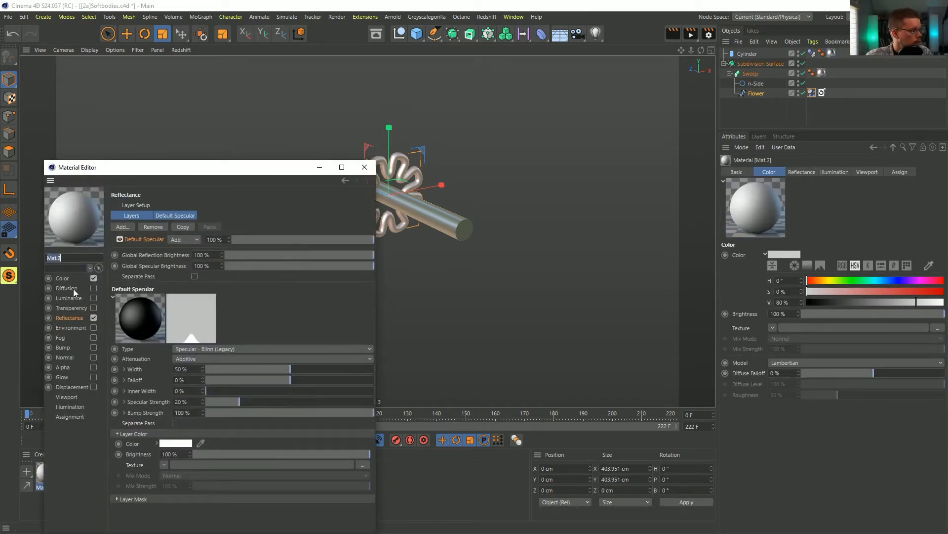
pyautogui.click(63, 278)
pyautogui.click(162, 278)
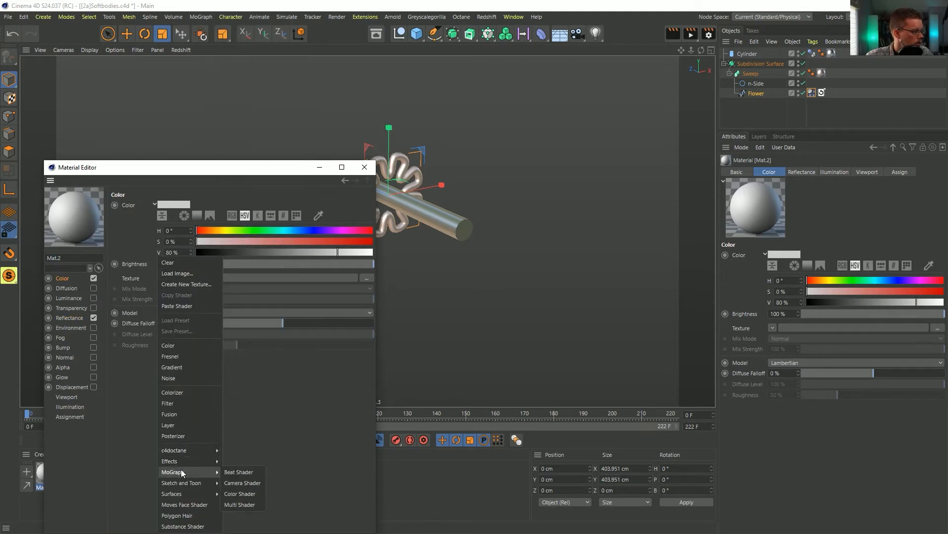
pyautogui.moveTo(180, 496)
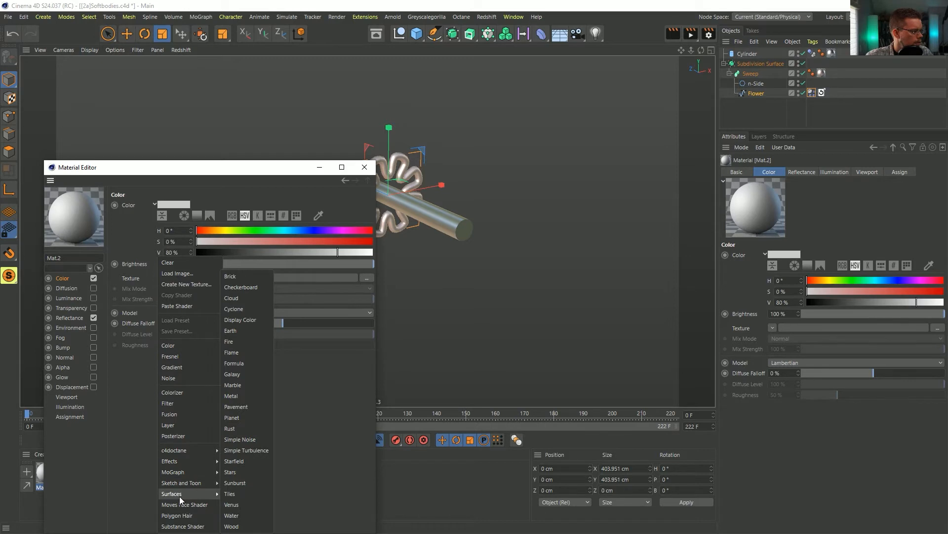
pyautogui.moveTo(174, 462)
pyautogui.click(256, 287)
# Step: Set the checkerboard's U Frequency to 5 and V Frequency to 2, and apply Mat.2 to the Sweep
pyautogui.click(170, 302)
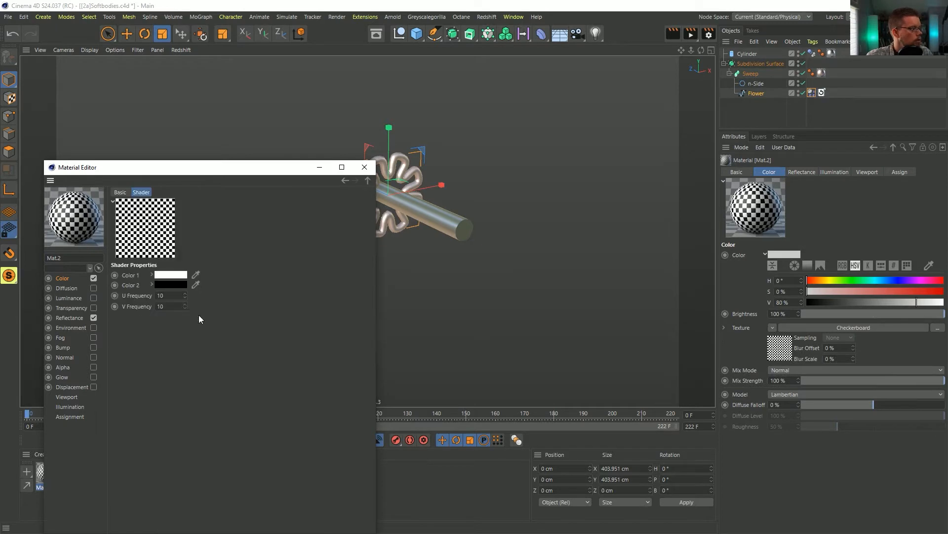
pyautogui.write('5')
pyautogui.press('Return')
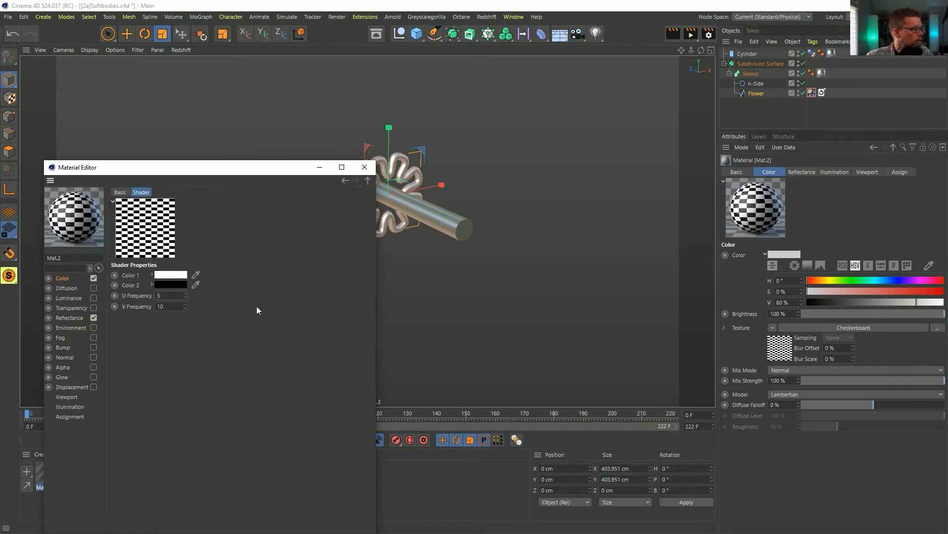
pyautogui.moveTo(192, 168); pyautogui.dragTo(387, 191)
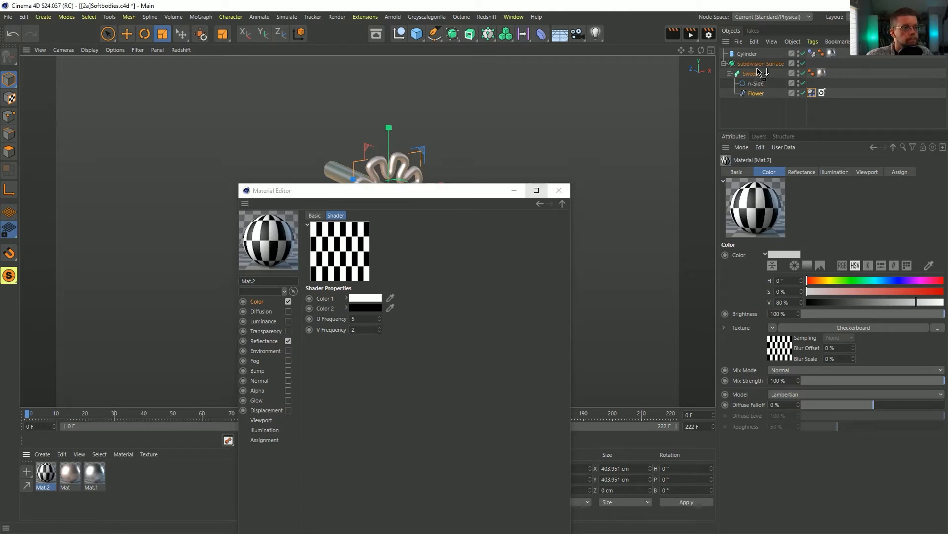
pyautogui.moveTo(772, 78); pyautogui.dragTo(772, 74)
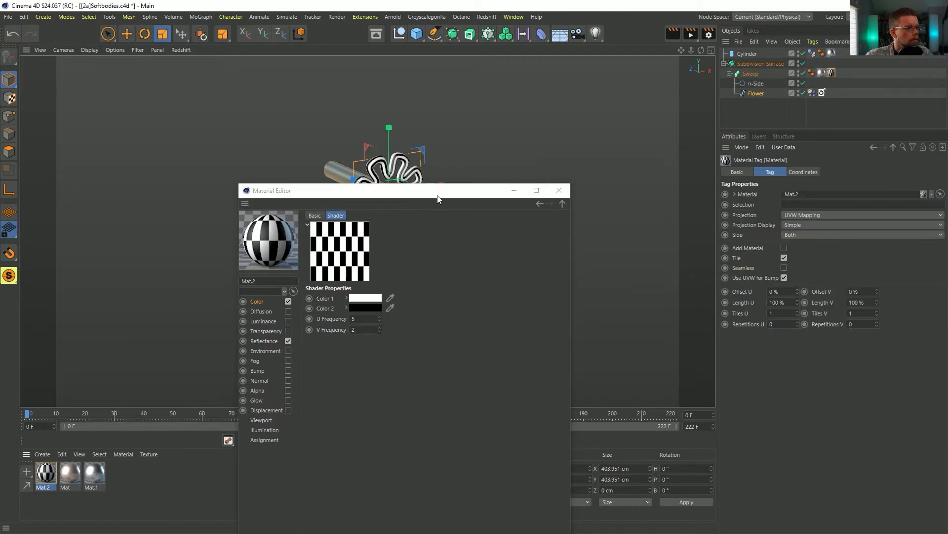
# Step: Set the checkerboard's U Frequency to 2 and V Frequency to 5, and close the material editor
pyautogui.moveTo(419, 191); pyautogui.dragTo(347, 275)
pyautogui.moveTo(293, 402); pyautogui.dragTo(271, 415)
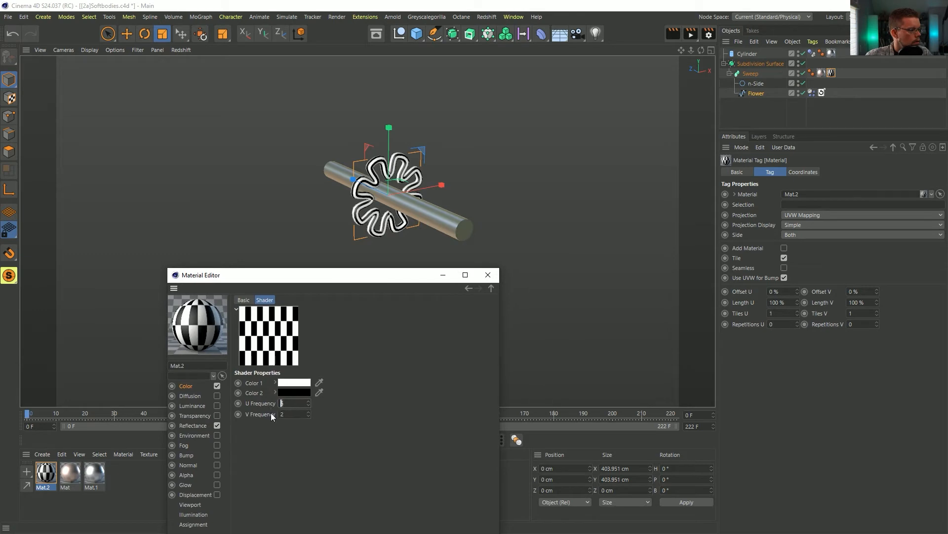
pyautogui.write('5')
pyautogui.press('Return')
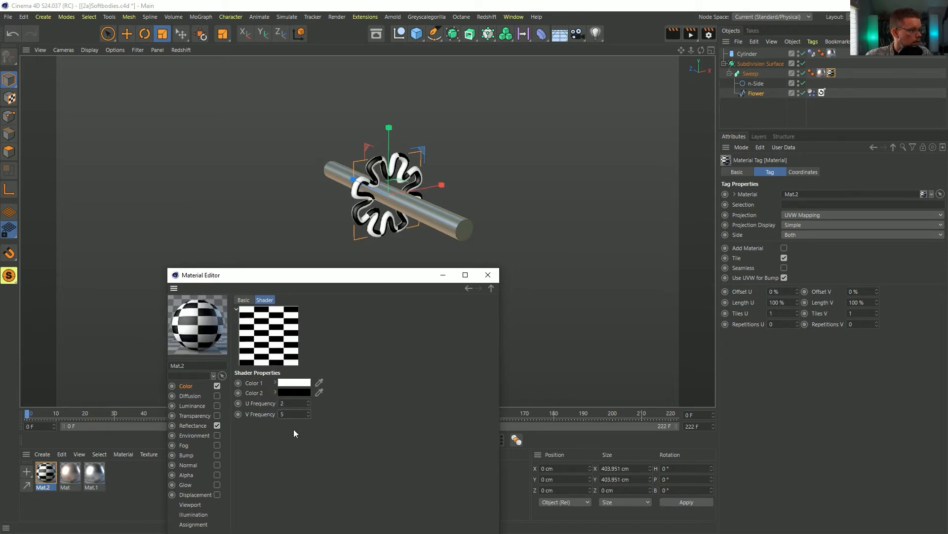
pyautogui.click(491, 276)
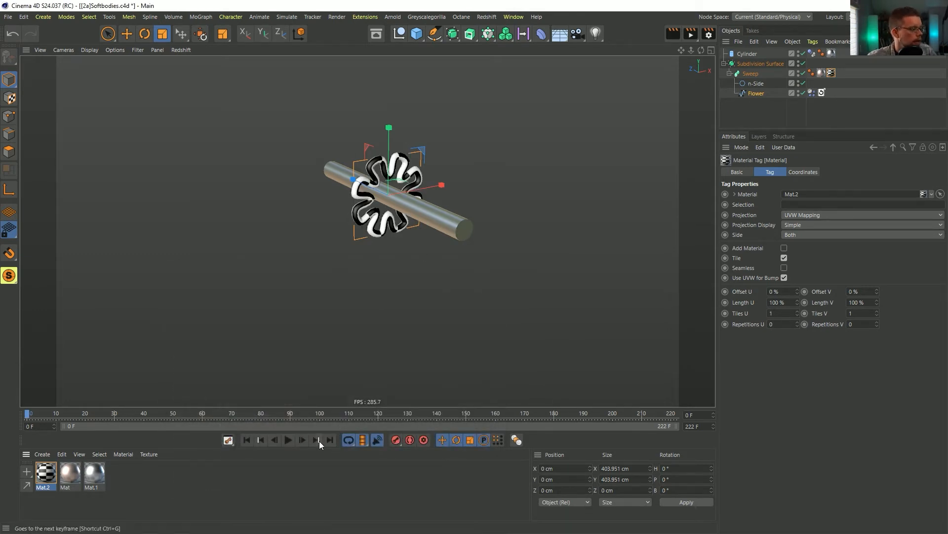
# Step: Play the simulation to check the checkered tube, return to frame 0 and save the project
pyautogui.click(290, 440)
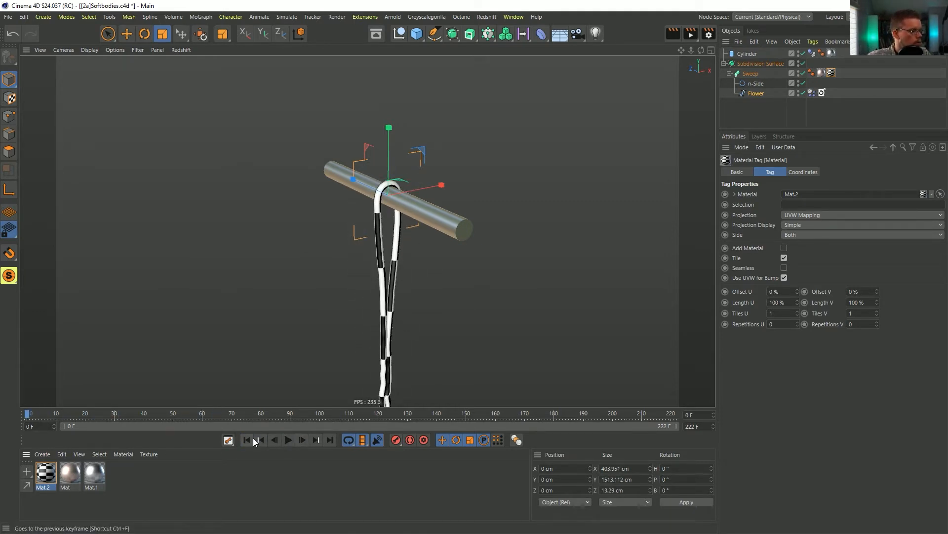
pyautogui.click(301, 441)
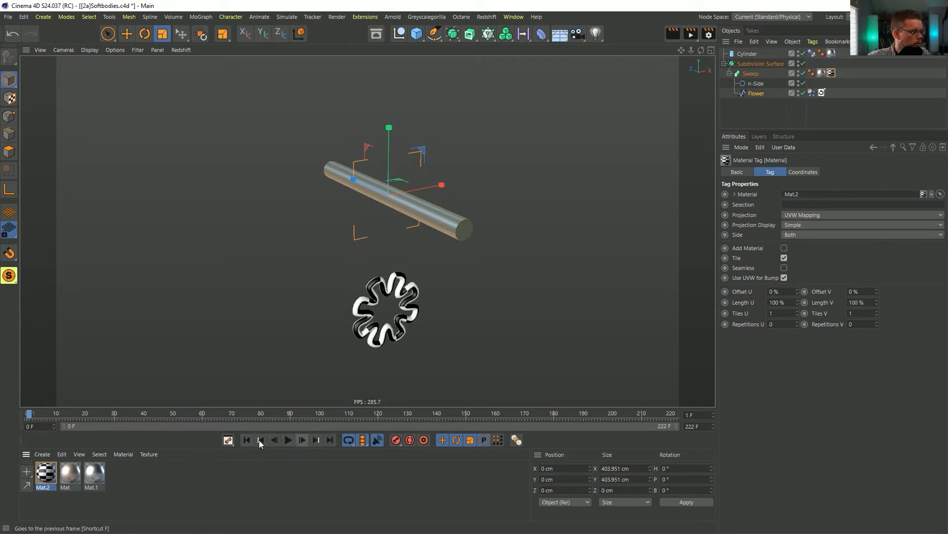
pyautogui.click(246, 439)
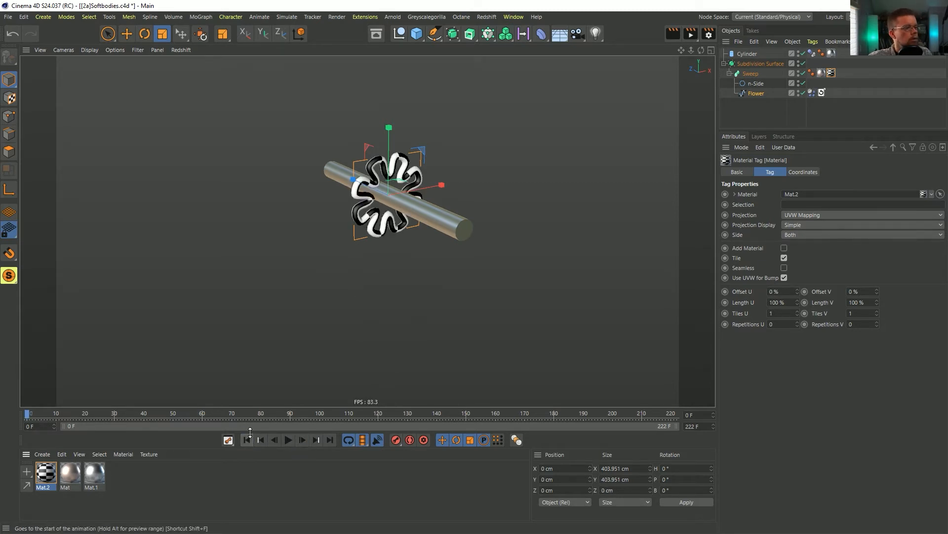
pyautogui.hotkey('ctrl', 's')
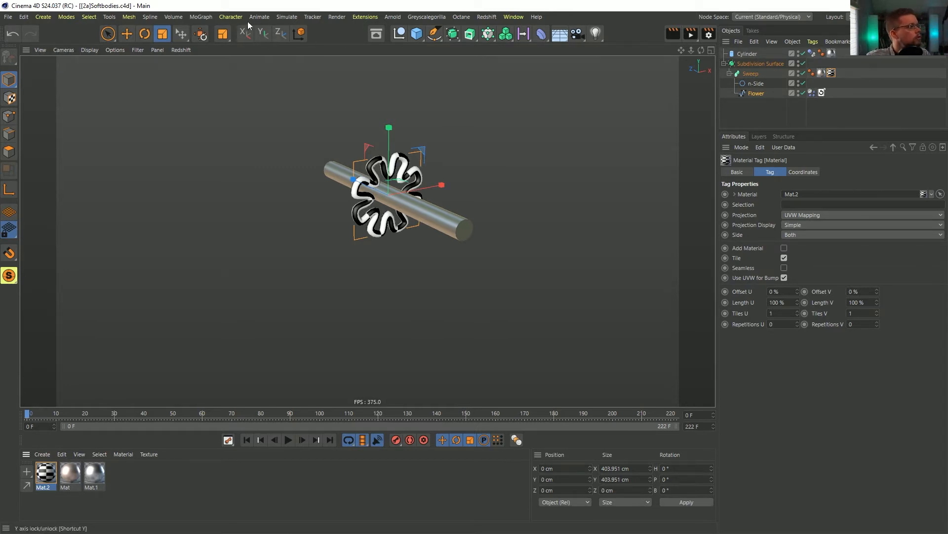
# Step: Add a Field Force with the Flower spline as its field, and show the spline layer's settings
pyautogui.click(200, 17)
pyautogui.moveTo(296, 20)
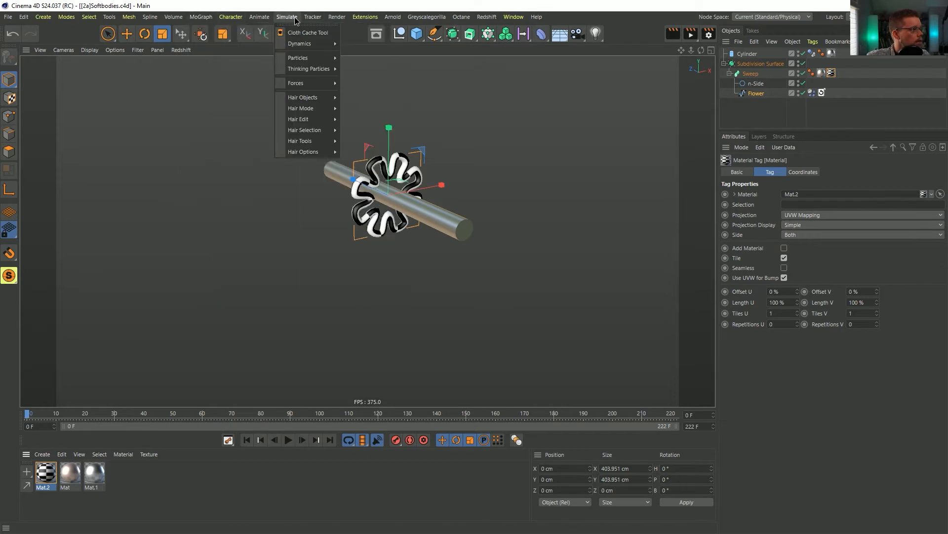
pyautogui.moveTo(316, 84)
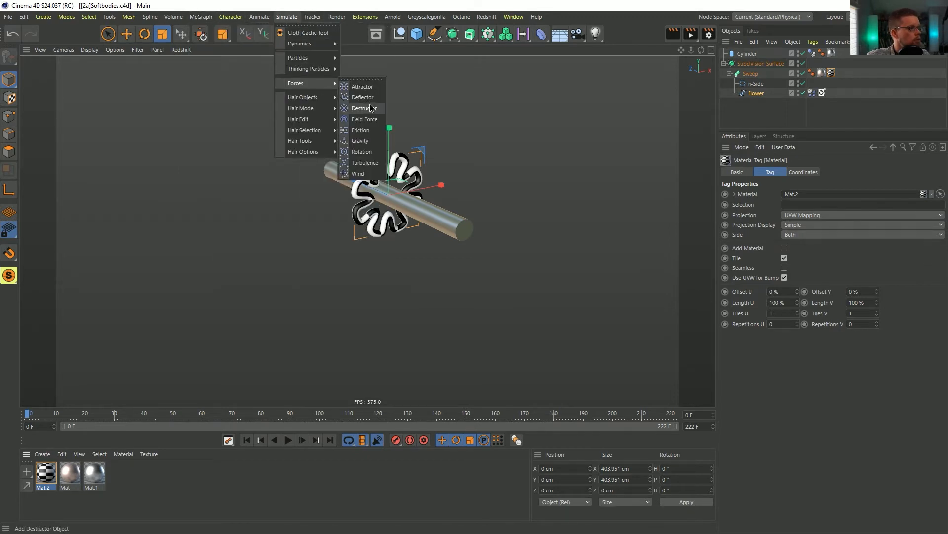
pyautogui.click(364, 119)
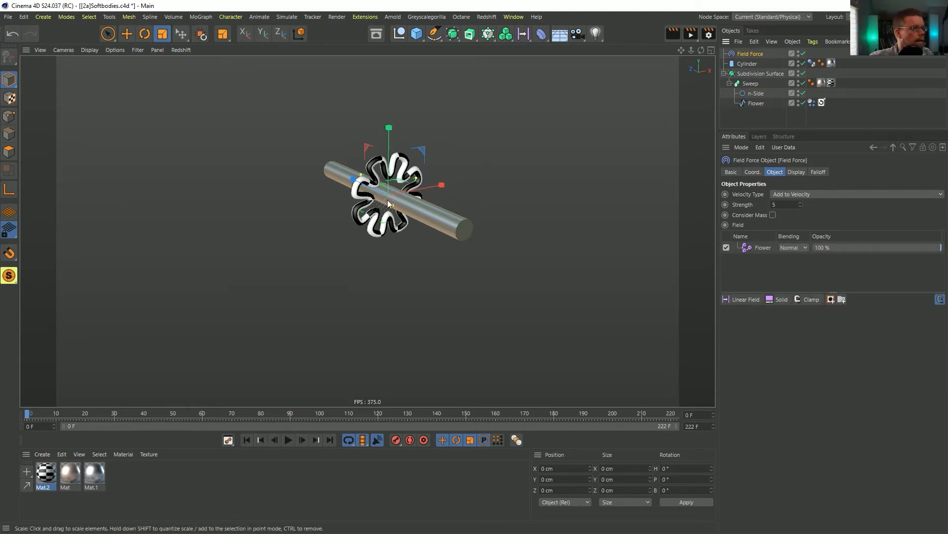
pyautogui.scroll(3, 388, 203)
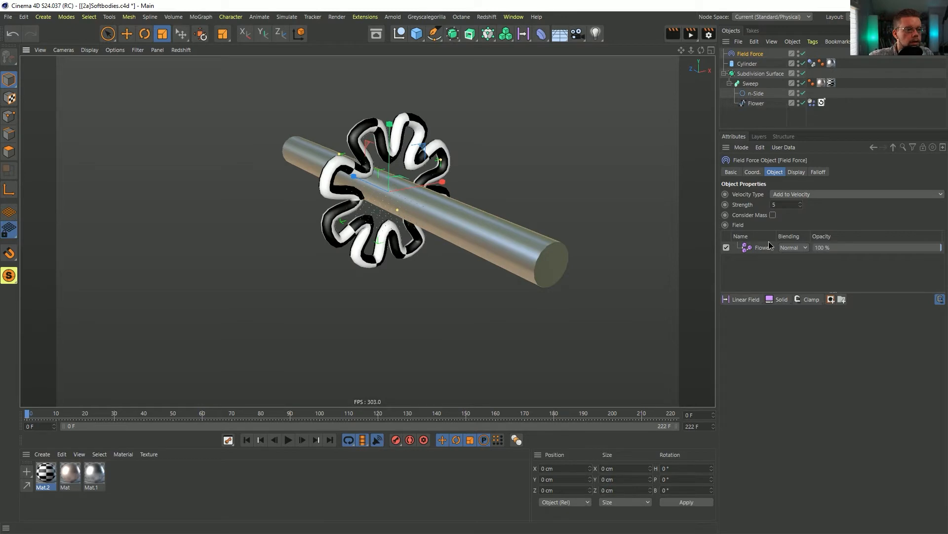
pyautogui.click(767, 247)
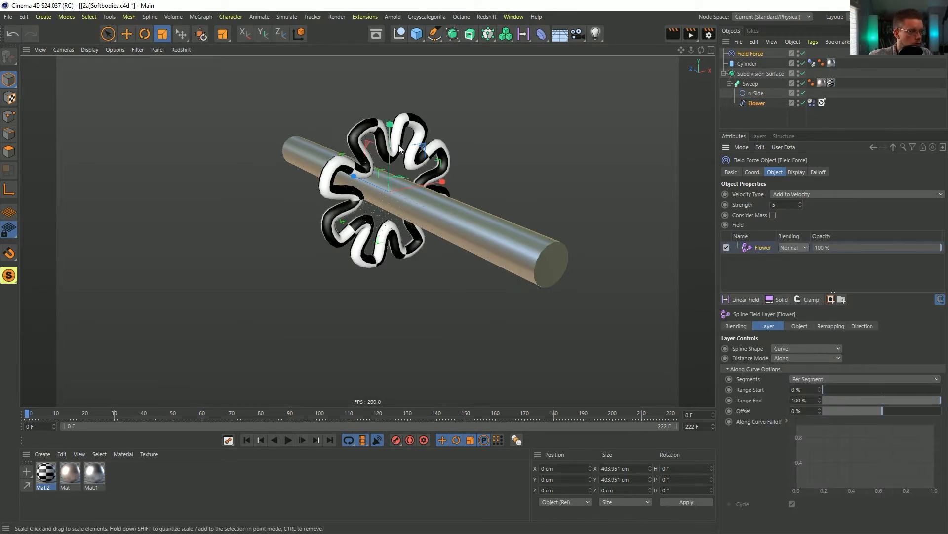
pyautogui.keyDown('alt'); pyautogui.moveTo(378, 184); pyautogui.dragTo(355, 181); pyautogui.keyUp('alt')
# Step: Turn off the Field Force's Display Box
pyautogui.click(796, 172)
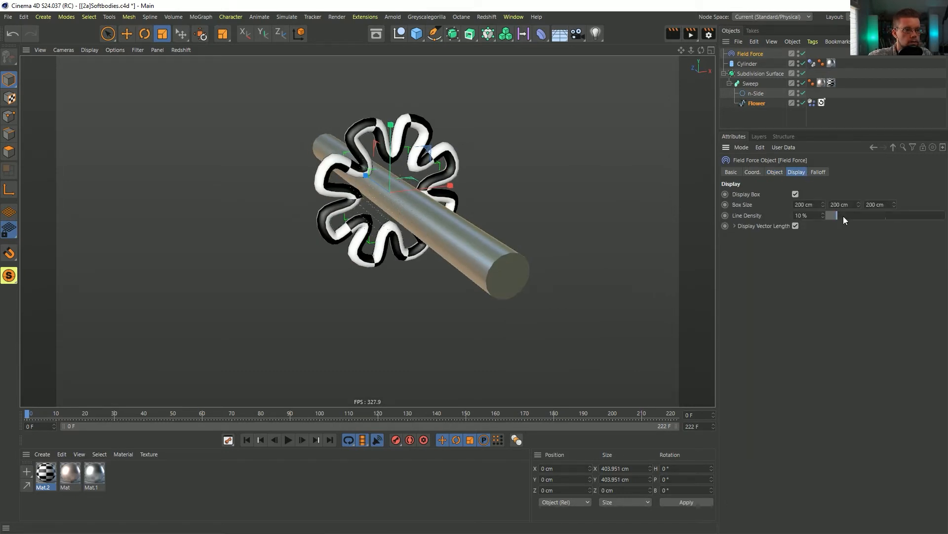
pyautogui.click(794, 194)
pyautogui.keyDown('alt'); pyautogui.moveTo(365, 194); pyautogui.dragTo(417, 207); pyautogui.keyUp('alt')
pyautogui.scroll(-2, 418, 212)
pyautogui.keyDown('alt'); pyautogui.moveTo(413, 231); pyautogui.dragTo(407, 255, button='middle'); pyautogui.keyUp('alt')
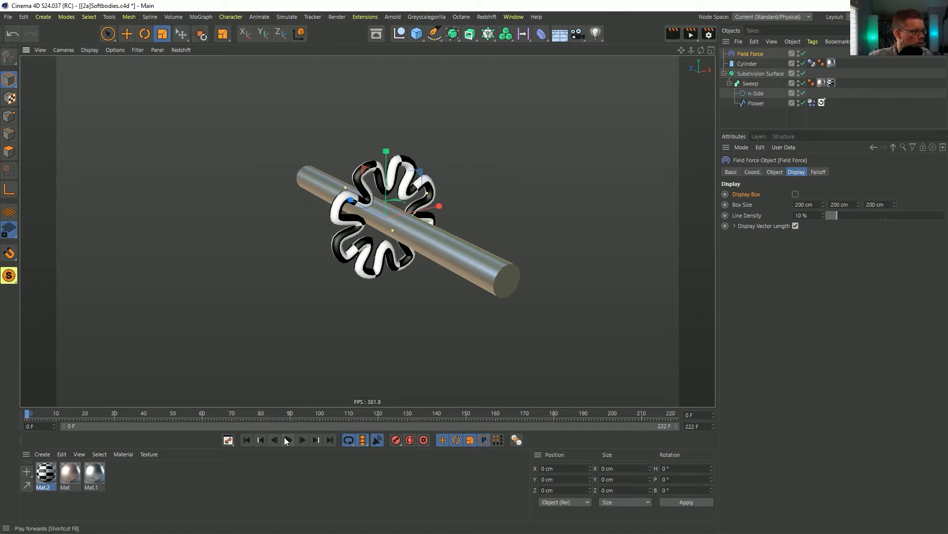
# Step: Play the simulation and set the Field Force's Strength to 55
pyautogui.click(288, 439)
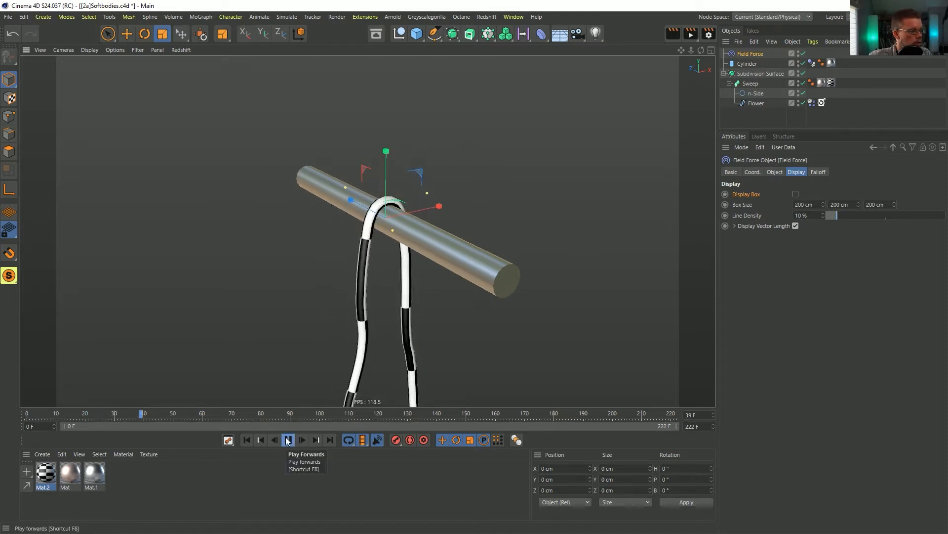
pyautogui.click(774, 172)
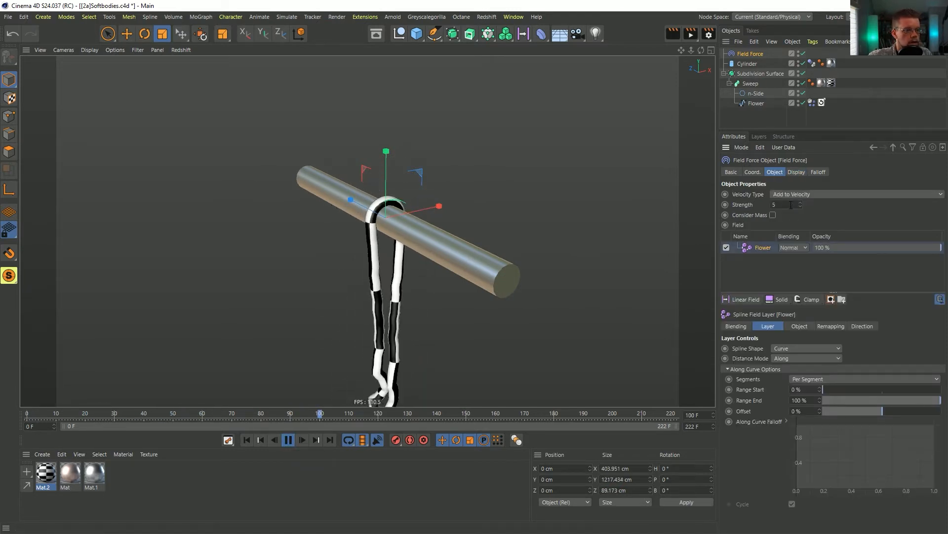
pyautogui.press('Return')
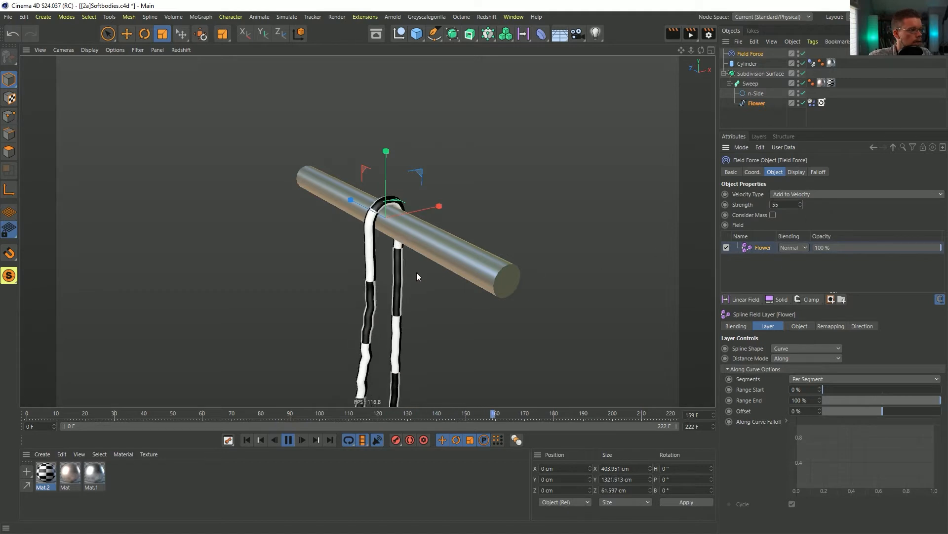
pyautogui.keyDown('alt'); pyautogui.moveTo(416, 273); pyautogui.dragTo(402, 191, button='middle'); pyautogui.keyUp('alt')
pyautogui.keyDown('alt'); pyautogui.moveTo(402, 191); pyautogui.dragTo(386, 227, button='right'); pyautogui.keyUp('alt')
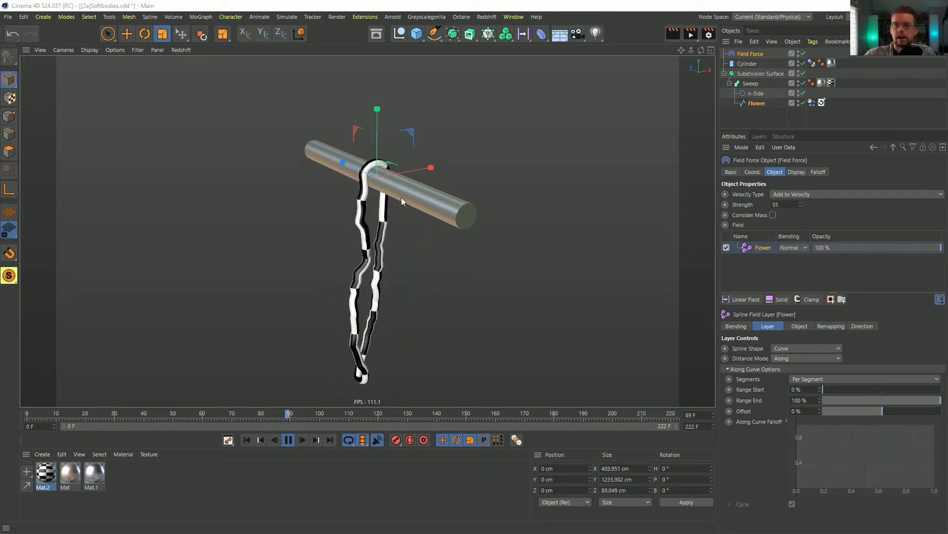
# Step: Check the Instagram reference in the browser, return to Cinema 4D and set the animation's end frame to 1111
pyautogui.hotkey('alt', 'Tab')
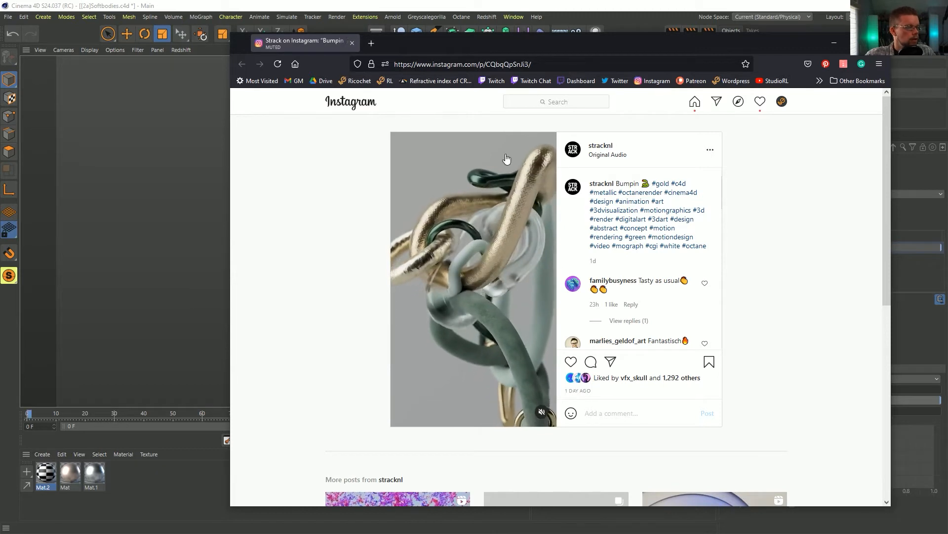
pyautogui.click(630, 10)
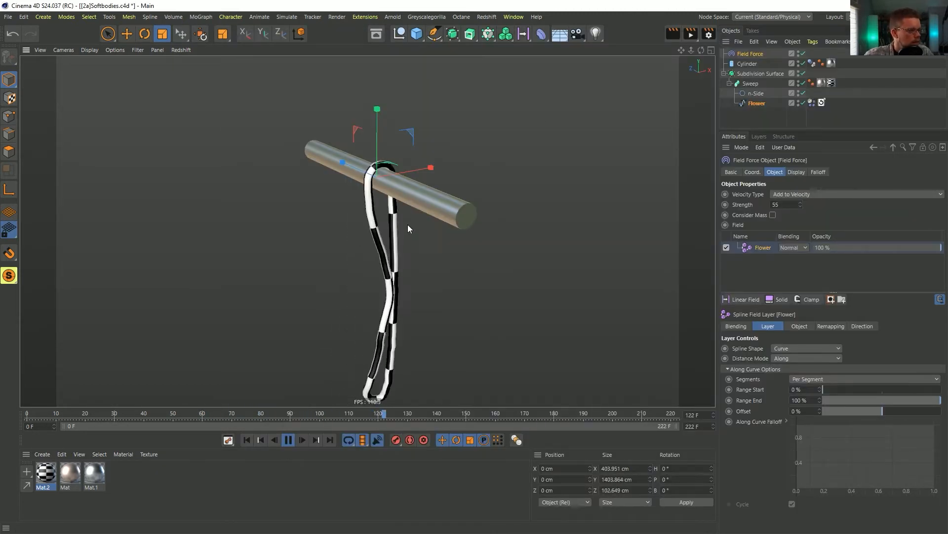
pyautogui.moveTo(702, 426); pyautogui.dragTo(663, 434)
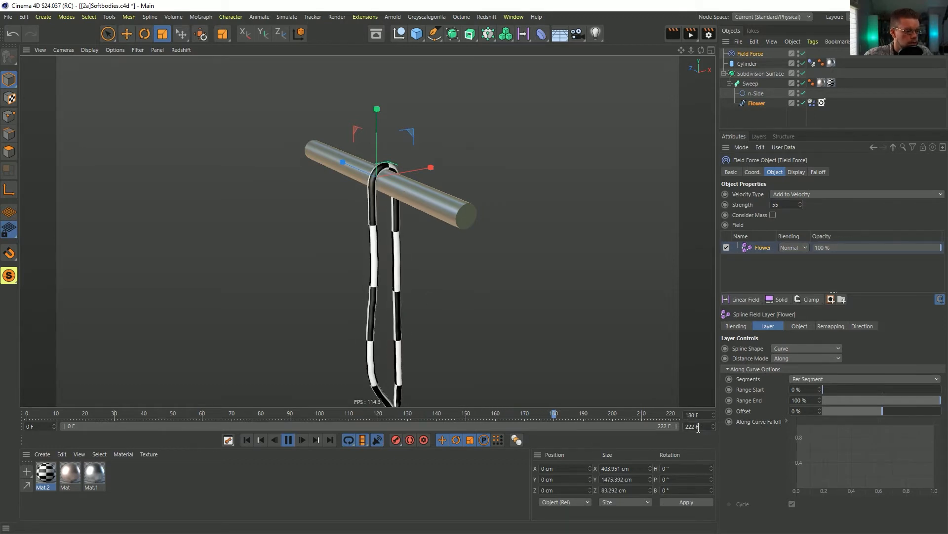
pyautogui.write('1111')
pyautogui.press('Return')
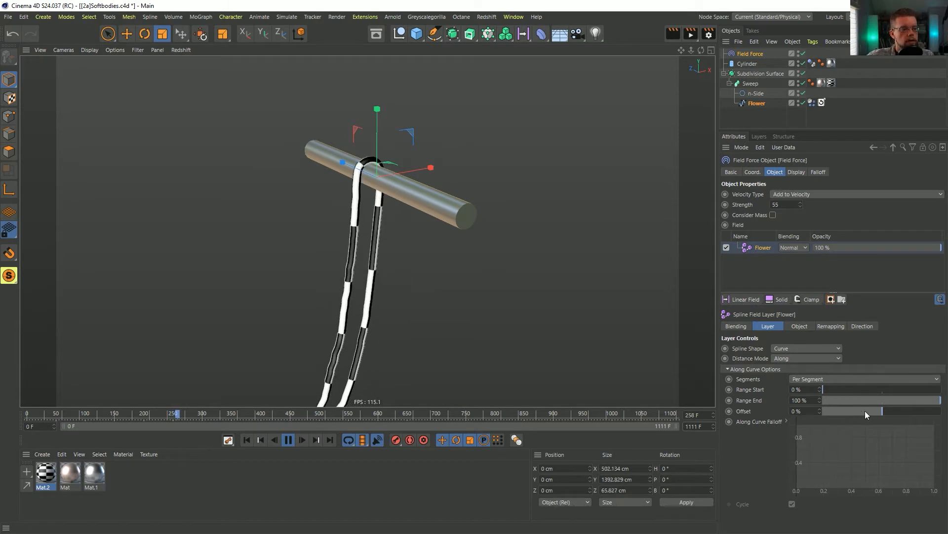
# Step: Set the Flower spline field's Offset to 100 % during playback and return the animation to the start
pyautogui.moveTo(878, 413); pyautogui.dragTo(942, 413)
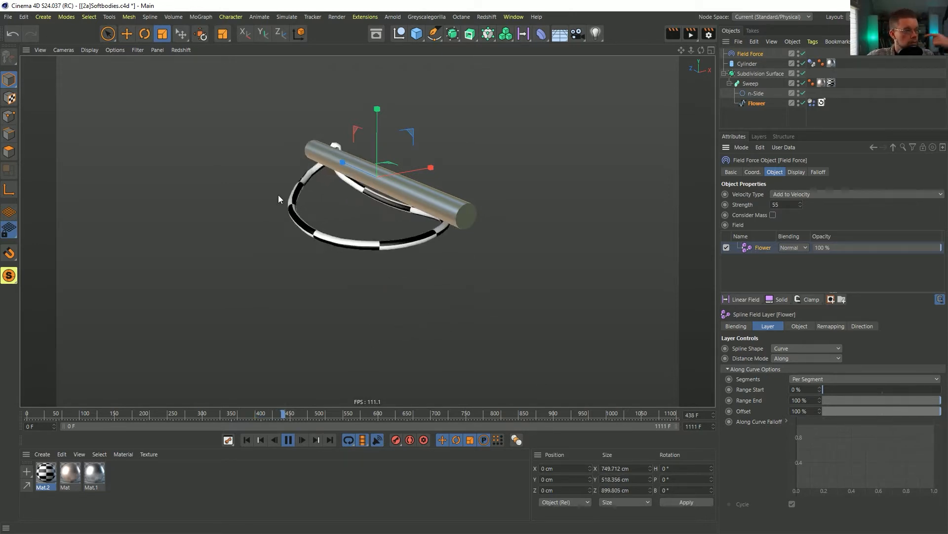
pyautogui.click(247, 440)
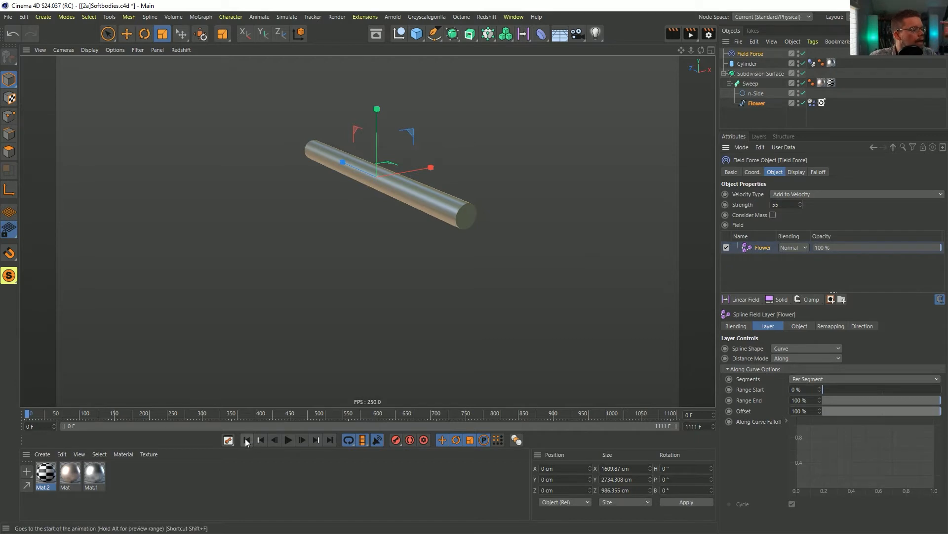
# Step: Set the Flower dynamics body's Linear and Angular Damping to 99 % and play the simulation
pyautogui.click(811, 103)
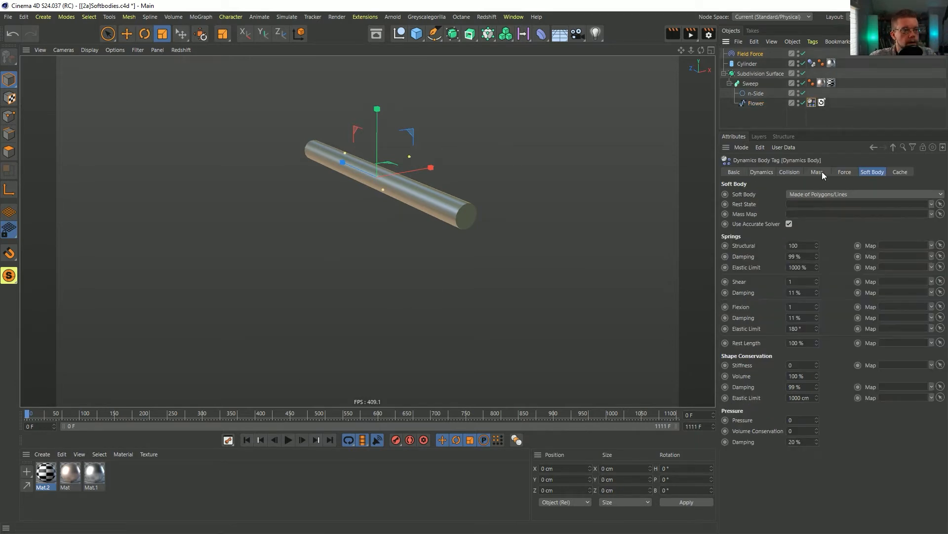
pyautogui.click(845, 171)
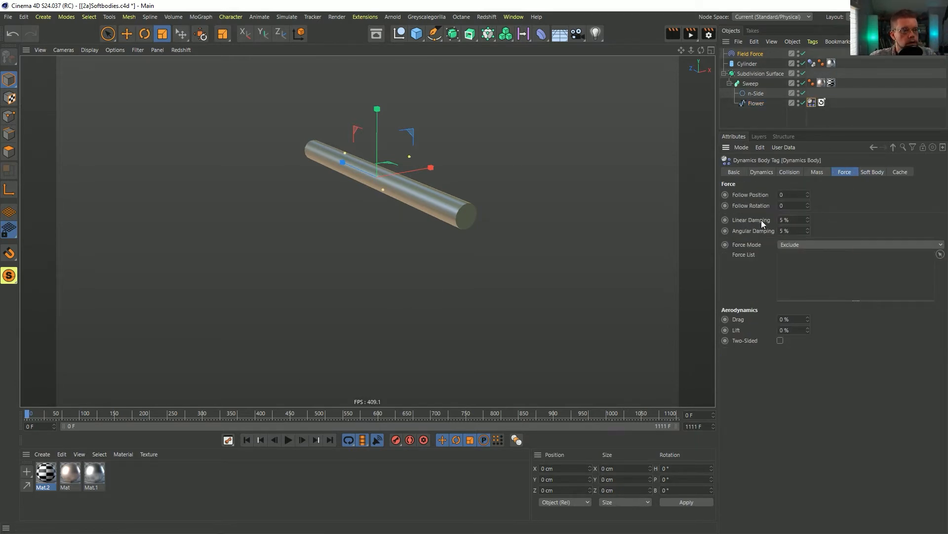
pyautogui.moveTo(793, 220); pyautogui.dragTo(725, 227)
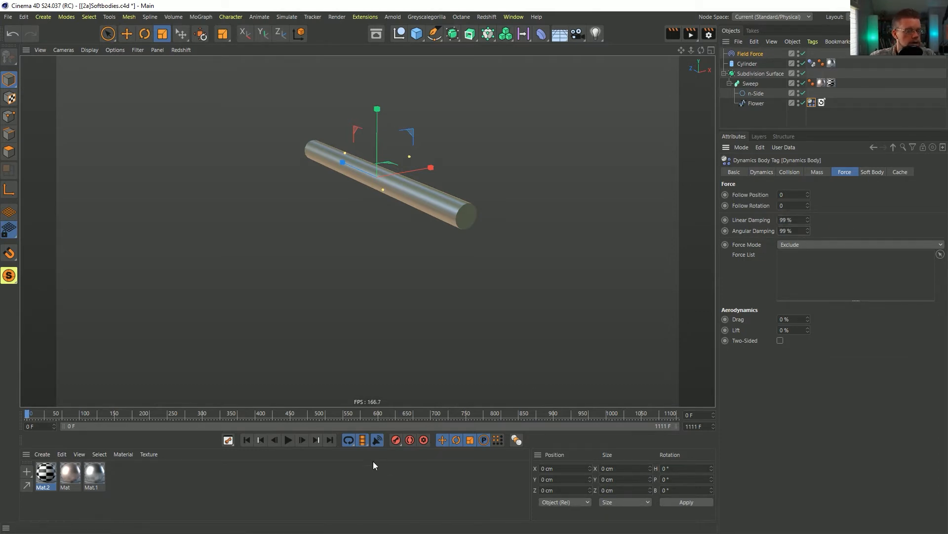
pyautogui.click(288, 440)
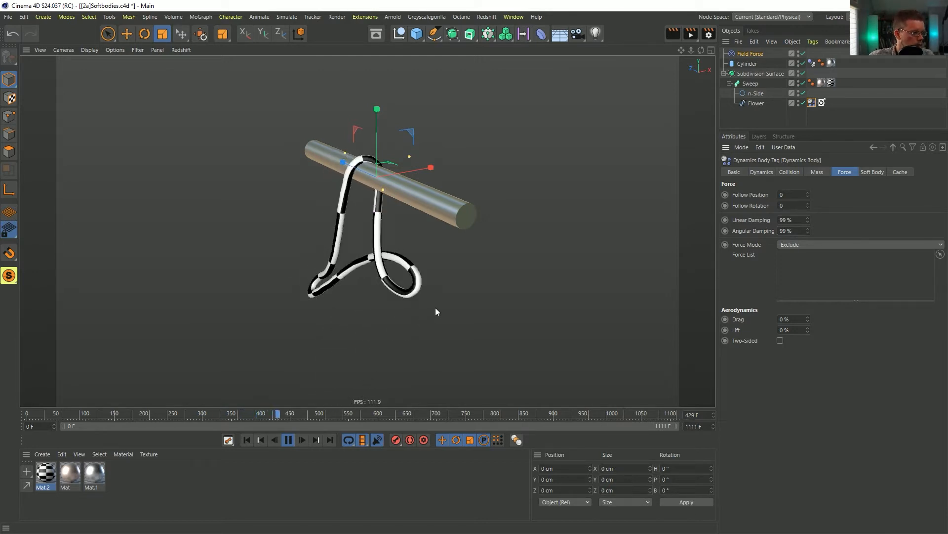
# Step: Stop the simulation and return the animation to frame 0
pyautogui.click(290, 441)
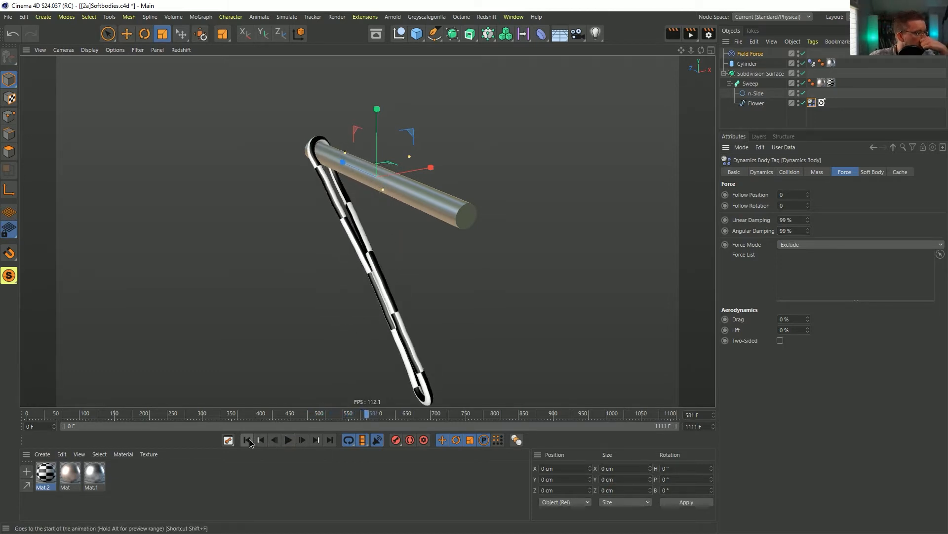
pyautogui.click(302, 439)
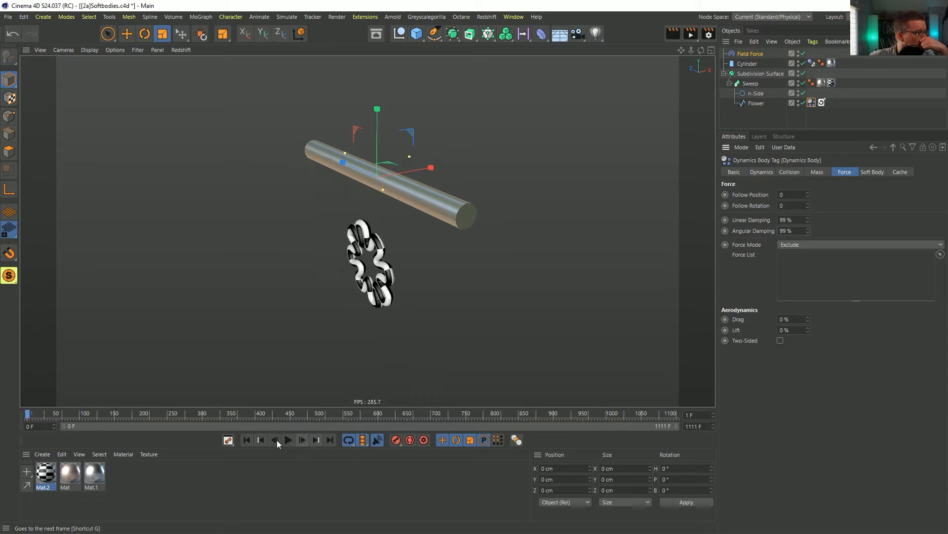
pyautogui.click(242, 440)
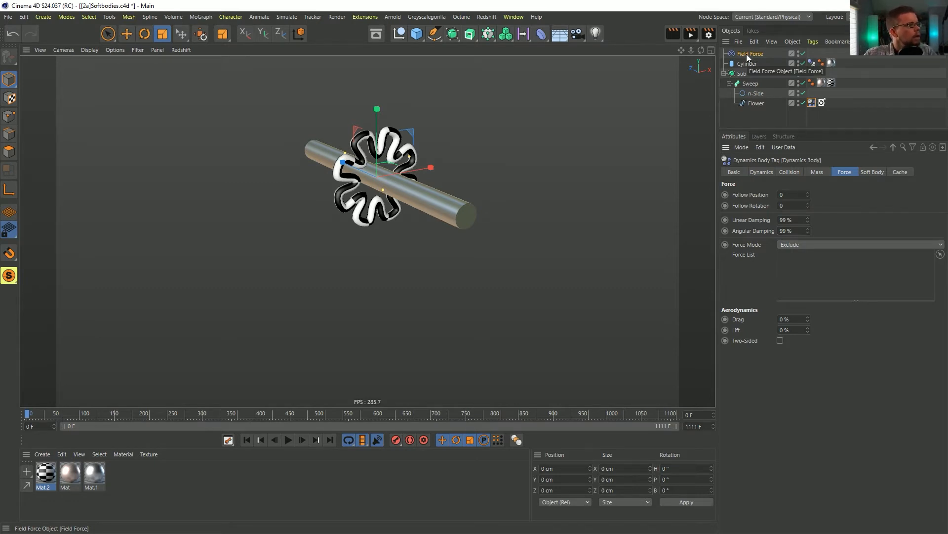
# Step: Add a torus with -X orientation, enlarge its ring radius to about 293 cm and raise it to about 295 cm in Y
pyautogui.click(414, 37)
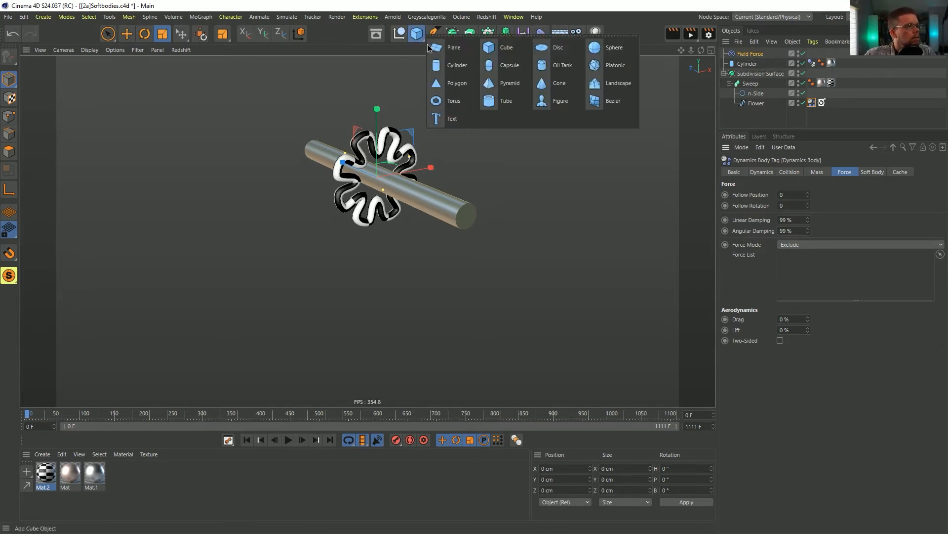
pyautogui.click(465, 100)
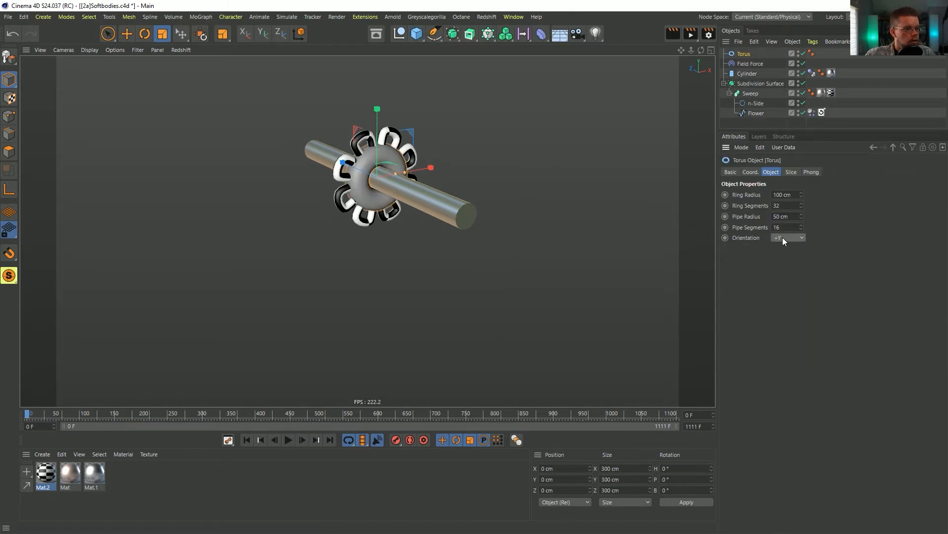
pyautogui.moveTo(381, 156); pyautogui.dragTo(386, 72)
pyautogui.press('e')
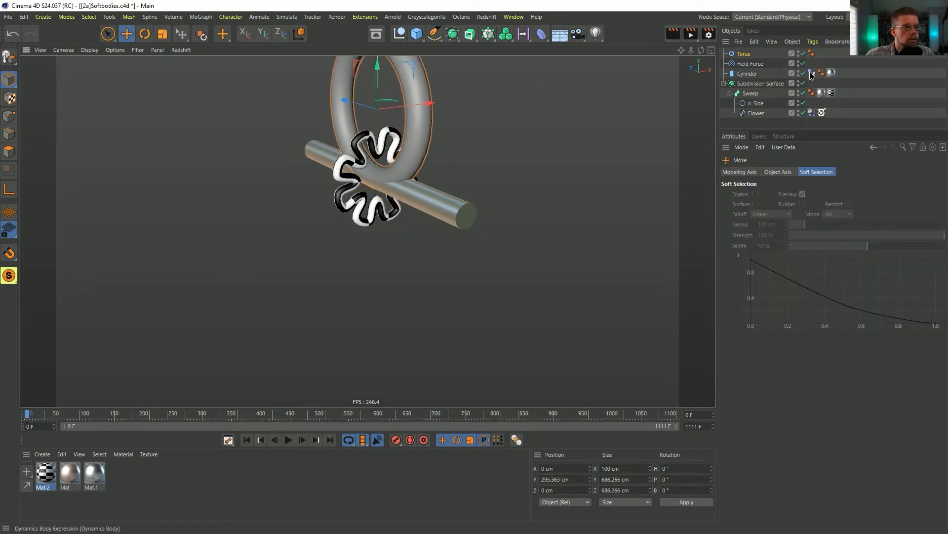
# Step: Transfer the Cylinder's Dynamics Body and Mat.1 material tags to the Torus and disable the Cylinder
pyautogui.moveTo(823, 53); pyautogui.dragTo(832, 55)
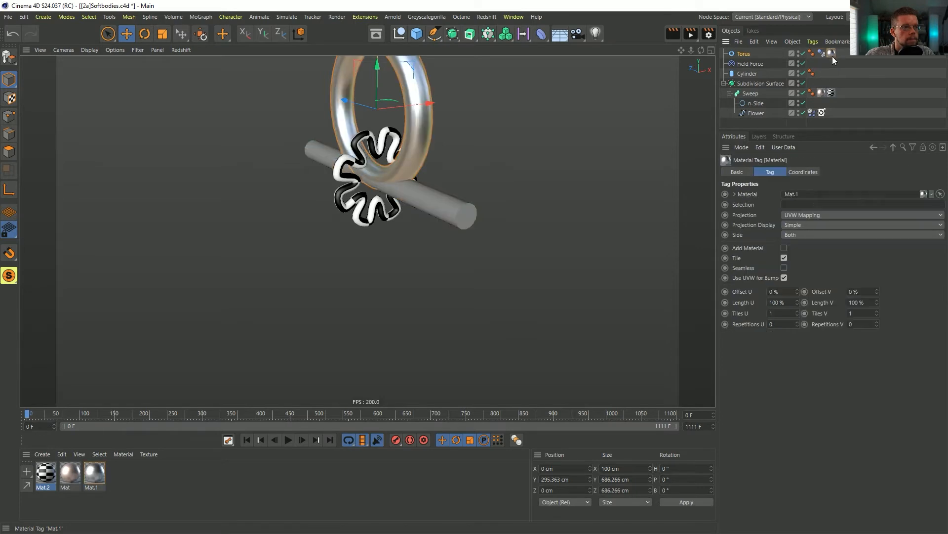
pyautogui.click(803, 74)
# Step: Open the collision Shape choices of the Torus's Dynamics Body tag
pyautogui.click(730, 54)
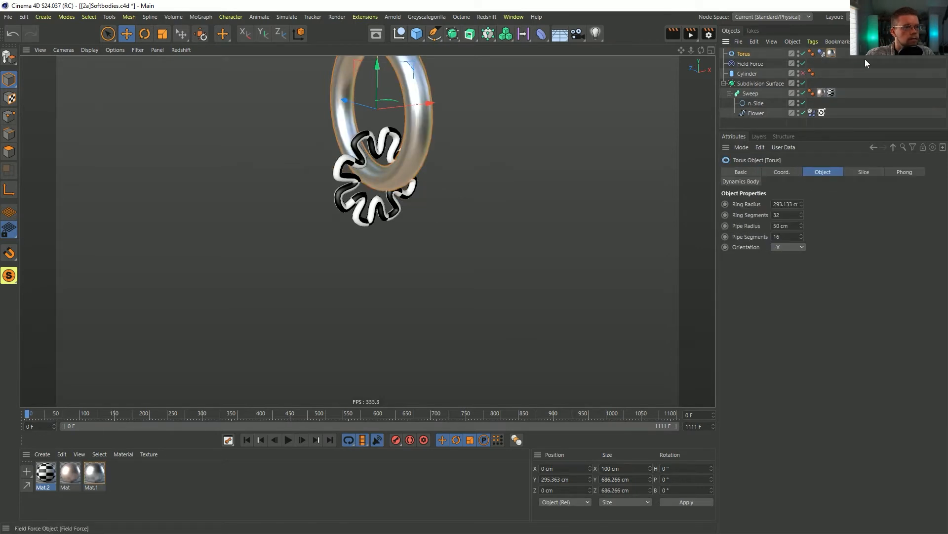
pyautogui.click(821, 54)
pyautogui.click(817, 172)
pyautogui.click(790, 172)
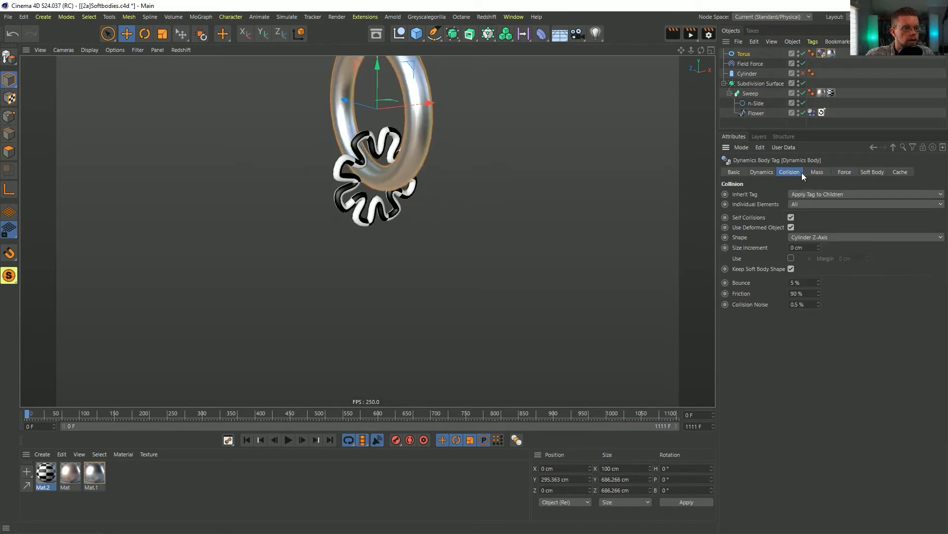
pyautogui.click(798, 237)
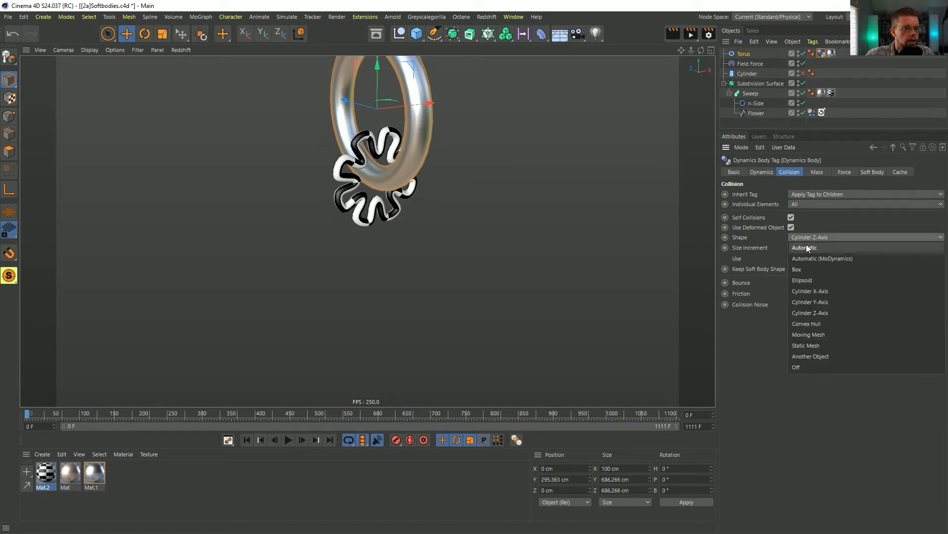
# Step: Try the Automatic collision shape on the torus's dynamics tag, play the simulation briefly and rewind it
pyautogui.click(816, 249)
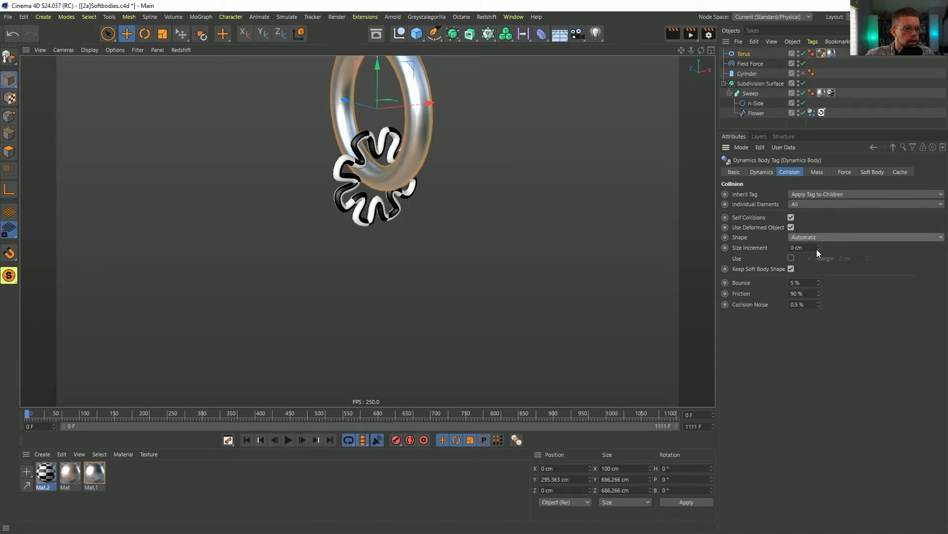
pyautogui.click(814, 239)
pyautogui.click(814, 239)
pyautogui.keyDown('alt'); pyautogui.moveTo(462, 144); pyautogui.dragTo(469, 199, button='middle'); pyautogui.keyUp('alt')
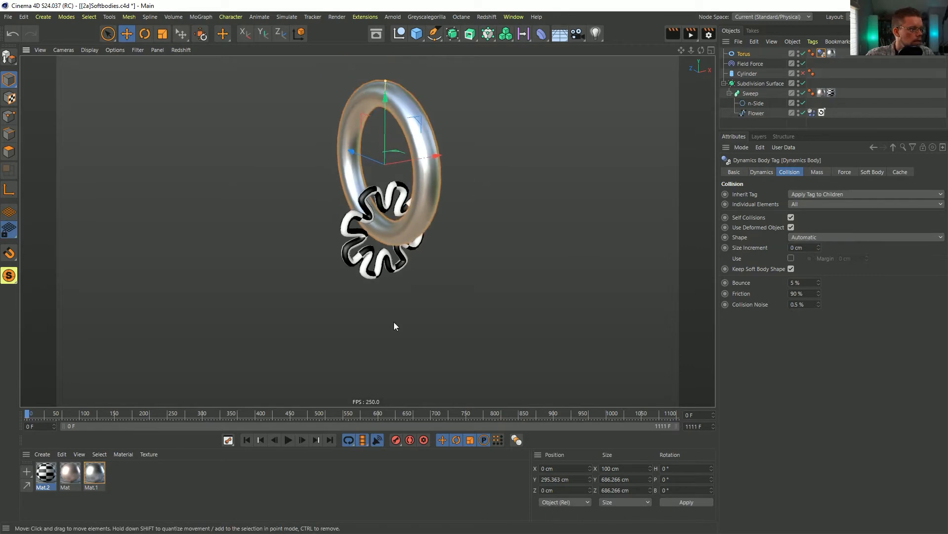
pyautogui.click(289, 440)
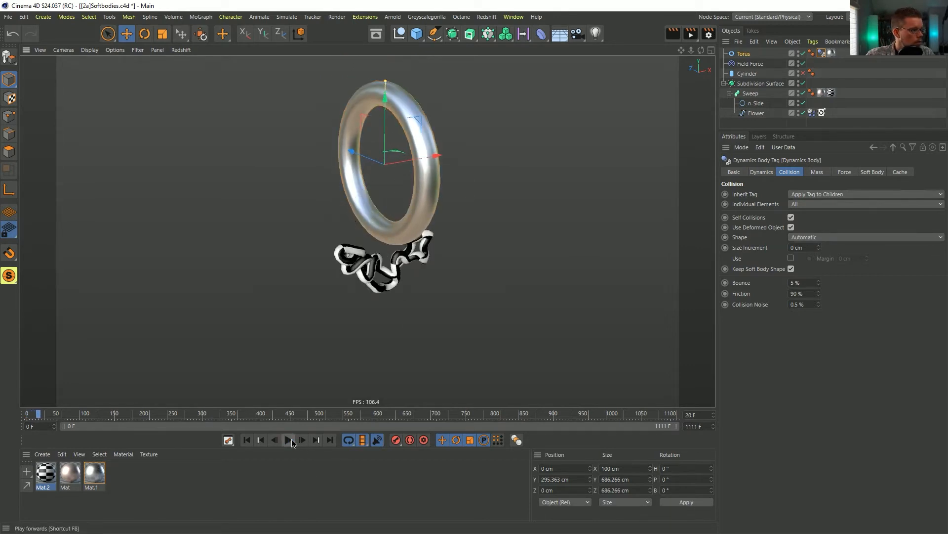
pyautogui.click(303, 438)
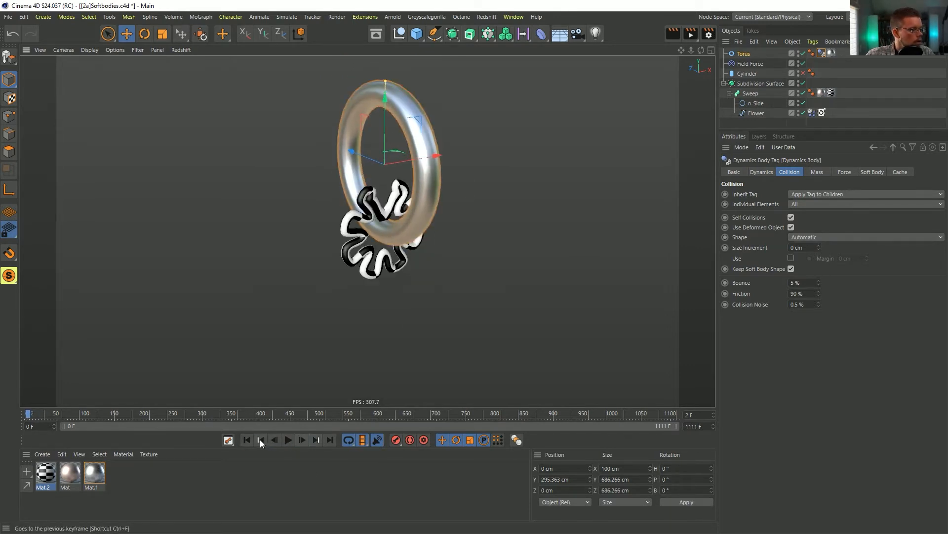
pyautogui.click(244, 439)
# Step: Set the torus's dynamics collision shape to Static Mesh and play the soft body simulation
pyautogui.click(811, 237)
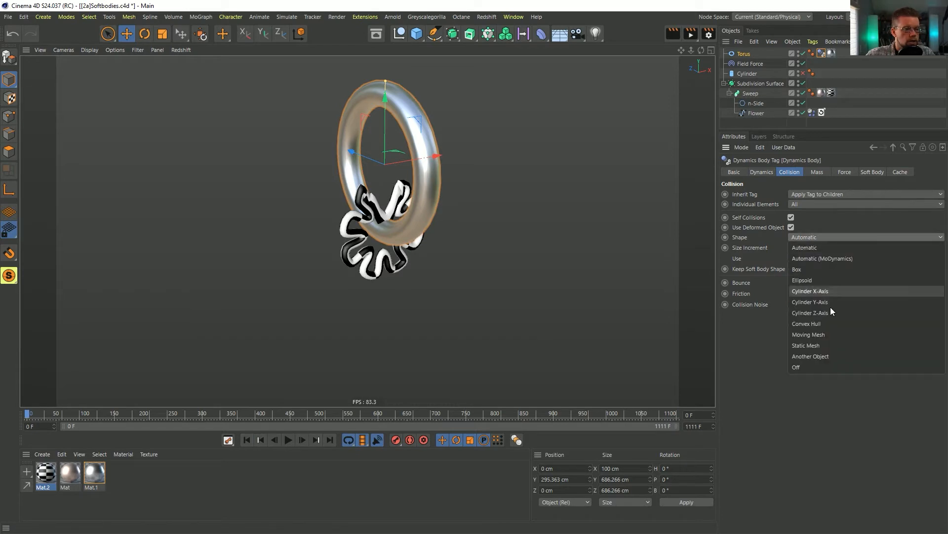
pyautogui.click(820, 344)
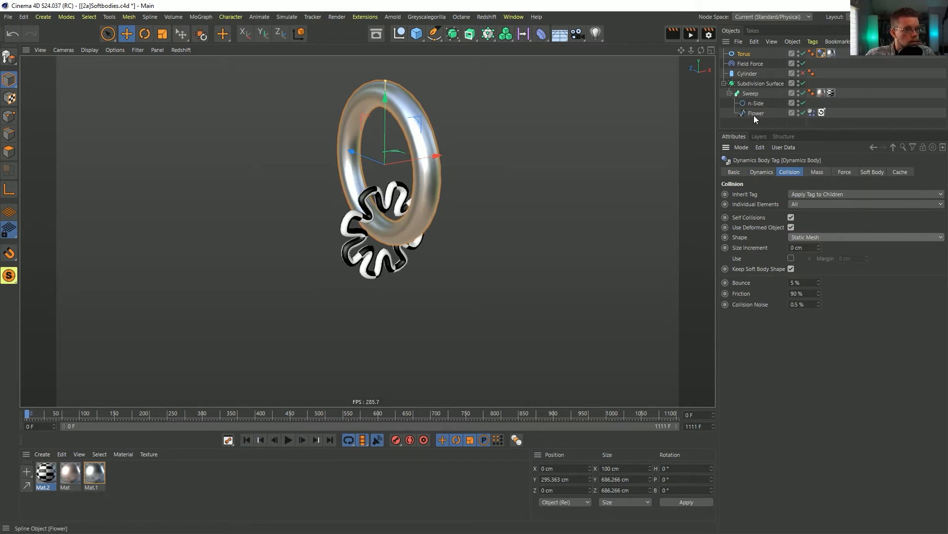
pyautogui.click(823, 113)
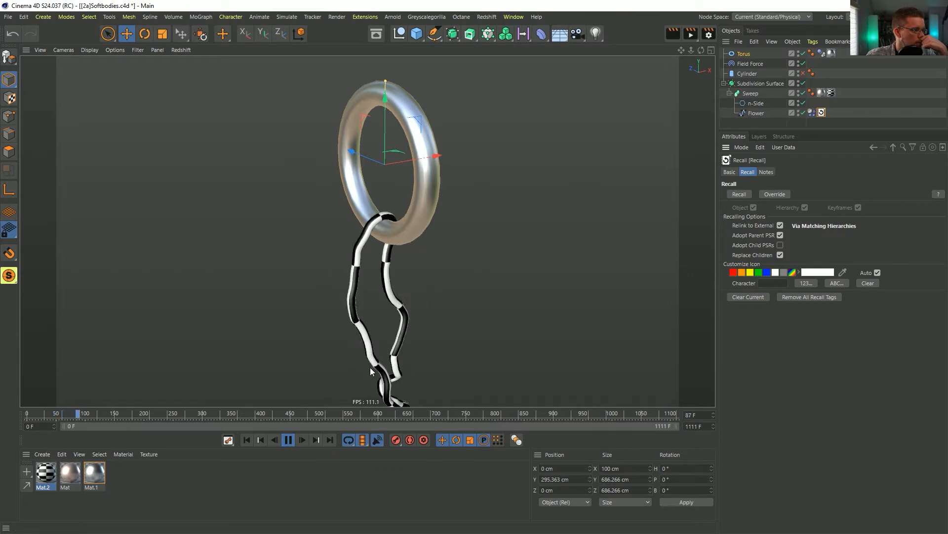
# Step: Set the flower spline's soft body shape conservation stiffness to 1 and restart the simulation
pyautogui.click(811, 113)
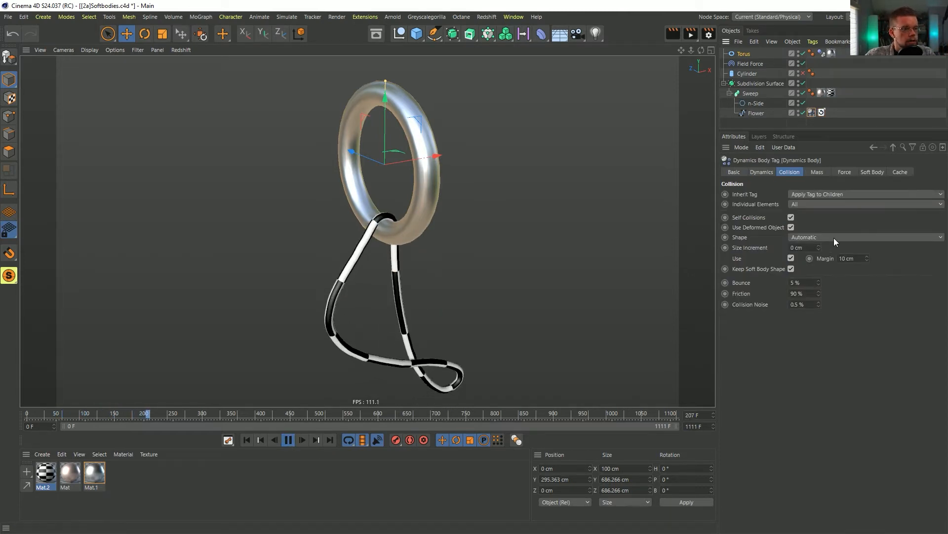
pyautogui.click(870, 173)
pyautogui.doubleClick(799, 365)
pyautogui.write('1')
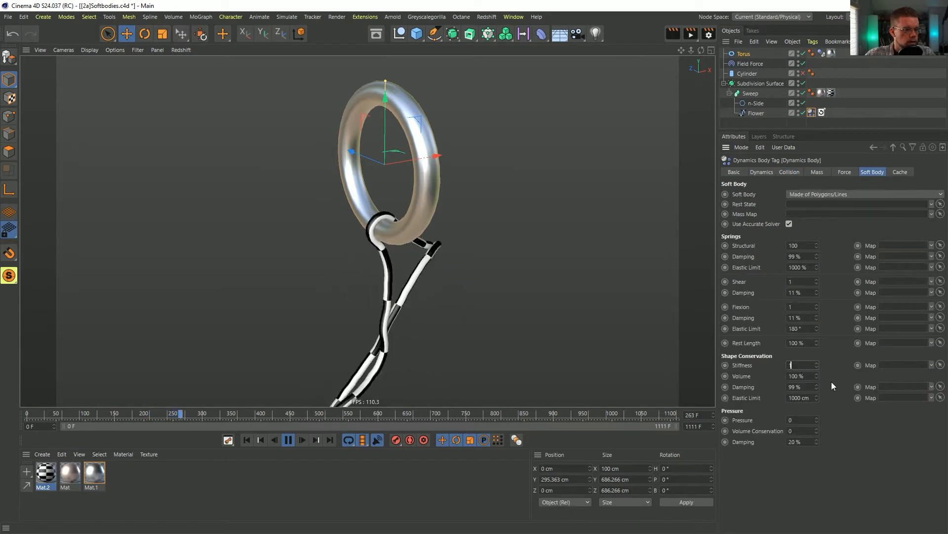
pyautogui.press('Return')
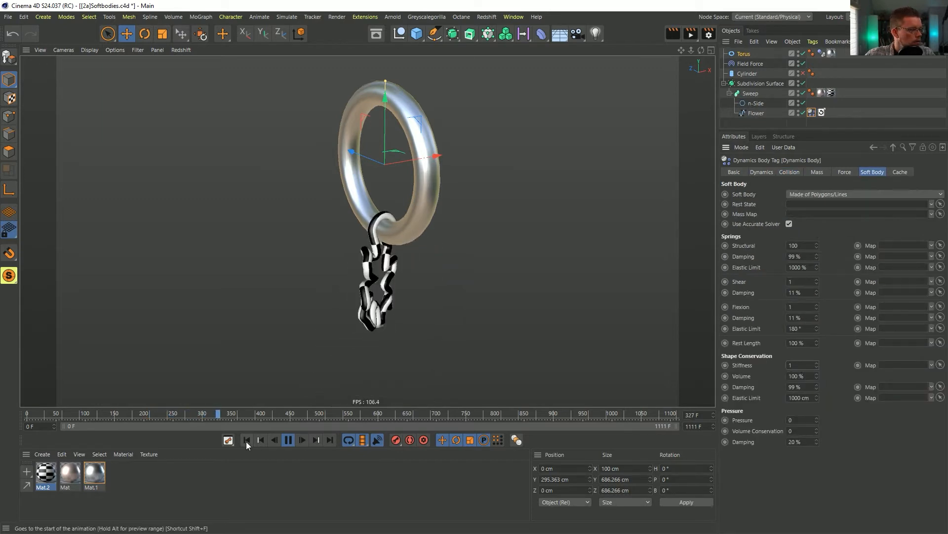
pyautogui.click(246, 440)
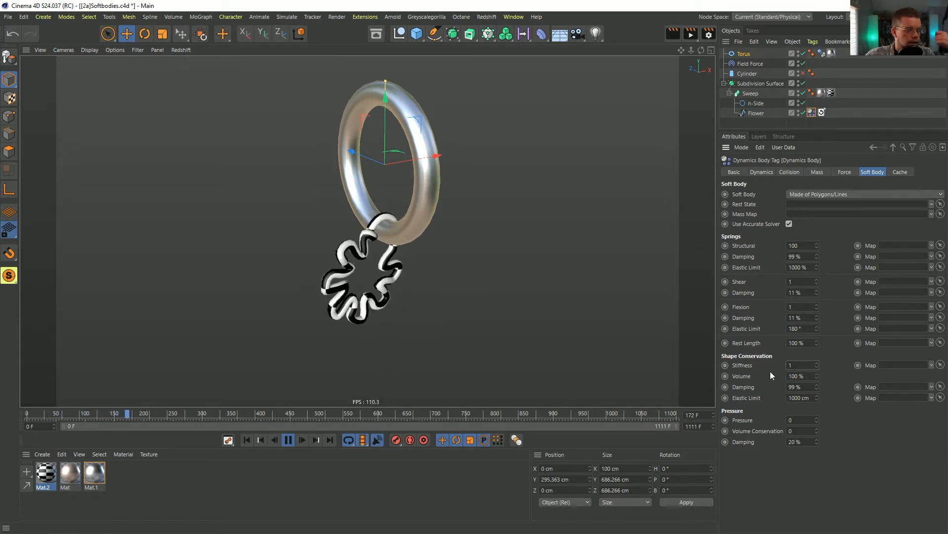
# Step: Try a shape conservation stiffness of 0.1 on the flower, reset it to 0 and rewind the simulation
pyautogui.moveTo(797, 365); pyautogui.dragTo(709, 365)
pyautogui.write('0.1')
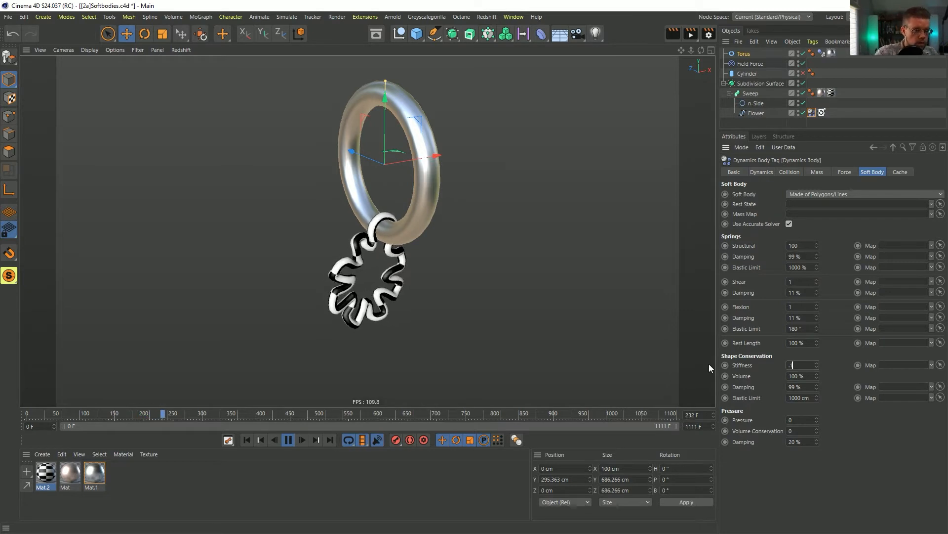
pyautogui.press('Return')
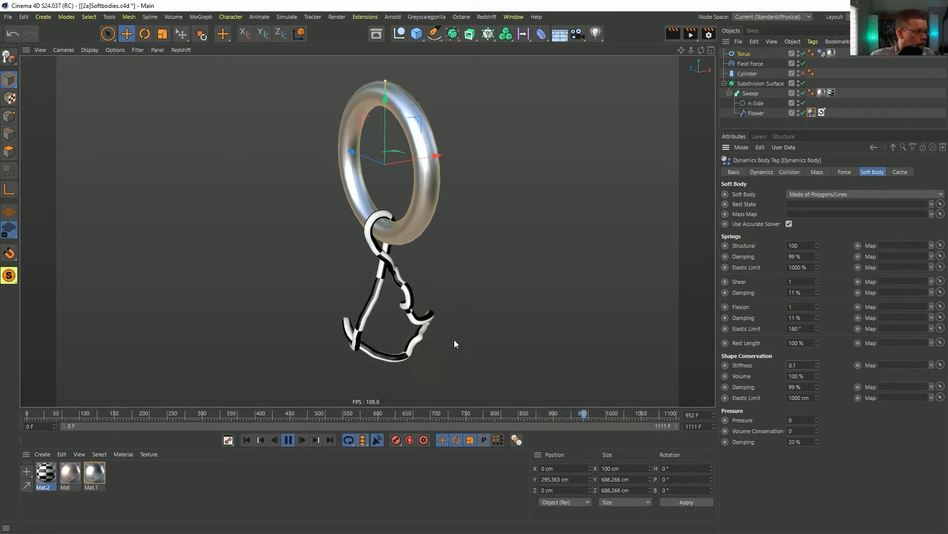
pyautogui.click(288, 440)
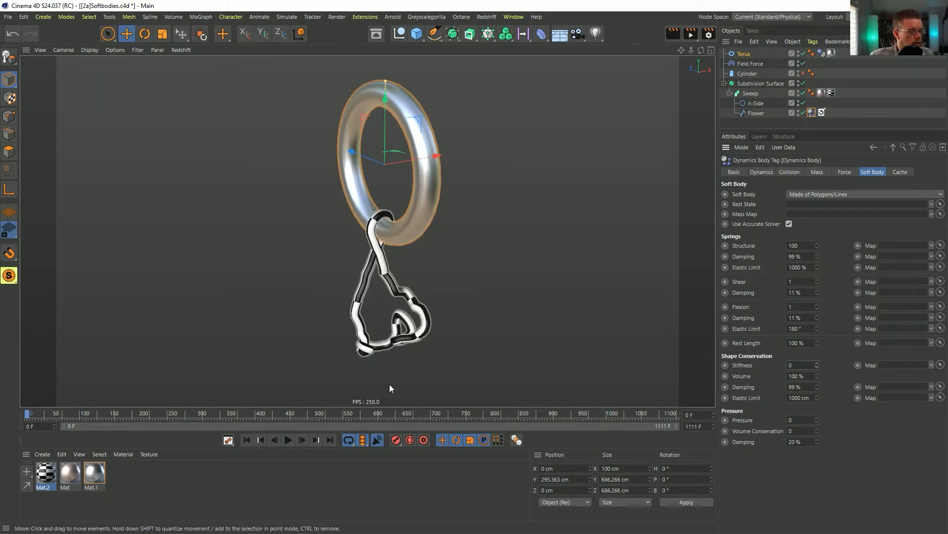
pyautogui.click(246, 440)
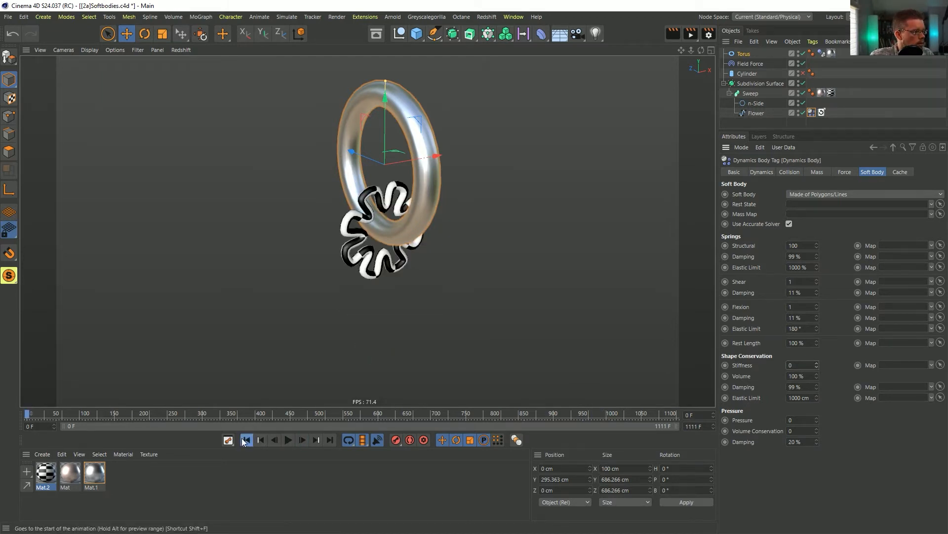
# Step: Duplicate the Subdivision Surface object together with its sweep, n-Side and flower children
pyautogui.click(754, 84)
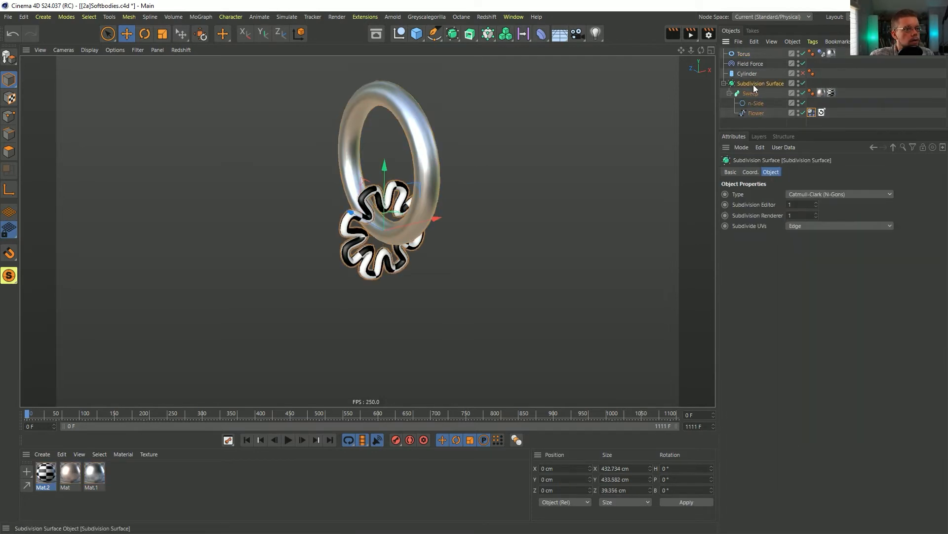
pyautogui.hotkey('ctrl', 'c')
pyautogui.hotkey('ctrl', 'v')
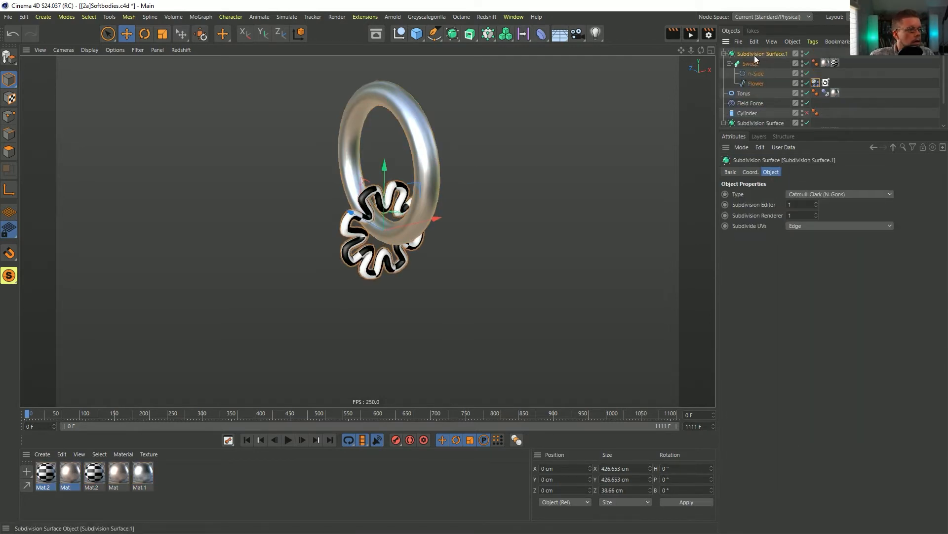
# Step: Rotate the duplicated flower spline to a heading of about -32°
pyautogui.click(756, 84)
pyautogui.press('r')
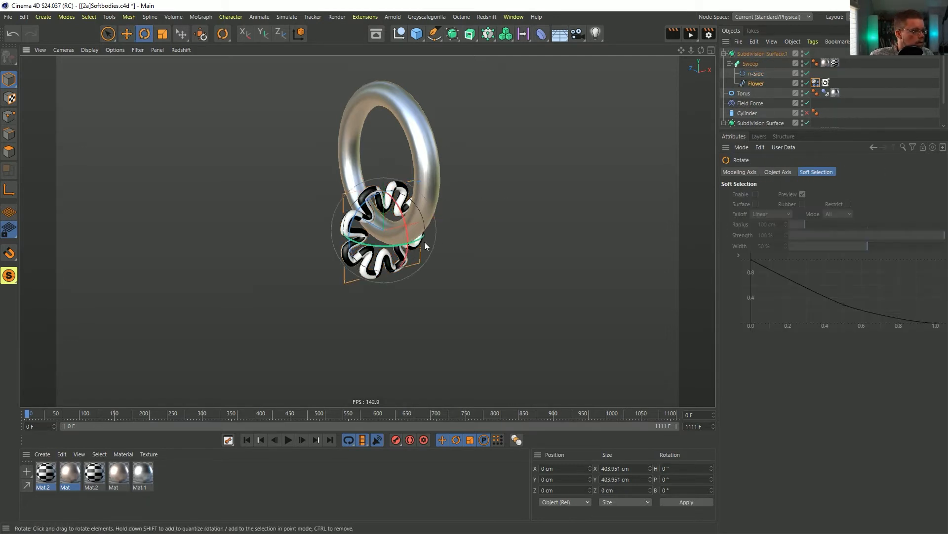
pyautogui.moveTo(388, 253); pyautogui.dragTo(410, 250)
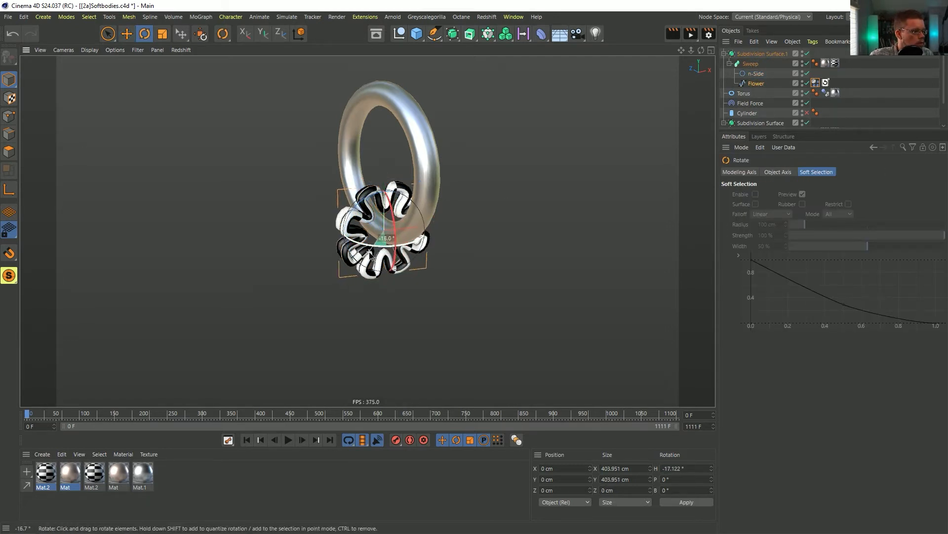
pyautogui.click(757, 84)
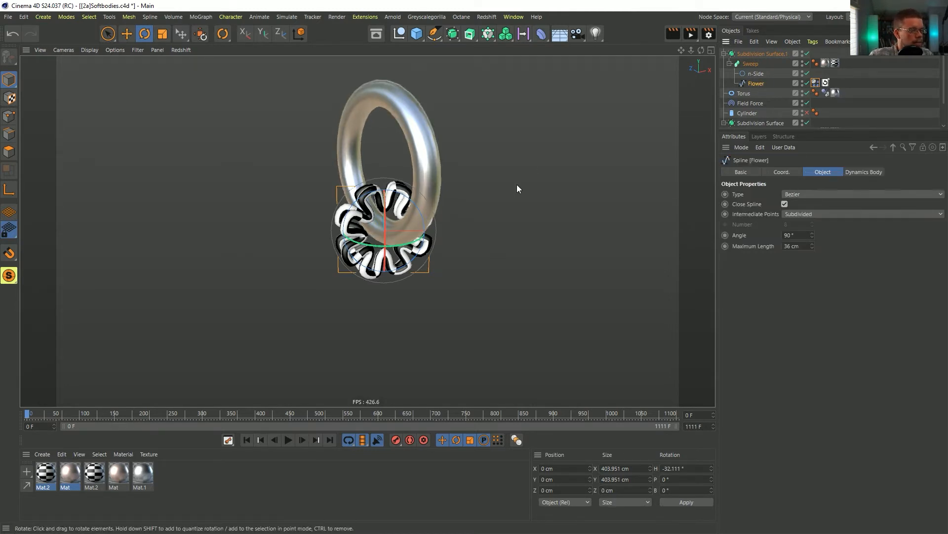
# Step: Move the duplicated flower spline up to a Y position of about 71 cm
pyautogui.press('e')
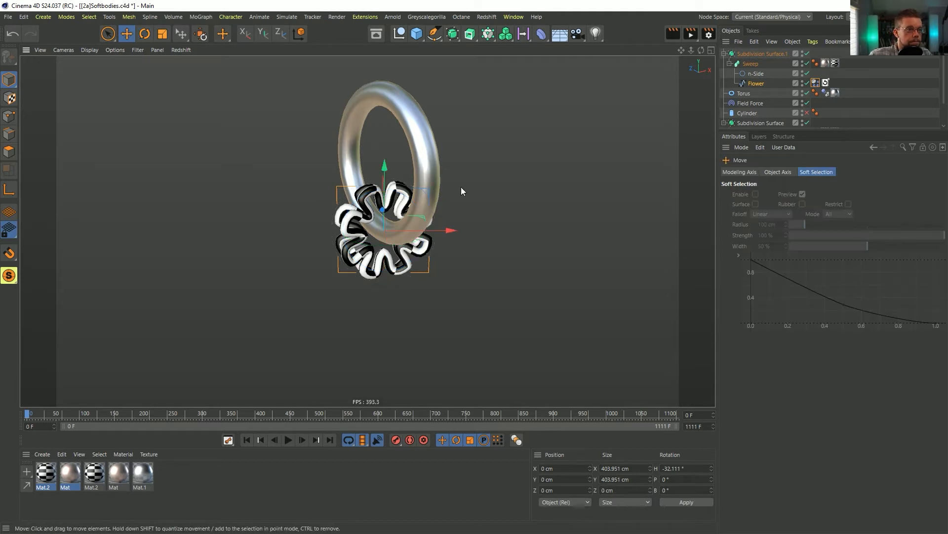
pyautogui.moveTo(384, 178); pyautogui.dragTo(381, 145)
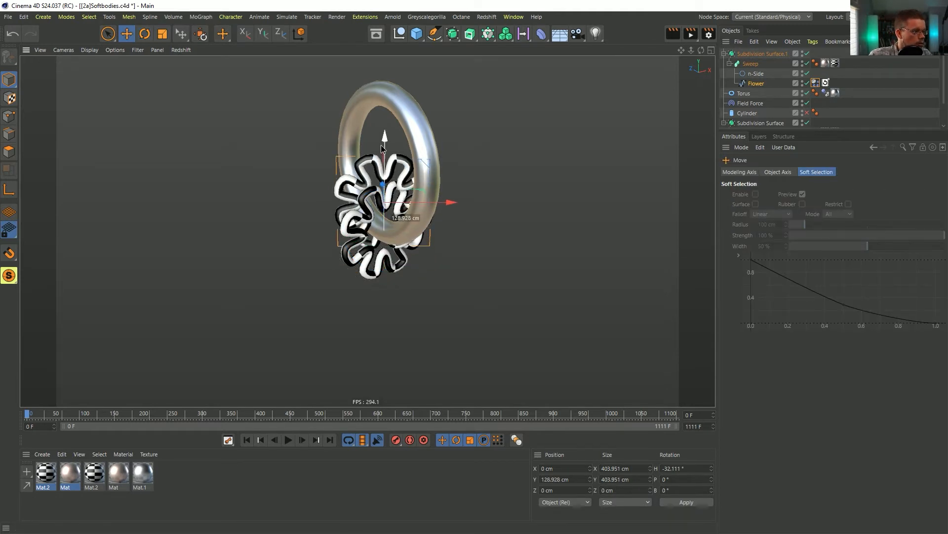
pyautogui.moveTo(398, 202)
pyautogui.keyDown('alt'); pyautogui.mouseDown()
pyautogui.moveTo(444, 153)
pyautogui.moveTo(385, 192)
pyautogui.mouseUp(); pyautogui.keyUp('alt')
pyautogui.moveTo(386, 157); pyautogui.dragTo(406, 195)
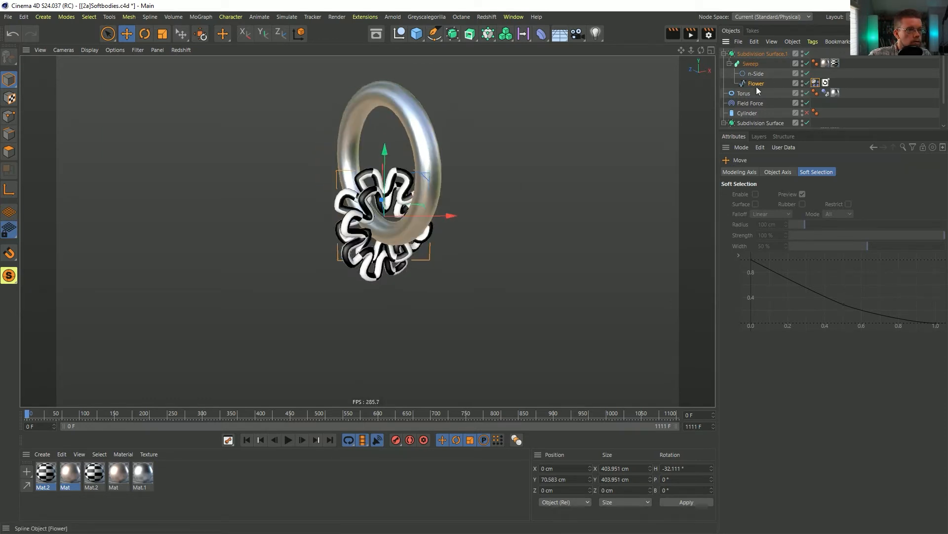
# Step: Scale the duplicated flower spline up to about 536 cm and raise it to a Y position of about 92 cm
pyautogui.press('t')
pyautogui.moveTo(595, 169); pyautogui.dragTo(694, 159)
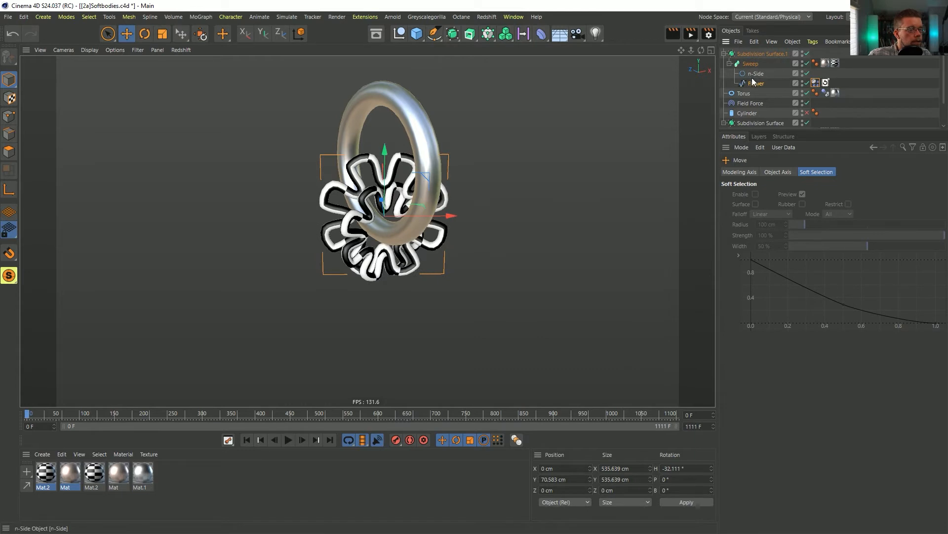
pyautogui.moveTo(387, 165); pyautogui.dragTo(389, 159)
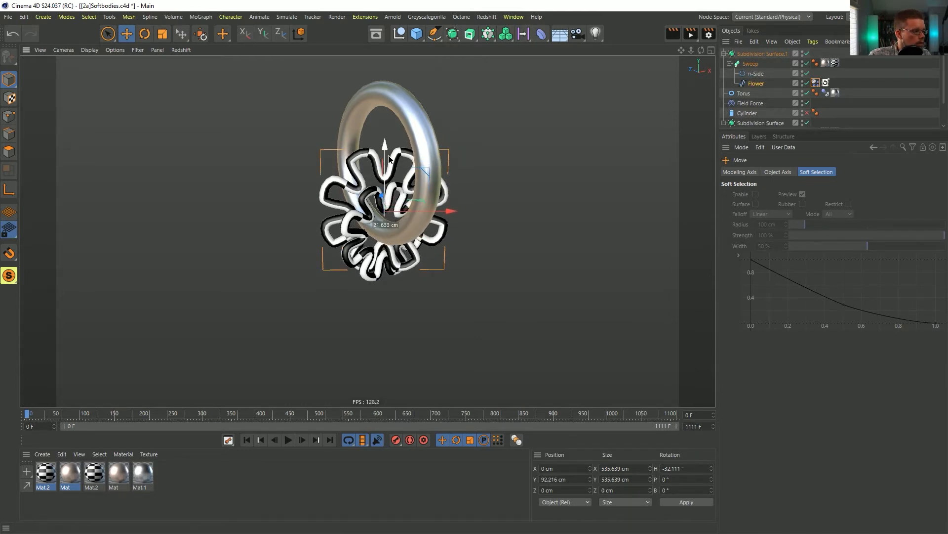
# Step: Play the simulation, examine from several angles how both loops hang on the torus, and rewind to the start
pyautogui.click(290, 439)
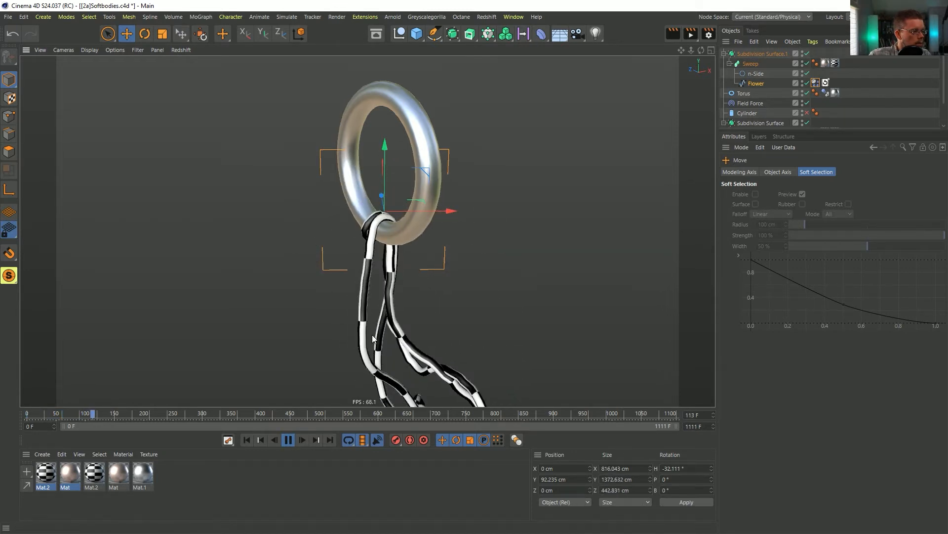
pyautogui.keyDown('alt'); pyautogui.moveTo(383, 242); pyautogui.dragTo(454, 157); pyautogui.keyUp('alt')
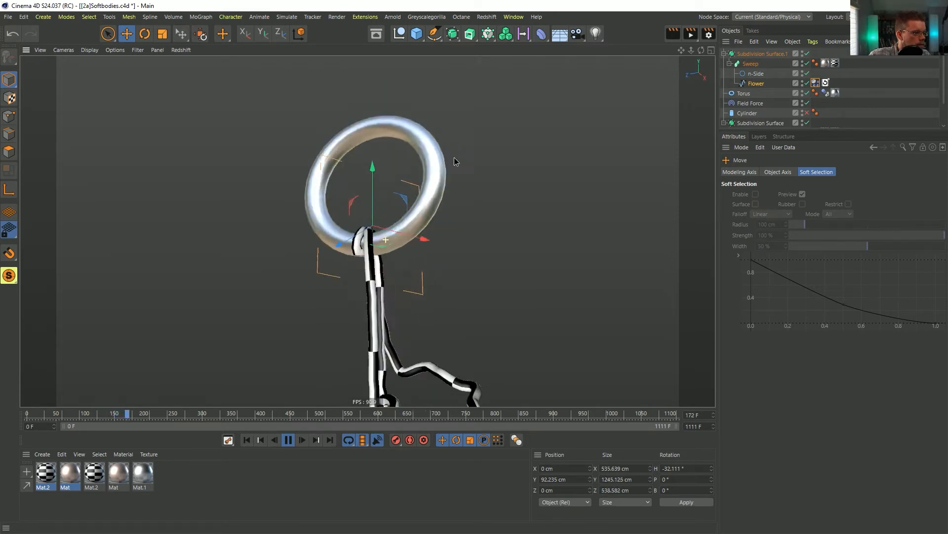
pyautogui.keyDown('alt'); pyautogui.moveTo(524, 146); pyautogui.dragTo(444, 163); pyautogui.keyUp('alt')
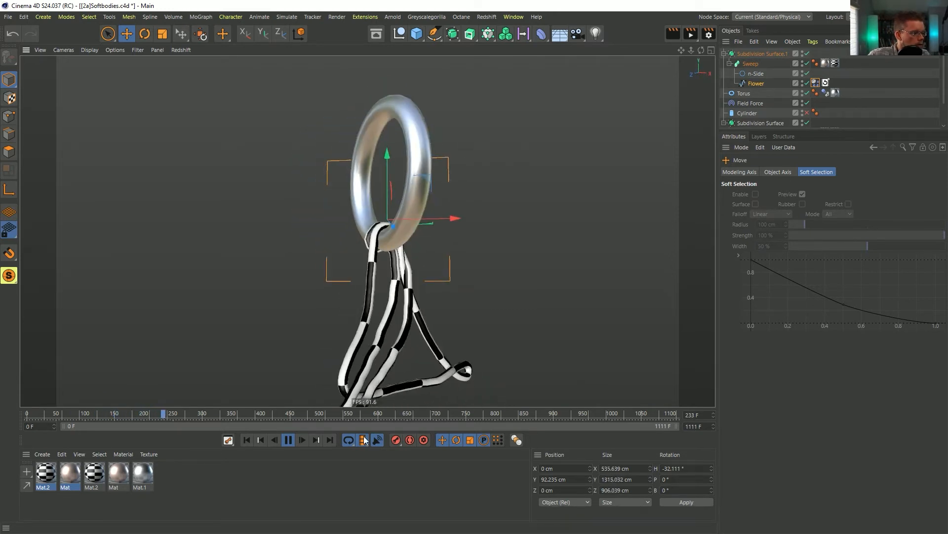
pyautogui.click(288, 440)
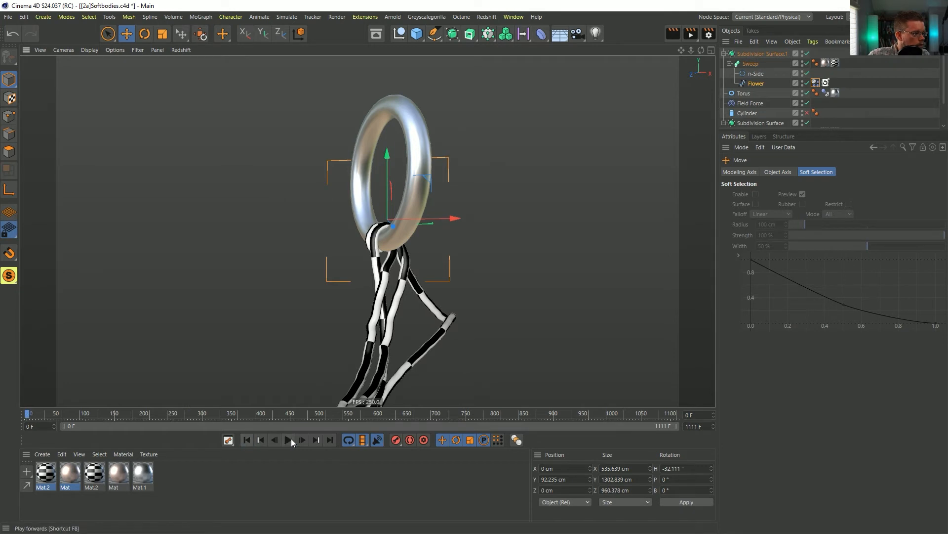
# Step: Shift the larger flower spline slightly along its own X axis, to an X position of about -4 cm
pyautogui.scroll(3, 435, 250)
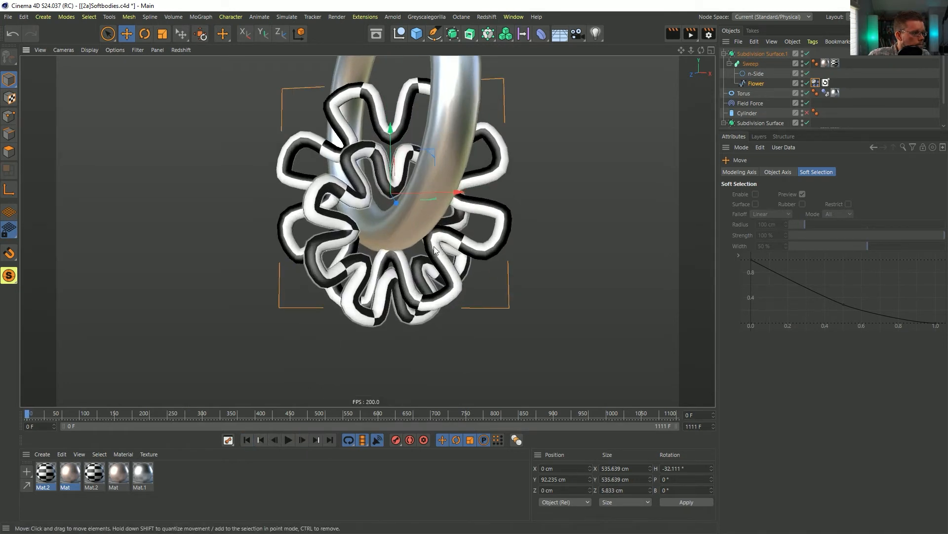
pyautogui.keyDown('alt'); pyautogui.moveTo(434, 249); pyautogui.dragTo(372, 282); pyautogui.keyUp('alt')
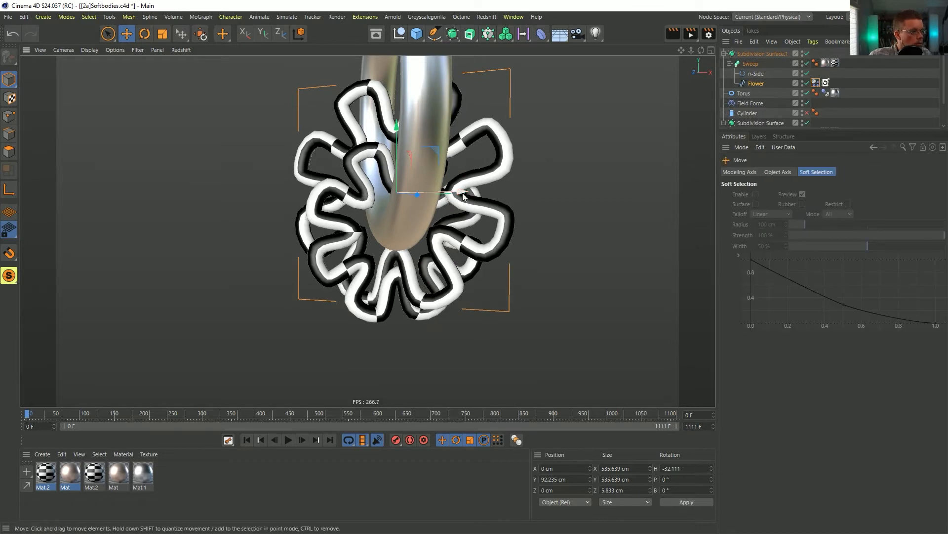
pyautogui.moveTo(460, 204)
pyautogui.mouseDown()
pyautogui.moveTo(479, 205)
pyautogui.moveTo(457, 205)
pyautogui.mouseUp()
pyautogui.keyDown('alt'); pyautogui.moveTo(417, 244); pyautogui.dragTo(479, 263); pyautogui.keyUp('alt')
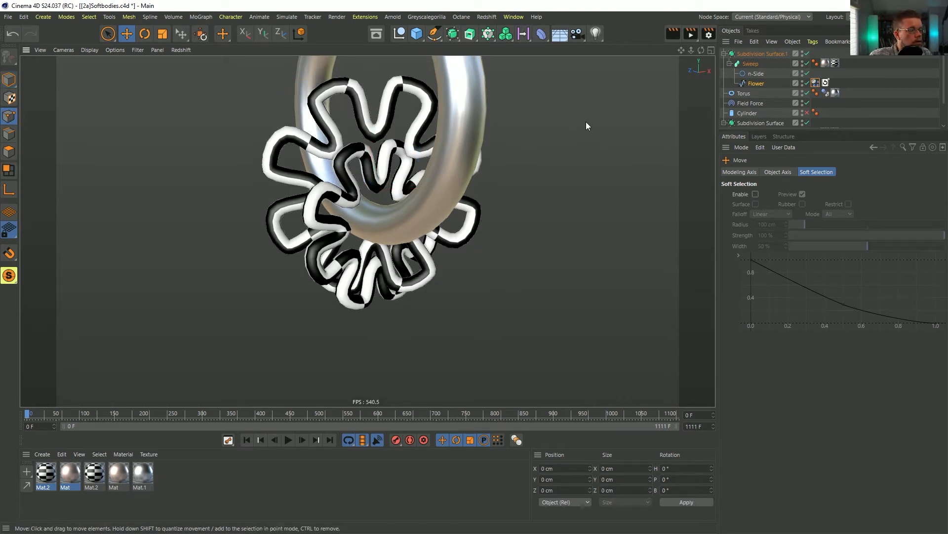
# Step: Select the eight inner points of the larger flower spline, scale them outward and play the simulation
pyautogui.press('9')
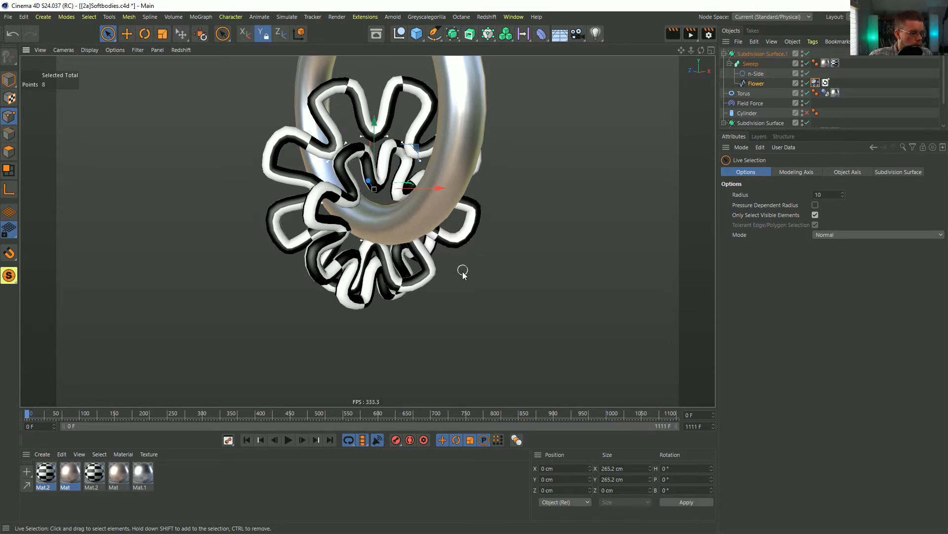
pyautogui.press('t')
pyautogui.moveTo(469, 269); pyautogui.dragTo(565, 253)
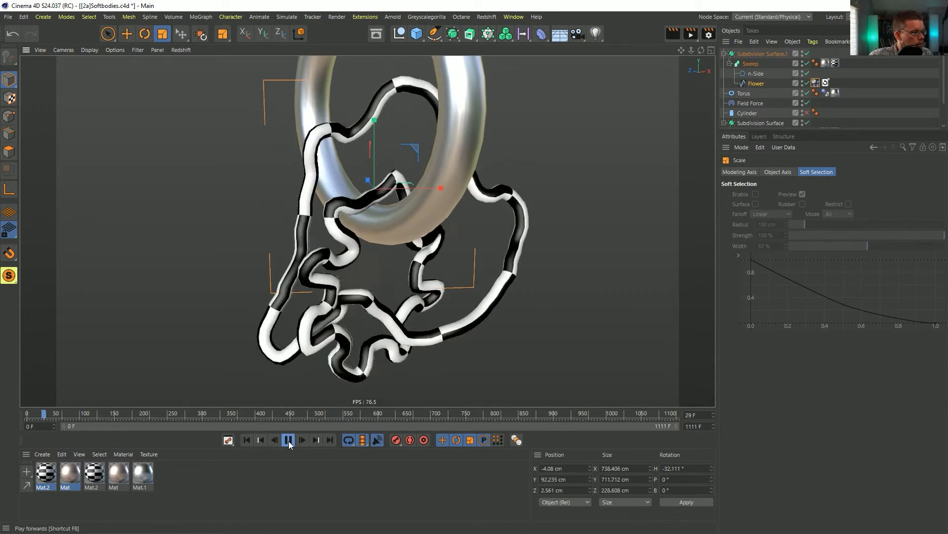
pyautogui.scroll(-3, 424, 275)
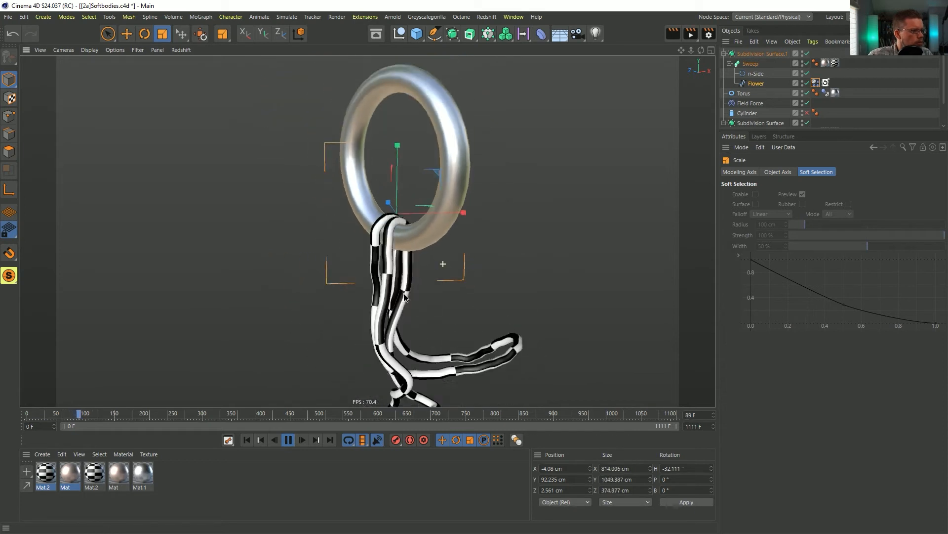
# Step: Set the project's dynamics gravity to 100 cm while the loop simulation is playing
pyautogui.scroll(-1, 431, 311)
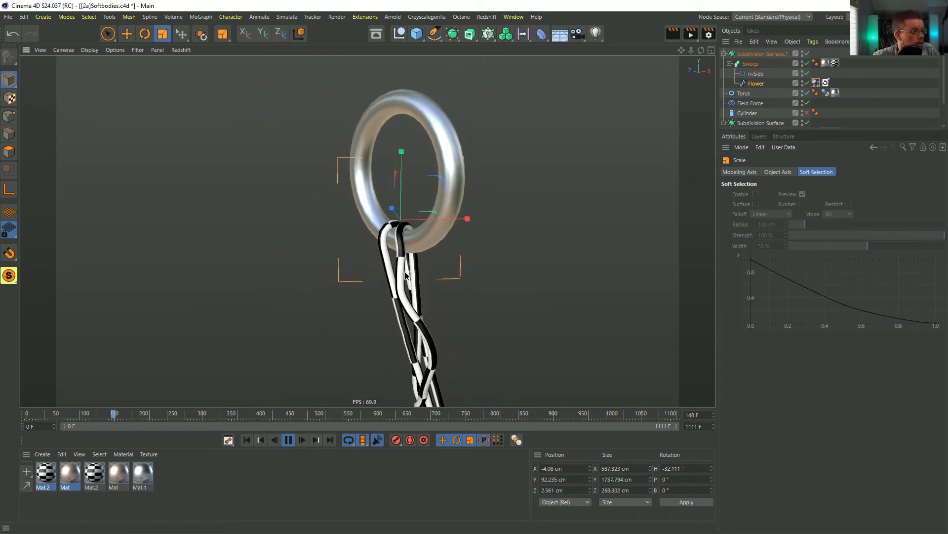
pyautogui.keyDown('alt'); pyautogui.moveTo(398, 259); pyautogui.dragTo(384, 197, button='middle'); pyautogui.keyUp('alt')
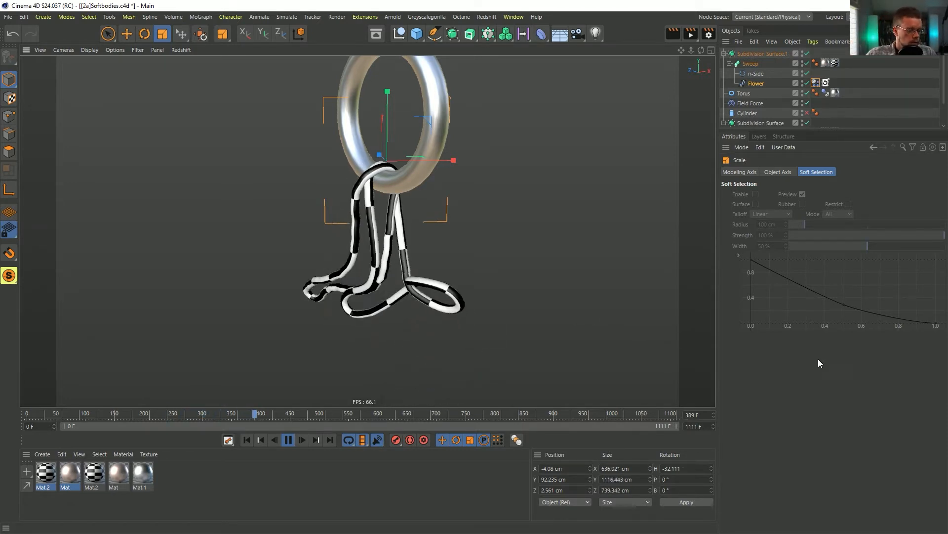
pyautogui.hotkey('ctrl', 'd')
pyautogui.doubleClick(801, 270)
pyautogui.write('100')
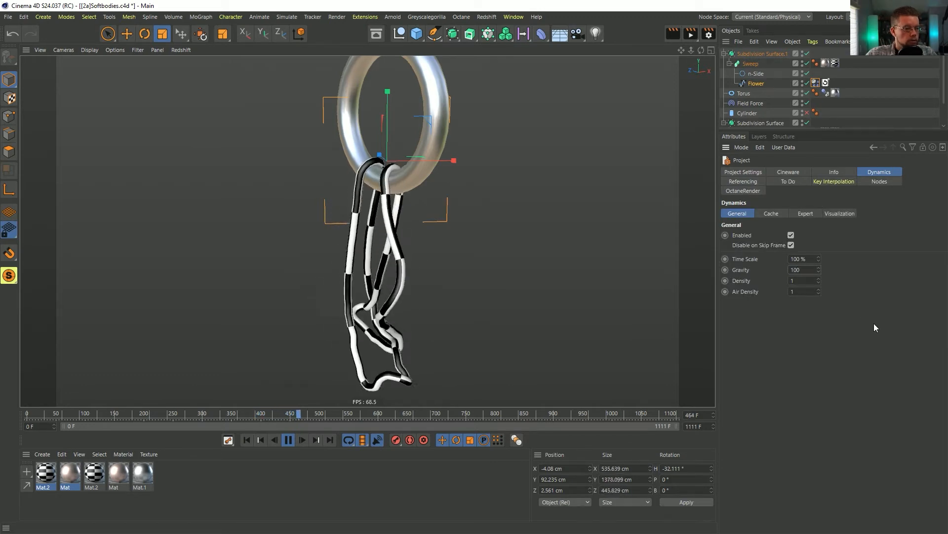
pyautogui.press('Return')
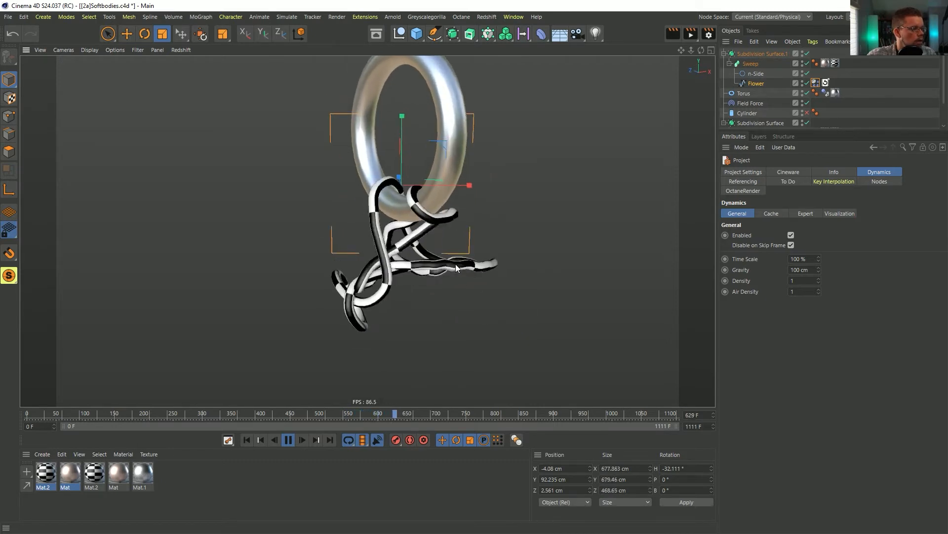
# Step: Reorder the material tags on both flower sweeps so the metallic Mat overrides the checker, and replay the simulation
pyautogui.moveTo(825, 63); pyautogui.dragTo(847, 60)
pyautogui.scroll(-3, 840, 105)
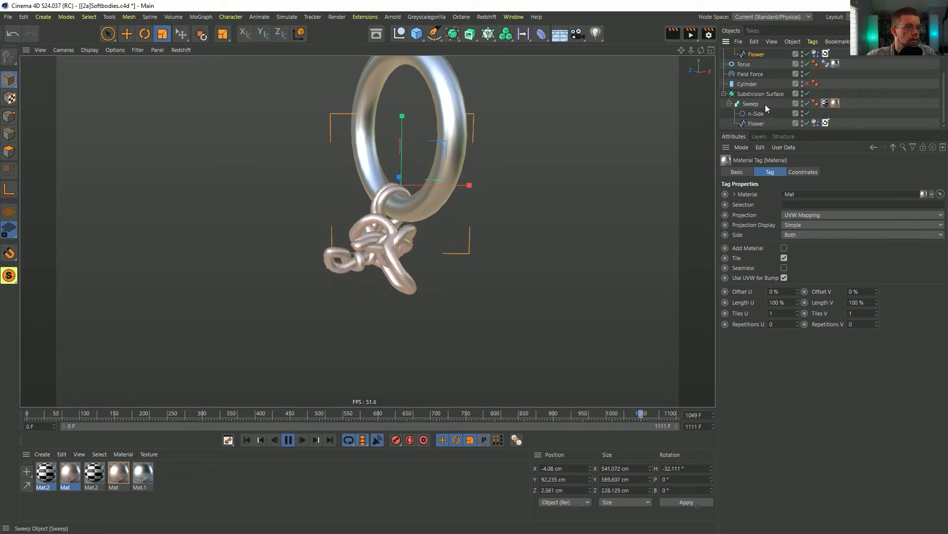
pyautogui.click(246, 440)
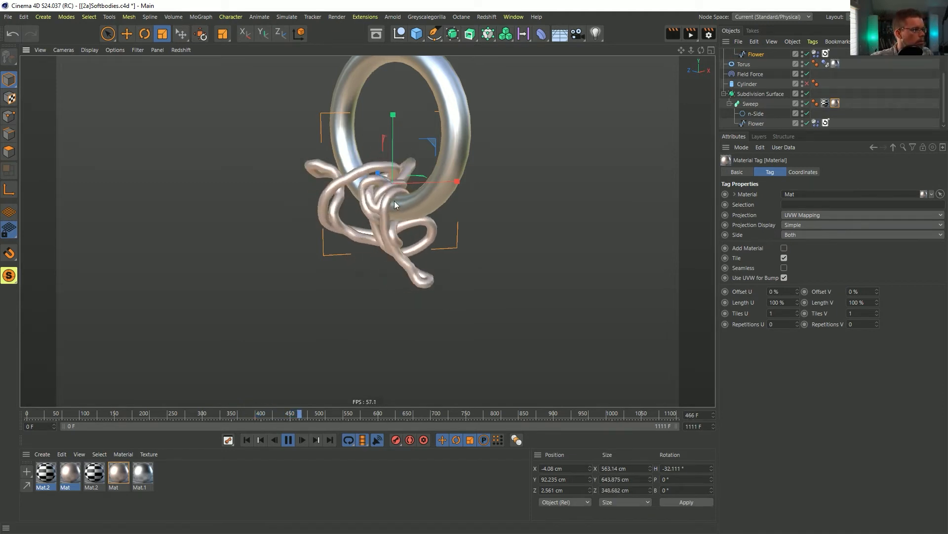
pyautogui.click(244, 440)
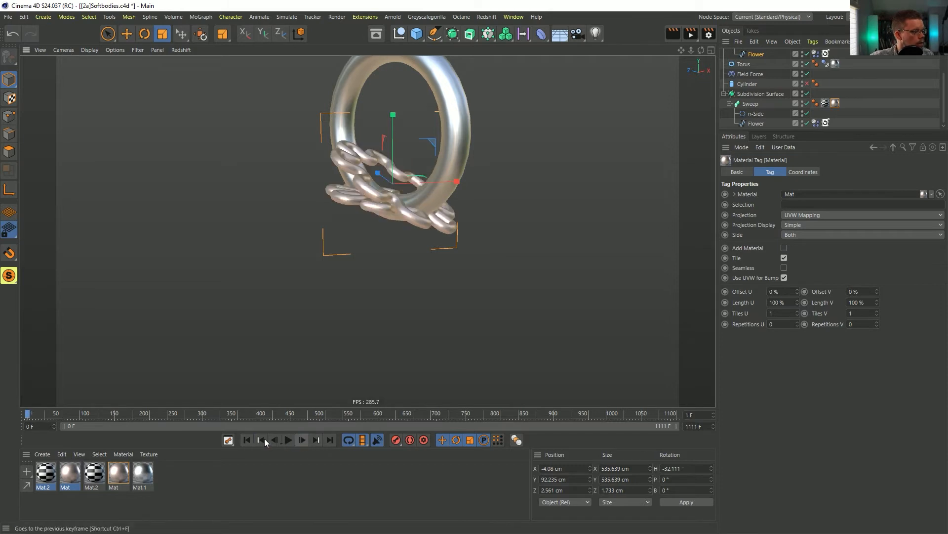
# Step: Rewind the timeline to frame 0 and save the scene as a new version named [2b]Softbodies.c4d
pyautogui.click(244, 440)
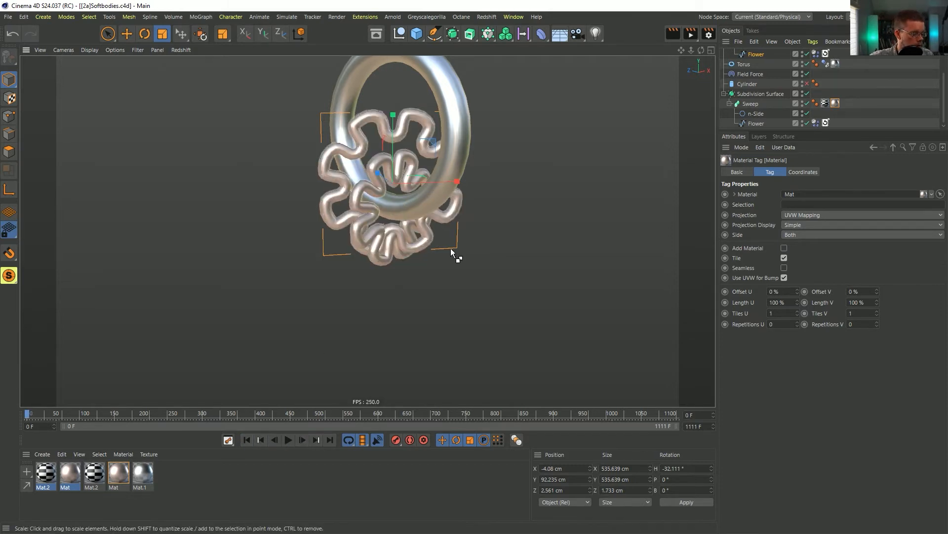
pyautogui.hotkey('ctrl', 'shift', 's')
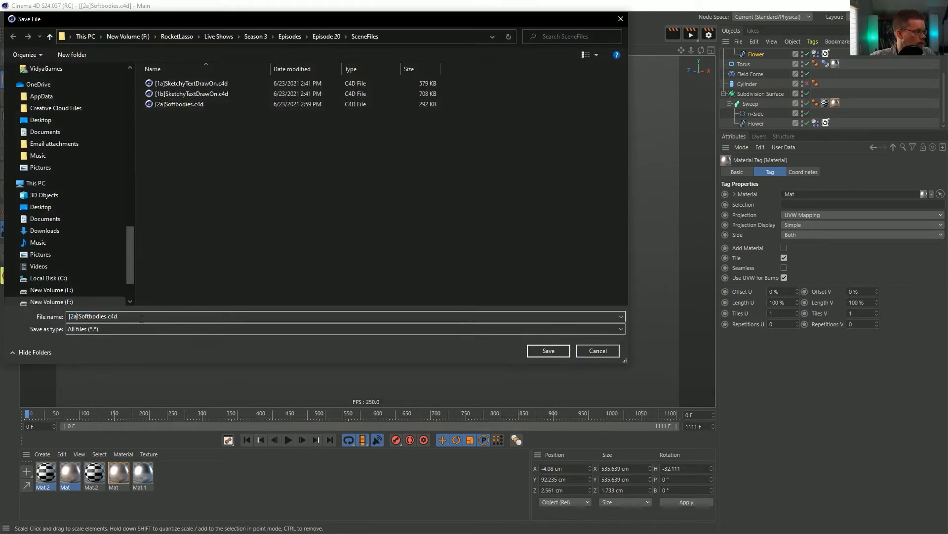
pyautogui.press('Return')
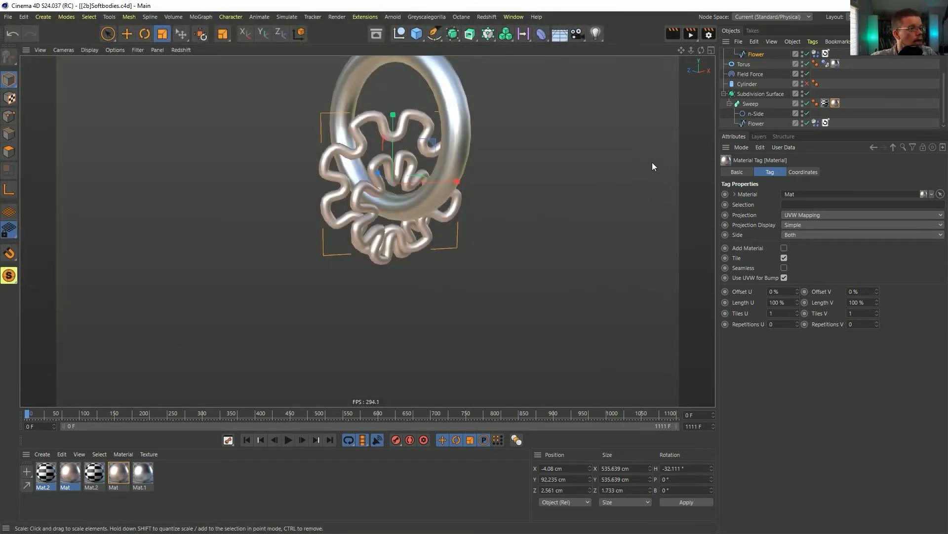
# Step: Rename the larger loop's flower spline to Flower2 and reselect the field force
pyautogui.click(748, 75)
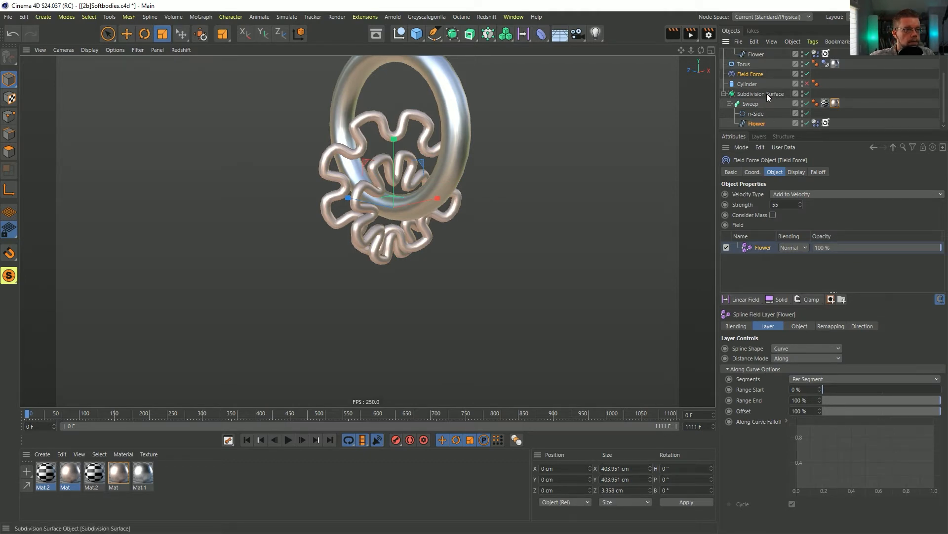
pyautogui.doubleClick(766, 55)
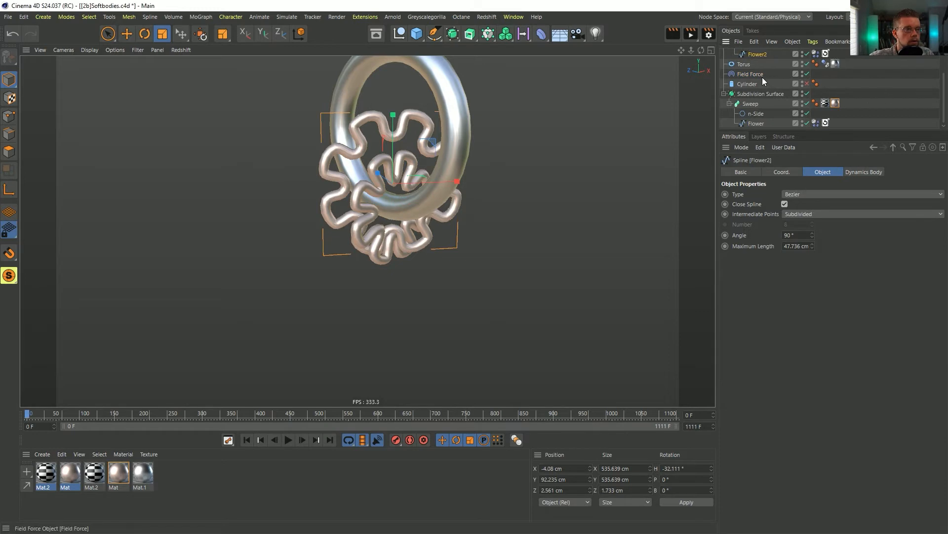
pyautogui.click(763, 75)
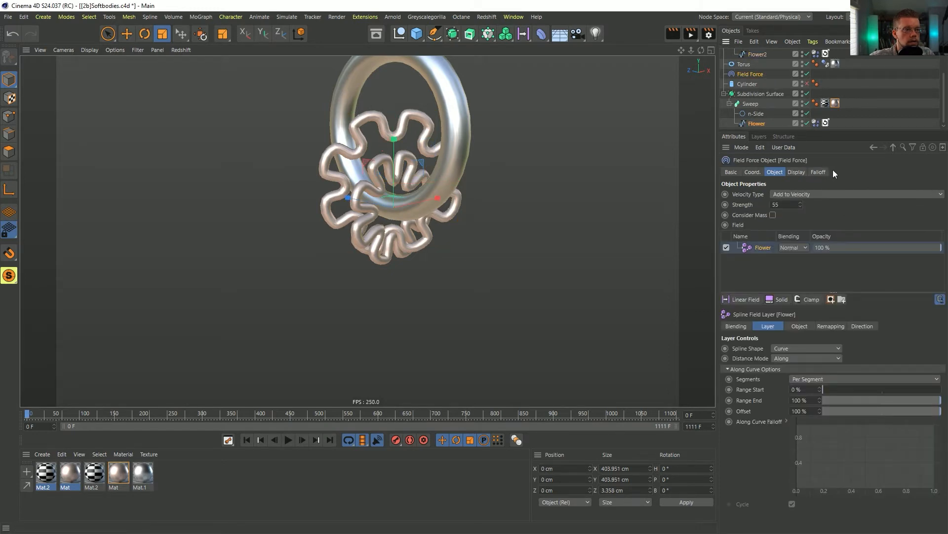
# Step: Set the smaller Flower's dynamics body tag to Force Mode Include and add Field Force to its force list
pyautogui.click(816, 123)
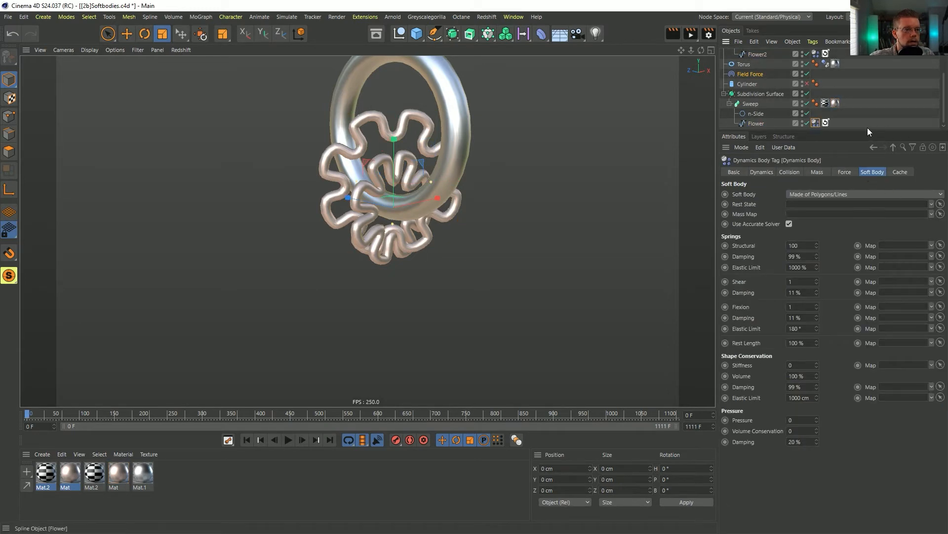
pyautogui.click(845, 172)
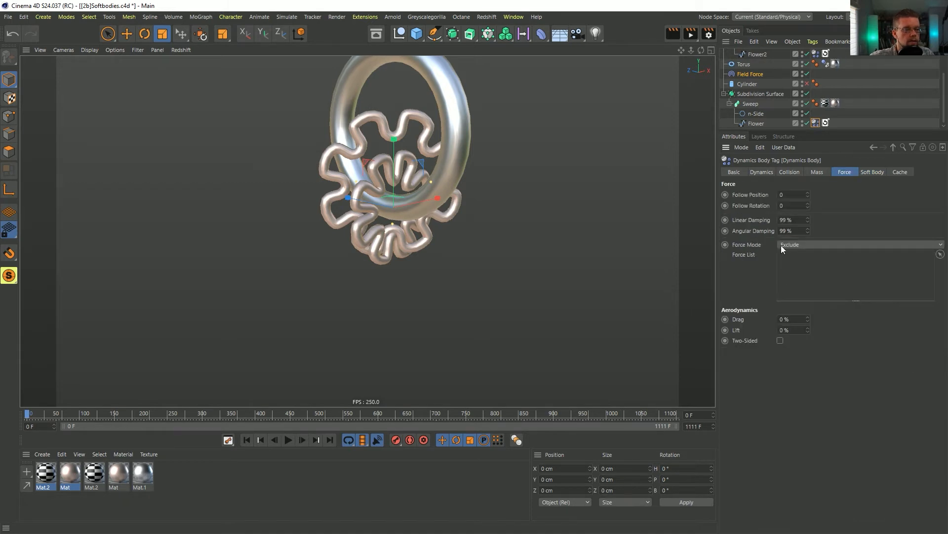
pyautogui.click(804, 244)
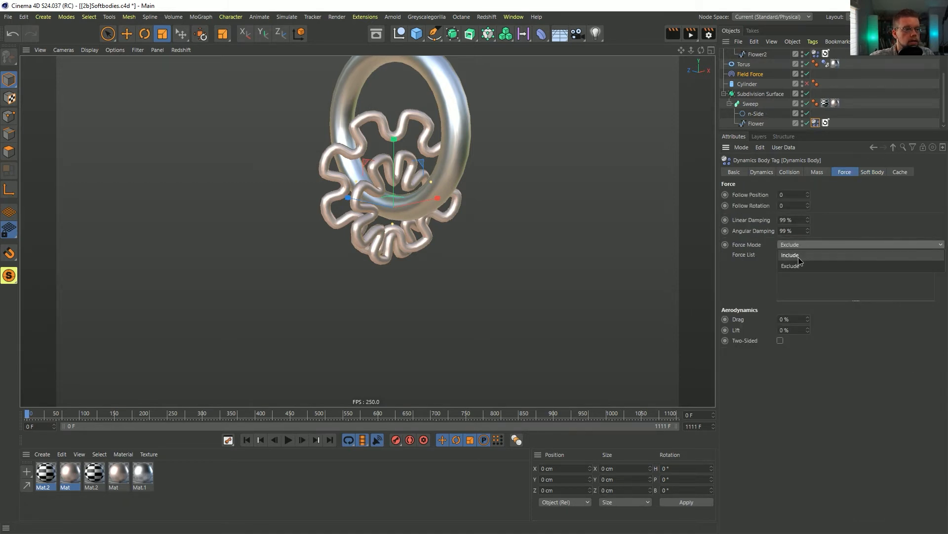
pyautogui.scroll(3, 768, 108)
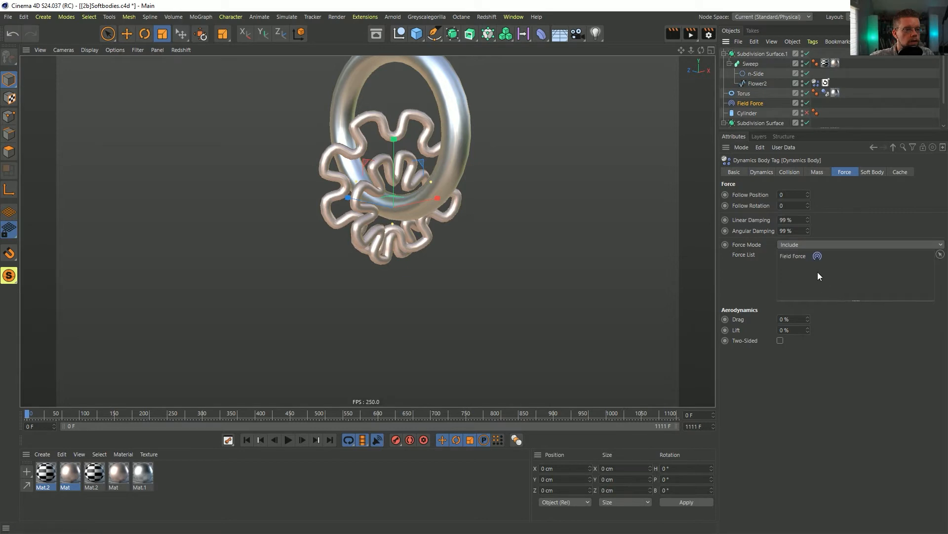
# Step: Duplicate the field force and name the copy Field Force.2
pyautogui.click(755, 102)
pyautogui.hotkey('ctrl', 'c')
pyautogui.hotkey('ctrl', 'v')
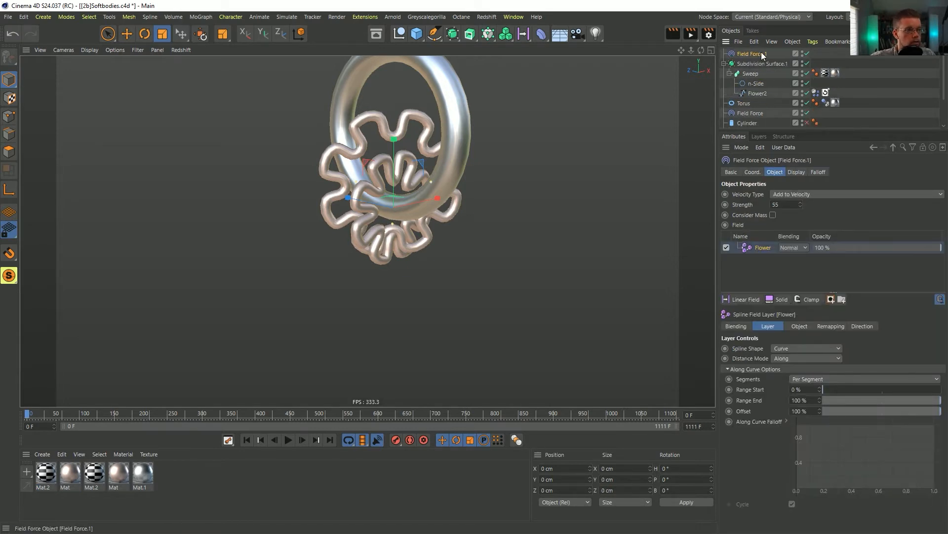
# Step: Set the torus dynamics tag's Force Mode to Include and make Flower2 the spline field of Field Force.2
pyautogui.click(826, 103)
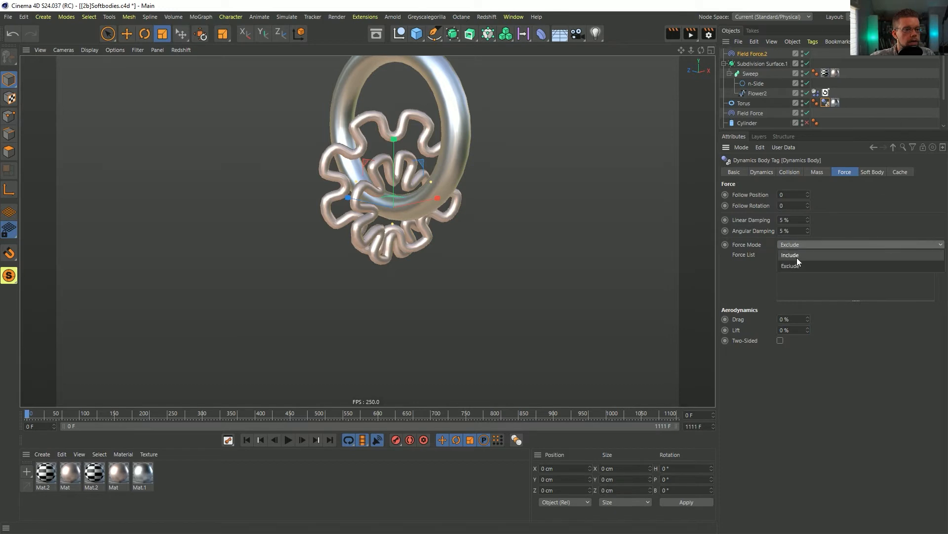
pyautogui.click(751, 57)
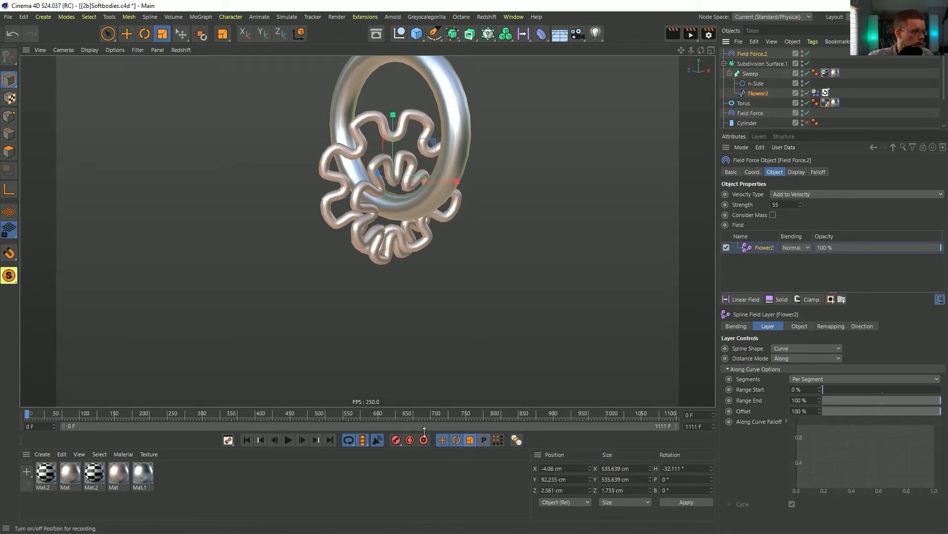
pyautogui.click(862, 327)
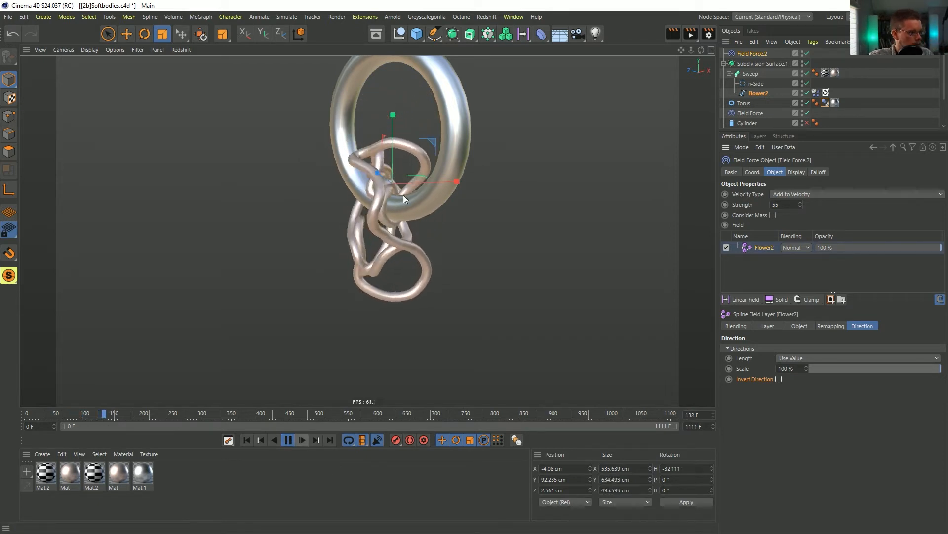
# Step: Play the simulation and examine from several angles how the two loops coil around the torus
pyautogui.moveTo(373, 207)
pyautogui.keyDown('alt'); pyautogui.mouseDown()
pyautogui.moveTo(531, 195)
pyautogui.moveTo(372, 209)
pyautogui.mouseUp(); pyautogui.keyUp('alt')
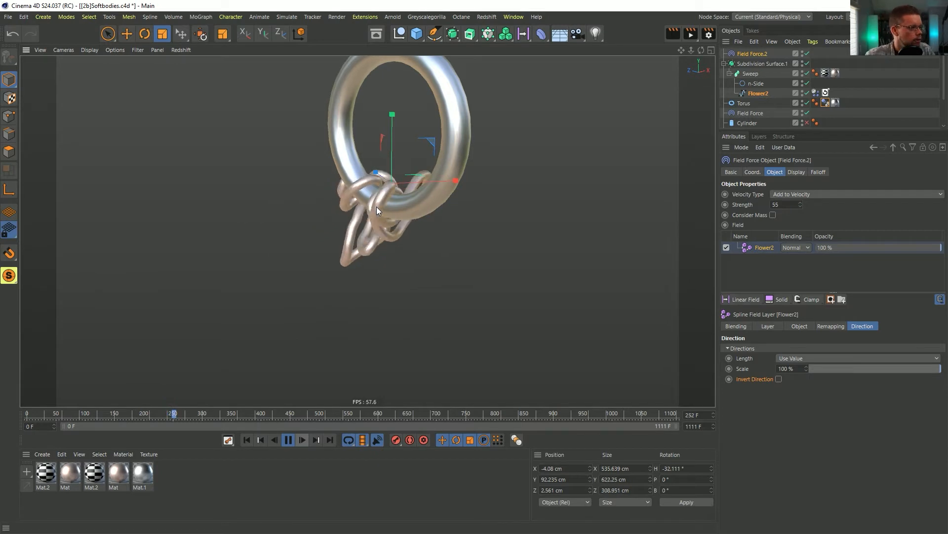
pyautogui.keyDown('alt'); pyautogui.moveTo(414, 213); pyautogui.dragTo(388, 185); pyautogui.keyUp('alt')
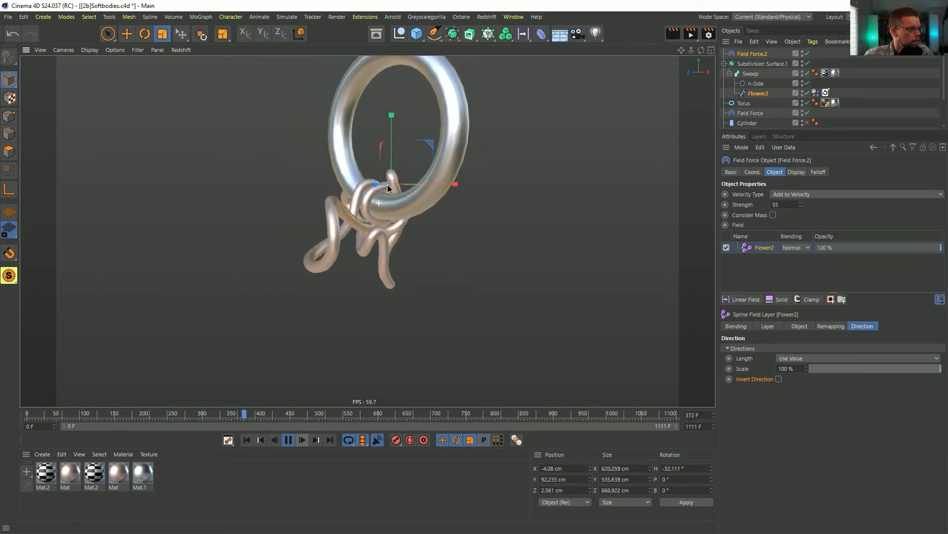
pyautogui.keyDown('alt'); pyautogui.moveTo(388, 185); pyautogui.dragTo(438, 184, button='right'); pyautogui.keyUp('alt')
pyautogui.keyDown('alt'); pyautogui.moveTo(388, 195); pyautogui.dragTo(365, 235); pyautogui.keyUp('alt')
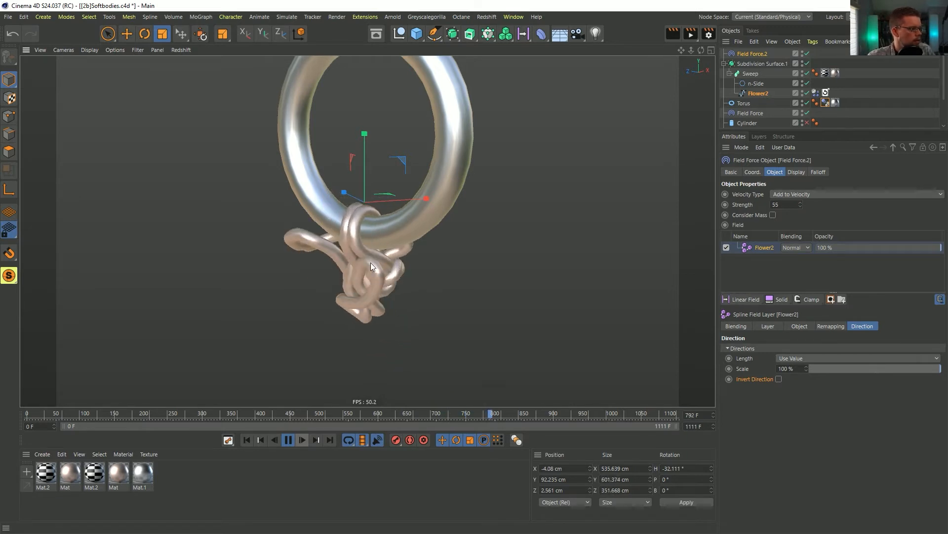
pyautogui.keyDown('alt'); pyautogui.moveTo(361, 237); pyautogui.dragTo(398, 237); pyautogui.keyUp('alt')
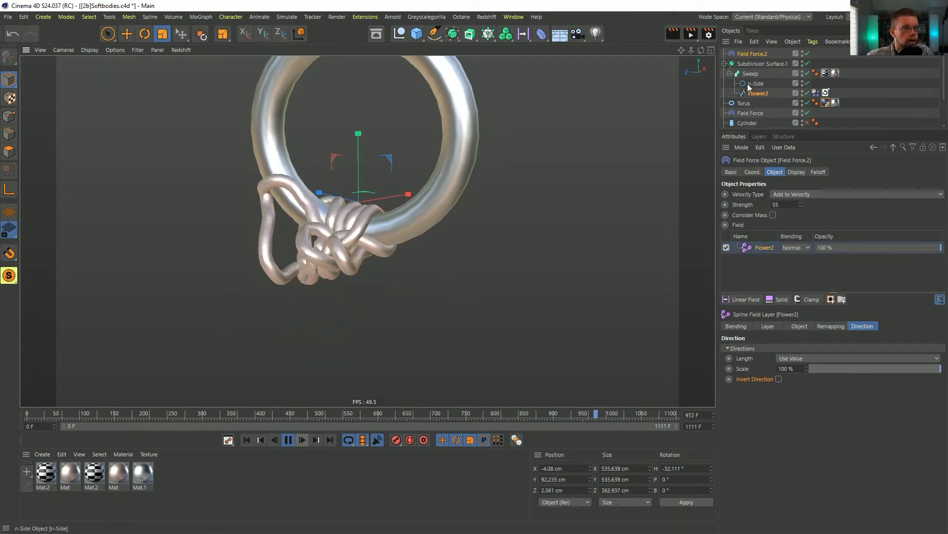
# Step: Set the radius of both loops' n-Side profiles to 18 cm
pyautogui.scroll(-2, 755, 109)
pyautogui.click(755, 113)
pyautogui.keyDown('ctrl'); pyautogui.click(756, 113); pyautogui.keyUp('ctrl')
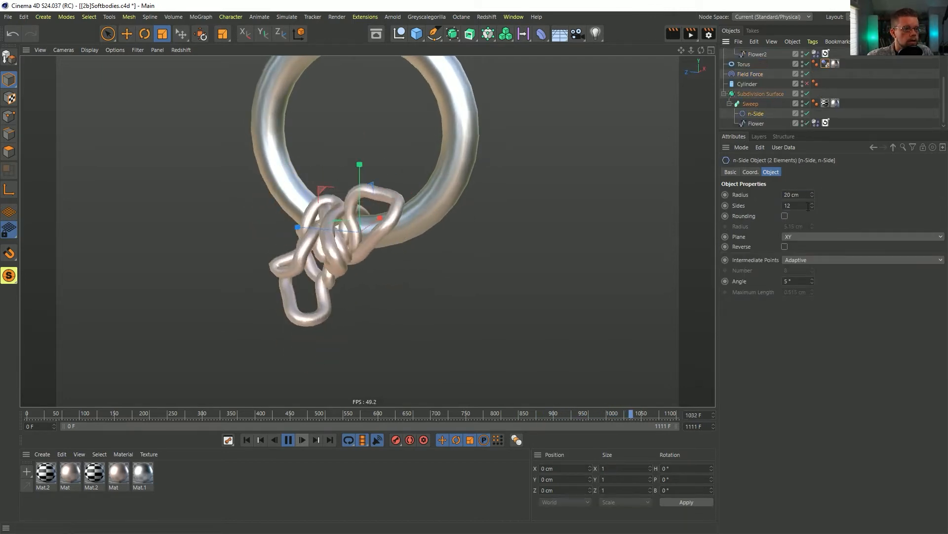
pyautogui.moveTo(801, 195); pyautogui.dragTo(755, 192)
pyautogui.write('18')
pyautogui.press('Return')
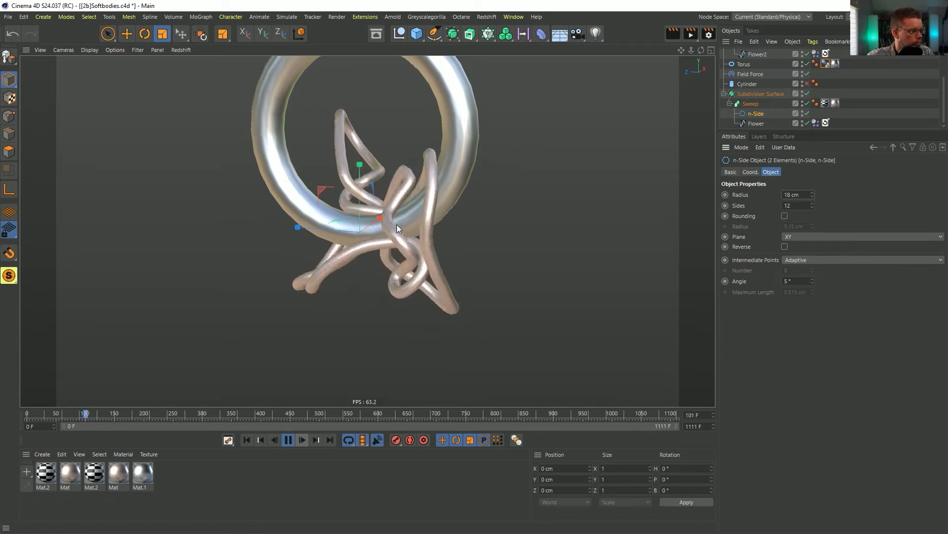
# Step: Replay the simulation with the thinner loops, examine their motion around the torus, and rewind to the start
pyautogui.moveTo(417, 215)
pyautogui.keyDown('alt'); pyautogui.mouseDown()
pyautogui.moveTo(340, 226)
pyautogui.moveTo(406, 209)
pyautogui.mouseUp(); pyautogui.keyUp('alt')
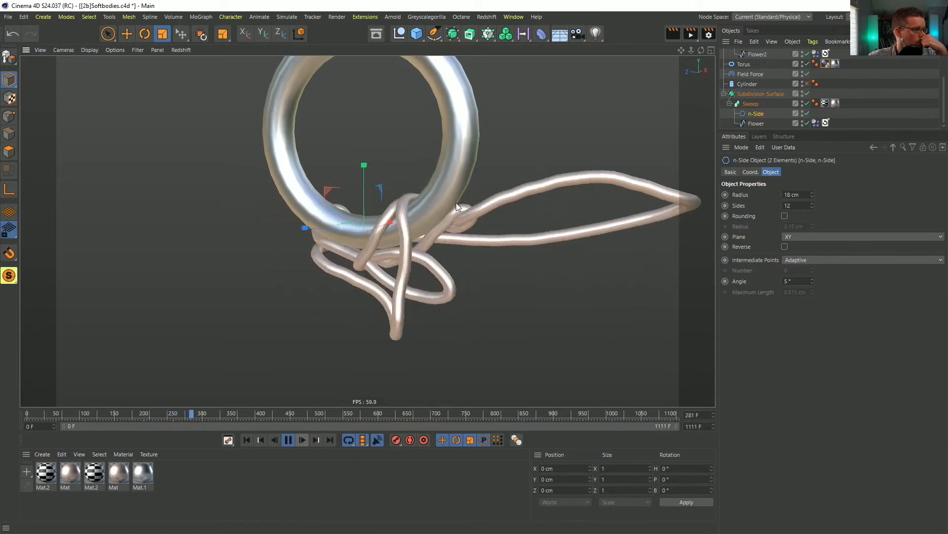
pyautogui.click(247, 439)
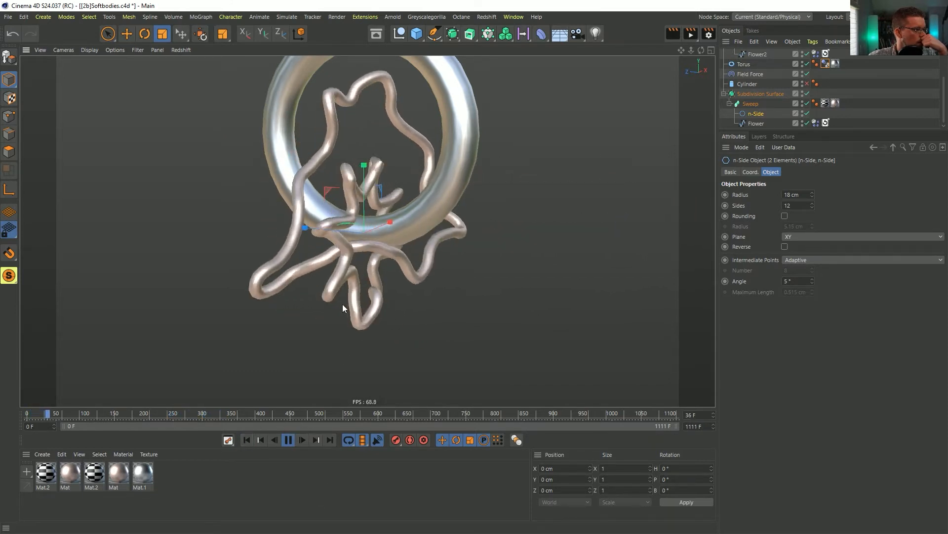
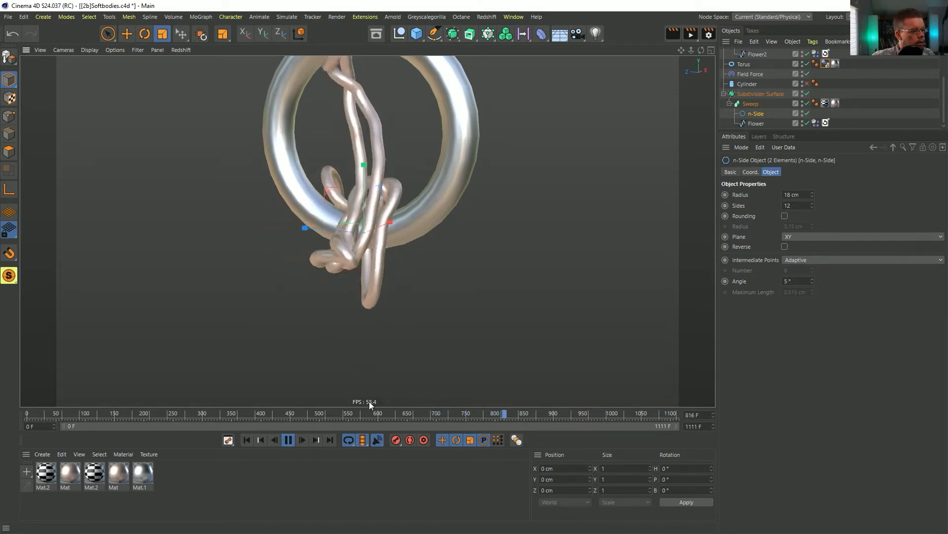
pyautogui.click(247, 440)
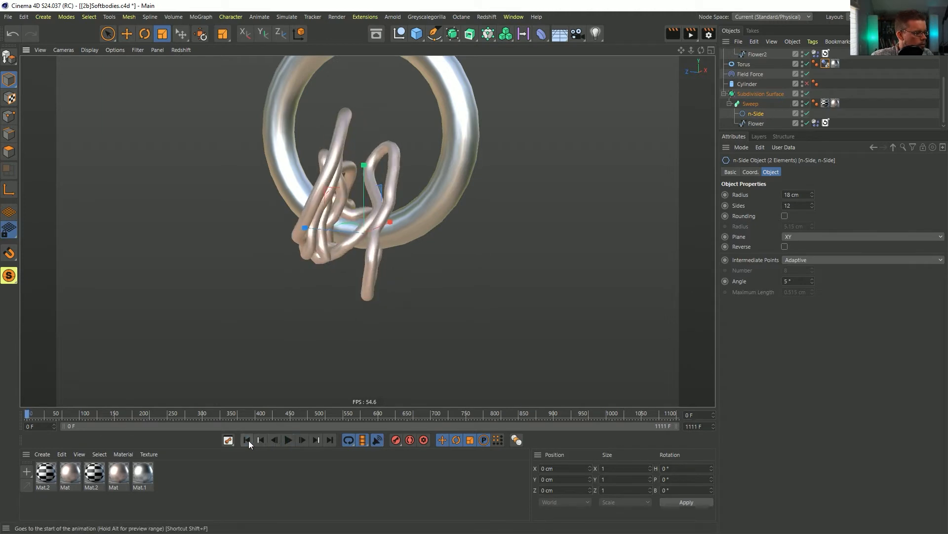
pyautogui.click(302, 439)
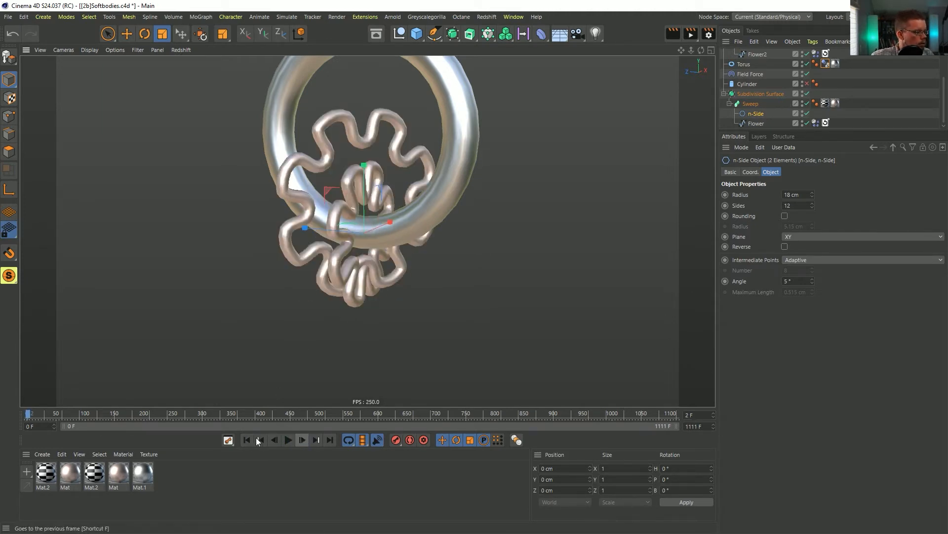
pyautogui.click(247, 440)
# Step: Duplicate Field Force.2 together with the larger loop's Subdivision Surface.1 group
pyautogui.keyDown('alt'); pyautogui.moveTo(359, 268); pyautogui.dragTo(523, 237); pyautogui.keyUp('alt')
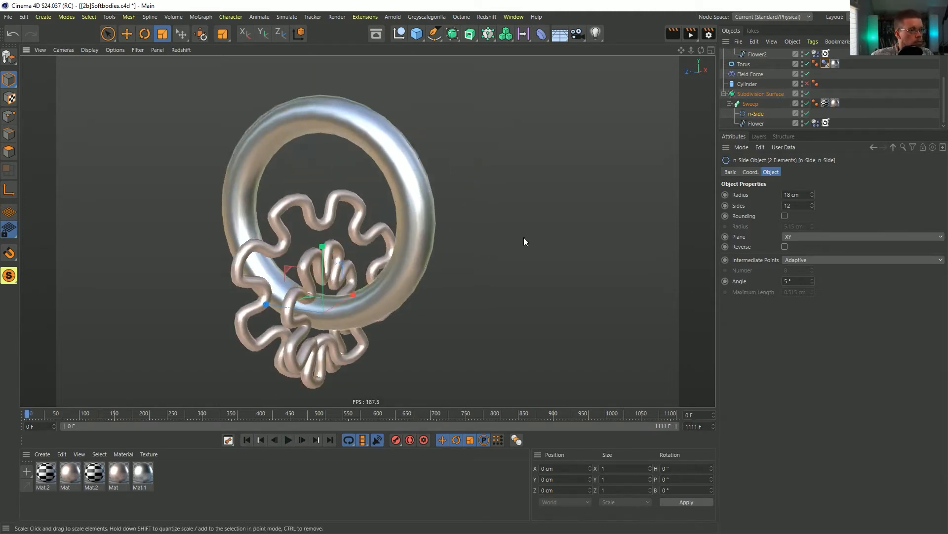
pyautogui.scroll(2, 754, 57)
pyautogui.click(725, 63)
pyautogui.click(754, 55)
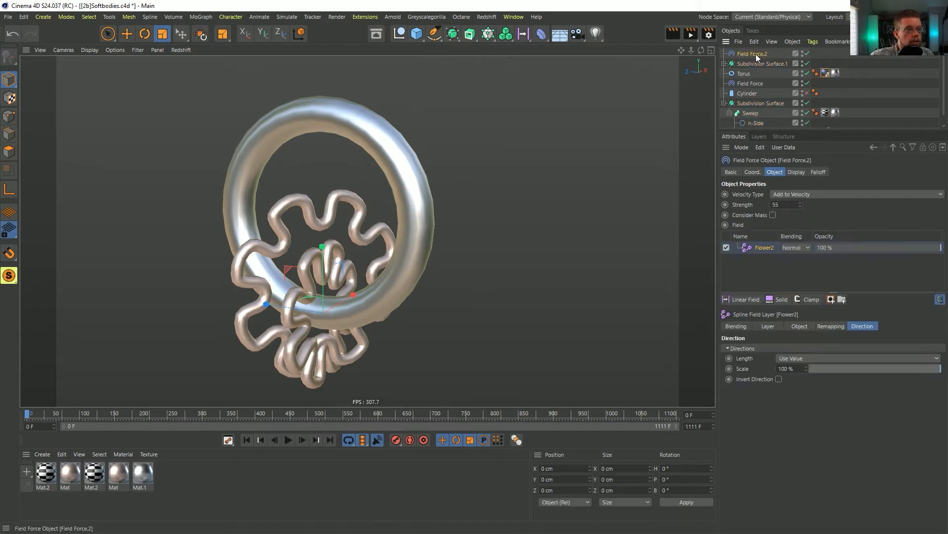
pyautogui.keyDown('ctrl'); pyautogui.click(749, 64); pyautogui.keyUp('ctrl')
pyautogui.hotkey('ctrl', 'c')
pyautogui.hotkey('ctrl', 'v')
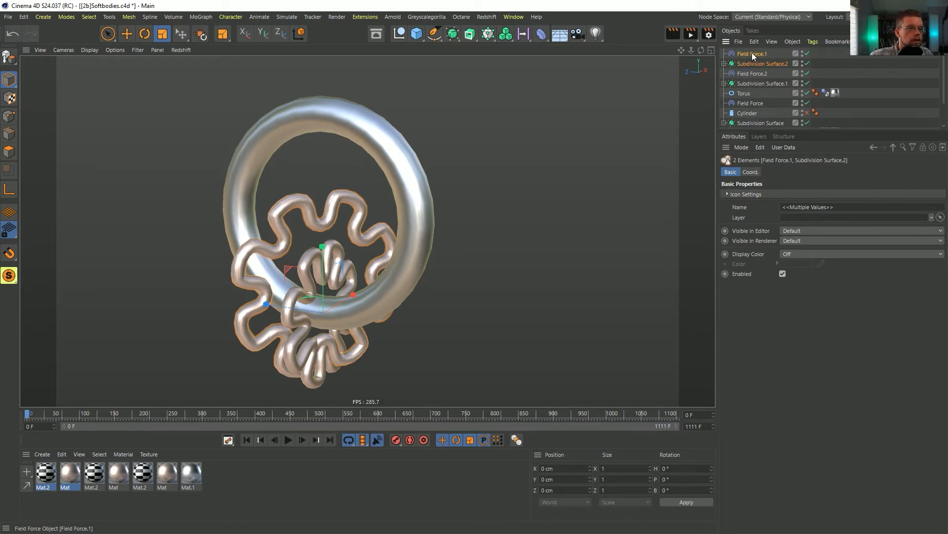
# Step: Rename the duplicated spline inside Subdivision Surface.2 to Flower3
pyautogui.click(746, 55)
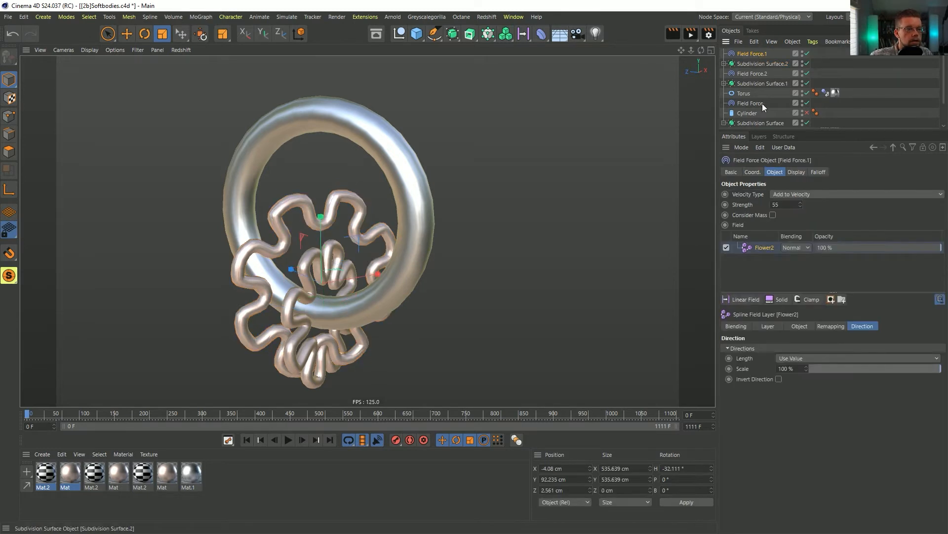
pyautogui.click(731, 67)
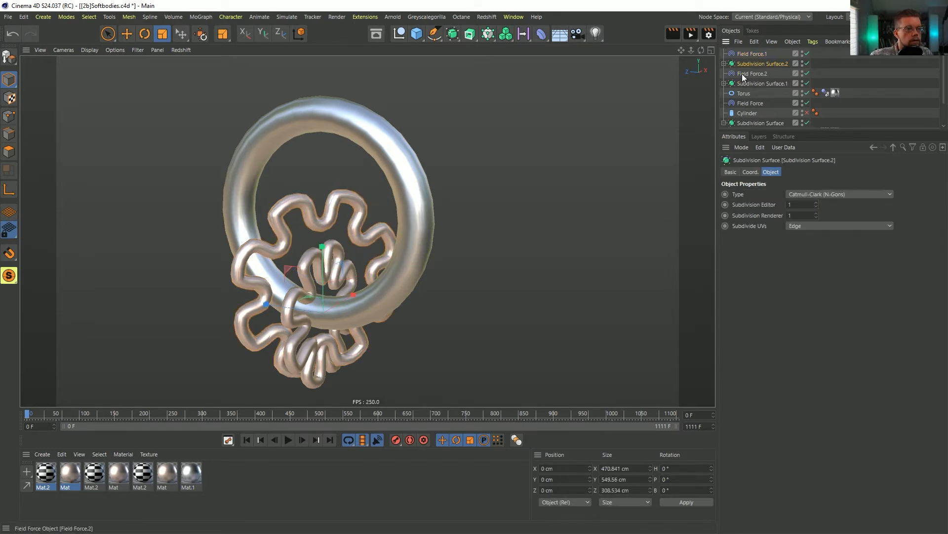
pyautogui.click(758, 93)
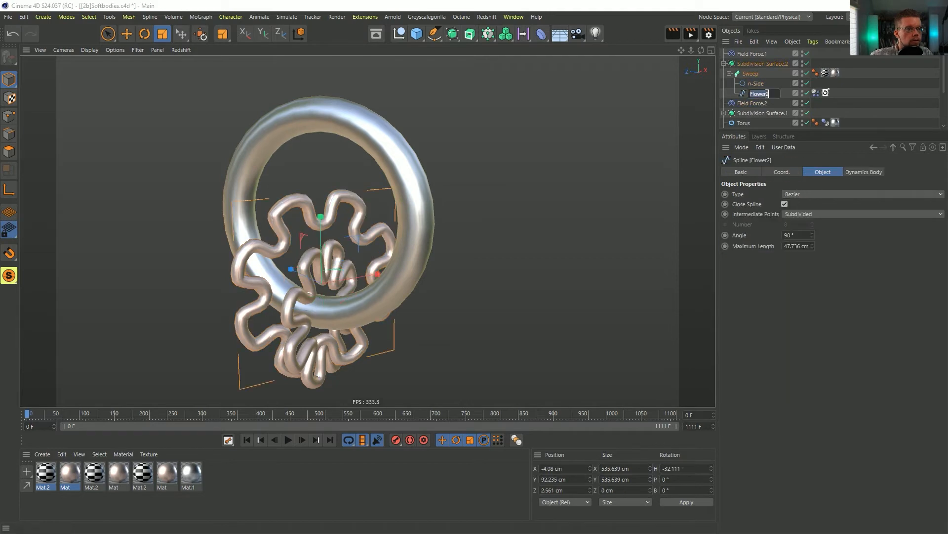
pyautogui.doubleClick(763, 94)
pyautogui.press('BackSpace')
pyautogui.write('3')
pyautogui.press('Return')
# Step: Check that the duplicated field force uses the Flower3 spline and rename it Field Force.3
pyautogui.click(759, 54)
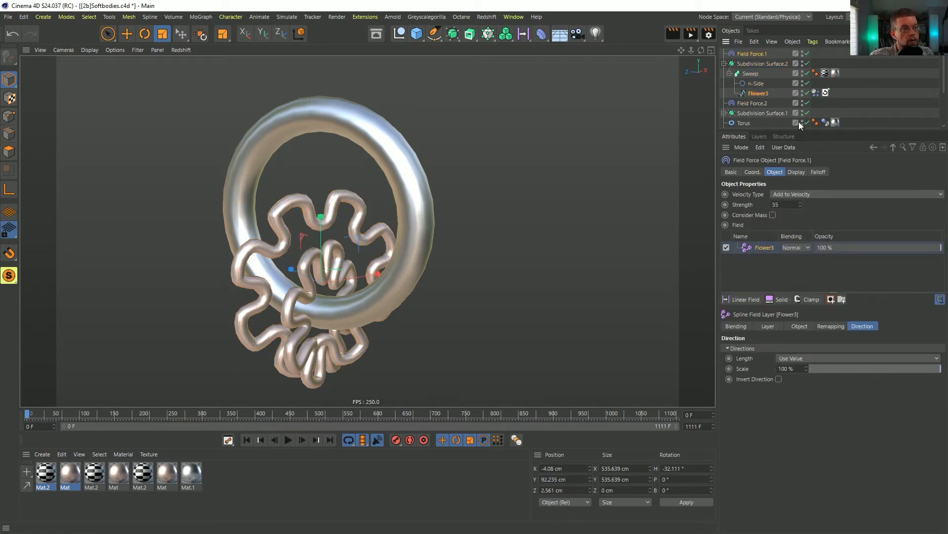
pyautogui.click(817, 94)
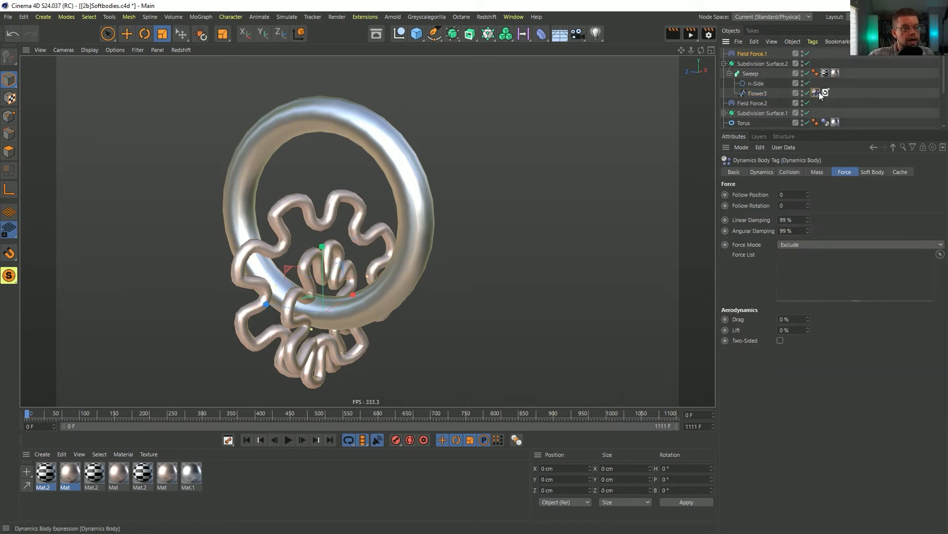
pyautogui.doubleClick(765, 53)
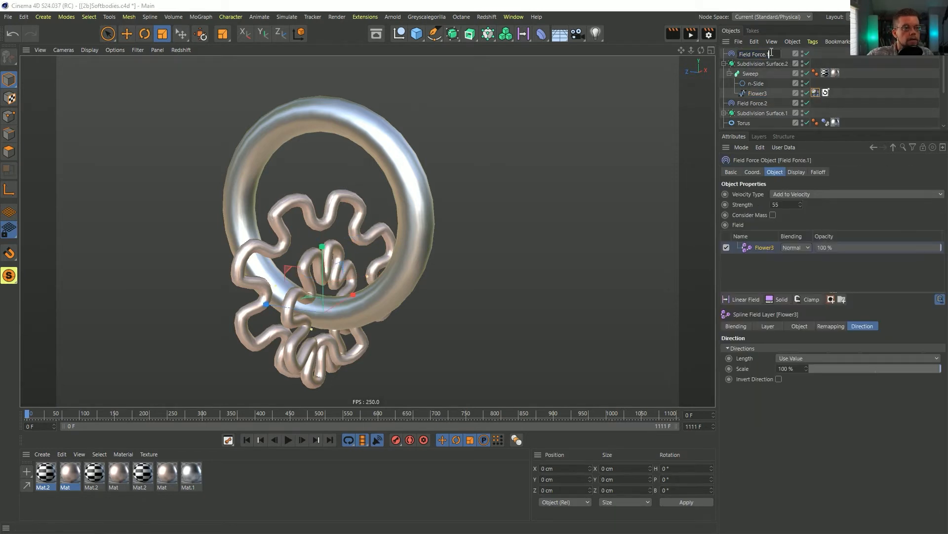
pyautogui.write('3')
pyautogui.press('Return')
# Step: In the Flower3 spline's Dynamics Body force settings, add Field Force.3 to the force list and set Force Mode to Include
pyautogui.click(816, 93)
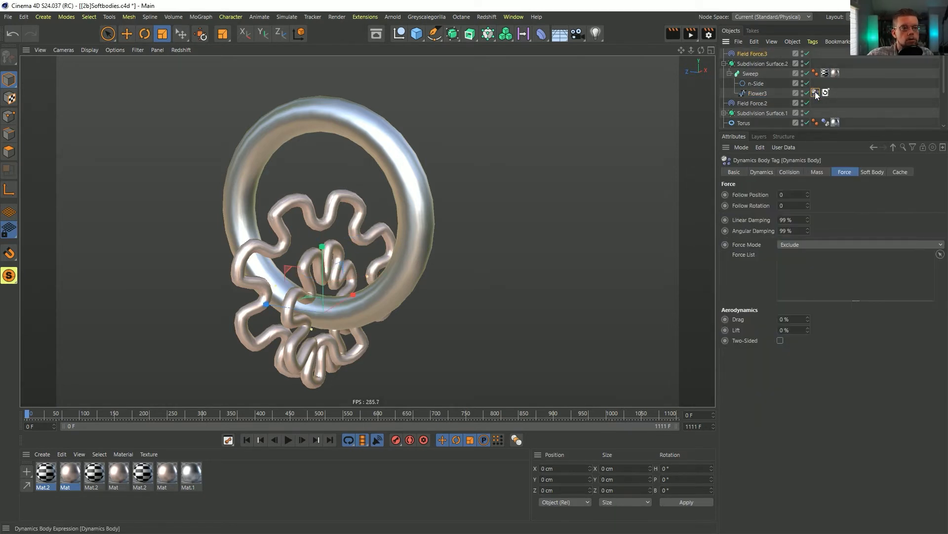
pyautogui.click(870, 172)
pyautogui.click(892, 172)
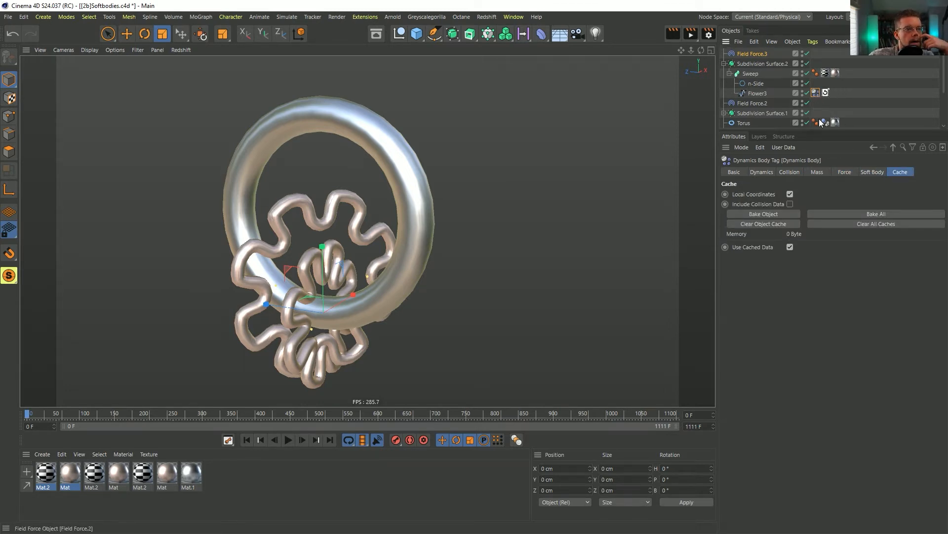
pyautogui.click(846, 173)
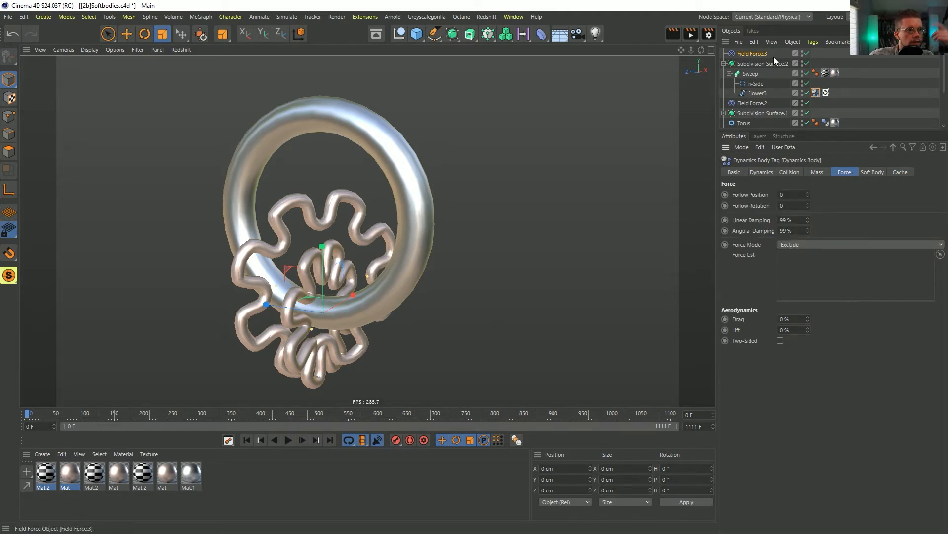
pyautogui.moveTo(760, 54); pyautogui.dragTo(814, 263)
pyautogui.click(803, 244)
pyautogui.click(796, 255)
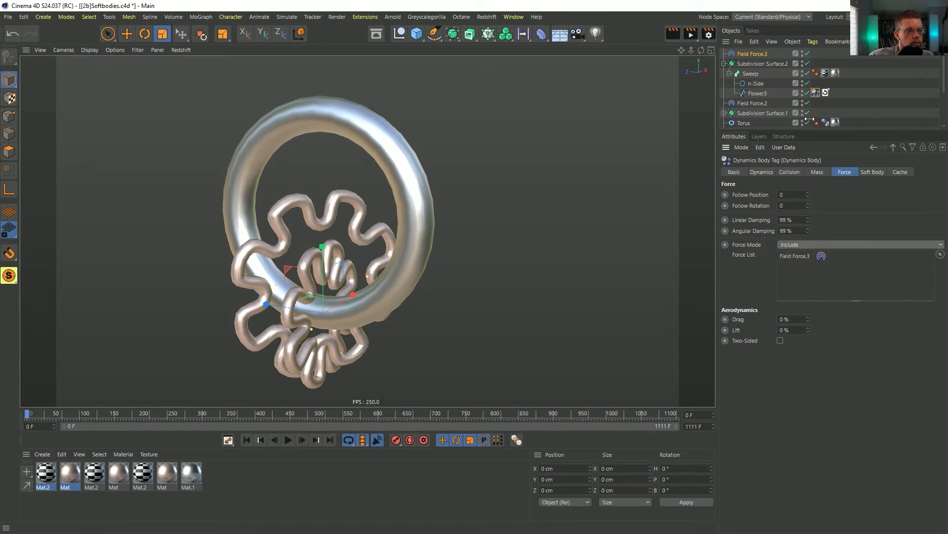
# Step: Set the Flower2 spline's Dynamics Body Force Mode to Include and add Field Force.2 to its force list
pyautogui.click(826, 122)
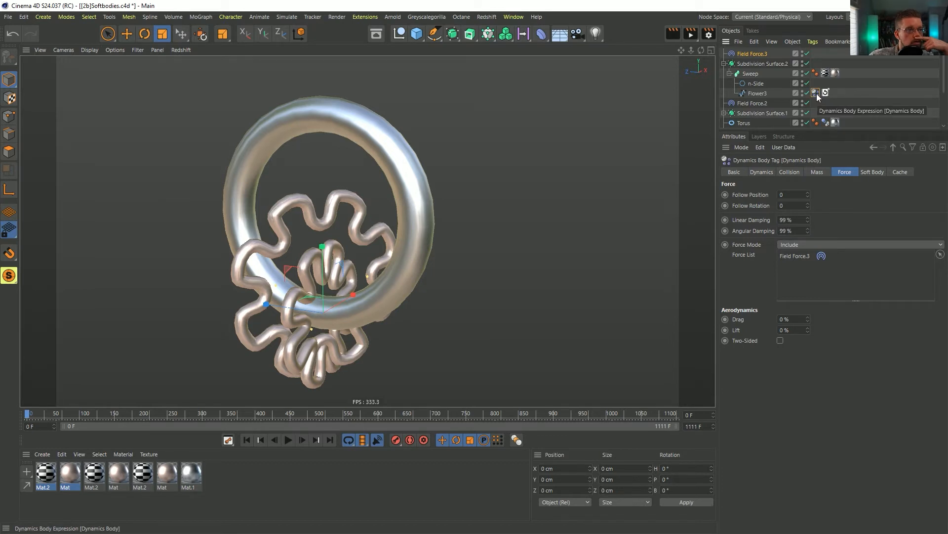
pyautogui.moveTo(827, 131); pyautogui.dragTo(812, 227)
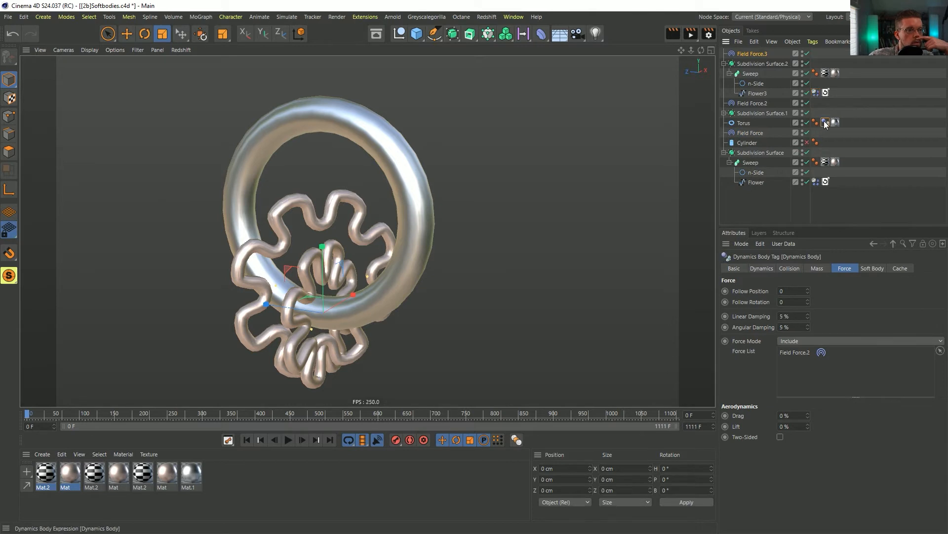
pyautogui.click(794, 340)
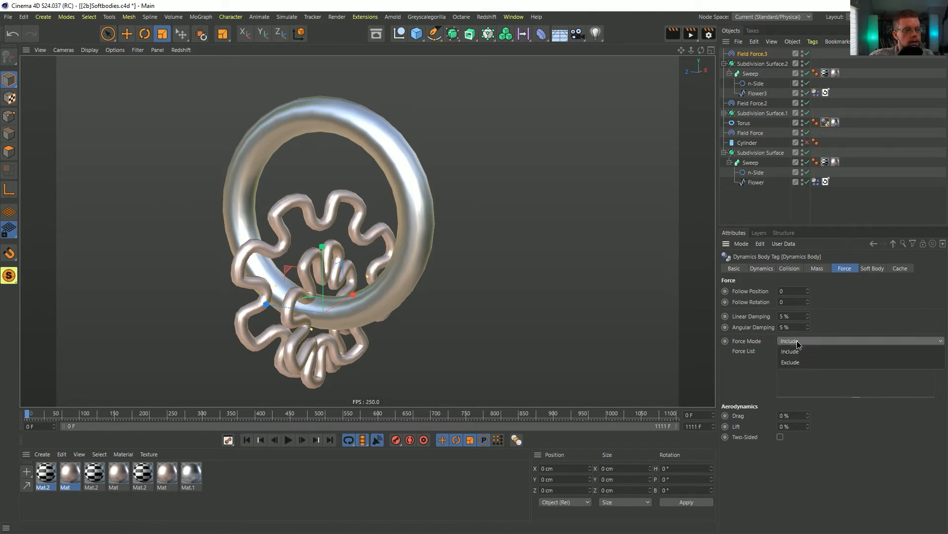
pyautogui.click(725, 113)
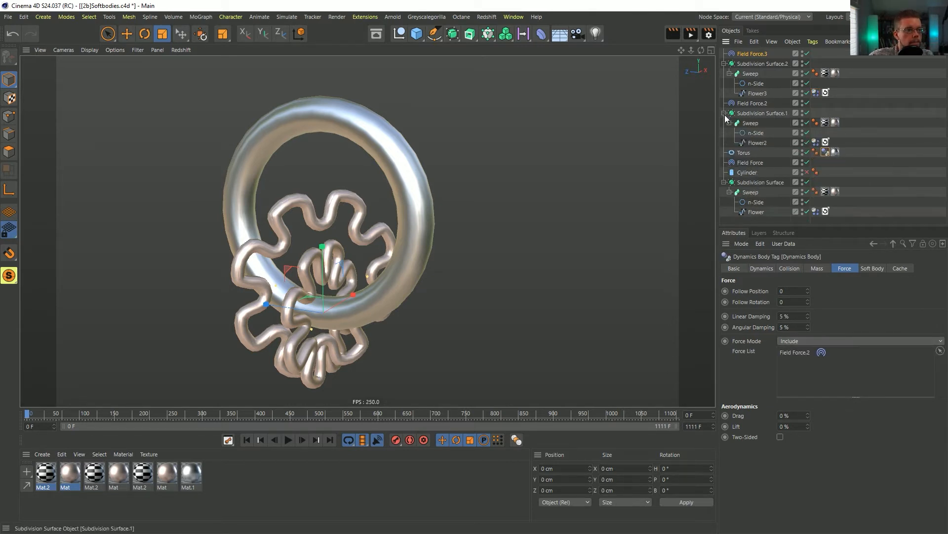
pyautogui.click(797, 341)
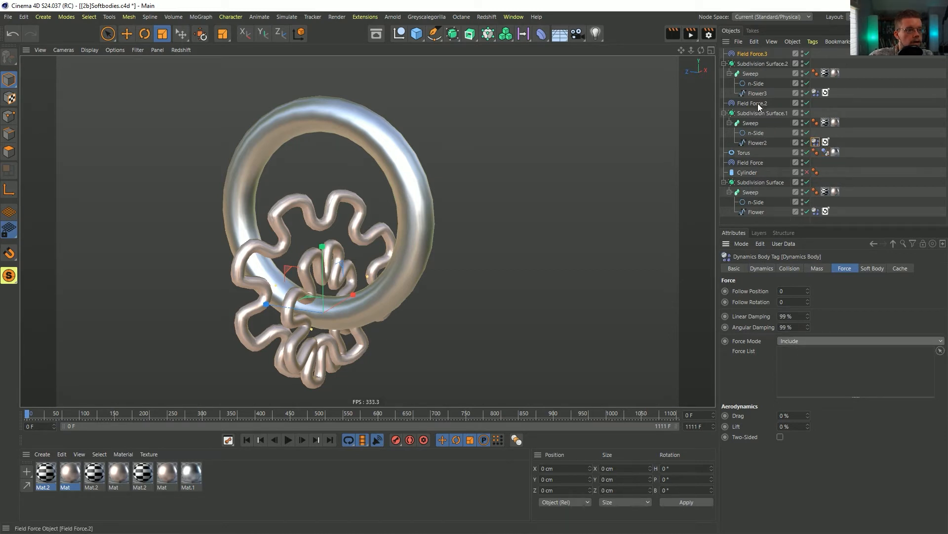
pyautogui.moveTo(758, 103); pyautogui.dragTo(808, 365)
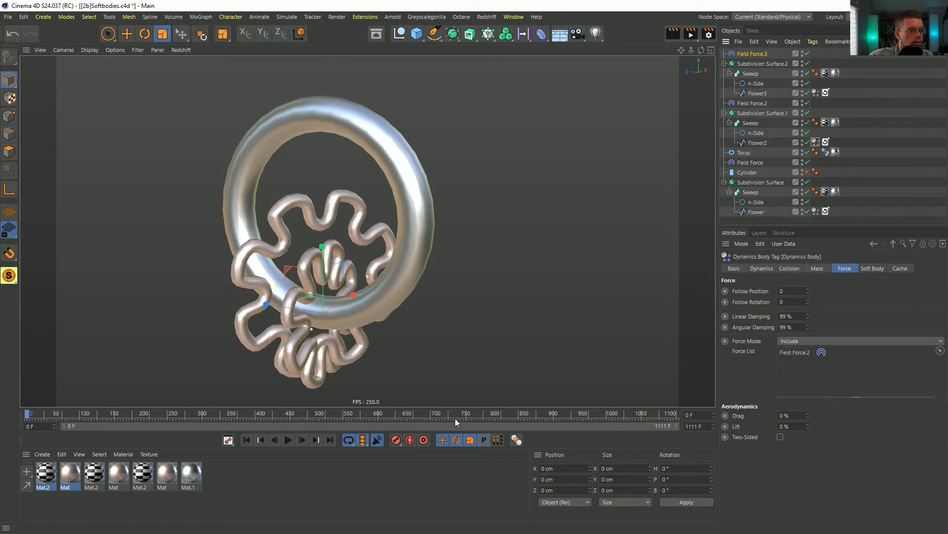
# Step: Place the Flower3 loop around the torus's upper part at about X 50, Y 474, Z 31 cm and rotate its heading to about 12°
pyautogui.click(759, 93)
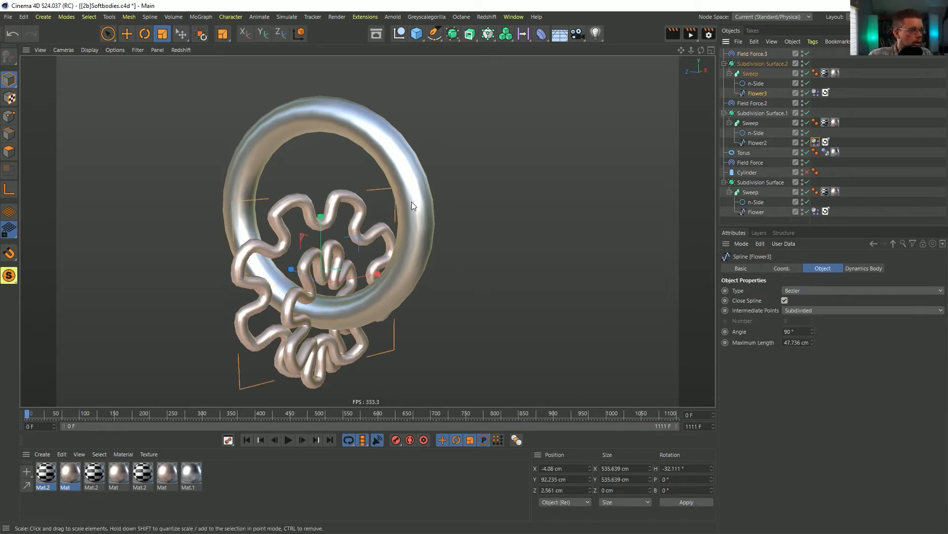
pyautogui.press('e')
pyautogui.moveTo(302, 240); pyautogui.dragTo(334, 101)
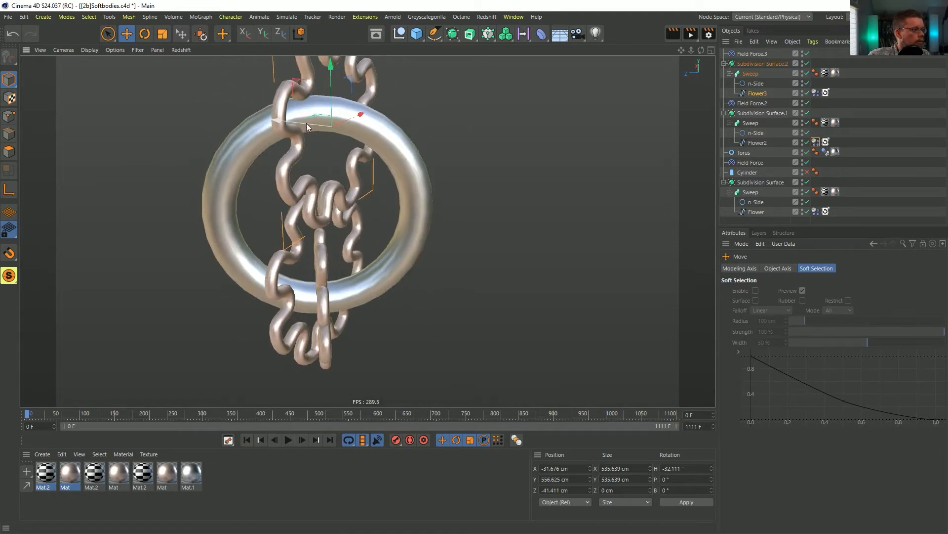
pyautogui.moveTo(298, 82); pyautogui.dragTo(275, 108)
pyautogui.press('r')
pyautogui.moveTo(309, 167); pyautogui.dragTo(435, 165)
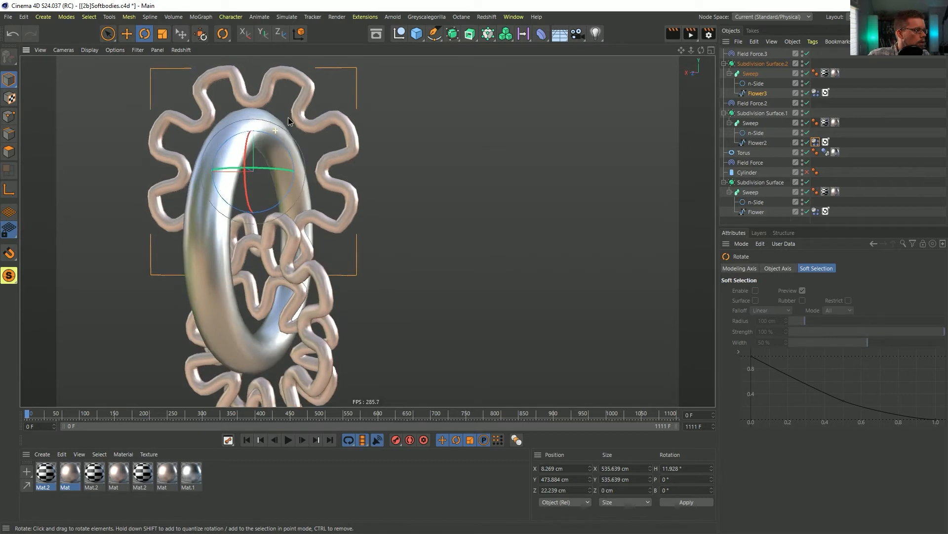
pyautogui.press('e')
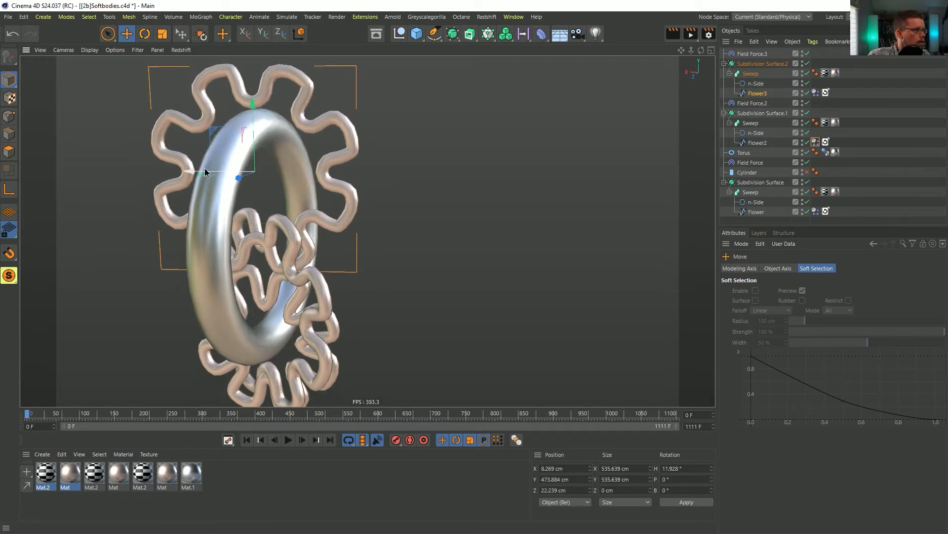
pyautogui.moveTo(205, 169); pyautogui.dragTo(189, 170)
pyautogui.keyDown('alt'); pyautogui.moveTo(308, 210); pyautogui.dragTo(160, 226); pyautogui.keyUp('alt')
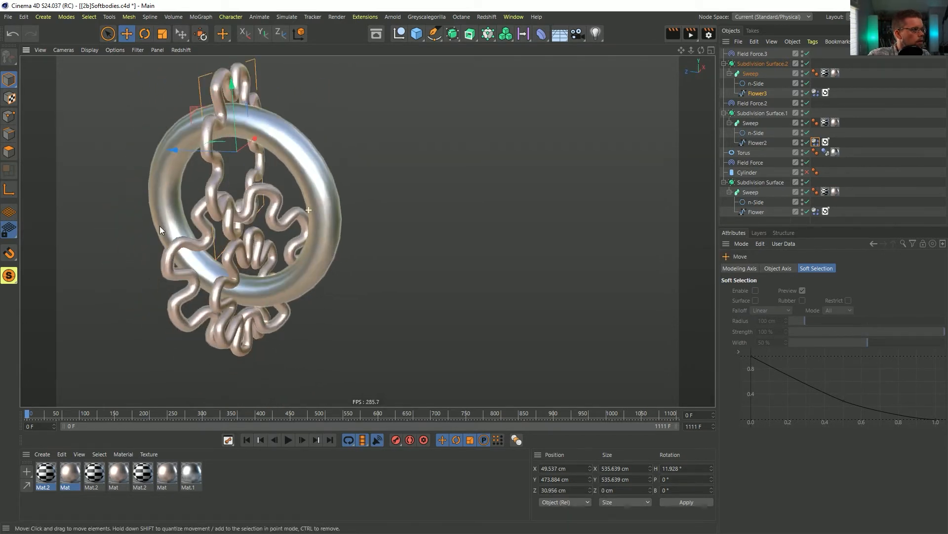
# Step: Play the simulation with all three loops, examine how they tangle on the torus, and rewind to the start
pyautogui.click(289, 440)
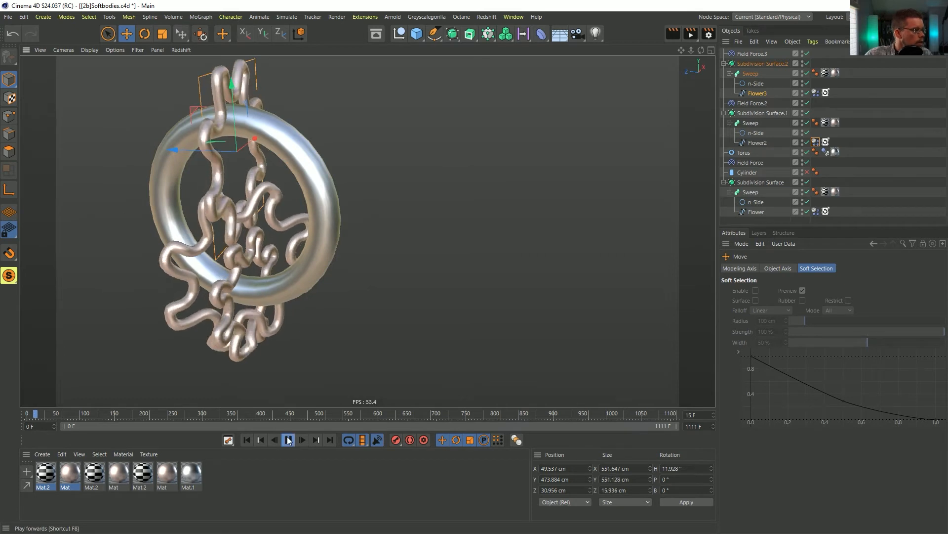
pyautogui.keyDown('alt'); pyautogui.moveTo(349, 242); pyautogui.dragTo(317, 245); pyautogui.keyUp('alt')
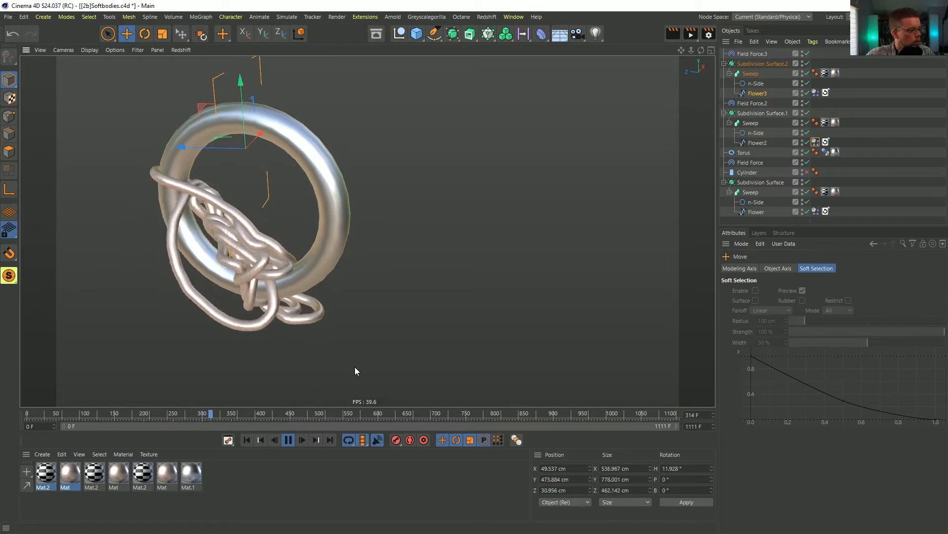
pyautogui.click(289, 440)
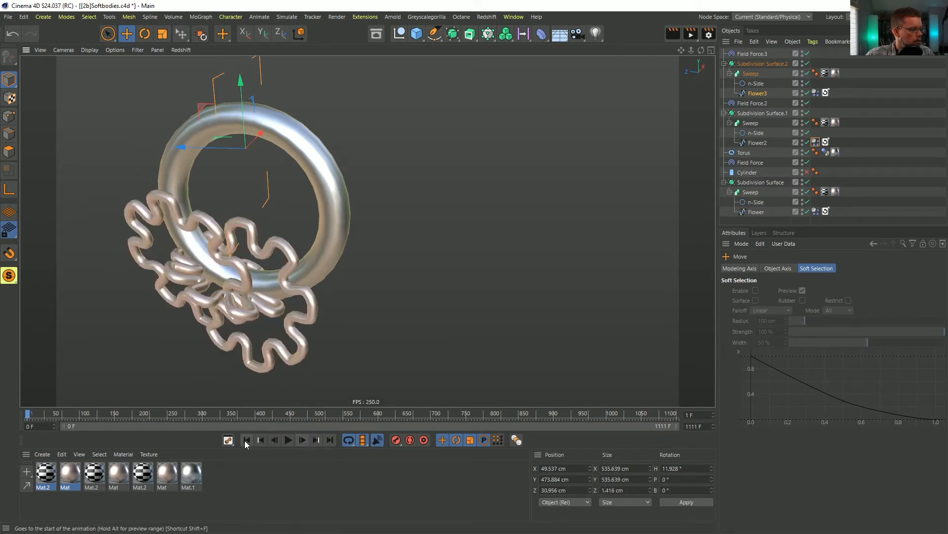
pyautogui.click(246, 440)
# Step: Duplicate Field Force.3 together with the Subdivision Surface.2 group and move the copies away from the torus to about Z -825 cm
pyautogui.keyDown('ctrl'); pyautogui.click(754, 54); pyautogui.keyUp('ctrl')
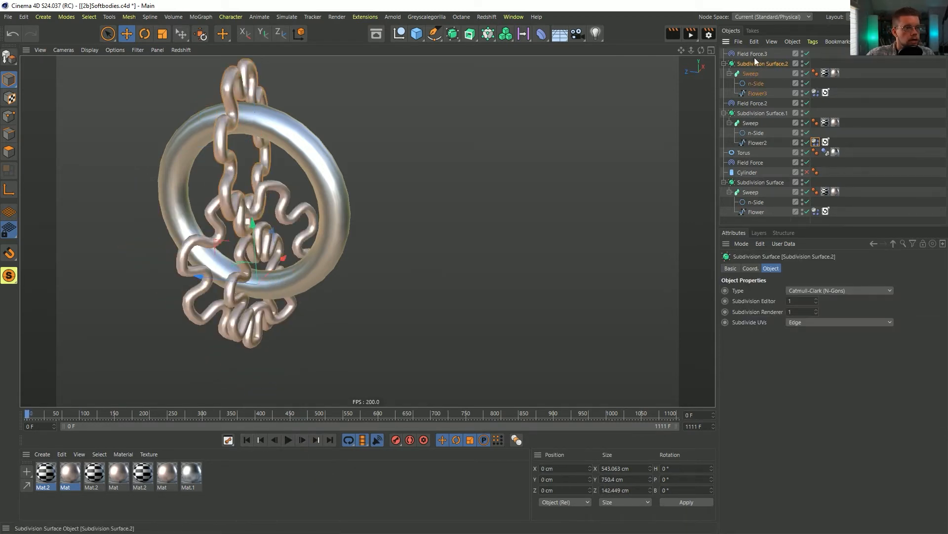
pyautogui.hotkey('ctrl', 'c')
pyautogui.hotkey('ctrl', 'v')
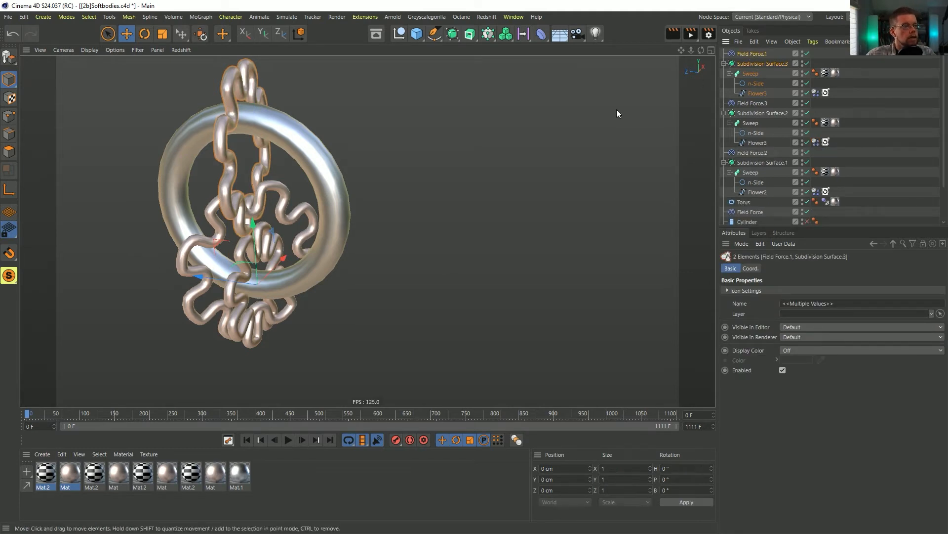
pyautogui.press('e')
pyautogui.moveTo(218, 271); pyautogui.dragTo(443, 289)
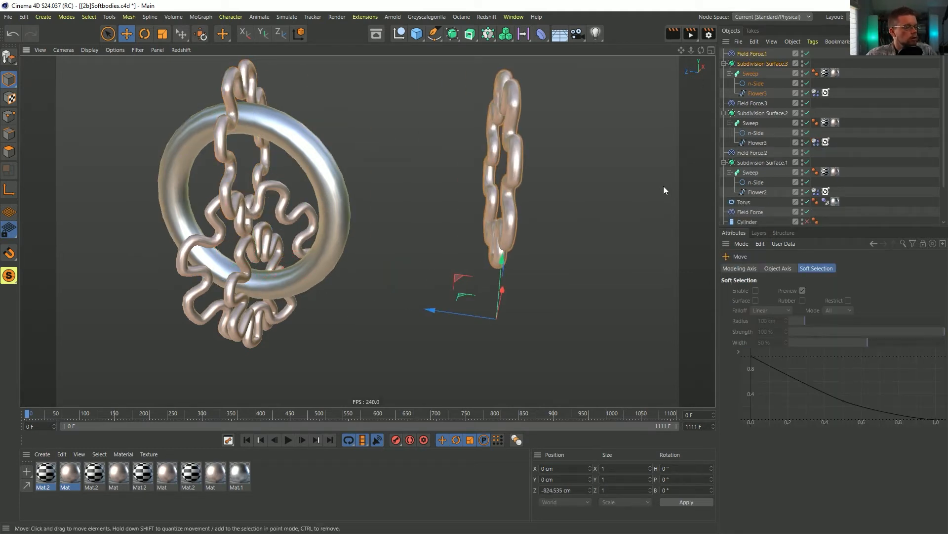
# Step: Play the simulation, examine from several angles how the separate loop moves beside the torus, and rewind to the start
pyautogui.click(288, 440)
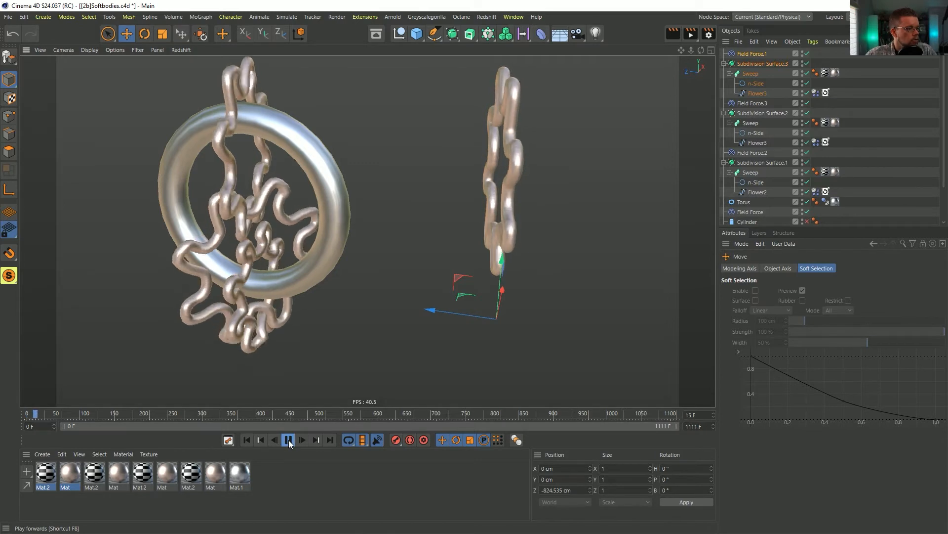
pyautogui.scroll(3, 557, 200)
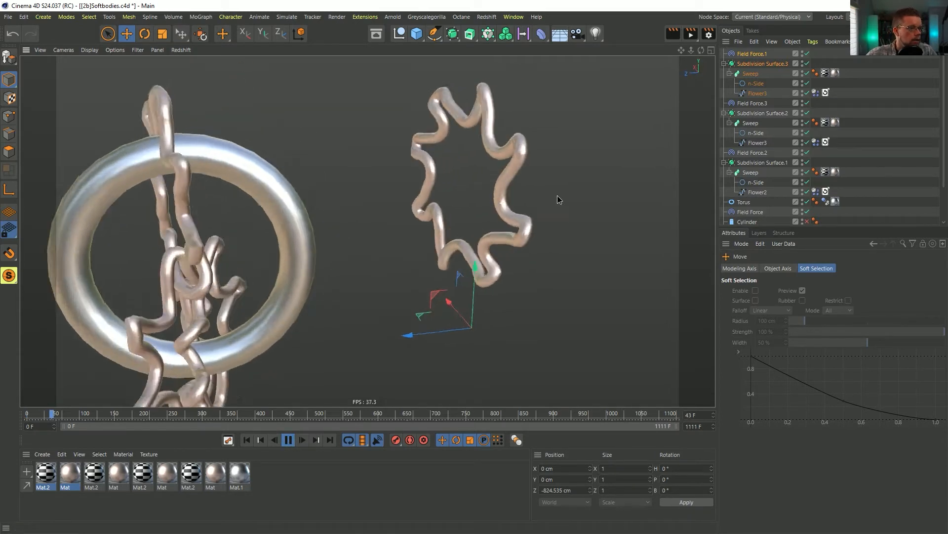
pyautogui.keyDown('alt'); pyautogui.moveTo(557, 196); pyautogui.dragTo(595, 200); pyautogui.keyUp('alt')
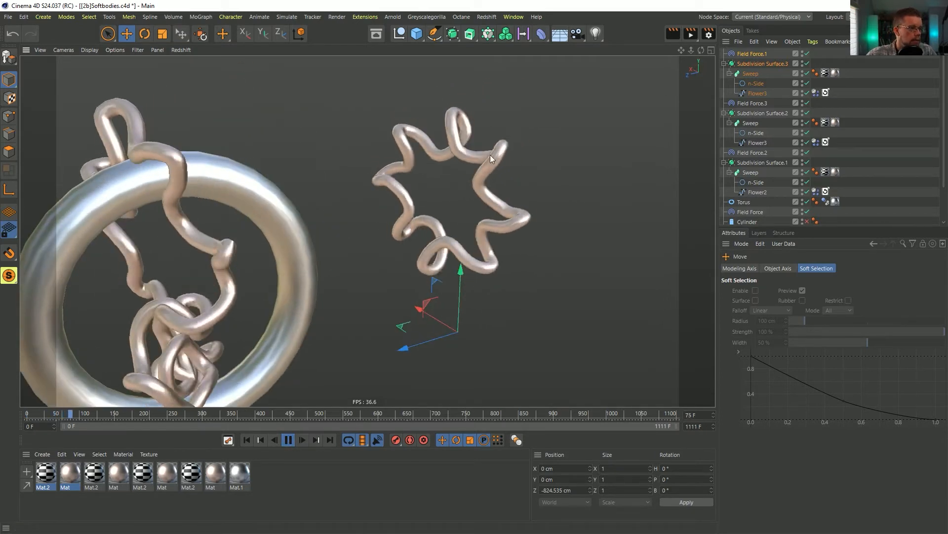
pyautogui.moveTo(463, 201)
pyautogui.keyDown('alt'); pyautogui.mouseDown()
pyautogui.moveTo(476, 190)
pyautogui.moveTo(453, 211)
pyautogui.mouseUp(); pyautogui.keyUp('alt')
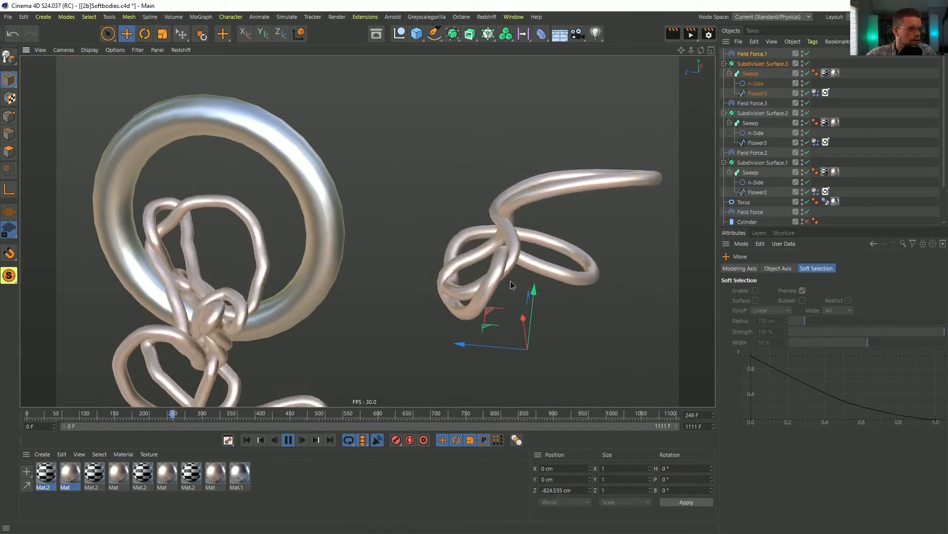
pyautogui.scroll(-3, 476, 295)
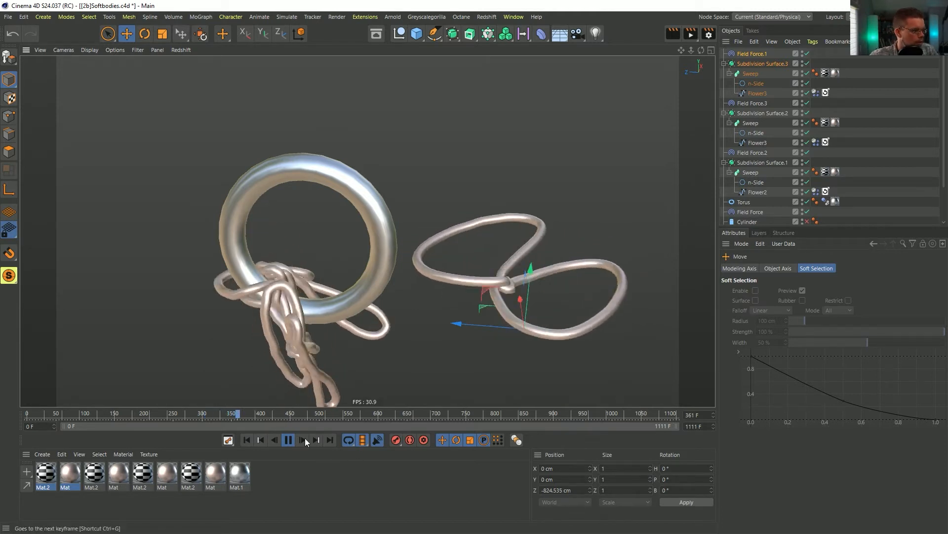
pyautogui.click(289, 440)
pyautogui.click(247, 439)
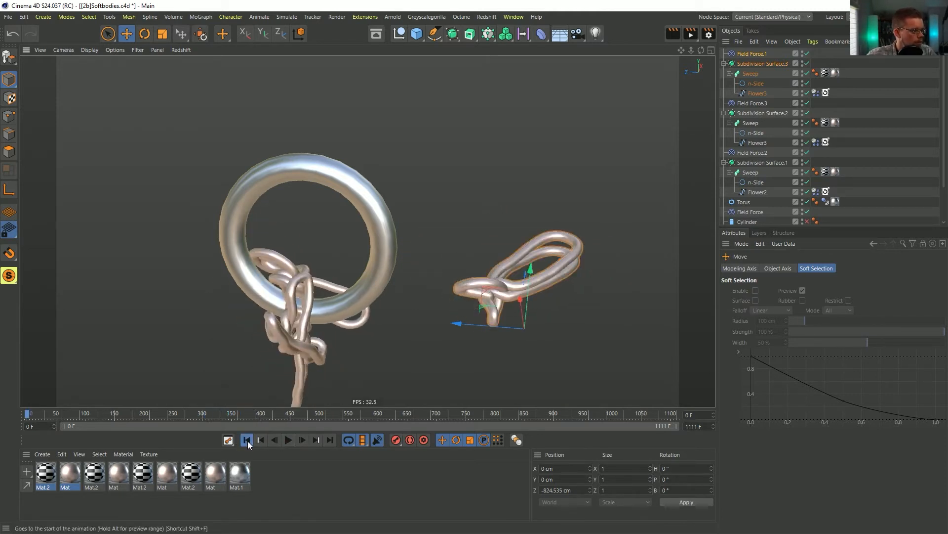
pyautogui.click(247, 439)
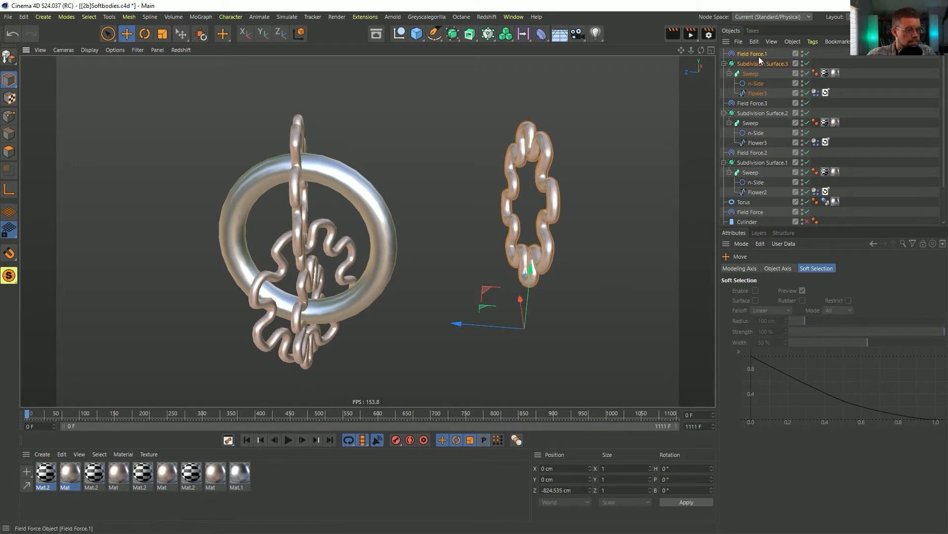
# Step: Move the Flower3 spline of Subdivision Surface.3 onto the torus's rim beside the other loops, at about X 0, Y 474, Z 624 cm
pyautogui.click(760, 91)
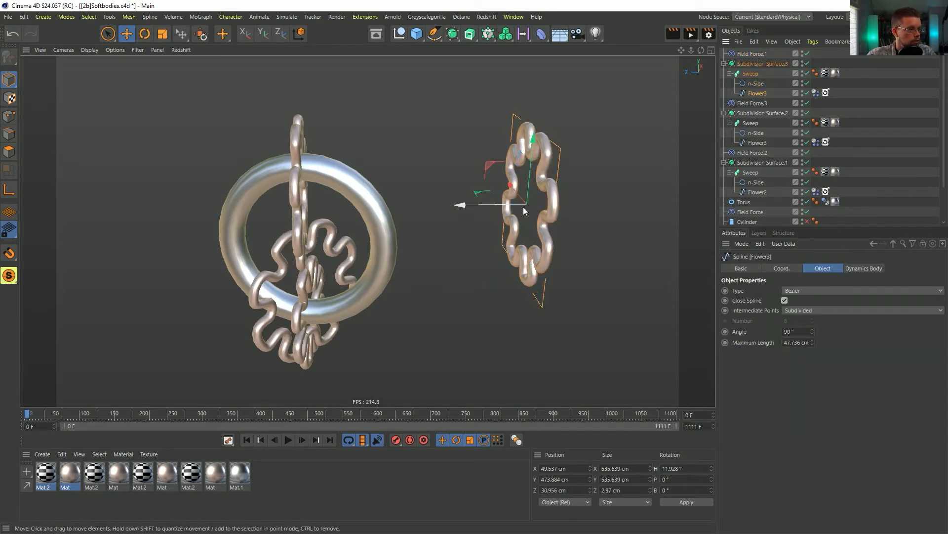
pyautogui.moveTo(523, 207); pyautogui.dragTo(327, 213)
pyautogui.keyDown('alt'); pyautogui.moveTo(372, 265); pyautogui.dragTo(450, 298); pyautogui.keyUp('alt')
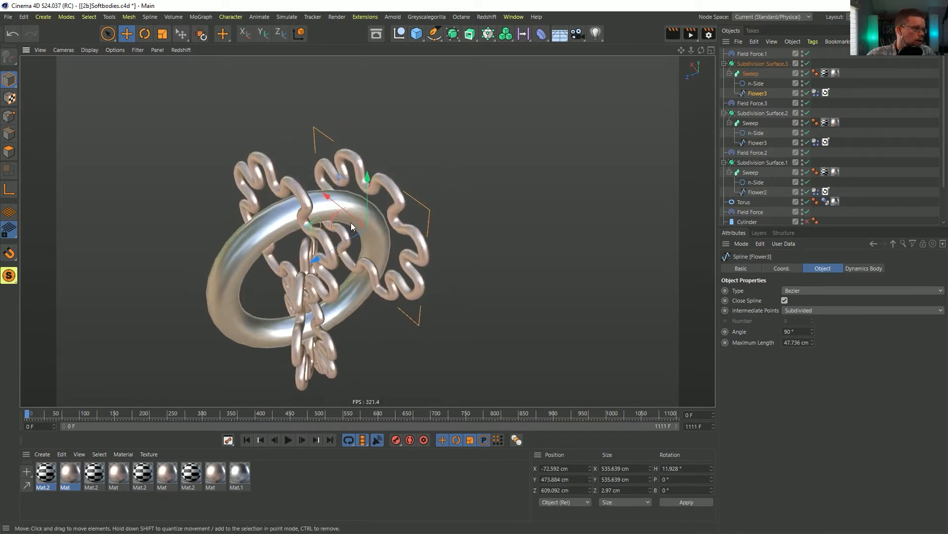
pyautogui.moveTo(351, 221); pyautogui.dragTo(270, 173)
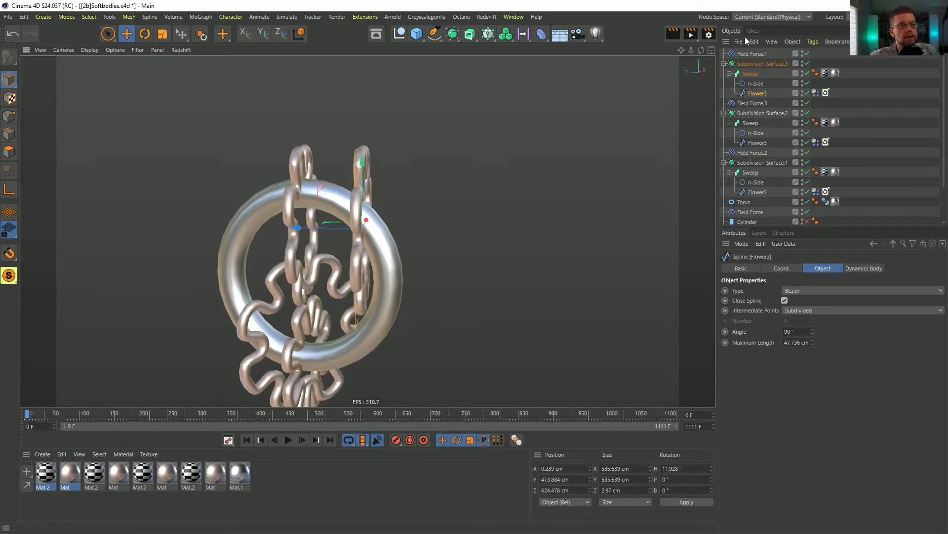
pyautogui.keyDown('alt'); pyautogui.moveTo(445, 212); pyautogui.dragTo(349, 232); pyautogui.keyUp('alt')
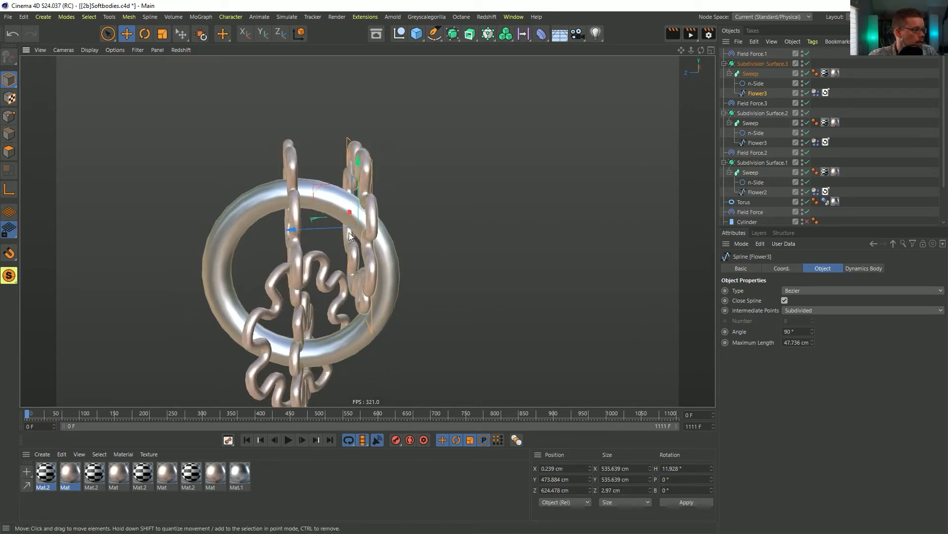
# Step: Play the simulation with all four loops, examine from several angles how they tangle on the torus, select the torus and rewind to the start
pyautogui.click(287, 439)
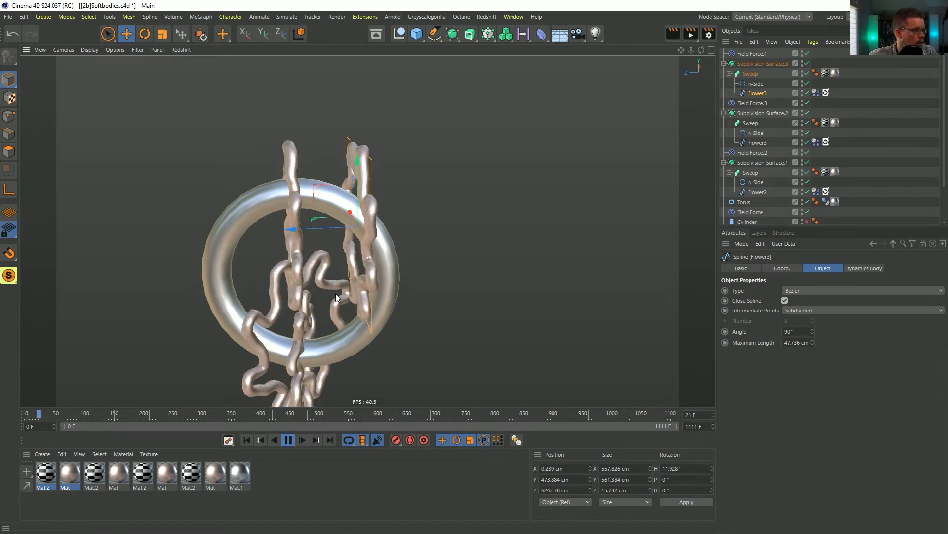
pyautogui.keyDown('alt'); pyautogui.moveTo(428, 271); pyautogui.dragTo(310, 278); pyautogui.keyUp('alt')
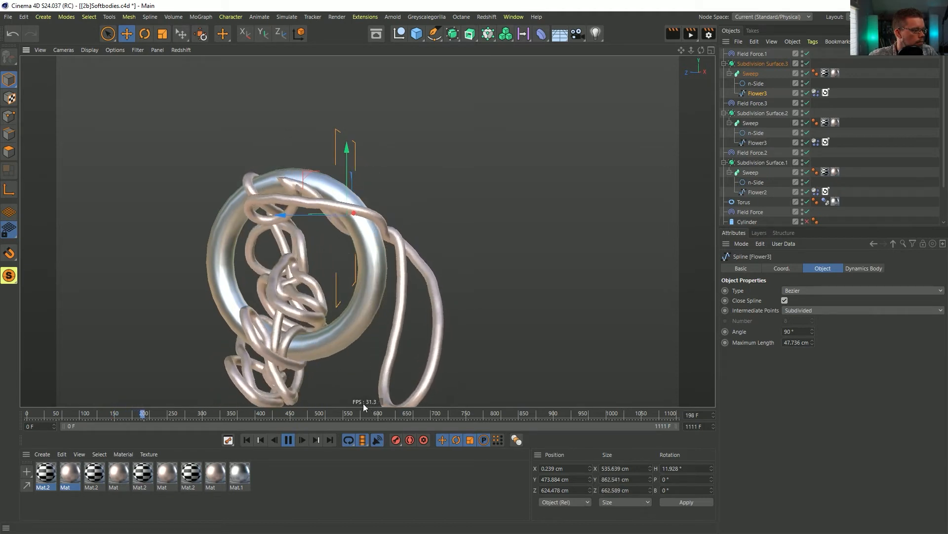
pyautogui.keyDown('alt'); pyautogui.moveTo(390, 274); pyautogui.dragTo(372, 282, button='right'); pyautogui.keyUp('alt')
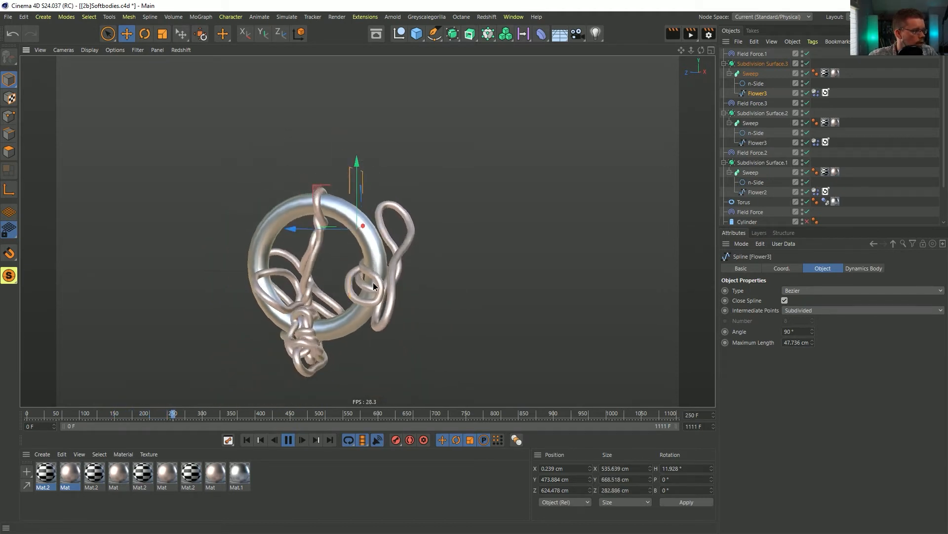
pyautogui.keyDown('alt'); pyautogui.moveTo(373, 282); pyautogui.dragTo(373, 241, button='middle'); pyautogui.keyUp('alt')
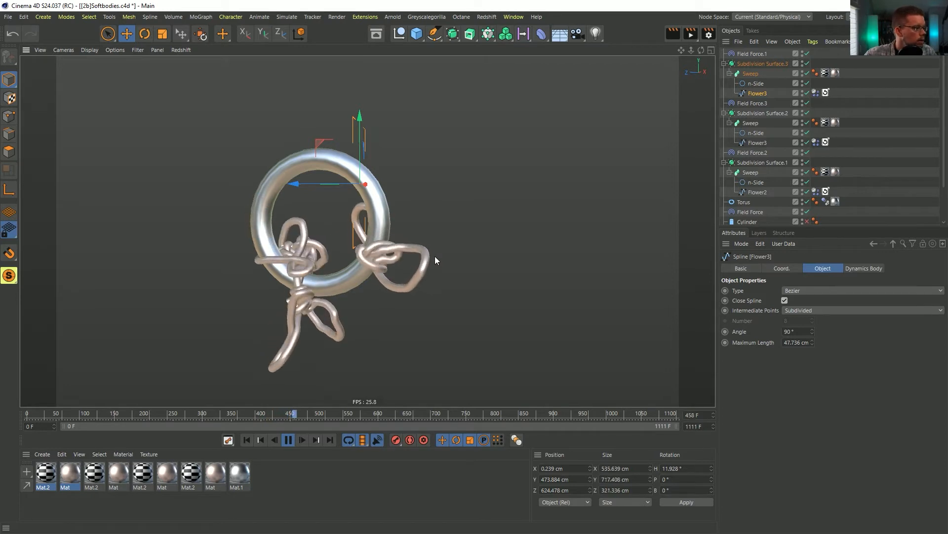
pyautogui.keyDown('alt'); pyautogui.moveTo(314, 243); pyautogui.dragTo(433, 265); pyautogui.keyUp('alt')
pyautogui.keyDown('alt'); pyautogui.moveTo(302, 249); pyautogui.dragTo(372, 266, button='middle'); pyautogui.keyUp('alt')
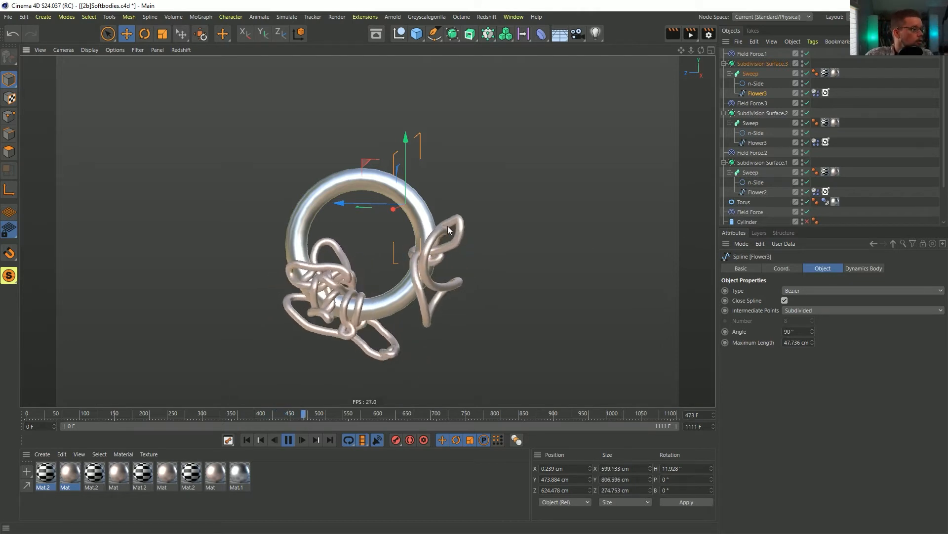
pyautogui.scroll(-2, 791, 143)
pyautogui.click(761, 161)
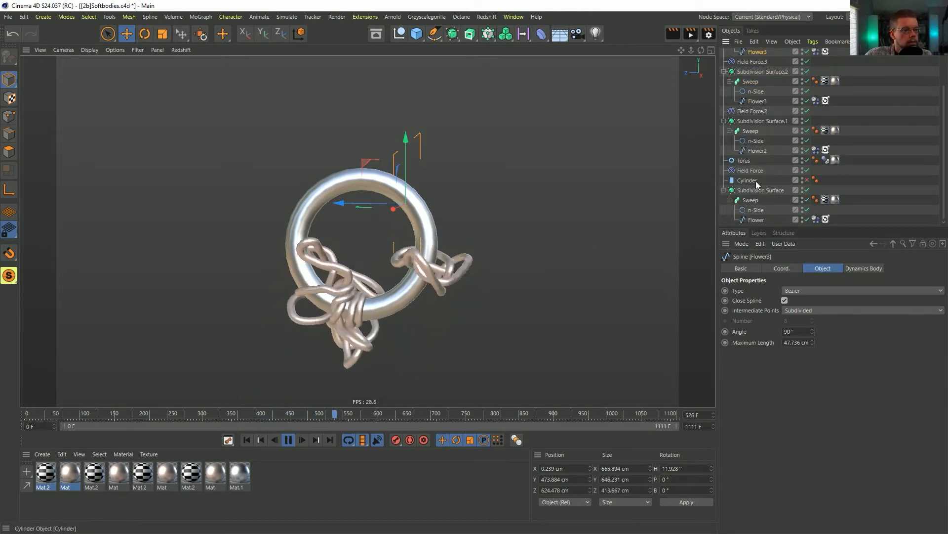
pyautogui.click(288, 440)
pyautogui.click(242, 439)
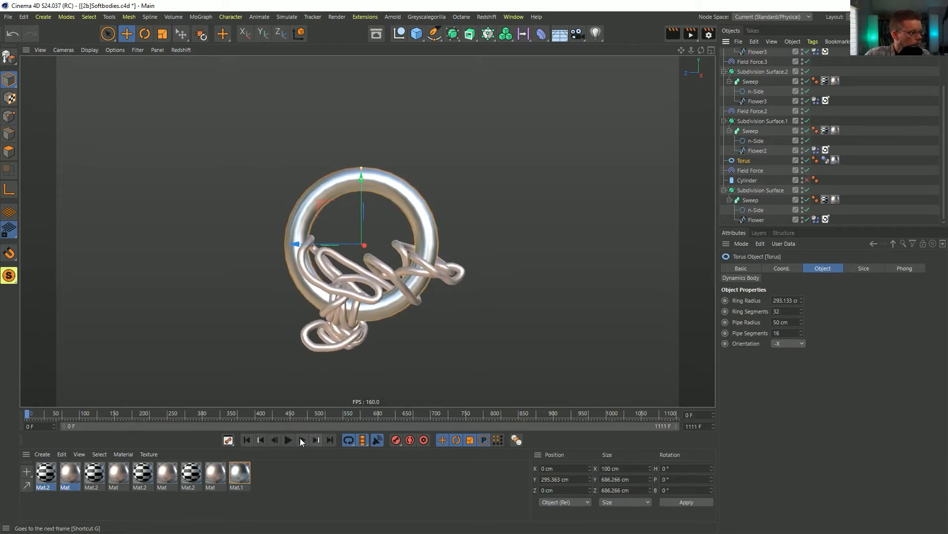
# Step: Save the project and move the torus to about Y 336, Z 450 cm while the simulation plays, ending back at the start
pyautogui.hotkey('ctrl', 's')
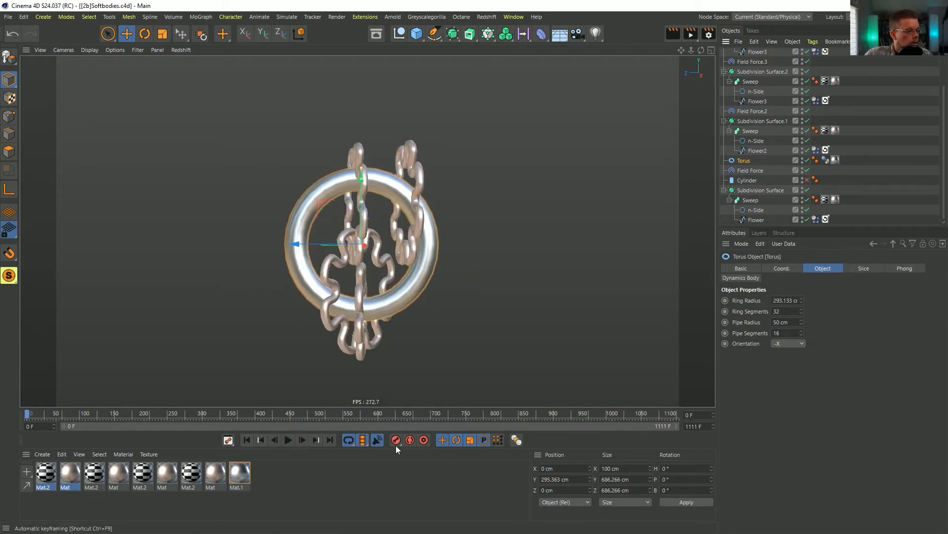
pyautogui.click(289, 439)
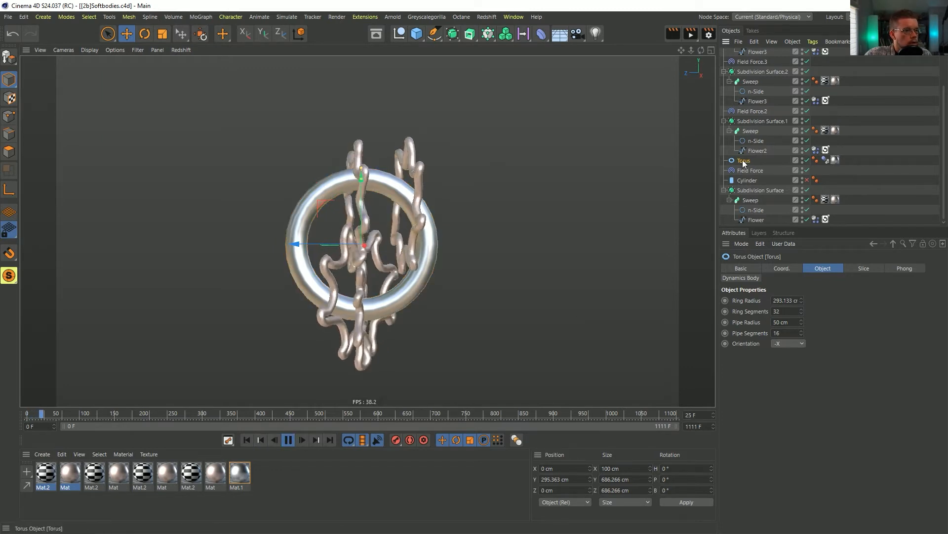
pyautogui.moveTo(319, 203); pyautogui.dragTo(231, 191)
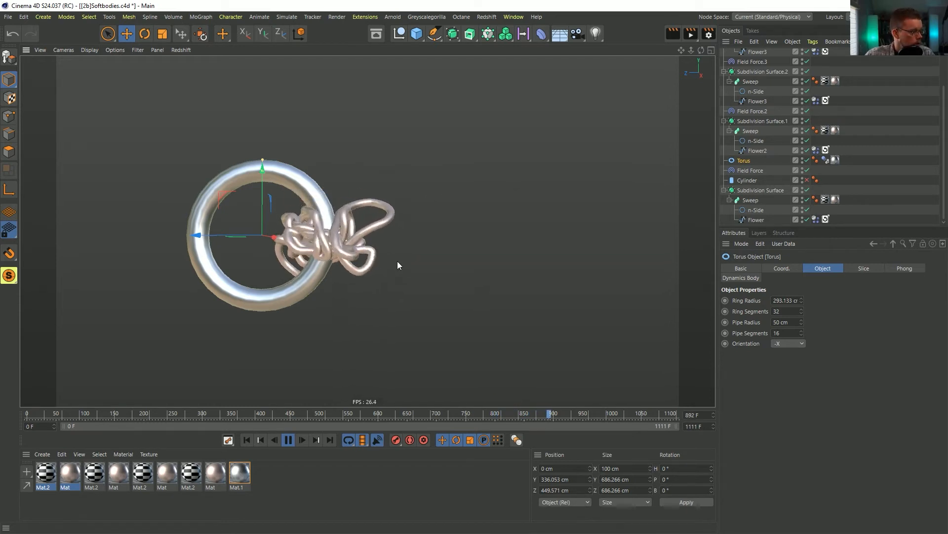
pyautogui.click(288, 440)
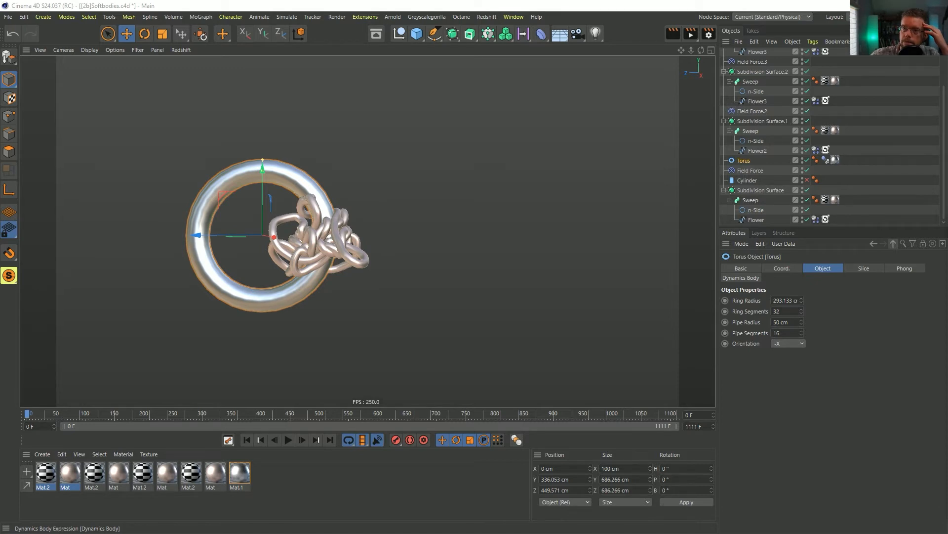
# Step: Bring the browser window with the Instagram post "6/11 Matrix Loop" into view, enlarge it, examine the cube animation and return to Cinema 4D
pyautogui.moveTo(947, 84); pyautogui.dragTo(404, 120)
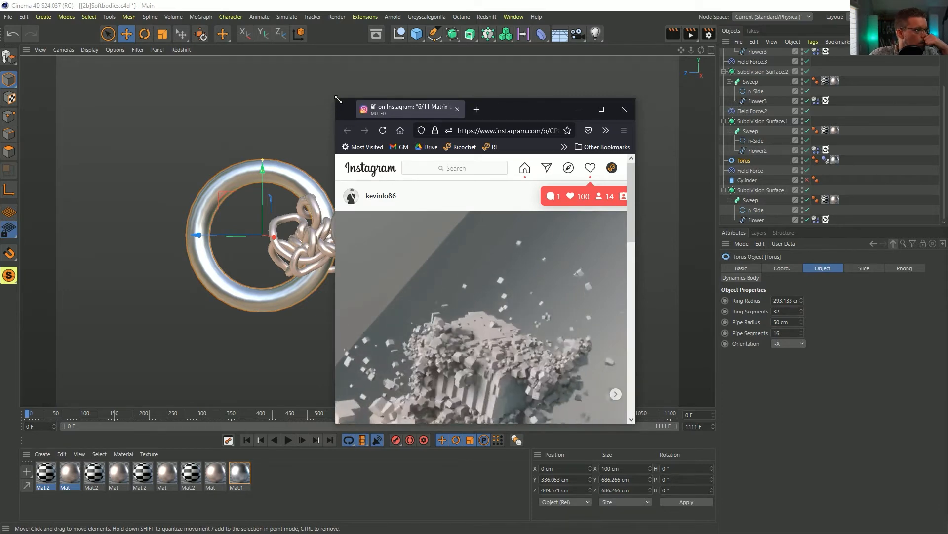
pyautogui.moveTo(336, 99); pyautogui.dragTo(103, 19)
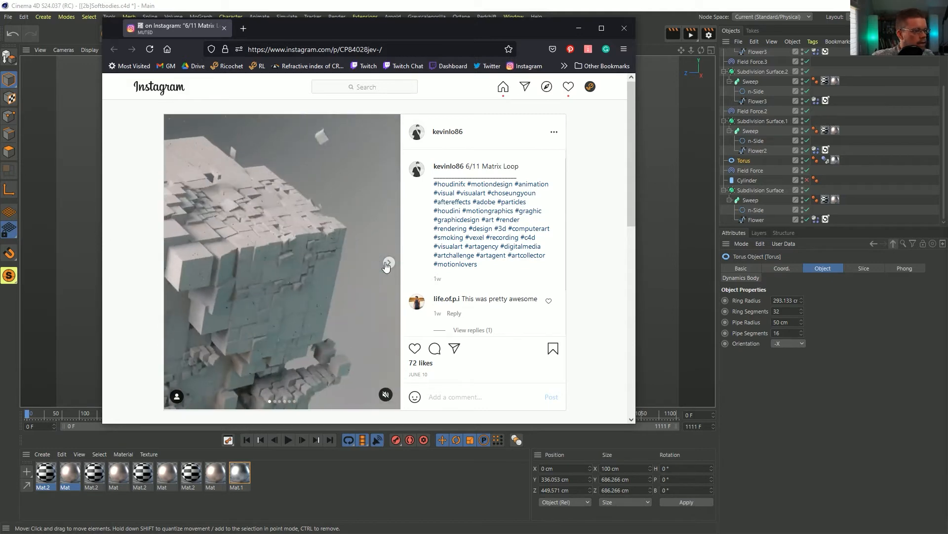
pyautogui.moveTo(332, 39); pyautogui.dragTo(514, 122)
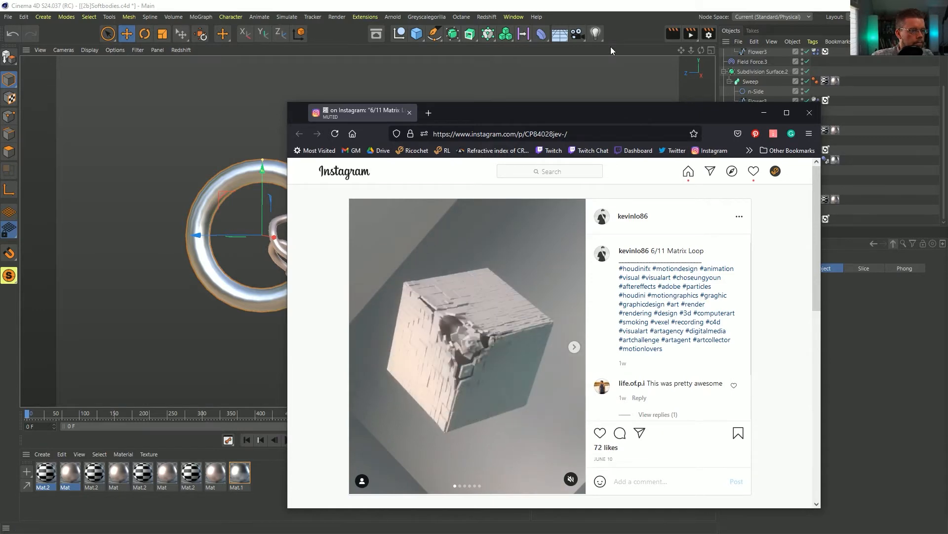
pyautogui.click(630, 33)
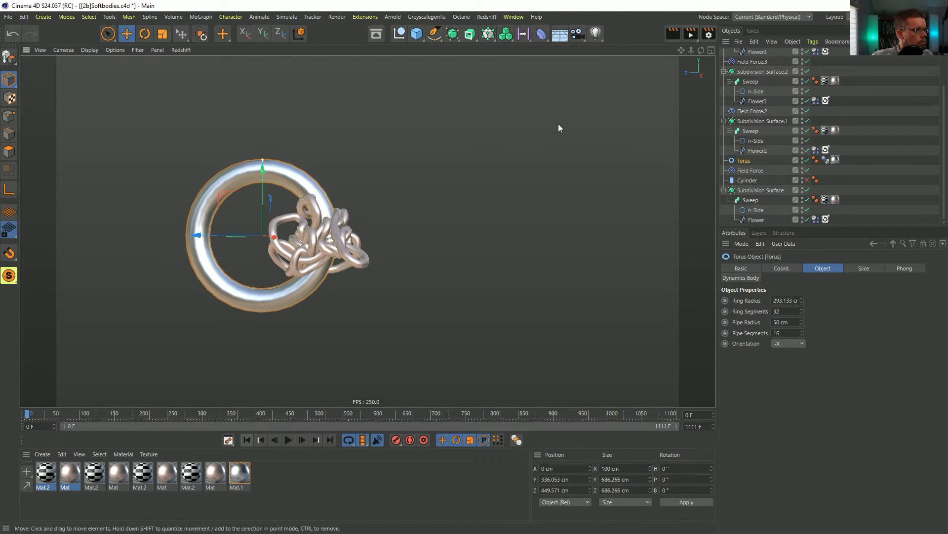
# Step: Create a new project and add a Platonic primitive with its type set to Bucky
pyautogui.hotkey('ctrl', 'n')
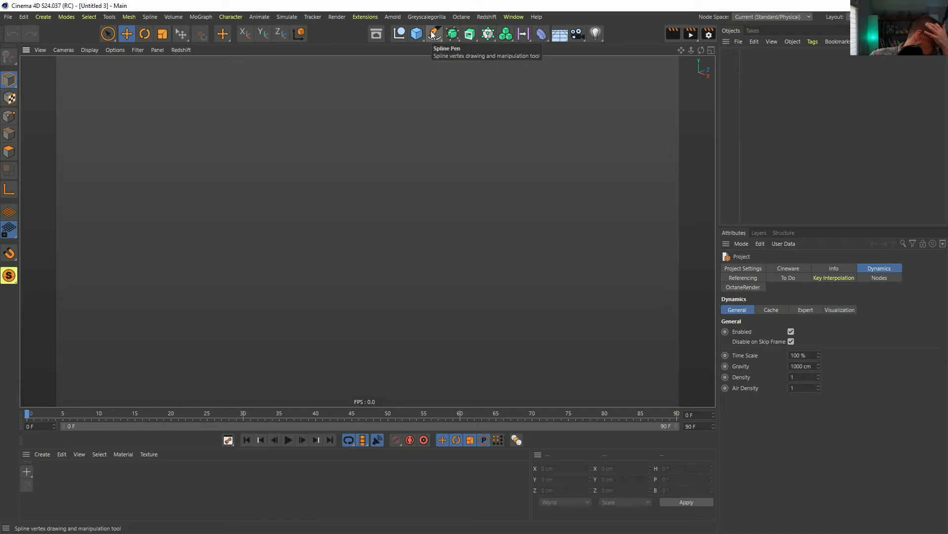
pyautogui.click(407, 37)
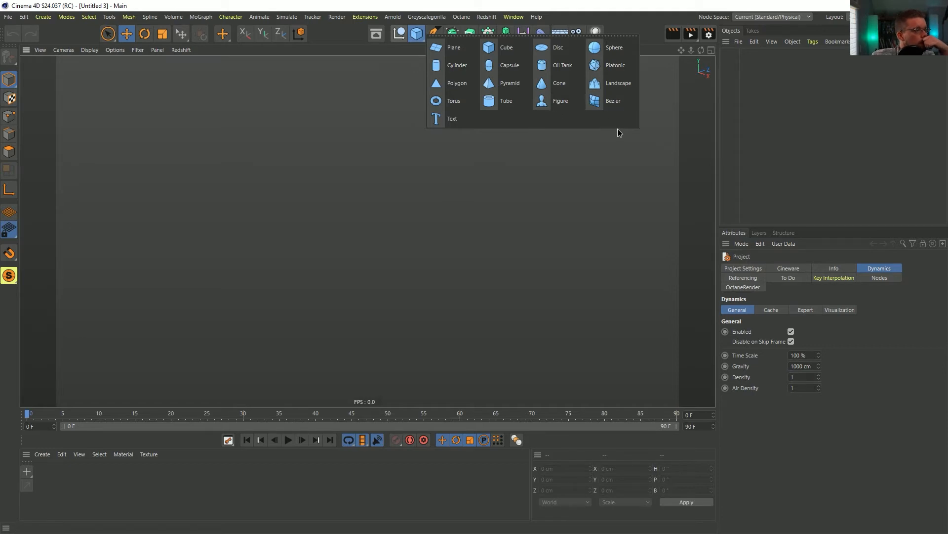
pyautogui.click(602, 67)
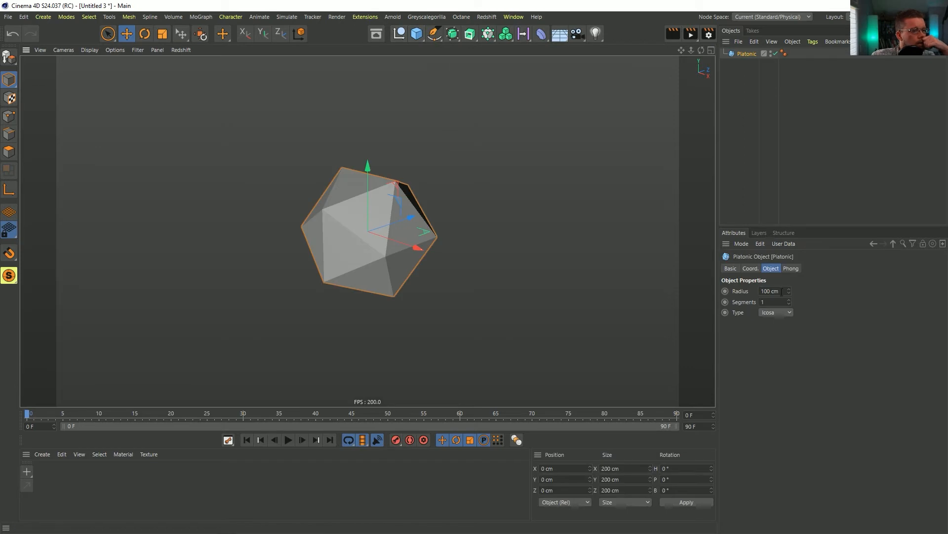
pyautogui.click(774, 314)
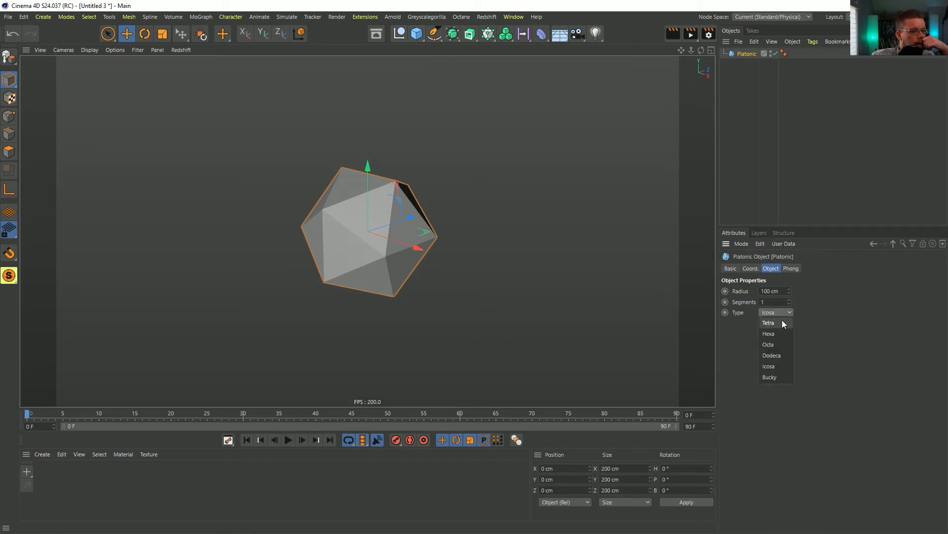
pyautogui.click(766, 367)
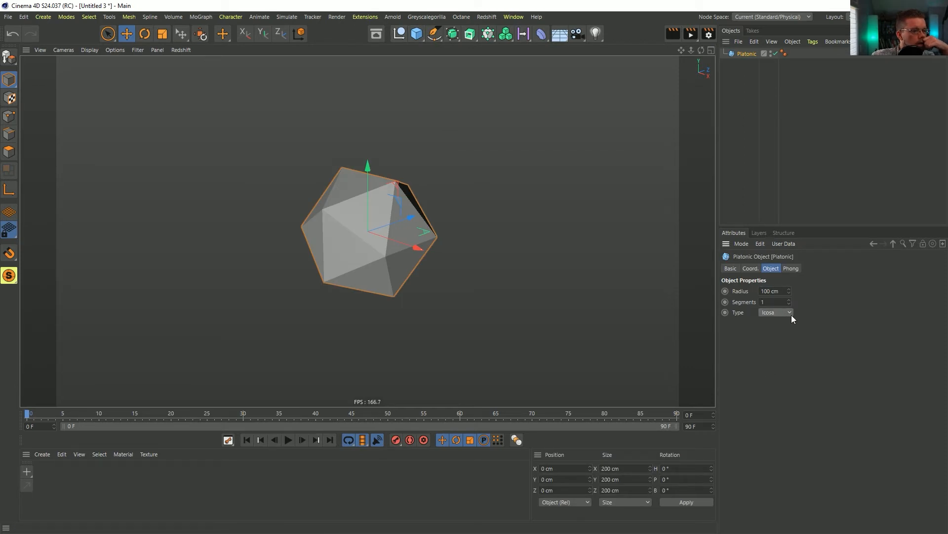
pyautogui.click(778, 313)
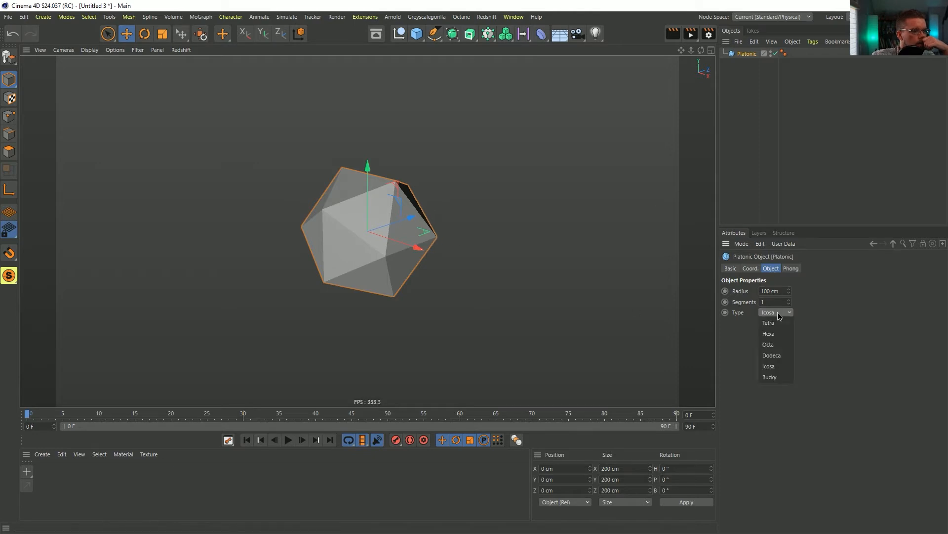
pyautogui.click(780, 377)
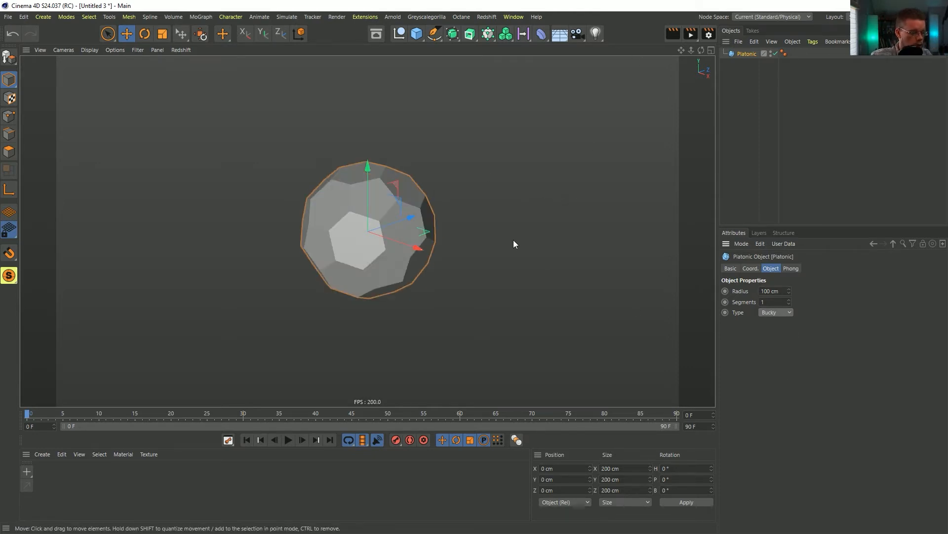
# Step: Show the mesh lines on the shaded Bucky Platonic, make it editable and select all of its polygons
pyautogui.press('n')
pyautogui.press('b')
pyautogui.keyDown('alt'); pyautogui.moveTo(390, 218); pyautogui.dragTo(467, 217); pyautogui.keyUp('alt')
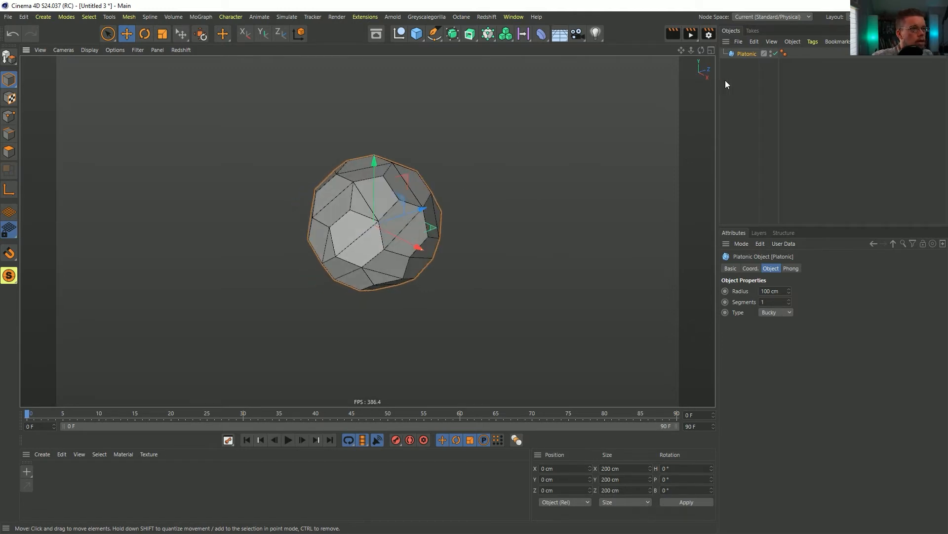
pyautogui.press('c')
pyautogui.click(9, 134)
pyautogui.hotkey('ctrl', 'a')
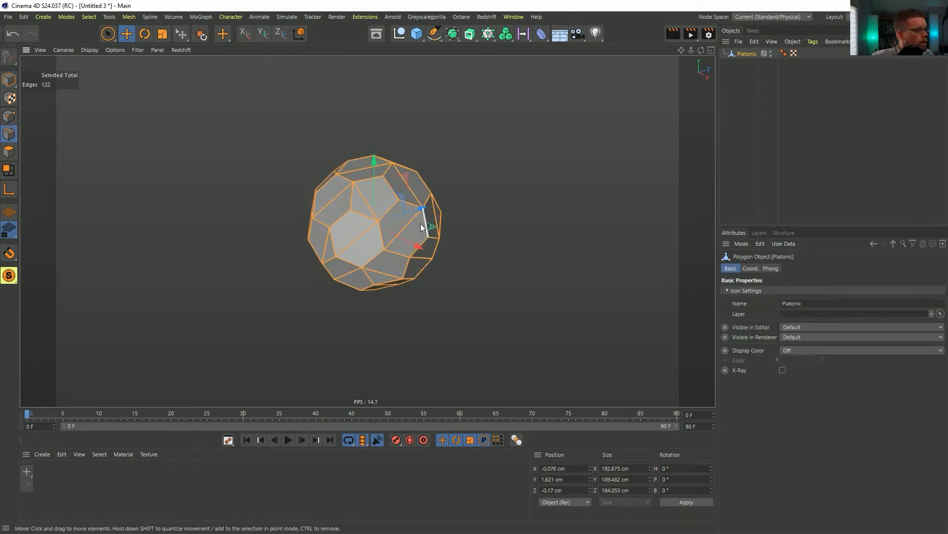
pyautogui.click(9, 152)
pyautogui.hotkey('ctrl', 'a')
pyautogui.keyDown('alt'); pyautogui.moveTo(344, 237); pyautogui.dragTo(388, 237, button='right'); pyautogui.keyUp('alt')
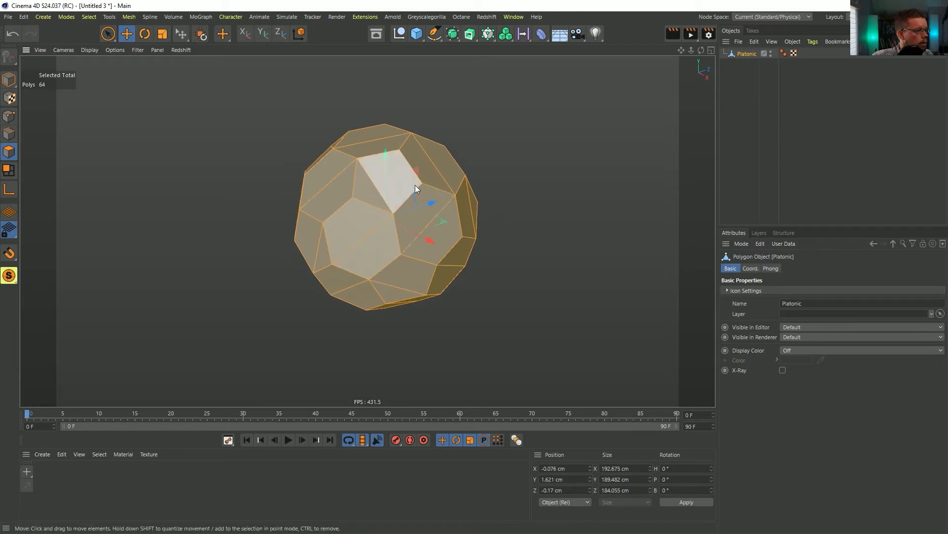
pyautogui.keyDown('alt'); pyautogui.moveTo(415, 185); pyautogui.dragTo(413, 208); pyautogui.keyUp('alt')
# Step: Try to melt all selected polygons of the Platonic and undo it
pyautogui.rightClick(413, 212)
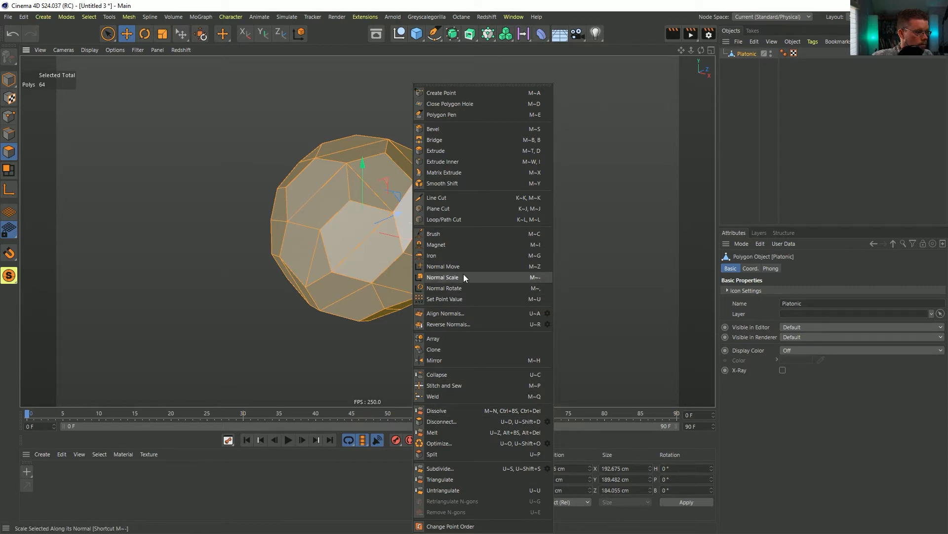
pyautogui.click(535, 431)
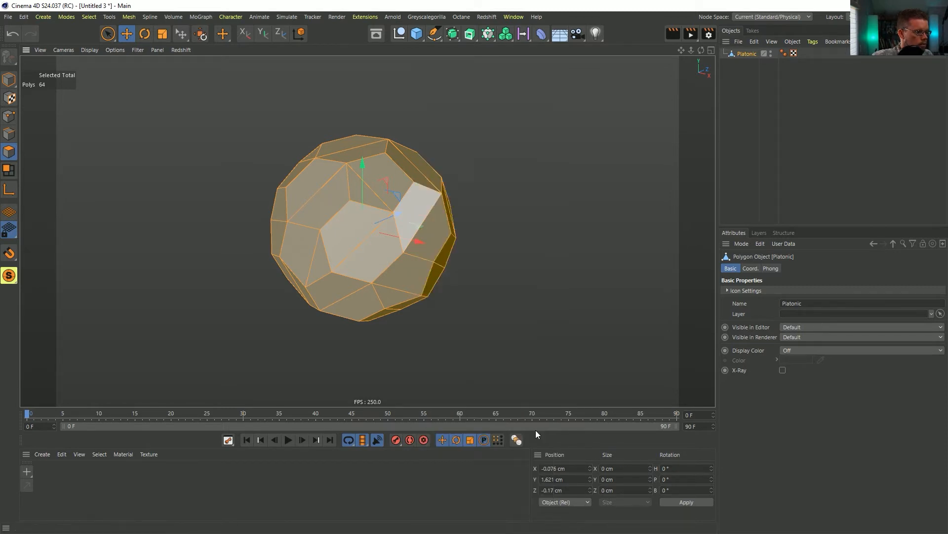
pyautogui.hotkey('ctrl', 'z')
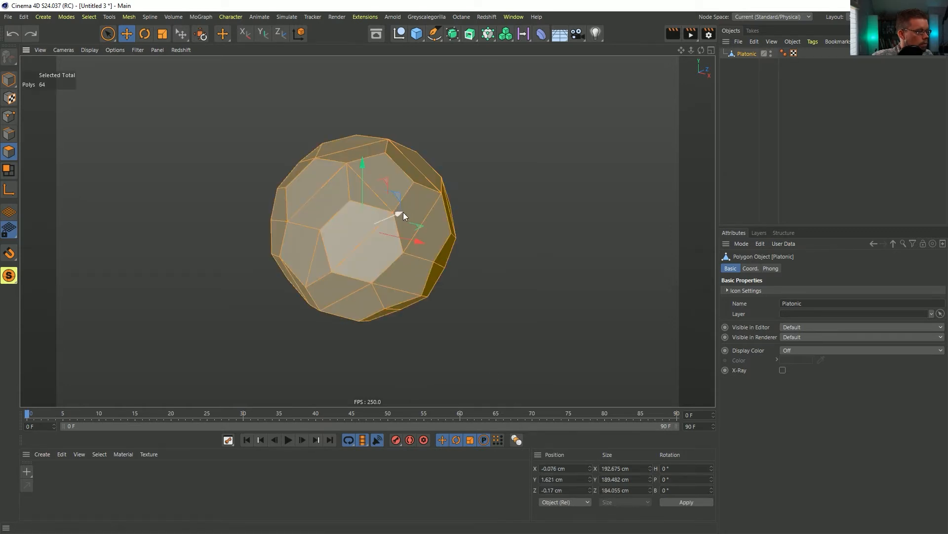
# Step: Apply Untriangulate to all polygons of the Platonic with a flatness angle of 74°
pyautogui.rightClick(419, 197)
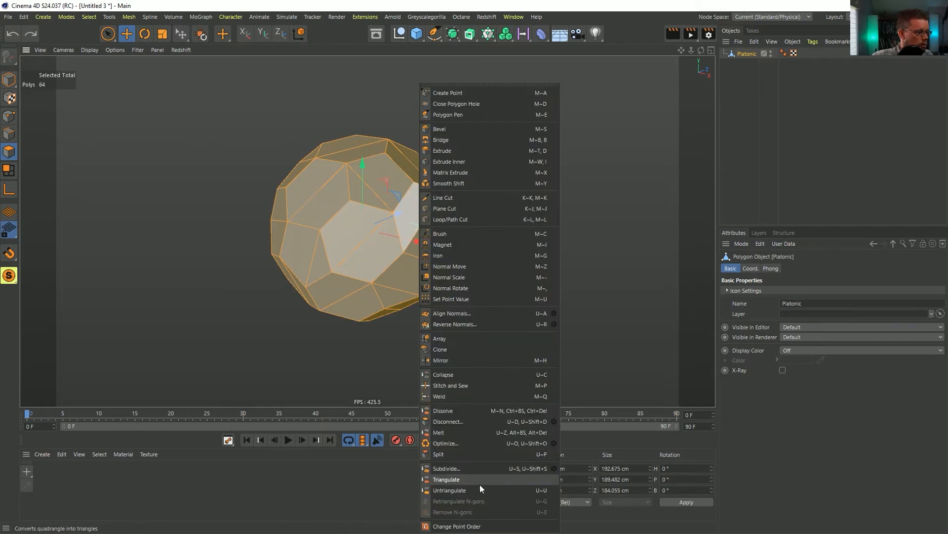
pyautogui.click(535, 490)
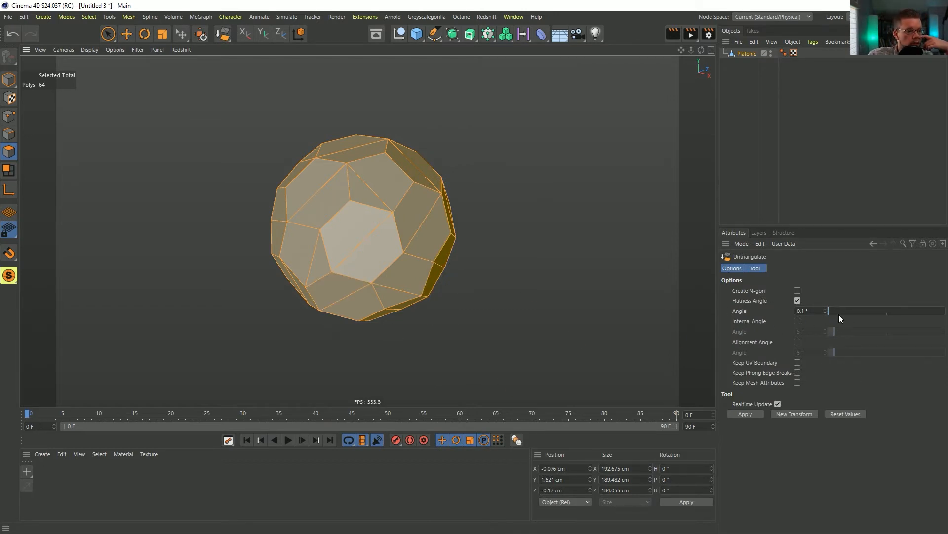
pyautogui.moveTo(839, 314); pyautogui.dragTo(870, 310)
pyautogui.click(751, 414)
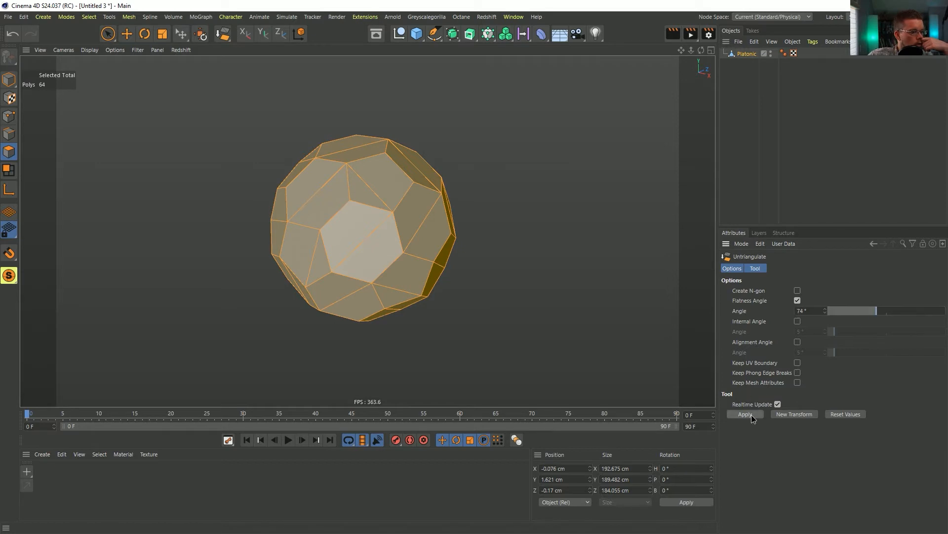
# Step: Turn on Create N-gon for the Untriangulate operation on the Platonic and set its angle to 31°
pyautogui.moveTo(876, 310); pyautogui.dragTo(814, 312)
pyautogui.click(798, 291)
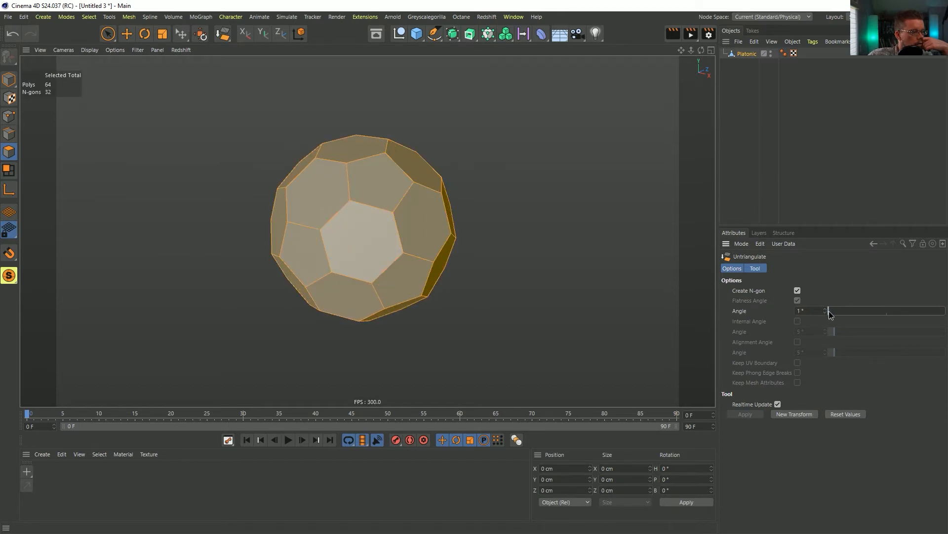
pyautogui.moveTo(829, 313); pyautogui.dragTo(868, 303)
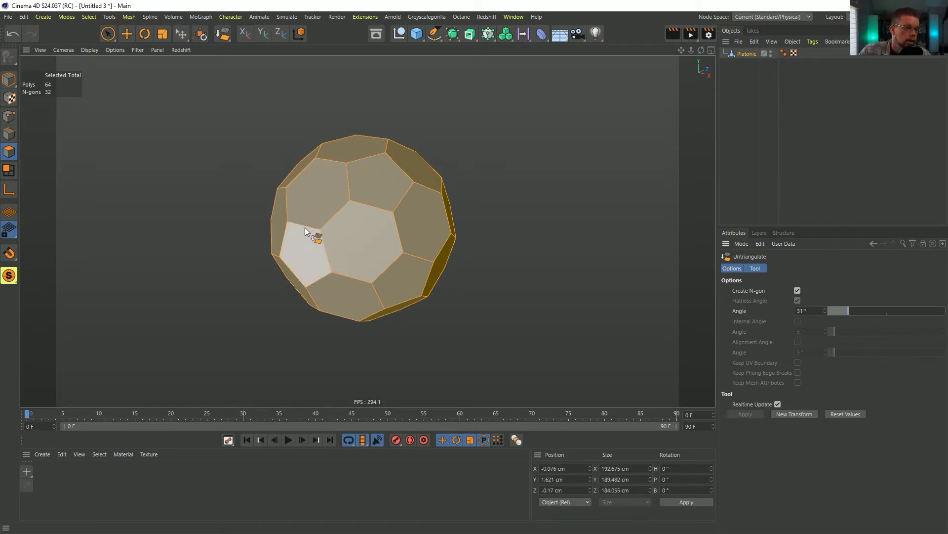
pyautogui.keyDown('alt'); pyautogui.moveTo(304, 227); pyautogui.dragTo(659, 143); pyautogui.keyUp('alt')
# Step: Select the whole Platonic in Model mode and add a Cloth Surface as its parent
pyautogui.click(731, 54)
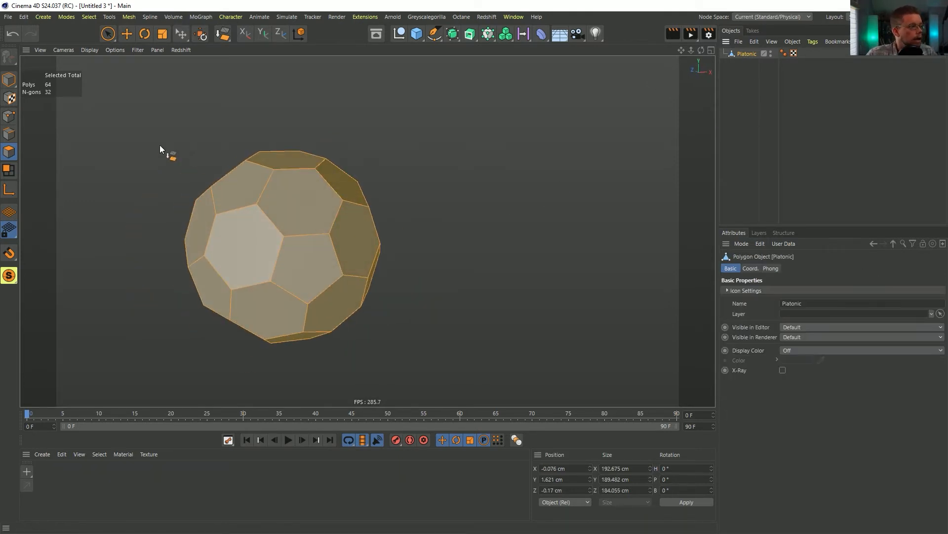
pyautogui.click(9, 79)
pyautogui.keyDown('alt'); pyautogui.moveTo(359, 182); pyautogui.dragTo(517, 201); pyautogui.keyUp('alt')
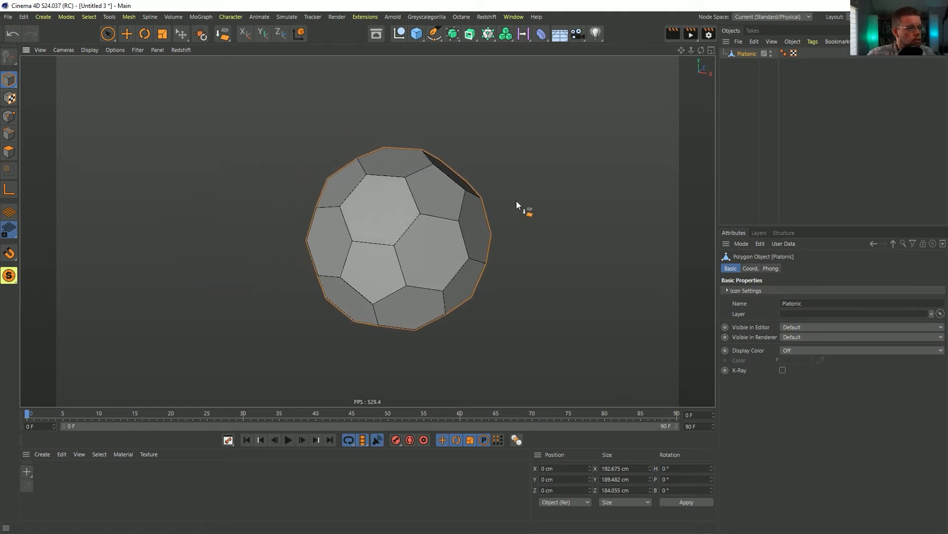
pyautogui.keyDown('alt'); pyautogui.moveTo(494, 99); pyautogui.dragTo(350, 200); pyautogui.keyUp('alt')
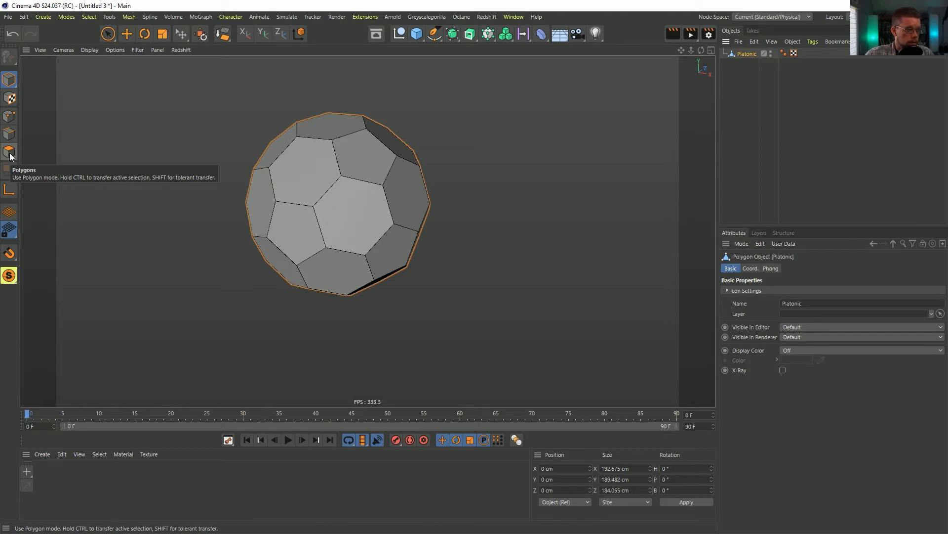
pyautogui.click(454, 37)
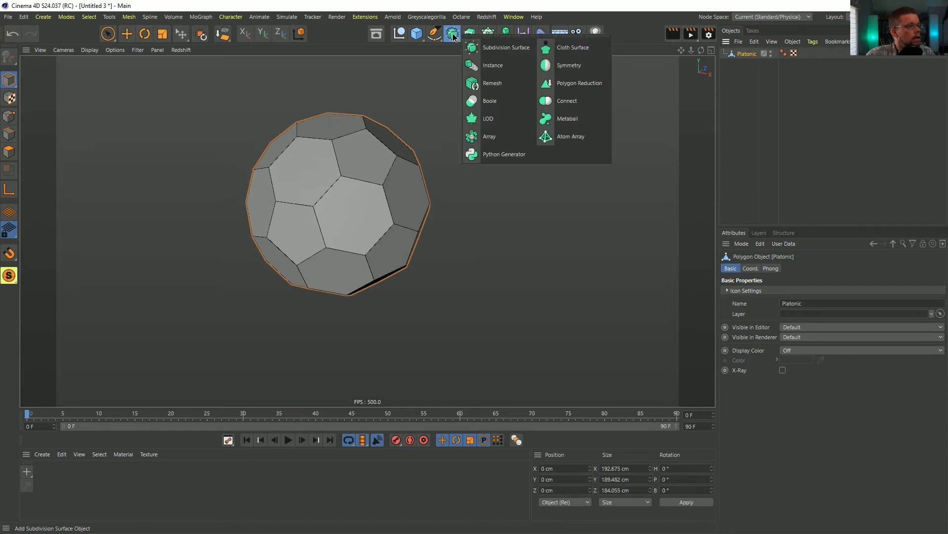
pyautogui.keyDown('alt'); pyautogui.click(568, 47); pyautogui.keyUp('alt')
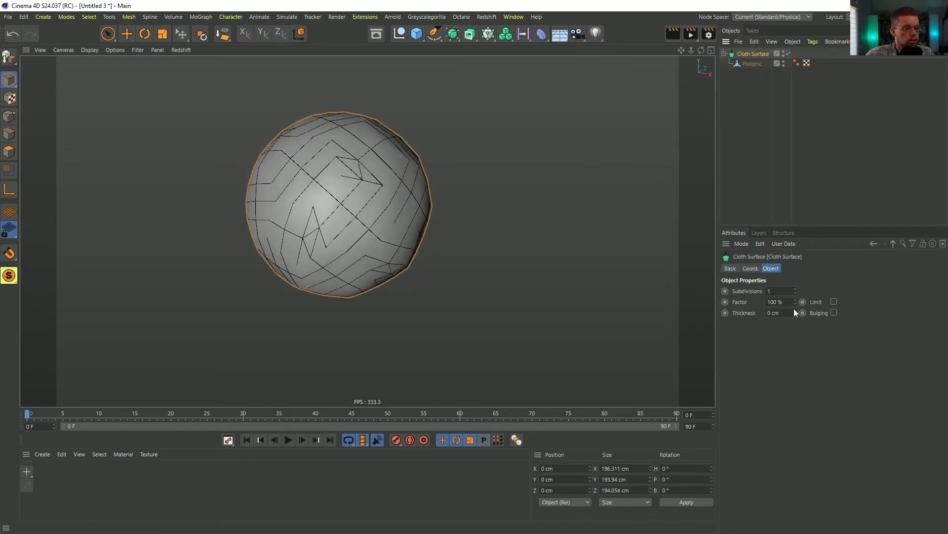
pyautogui.moveTo(366, 197)
pyautogui.keyDown('alt'); pyautogui.mouseDown()
pyautogui.moveTo(417, 159)
pyautogui.moveTo(352, 202)
pyautogui.moveTo(370, 190)
pyautogui.mouseUp(); pyautogui.keyUp('alt')
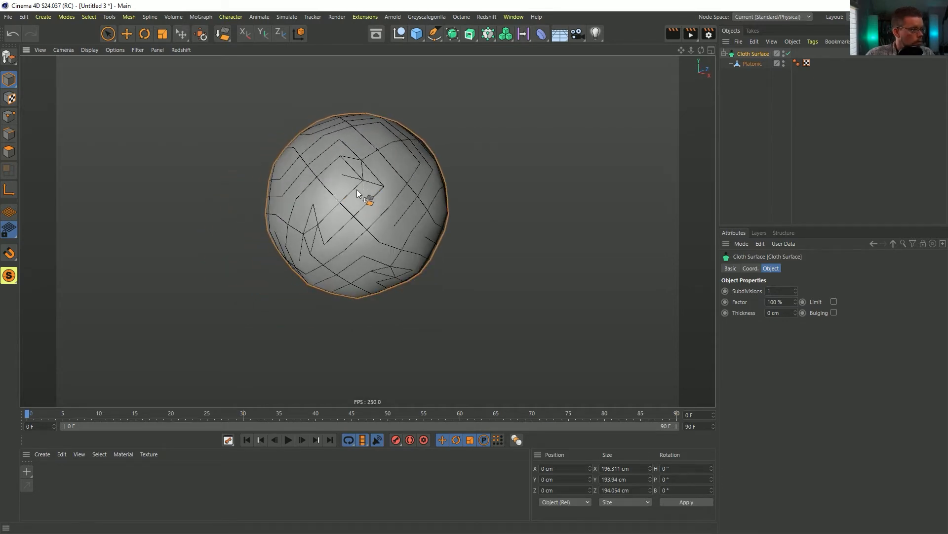
pyautogui.keyDown('alt'); pyautogui.moveTo(371, 191); pyautogui.dragTo(339, 207, button='right'); pyautogui.keyUp('alt')
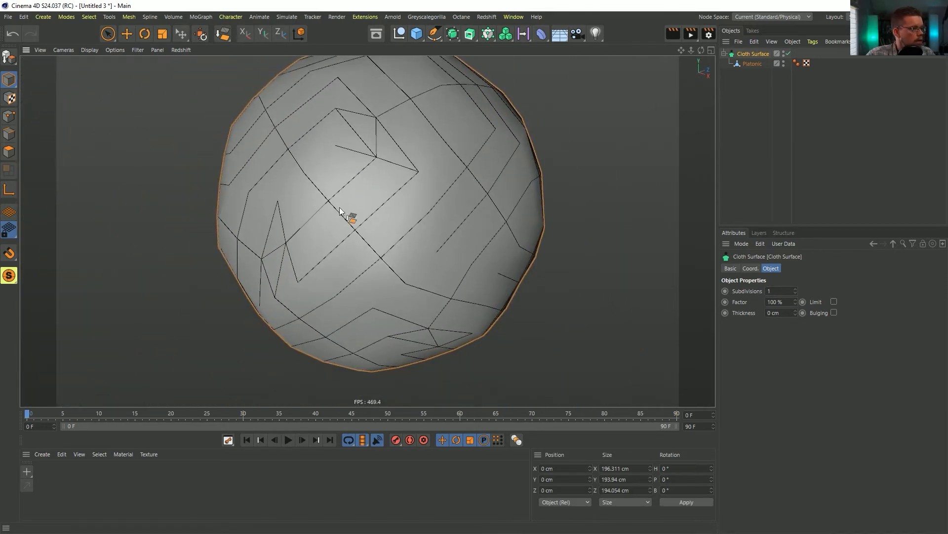
# Step: Set the Cloth Surface's subdivisions to 3 and its factor to 0%
pyautogui.click(796, 290)
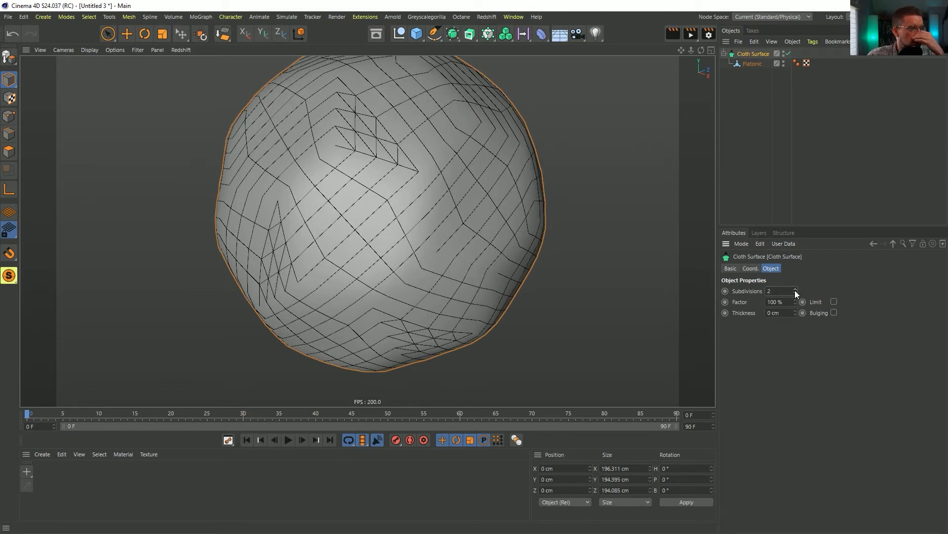
pyautogui.click(795, 290)
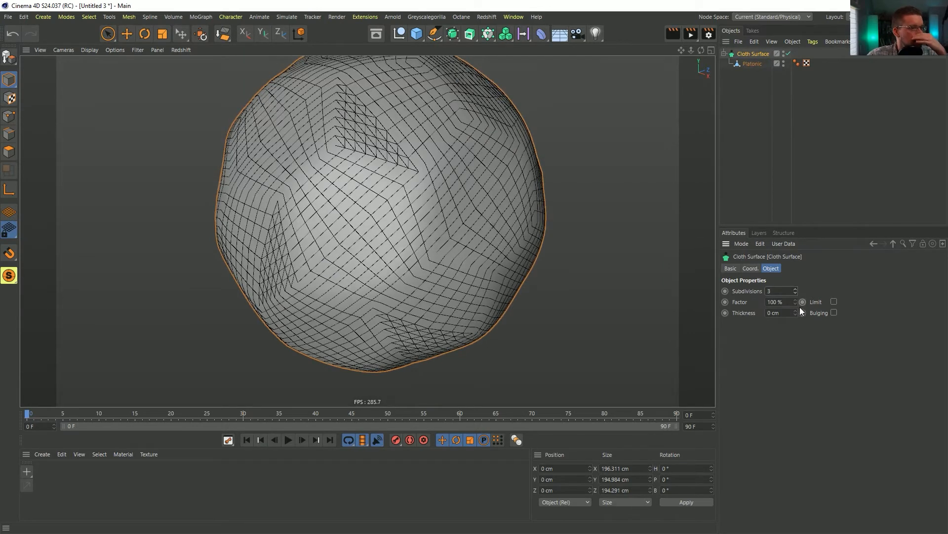
pyautogui.click(774, 302)
pyautogui.write('0')
pyautogui.press('Return')
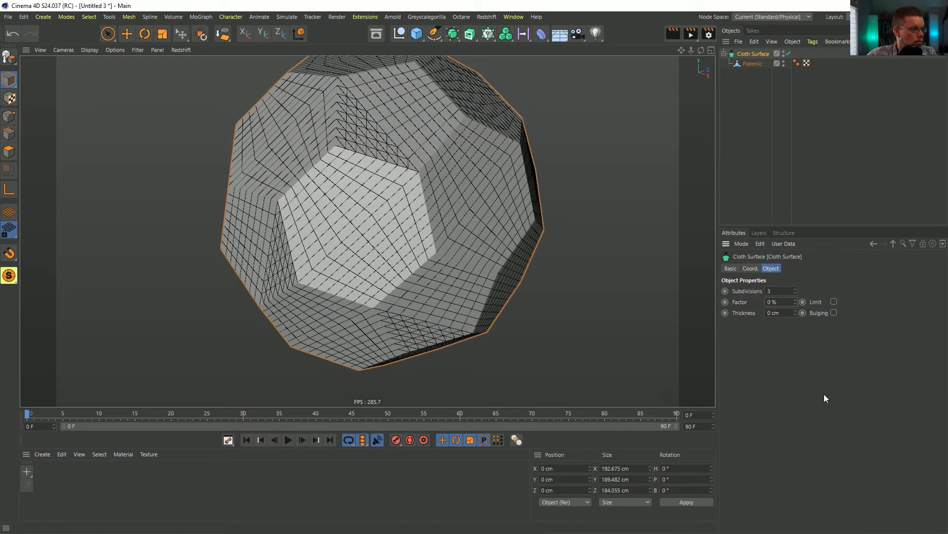
pyautogui.keyDown('alt'); pyautogui.moveTo(423, 179); pyautogui.dragTo(461, 143, button='right'); pyautogui.keyUp('alt')
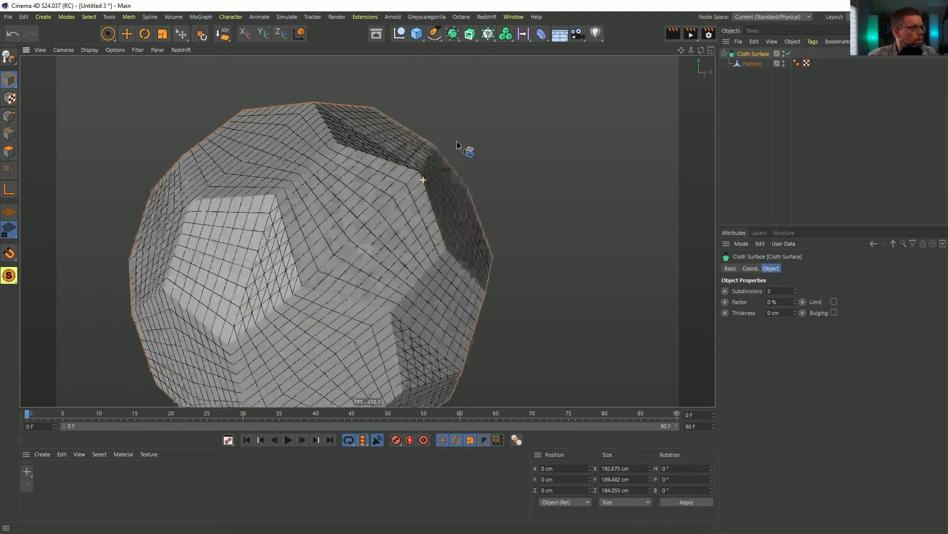
pyautogui.keyDown('alt'); pyautogui.moveTo(461, 144); pyautogui.dragTo(360, 110); pyautogui.keyUp('alt')
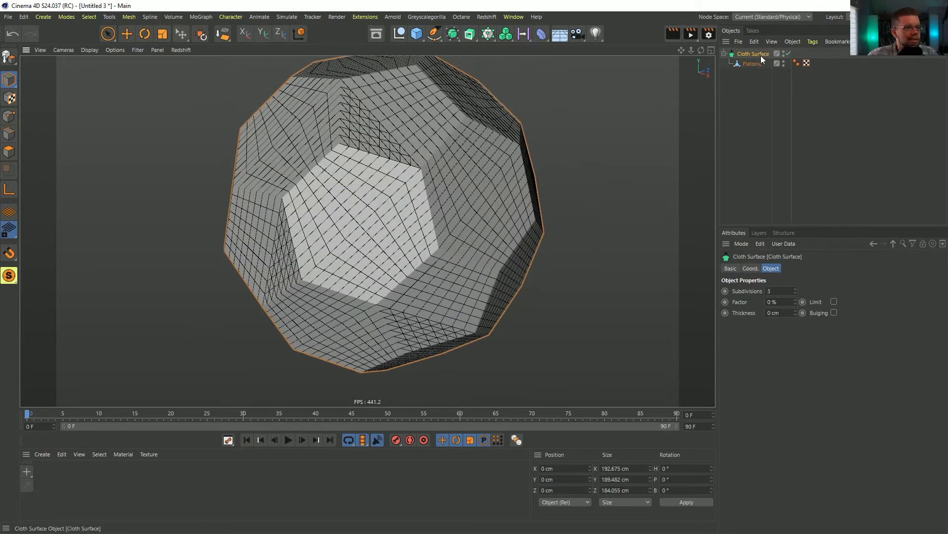
# Step: Take the Platonic out of the Cloth Surface and work on it in Polygon mode
pyautogui.click(747, 63)
pyautogui.click(9, 151)
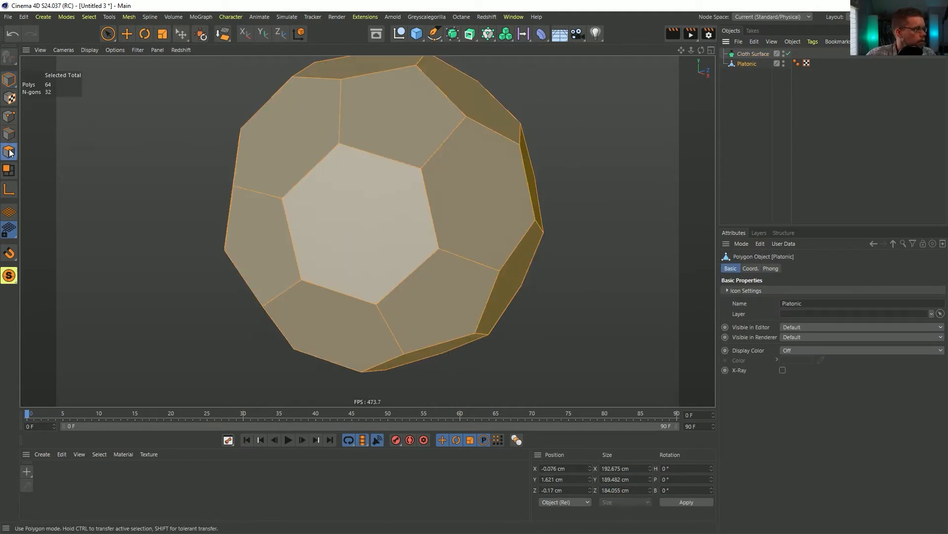
# Step: Try Extrude Inner on all polygons of the Platonic with and without Preserve Groups, undoing each attempt
pyautogui.press('i')
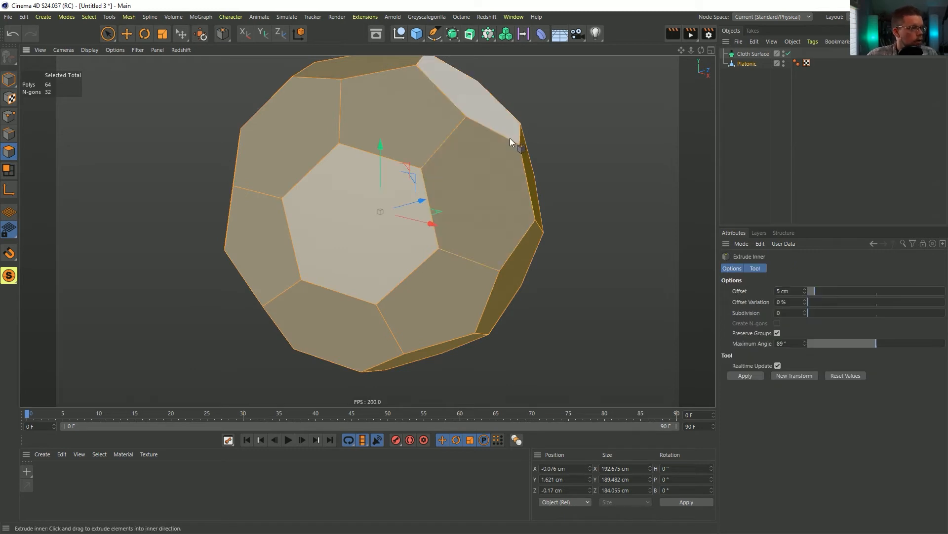
pyautogui.moveTo(510, 138); pyautogui.dragTo(531, 138)
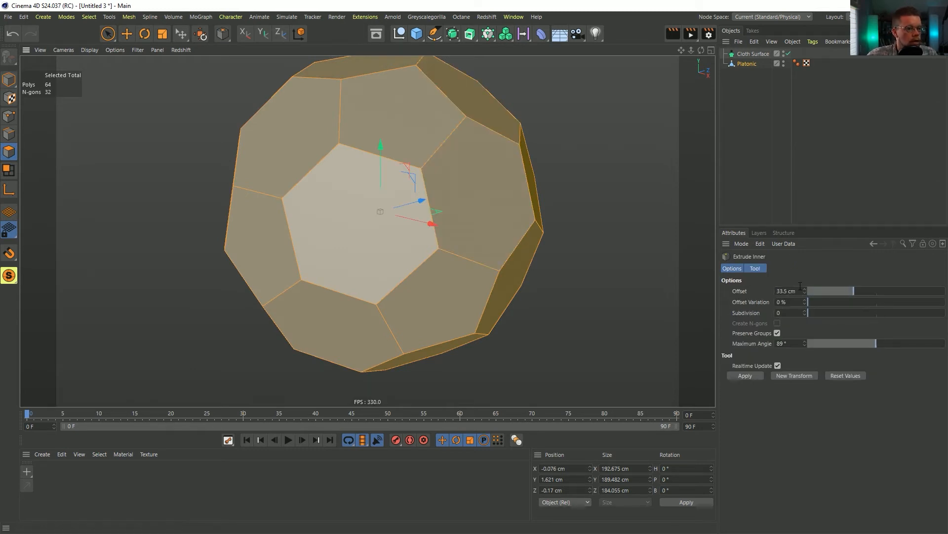
pyautogui.click(778, 333)
pyautogui.hotkey('ctrl', 'z')
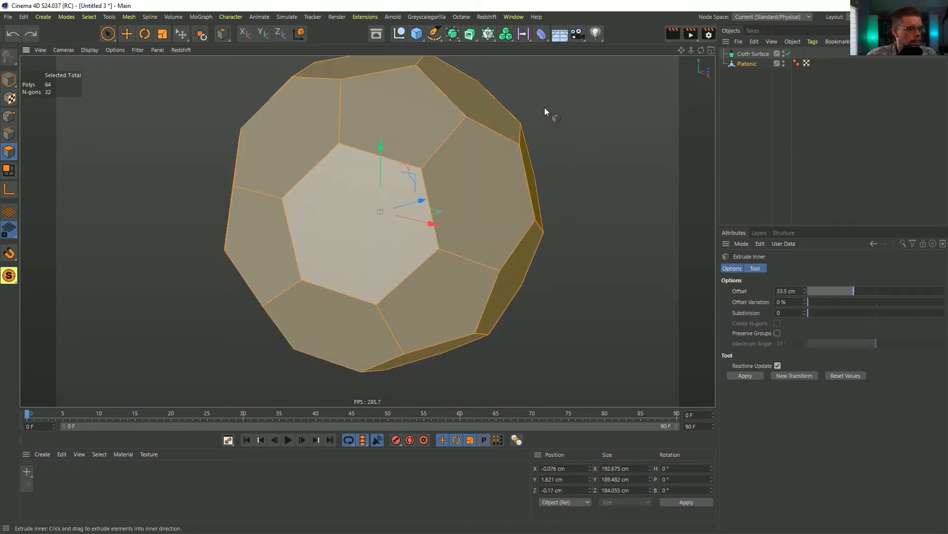
pyautogui.moveTo(538, 111)
pyautogui.mouseDown()
pyautogui.moveTo(569, 111)
pyautogui.moveTo(546, 108)
pyautogui.mouseUp()
pyautogui.hotkey('ctrl', 'z')
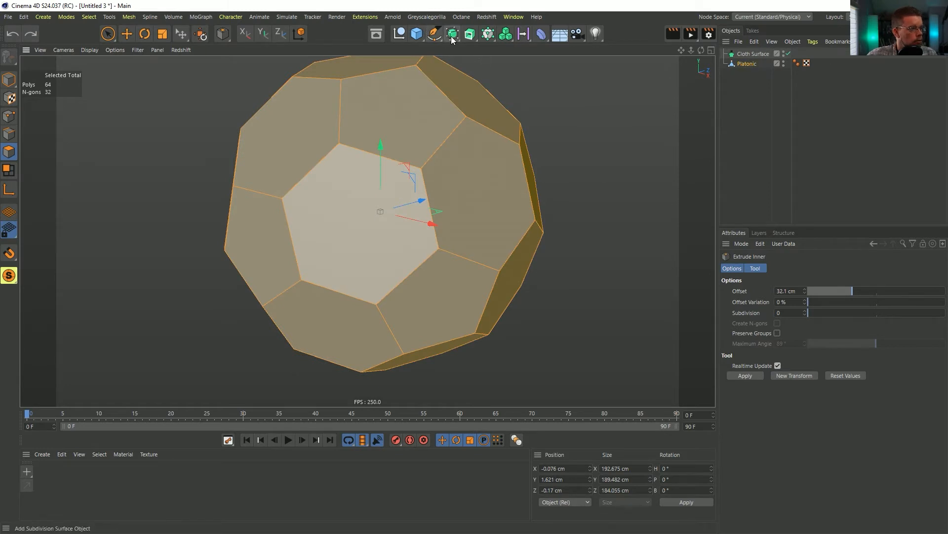
# Step: Add a Bevel deformer under the Platonic and set its component mode to Polygons
pyautogui.click(541, 36)
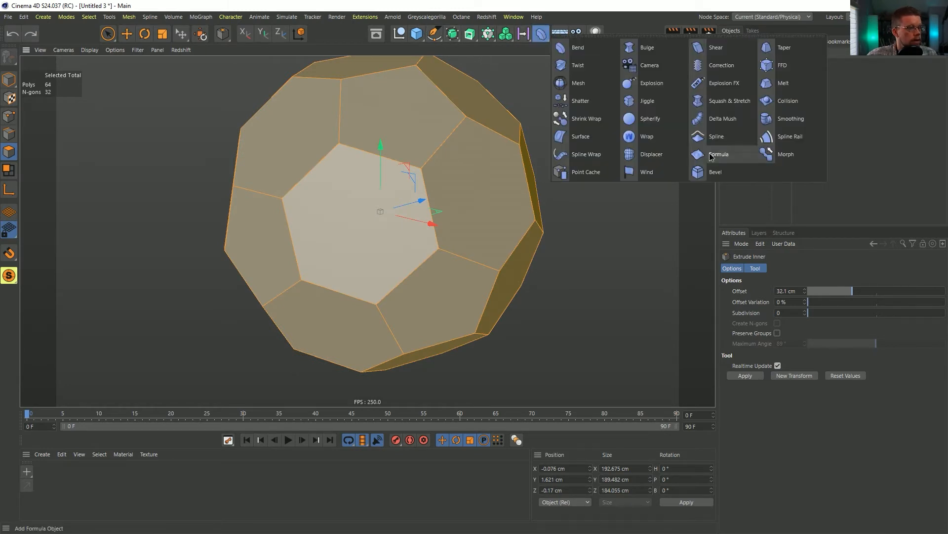
pyautogui.click(734, 174)
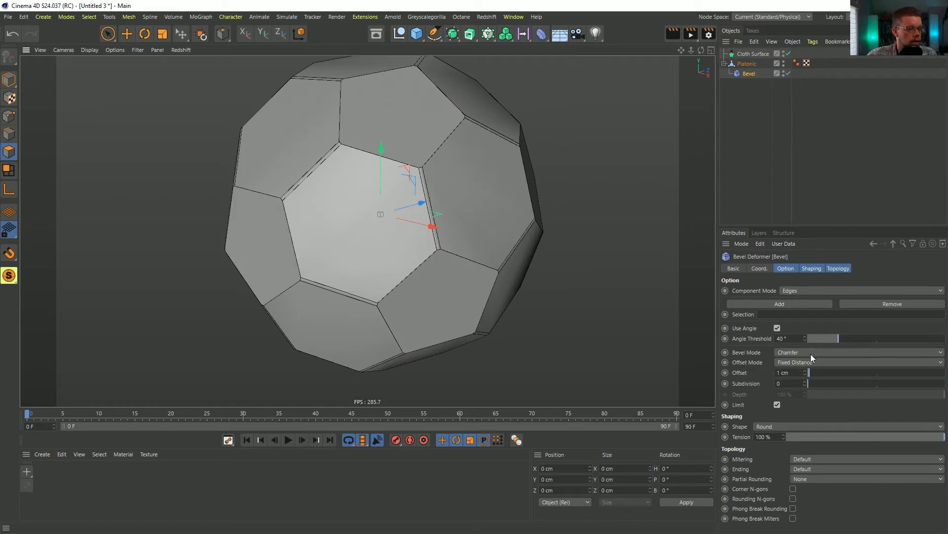
pyautogui.click(796, 291)
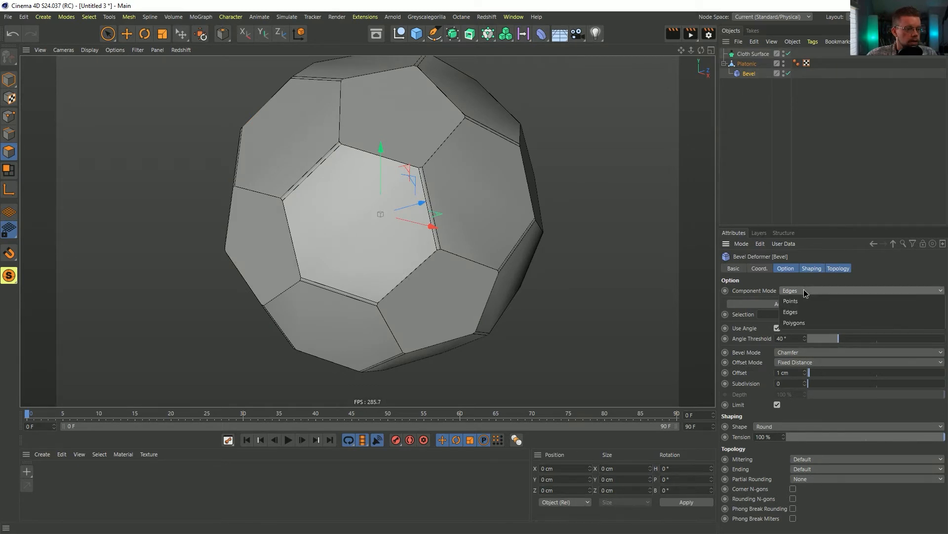
pyautogui.click(808, 313)
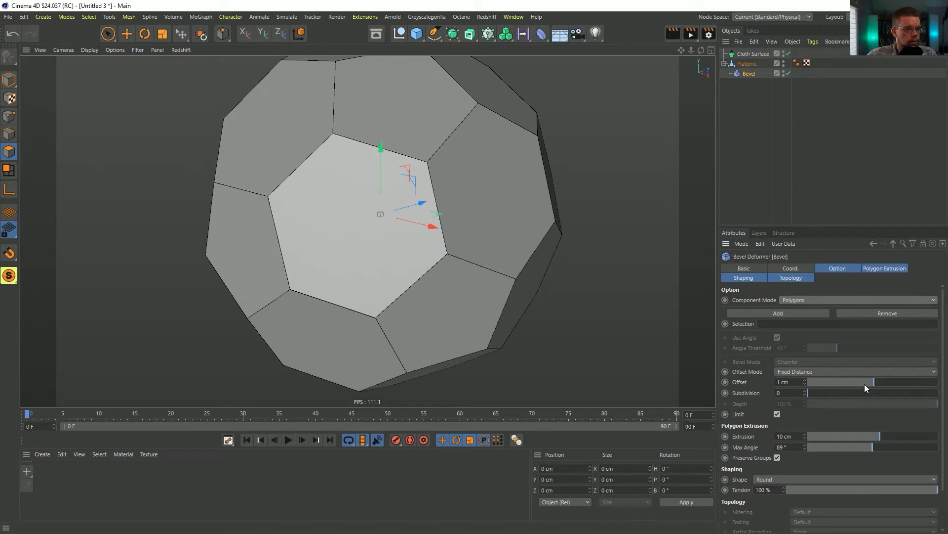
# Step: Turn off Preserve Groups on the Bevel deformer, with an extrusion of 0 cm and an offset of about 28 cm
pyautogui.moveTo(865, 384); pyautogui.dragTo(884, 388)
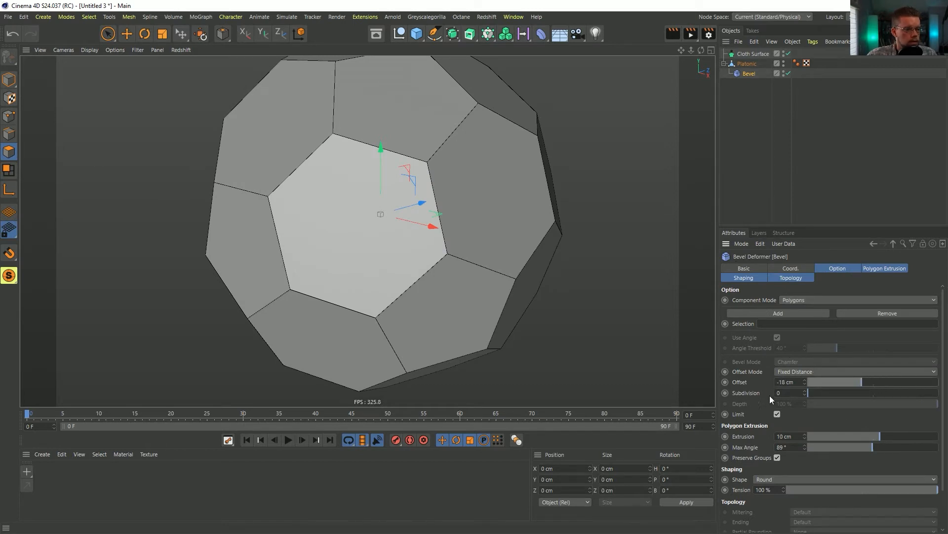
pyautogui.click(777, 457)
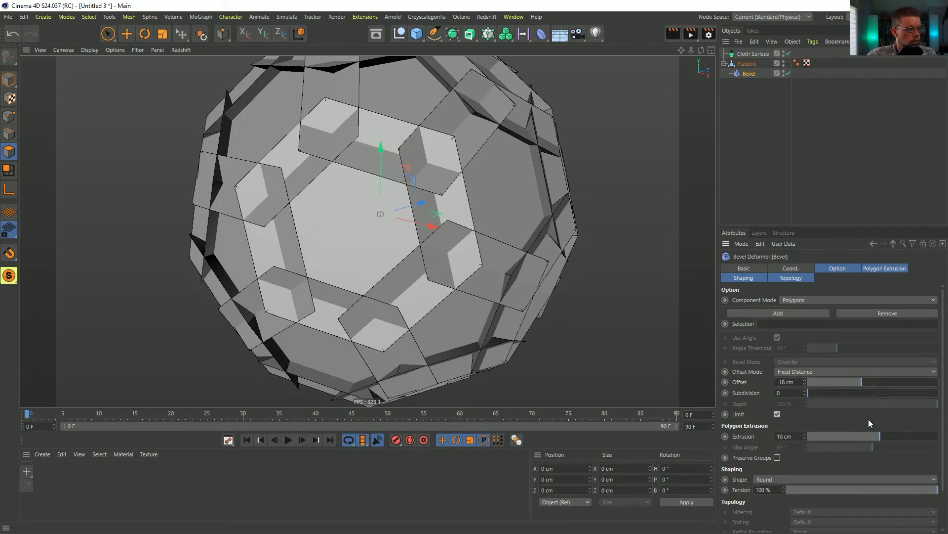
pyautogui.moveTo(852, 379); pyautogui.dragTo(898, 381)
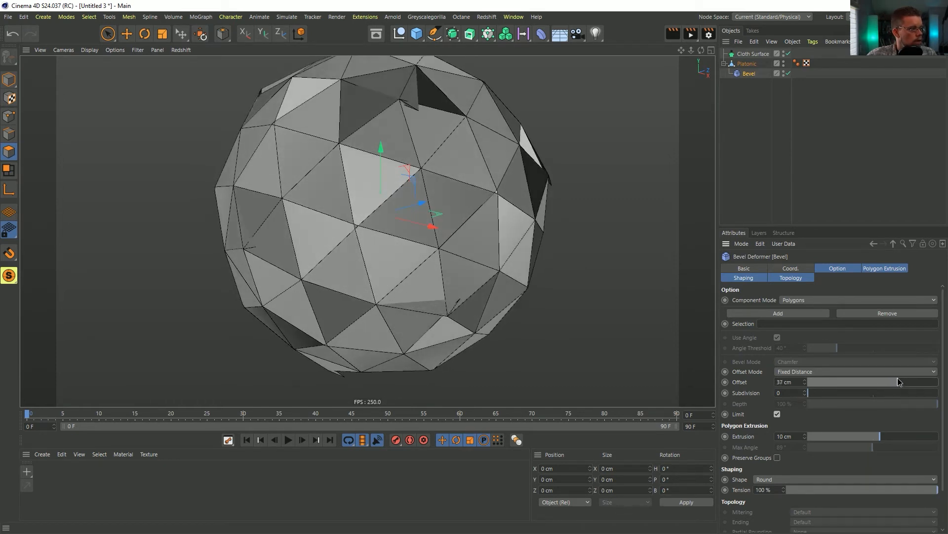
pyautogui.doubleClick(791, 436)
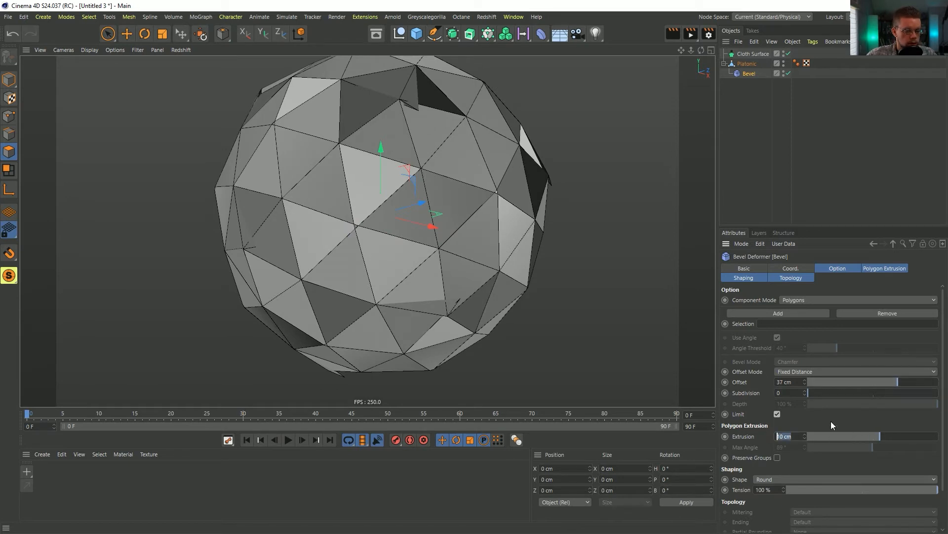
pyautogui.write('0')
pyautogui.press('Return')
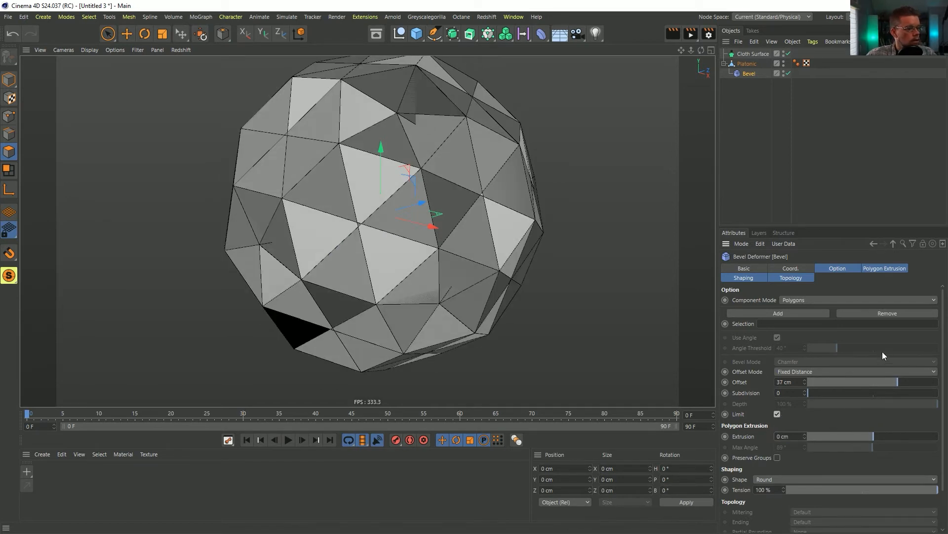
pyautogui.moveTo(888, 384)
pyautogui.mouseDown()
pyautogui.moveTo(877, 384)
pyautogui.moveTo(892, 380)
pyautogui.mouseUp()
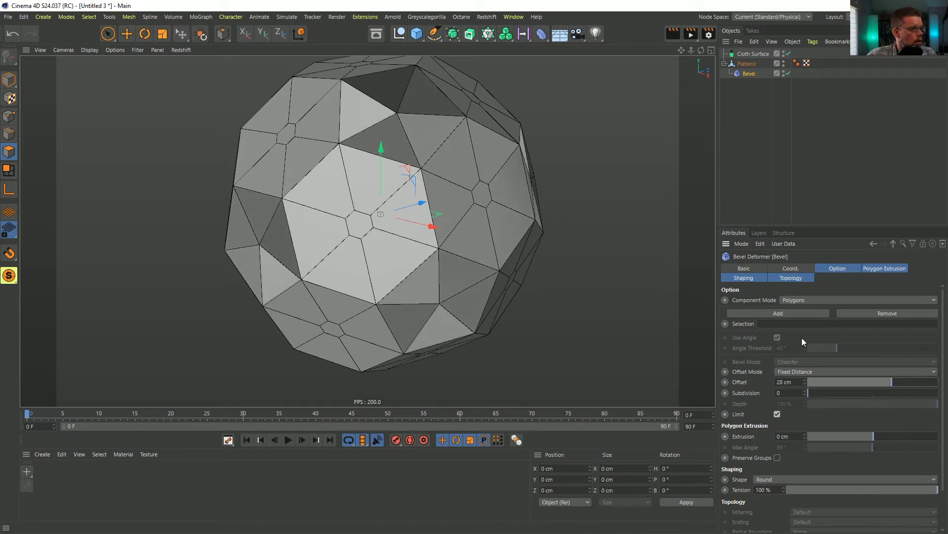
pyautogui.keyDown('alt'); pyautogui.moveTo(505, 197); pyautogui.dragTo(417, 194); pyautogui.keyUp('alt')
pyautogui.keyDown('alt'); pyautogui.moveTo(417, 195); pyautogui.dragTo(401, 211, button='right'); pyautogui.keyUp('alt')
pyautogui.keyDown('alt'); pyautogui.moveTo(402, 211); pyautogui.dragTo(399, 202); pyautogui.keyUp('alt')
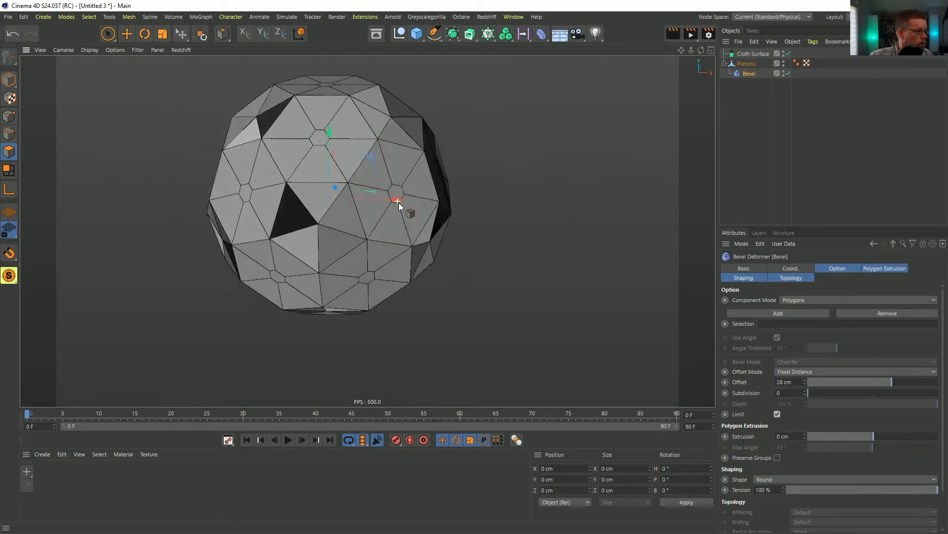
pyautogui.keyDown('alt'); pyautogui.moveTo(398, 202); pyautogui.dragTo(409, 269, button='middle'); pyautogui.keyUp('alt')
pyautogui.keyDown('alt'); pyautogui.moveTo(409, 269); pyautogui.dragTo(423, 287); pyautogui.keyUp('alt')
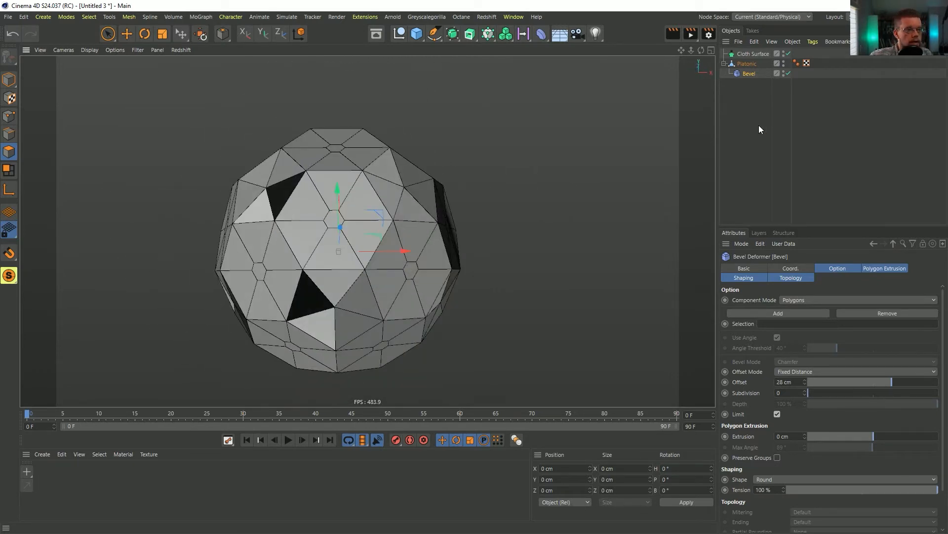
# Step: Select all 20 hexagonal faces around the Platonic with Live Selection, leaving out the pentagons
pyautogui.click(747, 65)
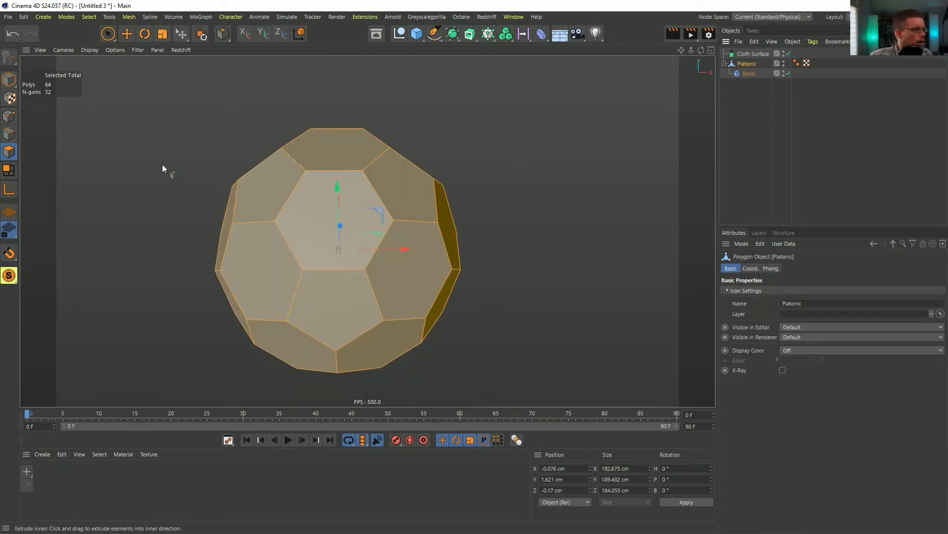
pyautogui.click(108, 34)
pyautogui.keyDown('alt'); pyautogui.moveTo(261, 193); pyautogui.dragTo(398, 205); pyautogui.keyUp('alt')
pyautogui.click(317, 233)
pyautogui.keyDown('shift'); pyautogui.click(360, 155); pyautogui.keyUp('shift')
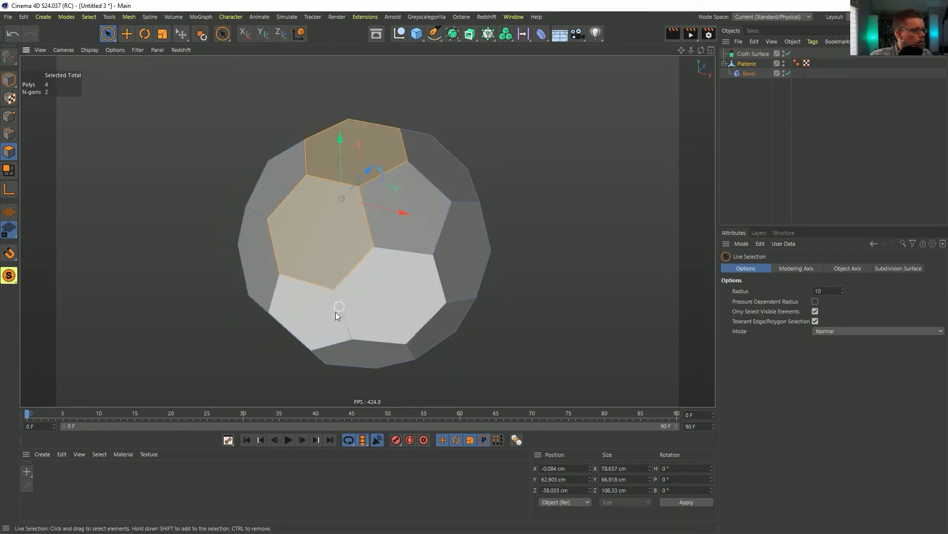
pyautogui.keyDown('alt'); pyautogui.moveTo(300, 276); pyautogui.dragTo(406, 244); pyautogui.keyUp('alt')
pyautogui.keyDown('shift'); pyautogui.click(235, 299); pyautogui.keyUp('shift')
pyautogui.keyDown('alt'); pyautogui.moveTo(237, 299); pyautogui.dragTo(356, 277); pyautogui.keyUp('alt')
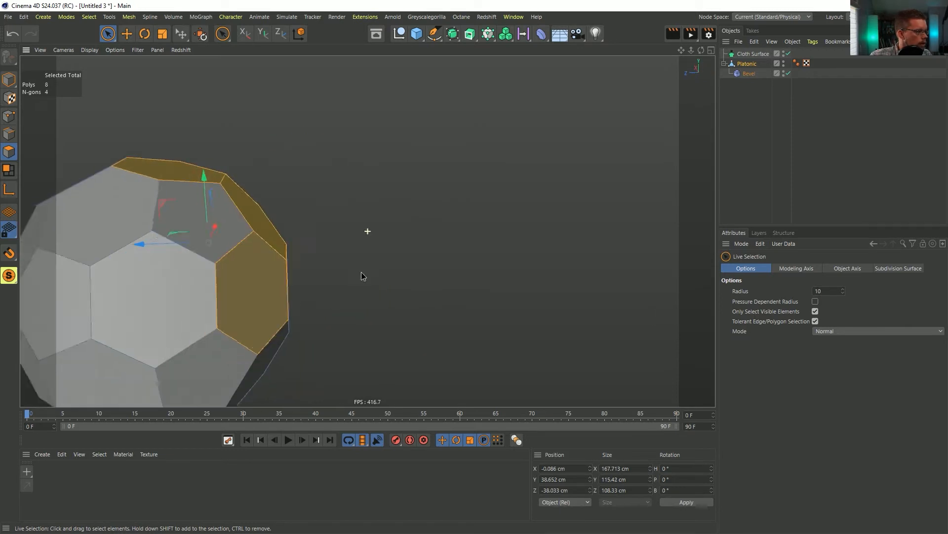
pyautogui.keyDown('alt'); pyautogui.moveTo(362, 274); pyautogui.dragTo(557, 220, button='middle'); pyautogui.keyUp('alt')
pyautogui.keyDown('shift'); pyautogui.moveTo(384, 239); pyautogui.dragTo(336, 177); pyautogui.keyUp('shift')
pyautogui.keyDown('alt'); pyautogui.moveTo(296, 179); pyautogui.dragTo(347, 169); pyautogui.keyUp('alt')
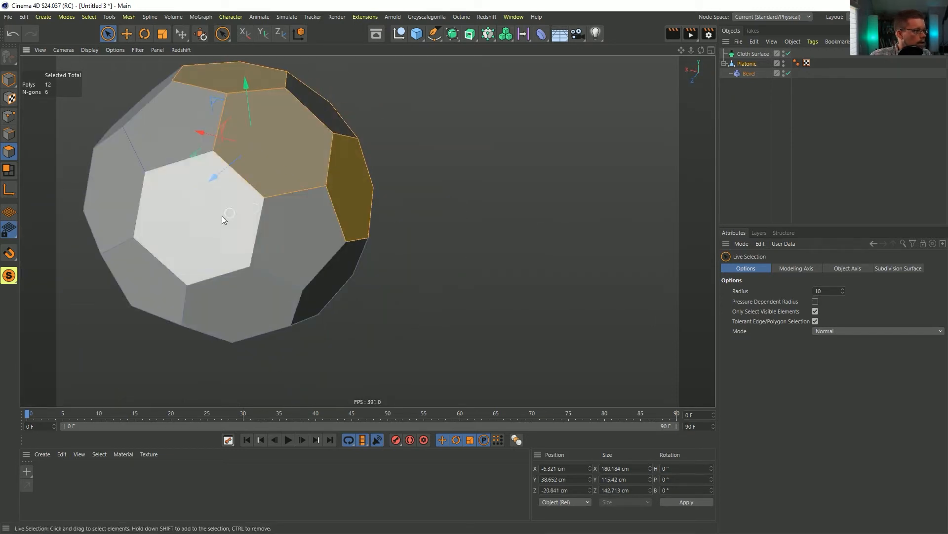
pyautogui.keyDown('shift'); pyautogui.click(215, 219); pyautogui.keyUp('shift')
pyautogui.keyDown('alt'); pyautogui.moveTo(199, 227); pyautogui.dragTo(285, 221); pyautogui.keyUp('alt')
pyautogui.keyDown('alt'); pyautogui.moveTo(285, 220); pyautogui.dragTo(415, 210, button='middle'); pyautogui.keyUp('alt')
pyautogui.keyDown('shift'); pyautogui.click(247, 242); pyautogui.keyUp('shift')
pyautogui.keyDown('alt'); pyautogui.moveTo(227, 253); pyautogui.dragTo(487, 201); pyautogui.keyUp('alt')
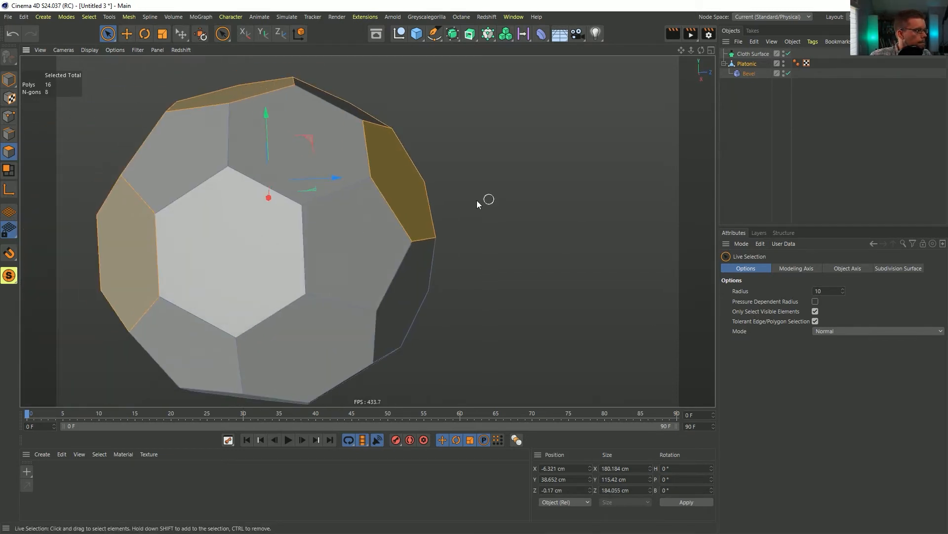
pyautogui.keyDown('shift'); pyautogui.click(339, 137); pyautogui.keyUp('shift')
pyautogui.keyDown('shift'); pyautogui.click(246, 235); pyautogui.keyUp('shift')
pyautogui.keyDown('alt'); pyautogui.moveTo(246, 235); pyautogui.dragTo(312, 206); pyautogui.keyUp('alt')
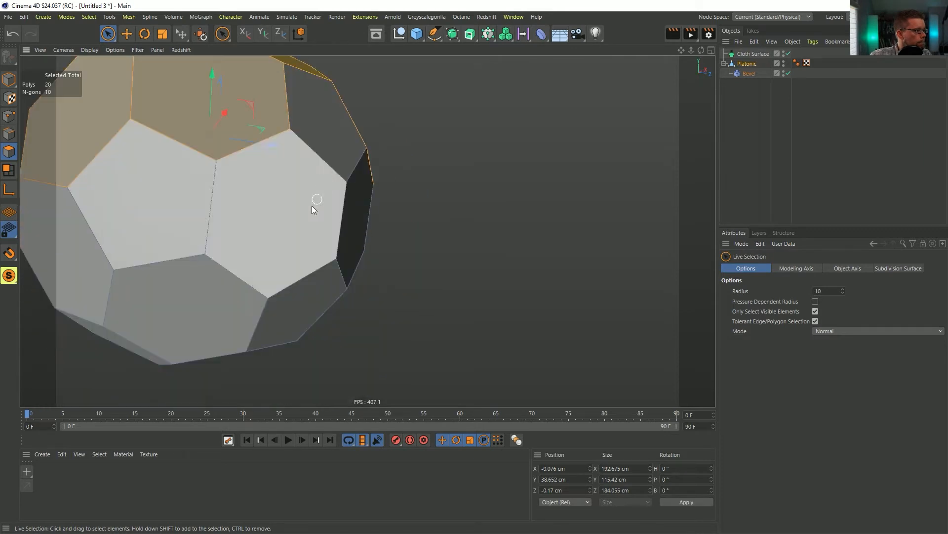
pyautogui.keyDown('shift'); pyautogui.click(313, 206); pyautogui.keyUp('shift')
pyautogui.keyDown('shift'); pyautogui.click(187, 301); pyautogui.keyUp('shift')
pyautogui.keyDown('alt'); pyautogui.moveTo(186, 300); pyautogui.dragTo(387, 244); pyautogui.keyUp('alt')
pyautogui.keyDown('shift'); pyautogui.click(207, 180); pyautogui.keyUp('shift')
pyautogui.keyDown('shift'); pyautogui.click(266, 136); pyautogui.keyUp('shift')
pyautogui.keyDown('shift'); pyautogui.click(157, 202); pyautogui.keyUp('shift')
pyautogui.keyDown('alt'); pyautogui.moveTo(157, 202); pyautogui.dragTo(322, 198, button='middle'); pyautogui.keyUp('alt')
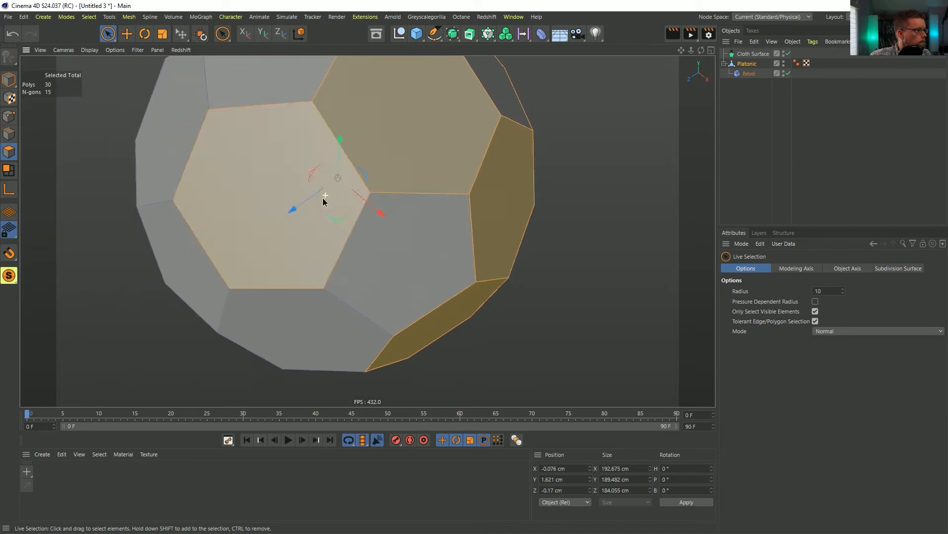
pyautogui.scroll(-4, 322, 198)
pyautogui.keyDown('shift'); pyautogui.click(312, 286); pyautogui.keyUp('shift')
pyautogui.keyDown('alt'); pyautogui.moveTo(311, 286); pyautogui.dragTo(359, 245); pyautogui.keyUp('alt')
pyautogui.keyDown('alt'); pyautogui.moveTo(311, 286); pyautogui.dragTo(492, 368); pyautogui.keyUp('alt')
pyautogui.keyDown('shift'); pyautogui.click(319, 227); pyautogui.keyUp('shift')
pyautogui.keyDown('shift'); pyautogui.click(253, 179); pyautogui.keyUp('shift')
pyautogui.keyDown('shift'); pyautogui.click(395, 174); pyautogui.keyUp('shift')
pyautogui.keyDown('alt'); pyautogui.moveTo(415, 155); pyautogui.dragTo(288, 203); pyautogui.keyUp('alt')
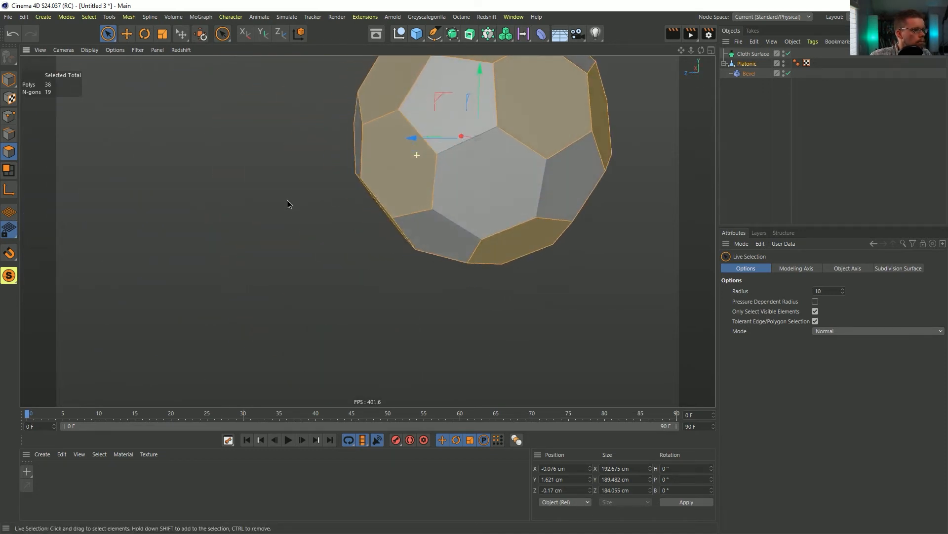
pyautogui.keyDown('shift'); pyautogui.click(534, 159); pyautogui.keyUp('shift')
pyautogui.keyDown('alt'); pyautogui.moveTo(538, 156); pyautogui.dragTo(391, 179); pyautogui.keyUp('alt')
pyautogui.keyDown('alt'); pyautogui.moveTo(391, 179); pyautogui.dragTo(133, 274, button='middle'); pyautogui.keyUp('alt')
pyautogui.keyDown('alt'); pyautogui.moveTo(368, 236); pyautogui.dragTo(197, 241); pyautogui.keyUp('alt')
pyautogui.scroll(-5, 366, 280)
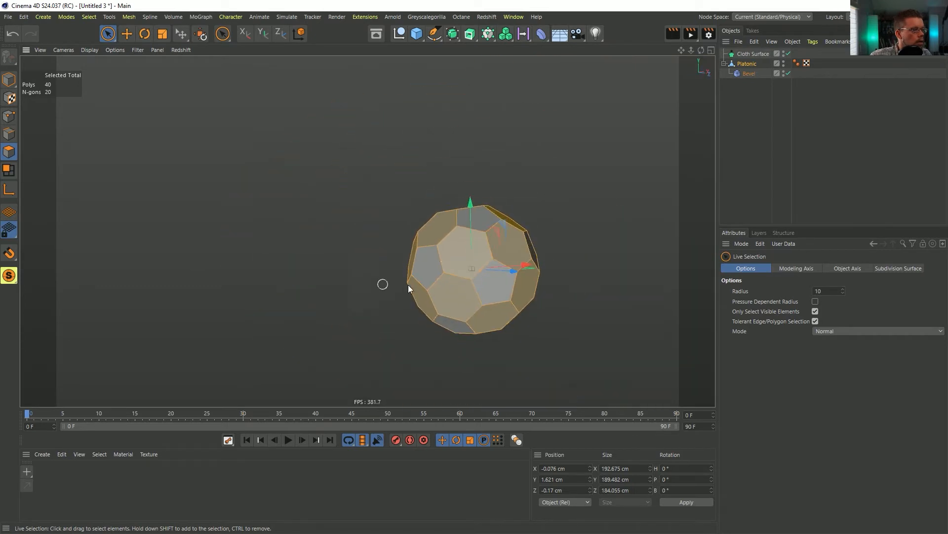
pyautogui.keyDown('alt'); pyautogui.moveTo(435, 286); pyautogui.dragTo(269, 251, button='middle'); pyautogui.keyUp('alt')
pyautogui.keyDown('alt'); pyautogui.moveTo(351, 255); pyautogui.dragTo(372, 299); pyautogui.keyUp('alt')
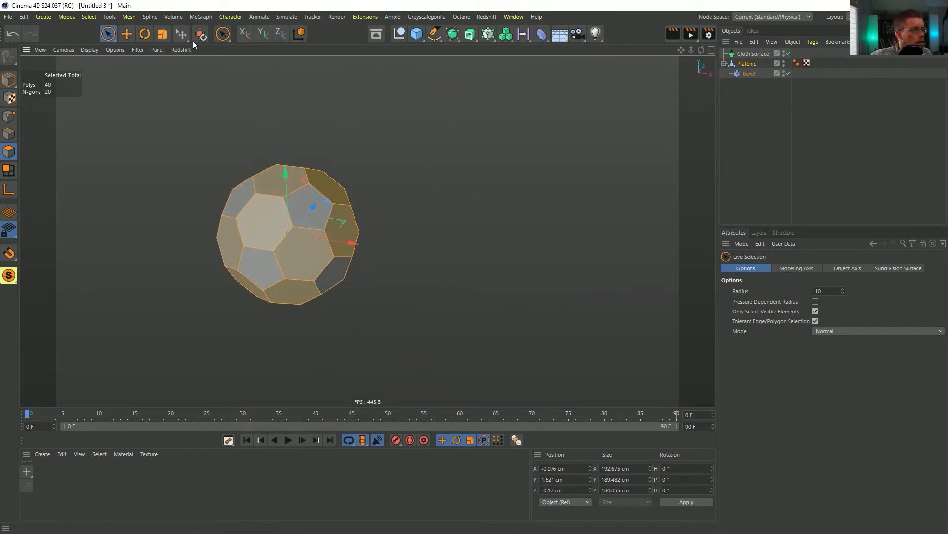
# Step: Store the selected hexagons as a polygon selection and assign it as the Bevel deformer's selection
pyautogui.click(65, 18)
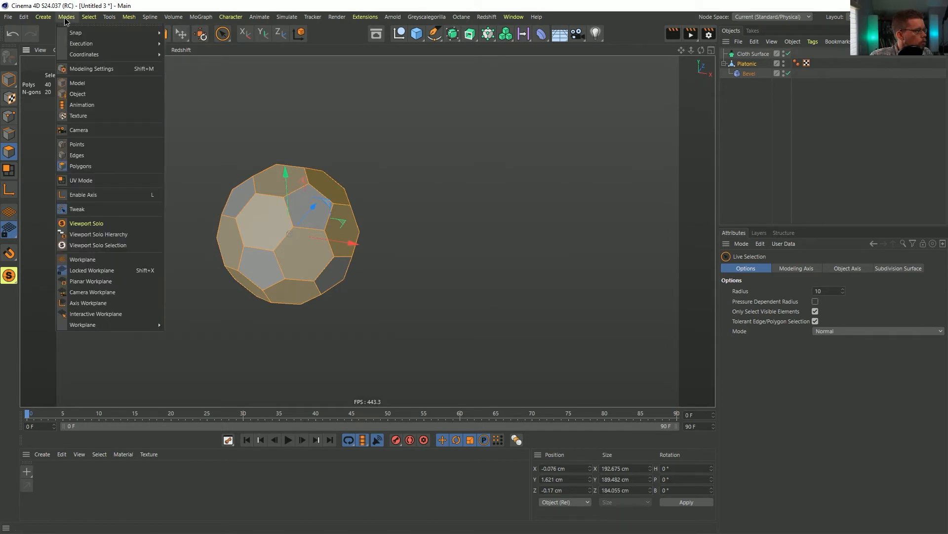
pyautogui.click(66, 18)
pyautogui.click(89, 17)
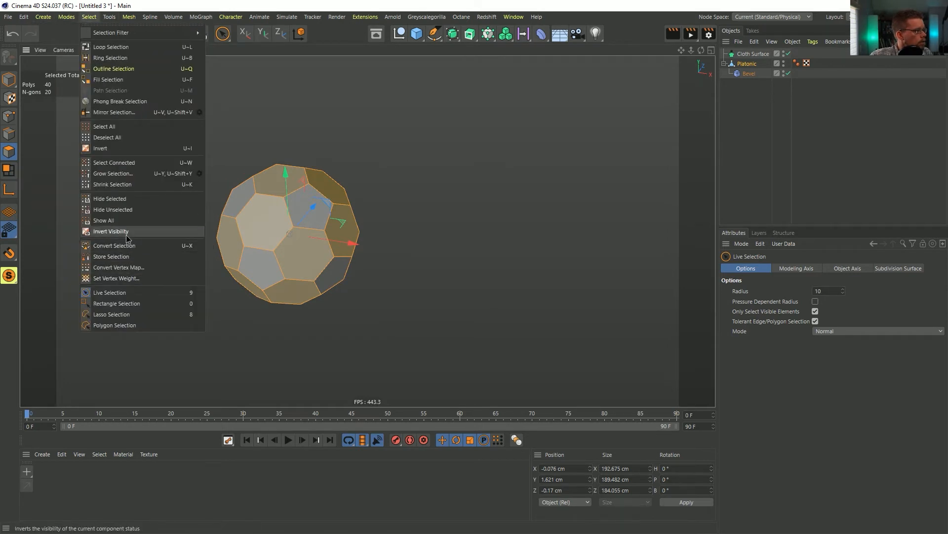
pyautogui.click(114, 246)
pyautogui.click(761, 74)
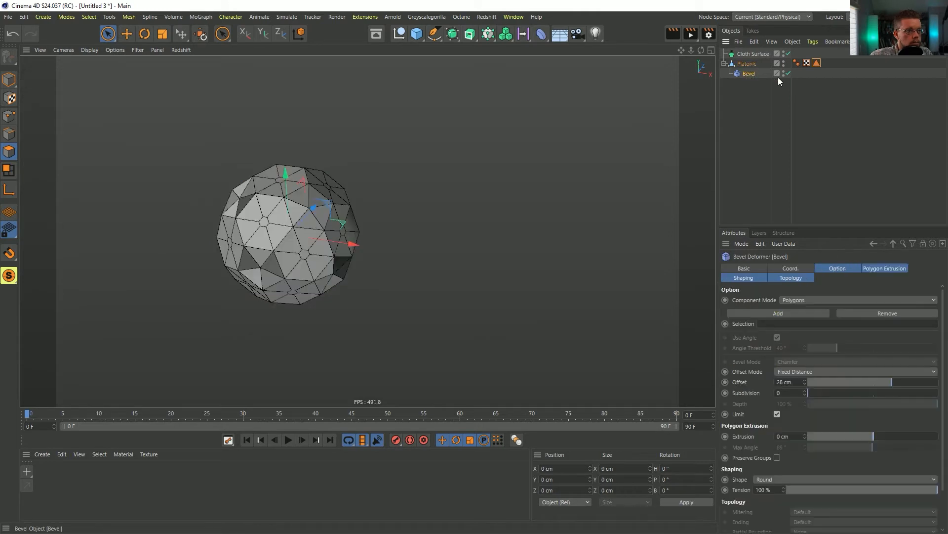
pyautogui.moveTo(767, 327); pyautogui.dragTo(767, 326)
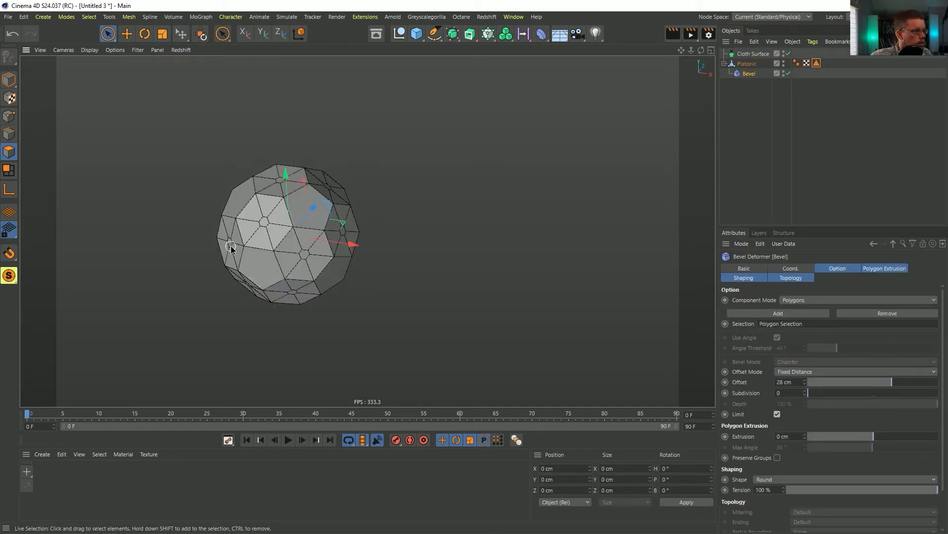
# Step: Adjust the Bevel deformer's offset to about 48 cm and settle it at 35 cm so the hexagons divide into triangles
pyautogui.moveTo(891, 384); pyautogui.dragTo(906, 386)
pyautogui.scroll(1, 333, 260)
pyautogui.scroll(5, 286, 216)
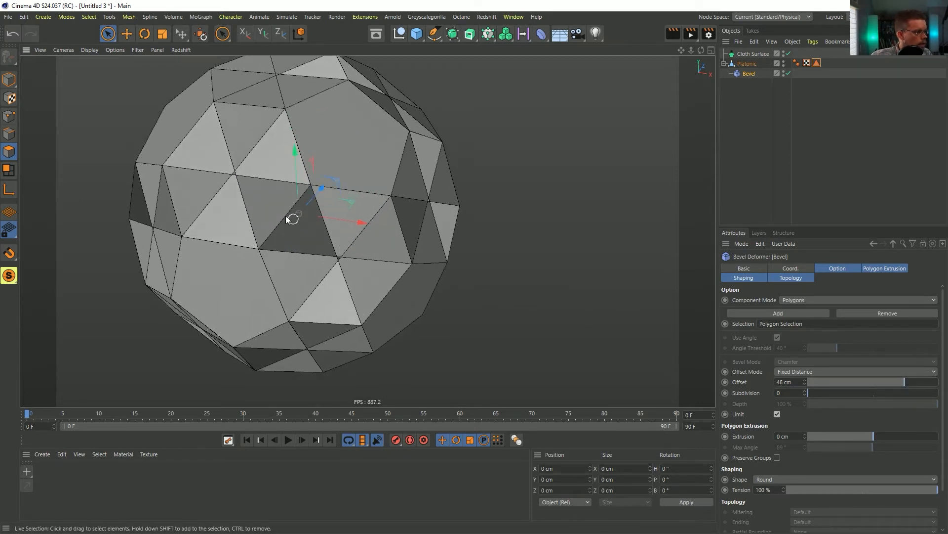
pyautogui.scroll(5, 425, 266)
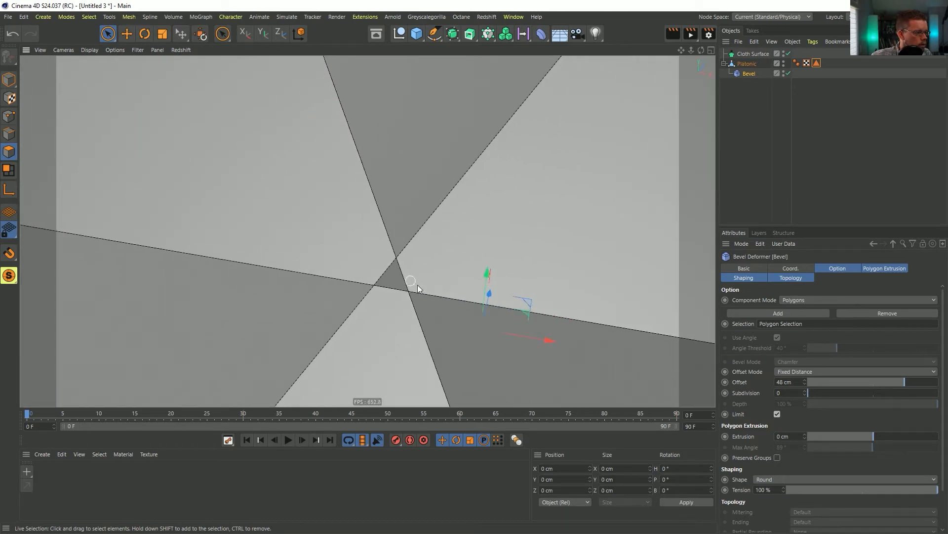
pyautogui.moveTo(903, 383); pyautogui.dragTo(899, 388)
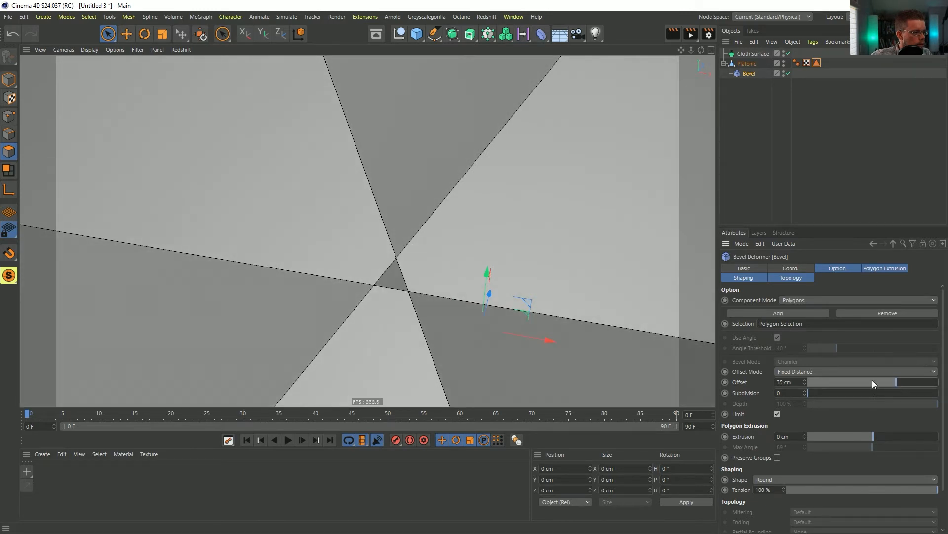
pyautogui.keyDown('alt'); pyautogui.moveTo(455, 275); pyautogui.dragTo(269, 302, button='right'); pyautogui.keyUp('alt')
pyautogui.keyDown('alt'); pyautogui.moveTo(441, 322); pyautogui.dragTo(436, 326); pyautogui.keyUp('alt')
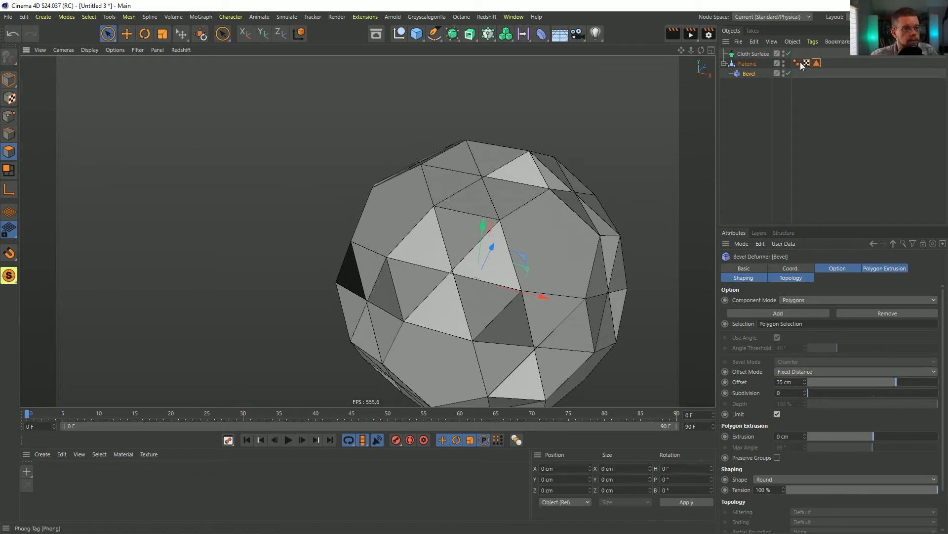
# Step: Invert the Platonic's face selection to the pentagons and keep it in a second selection tag named Polygon Selection2
pyautogui.click(747, 64)
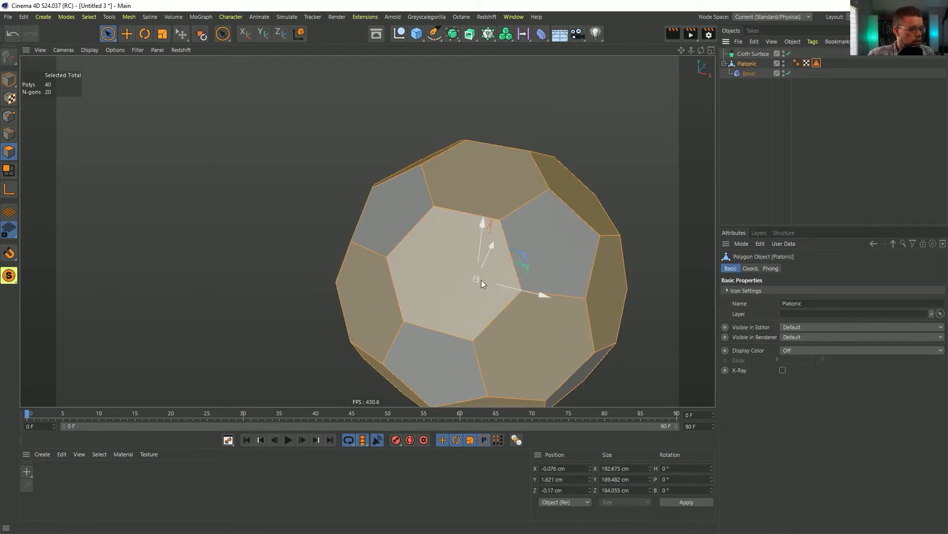
pyautogui.press('u')
pyautogui.press('i')
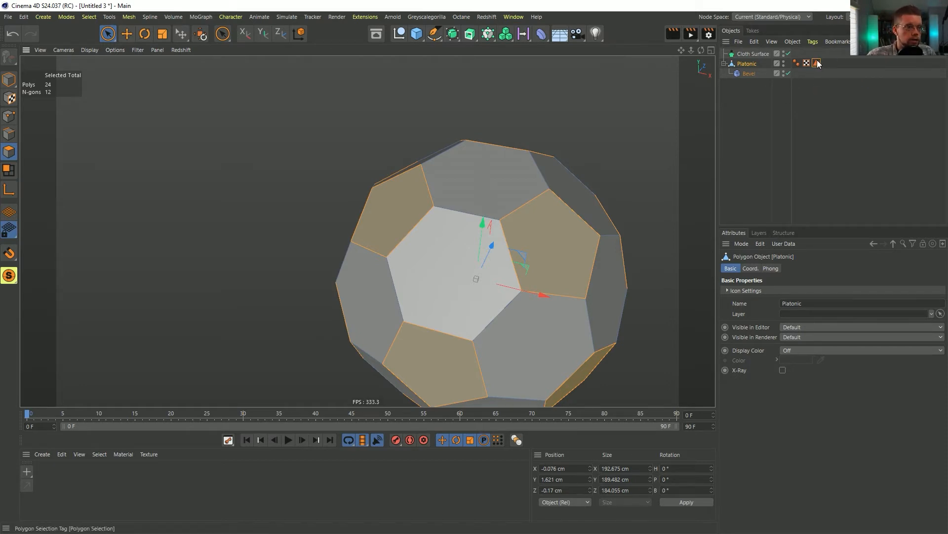
pyautogui.moveTo(817, 62); pyautogui.dragTo(826, 63)
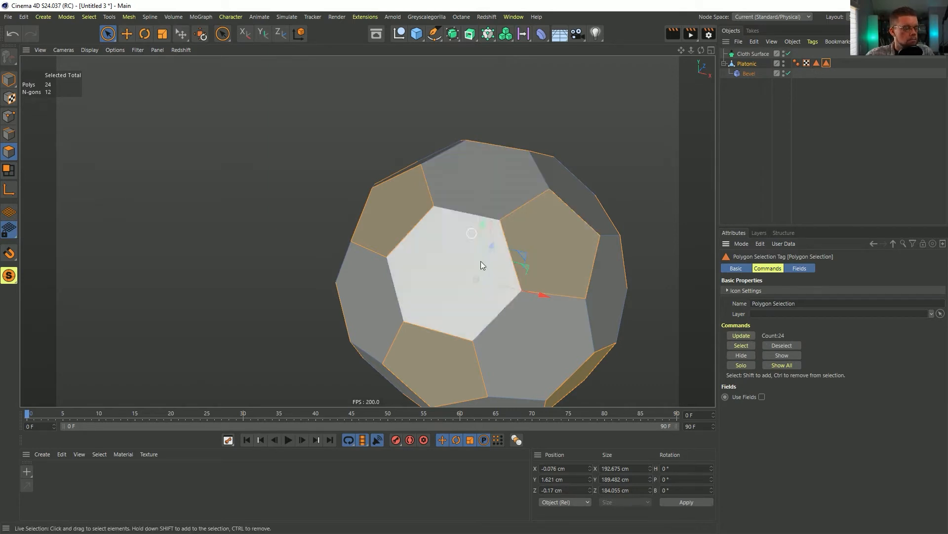
pyautogui.click(750, 74)
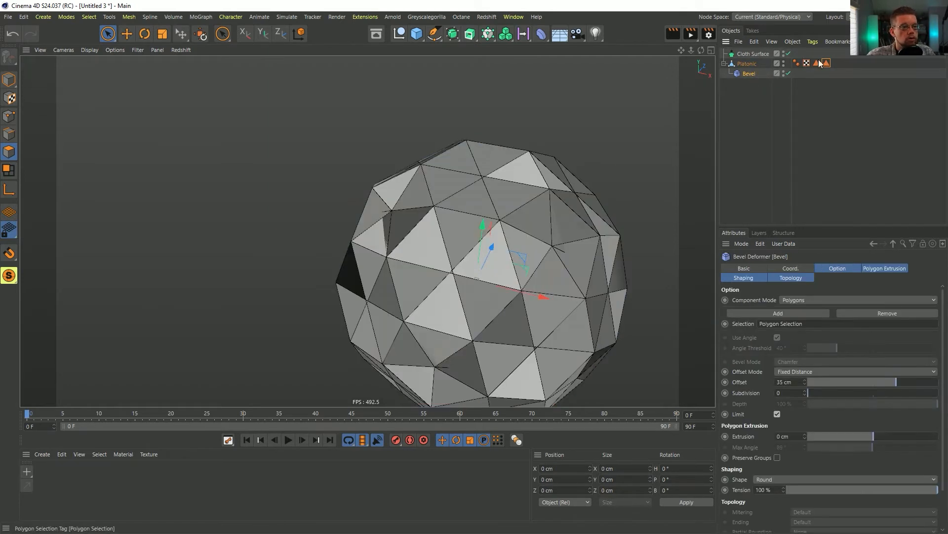
pyautogui.click(825, 64)
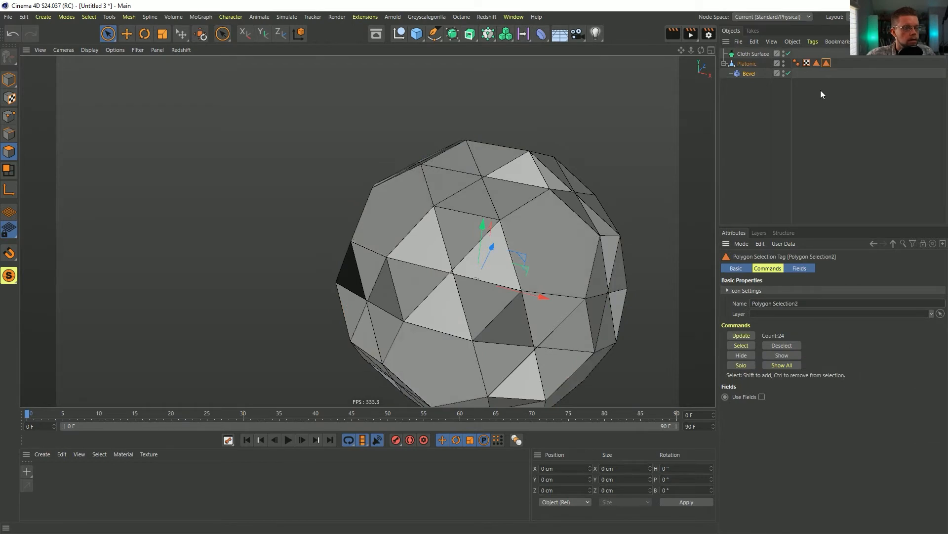
# Step: Duplicate the Bevel deformer, assign Polygon Selection2 to the copy and set its offset to about 28 cm
pyautogui.keyDown('ctrl'); pyautogui.moveTo(747, 77); pyautogui.dragTo(750, 87); pyautogui.keyUp('ctrl')
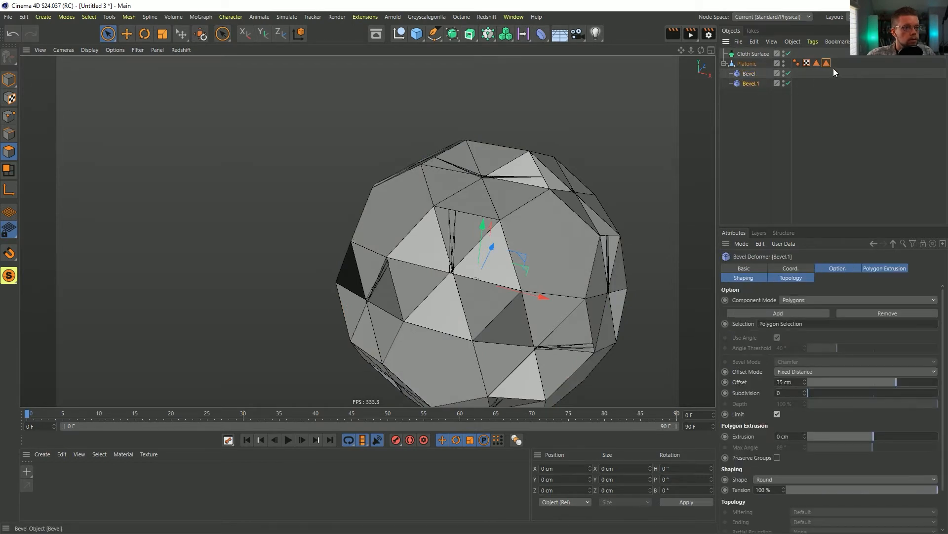
pyautogui.moveTo(826, 63); pyautogui.dragTo(812, 325)
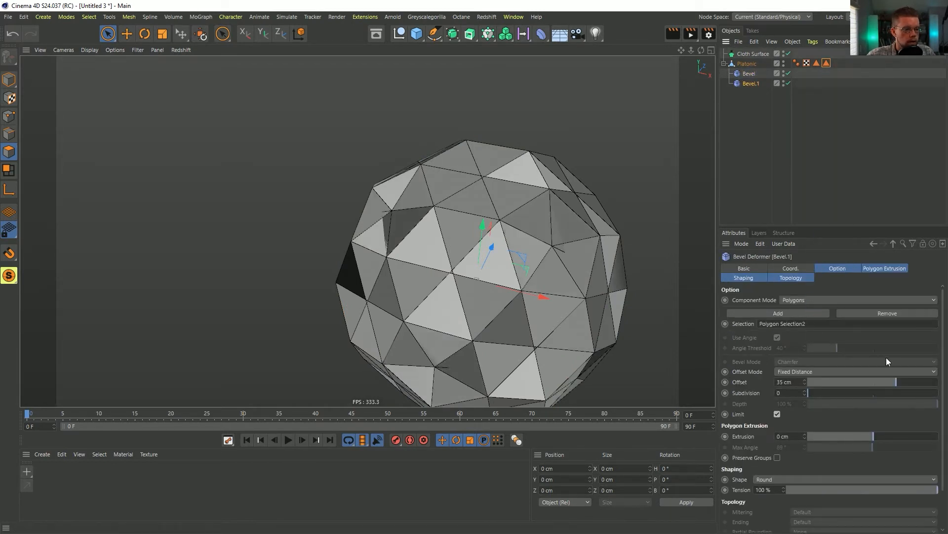
pyautogui.moveTo(893, 382); pyautogui.dragTo(891, 383)
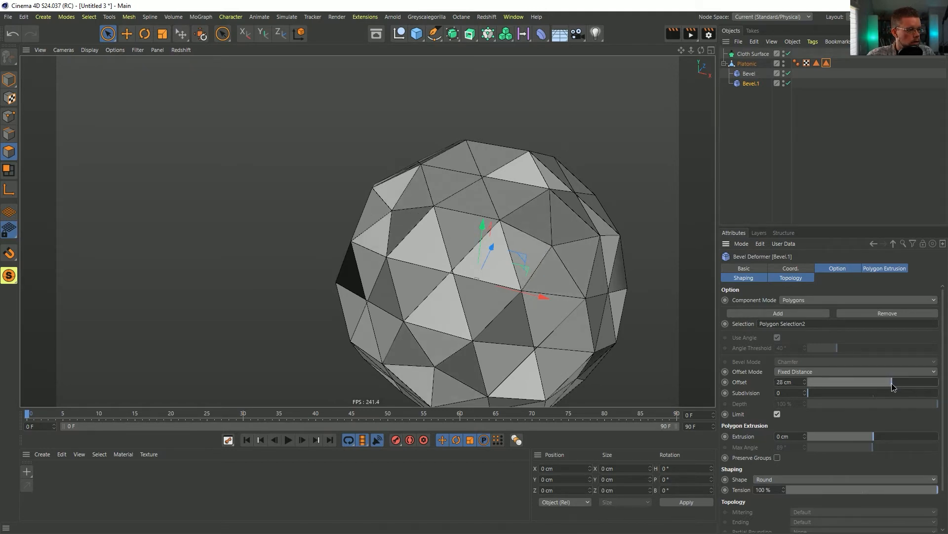
pyautogui.keyDown('alt'); pyautogui.moveTo(499, 292); pyautogui.dragTo(588, 187); pyautogui.keyUp('alt')
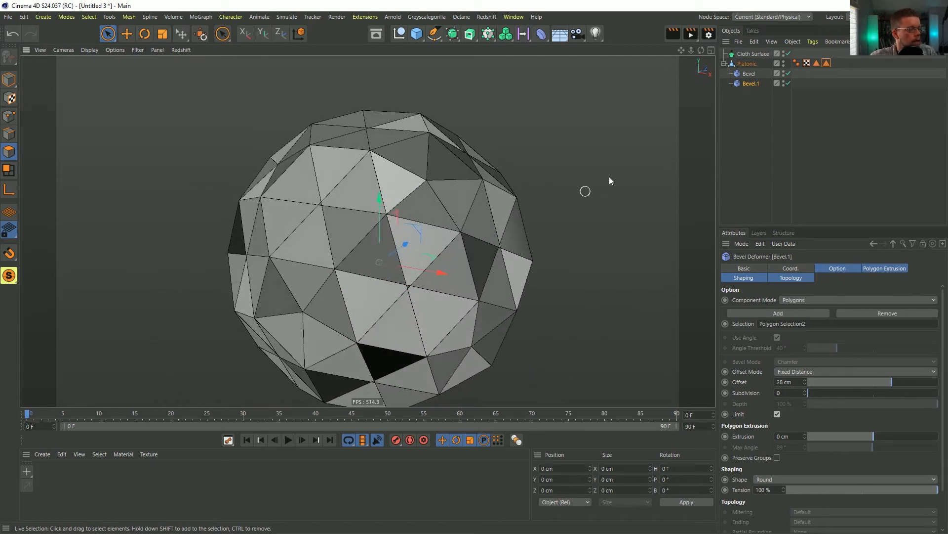
# Step: Place the Platonic with its two Bevel deformers inside a new Connect object
pyautogui.click(749, 64)
pyautogui.click(458, 37)
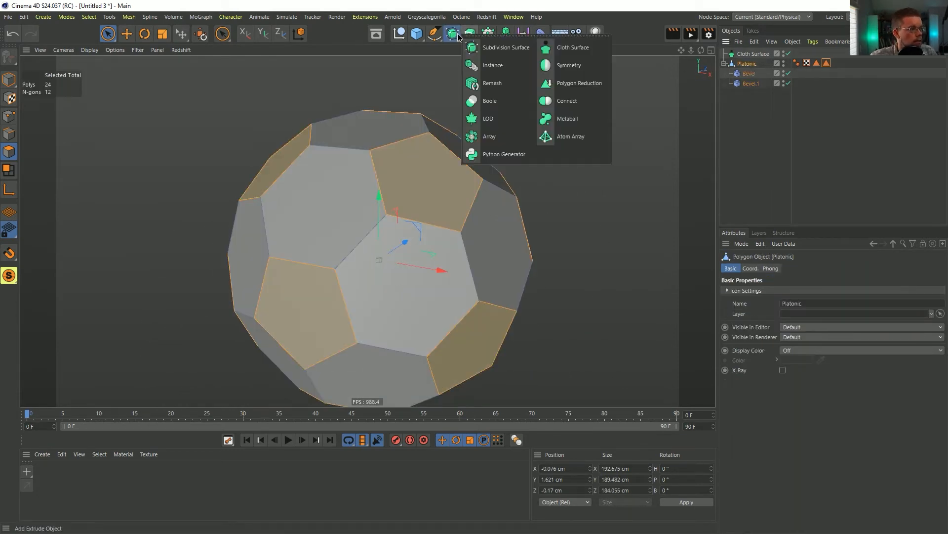
pyautogui.keyDown('alt'); pyautogui.click(563, 100); pyautogui.keyUp('alt')
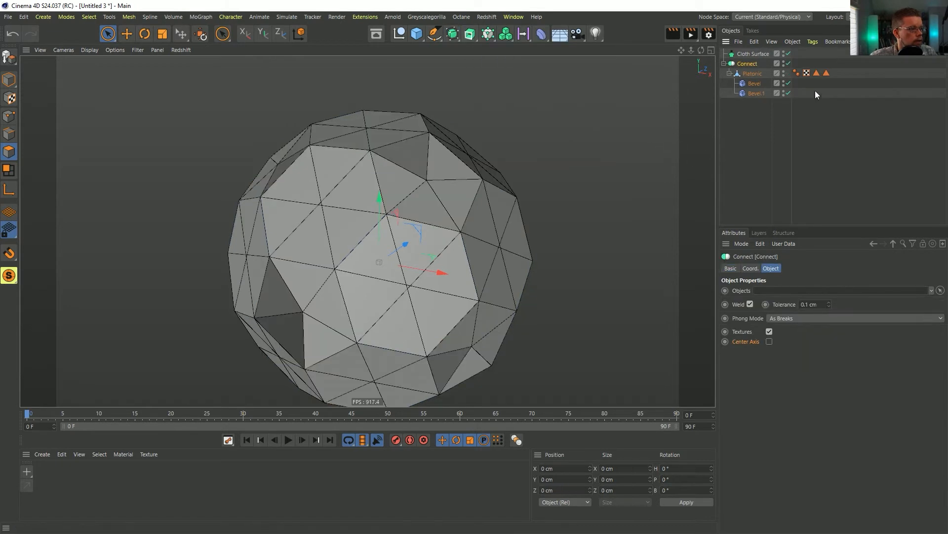
# Step: Raise the Connect object's weld tolerance to 4.1 cm to merge the points at the face centres
pyautogui.keyDown('alt'); pyautogui.moveTo(409, 283); pyautogui.dragTo(428, 295, button='right'); pyautogui.keyUp('alt')
pyautogui.keyDown('alt'); pyautogui.moveTo(428, 295); pyautogui.dragTo(415, 283); pyautogui.keyUp('alt')
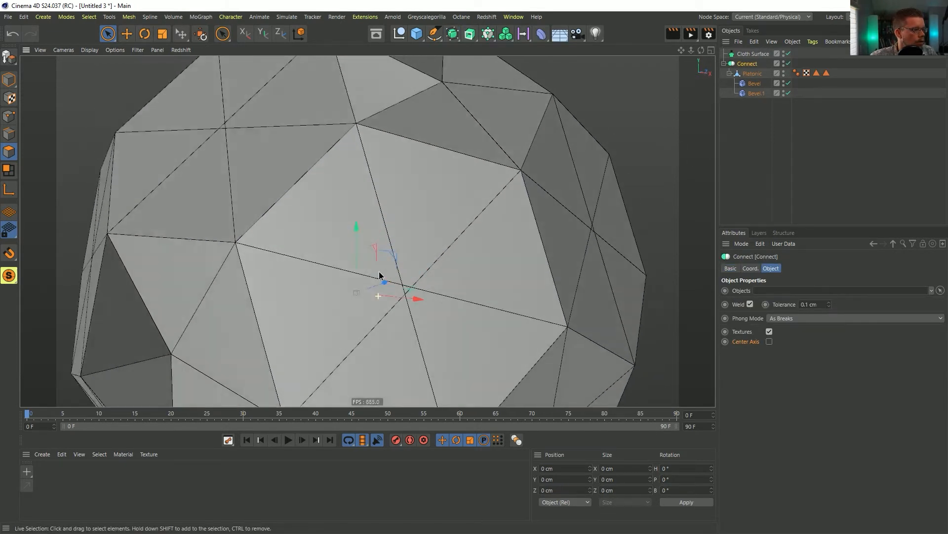
pyautogui.keyDown('alt'); pyautogui.moveTo(414, 282); pyautogui.dragTo(484, 342, button='right'); pyautogui.keyUp('alt')
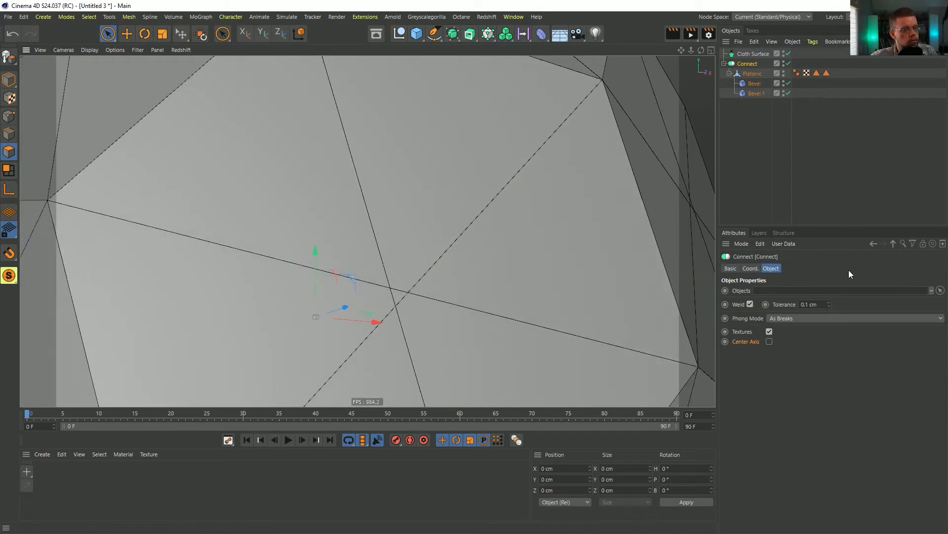
pyautogui.moveTo(829, 303); pyautogui.dragTo(828, 303)
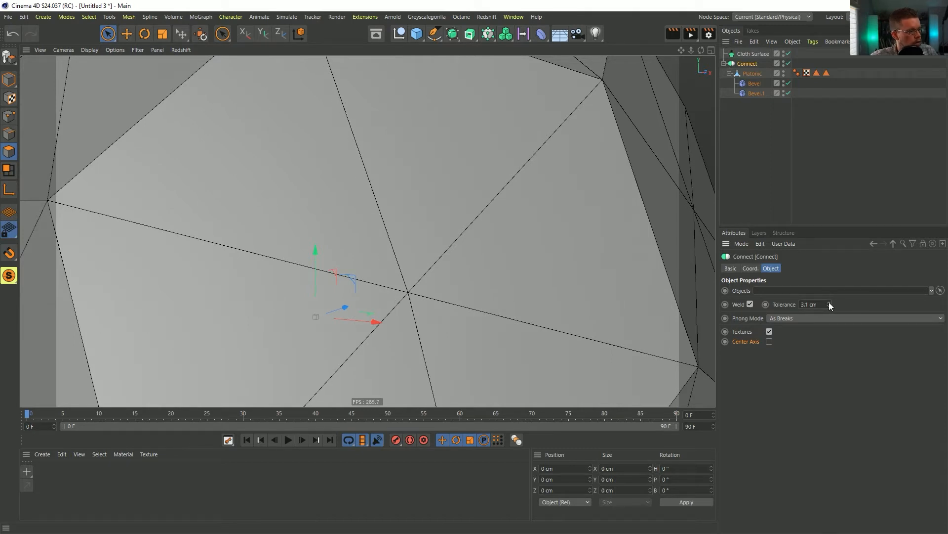
pyautogui.click(828, 302)
pyautogui.scroll(-10, 420, 300)
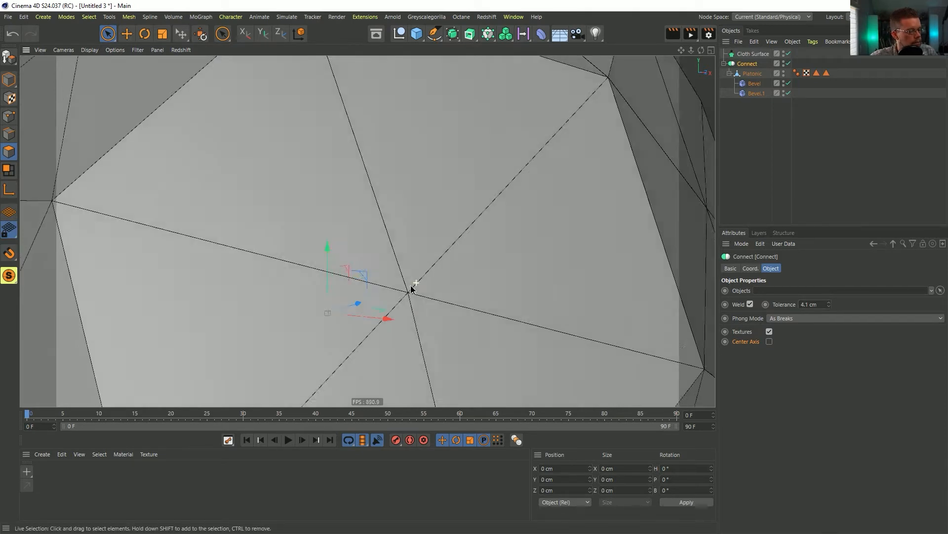
pyautogui.keyDown('alt'); pyautogui.moveTo(517, 269); pyautogui.dragTo(551, 242); pyautogui.keyUp('alt')
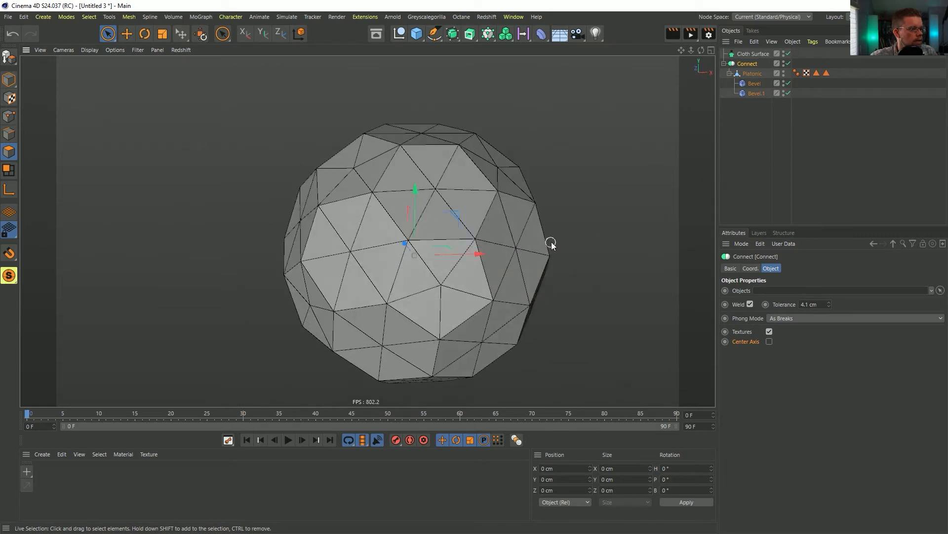
pyautogui.keyDown('alt'); pyautogui.moveTo(442, 269); pyautogui.dragTo(430, 165); pyautogui.keyUp('alt')
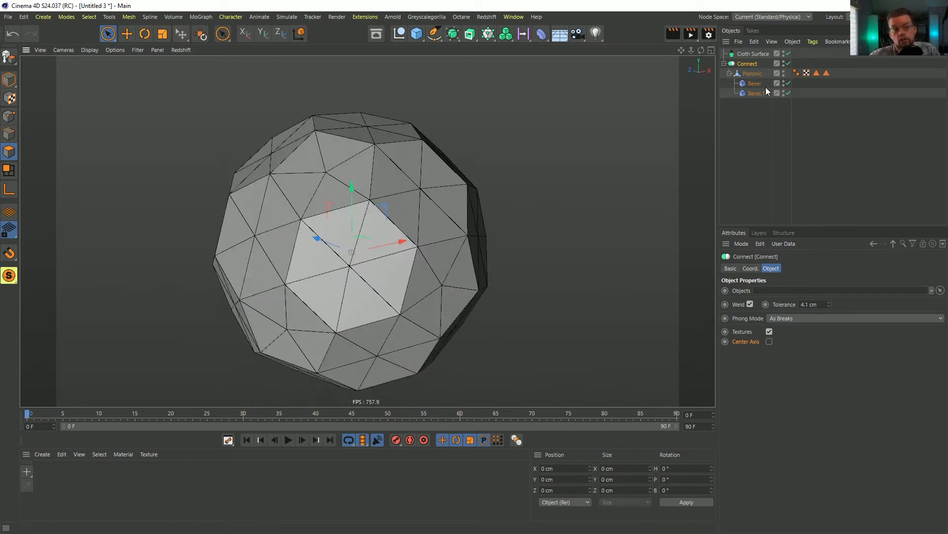
# Step: Convert the Connect object to an editable polygon mesh and place it under the Cloth Surface
pyautogui.press('c')
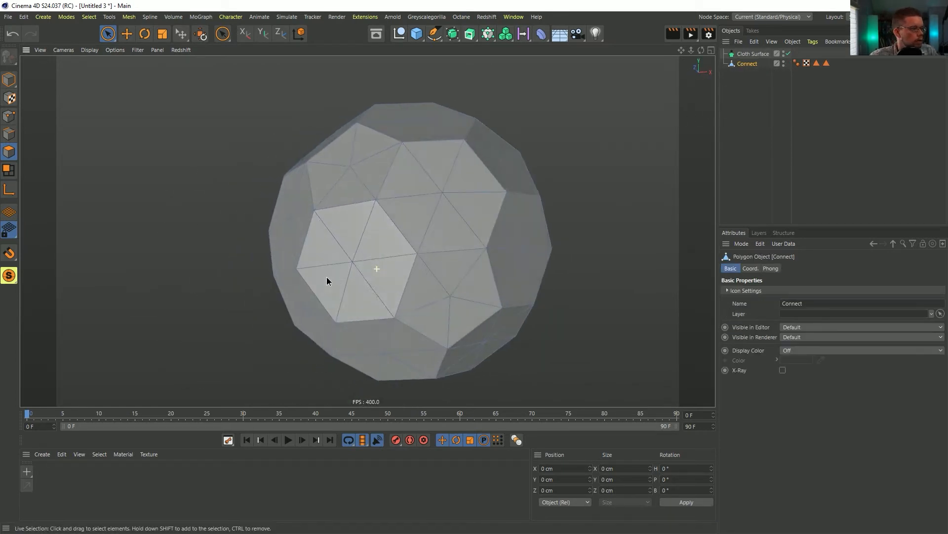
pyautogui.moveTo(758, 53); pyautogui.dragTo(757, 54)
pyautogui.click(757, 54)
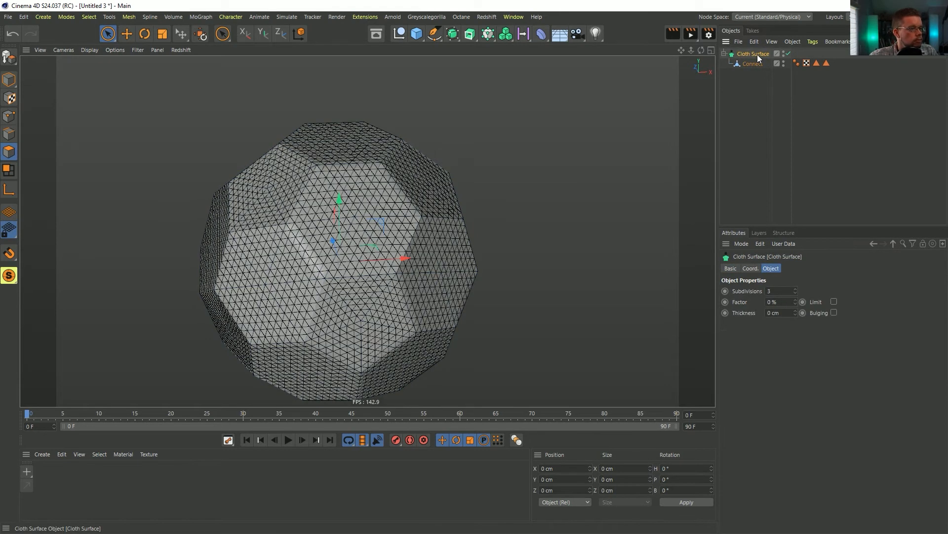
# Step: Set the Cloth Surface's subdivisions to 2
pyautogui.keyDown('alt'); pyautogui.moveTo(487, 274); pyautogui.dragTo(529, 221); pyautogui.keyUp('alt')
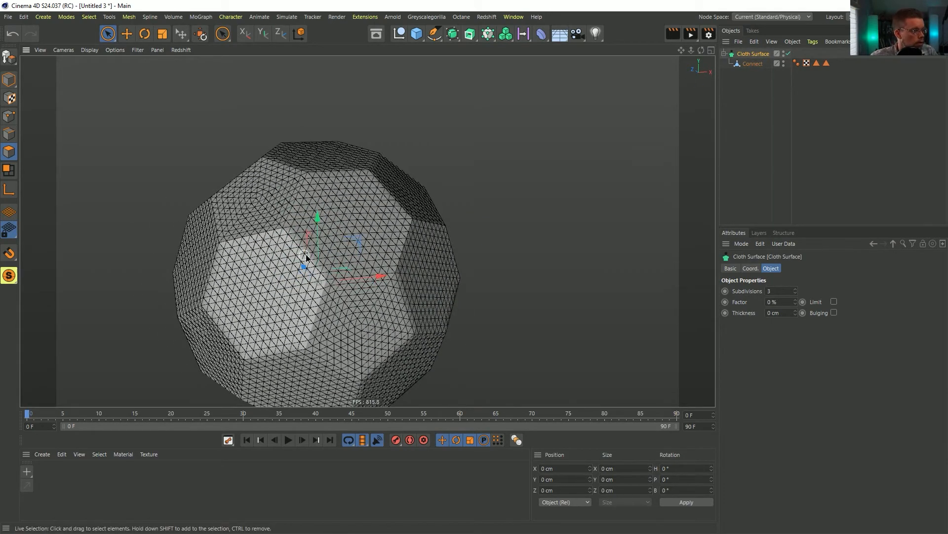
pyautogui.scroll(2, 304, 255)
pyautogui.click(796, 294)
pyautogui.click(796, 293)
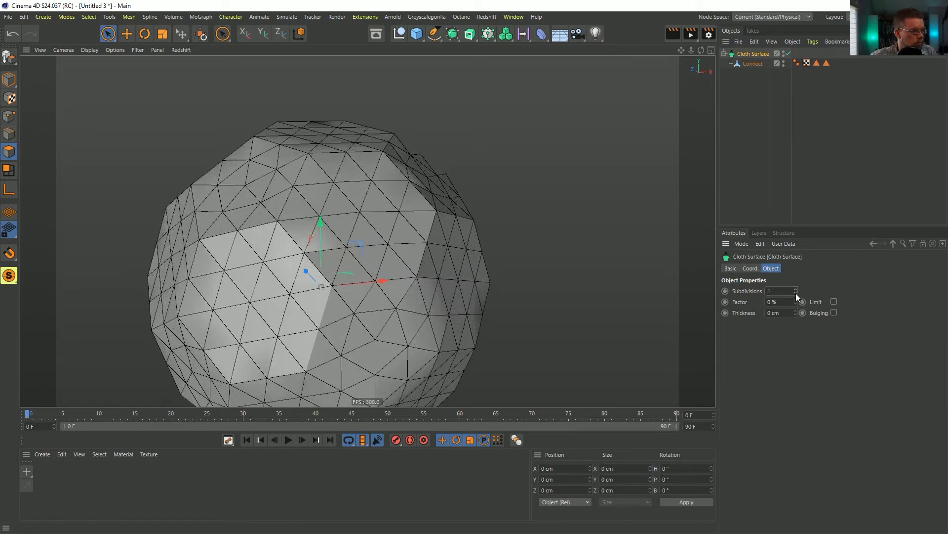
pyautogui.click(796, 289)
pyautogui.keyDown('alt'); pyautogui.moveTo(574, 236); pyautogui.dragTo(384, 237); pyautogui.keyUp('alt')
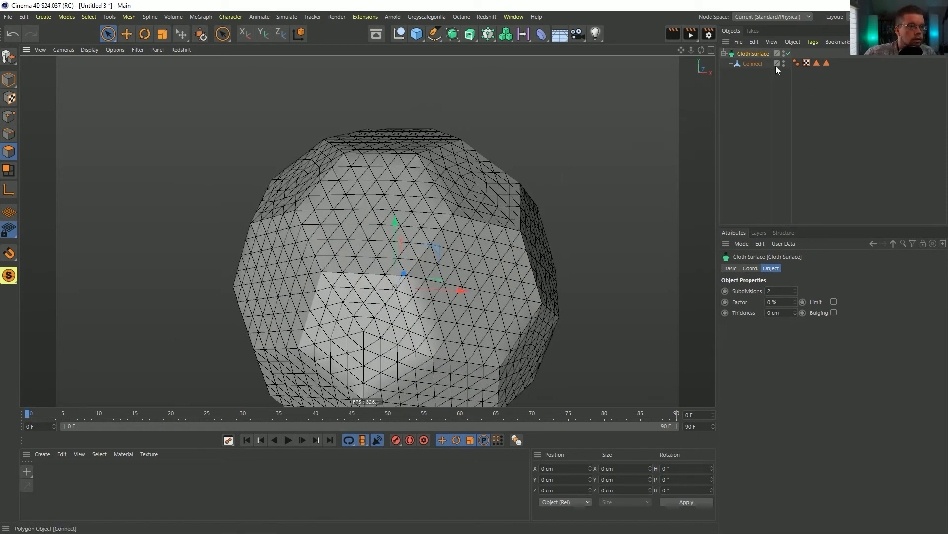
# Step: Make the Cloth Surface editable and move the subdivided Connect mesh out of the leftover null
pyautogui.press('c')
pyautogui.click(724, 53)
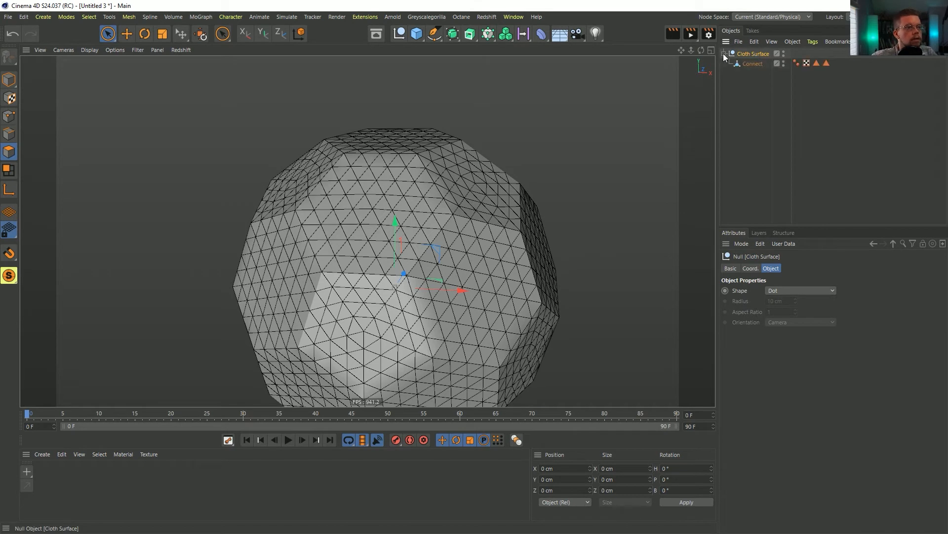
pyautogui.click(788, 64)
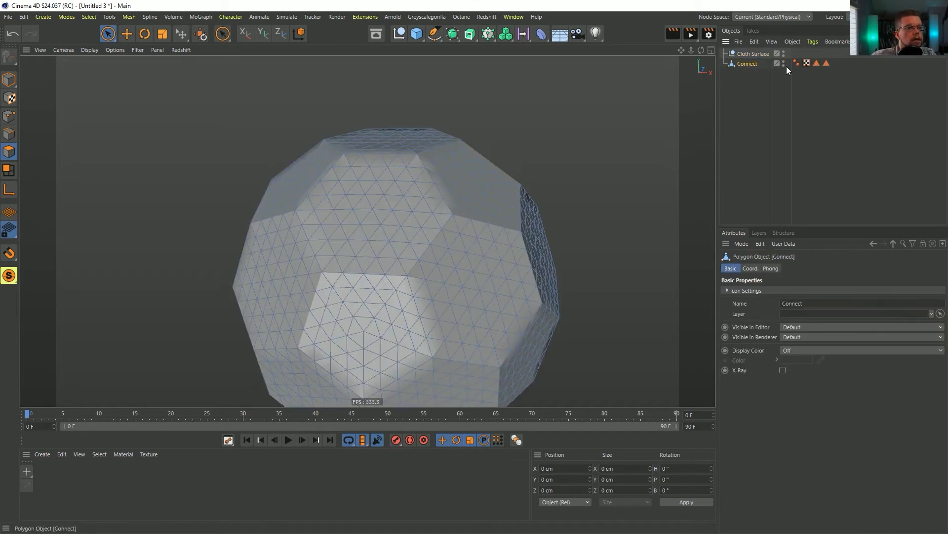
# Step: Delete the Phong tag and the two polygon selection tags from the Connect mesh
pyautogui.click(796, 63)
pyautogui.press('Delete')
pyautogui.click(807, 63)
pyautogui.press('Delete')
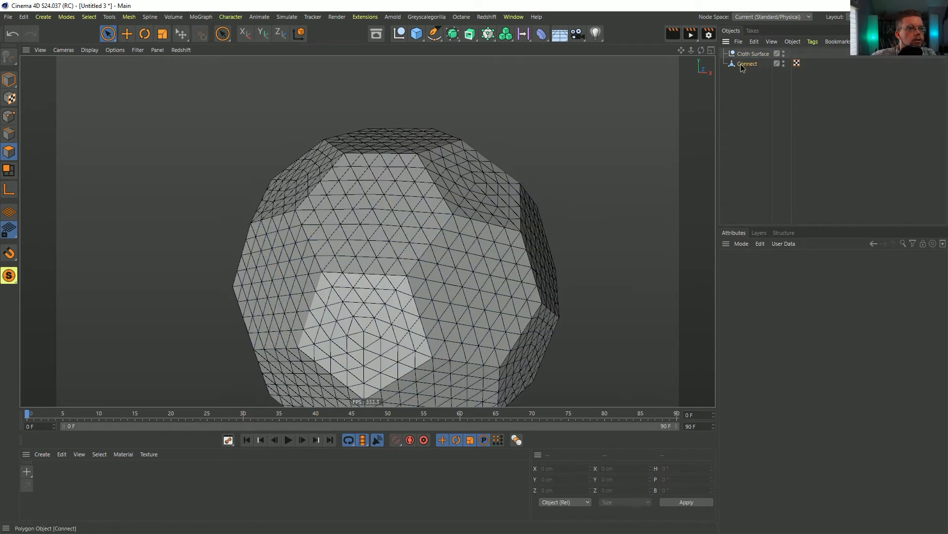
# Step: Undo the removal of the Connect mesh's two polygon selection tags
pyautogui.click(743, 54)
pyautogui.hotkey('ctrl', 'z')
pyautogui.hotkey('ctrl', 'z')
pyautogui.hotkey('ctrl', 'z')
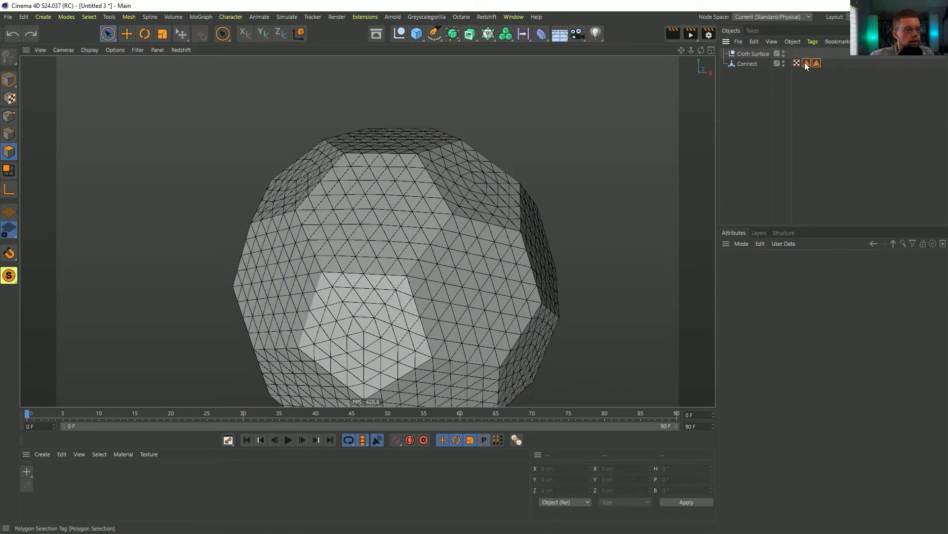
# Step: Remove both polygon selection tags from the Connect mesh and delete the empty Cloth Surface null
pyautogui.click(816, 64)
pyautogui.hotkey('ctrl', 'z')
pyautogui.hotkey('ctrl', 'z')
pyautogui.hotkey('ctrl', 'z')
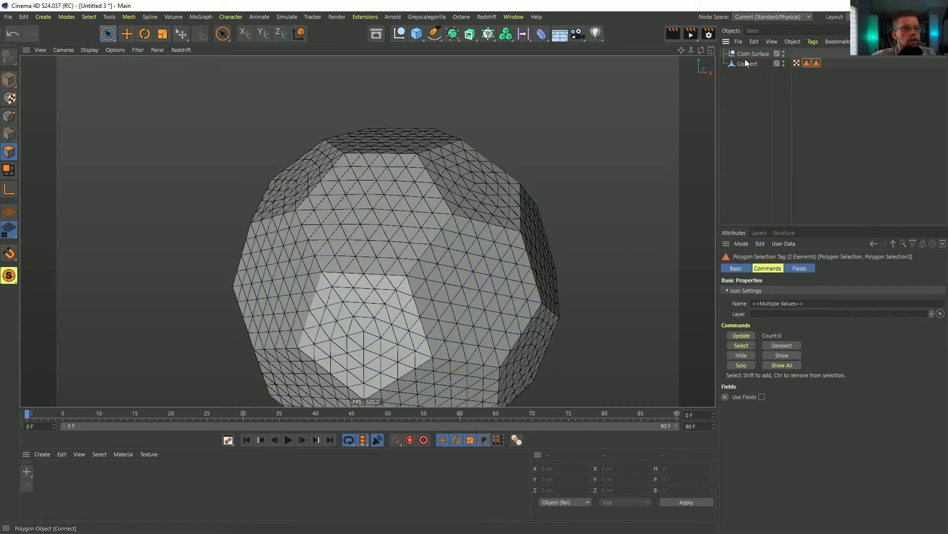
pyautogui.click(743, 53)
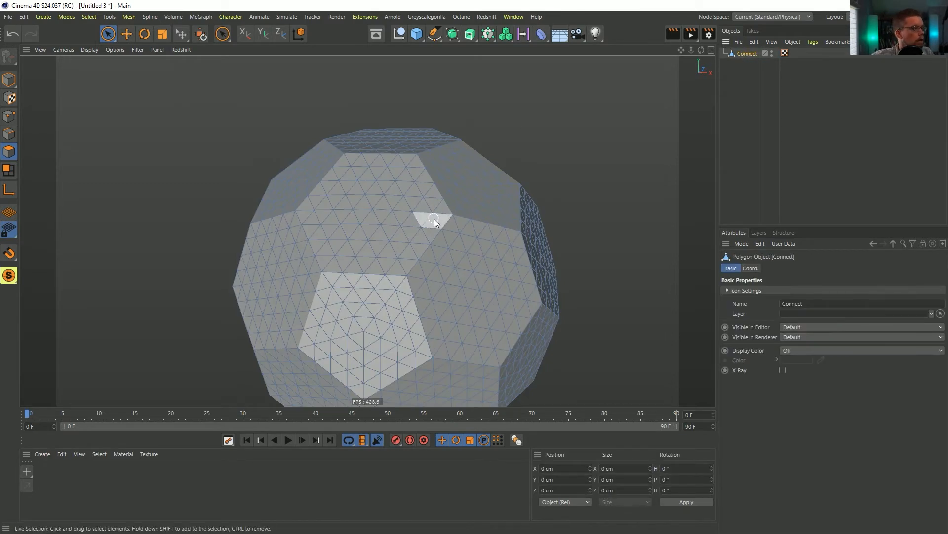
# Step: Save the scene in the SceneFiles folder as [3a]LayersDissolve.c4d
pyautogui.hotkey('ctrl', 's')
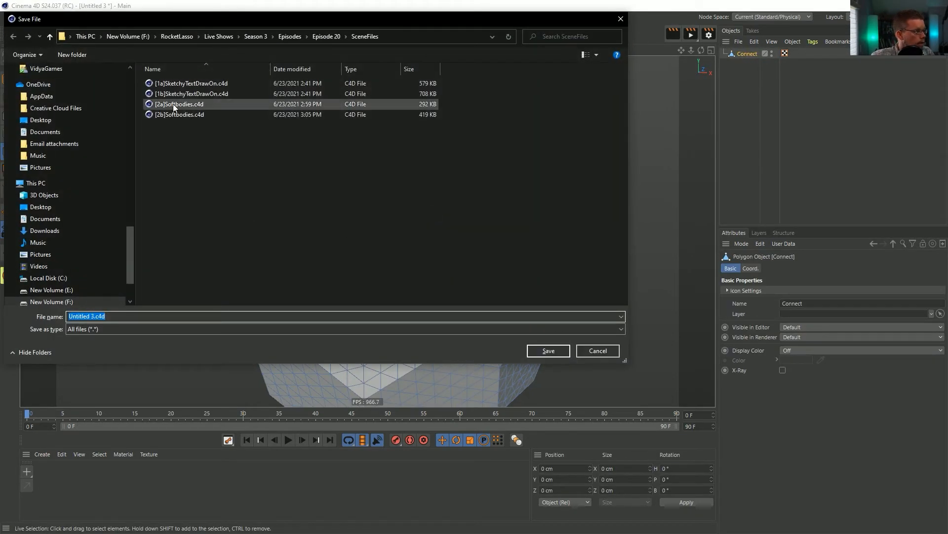
pyautogui.click(95, 316)
pyautogui.moveTo(94, 318); pyautogui.dragTo(6, 302)
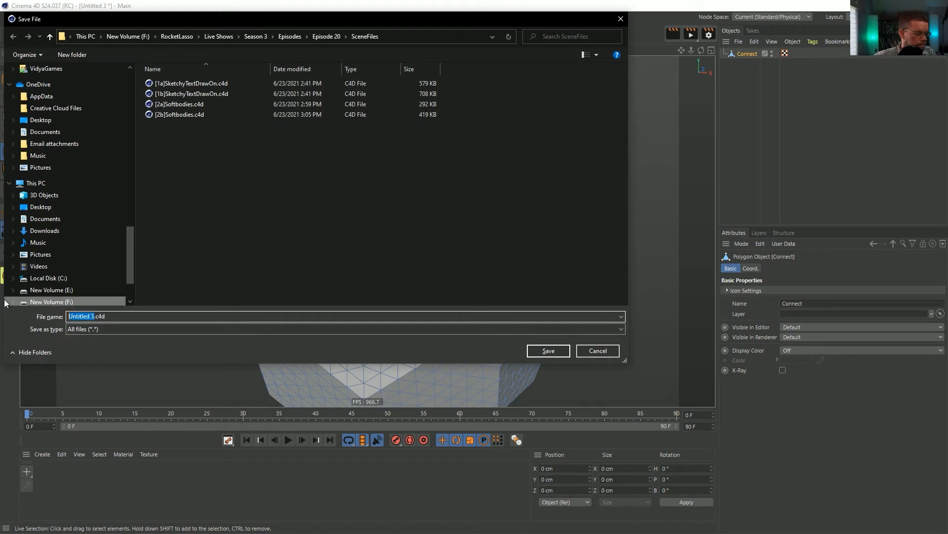
pyautogui.write('[3')
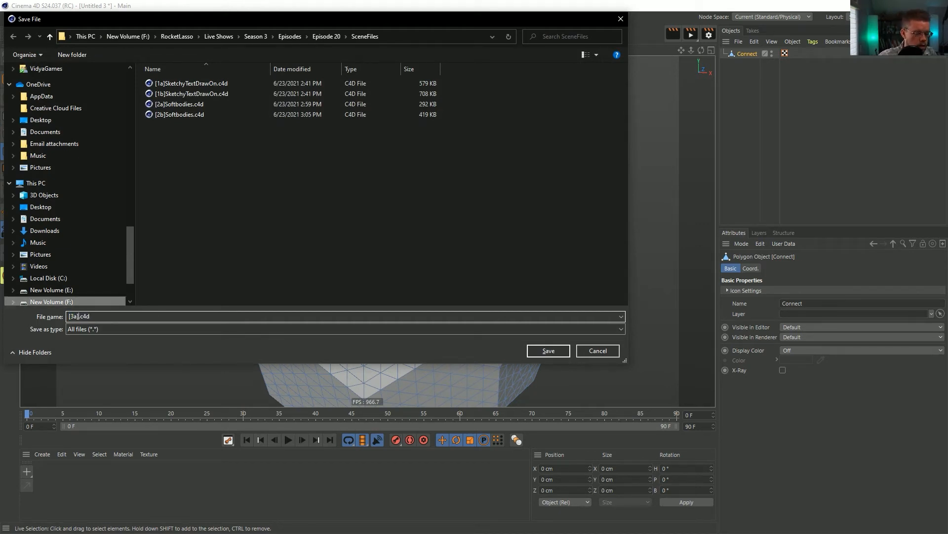
pyautogui.write('a]LayersDissolve')
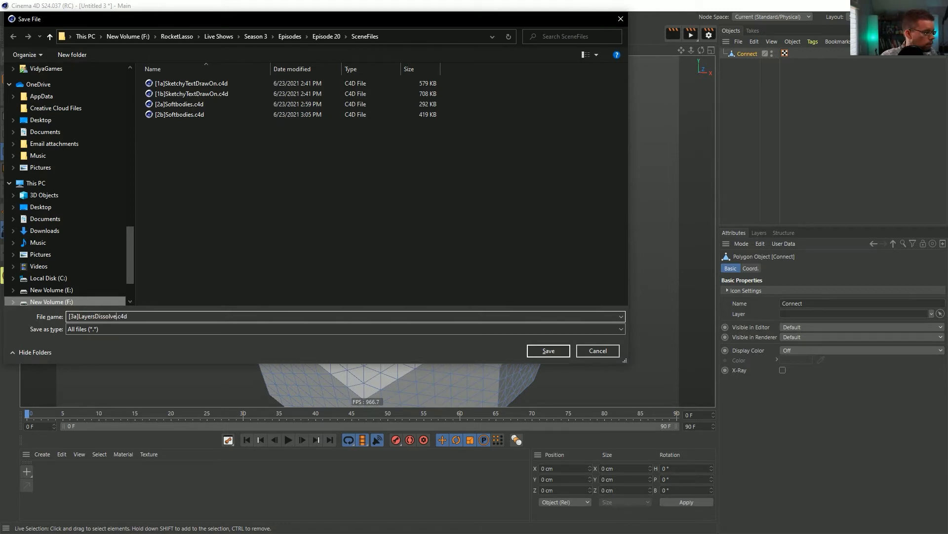
pyautogui.press('Return')
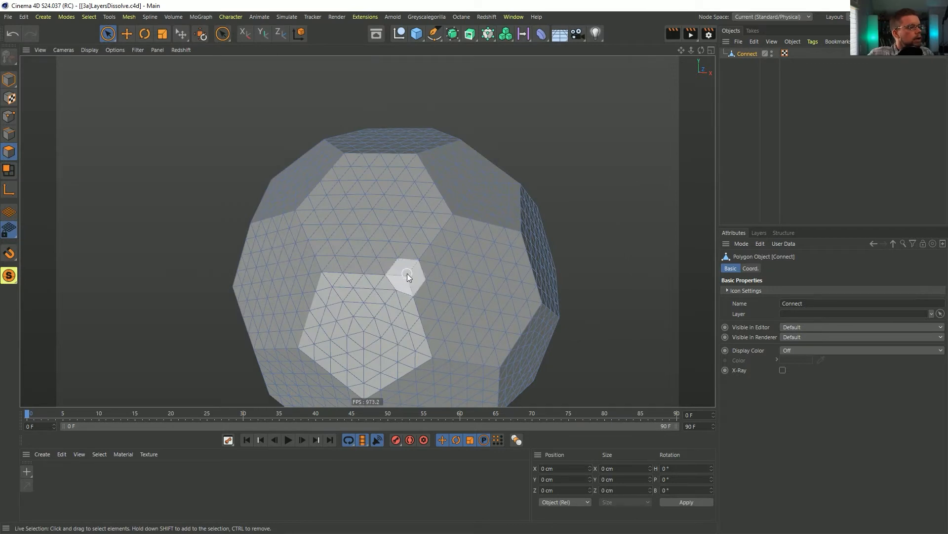
# Step: Select all polygons of the Connect mesh and keep a backup of it in a hidden null, with a working copy outside
pyautogui.keyDown('alt'); pyautogui.moveTo(407, 274); pyautogui.dragTo(385, 228); pyautogui.keyUp('alt')
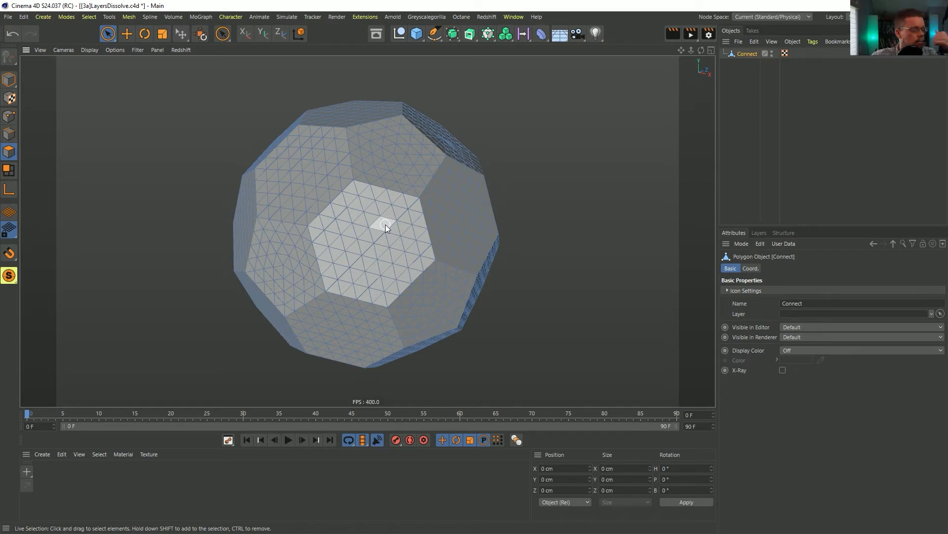
pyautogui.keyDown('alt'); pyautogui.moveTo(420, 213); pyautogui.dragTo(376, 232); pyautogui.keyUp('alt')
pyautogui.hotkey('ctrl', 'a')
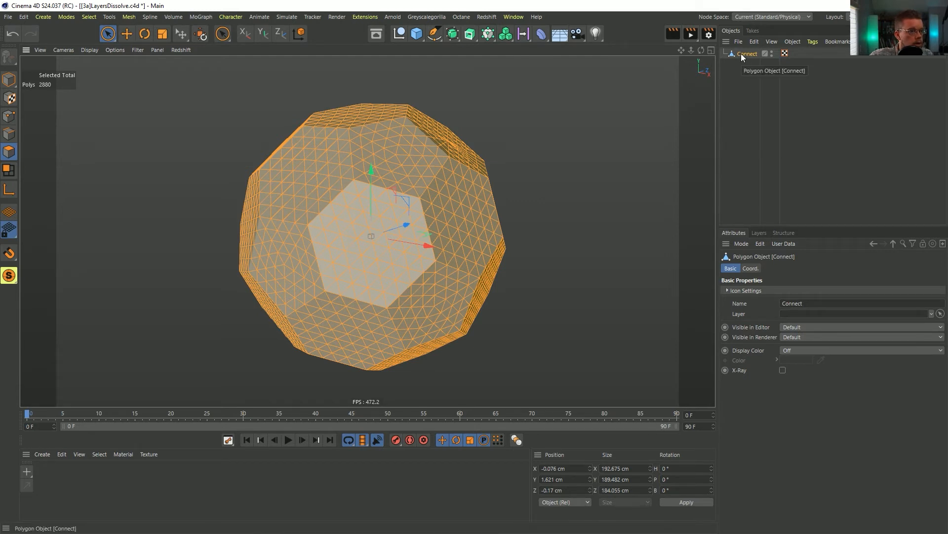
pyautogui.hotkey('alt', 'g')
pyautogui.click(761, 52)
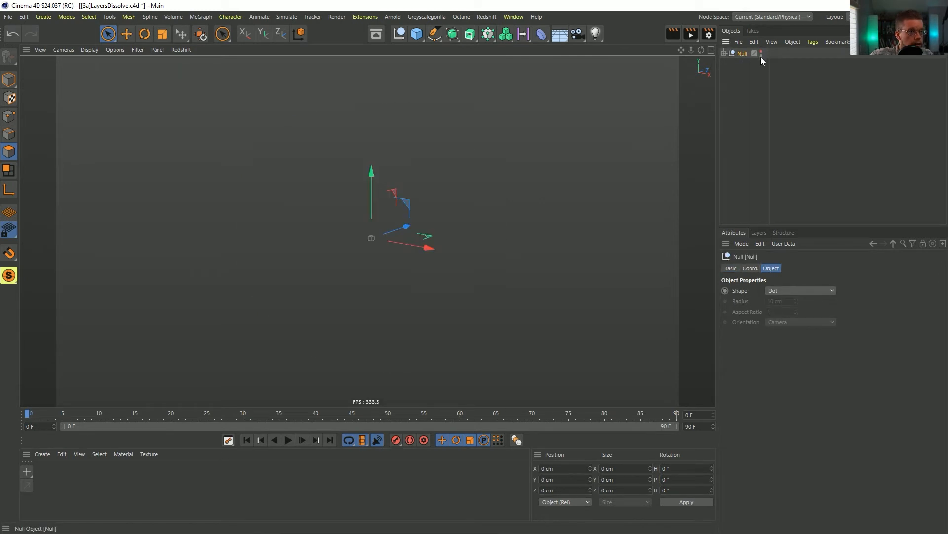
pyautogui.click(724, 53)
pyautogui.moveTo(748, 64); pyautogui.dragTo(748, 52)
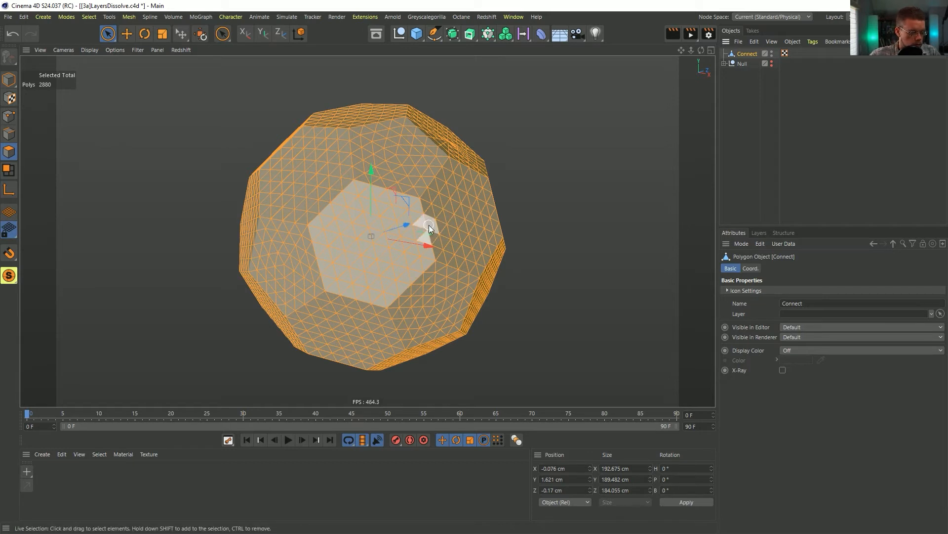
# Step: Disconnect all polygons of the working Connect mesh with Preserve Groups turned off
pyautogui.rightClick(442, 220)
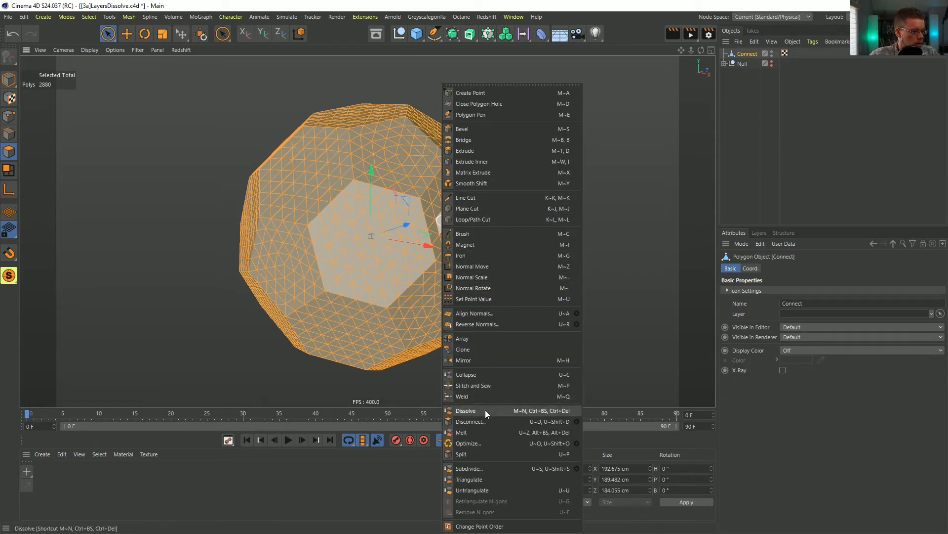
pyautogui.click(482, 423)
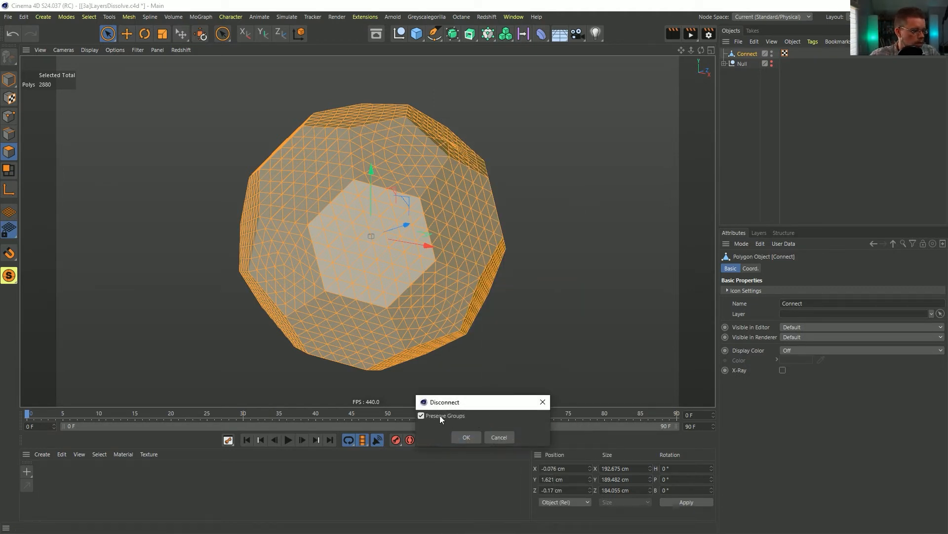
pyautogui.click(478, 437)
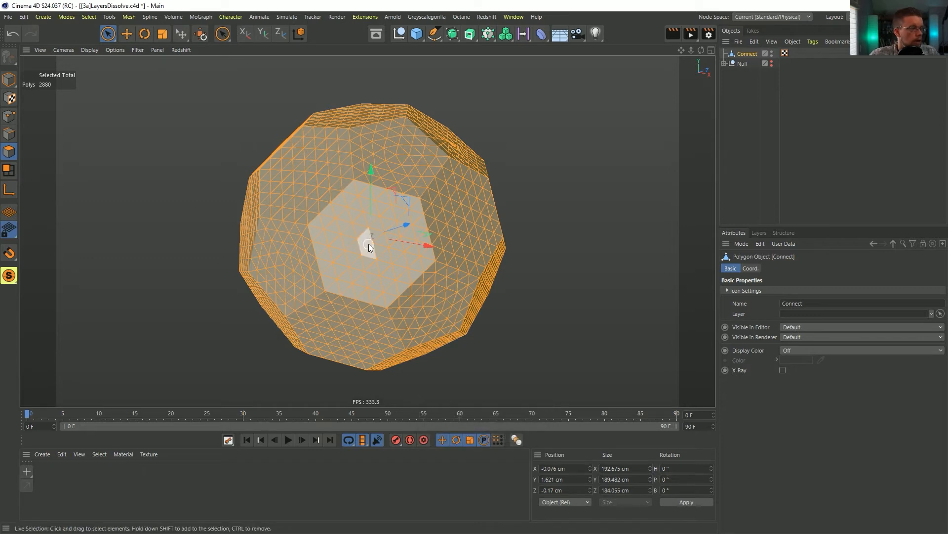
# Step: Test the disconnected mesh by moving a polygon away, undo the move and select all polygons again
pyautogui.click(314, 181)
pyautogui.press('e')
pyautogui.moveTo(386, 164); pyautogui.dragTo(293, 150)
pyautogui.hotkey('ctrl', 'z')
pyautogui.hotkey('ctrl', 'a')
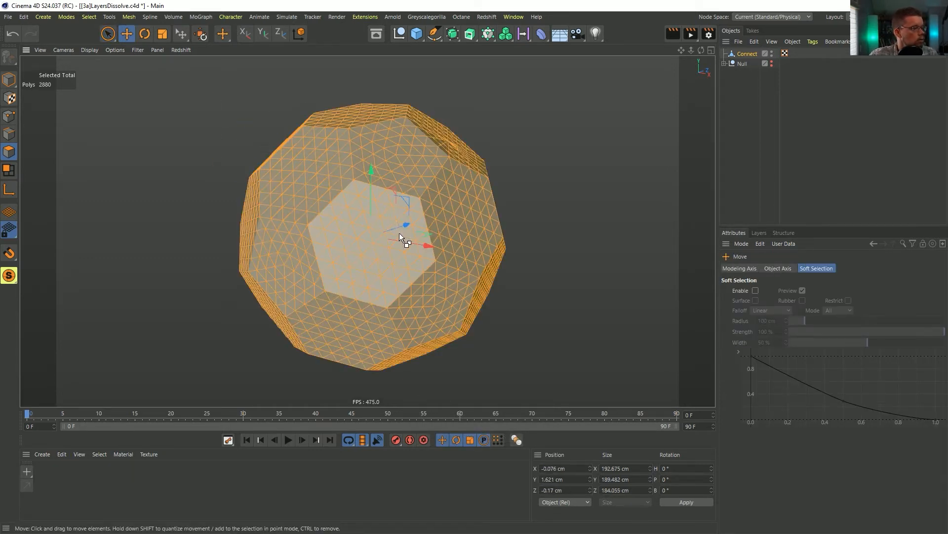
# Step: Split the disconnected Connect mesh into separate objects with Polygon Groups to Objects
pyautogui.rightClick(399, 233)
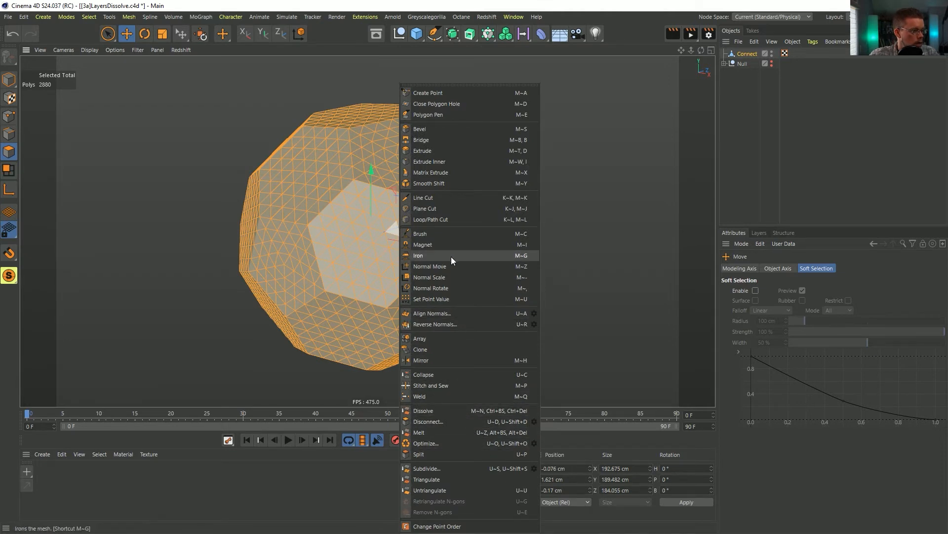
pyautogui.press('Escape')
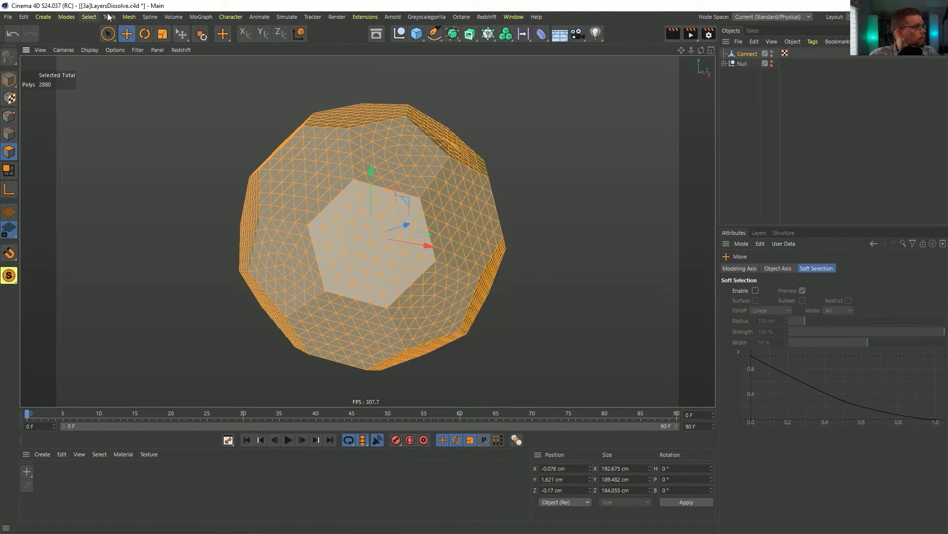
pyautogui.click(128, 17)
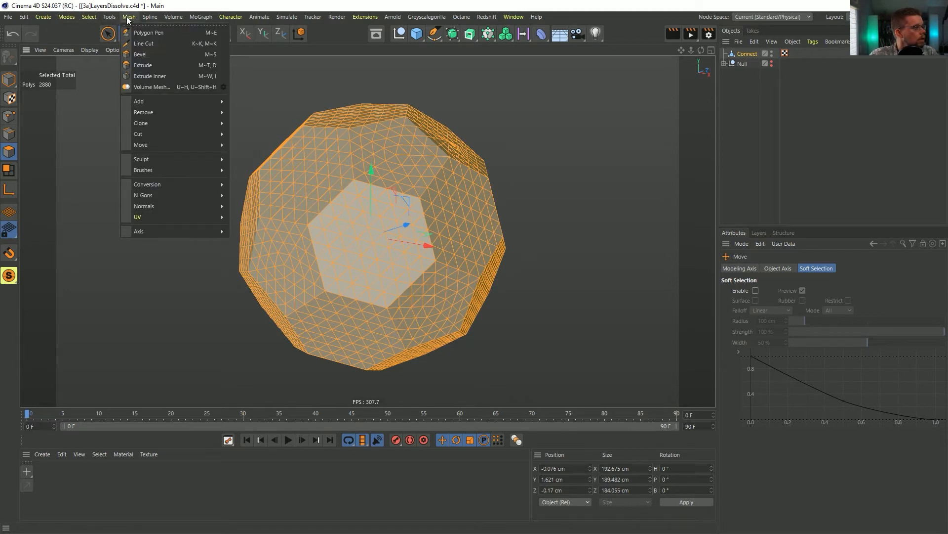
pyautogui.moveTo(178, 181)
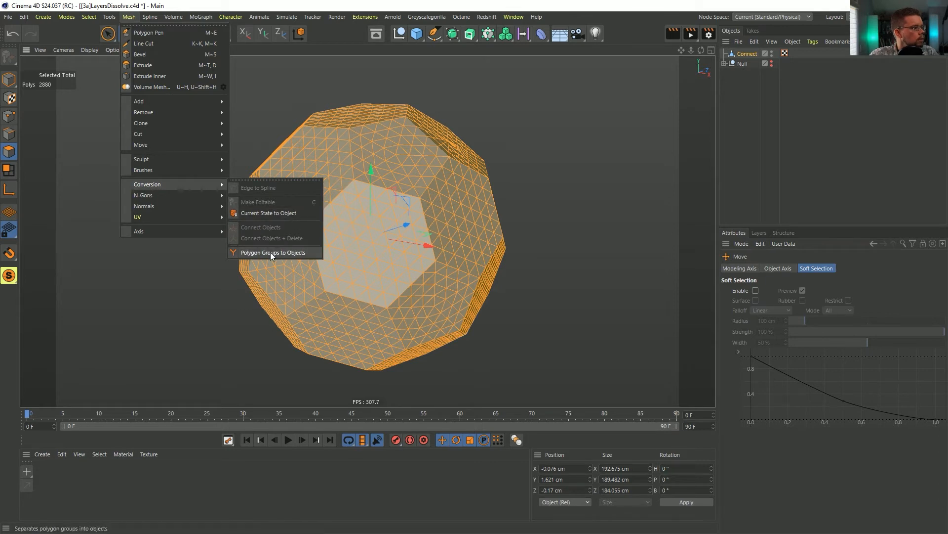
pyautogui.click(307, 253)
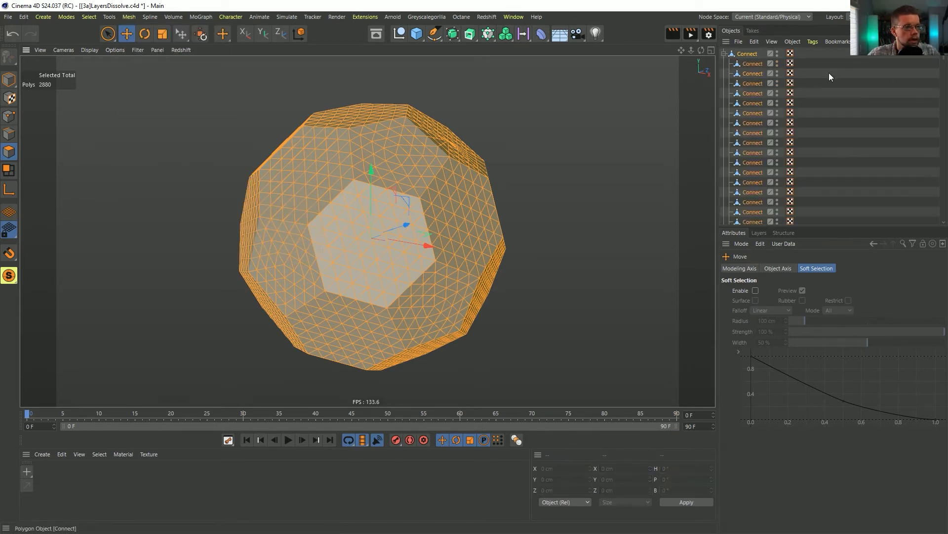
# Step: Inspect several of the split Connect pieces one at a time
pyautogui.click(746, 54)
pyautogui.click(751, 73)
pyautogui.click(751, 84)
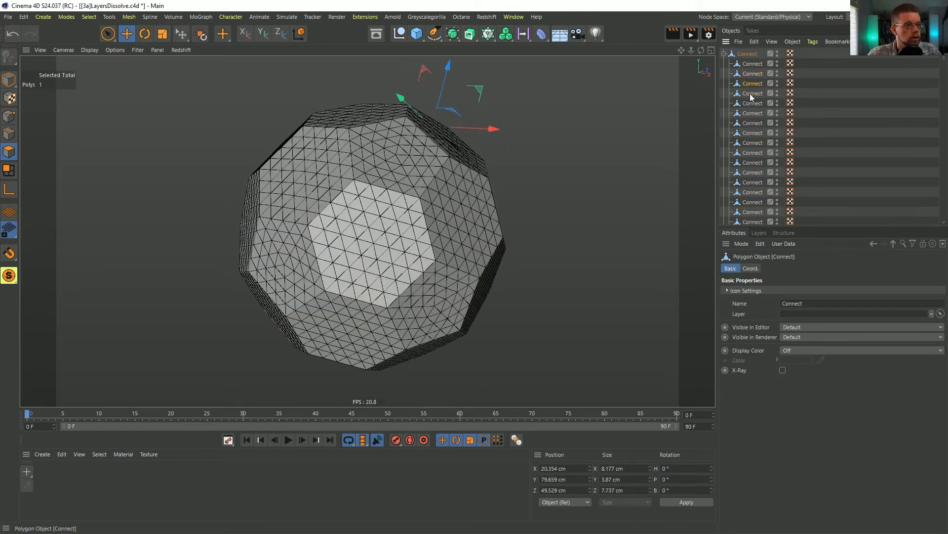
pyautogui.click(753, 102)
pyautogui.click(757, 113)
pyautogui.click(749, 73)
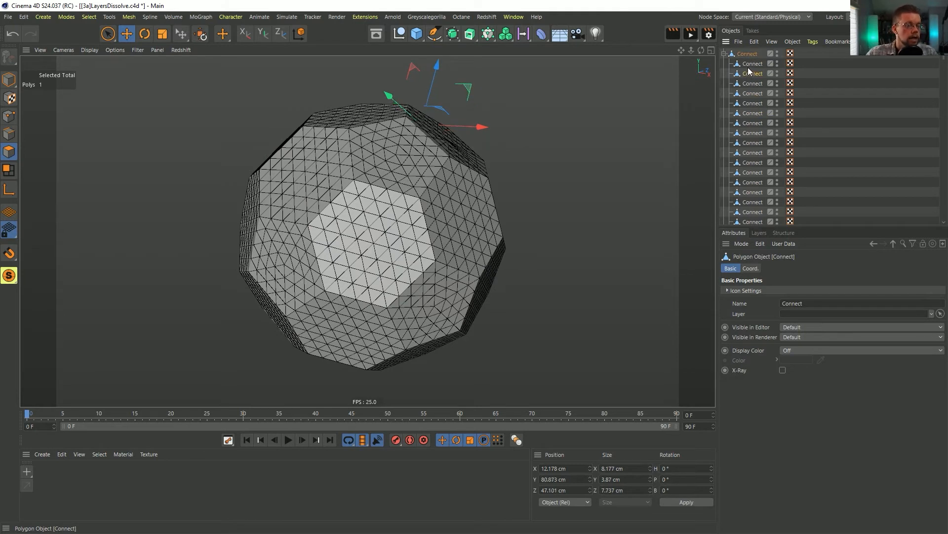
# Step: Center the axes of all the split Connect pieces with Axis Center, using Axis to All Points with Alignment to Normals enabled
pyautogui.click(749, 64)
pyautogui.scroll(-5, 736, 130)
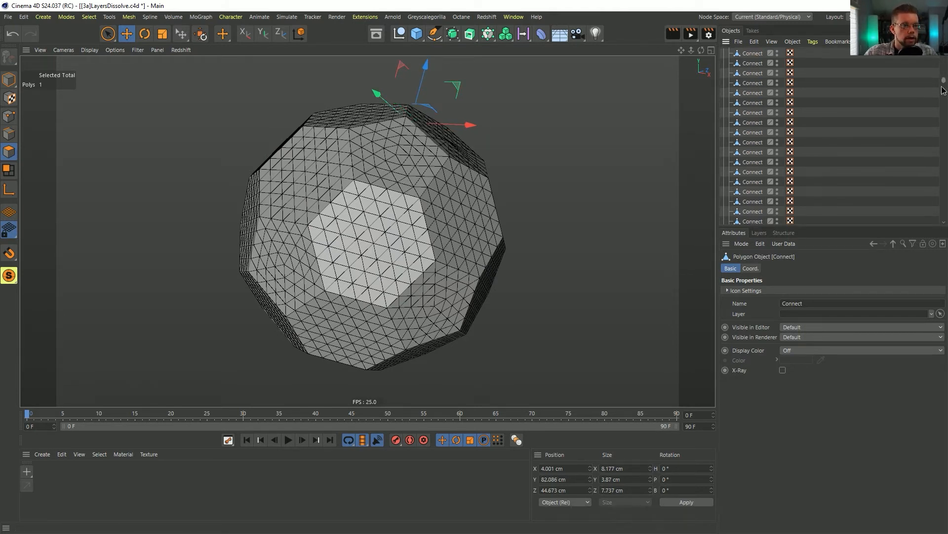
pyautogui.moveTo(944, 69); pyautogui.dragTo(933, 226)
pyautogui.keyDown('shift'); pyautogui.click(747, 210); pyautogui.keyUp('shift')
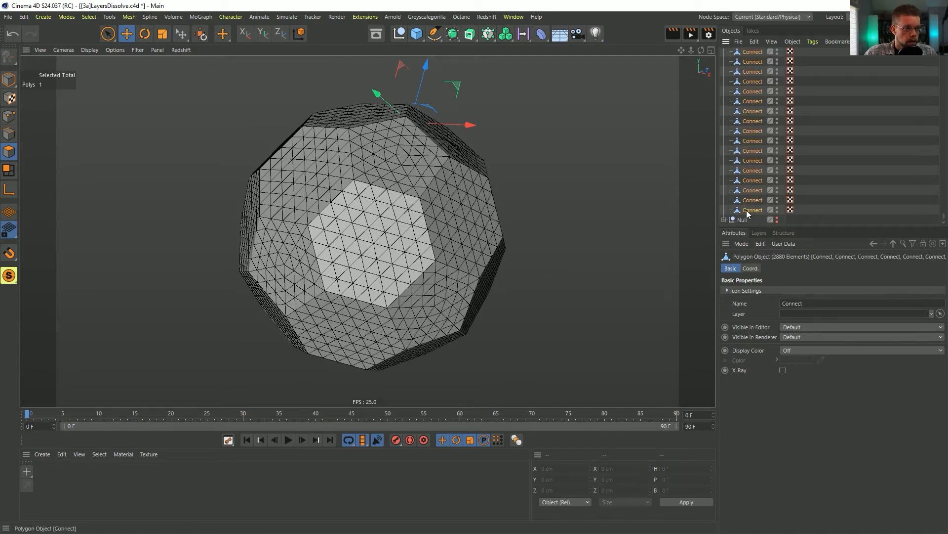
pyautogui.click(91, 16)
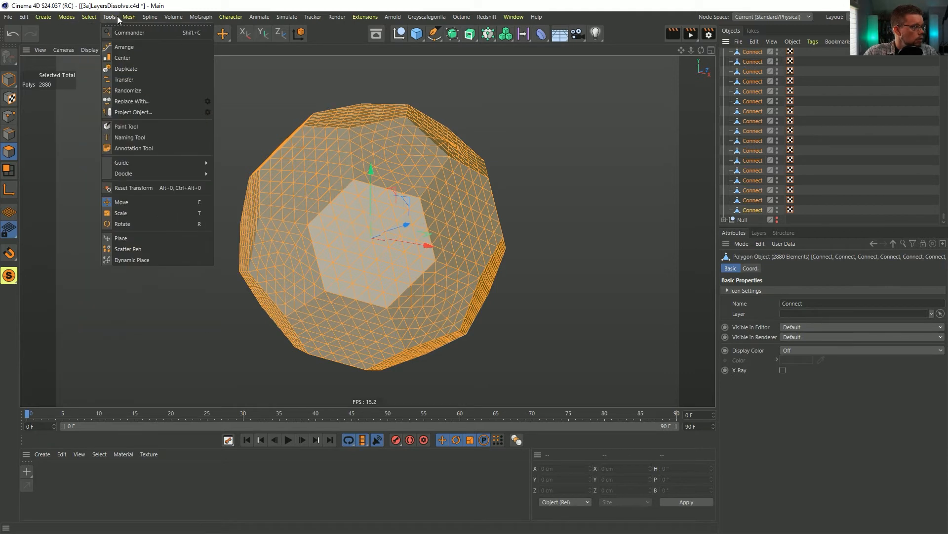
pyautogui.moveTo(137, 18)
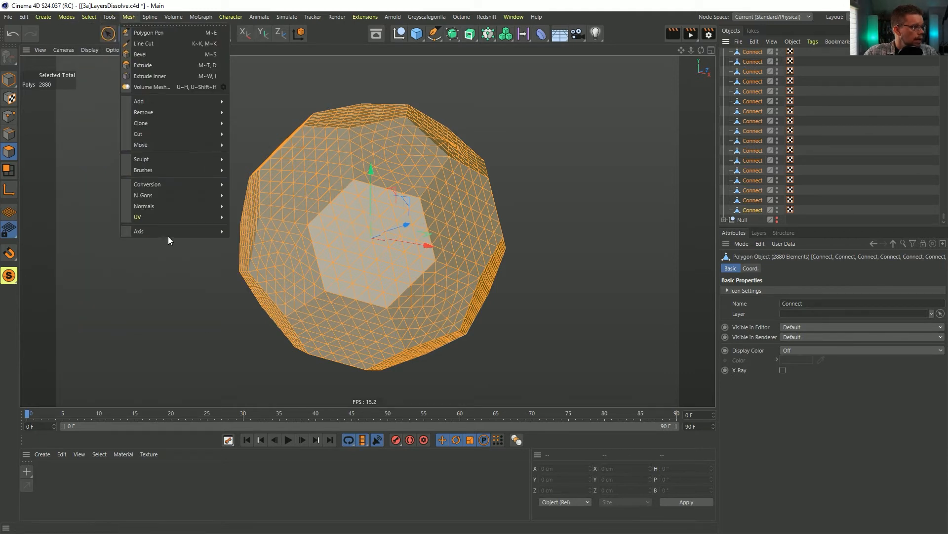
pyautogui.moveTo(211, 233)
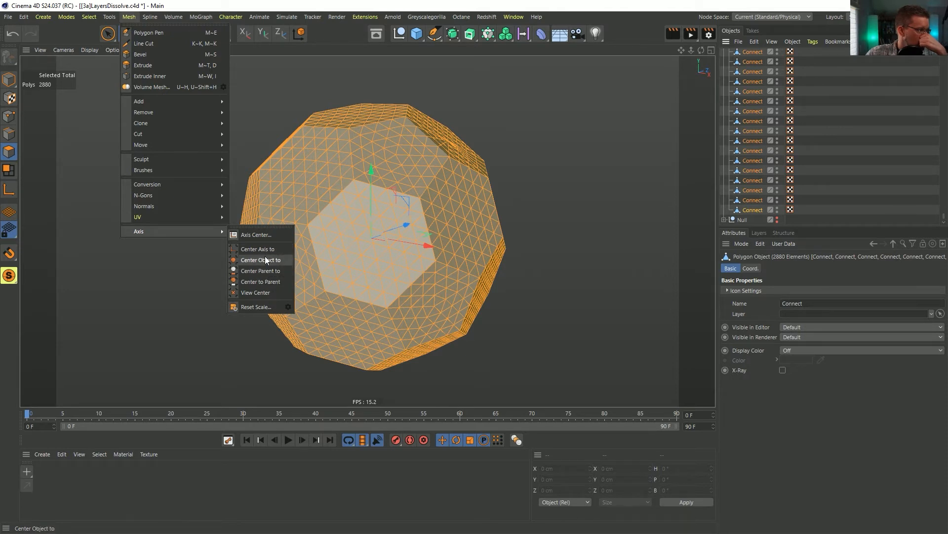
pyautogui.click(256, 235)
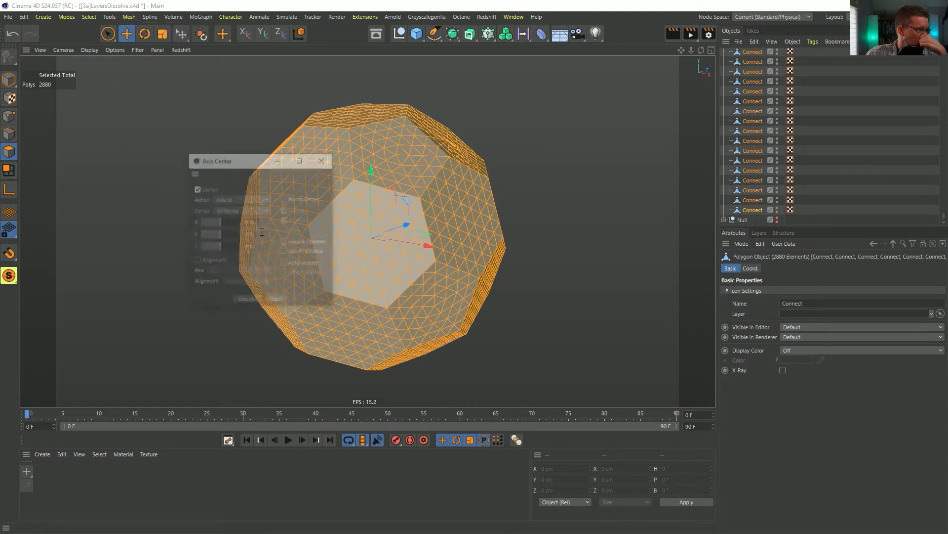
pyautogui.moveTo(242, 167); pyautogui.dragTo(126, 152)
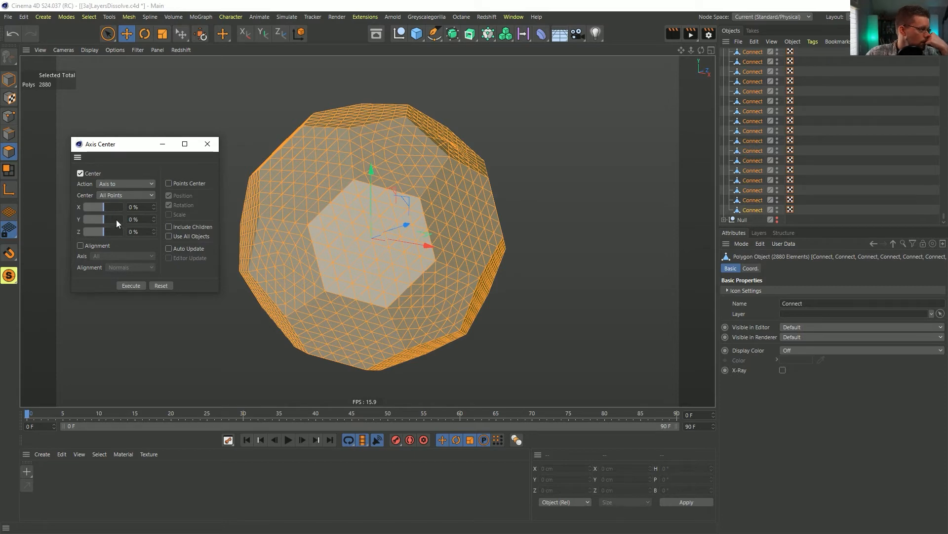
pyautogui.click(81, 246)
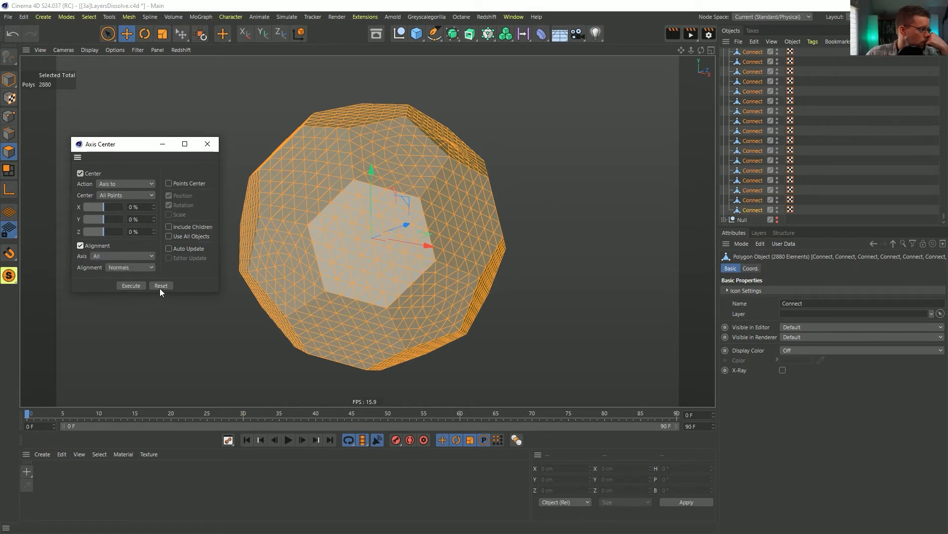
pyautogui.click(138, 286)
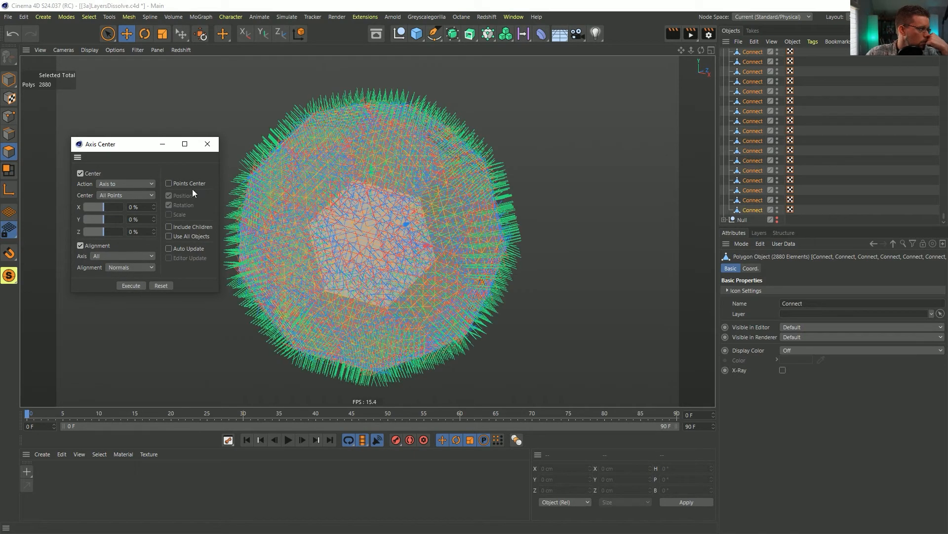
pyautogui.click(208, 144)
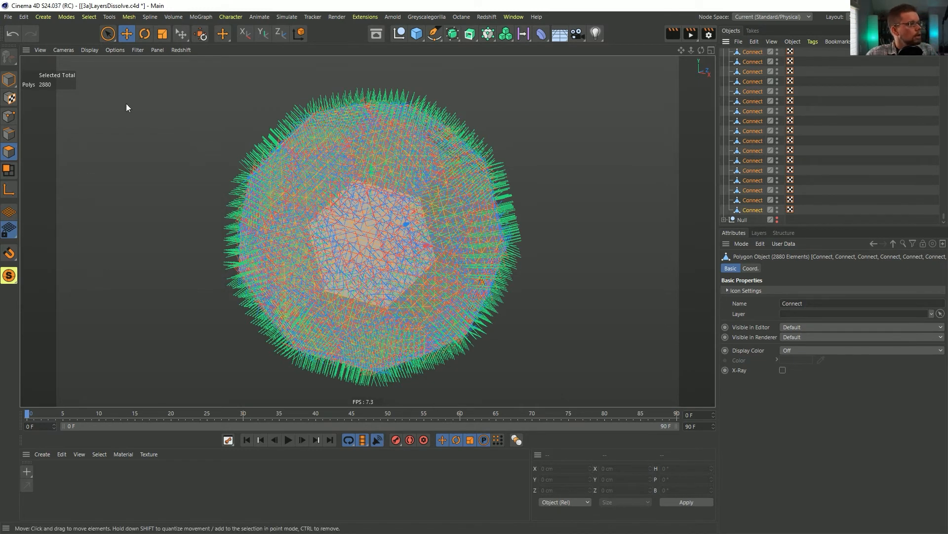
# Step: Switch to Model mode and check the axis orientation of several individual triangles around the ball
pyautogui.click(13, 84)
pyautogui.click(810, 112)
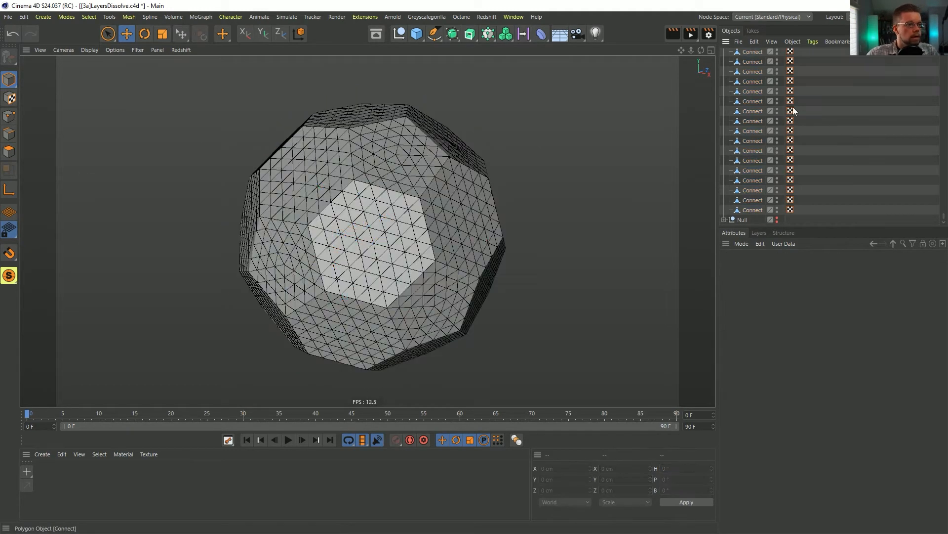
pyautogui.click(369, 179)
pyautogui.keyDown('alt'); pyautogui.moveTo(375, 181); pyautogui.dragTo(492, 193); pyautogui.keyUp('alt')
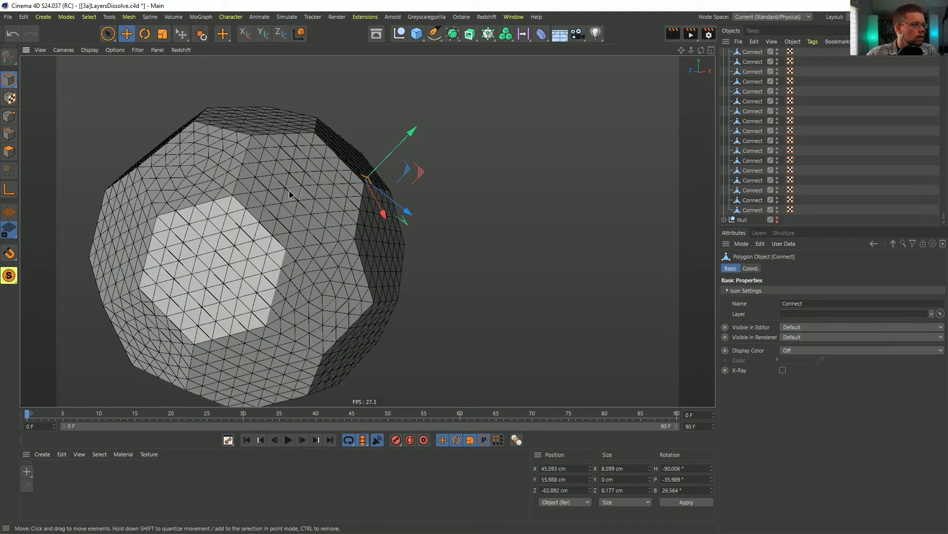
pyautogui.click(307, 201)
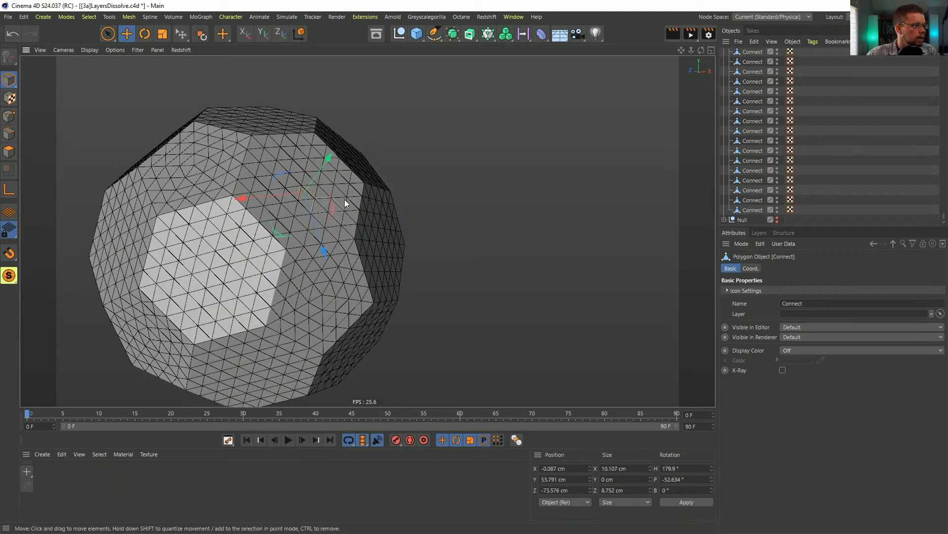
pyautogui.click(348, 194)
pyautogui.click(311, 181)
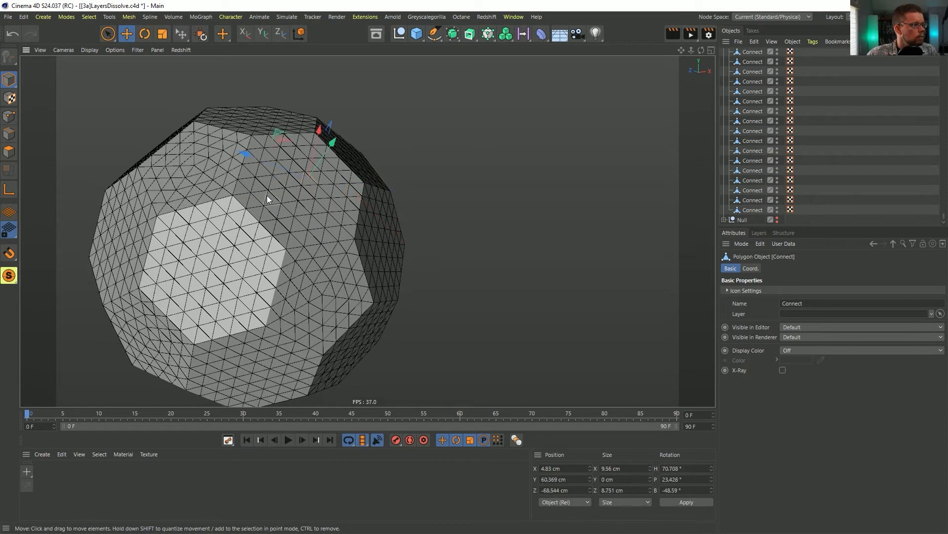
pyautogui.click(267, 195)
pyautogui.click(289, 225)
pyautogui.click(342, 218)
pyautogui.click(340, 179)
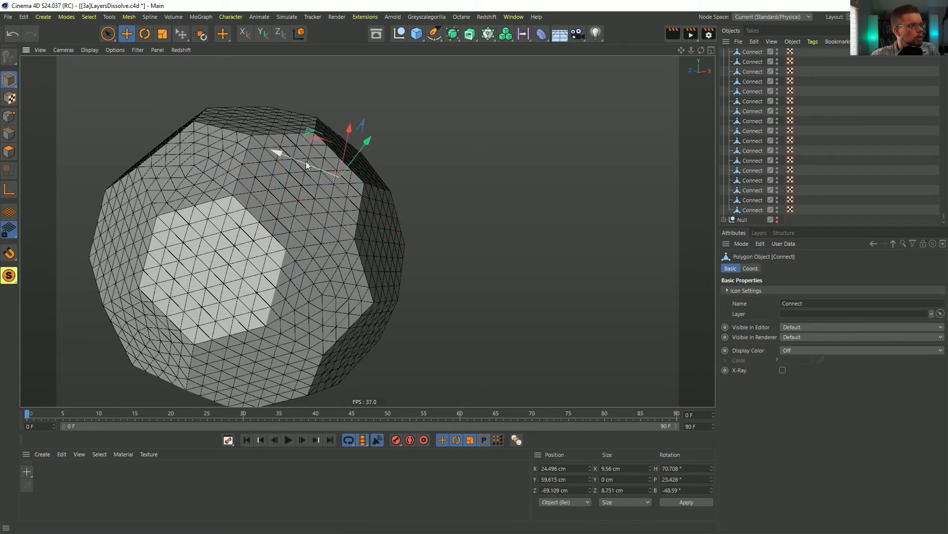
pyautogui.keyDown('alt'); pyautogui.moveTo(310, 171); pyautogui.dragTo(596, 171); pyautogui.keyUp('alt')
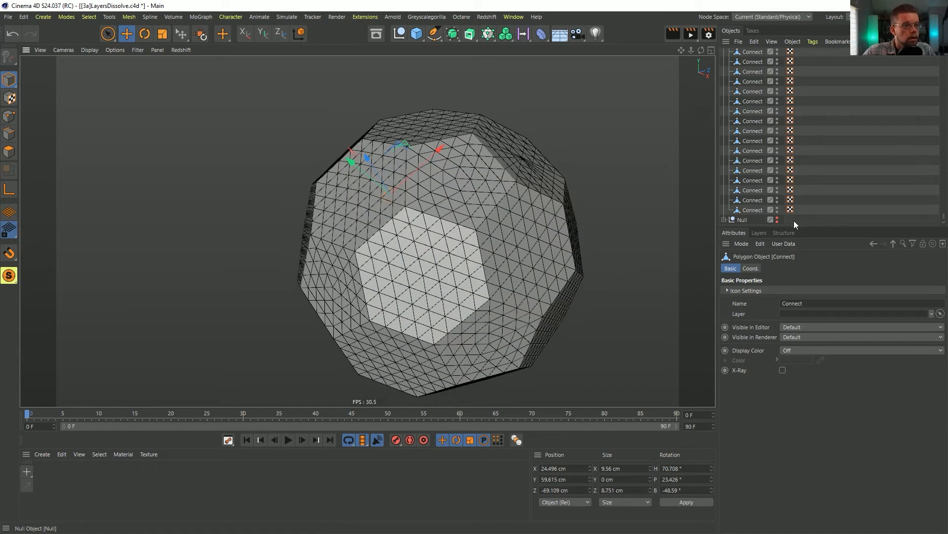
# Step: Add a Plain effector as a child of the parent Connect object and set its Deformation to Object
pyautogui.scroll(1, 774, 92)
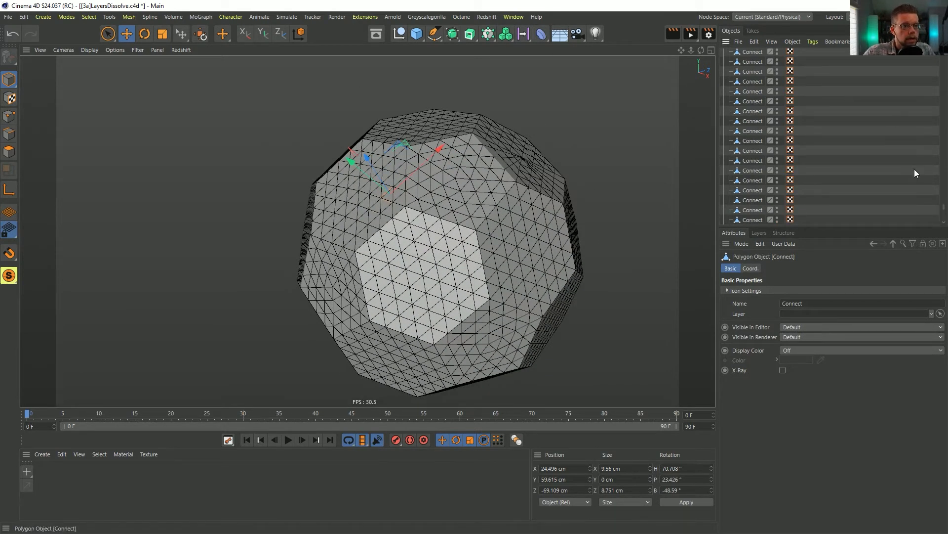
pyautogui.moveTo(943, 208); pyautogui.dragTo(942, 49)
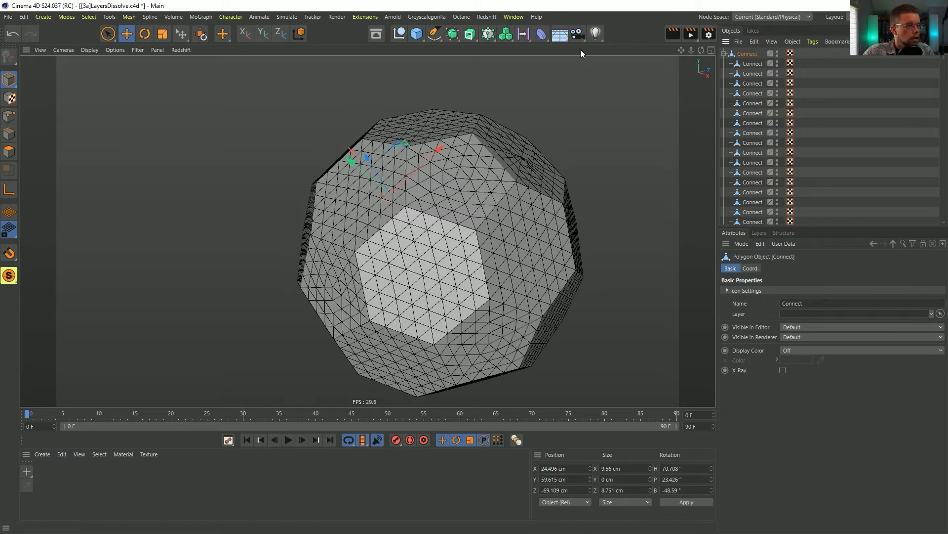
pyautogui.click(543, 37)
pyautogui.click(485, 33)
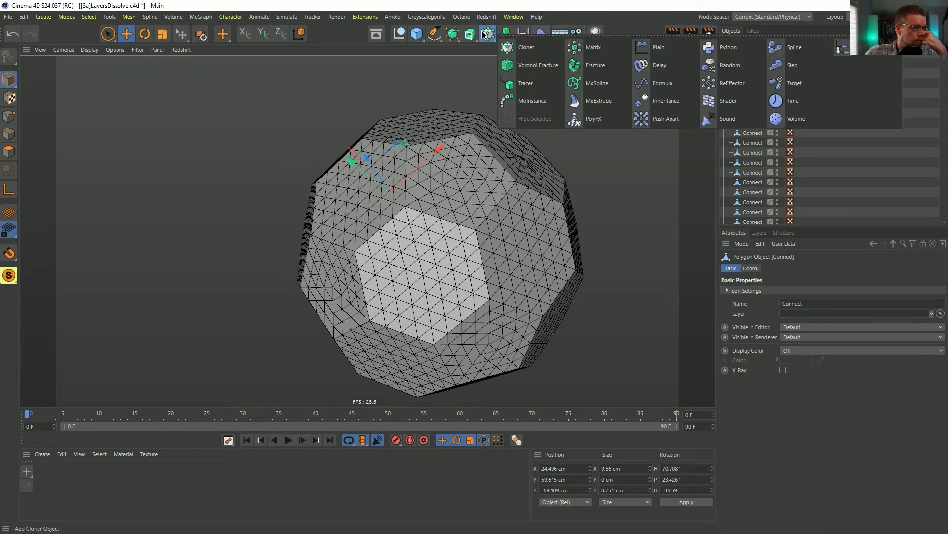
pyautogui.click(659, 49)
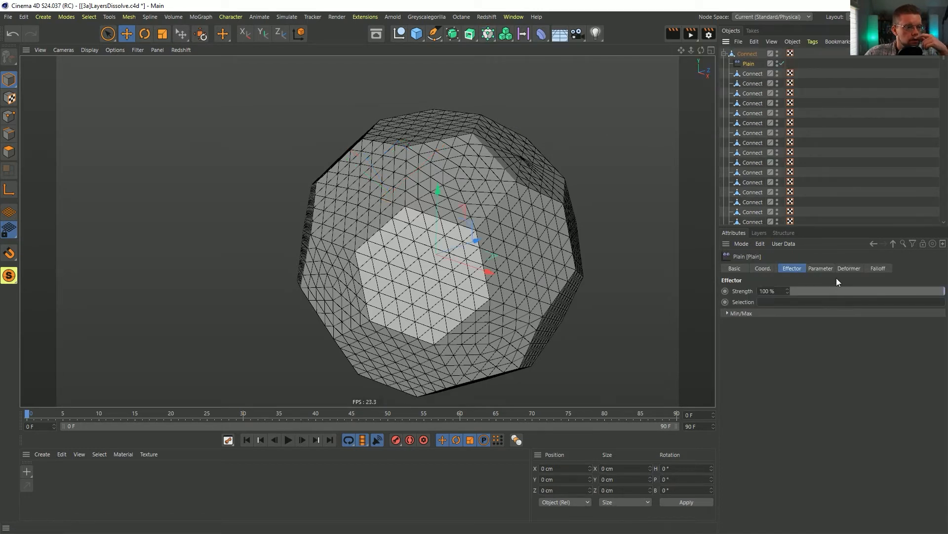
pyautogui.click(848, 268)
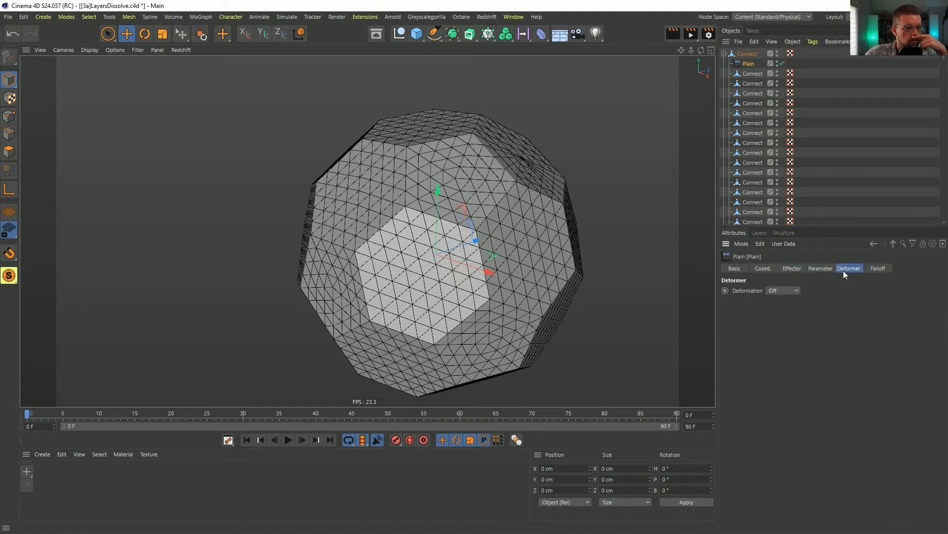
pyautogui.click(773, 291)
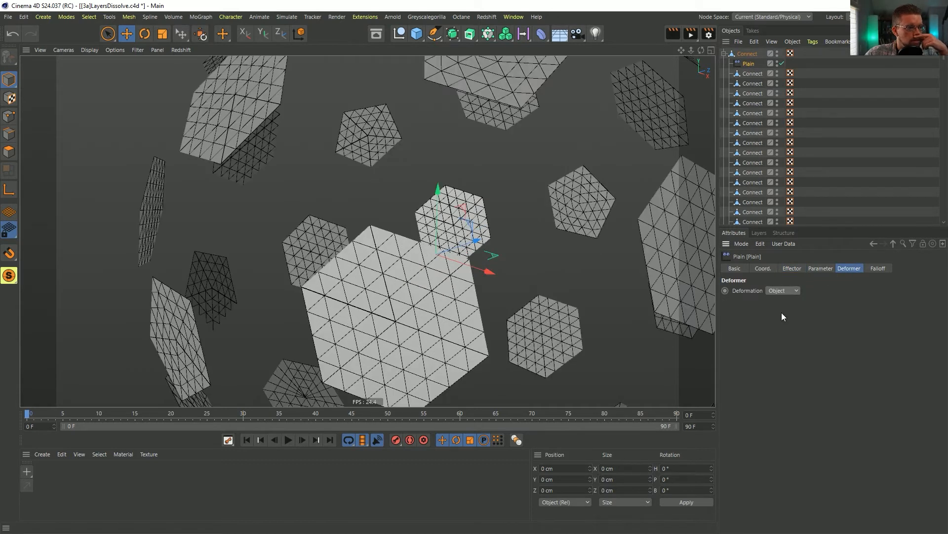
pyautogui.keyDown('alt'); pyautogui.moveTo(425, 200); pyautogui.dragTo(414, 294, button='middle'); pyautogui.keyUp('alt')
pyautogui.keyDown('alt'); pyautogui.moveTo(395, 280); pyautogui.dragTo(378, 245, button='right'); pyautogui.keyUp('alt')
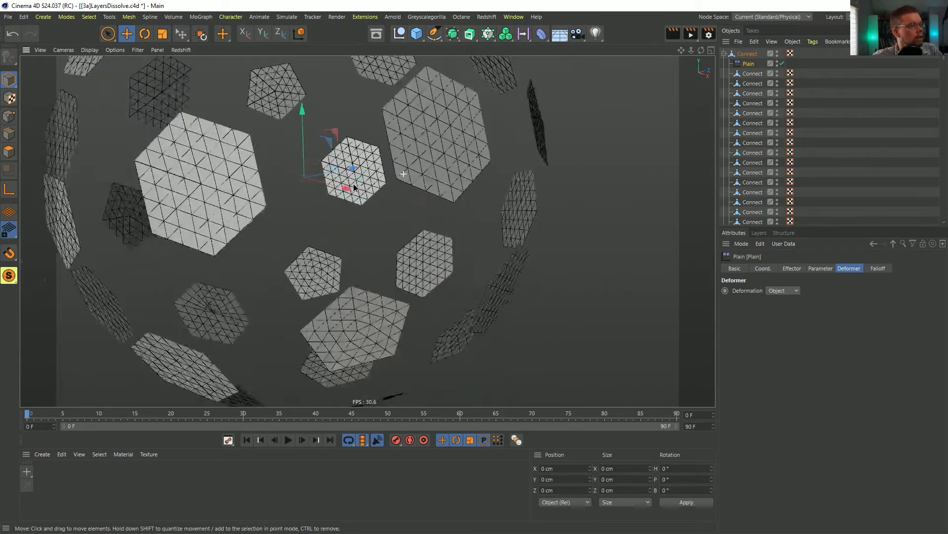
pyautogui.keyDown('alt'); pyautogui.moveTo(378, 245); pyautogui.dragTo(385, 200, button='middle'); pyautogui.keyUp('alt')
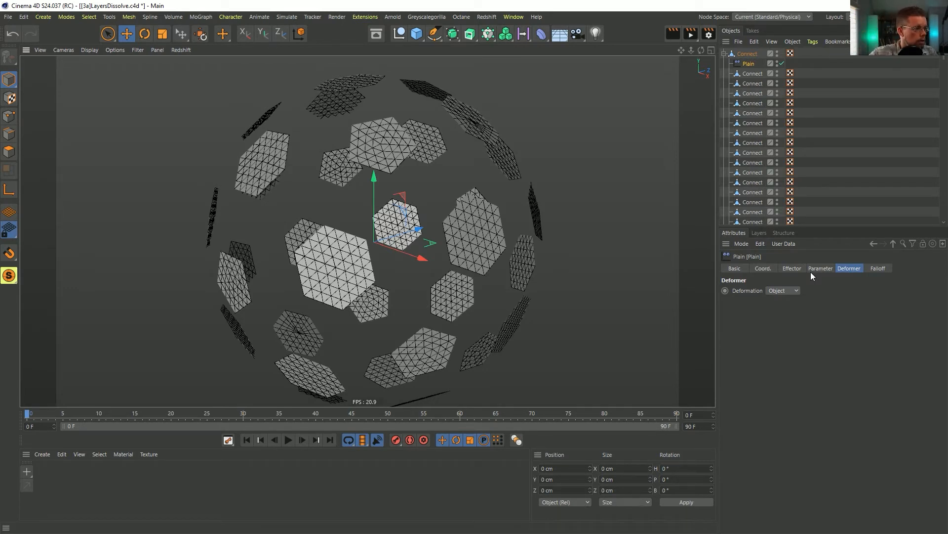
# Step: Add a Linear Field to the Plain effector's falloff and shorten its length to about 12 cm
pyautogui.click(815, 268)
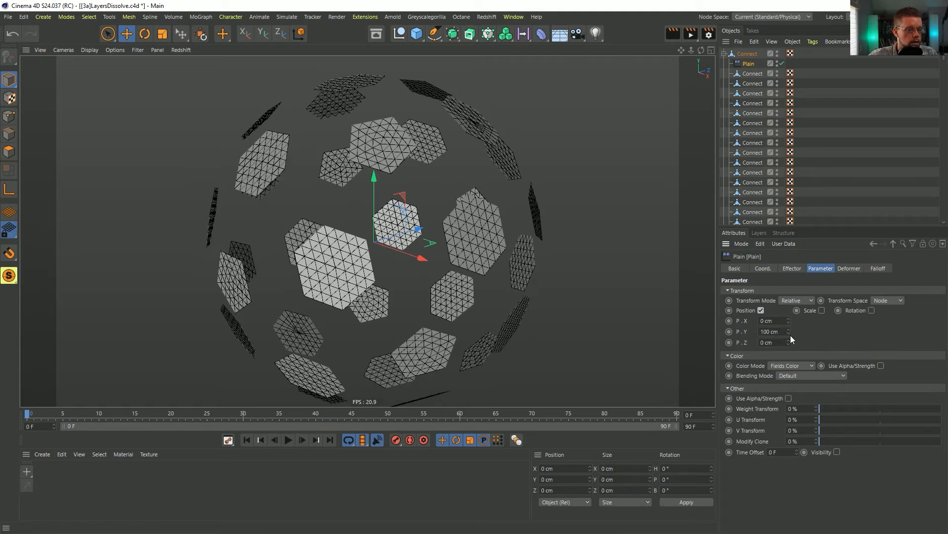
pyautogui.click(878, 268)
pyautogui.click(751, 367)
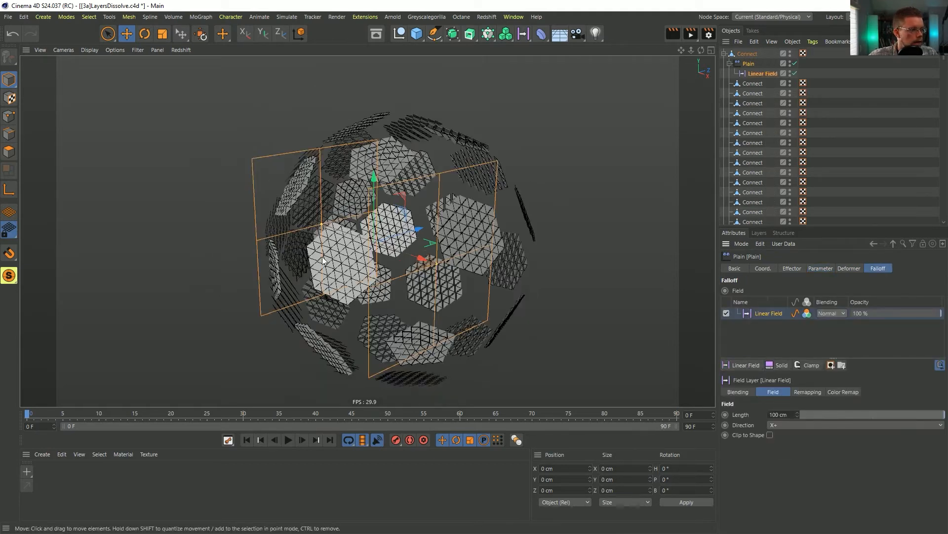
pyautogui.moveTo(435, 257)
pyautogui.keyDown('alt'); pyautogui.mouseDown()
pyautogui.moveTo(617, 278)
pyautogui.moveTo(614, 269)
pyautogui.moveTo(530, 265)
pyautogui.moveTo(298, 224)
pyautogui.moveTo(373, 272)
pyautogui.moveTo(254, 212)
pyautogui.moveTo(313, 220)
pyautogui.moveTo(403, 258)
pyautogui.moveTo(388, 259)
pyautogui.moveTo(428, 253)
pyautogui.moveTo(395, 261)
pyautogui.mouseUp(); pyautogui.keyUp('alt')
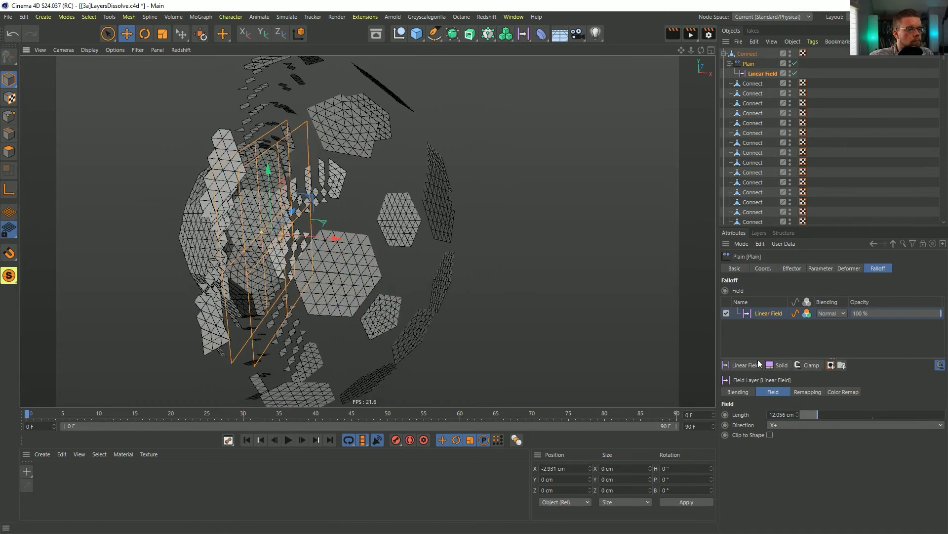
# Step: Turn off Position on the Plain effector and enable Scale with Uniform Scale at -1
pyautogui.click(793, 269)
pyautogui.click(847, 269)
pyautogui.click(819, 269)
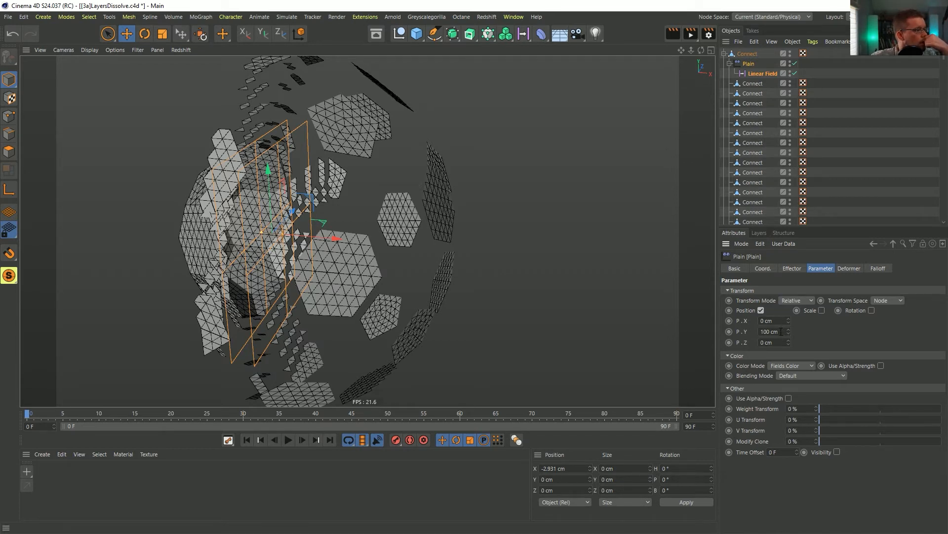
pyautogui.click(760, 310)
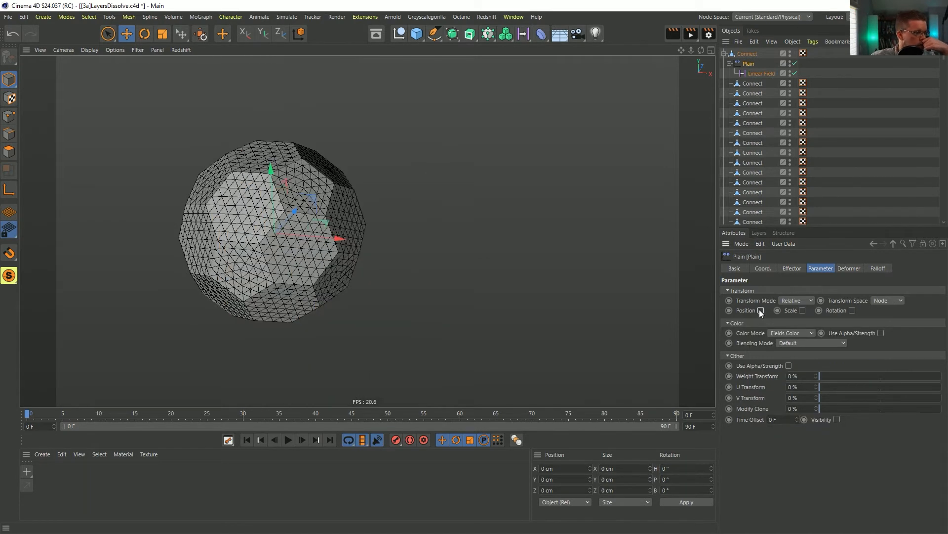
pyautogui.click(802, 310)
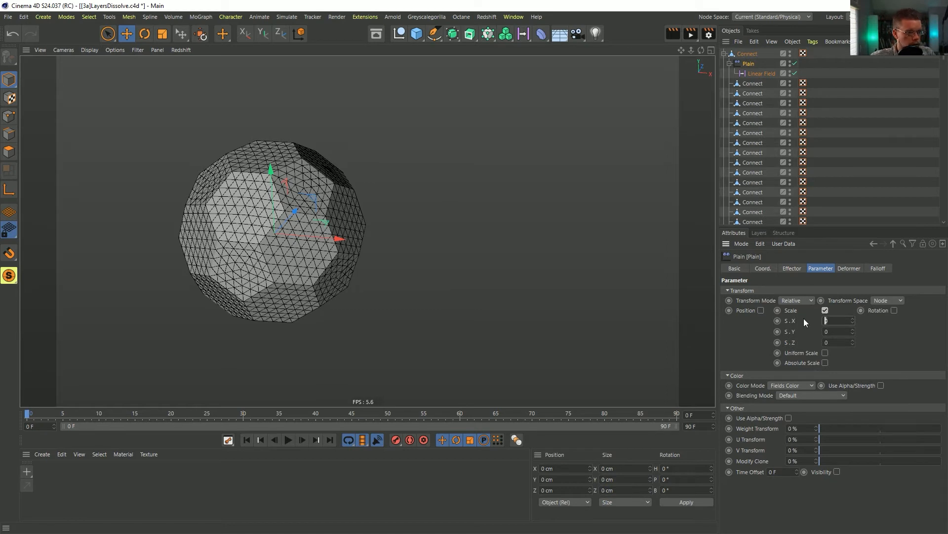
pyautogui.click(827, 320)
pyautogui.click(825, 354)
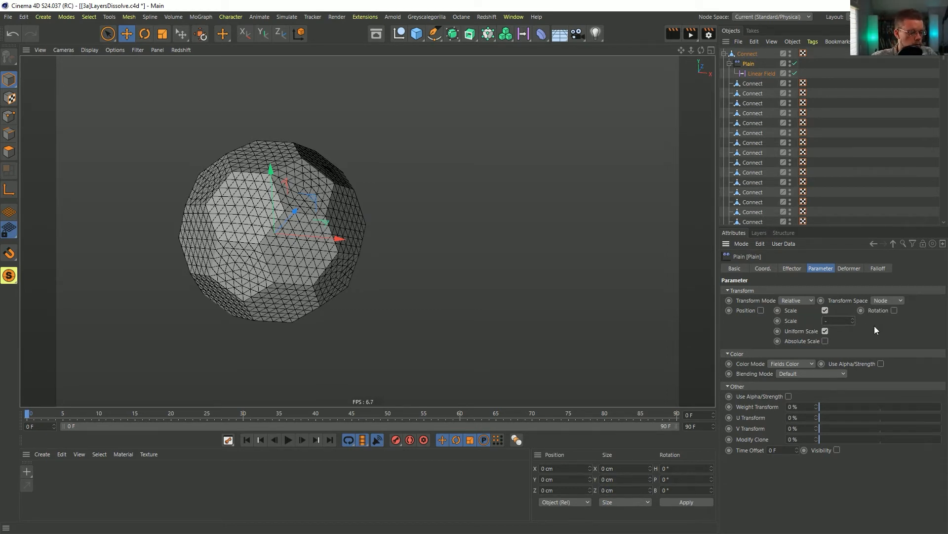
# Step: Re-enable Position on the Plain effector and reduce P.Y to 11 cm
pyautogui.keyDown('alt'); pyautogui.moveTo(269, 236); pyautogui.dragTo(277, 240); pyautogui.keyUp('alt')
pyautogui.keyDown('alt'); pyautogui.moveTo(277, 240); pyautogui.dragTo(283, 243, button='right'); pyautogui.keyUp('alt')
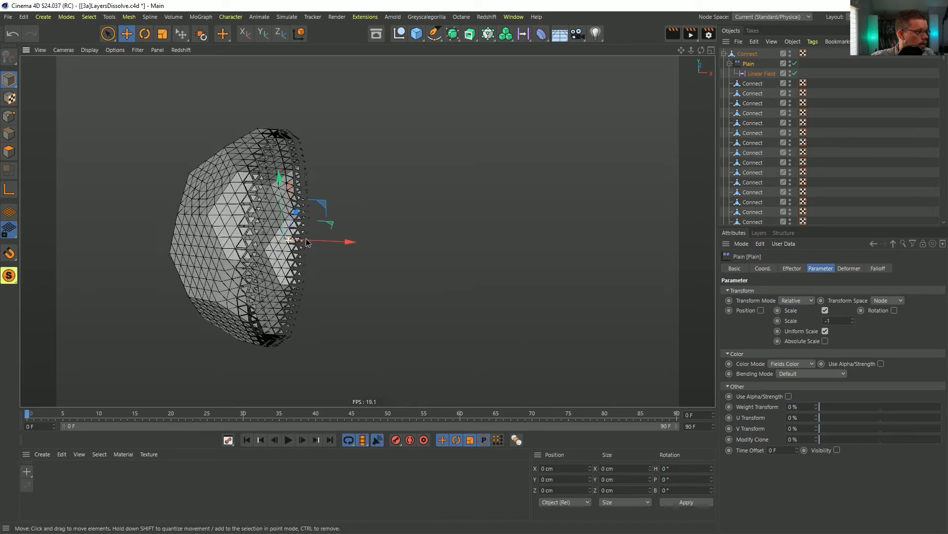
pyautogui.keyDown('alt'); pyautogui.moveTo(284, 242); pyautogui.dragTo(376, 259, button='middle'); pyautogui.keyUp('alt')
pyautogui.keyDown('alt'); pyautogui.moveTo(375, 258); pyautogui.dragTo(349, 258); pyautogui.keyUp('alt')
pyautogui.keyDown('alt'); pyautogui.moveTo(349, 259); pyautogui.dragTo(351, 259, button='right'); pyautogui.keyUp('alt')
pyautogui.keyDown('alt'); pyautogui.moveTo(351, 259); pyautogui.dragTo(388, 249, button='middle'); pyautogui.keyUp('alt')
pyautogui.keyDown('alt'); pyautogui.moveTo(389, 249); pyautogui.dragTo(400, 251, button='right'); pyautogui.keyUp('alt')
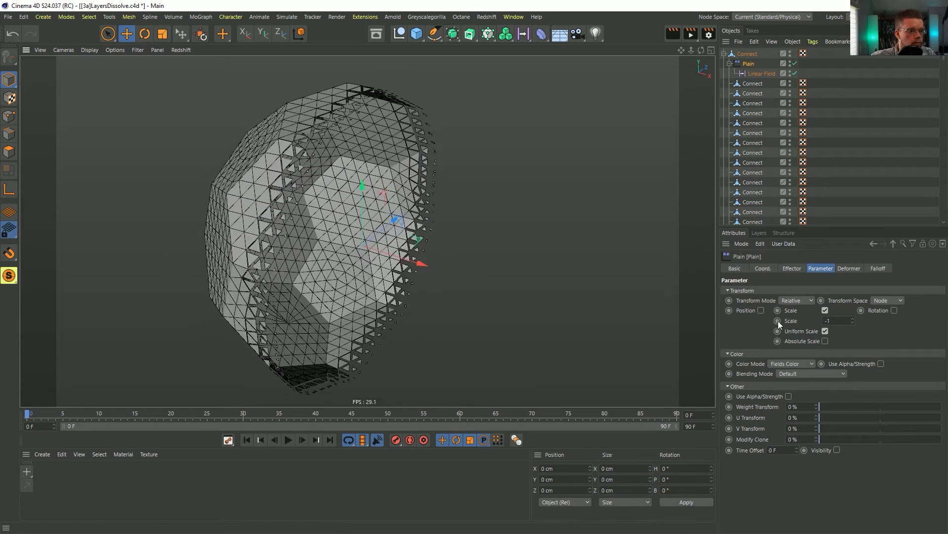
pyautogui.click(761, 310)
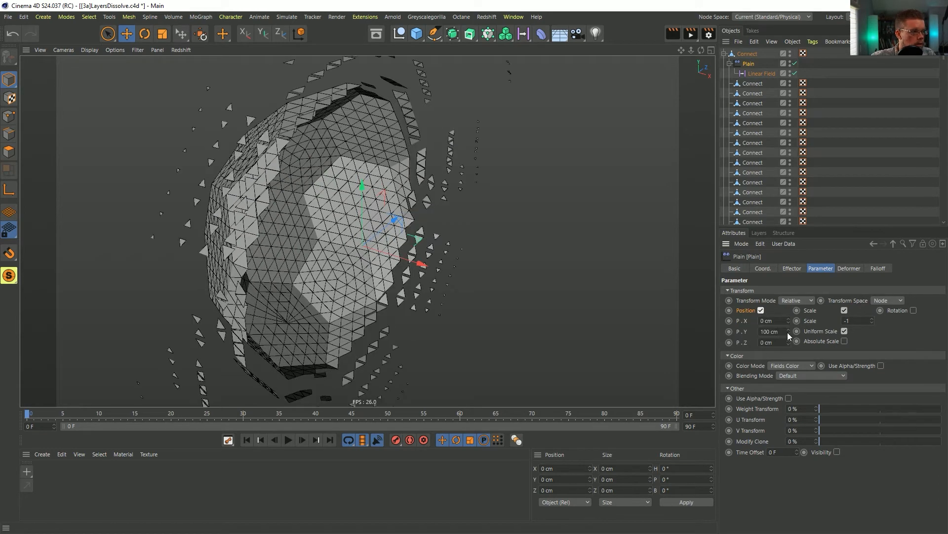
pyautogui.moveTo(787, 332); pyautogui.dragTo(788, 362)
pyautogui.keyDown('alt'); pyautogui.moveTo(357, 115); pyautogui.dragTo(385, 129); pyautogui.keyUp('alt')
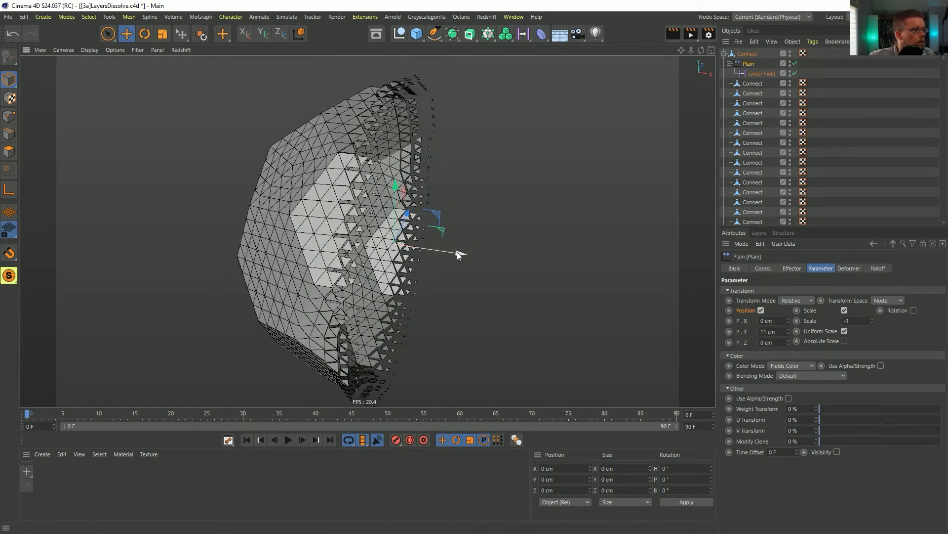
# Step: Move the Plain effector along X to about -23 cm and lengthen its Linear Field to about 33 cm
pyautogui.moveTo(458, 254); pyautogui.dragTo(423, 250)
pyautogui.keyDown('alt'); pyautogui.moveTo(318, 228); pyautogui.dragTo(423, 236); pyautogui.keyUp('alt')
pyautogui.click(761, 73)
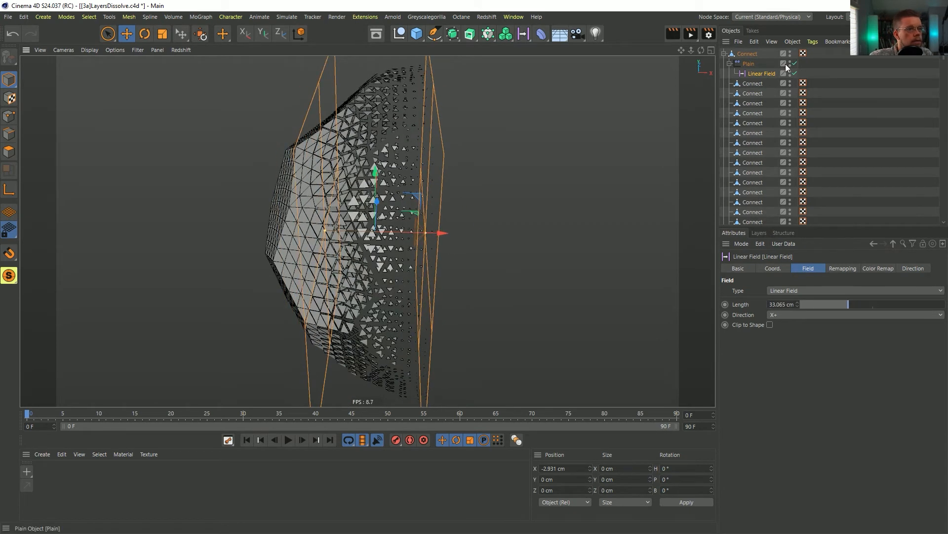
# Step: Add a Random Field above the Linear Field in the Plain effector's falloff with Overlay blending
pyautogui.click(749, 64)
pyautogui.click(881, 267)
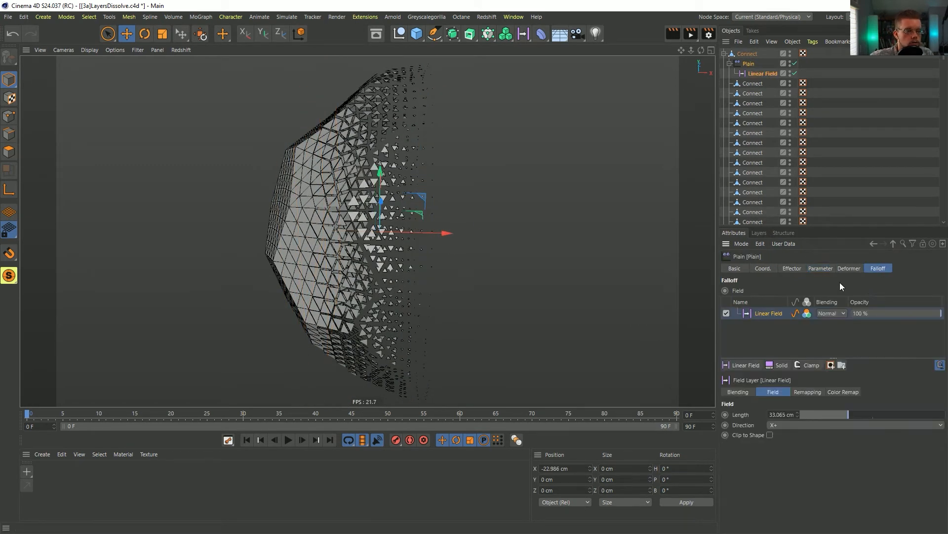
pyautogui.hotkey('ctrl', 's')
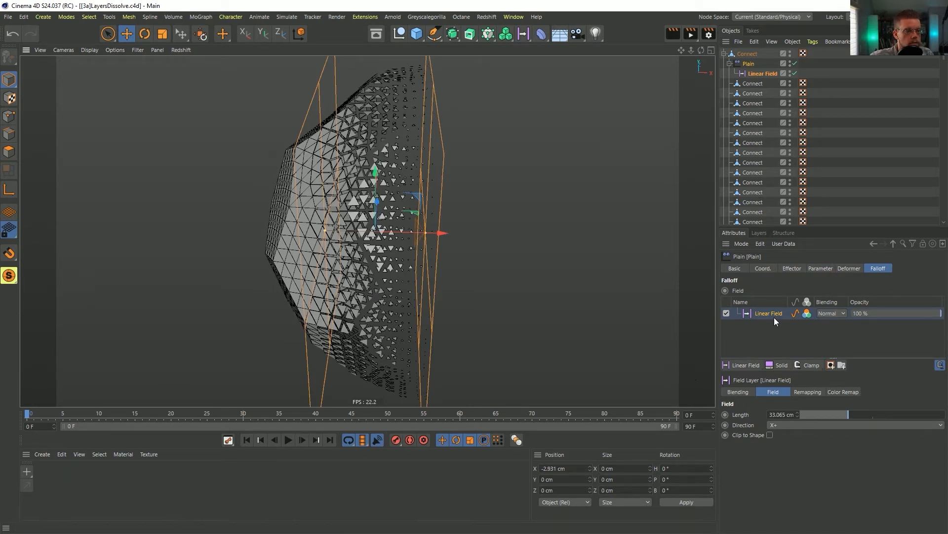
pyautogui.click(750, 364)
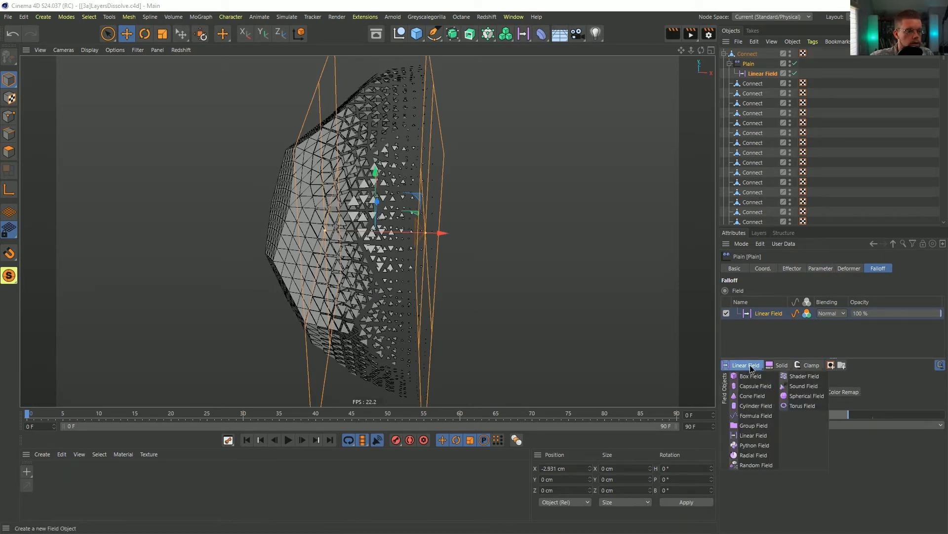
pyautogui.click(749, 464)
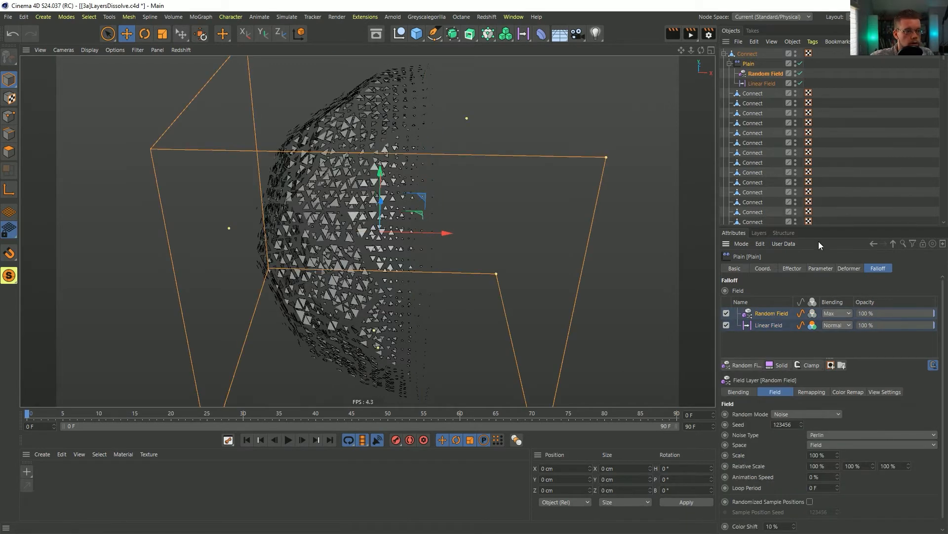
pyautogui.click(832, 315)
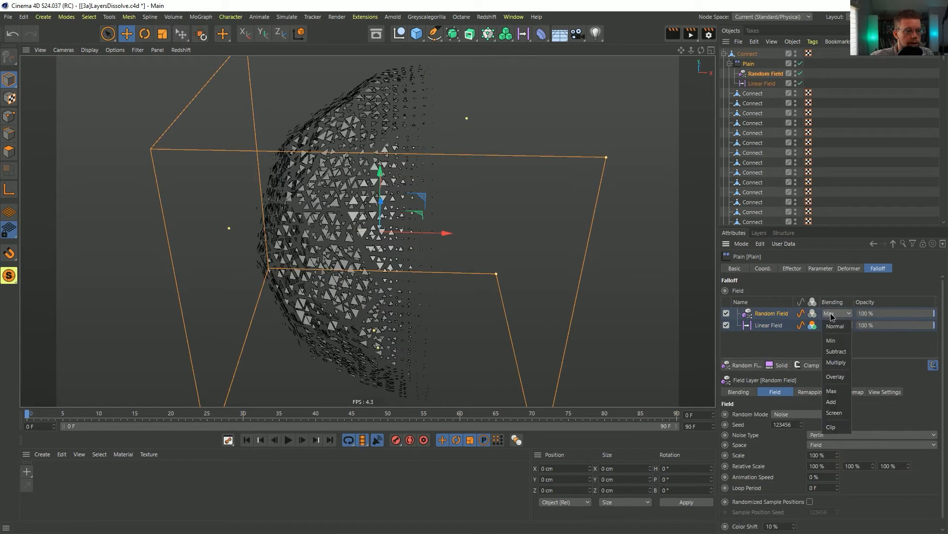
pyautogui.click(835, 377)
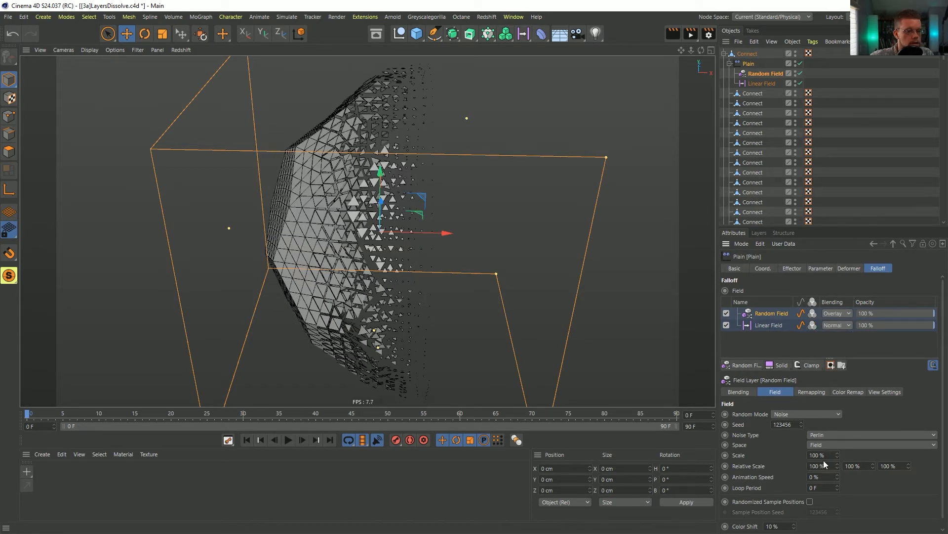
# Step: Set the Random Field's noise Scale to 10 %
pyautogui.click(882, 415)
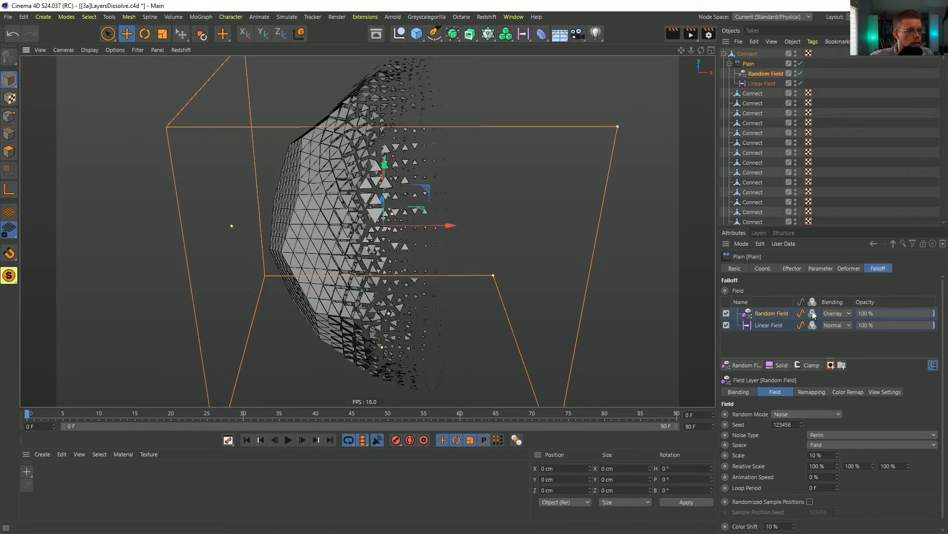
pyautogui.click(837, 325)
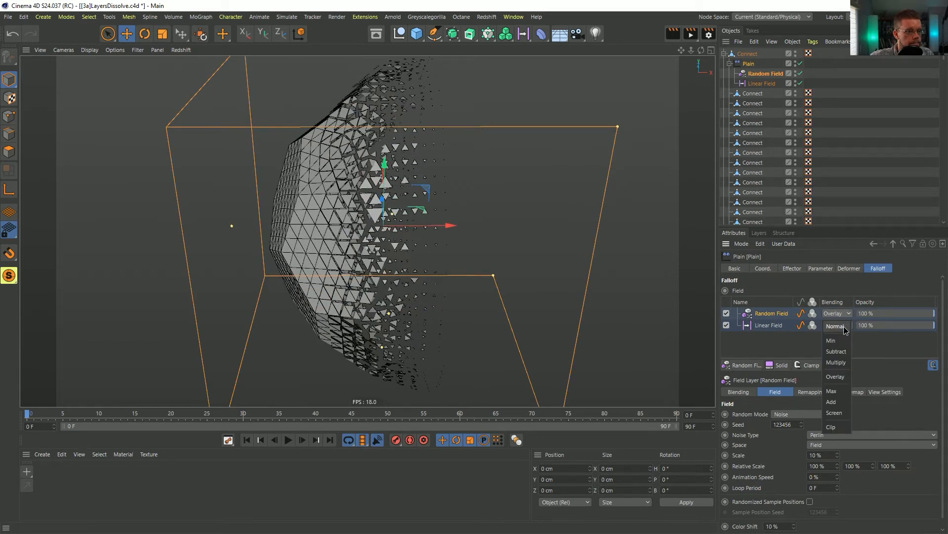
pyautogui.click(818, 285)
# Step: Move the Linear Field along X to about 42 cm to shift the dissolve across the ball
pyautogui.keyDown('alt'); pyautogui.moveTo(382, 204); pyautogui.dragTo(390, 184); pyautogui.keyUp('alt')
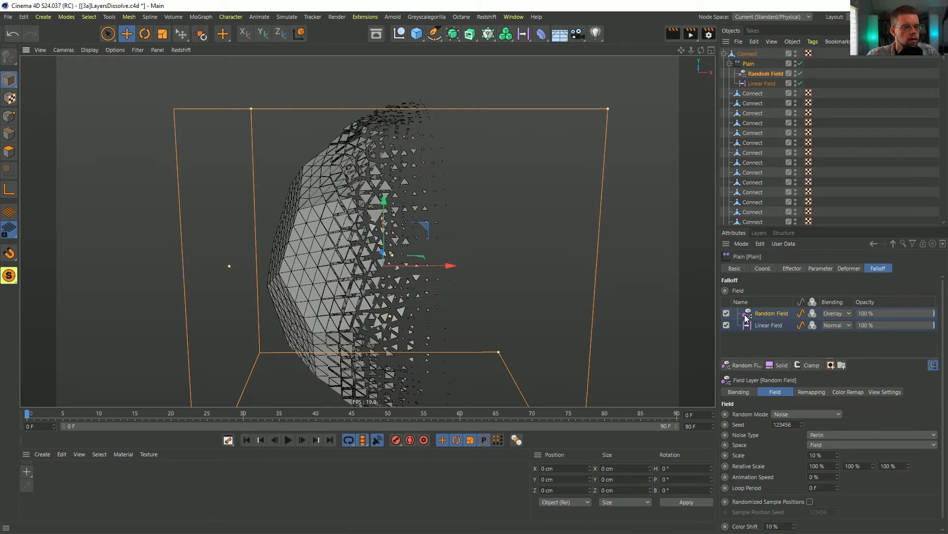
pyautogui.keyDown('alt'); pyautogui.moveTo(600, 289); pyautogui.dragTo(621, 181); pyautogui.keyUp('alt')
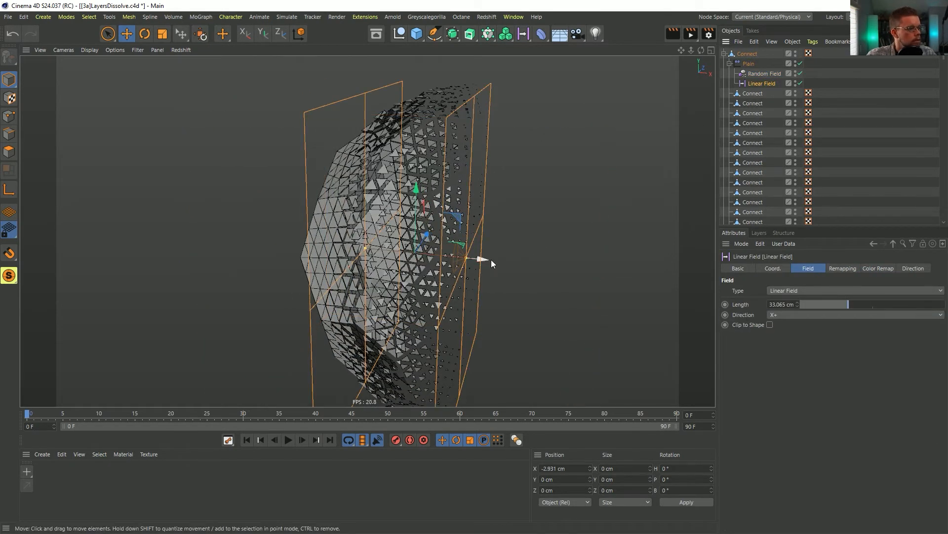
pyautogui.moveTo(492, 263); pyautogui.dragTo(553, 272)
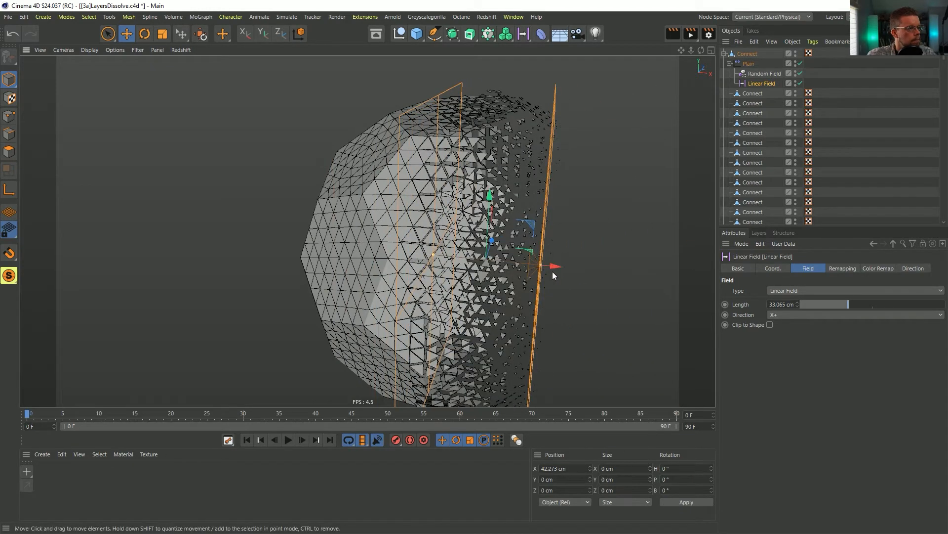
# Step: Set the Random Field's Random Mode to Random in the Plain effector's falloff
pyautogui.click(766, 73)
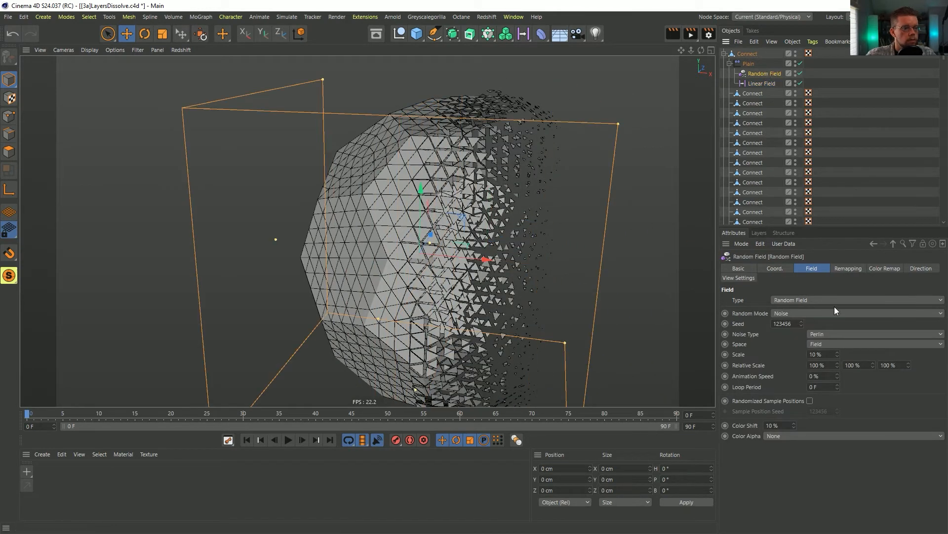
pyautogui.click(744, 63)
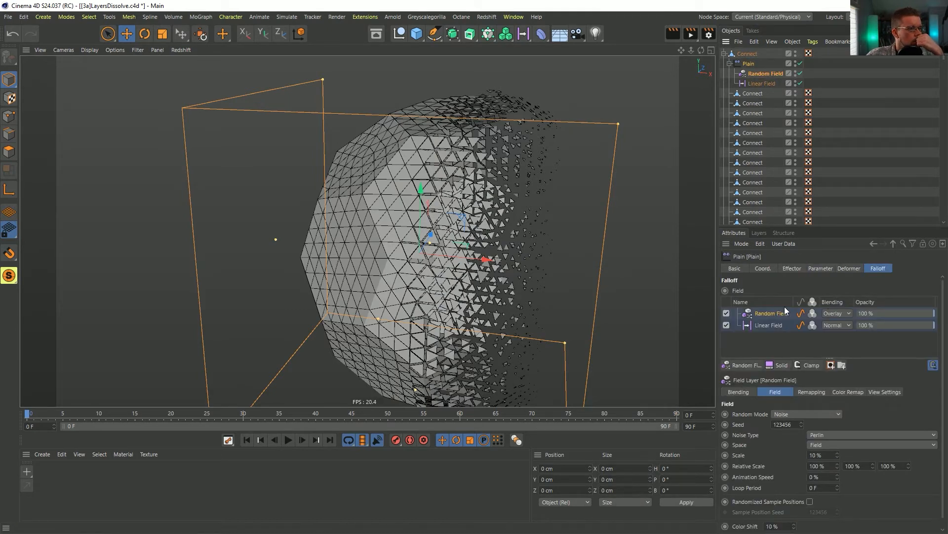
pyautogui.click(841, 392)
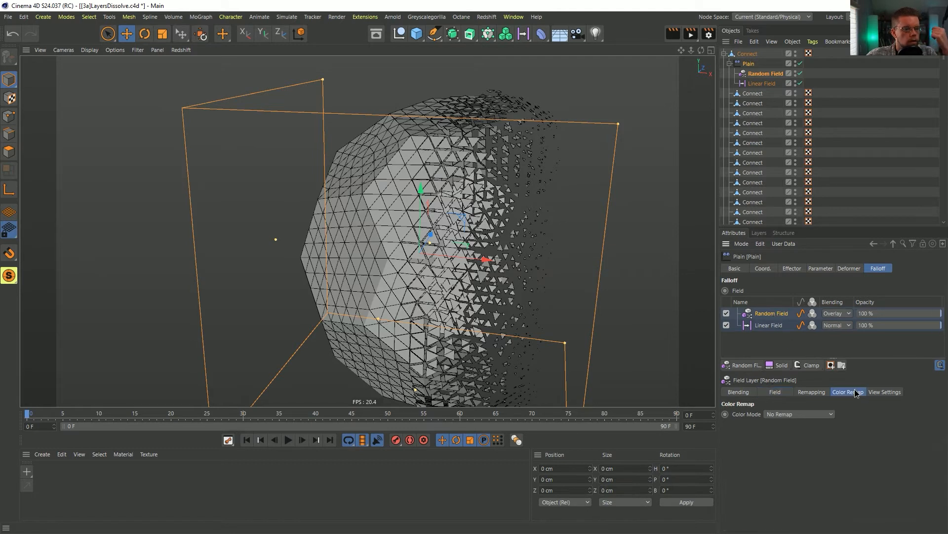
pyautogui.moveTo(842, 230); pyautogui.dragTo(831, 155)
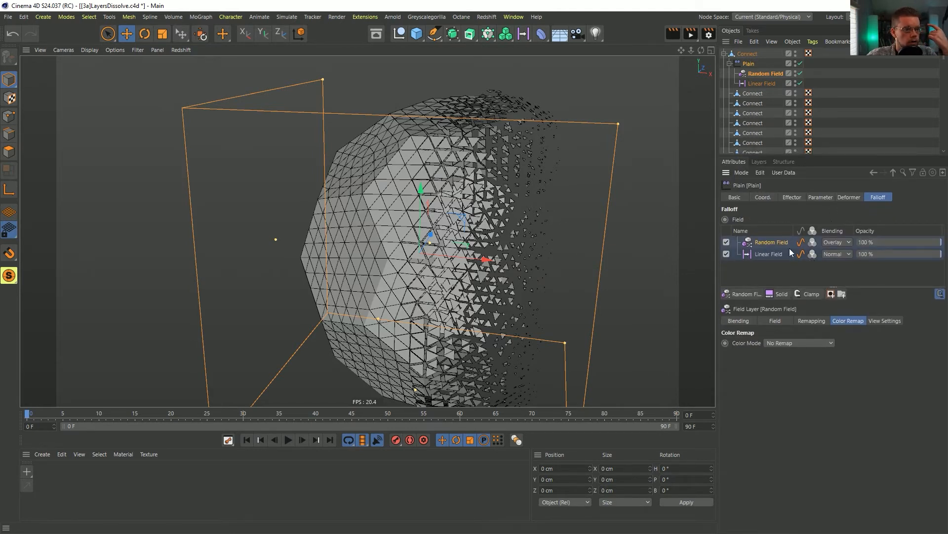
pyautogui.click(776, 321)
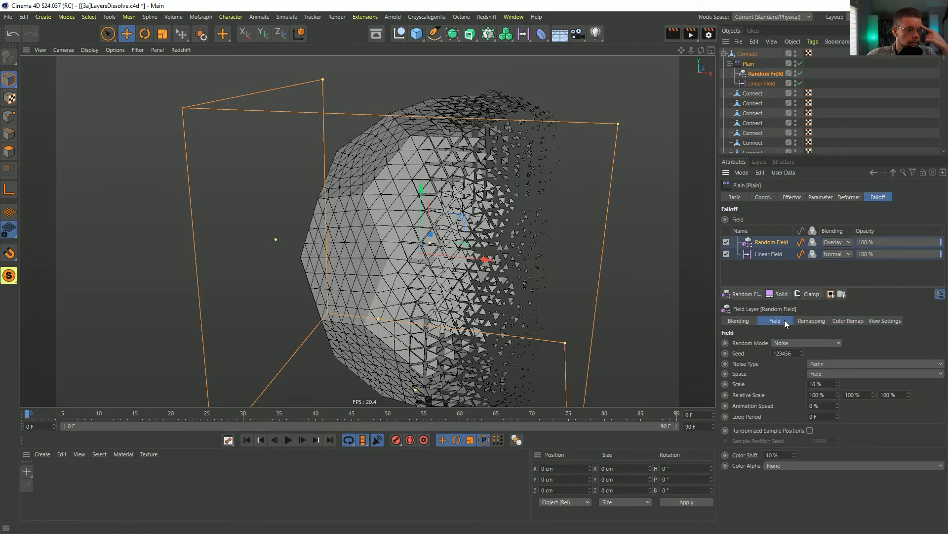
pyautogui.click(798, 344)
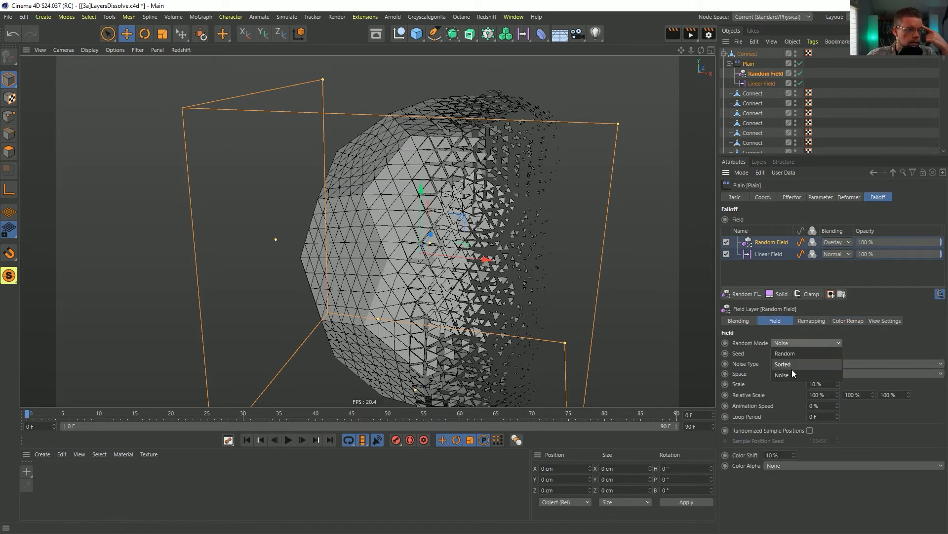
pyautogui.click(787, 353)
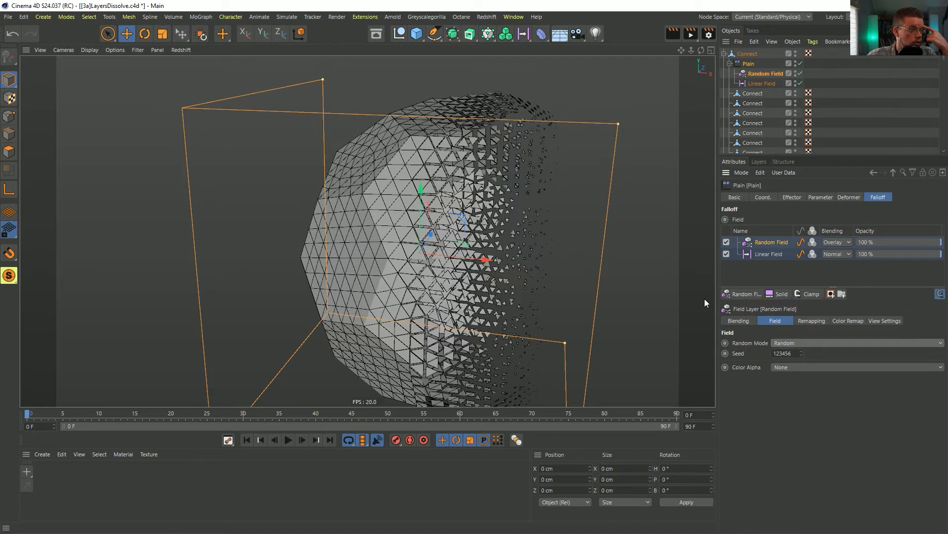
pyautogui.keyDown('alt'); pyautogui.moveTo(471, 204); pyautogui.dragTo(481, 223); pyautogui.keyUp('alt')
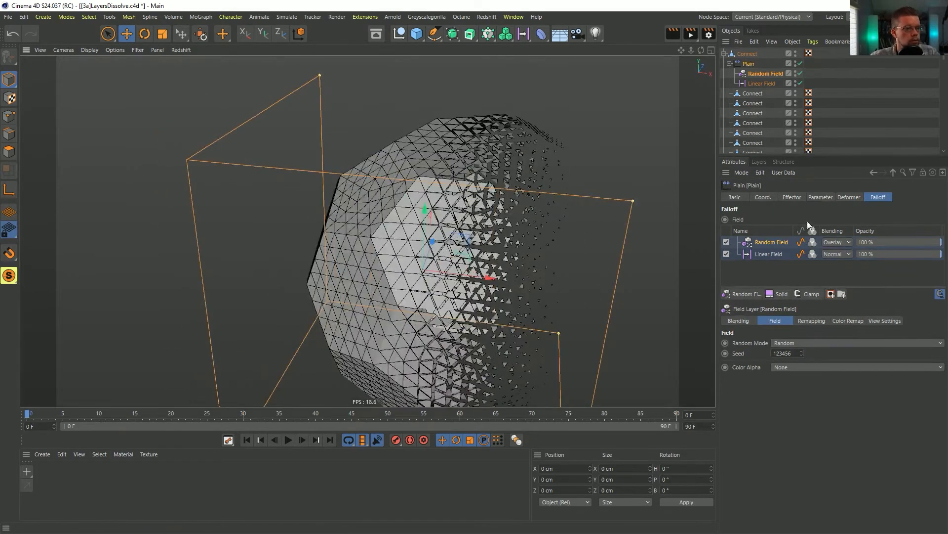
# Step: Try Multiply blending for the Random Field, undo an opacity change, and restore Overlay blending
pyautogui.click(833, 242)
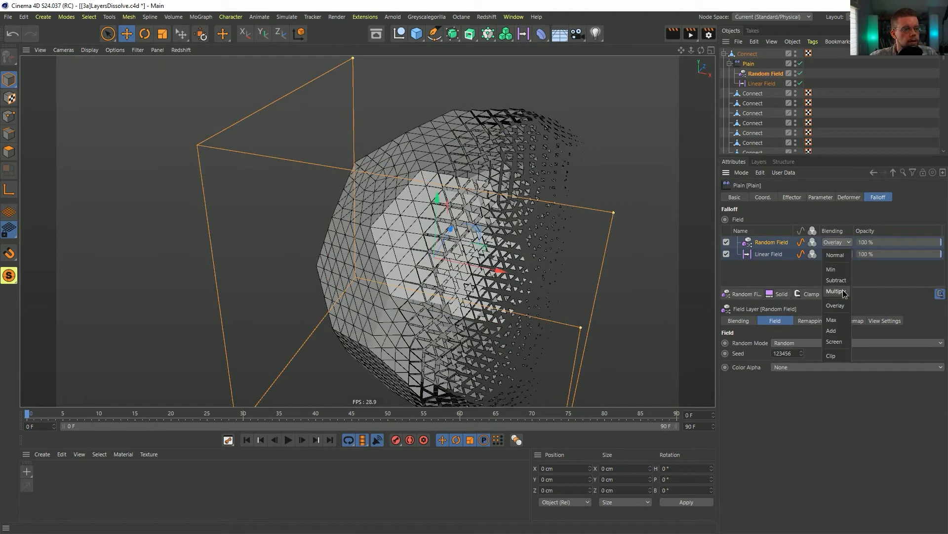
pyautogui.click(835, 291)
pyautogui.keyDown('alt'); pyautogui.moveTo(591, 216); pyautogui.dragTo(574, 225); pyautogui.keyUp('alt')
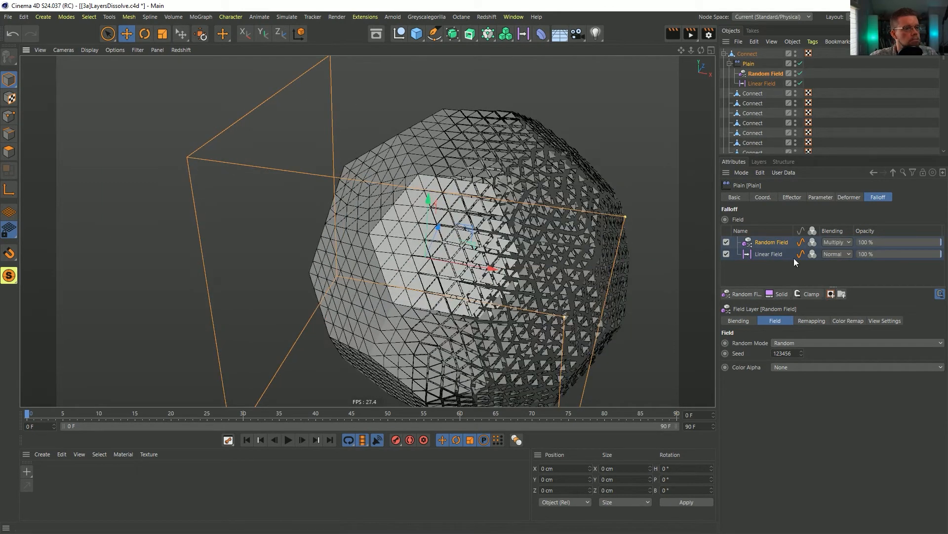
pyautogui.click(929, 245)
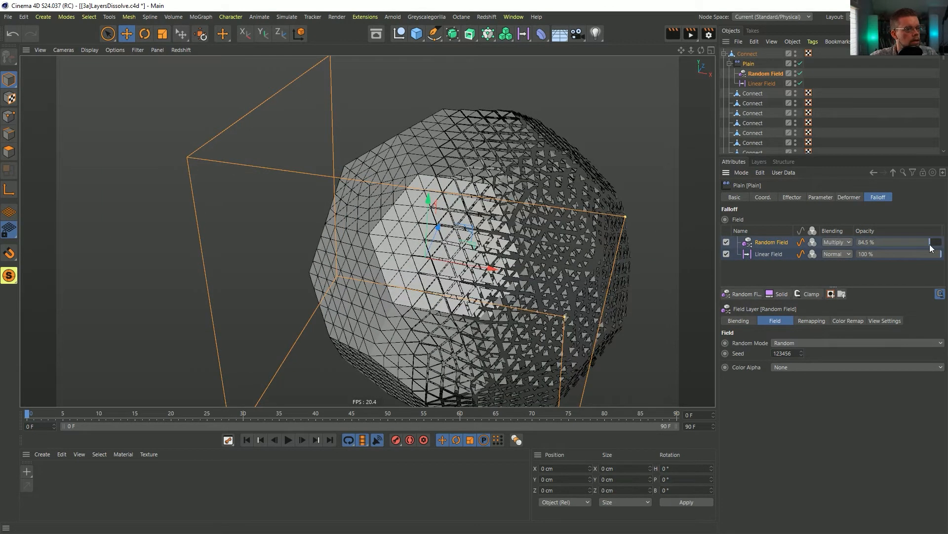
pyautogui.hotkey('ctrl', 'z')
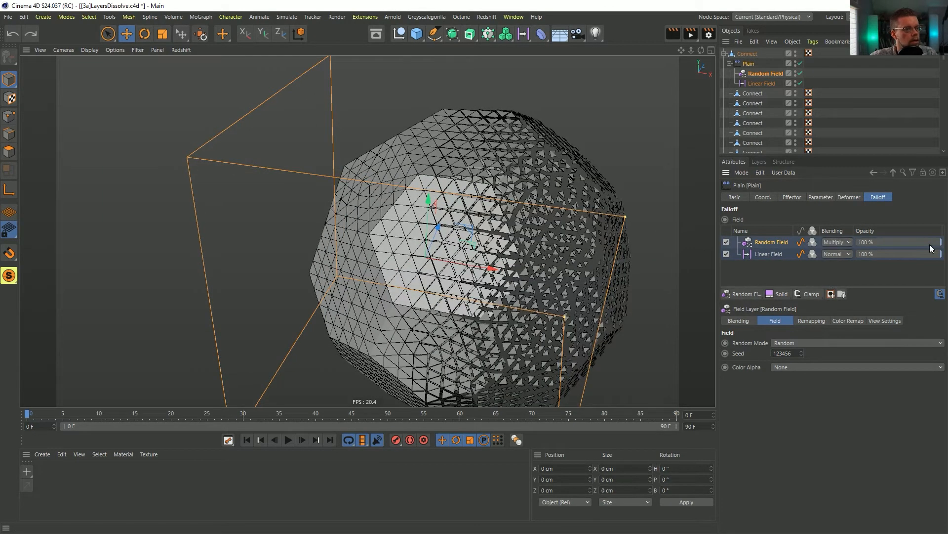
pyautogui.click(837, 242)
pyautogui.click(840, 305)
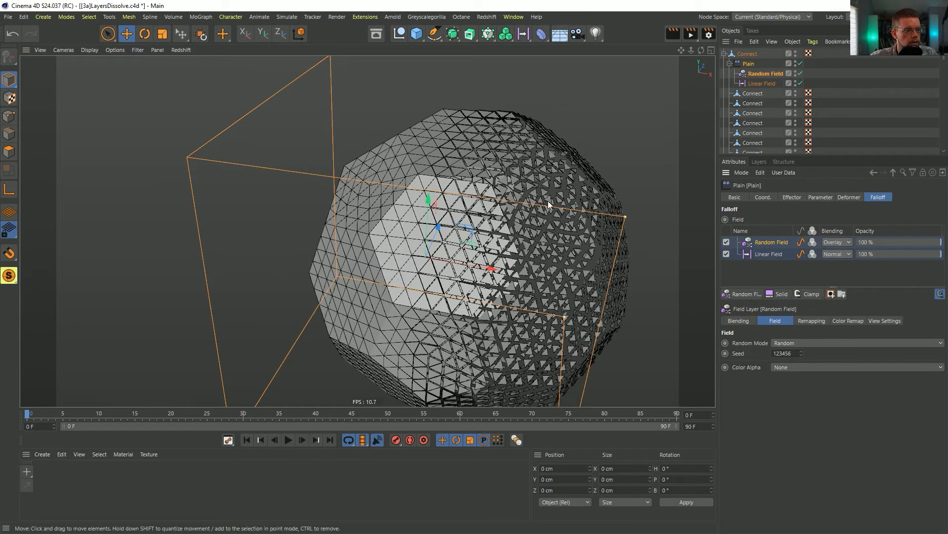
pyautogui.keyDown('alt'); pyautogui.moveTo(548, 200); pyautogui.dragTo(593, 248); pyautogui.keyUp('alt')
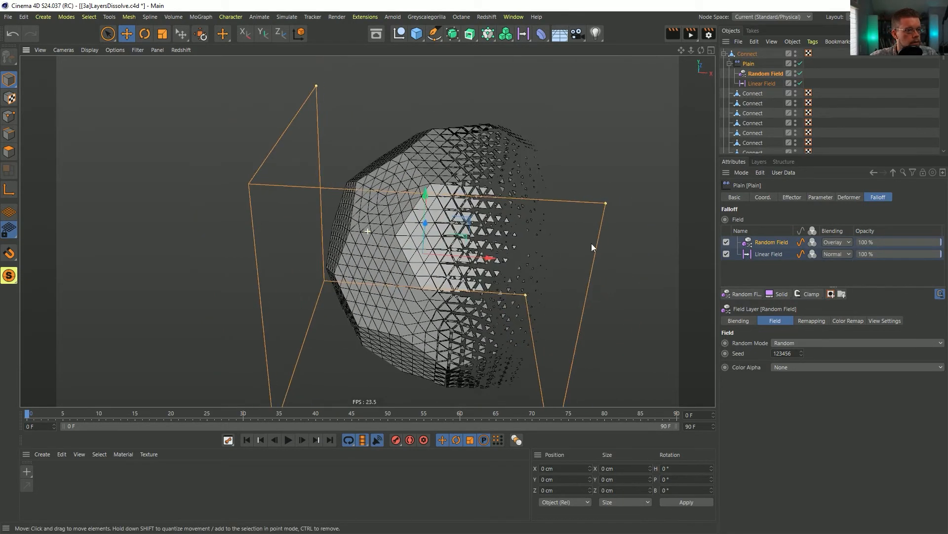
# Step: Increase the Plain effector's P.Y position to 19 cm
pyautogui.click(820, 197)
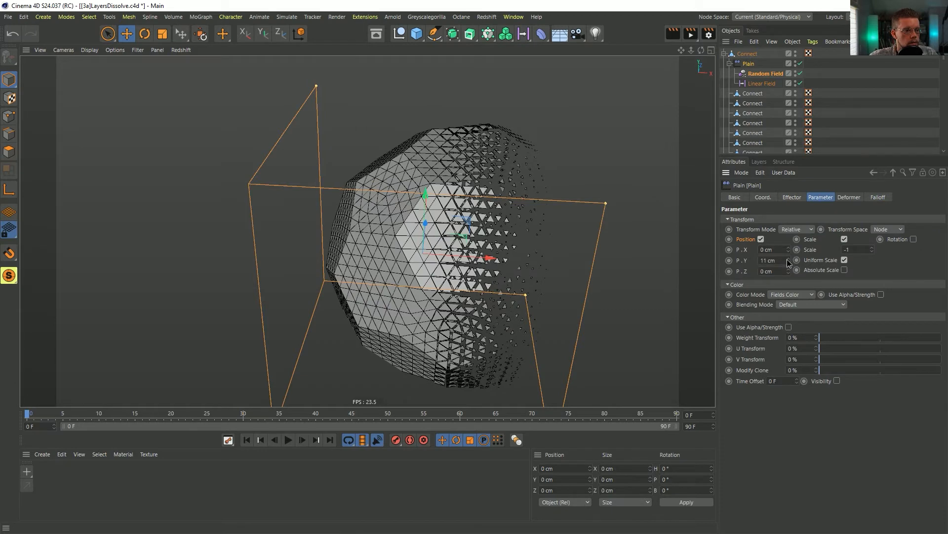
pyautogui.moveTo(789, 262); pyautogui.dragTo(789, 239)
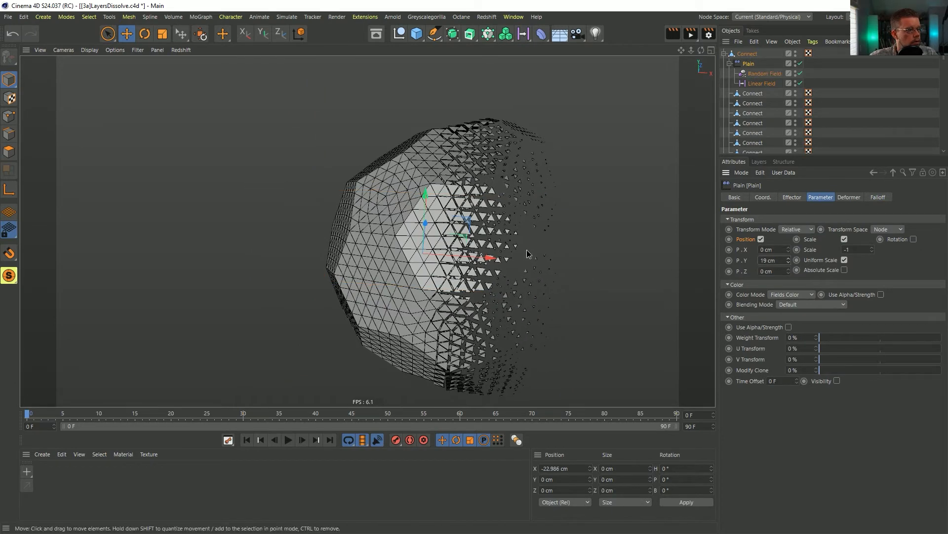
pyautogui.keyDown('alt'); pyautogui.moveTo(529, 254); pyautogui.dragTo(505, 241); pyautogui.keyUp('alt')
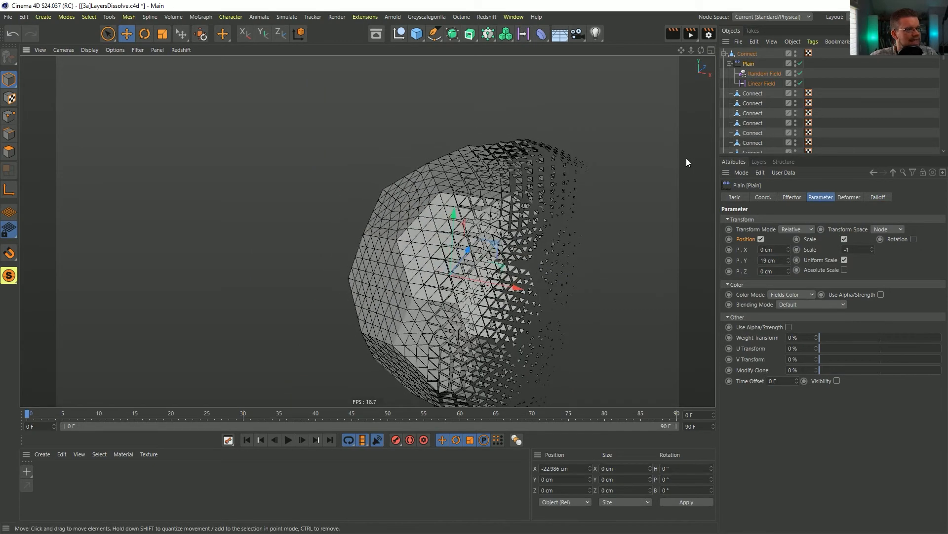
# Step: Slide the Linear Field along X through the ball to test the dissolve, leaving it at about 42 cm
pyautogui.click(760, 82)
pyautogui.moveTo(578, 294); pyautogui.dragTo(649, 313)
pyautogui.keyDown('alt'); pyautogui.moveTo(541, 274); pyautogui.dragTo(473, 277); pyautogui.keyUp('alt')
pyautogui.keyDown('alt'); pyautogui.moveTo(473, 275); pyautogui.dragTo(356, 210, button='middle'); pyautogui.keyUp('alt')
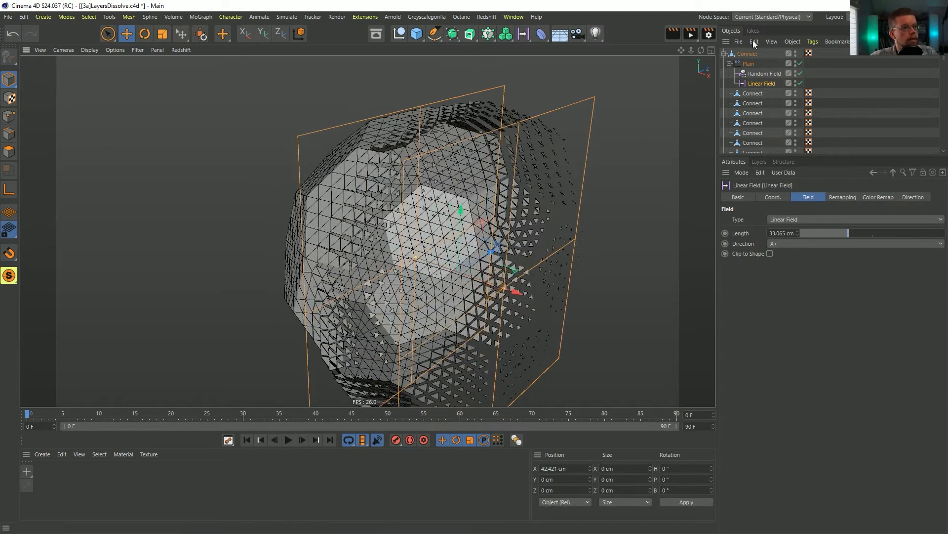
# Step: Wrap the parent Connect object in a Cloth Surface with 0 subdivisions and 1 cm thickness
pyautogui.click(751, 55)
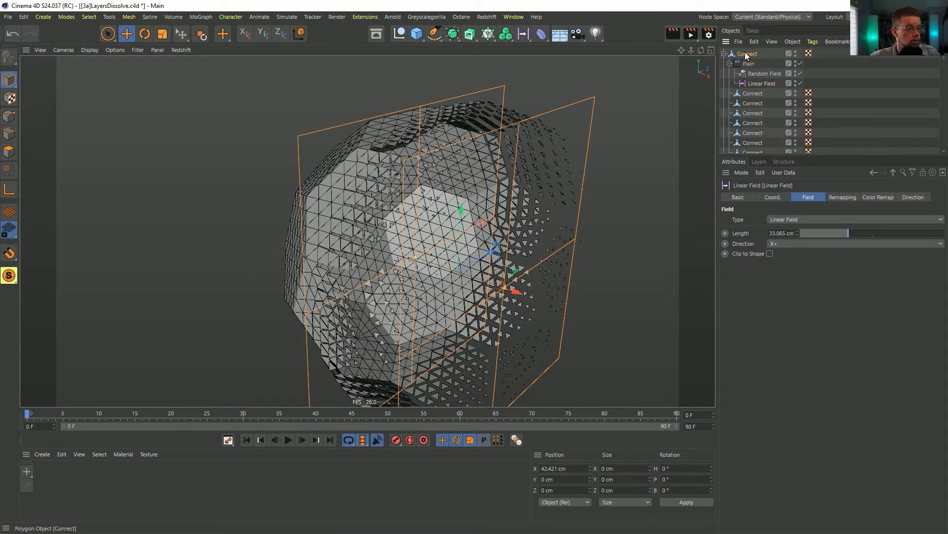
pyautogui.click(455, 38)
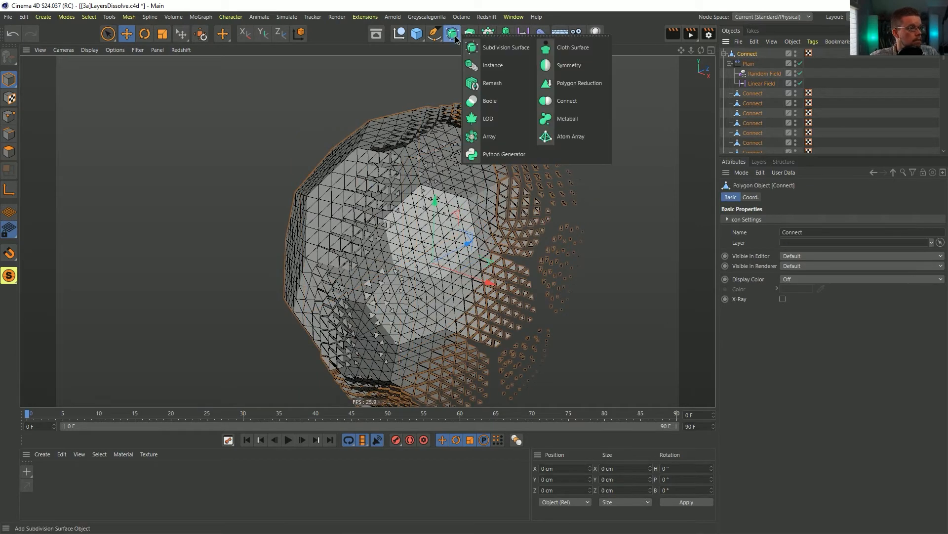
pyautogui.click(570, 48)
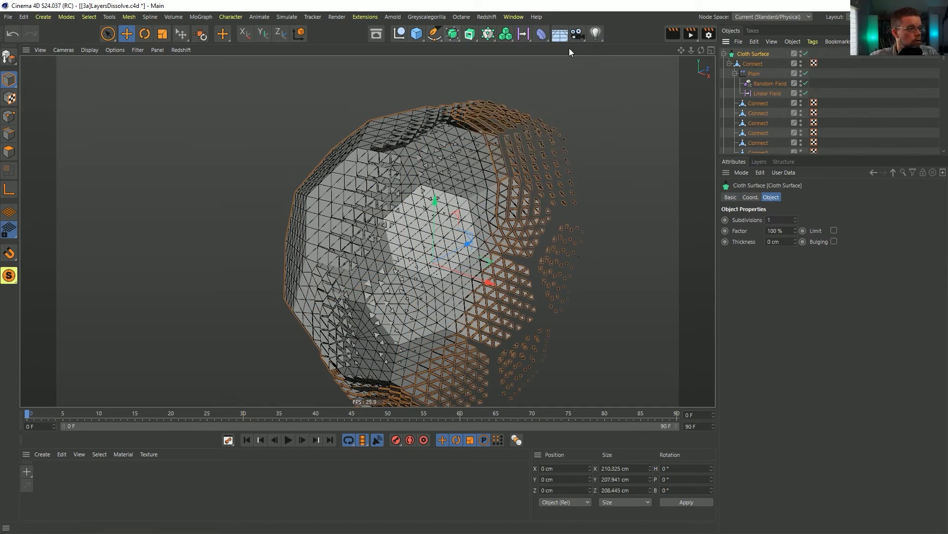
pyautogui.click(796, 221)
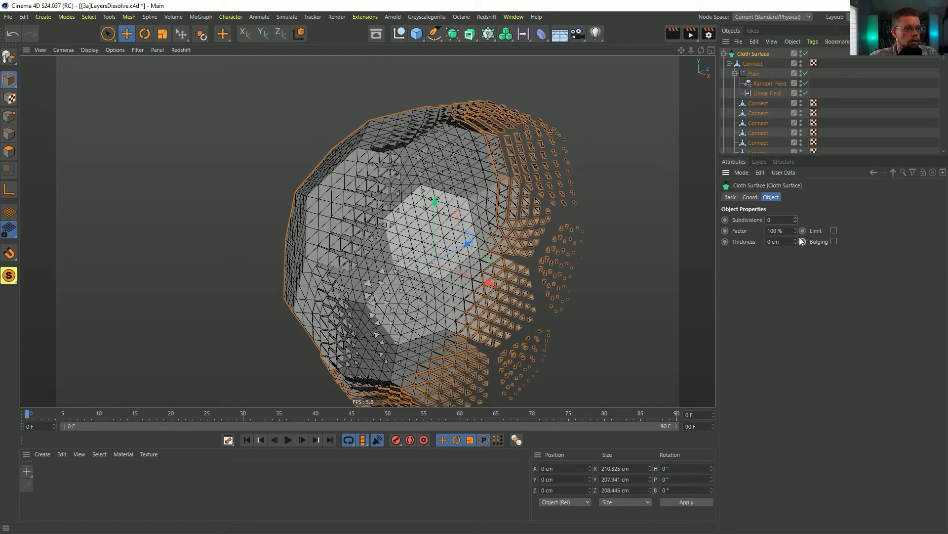
pyautogui.click(796, 240)
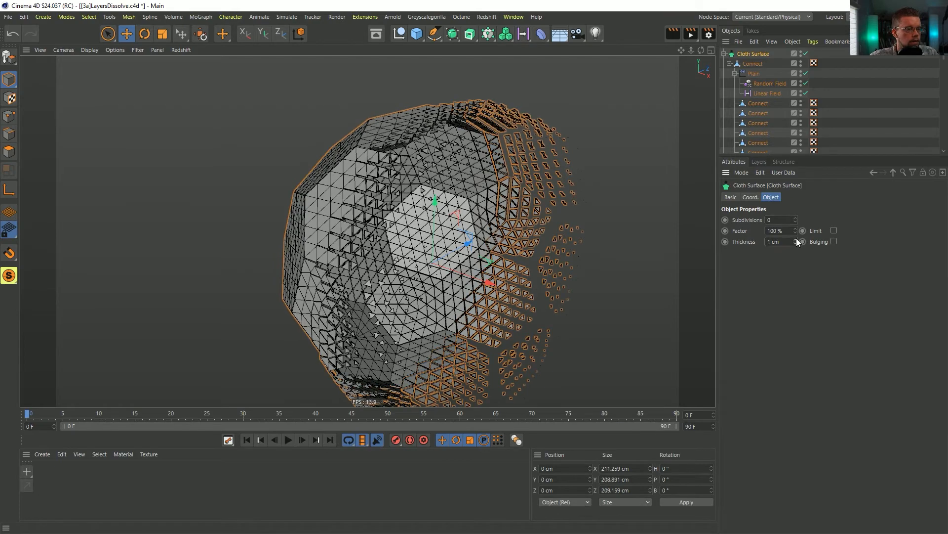
# Step: Slide the Linear Field along X to about 31 cm to test the dissolve on the thickened triangles
pyautogui.keyDown('alt'); pyautogui.moveTo(407, 161); pyautogui.dragTo(425, 153, button='right'); pyautogui.keyUp('alt')
pyautogui.keyDown('alt'); pyautogui.moveTo(421, 168); pyautogui.dragTo(656, 127); pyautogui.keyUp('alt')
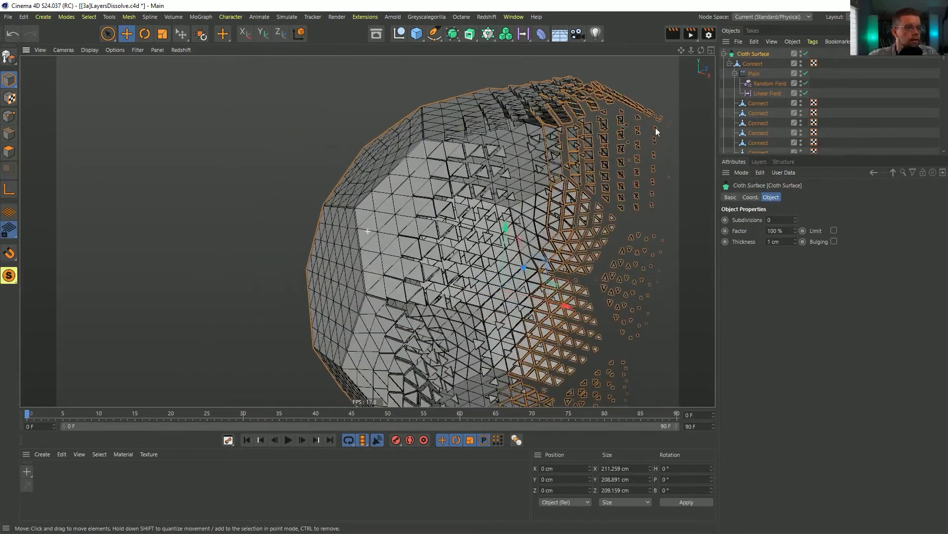
pyautogui.click(756, 101)
pyautogui.click(769, 94)
pyautogui.scroll(3, 532, 268)
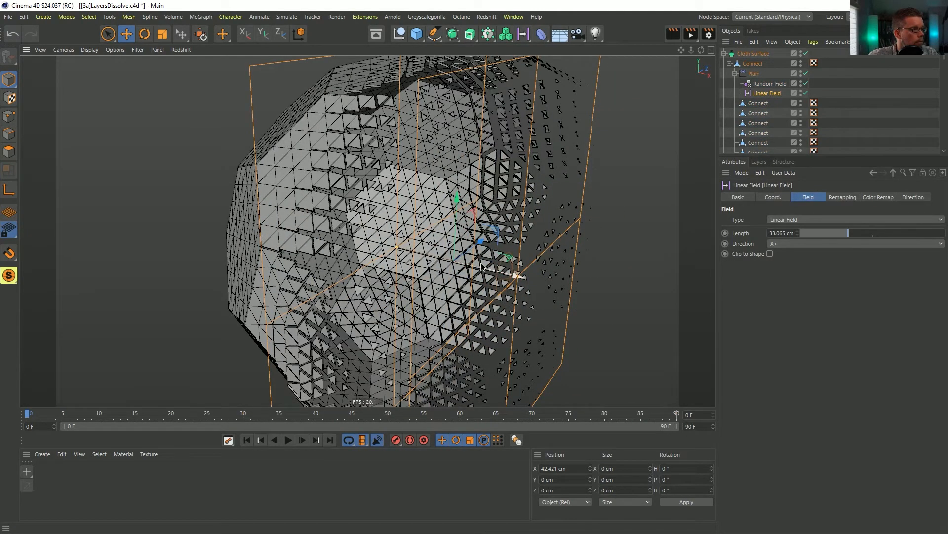
pyautogui.moveTo(480, 266); pyautogui.dragTo(371, 209)
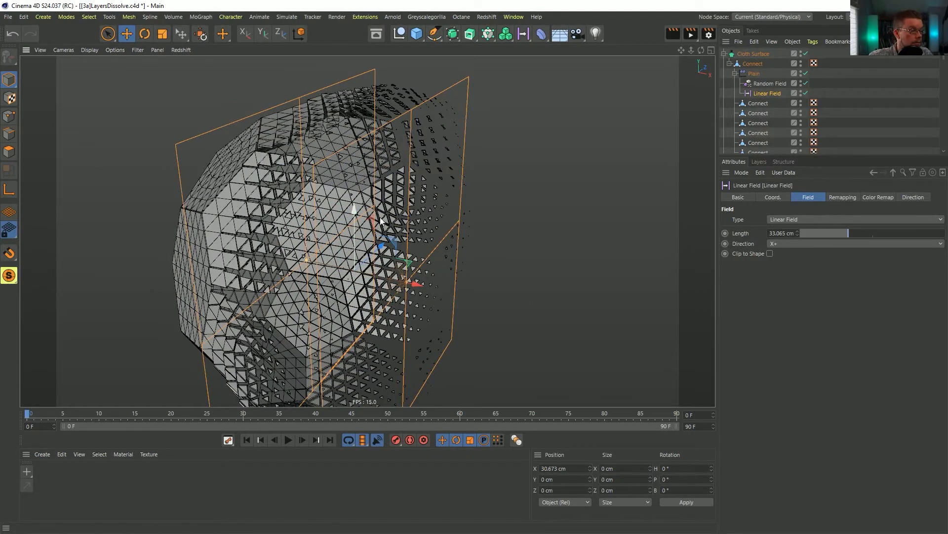
pyautogui.keyDown('alt'); pyautogui.moveTo(350, 243); pyautogui.dragTo(499, 218); pyautogui.keyUp('alt')
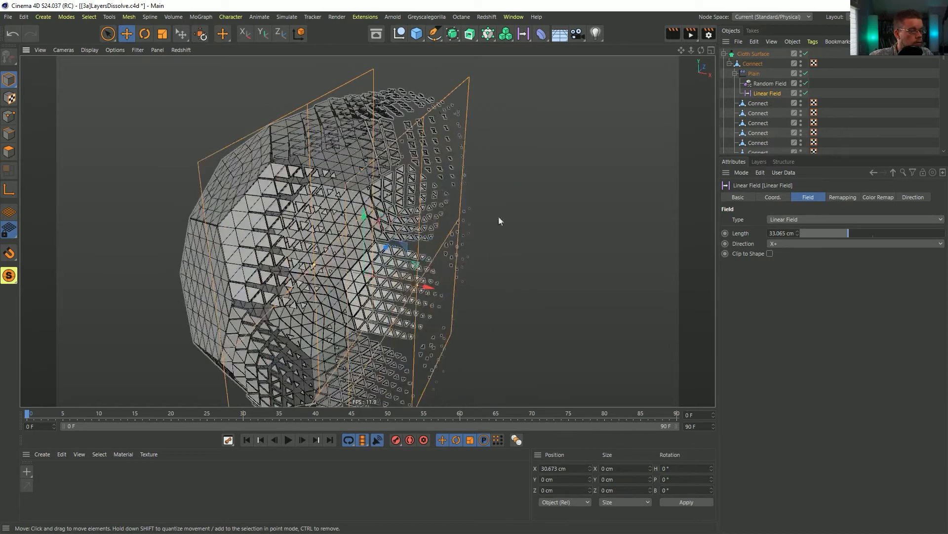
# Step: Move the parent Connect object out of the Cloth Surface and delete the Cloth Surface
pyautogui.click(731, 64)
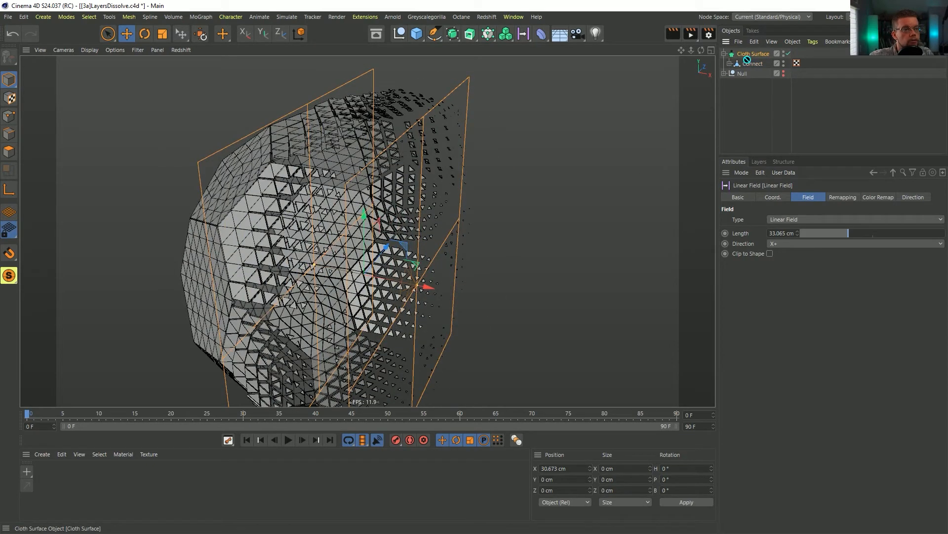
pyautogui.moveTo(742, 73); pyautogui.dragTo(742, 70)
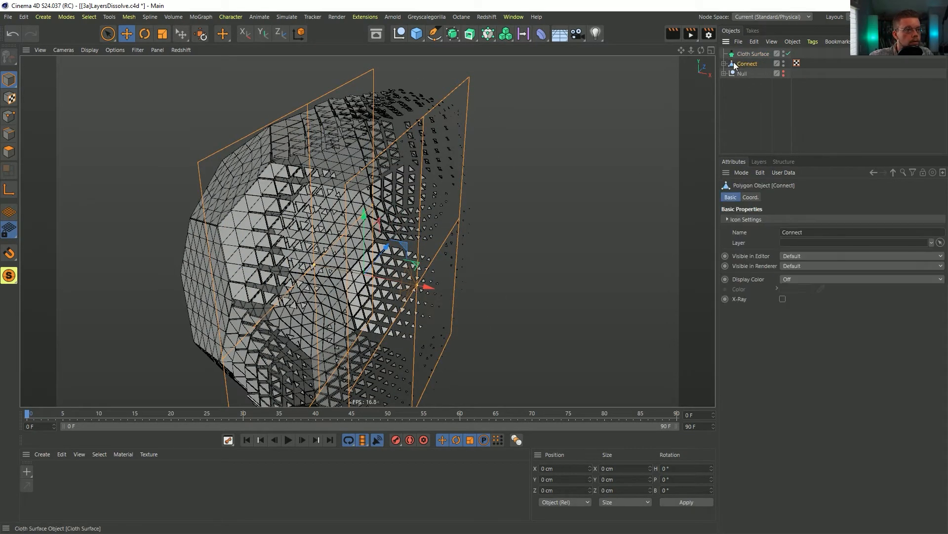
pyautogui.click(746, 53)
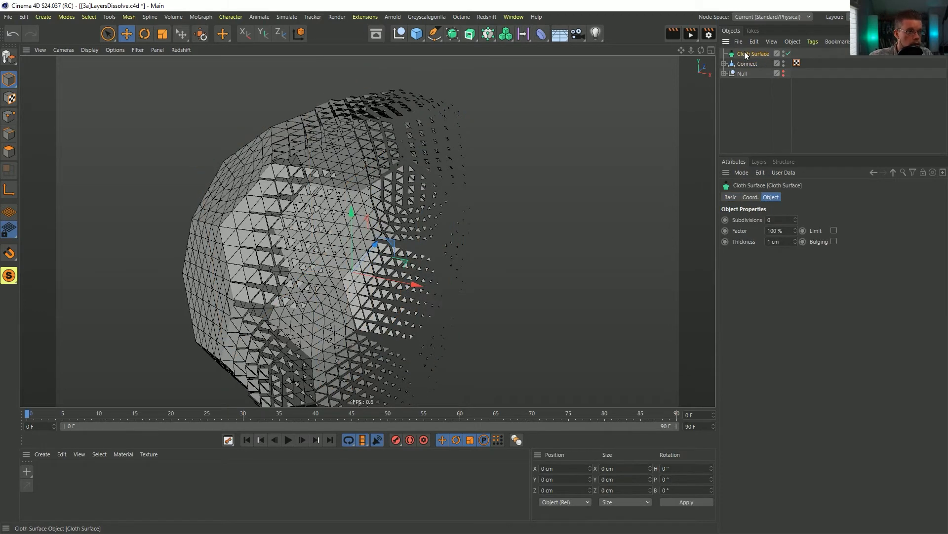
pyautogui.press('Delete')
# Step: Select all child Connect triangles under the parent Connect object and switch to polygon editing
pyautogui.click(723, 54)
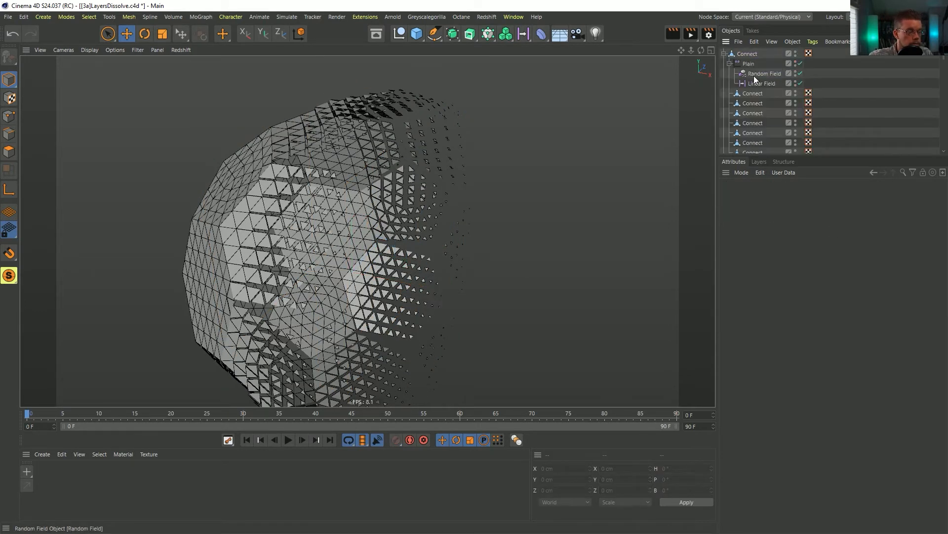
pyautogui.click(760, 93)
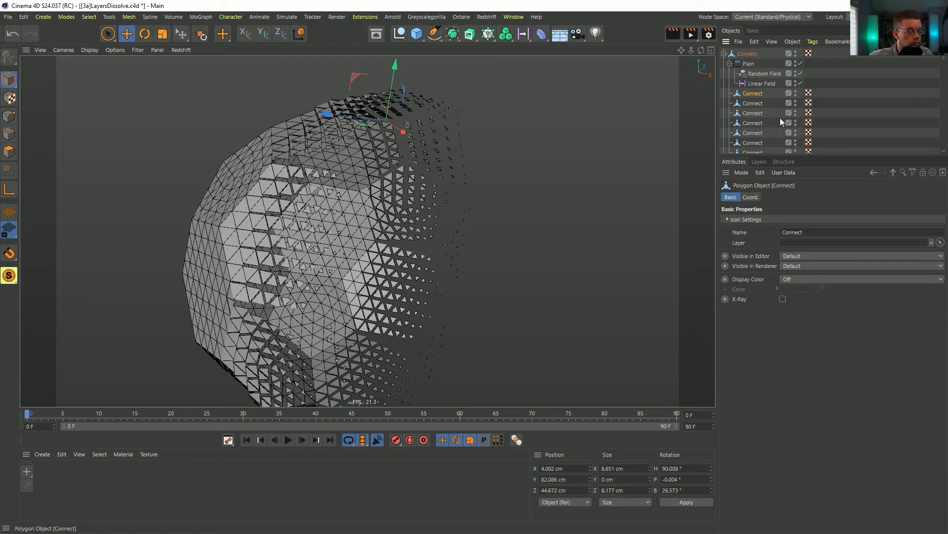
pyautogui.scroll(-5, 943, 149)
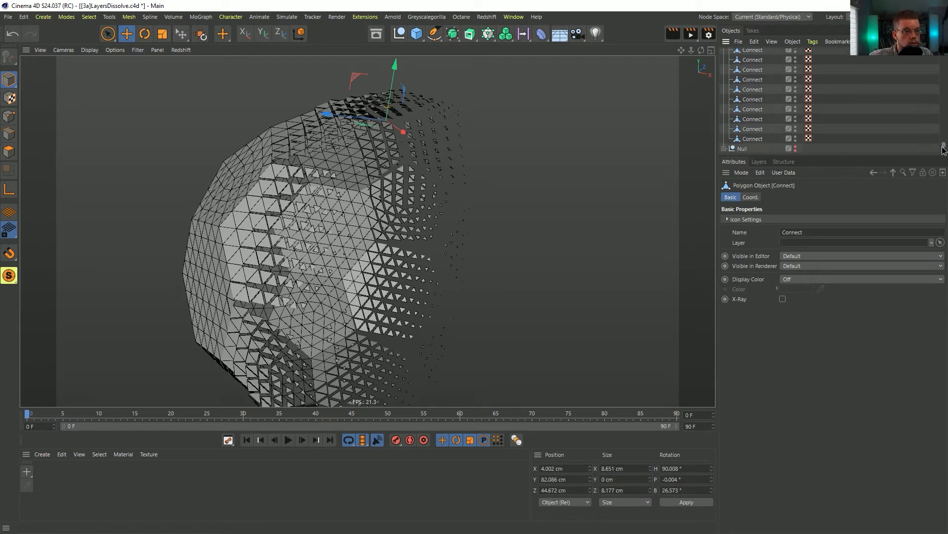
pyautogui.keyDown('shift'); pyautogui.click(749, 140); pyautogui.keyUp('shift')
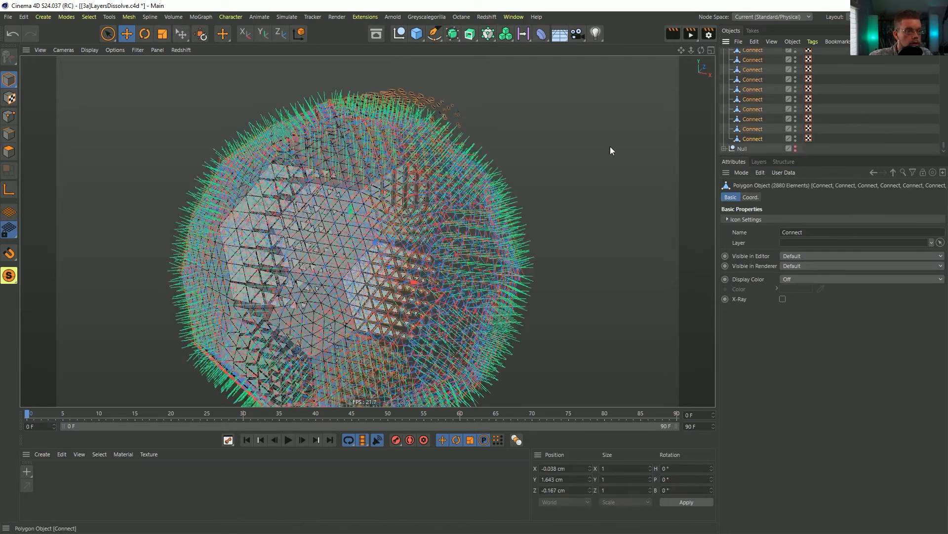
pyautogui.click(9, 152)
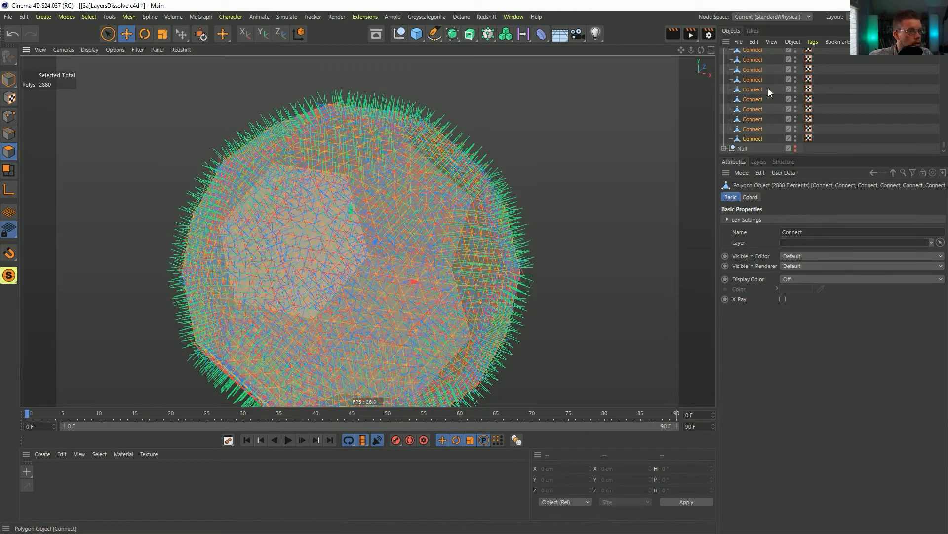
# Step: Add a Recall tag to the parent Connect object to store its current hierarchy
pyautogui.moveTo(944, 148); pyautogui.dragTo(943, 58)
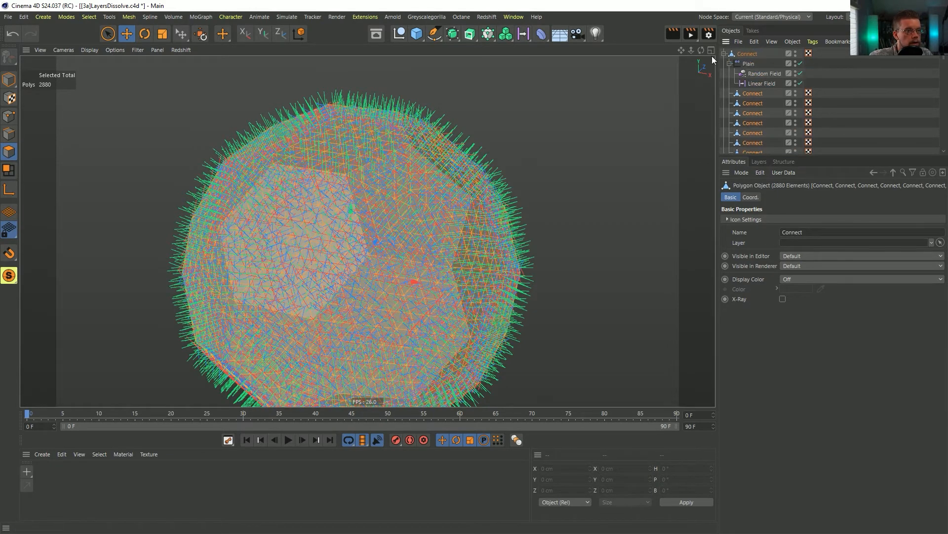
pyautogui.rightClick(741, 56)
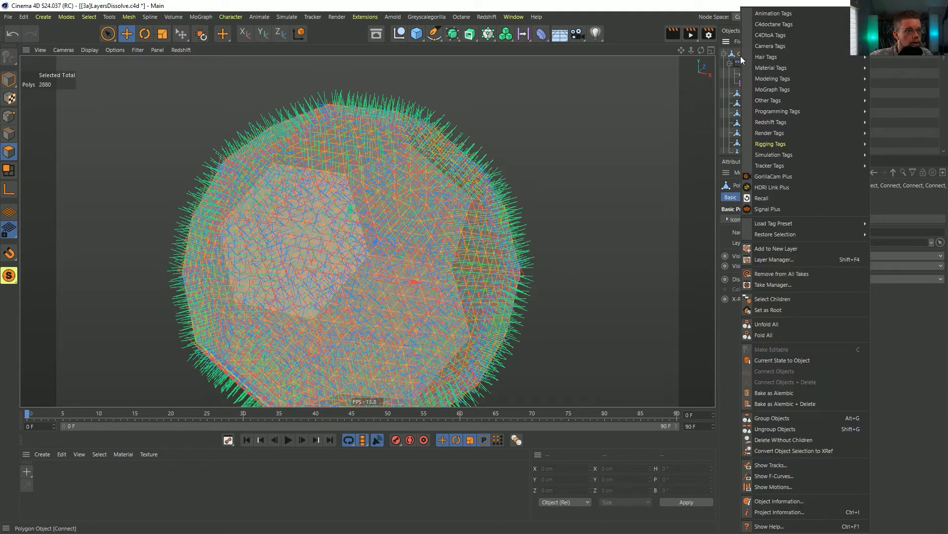
pyautogui.click(774, 199)
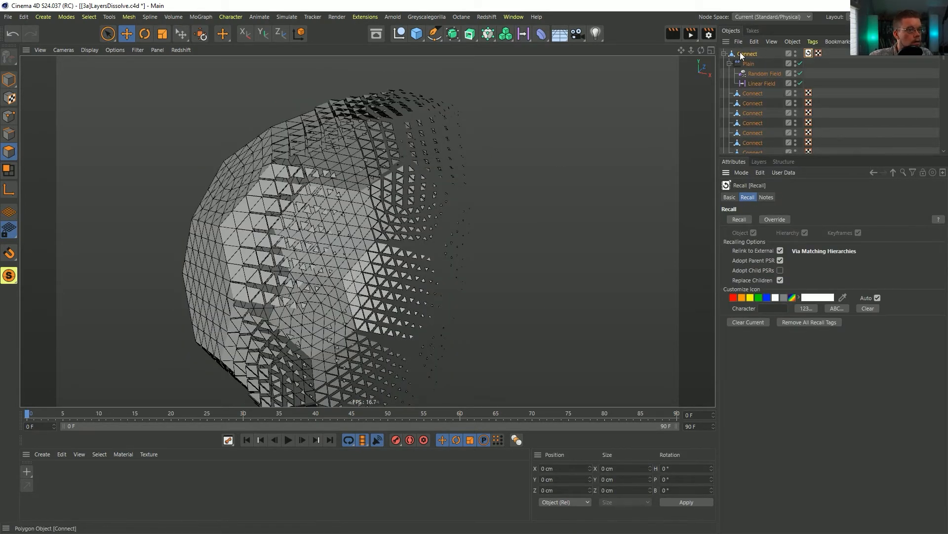
# Step: Reselect all the child Connect triangles, leaving the Plain effector and its fields out of the selection
pyautogui.click(750, 93)
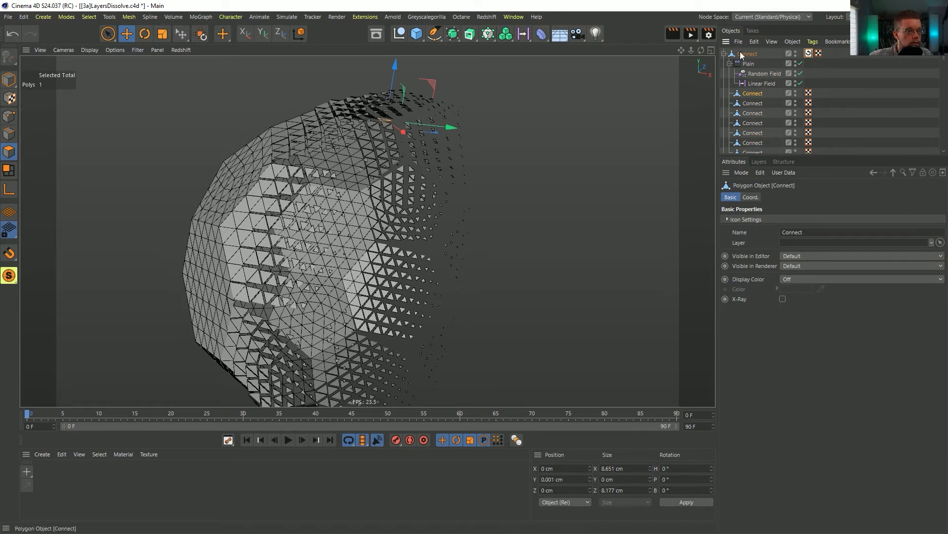
pyautogui.hotkey('ctrl', 'a')
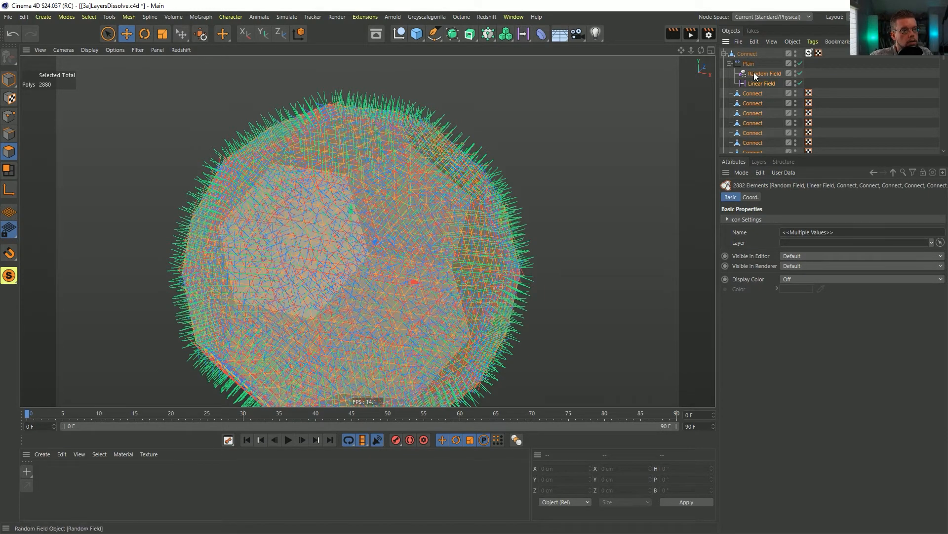
pyautogui.keyDown('ctrl'); pyautogui.click(756, 84); pyautogui.keyUp('ctrl')
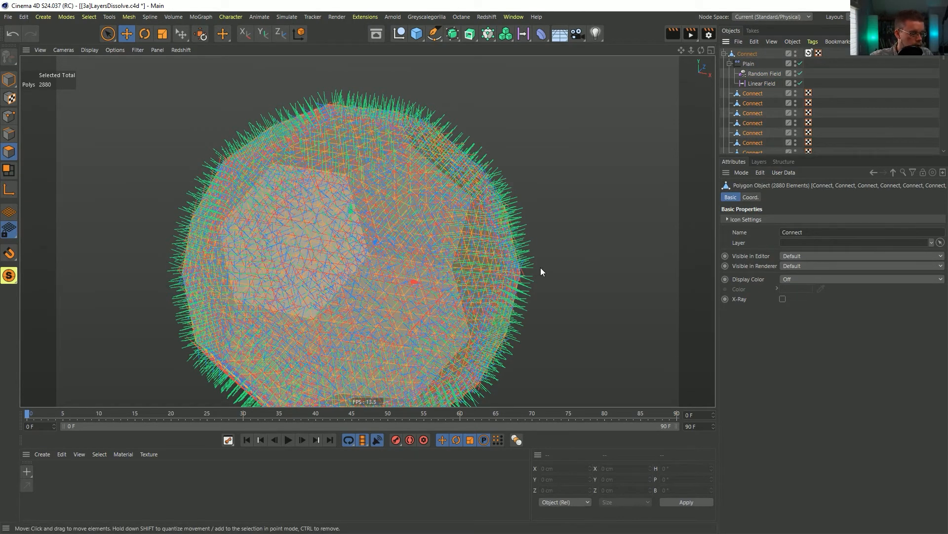
# Step: Try extruding the selected triangles with a 5 cm offset, and undo the extrusion
pyautogui.press('d')
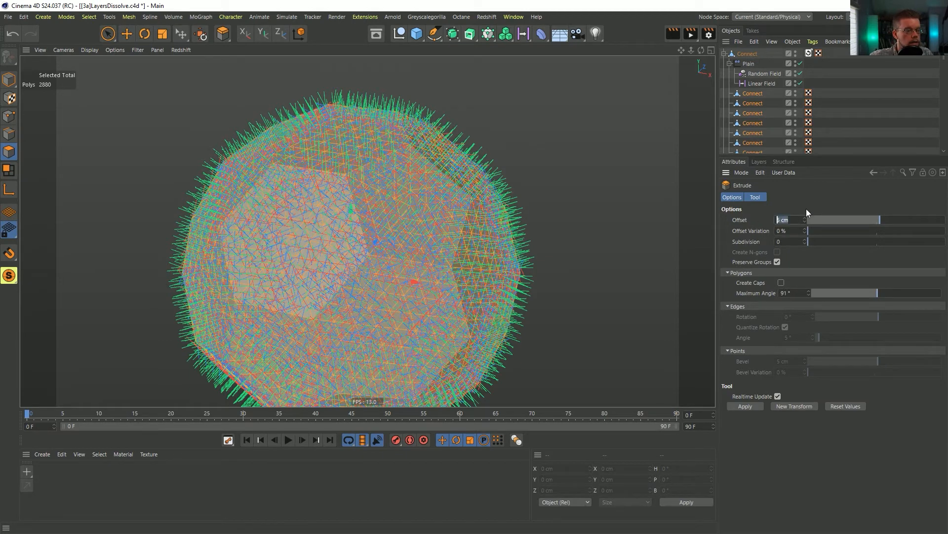
pyautogui.click(746, 406)
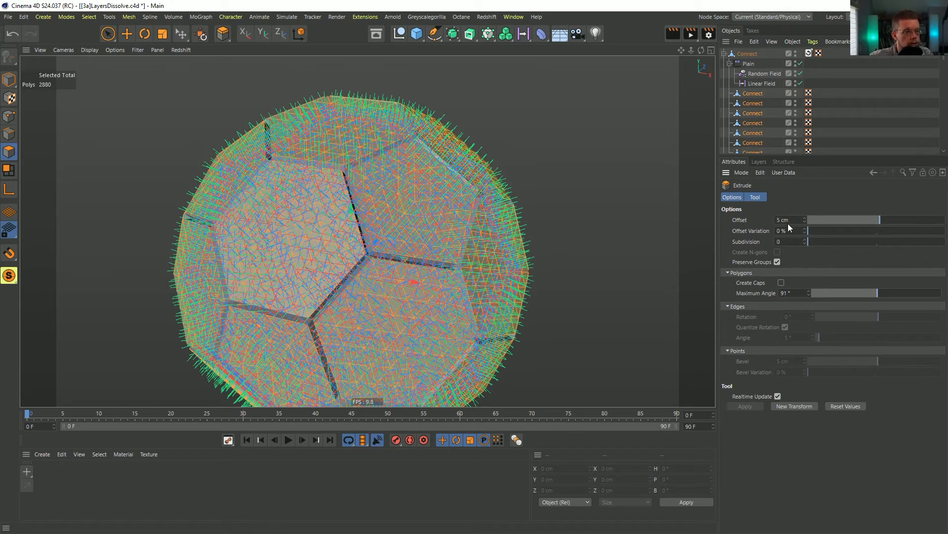
pyautogui.hotkey('ctrl', 'z')
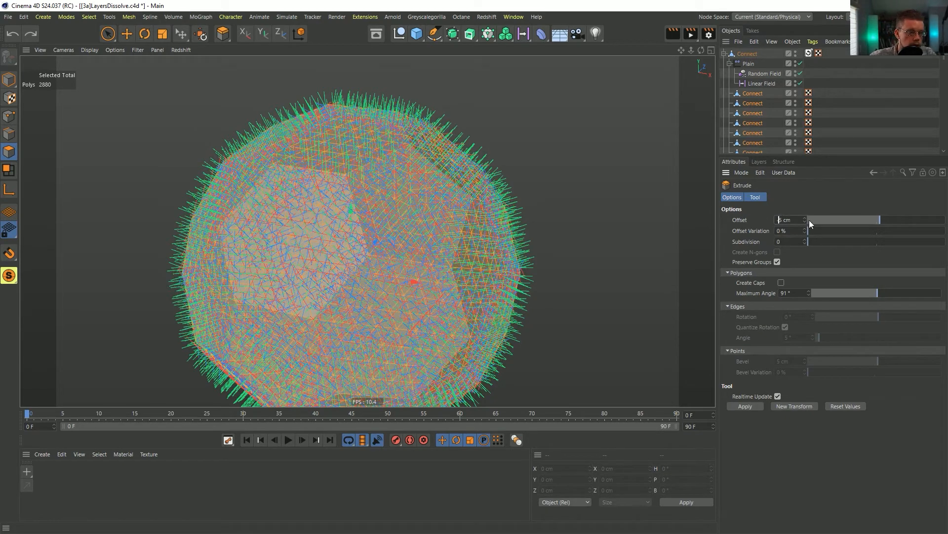
# Step: Extrude the triangles by -5 cm with Create Caps enabled, and return to model mode with nothing selected
pyautogui.click(752, 405)
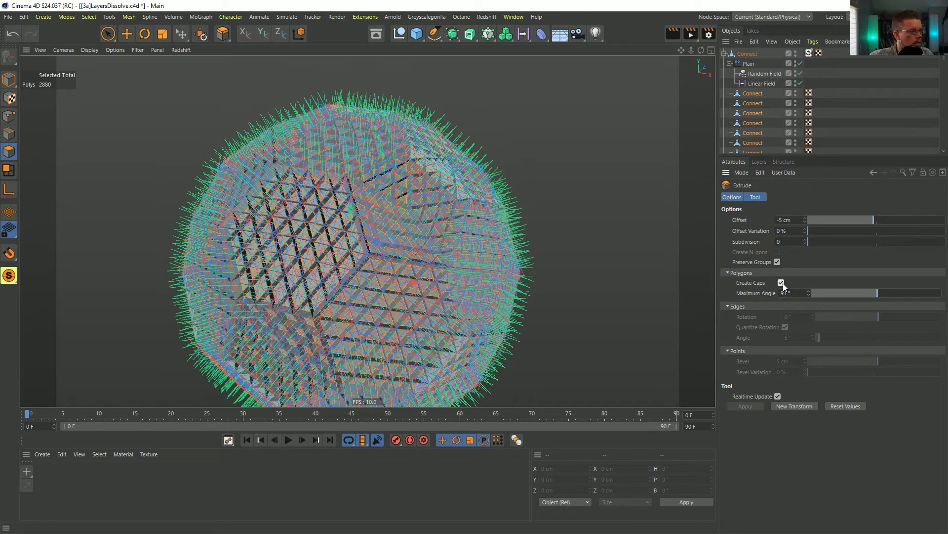
pyautogui.click(126, 34)
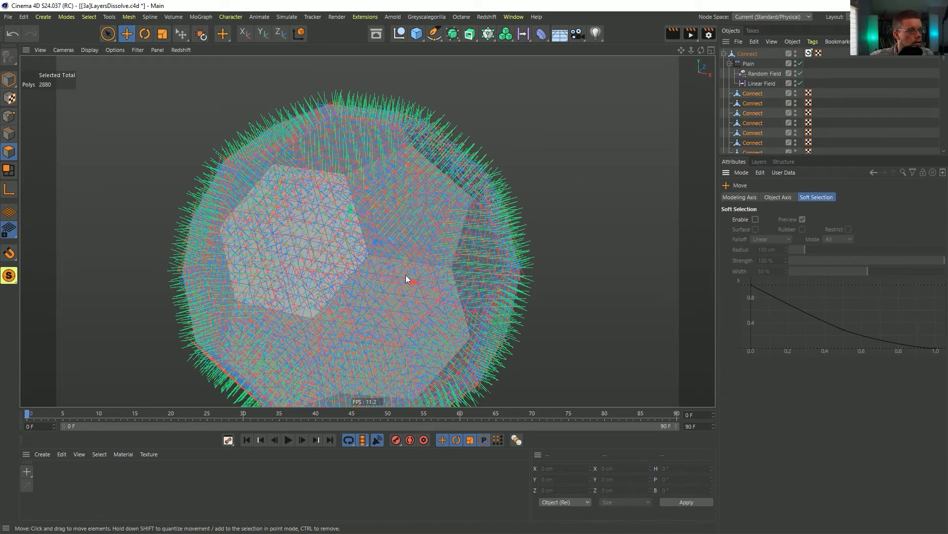
pyautogui.hotkey('ctrl', 'a')
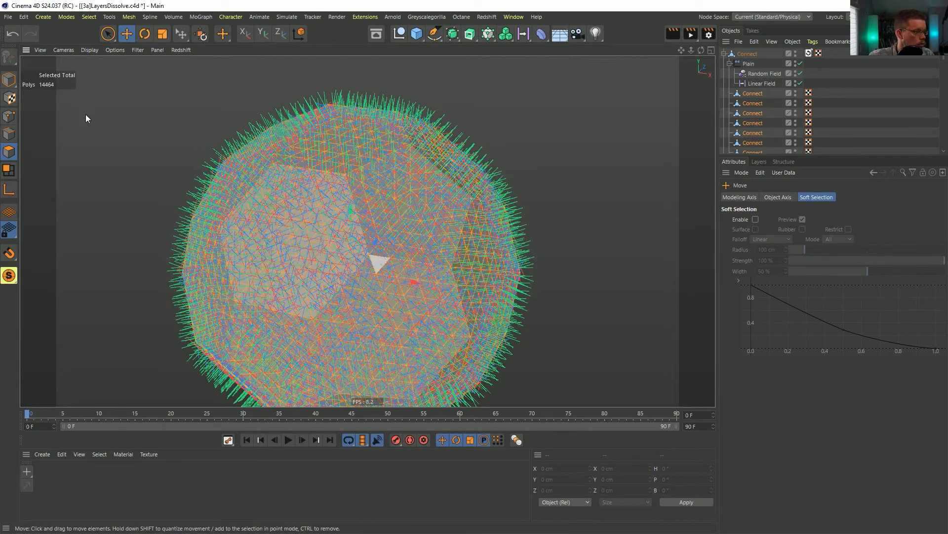
pyautogui.click(8, 80)
pyautogui.click(877, 111)
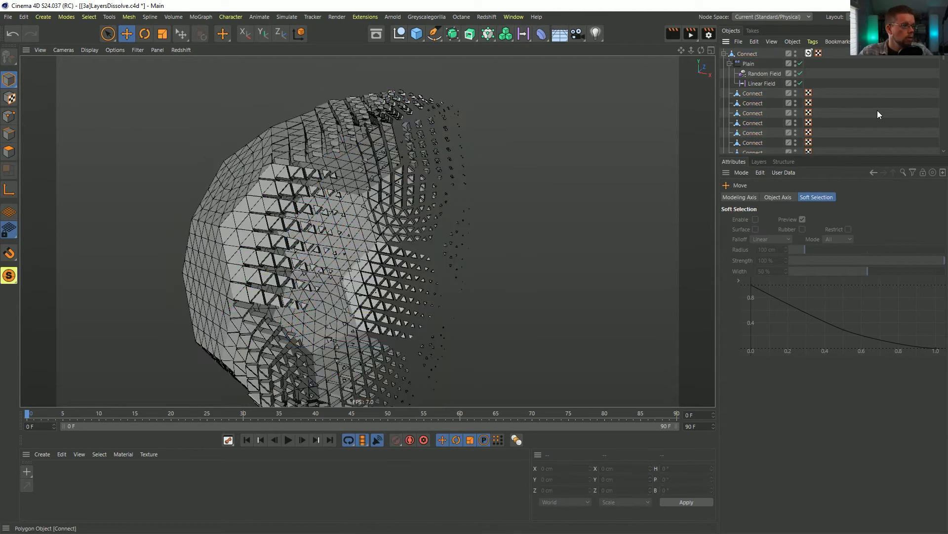
# Step: Slide the Linear Field along X to about -125 cm and keyframe its P.X at frame 0
pyautogui.keyDown('alt'); pyautogui.moveTo(350, 222); pyautogui.dragTo(583, 108); pyautogui.keyUp('alt')
pyautogui.click(760, 83)
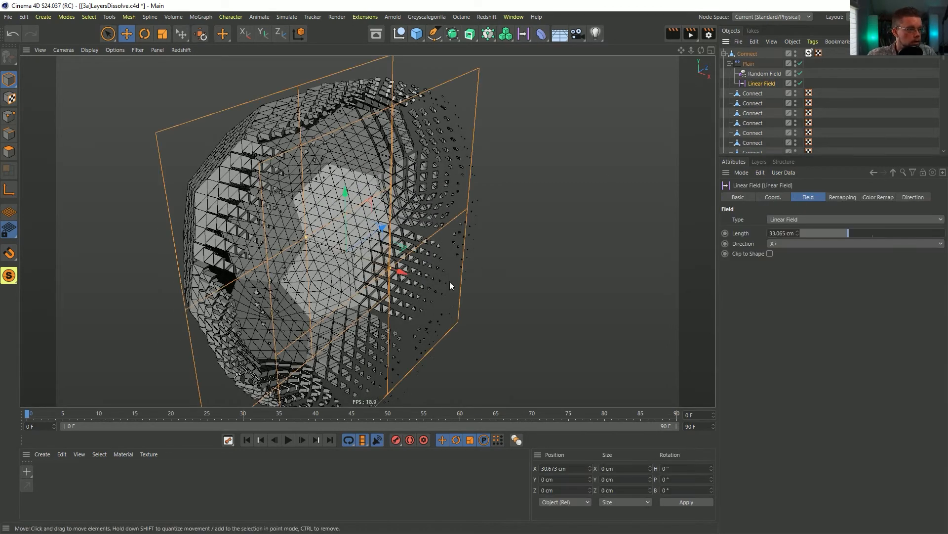
pyautogui.moveTo(401, 272); pyautogui.dragTo(193, 232)
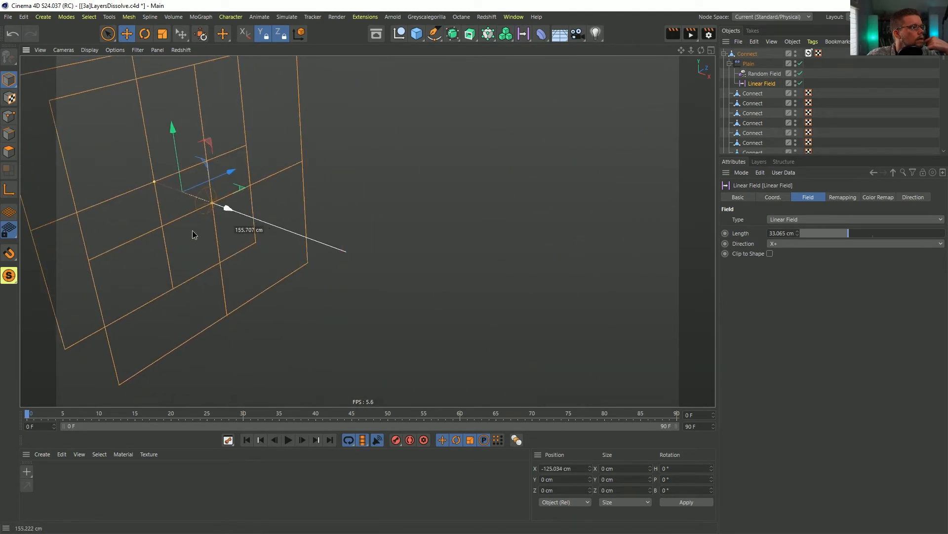
pyautogui.click(764, 198)
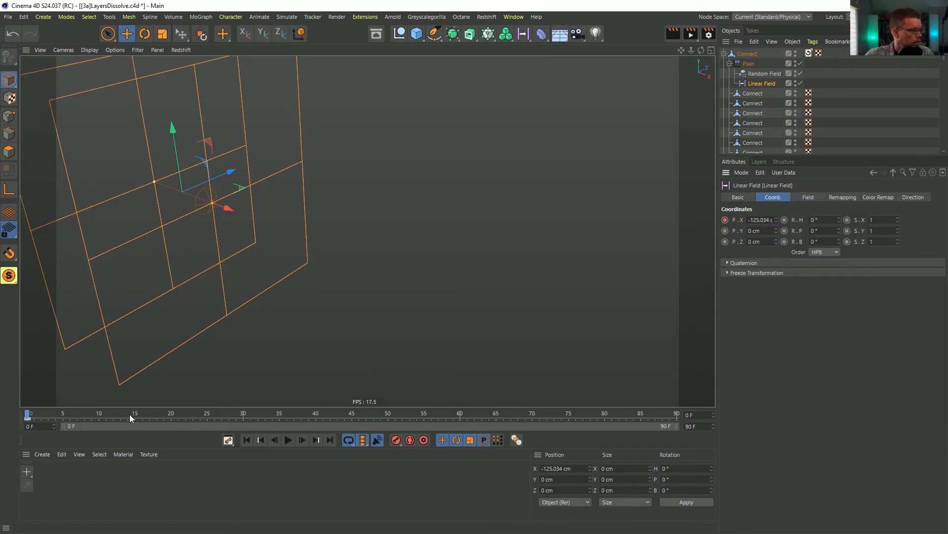
# Step: At frame 90, slide the Linear Field along X to about 169 cm and keyframe its P.X
pyautogui.click(330, 440)
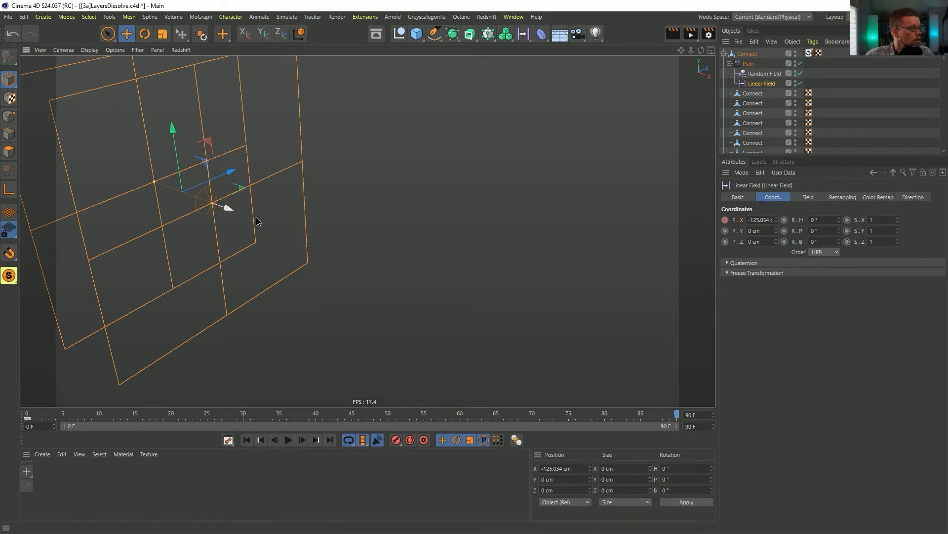
pyautogui.moveTo(257, 221); pyautogui.dragTo(637, 318)
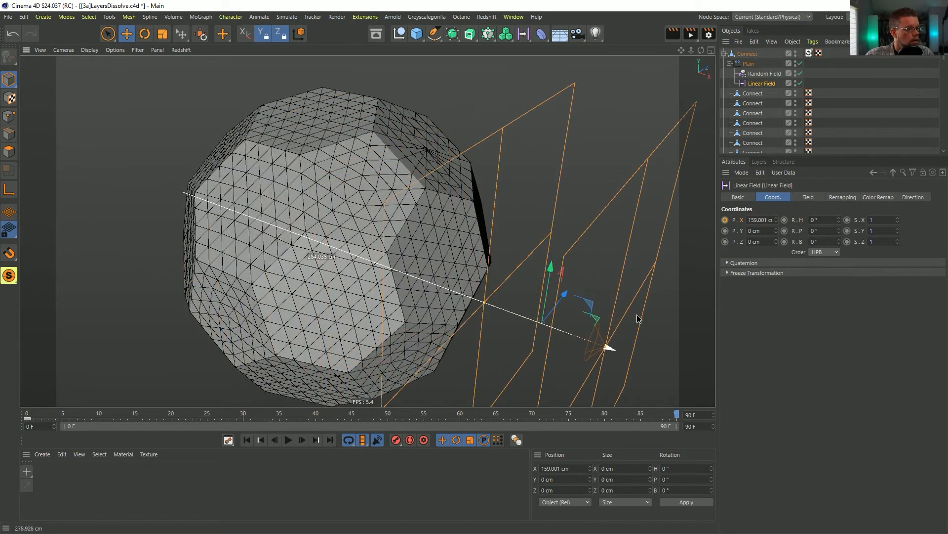
pyautogui.click(726, 220)
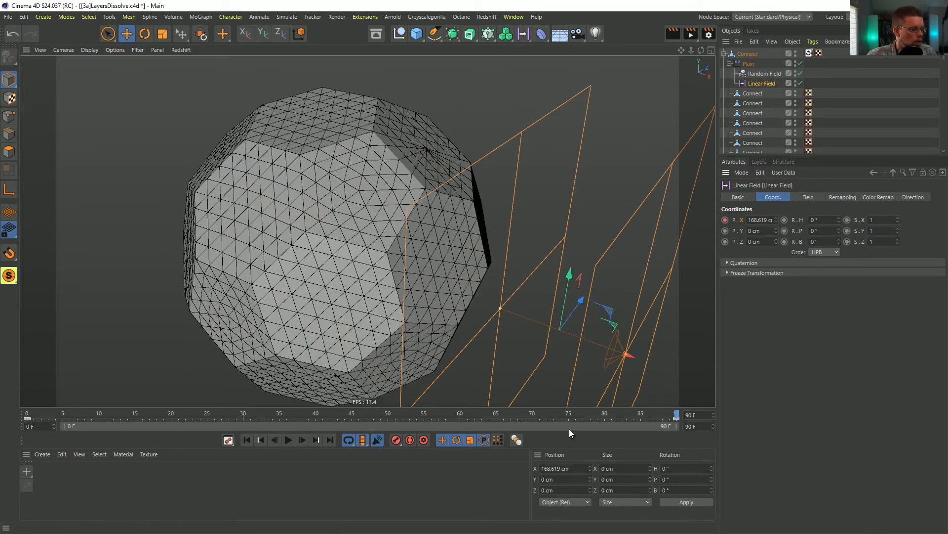
# Step: Extend the project's timeline to 180 frames and show the full range
pyautogui.moveTo(707, 426); pyautogui.dragTo(635, 422)
pyautogui.write('180')
pyautogui.press('Return')
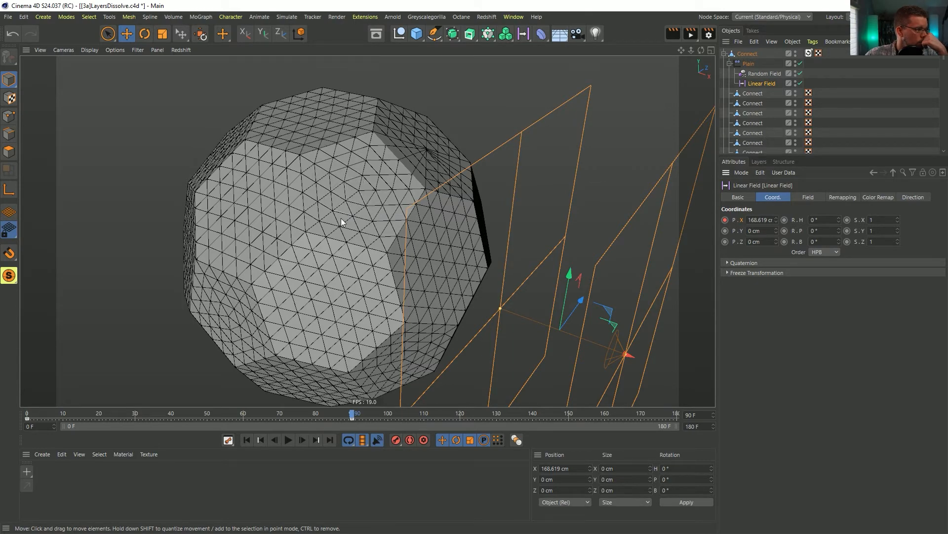
# Step: Duplicate the parent Connect object together with its triangles, Plain effector and fields
pyautogui.keyDown('alt'); pyautogui.moveTo(383, 233); pyautogui.dragTo(392, 249); pyautogui.keyUp('alt')
pyautogui.keyDown('alt'); pyautogui.moveTo(404, 242); pyautogui.dragTo(437, 235, button='right'); pyautogui.keyUp('alt')
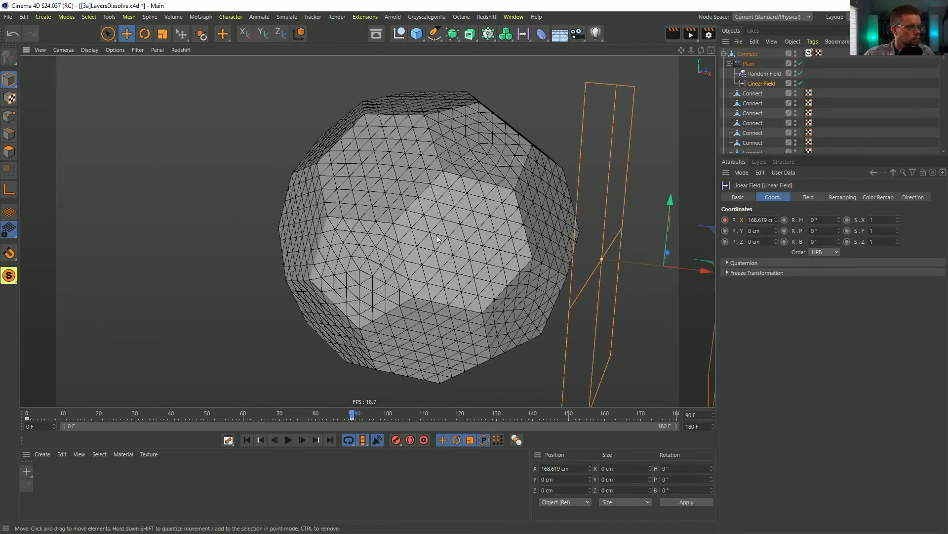
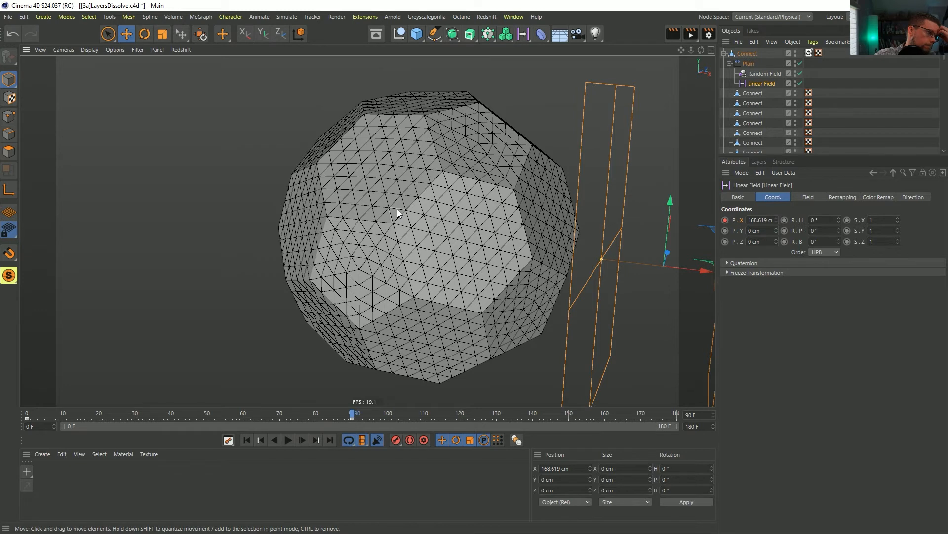
pyautogui.click(746, 54)
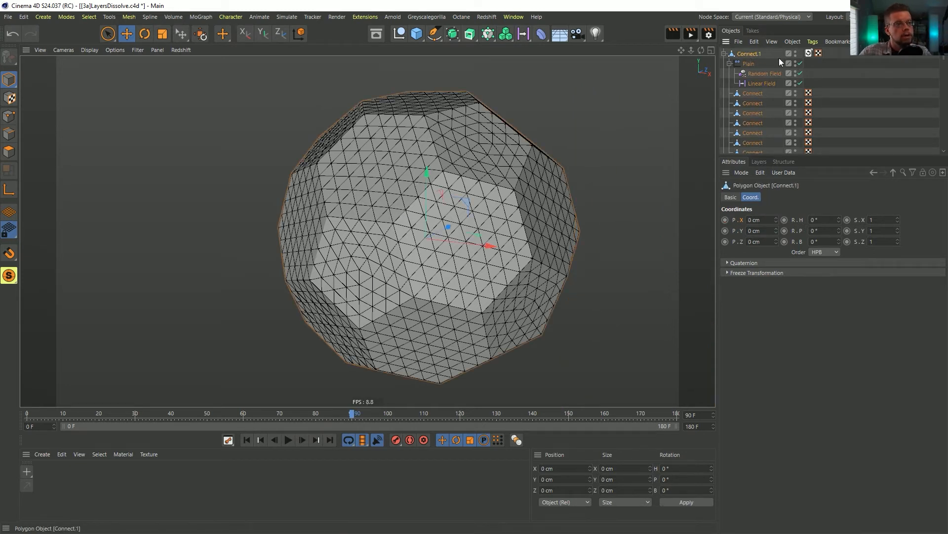
pyautogui.click(744, 64)
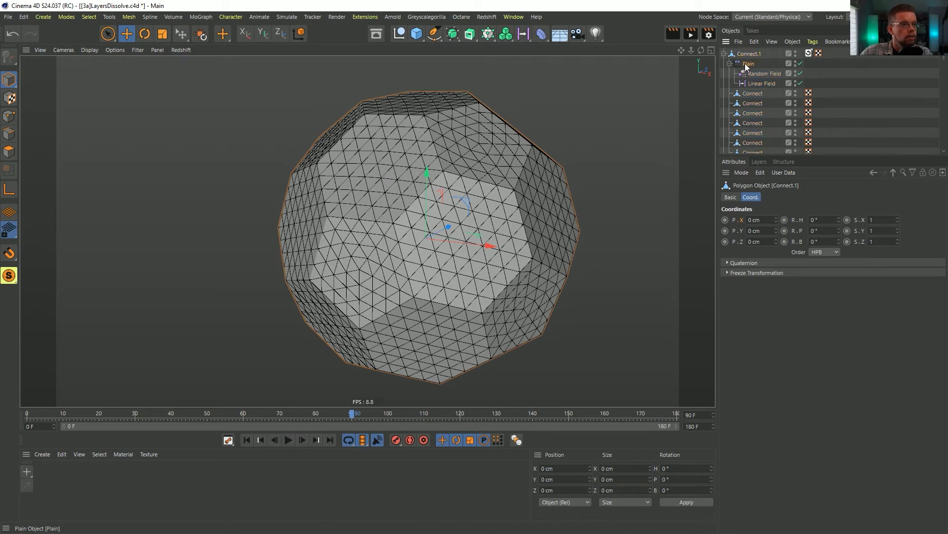
pyautogui.click(724, 53)
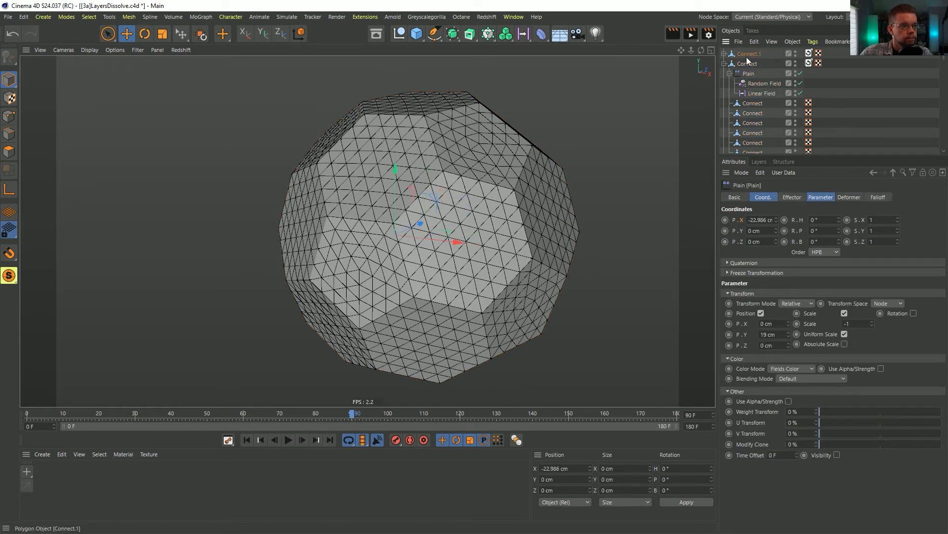
pyautogui.click(724, 53)
pyautogui.click(752, 55)
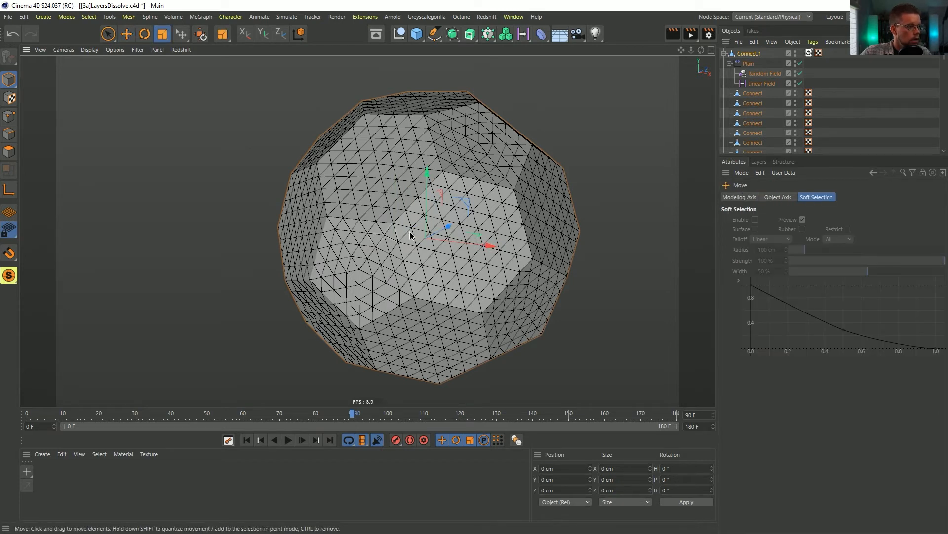
pyautogui.moveTo(410, 231); pyautogui.dragTo(425, 229)
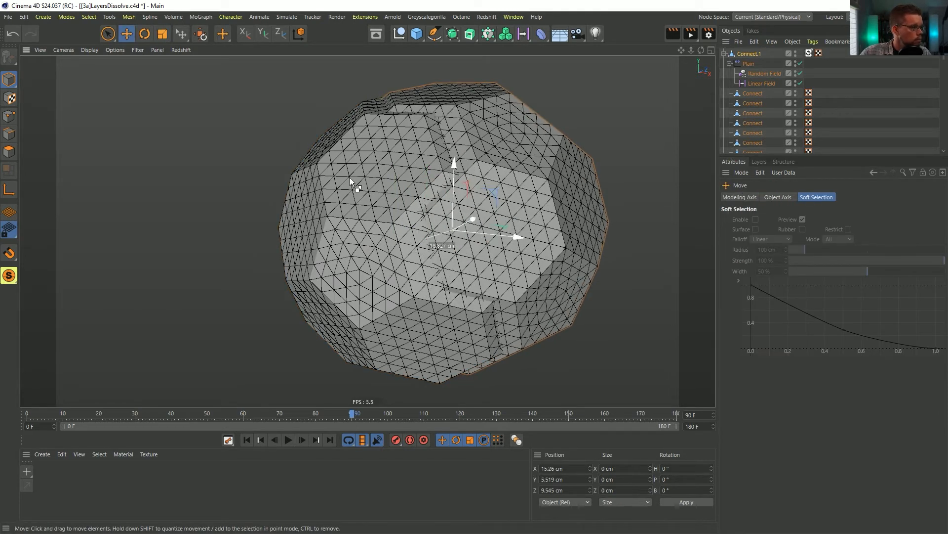
pyautogui.click(7, 31)
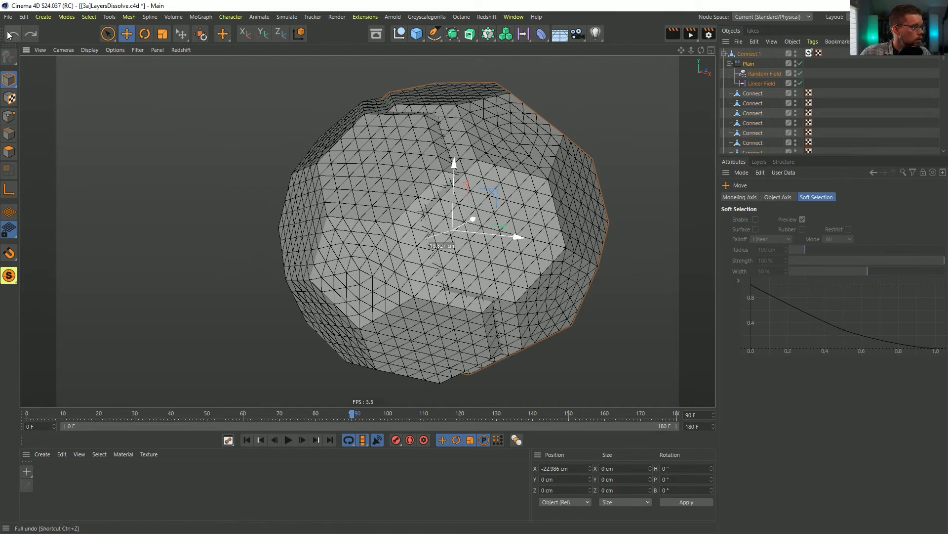
pyautogui.click(7, 31)
# Step: Scale the duplicated Connect object up uniformly so it is somewhat larger than the original ball, and select its Plain effector
pyautogui.press('t')
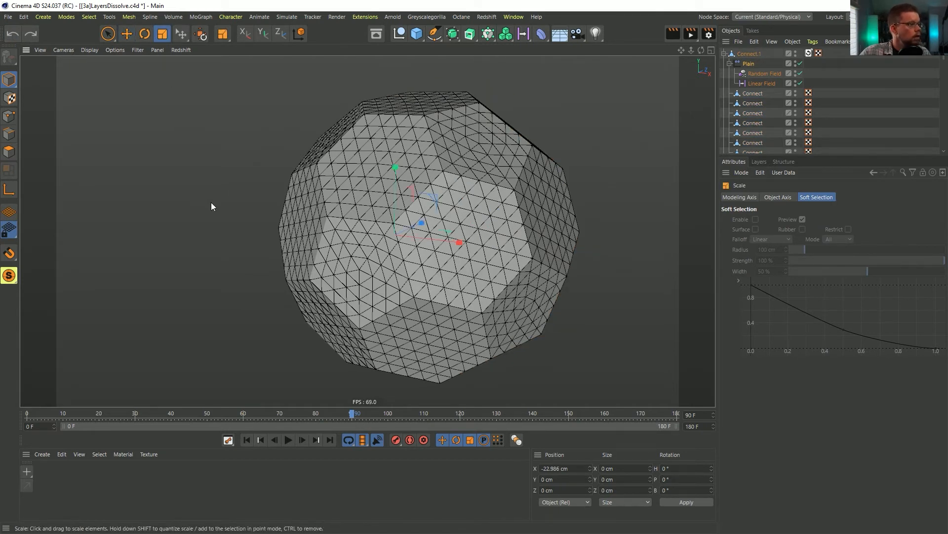
pyautogui.moveTo(221, 196); pyautogui.dragTo(346, 146)
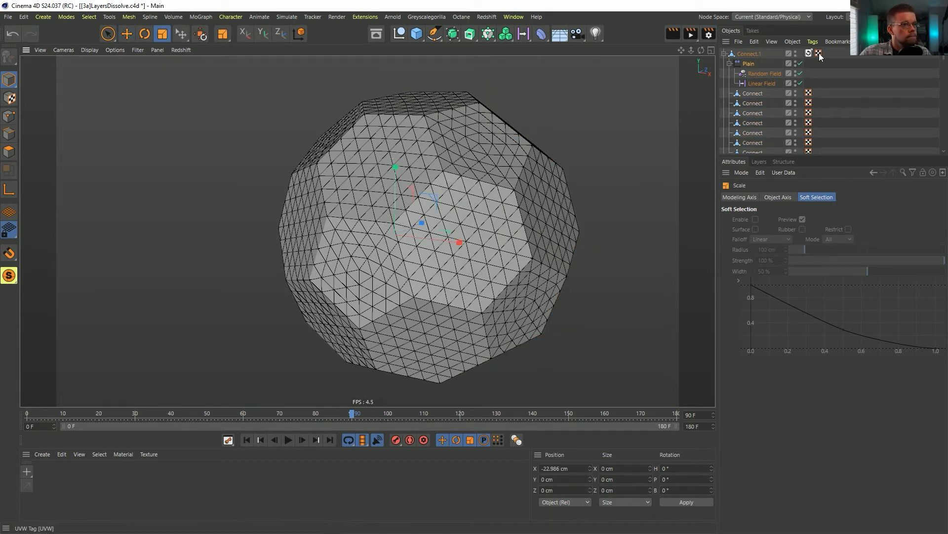
pyautogui.click(749, 53)
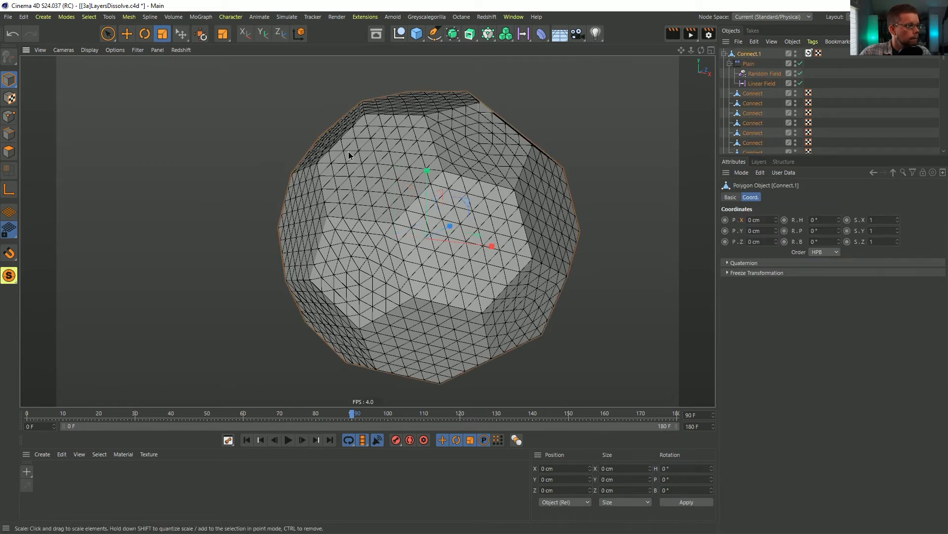
pyautogui.moveTo(349, 155); pyautogui.dragTo(361, 147)
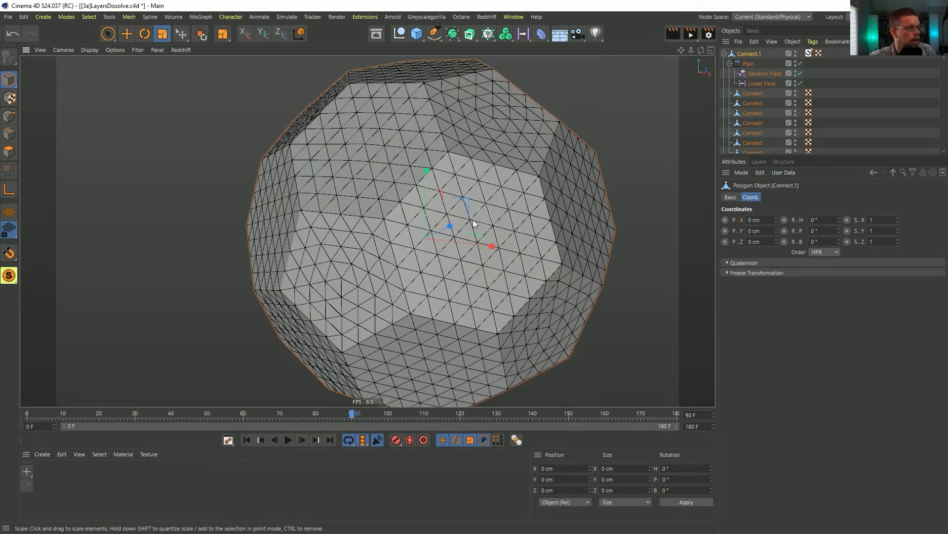
pyautogui.moveTo(473, 223)
pyautogui.mouseDown()
pyautogui.moveTo(376, 226)
pyautogui.moveTo(467, 224)
pyautogui.mouseUp()
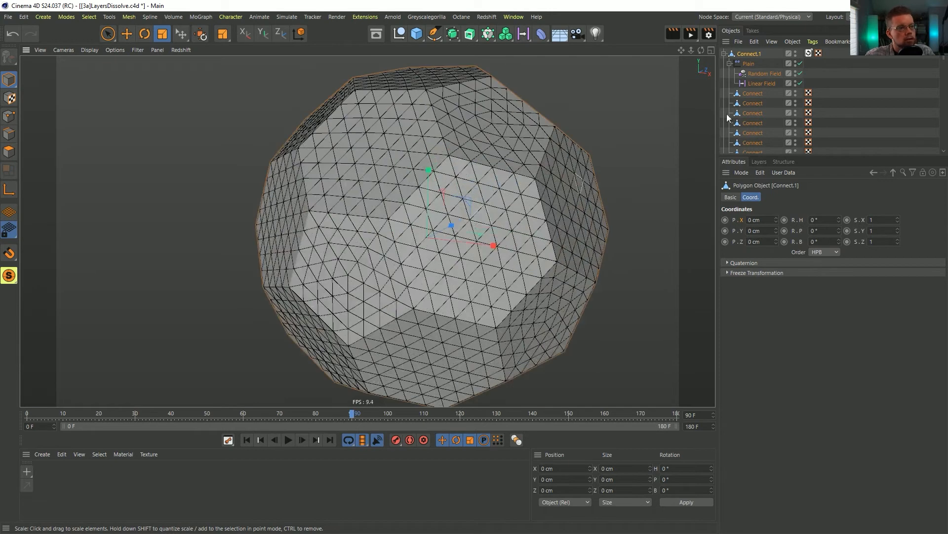
pyautogui.click(747, 68)
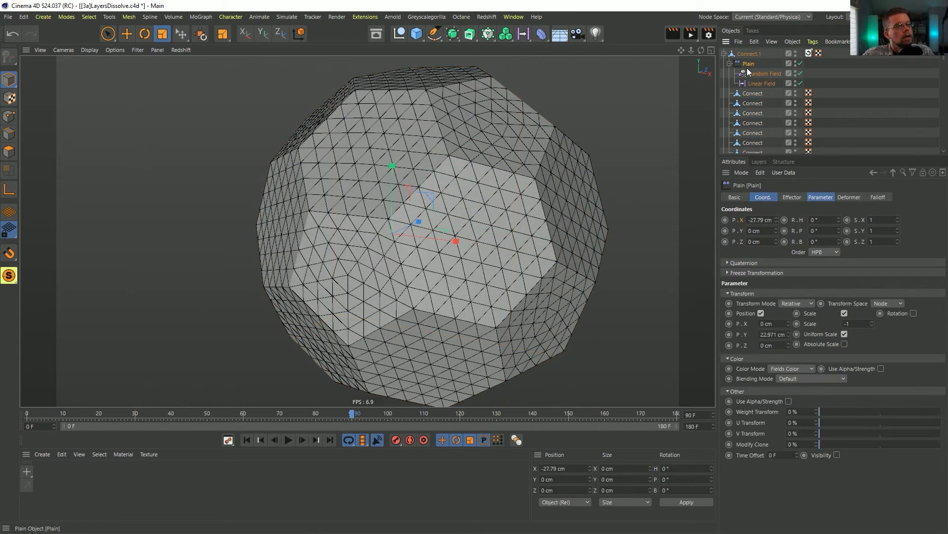
# Step: Delete the Random Field and Linear Field nested under the Plain effector, keeping the effector selected
pyautogui.click(746, 72)
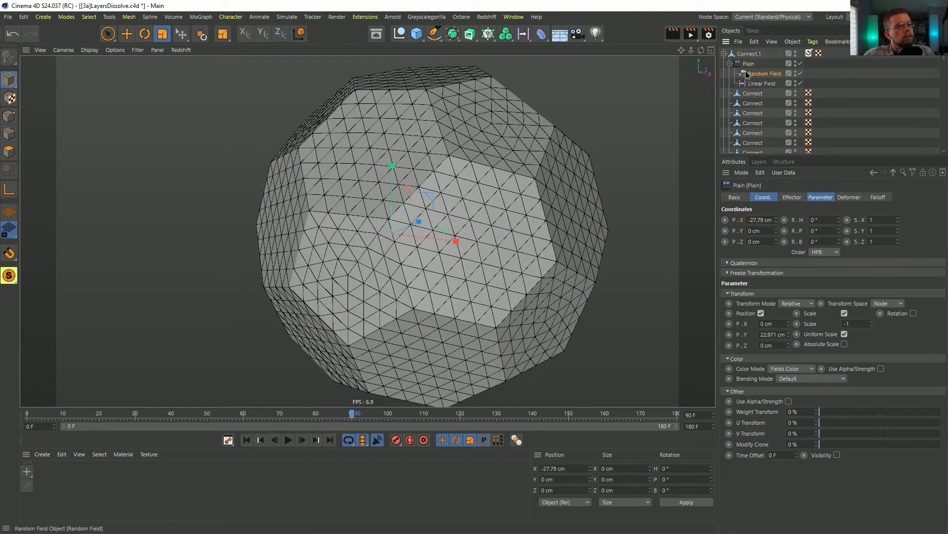
pyautogui.press('Delete')
pyautogui.click(748, 64)
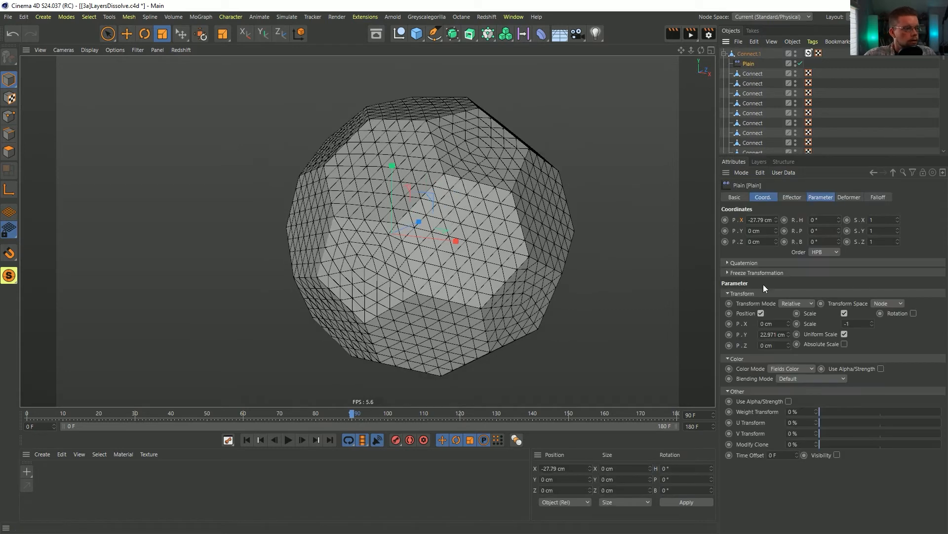
# Step: Turn off Scale in the Plain effector's transform parameters and set its P.Y position to 100 cm
pyautogui.click(826, 198)
pyautogui.click(845, 239)
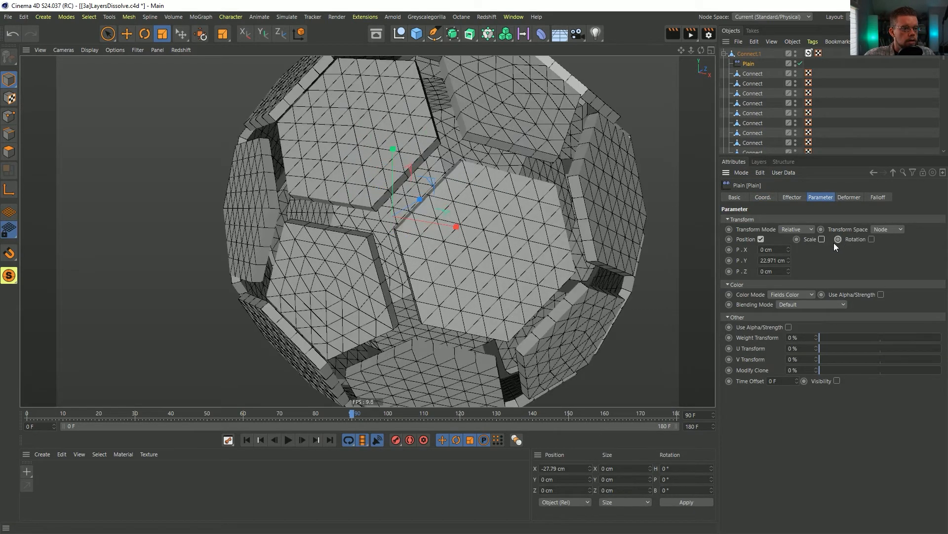
pyautogui.rightClick(788, 262)
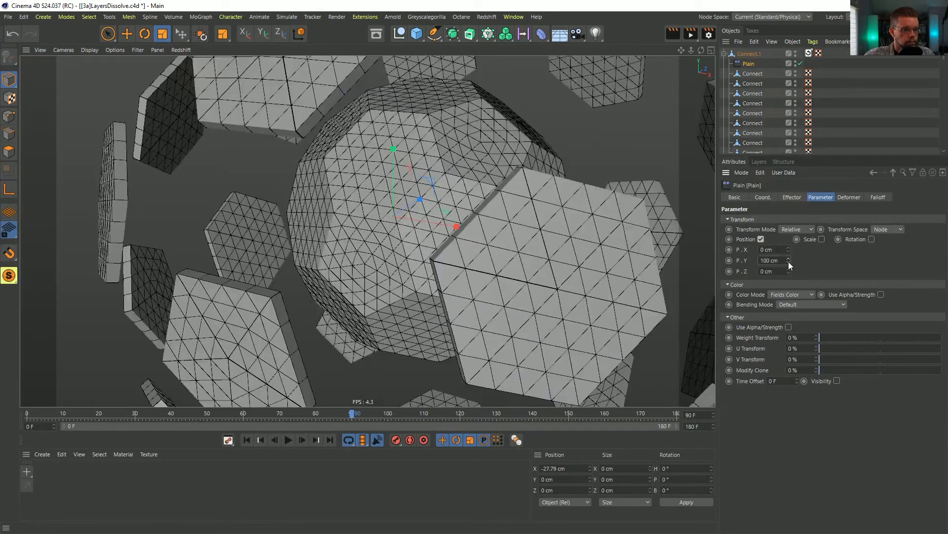
pyautogui.scroll(-3, 421, 185)
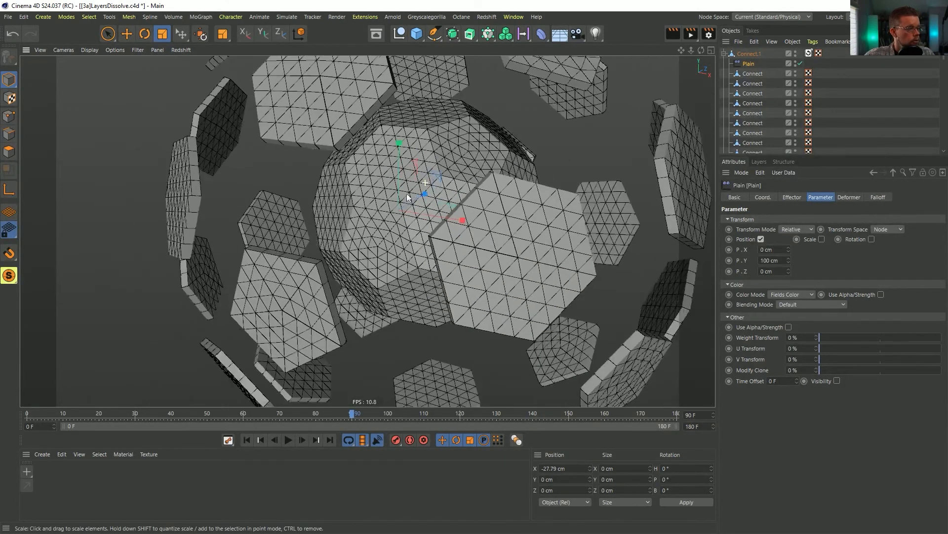
# Step: Examine the field objects, field layers and modifier layers available for the Plain effector's falloff
pyautogui.click(879, 197)
pyautogui.click(738, 297)
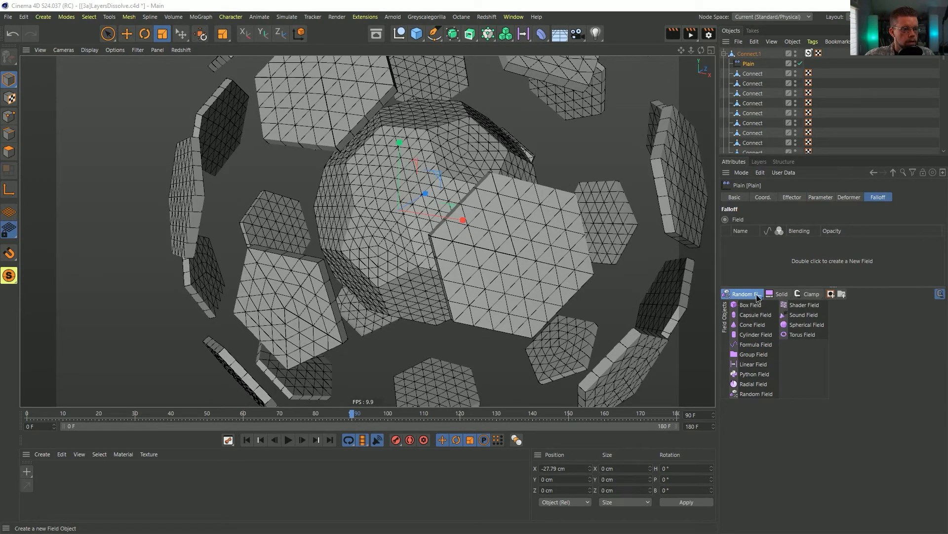
pyautogui.click(776, 295)
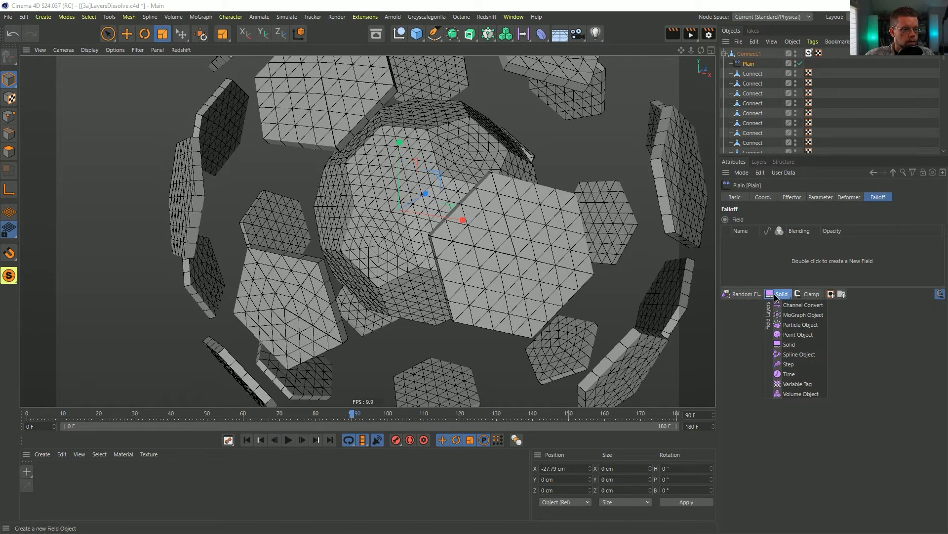
pyautogui.click(806, 294)
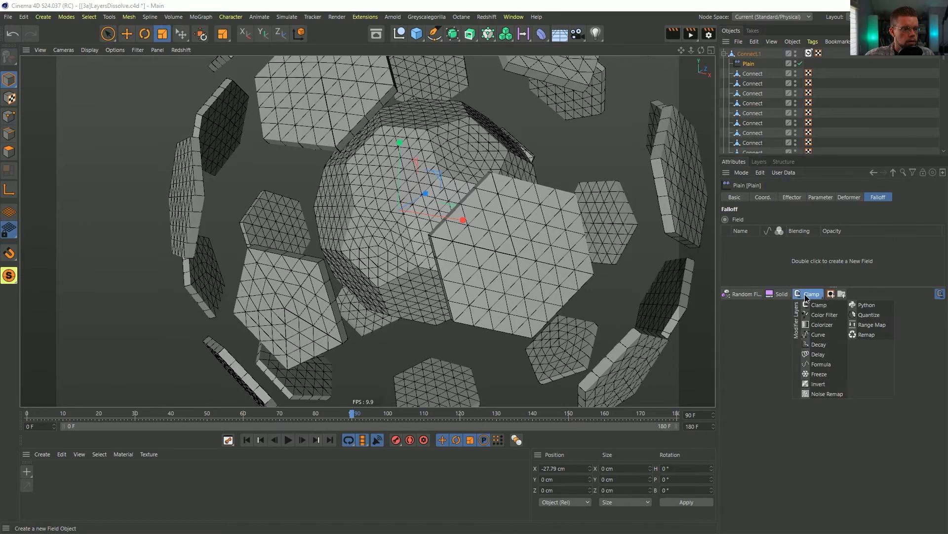
pyautogui.moveTo(753, 296)
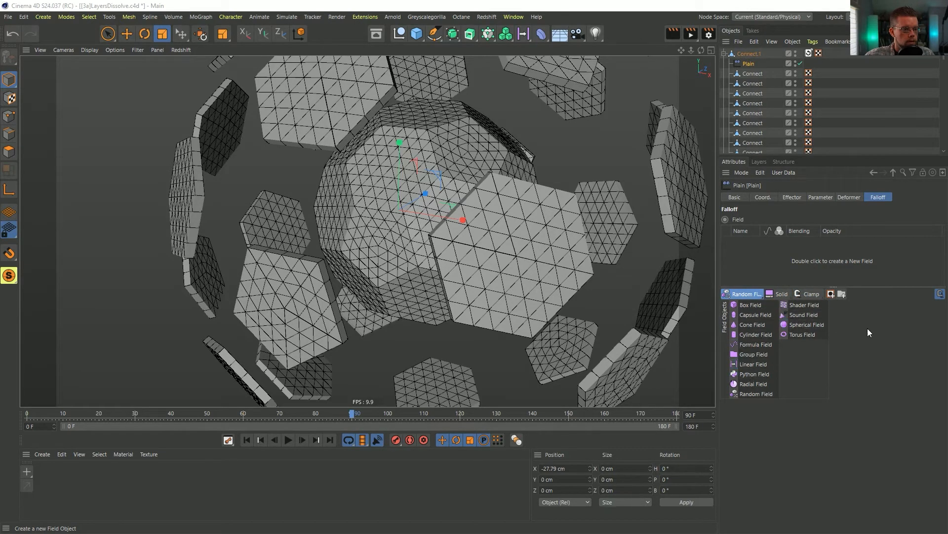
# Step: Delete the Plain effector and add a Target effector as a child of Connect.1 in its place
pyautogui.press('Delete')
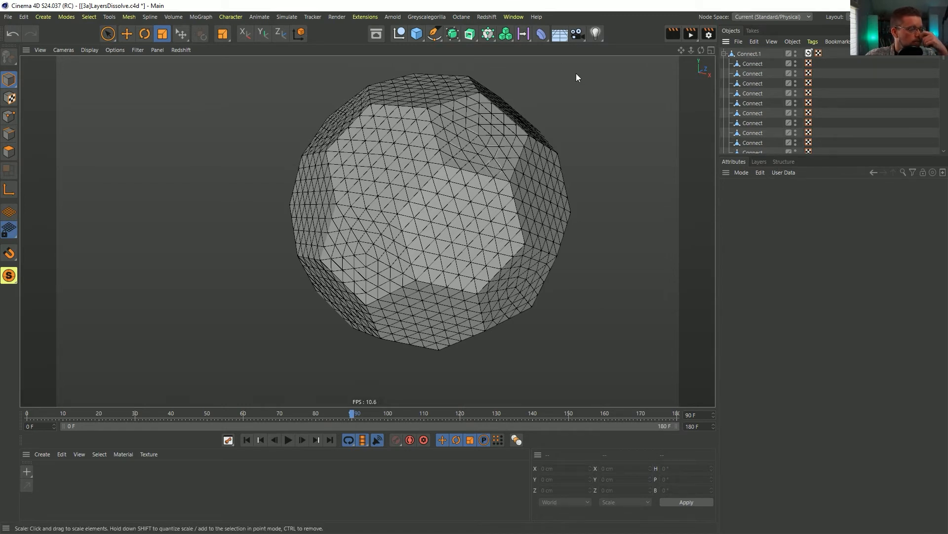
pyautogui.click(494, 43)
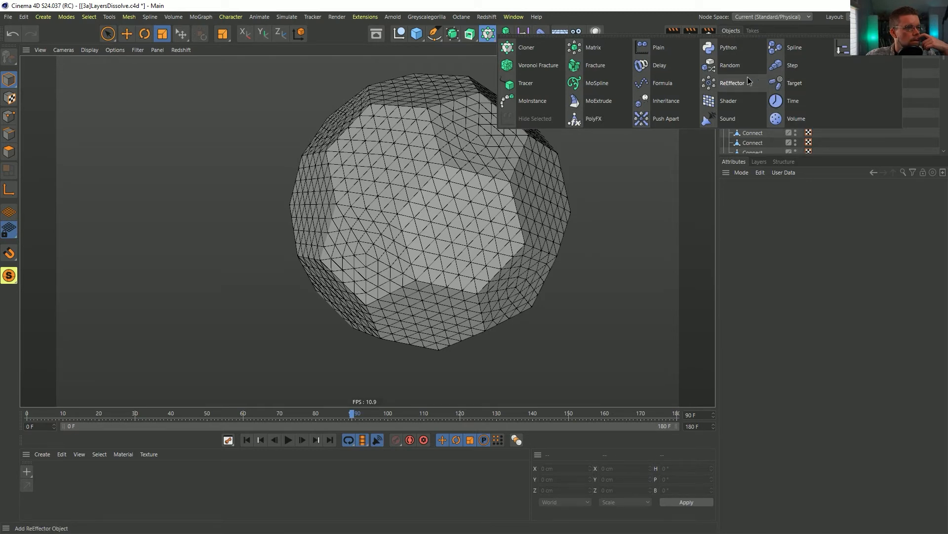
pyautogui.click(793, 83)
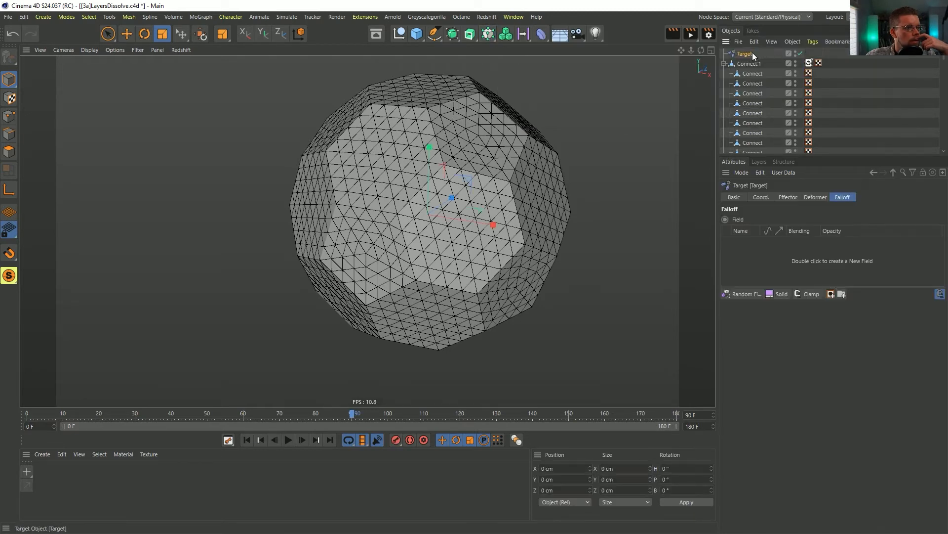
# Step: Set the Target effector's Deformation mode to Object
pyautogui.click(817, 196)
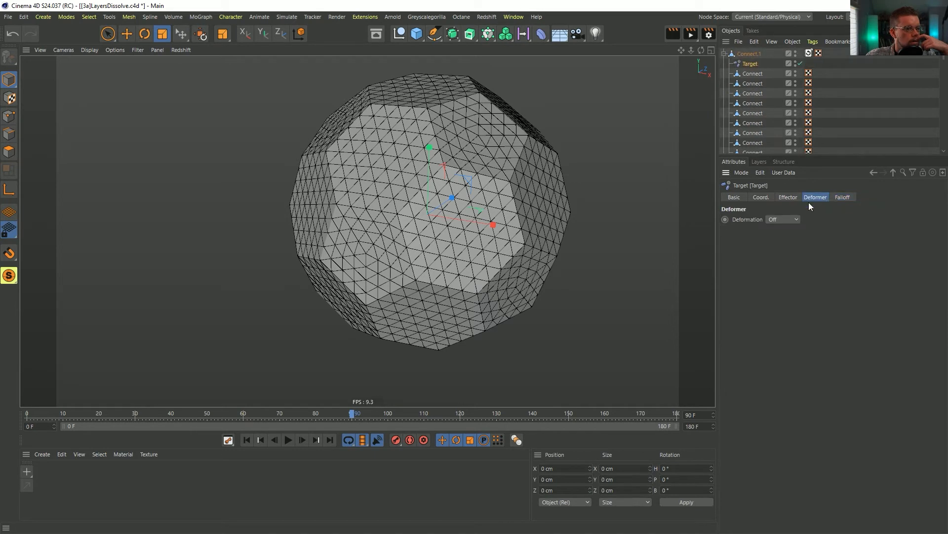
pyautogui.click(782, 237)
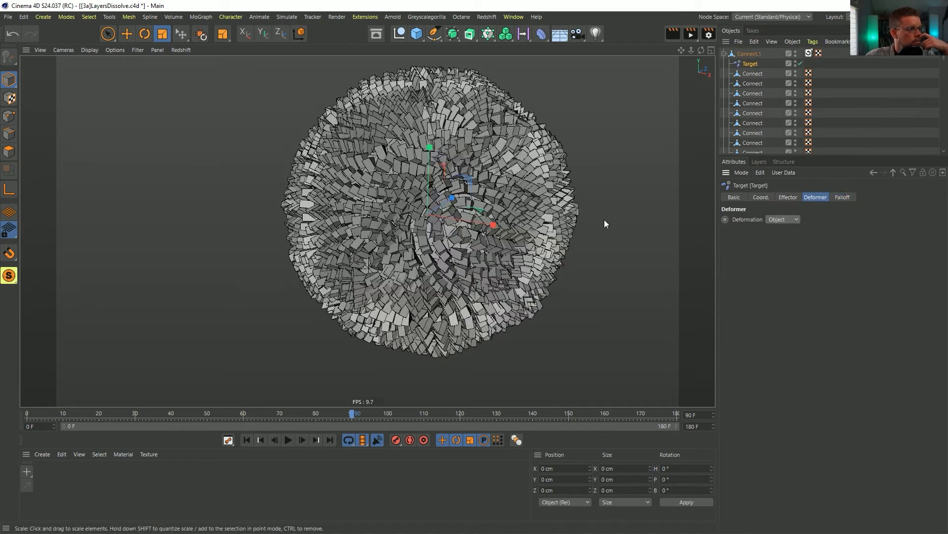
pyautogui.keyDown('alt'); pyautogui.moveTo(414, 206); pyautogui.dragTo(356, 246); pyautogui.keyUp('alt')
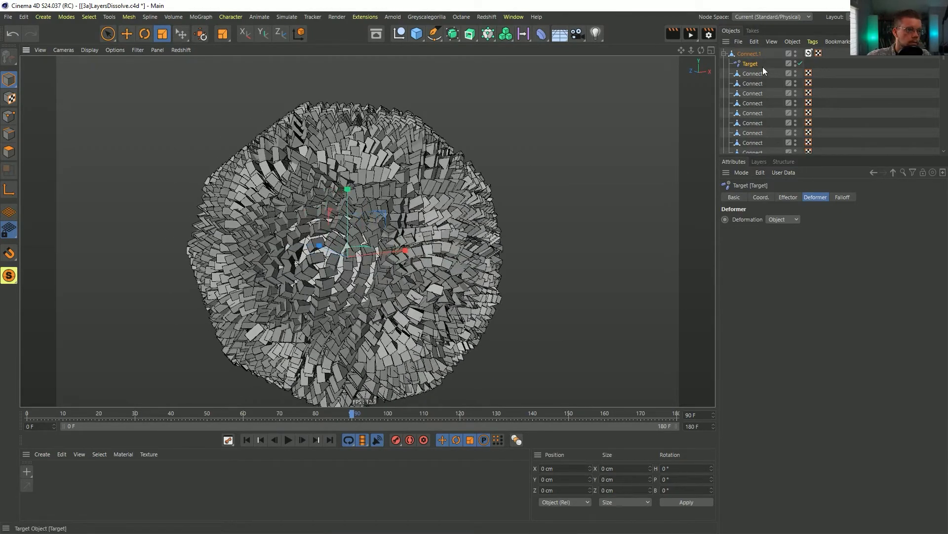
# Step: Try the Target effector with Use Pitch turned off, and turn the option back on
pyautogui.click(788, 197)
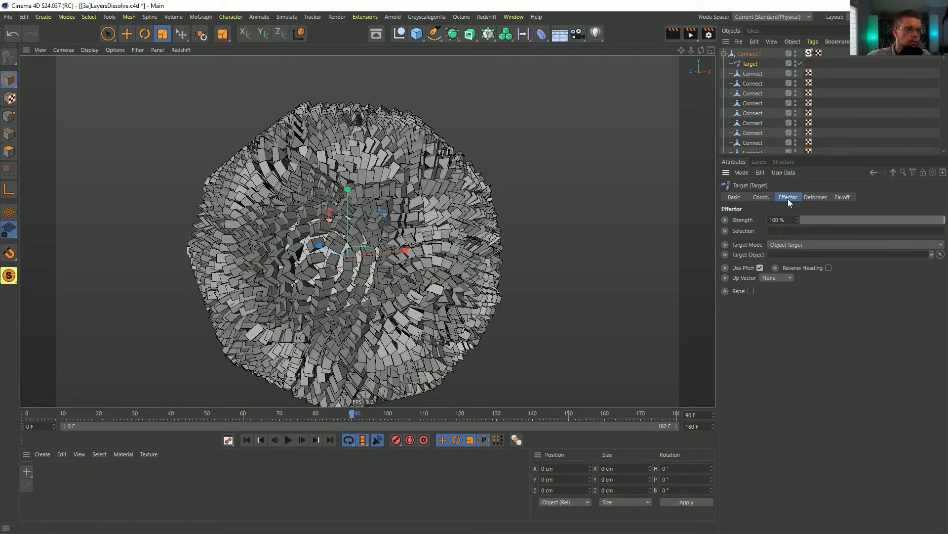
pyautogui.click(760, 267)
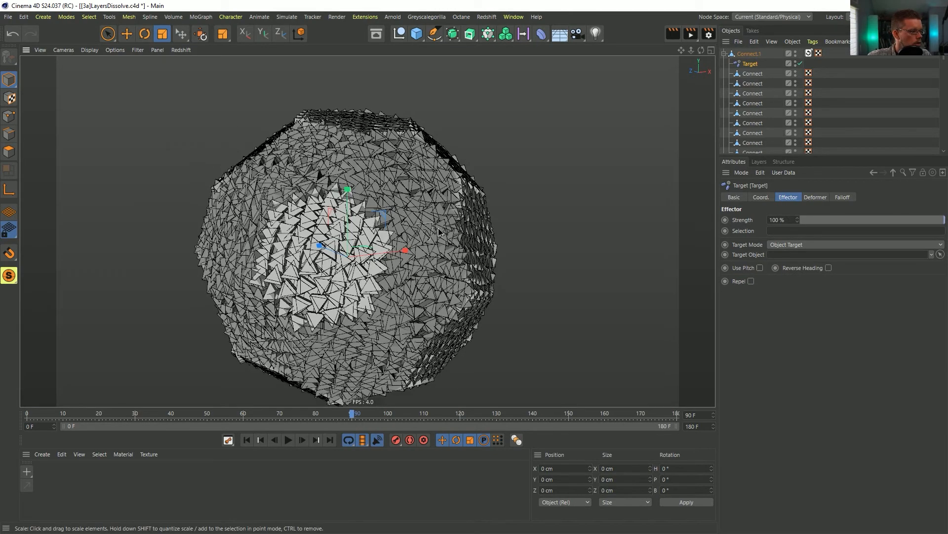
pyautogui.moveTo(441, 232)
pyautogui.keyDown('alt'); pyautogui.mouseDown()
pyautogui.moveTo(483, 232)
pyautogui.moveTo(436, 234)
pyautogui.mouseUp(); pyautogui.keyUp('alt')
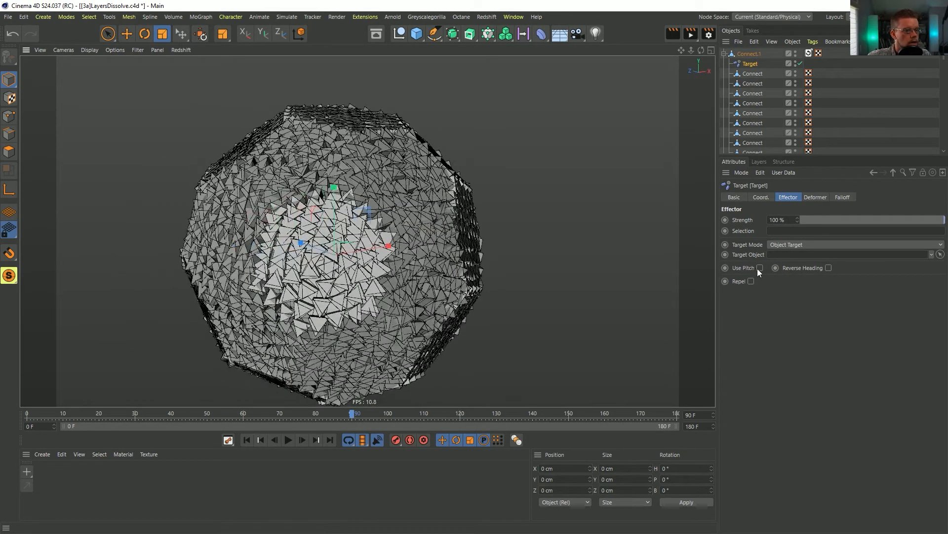
pyautogui.click(760, 268)
# Step: Try the Target effector's Up Vector options X+, X-, Y+, Y-, Z+ and Z- one after another
pyautogui.click(766, 278)
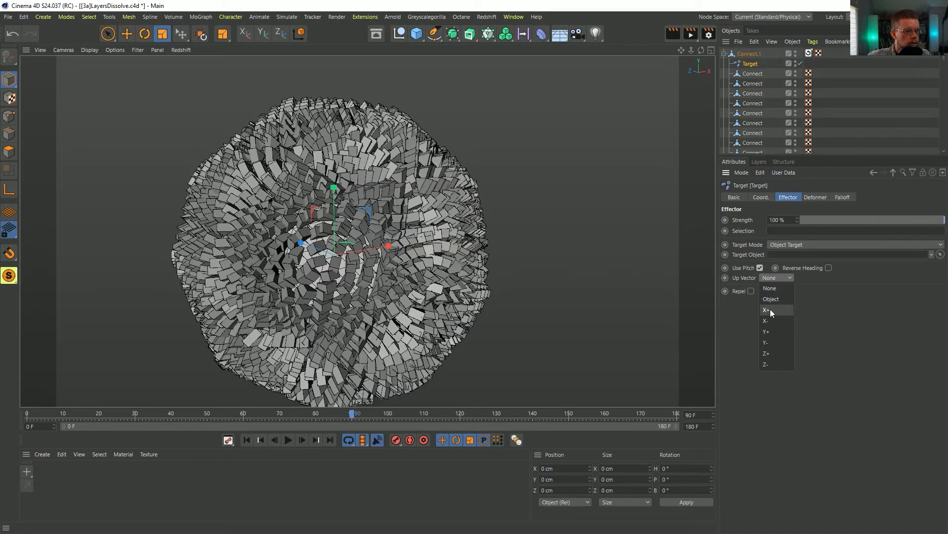
pyautogui.click(769, 309)
pyautogui.keyDown('alt'); pyautogui.moveTo(259, 216); pyautogui.dragTo(277, 231); pyautogui.keyUp('alt')
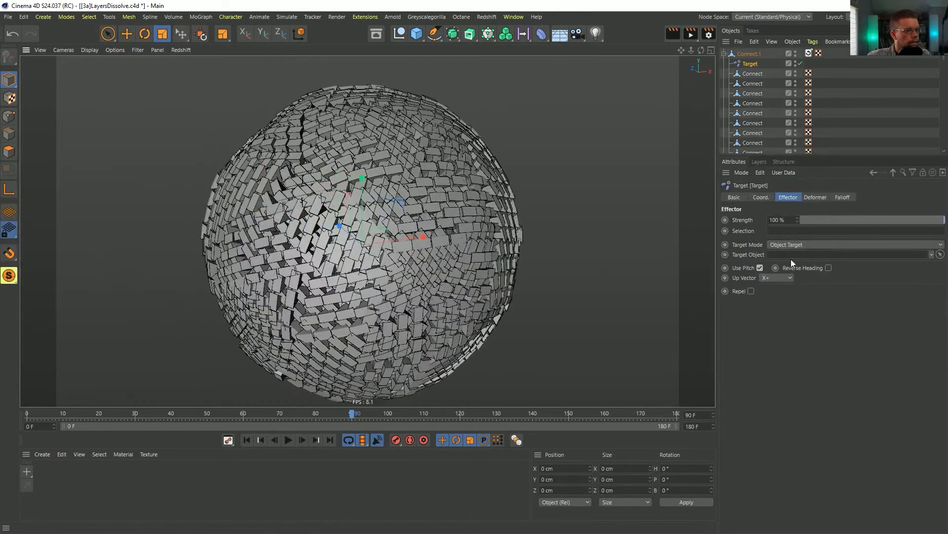
pyautogui.click(773, 278)
pyautogui.click(775, 321)
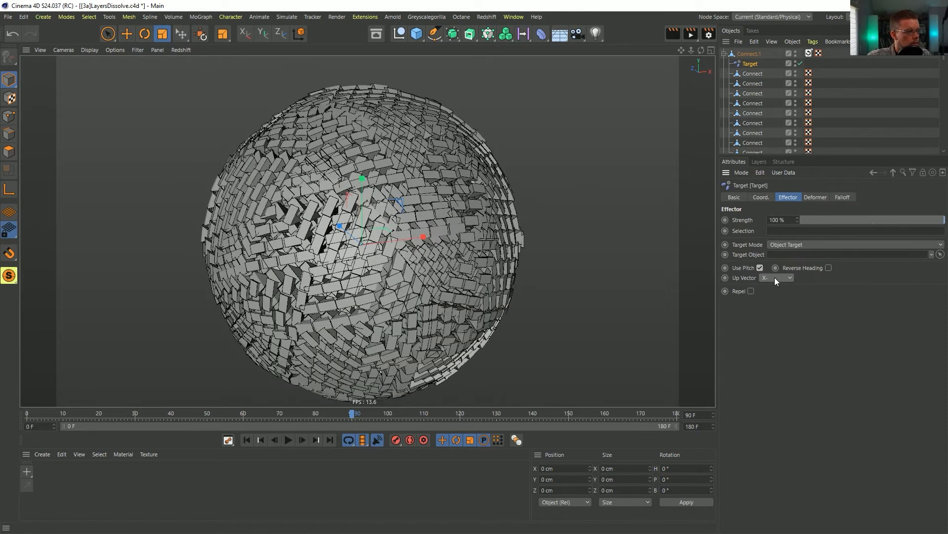
pyautogui.click(774, 277)
pyautogui.click(784, 321)
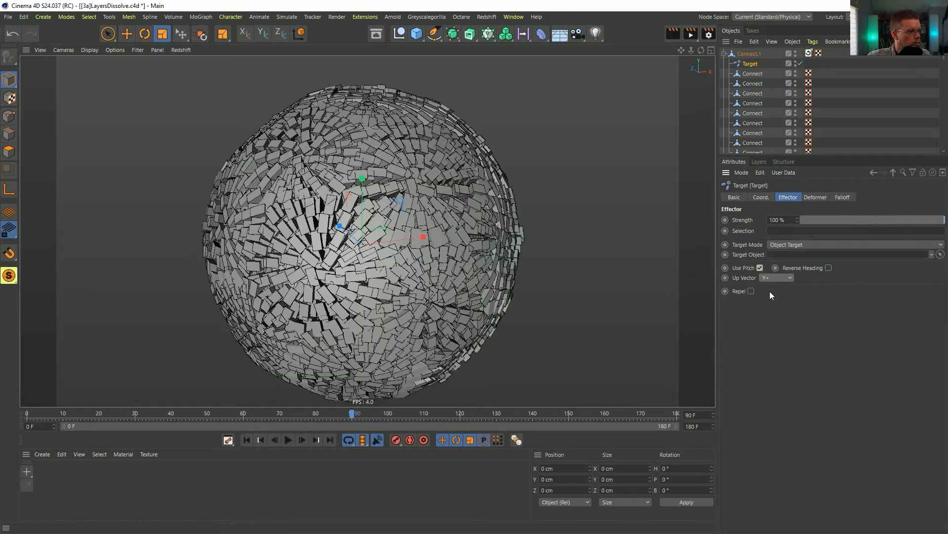
pyautogui.click(779, 278)
pyautogui.click(781, 346)
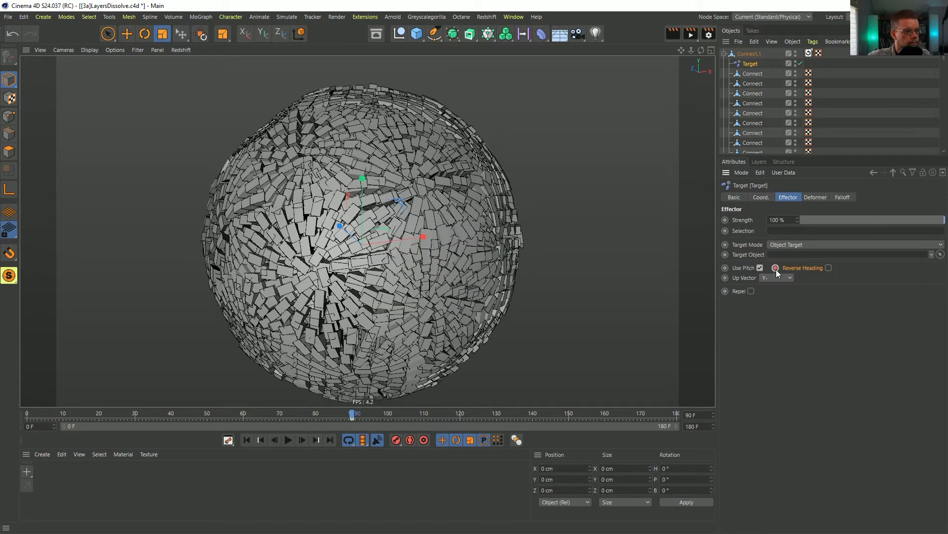
pyautogui.click(776, 278)
pyautogui.click(773, 348)
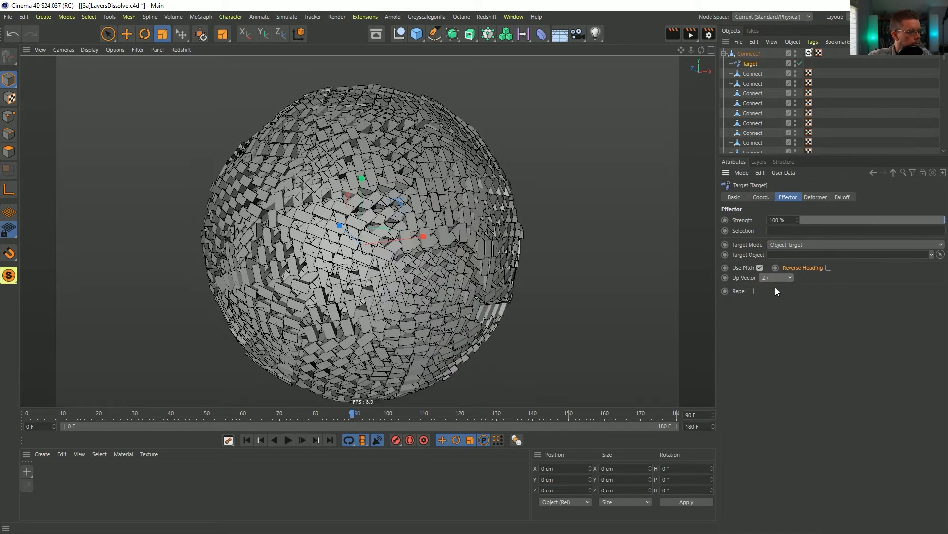
pyautogui.click(775, 364)
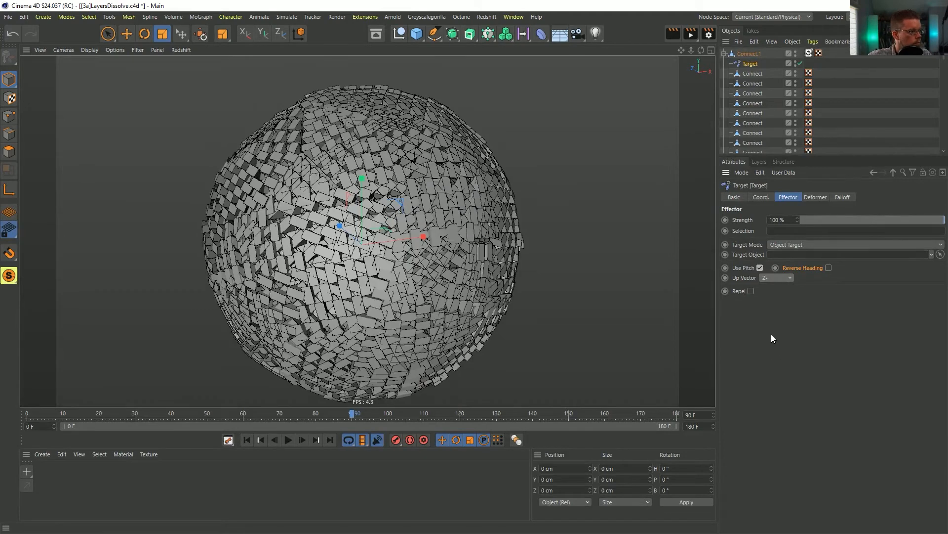
# Step: Set the Target effector's Up Vector to Y+ and enable Reverse Heading
pyautogui.click(769, 278)
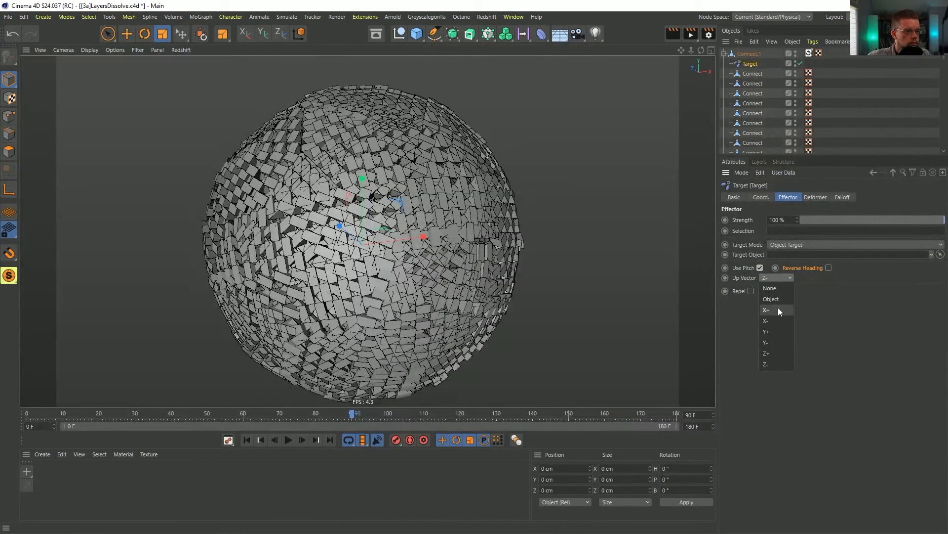
pyautogui.click(779, 336)
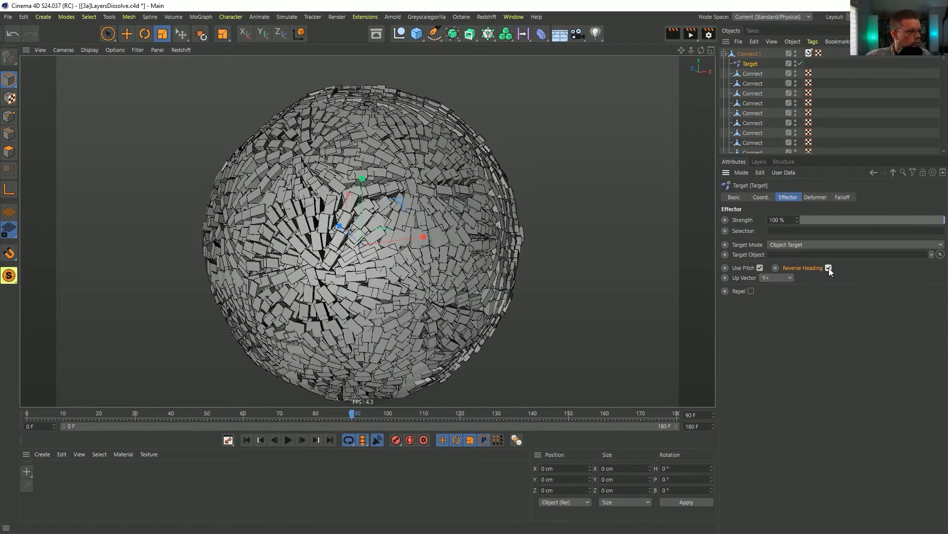
pyautogui.click(829, 268)
pyautogui.keyDown('alt'); pyautogui.moveTo(362, 246); pyautogui.dragTo(477, 311); pyautogui.keyUp('alt')
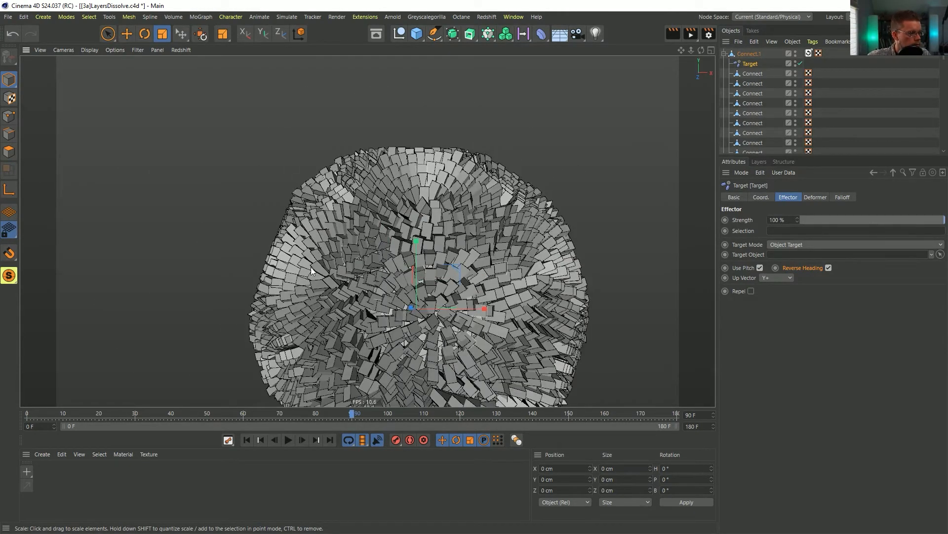
pyautogui.keyDown('alt'); pyautogui.moveTo(449, 291); pyautogui.dragTo(456, 222, button='middle'); pyautogui.keyUp('alt')
pyautogui.keyDown('alt'); pyautogui.moveTo(467, 257); pyautogui.dragTo(423, 287, button='right'); pyautogui.keyUp('alt')
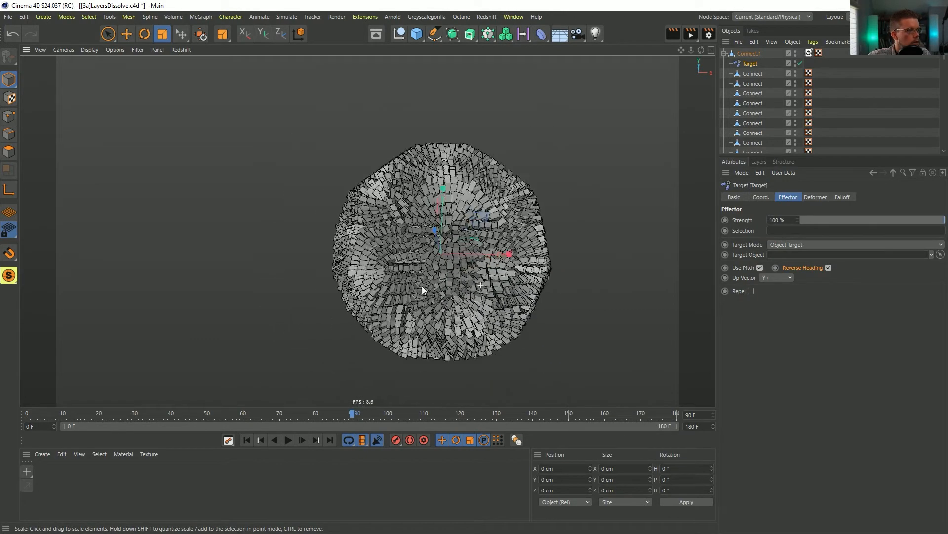
pyautogui.keyDown('alt'); pyautogui.moveTo(422, 286); pyautogui.dragTo(462, 261); pyautogui.keyUp('alt')
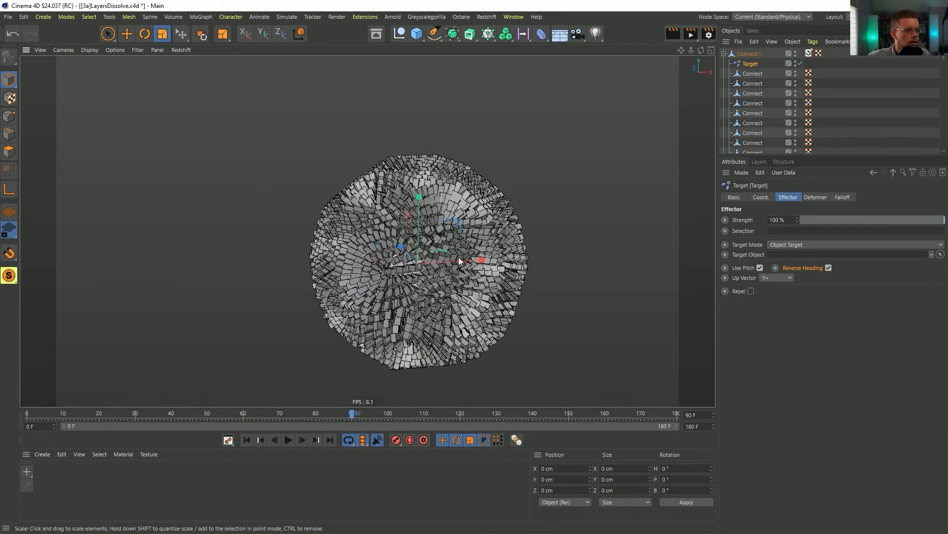
pyautogui.keyDown('alt'); pyautogui.moveTo(402, 249); pyautogui.dragTo(434, 236, button='right'); pyautogui.keyUp('alt')
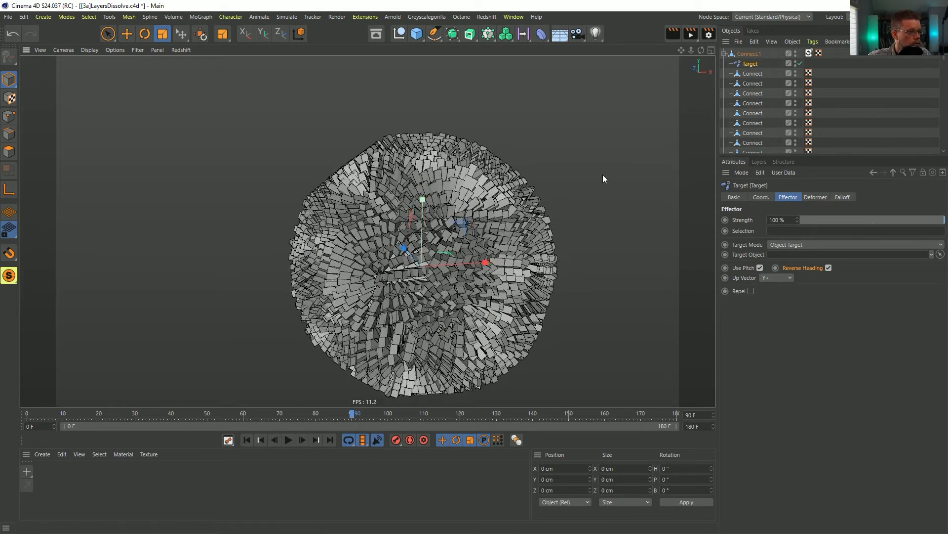
# Step: Add a Radial Field to the Target effector's falloff
pyautogui.click(843, 197)
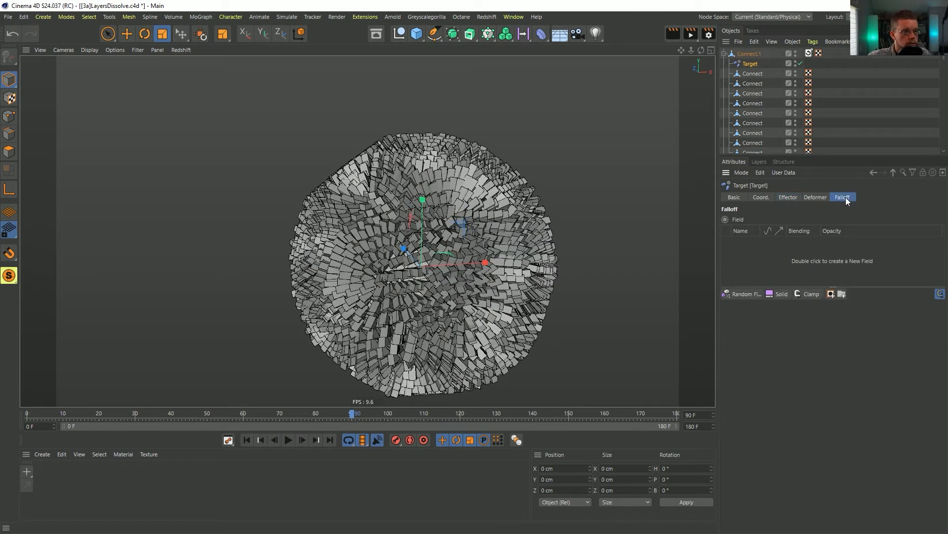
pyautogui.click(749, 293)
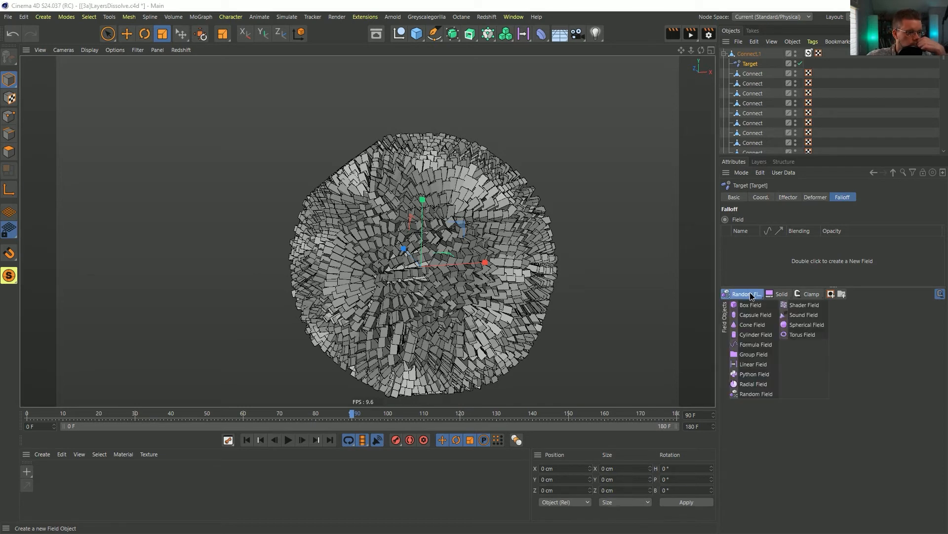
pyautogui.click(751, 386)
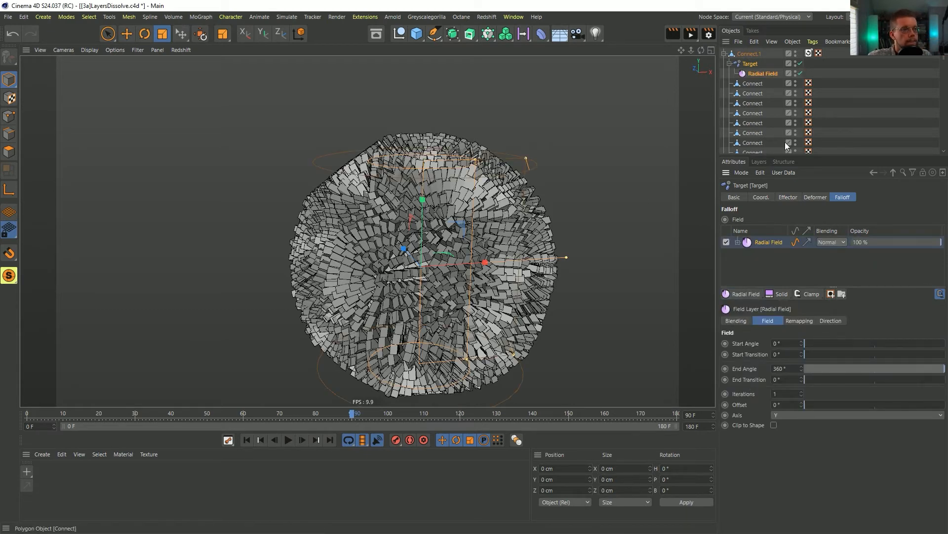
pyautogui.keyDown('alt'); pyautogui.moveTo(455, 241); pyautogui.dragTo(462, 272); pyautogui.keyUp('alt')
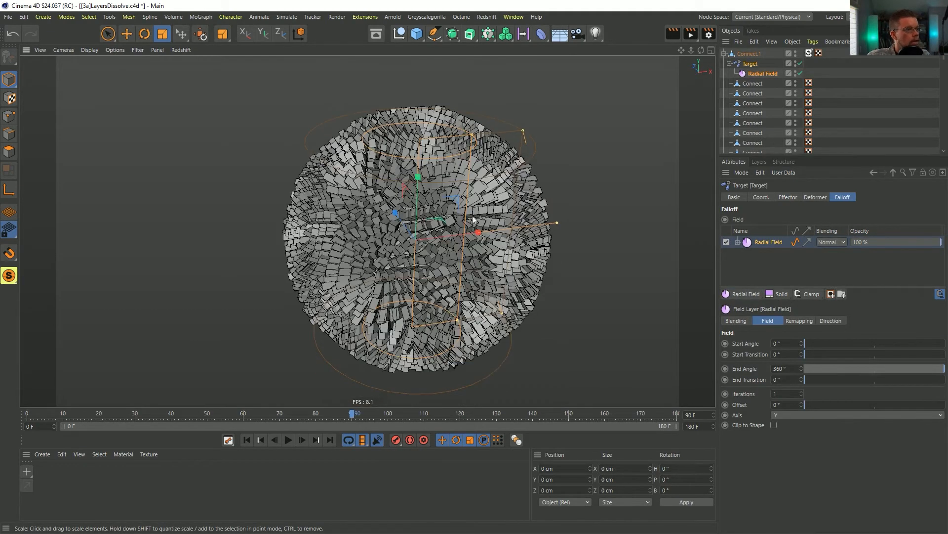
# Step: Take the Radial Field out from under the Target effector and delete it
pyautogui.click(751, 74)
pyautogui.moveTo(751, 75); pyautogui.dragTo(753, 61)
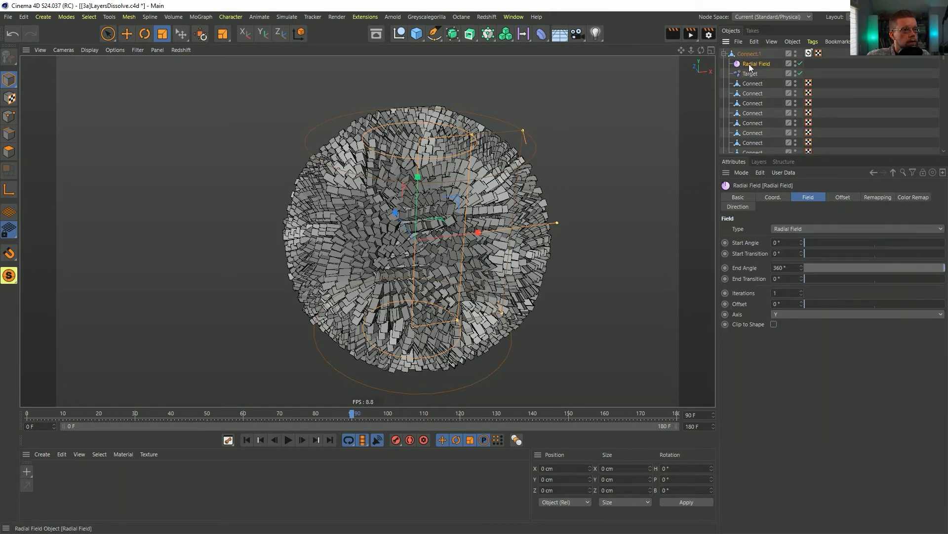
pyautogui.press('Delete')
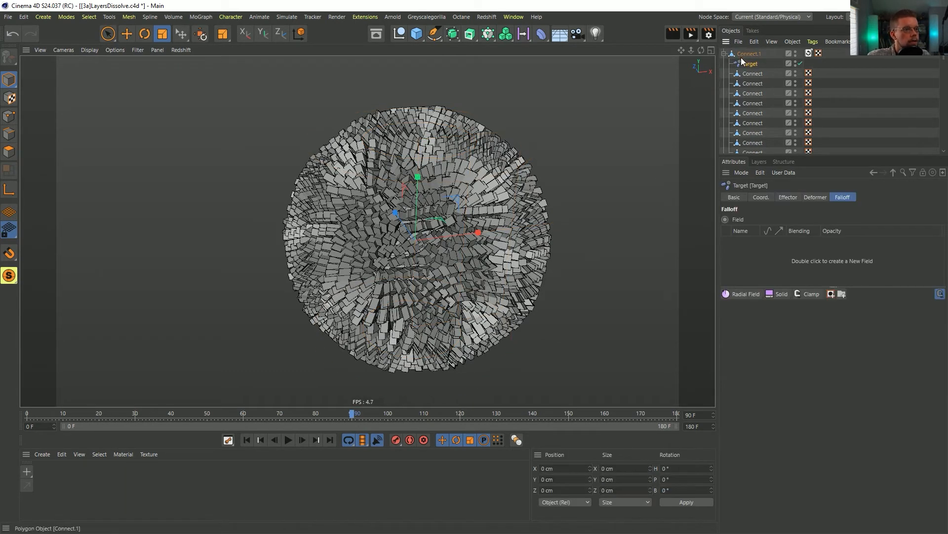
# Step: Add a Plain effector beneath Target in Connect.1, with Position turned off and uniform Scale set to -1
pyautogui.click(488, 34)
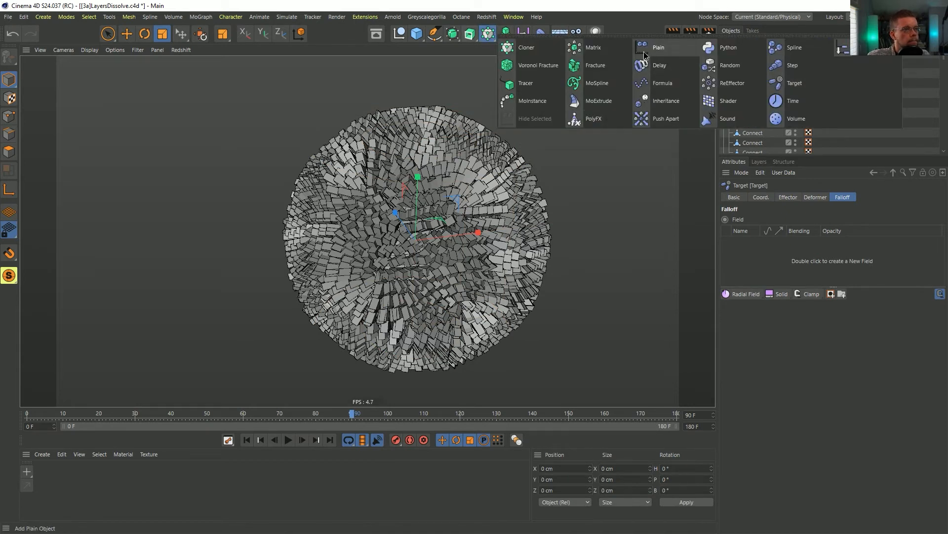
pyautogui.click(644, 51)
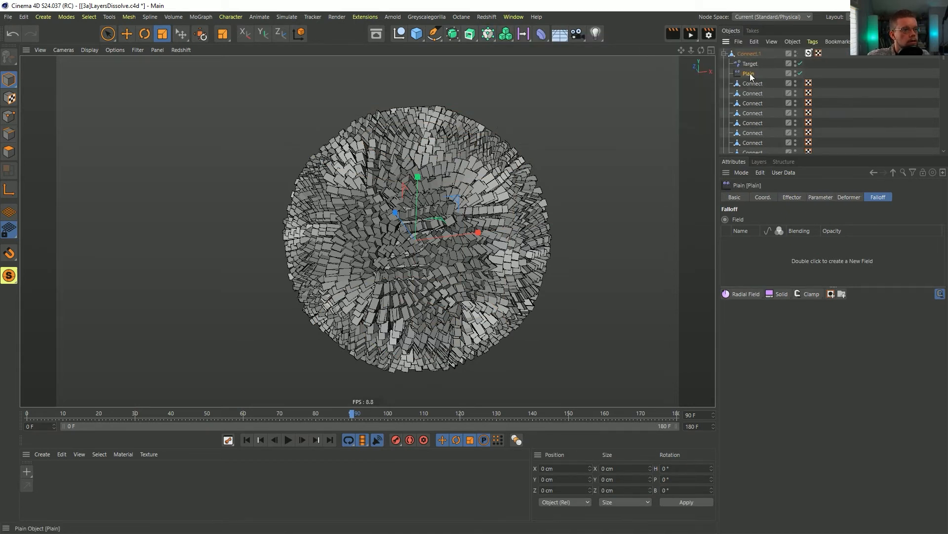
pyautogui.click(820, 197)
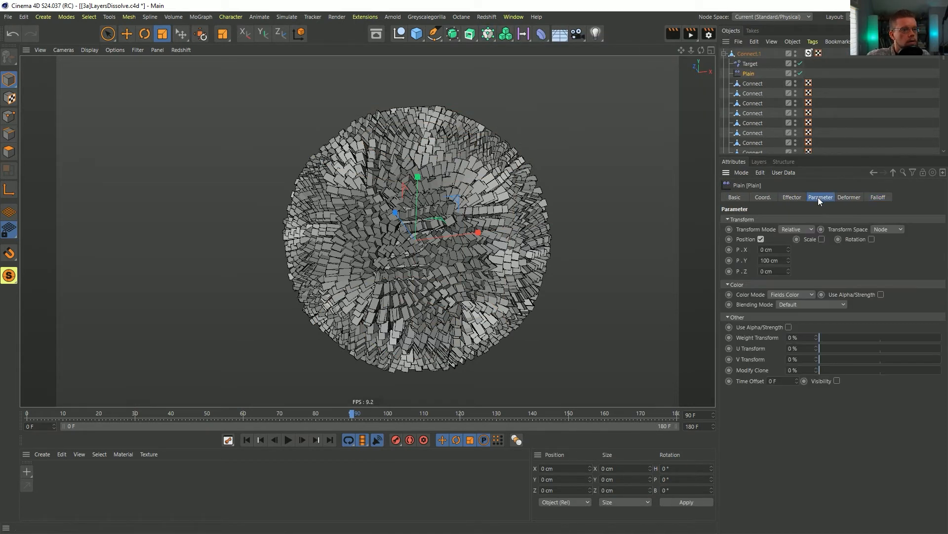
pyautogui.click(822, 239)
pyautogui.click(761, 240)
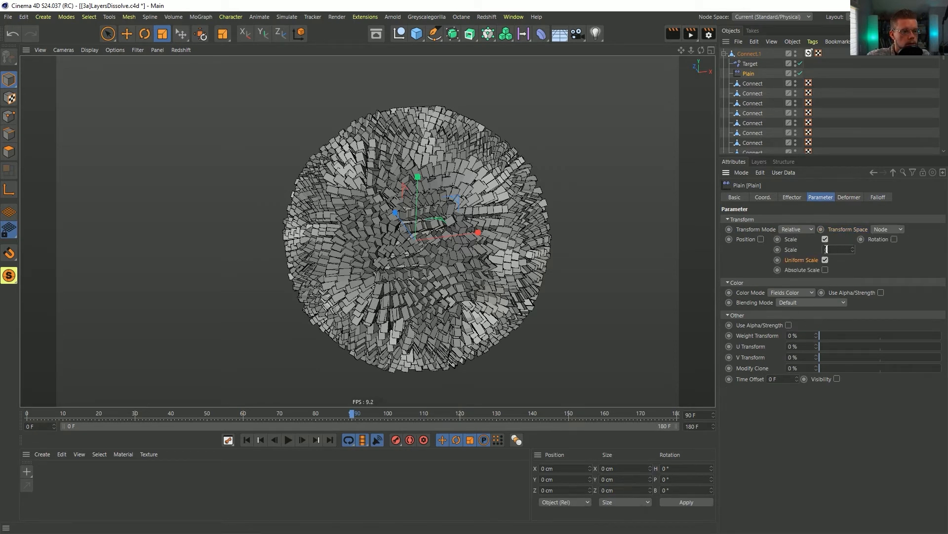
pyautogui.write('-1')
pyautogui.press('Return')
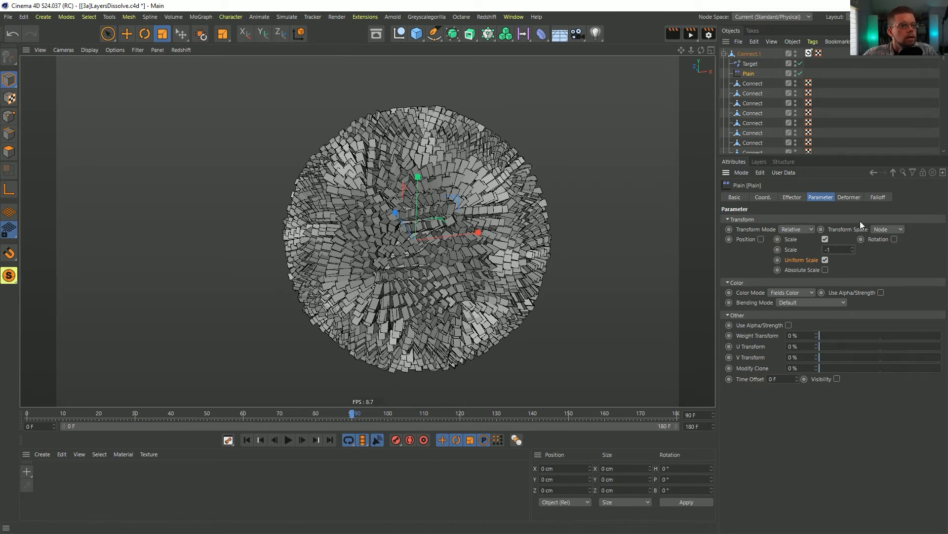
# Step: Set the Plain effector's Deformation to Object and add a Radial Field to its falloff
pyautogui.click(849, 197)
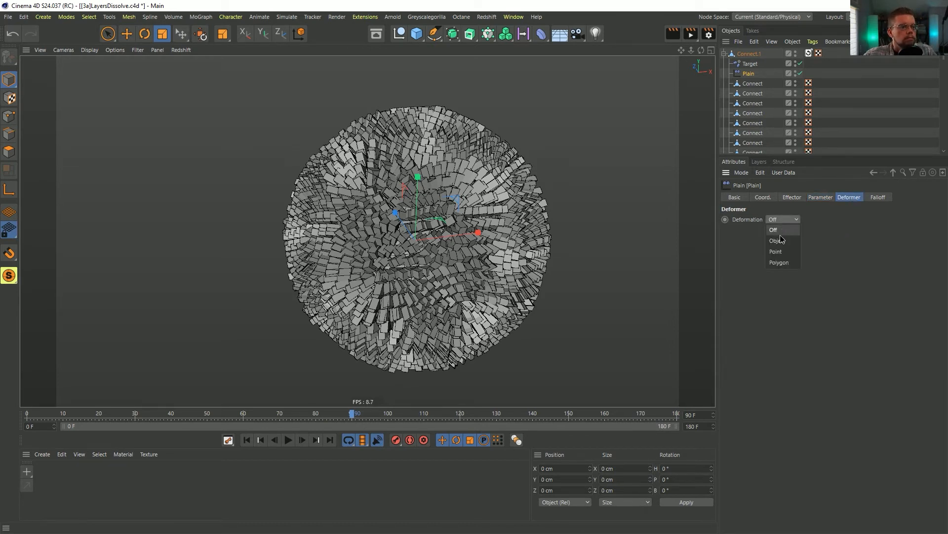
pyautogui.click(781, 241)
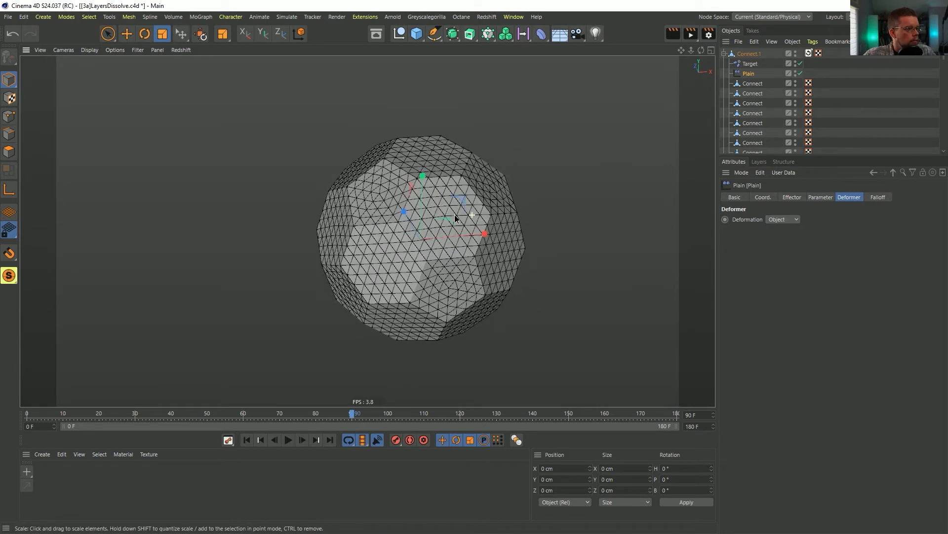
pyautogui.click(878, 197)
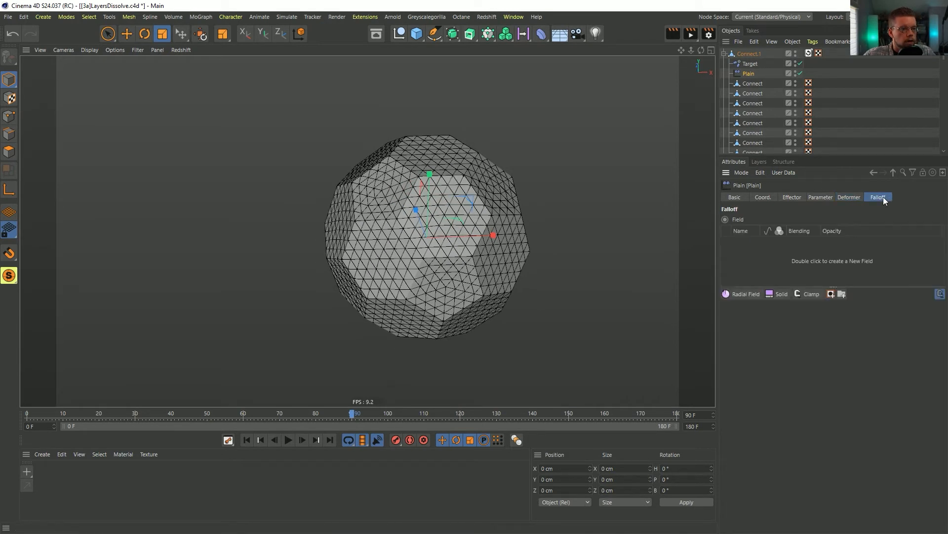
pyautogui.click(745, 292)
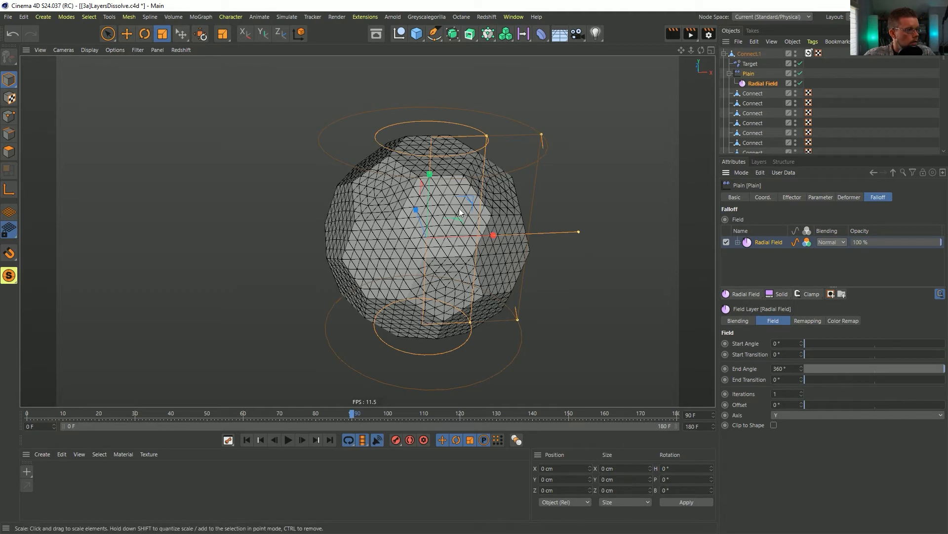
# Step: Set the Radial Field's End Transition to 360° and its Iterations to 5
pyautogui.keyDown('alt'); pyautogui.moveTo(460, 209); pyautogui.dragTo(463, 219); pyautogui.keyUp('alt')
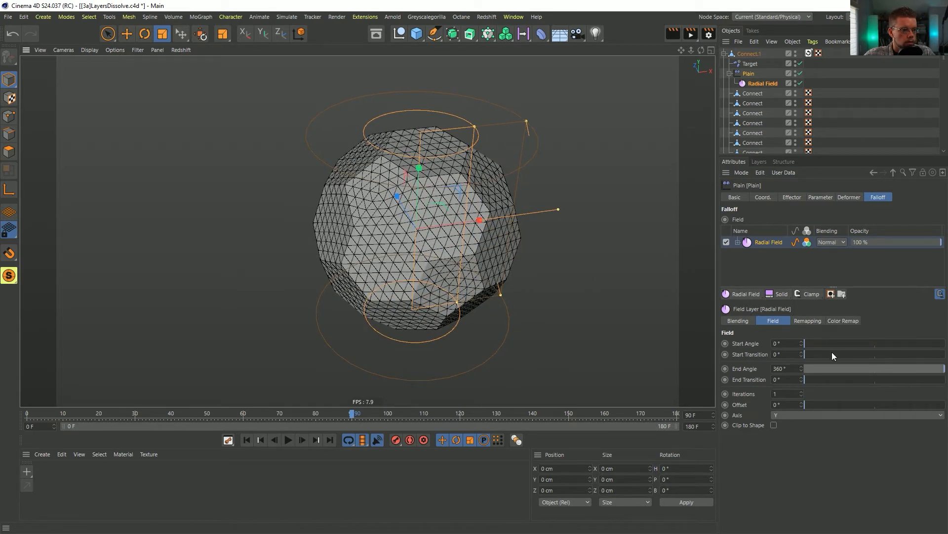
pyautogui.moveTo(814, 384); pyautogui.dragTo(944, 385)
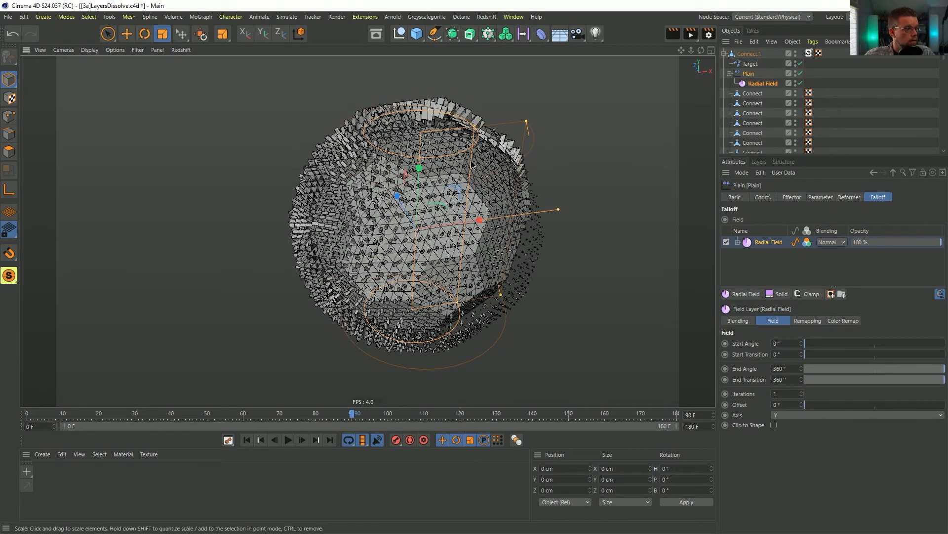
pyautogui.keyDown('alt'); pyautogui.moveTo(471, 153); pyautogui.dragTo(483, 220); pyautogui.keyUp('alt')
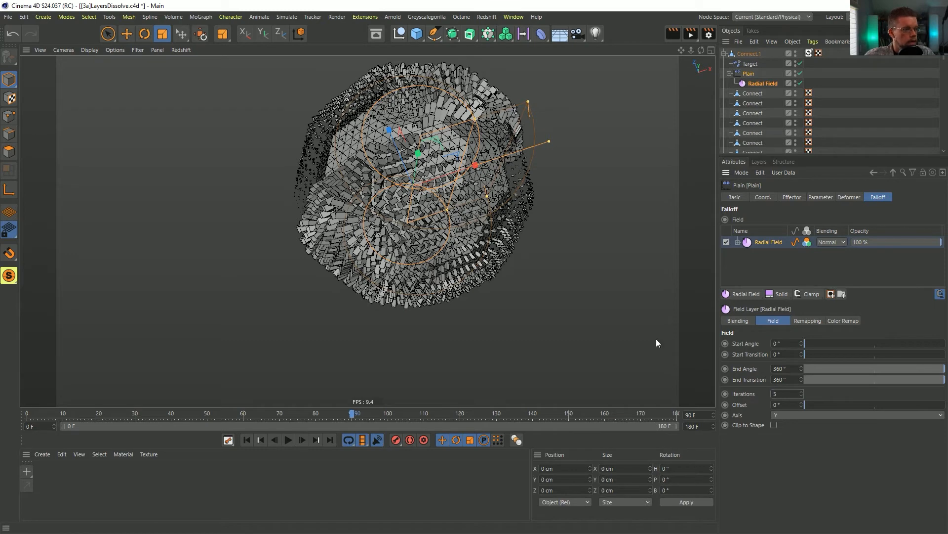
pyautogui.keyDown('alt'); pyautogui.moveTo(402, 127); pyautogui.dragTo(420, 142); pyautogui.keyUp('alt')
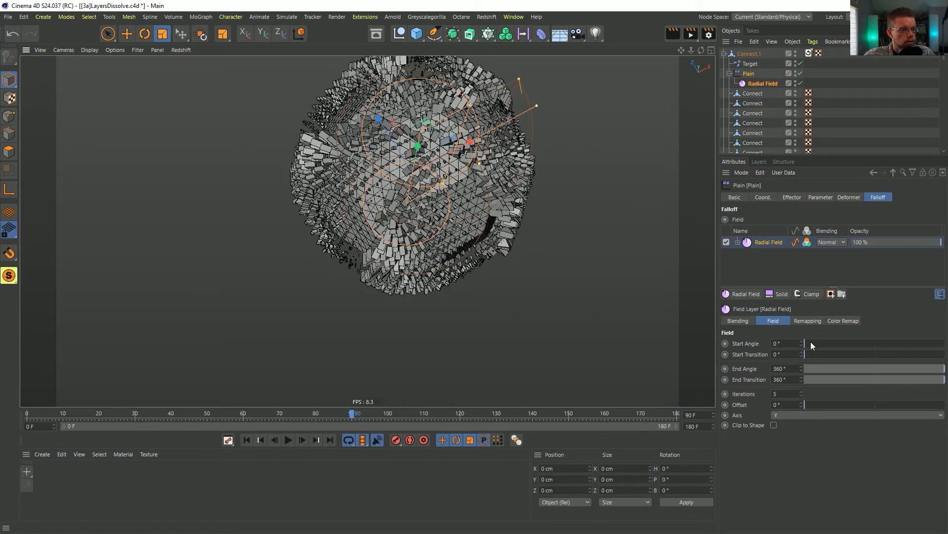
# Step: Try a Start Angle of 360° on the Radial Field, inspect the sphere, and undo the change
pyautogui.moveTo(811, 342); pyautogui.dragTo(946, 343)
pyautogui.keyDown('alt'); pyautogui.moveTo(384, 146); pyautogui.dragTo(435, 147); pyautogui.keyUp('alt')
pyautogui.keyDown('alt'); pyautogui.moveTo(426, 217); pyautogui.dragTo(440, 216); pyautogui.keyUp('alt')
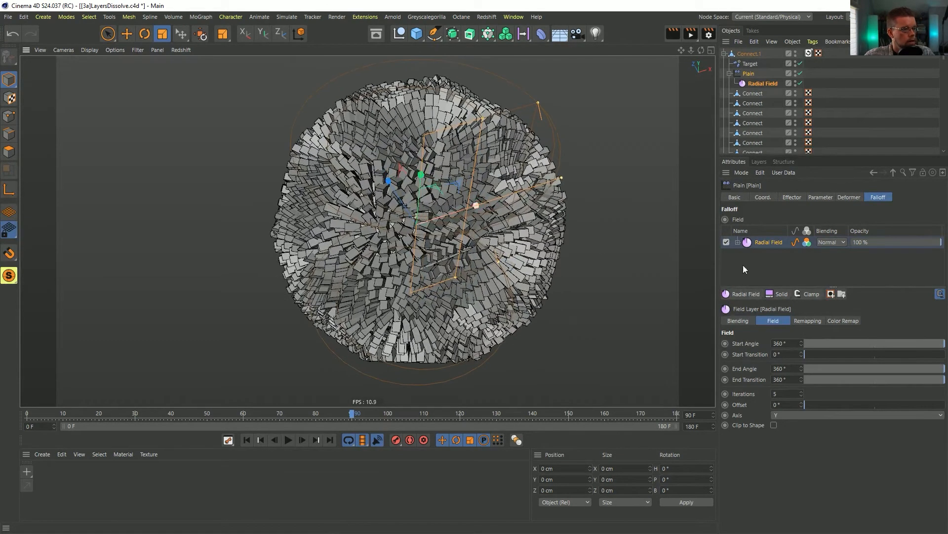
pyautogui.hotkey('ctrl', 'z')
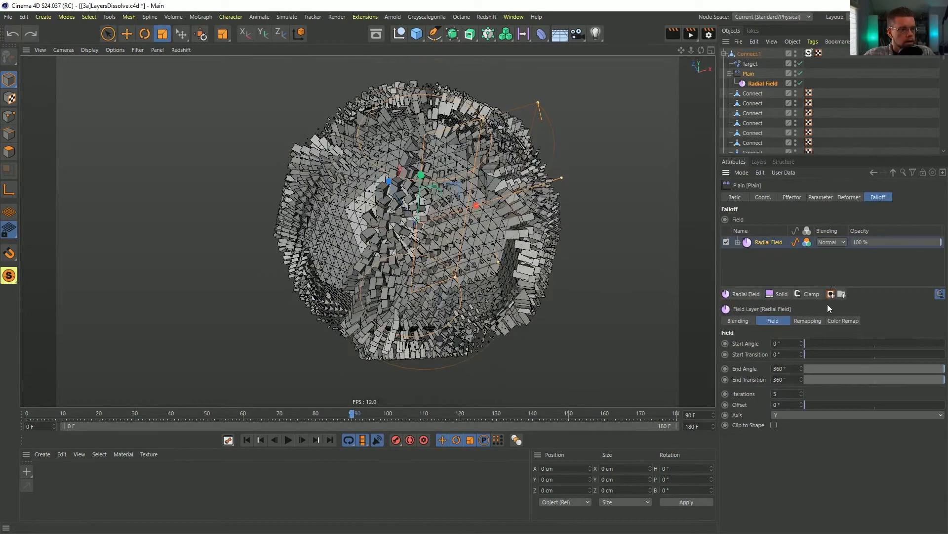
# Step: Create a Group Field under the Plain effector and nest the Radial Field beneath it
pyautogui.click(752, 84)
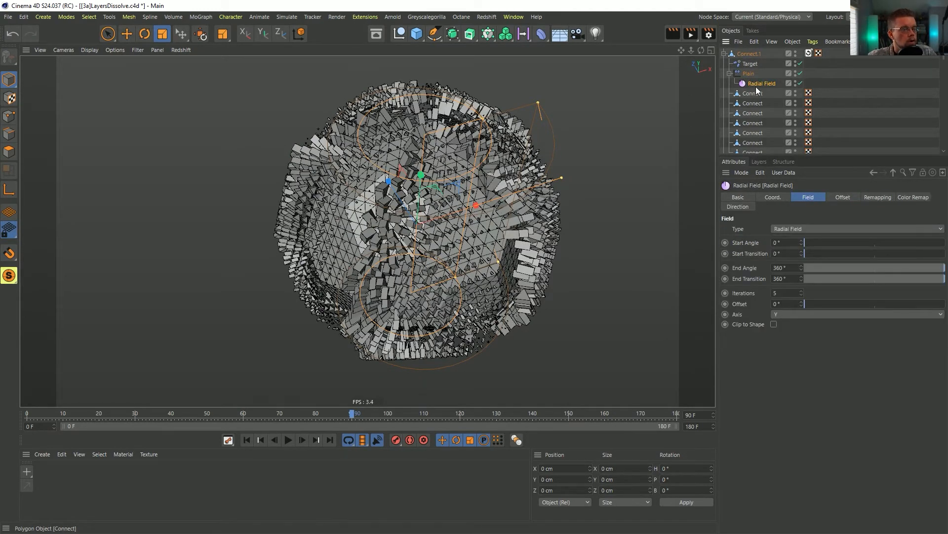
pyautogui.moveTo(489, 36); pyautogui.dragTo(637, 100)
pyautogui.moveTo(756, 88); pyautogui.dragTo(755, 84)
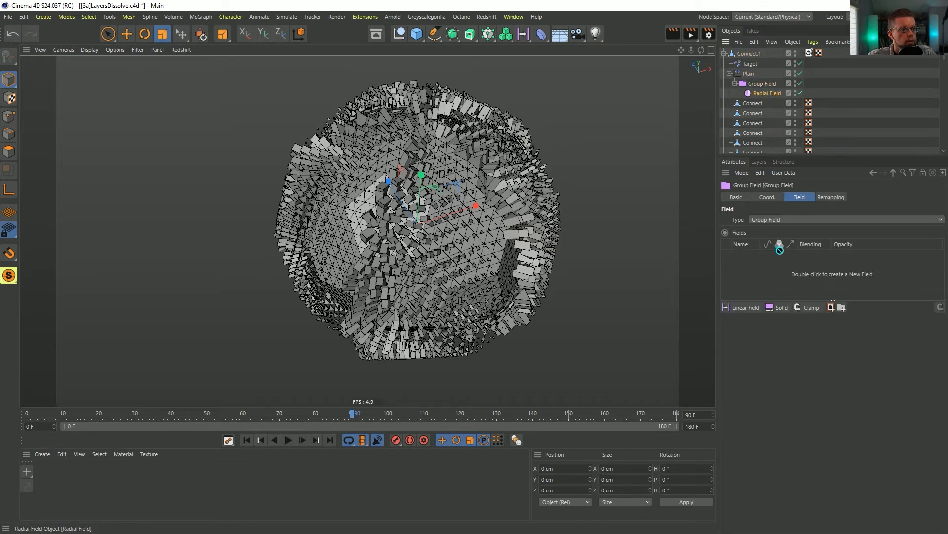
# Step: Try to add the Radial Field to the Group Field's own field list
pyautogui.moveTo(770, 285); pyautogui.dragTo(770, 285)
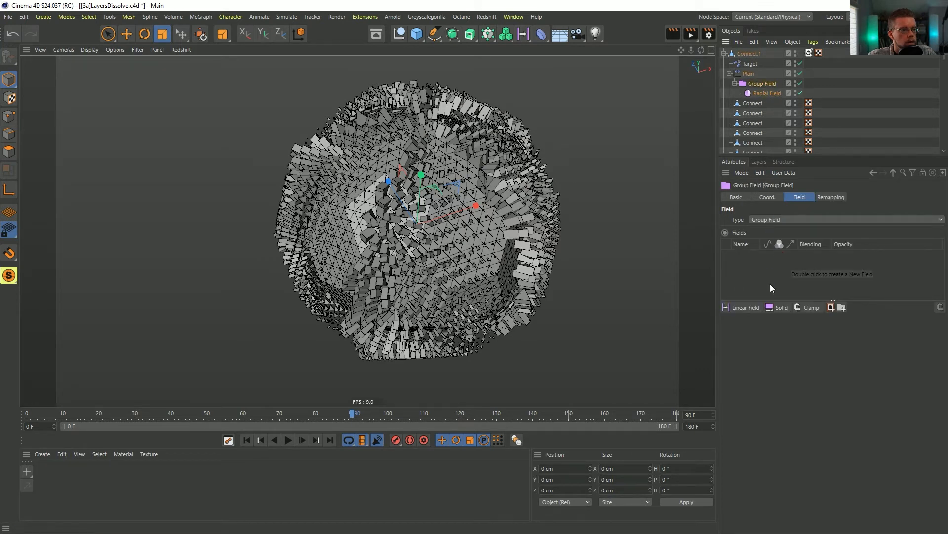
pyautogui.click(754, 97)
pyautogui.click(763, 87)
pyautogui.moveTo(760, 93); pyautogui.dragTo(766, 267)
# Step: Replace the Radial Field in the Plain effector's falloff with the Group Field, and place the Radial Field inside that group
pyautogui.click(749, 74)
pyautogui.click(768, 242)
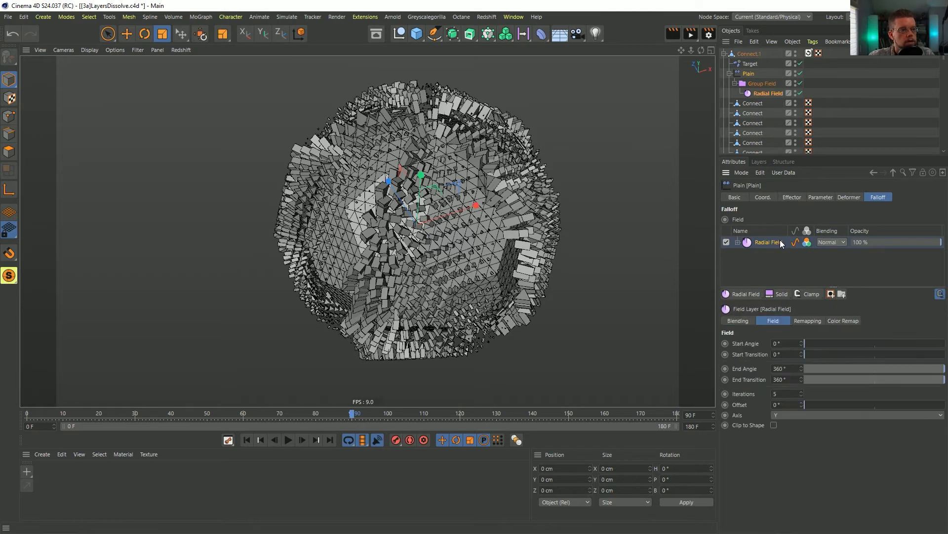
pyautogui.press('Delete')
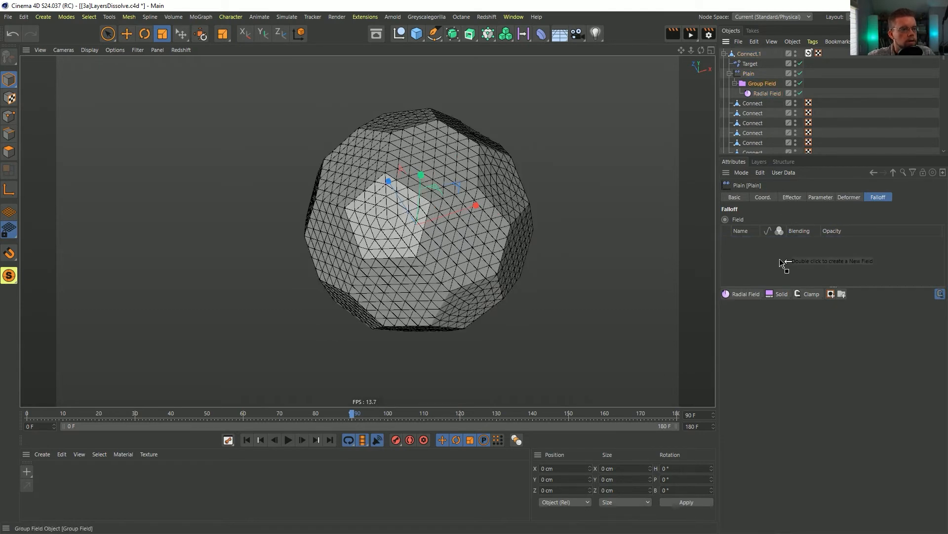
pyautogui.moveTo(780, 259); pyautogui.dragTo(779, 259)
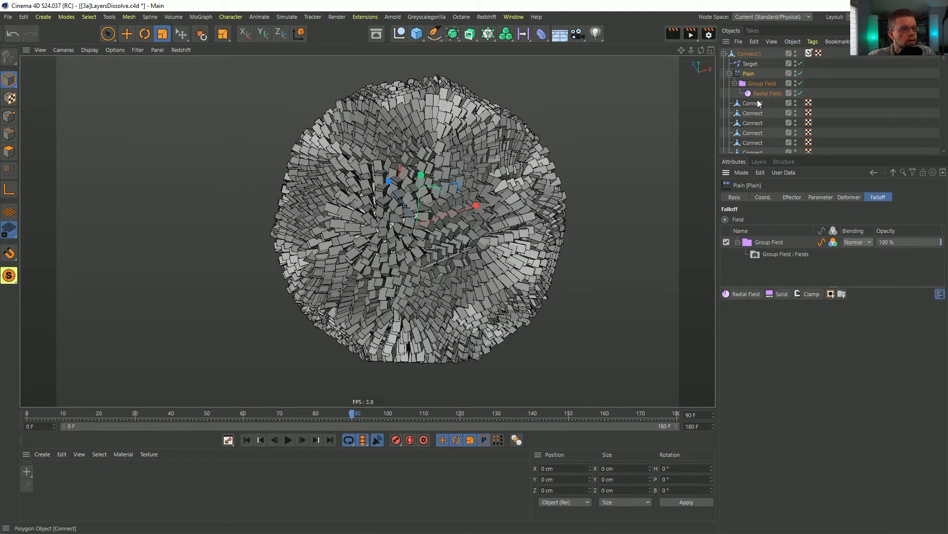
pyautogui.moveTo(758, 95); pyautogui.dragTo(786, 255)
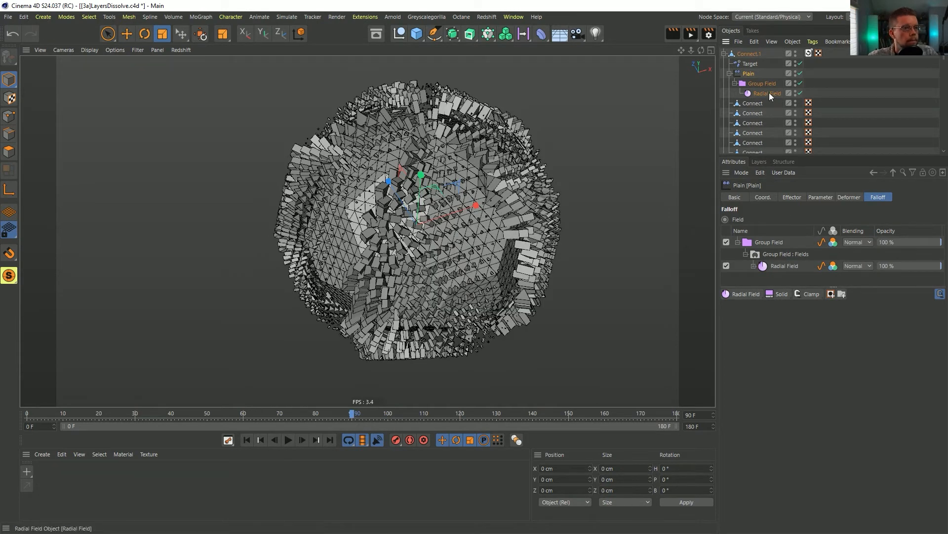
# Step: Add the same Group Field to the Target effector's falloff and inspect the deformed sphere
pyautogui.click(750, 63)
pyautogui.moveTo(753, 84); pyautogui.dragTo(759, 246)
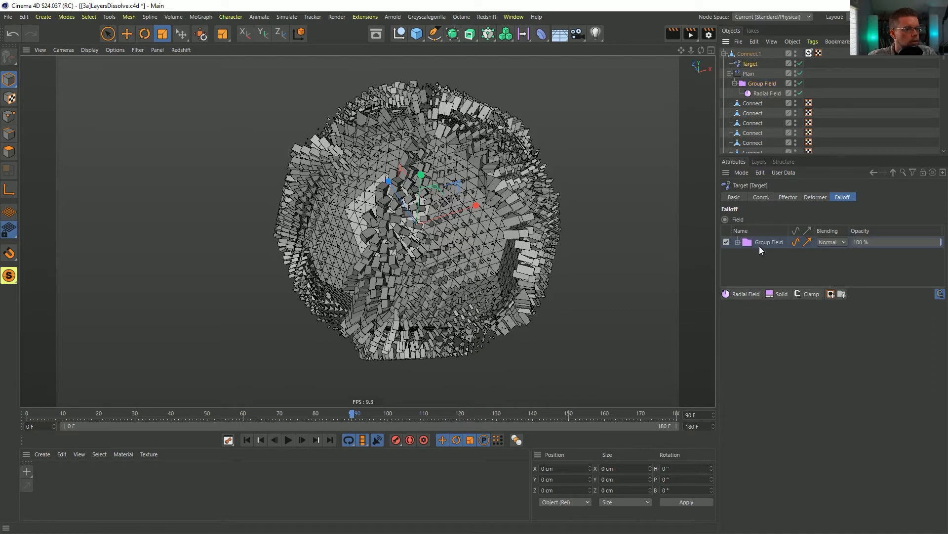
pyautogui.keyDown('alt'); pyautogui.moveTo(455, 227); pyautogui.dragTo(384, 220); pyautogui.keyUp('alt')
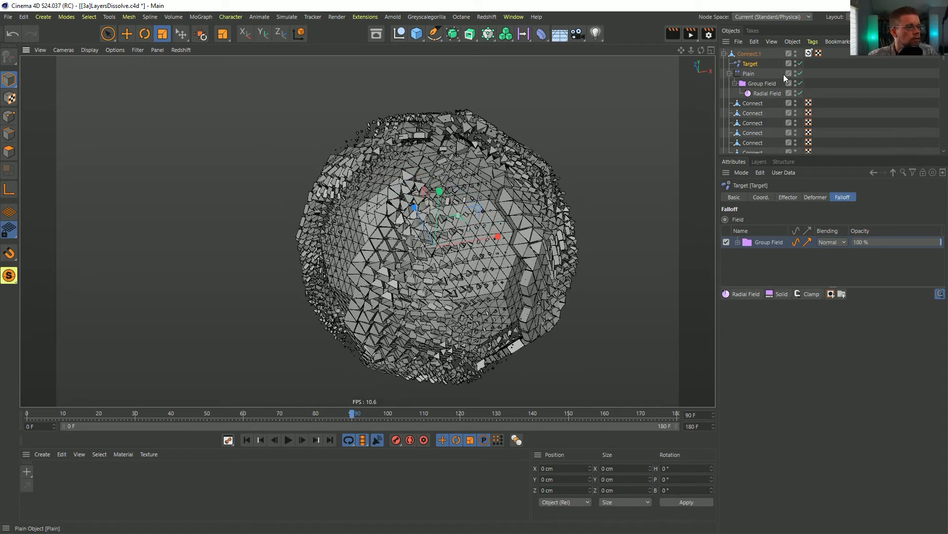
pyautogui.keyDown('alt'); pyautogui.moveTo(464, 249); pyautogui.dragTo(462, 263); pyautogui.keyUp('alt')
# Step: Test the Radial Field's offset angle and delete the stray Group Field layer from its Offset list
pyautogui.click(767, 93)
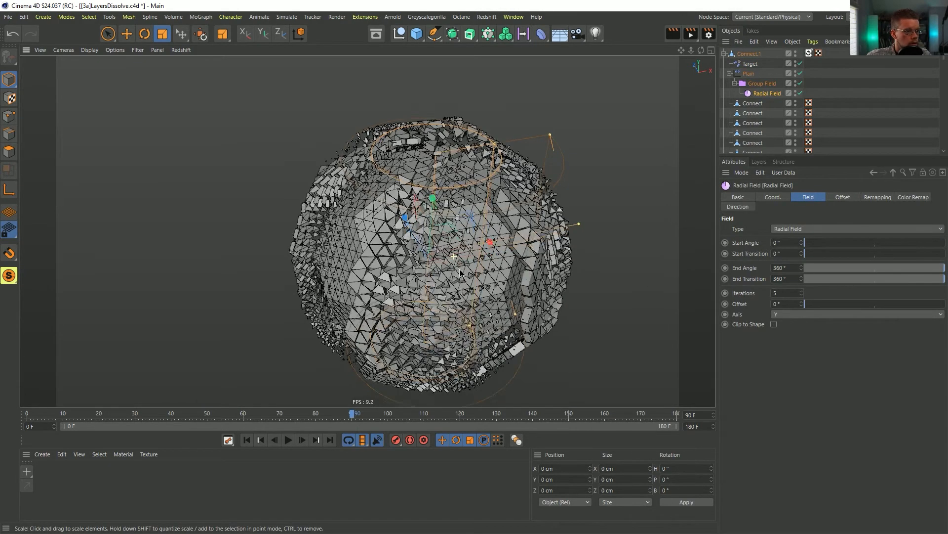
pyautogui.moveTo(812, 303); pyautogui.dragTo(788, 307)
pyautogui.click(839, 196)
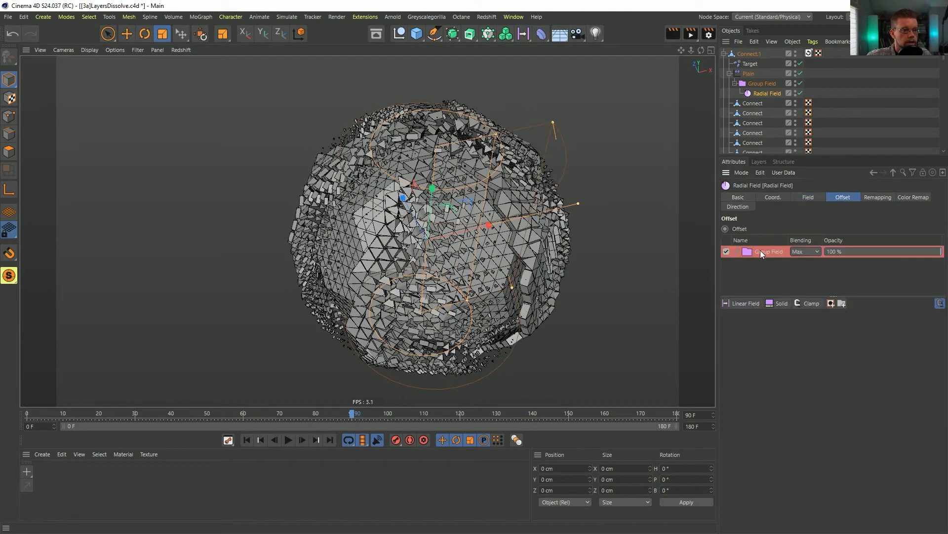
pyautogui.click(807, 197)
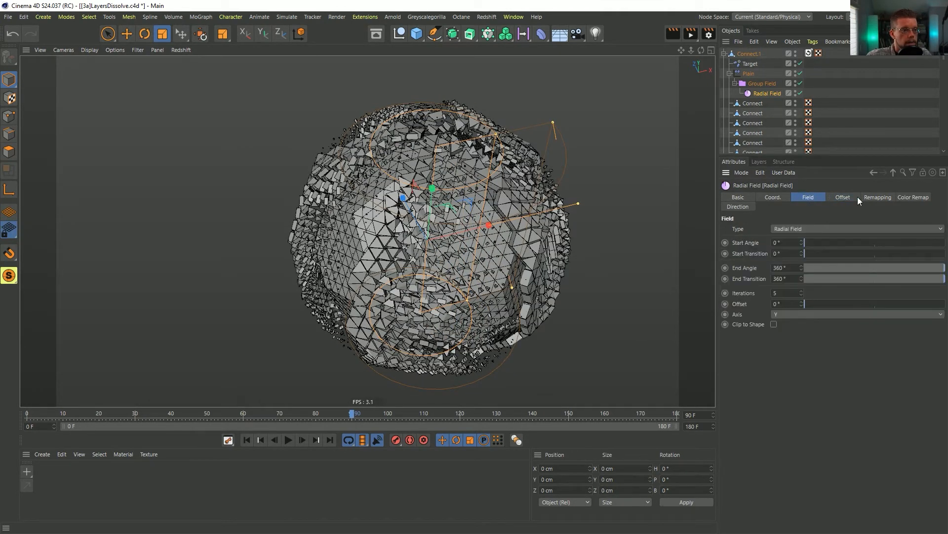
pyautogui.click(843, 197)
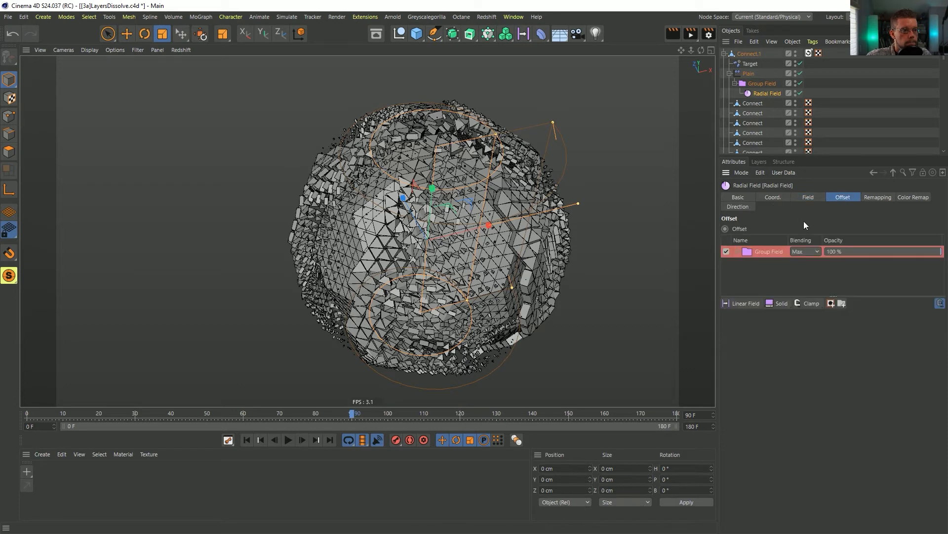
pyautogui.click(759, 253)
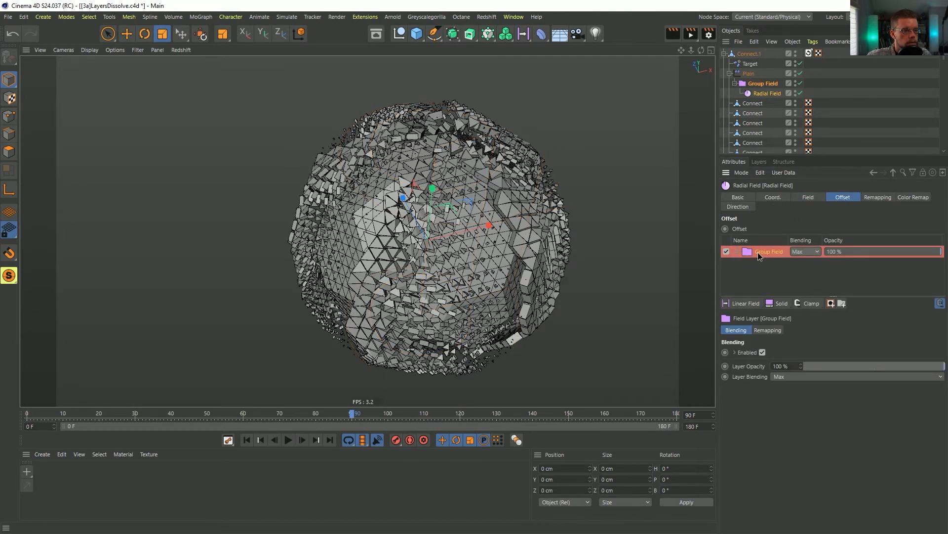
pyautogui.press('Delete')
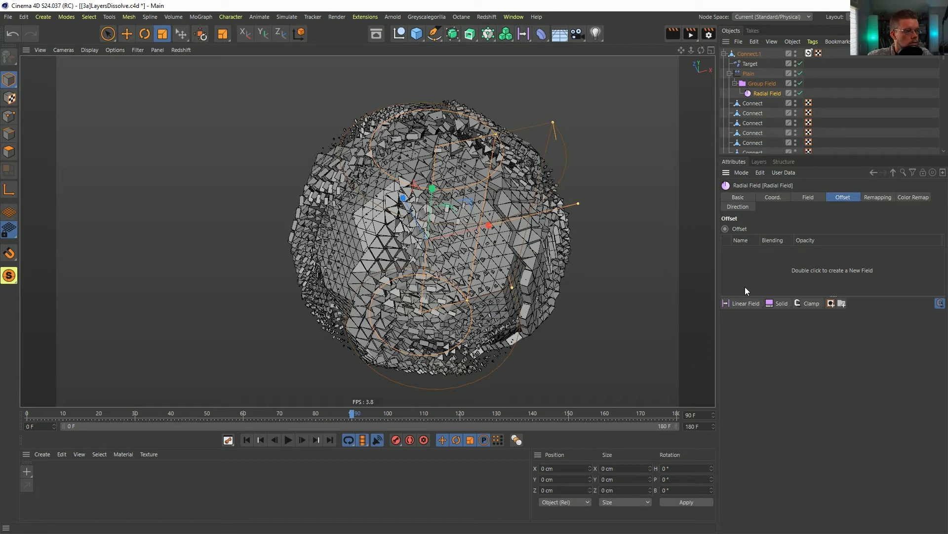
# Step: Save the project and add a Time layer to the Radial Field's Offset list
pyautogui.click(781, 304)
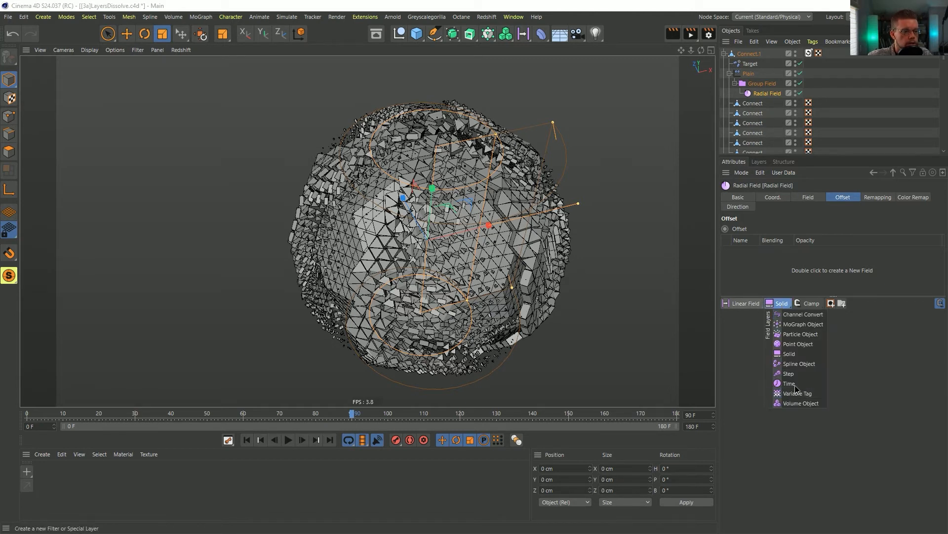
pyautogui.hotkey('ctrl', 's')
pyautogui.click(784, 305)
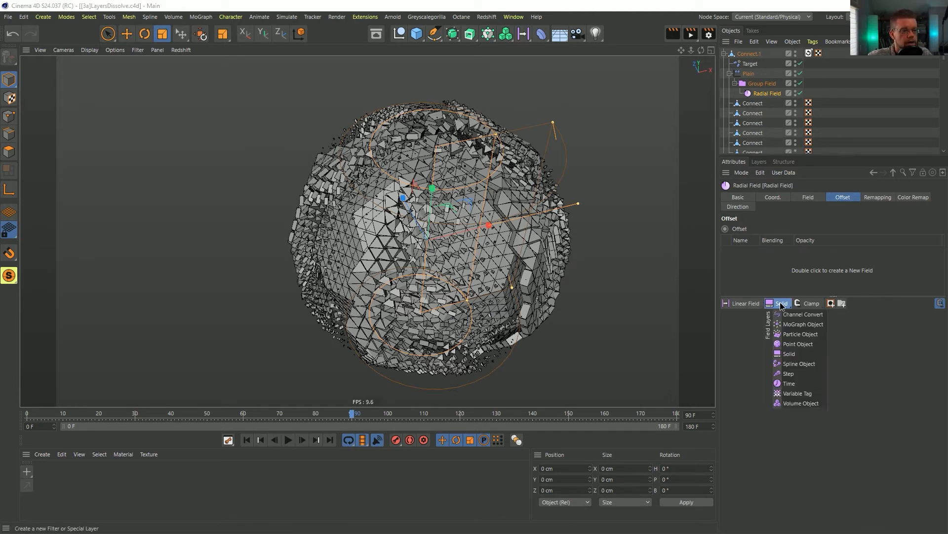
pyautogui.click(802, 384)
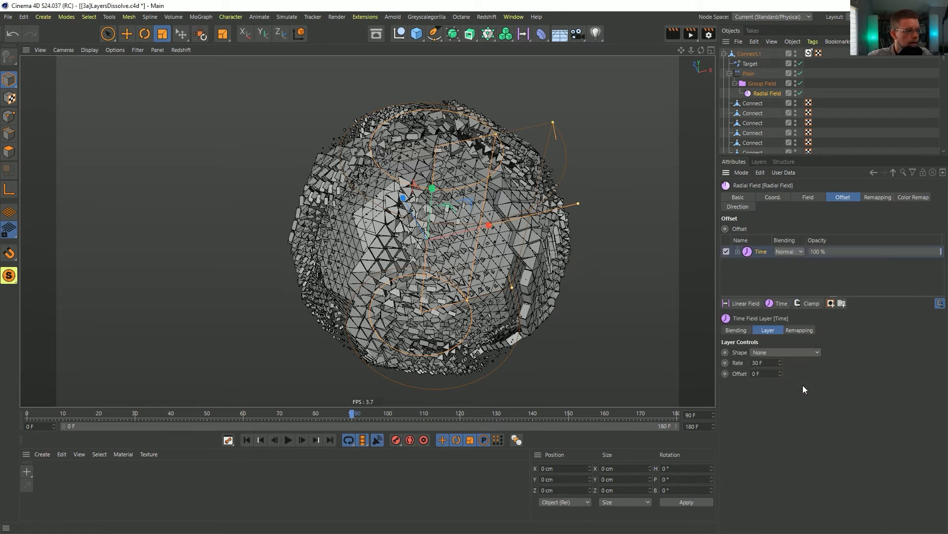
# Step: Play the animation from the start to check how the Time layer drives the Radial Field's offset
pyautogui.click(775, 352)
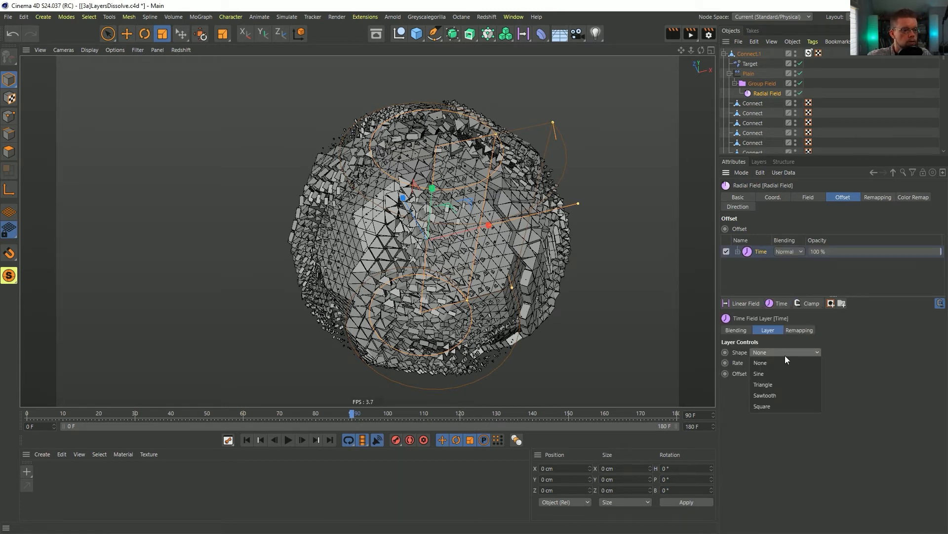
pyautogui.click(852, 349)
pyautogui.click(940, 303)
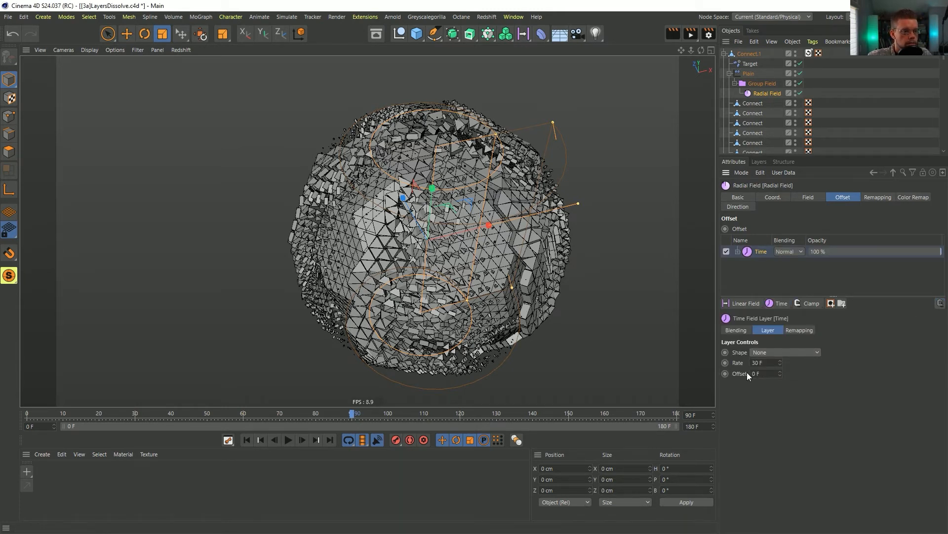
pyautogui.click(247, 440)
pyautogui.click(288, 439)
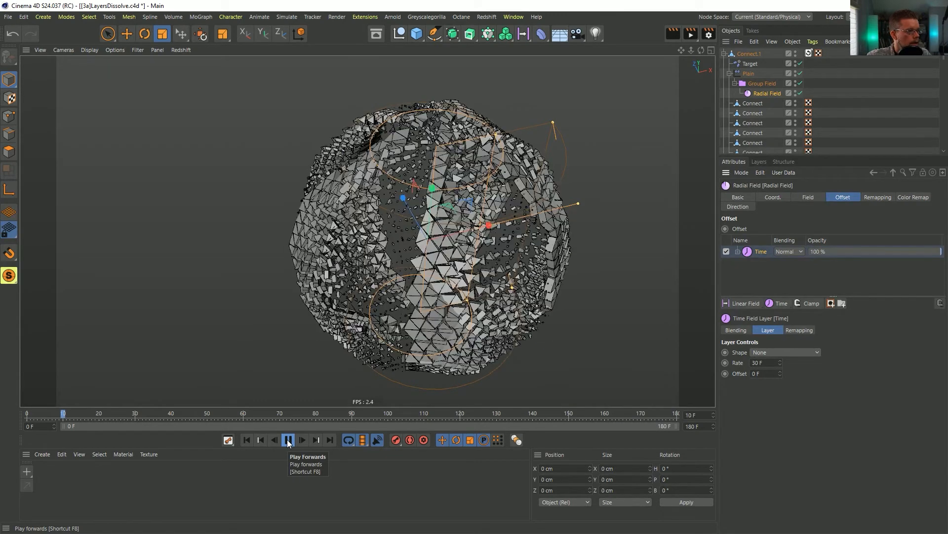
pyautogui.click(289, 441)
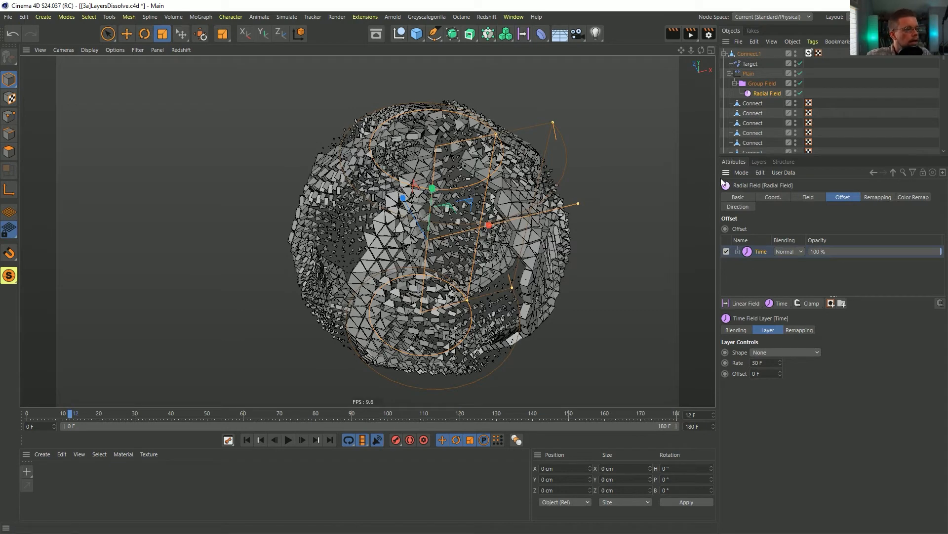
# Step: Keyframe the Radial Field's Start Angle at 0° on frame 90 and at 360° on frame 180
pyautogui.click(810, 197)
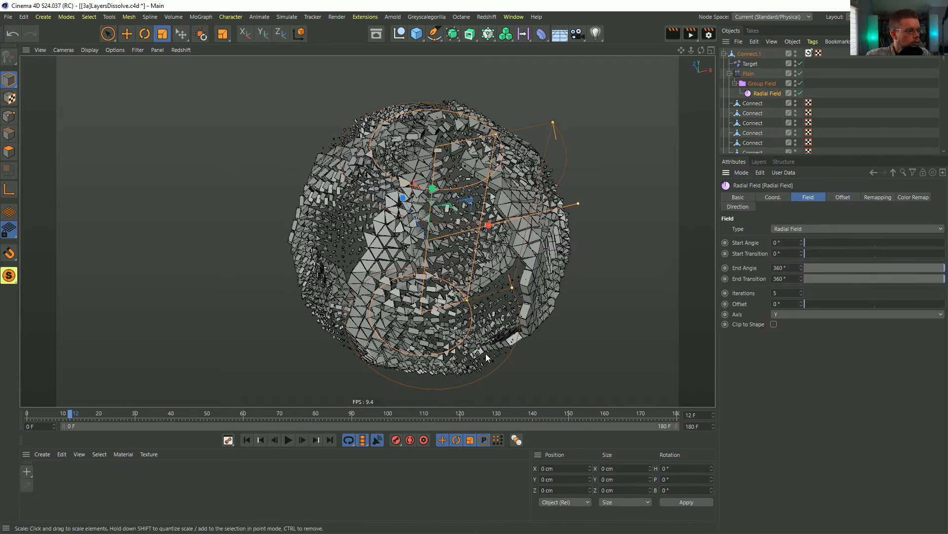
pyautogui.click(352, 413)
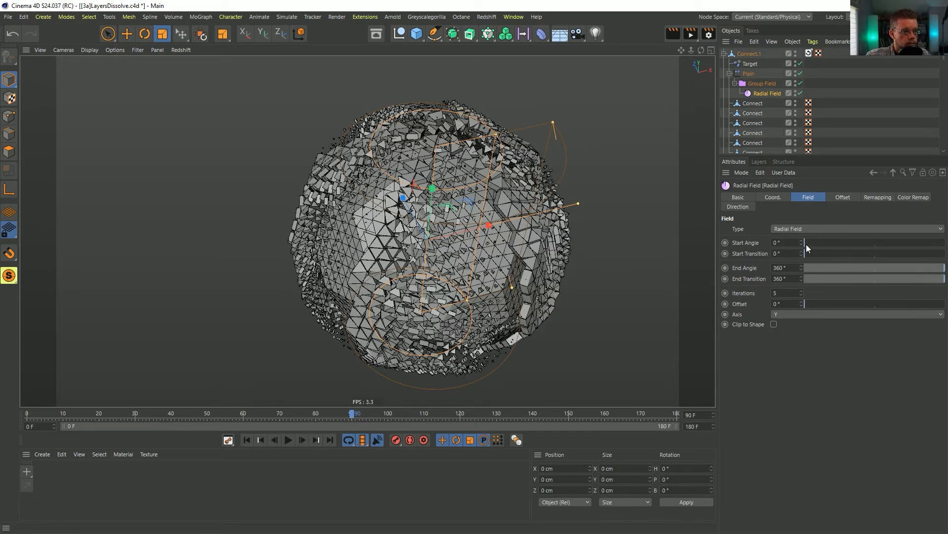
pyautogui.click(725, 243)
pyautogui.moveTo(818, 243); pyautogui.dragTo(890, 242)
pyautogui.moveTo(947, 250); pyautogui.dragTo(947, 249)
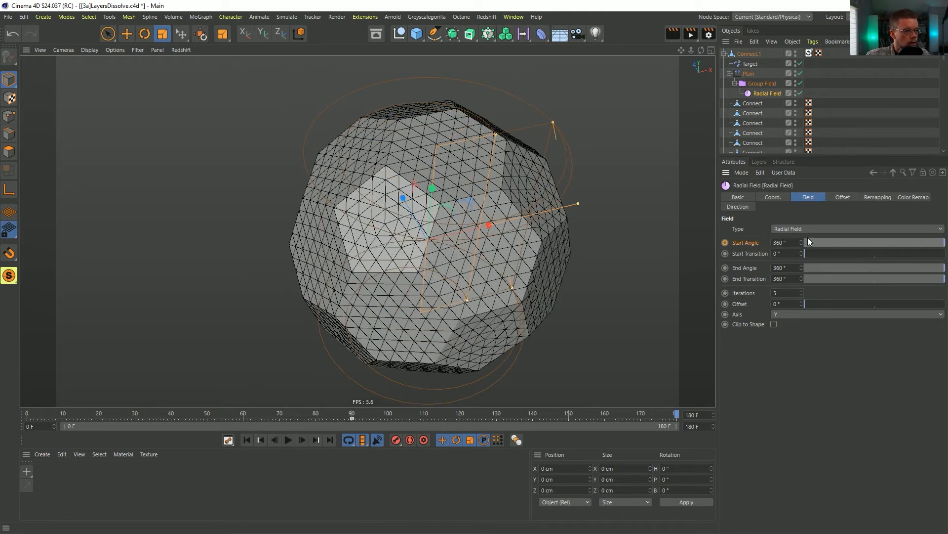
pyautogui.click(724, 243)
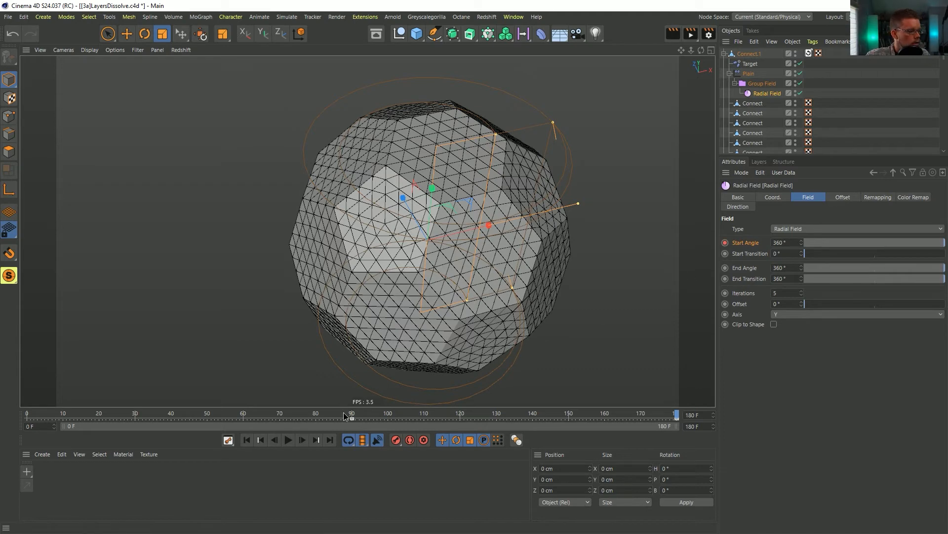
# Step: Play the animation from just before frame 90 to check the animated Start Angle on the sphere
pyautogui.click(343, 413)
pyautogui.click(289, 440)
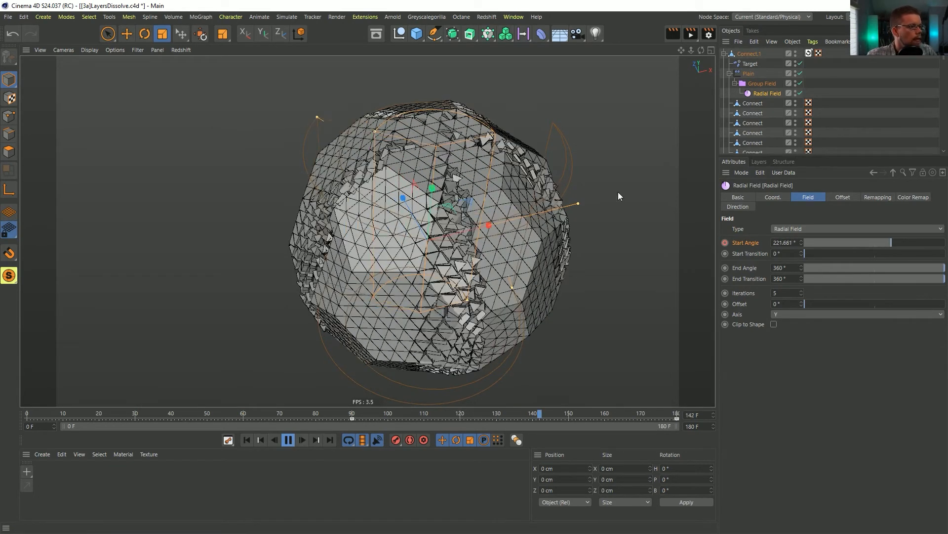
pyautogui.click(289, 439)
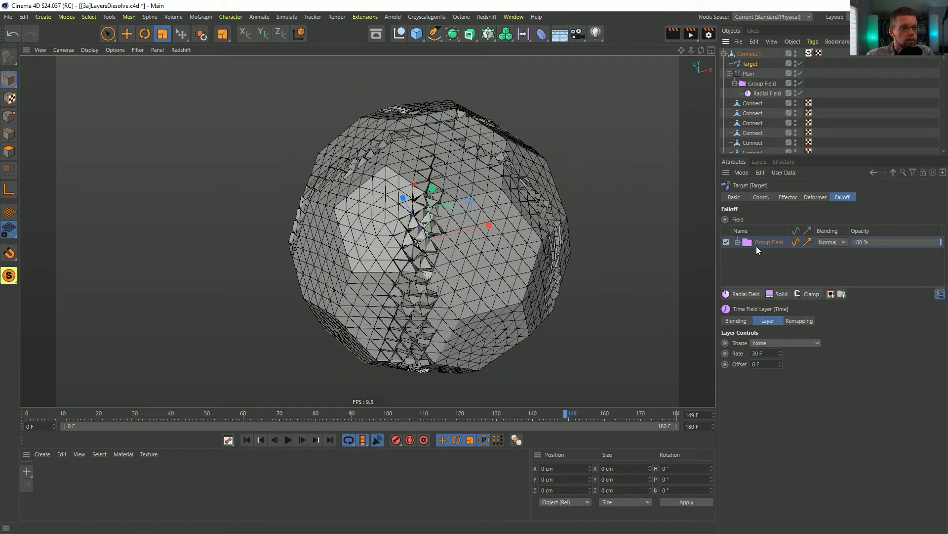
# Step: Add a Delay modifier layer above the Group Field in the Target effector's falloff, using Spring mode at 84% effect strength
pyautogui.click(738, 242)
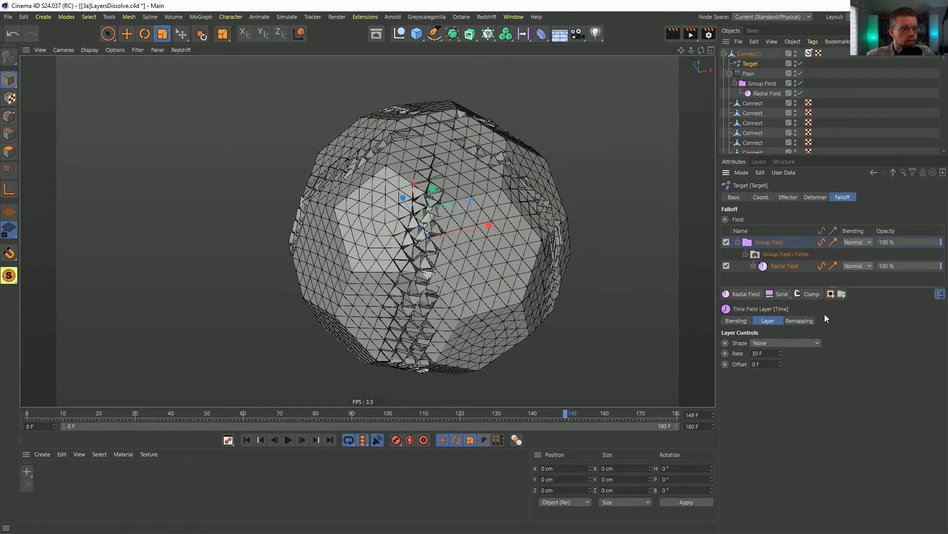
pyautogui.click(802, 294)
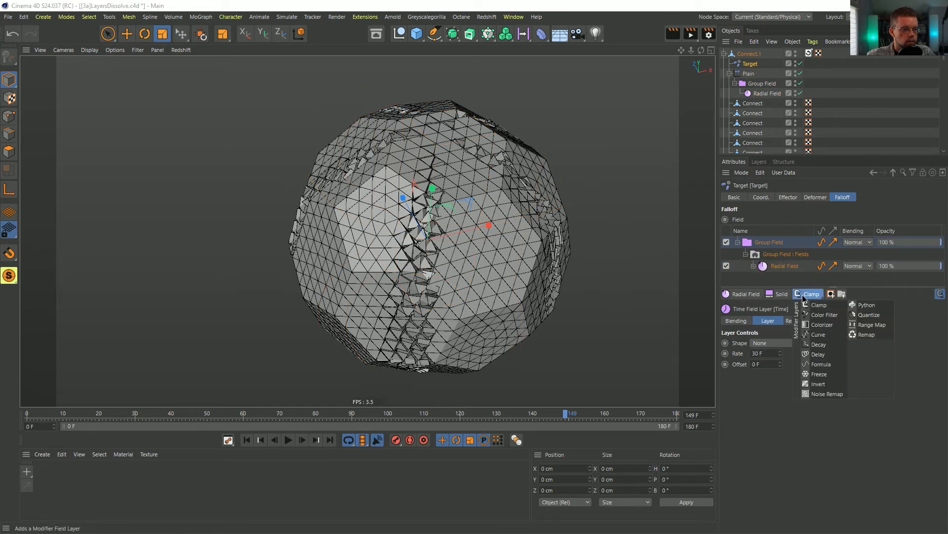
pyautogui.click(819, 354)
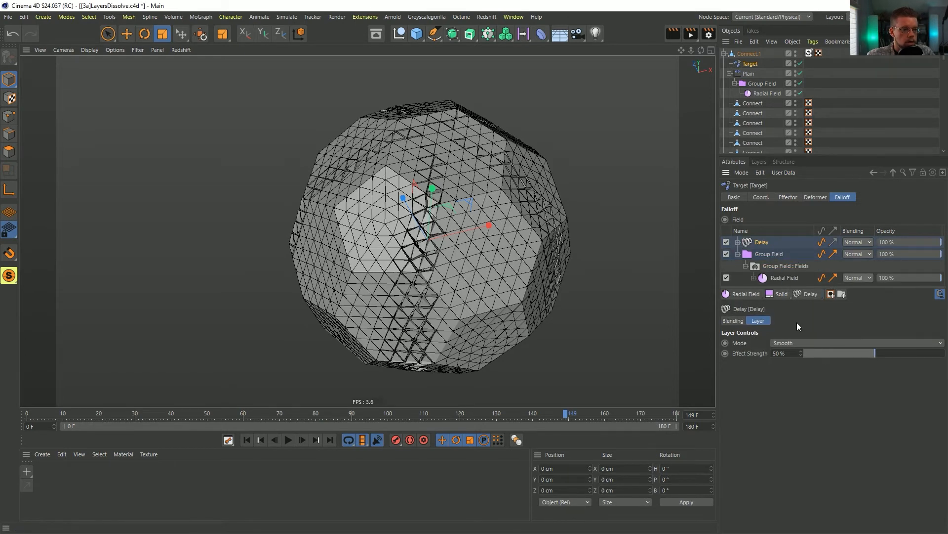
pyautogui.click(796, 341)
pyautogui.click(793, 372)
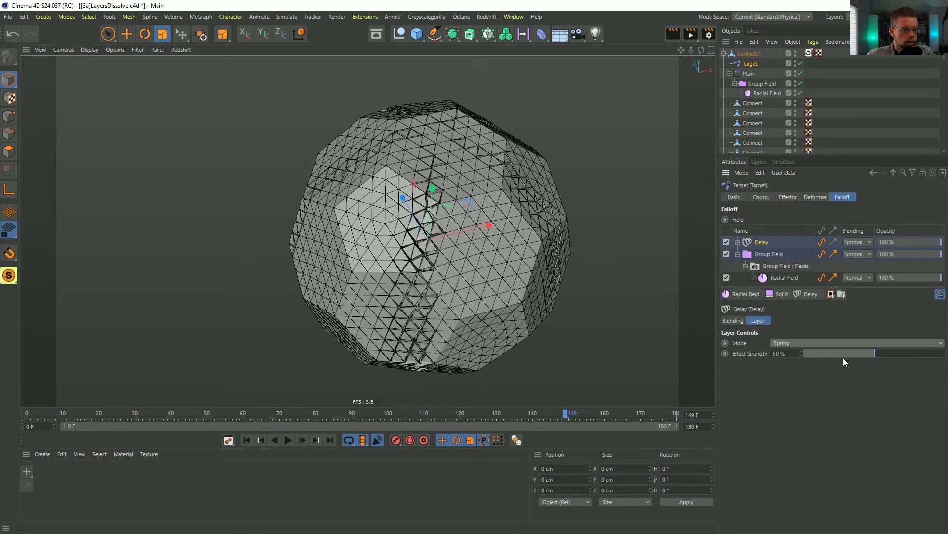
pyautogui.click(922, 354)
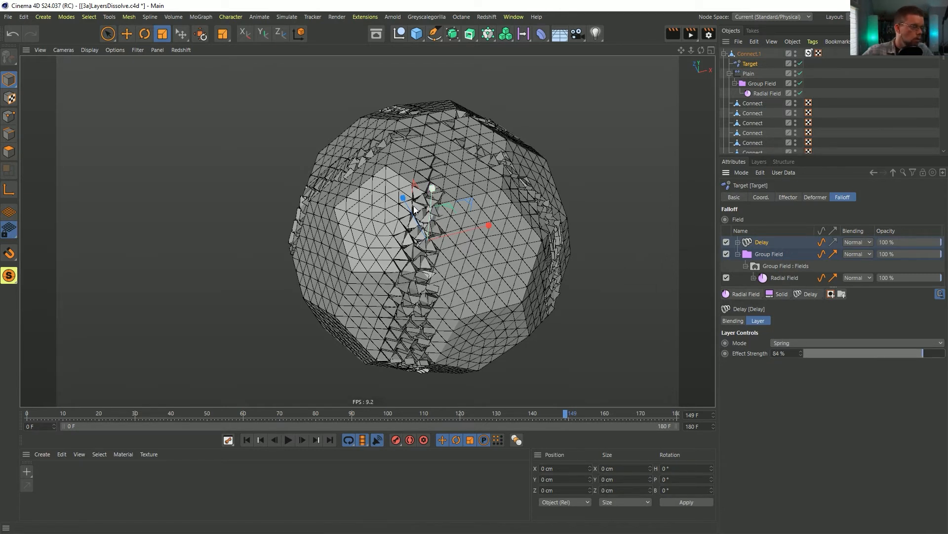
# Step: Move the Radial Field's 0° Start Angle keyframe from frame 90 to frame 135
pyautogui.click(352, 414)
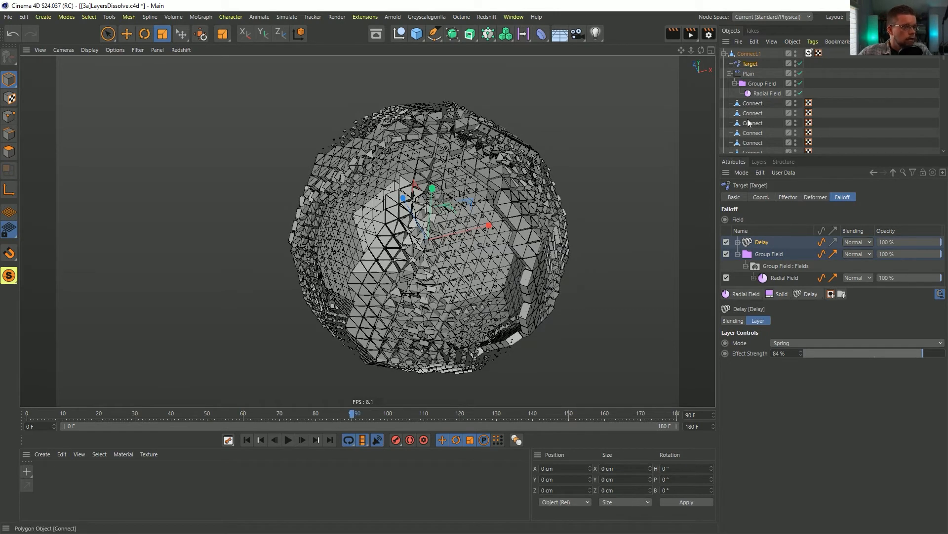
pyautogui.click(748, 74)
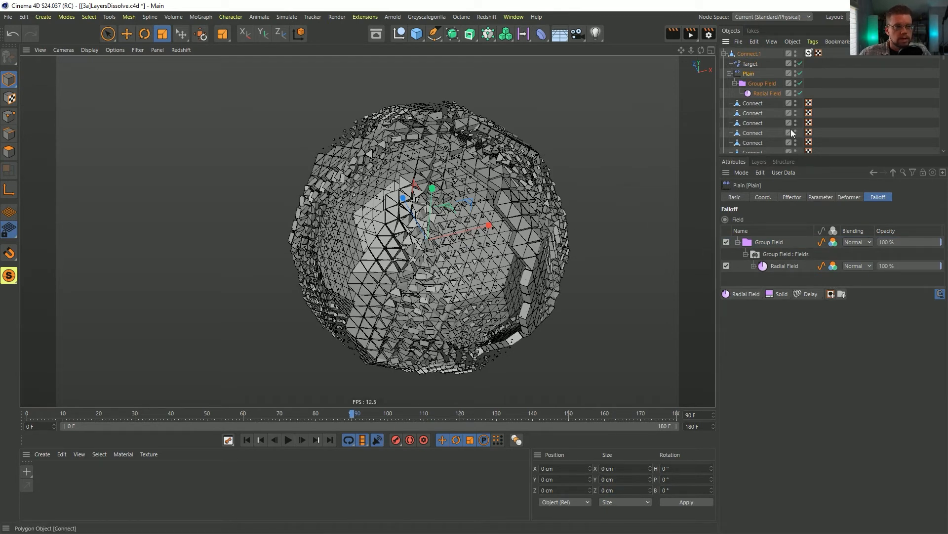
pyautogui.click(766, 91)
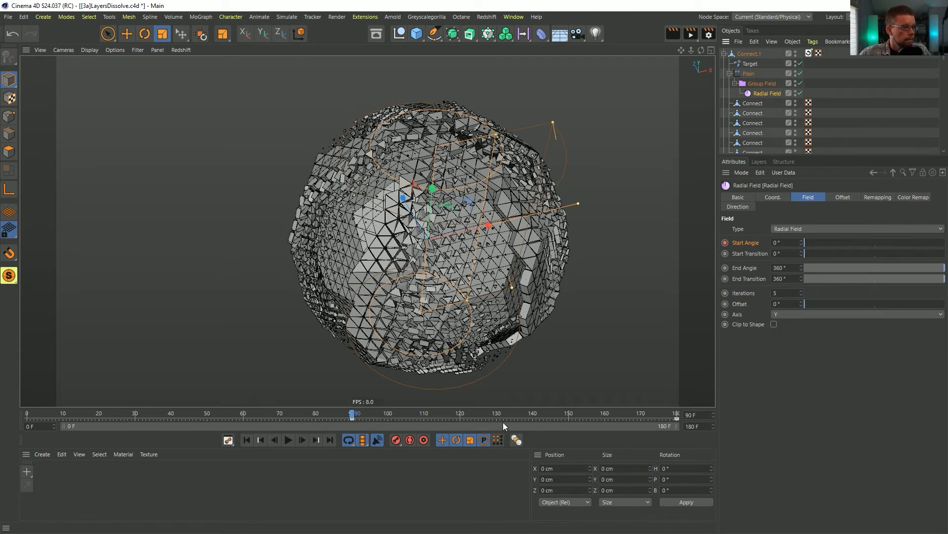
pyautogui.click(353, 418)
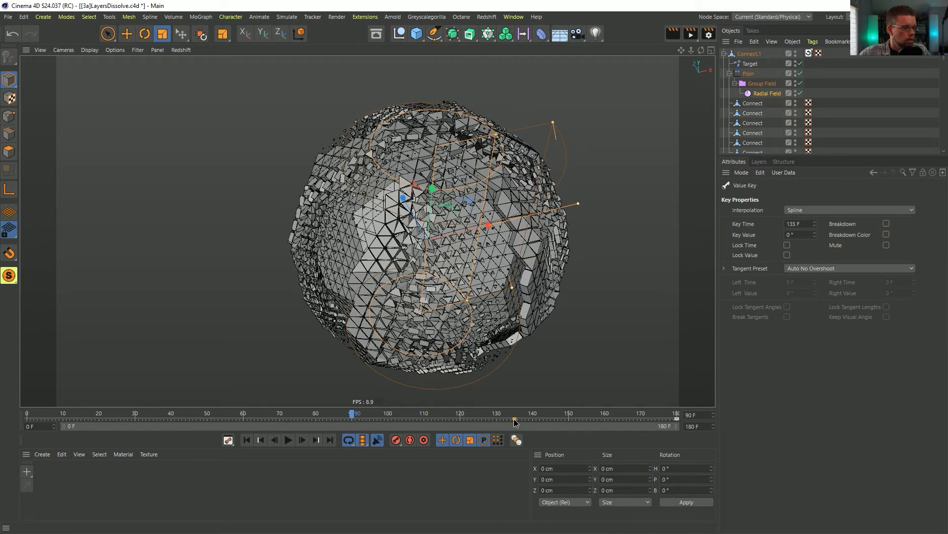
# Step: Keyframe the Radial Field's End Transition at 360° on frame 135 and at 0° on frame 90
pyautogui.click(761, 93)
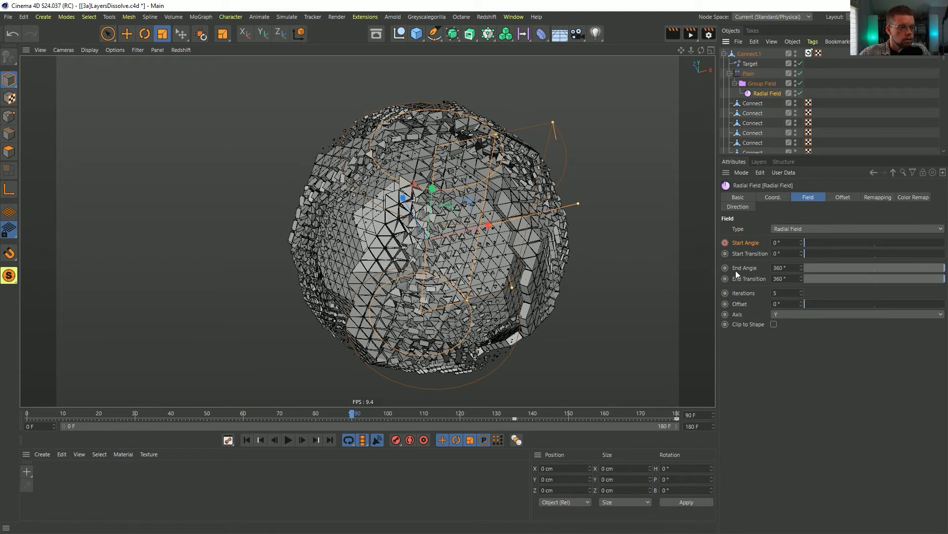
pyautogui.click(514, 413)
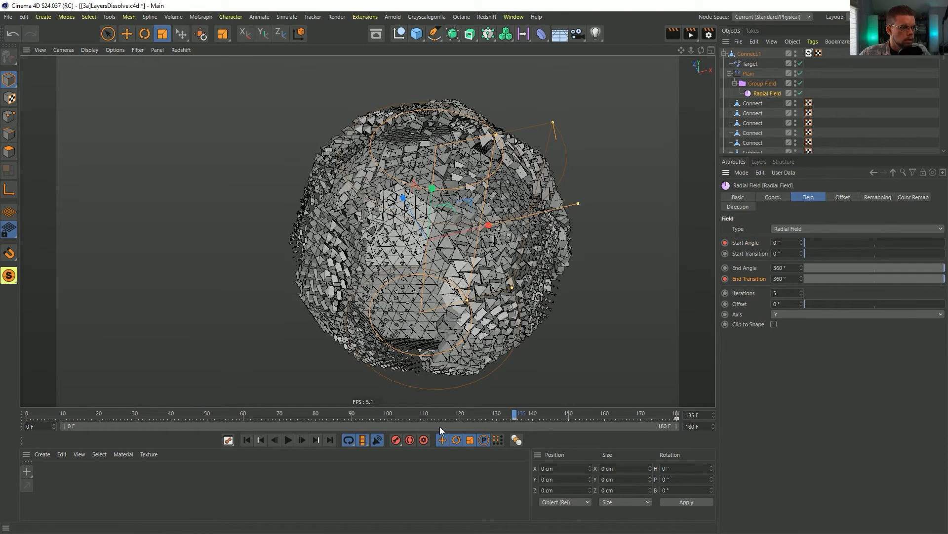
pyautogui.click(354, 414)
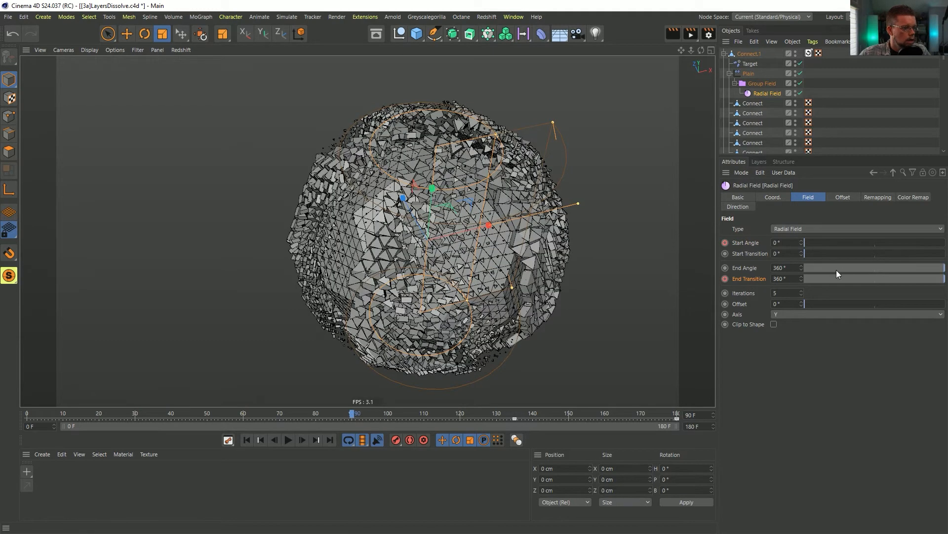
pyautogui.moveTo(925, 279); pyautogui.dragTo(761, 281)
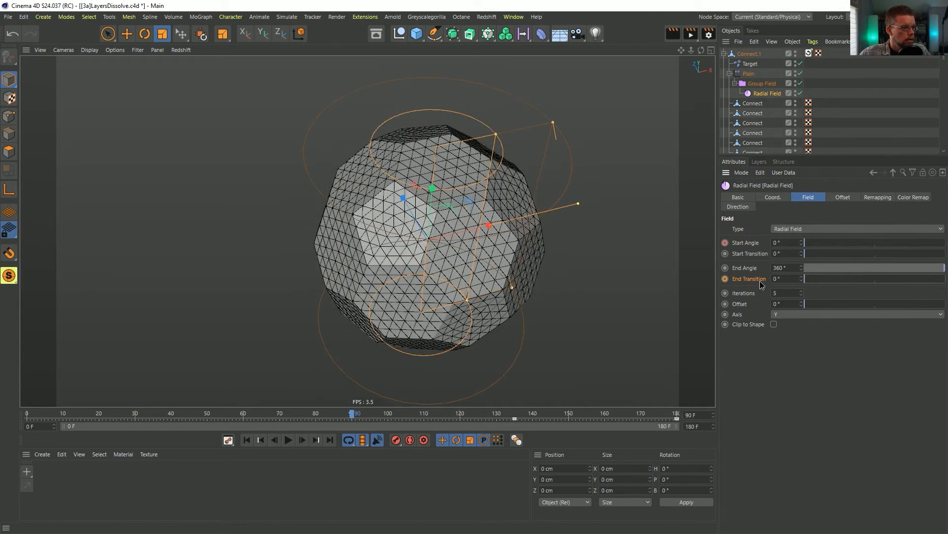
pyautogui.click(725, 279)
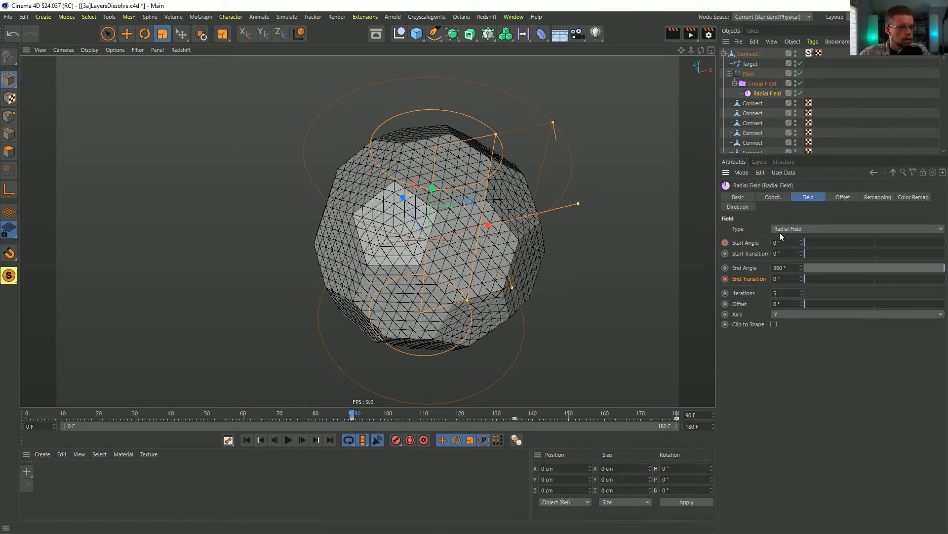
# Step: Play back the sphere animation and extend the timeline's end to frame 222
pyautogui.click(288, 440)
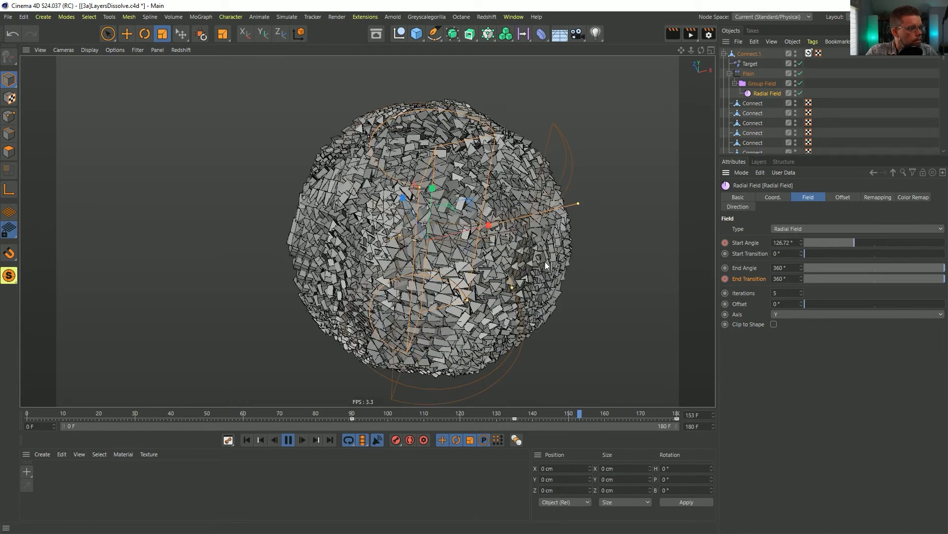
pyautogui.click(288, 439)
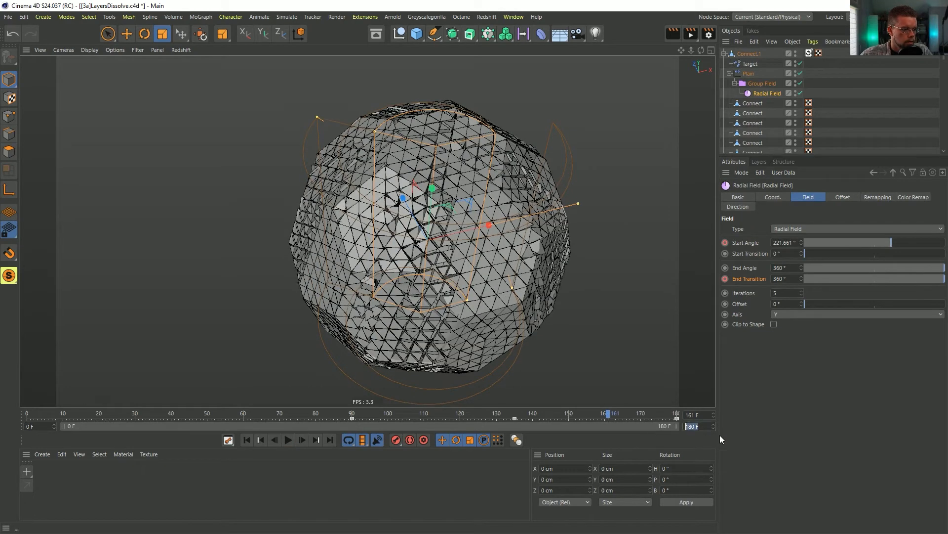
pyautogui.write('222')
pyautogui.press('Return')
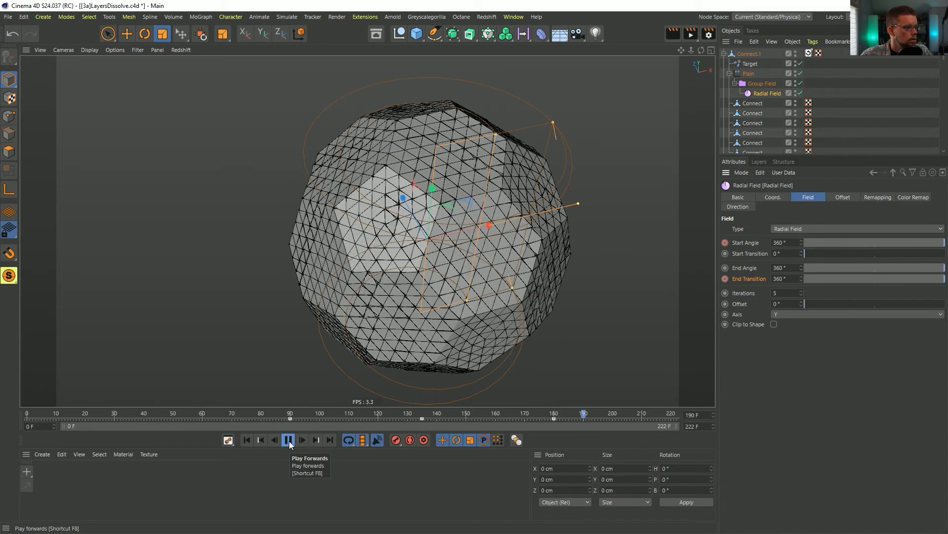
pyautogui.click(292, 441)
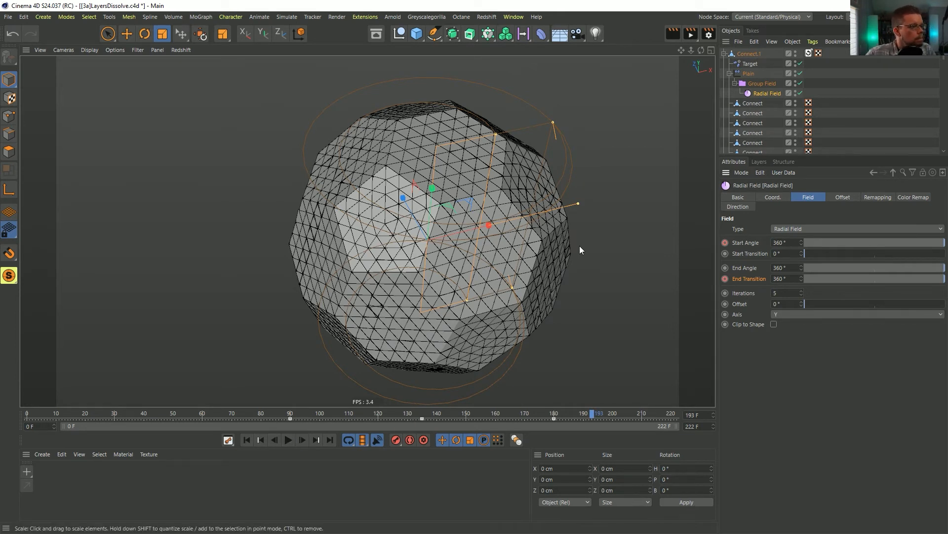
# Step: Deselect all objects and set the frame range in the render settings to All Frames
pyautogui.click(851, 68)
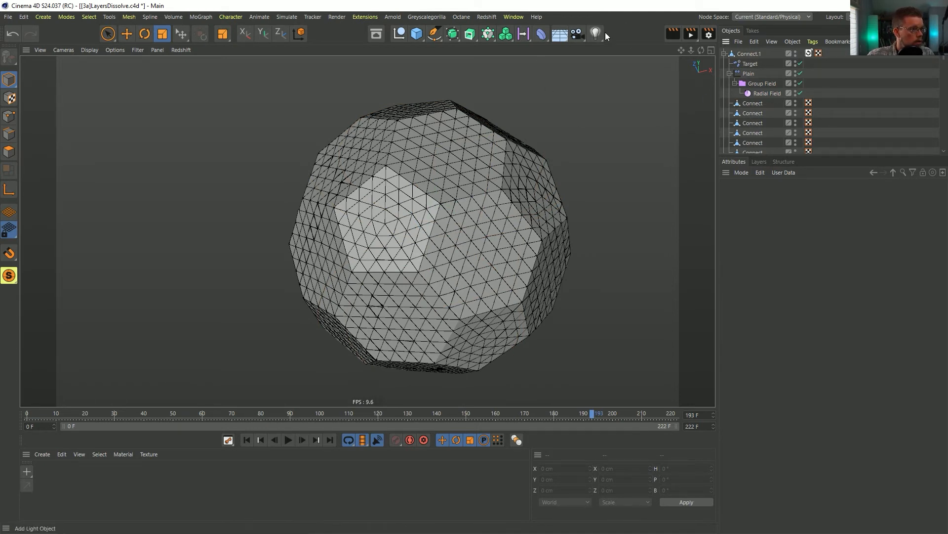
pyautogui.keyDown('alt'); pyautogui.moveTo(506, 203); pyautogui.dragTo(409, 194, button='middle'); pyautogui.keyUp('alt')
pyautogui.hotkey('ctrl', 'b')
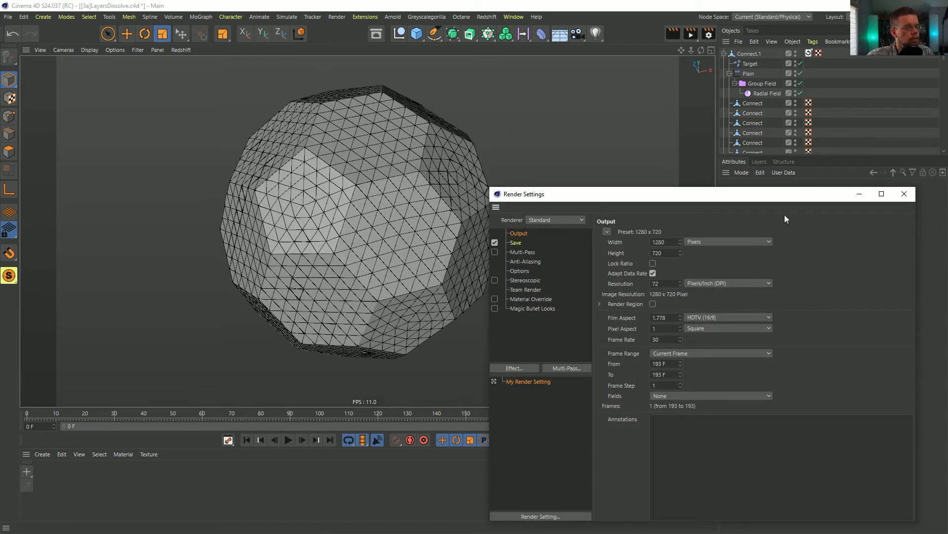
pyautogui.moveTo(646, 199); pyautogui.dragTo(566, 141)
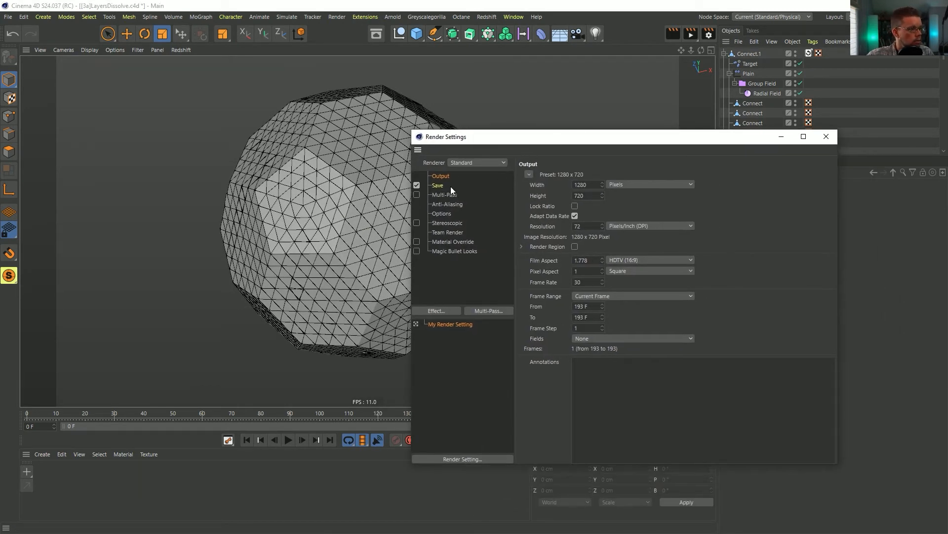
pyautogui.click(590, 297)
pyautogui.click(593, 329)
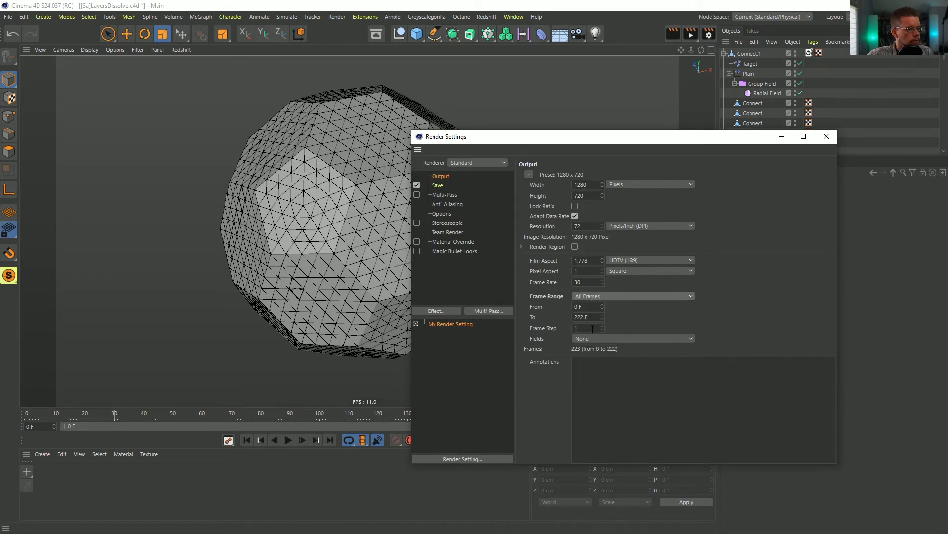
# Step: Set the render output size to a width and height of 1080 pixels each
pyautogui.click(582, 184)
pyautogui.write('1')
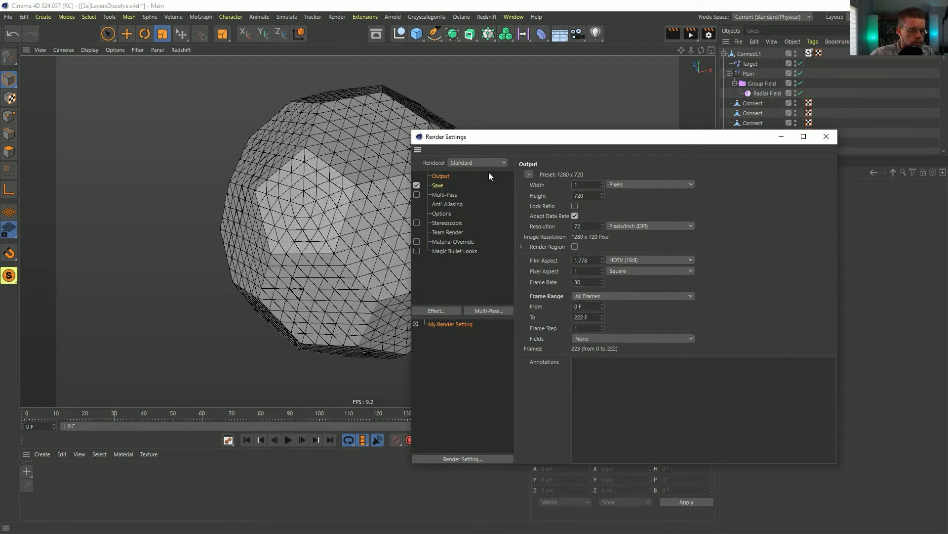
pyautogui.write('080')
pyautogui.press('Tab')
pyautogui.write('1')
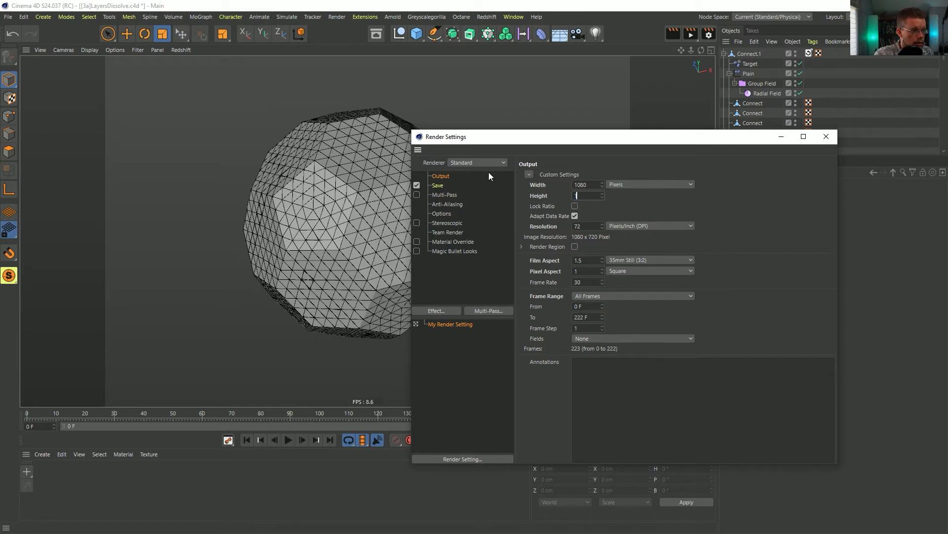
pyautogui.write('080')
pyautogui.press('Return')
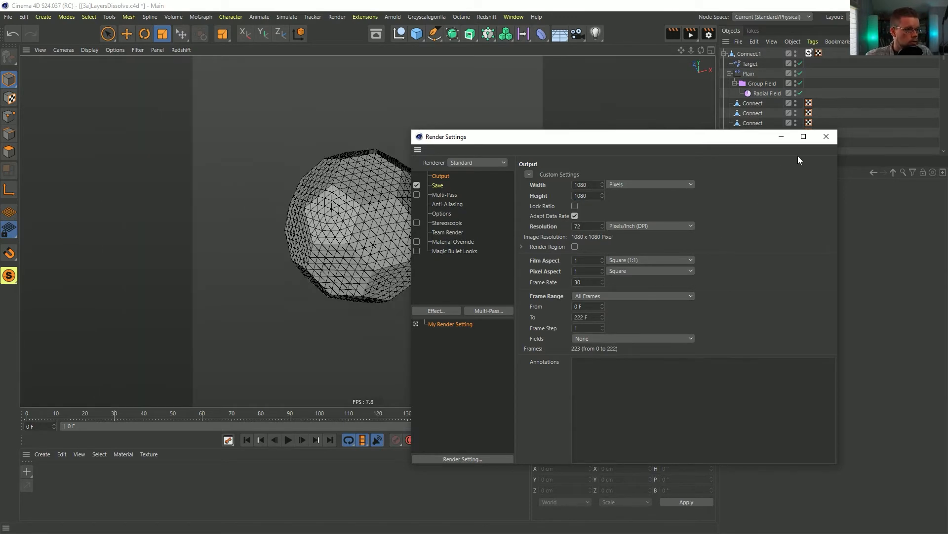
# Step: Render the full animation to the Picture Viewer without saving it to a file
pyautogui.click(826, 139)
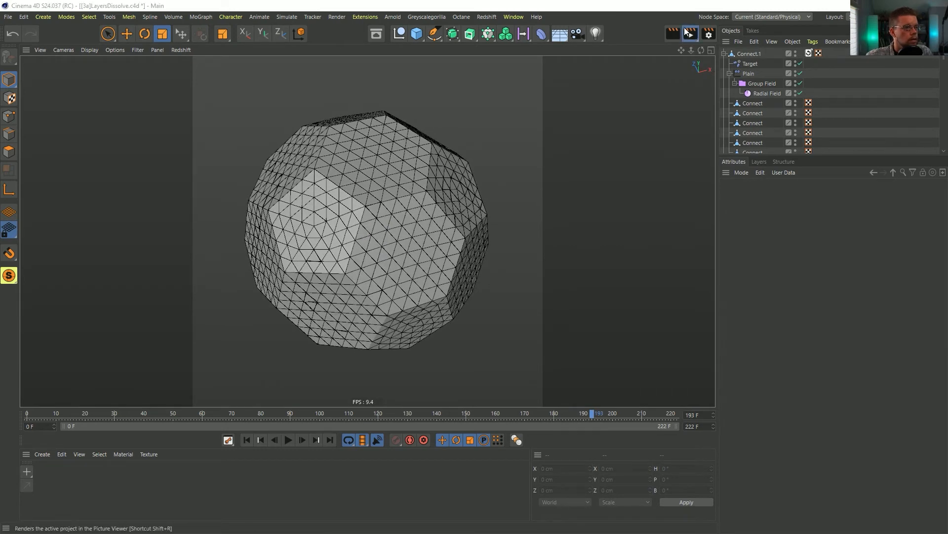
pyautogui.click(691, 34)
pyautogui.click(499, 306)
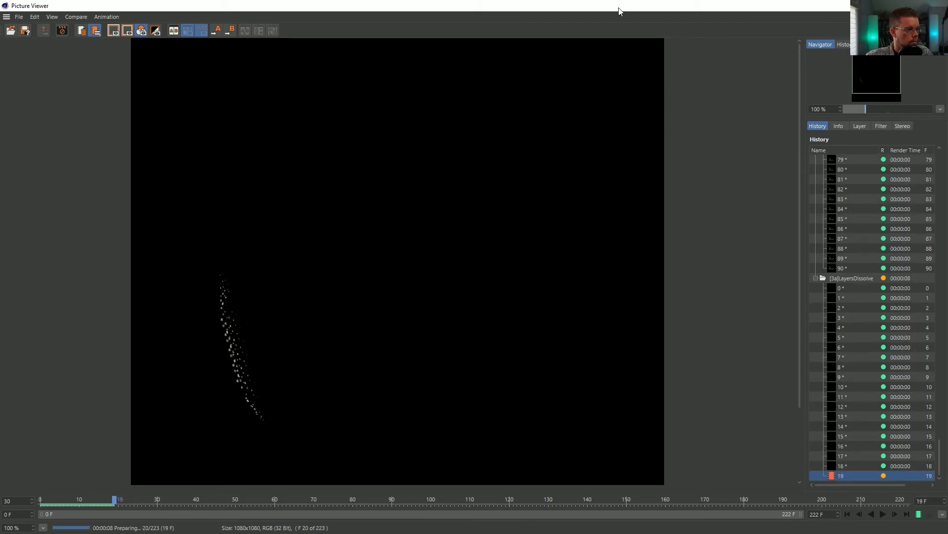
# Step: Collapse the Connect.1 hierarchy and inspect the Connect object with its Plain effector fields while the render runs
pyautogui.moveTo(620, 11); pyautogui.dragTo(564, 291)
pyautogui.click(725, 54)
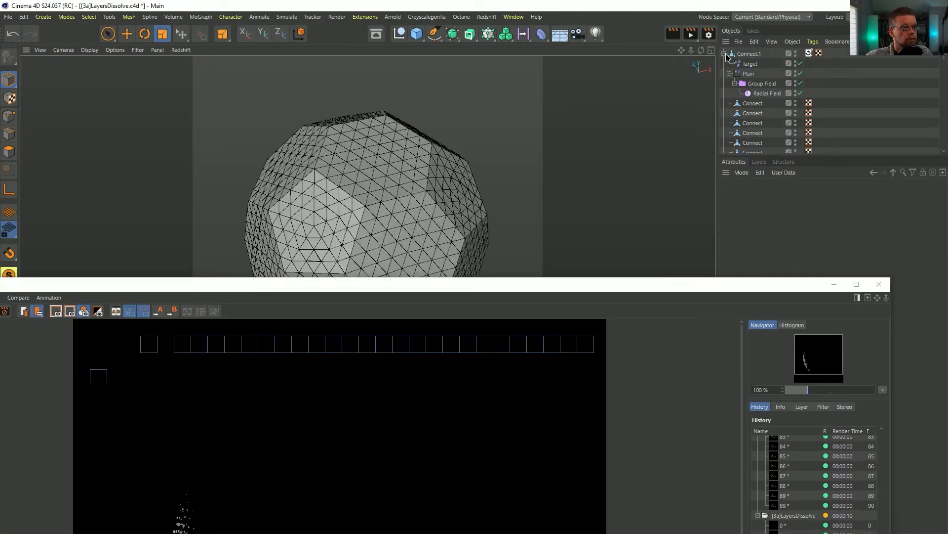
pyautogui.click(729, 65)
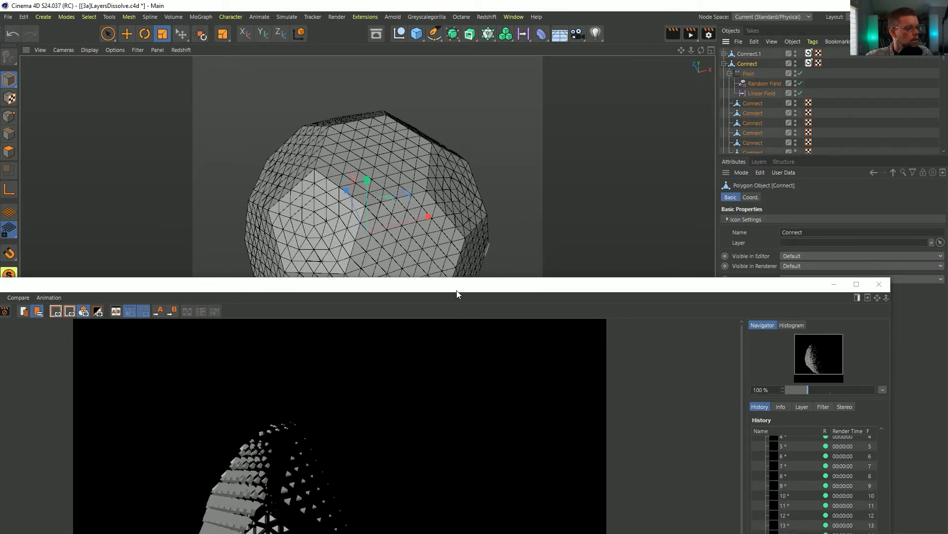
pyautogui.moveTo(456, 291); pyautogui.dragTo(489, 3)
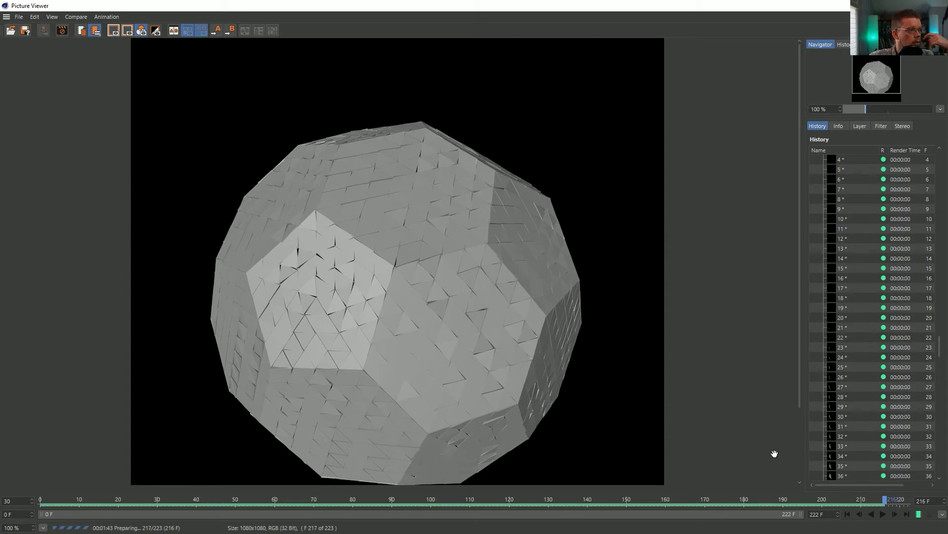
# Step: Play back the rendered frames, set the preview range to start at frame 90, and scrub through that section
pyautogui.click(884, 514)
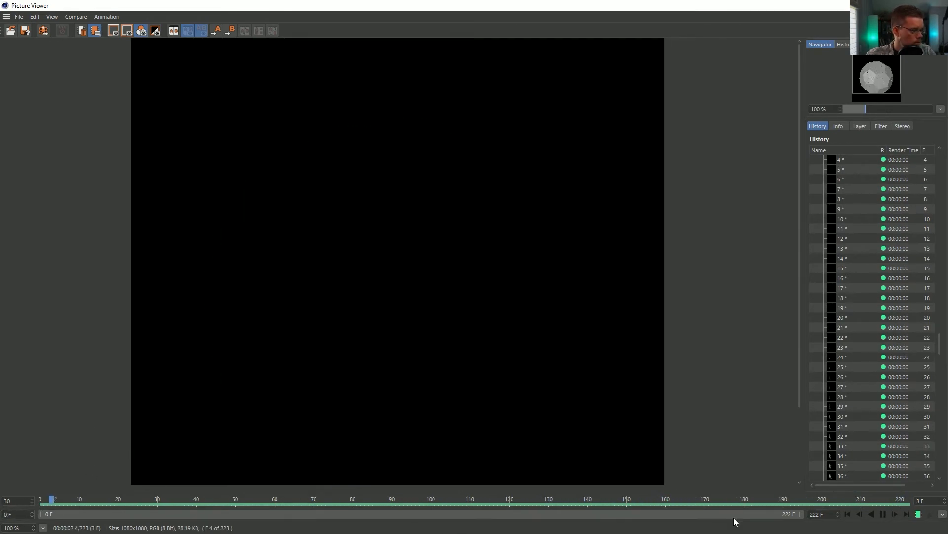
pyautogui.click(884, 515)
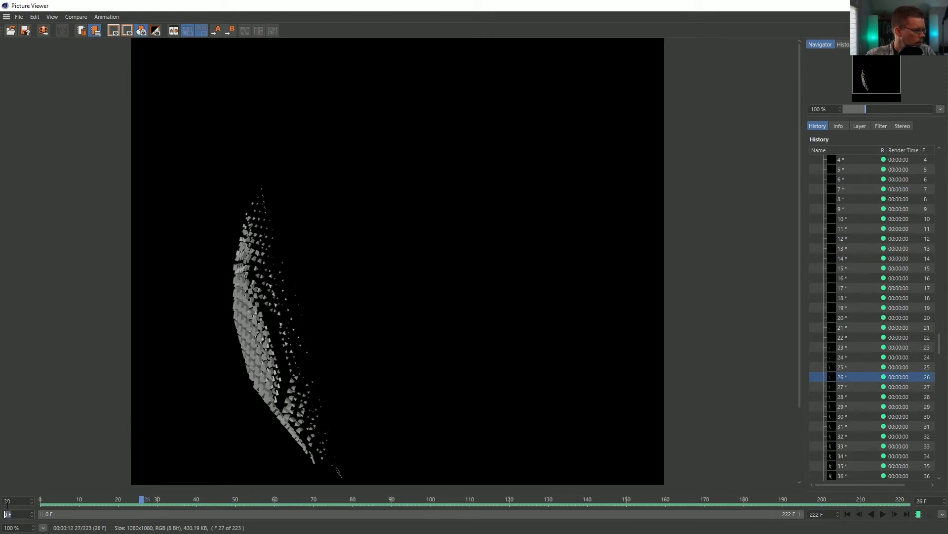
pyautogui.write('9')
pyautogui.press('Return')
pyautogui.click(884, 514)
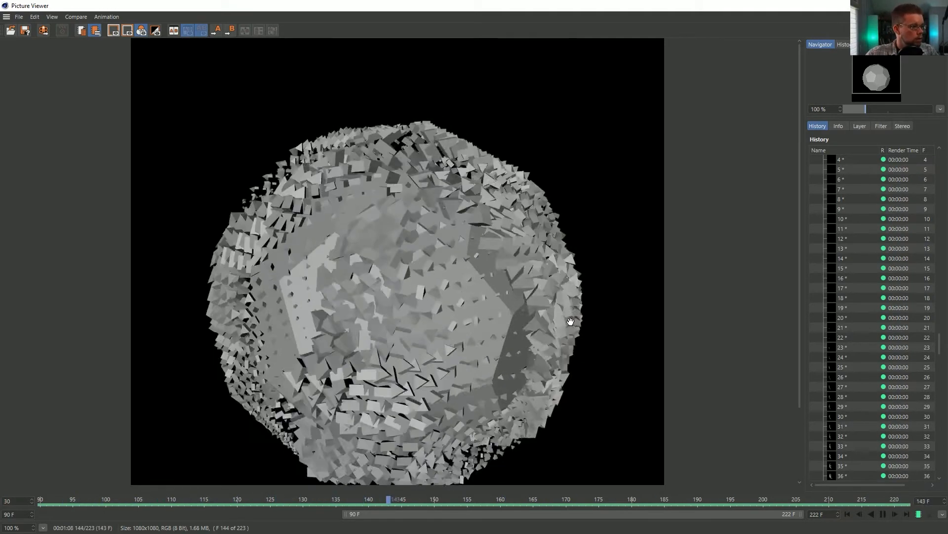
pyautogui.click(883, 514)
pyautogui.click(690, 499)
pyautogui.moveTo(690, 499); pyautogui.dragTo(271, 500)
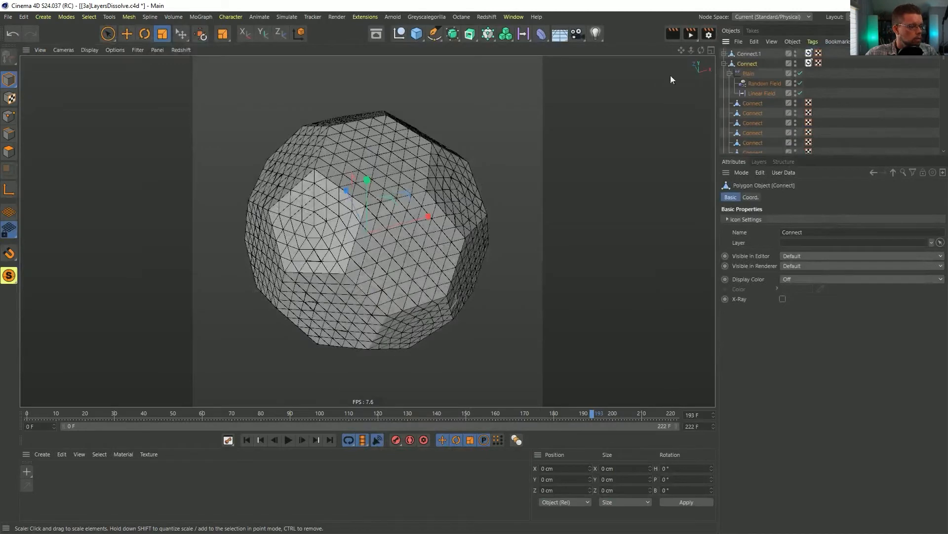
# Step: Set the render settings' frame range to start at frame 90
pyautogui.hotkey('ctrl', 'b')
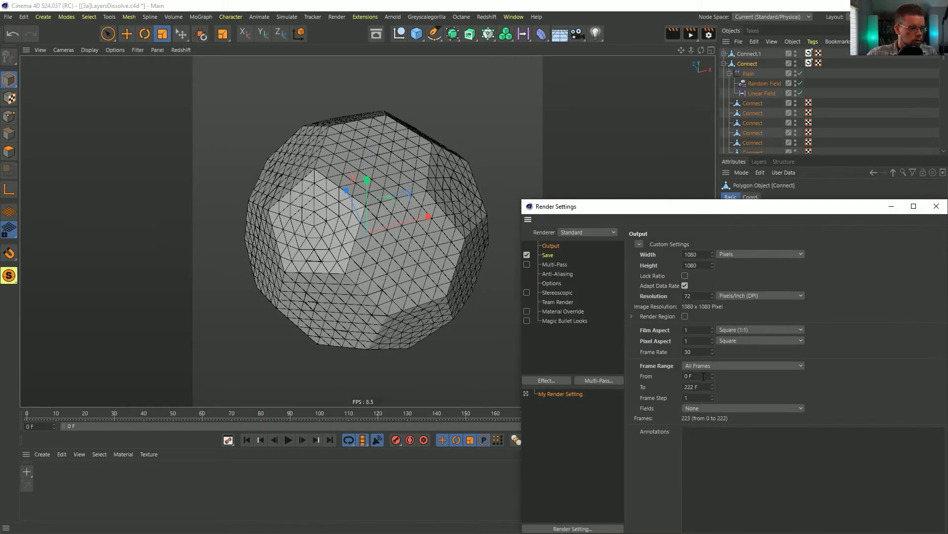
pyautogui.write('90')
pyautogui.press('Return')
pyautogui.click(941, 205)
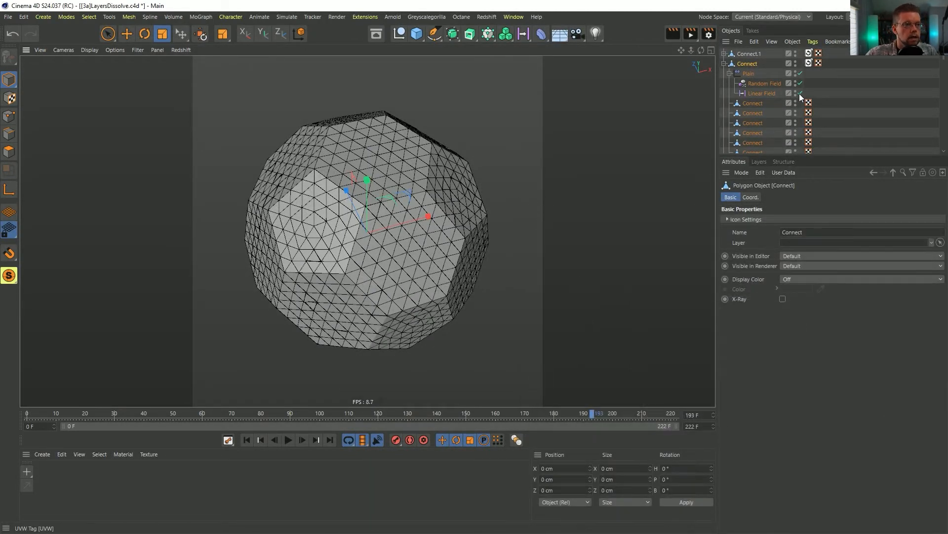
# Step: Add a Delay layer in Smooth mode above the Radial Field in the Group Field under Connect.1
pyautogui.click(725, 64)
pyautogui.click(724, 54)
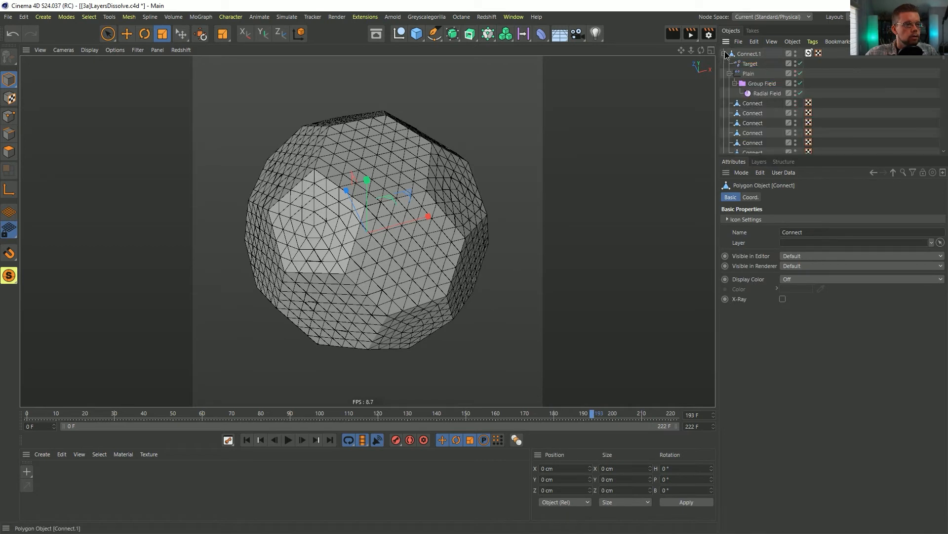
pyautogui.click(752, 84)
pyautogui.click(743, 258)
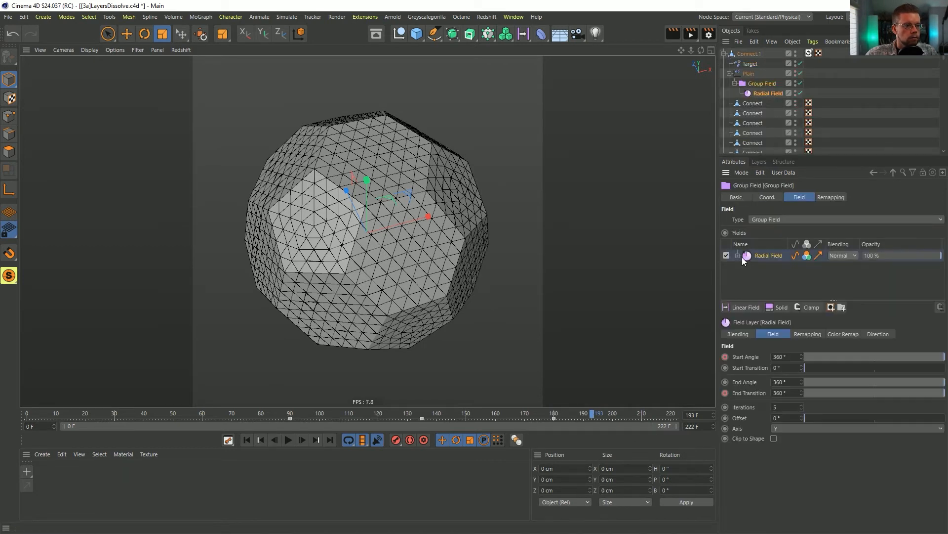
pyautogui.click(738, 256)
pyautogui.click(810, 307)
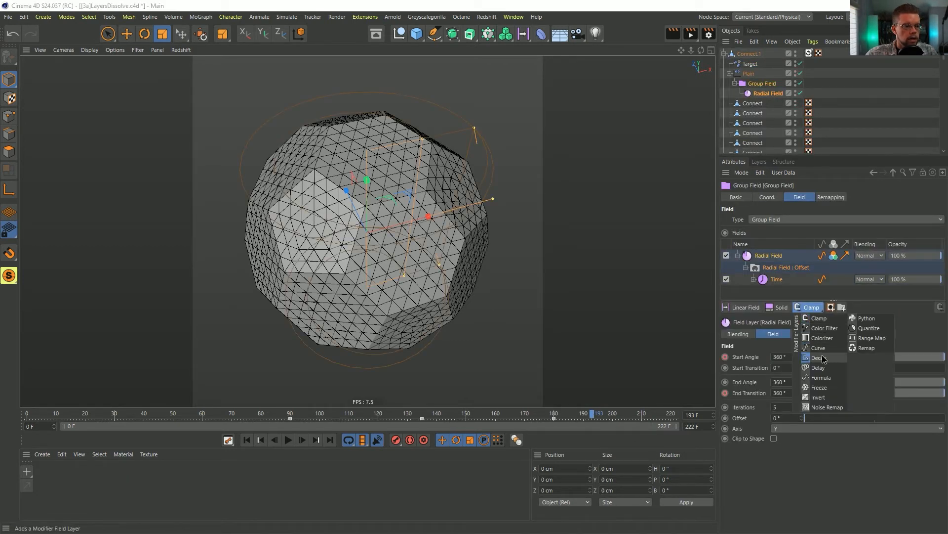
pyautogui.click(831, 369)
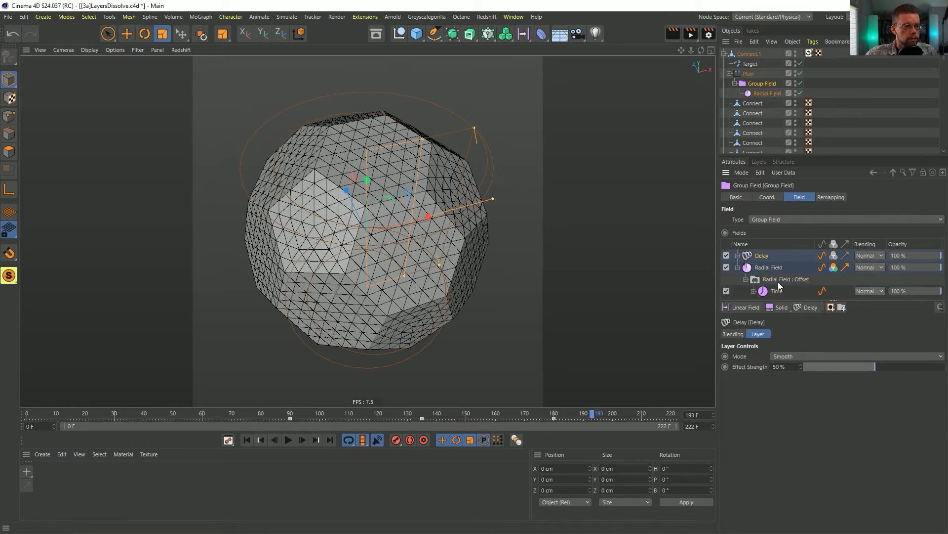
pyautogui.click(803, 356)
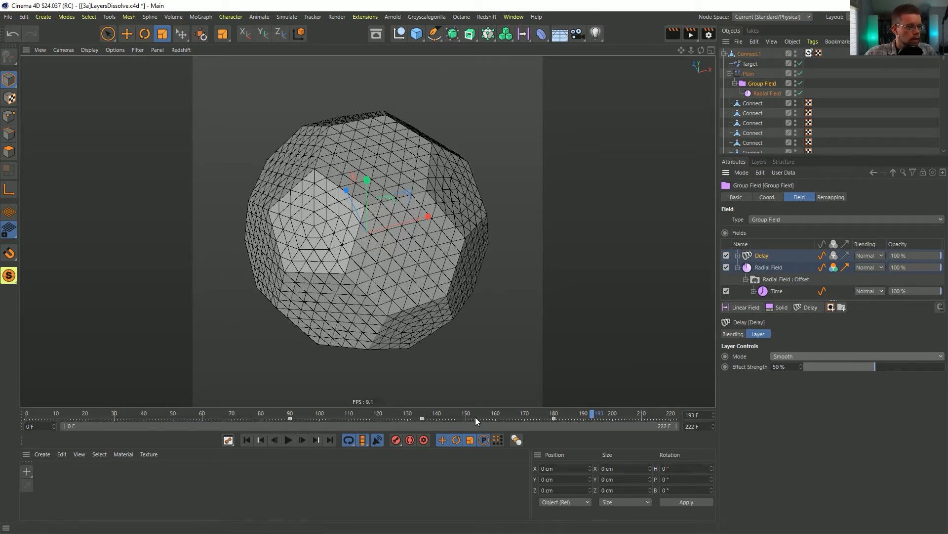
# Step: Test-render the animation in the Picture Viewer without saving and stop it partway
pyautogui.click(694, 38)
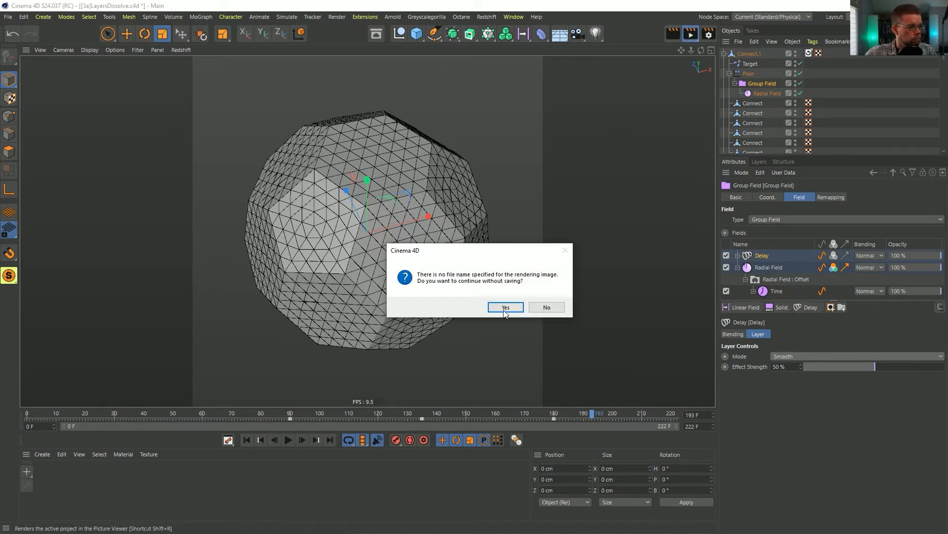
pyautogui.click(505, 306)
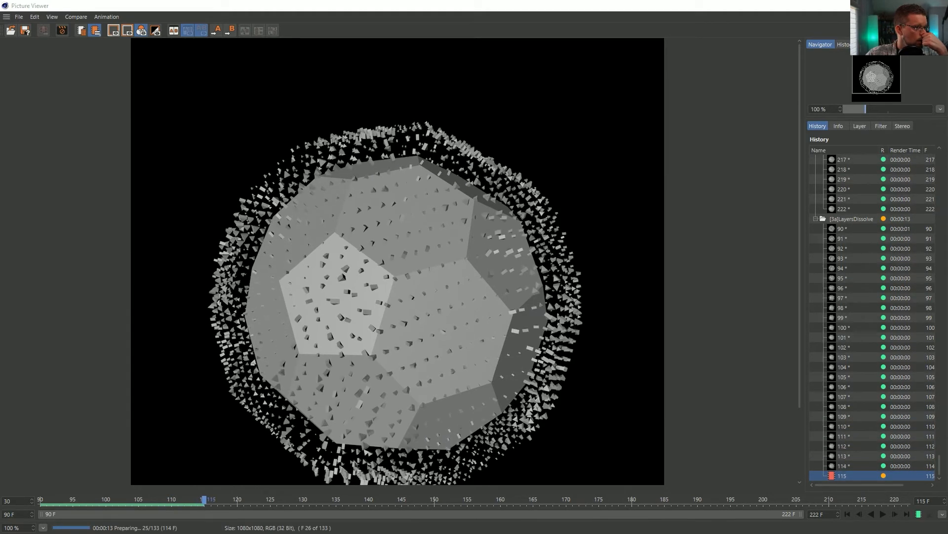
pyautogui.click(937, 6)
pyautogui.click(490, 308)
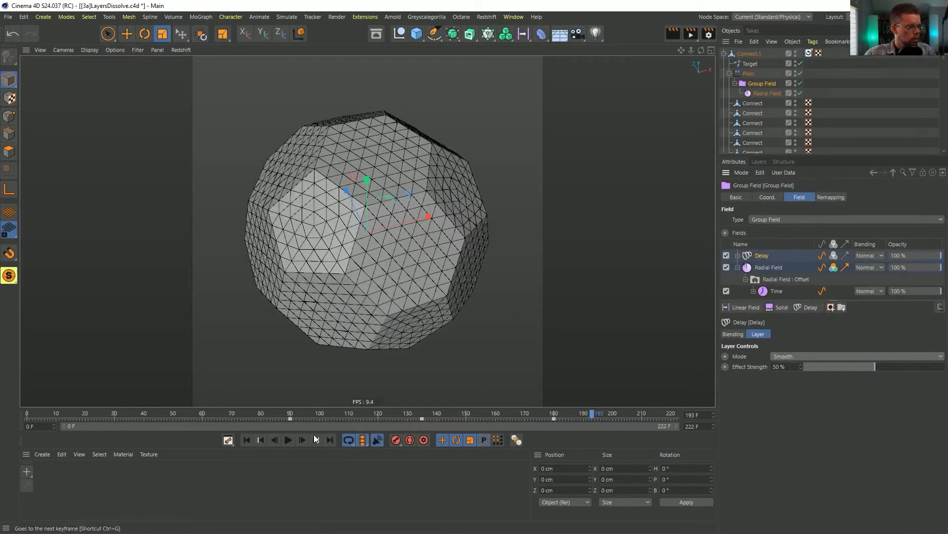
# Step: Set the render settings' frame range to start at frame 80
pyautogui.hotkey('ctrl', 'b')
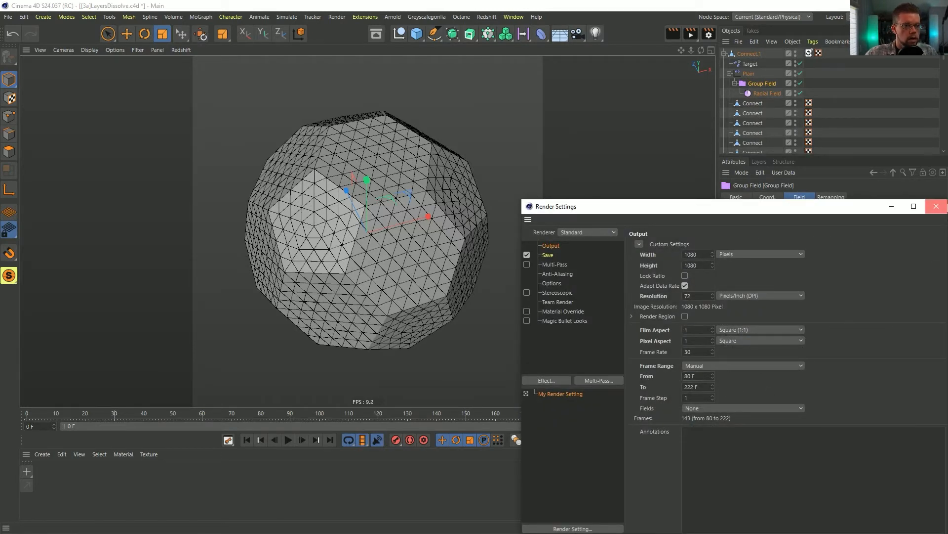
pyautogui.click(936, 206)
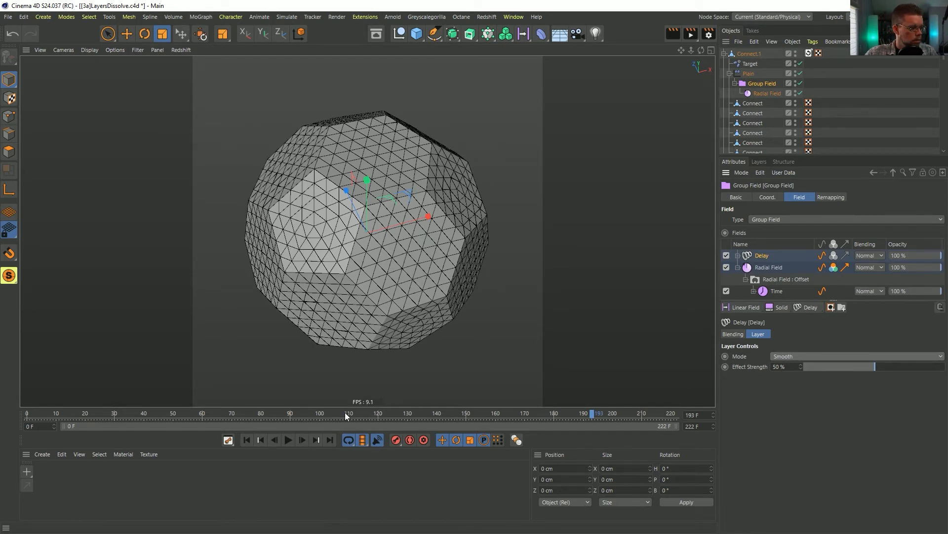
# Step: Keyframe the Group Field Delay's Effect Strength at 0% on frame 80 and 10% on frame 90
pyautogui.click(292, 414)
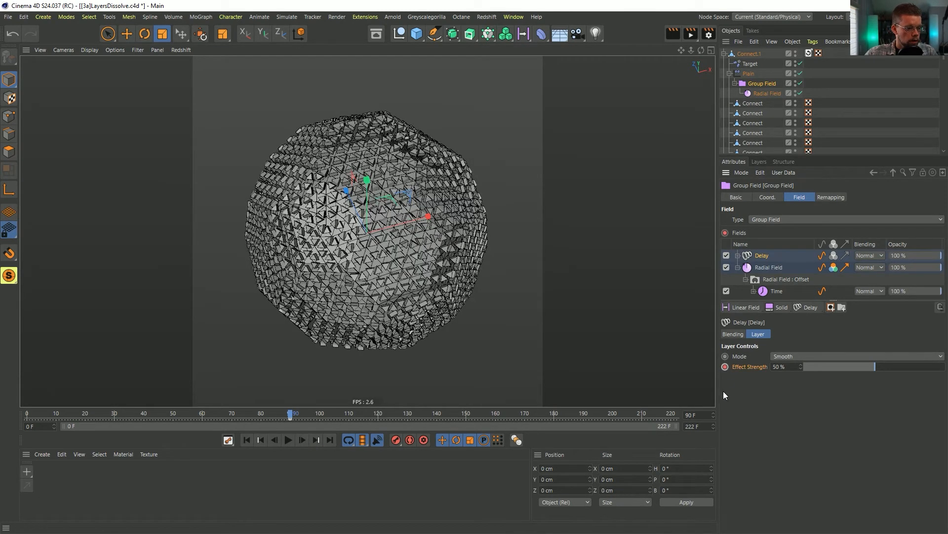
pyautogui.click(262, 416)
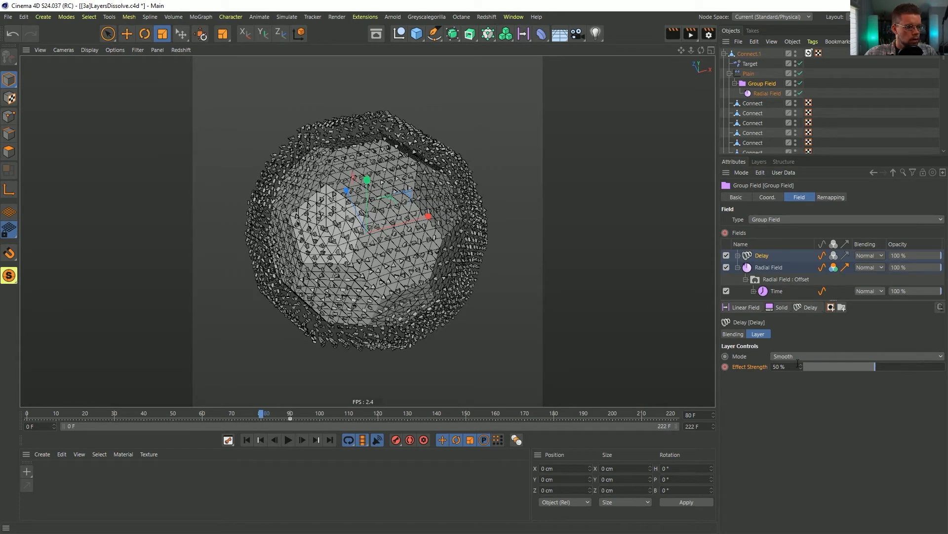
pyautogui.write('0')
pyautogui.press('Return')
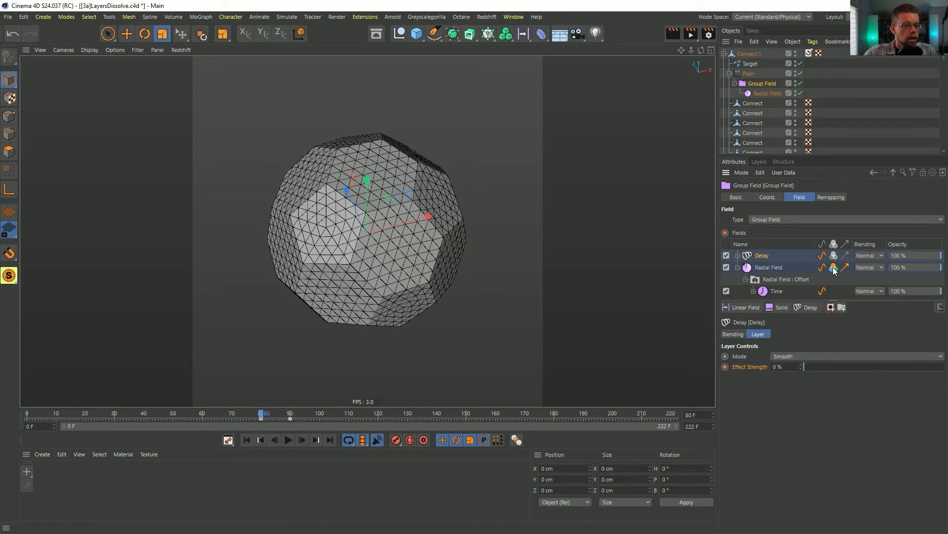
pyautogui.click(738, 267)
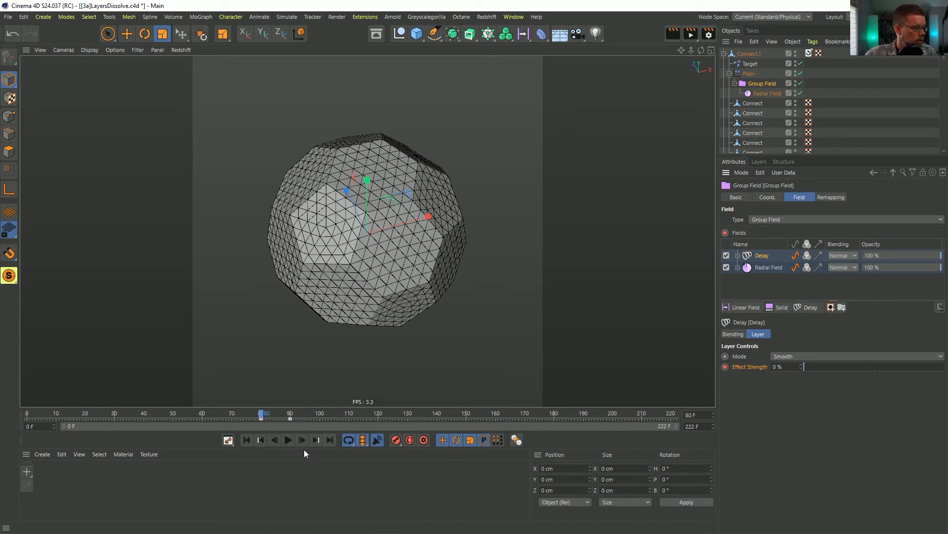
pyautogui.click(290, 419)
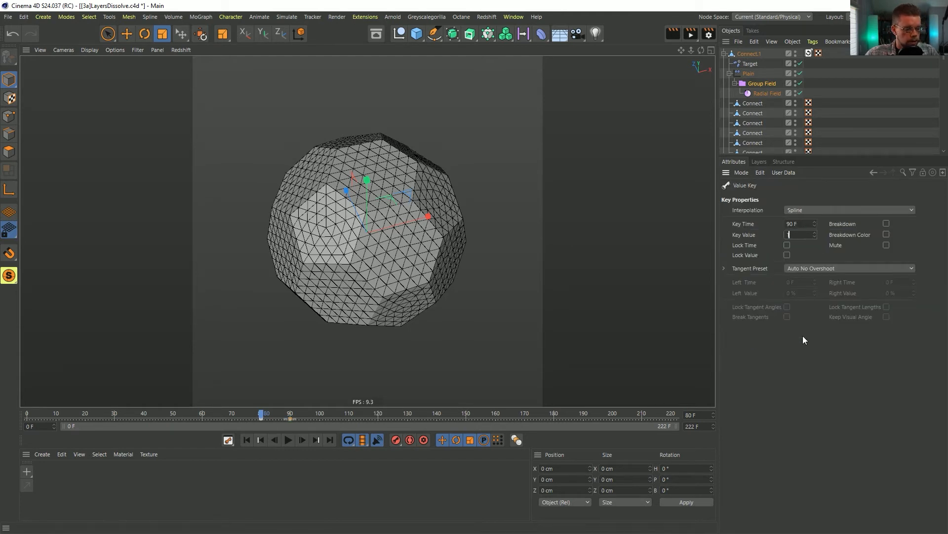
# Step: Render the animation from frame 80 without saving, play the rendered frames from the start, and stop the render
pyautogui.click(691, 34)
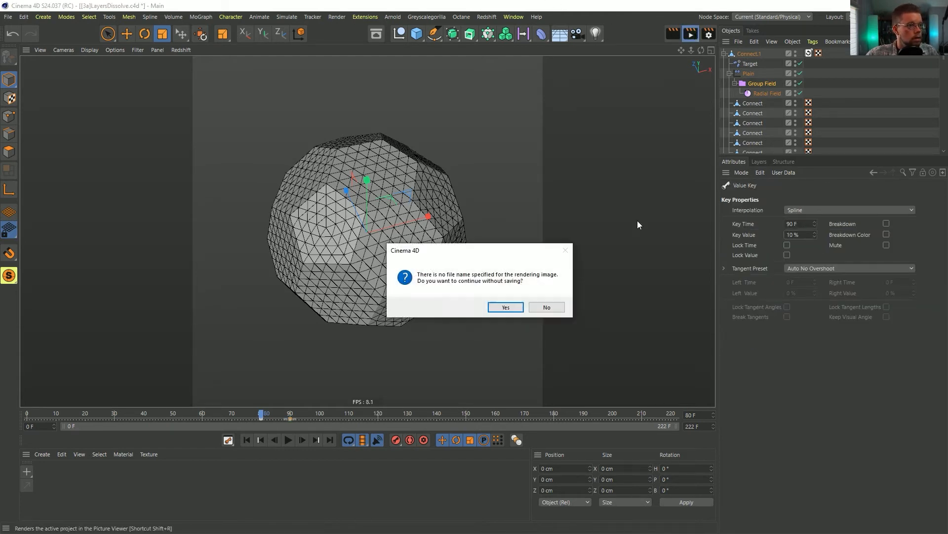
pyautogui.click(507, 307)
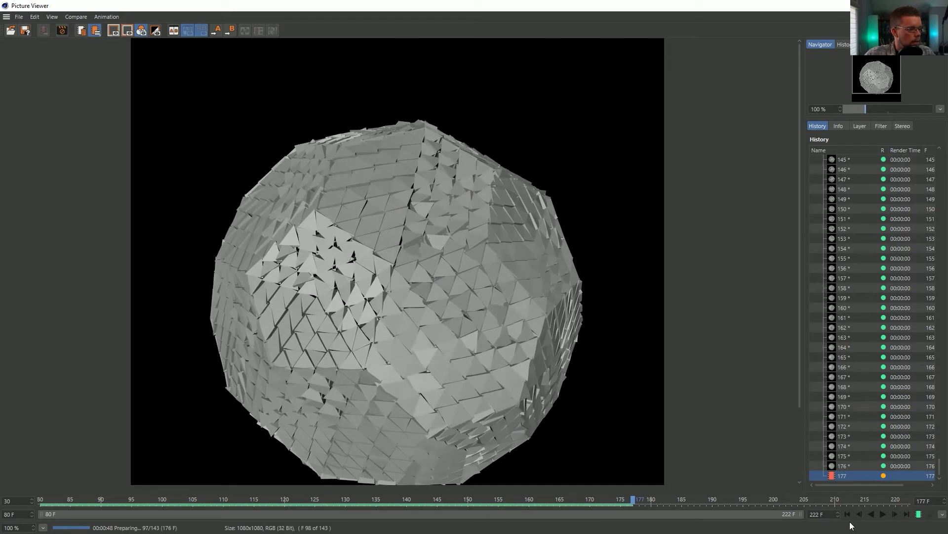
pyautogui.click(848, 514)
pyautogui.click(882, 514)
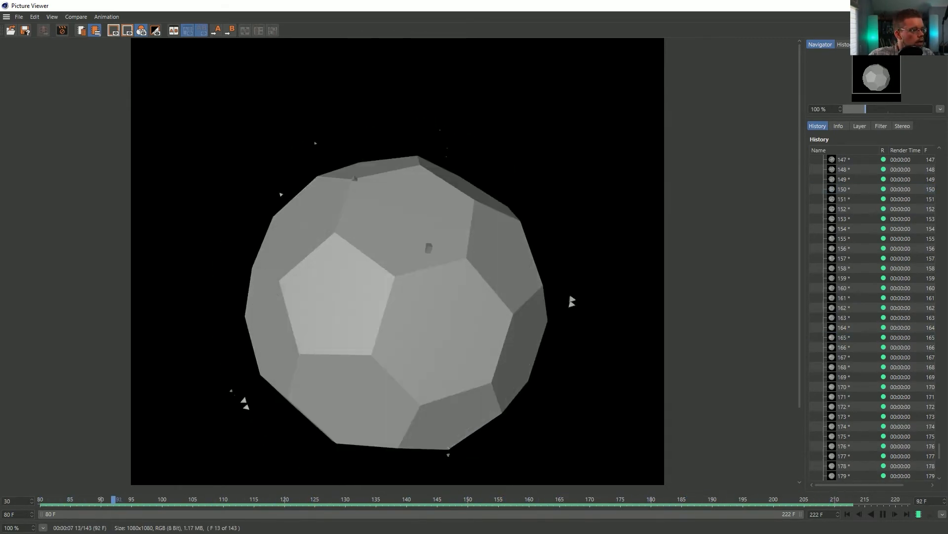
pyautogui.click(937, 6)
pyautogui.click(498, 307)
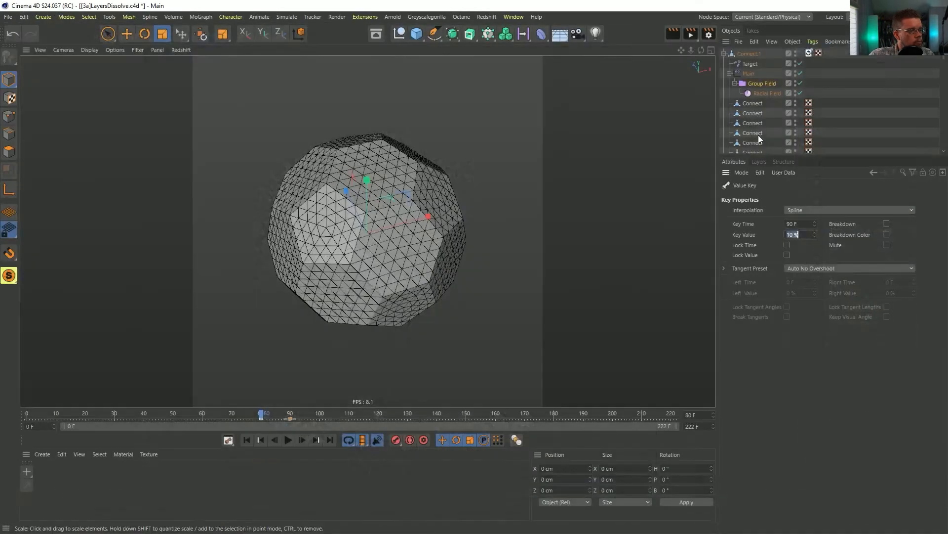
# Step: Set the Delay layer in the Target effector's falloff to Smooth mode
pyautogui.click(748, 63)
pyautogui.click(780, 278)
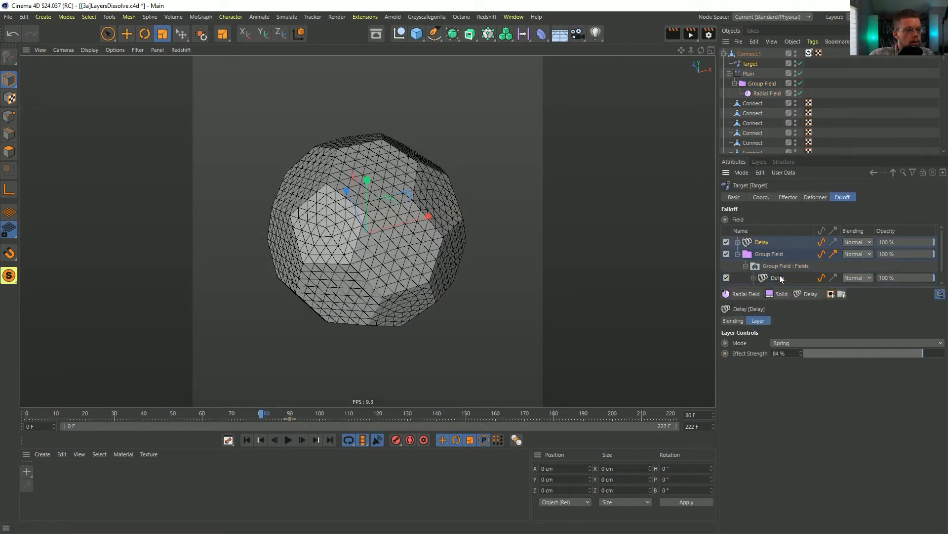
pyautogui.click(799, 341)
pyautogui.click(791, 370)
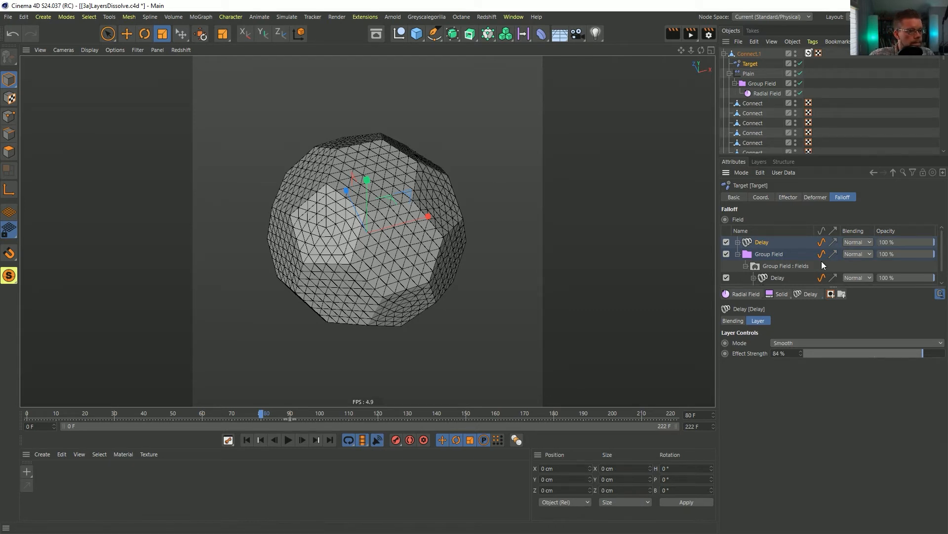
pyautogui.click(738, 254)
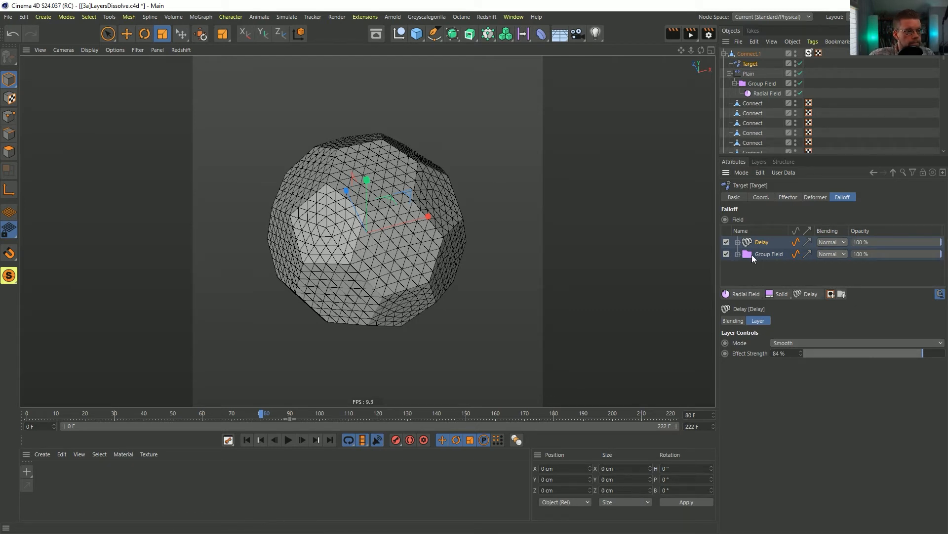
# Step: Render the animation again without saving and scrub the rendered frames back to frame 80
pyautogui.click(690, 34)
pyautogui.click(505, 307)
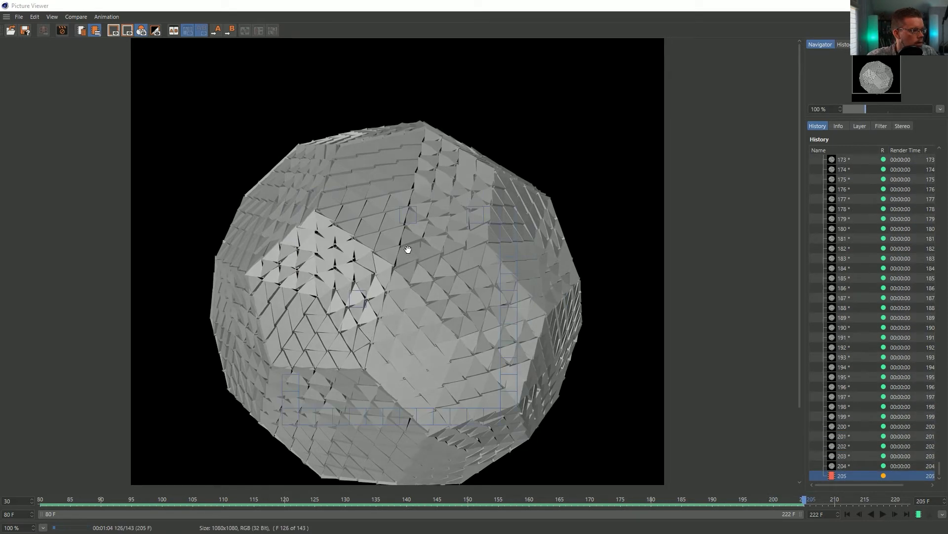
pyautogui.moveTo(775, 502)
pyautogui.mouseDown()
pyautogui.moveTo(743, 499)
pyautogui.moveTo(810, 500)
pyautogui.moveTo(40, 499)
pyautogui.mouseUp()
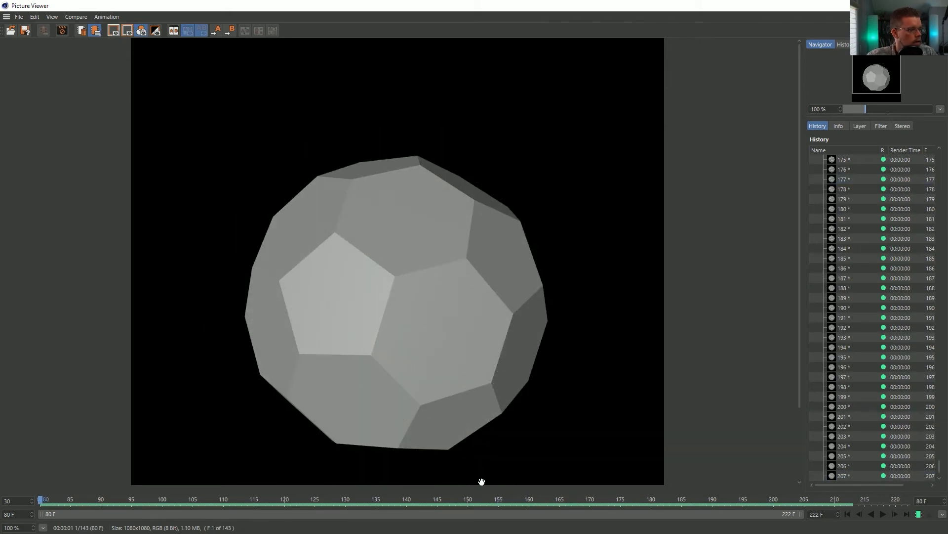
# Step: Play the rendered dissolve frames from frame 80, pausing and resuming the playback to review the animation
pyautogui.click(885, 516)
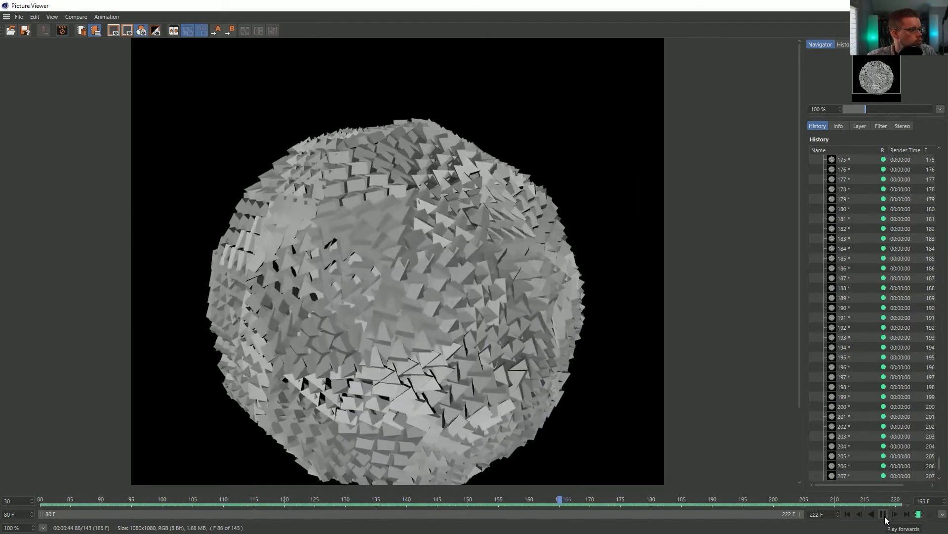
pyautogui.click(885, 515)
pyautogui.click(884, 516)
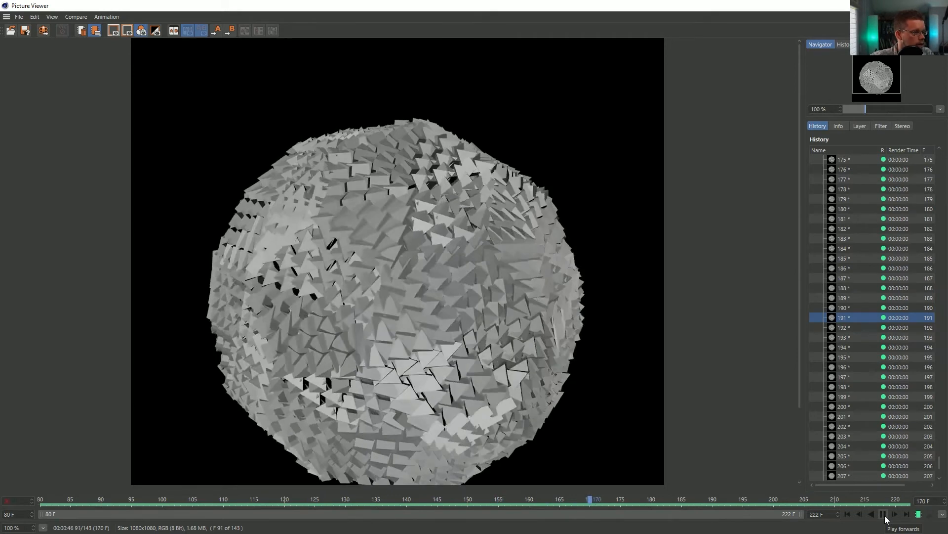
pyautogui.click(885, 515)
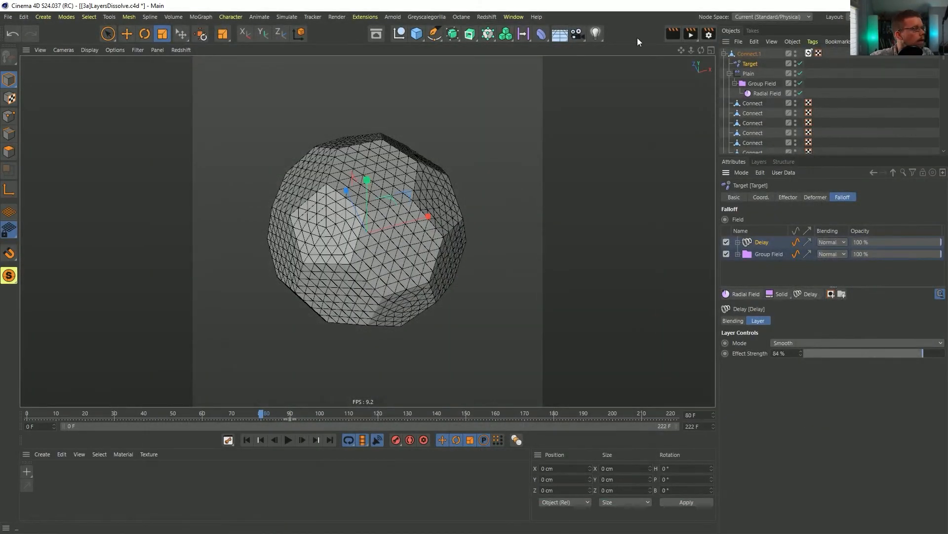
# Step: Save and close the LayersDissolve project and close the Softbodies project to reach an empty untitled scene
pyautogui.hotkey('ctrl', 's')
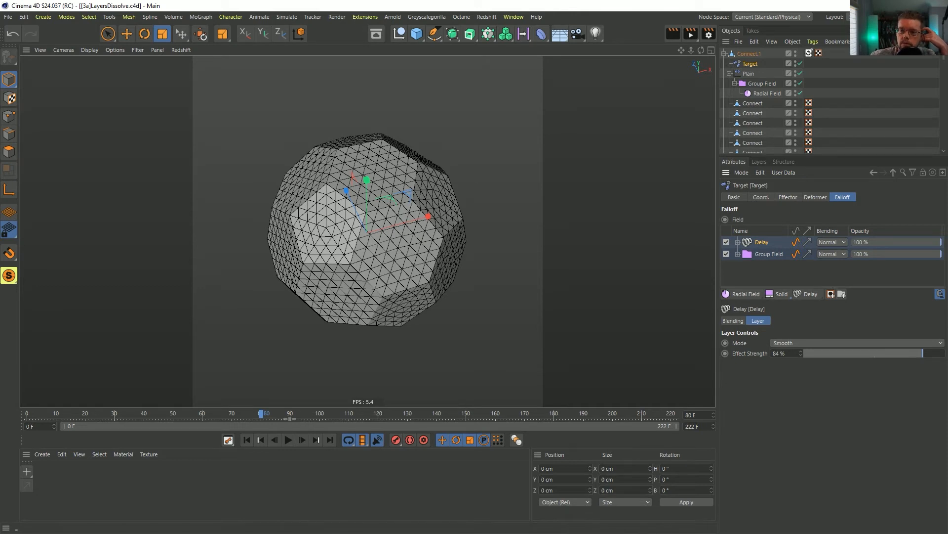
pyautogui.hotkey('ctrl', 'F4')
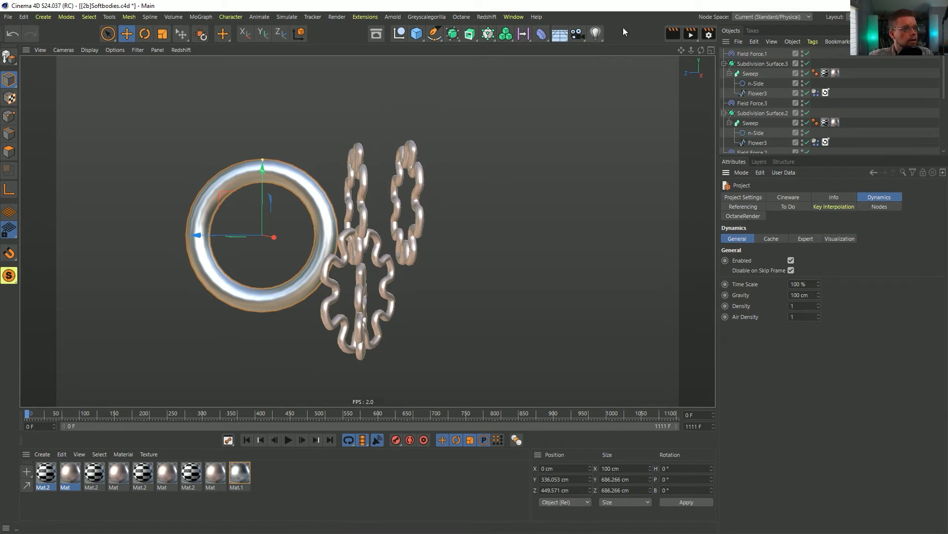
pyautogui.hotkey('ctrl', 'F4')
# Step: Add a cylinder with a height of 2000 cm and 100 height segments
pyautogui.click(415, 34)
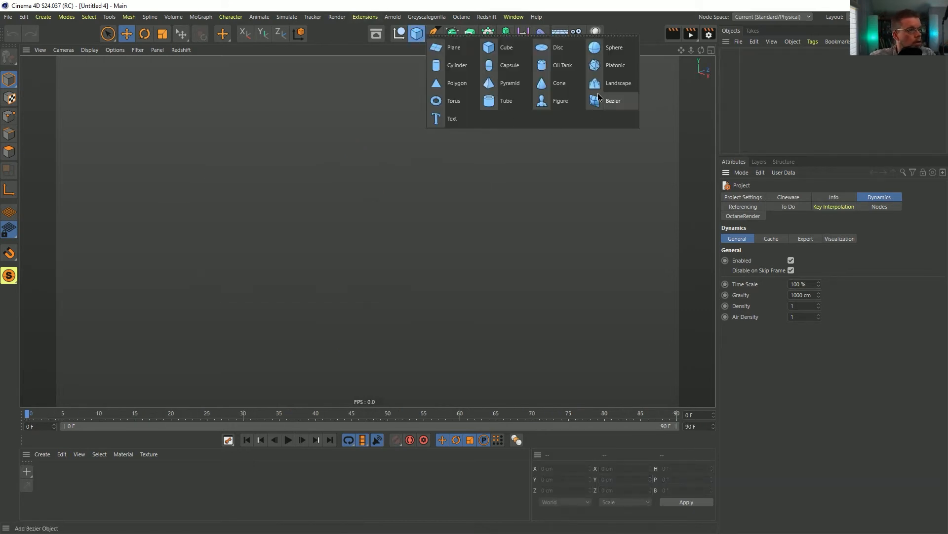
pyautogui.click(457, 66)
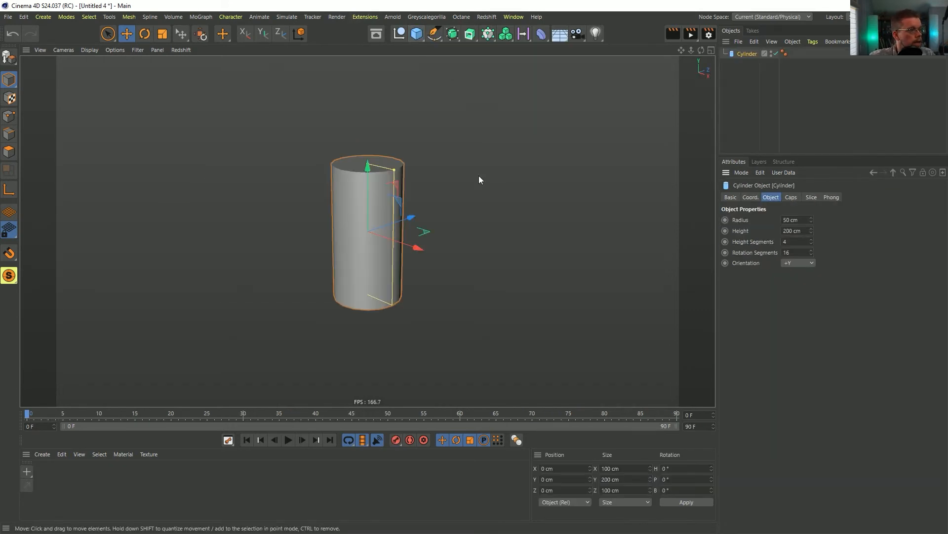
pyautogui.hotkey('ctrl', 'z')
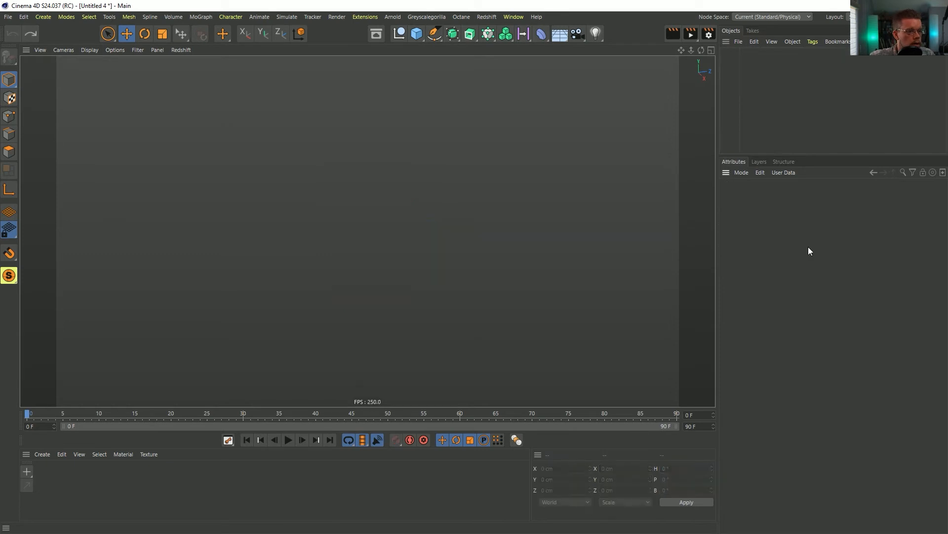
pyautogui.click(30, 33)
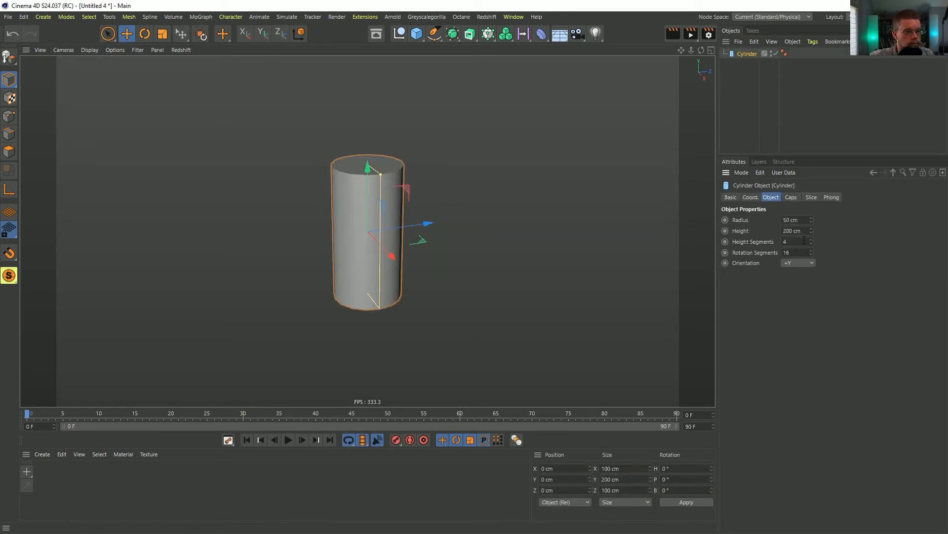
pyautogui.write('0')
pyautogui.press('Return')
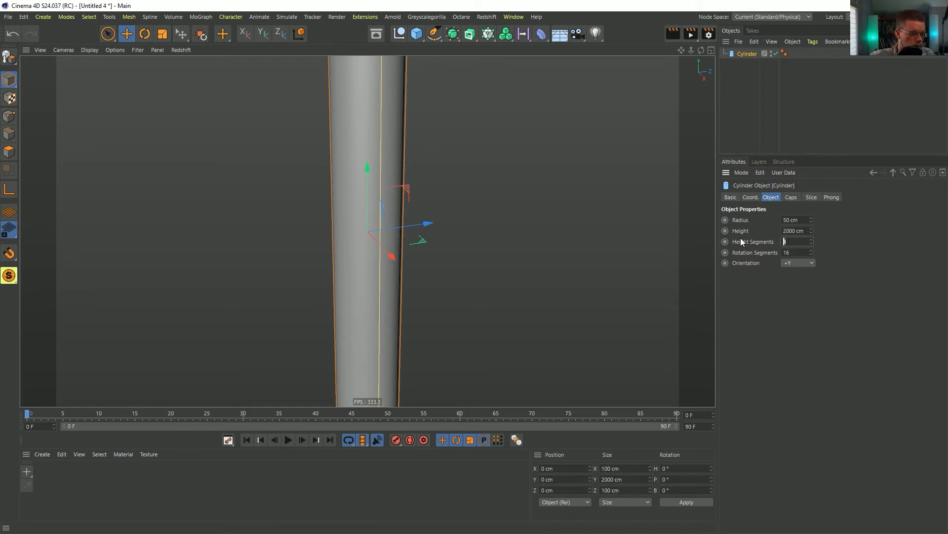
pyautogui.press('Return')
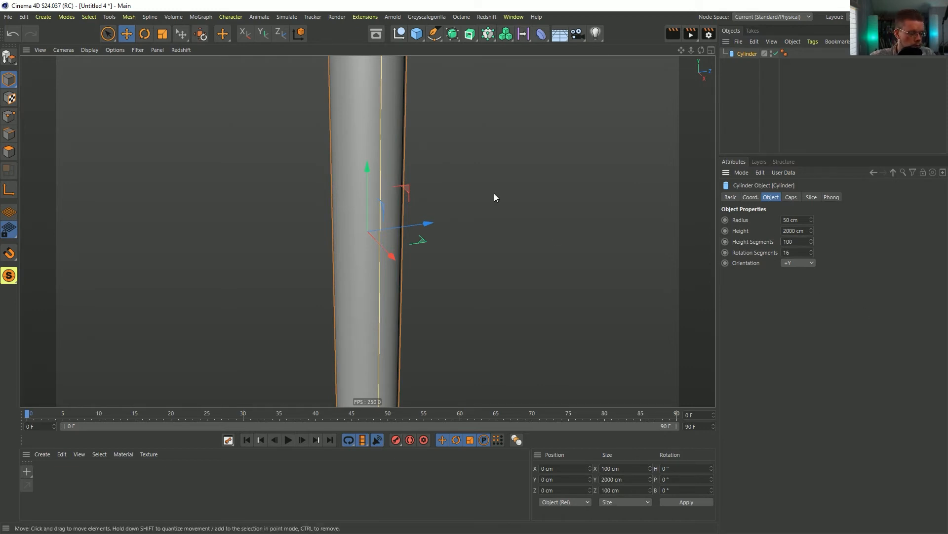
# Step: Display the cylinder with its segment lines over the shading and frame its upper end
pyautogui.press('n')
pyautogui.press('b')
pyautogui.keyDown('alt'); pyautogui.moveTo(399, 156); pyautogui.dragTo(383, 159, button='right'); pyautogui.keyUp('alt')
pyautogui.keyDown('alt'); pyautogui.moveTo(383, 159); pyautogui.dragTo(431, 247, button='middle'); pyautogui.keyUp('alt')
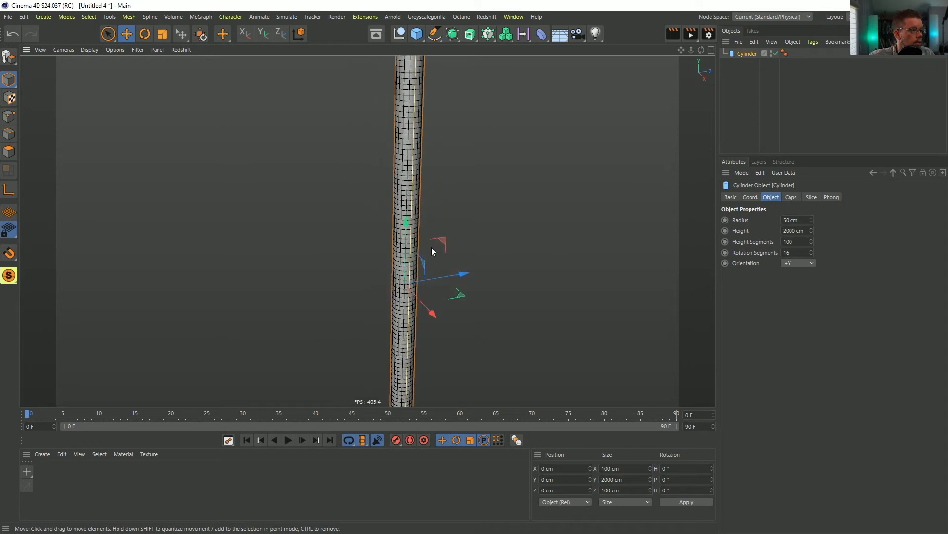
pyautogui.keyDown('alt'); pyautogui.moveTo(432, 247); pyautogui.dragTo(387, 239, button='right'); pyautogui.keyUp('alt')
pyautogui.keyDown('alt'); pyautogui.moveTo(386, 240); pyautogui.dragTo(364, 270, button='middle'); pyautogui.keyUp('alt')
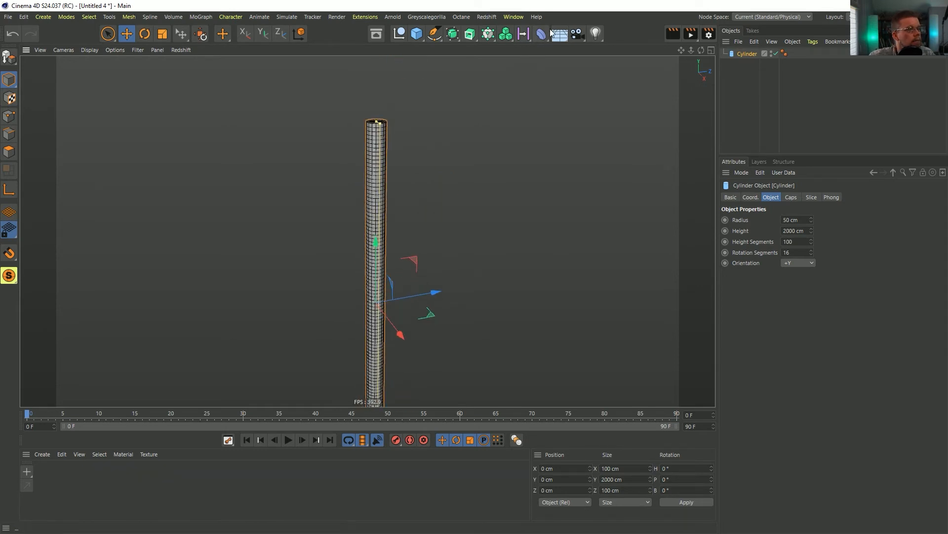
# Step: Add a Bend deformer as a child of the cylinder and set its strength to 90°
pyautogui.click(544, 33)
pyautogui.click(574, 48)
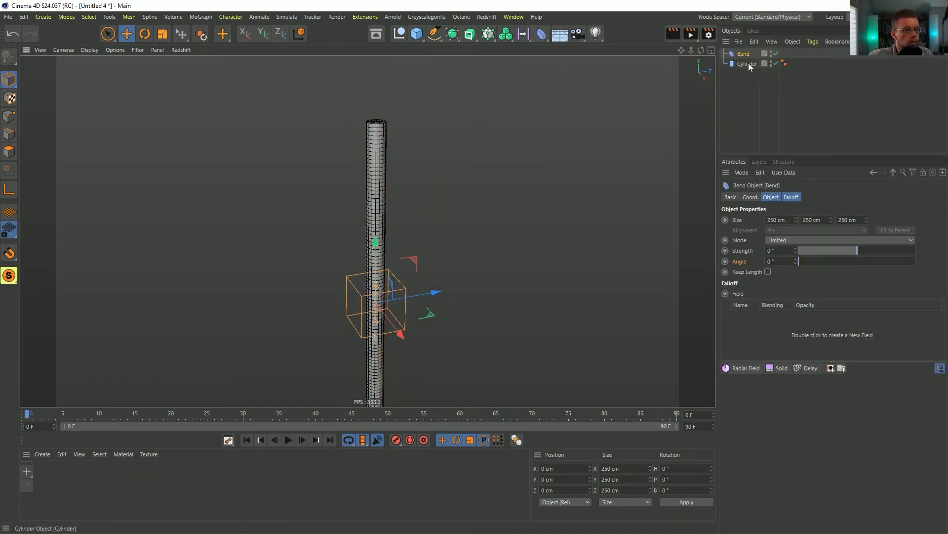
pyautogui.moveTo(744, 65); pyautogui.dragTo(736, 70)
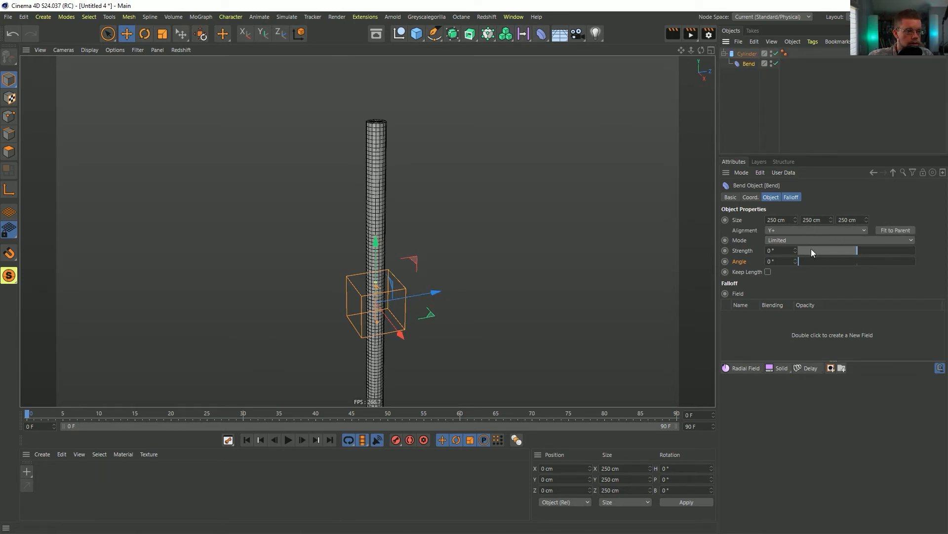
pyautogui.moveTo(872, 254)
pyautogui.mouseDown()
pyautogui.moveTo(862, 253)
pyautogui.moveTo(879, 253)
pyautogui.mouseUp()
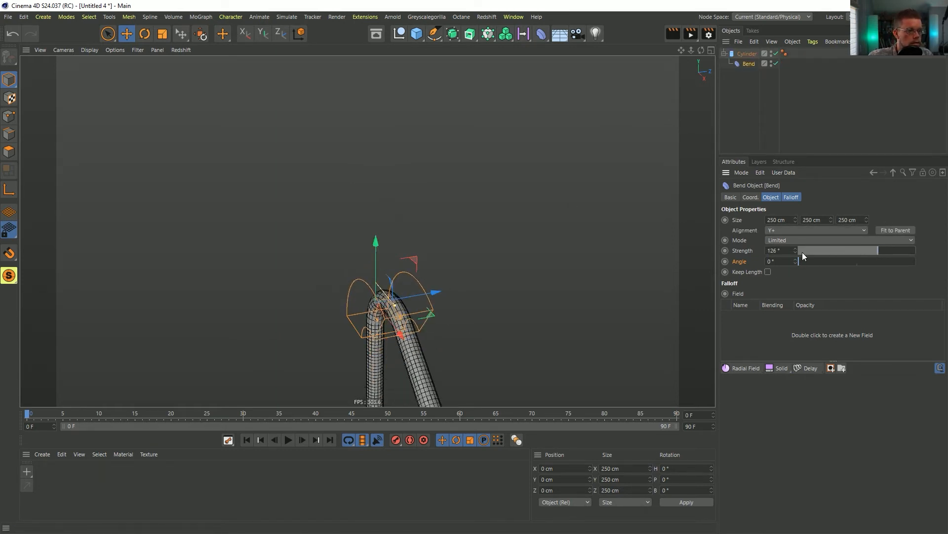
pyautogui.click(783, 252)
pyautogui.press('Return')
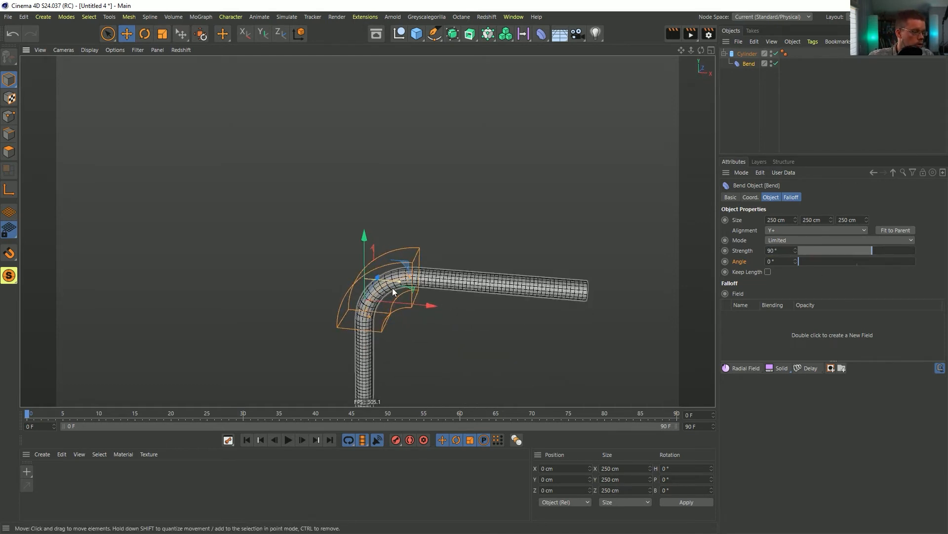
# Step: Duplicate the Bend, move the copy up to about 654 cm in Y and set its strength to -90°
pyautogui.keyDown('alt'); pyautogui.moveTo(394, 292); pyautogui.dragTo(438, 209, button='middle'); pyautogui.keyUp('alt')
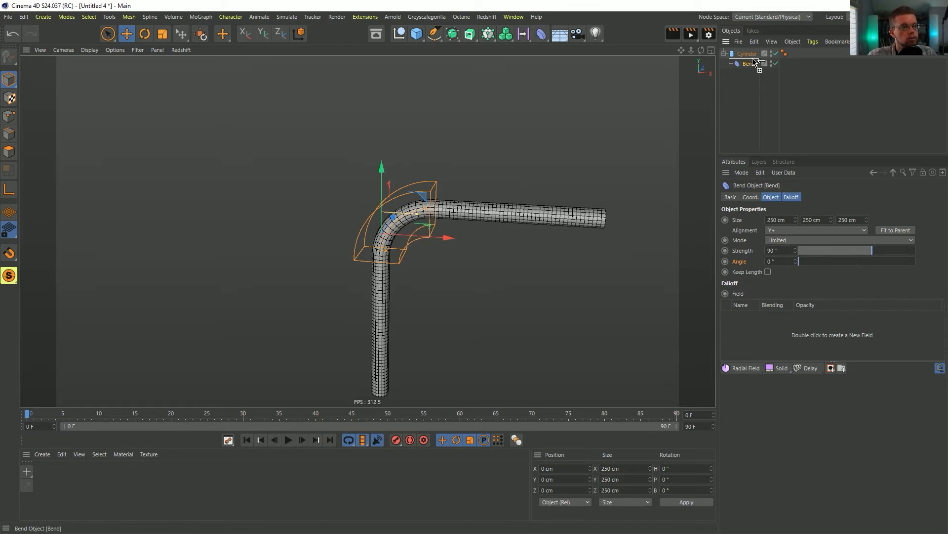
pyautogui.keyDown('ctrl'); pyautogui.moveTo(754, 62); pyautogui.dragTo(753, 64); pyautogui.keyUp('ctrl')
pyautogui.moveTo(422, 197); pyautogui.dragTo(390, 70)
pyautogui.click(769, 251)
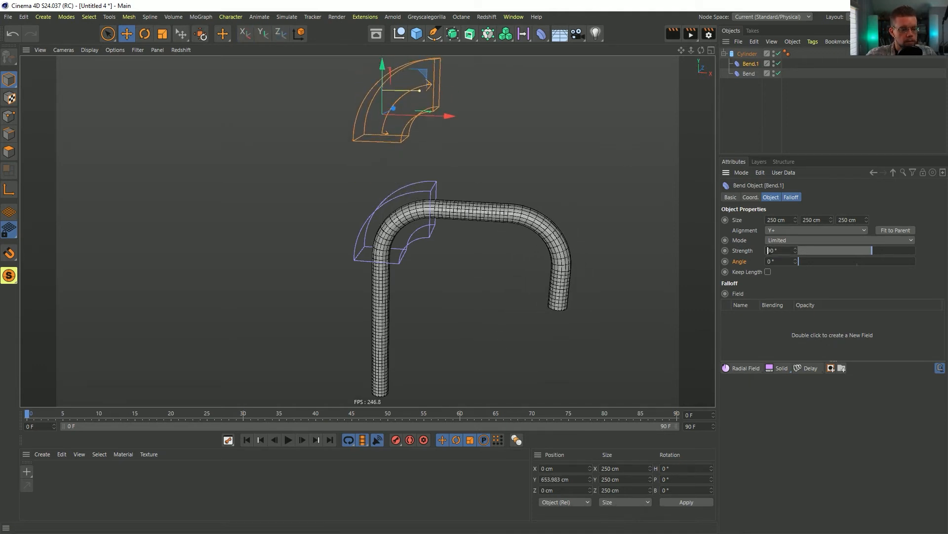
pyautogui.write('-')
pyautogui.press('Return')
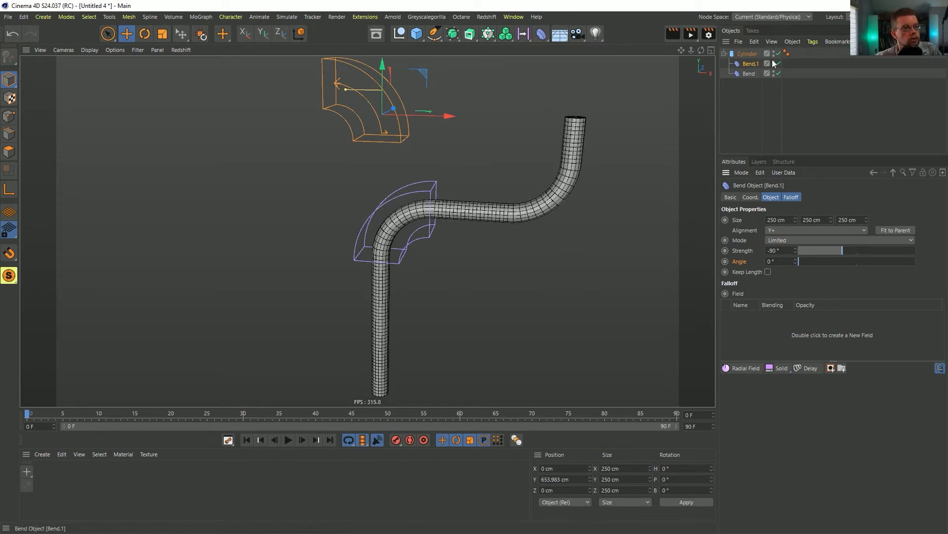
# Step: Slide Bend.1 farther up the cylinder and move the original Bend up to about 465 cm in Y
pyautogui.moveTo(778, 64)
pyautogui.mouseDown()
pyautogui.moveTo(775, 98)
pyautogui.moveTo(779, 74)
pyautogui.mouseUp()
pyautogui.keyDown('alt'); pyautogui.moveTo(401, 159); pyautogui.dragTo(414, 260, button='middle'); pyautogui.keyUp('alt')
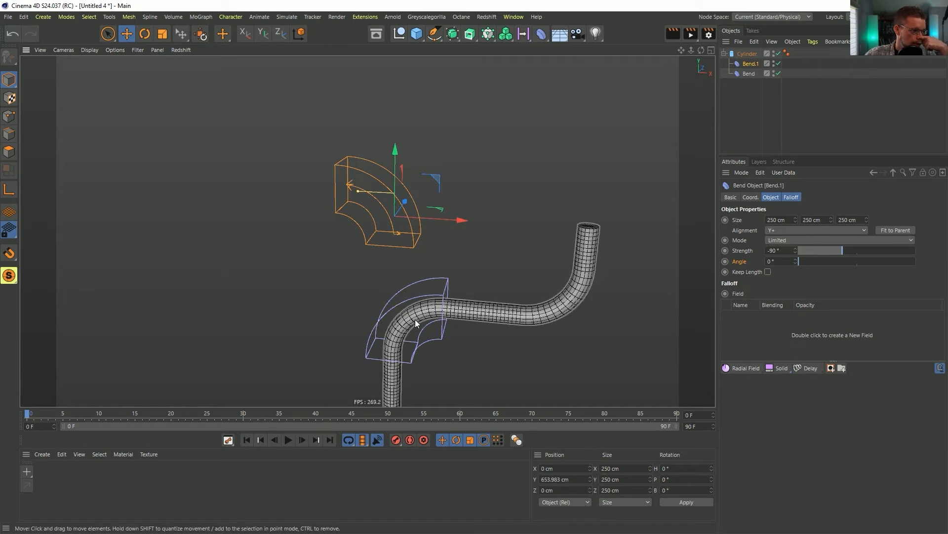
pyautogui.keyDown('alt'); pyautogui.moveTo(455, 328); pyautogui.dragTo(453, 210, button='middle'); pyautogui.keyUp('alt')
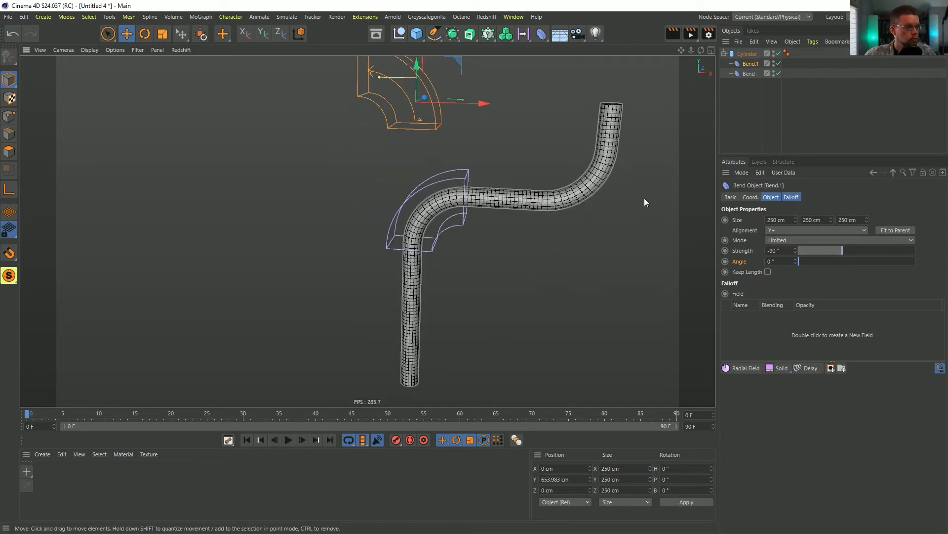
pyautogui.keyDown('alt'); pyautogui.moveTo(510, 157); pyautogui.dragTo(515, 204, button='middle'); pyautogui.keyUp('alt')
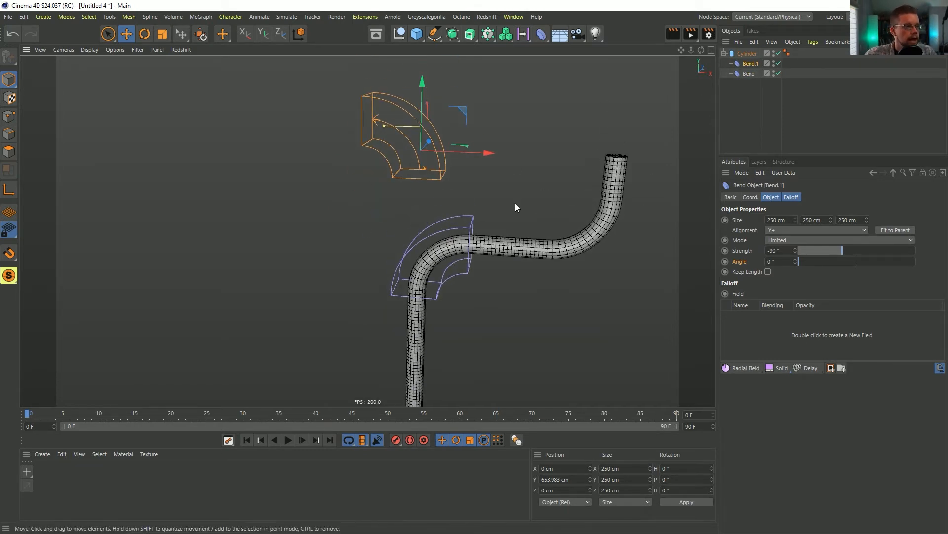
pyautogui.moveTo(425, 111)
pyautogui.mouseDown()
pyautogui.moveTo(433, 85)
pyautogui.moveTo(435, 99)
pyautogui.mouseUp()
pyautogui.click(749, 74)
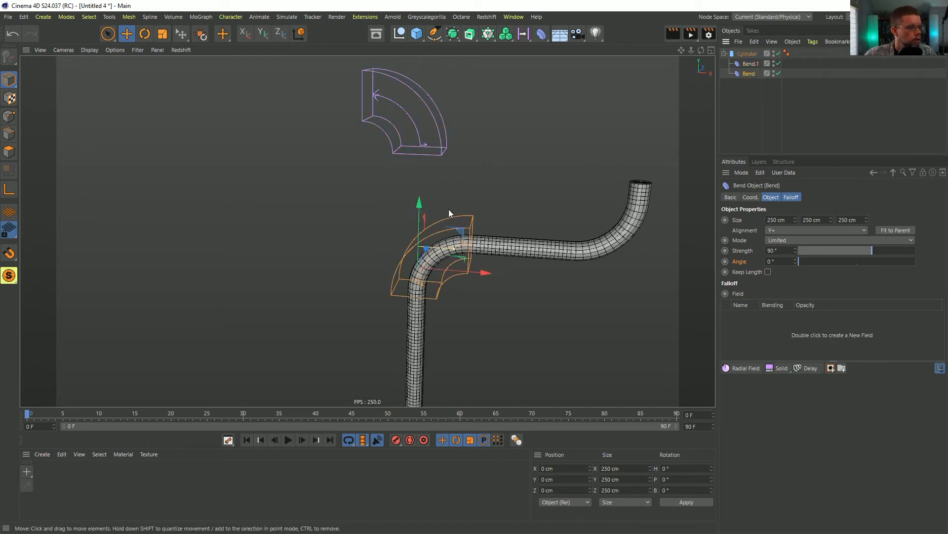
pyautogui.moveTo(425, 208); pyautogui.dragTo(491, 125)
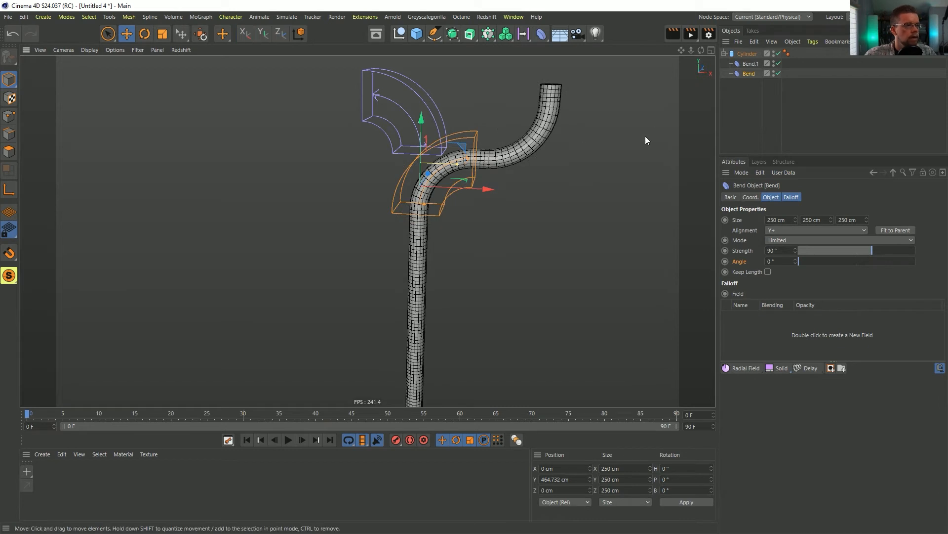
# Step: Duplicate the original Bend below it, set the copy's Y size to 50 cm and move it down to about 172 cm in Y
pyautogui.keyDown('ctrl'); pyautogui.moveTo(745, 77); pyautogui.dragTo(746, 80); pyautogui.keyUp('ctrl')
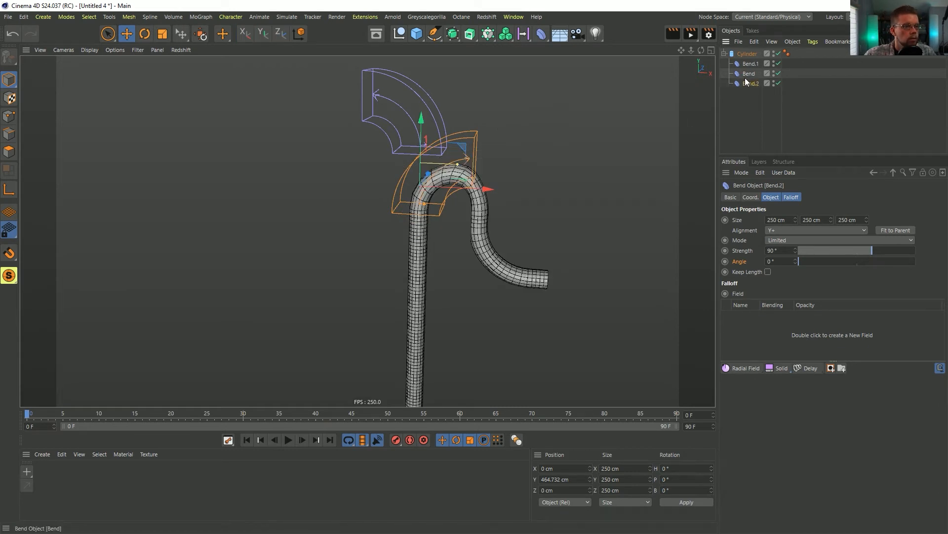
pyautogui.click(824, 218)
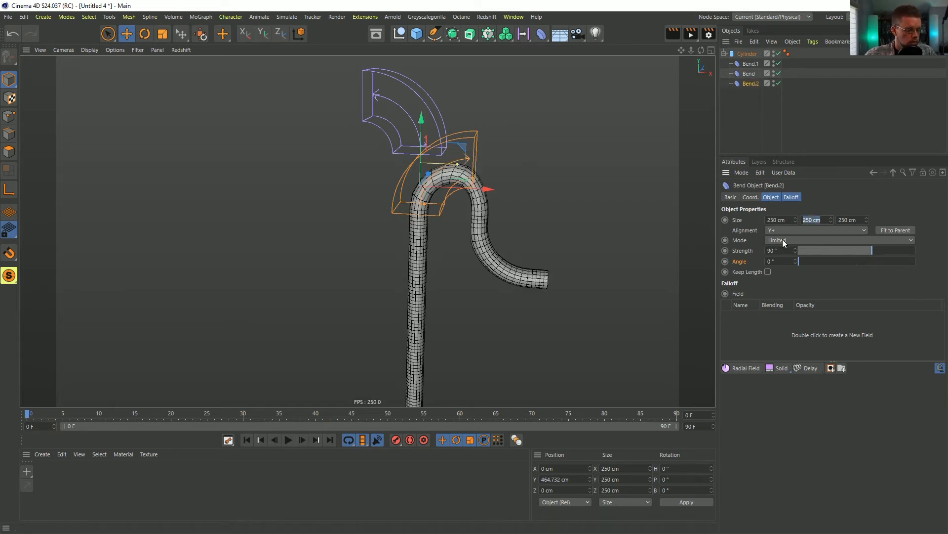
pyautogui.write('50')
pyautogui.press('Return')
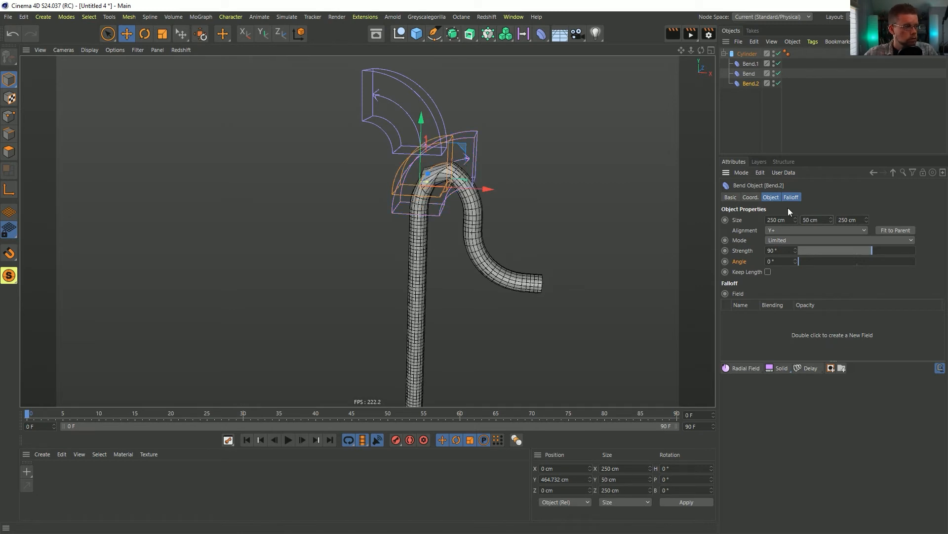
pyautogui.moveTo(420, 127); pyautogui.dragTo(428, 178)
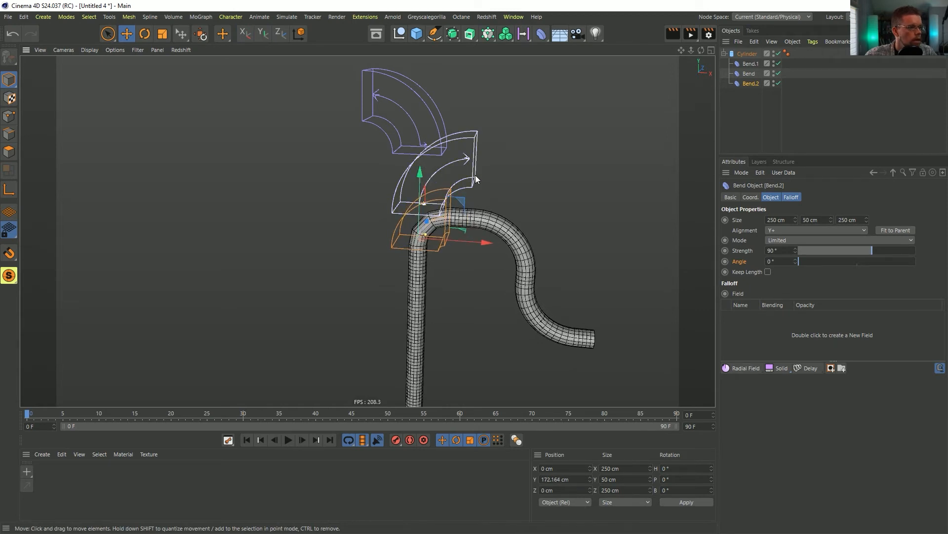
# Step: Duplicate Bend.2, giving the copy a Y size of 400 cm, a strength of -90° and a Y position of about -607 cm
pyautogui.keyDown('ctrl'); pyautogui.moveTo(746, 84); pyautogui.dragTo(751, 94); pyautogui.keyUp('ctrl')
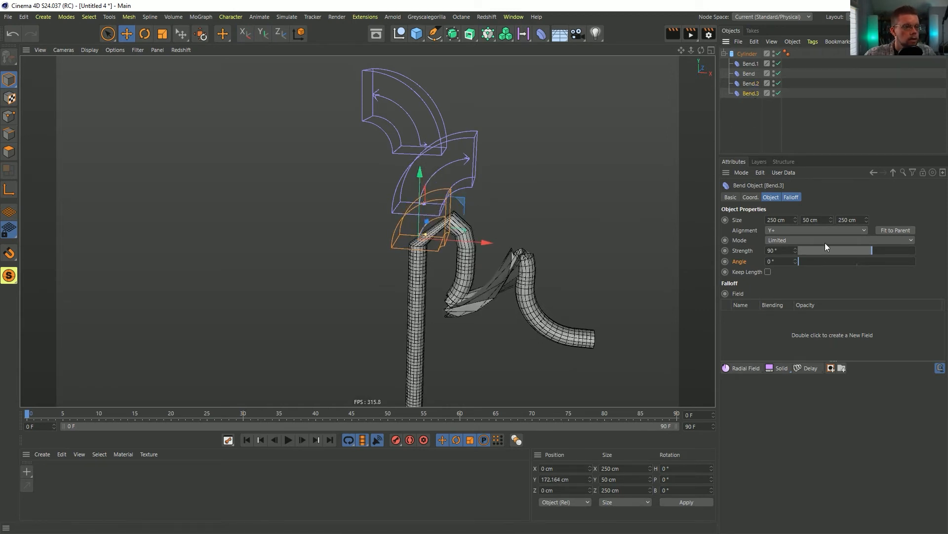
pyautogui.click(823, 219)
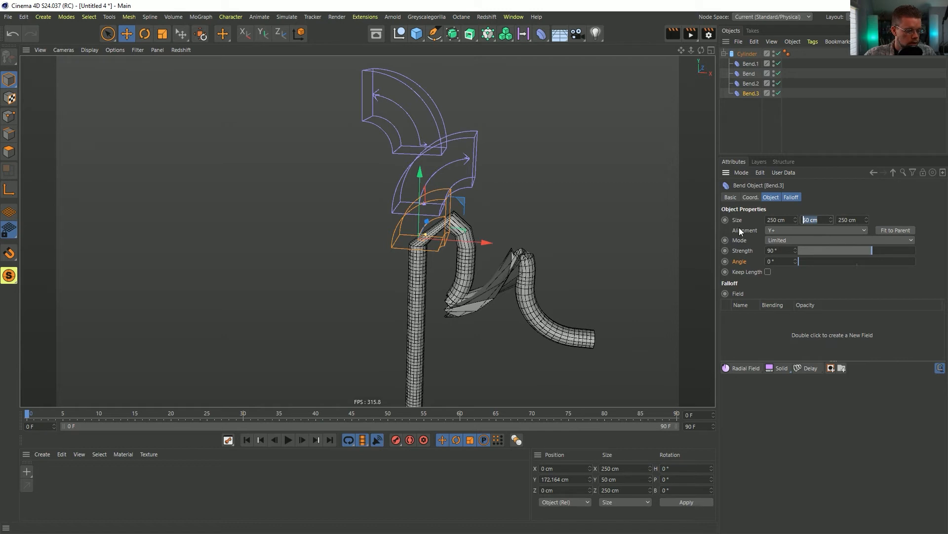
pyautogui.write('400')
pyautogui.press('Return')
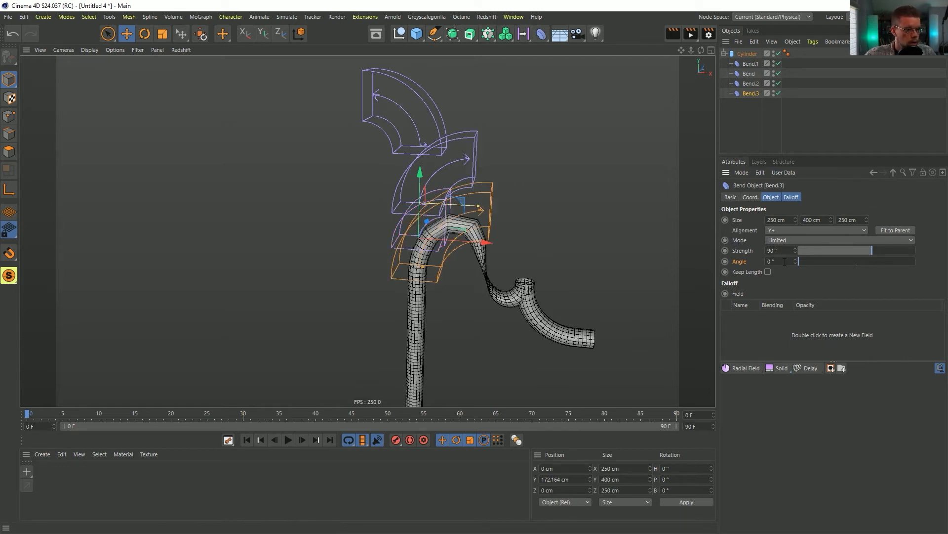
pyautogui.write('-')
pyautogui.press('Return')
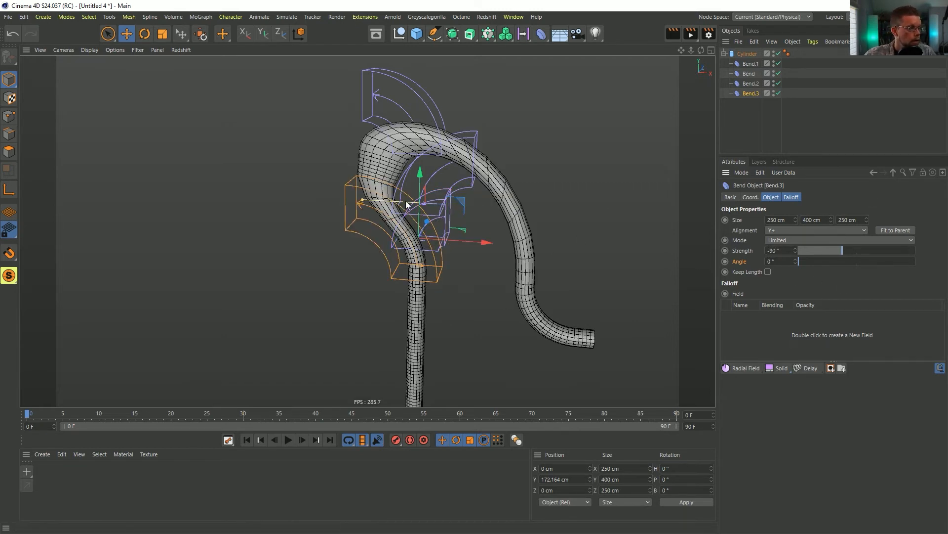
pyautogui.moveTo(418, 175); pyautogui.dragTo(413, 200)
pyautogui.keyDown('alt'); pyautogui.moveTo(399, 57); pyautogui.dragTo(397, 132, button='middle'); pyautogui.keyUp('alt')
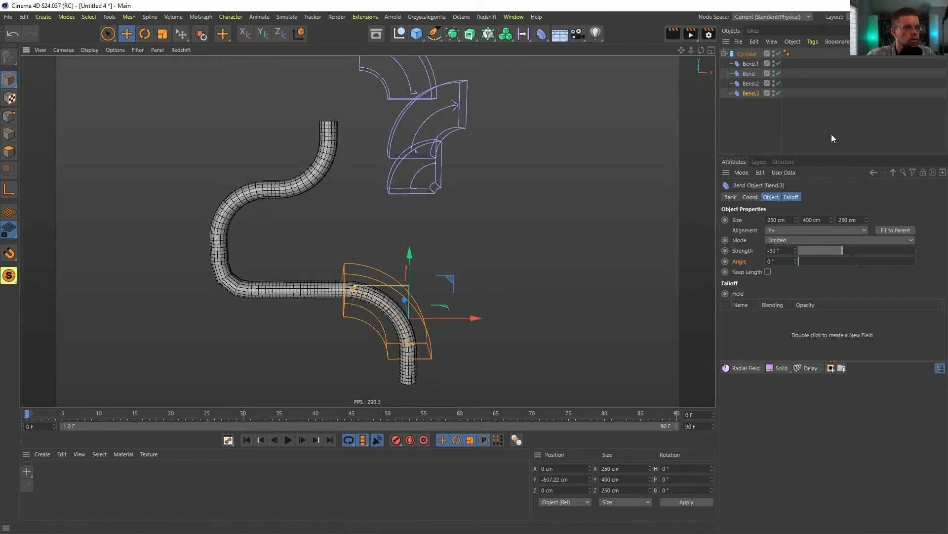
# Step: Increase the Y size of Bend.2 to 257 cm
pyautogui.click(747, 84)
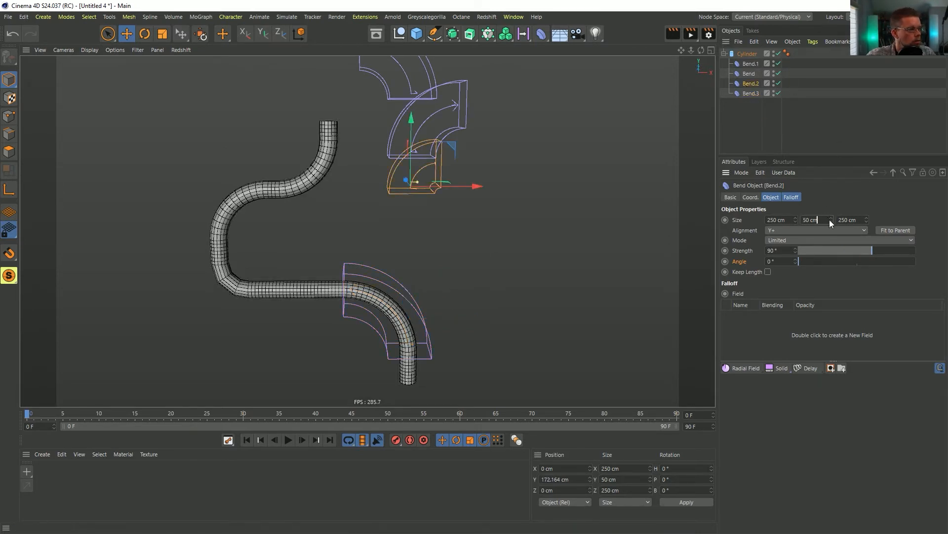
pyautogui.moveTo(831, 219); pyautogui.dragTo(831, 130)
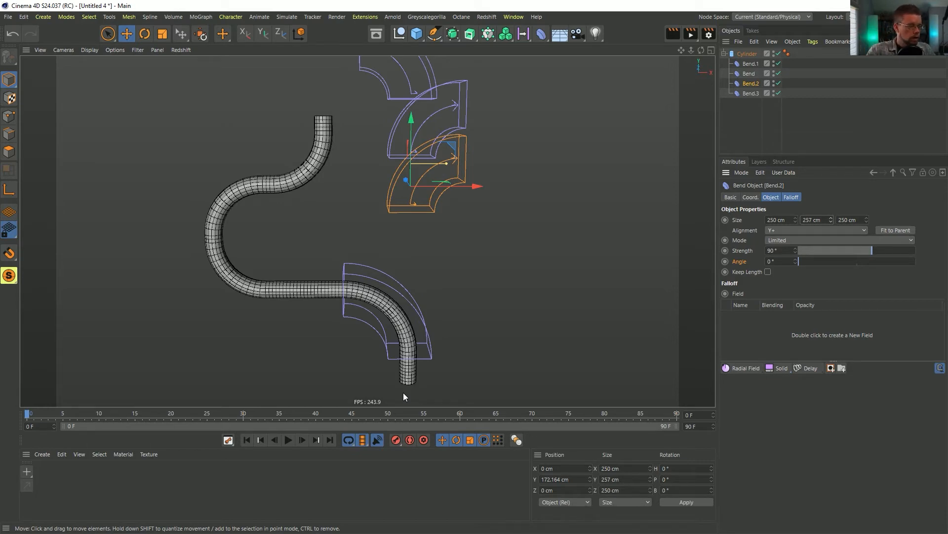
pyautogui.moveTo(381, 220)
pyautogui.keyDown('alt'); pyautogui.mouseDown()
pyautogui.moveTo(602, 237)
pyautogui.moveTo(403, 225)
pyautogui.moveTo(393, 208)
pyautogui.mouseUp(); pyautogui.keyUp('alt')
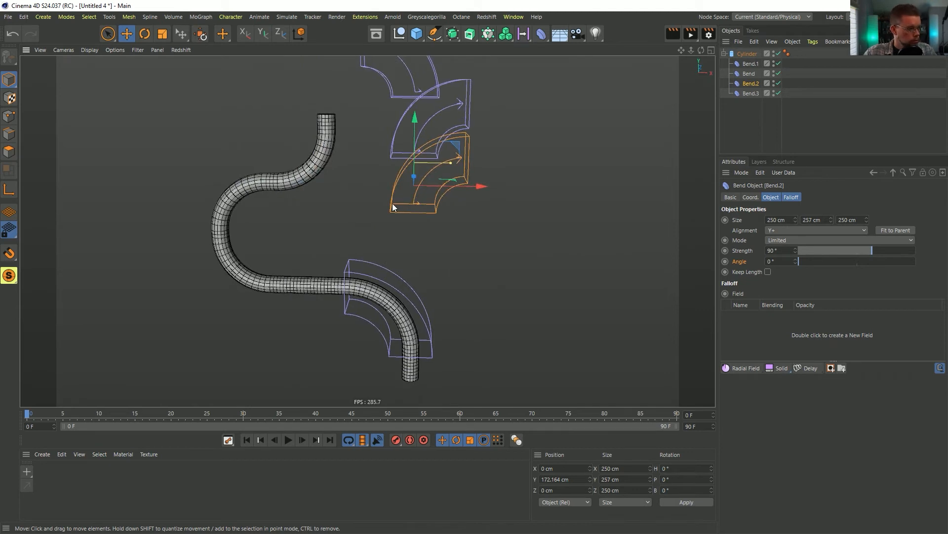
pyautogui.keyDown('alt'); pyautogui.moveTo(393, 208); pyautogui.dragTo(404, 238, button='middle'); pyautogui.keyUp('alt')
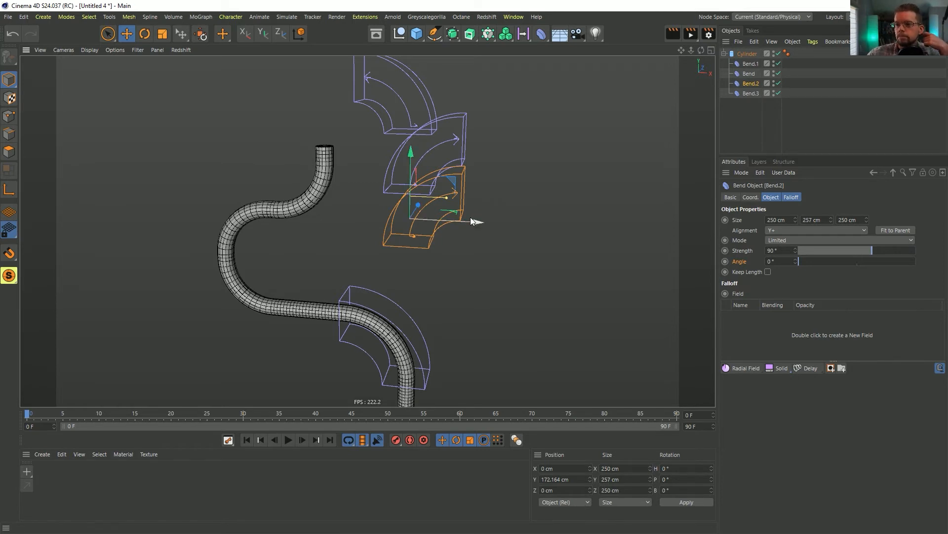
# Step: Try different strengths on Bend.3, Bend.2, Bend and Bend.1 one at a time, with -44° on Bend.1, undoing each change
pyautogui.click(748, 93)
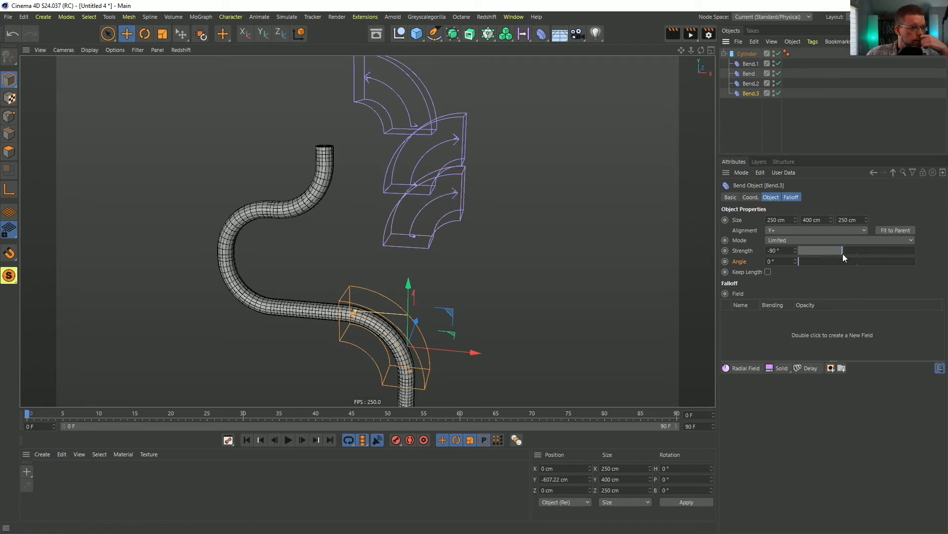
pyautogui.moveTo(845, 253)
pyautogui.mouseDown()
pyautogui.moveTo(856, 264)
pyautogui.moveTo(842, 250)
pyautogui.moveTo(851, 251)
pyautogui.moveTo(839, 267)
pyautogui.moveTo(840, 253)
pyautogui.moveTo(864, 252)
pyautogui.moveTo(860, 261)
pyautogui.moveTo(847, 252)
pyautogui.moveTo(852, 261)
pyautogui.mouseUp()
pyautogui.click(751, 84)
pyautogui.hotkey('ctrl', 'z')
pyautogui.click(750, 74)
pyautogui.hotkey('ctrl', 'z')
pyautogui.click(752, 64)
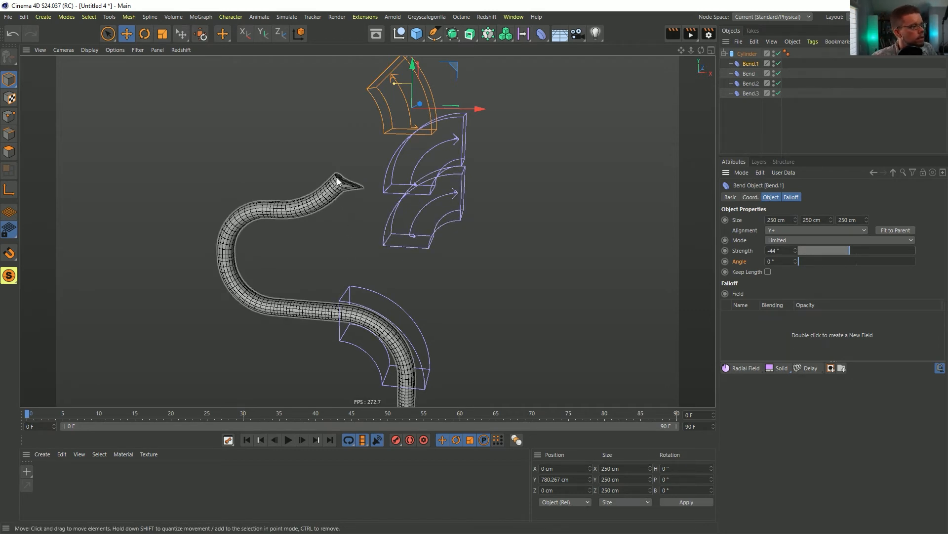
pyautogui.hotkey('ctrl', 'z')
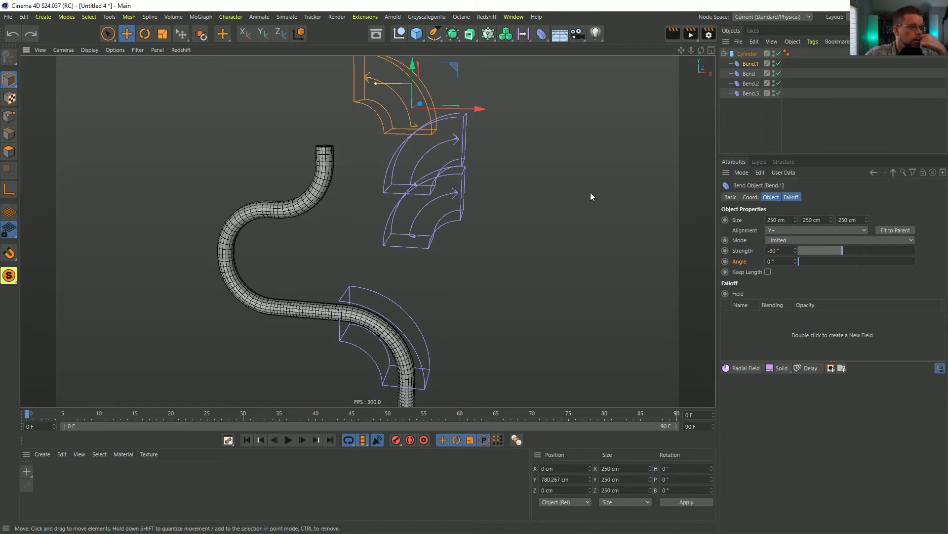
# Step: Try Bend.1 at -50° strength with Bend.3 moved up to about -260 cm in Y, and undo both changes
pyautogui.moveTo(840, 251); pyautogui.dragTo(849, 255)
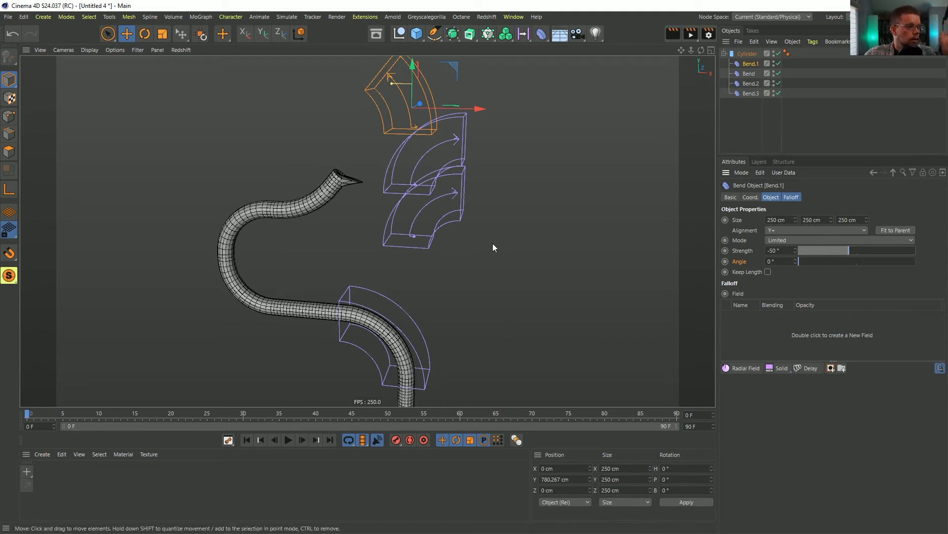
pyautogui.click(747, 92)
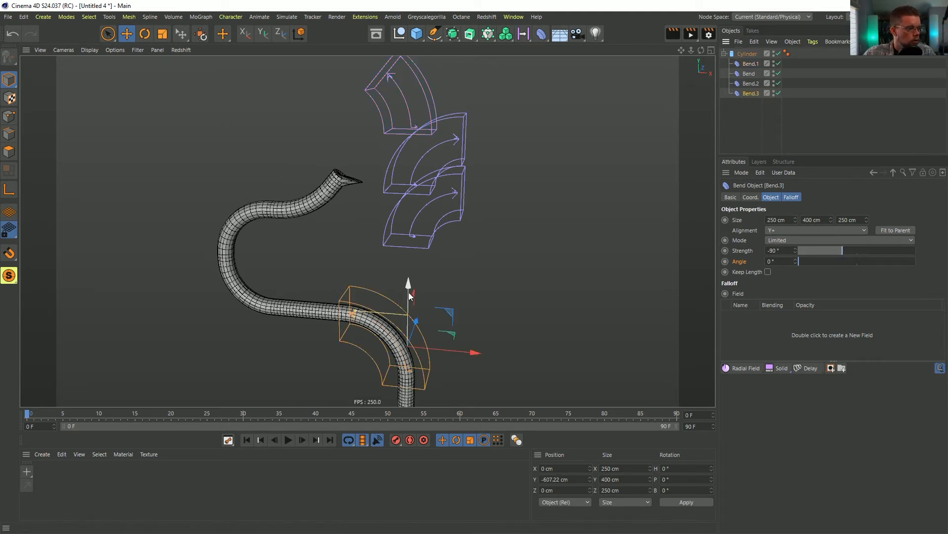
pyautogui.moveTo(407, 296); pyautogui.dragTo(414, 238)
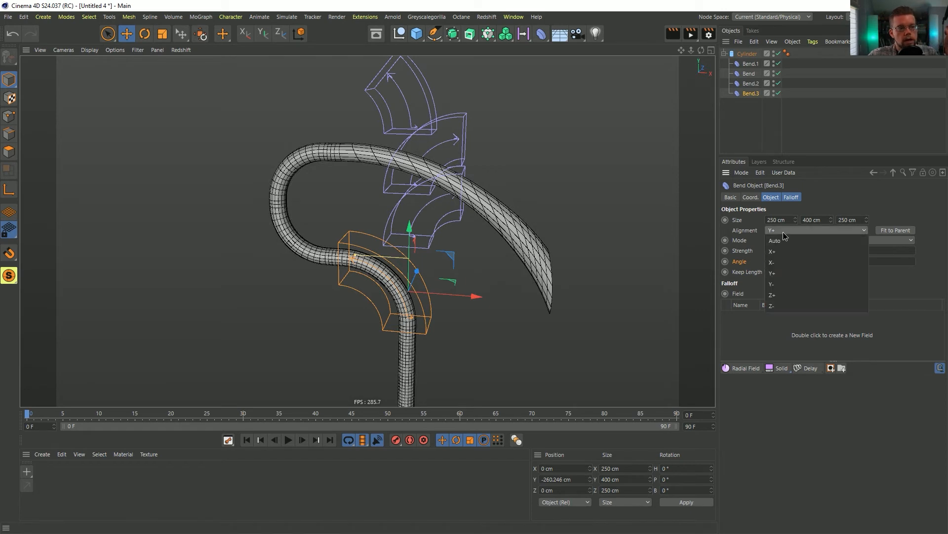
pyautogui.click(778, 241)
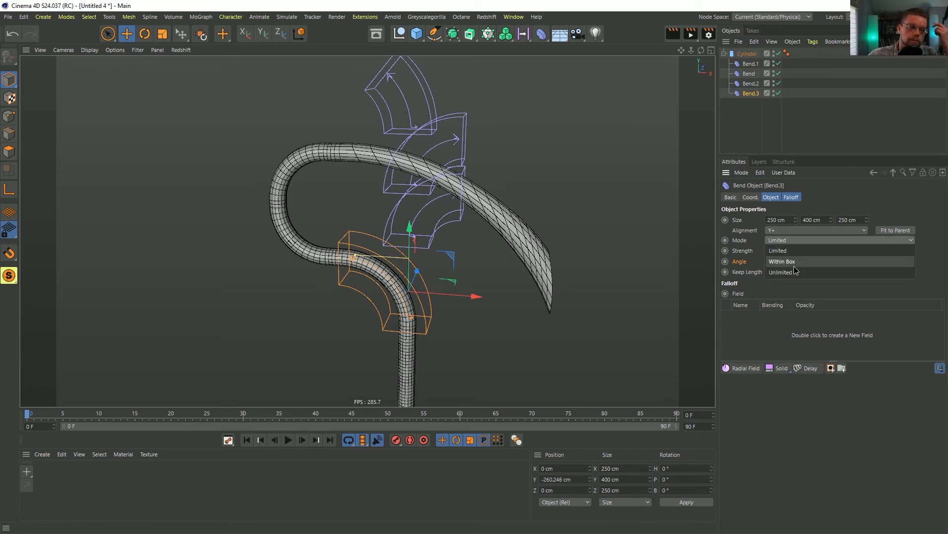
pyautogui.click(518, 255)
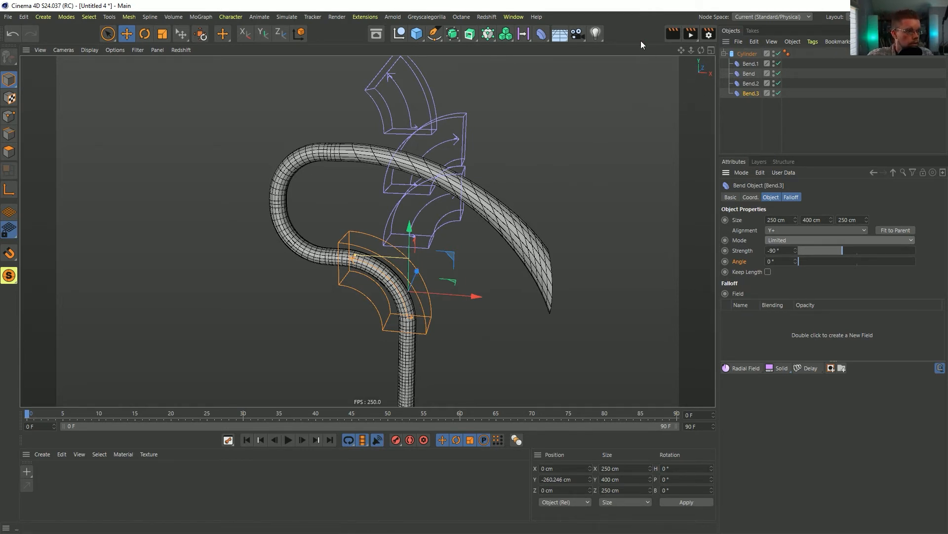
pyautogui.hotkey('ctrl', 'z')
pyautogui.hotkey('ctrl', 'z')
pyautogui.hotkey('ctrl', 'z')
pyautogui.hotkey('ctrl', 'z')
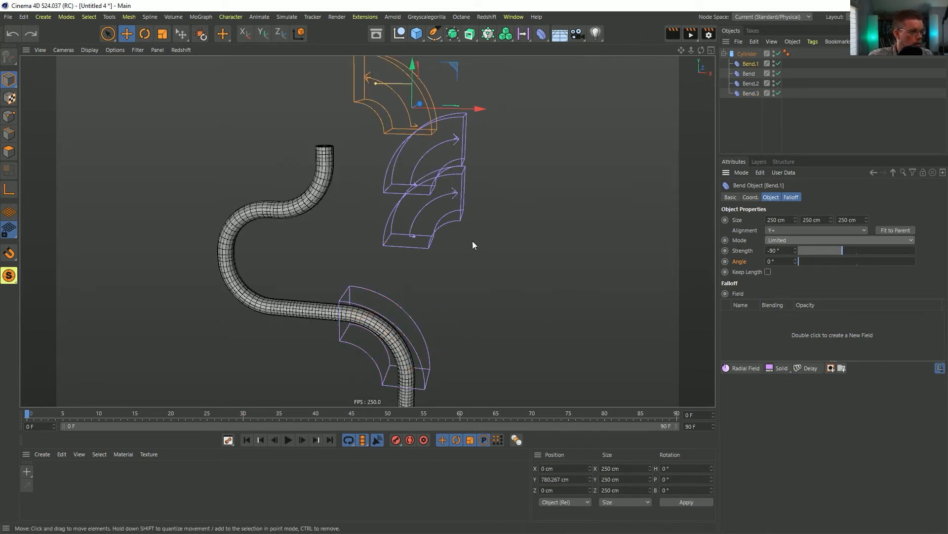
# Step: Save the scene as [a]MultiBend.c4d in the SceneFiles folder
pyautogui.hotkey('ctrl', 's')
pyautogui.click(184, 124)
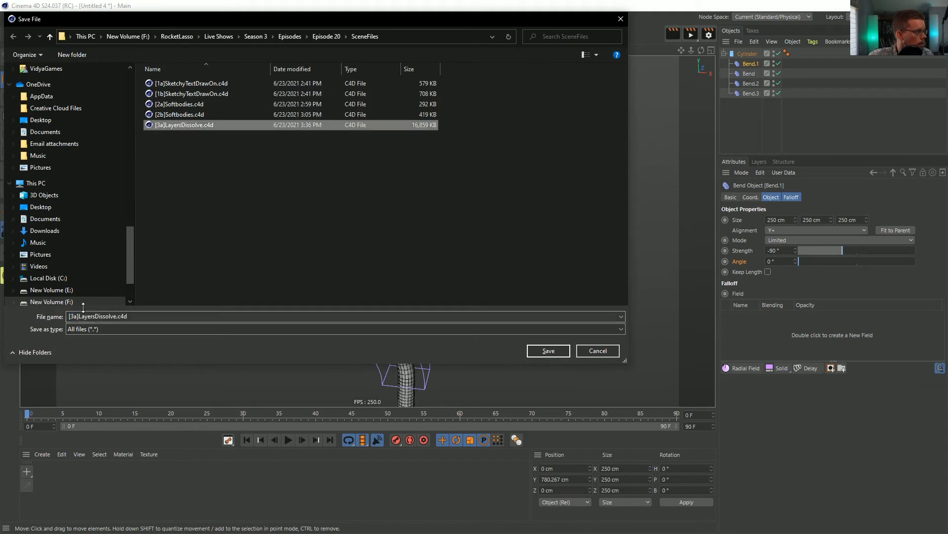
pyautogui.click(73, 316)
pyautogui.press('BackSpace')
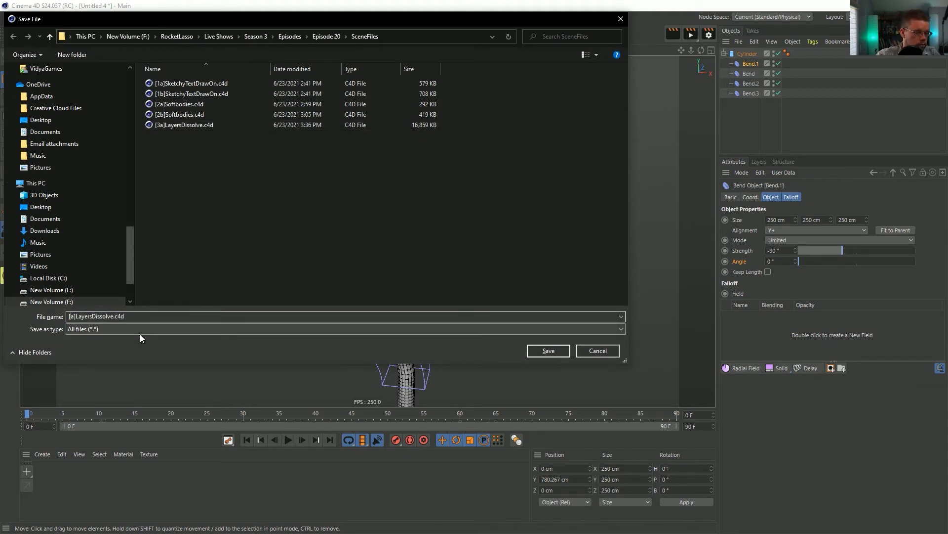
pyautogui.press('Right')
pyautogui.press('Right')
pyautogui.hotkey('shift', 'Right')
pyautogui.hotkey('shift', 'Right')
pyautogui.hotkey('shift', 'Right')
pyautogui.hotkey('shift', 'Right')
pyautogui.hotkey('shift', 'Right')
pyautogui.hotkey('shift', 'Right')
pyautogui.hotkey('shift', 'Right')
pyautogui.hotkey('shift', 'Right')
pyautogui.hotkey('shift', 'Right')
pyautogui.hotkey('shift', 'Right')
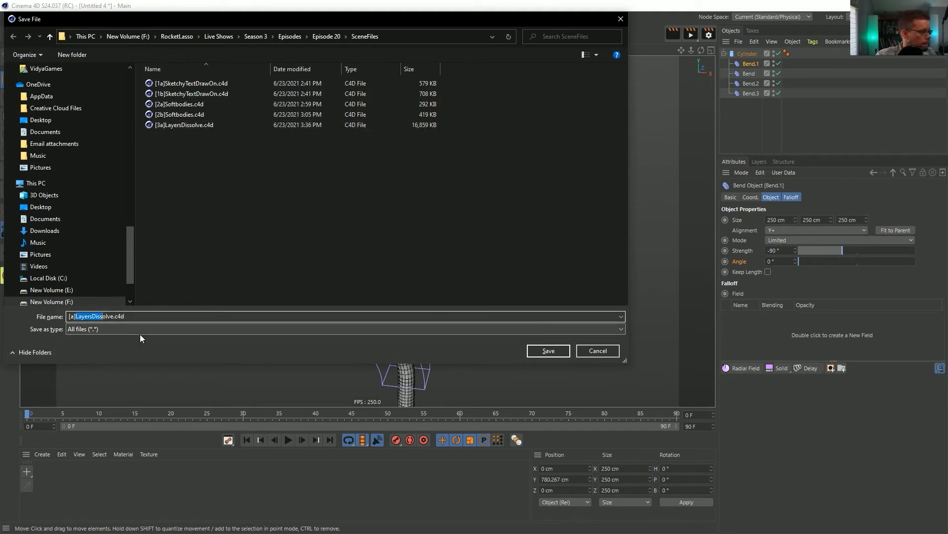
pyautogui.hotkey('shift', 'Right')
pyautogui.hotkey('shift', 'Right')
pyautogui.hotkey('shift', 'Right')
pyautogui.hotkey('shift', 'Right')
pyautogui.write('Mult')
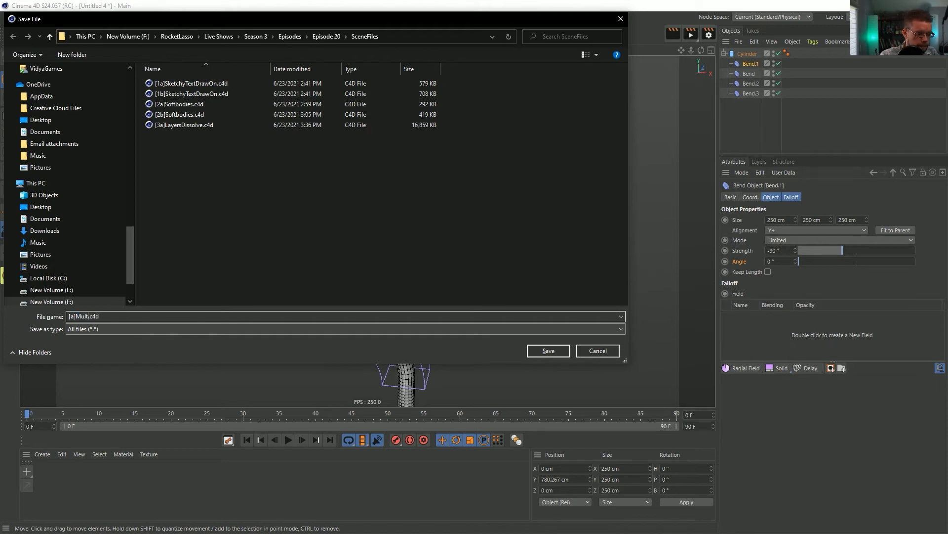
pyautogui.write('iBend')
pyautogui.press('Return')
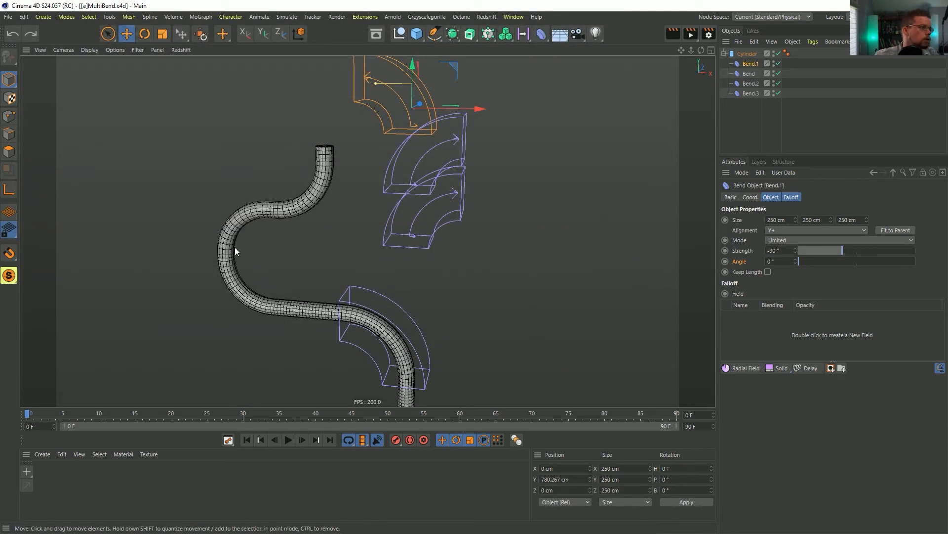
# Step: Slide Bend.3 up and back down along the cylinder, leaving it at about -595 cm in Y
pyautogui.click(387, 304)
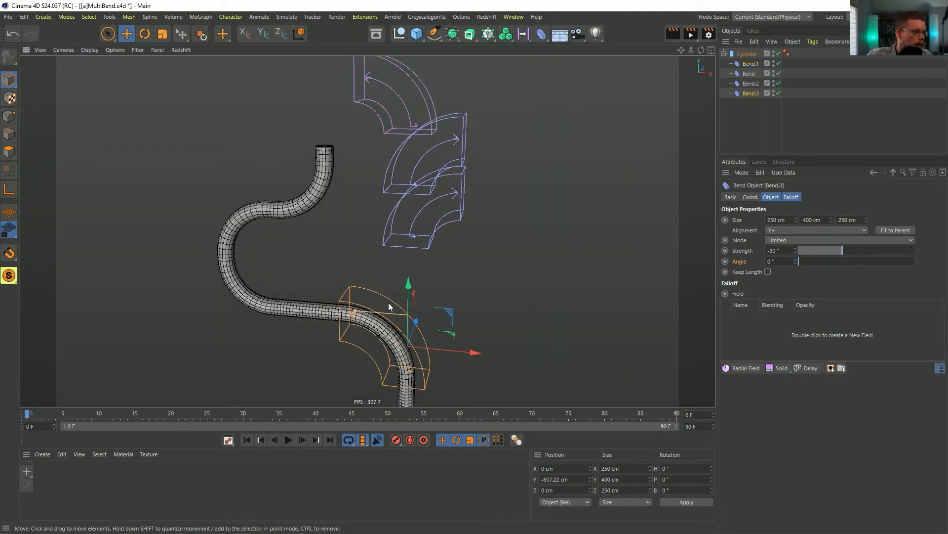
pyautogui.moveTo(408, 297); pyautogui.dragTo(339, 306)
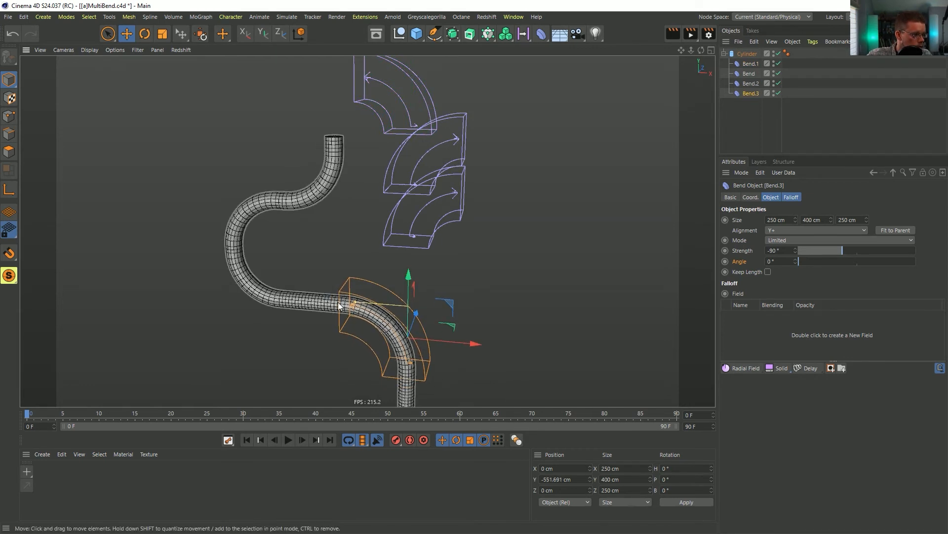
pyautogui.moveTo(409, 292); pyautogui.dragTo(415, 248)
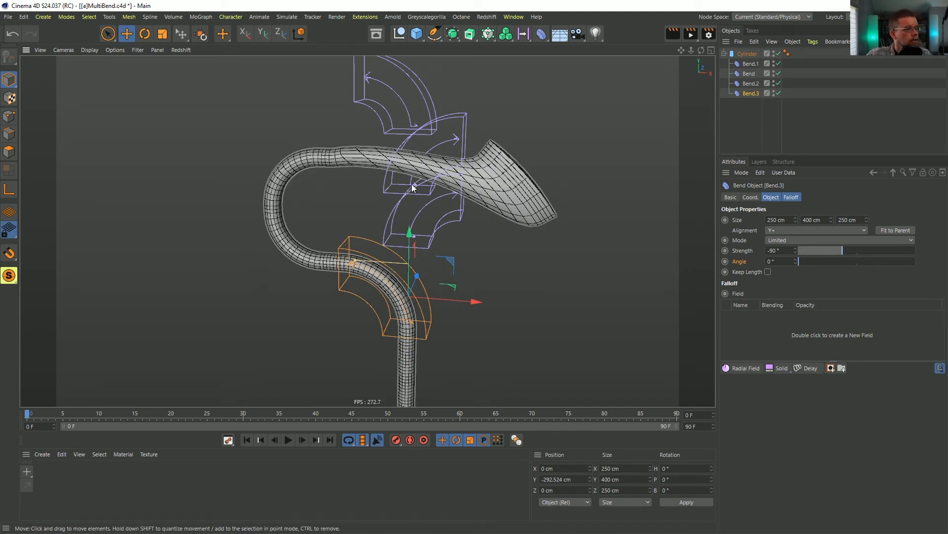
pyautogui.moveTo(409, 251); pyautogui.dragTo(384, 300)
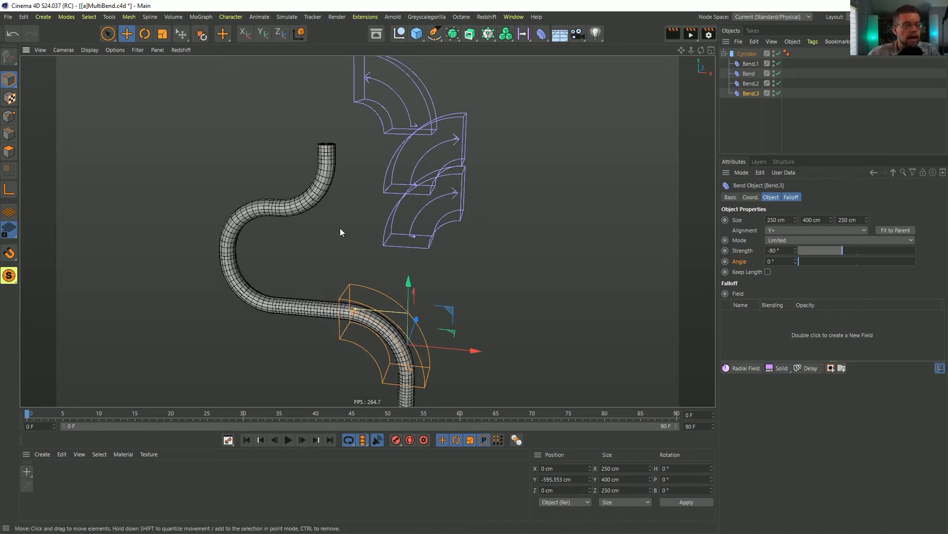
# Step: Create a new scene and add a Helix spline
pyautogui.hotkey('ctrl', 'n')
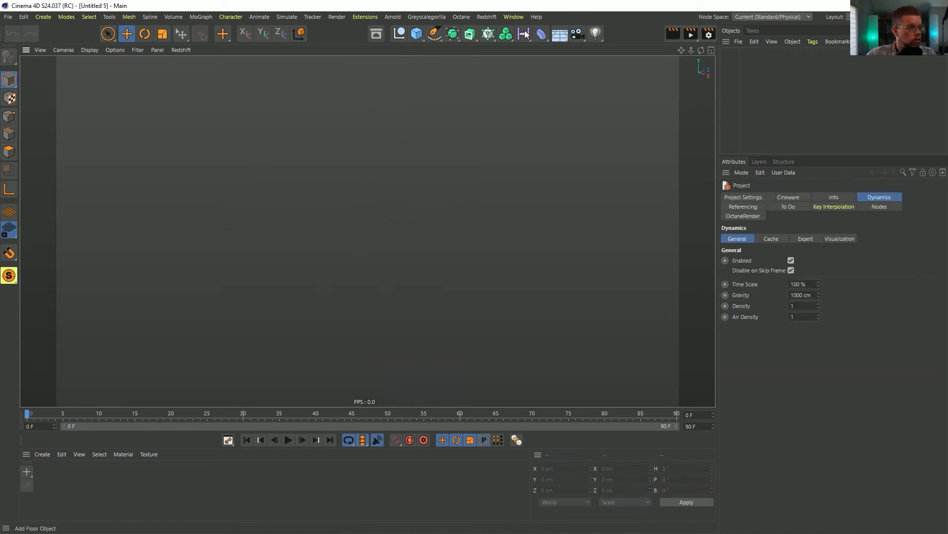
pyautogui.click(416, 33)
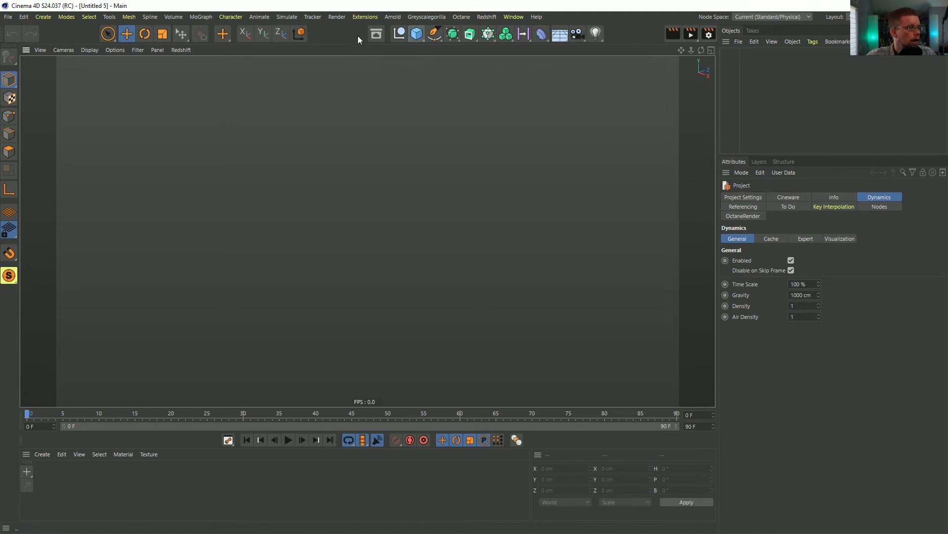
pyautogui.click(434, 33)
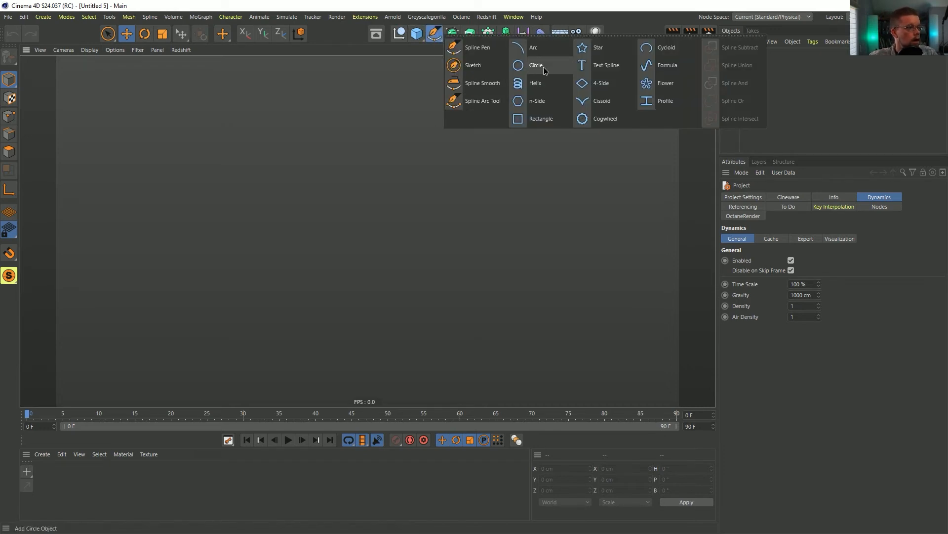
pyautogui.click(538, 85)
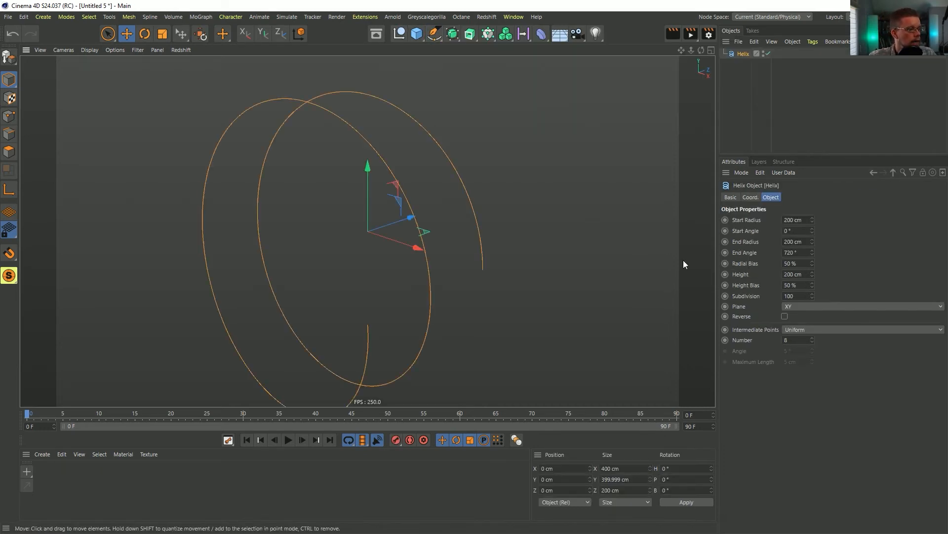
# Step: Flatten the helix into a straight line by setting its start radius, end radius and end angle to 0
pyautogui.click(804, 219)
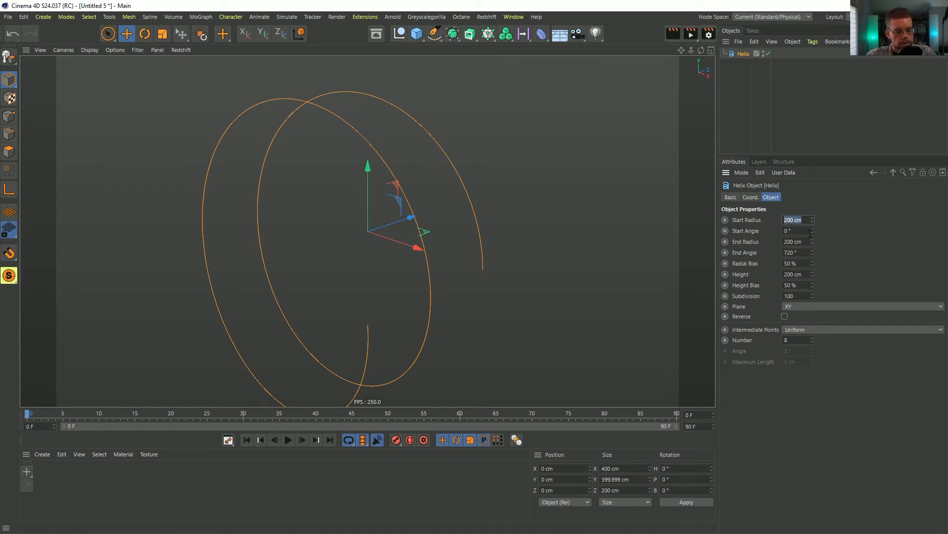
pyautogui.write('0')
pyautogui.click(786, 241)
pyautogui.write('0')
pyautogui.press('Tab')
pyautogui.write('0')
pyautogui.press('Return')
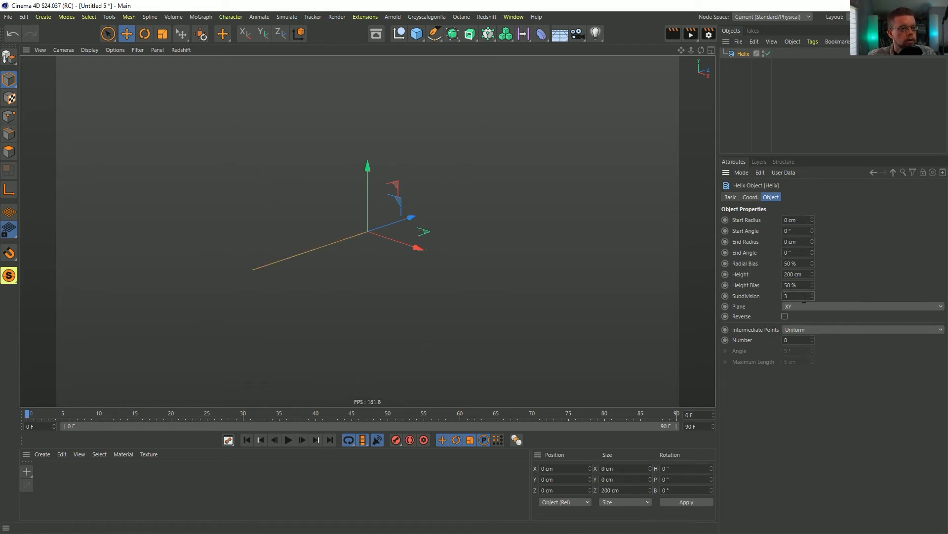
# Step: Set the helix to no intermediate points, a subdivision of 20 and the XZ plane
pyautogui.click(786, 335)
pyautogui.click(797, 338)
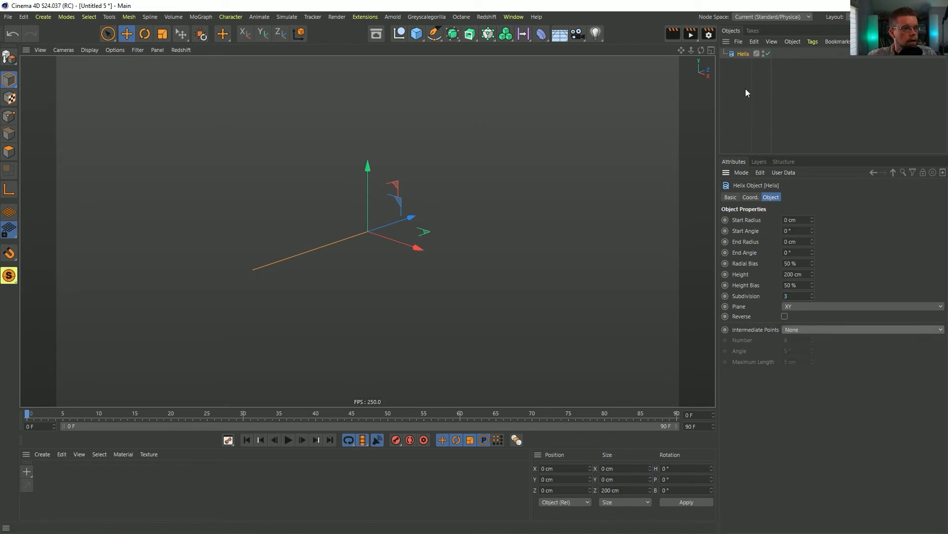
pyautogui.click(794, 295)
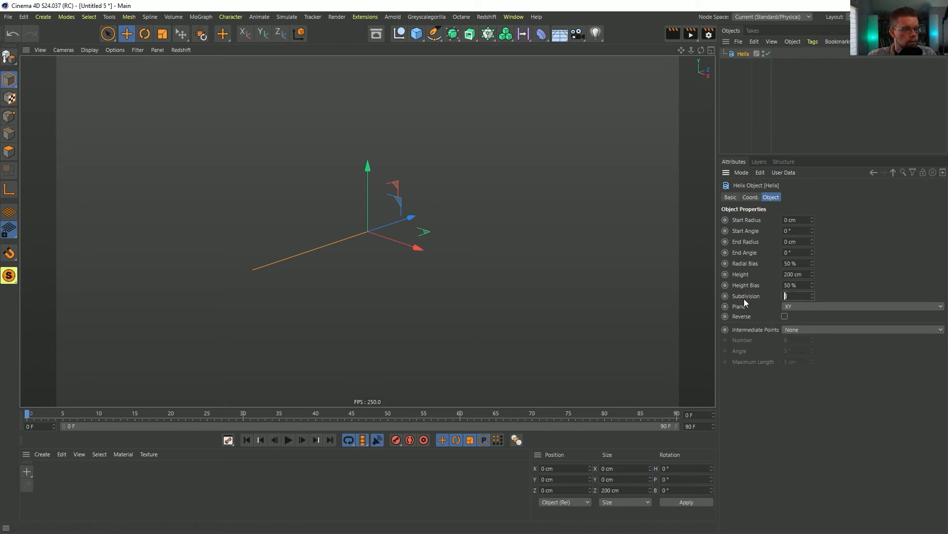
pyautogui.write('20')
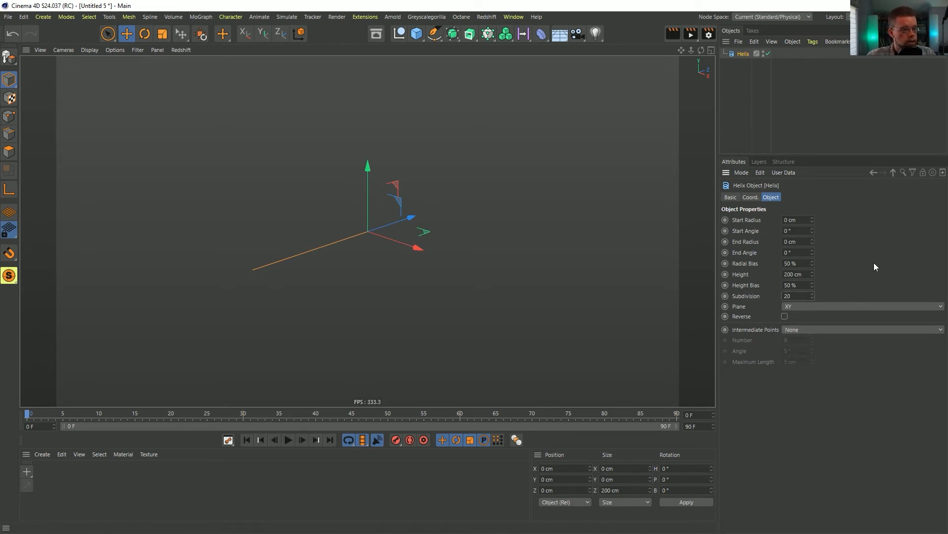
pyautogui.click(798, 307)
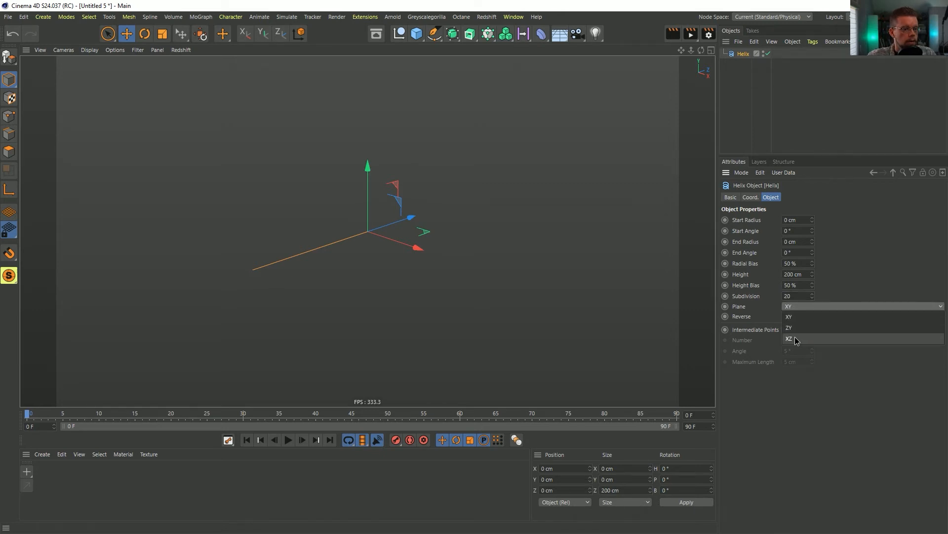
pyautogui.click(791, 339)
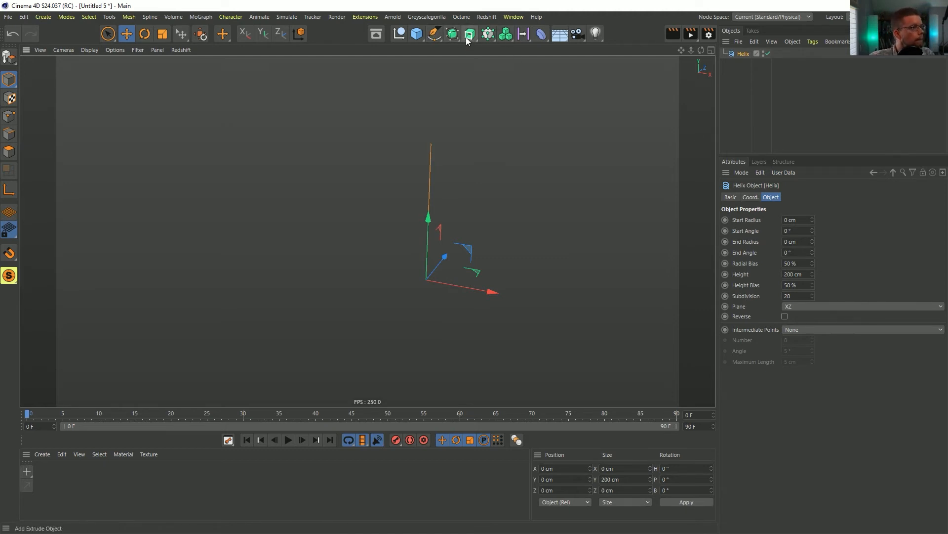
# Step: Add a Bend deformer as a child of the helix and set its strength to about 104°
pyautogui.keyDown('shift'); pyautogui.click(542, 33); pyautogui.keyUp('shift')
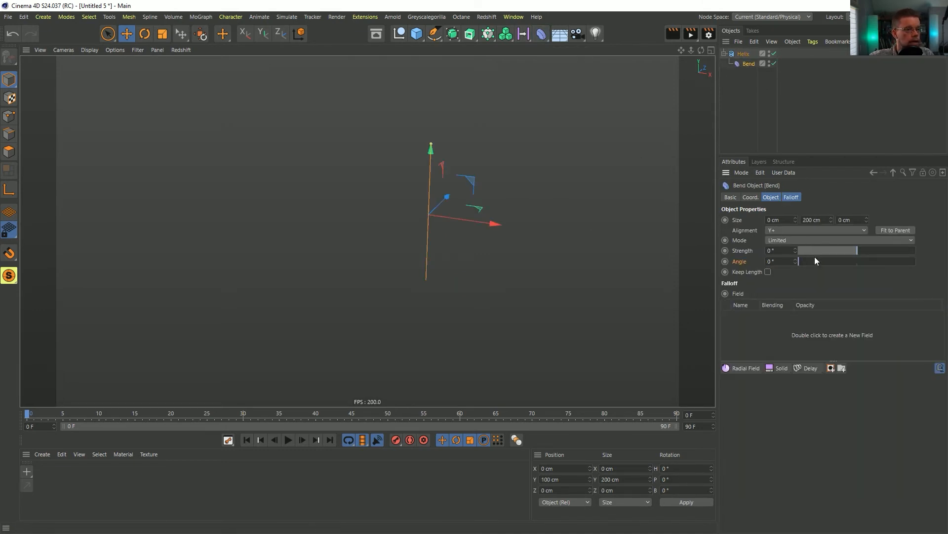
pyautogui.moveTo(814, 255)
pyautogui.mouseDown()
pyautogui.moveTo(894, 253)
pyautogui.moveTo(807, 255)
pyautogui.mouseUp()
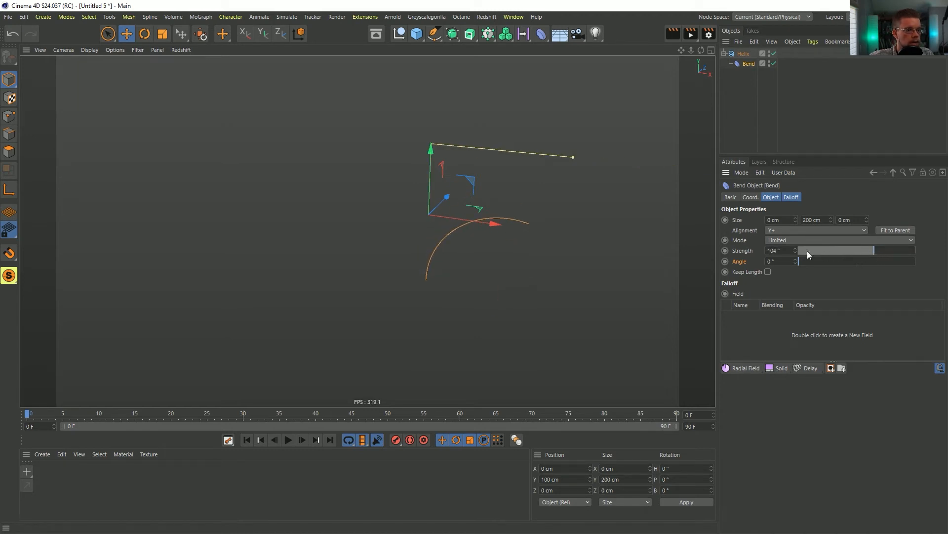
# Step: Set the Bend deformer's strength to 90°
pyautogui.doubleClick(780, 250)
pyautogui.write('90')
pyautogui.press('Return')
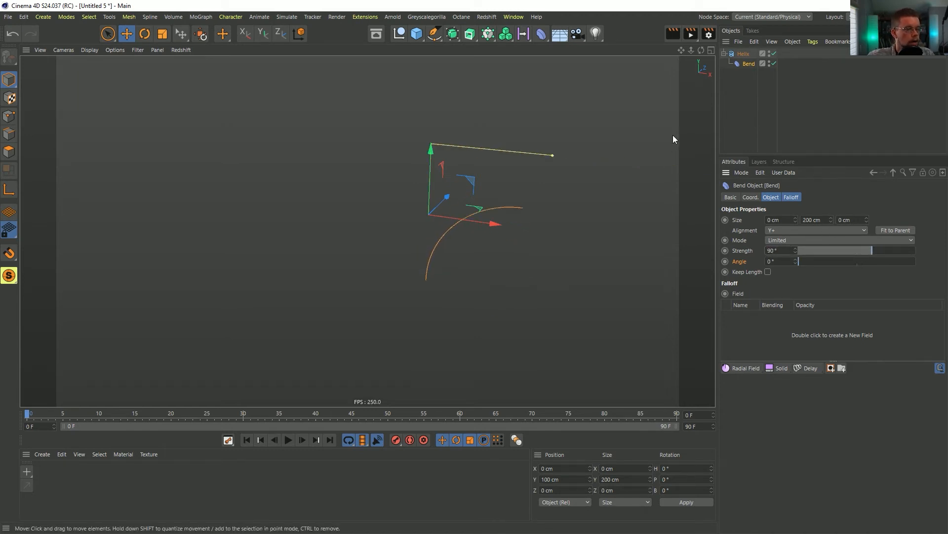
# Step: Add a Sweep object as the parent of the helix
pyautogui.click(743, 54)
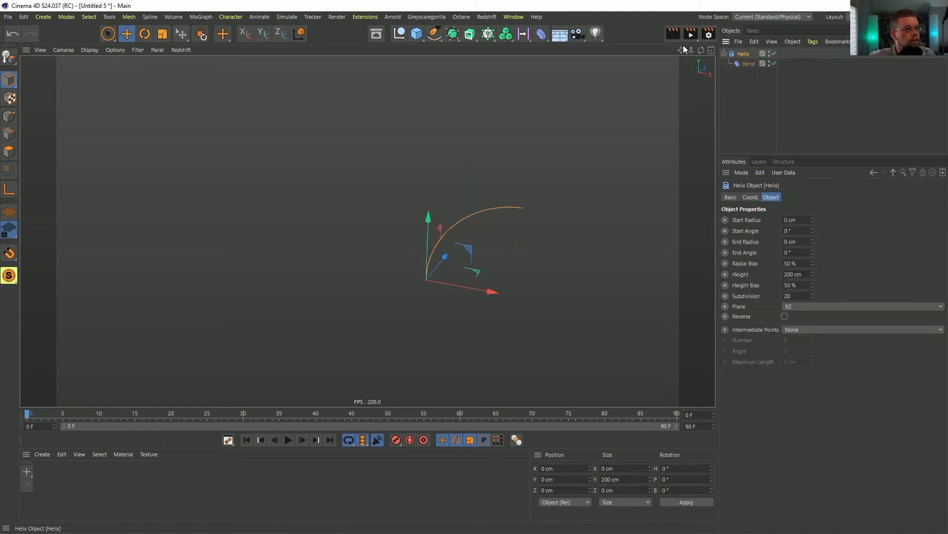
pyautogui.click(452, 34)
pyautogui.click(469, 33)
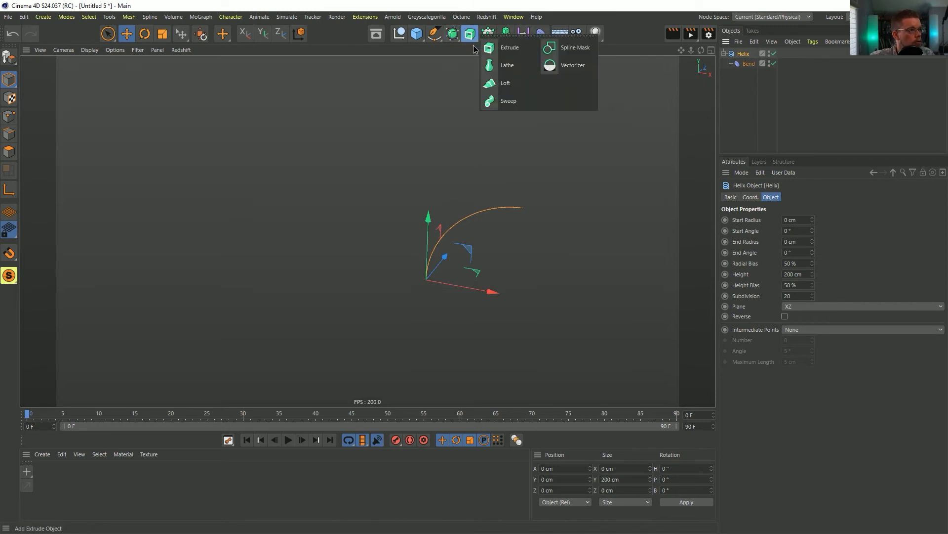
pyautogui.keyDown('alt'); pyautogui.click(501, 102); pyautogui.keyUp('alt')
# Step: Add an n-Side spline with 12 sides and a 20 cm radius as the sweep's profile
pyautogui.click(434, 34)
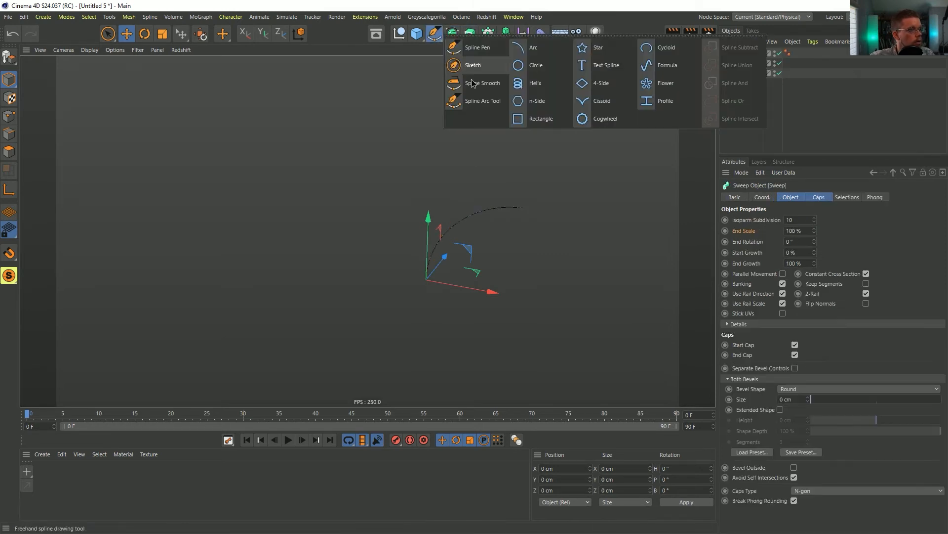
pyautogui.keyDown('shift'); pyautogui.click(533, 101); pyautogui.keyUp('shift')
pyautogui.write('12')
pyautogui.press('Return')
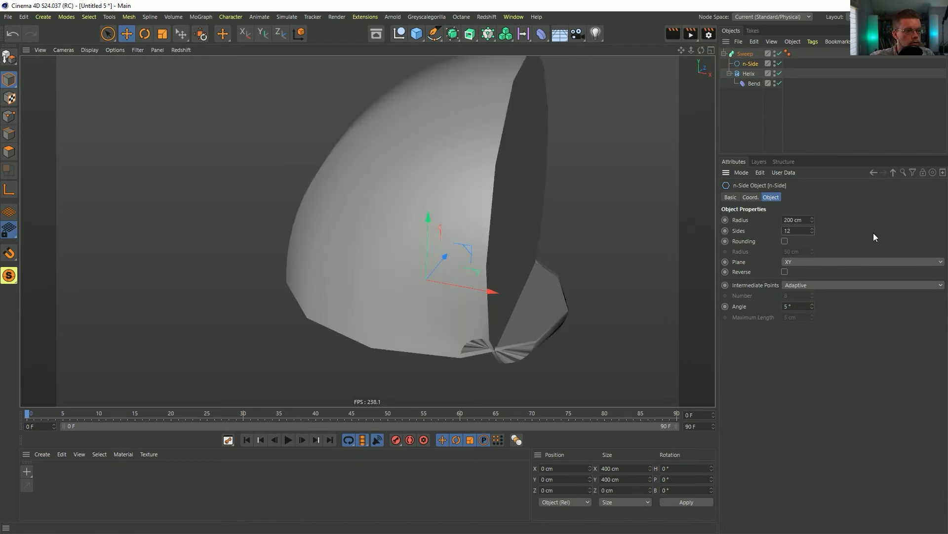
pyautogui.doubleClick(798, 219)
pyautogui.write('20')
pyautogui.press('Return')
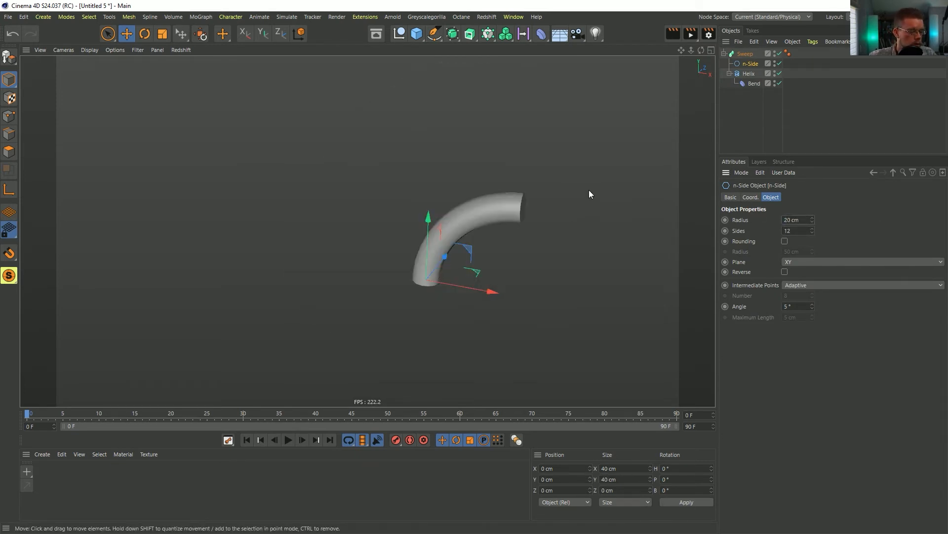
pyautogui.keyDown('alt'); pyautogui.moveTo(589, 191); pyautogui.dragTo(568, 178); pyautogui.keyUp('alt')
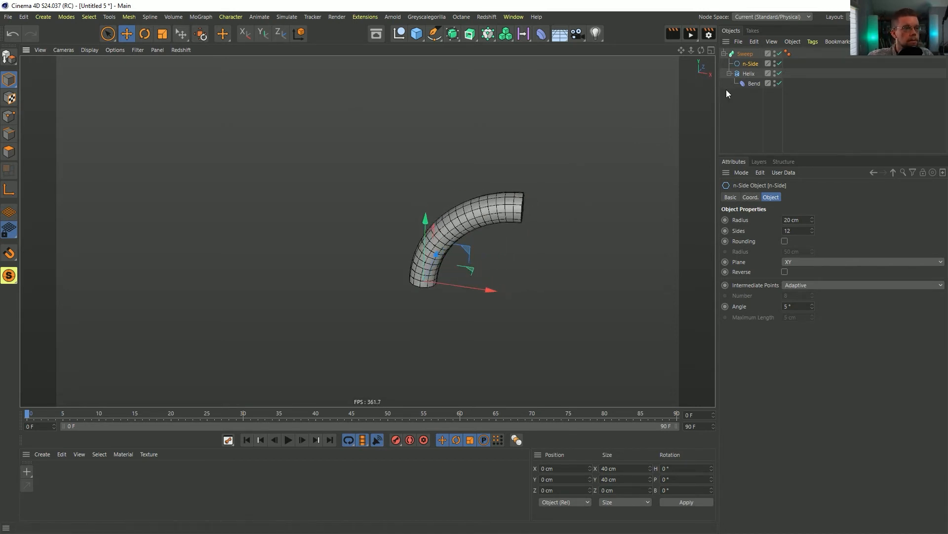
# Step: Duplicate the sweep and add an Align to Spline tag to the copy
pyautogui.keyDown('ctrl'); pyautogui.moveTo(742, 128); pyautogui.dragTo(742, 128); pyautogui.keyUp('ctrl')
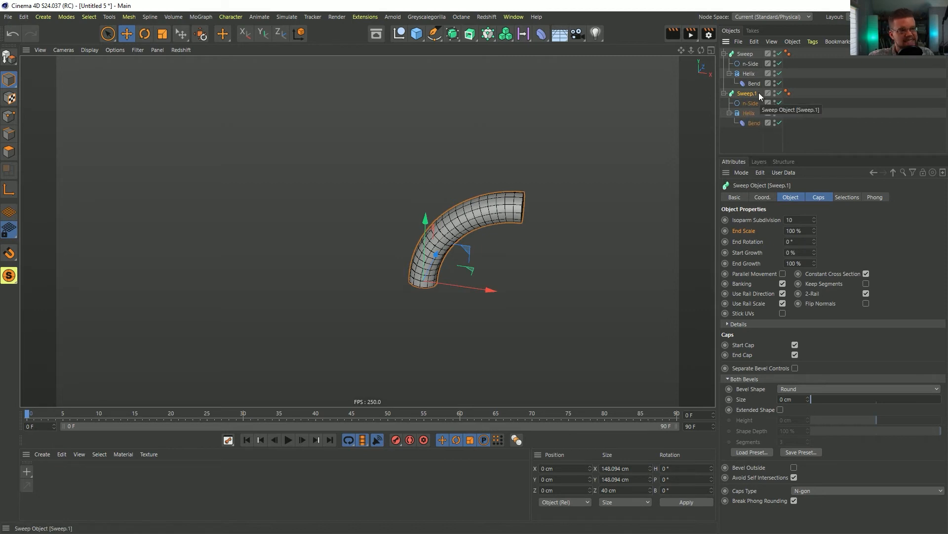
pyautogui.rightClick(748, 97)
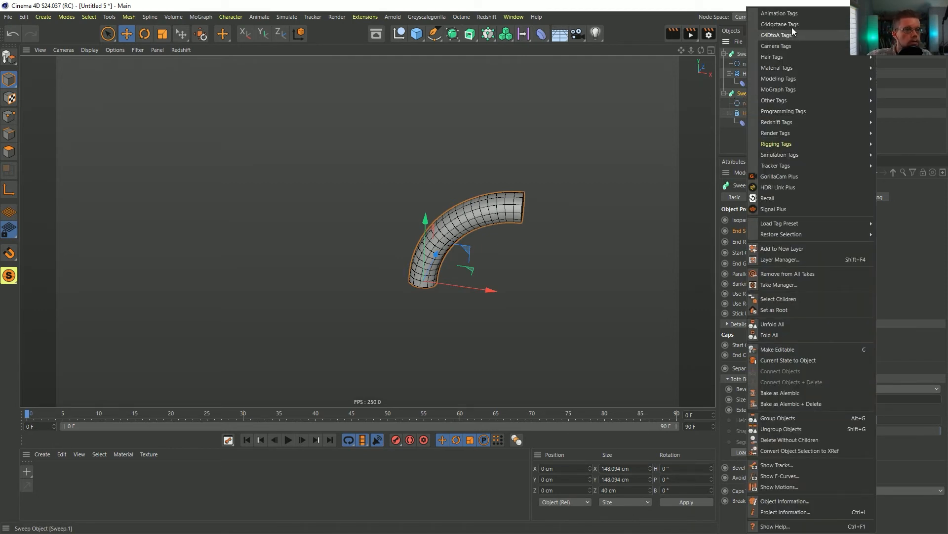
pyautogui.moveTo(783, 17)
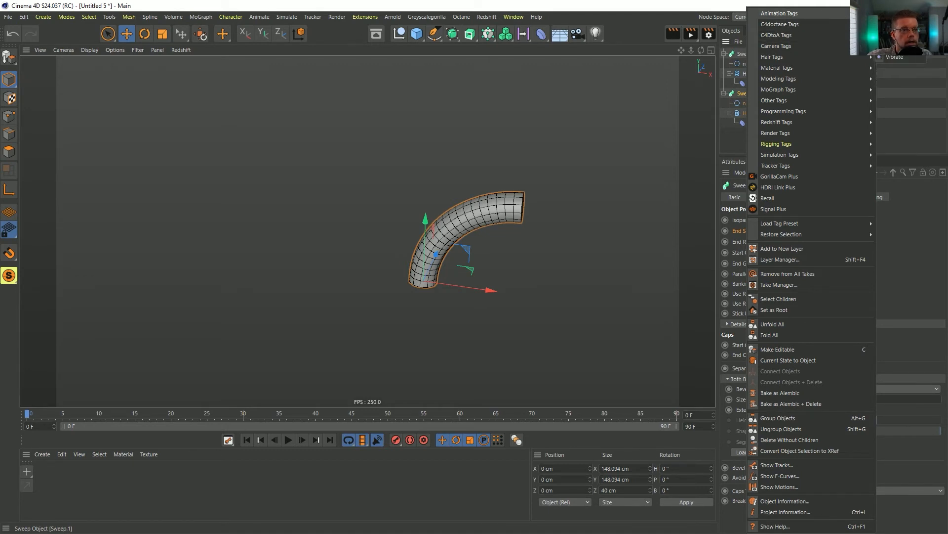
pyautogui.click(897, 13)
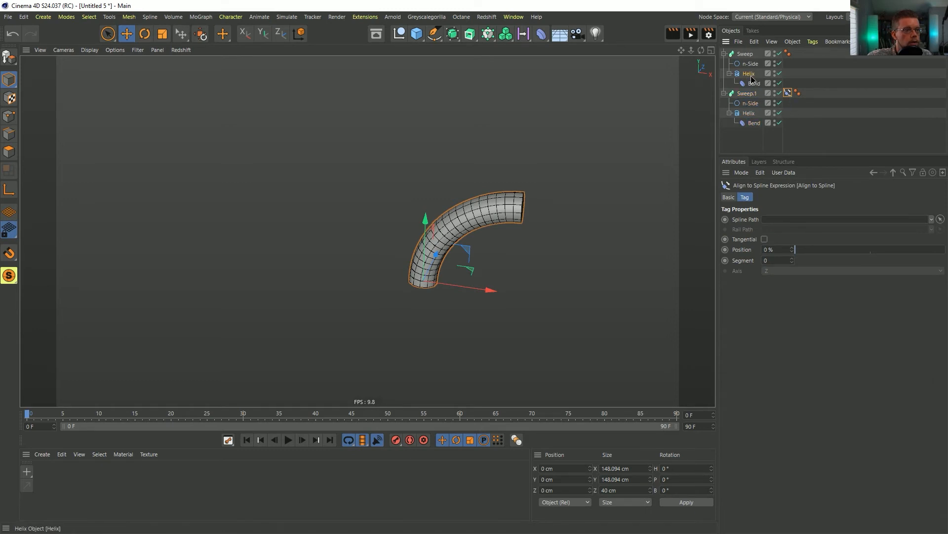
# Step: Use the original sweep's helix as the tag's spline path, try a position of 100%, and undo the position change
pyautogui.moveTo(788, 226); pyautogui.dragTo(788, 221)
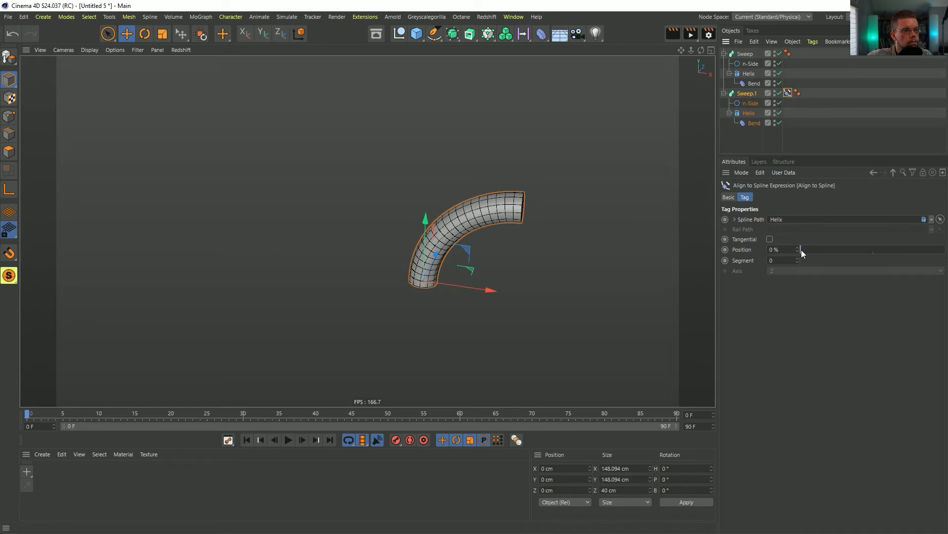
pyautogui.moveTo(804, 251); pyautogui.dragTo(945, 257)
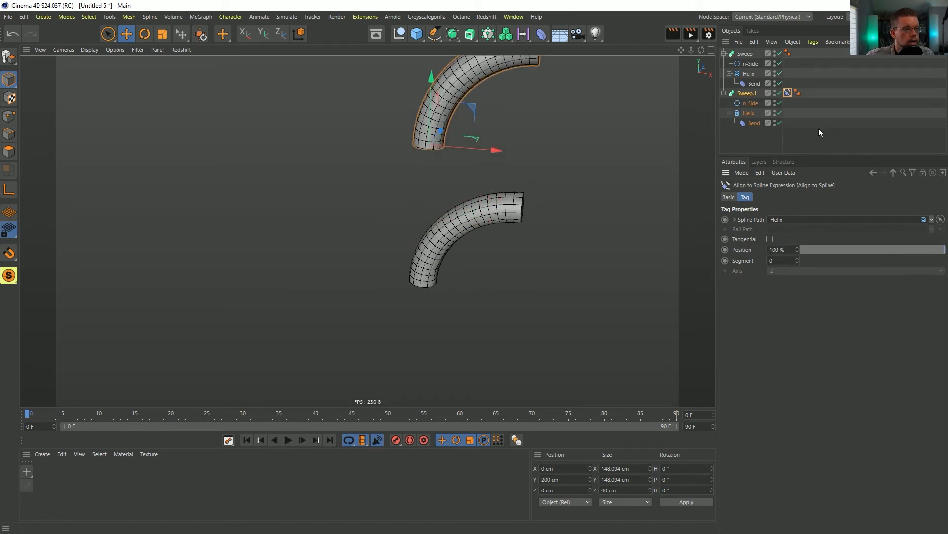
pyautogui.hotkey('ctrl', 'z')
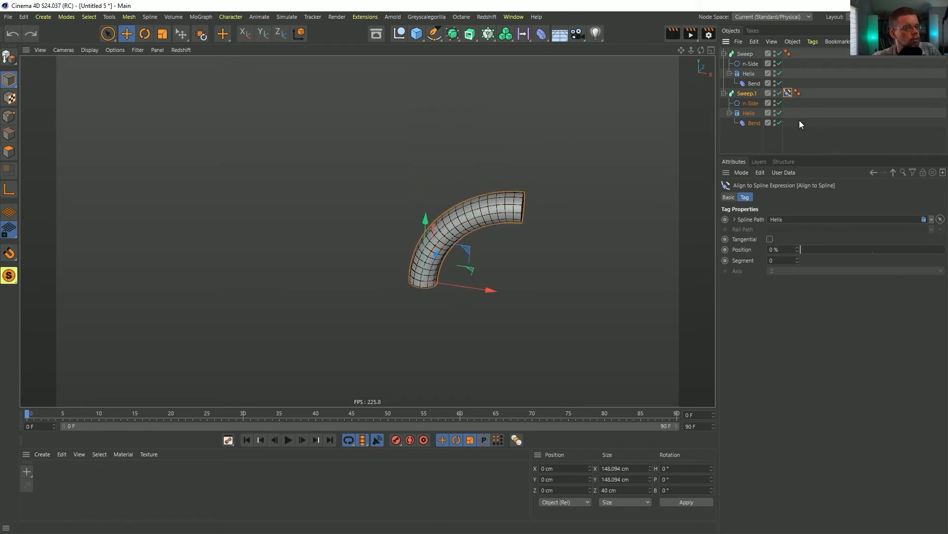
# Step: Add a Connect object as the parent of the original sweep's helix
pyautogui.click(749, 74)
pyautogui.click(454, 34)
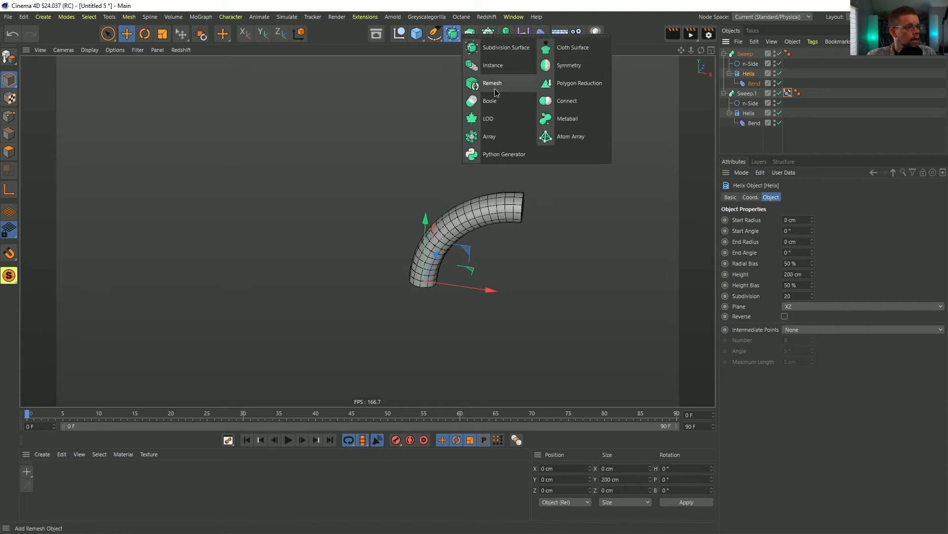
pyautogui.keyDown('alt'); pyautogui.click(566, 101); pyautogui.keyUp('alt')
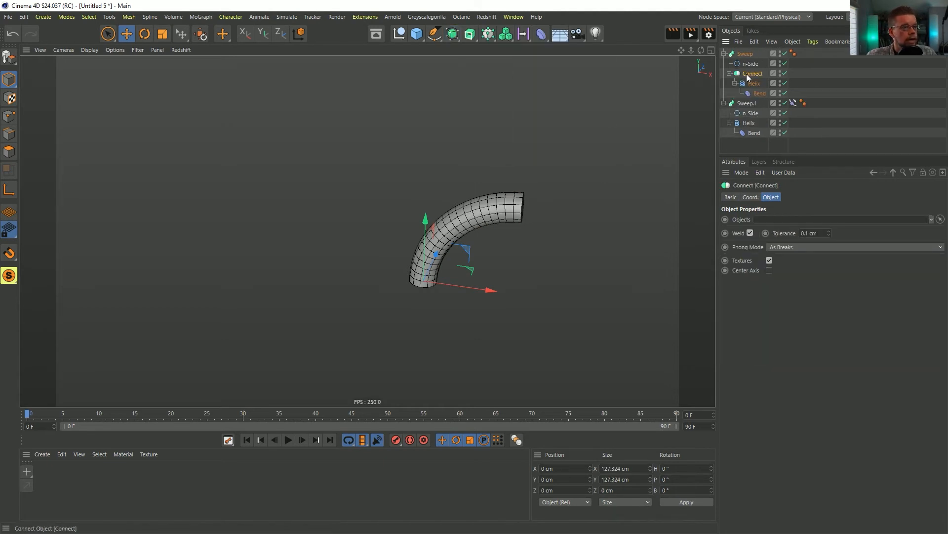
# Step: Delete the second sweep and duplicate the first one, with its Connect setup, in its place
pyautogui.click(755, 104)
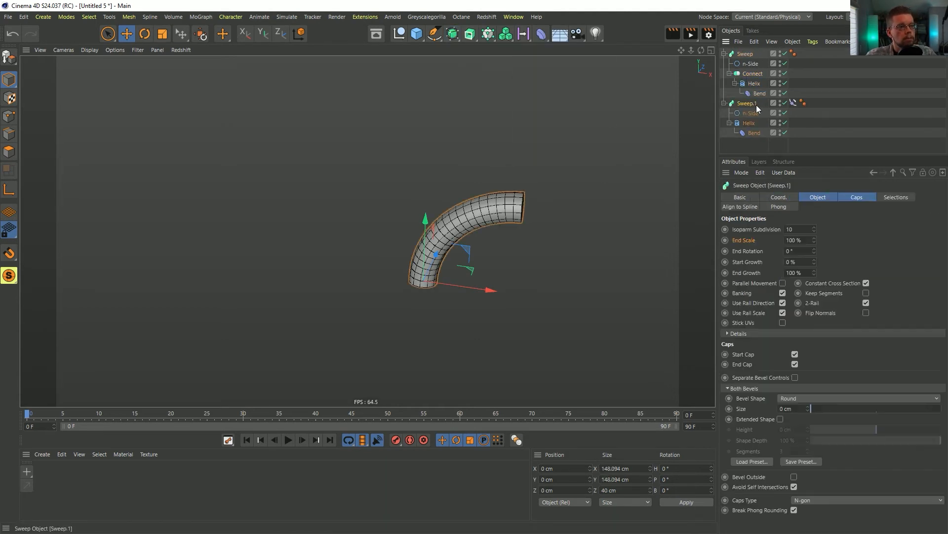
pyautogui.press('Delete')
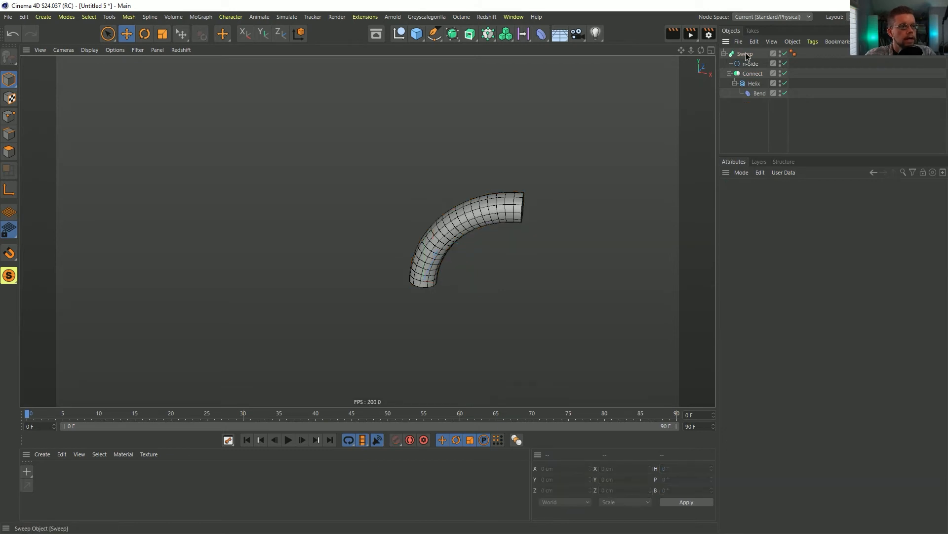
pyautogui.keyDown('ctrl'); pyautogui.moveTo(746, 53); pyautogui.dragTo(761, 118); pyautogui.keyUp('ctrl')
# Step: Rename the original sweep as 1 and its copy as 2
pyautogui.doubleClick(750, 104)
pyautogui.write('2')
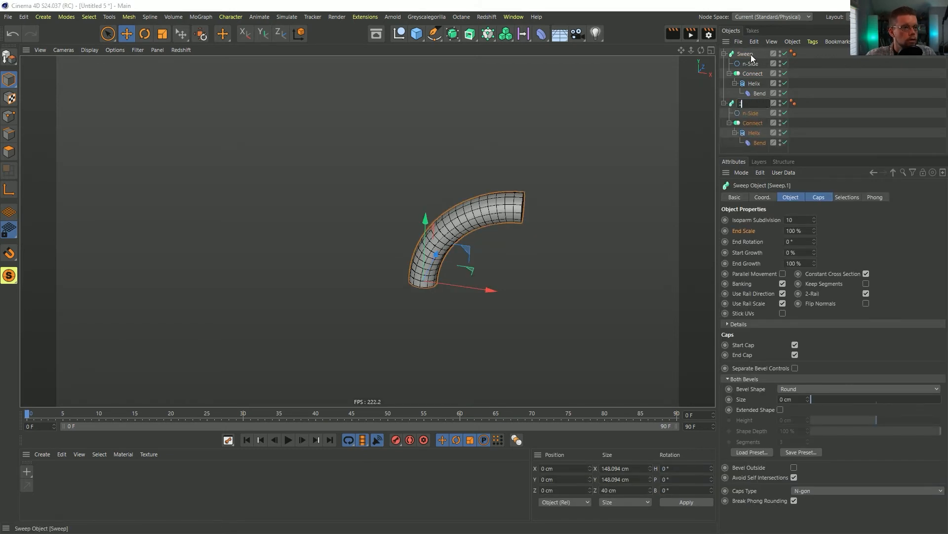
pyautogui.doubleClick(747, 54)
pyautogui.write('1')
pyautogui.press('Return')
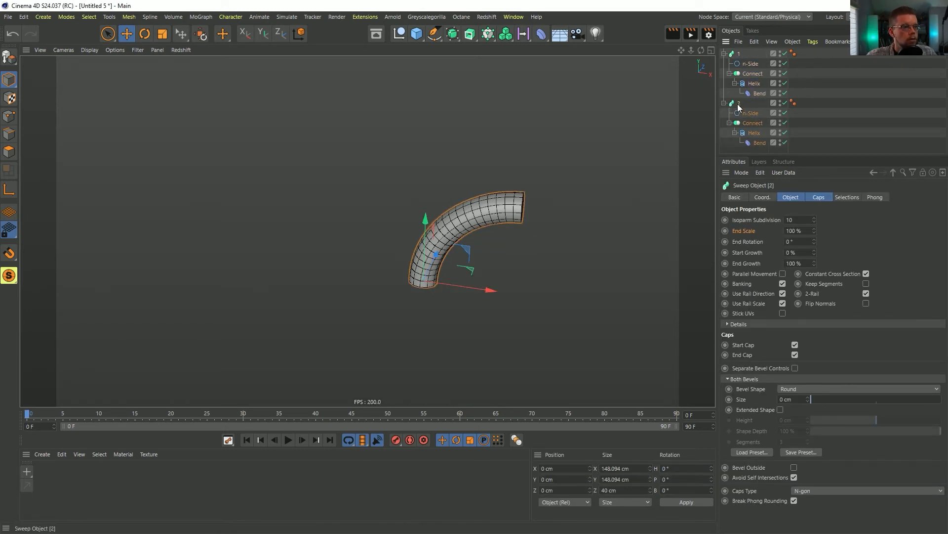
# Step: Add an Align to Spline tag to sweep 2, with a Connect object as spline path and the position at 64%
pyautogui.rightClick(739, 107)
pyautogui.moveTo(780, 13)
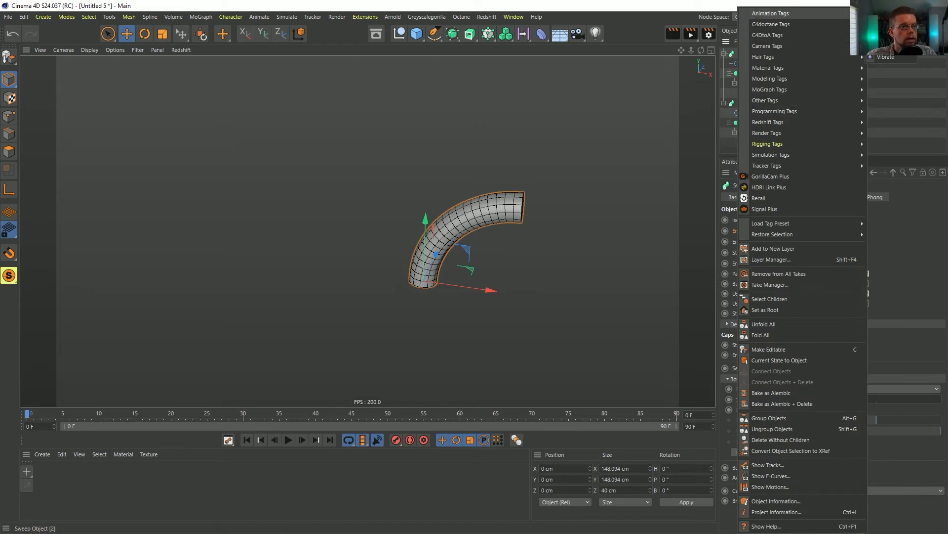
pyautogui.click(889, 24)
pyautogui.moveTo(753, 123); pyautogui.dragTo(774, 221)
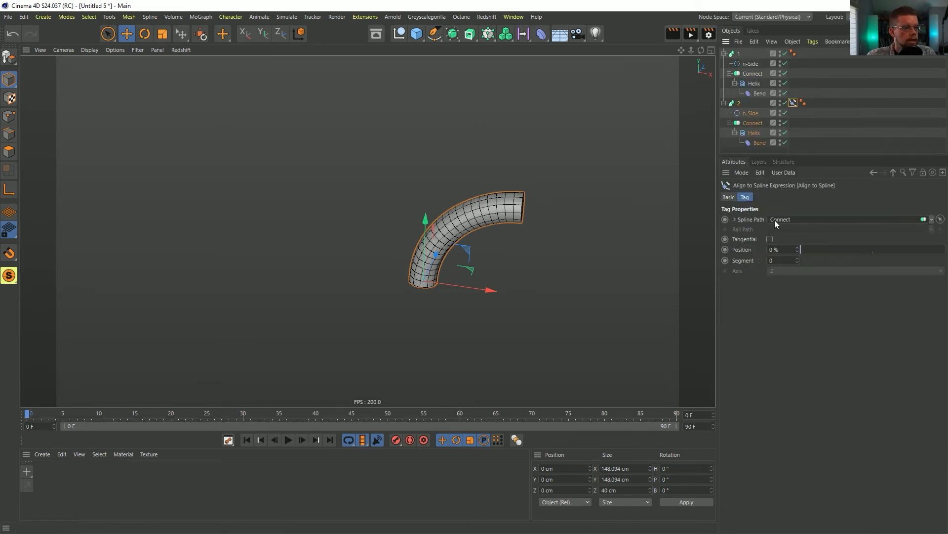
pyautogui.moveTo(802, 251); pyautogui.dragTo(893, 250)
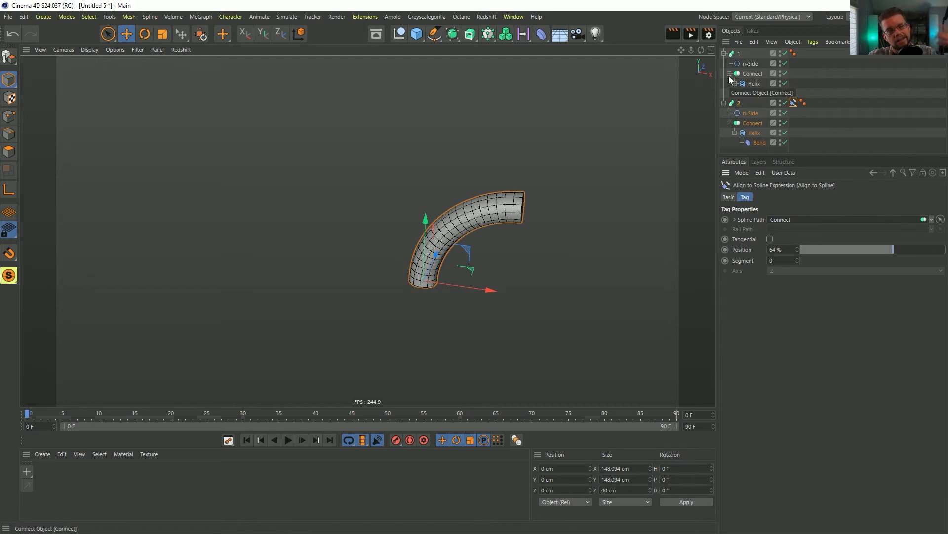
# Step: Wrap sweep 1's Connect object in a Spline Mask and make it the tag's spline path, with the position at about 91%
pyautogui.click(752, 73)
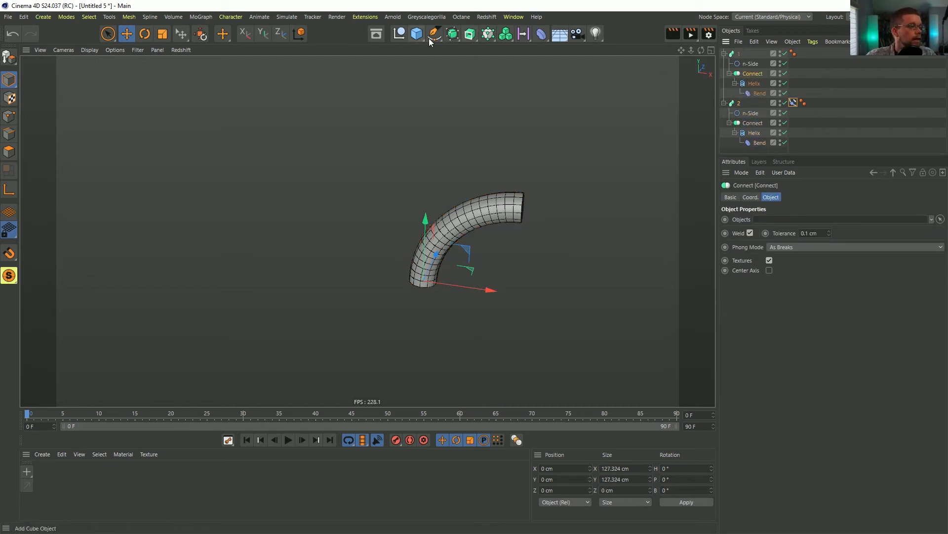
pyautogui.moveTo(434, 36); pyautogui.dragTo(571, 50)
pyautogui.click(803, 115)
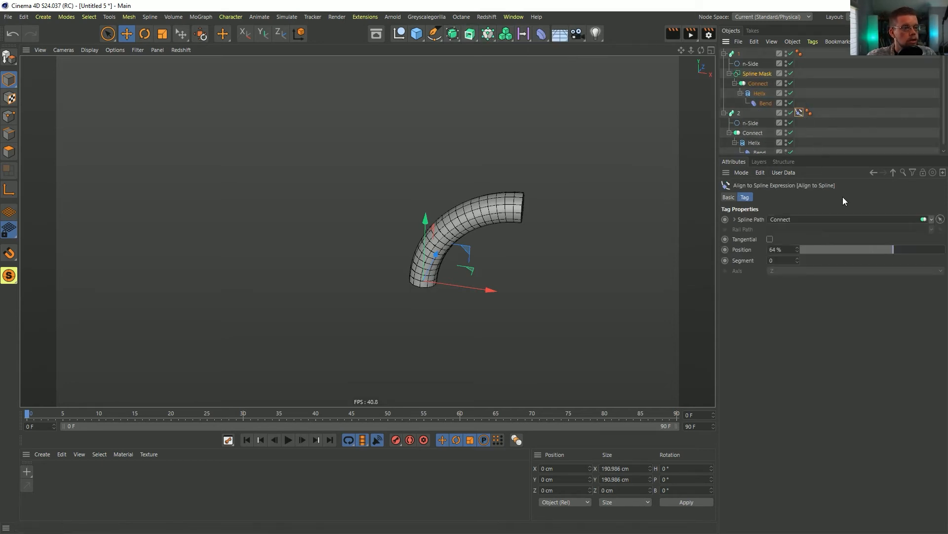
pyautogui.click(864, 251)
pyautogui.moveTo(757, 73); pyautogui.dragTo(786, 224)
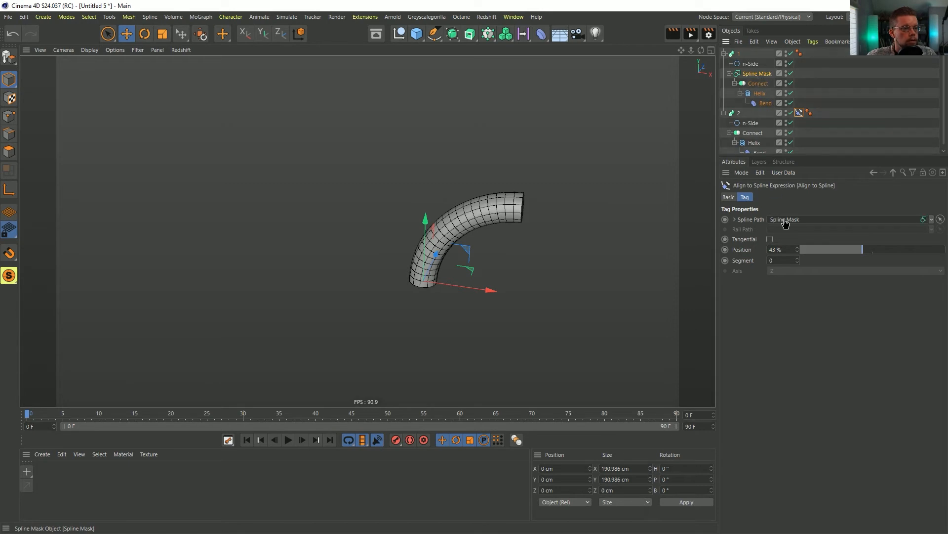
pyautogui.click(933, 249)
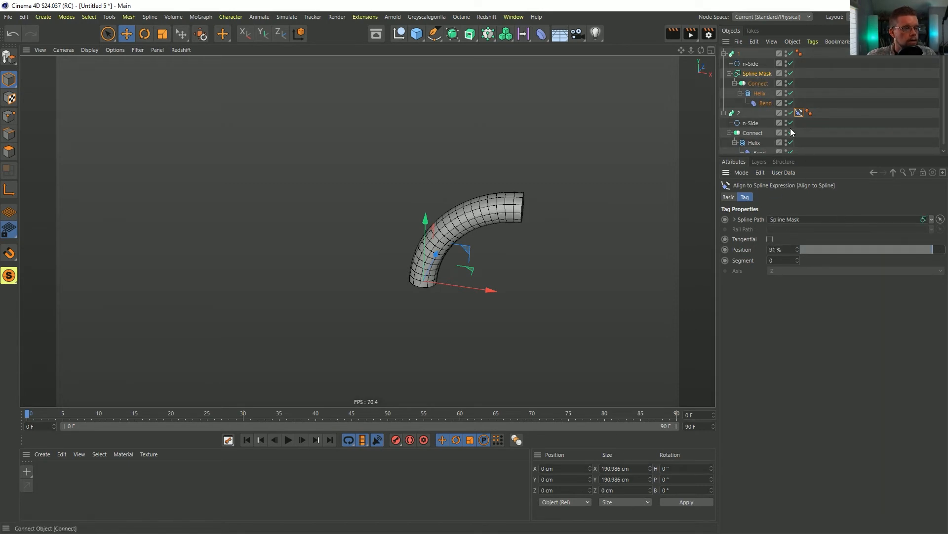
# Step: Move sweep 2 to about X -87 cm, Y 35 cm and set its Align to Spline position to 100%
pyautogui.click(740, 113)
pyautogui.moveTo(468, 249); pyautogui.dragTo(404, 216)
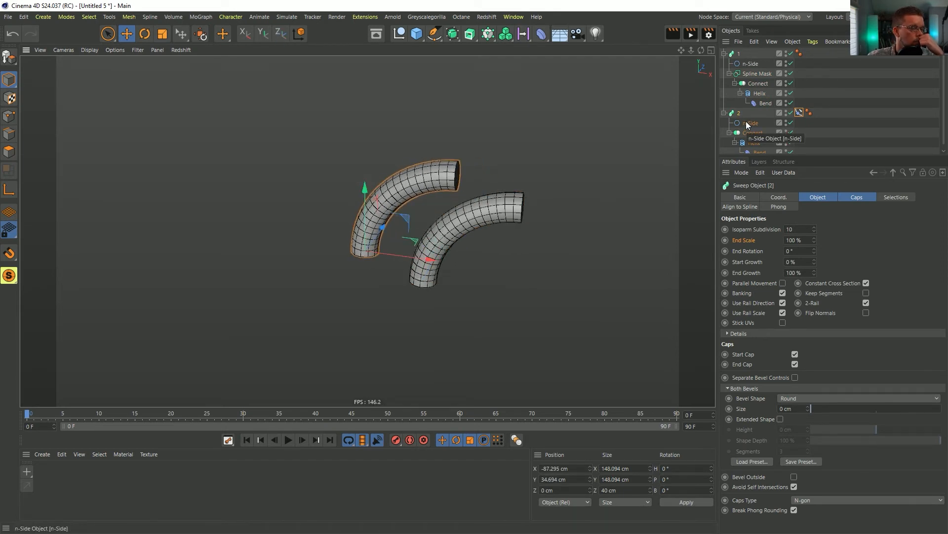
pyautogui.click(799, 113)
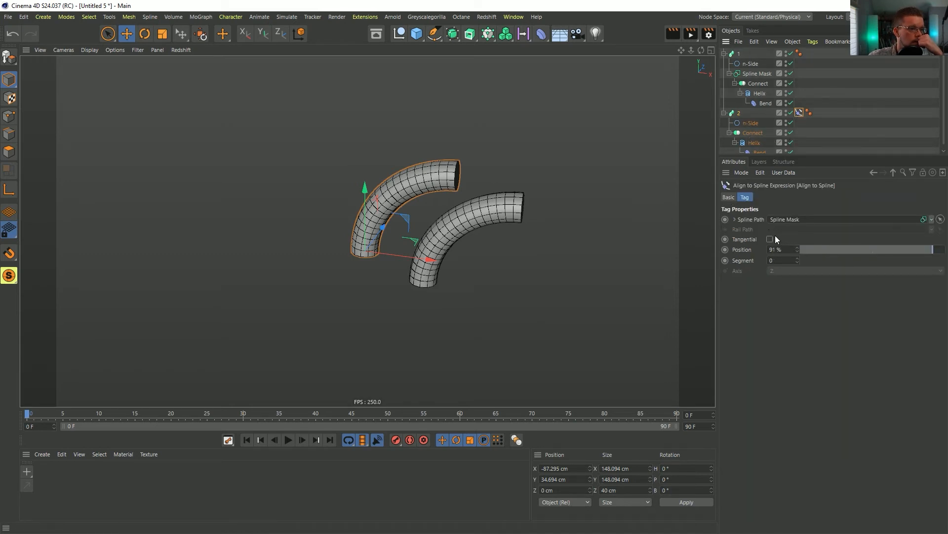
pyautogui.moveTo(862, 249); pyautogui.dragTo(946, 250)
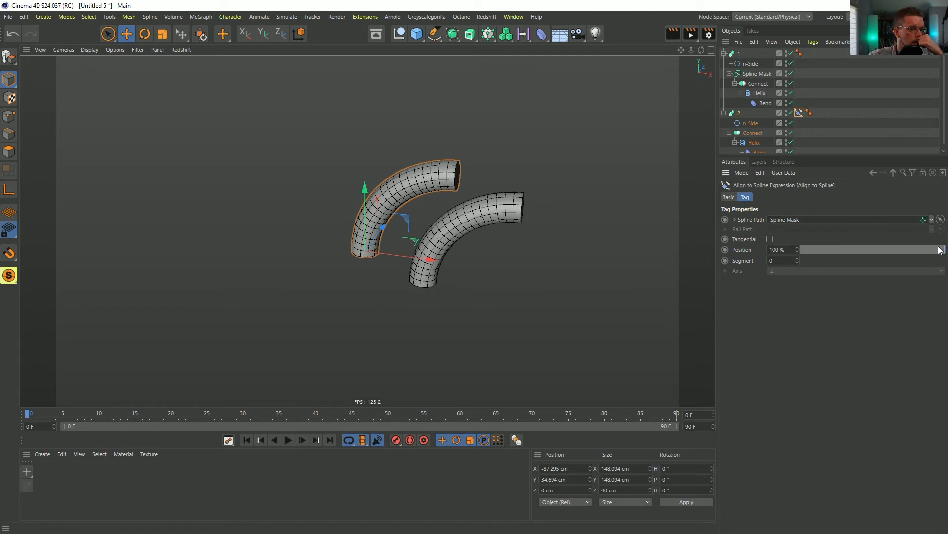
# Step: Try converting sweep 1's Spline Mask into an editable spline, undo the conversion and select the helix inside it
pyautogui.click(761, 73)
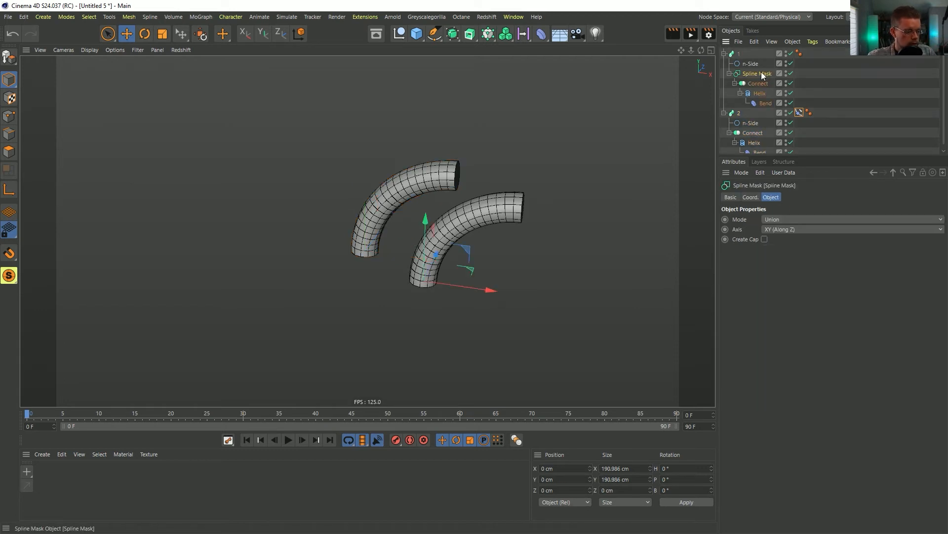
pyautogui.press('c')
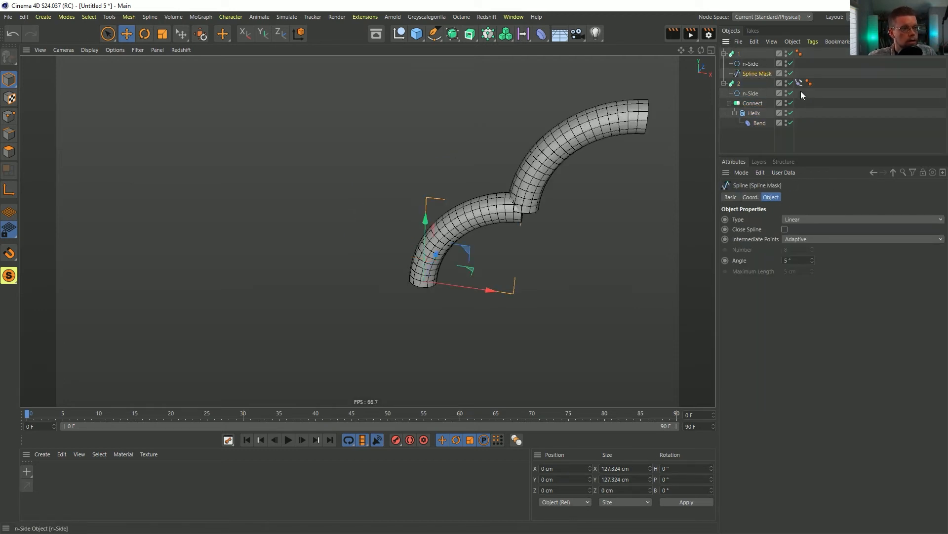
pyautogui.hotkey('ctrl', 'z')
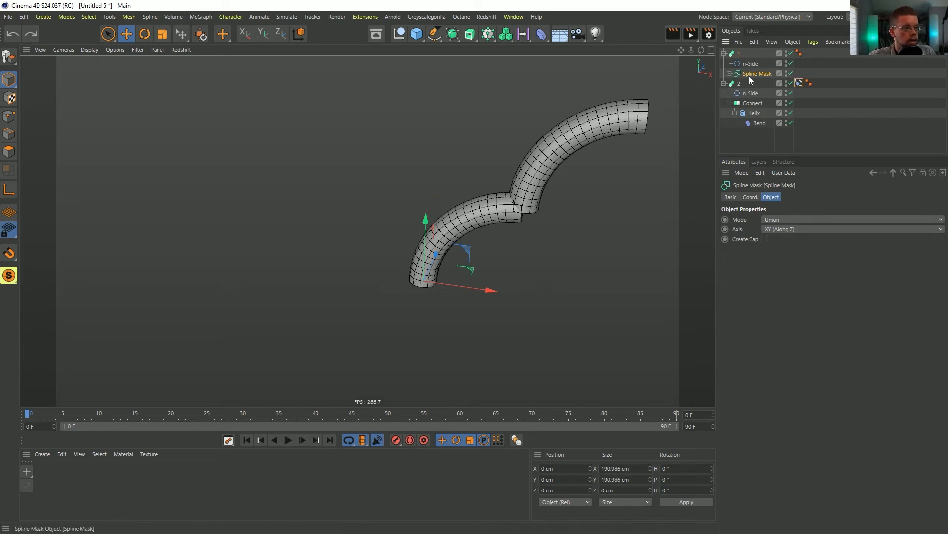
pyautogui.click(761, 93)
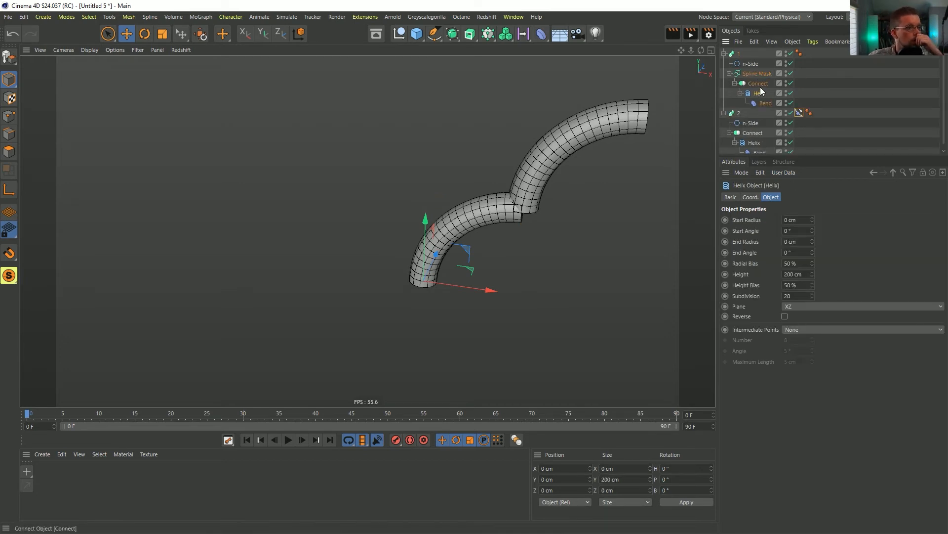
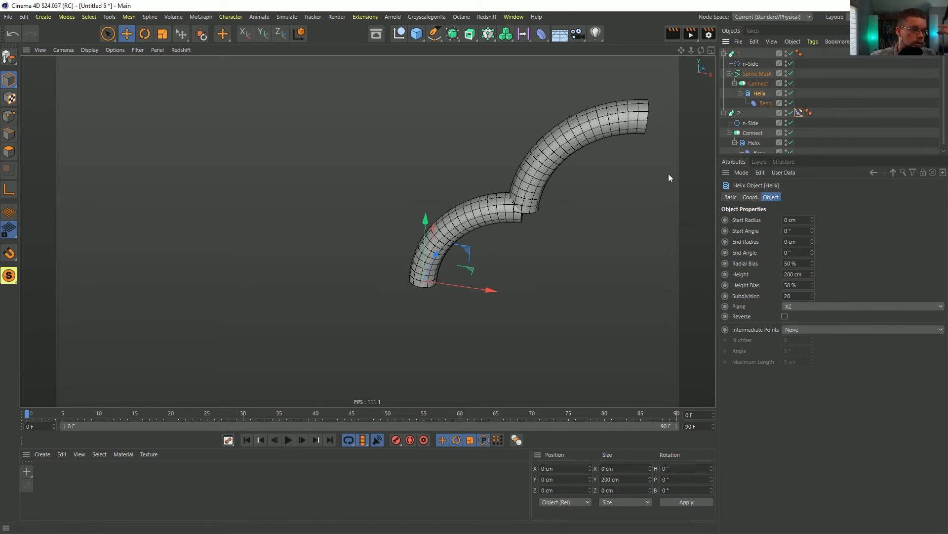
# Step: Delete sweep 2 and sweep 1's Spline Mask with the Connect object and bent helix inside it
pyautogui.click(760, 76)
pyautogui.press('Delete')
pyautogui.click(740, 73)
pyautogui.press('Delete')
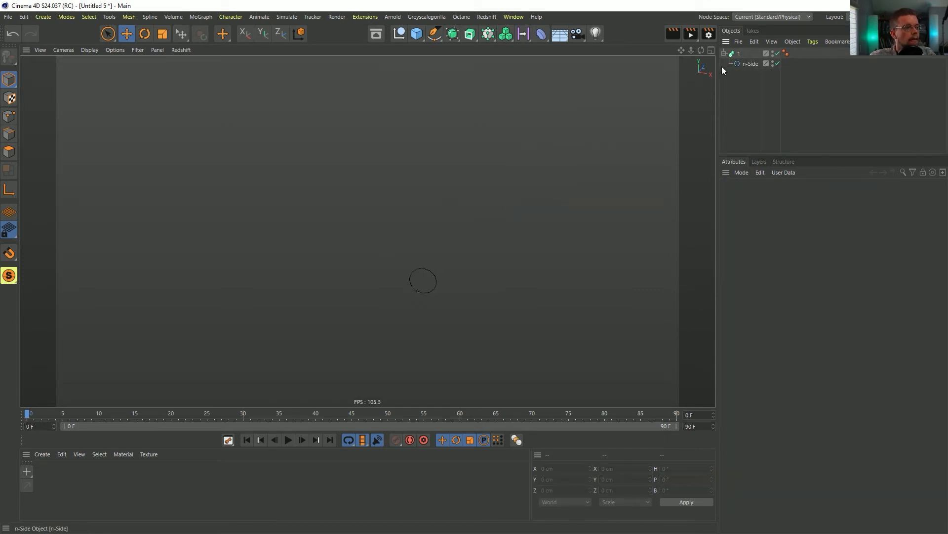
# Step: Add a MoSpline as the path inside sweep 1 and set its display mode to Line
pyautogui.click(488, 33)
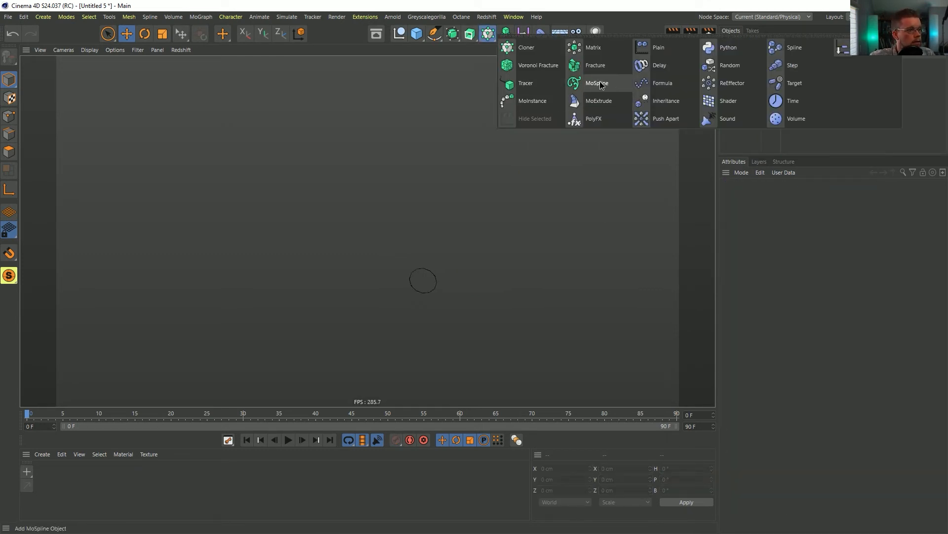
pyautogui.click(597, 84)
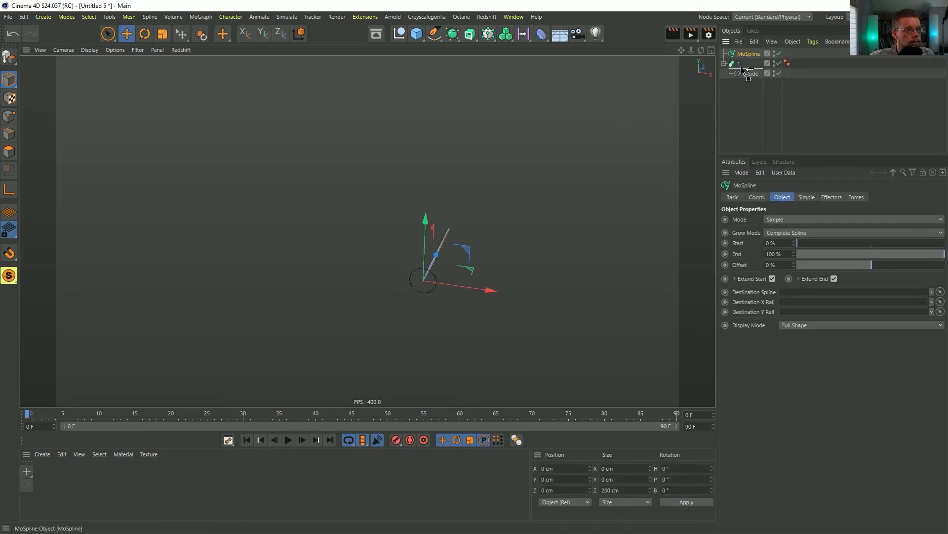
pyautogui.click(809, 324)
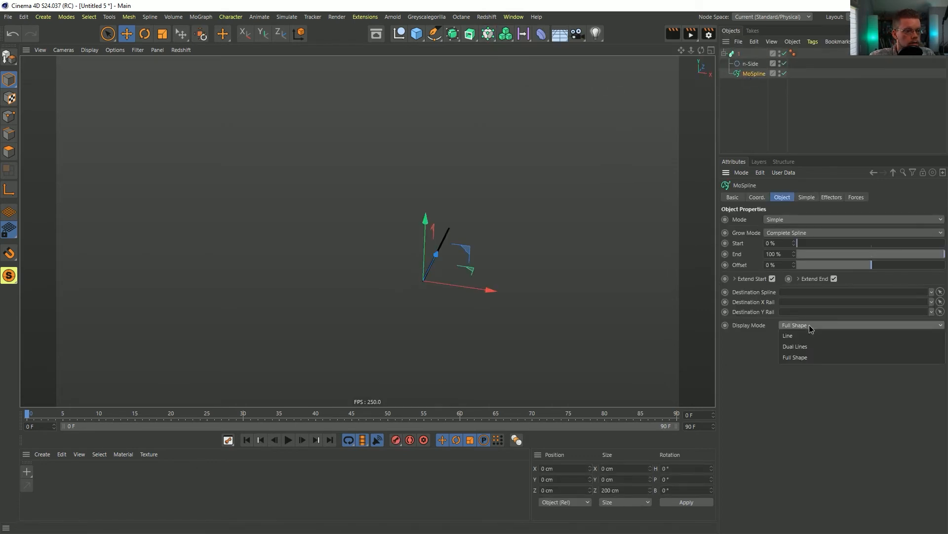
pyautogui.click(807, 336)
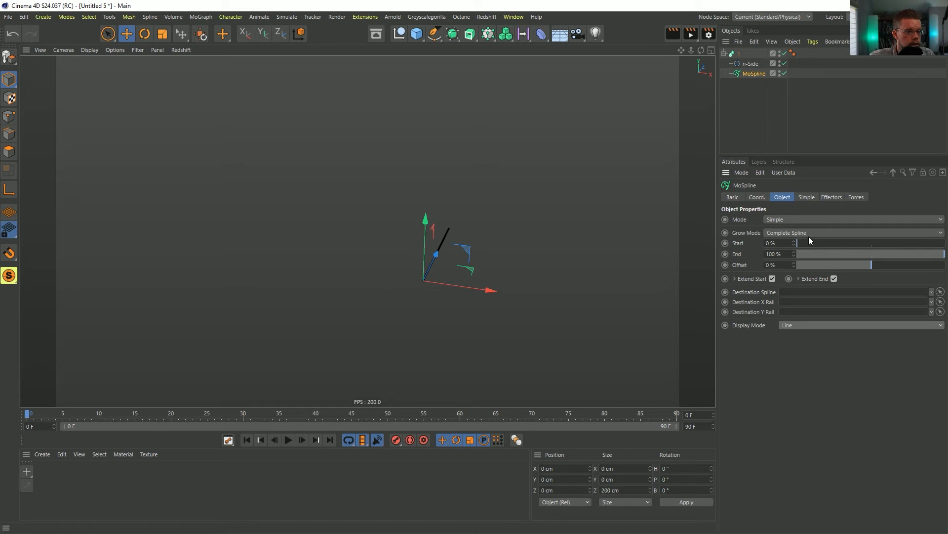
# Step: Stand the MoSpline upright by setting its Angle P to 90°
pyautogui.keyDown('alt'); pyautogui.moveTo(423, 272); pyautogui.dragTo(313, 280); pyautogui.keyUp('alt')
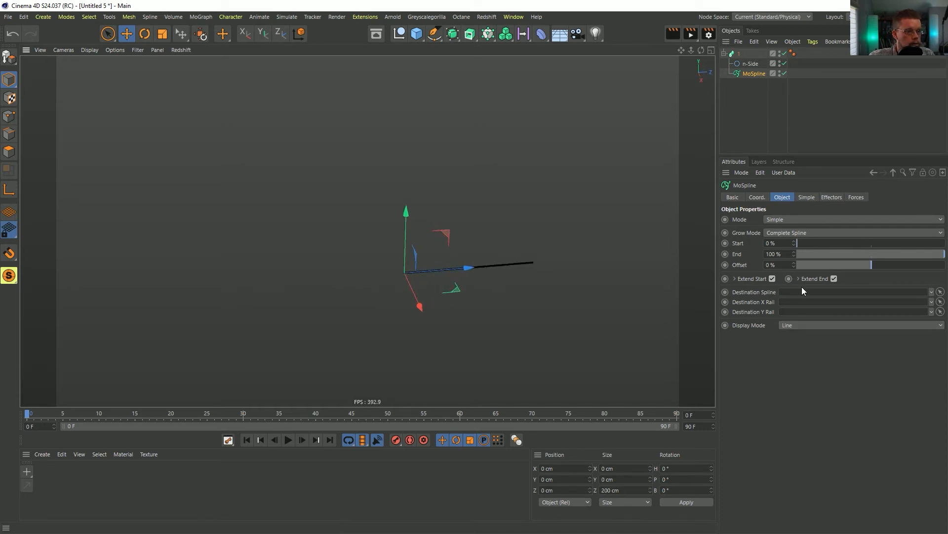
pyautogui.click(808, 197)
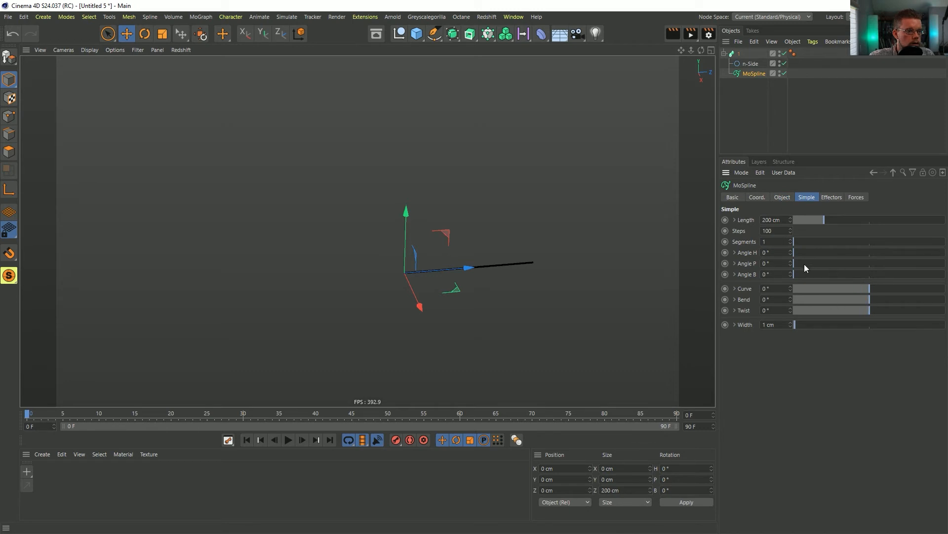
pyautogui.moveTo(805, 267); pyautogui.dragTo(821, 265)
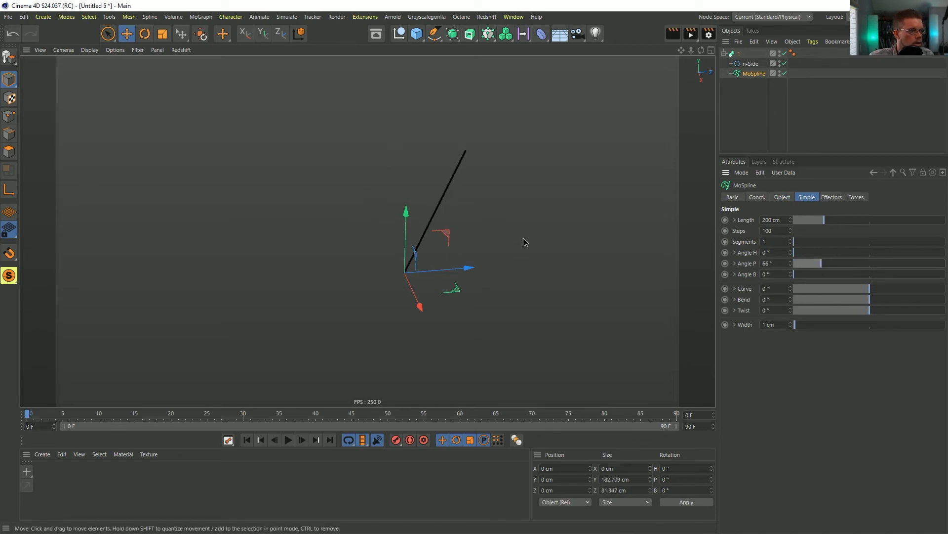
pyautogui.keyDown('alt'); pyautogui.moveTo(523, 238); pyautogui.dragTo(596, 243); pyautogui.keyUp('alt')
pyautogui.doubleClick(772, 264)
pyautogui.write('90')
pyautogui.press('Return')
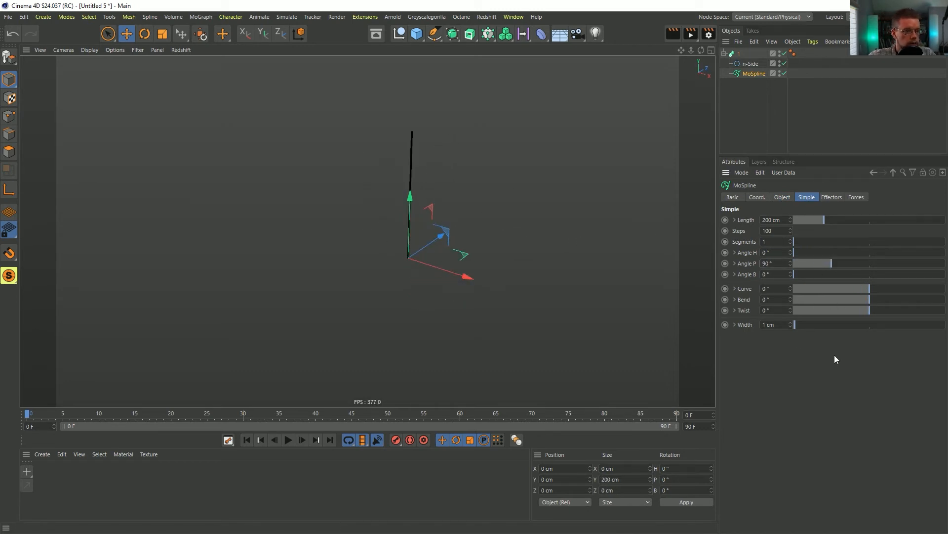
# Step: Look through the MoSpline's width, grow mode, mode and display mode options
pyautogui.click(735, 325)
pyautogui.click(734, 326)
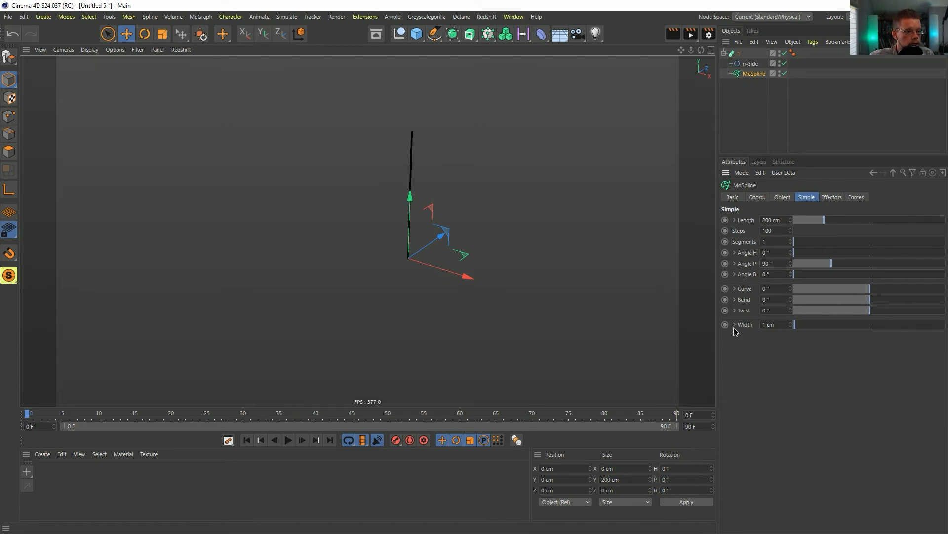
pyautogui.click(782, 197)
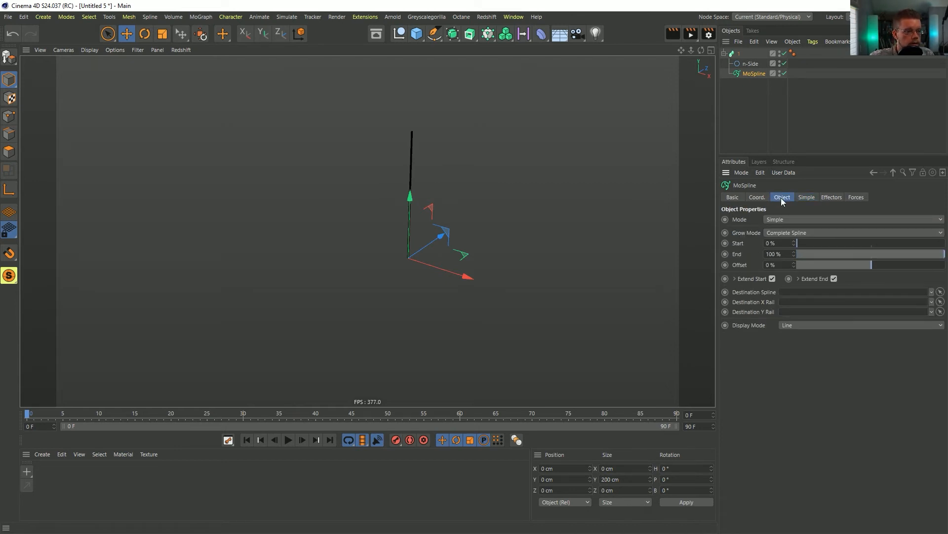
pyautogui.click(775, 233)
pyautogui.click(755, 241)
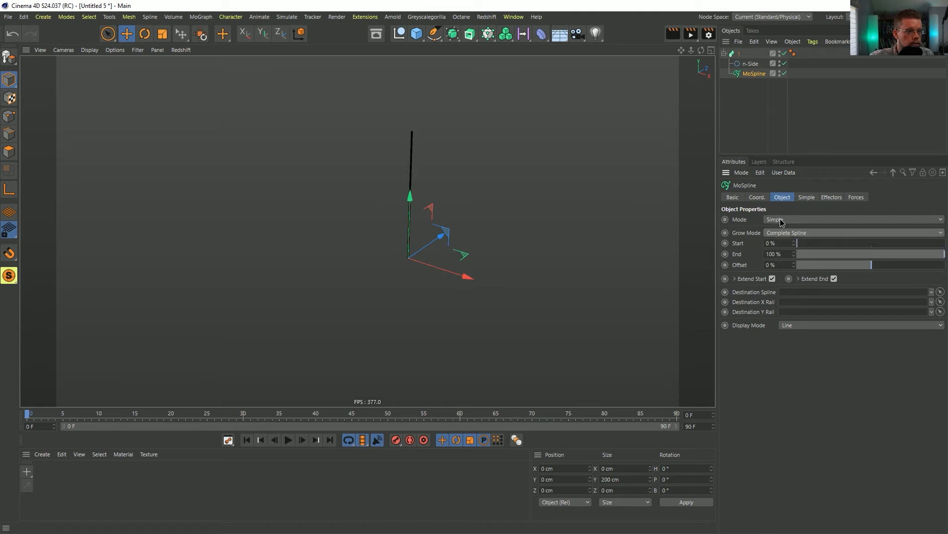
pyautogui.click(780, 218)
pyautogui.click(749, 231)
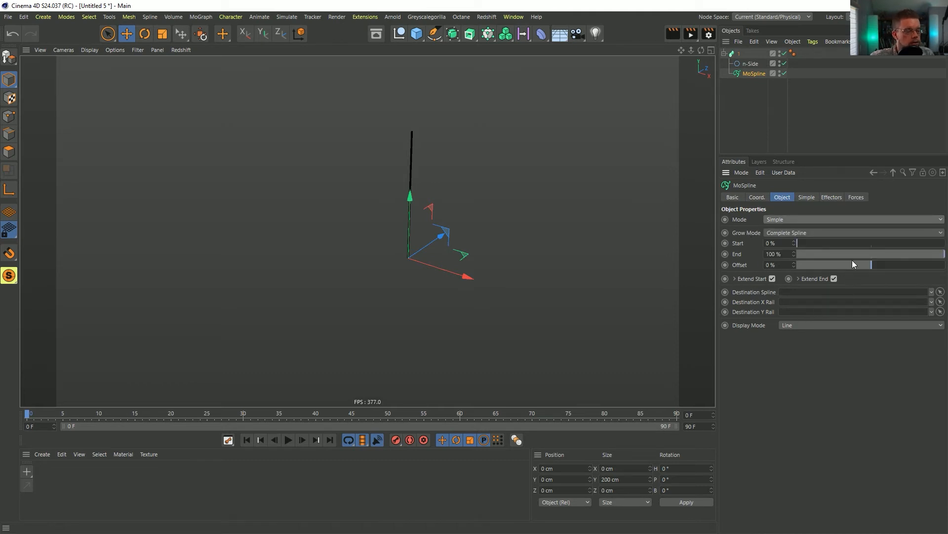
pyautogui.click(799, 324)
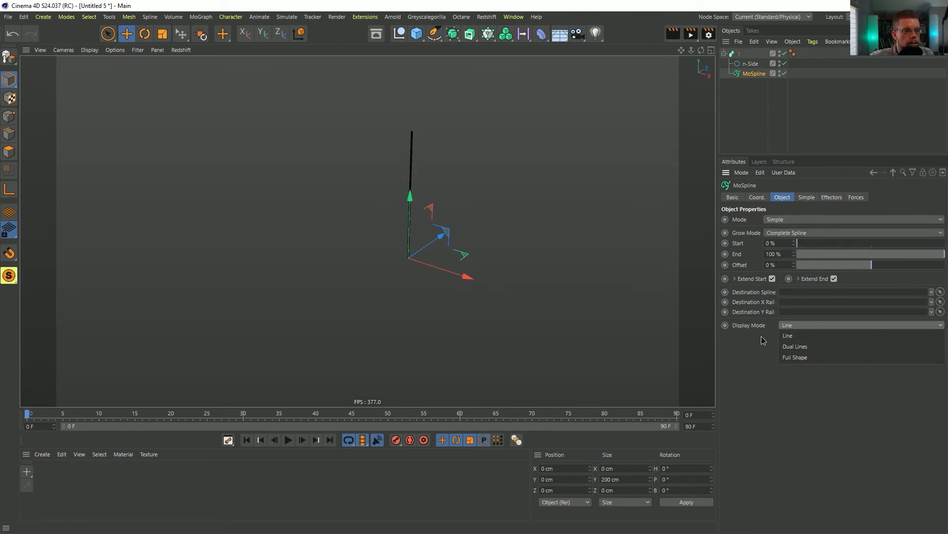
pyautogui.click(762, 337)
pyautogui.click(795, 335)
# Step: Set the MoSpline's width to 20 cm and reduce its steps to 20
pyautogui.click(816, 196)
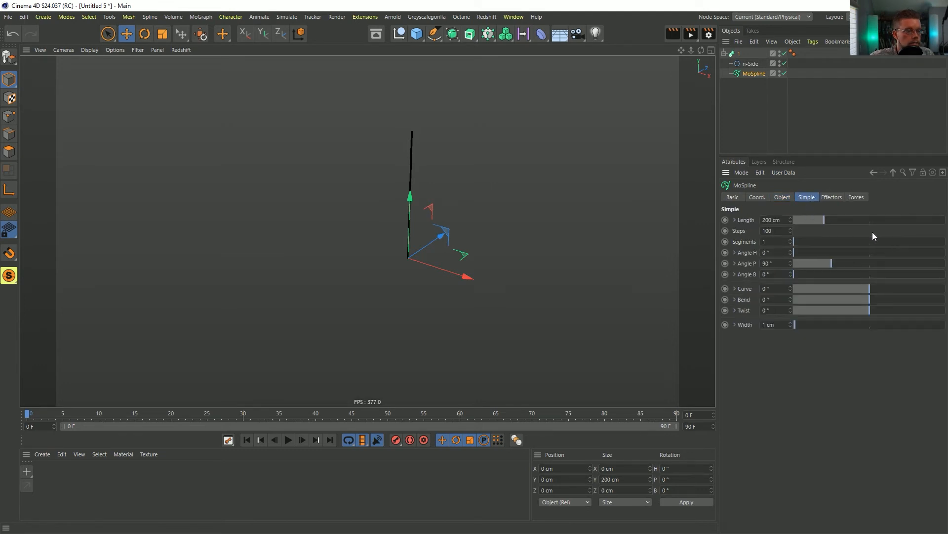
pyautogui.write('20')
pyautogui.press('Return')
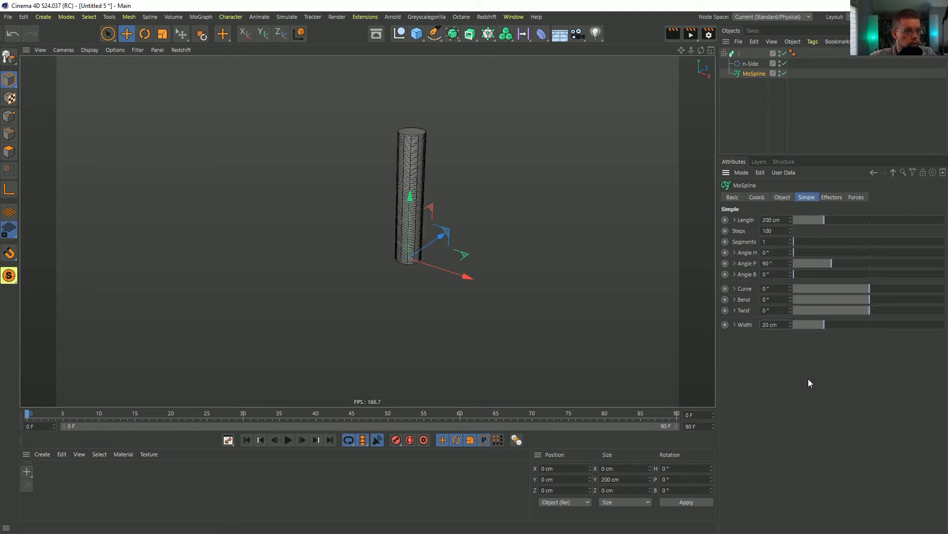
pyautogui.click(783, 198)
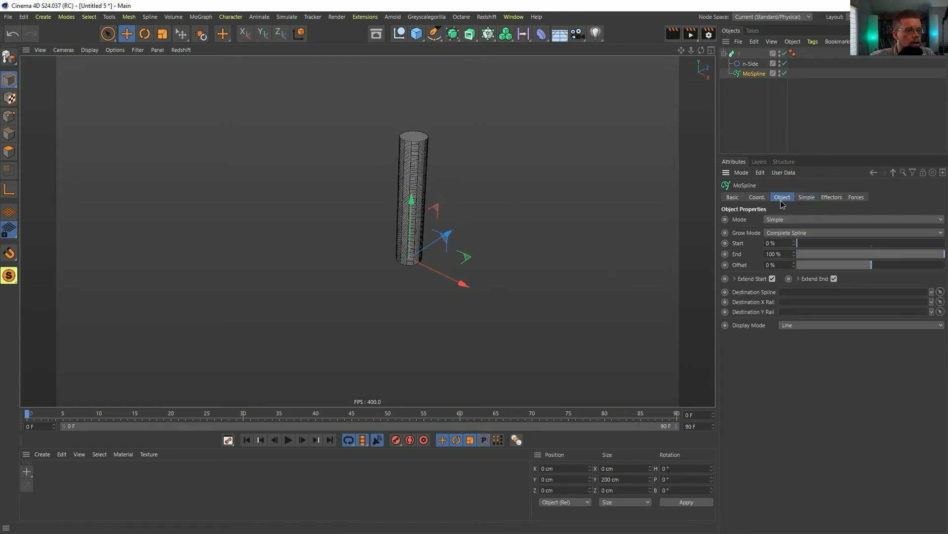
pyautogui.click(807, 198)
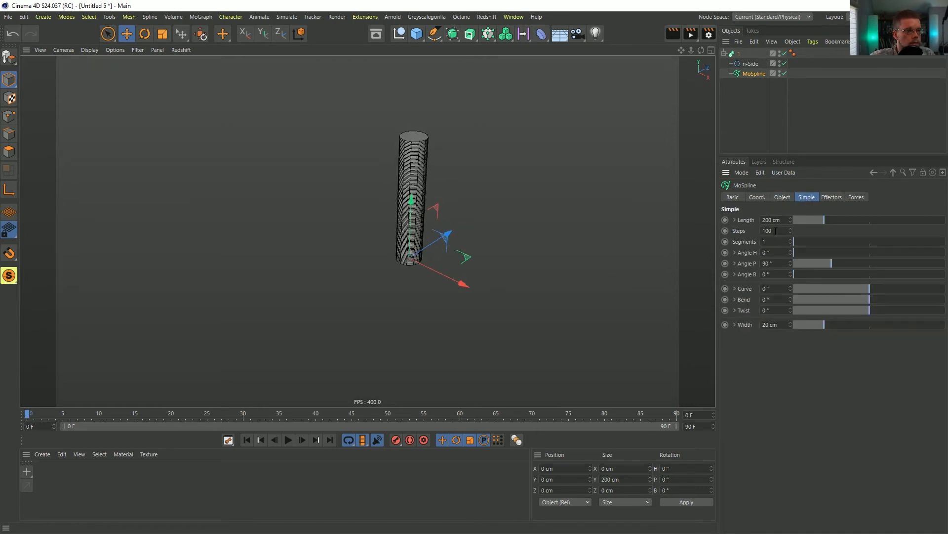
pyautogui.write('50')
pyautogui.press('Return')
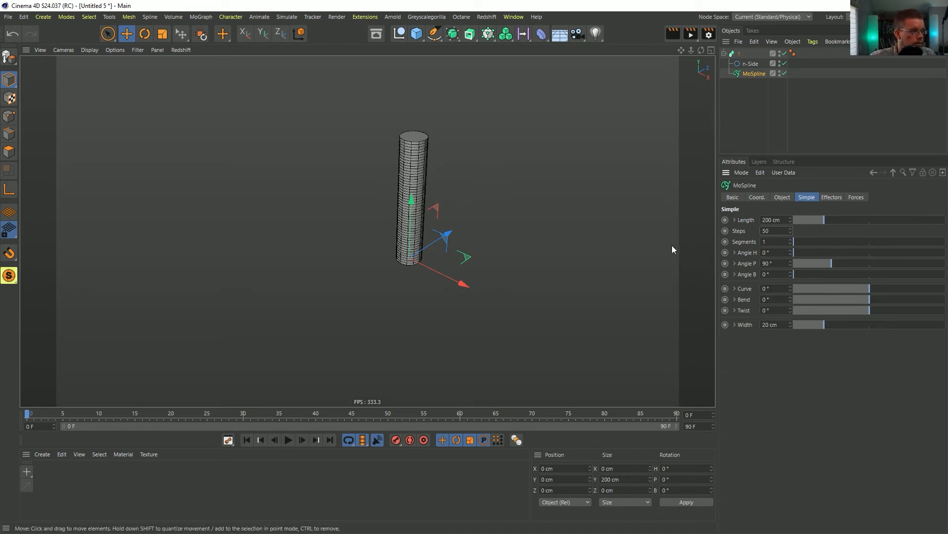
pyautogui.press('Return')
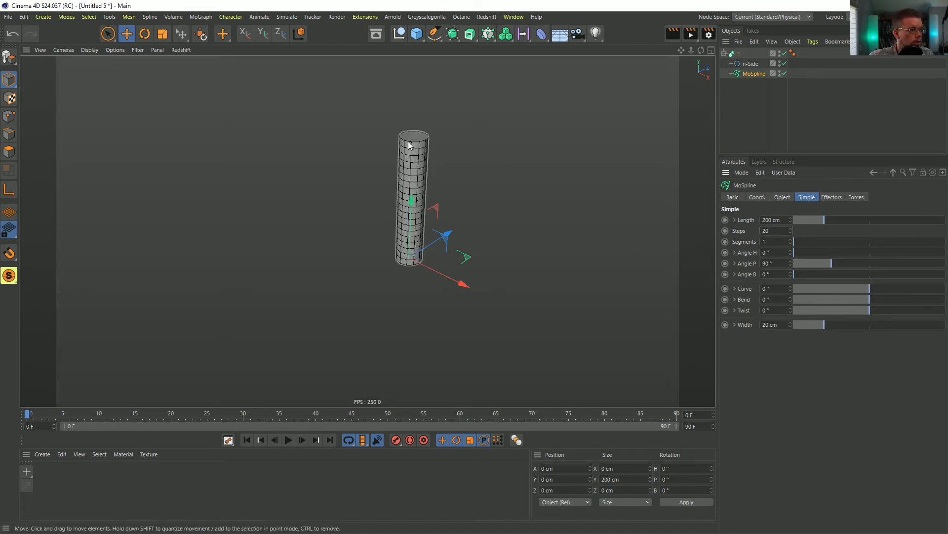
# Step: Bend the upright tube by setting the MoSpline's Curve to 90°
pyautogui.keyDown('alt'); pyautogui.moveTo(430, 176); pyautogui.dragTo(432, 238); pyautogui.keyUp('alt')
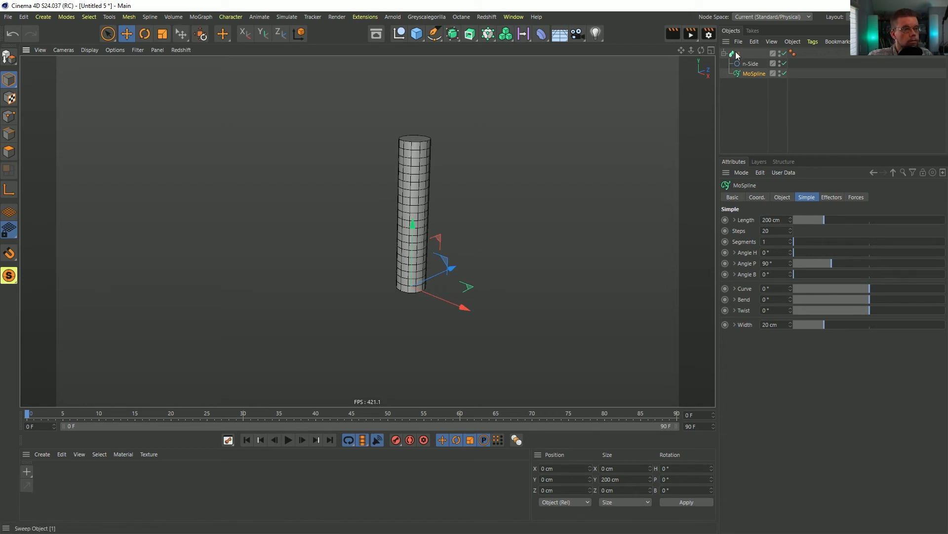
pyautogui.moveTo(869, 288); pyautogui.dragTo(890, 295)
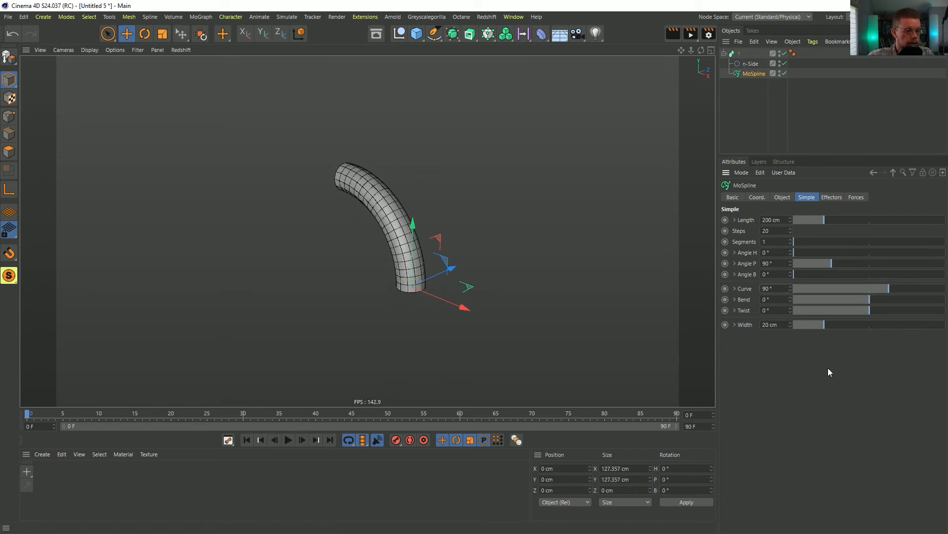
pyautogui.keyDown('alt'); pyautogui.moveTo(574, 259); pyautogui.dragTo(517, 224); pyautogui.keyUp('alt')
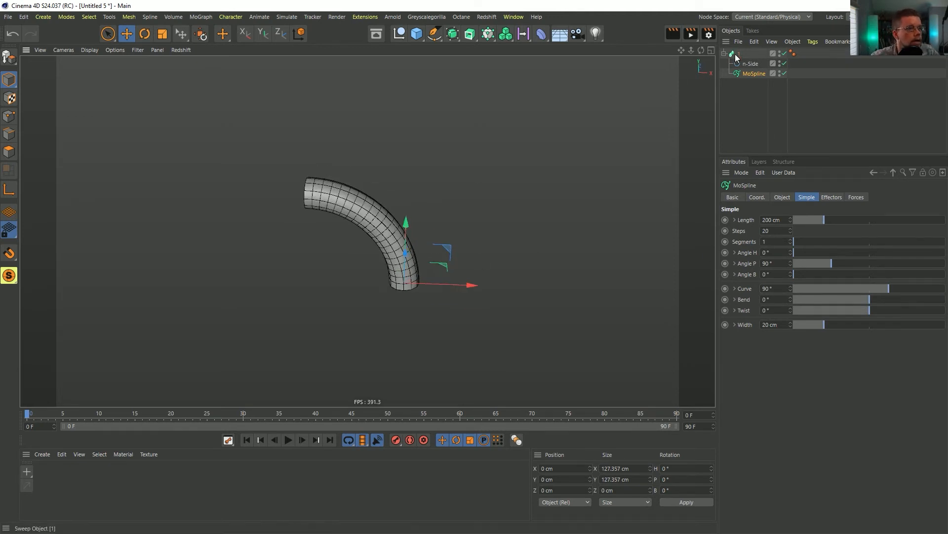
# Step: Duplicate sweep 1 as sweep 2 and add an Align to Spline tag to the copy
pyautogui.keyDown('ctrl'); pyautogui.moveTo(736, 58); pyautogui.dragTo(751, 82); pyautogui.keyUp('ctrl')
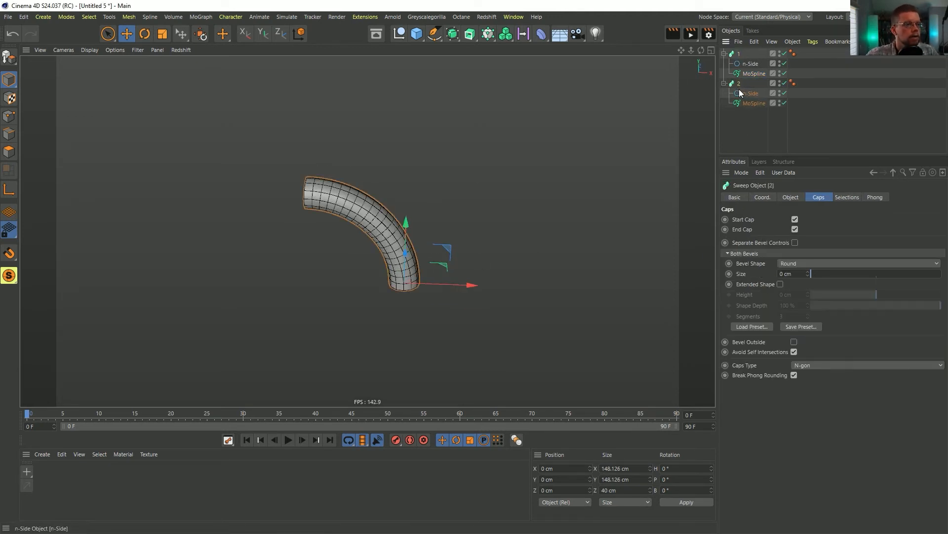
pyautogui.click(741, 93)
pyautogui.rightClick(734, 83)
pyautogui.moveTo(791, 16)
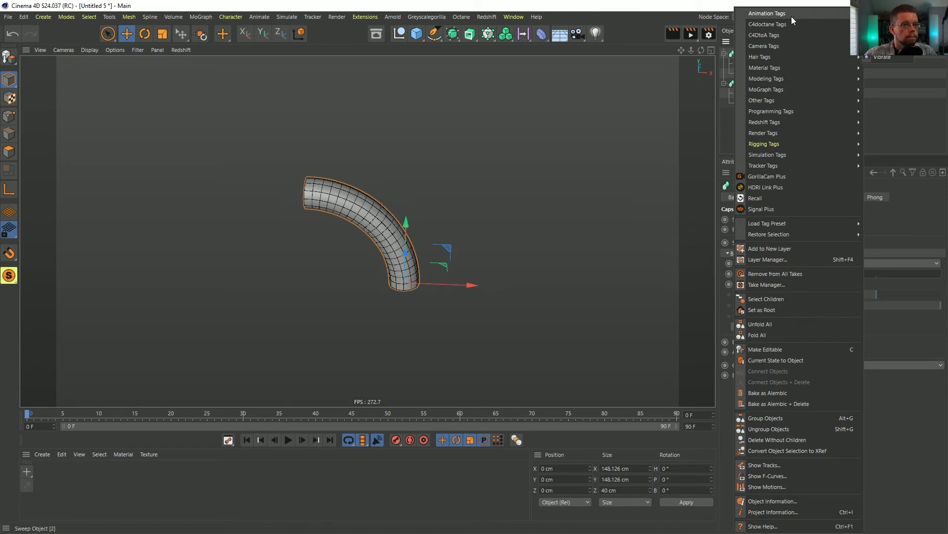
pyautogui.click(890, 24)
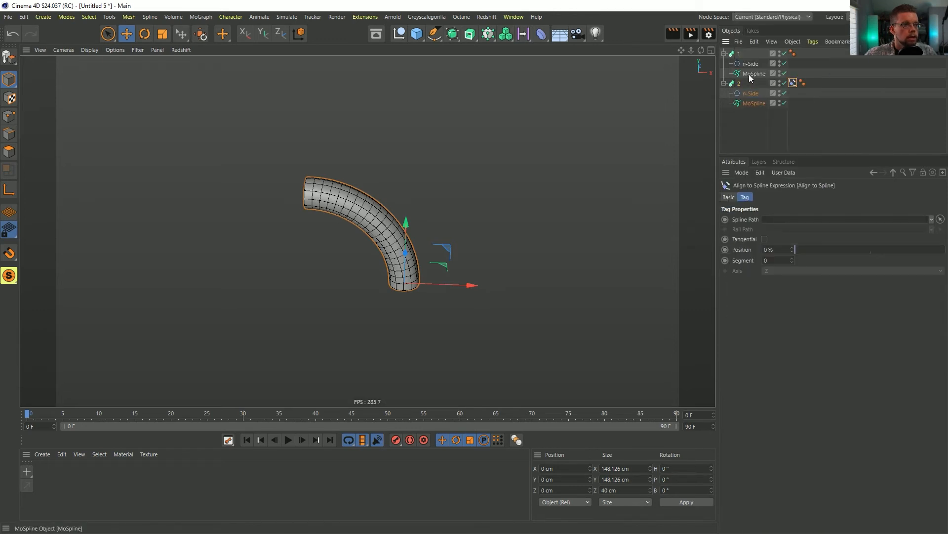
# Step: Use sweep 1's MoSpline as the tag's spline path, with the position at 100% and Tangential enabled
pyautogui.moveTo(753, 103); pyautogui.dragTo(773, 220)
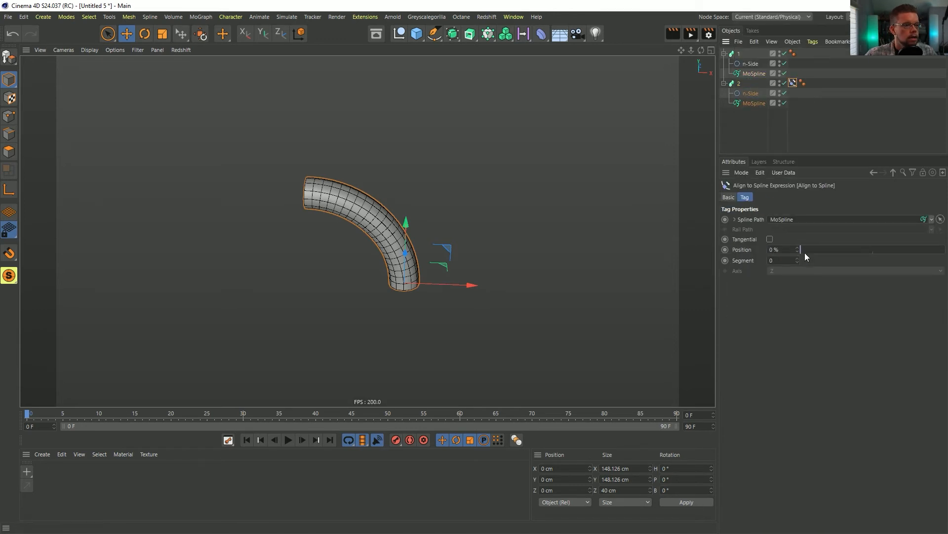
pyautogui.moveTo(805, 253); pyautogui.dragTo(945, 253)
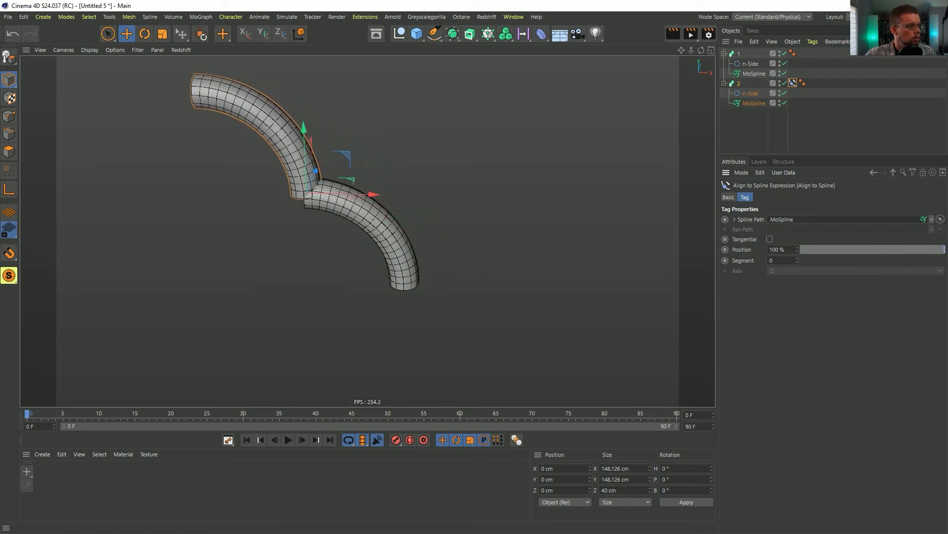
pyautogui.click(770, 239)
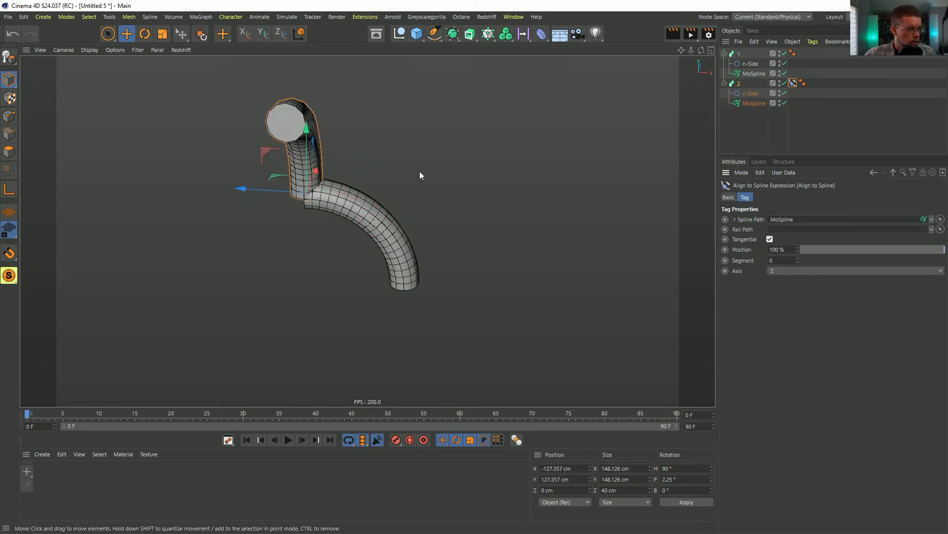
# Step: Rotate only sweep 2's object axis so its tube continues in line from the end of sweep 1
pyautogui.keyDown('alt'); pyautogui.moveTo(338, 199); pyautogui.dragTo(274, 180); pyautogui.keyUp('alt')
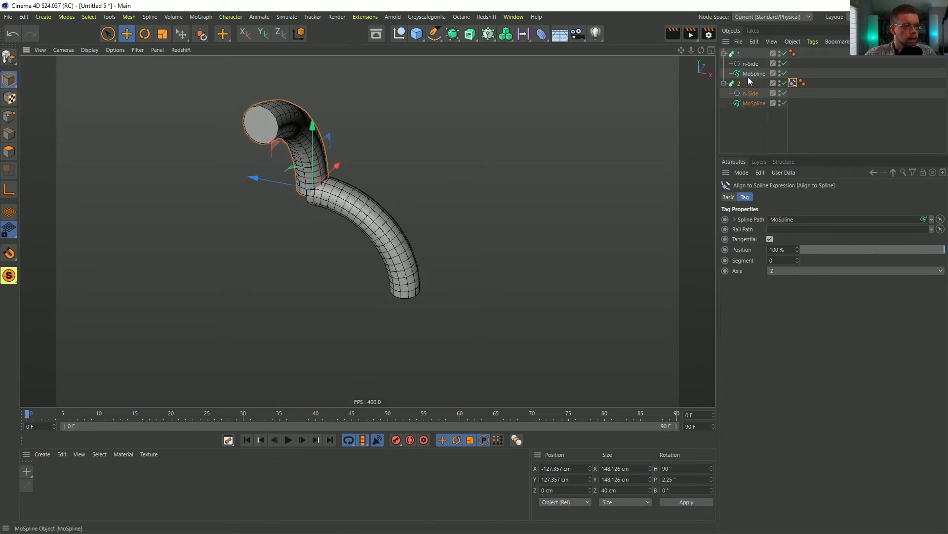
pyautogui.press('r')
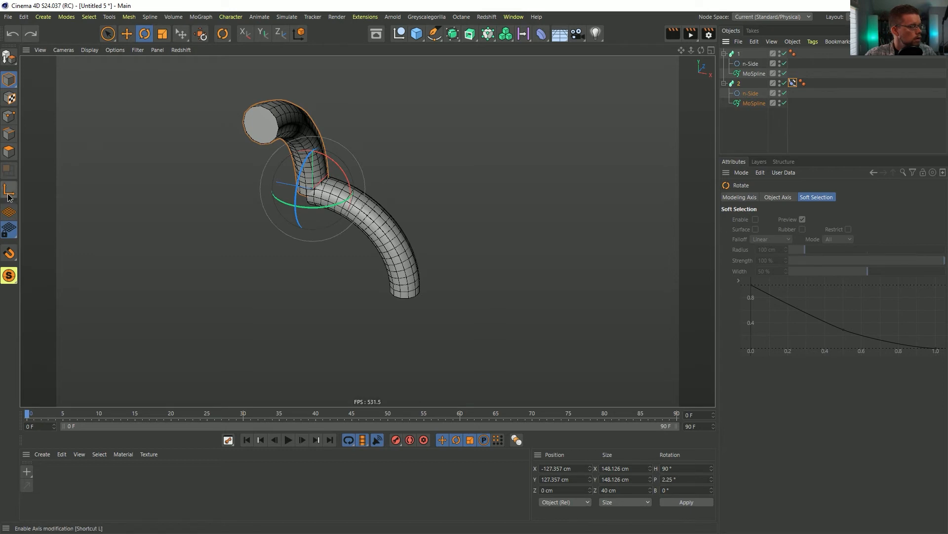
pyautogui.moveTo(333, 161); pyautogui.dragTo(380, 251)
pyautogui.hotkey('ctrl', 'z')
pyautogui.hotkey('ctrl', 'z')
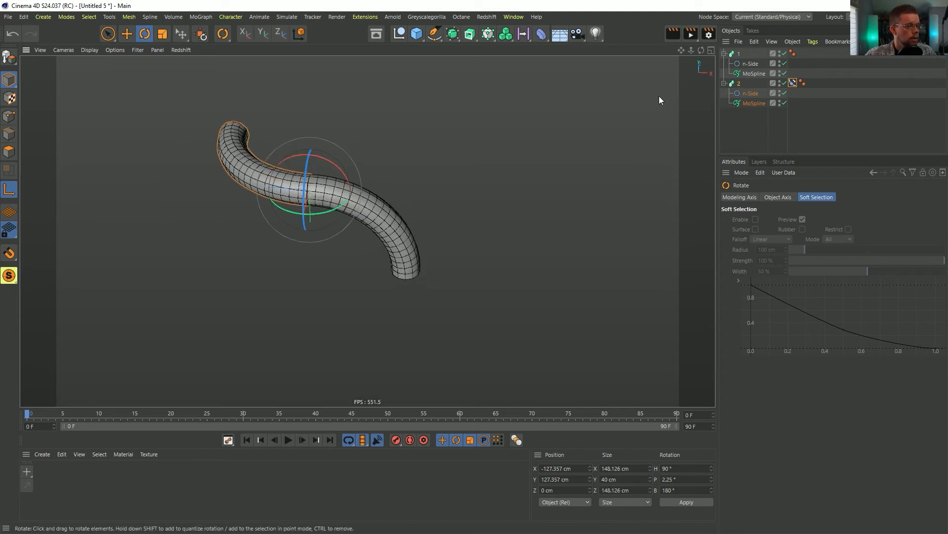
# Step: Rotate only sweep 1's object axis to a pitch of 90°
pyautogui.click(740, 54)
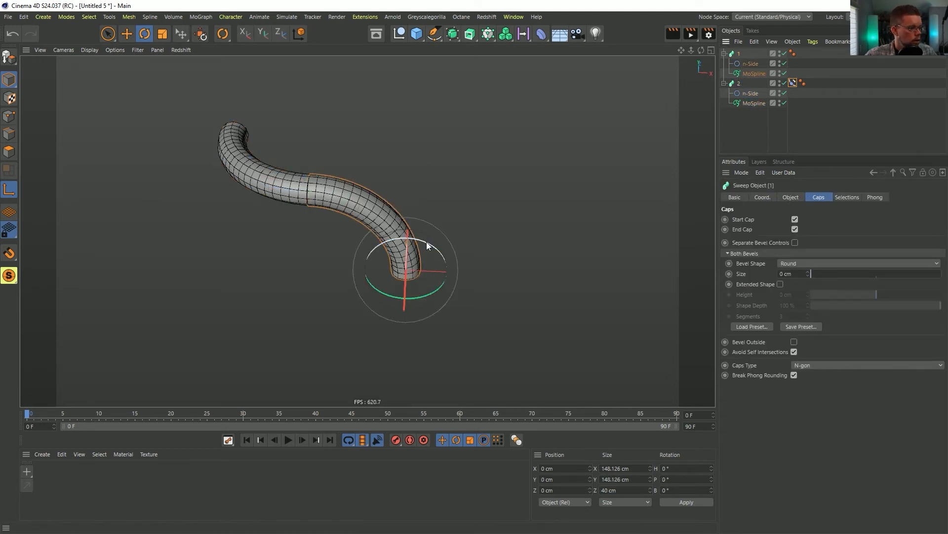
pyautogui.keyDown('alt'); pyautogui.moveTo(426, 251); pyautogui.dragTo(377, 230); pyautogui.keyUp('alt')
pyautogui.moveTo(414, 270); pyautogui.dragTo(399, 332)
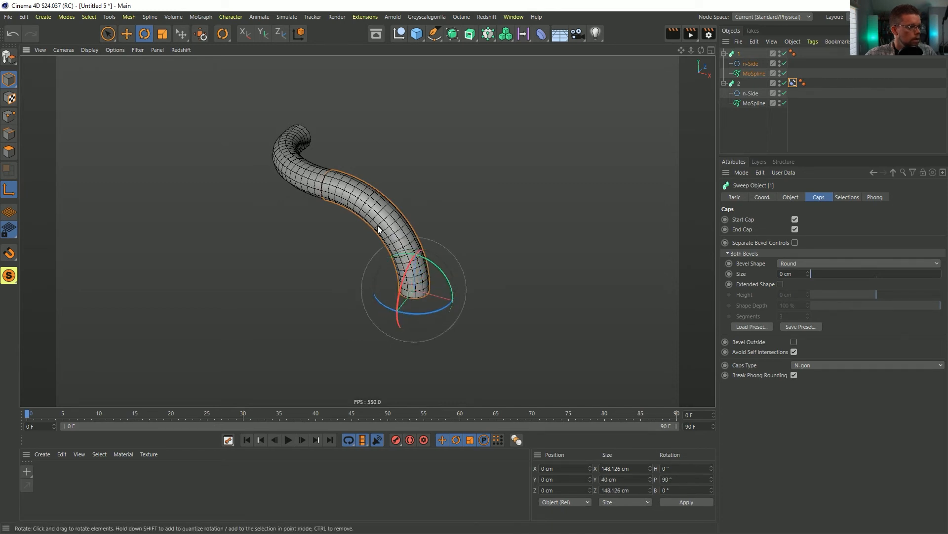
pyautogui.keyDown('alt'); pyautogui.moveTo(447, 243); pyautogui.dragTo(461, 235); pyautogui.keyUp('alt')
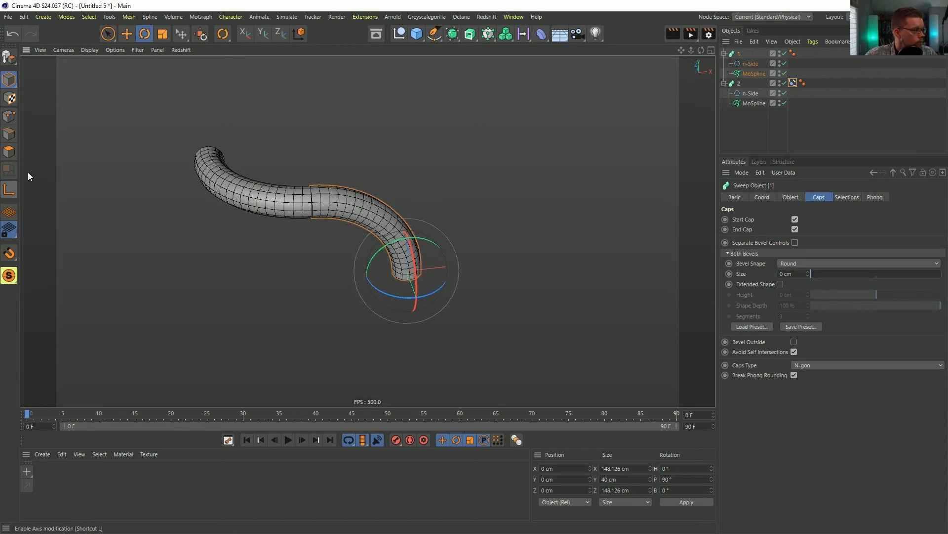
# Step: Try moving the end point of the Curve spline graph in sweep 2's MoSpline
pyautogui.click(127, 33)
pyautogui.keyDown('alt'); pyautogui.moveTo(292, 183); pyautogui.dragTo(312, 204); pyautogui.keyUp('alt')
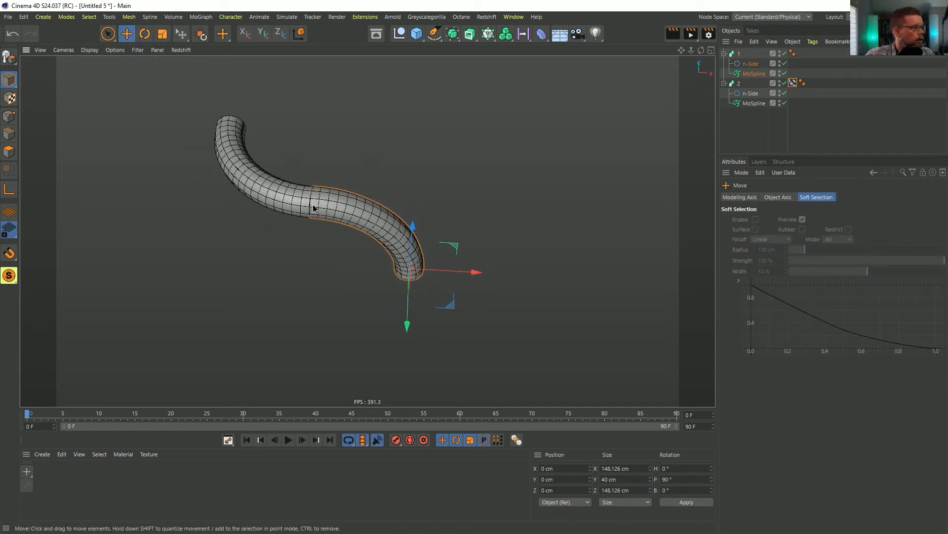
pyautogui.keyDown('alt'); pyautogui.moveTo(313, 203); pyautogui.dragTo(336, 190, button='right'); pyautogui.keyUp('alt')
pyautogui.keyDown('alt'); pyautogui.moveTo(336, 189); pyautogui.dragTo(283, 164); pyautogui.keyUp('alt')
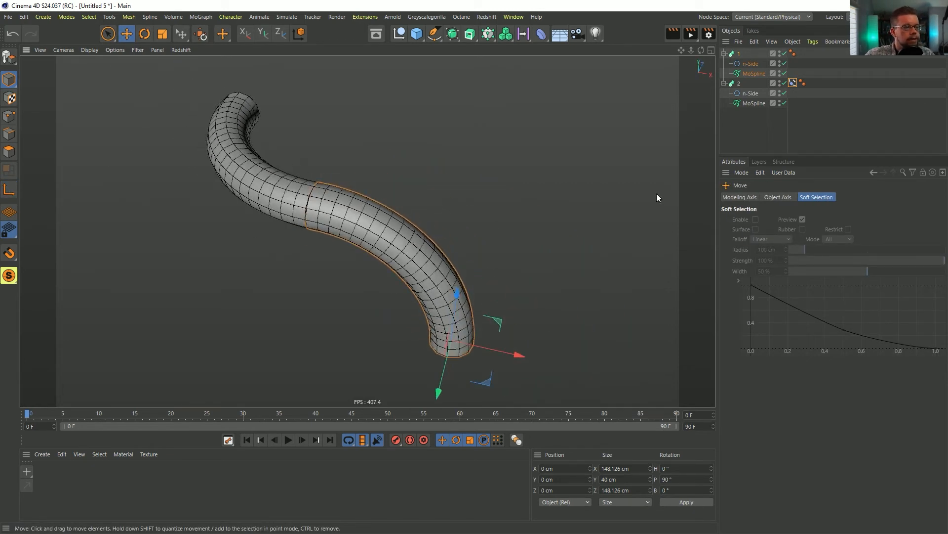
pyautogui.click(754, 103)
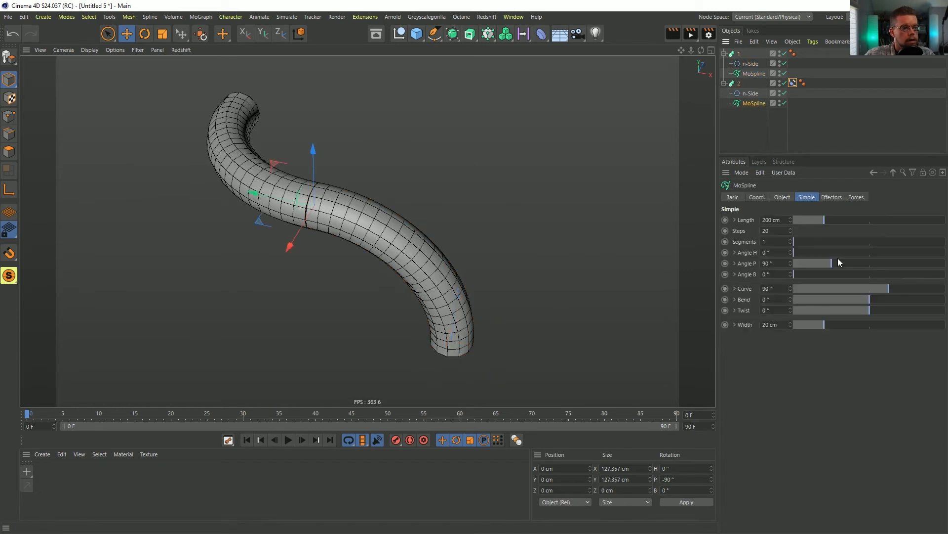
pyautogui.click(736, 288)
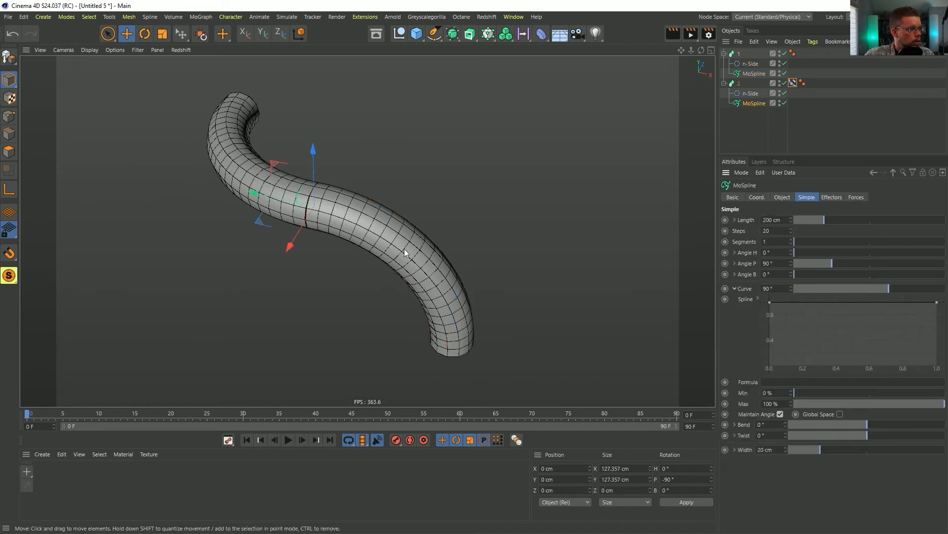
pyautogui.keyDown('alt'); pyautogui.moveTo(317, 212); pyautogui.dragTo(377, 220); pyautogui.keyUp('alt')
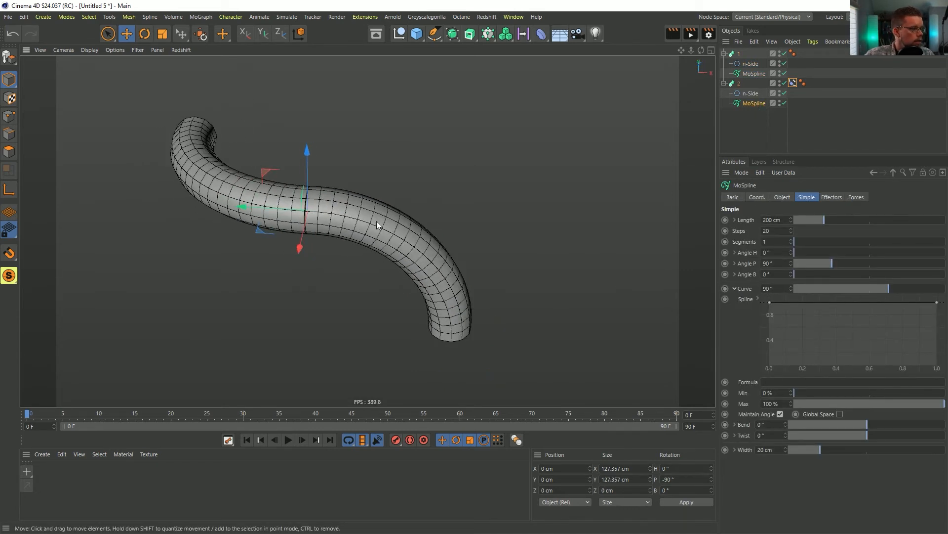
pyautogui.click(937, 303)
pyautogui.moveTo(935, 306)
pyautogui.mouseDown()
pyautogui.moveTo(907, 368)
pyautogui.moveTo(800, 367)
pyautogui.moveTo(924, 345)
pyautogui.moveTo(884, 346)
pyautogui.moveTo(937, 302)
pyautogui.mouseUp()
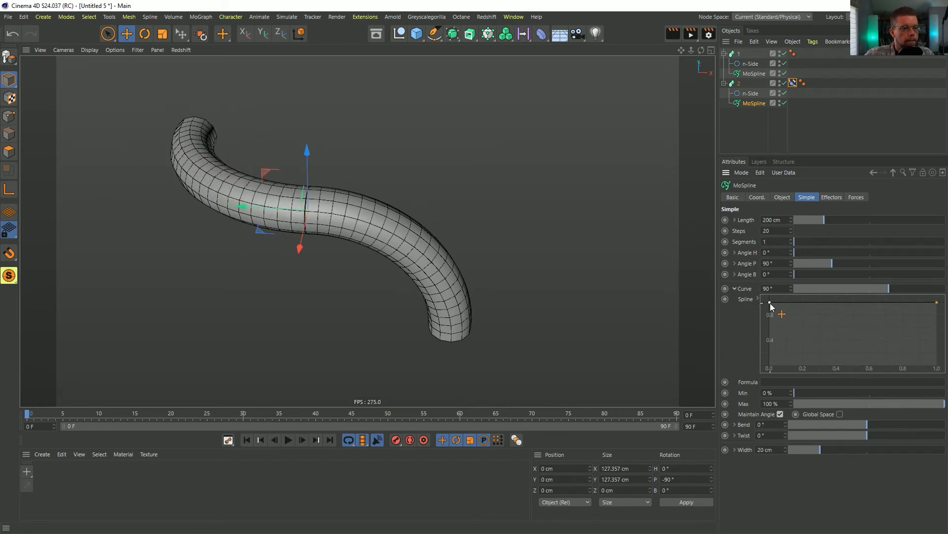
# Step: For sweep 1's MoSpline, set End to 100.1% and Extend End's Curve, Spiral and Spiral Scale to 0% with Smoothed off
pyautogui.click(755, 73)
pyautogui.moveTo(938, 312); pyautogui.dragTo(945, 280)
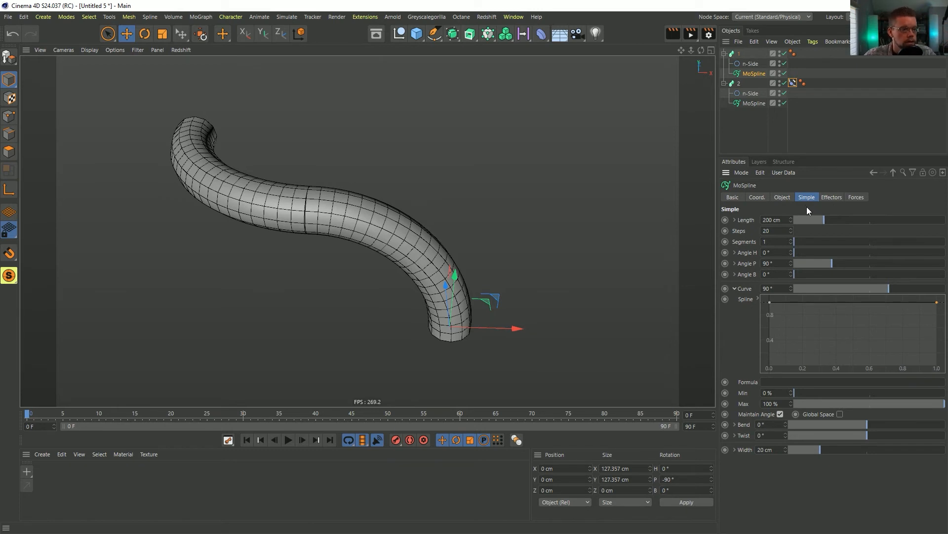
pyautogui.click(782, 197)
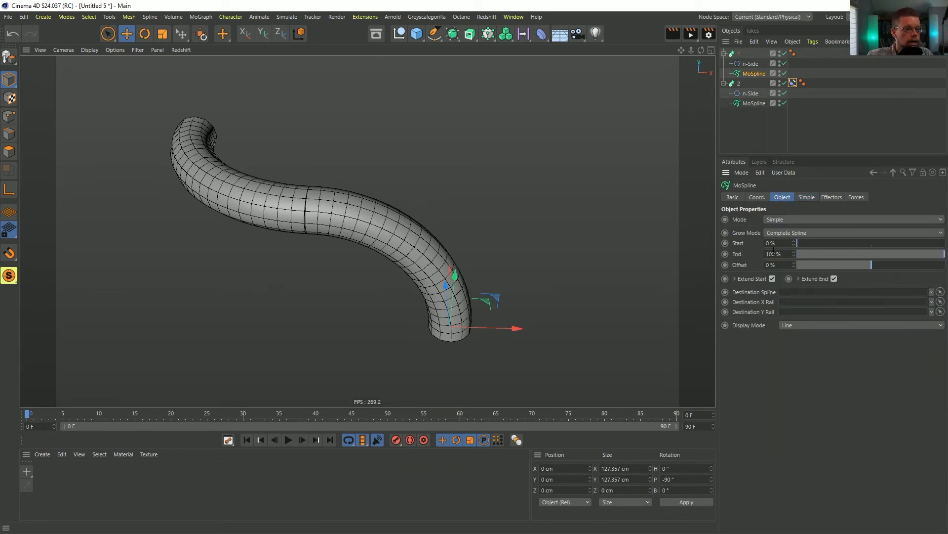
pyautogui.click(795, 252)
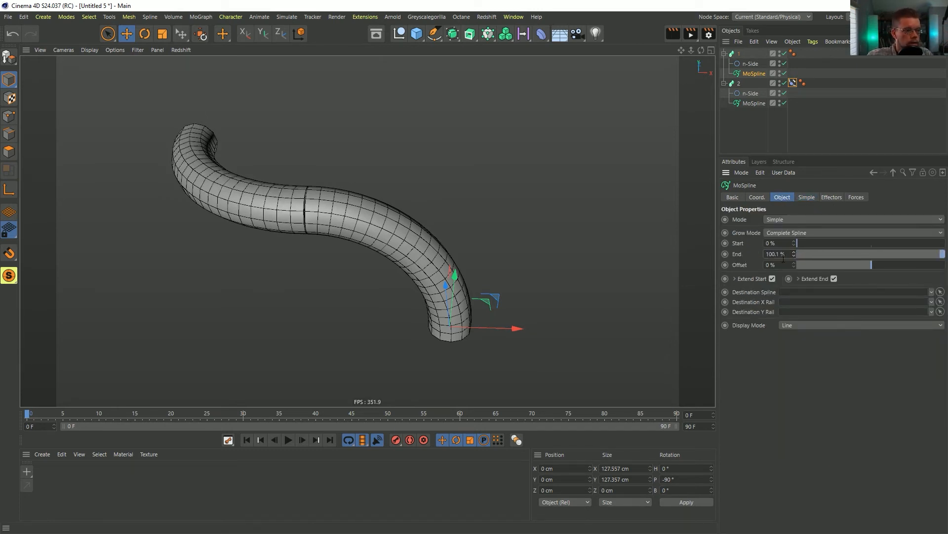
pyautogui.click(799, 279)
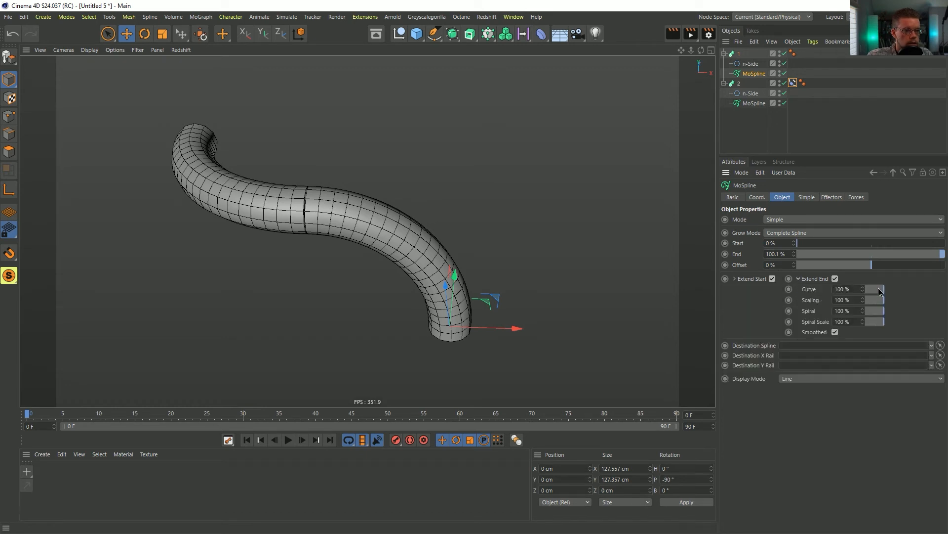
pyautogui.moveTo(882, 315)
pyautogui.mouseDown()
pyautogui.moveTo(866, 311)
pyautogui.moveTo(866, 323)
pyautogui.mouseUp()
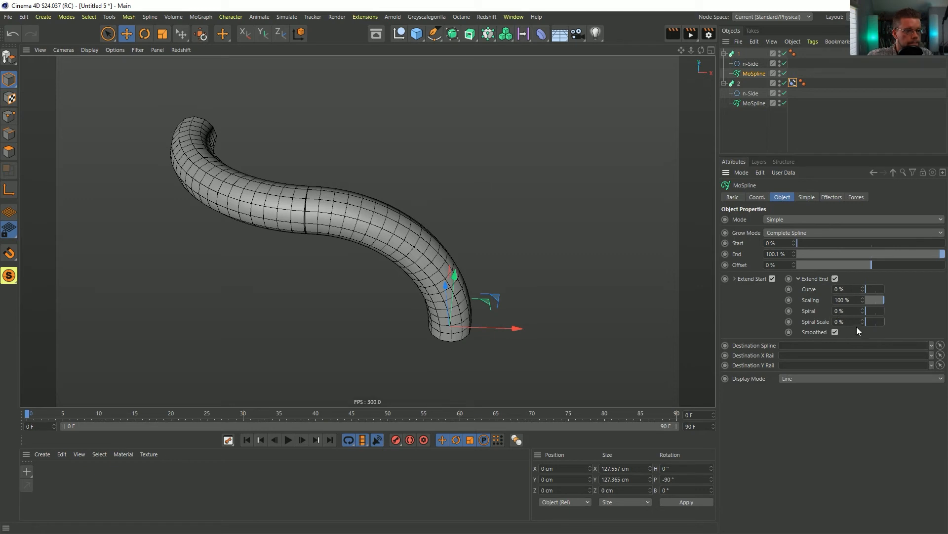
pyautogui.click(835, 333)
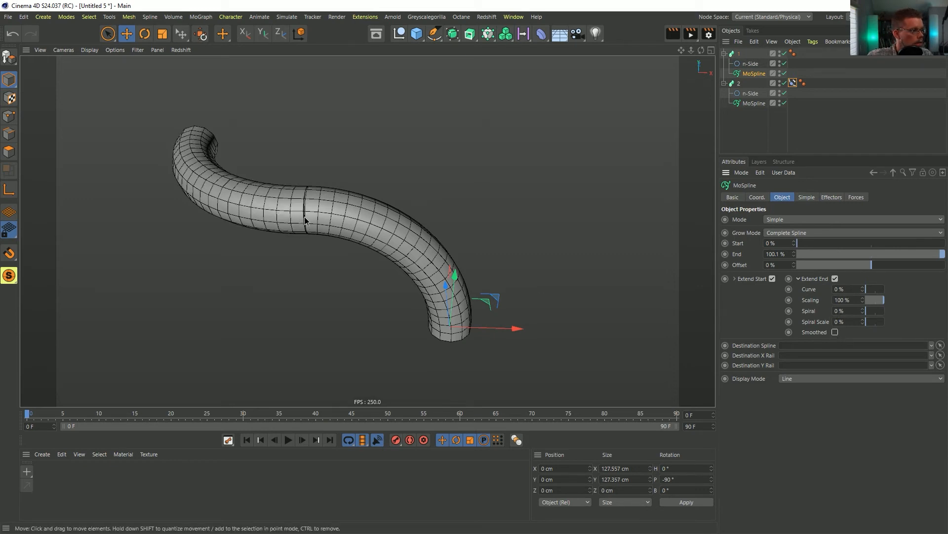
pyautogui.keyDown('alt'); pyautogui.moveTo(305, 218); pyautogui.dragTo(312, 226); pyautogui.keyUp('alt')
# Step: Enable Extend Start with Curve, Spiral and Spiral Scale at 0%, keeping Extend End's Scaling at 100%
pyautogui.click(773, 279)
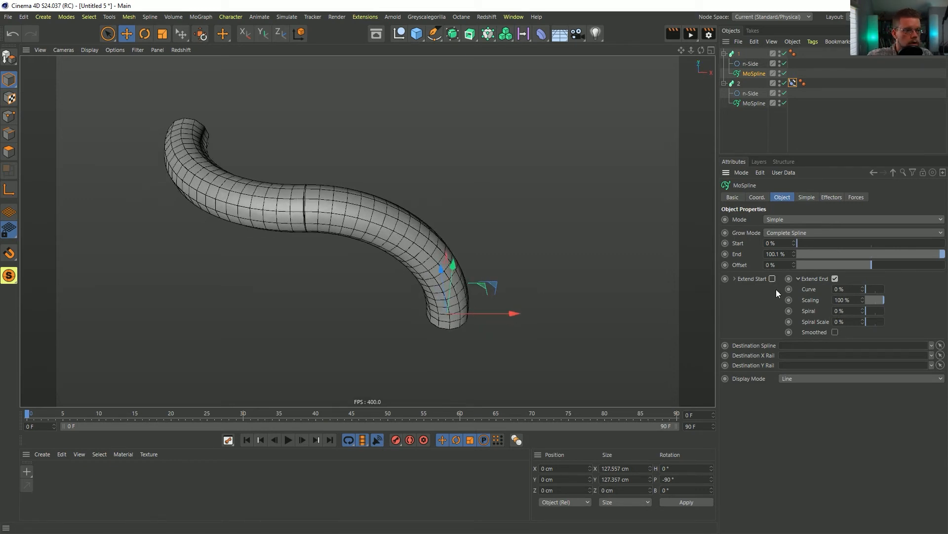
pyautogui.click(773, 279)
pyautogui.click(735, 279)
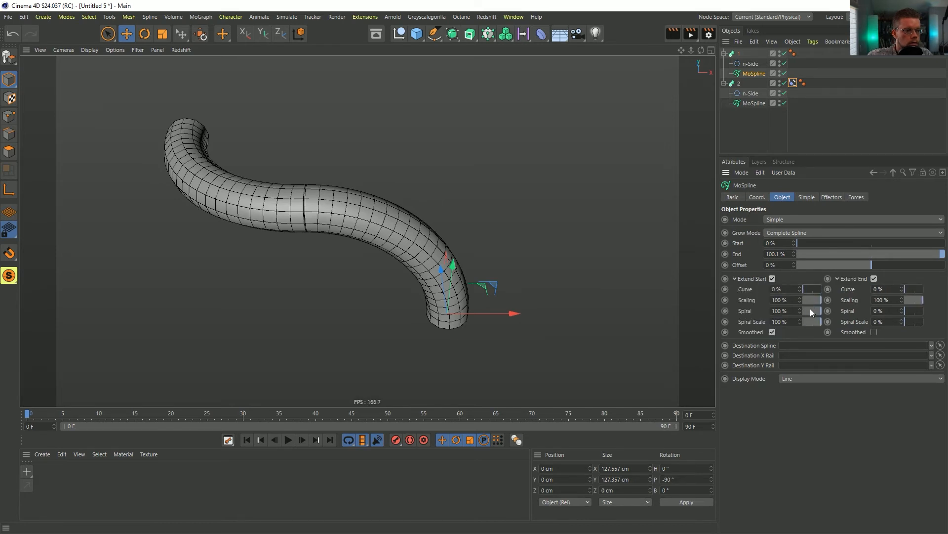
pyautogui.moveTo(808, 324); pyautogui.dragTo(785, 323)
pyautogui.moveTo(909, 300); pyautogui.dragTo(863, 302)
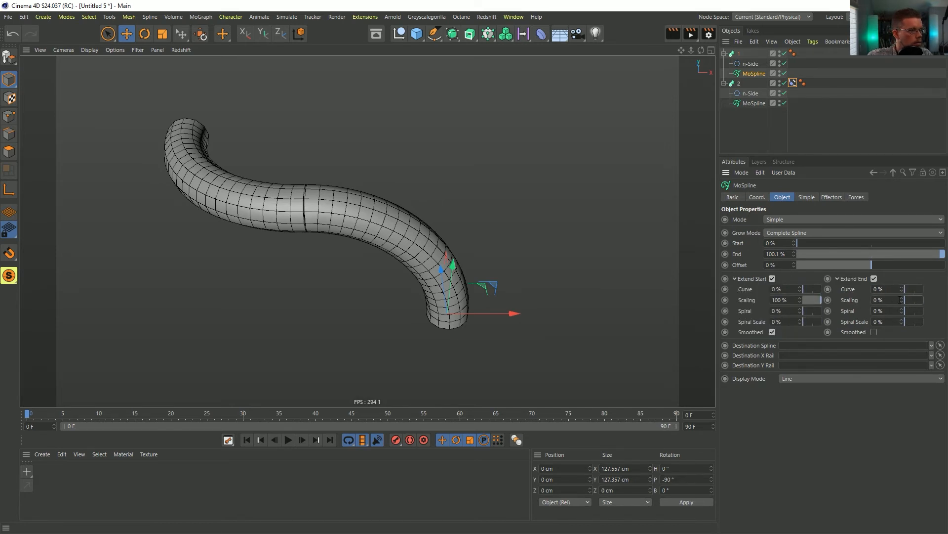
pyautogui.hotkey('ctrl', 'z')
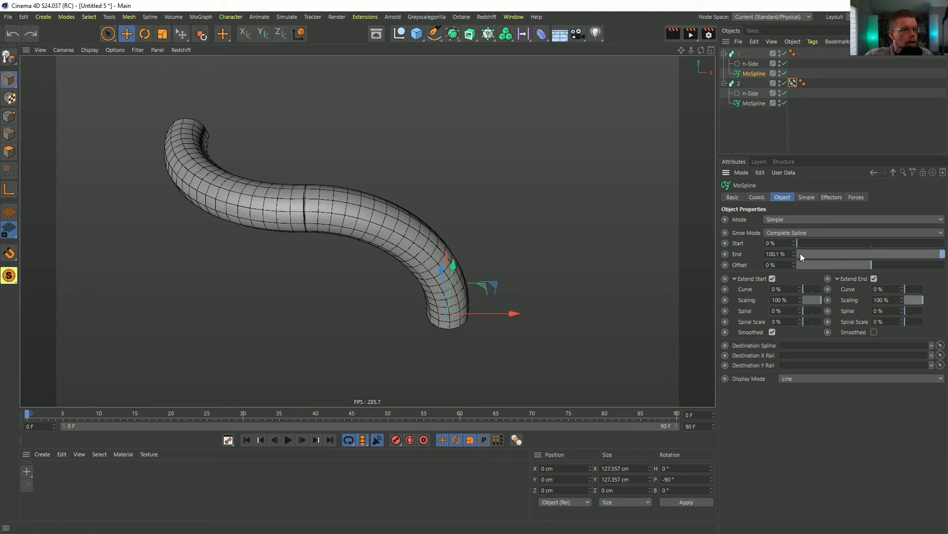
# Step: Extend sweep 1's MoSpline at both ends by setting End to 104.9% and Start to -1.8%
pyautogui.moveTo(793, 251)
pyautogui.mouseDown()
pyautogui.moveTo(807, 251)
pyautogui.moveTo(797, 254)
pyautogui.mouseUp()
pyautogui.moveTo(311, 211)
pyautogui.keyDown('alt'); pyautogui.mouseDown()
pyautogui.moveTo(312, 222)
pyautogui.moveTo(298, 209)
pyautogui.mouseUp(); pyautogui.keyUp('alt')
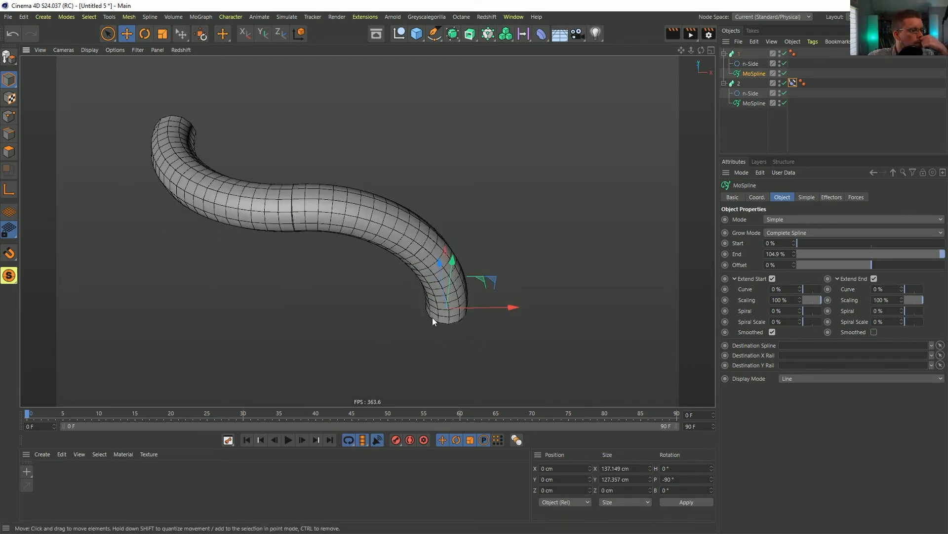
pyautogui.keyDown('alt'); pyautogui.moveTo(451, 315); pyautogui.dragTo(448, 320); pyautogui.keyUp('alt')
pyautogui.middleClick(448, 319)
pyautogui.middleClick(520, 328)
pyautogui.keyDown('alt'); pyautogui.moveTo(366, 225); pyautogui.dragTo(459, 231, button='right'); pyautogui.keyUp('alt')
pyautogui.keyDown('alt'); pyautogui.moveTo(357, 258); pyautogui.dragTo(409, 261, button='right'); pyautogui.keyUp('alt')
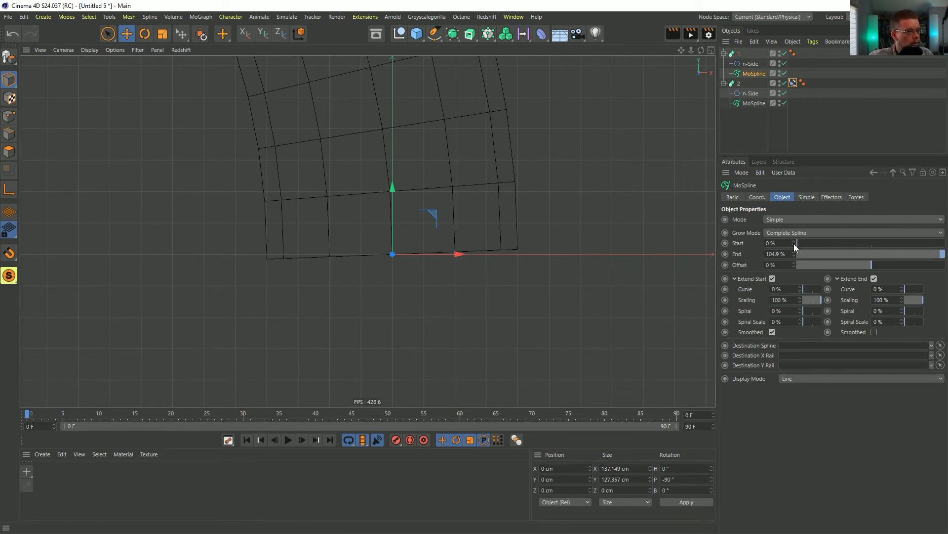
pyautogui.moveTo(794, 244); pyautogui.dragTo(794, 255)
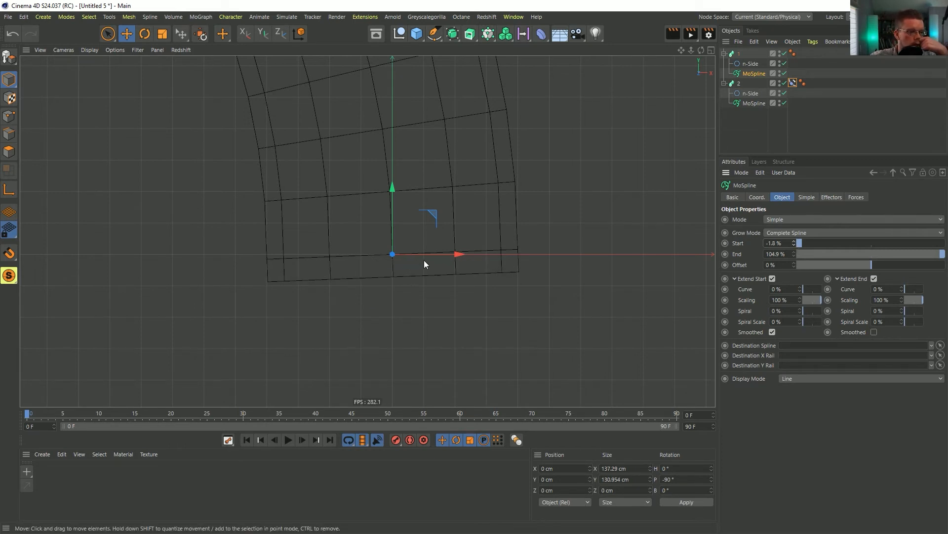
# Step: Set Extend Start's Scaling to 0% with Smoothed enabled, and open the Start value for editing
pyautogui.click(773, 332)
pyautogui.click(772, 332)
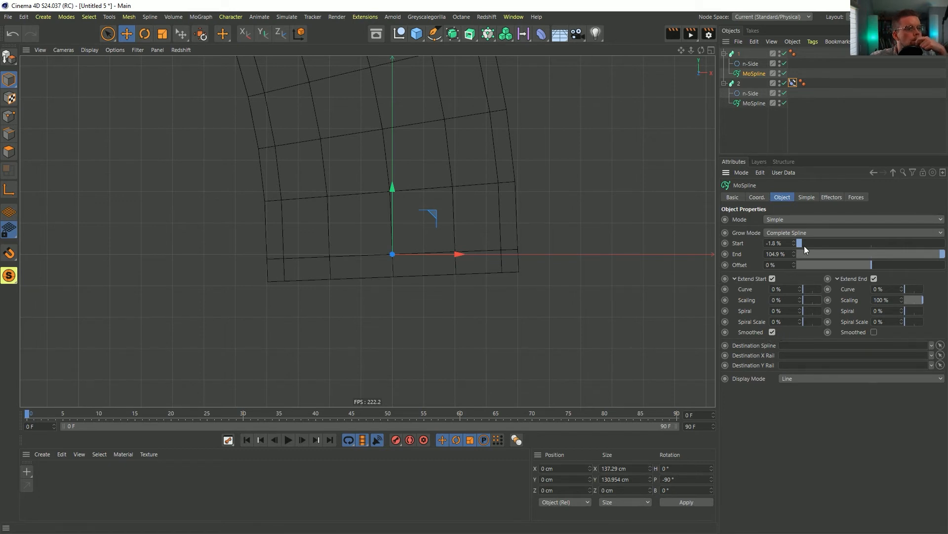
pyautogui.click(773, 243)
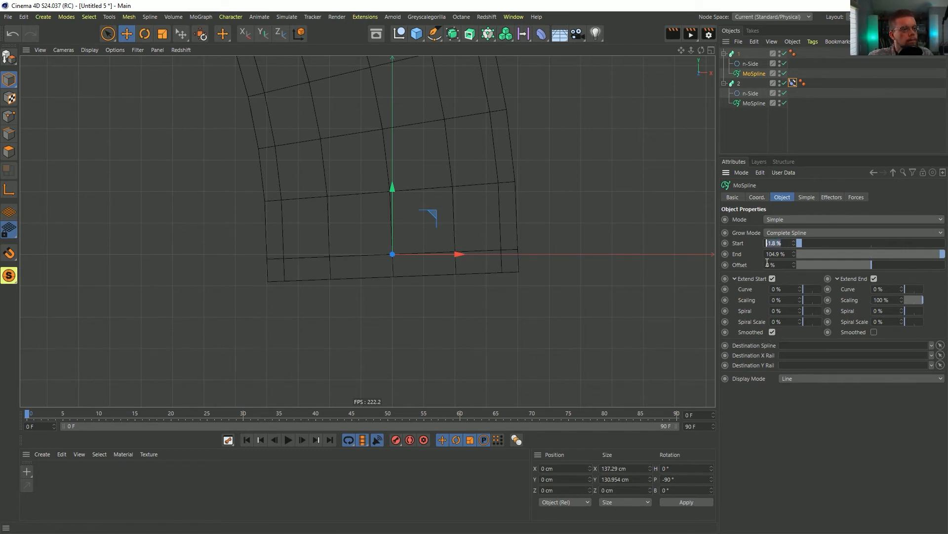
# Step: Reshape the Curve graph of sweep 1's MoSpline to rise from zero at about 0.04 to full strength at about 0.08
pyautogui.click(804, 197)
pyautogui.moveTo(773, 307); pyautogui.dragTo(761, 360)
pyautogui.moveTo(753, 301)
pyautogui.mouseDown()
pyautogui.moveTo(774, 308)
pyautogui.moveTo(774, 296)
pyautogui.moveTo(774, 305)
pyautogui.mouseUp()
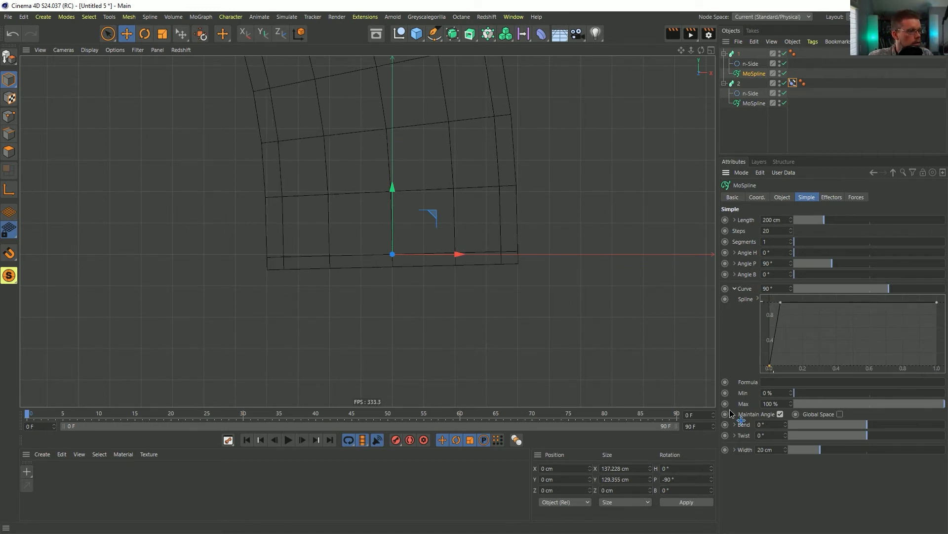
pyautogui.moveTo(766, 394); pyautogui.dragTo(777, 379)
pyautogui.moveTo(783, 302)
pyautogui.mouseDown()
pyautogui.moveTo(792, 302)
pyautogui.moveTo(784, 299)
pyautogui.mouseUp()
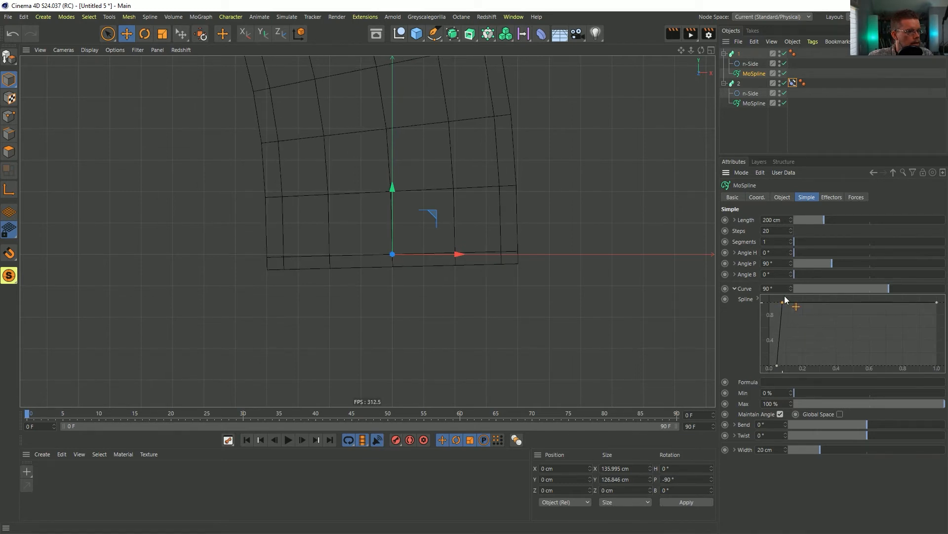
pyautogui.middleClick(448, 180)
pyautogui.middleClick(310, 148)
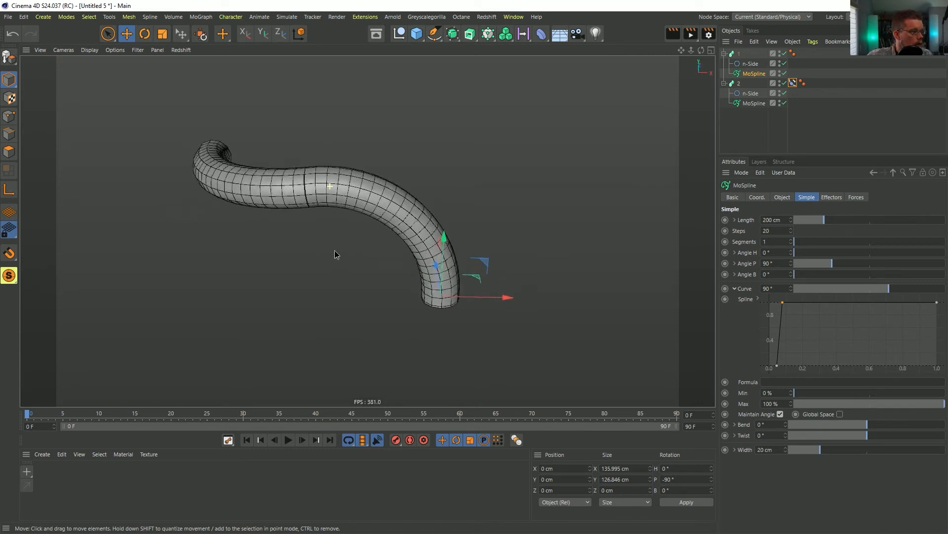
pyautogui.keyDown('alt'); pyautogui.moveTo(335, 254); pyautogui.dragTo(336, 229); pyautogui.keyUp('alt')
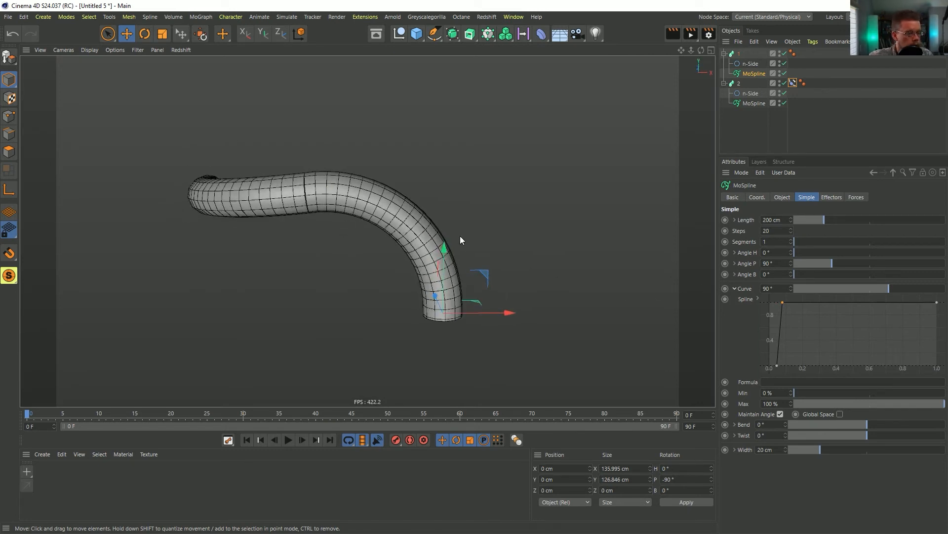
pyautogui.moveTo(460, 240)
pyautogui.keyDown('alt'); pyautogui.mouseDown()
pyautogui.moveTo(458, 208)
pyautogui.moveTo(447, 233)
pyautogui.moveTo(452, 227)
pyautogui.mouseUp(); pyautogui.keyUp('alt')
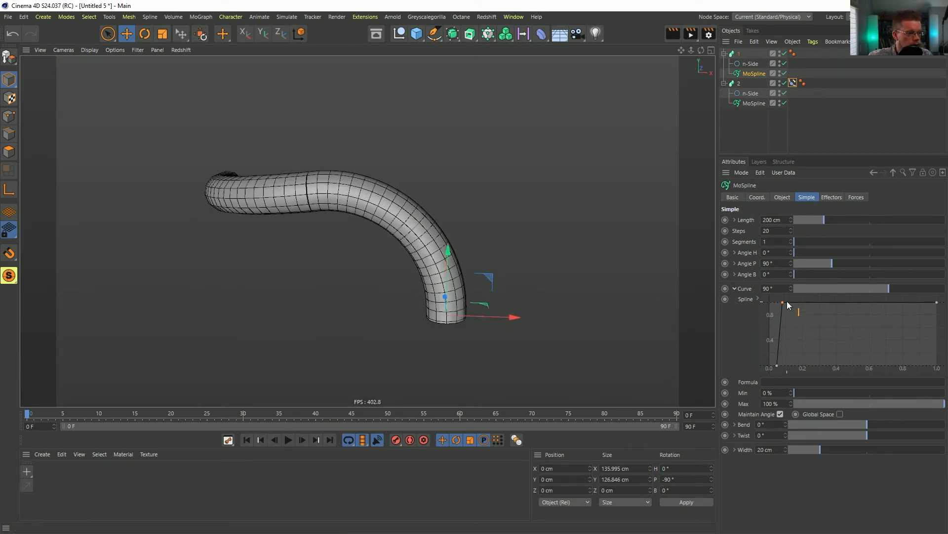
# Step: Try moving the upper start point of sweep 1's Curve graph farther along, and undo the change
pyautogui.moveTo(784, 303)
pyautogui.mouseDown()
pyautogui.moveTo(809, 301)
pyautogui.moveTo(789, 302)
pyautogui.moveTo(802, 299)
pyautogui.mouseUp()
pyautogui.hotkey('ctrl', 'z')
pyautogui.keyDown('alt'); pyautogui.moveTo(360, 155); pyautogui.dragTo(351, 204); pyautogui.keyUp('alt')
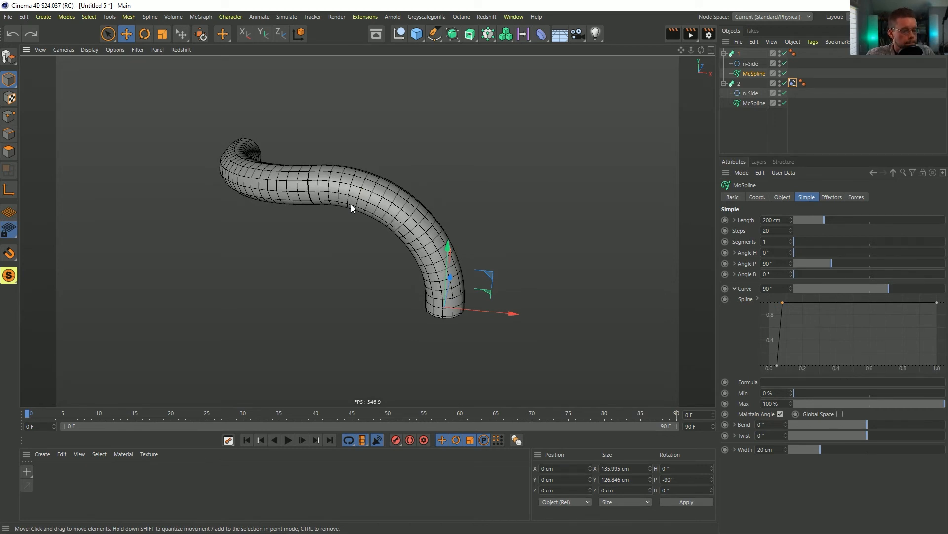
pyautogui.keyDown('alt'); pyautogui.moveTo(357, 214); pyautogui.dragTo(386, 232); pyautogui.keyUp('alt')
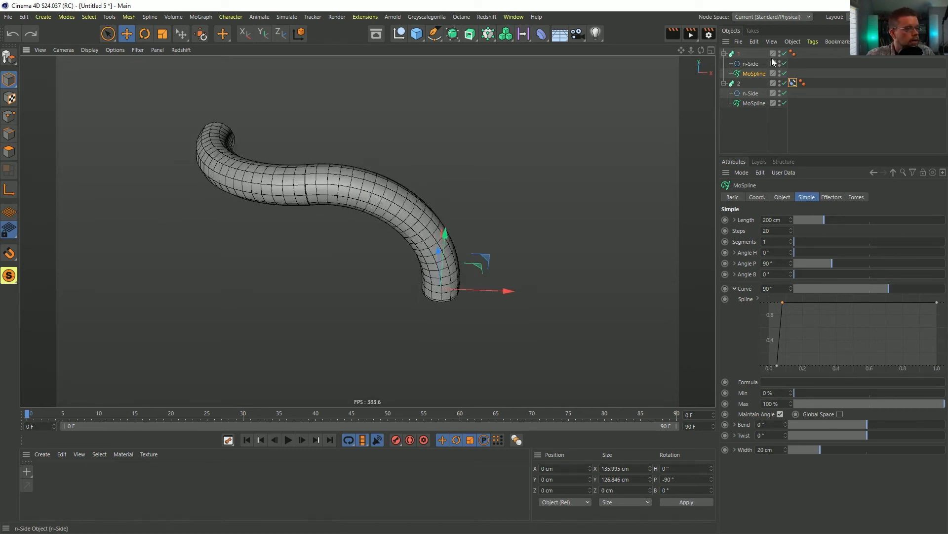
# Step: Set the Curve of sweep 2's MoSpline to 1° and its Bend to -85°
pyautogui.click(741, 83)
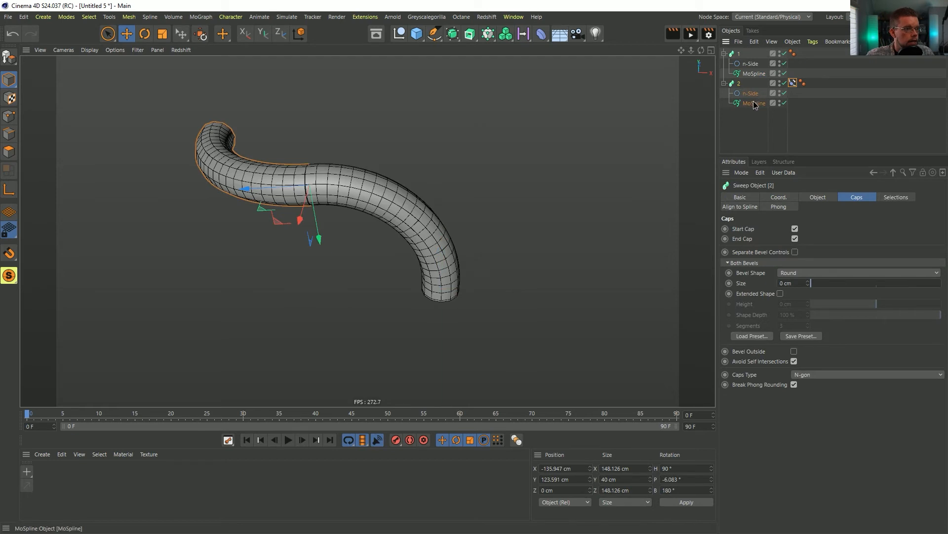
pyautogui.click(754, 104)
pyautogui.moveTo(830, 262); pyautogui.dragTo(846, 269)
pyautogui.hotkey('ctrl', 'z')
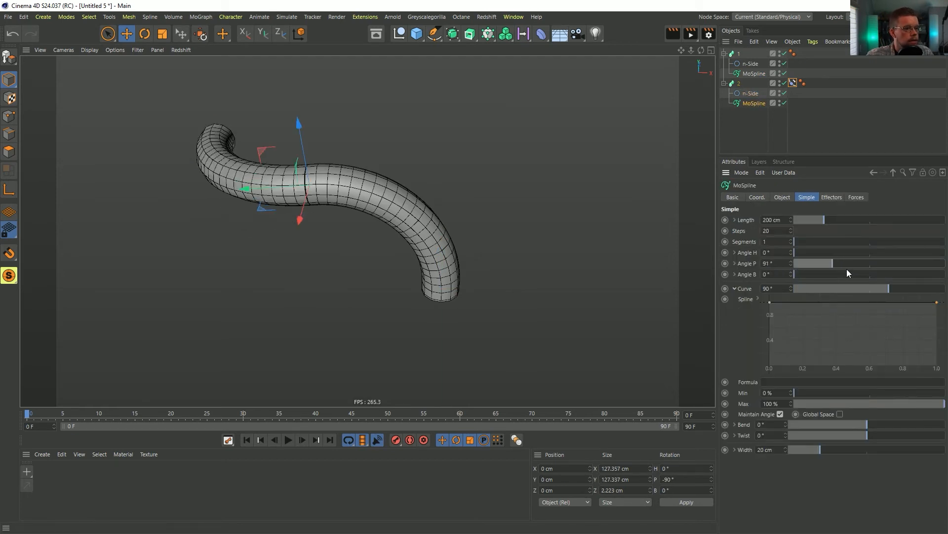
pyautogui.click(759, 299)
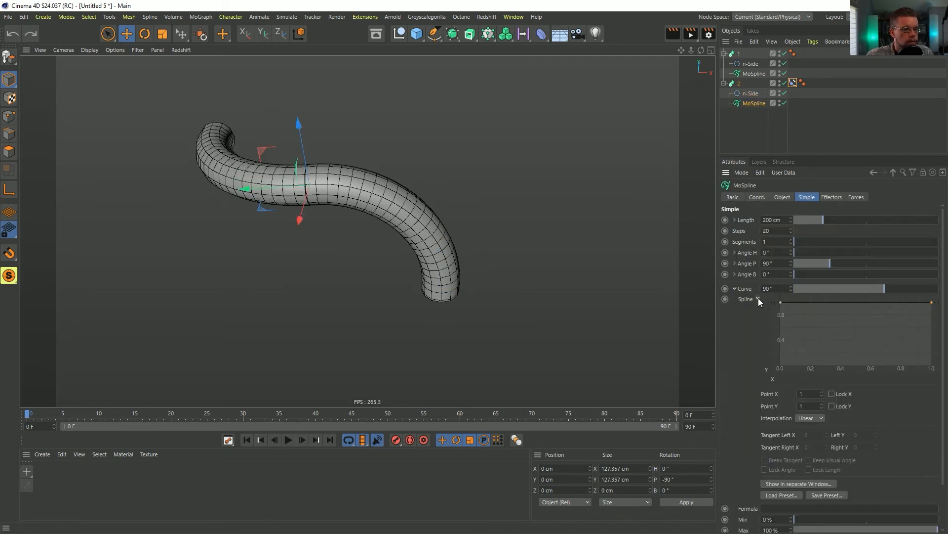
pyautogui.click(734, 288)
pyautogui.moveTo(884, 289); pyautogui.dragTo(852, 299)
pyautogui.hotkey('ctrl', 'z')
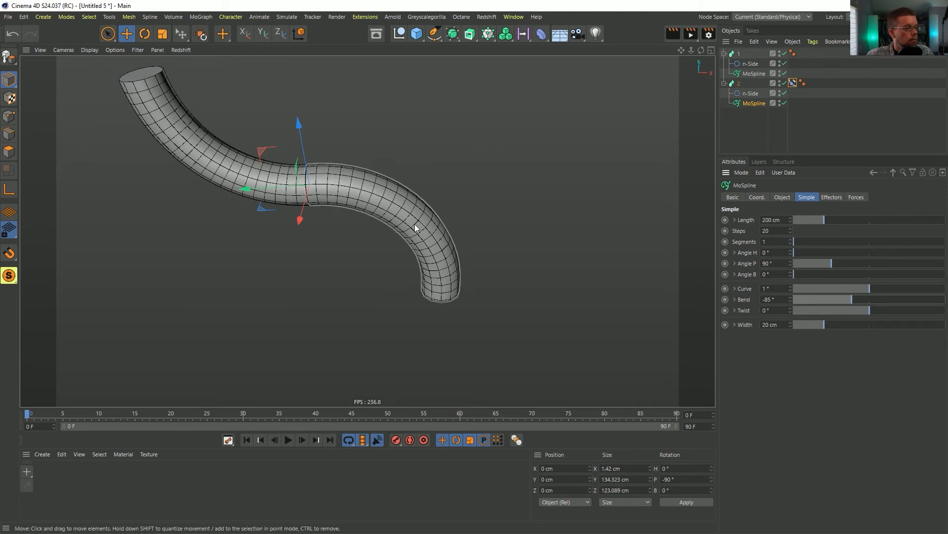
pyautogui.moveTo(414, 224)
pyautogui.keyDown('alt'); pyautogui.mouseDown()
pyautogui.moveTo(456, 268)
pyautogui.moveTo(413, 243)
pyautogui.mouseUp(); pyautogui.keyUp('alt')
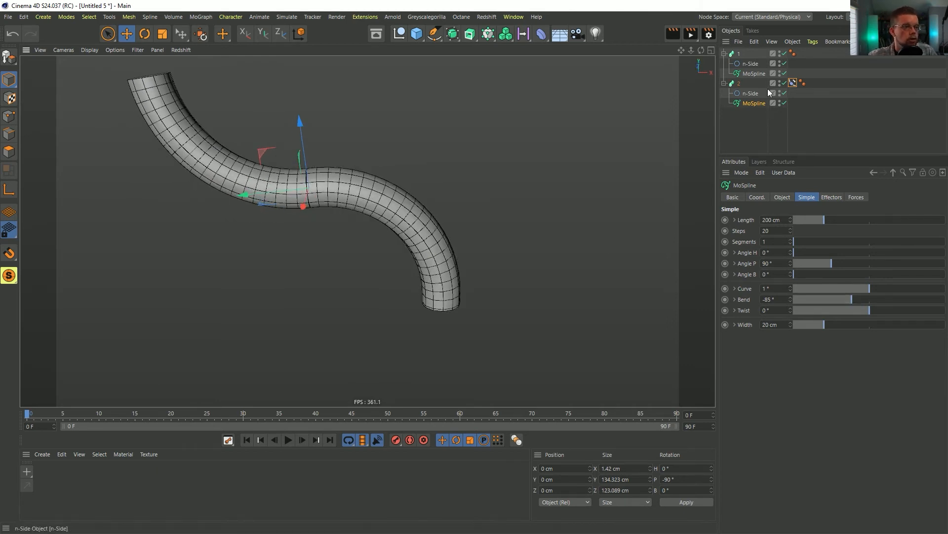
# Step: Disable the start and end caps on both sweep objects together
pyautogui.click(738, 84)
pyautogui.keyDown('ctrl'); pyautogui.click(738, 54); pyautogui.keyUp('ctrl')
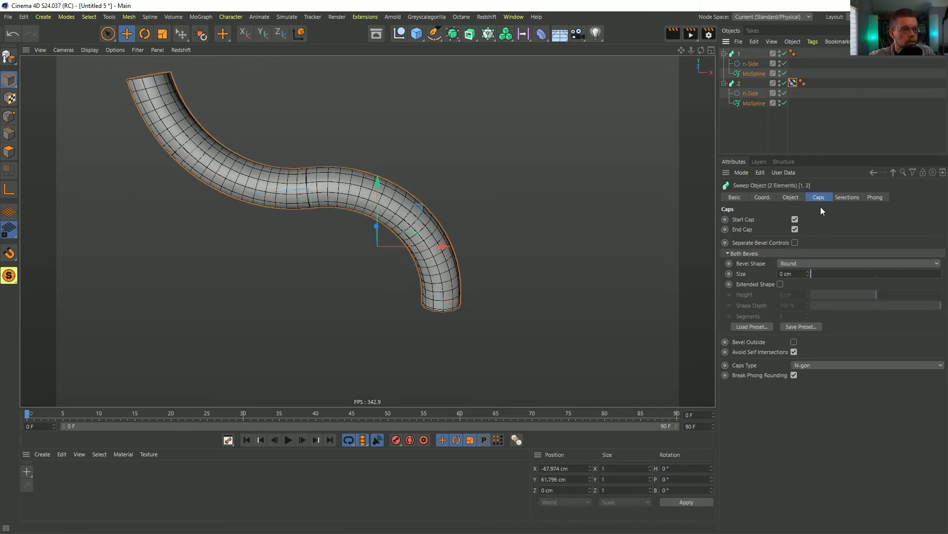
pyautogui.click(795, 218)
pyautogui.click(795, 229)
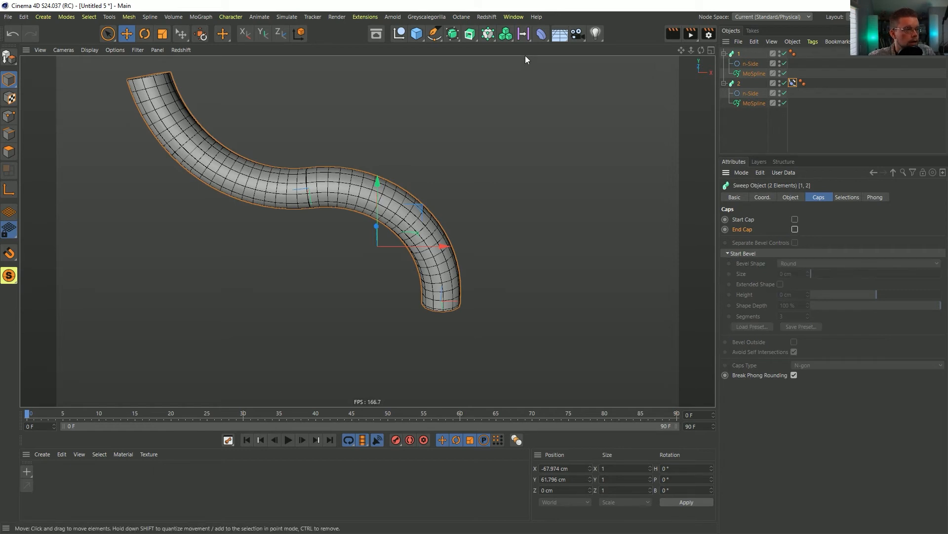
# Step: Add a Connect object and parent both sweep objects, 1 and 2, under it
pyautogui.click(452, 33)
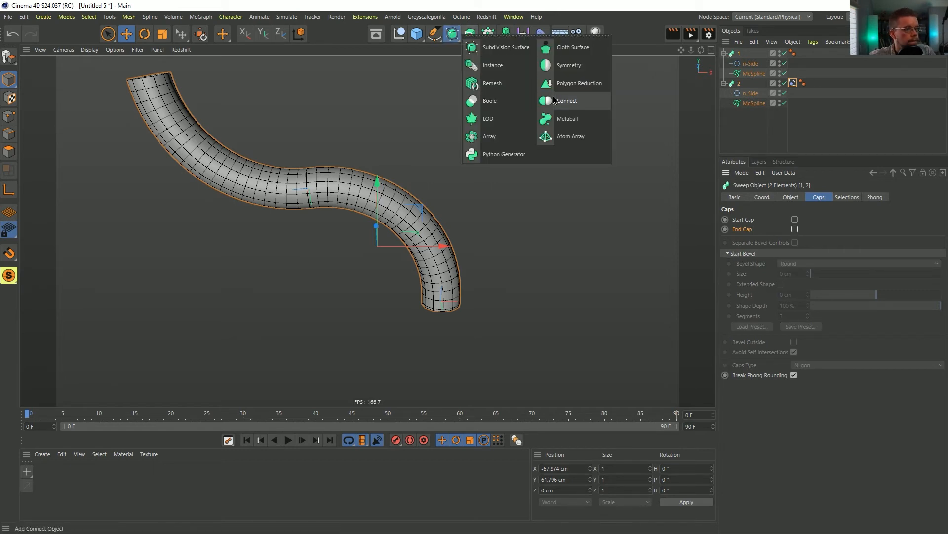
pyautogui.click(554, 101)
pyautogui.click(739, 64)
pyautogui.keyDown('ctrl'); pyautogui.click(741, 94); pyautogui.keyUp('ctrl')
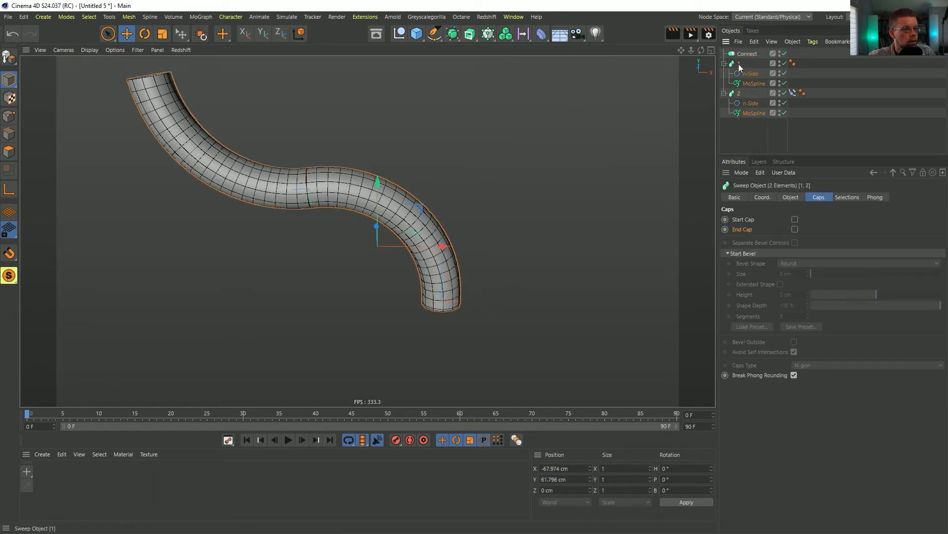
pyautogui.moveTo(745, 51); pyautogui.dragTo(745, 53)
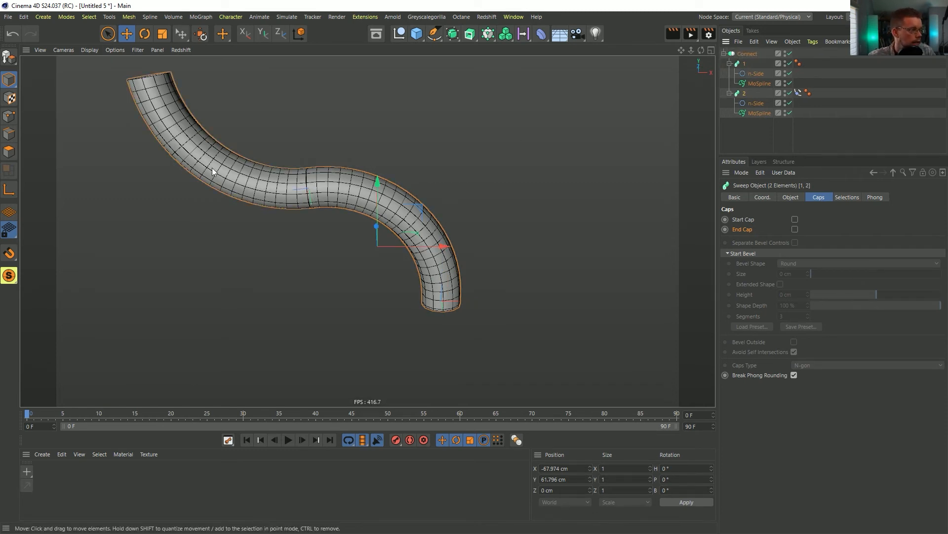
pyautogui.keyDown('alt'); pyautogui.moveTo(387, 189); pyautogui.dragTo(519, 232); pyautogui.keyUp('alt')
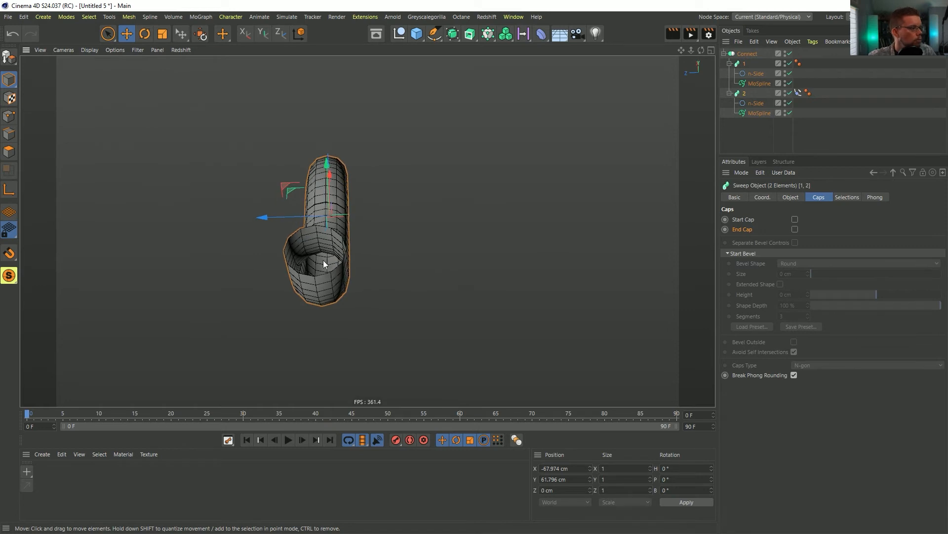
pyautogui.keyDown('alt'); pyautogui.moveTo(334, 265); pyautogui.dragTo(151, 211); pyautogui.keyUp('alt')
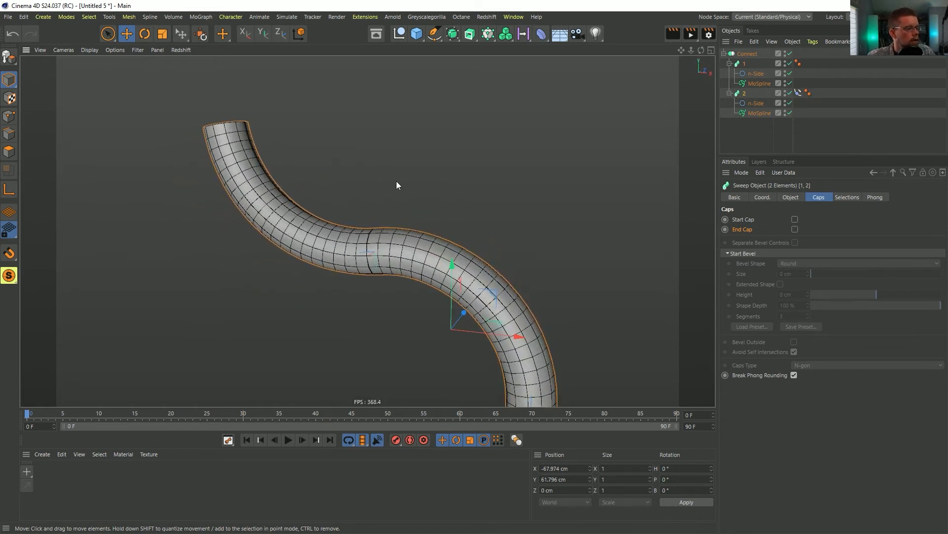
pyautogui.keyDown('alt'); pyautogui.moveTo(396, 181); pyautogui.dragTo(464, 244); pyautogui.keyUp('alt')
pyautogui.keyDown('alt'); pyautogui.moveTo(464, 244); pyautogui.dragTo(402, 188, button='middle'); pyautogui.keyUp('alt')
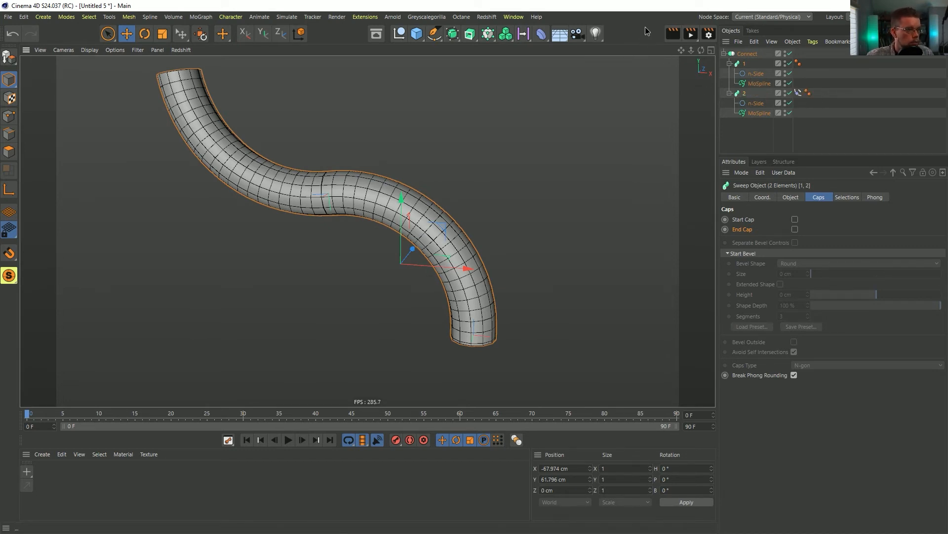
# Step: Copy sweep 1's MoSpline into a new scene and straighten it with Curve 0°, Start 0% and End 100%
pyautogui.click(764, 85)
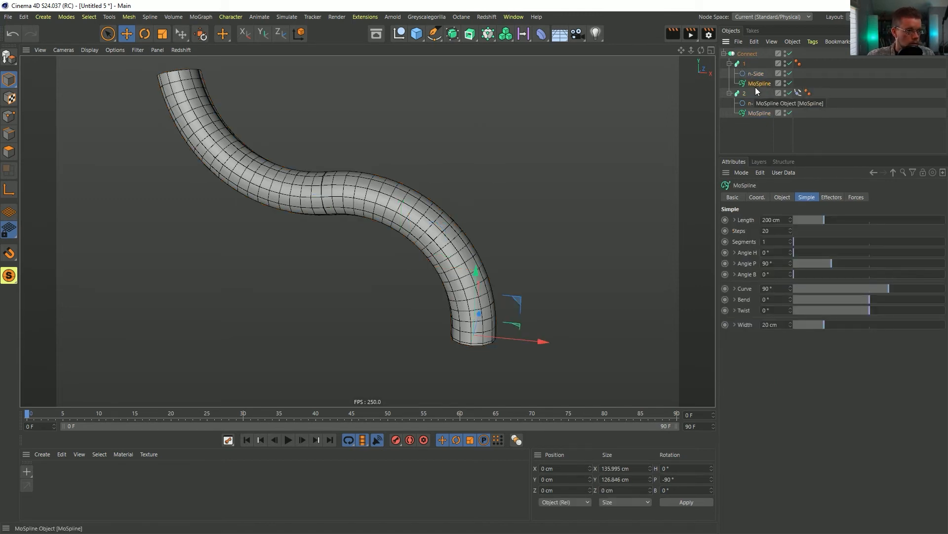
pyautogui.hotkey('ctrl', 'n')
pyautogui.hotkey('ctrl', 'v')
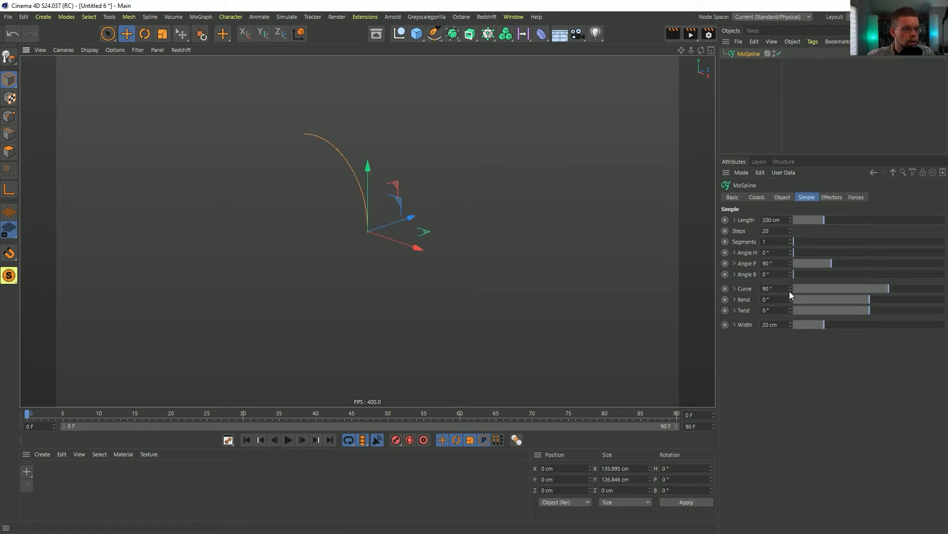
pyautogui.moveTo(790, 291); pyautogui.dragTo(788, 322)
pyautogui.click(781, 197)
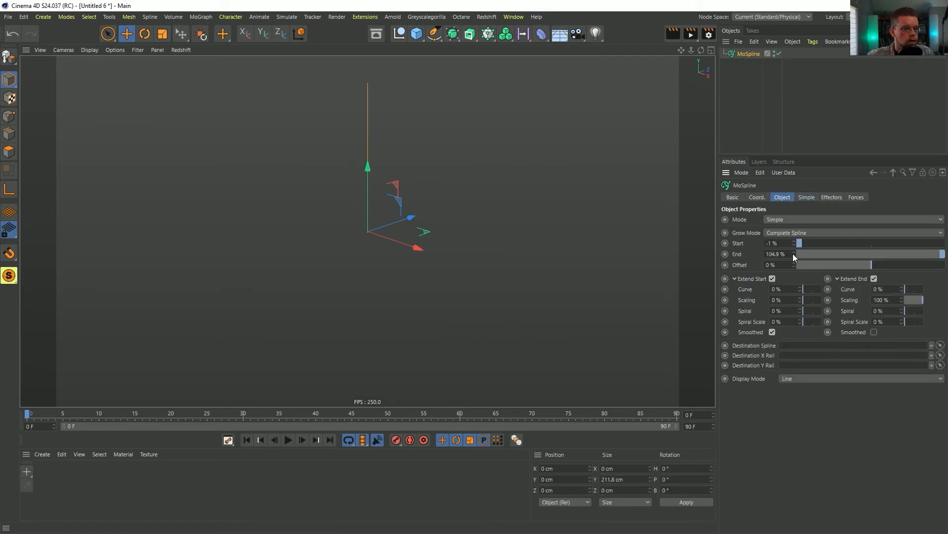
pyautogui.moveTo(793, 254); pyautogui.dragTo(793, 249)
# Step: Add a Bend deformer as a child of the MoSpline and set its Strength to 90°
pyautogui.keyDown('alt'); pyautogui.moveTo(444, 269); pyautogui.dragTo(474, 276); pyautogui.keyUp('alt')
pyautogui.keyDown('shift'); pyautogui.click(541, 34); pyautogui.keyUp('shift')
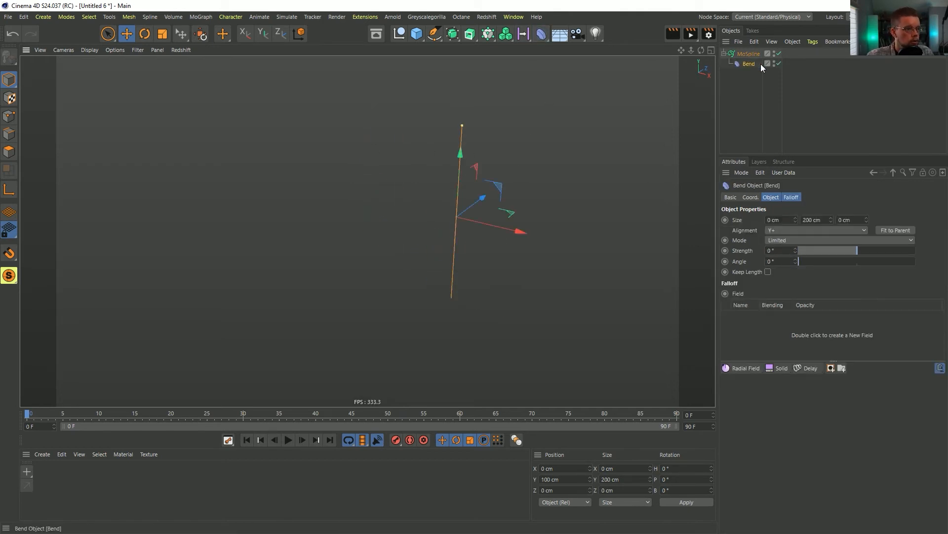
pyautogui.moveTo(857, 255)
pyautogui.mouseDown()
pyautogui.moveTo(909, 255)
pyautogui.moveTo(874, 254)
pyautogui.mouseUp()
pyautogui.press('Return')
pyautogui.scroll(-3, 514, 220)
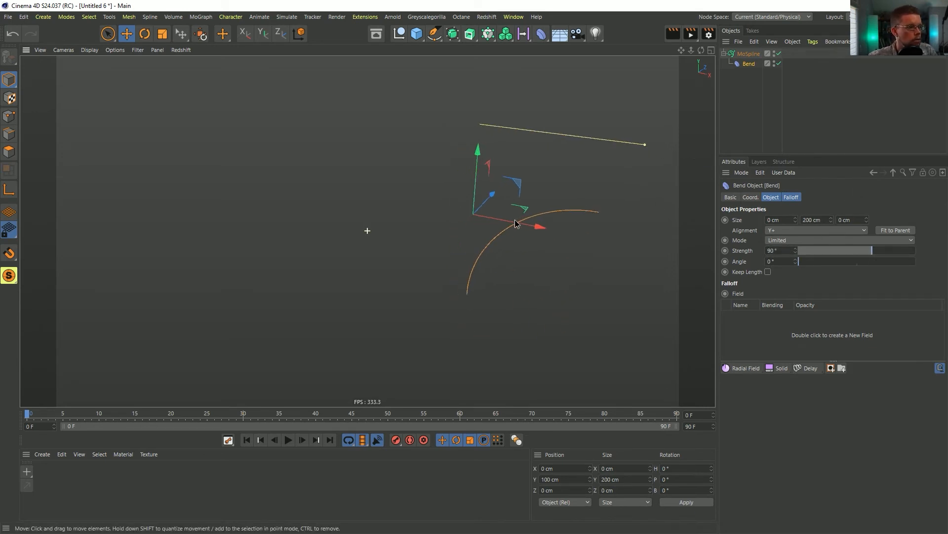
pyautogui.scroll(-1, 487, 209)
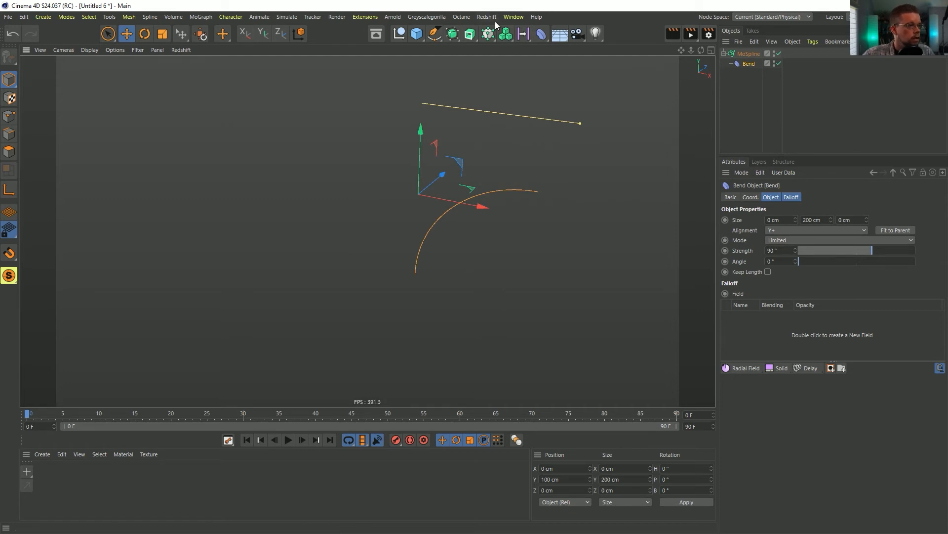
# Step: Duplicate the bent MoSpline and give the copy an Align to Spline tag following the original MoSpline at 100% position
pyautogui.keyDown('ctrl'); pyautogui.moveTo(748, 53); pyautogui.dragTo(749, 82); pyautogui.keyUp('ctrl')
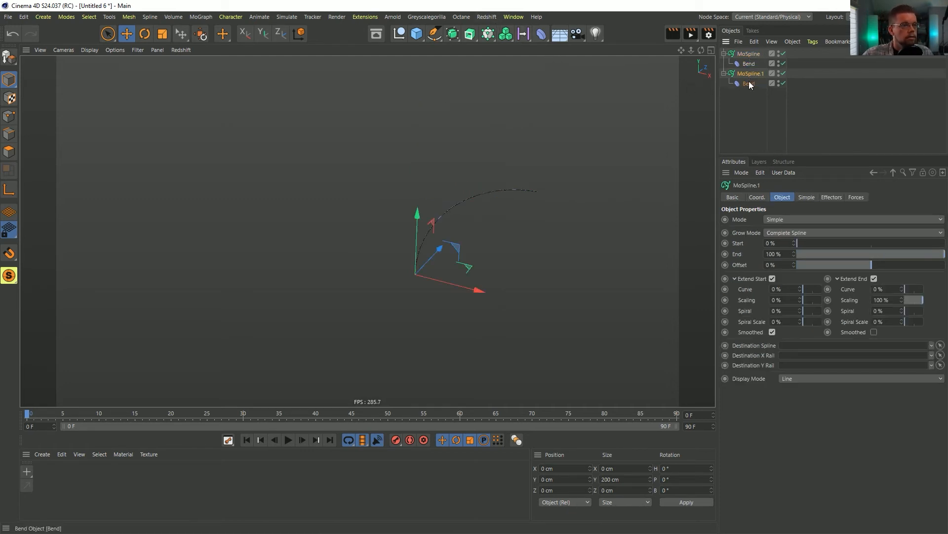
pyautogui.rightClick(747, 78)
pyautogui.moveTo(796, 15)
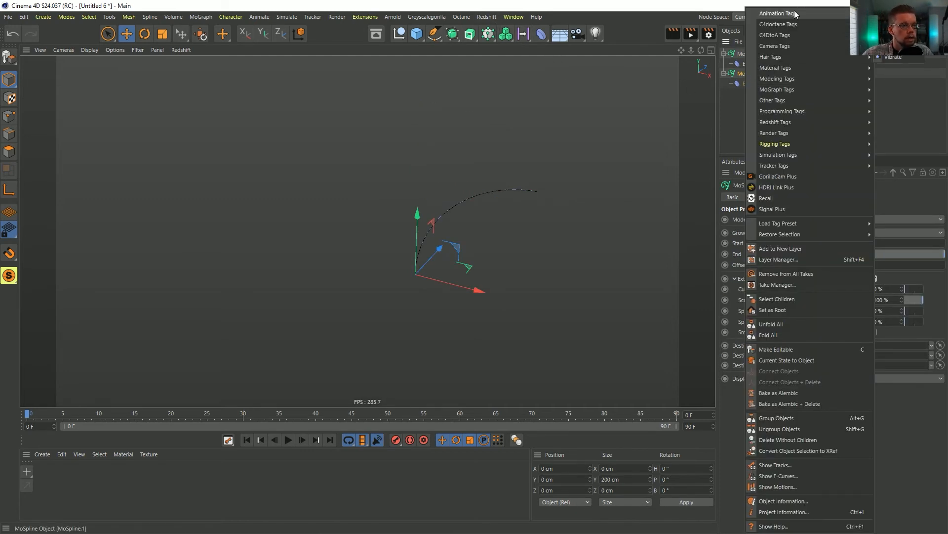
pyautogui.click(894, 25)
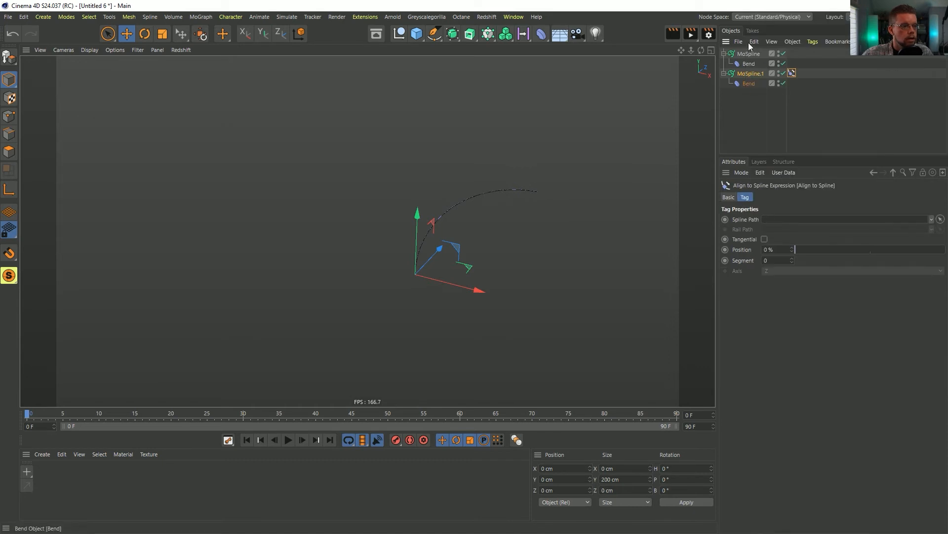
pyautogui.moveTo(774, 224); pyautogui.dragTo(777, 221)
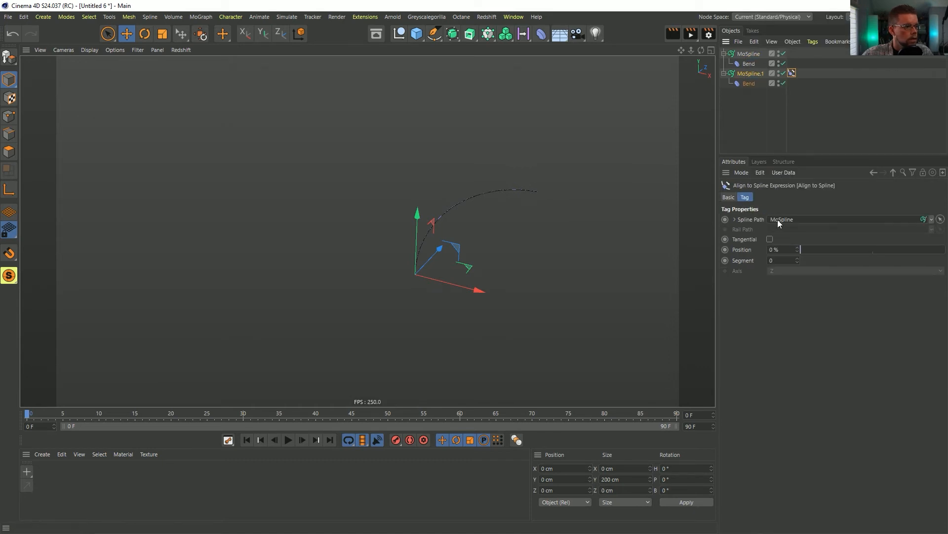
pyautogui.moveTo(809, 248); pyautogui.dragTo(943, 249)
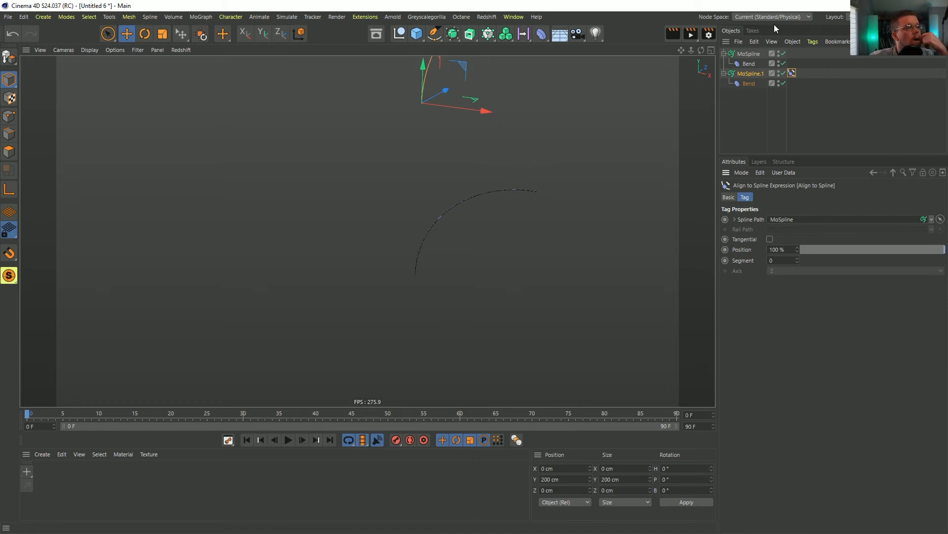
# Step: Look at the open MultiBend.c4d scene and return to the Untitled 5 tube scene
pyautogui.click(514, 17)
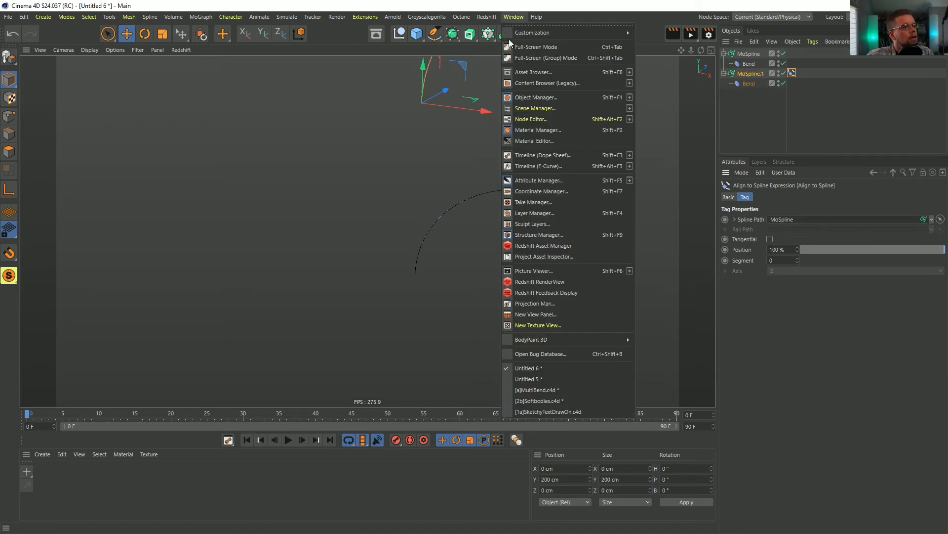
pyautogui.click(549, 389)
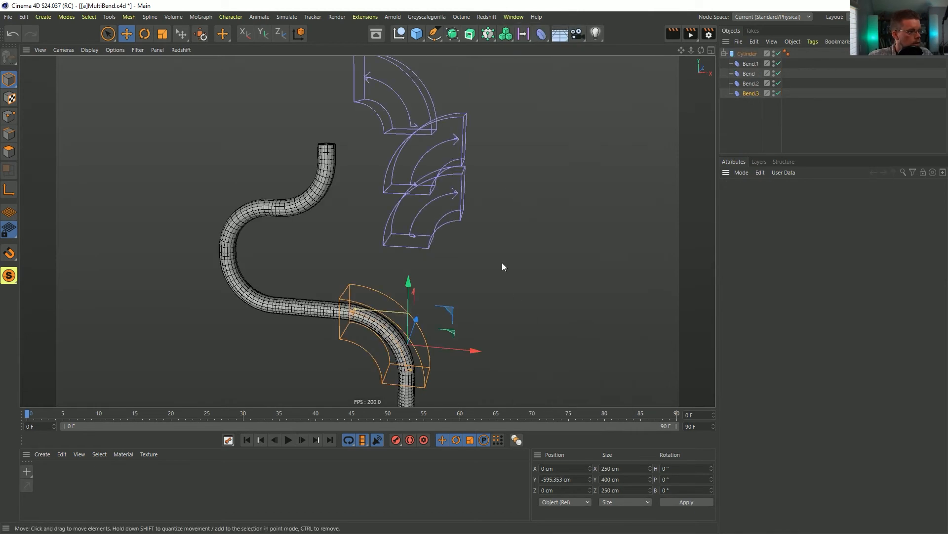
pyautogui.click(513, 17)
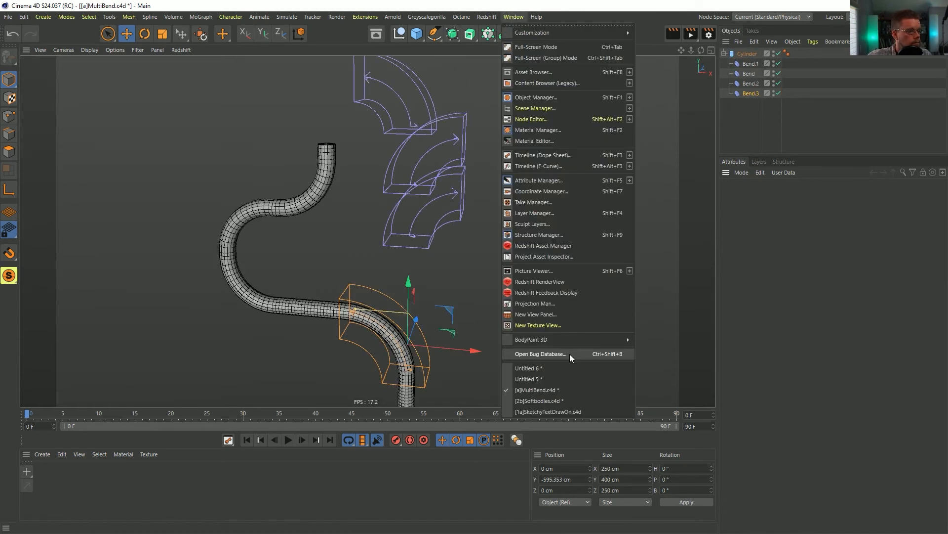
pyautogui.click(565, 389)
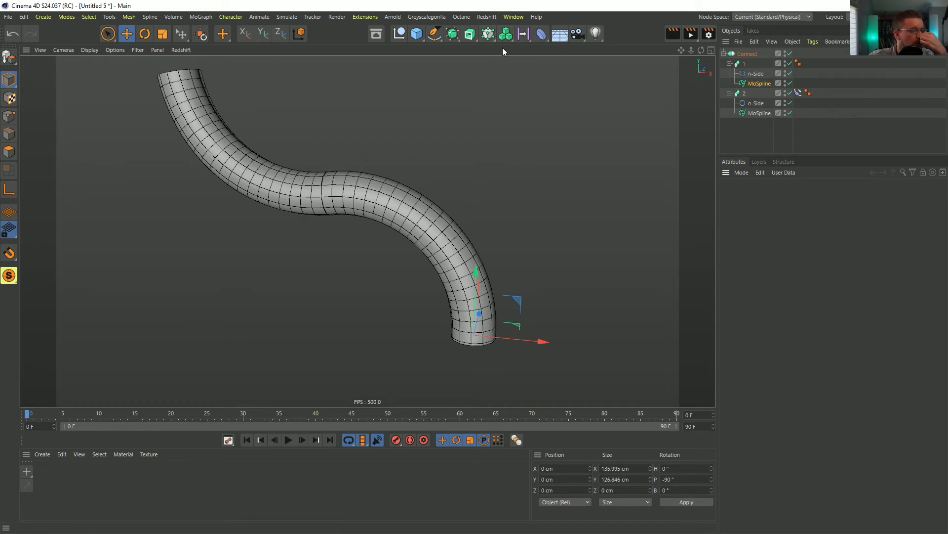
# Step: Add a Helix spline with start radius, end radius and end angle at 0 and a height of 20 cm
pyautogui.moveTo(453, 34); pyautogui.dragTo(535, 82)
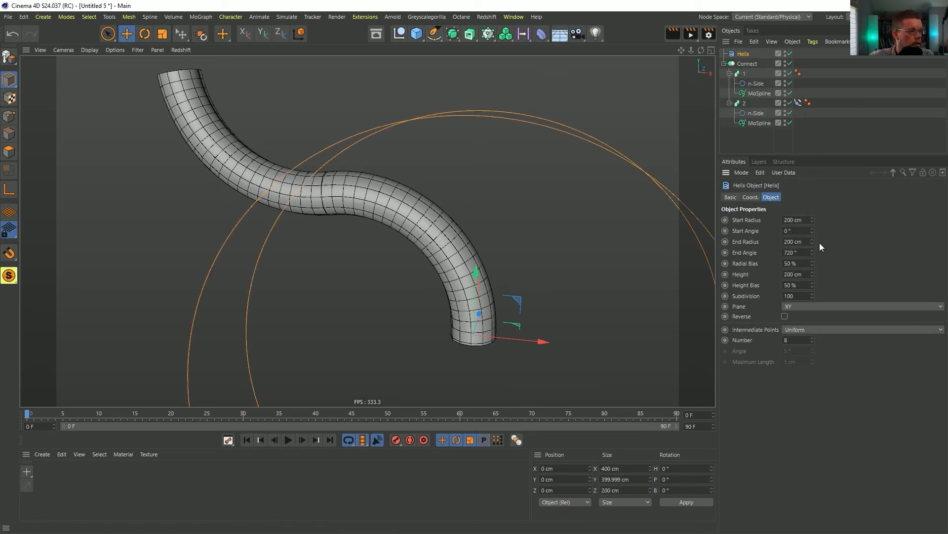
pyautogui.press('Tab')
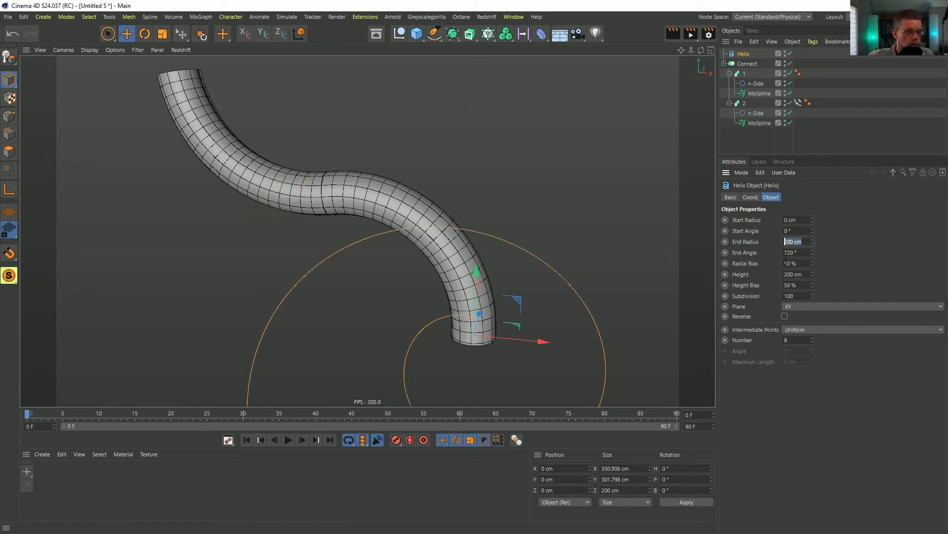
pyautogui.write('0')
pyautogui.click(791, 252)
pyautogui.write('0')
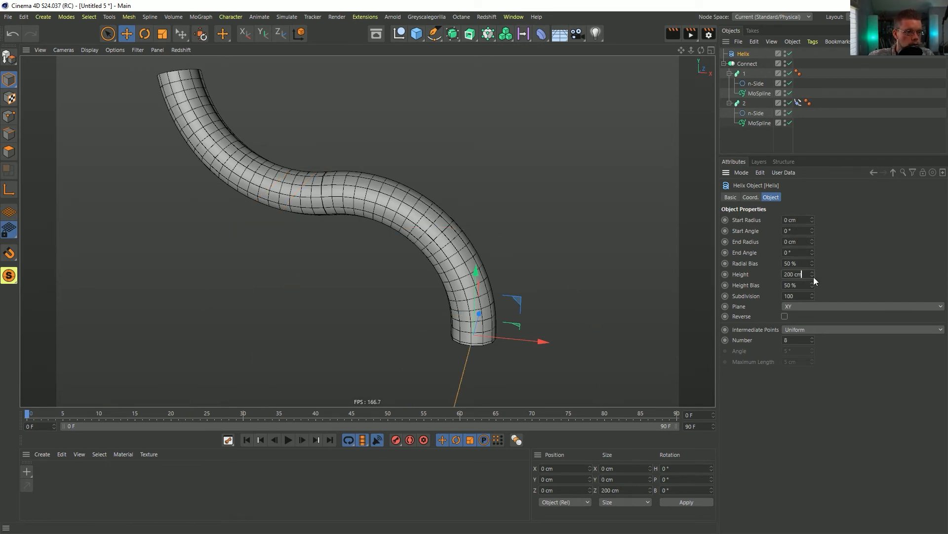
pyautogui.moveTo(801, 274); pyautogui.dragTo(776, 279)
pyautogui.write('20')
pyautogui.press('Return')
# Step: Set the helix's plane to XZ and its intermediate points to None
pyautogui.click(802, 306)
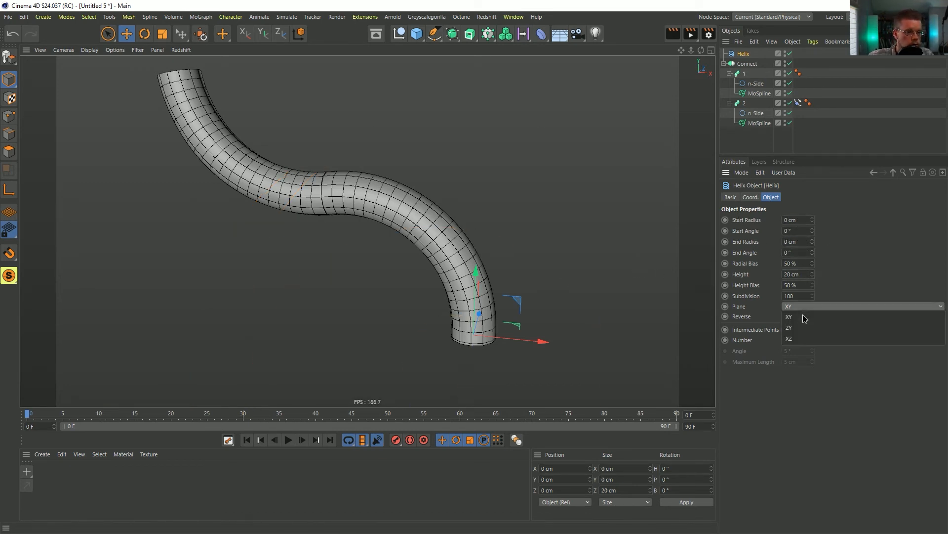
pyautogui.click(801, 342)
pyautogui.click(802, 329)
pyautogui.click(801, 340)
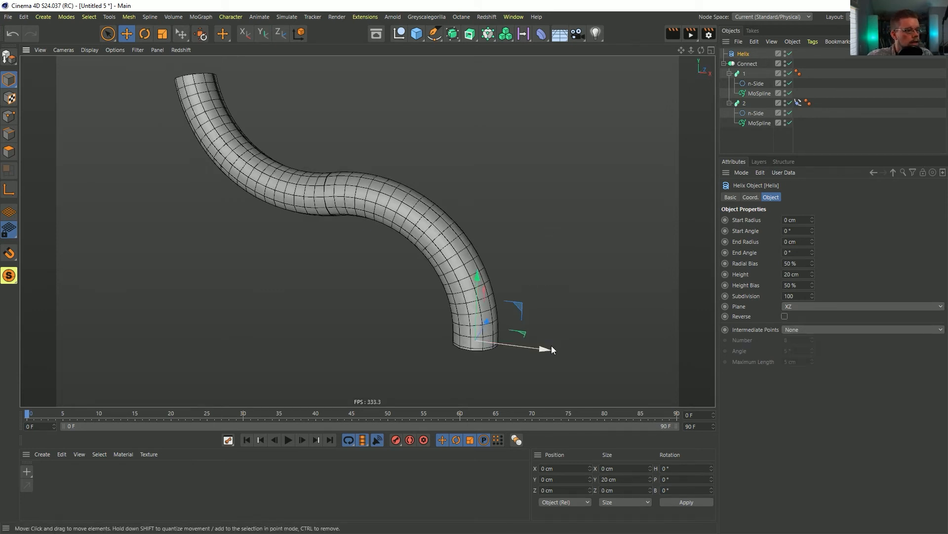
# Step: Move the helix about 46 cm along X beside the tube and set its height to 200 cm
pyautogui.moveTo(546, 346); pyautogui.dragTo(606, 355)
pyautogui.keyDown('alt'); pyautogui.moveTo(545, 303); pyautogui.dragTo(545, 335); pyautogui.keyUp('alt')
pyautogui.keyDown('alt'); pyautogui.moveTo(546, 335); pyautogui.dragTo(496, 266, button='middle'); pyautogui.keyUp('alt')
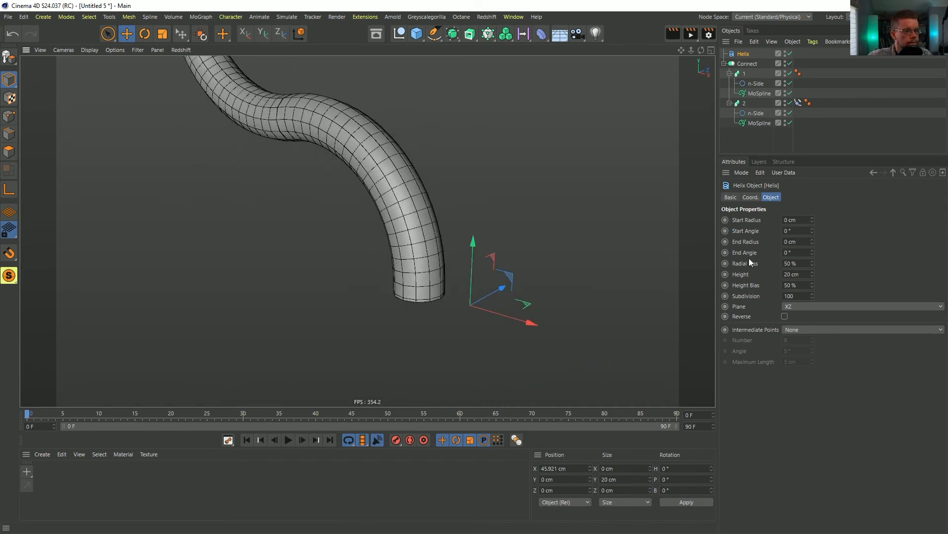
pyautogui.rightClick(812, 276)
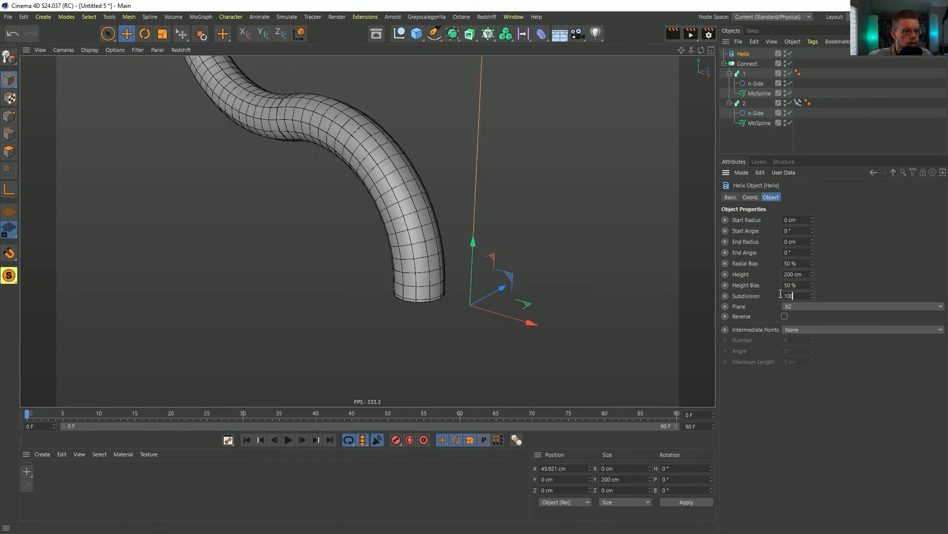
# Step: Set the helix's subdivision to 20 and reset its position to the origin
pyautogui.keyDown('alt'); pyautogui.moveTo(368, 227); pyautogui.dragTo(517, 258); pyautogui.keyUp('alt')
pyautogui.click(202, 35)
pyautogui.keyDown('alt'); pyautogui.moveTo(423, 211); pyautogui.dragTo(407, 183); pyautogui.keyUp('alt')
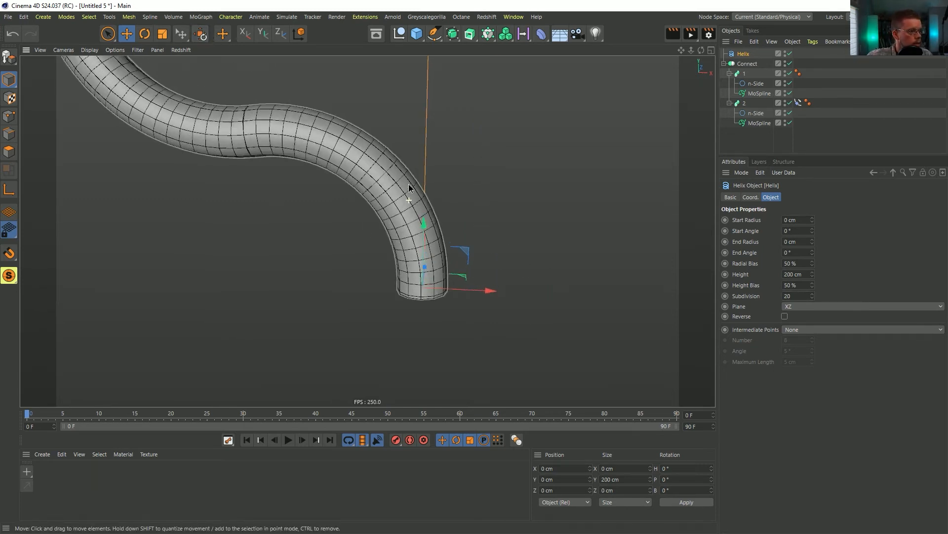
pyautogui.keyDown('alt'); pyautogui.moveTo(407, 183); pyautogui.dragTo(424, 228, button='middle'); pyautogui.keyUp('alt')
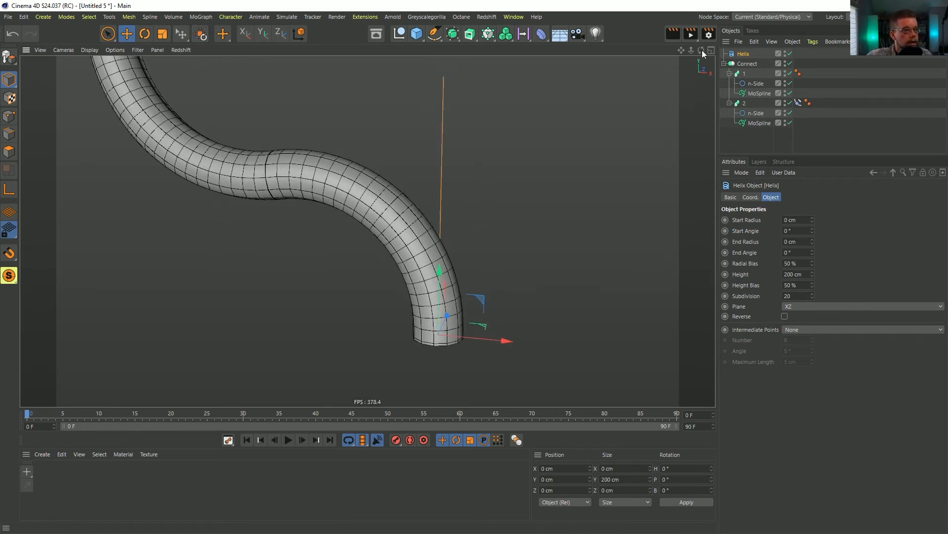
# Step: Add a Bend deformer to the helix and group both in a null below the MoSpline inside sweep 1
pyautogui.keyDown('shift'); pyautogui.click(537, 36); pyautogui.keyUp('shift')
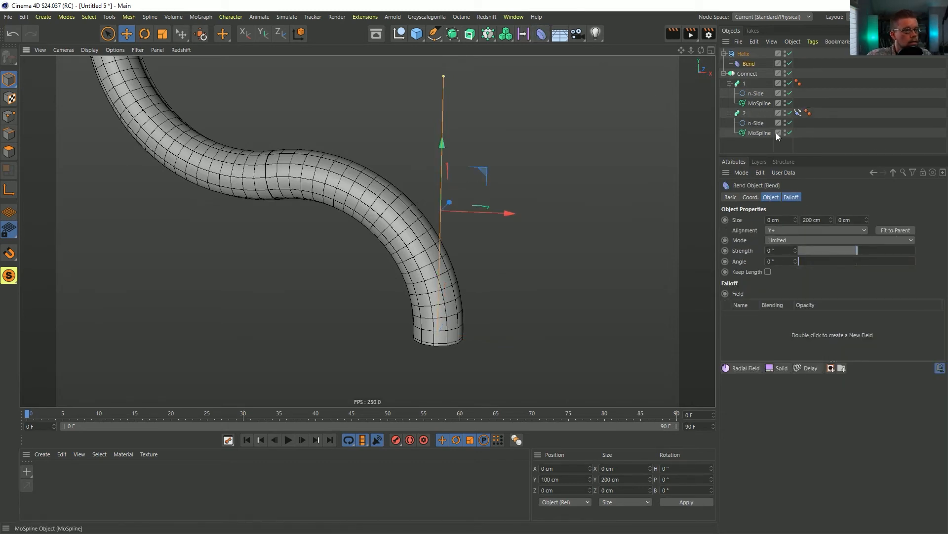
pyautogui.moveTo(743, 53); pyautogui.dragTo(751, 105)
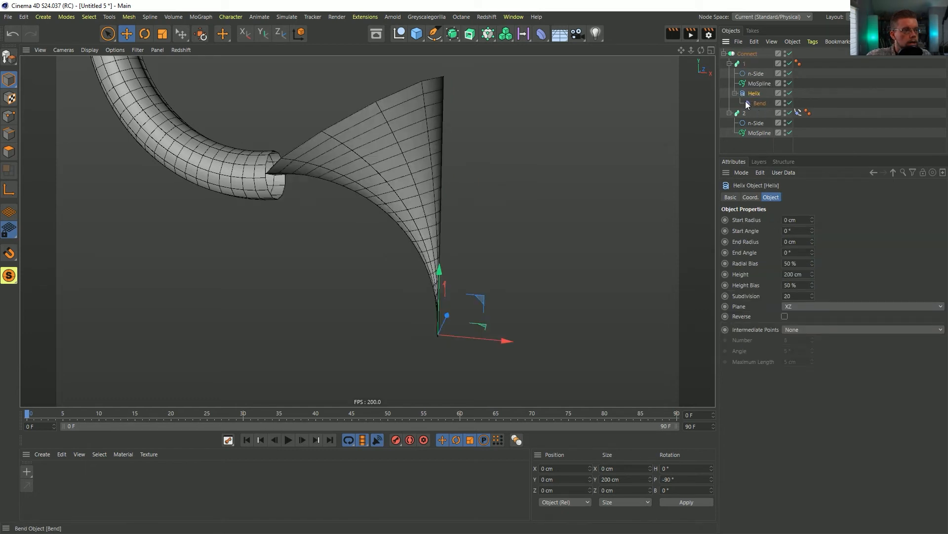
pyautogui.hotkey('alt', 'g')
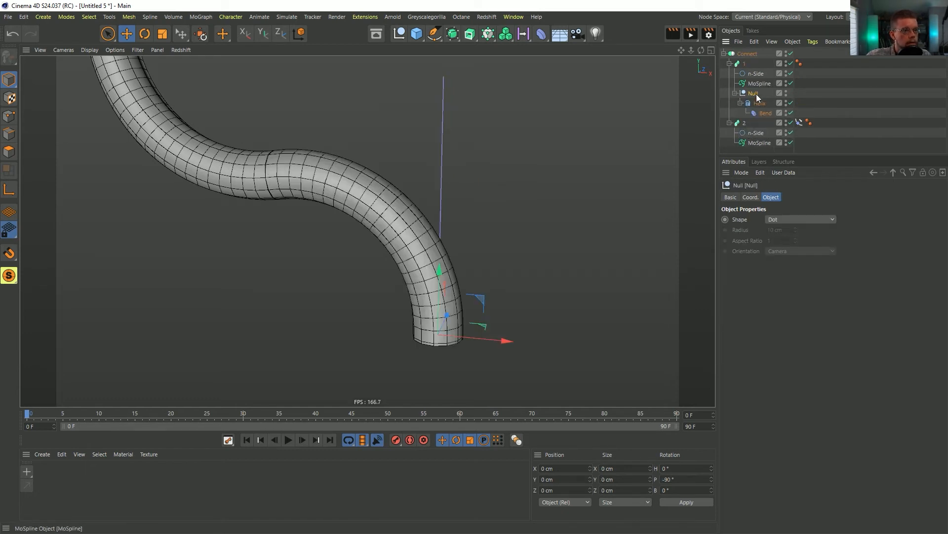
# Step: Set sweep 1's MoSpline to Start 0% and End 100%, and change its mode to Spline
pyautogui.click(755, 84)
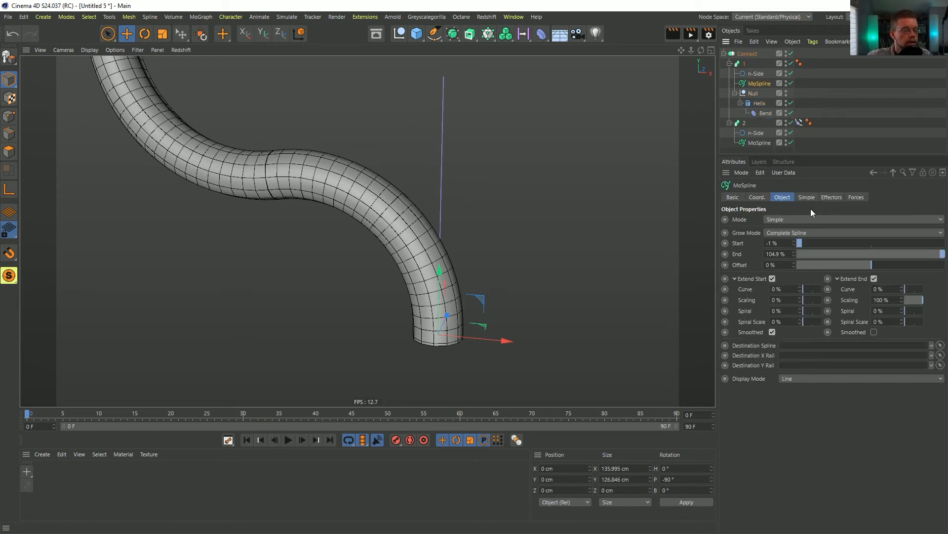
pyautogui.rightClick(794, 243)
pyautogui.rightClick(794, 254)
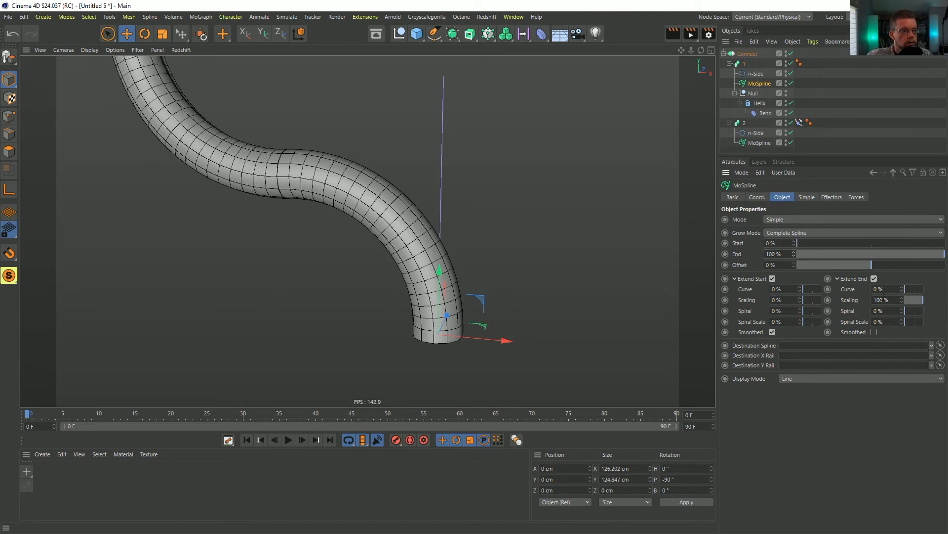
pyautogui.click(784, 218)
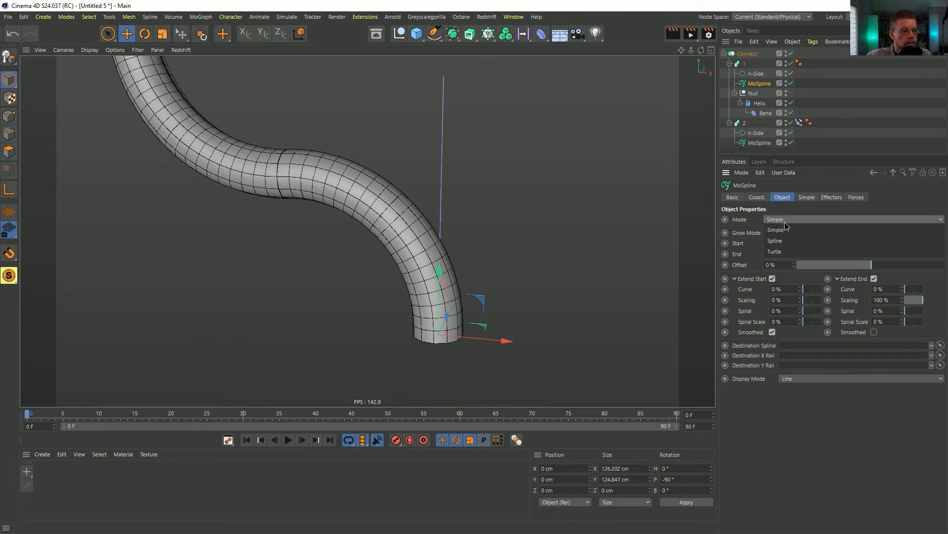
pyautogui.click(787, 242)
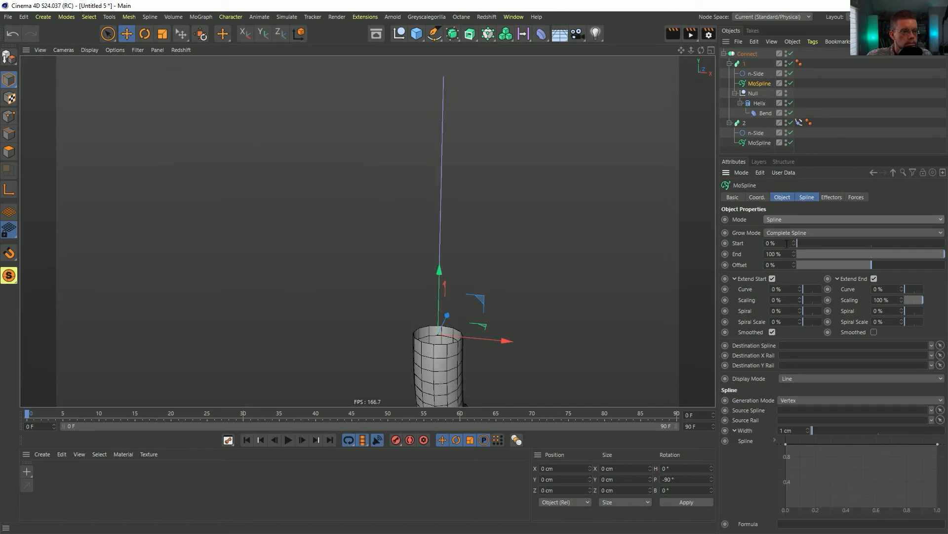
# Step: Assign the Helix as the source spline of the first sweep's MoSpline, keeping the Vertex generation mode
pyautogui.click(837, 198)
pyautogui.click(793, 197)
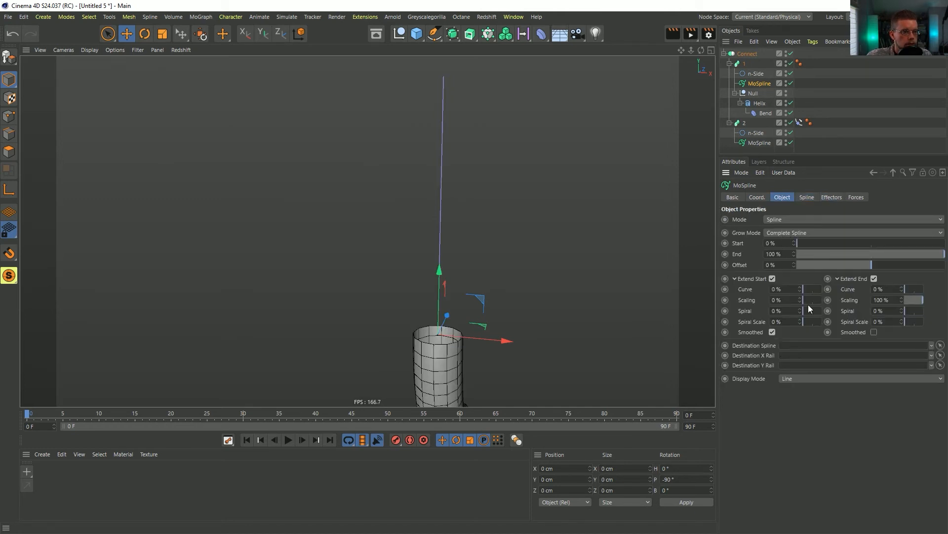
pyautogui.click(806, 197)
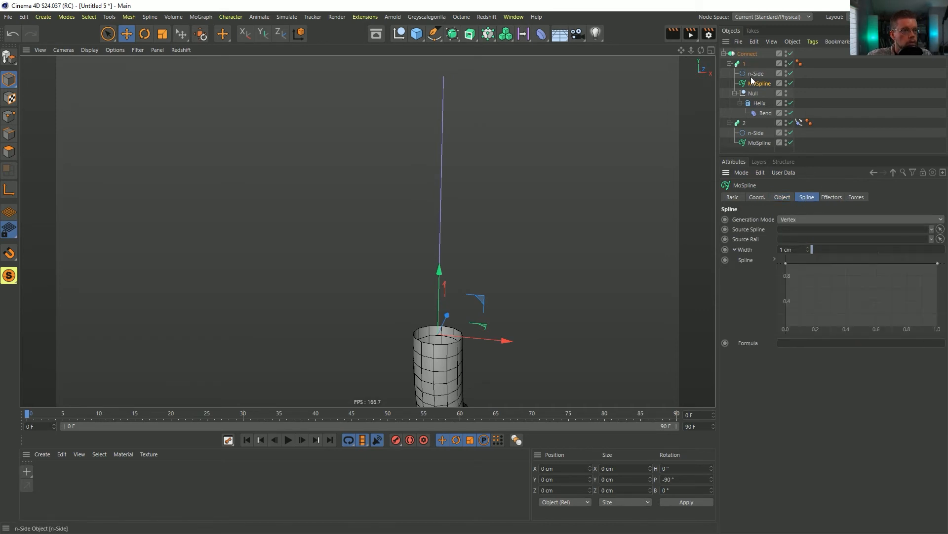
pyautogui.moveTo(757, 105); pyautogui.dragTo(776, 192)
pyautogui.moveTo(784, 234); pyautogui.dragTo(784, 233)
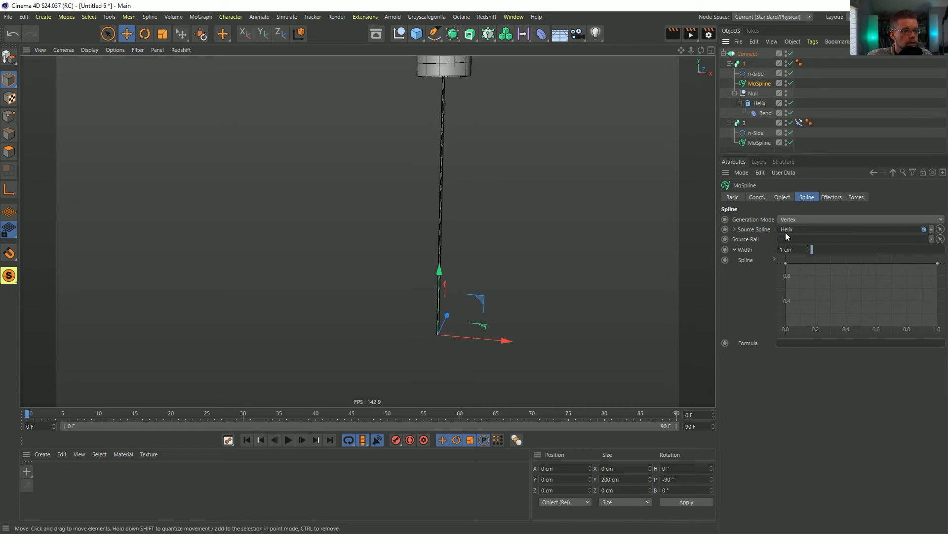
pyautogui.click(811, 219)
pyautogui.click(808, 208)
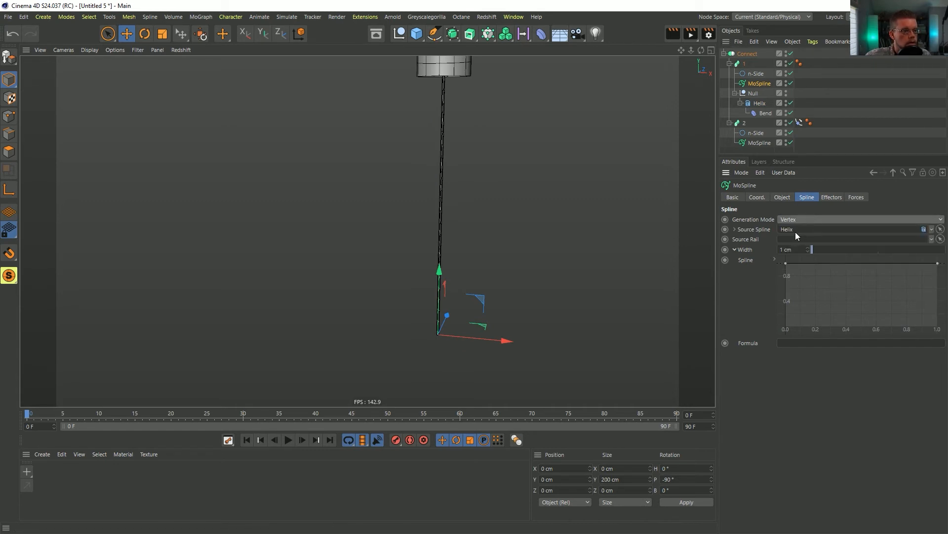
pyautogui.scroll(-3, 545, 187)
pyautogui.keyDown('alt'); pyautogui.moveTo(512, 206); pyautogui.dragTo(524, 284, button='middle'); pyautogui.keyUp('alt')
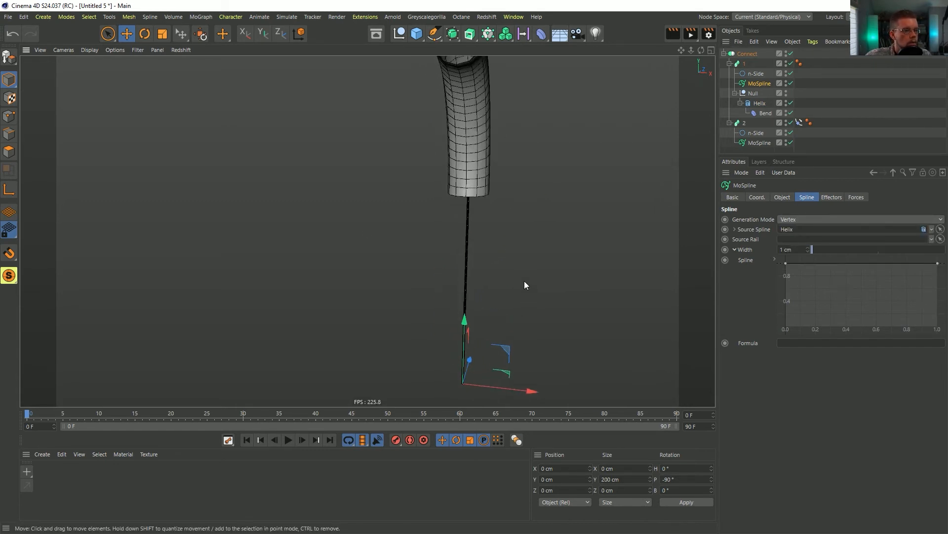
pyautogui.keyDown('alt'); pyautogui.moveTo(489, 212); pyautogui.dragTo(450, 216); pyautogui.keyUp('alt')
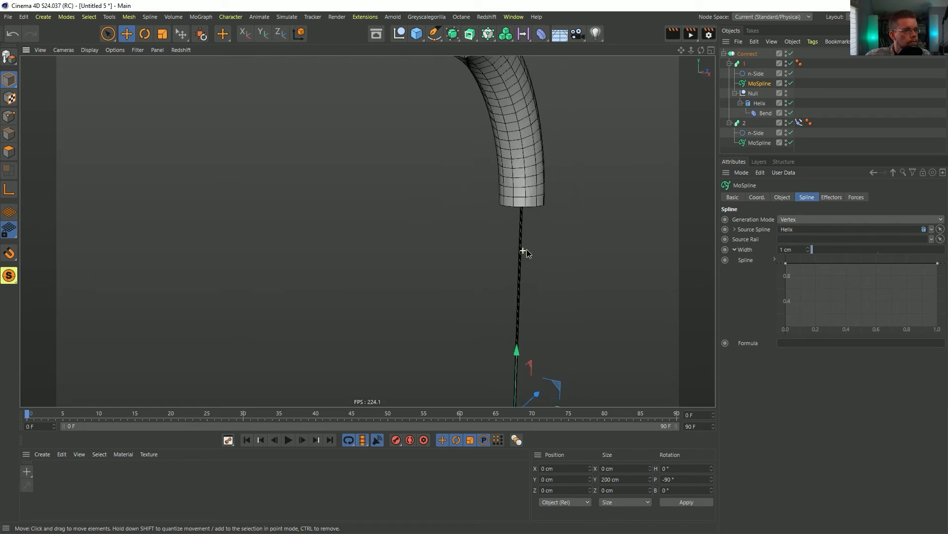
pyautogui.scroll(2, 524, 250)
pyautogui.keyDown('alt'); pyautogui.moveTo(507, 225); pyautogui.dragTo(493, 233); pyautogui.keyUp('alt')
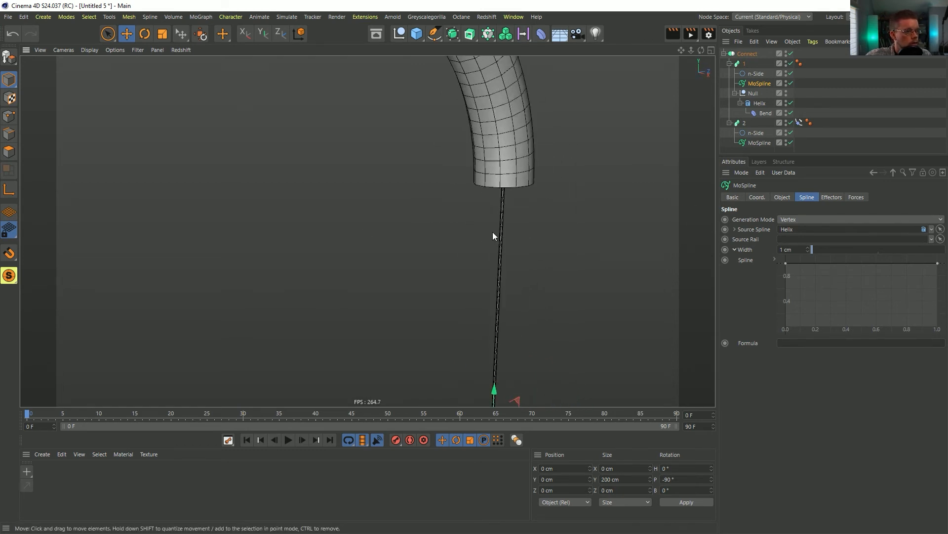
# Step: Wrap the Helix in a new Connect object and assign that Connect as the MoSpline's source spline
pyautogui.click(762, 103)
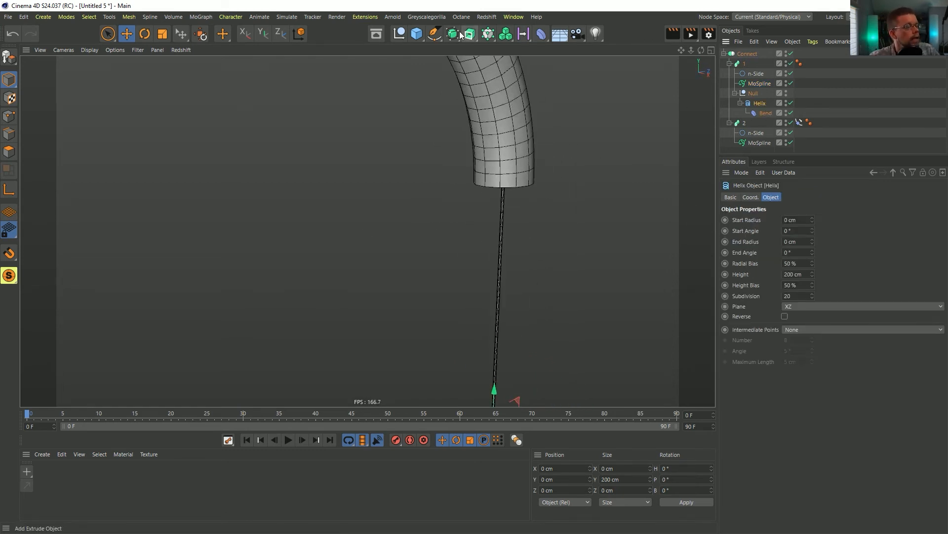
pyautogui.click(455, 36)
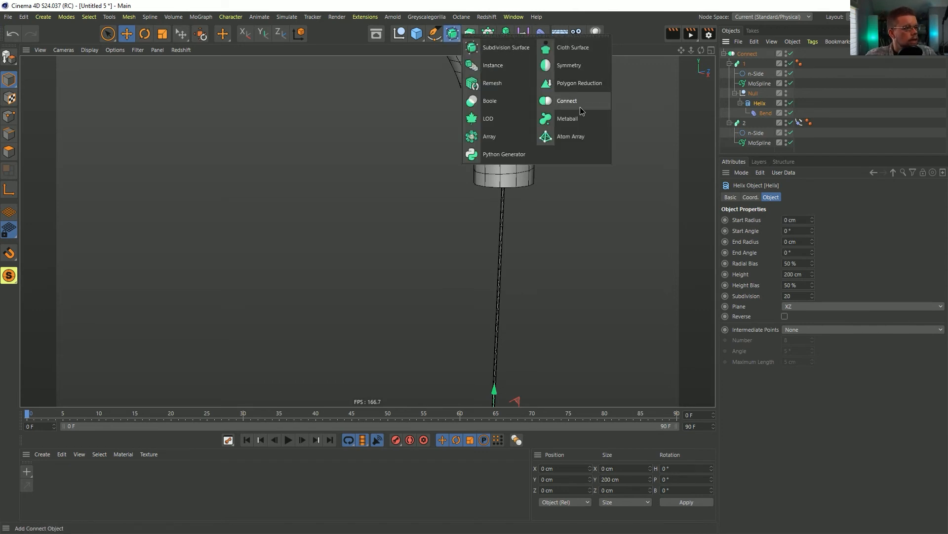
pyautogui.keyDown('alt'); pyautogui.click(567, 101); pyautogui.keyUp('alt')
pyautogui.click(767, 84)
pyautogui.moveTo(763, 104); pyautogui.dragTo(796, 232)
pyautogui.keyDown('alt'); pyautogui.moveTo(517, 222); pyautogui.dragTo(520, 206); pyautogui.keyUp('alt')
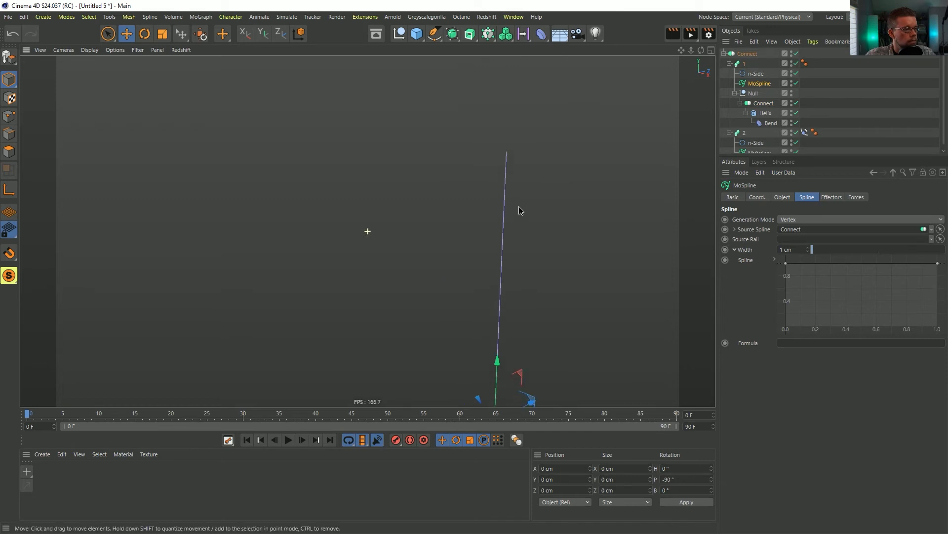
pyautogui.keyDown('alt'); pyautogui.moveTo(520, 206); pyautogui.dragTo(546, 203, button='right'); pyautogui.keyUp('alt')
pyautogui.keyDown('alt'); pyautogui.moveTo(509, 232); pyautogui.dragTo(539, 273); pyautogui.keyUp('alt')
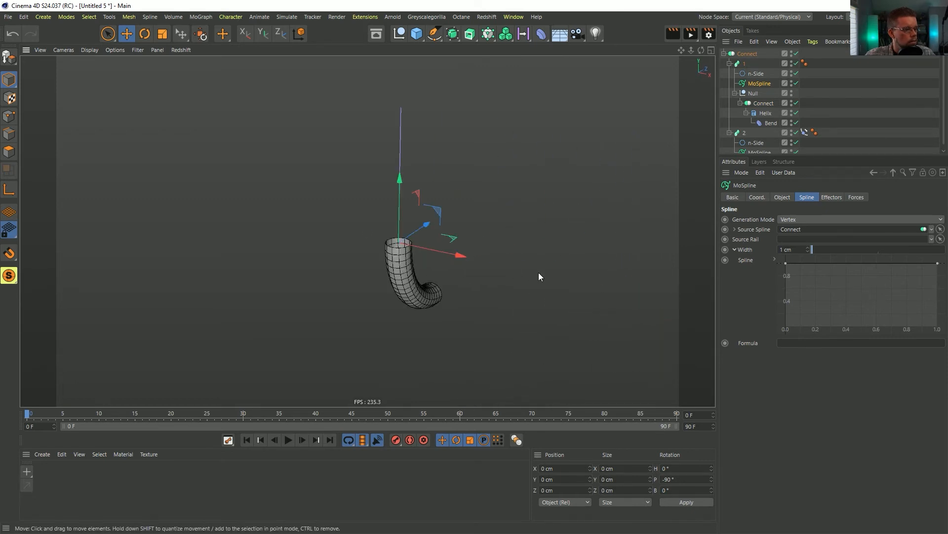
pyautogui.keyDown('alt'); pyautogui.moveTo(445, 284); pyautogui.dragTo(391, 266); pyautogui.keyUp('alt')
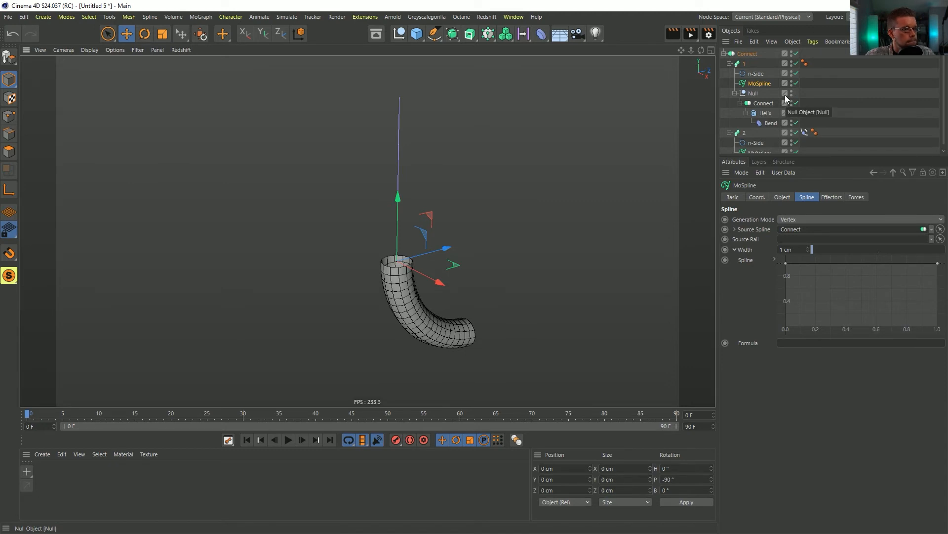
# Step: Delete sweep 2 with its children and set the remaining MoSpline's width to 20 cm
pyautogui.click(741, 135)
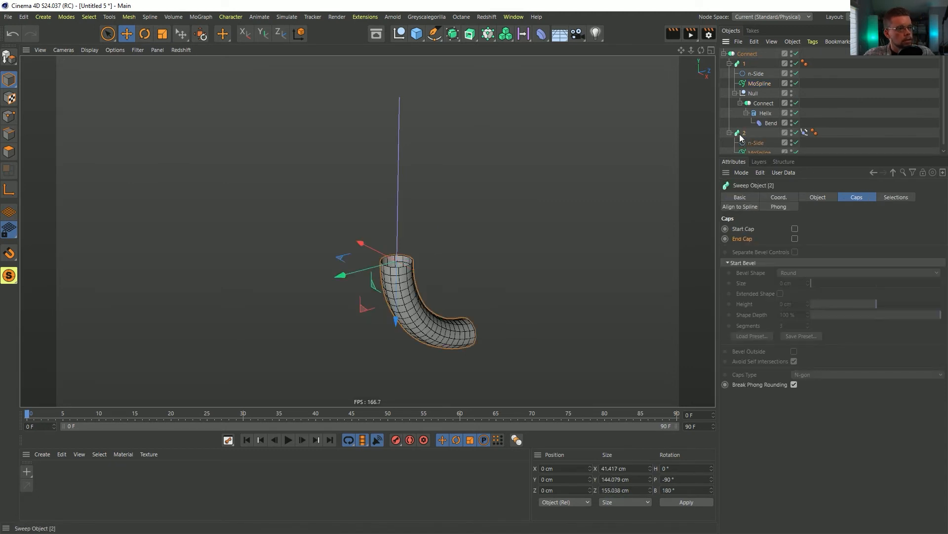
pyautogui.press('Delete')
pyautogui.click(759, 83)
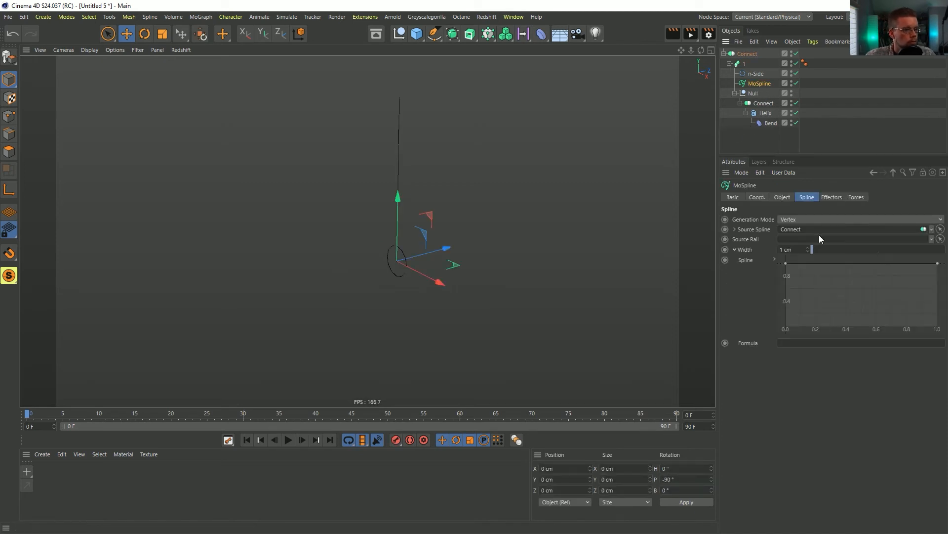
pyautogui.click(832, 197)
pyautogui.click(810, 197)
pyautogui.doubleClick(789, 249)
pyautogui.write('20')
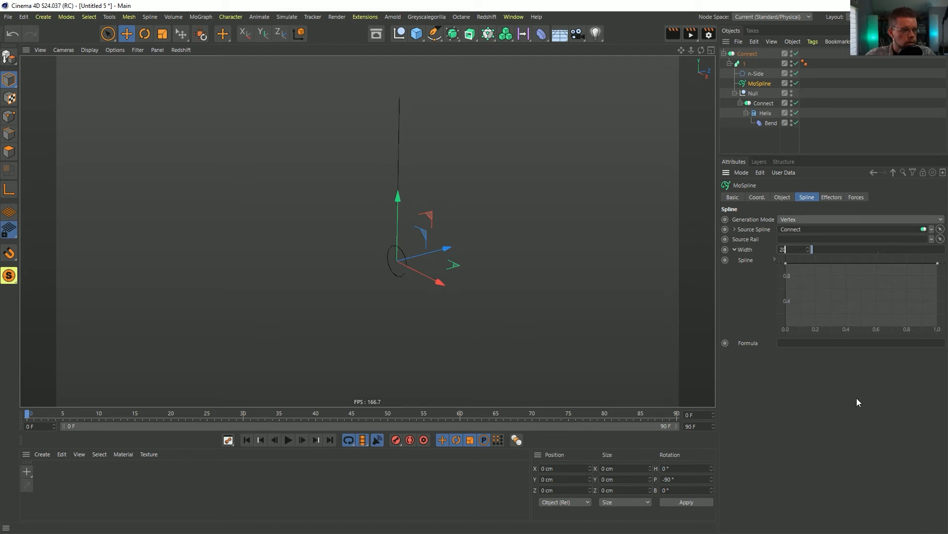
pyautogui.press('Return')
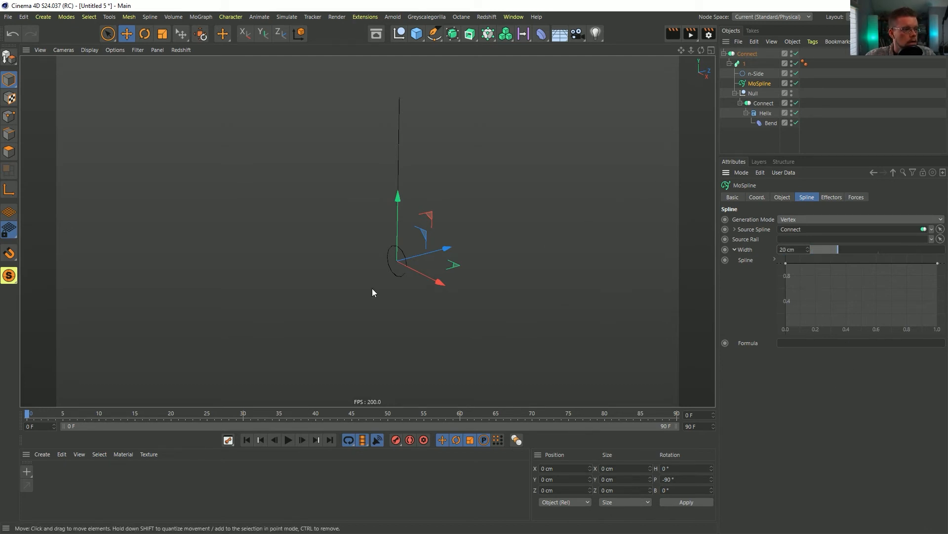
pyautogui.keyDown('alt'); pyautogui.moveTo(397, 262); pyautogui.dragTo(354, 268, button='right'); pyautogui.keyUp('alt')
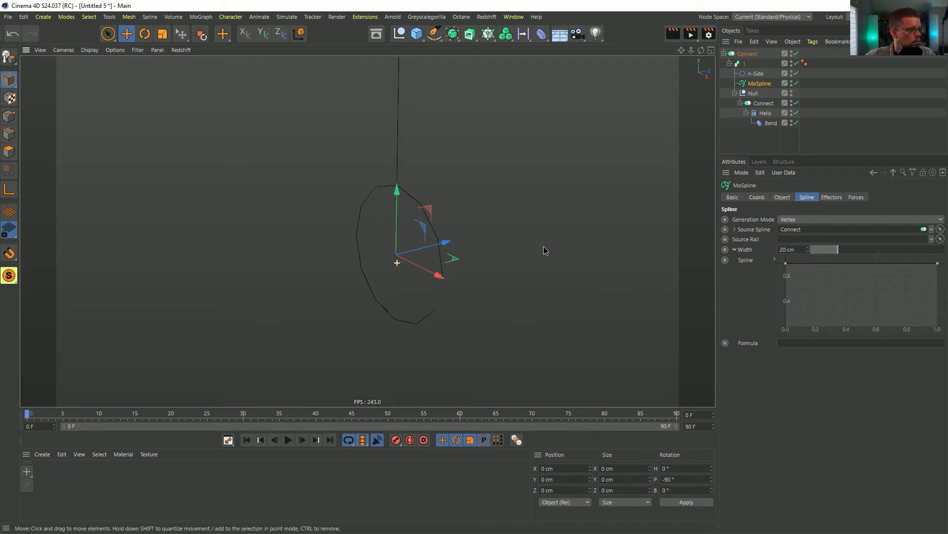
pyautogui.keyDown('alt'); pyautogui.moveTo(402, 251); pyautogui.dragTo(424, 281, button='middle'); pyautogui.keyUp('alt')
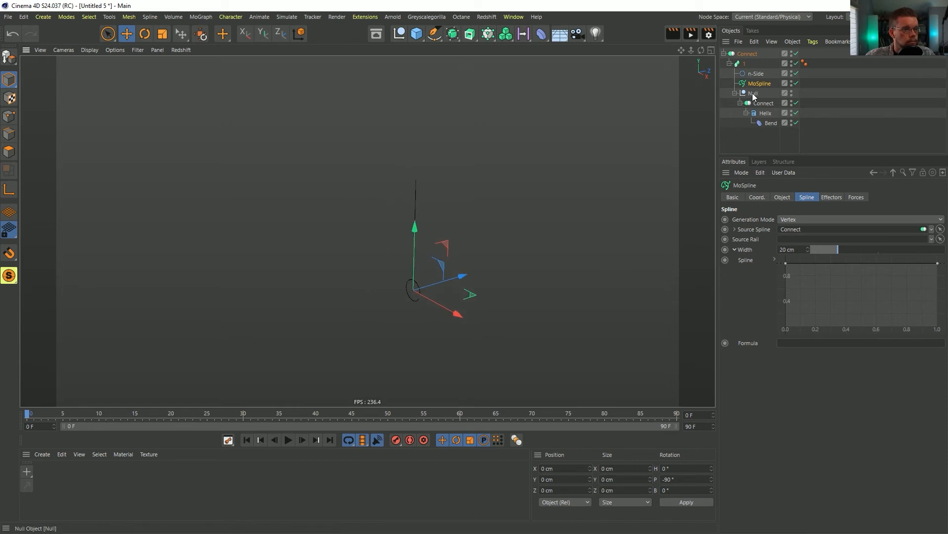
# Step: Move the Null containing the Helix out to the top level of the hierarchy and disable the Connect object holding sweep 1
pyautogui.click(735, 93)
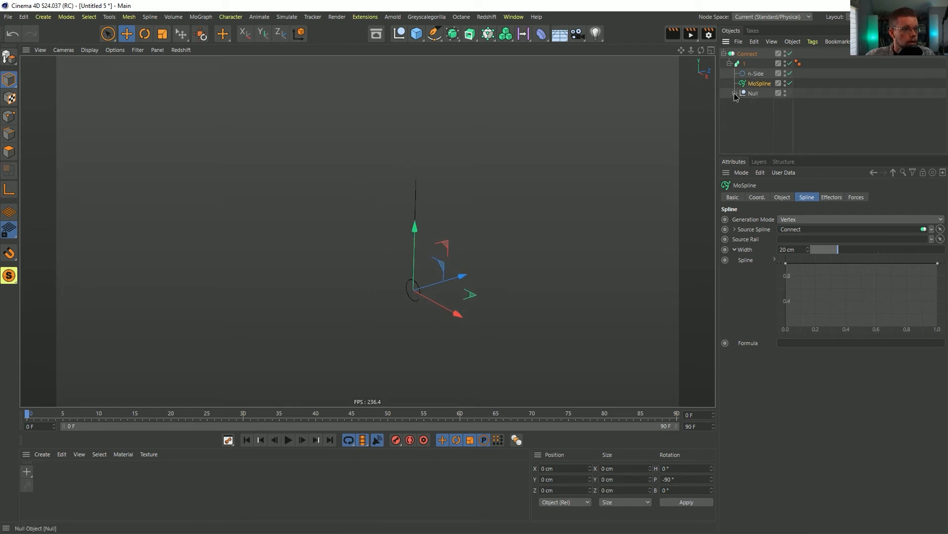
pyautogui.moveTo(749, 93); pyautogui.dragTo(748, 121)
pyautogui.click(724, 93)
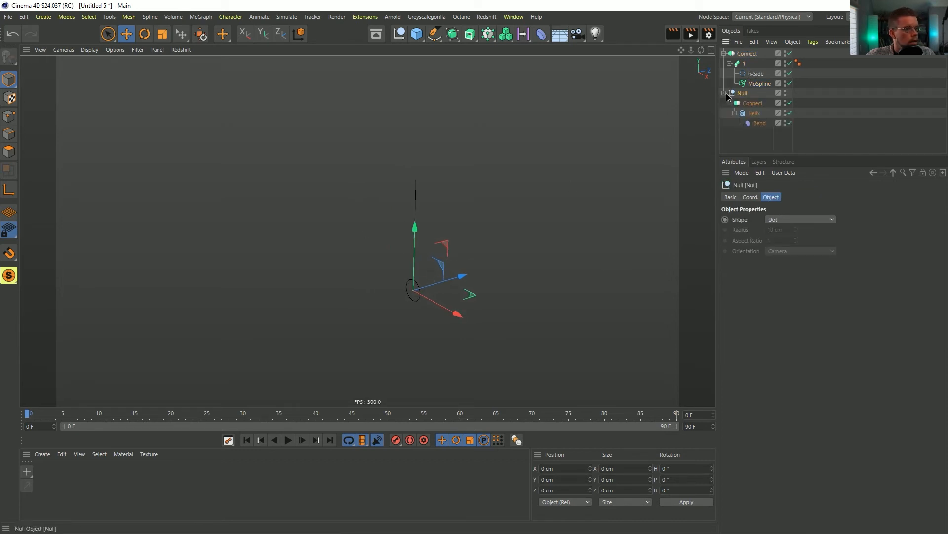
pyautogui.click(789, 55)
pyautogui.click(756, 74)
pyautogui.click(752, 84)
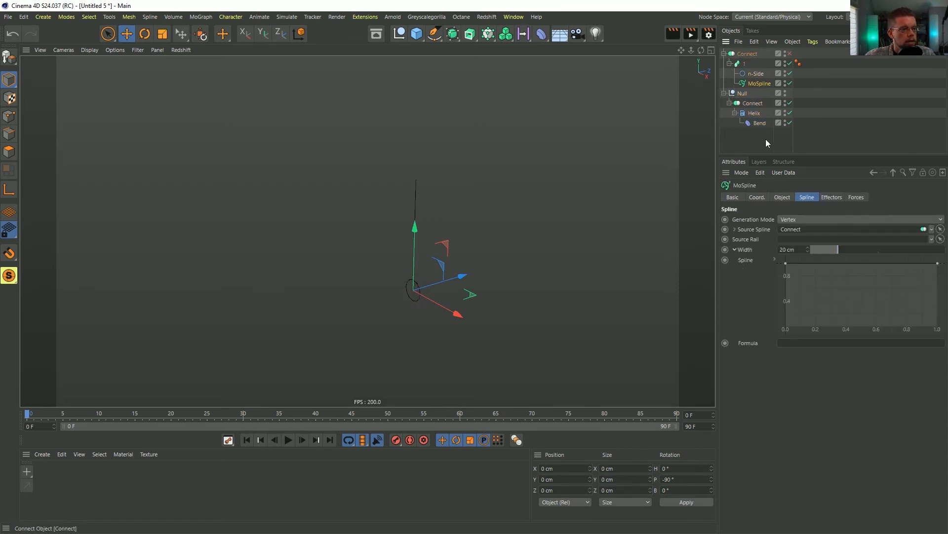
# Step: Wrap the Helix's Connect object in a Spline Mask and assign the Spline Mask as the MoSpline's source spline
pyautogui.click(751, 103)
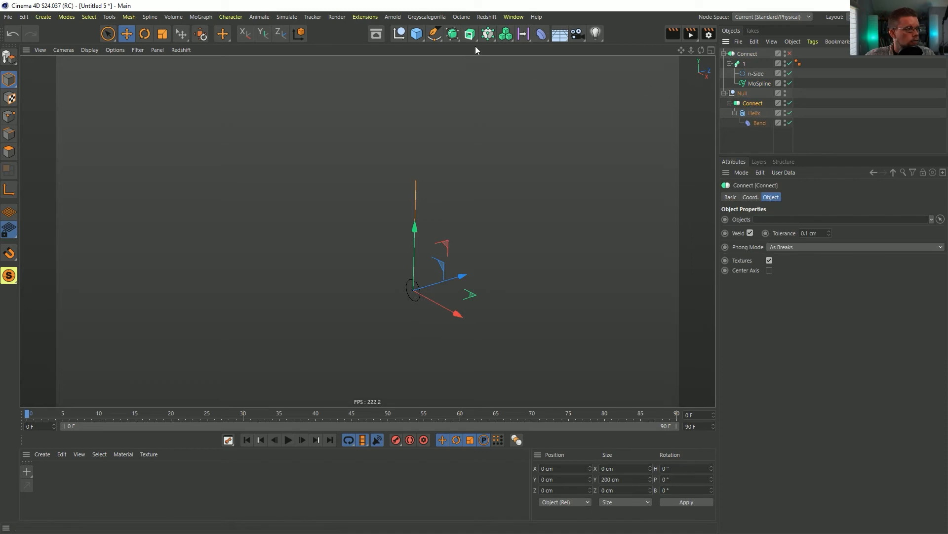
pyautogui.click(469, 34)
pyautogui.click(560, 47)
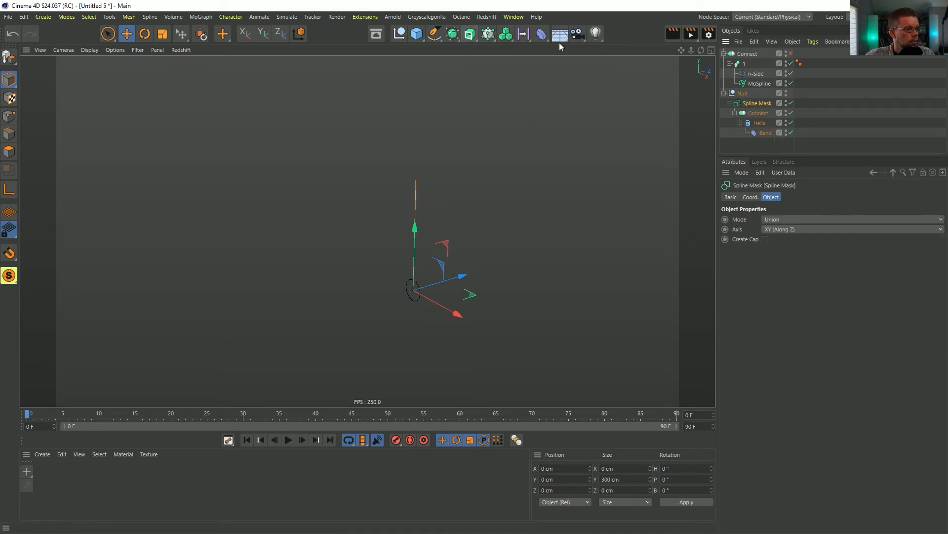
pyautogui.click(759, 83)
pyautogui.moveTo(761, 107); pyautogui.dragTo(797, 230)
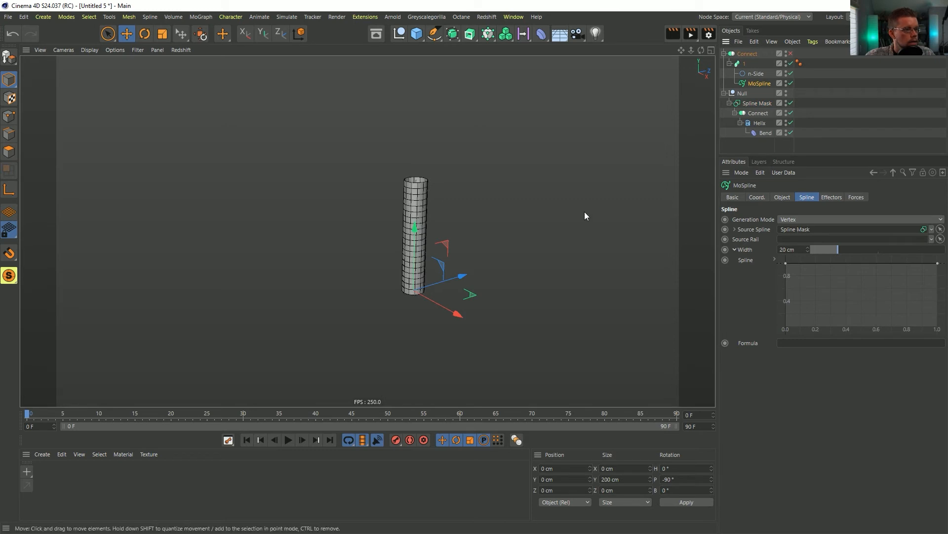
# Step: Set the Bend strength to 90° and advance a few frames, returning to the start, to test whether the sweep follows
pyautogui.click(765, 133)
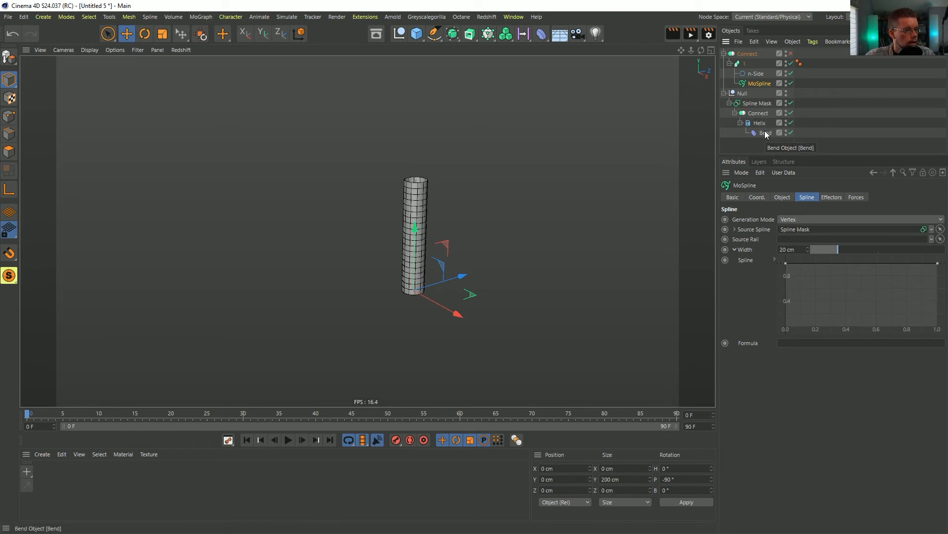
pyautogui.click(771, 197)
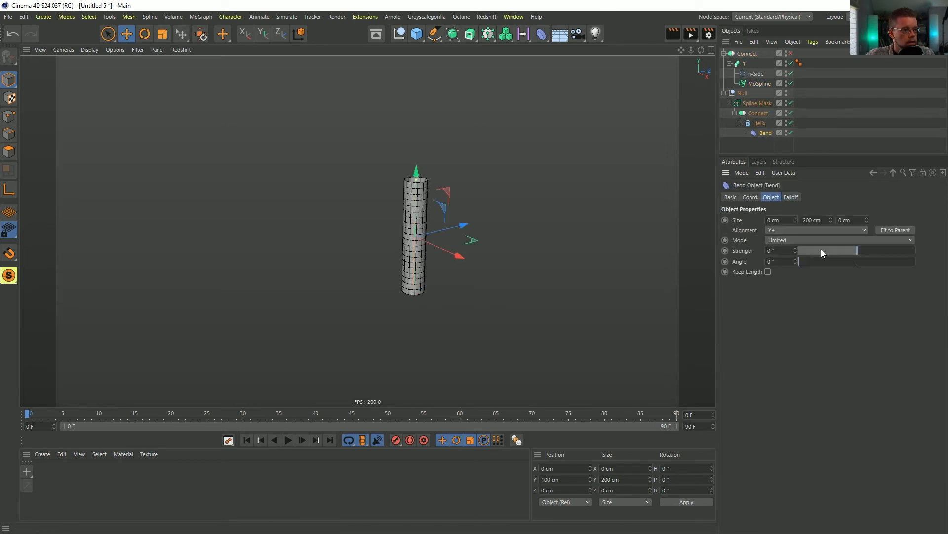
pyautogui.moveTo(854, 250); pyautogui.dragTo(872, 252)
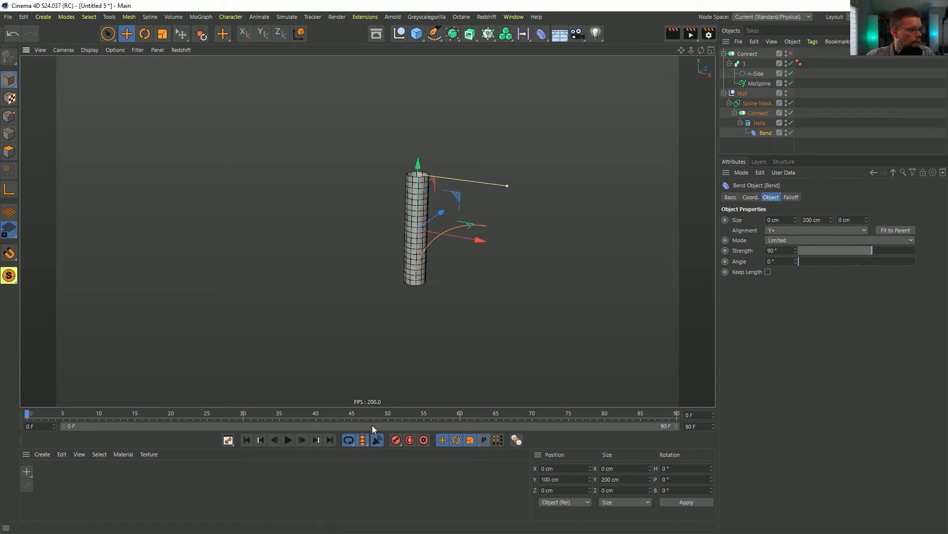
pyautogui.doubleClick(303, 439)
pyautogui.doubleClick(303, 439)
pyautogui.click(246, 439)
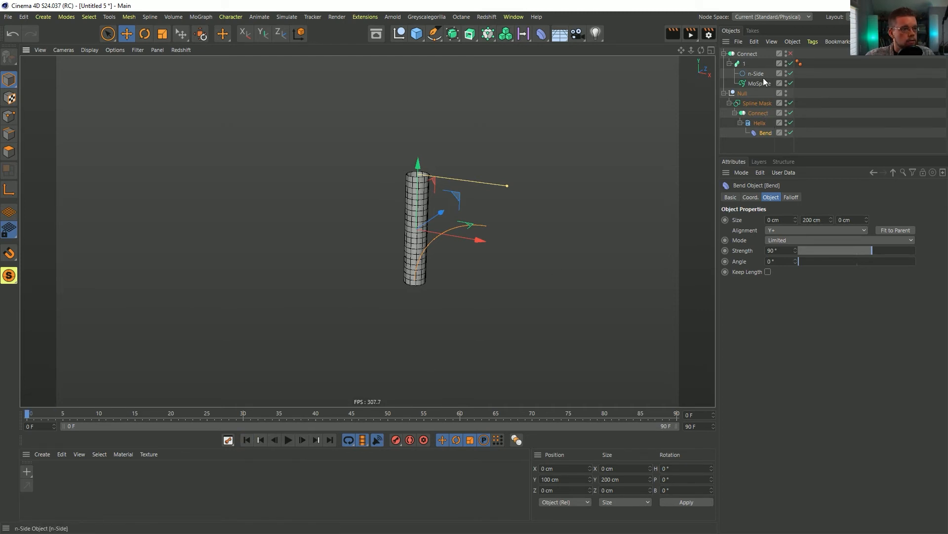
pyautogui.click(760, 82)
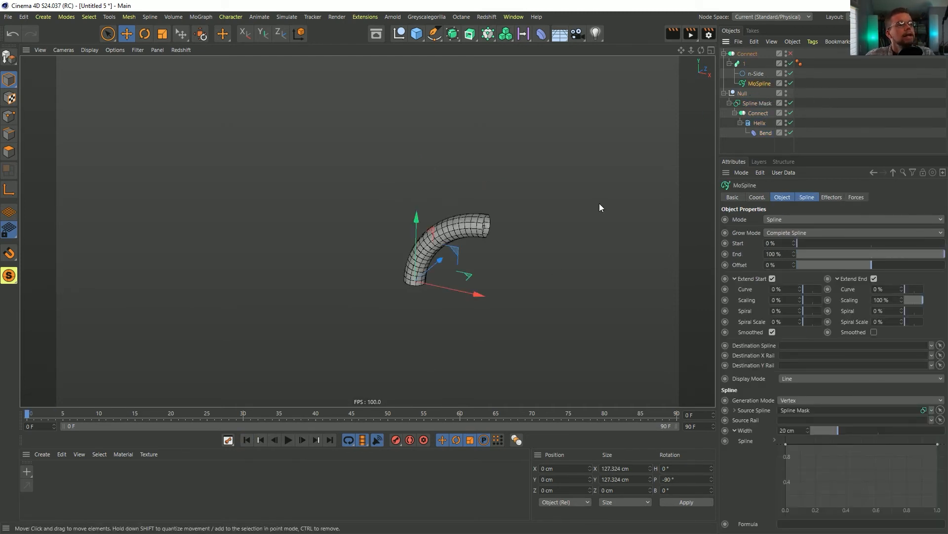
# Step: Move the Null above the sweep's Connect object in the hierarchy and set the Bend strength to 77°
pyautogui.moveTo(749, 93); pyautogui.dragTo(749, 52)
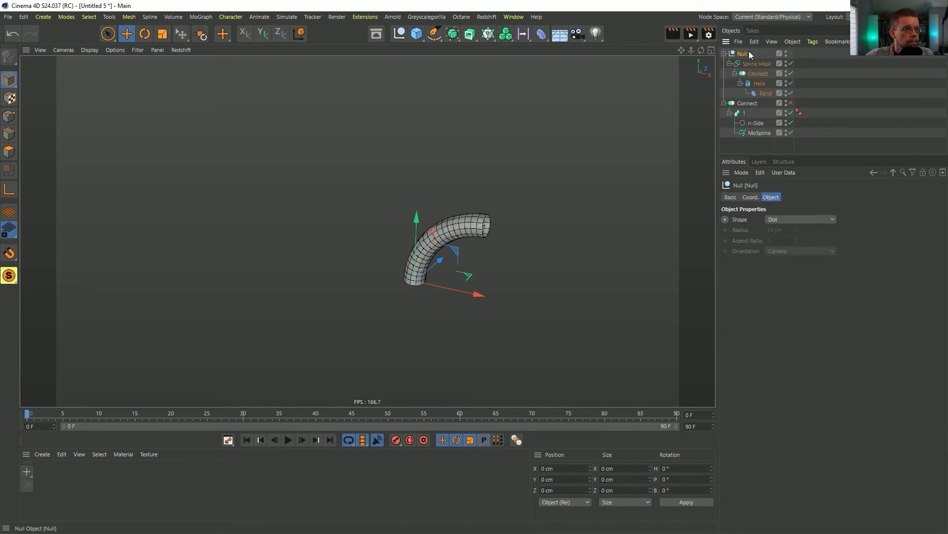
pyautogui.click(761, 93)
pyautogui.moveTo(865, 251)
pyautogui.mouseDown()
pyautogui.moveTo(856, 258)
pyautogui.moveTo(884, 263)
pyautogui.moveTo(869, 250)
pyautogui.mouseUp()
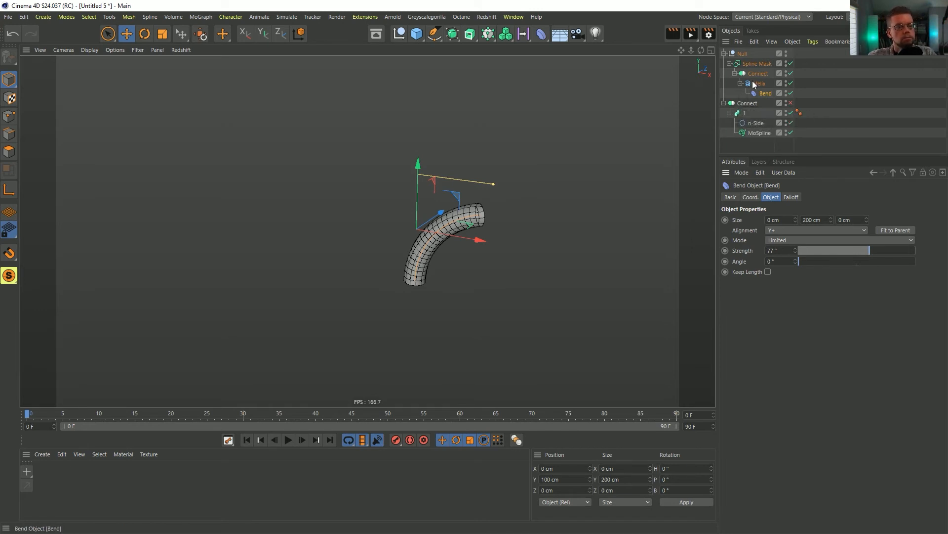
# Step: Delete the MoSpline from sweep 1 and add a Tracer object in its place beneath the n-Side
pyautogui.click(763, 133)
pyautogui.press('Delete')
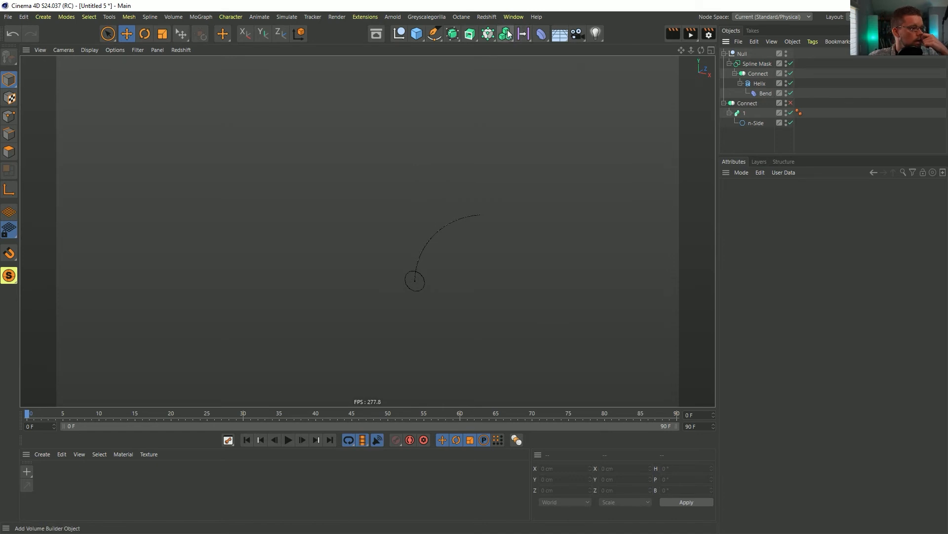
pyautogui.click(488, 34)
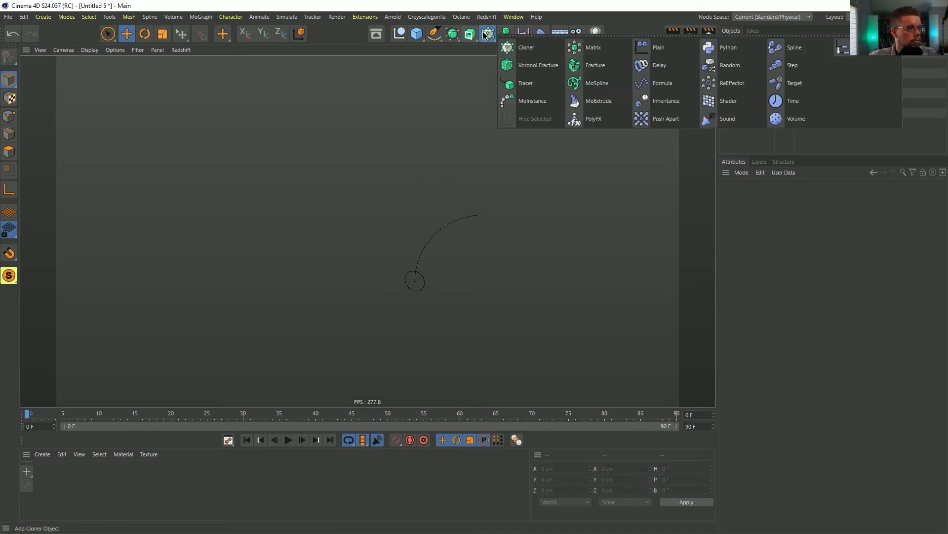
pyautogui.click(535, 81)
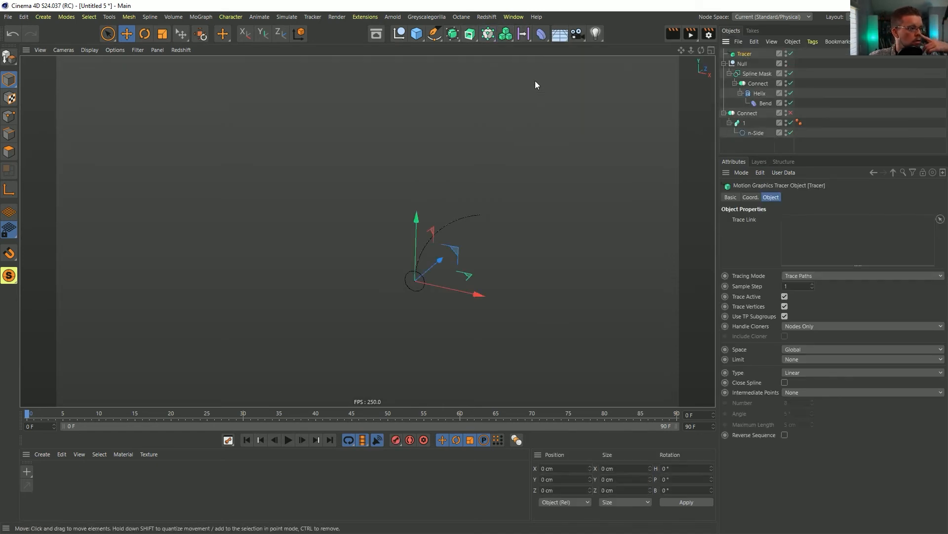
pyautogui.moveTo(744, 54); pyautogui.dragTo(781, 129)
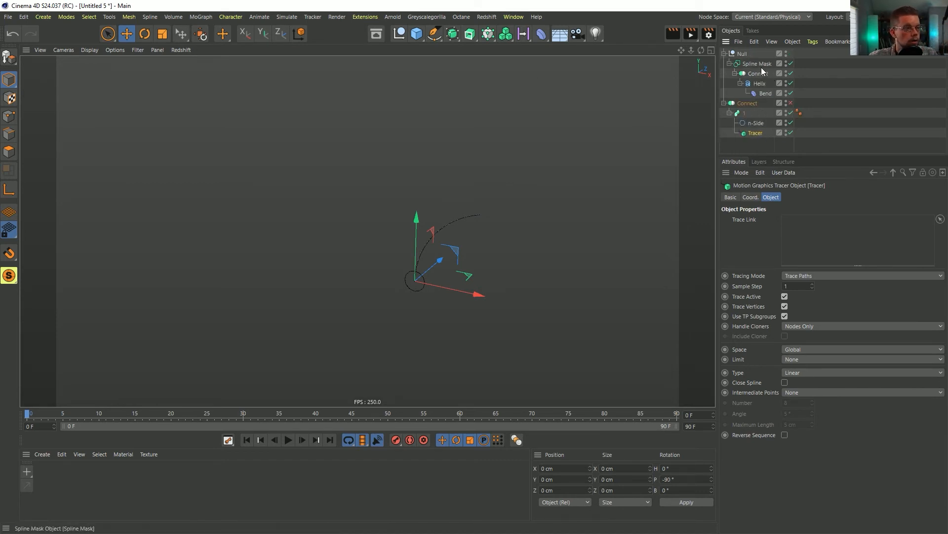
# Step: Link the Spline Mask to the Tracer using the Connect Elements tracing mode, and vary the Bend strength to test it
pyautogui.moveTo(761, 67)
pyautogui.mouseDown()
pyautogui.moveTo(781, 209)
pyautogui.moveTo(804, 224)
pyautogui.mouseUp()
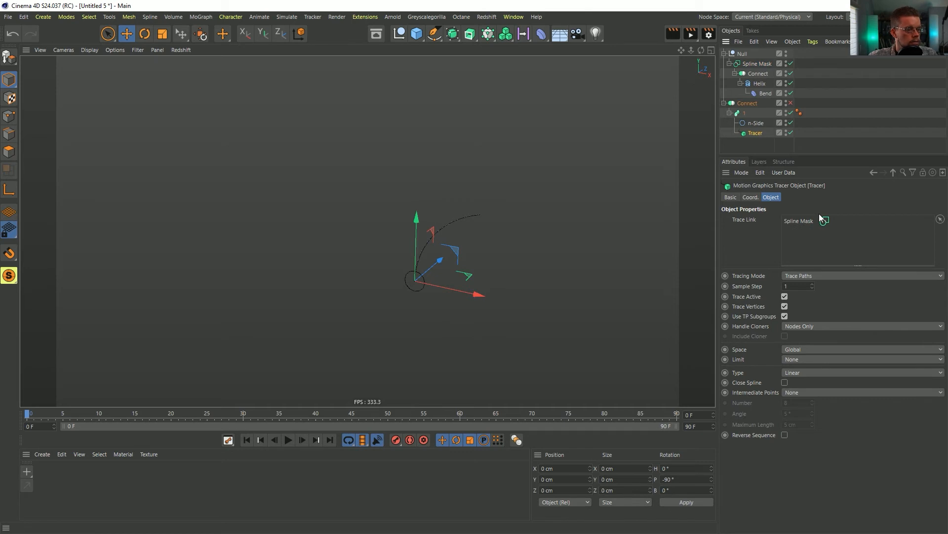
pyautogui.click(804, 276)
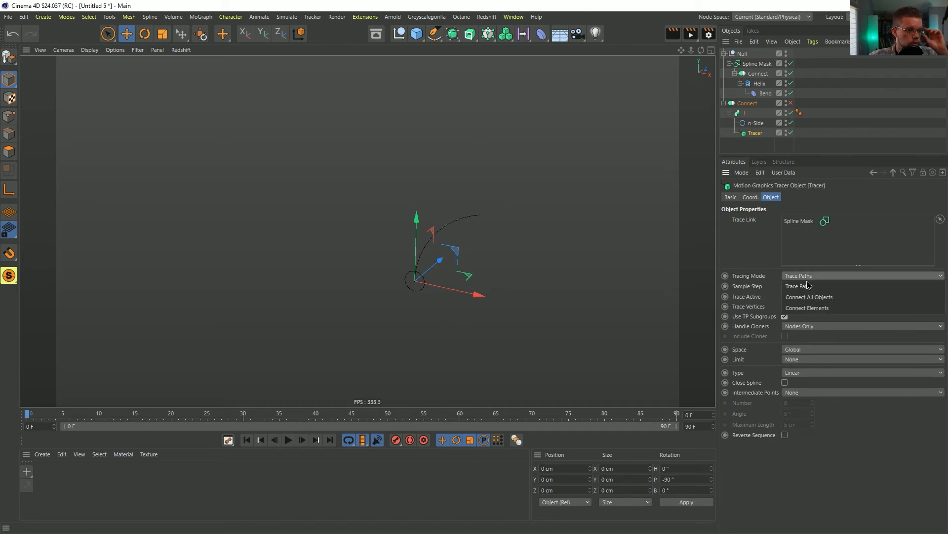
pyautogui.click(810, 307)
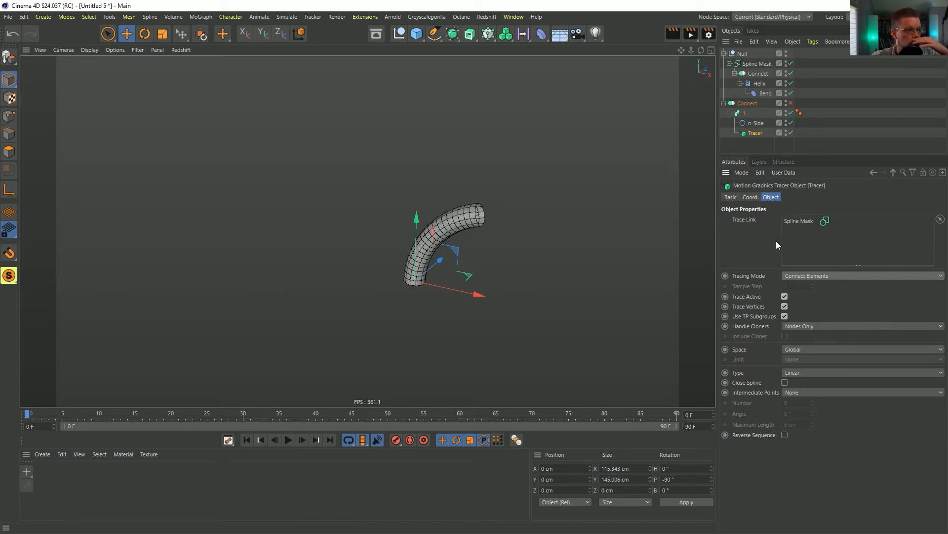
pyautogui.moveTo(456, 234)
pyautogui.keyDown('alt'); pyautogui.mouseDown()
pyautogui.moveTo(479, 231)
pyautogui.moveTo(469, 230)
pyautogui.mouseUp(); pyautogui.keyUp('alt')
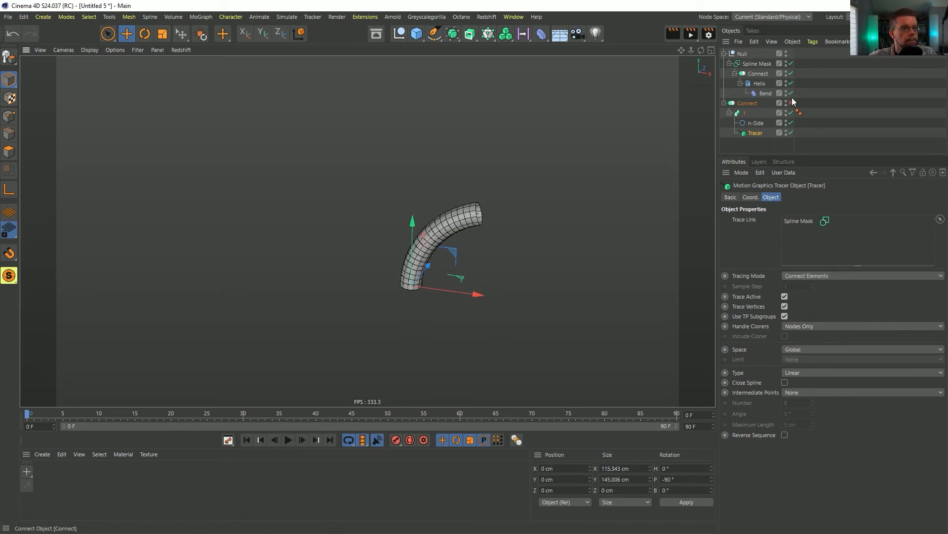
pyautogui.click(765, 92)
pyautogui.moveTo(869, 253); pyautogui.dragTo(883, 264)
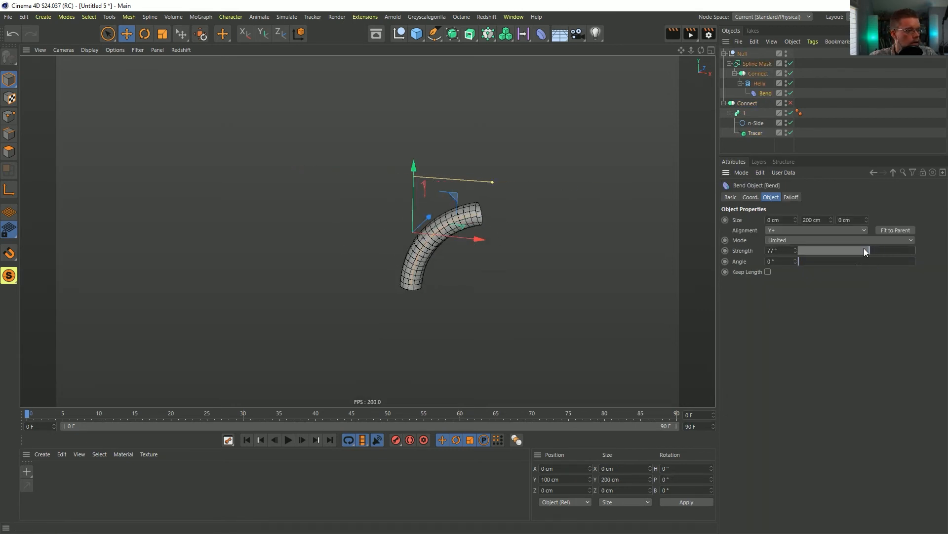
# Step: Replace the Tracer's link with the Helix's Connect object and test it with a Bend strength of 156°
pyautogui.click(755, 132)
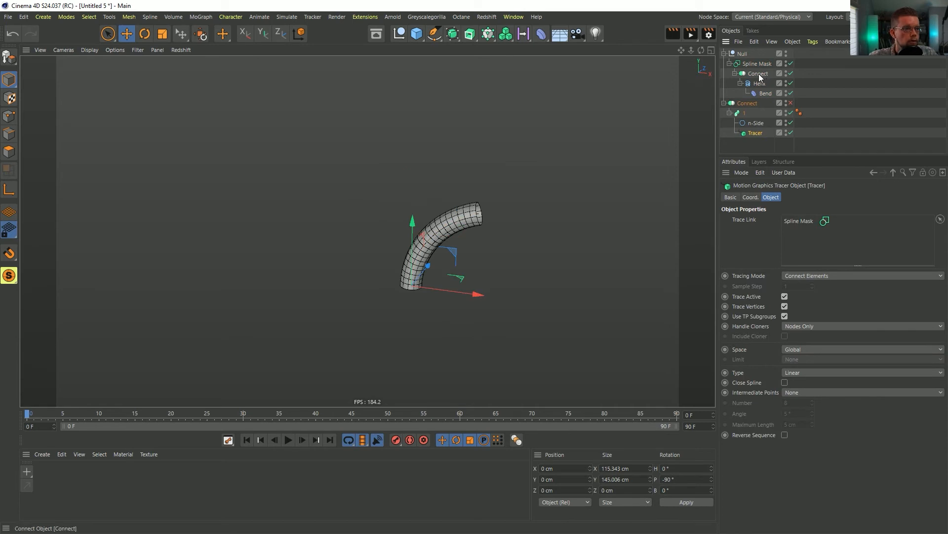
pyautogui.moveTo(758, 73); pyautogui.dragTo(799, 236)
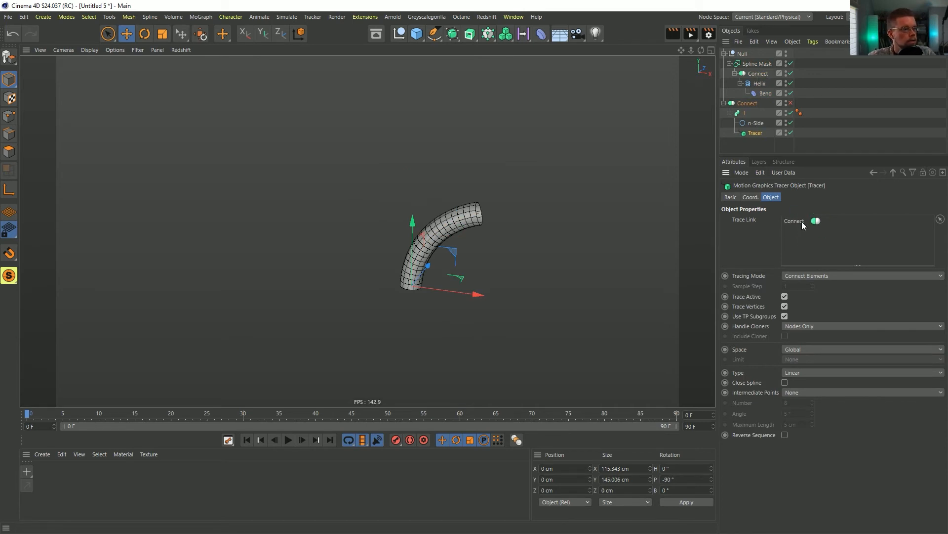
pyautogui.click(761, 93)
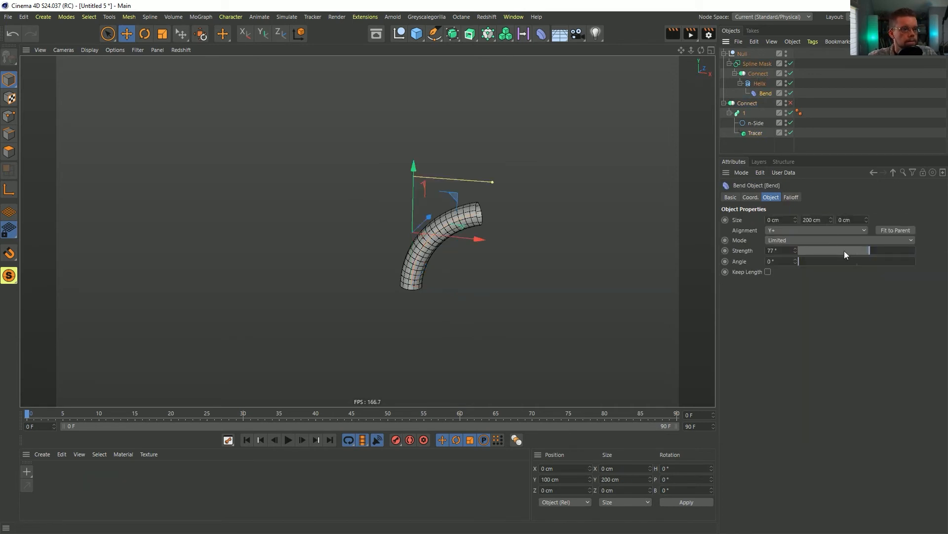
pyautogui.moveTo(844, 250); pyautogui.dragTo(883, 255)
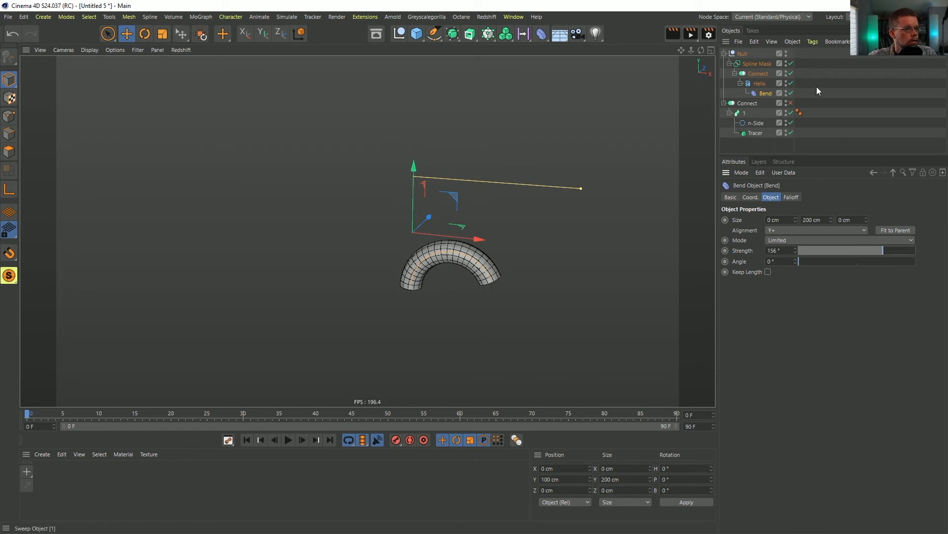
# Step: Link the Helix directly to the Tracer and test it with a Bend strength of 250°
pyautogui.click(755, 133)
pyautogui.moveTo(796, 244); pyautogui.dragTo(803, 222)
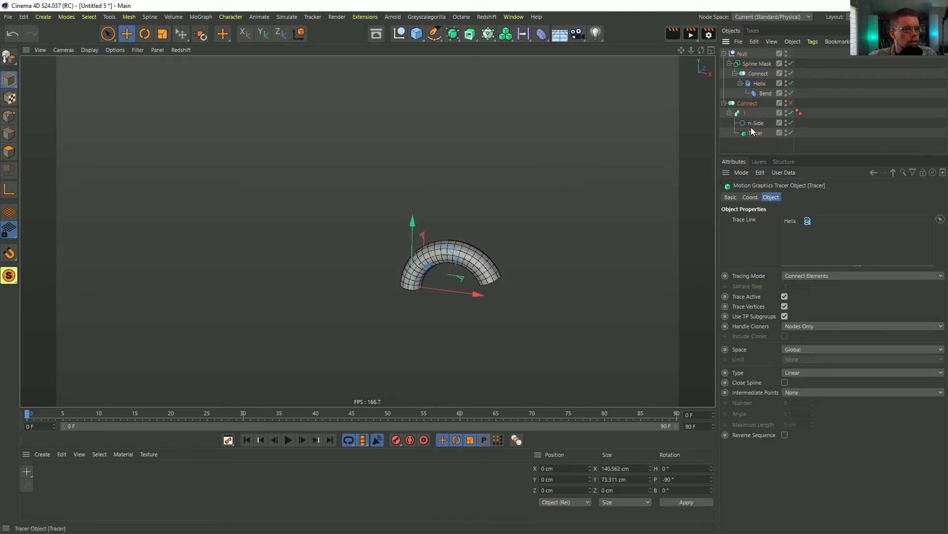
pyautogui.click(765, 93)
pyautogui.moveTo(872, 255); pyautogui.dragTo(898, 252)
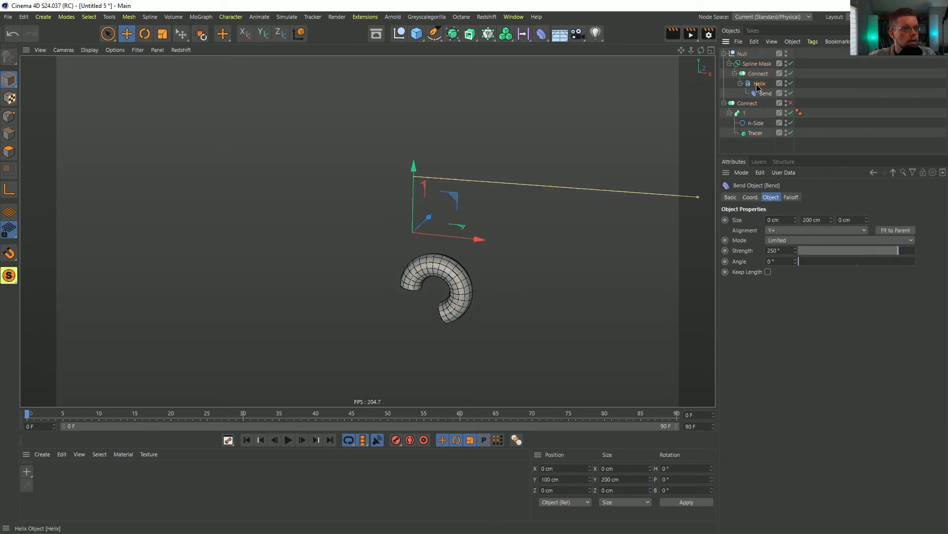
# Step: Move the Helix with its Bend into the sweep's Connect object, deleting the Null with its Spline Mask and inner Connect
pyautogui.moveTo(758, 84); pyautogui.dragTo(739, 99)
pyautogui.click(743, 54)
pyautogui.press('Delete')
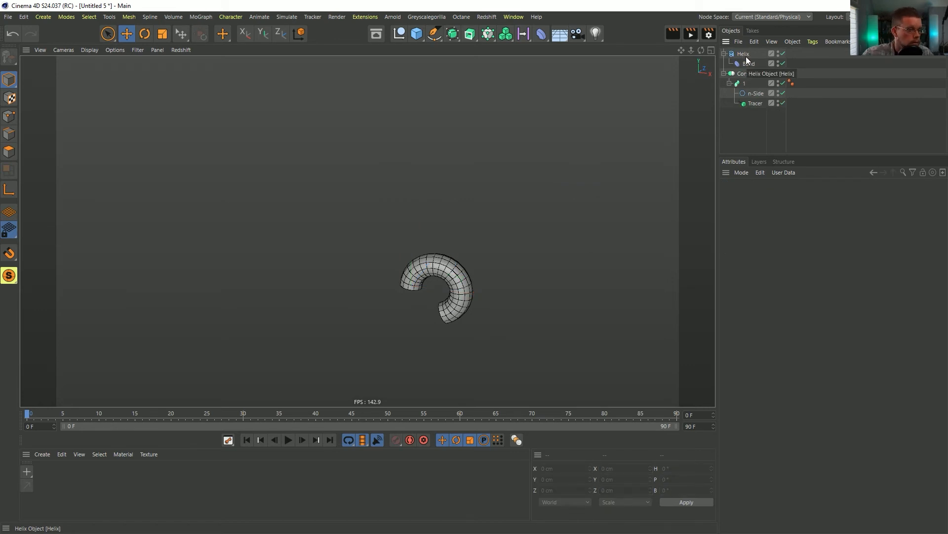
pyautogui.click(746, 56)
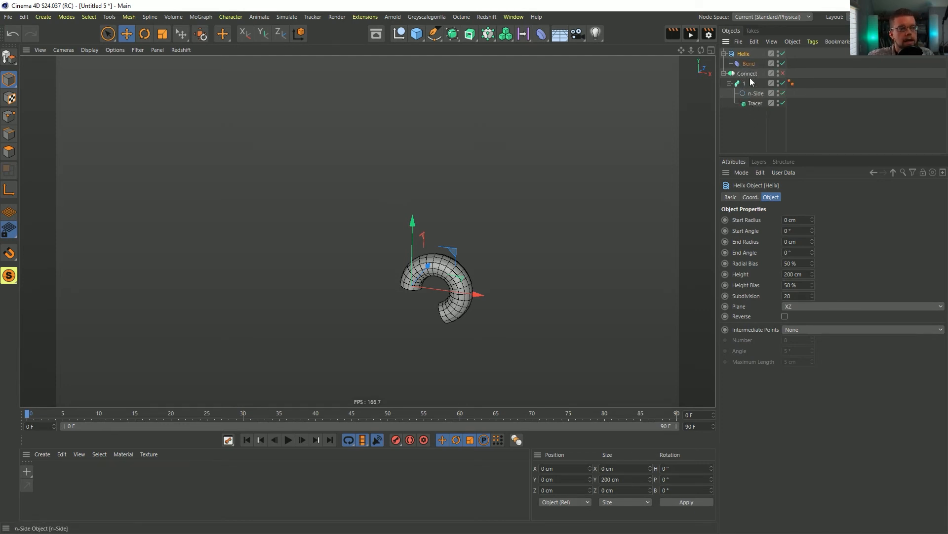
pyautogui.moveTo(745, 54); pyautogui.dragTo(747, 78)
# Step: Rename both the Helix and the Tracer as 1
pyautogui.doubleClick(748, 63)
pyautogui.write('1')
pyautogui.press('Return')
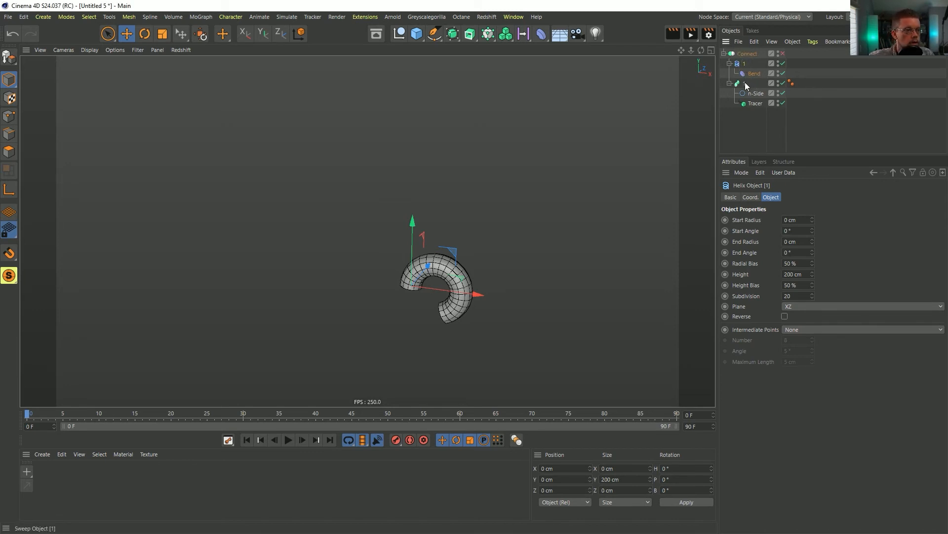
pyautogui.doubleClick(757, 104)
pyautogui.write('1')
pyautogui.press('Return')
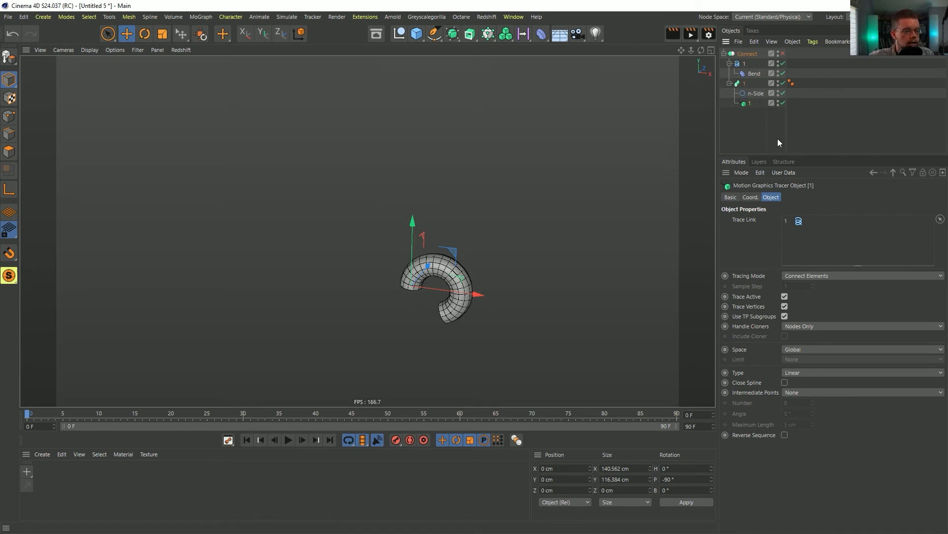
# Step: Set the Bend deformer's strength to 90°
pyautogui.click(749, 75)
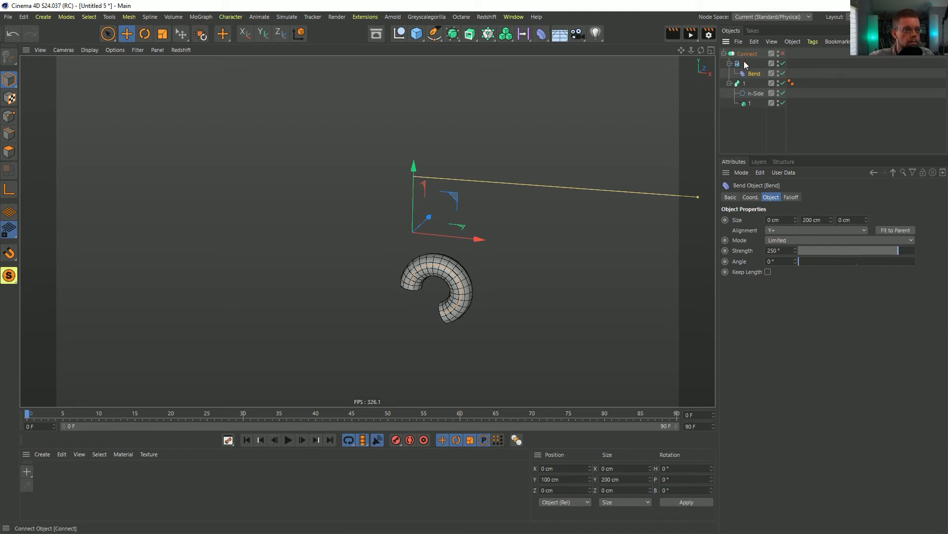
pyautogui.doubleClick(775, 251)
pyautogui.write('90')
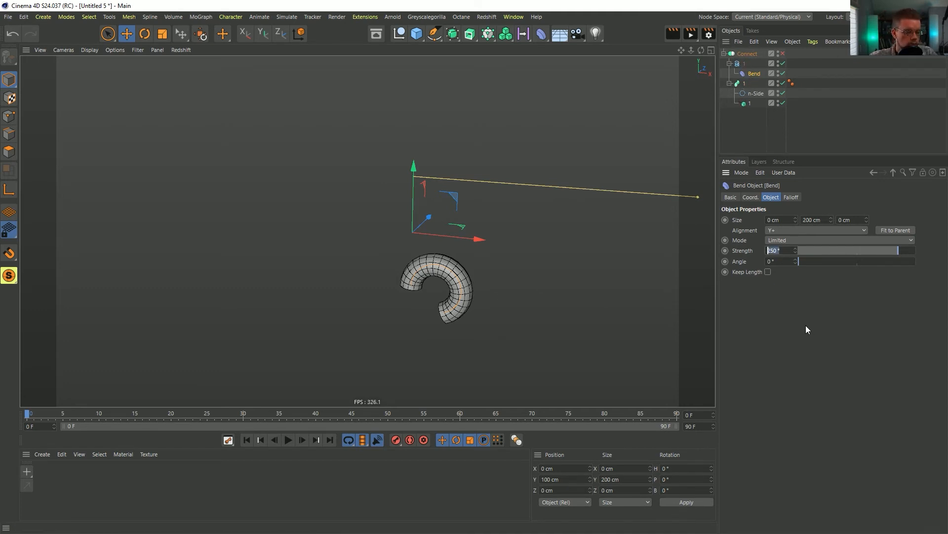
pyautogui.press('Return')
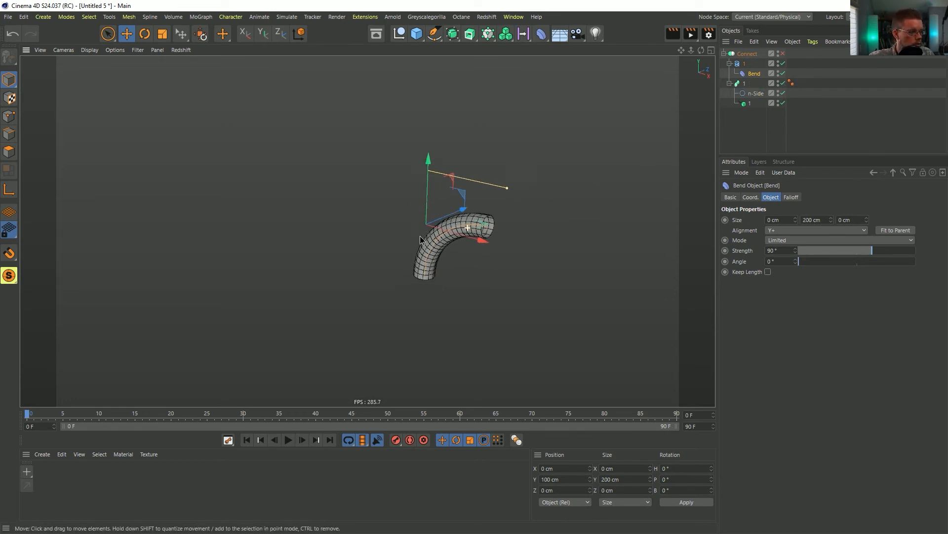
# Step: Set the Bend deformer's Y size to 171 cm, checking the tube's ends in the front view
pyautogui.keyDown('alt'); pyautogui.moveTo(420, 235); pyautogui.dragTo(493, 226); pyautogui.keyUp('alt')
pyautogui.keyDown('alt'); pyautogui.moveTo(568, 145); pyautogui.dragTo(522, 161); pyautogui.keyUp('alt')
pyautogui.middleClick(506, 196)
pyautogui.middleClick(521, 283)
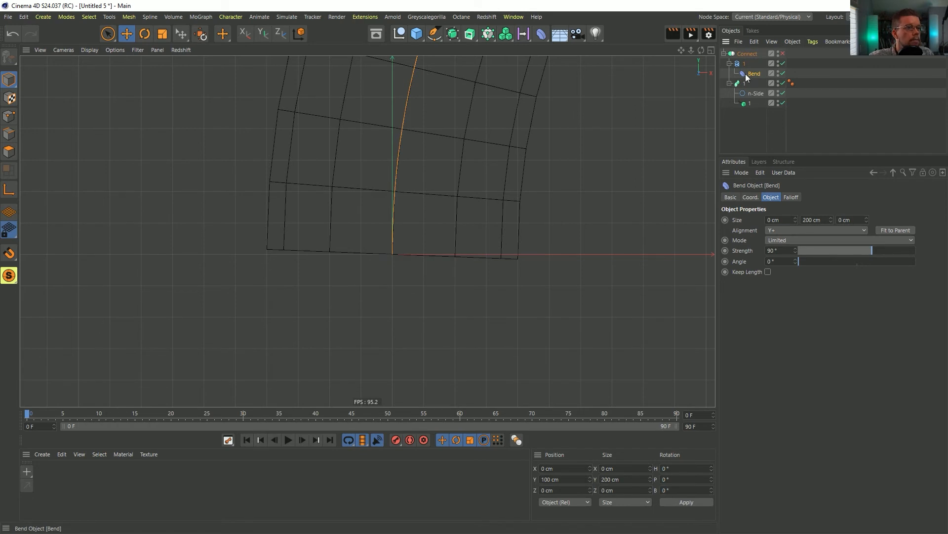
pyautogui.scroll(-10, 478, 130)
pyautogui.keyDown('alt'); pyautogui.moveTo(479, 129); pyautogui.dragTo(454, 270, button='middle'); pyautogui.keyUp('alt')
pyautogui.scroll(5, 455, 271)
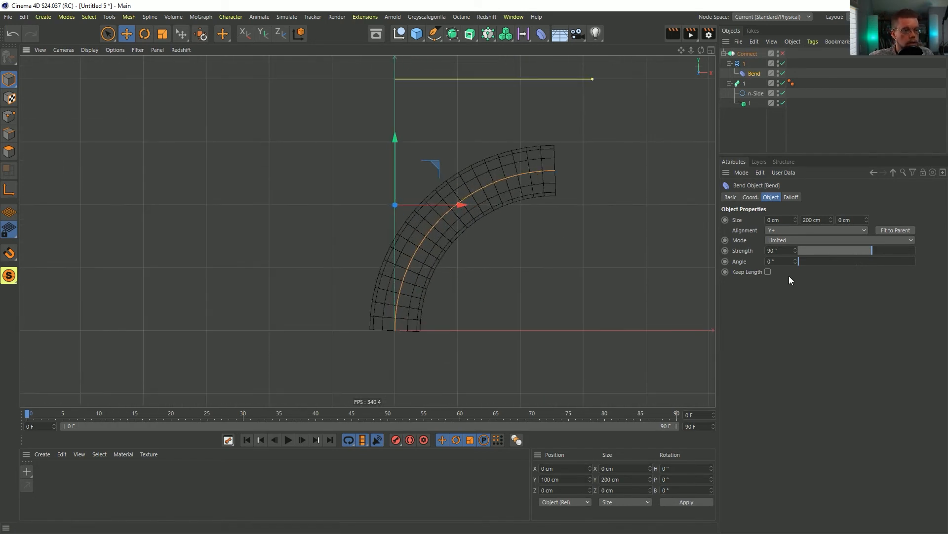
pyautogui.moveTo(831, 220)
pyautogui.mouseDown()
pyautogui.moveTo(816, 235)
pyautogui.moveTo(821, 222)
pyautogui.moveTo(824, 230)
pyautogui.mouseUp()
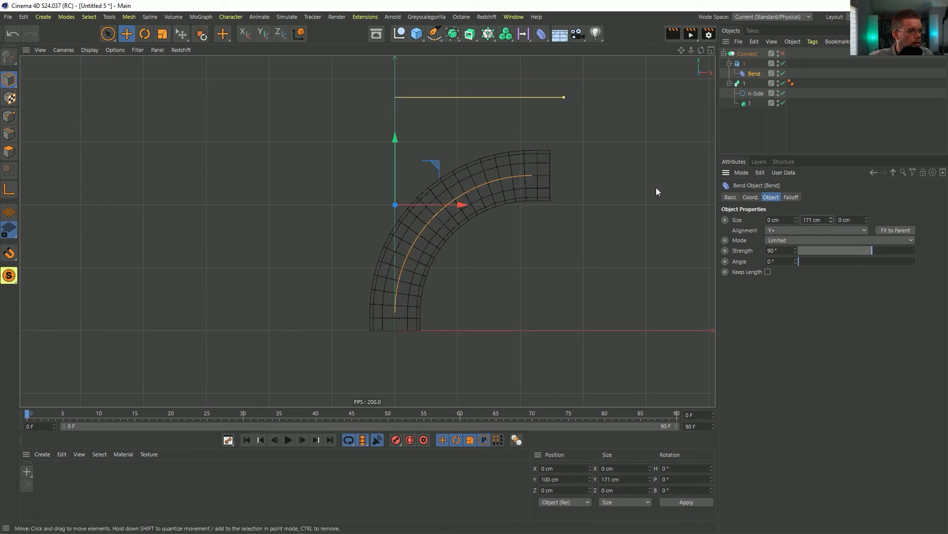
pyautogui.middleClick(497, 122)
pyautogui.middleClick(280, 146)
pyautogui.keyDown('alt'); pyautogui.moveTo(480, 145); pyautogui.dragTo(502, 192); pyautogui.keyUp('alt')
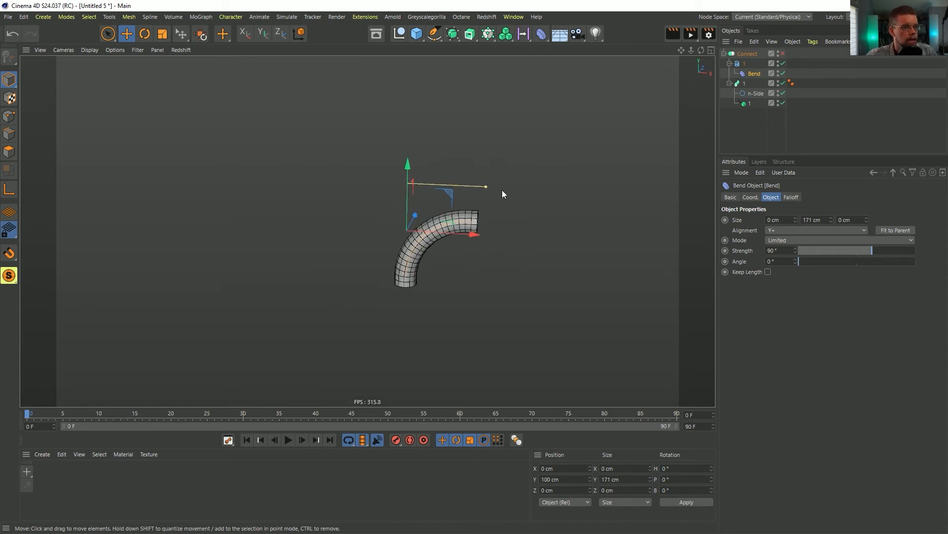
# Step: Group Helix 1 and sweep 1 under a new Null inside the Connect object and rename the Null as 1
pyautogui.click(730, 64)
pyautogui.click(730, 73)
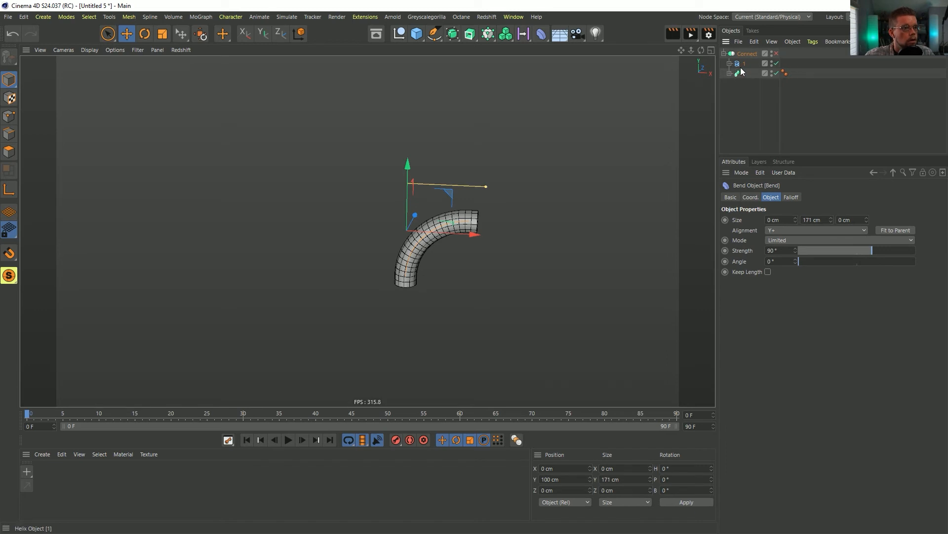
pyautogui.click(744, 64)
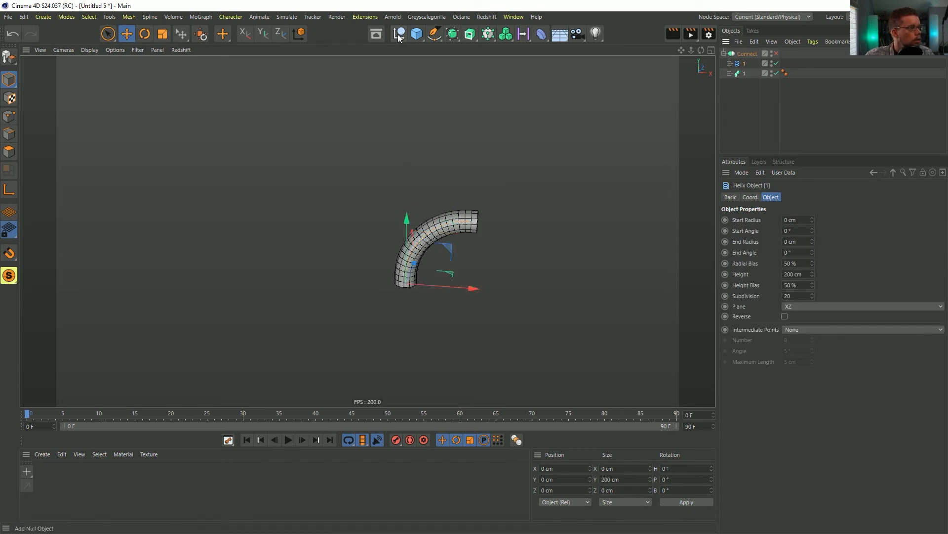
pyautogui.click(398, 35)
pyautogui.moveTo(736, 54); pyautogui.dragTo(745, 64)
pyautogui.click(744, 74)
pyautogui.keyDown('shift'); pyautogui.click(745, 83); pyautogui.keyUp('shift')
pyautogui.doubleClick(751, 64)
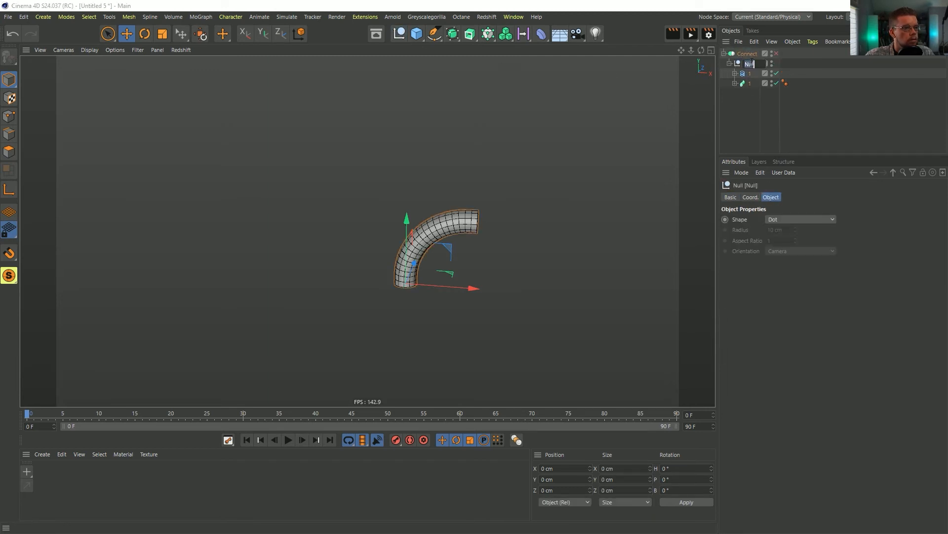
pyautogui.write('1')
pyautogui.press('Return')
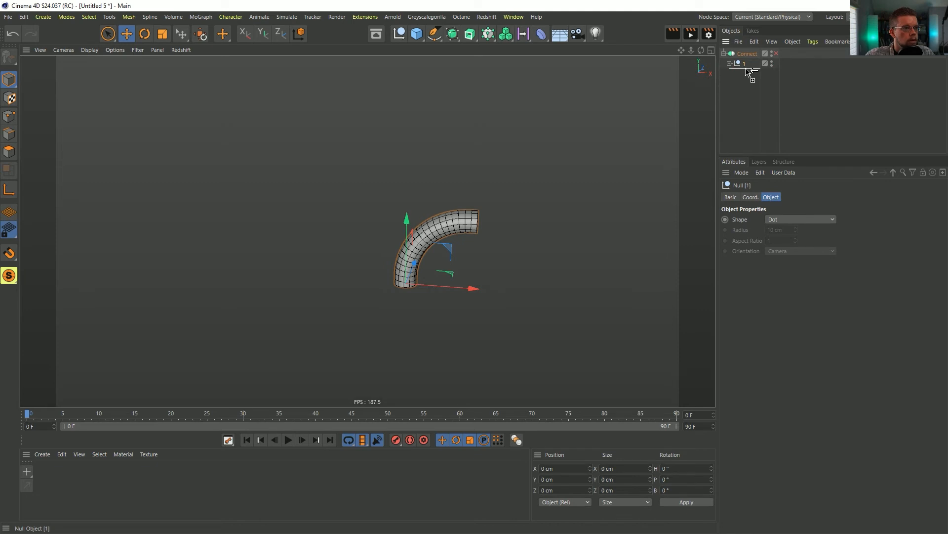
# Step: Duplicate Null 1 within the Connect object and rename the copy as 2
pyautogui.keyDown('ctrl'); pyautogui.moveTo(746, 69); pyautogui.dragTo(746, 71); pyautogui.keyUp('ctrl')
pyautogui.doubleClick(748, 73)
pyautogui.write('2')
pyautogui.press('Return')
pyautogui.click(730, 73)
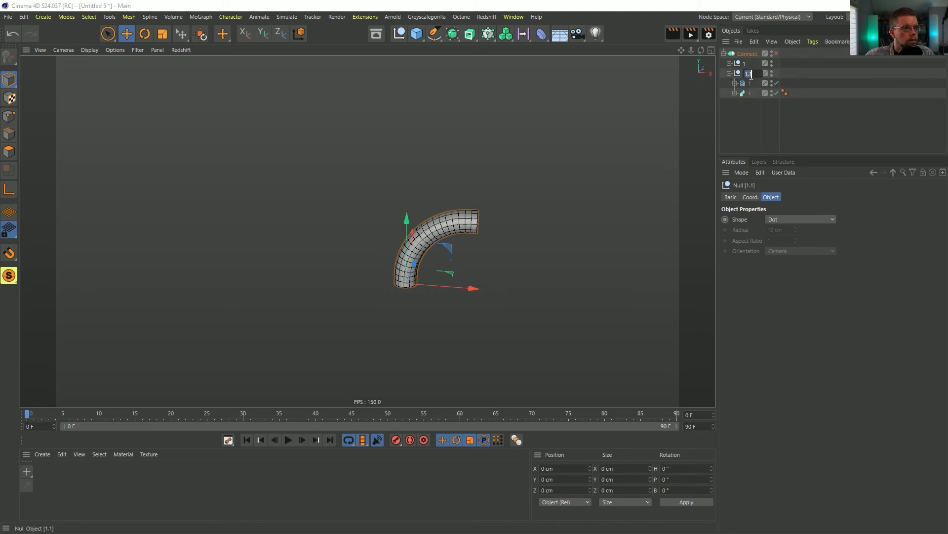
# Step: Rename the Helix, sweep and Tracer inside Null 2 as 2
pyautogui.click(751, 83)
pyautogui.doubleClick(750, 83)
pyautogui.write('2')
pyautogui.press('Return')
pyautogui.doubleClick(751, 93)
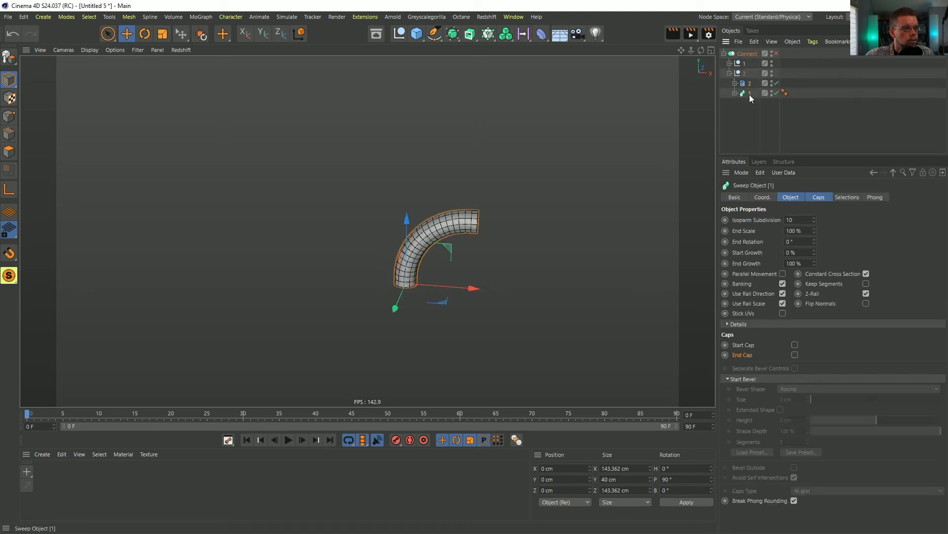
pyautogui.write('2')
pyautogui.press('Return')
pyautogui.click(735, 92)
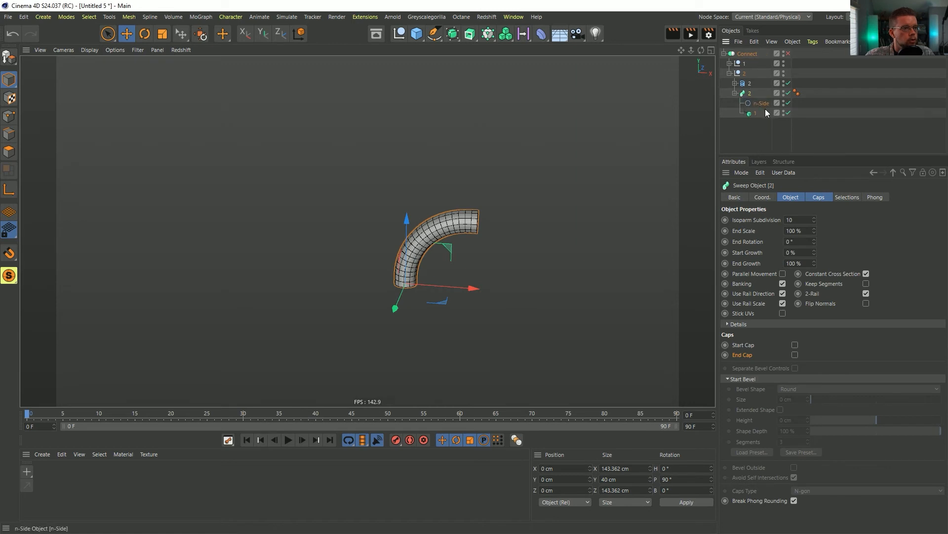
pyautogui.click(755, 113)
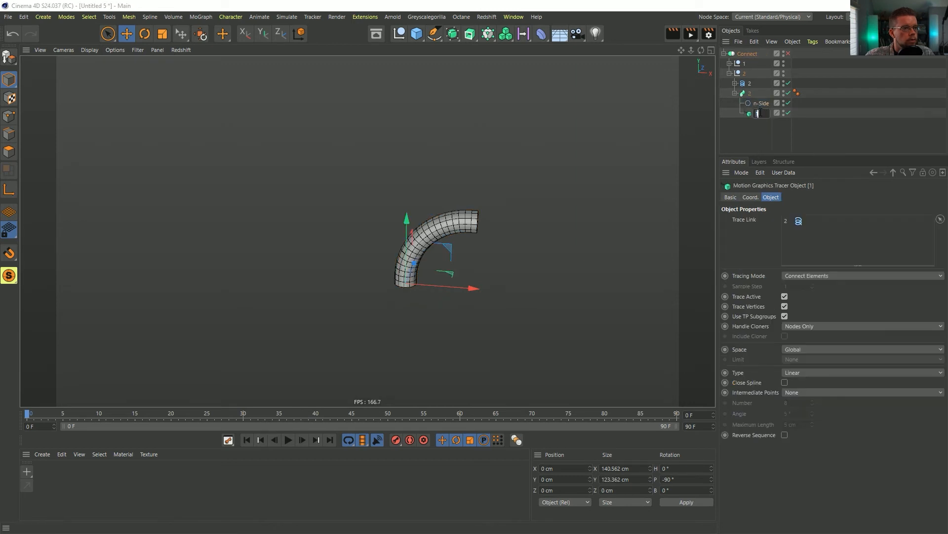
# Step: Add an Align to Spline tag to Null 2
pyautogui.click(743, 74)
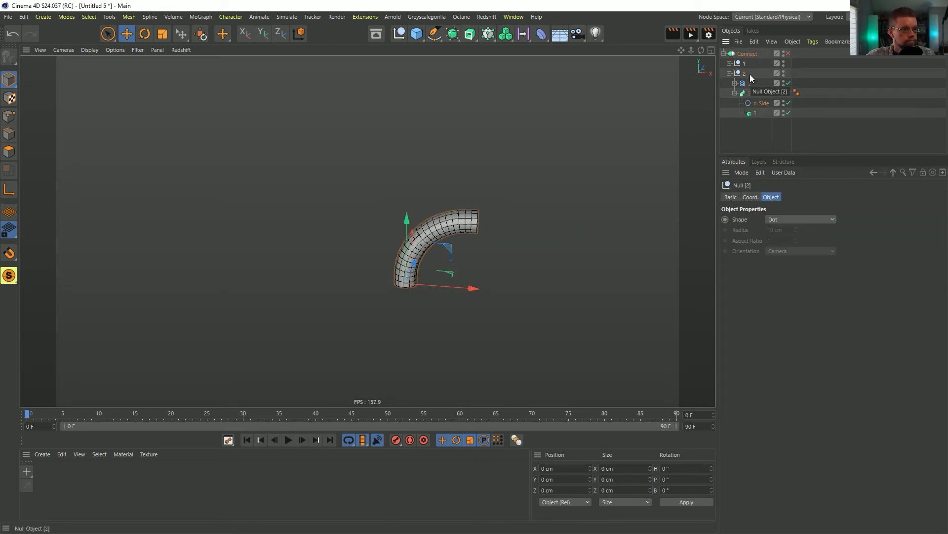
pyautogui.rightClick(739, 74)
pyautogui.moveTo(795, 16)
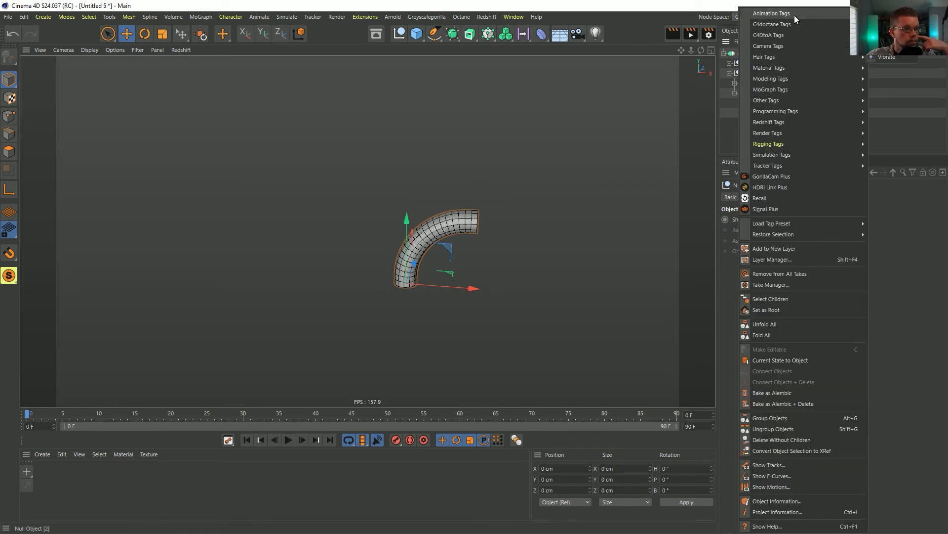
pyautogui.click(890, 24)
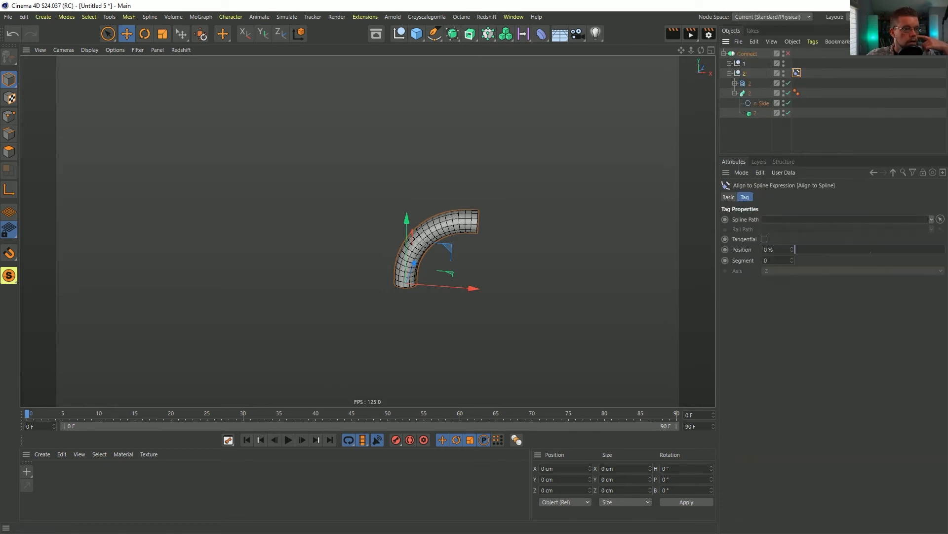
# Step: Assign Tracer 1 as the tag's spline path, set the position to 100%, and enable Tangential alignment
pyautogui.click(729, 63)
pyautogui.click(736, 83)
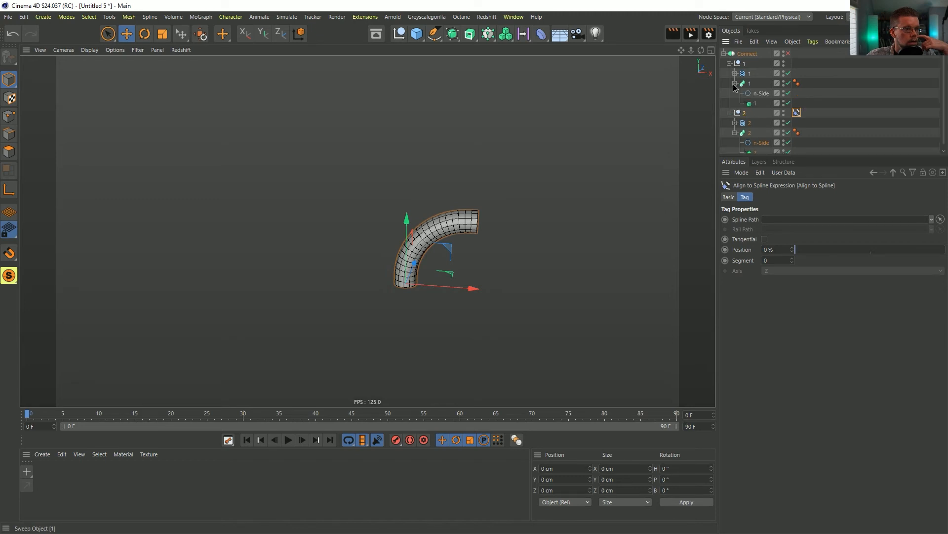
pyautogui.moveTo(753, 104); pyautogui.dragTo(783, 254)
pyautogui.moveTo(783, 223); pyautogui.dragTo(946, 251)
pyautogui.click(770, 239)
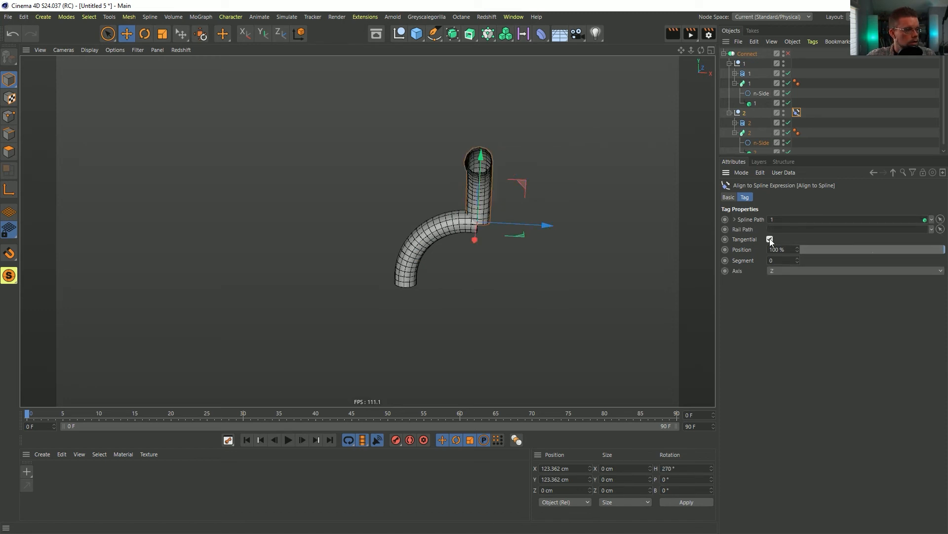
# Step: Rotate the axis of Null 2 to a 270° bank so its tube curves onward from the first segment
pyautogui.moveTo(452, 207)
pyautogui.keyDown('alt'); pyautogui.mouseDown()
pyautogui.moveTo(503, 220)
pyautogui.moveTo(470, 212)
pyautogui.mouseUp(); pyautogui.keyUp('alt')
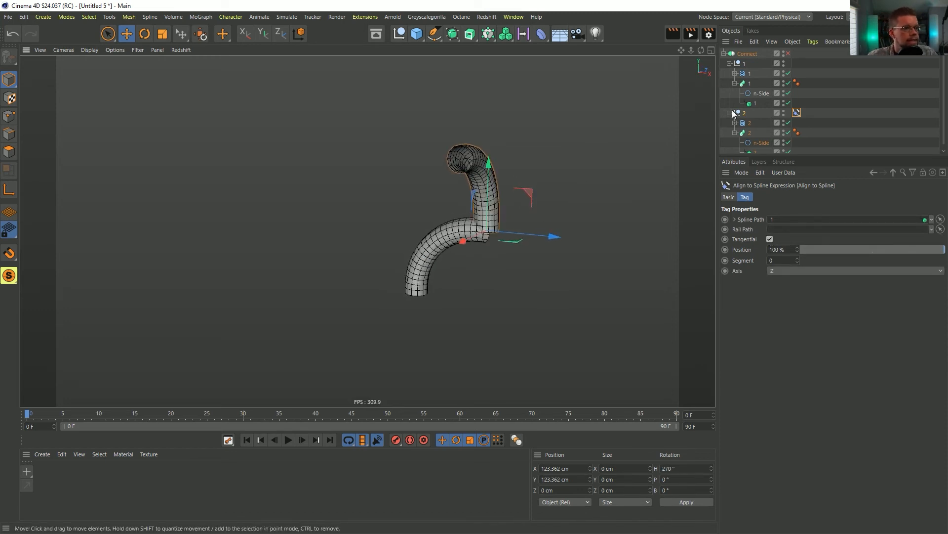
pyautogui.click(750, 74)
pyautogui.click(745, 64)
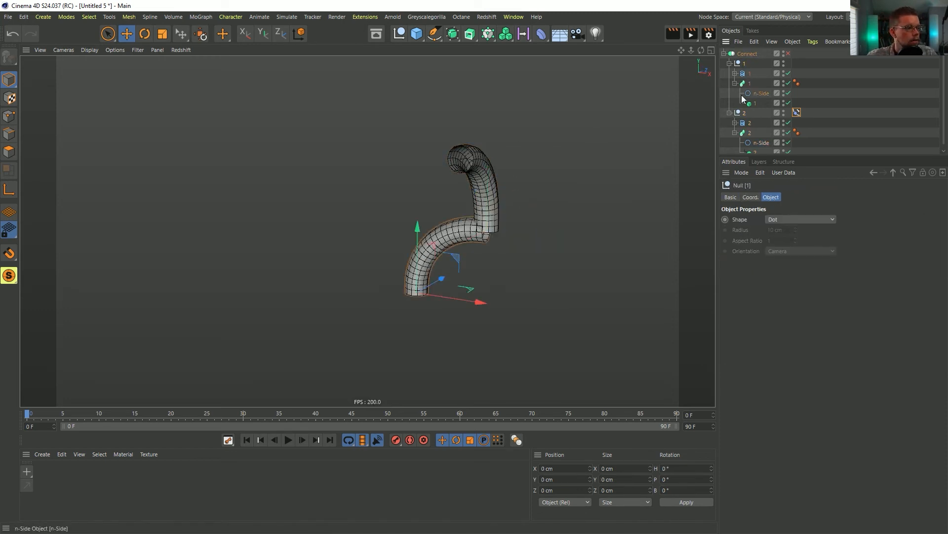
pyautogui.click(745, 113)
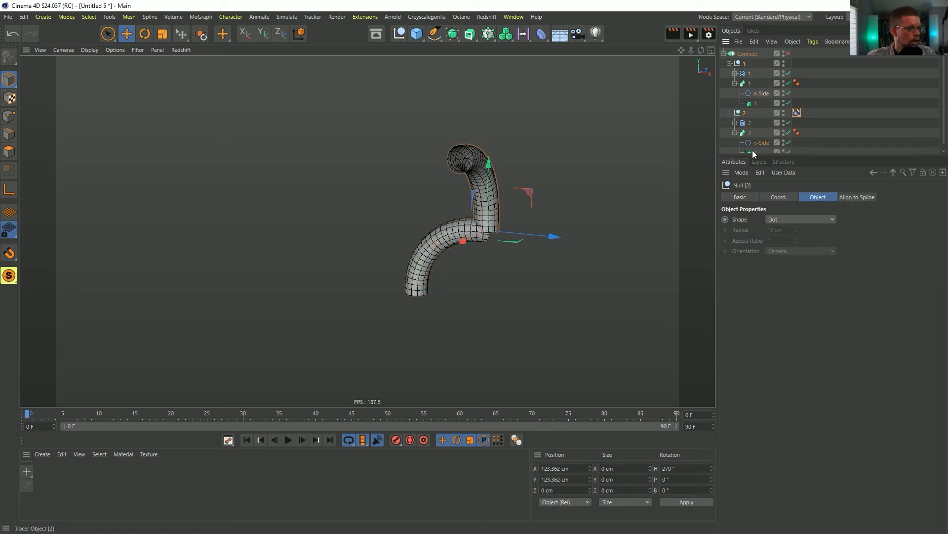
pyautogui.press('r')
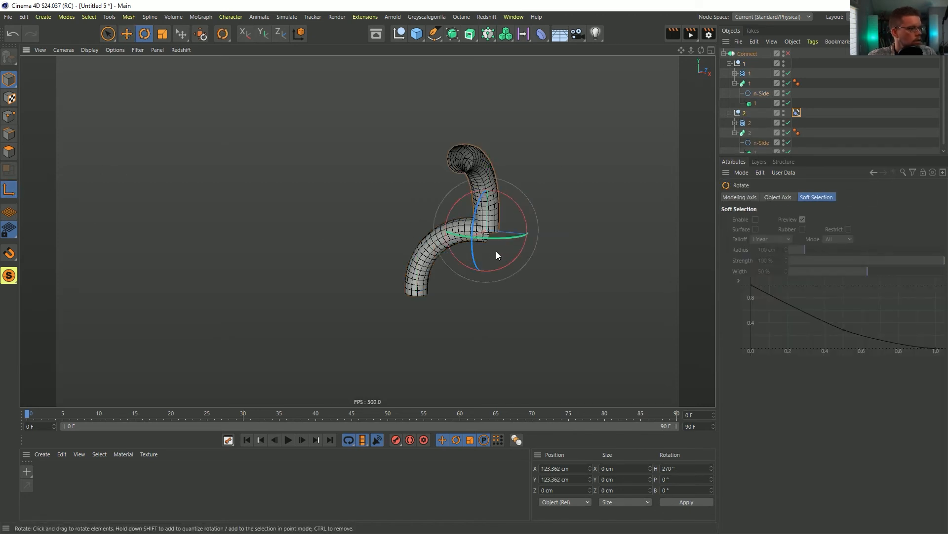
pyautogui.moveTo(521, 212); pyautogui.dragTo(453, 180)
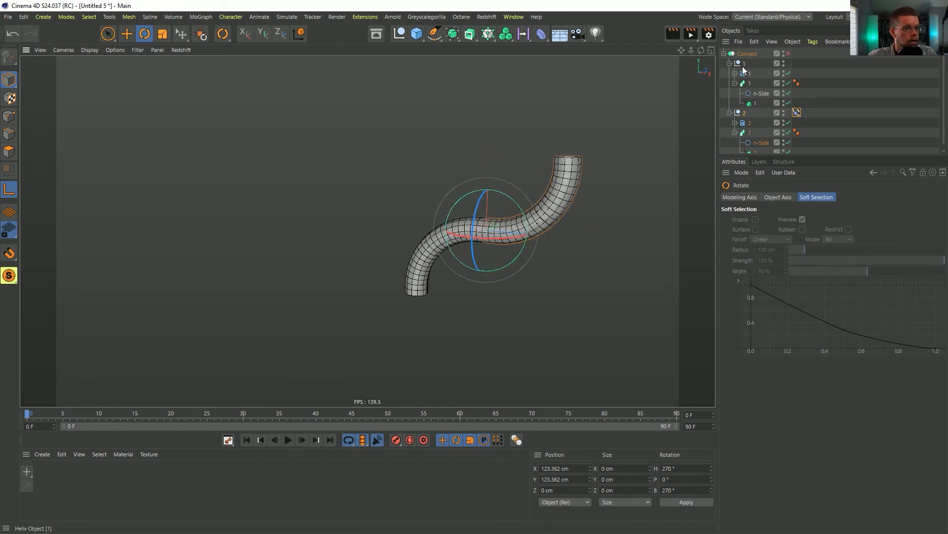
# Step: Rotate the axis of Null 1 to a 95° pitch
pyautogui.click(744, 64)
pyautogui.moveTo(417, 267); pyautogui.dragTo(396, 366)
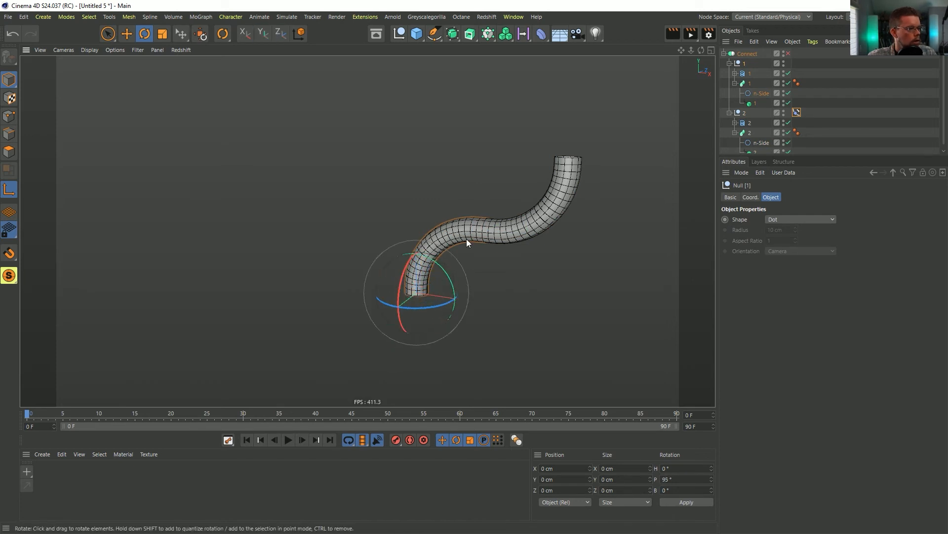
pyautogui.keyDown('alt'); pyautogui.moveTo(466, 239); pyautogui.dragTo(509, 217); pyautogui.keyUp('alt')
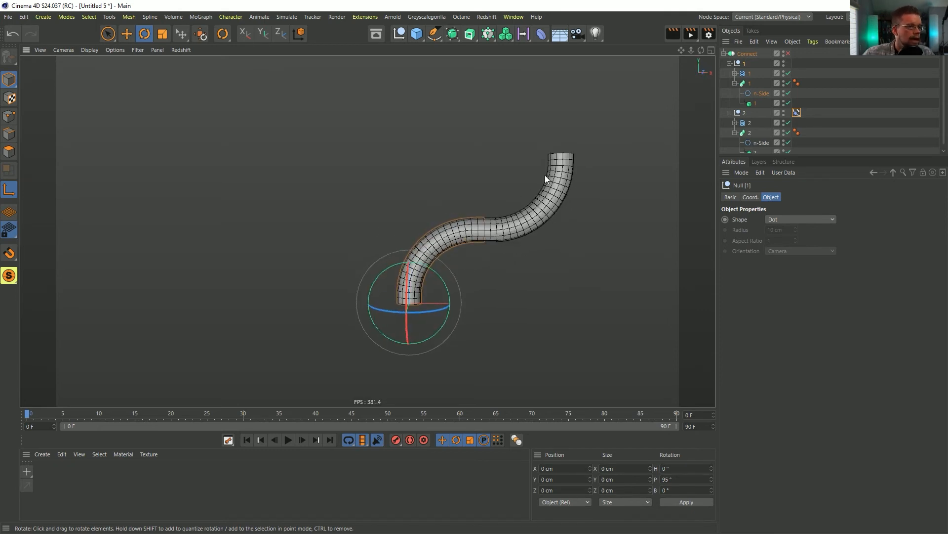
# Step: Try a Bend strength of 101° on the first segment and inspect the Align to Spline tag on Null 2
pyautogui.click(735, 74)
pyautogui.click(760, 83)
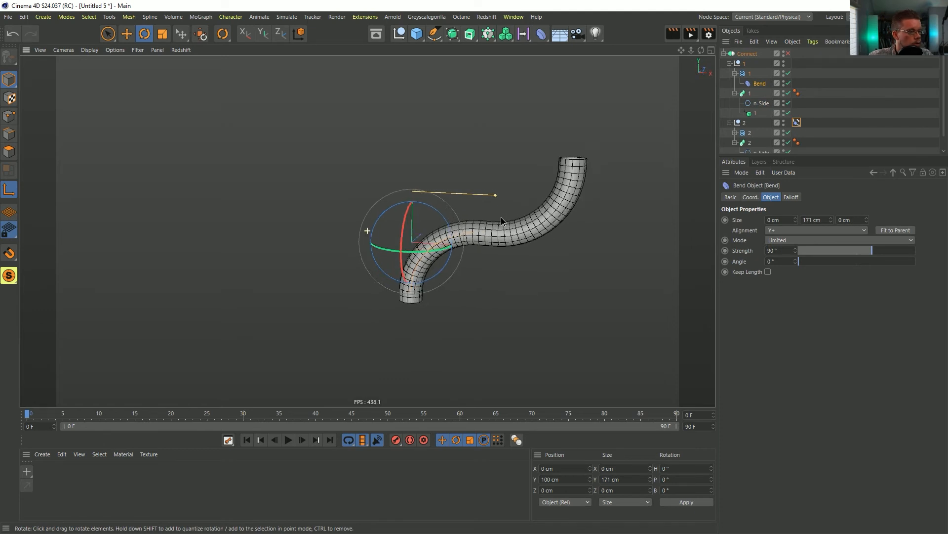
pyautogui.moveTo(875, 256)
pyautogui.mouseDown()
pyautogui.moveTo(864, 256)
pyautogui.moveTo(900, 259)
pyautogui.moveTo(848, 259)
pyautogui.moveTo(875, 262)
pyautogui.mouseUp()
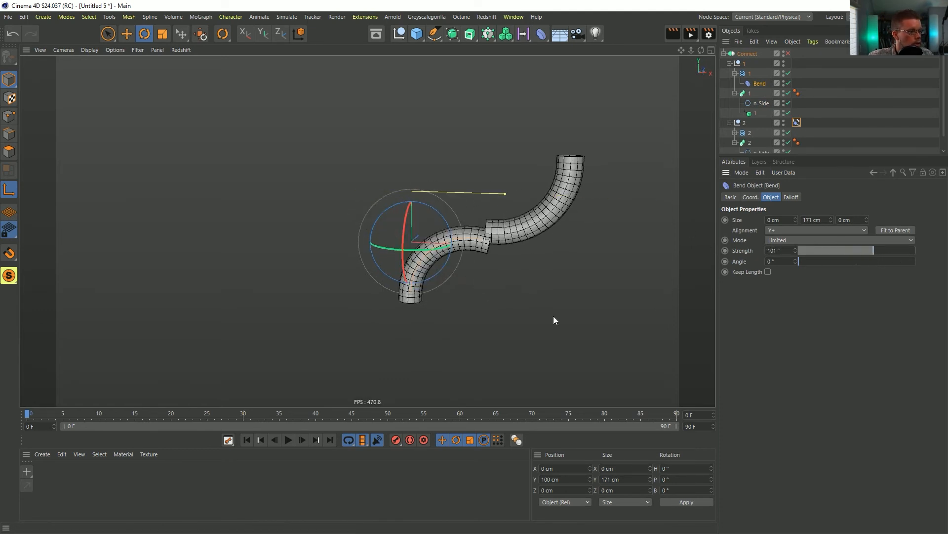
pyautogui.click(797, 122)
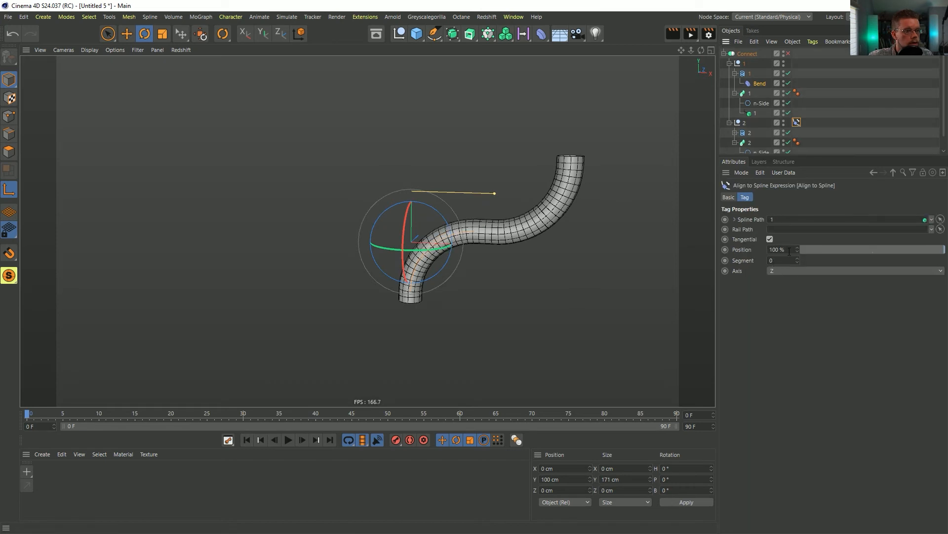
pyautogui.click(759, 83)
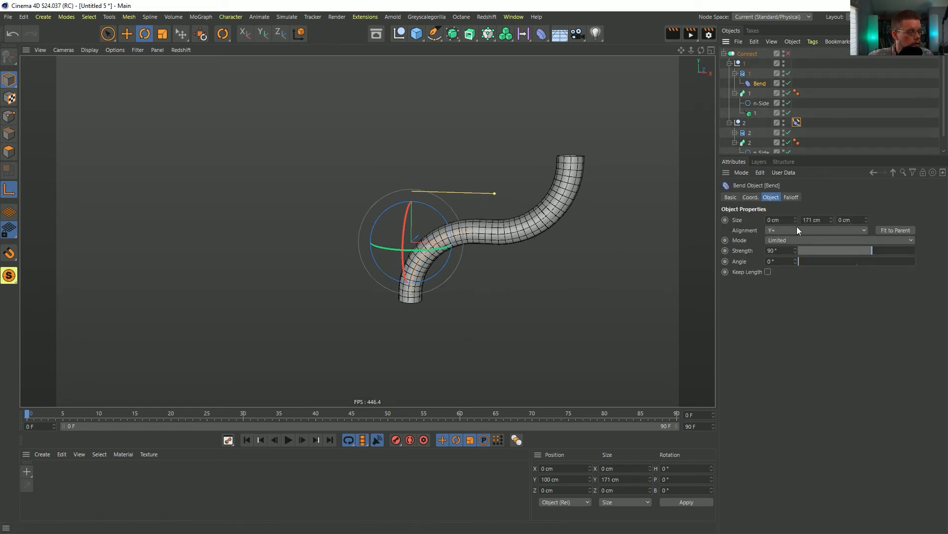
# Step: Set the first segment's Bend strength to 168°, advance one frame to refresh the alignment, and return to frame 0
pyautogui.moveTo(870, 253); pyautogui.dragTo(885, 251)
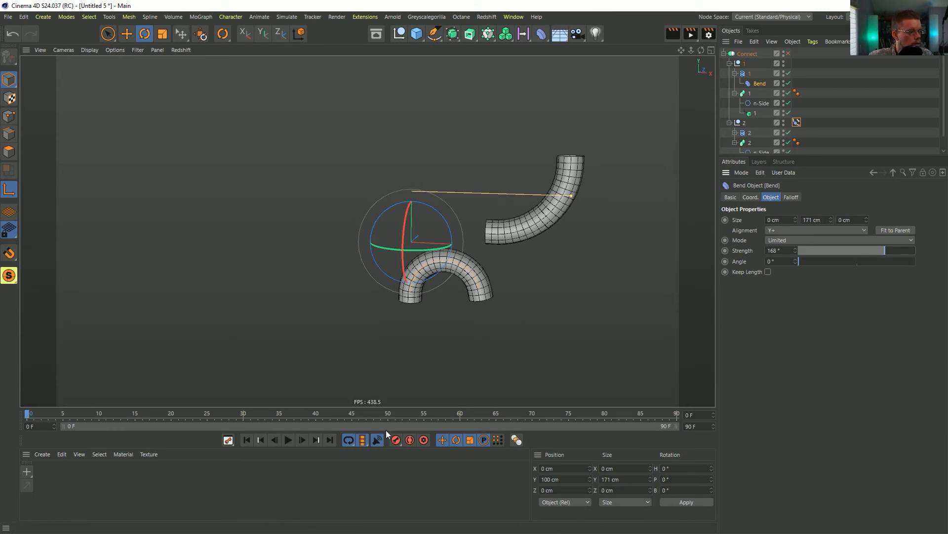
pyautogui.click(305, 440)
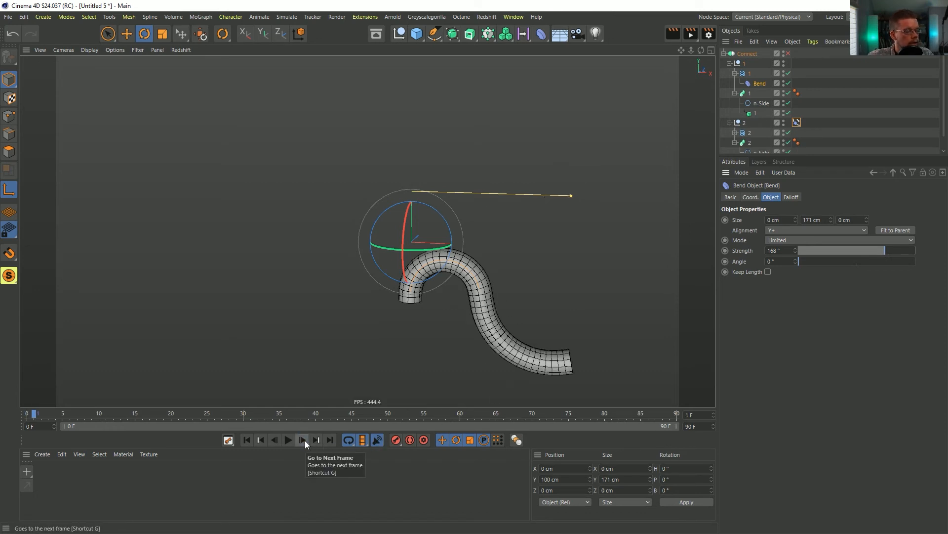
pyautogui.click(247, 440)
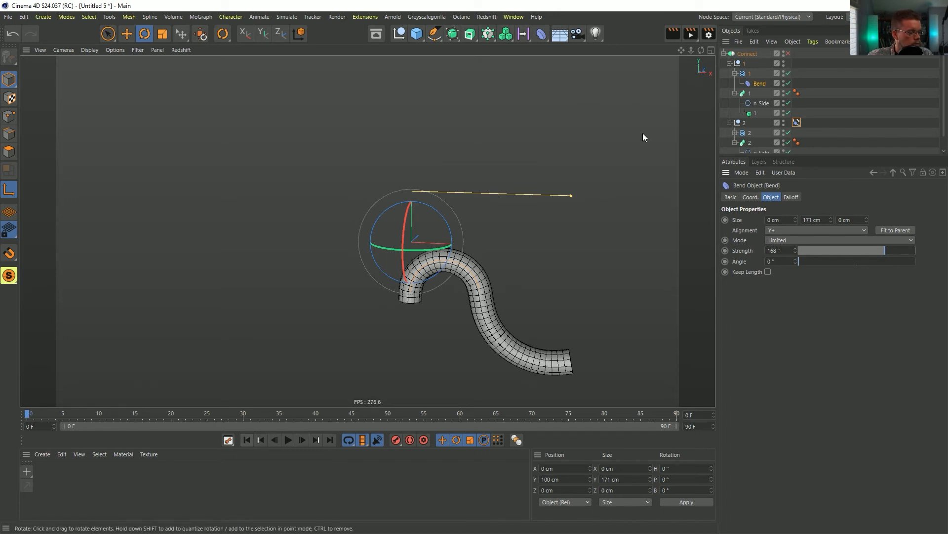
# Step: Examine the joint between the two tube segments up close and from several angles
pyautogui.scroll(4, 490, 292)
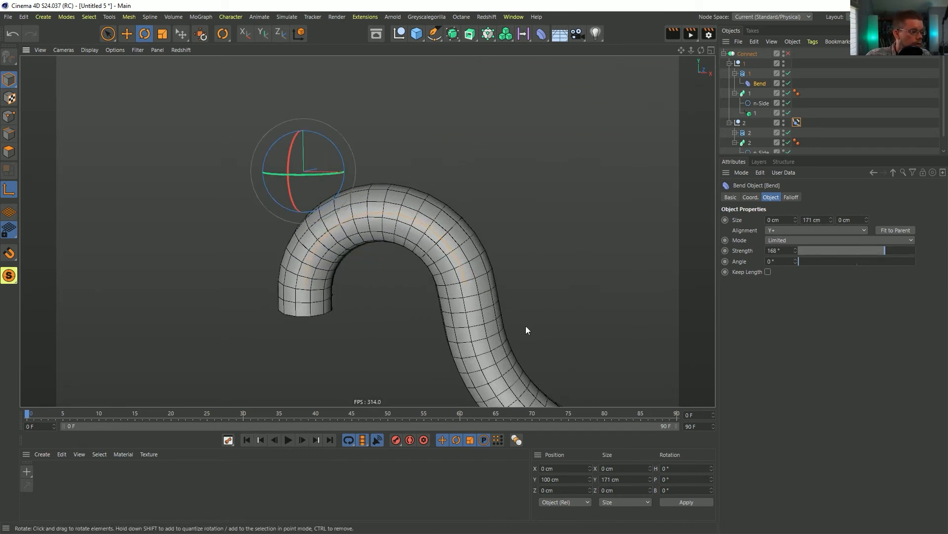
pyautogui.keyDown('alt'); pyautogui.moveTo(527, 330); pyautogui.dragTo(436, 216); pyautogui.keyUp('alt')
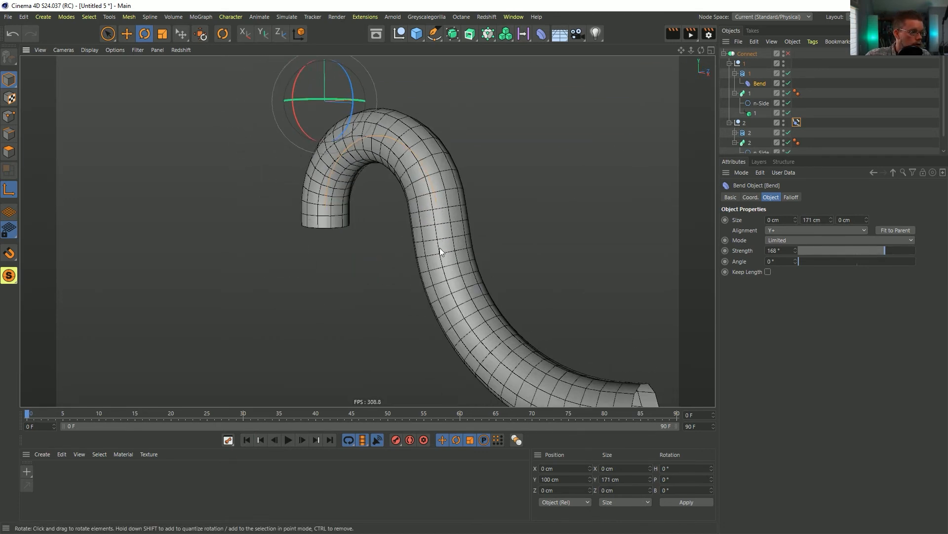
pyautogui.scroll(6, 447, 251)
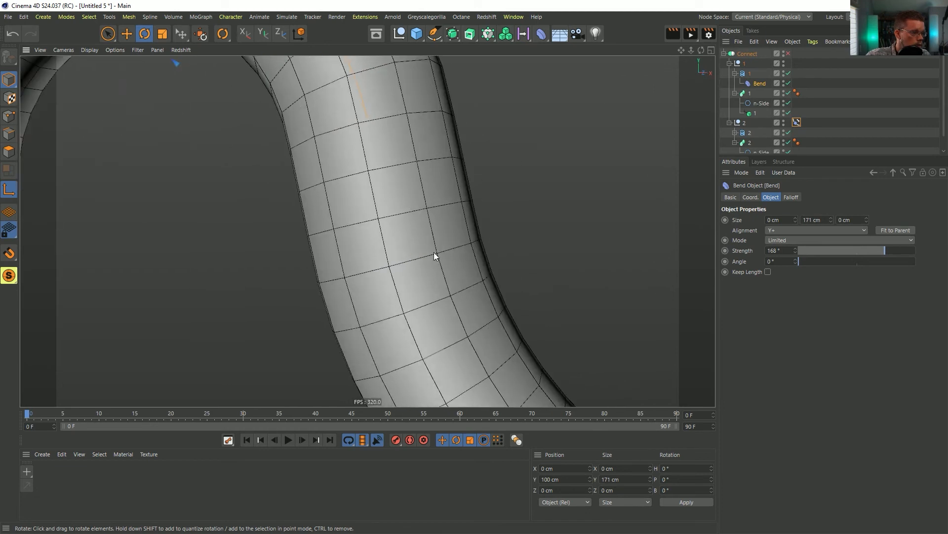
pyautogui.scroll(-8, 390, 268)
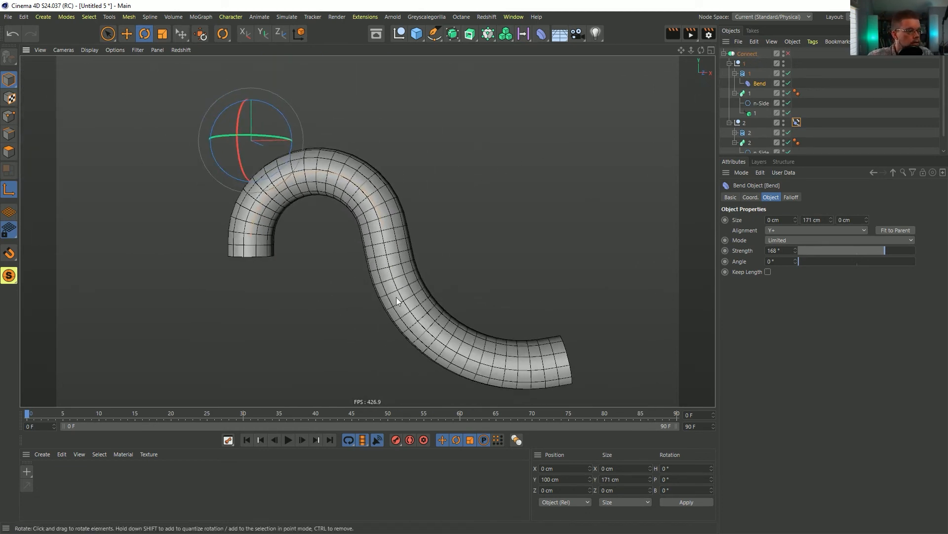
pyautogui.keyDown('alt'); pyautogui.moveTo(396, 297); pyautogui.dragTo(428, 316); pyautogui.keyUp('alt')
pyautogui.moveTo(415, 240)
pyautogui.keyDown('alt'); pyautogui.mouseDown()
pyautogui.moveTo(336, 256)
pyautogui.moveTo(386, 211)
pyautogui.moveTo(382, 244)
pyautogui.moveTo(419, 226)
pyautogui.mouseUp(); pyautogui.keyUp('alt')
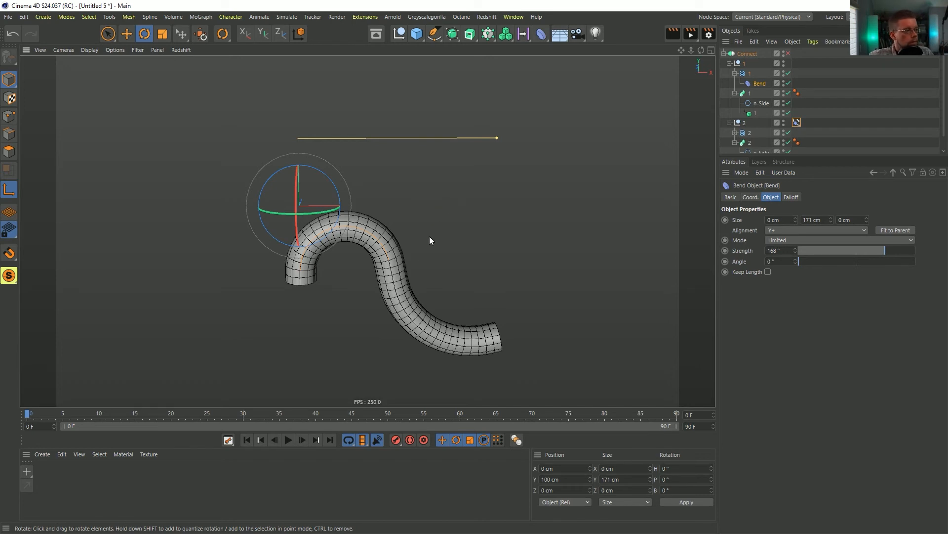
pyautogui.keyDown('alt'); pyautogui.moveTo(429, 236); pyautogui.dragTo(351, 267); pyautogui.keyUp('alt')
# Step: Set the first segment's Bend strength to 71°, advance one frame to update the second segment, and return to frame 0
pyautogui.moveTo(884, 250)
pyautogui.mouseDown()
pyautogui.moveTo(873, 250)
pyautogui.moveTo(888, 258)
pyautogui.moveTo(869, 256)
pyautogui.mouseUp()
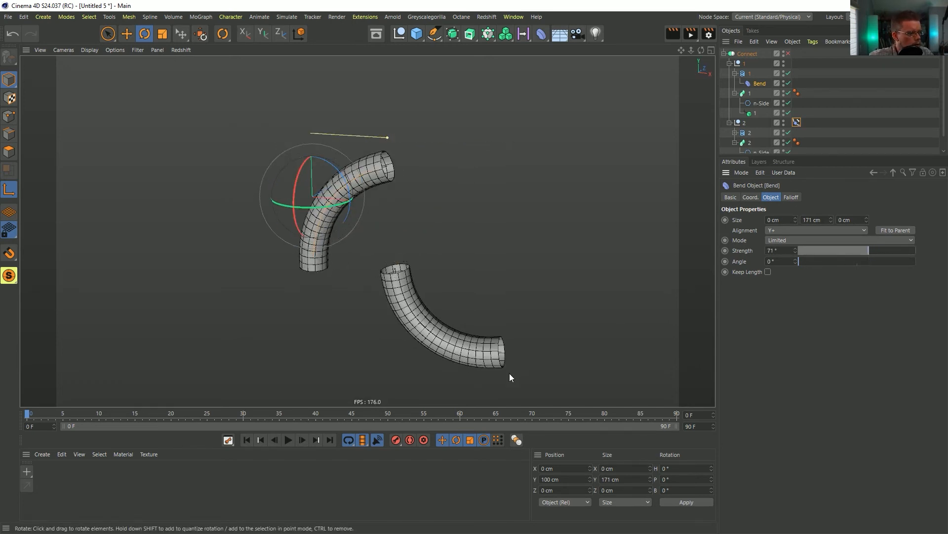
pyautogui.click(303, 441)
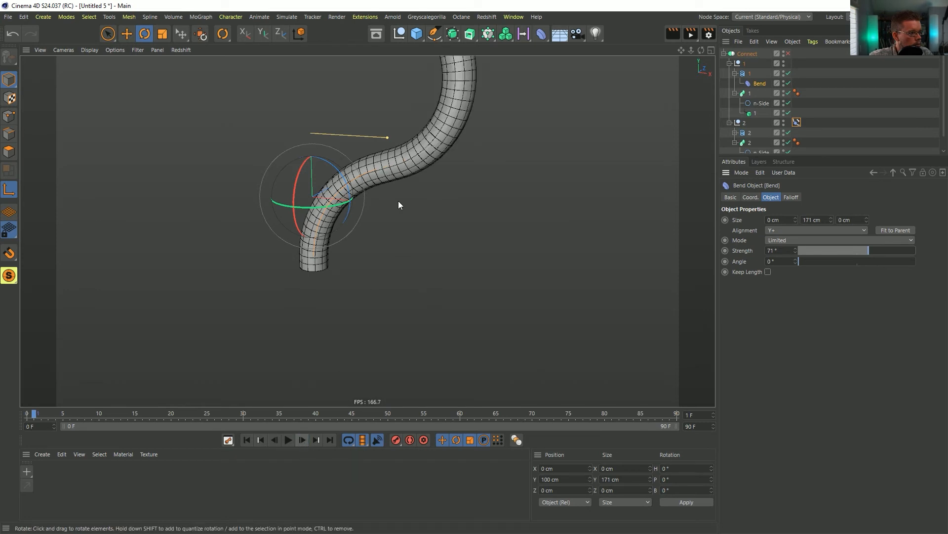
pyautogui.keyDown('alt'); pyautogui.moveTo(399, 200); pyautogui.dragTo(438, 240); pyautogui.keyUp('alt')
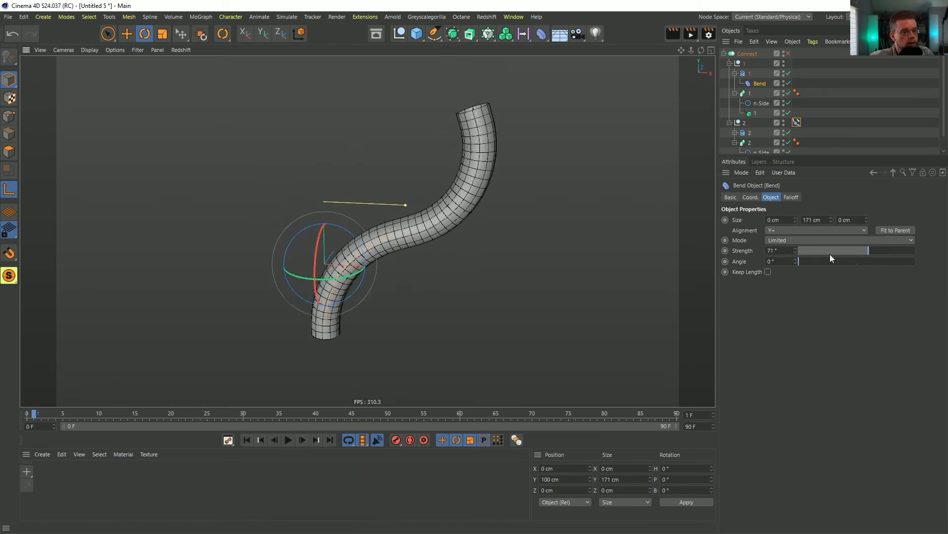
pyautogui.click(246, 440)
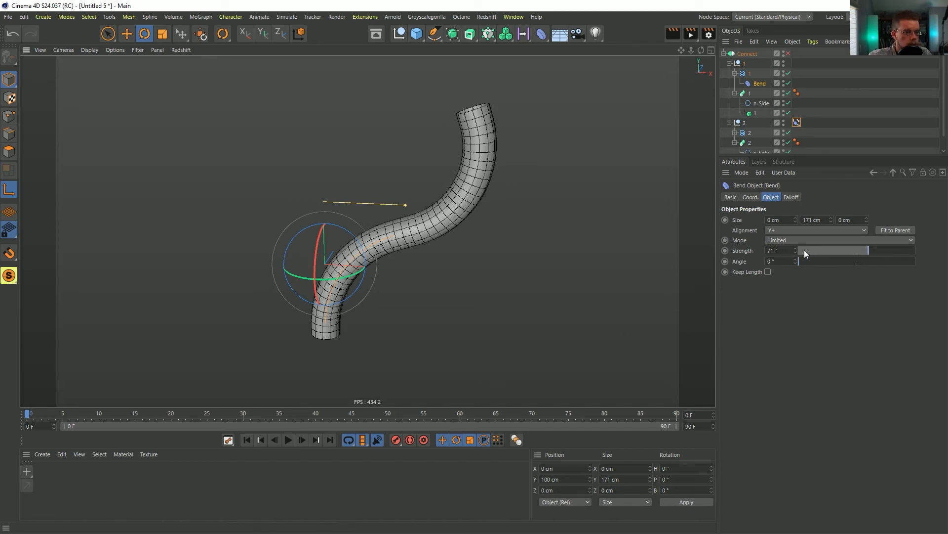
# Step: Keyframe the first segment's Bend strength from 0° at frame 0 to 90° at frame 90
pyautogui.moveTo(796, 250); pyautogui.dragTo(795, 257)
pyautogui.keyDown('ctrl'); pyautogui.click(725, 251); pyautogui.keyUp('ctrl')
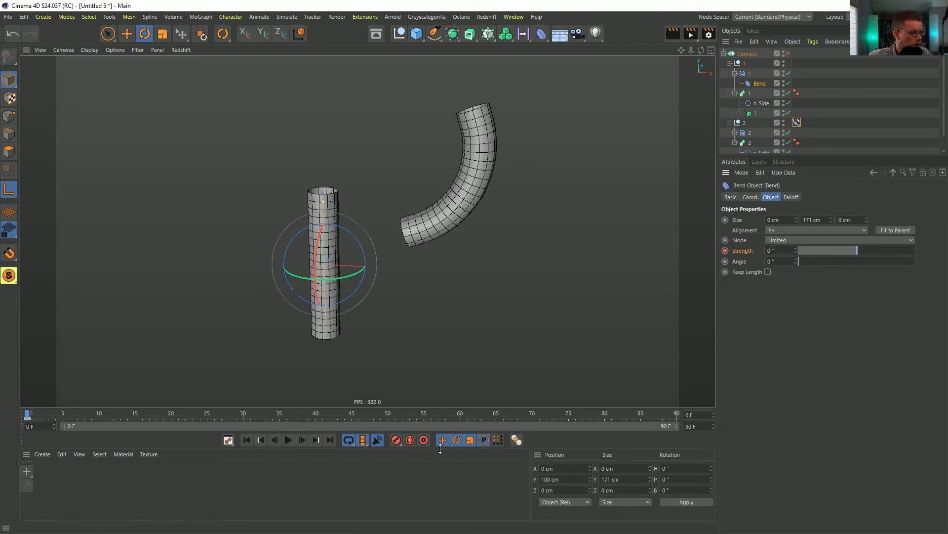
pyautogui.click(330, 440)
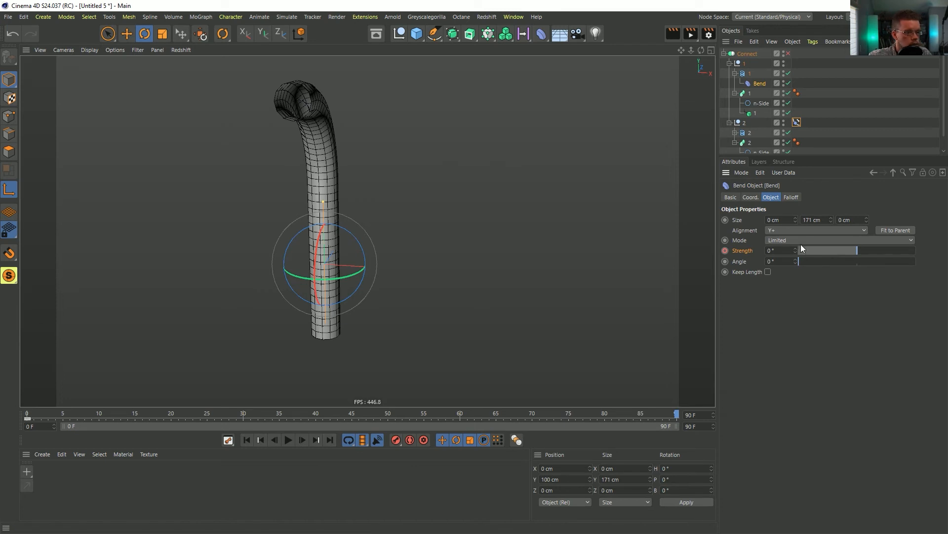
pyautogui.moveTo(865, 250); pyautogui.dragTo(915, 250)
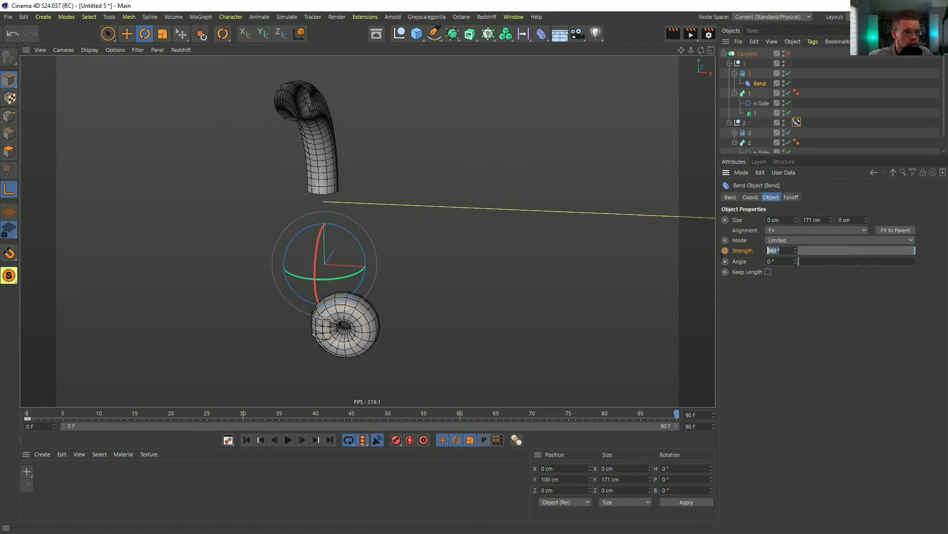
pyautogui.write('90')
pyautogui.press('Return')
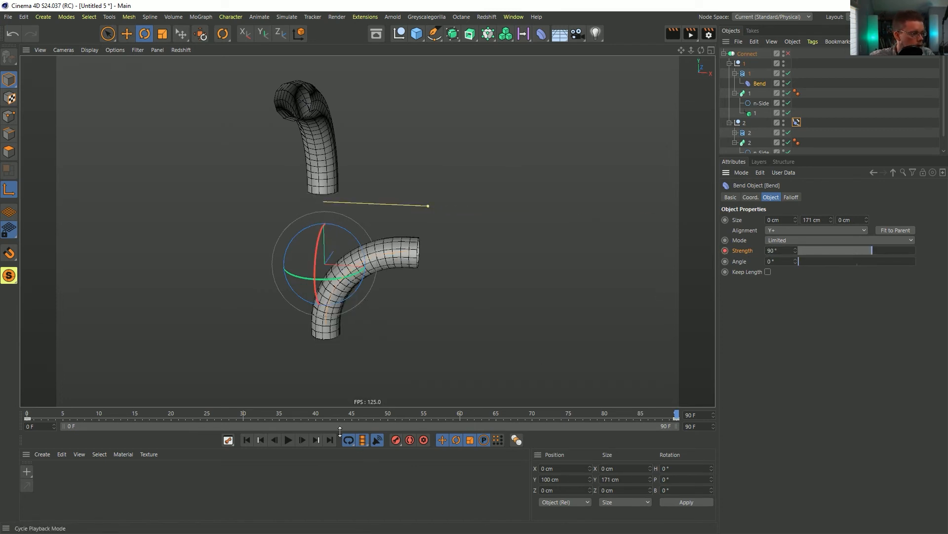
# Step: Play the bend animation from frame 0 to check how the second segment follows the first
pyautogui.click(246, 440)
pyautogui.click(289, 440)
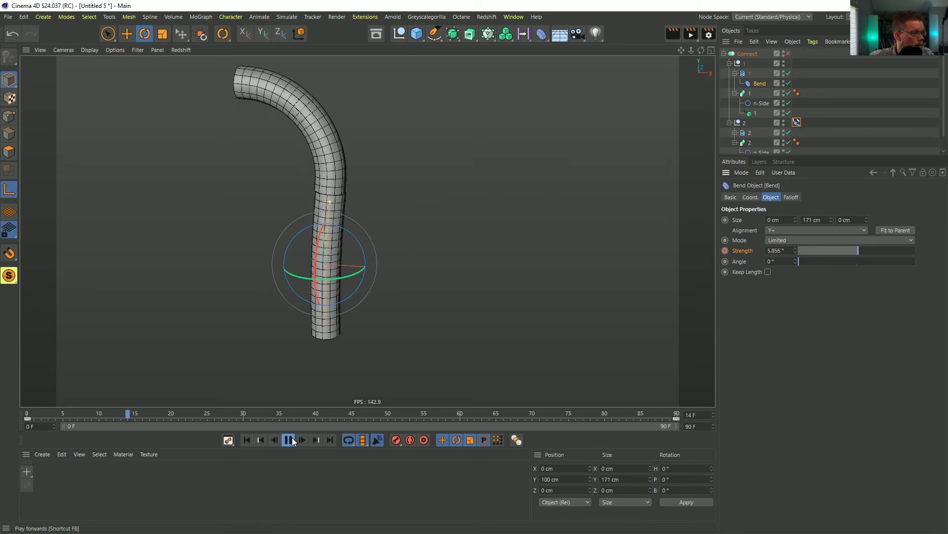
pyautogui.click(289, 440)
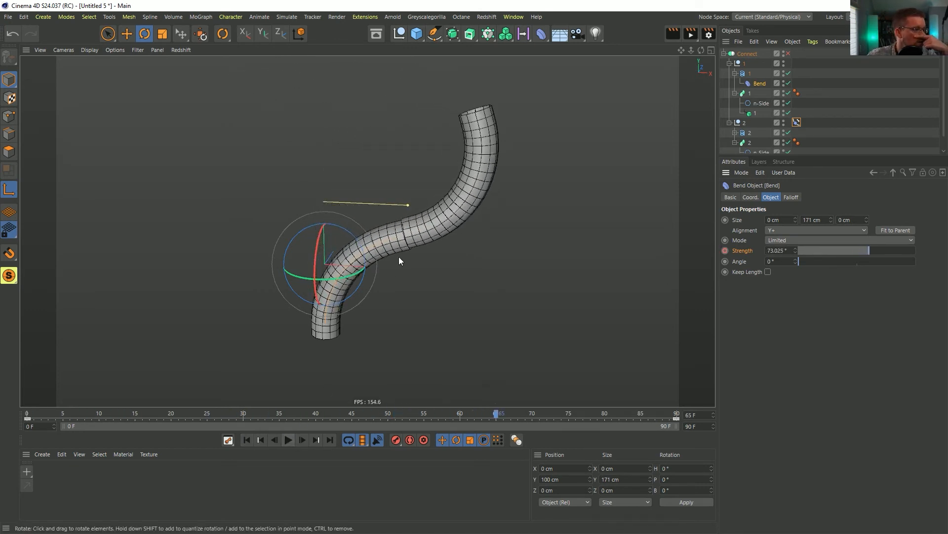
# Step: Set the priority of Null 2's Align to Spline tag to Generators
pyautogui.click(797, 123)
pyautogui.click(735, 197)
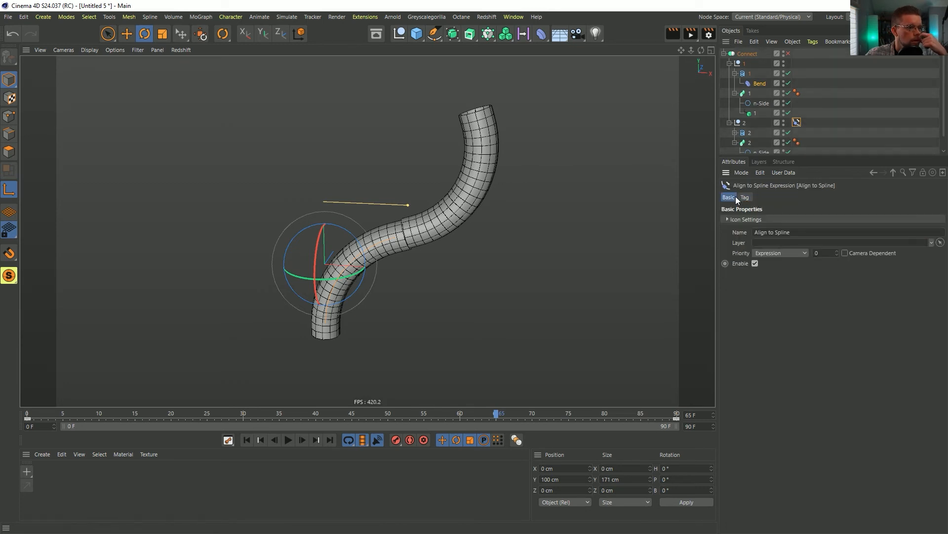
pyautogui.click(769, 253)
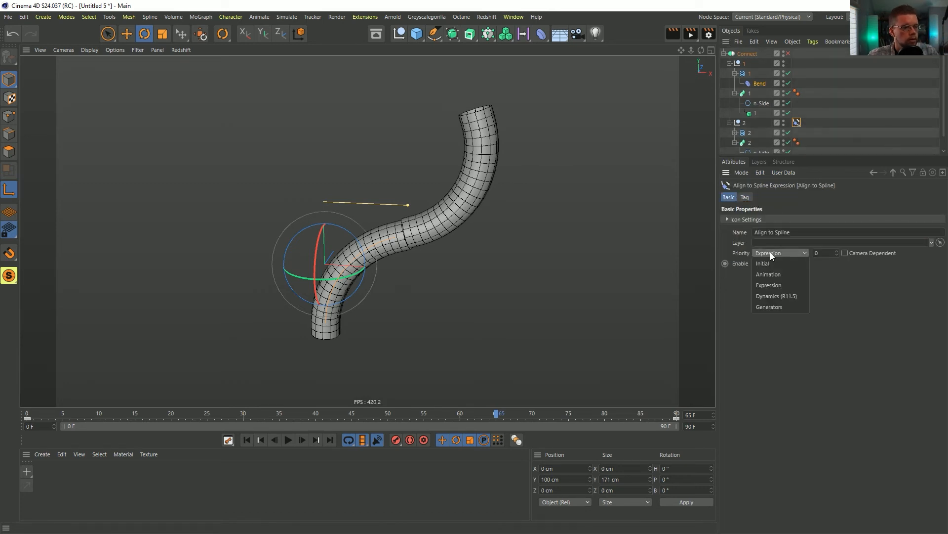
pyautogui.click(793, 309)
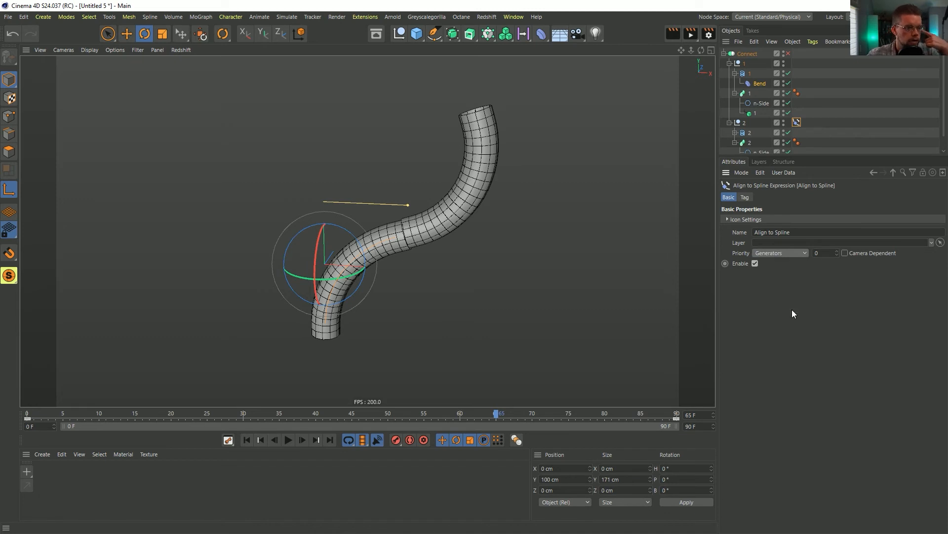
# Step: Replay the animation to check the joint under the changed tag priority, and reopen the first segment's Bend settings
pyautogui.click(307, 440)
pyautogui.click(306, 441)
pyautogui.click(291, 440)
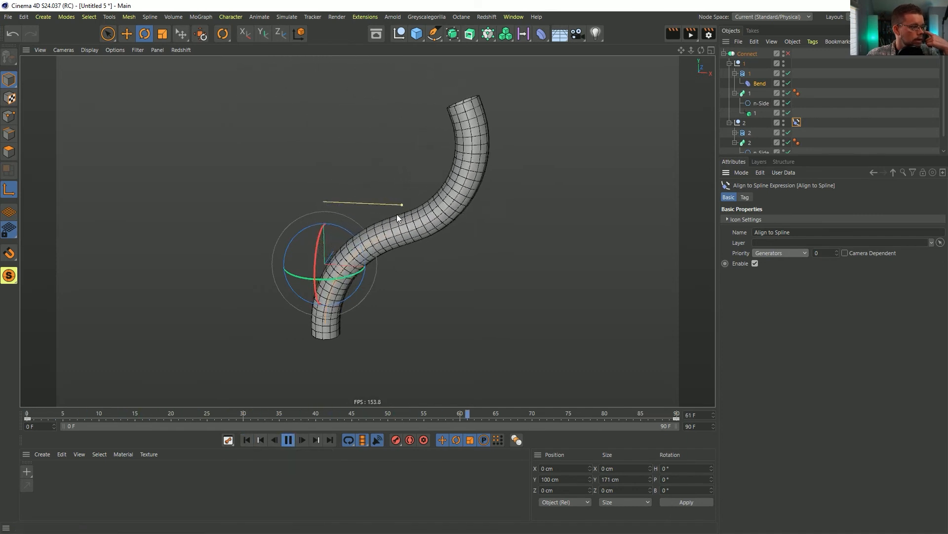
pyautogui.click(289, 439)
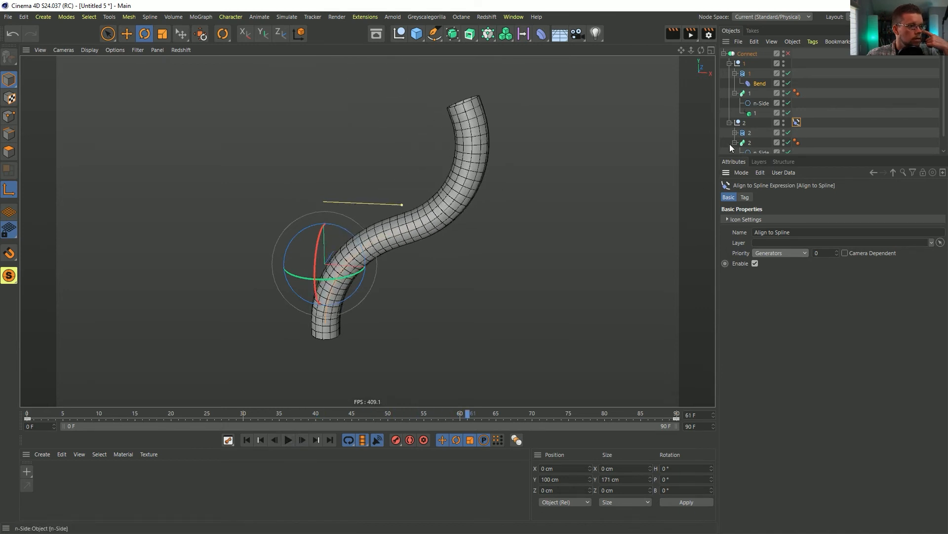
pyautogui.click(760, 83)
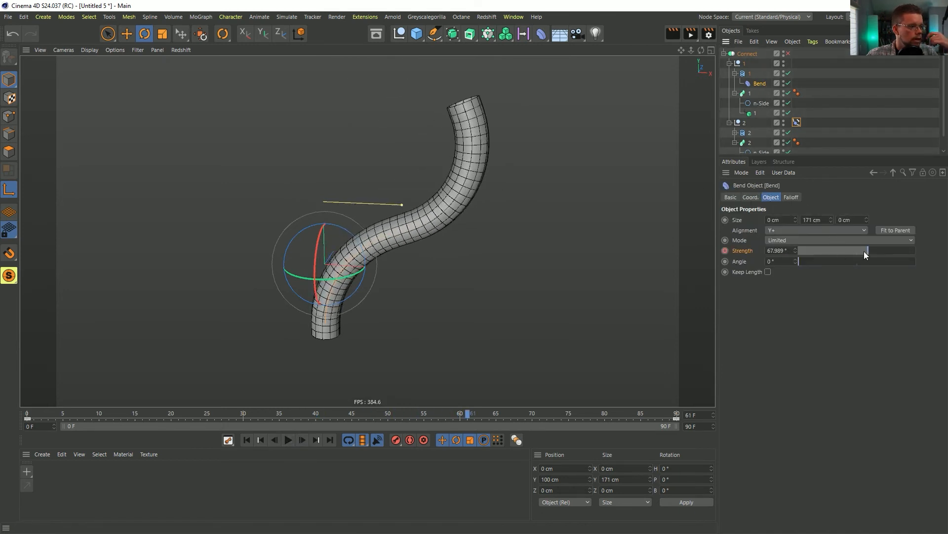
# Step: Try a Bend strength of 135° on the first segment and replay the keyframed animation from frame 0
pyautogui.moveTo(864, 251); pyautogui.dragTo(879, 251)
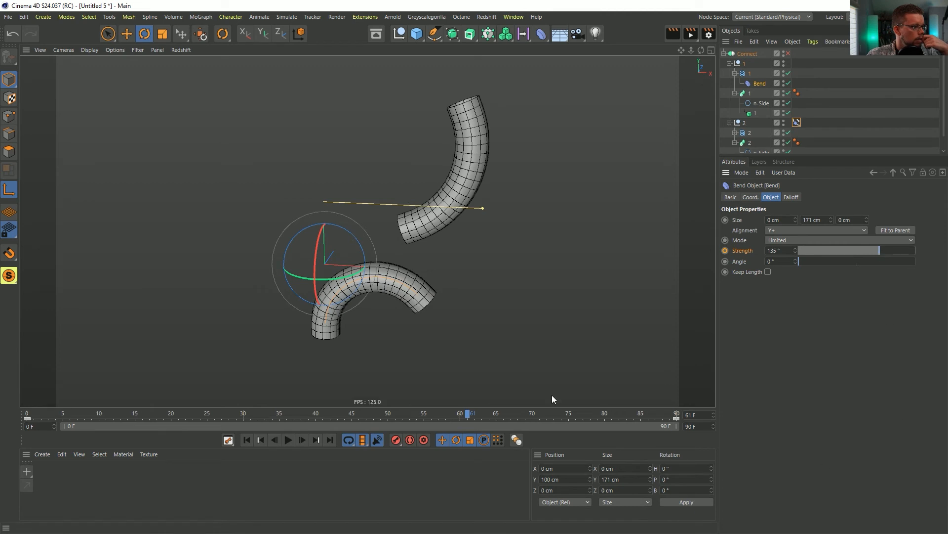
pyautogui.click(290, 439)
pyautogui.click(289, 440)
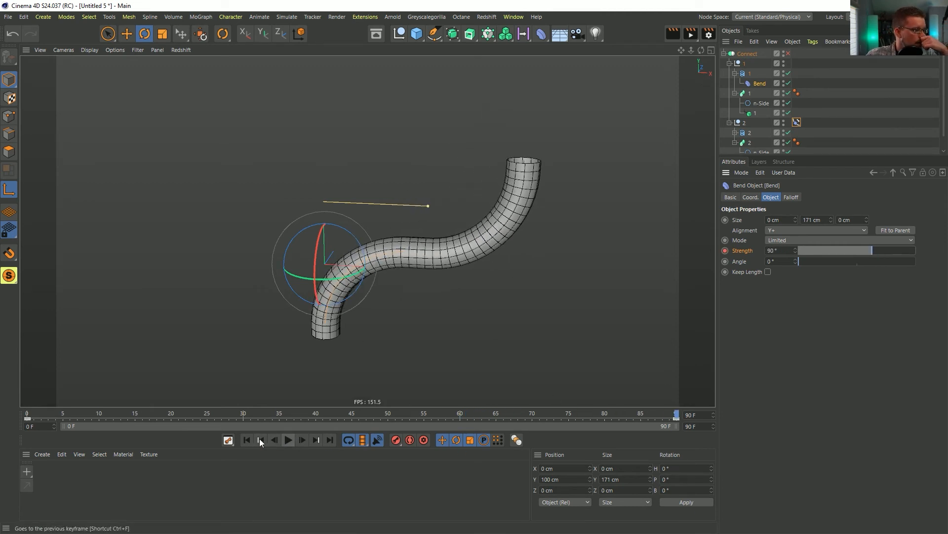
pyautogui.click(247, 439)
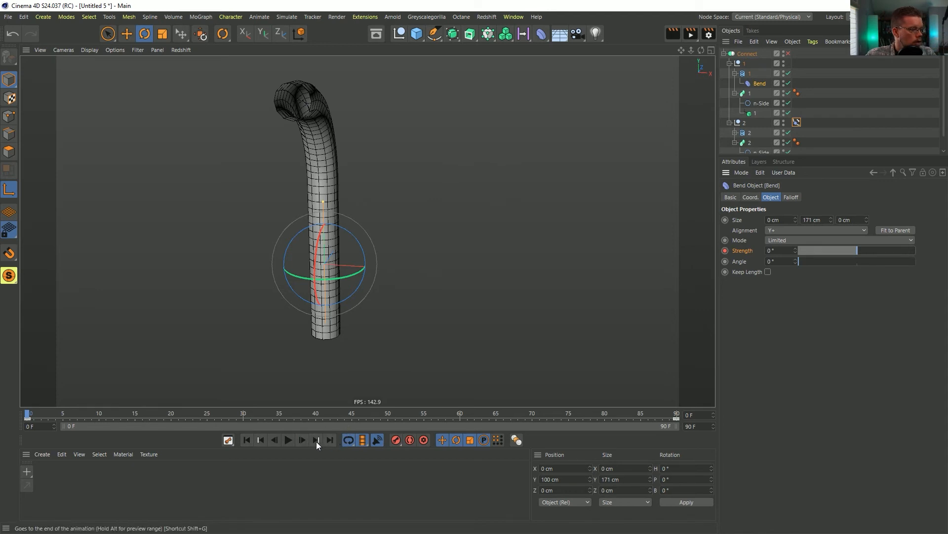
pyautogui.click(289, 440)
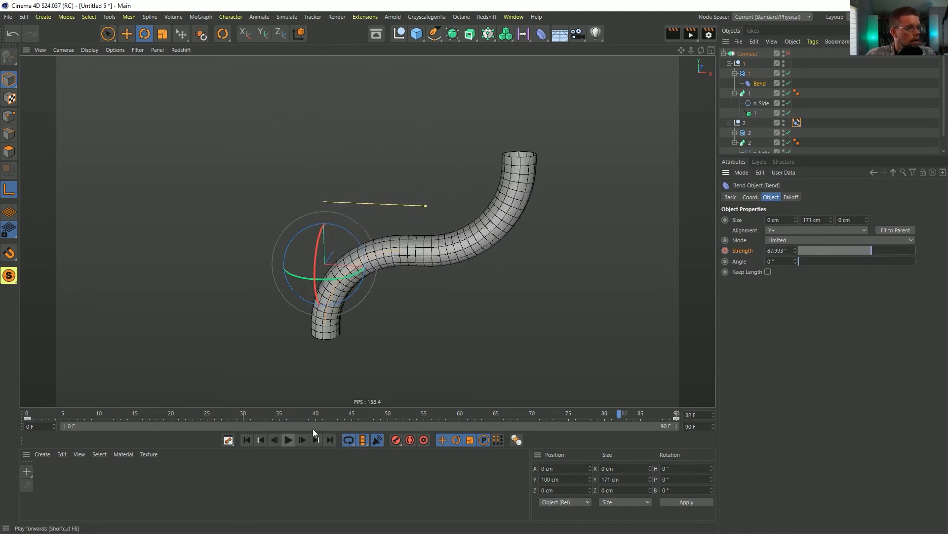
# Step: Open the second segment's Bend deformer and set its strength to 271°
pyautogui.moveTo(814, 154); pyautogui.dragTo(814, 243)
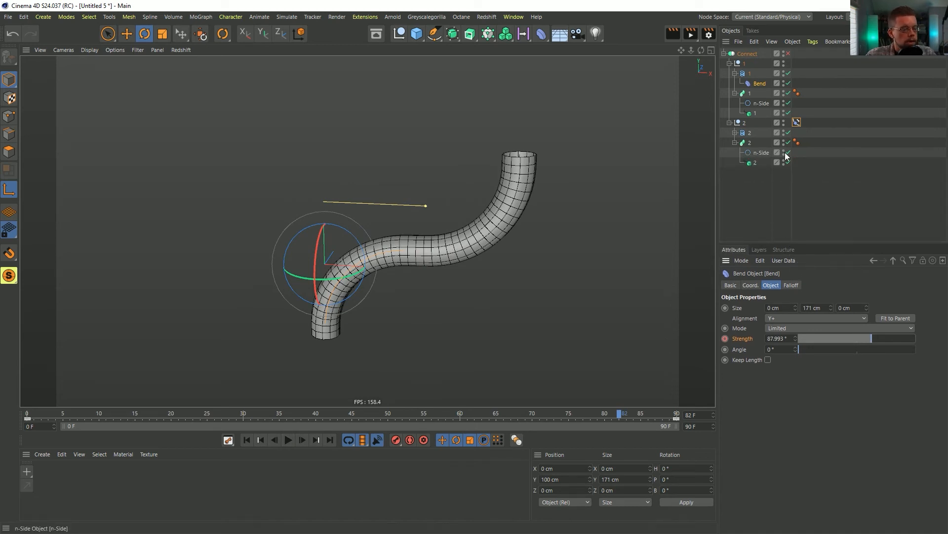
pyautogui.click(735, 133)
pyautogui.click(760, 143)
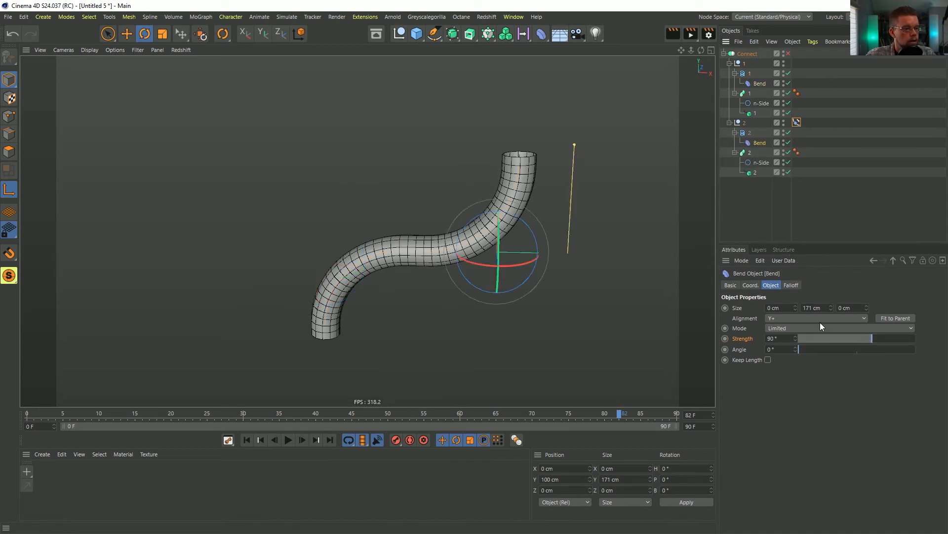
pyautogui.moveTo(862, 340); pyautogui.dragTo(902, 348)
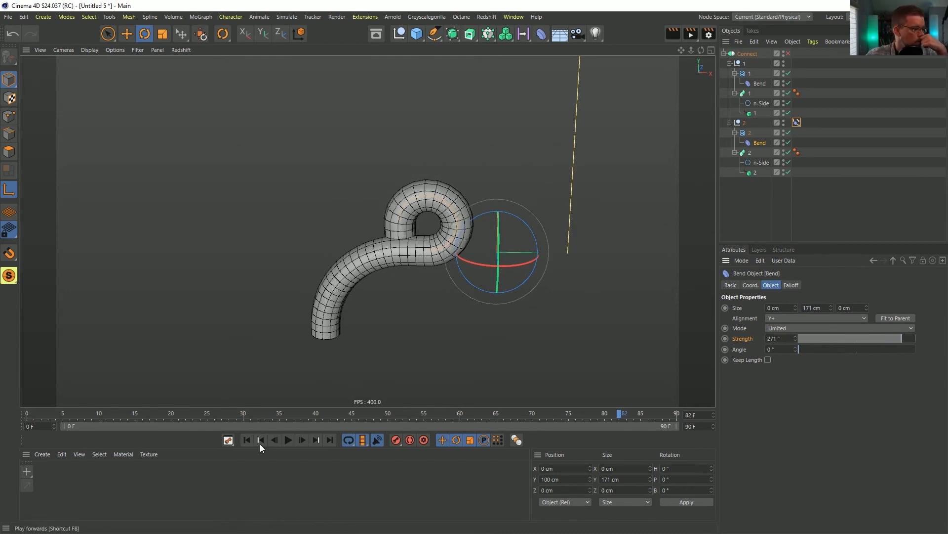
# Step: Play the animation and step through its first frames from frame 0 to check how the second segment's orientation follows the first
pyautogui.click(261, 440)
pyautogui.click(289, 440)
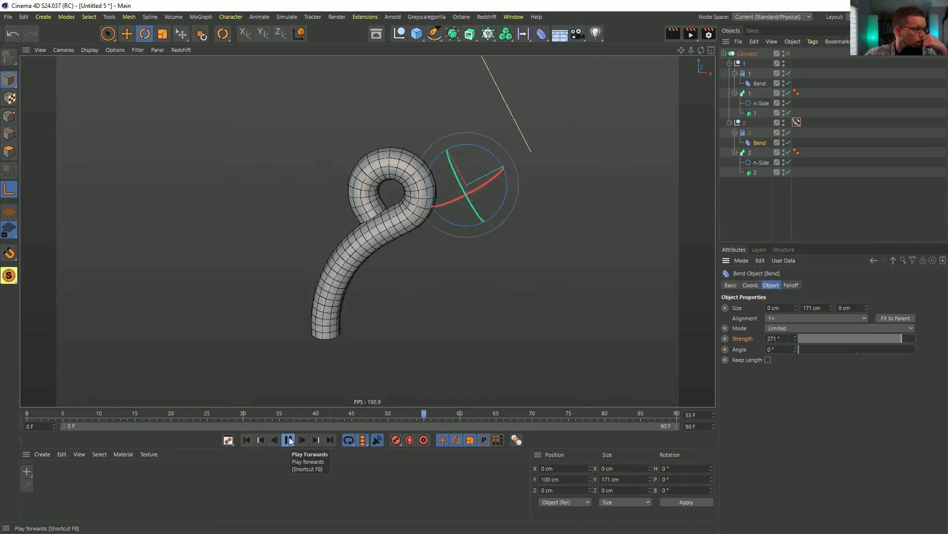
pyautogui.click(289, 440)
pyautogui.click(247, 439)
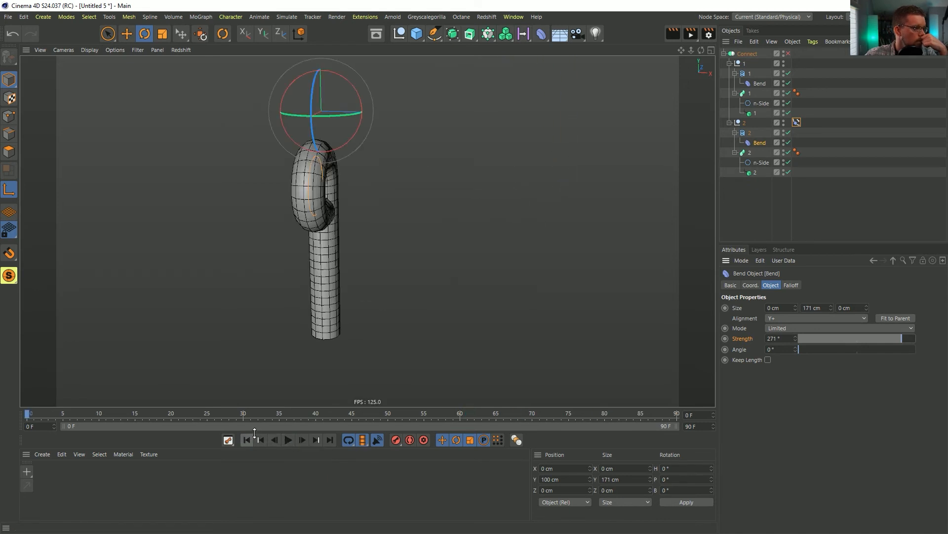
pyautogui.click(303, 440)
pyautogui.click(303, 439)
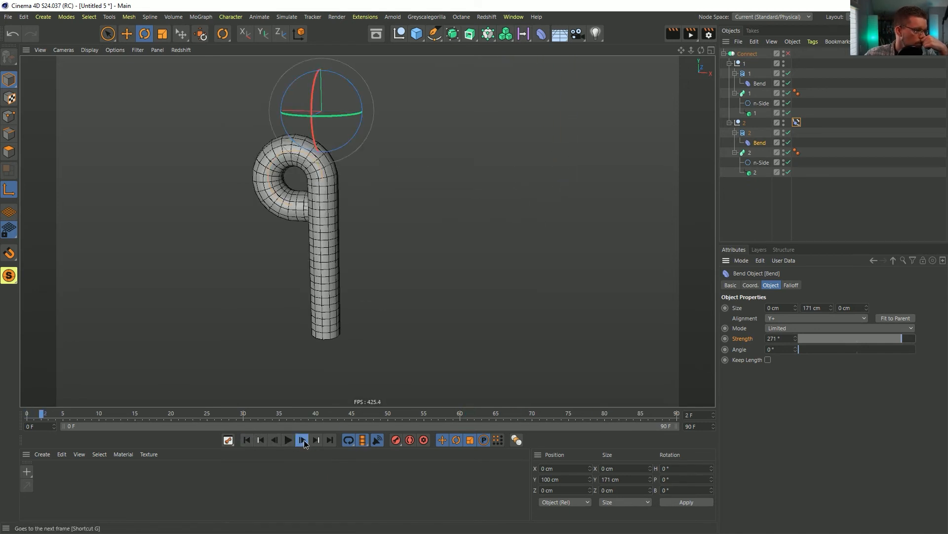
pyautogui.click(303, 439)
pyautogui.click(303, 440)
pyautogui.click(304, 440)
pyautogui.click(304, 440)
pyautogui.click(289, 441)
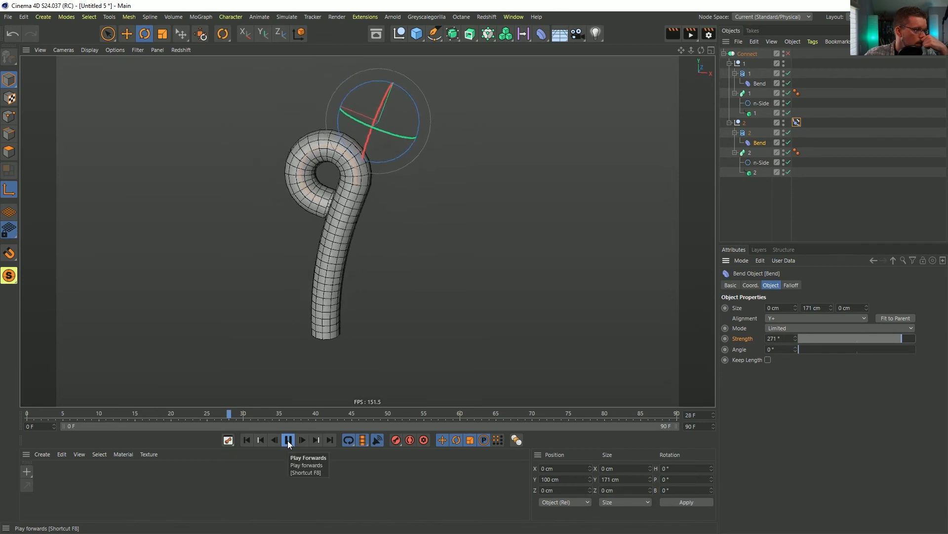
pyautogui.click(288, 440)
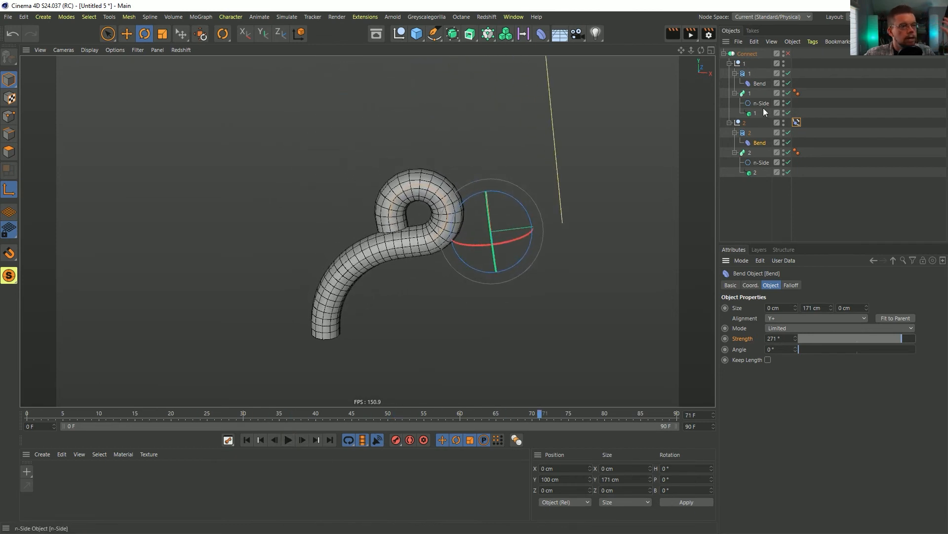
# Step: Set the second segment's Bend strength to 180°
pyautogui.click(730, 123)
pyautogui.click(729, 123)
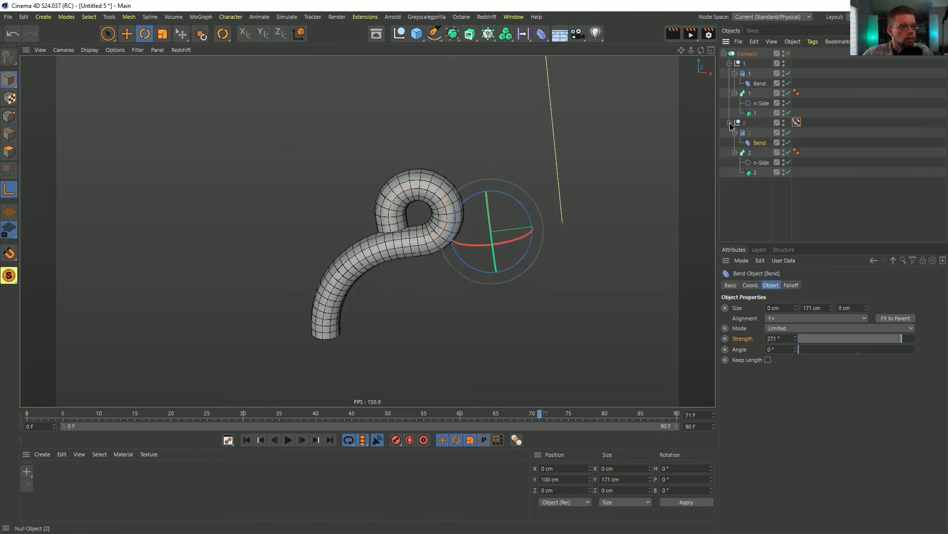
pyautogui.moveTo(785, 339); pyautogui.dragTo(759, 341)
pyautogui.write('180')
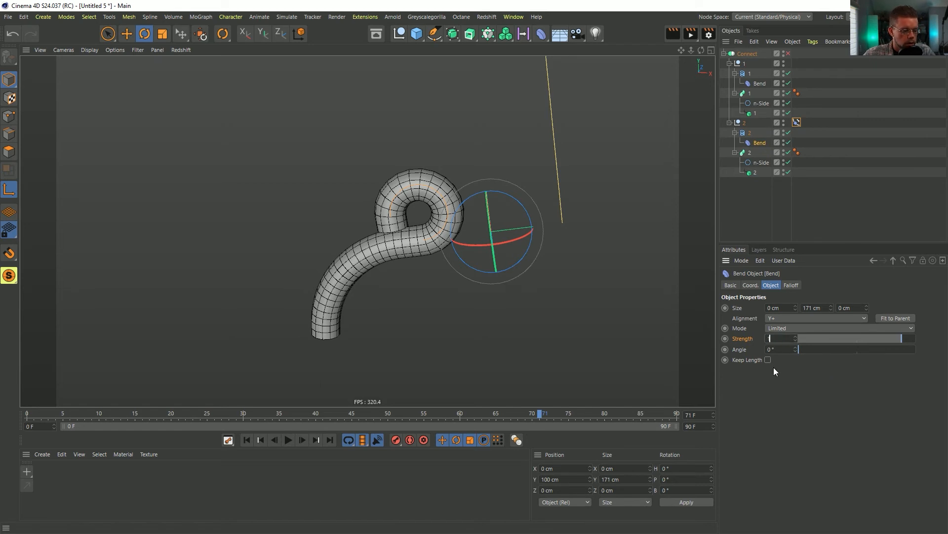
pyautogui.press('Return')
# Step: Duplicate null 2 as null 3 and assign tracer 2 as the Spline Path of its Align to Spline tag
pyautogui.click(729, 123)
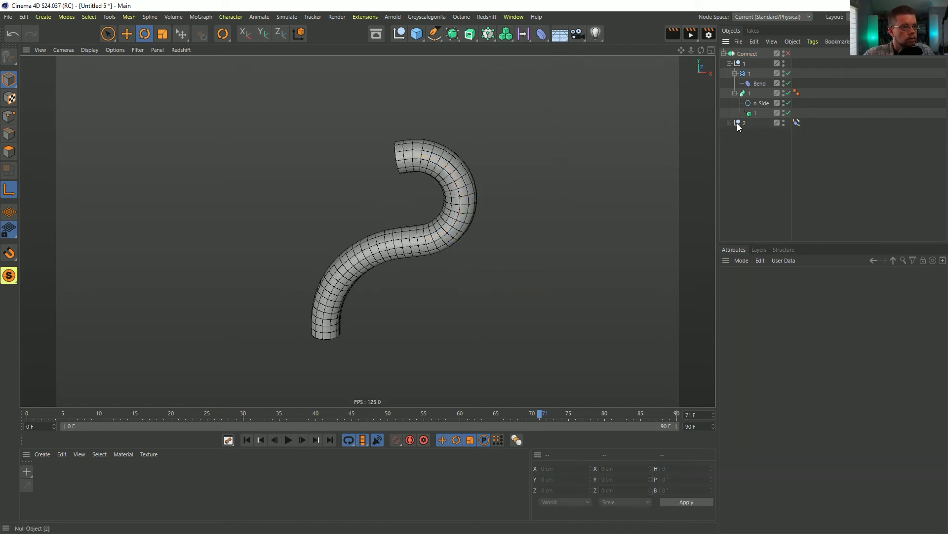
pyautogui.keyDown('ctrl'); pyautogui.moveTo(741, 123); pyautogui.dragTo(743, 127); pyautogui.keyUp('ctrl')
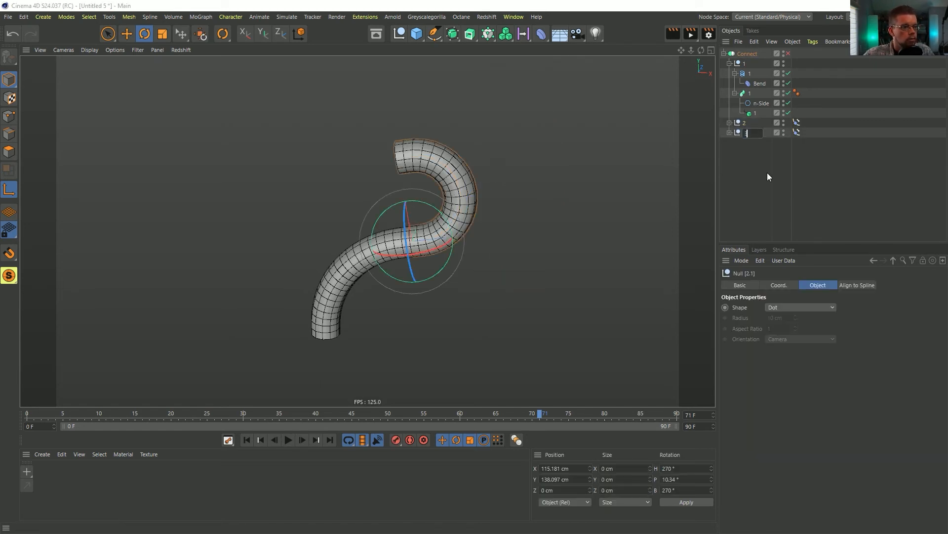
pyautogui.click(797, 133)
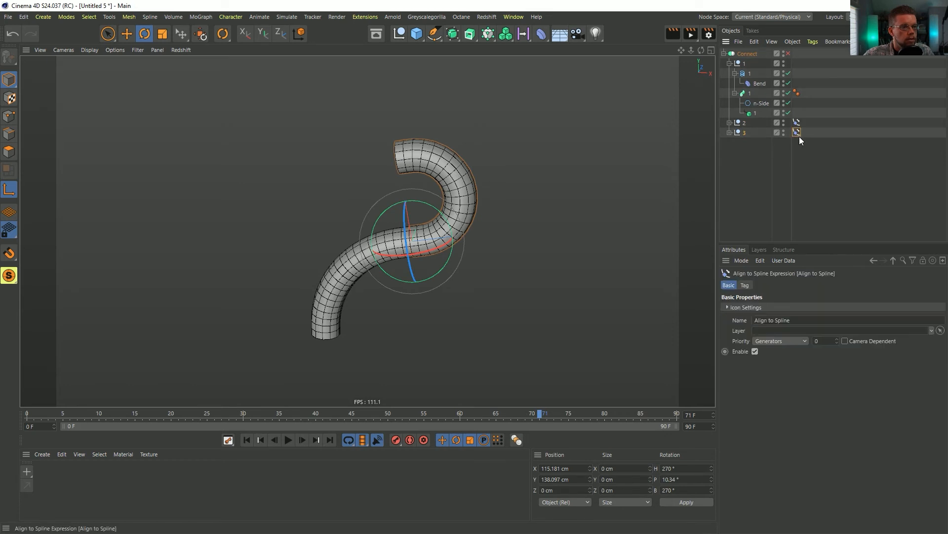
pyautogui.click(730, 123)
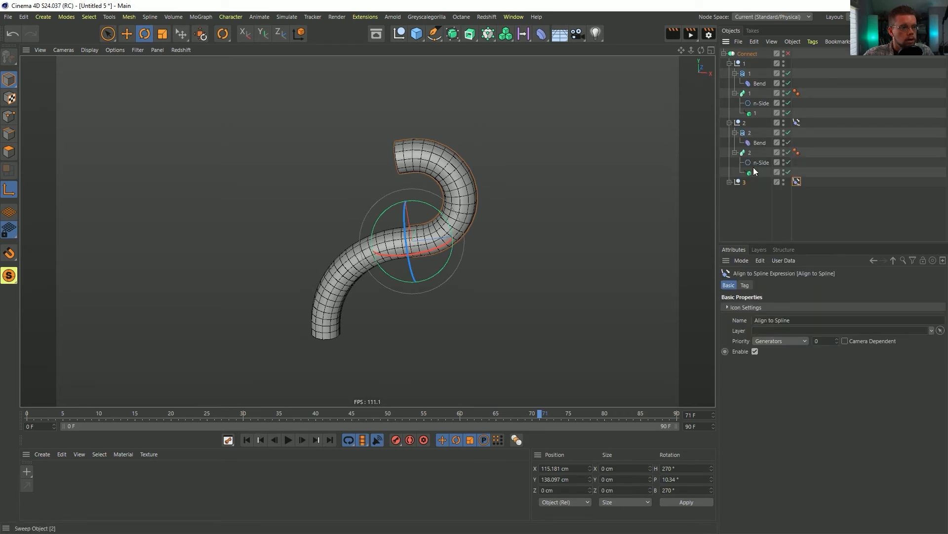
pyautogui.click(745, 286)
pyautogui.moveTo(787, 308); pyautogui.dragTo(787, 308)
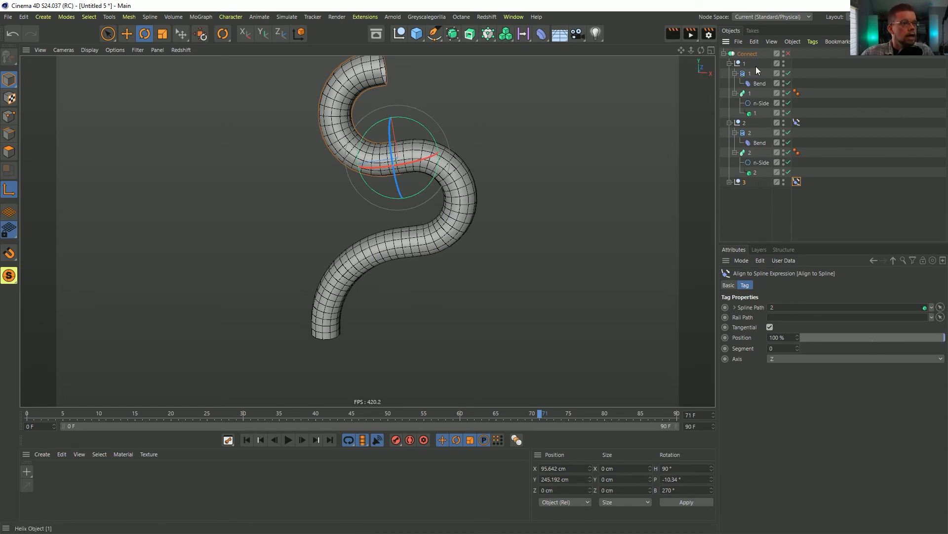
# Step: Enable the Connect object that holds all the segments
pyautogui.click(789, 53)
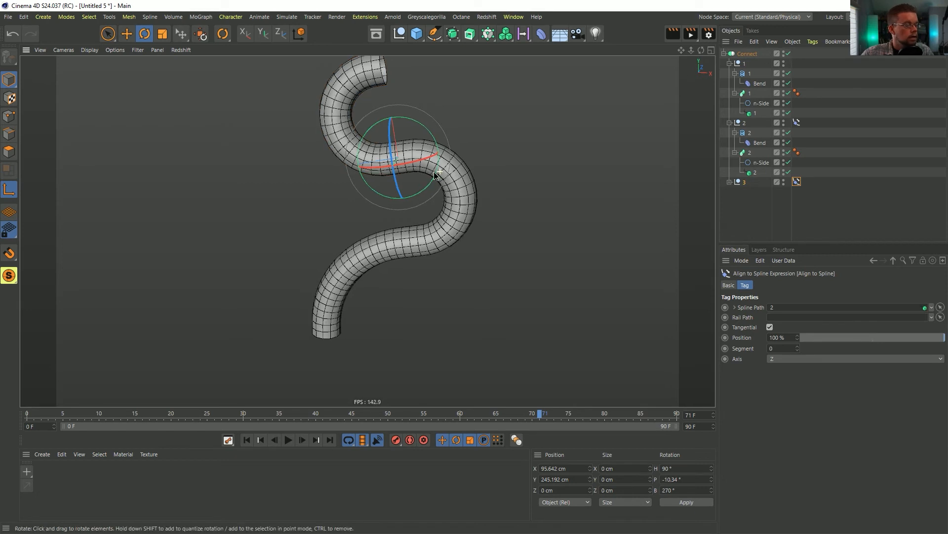
pyautogui.click(746, 55)
pyautogui.press('c')
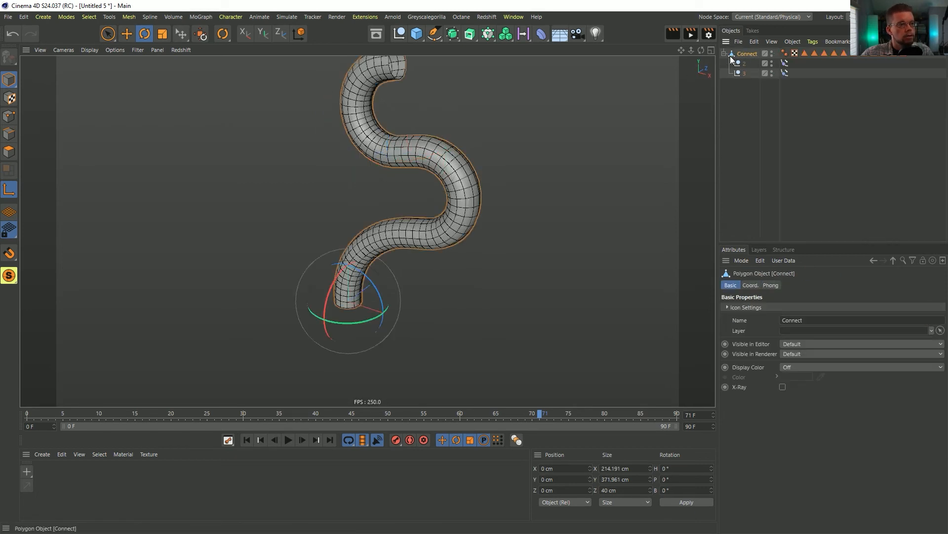
pyautogui.hotkey('ctrl', 'z')
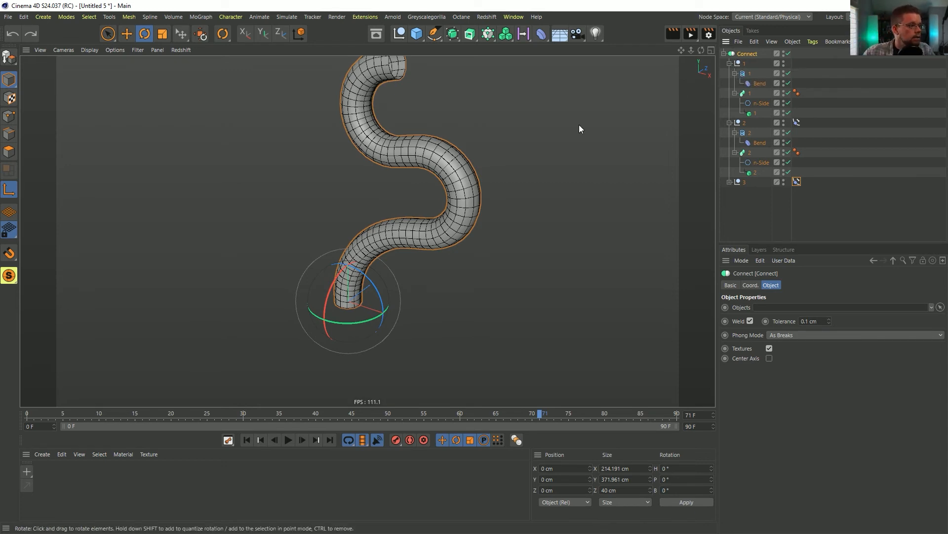
# Step: Expand null 3's hierarchy and open the third segment's Bend settings
pyautogui.keyDown('alt'); pyautogui.moveTo(407, 145); pyautogui.dragTo(467, 153); pyautogui.keyUp('alt')
pyautogui.keyDown('alt'); pyautogui.moveTo(468, 183); pyautogui.dragTo(475, 274, button='middle'); pyautogui.keyUp('alt')
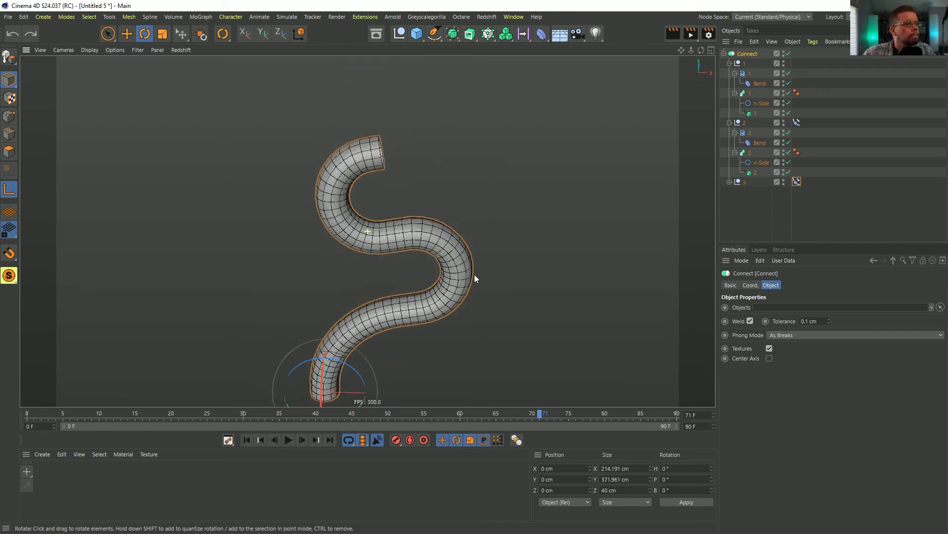
pyautogui.keyDown('alt'); pyautogui.moveTo(474, 274); pyautogui.dragTo(477, 271); pyautogui.keyUp('alt')
pyautogui.click(729, 182)
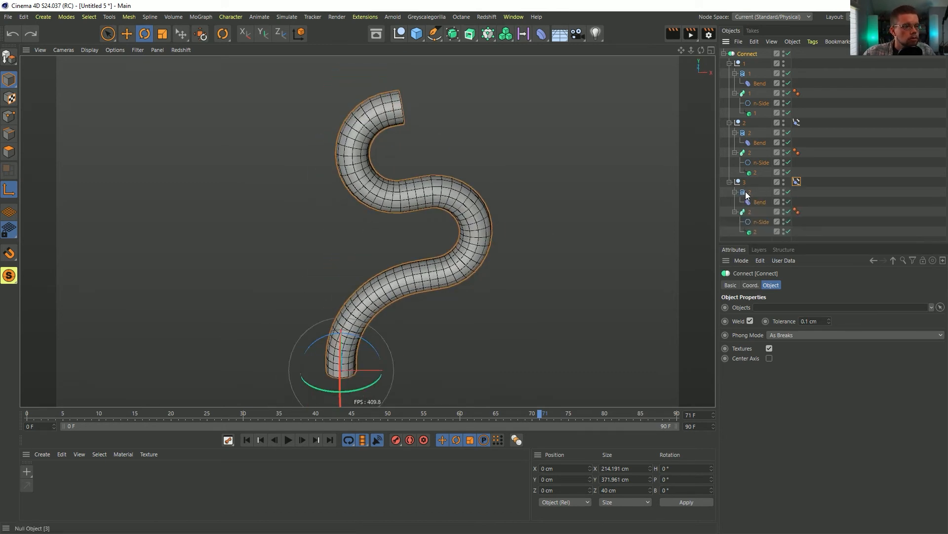
pyautogui.keyDown('alt'); pyautogui.moveTo(495, 264); pyautogui.dragTo(493, 259); pyautogui.keyUp('alt')
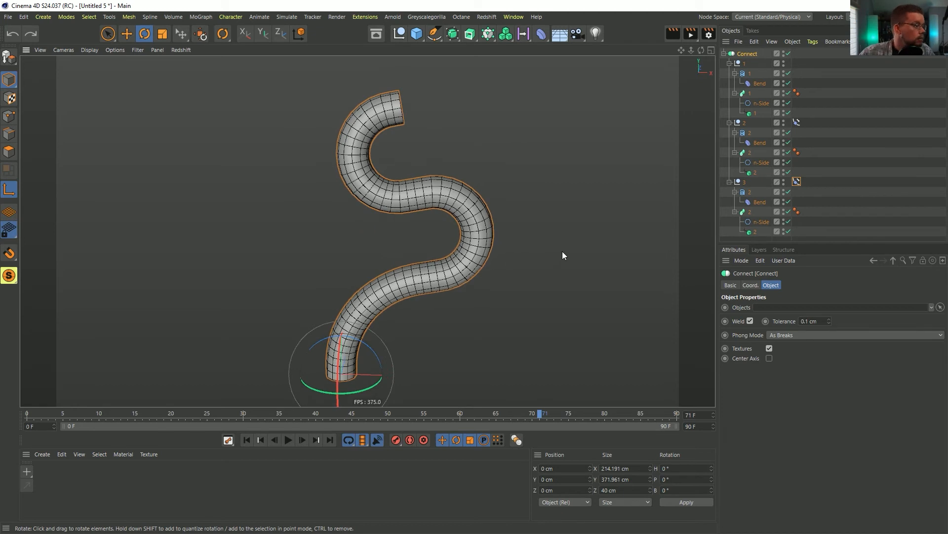
pyautogui.click(755, 203)
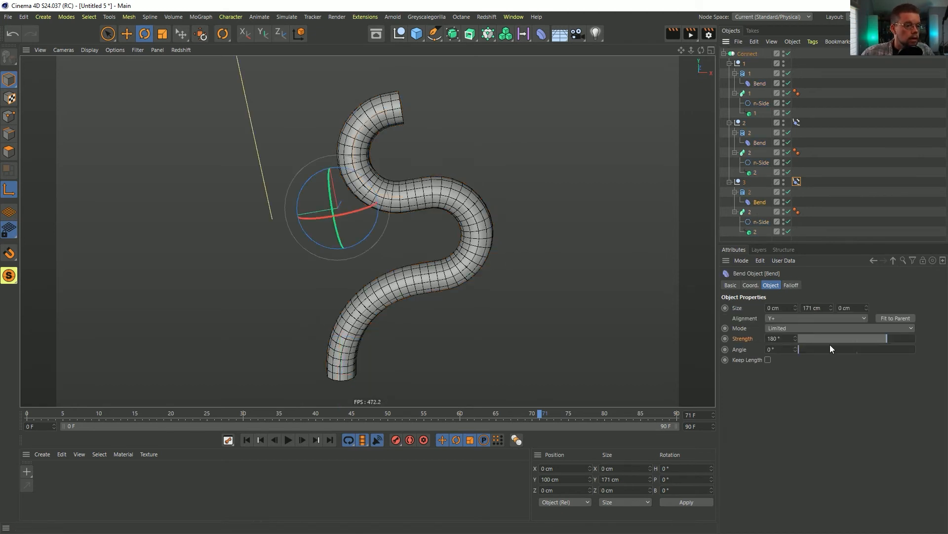
# Step: Clear the first segment's Bend strength animation and set the strength to 90°
pyautogui.moveTo(874, 338); pyautogui.dragTo(869, 341)
pyautogui.moveTo(781, 337); pyautogui.dragTo(748, 359)
pyautogui.write('90')
pyautogui.press('Return')
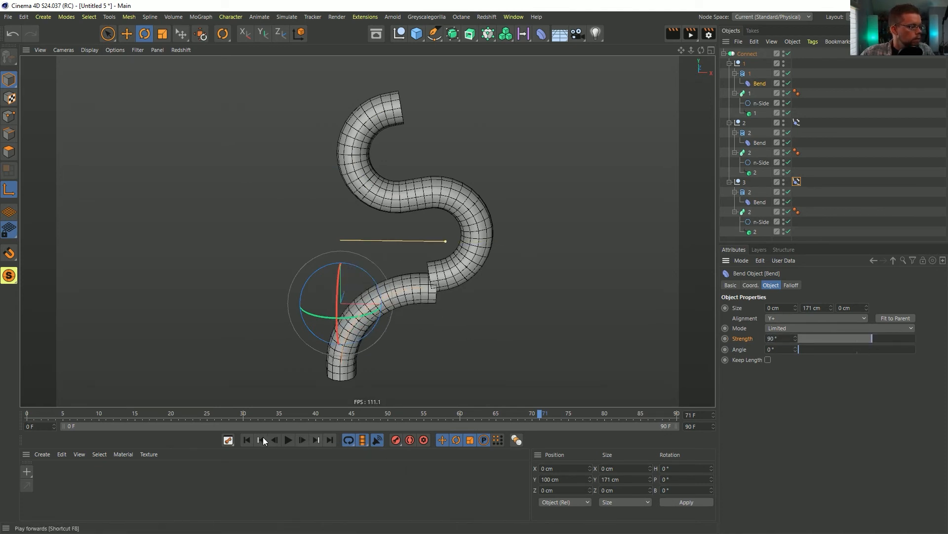
# Step: Select the Bend deformers of all three segments and keyframe their strengths at frame 90
pyautogui.click(246, 440)
pyautogui.moveTo(395, 272)
pyautogui.keyDown('alt'); pyautogui.mouseDown()
pyautogui.moveTo(540, 278)
pyautogui.moveTo(387, 301)
pyautogui.moveTo(396, 291)
pyautogui.mouseUp(); pyautogui.keyUp('alt')
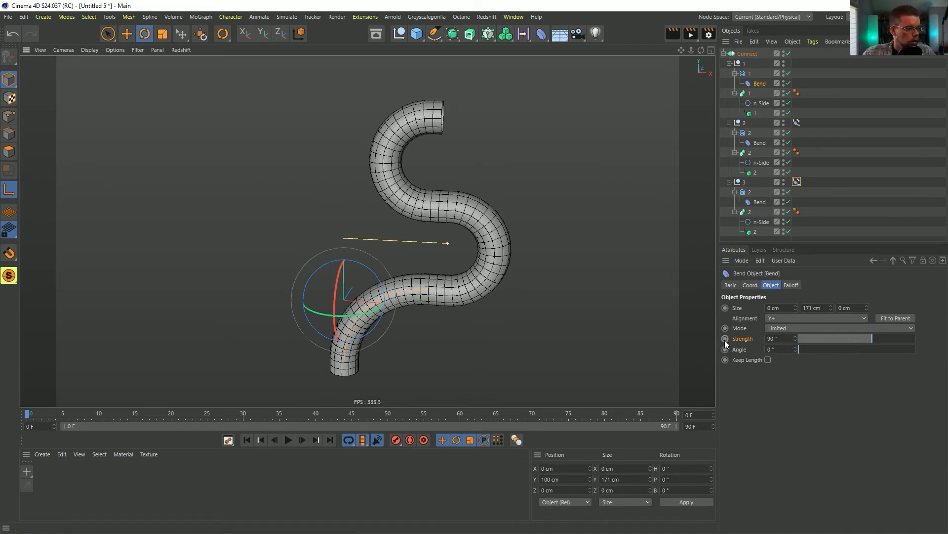
pyautogui.click(761, 205)
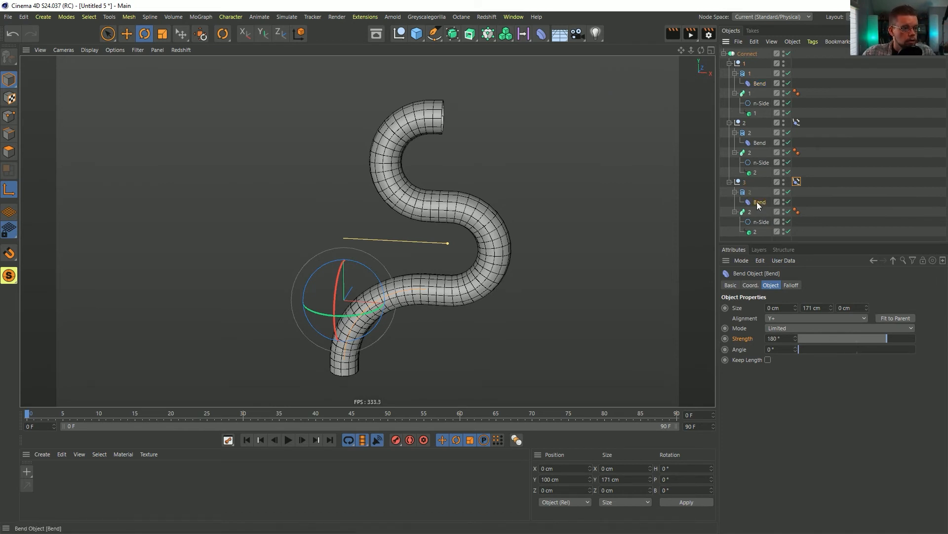
pyautogui.keyDown('ctrl'); pyautogui.click(758, 143); pyautogui.keyUp('ctrl')
pyautogui.keyDown('ctrl'); pyautogui.click(760, 85); pyautogui.keyUp('ctrl')
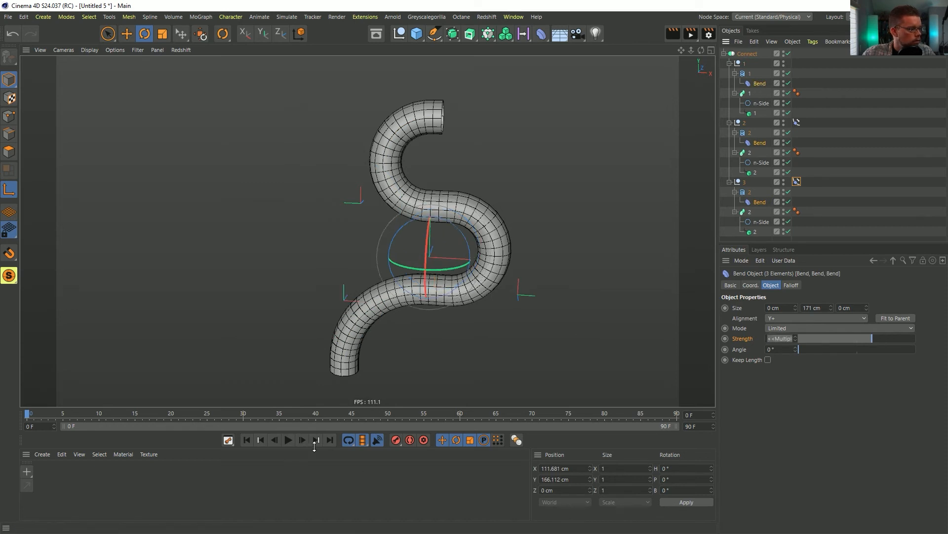
pyautogui.click(330, 440)
pyautogui.click(726, 338)
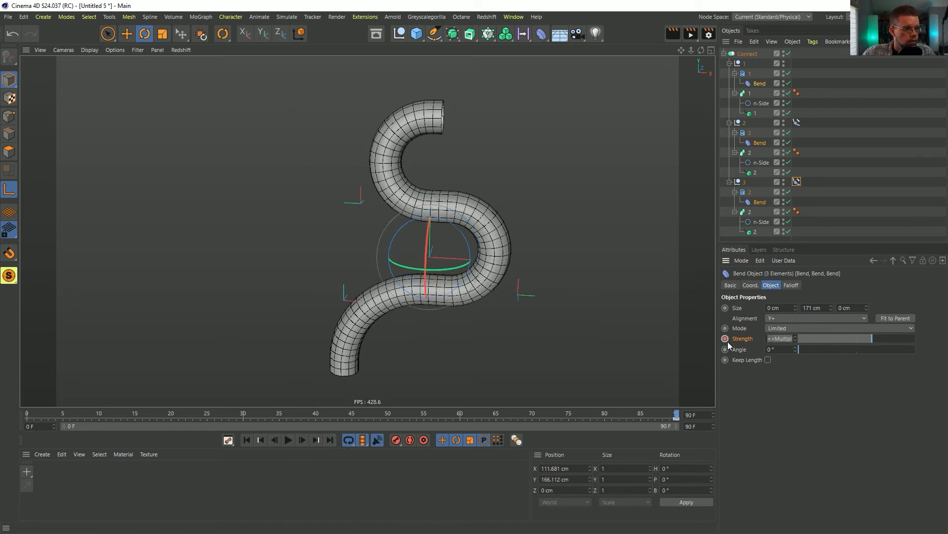
# Step: Set the strength of all three Bend deformers to 0° at frame 0 and keyframe it
pyautogui.click(248, 440)
pyautogui.doubleClick(780, 338)
pyautogui.write('0')
pyautogui.press('Return')
pyautogui.click(725, 339)
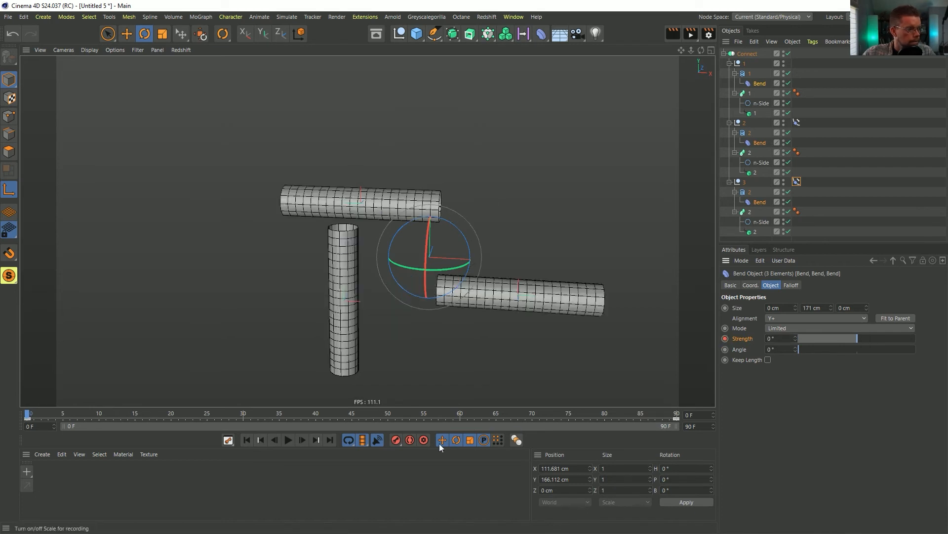
# Step: Step through the first frames and play the animation to check the joints between all three segments
pyautogui.click(304, 441)
pyautogui.click(304, 441)
pyautogui.scroll(-2, 368, 270)
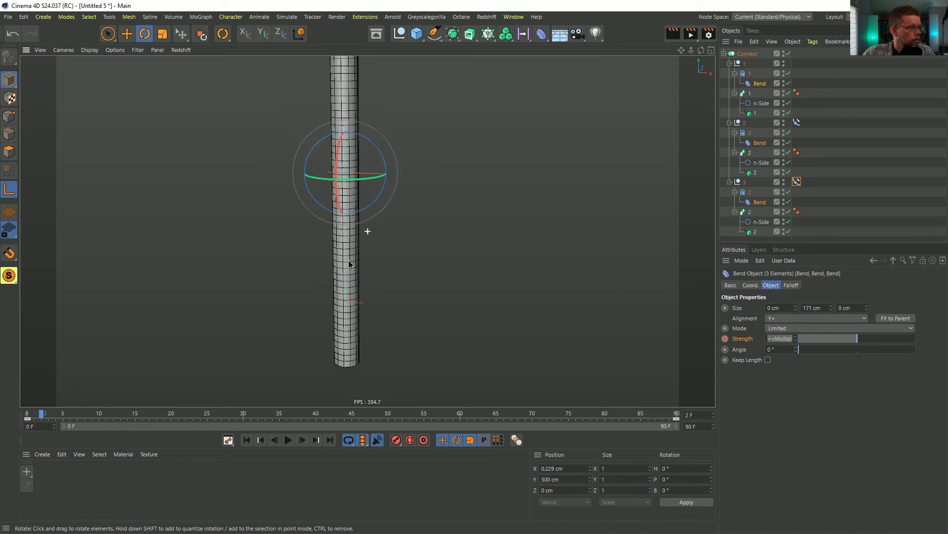
pyautogui.keyDown('alt'); pyautogui.moveTo(366, 231); pyautogui.dragTo(362, 296, button='middle'); pyautogui.keyUp('alt')
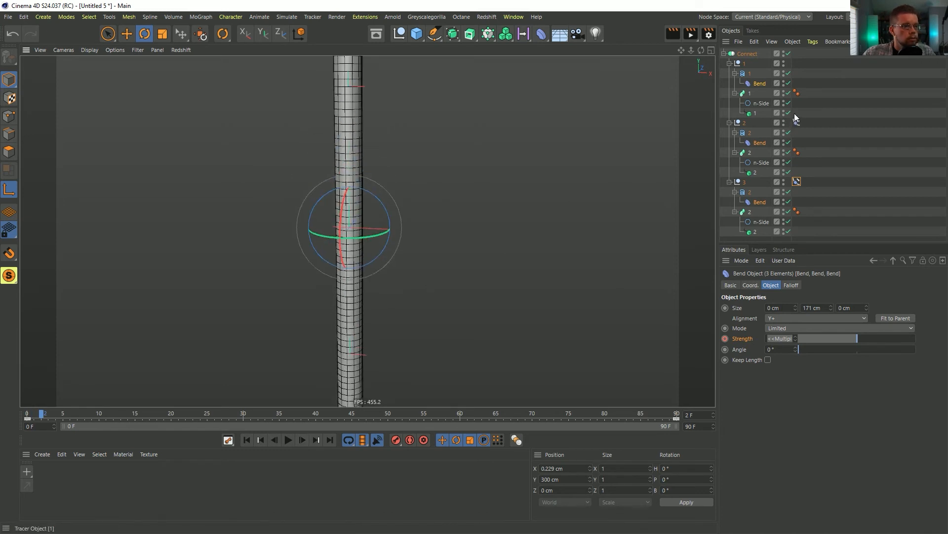
pyautogui.click(288, 439)
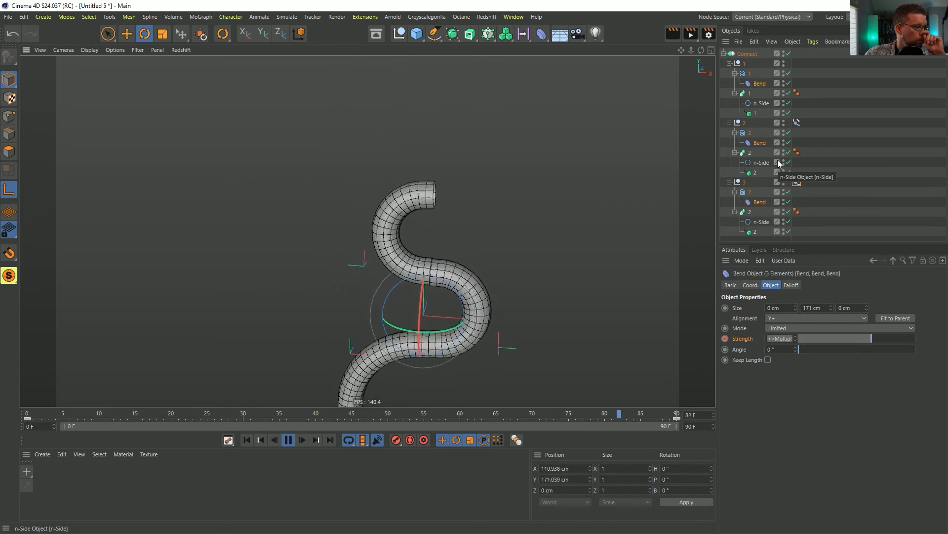
# Step: Compare the Align to Spline tags of segments 2 and 3, and set the third segment's tag priority to Generators 1
pyautogui.click(796, 182)
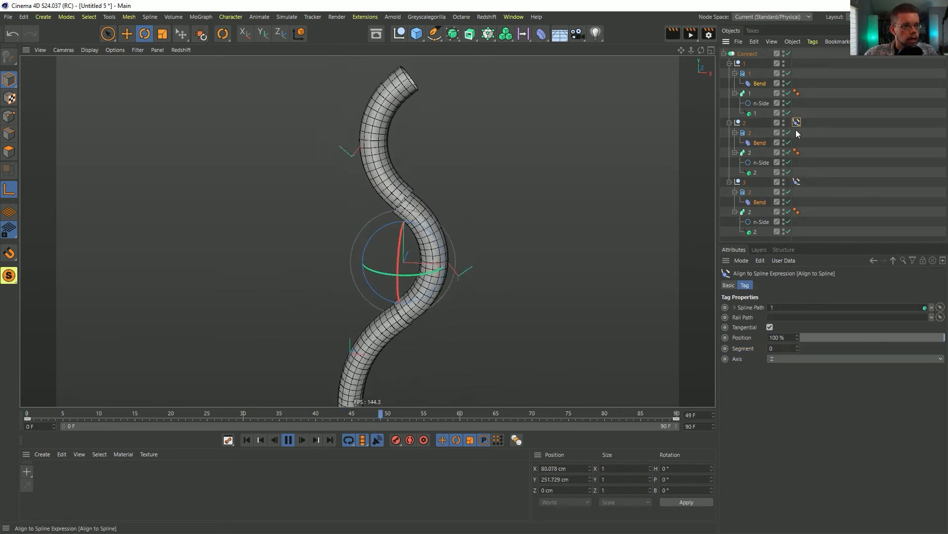
pyautogui.click(728, 286)
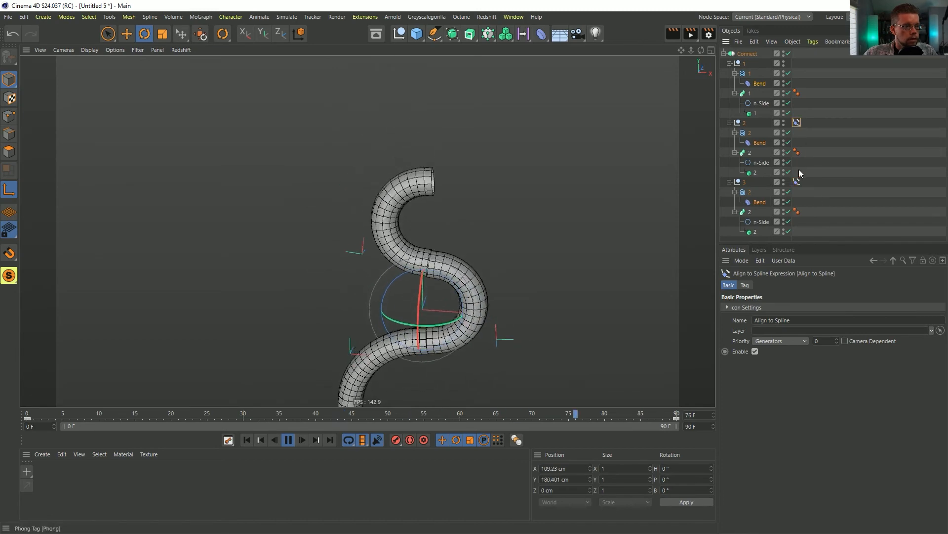
pyautogui.click(836, 339)
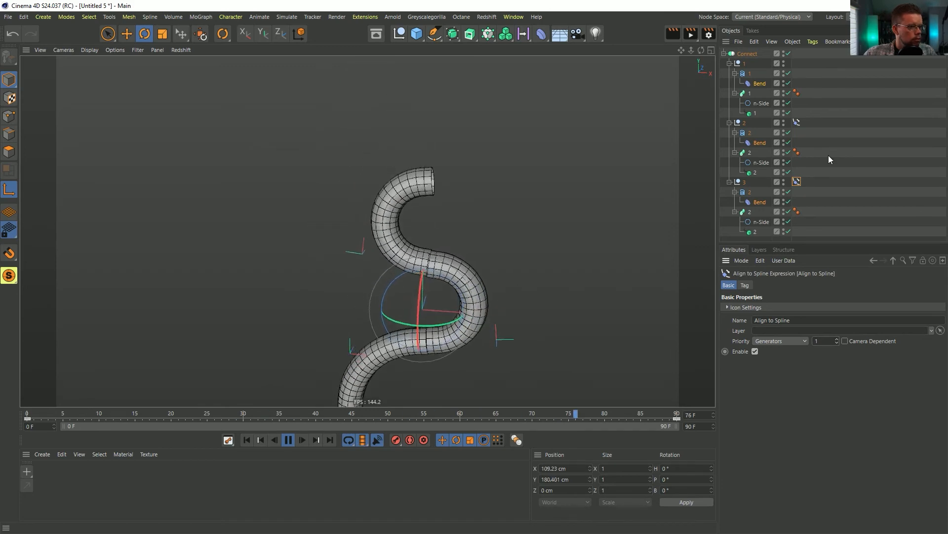
# Step: Try deleting the third segment to inspect the joint between the first two during playback, and undo the deletion
pyautogui.click(743, 186)
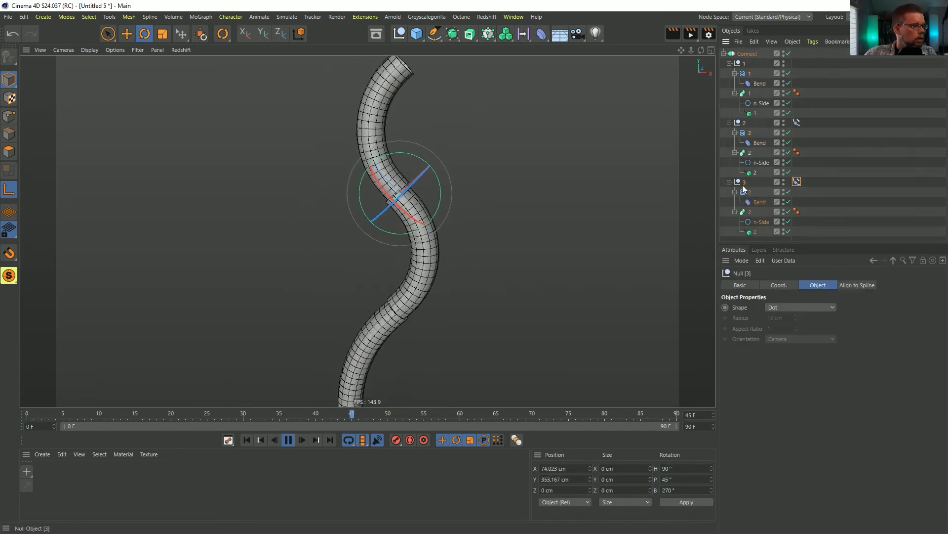
pyautogui.press('Delete')
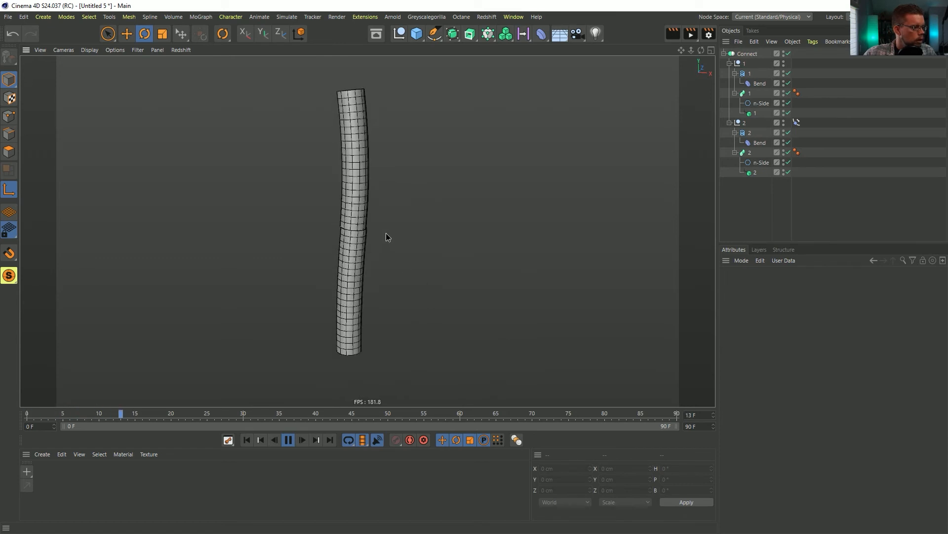
pyautogui.scroll(6, 396, 242)
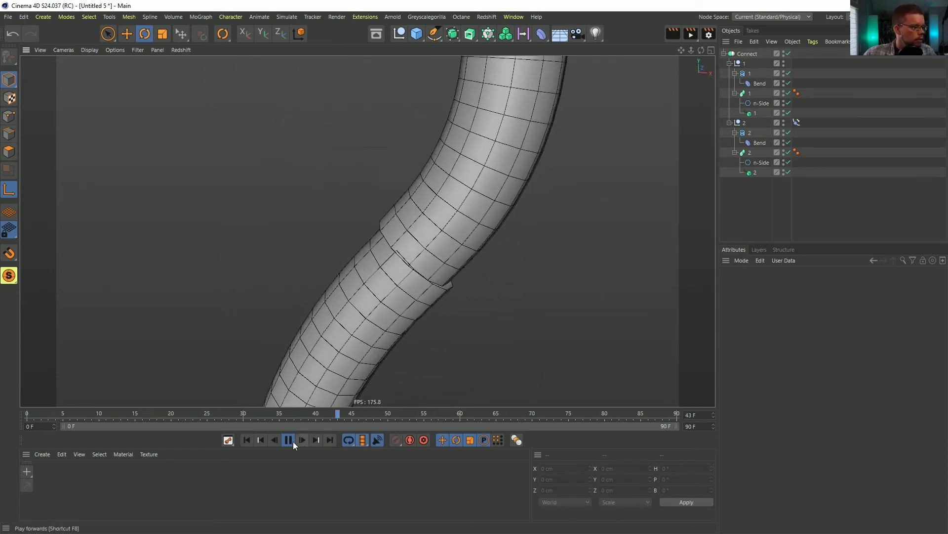
pyautogui.click(291, 440)
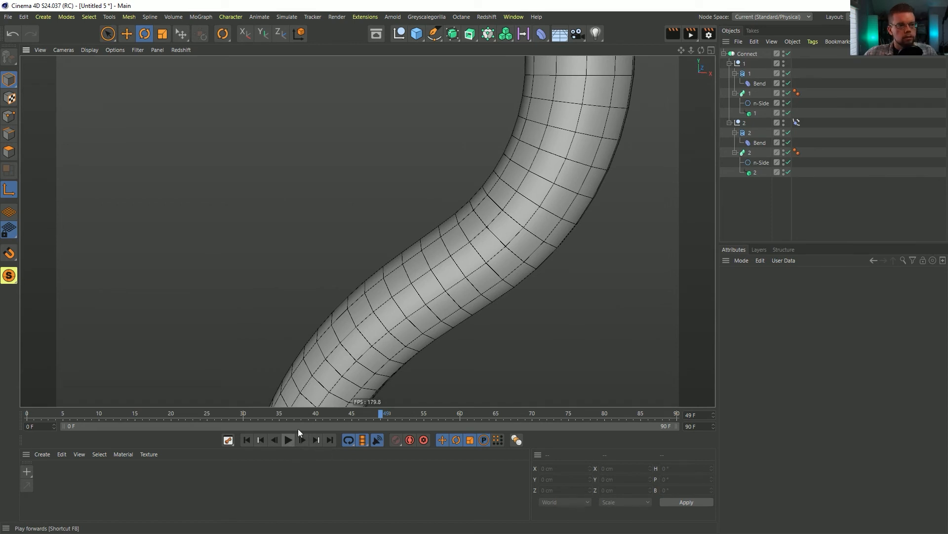
pyautogui.hotkey('ctrl', 'z')
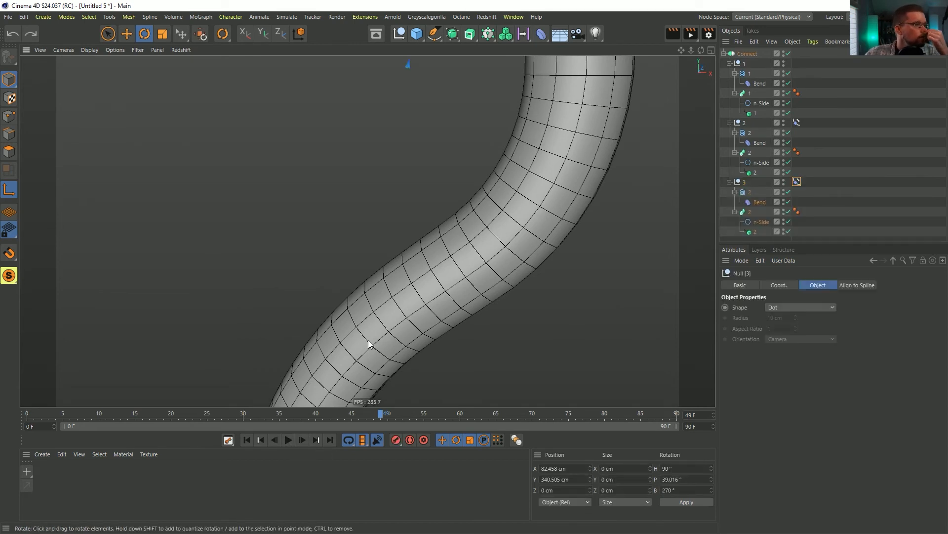
# Step: Start saving the scene and, in the SceneFiles folder, rename the existing file [a]MultiBend.c4d to [4a]MultiBend.c4d
pyautogui.scroll(-5, 565, 210)
pyautogui.keyDown('alt'); pyautogui.moveTo(461, 268); pyautogui.dragTo(445, 274, button='right'); pyautogui.keyUp('alt')
pyautogui.keyDown('alt'); pyautogui.moveTo(577, 199); pyautogui.dragTo(466, 266, button='middle'); pyautogui.keyUp('alt')
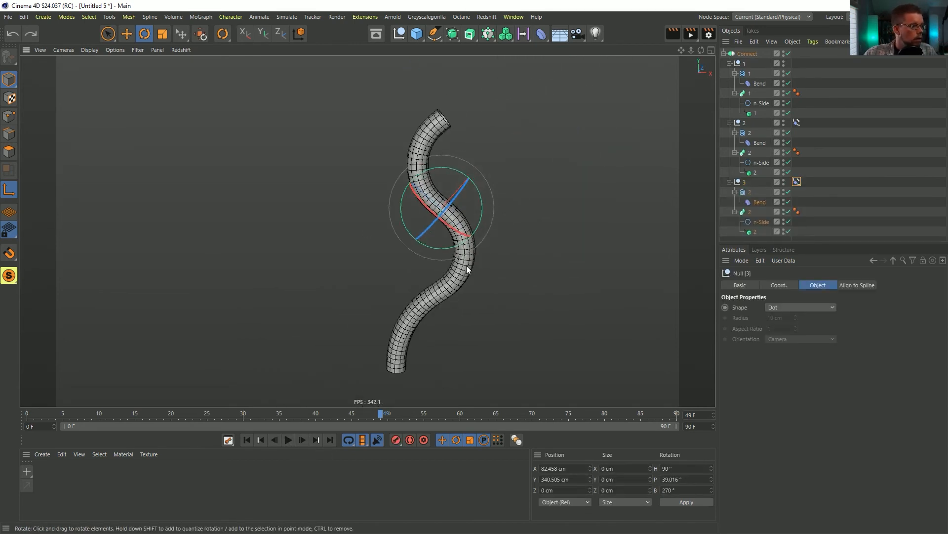
pyautogui.hotkey('ctrl', 's')
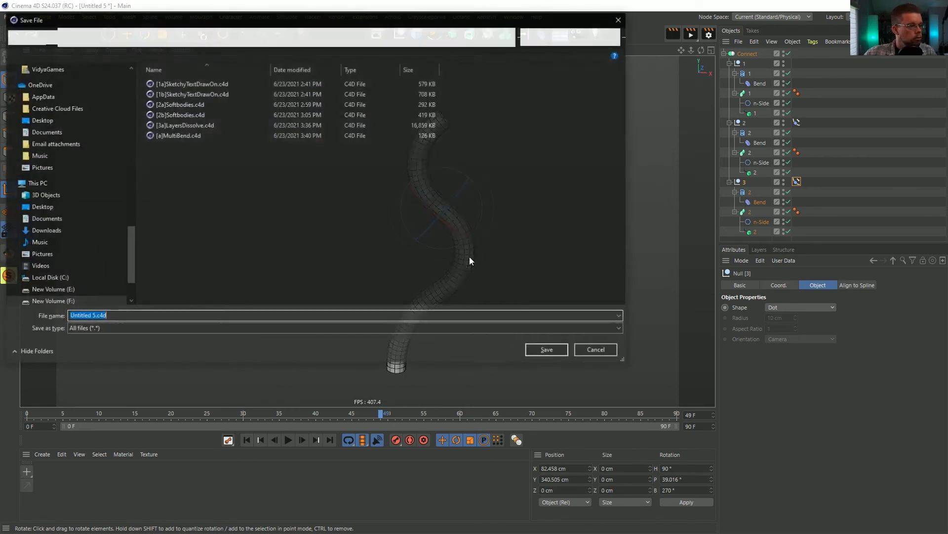
pyautogui.click(192, 136)
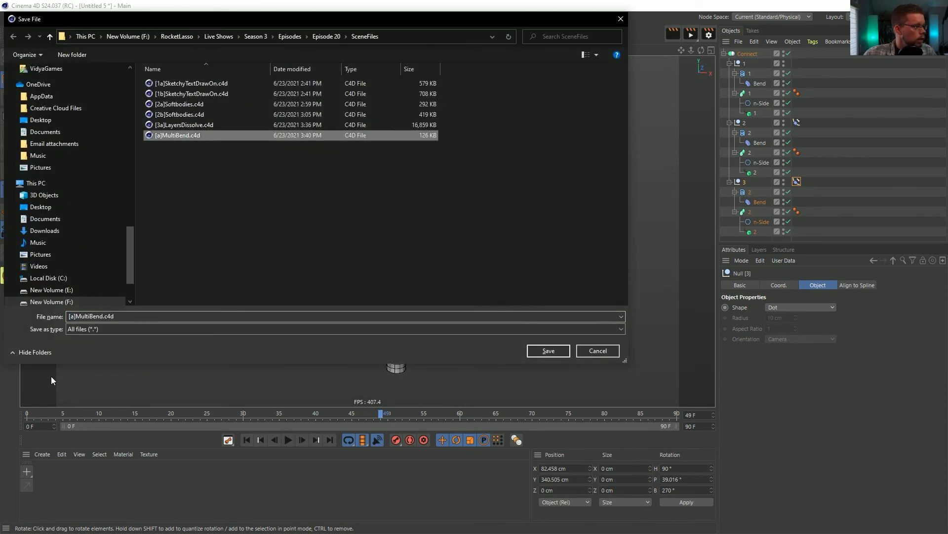
pyautogui.moveTo(114, 316); pyautogui.dragTo(75, 316)
pyautogui.click(75, 316)
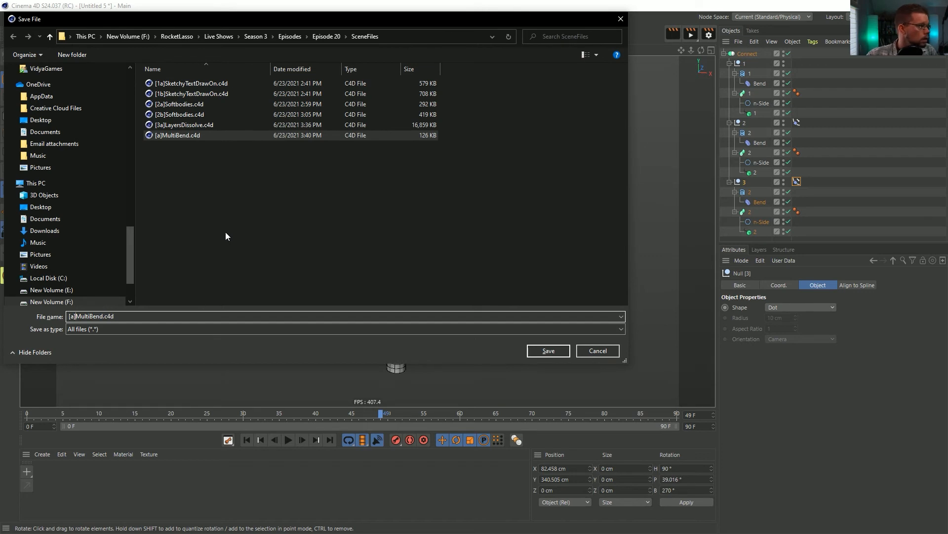
pyautogui.click(170, 136)
pyautogui.click(159, 138)
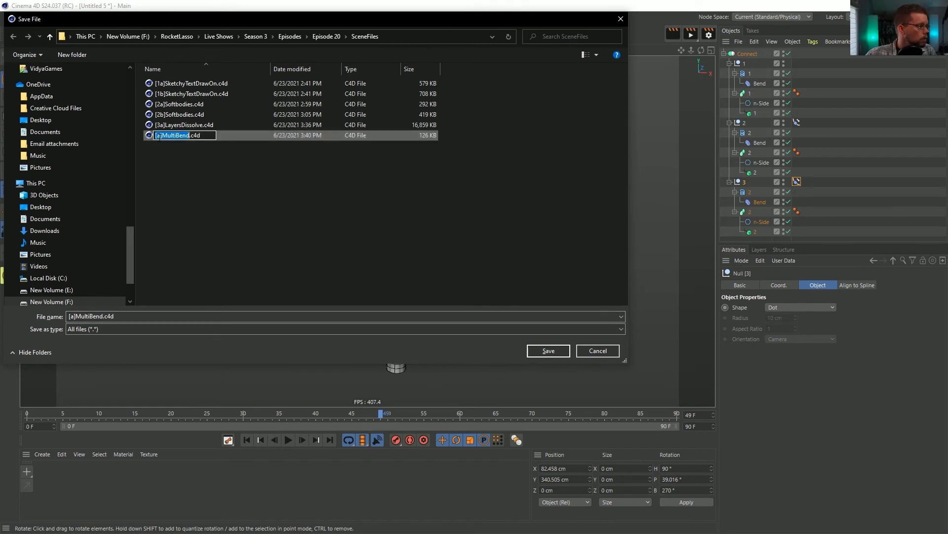
pyautogui.write('4')
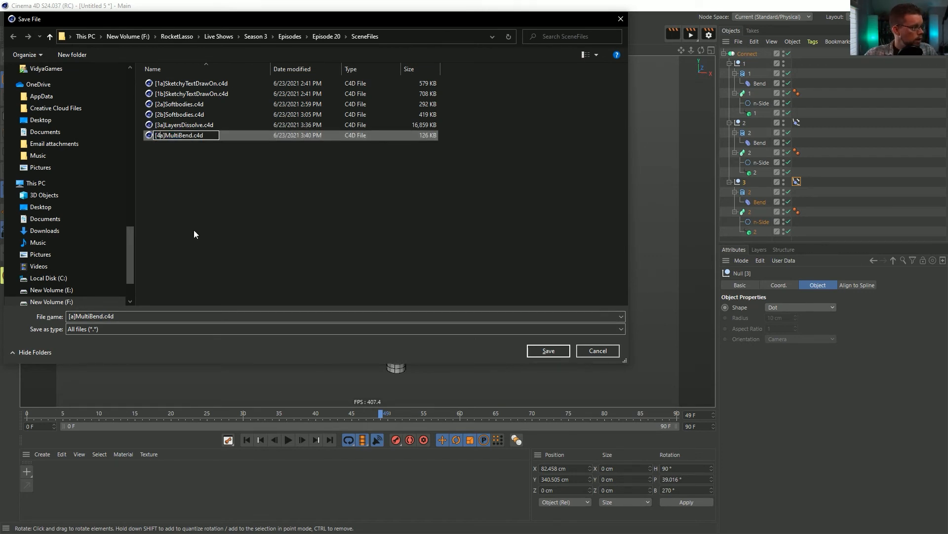
pyautogui.press('Return')
# Step: Save the scene in the same folder as [4b]MultiBend.c4d
pyautogui.click(75, 317)
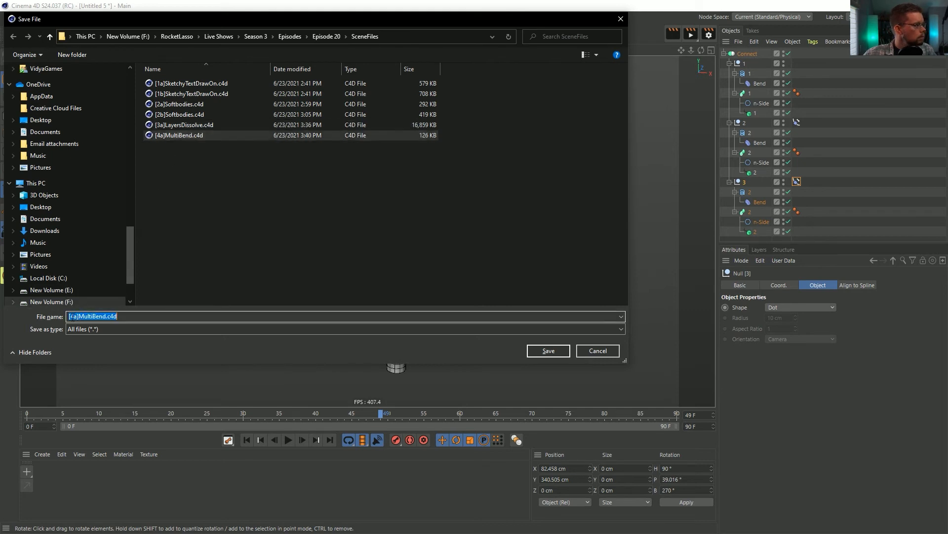
pyautogui.click(77, 317)
pyautogui.press('BackSpace')
pyautogui.write('b')
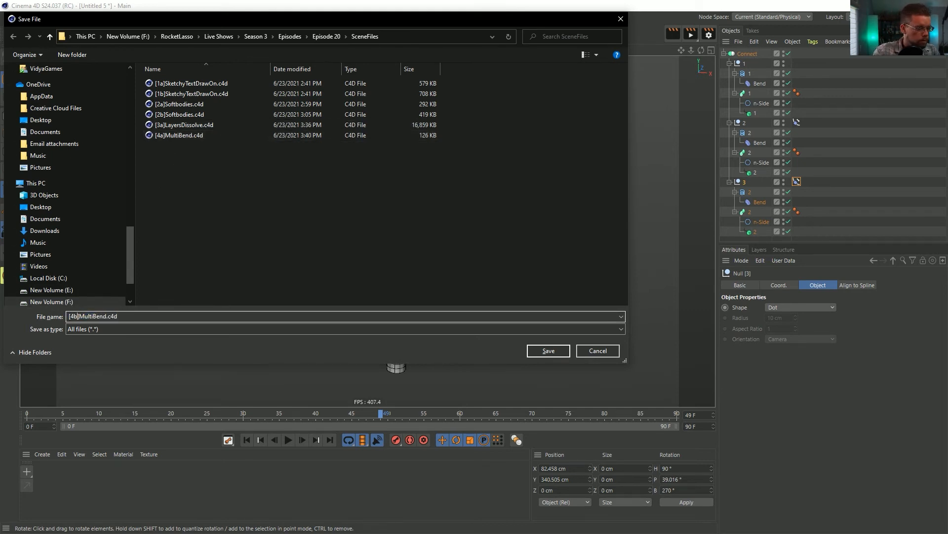
pyautogui.press('Return')
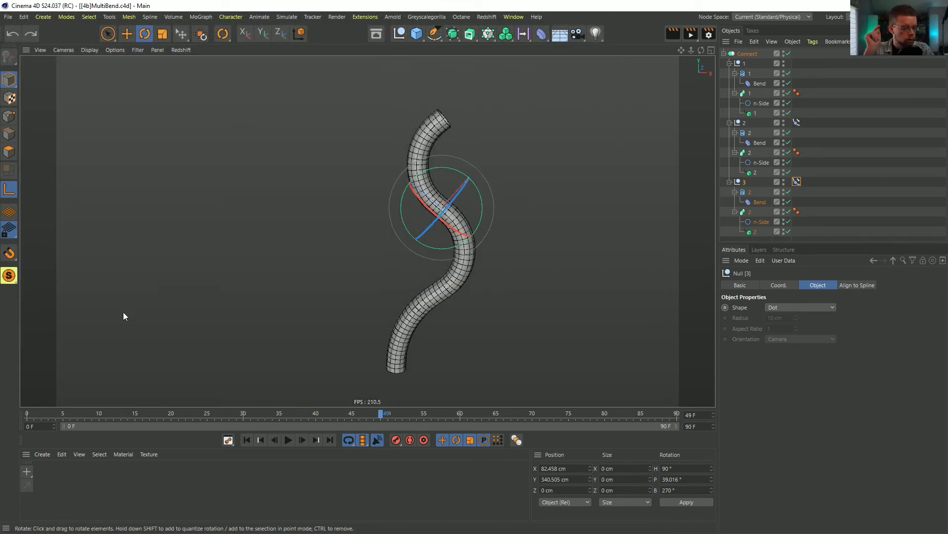
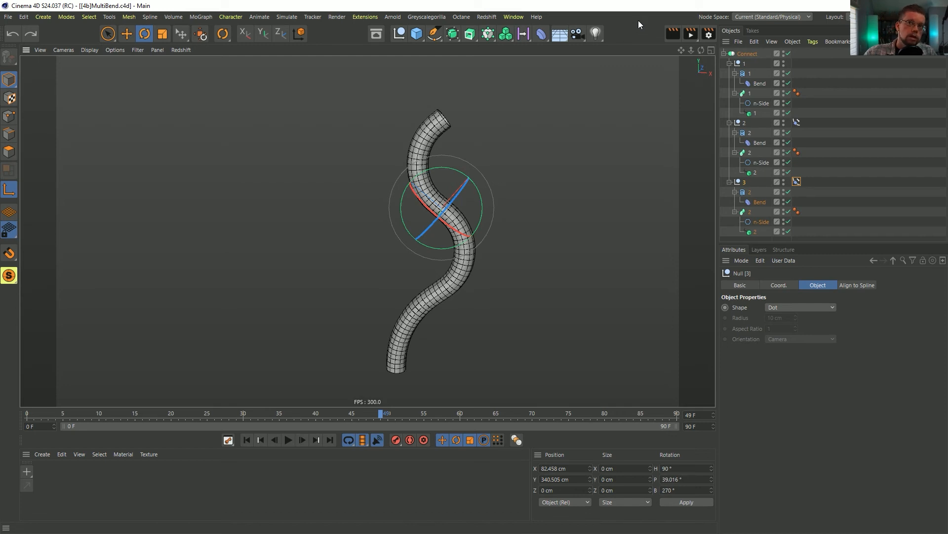
# Step: Create a new empty project and add an FFD deformer to it
pyautogui.hotkey('ctrl', 'n')
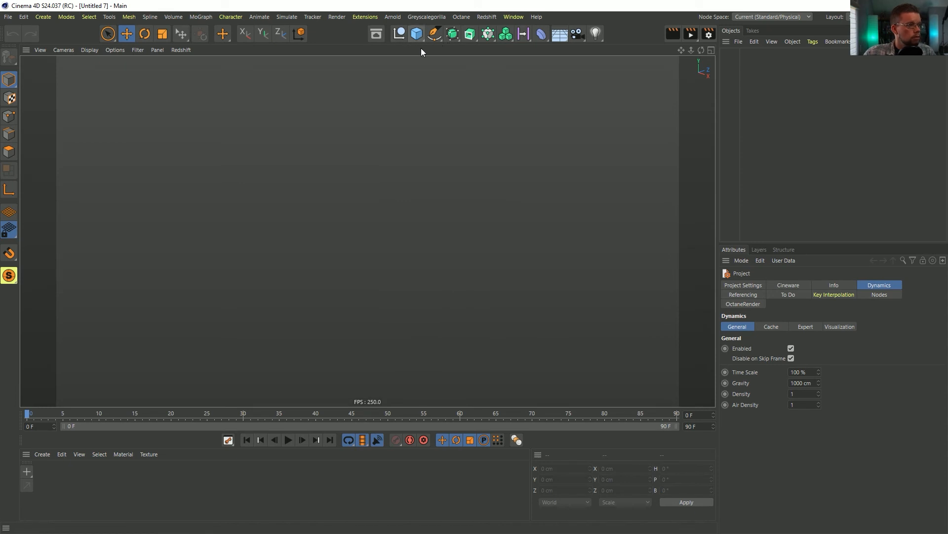
pyautogui.click(542, 34)
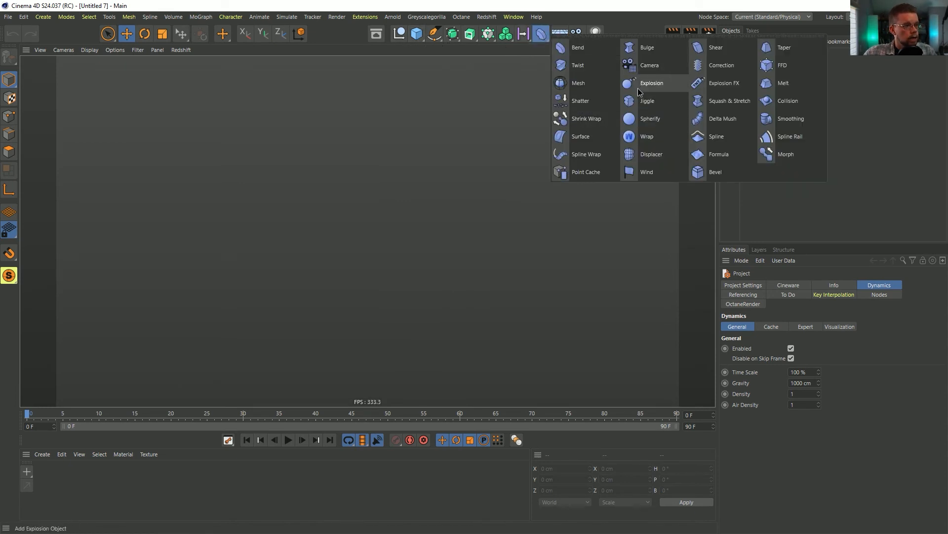
pyautogui.click(775, 65)
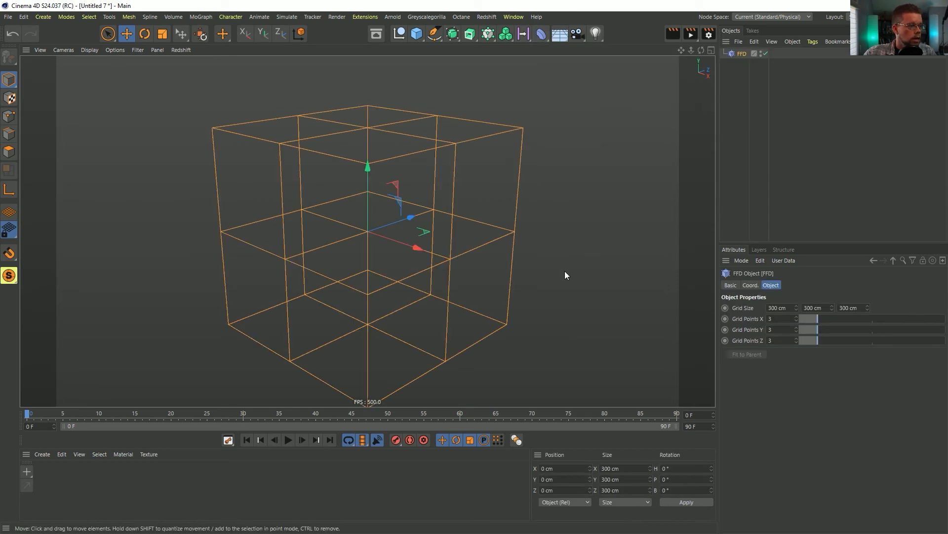
pyautogui.keyDown('alt'); pyautogui.moveTo(450, 294); pyautogui.dragTo(396, 288); pyautogui.keyUp('alt')
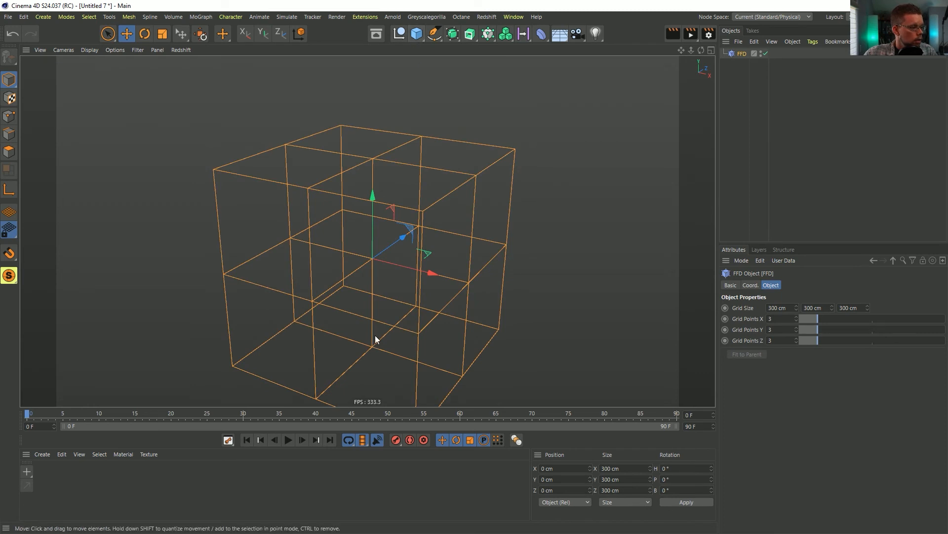
# Step: Examine the FFD's point list, selecting points 0, 1, 4, 2, 7 and 9 to see where each index lies in the cage
pyautogui.click(784, 250)
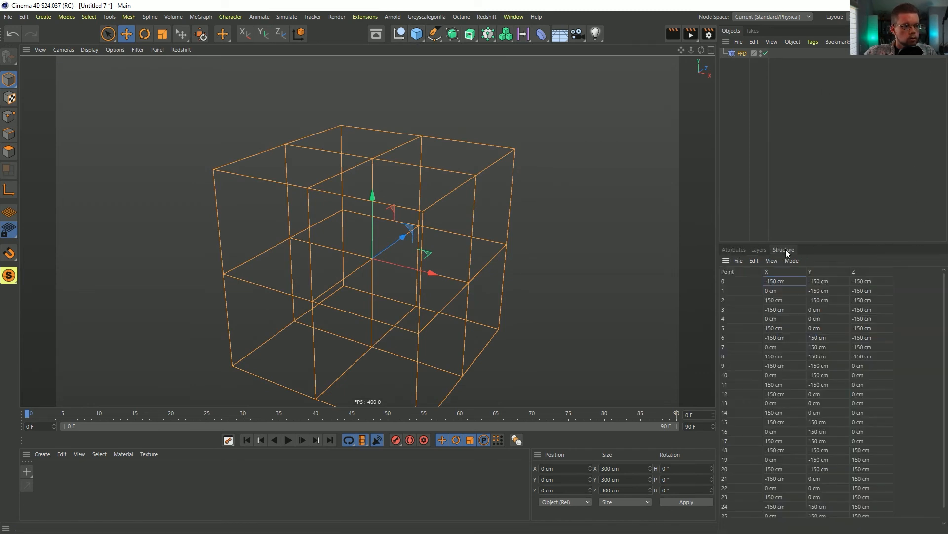
pyautogui.click(742, 280)
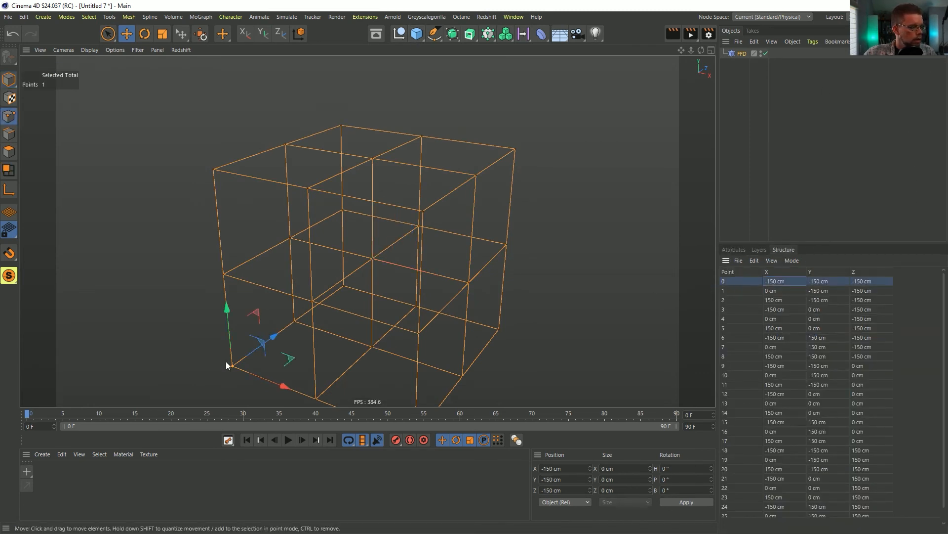
pyautogui.click(736, 291)
pyautogui.click(730, 319)
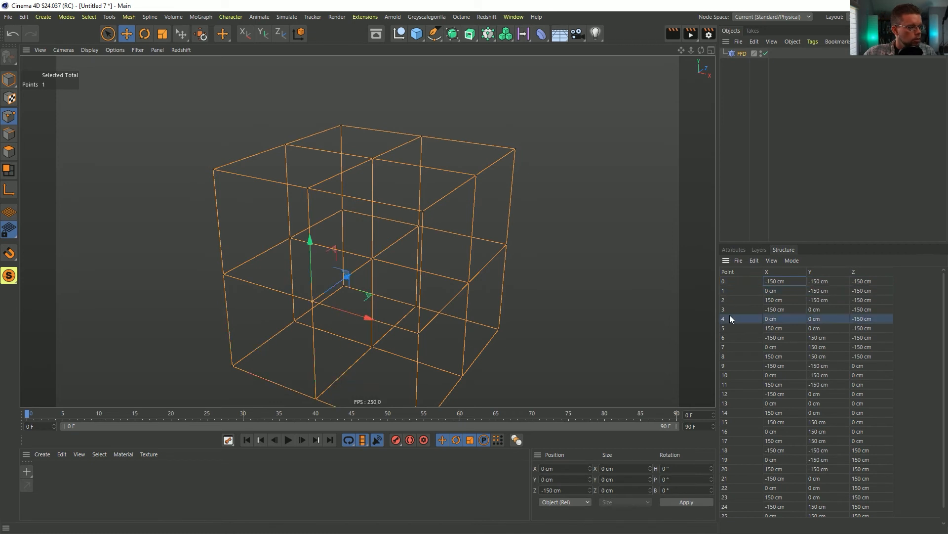
pyautogui.keyDown('alt'); pyautogui.moveTo(370, 250); pyautogui.dragTo(365, 176, button='middle'); pyautogui.keyUp('alt')
pyautogui.keyDown('alt'); pyautogui.moveTo(345, 267); pyautogui.dragTo(433, 284); pyautogui.keyUp('alt')
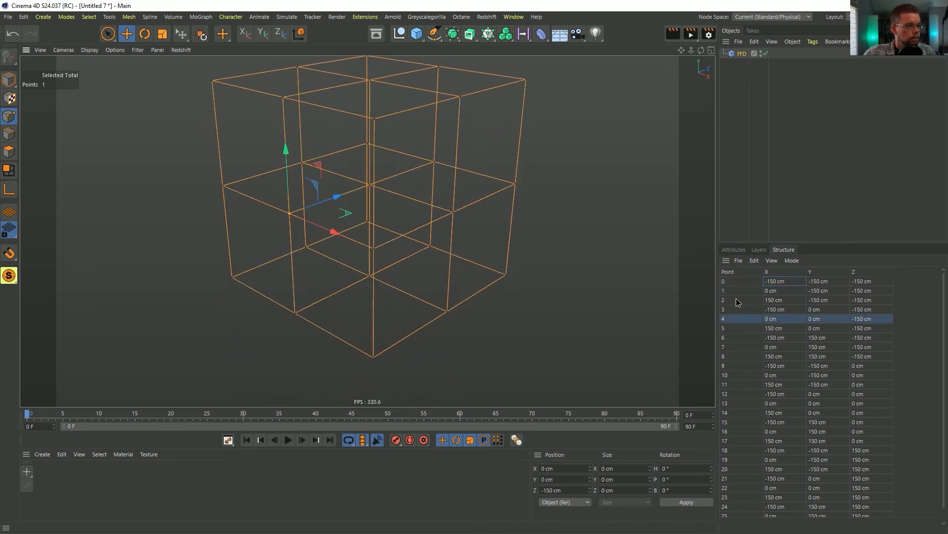
pyautogui.click(736, 299)
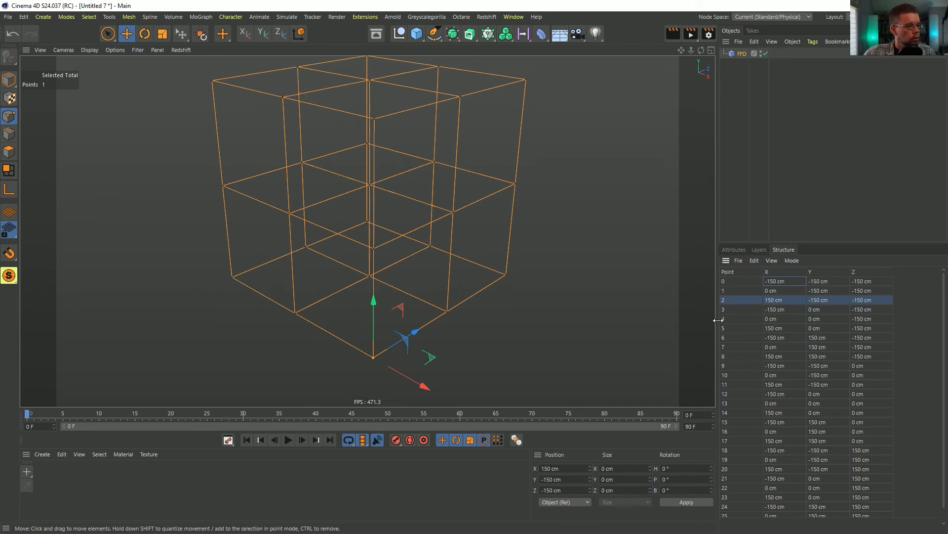
pyautogui.click(731, 348)
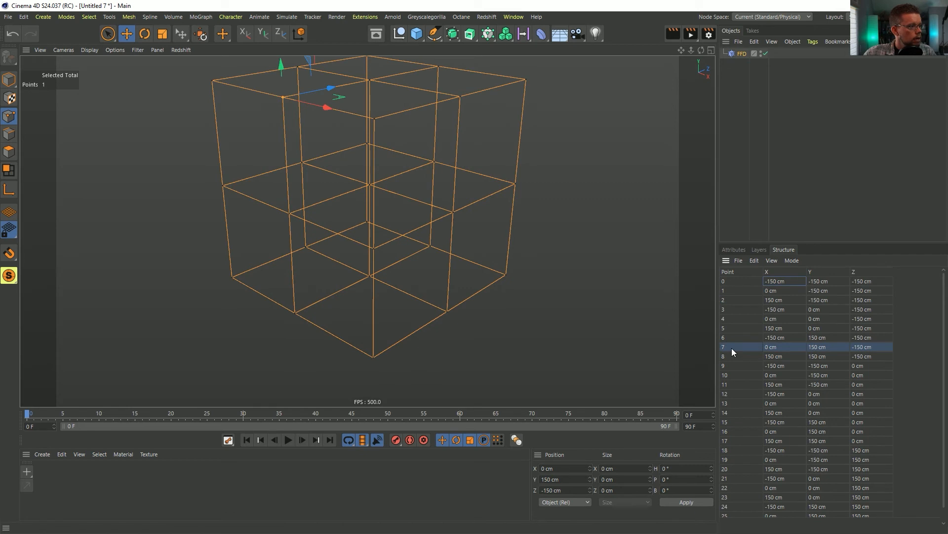
pyautogui.click(728, 365)
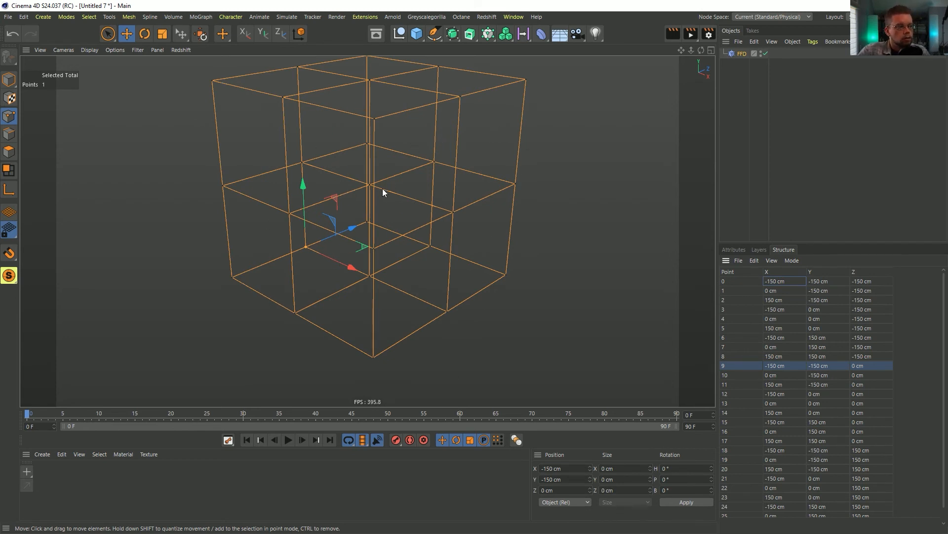
# Step: Add a Plane object and set its orientation to -Z
pyautogui.click(420, 34)
pyautogui.click(472, 58)
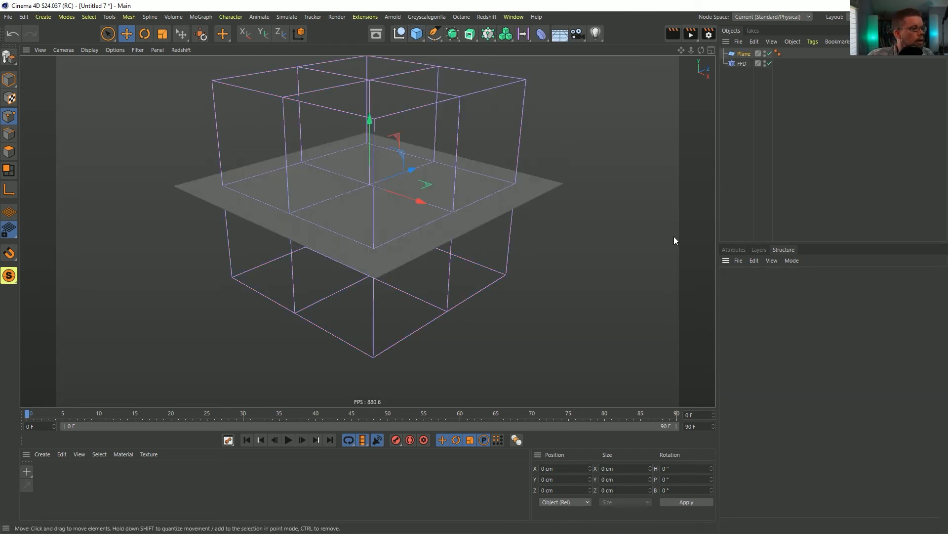
pyautogui.click(741, 248)
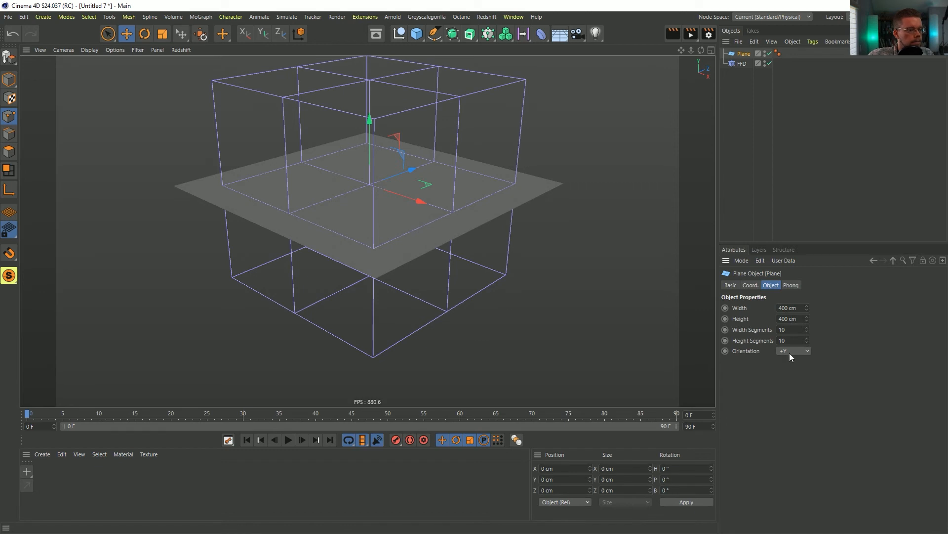
pyautogui.scroll(-3, 789, 353)
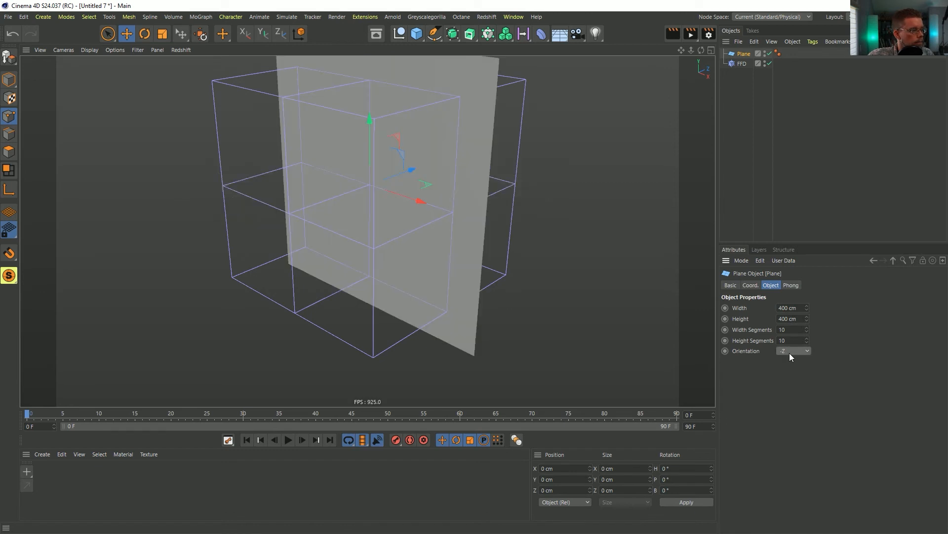
# Step: Set the plane's width and height to 300 cm each to match the FFD cage
pyautogui.click(784, 307)
pyautogui.click(782, 319)
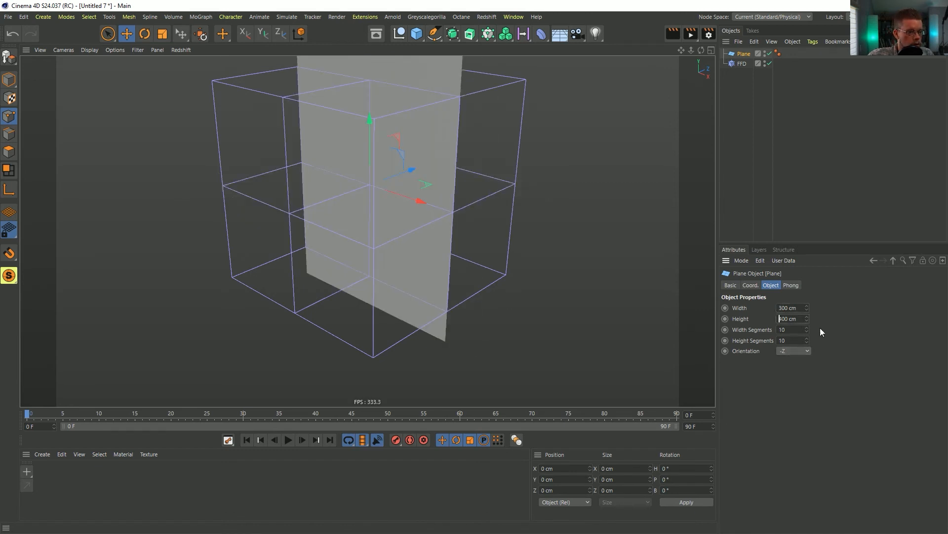
pyautogui.write('3')
pyautogui.doubleClick(789, 320)
pyautogui.write('30')
pyautogui.press('Return')
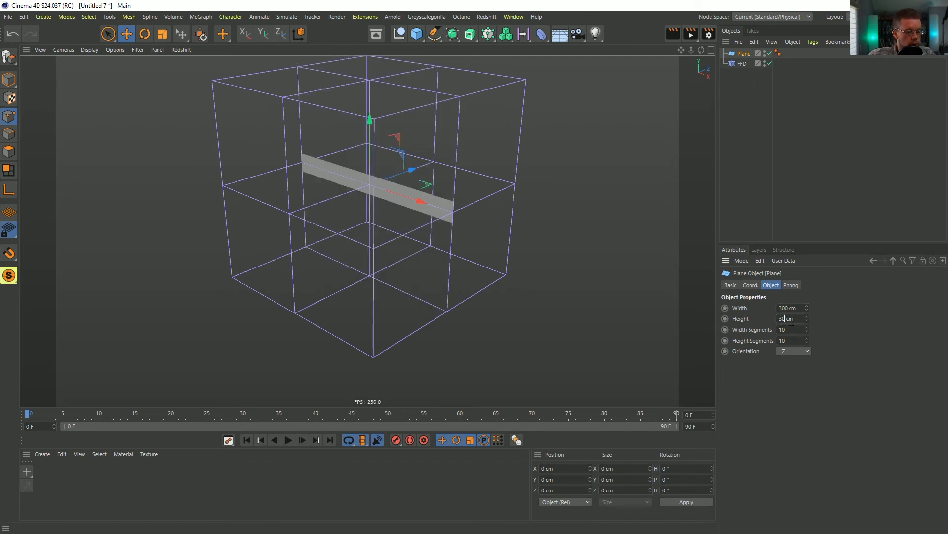
pyautogui.write('0')
pyautogui.press('Return')
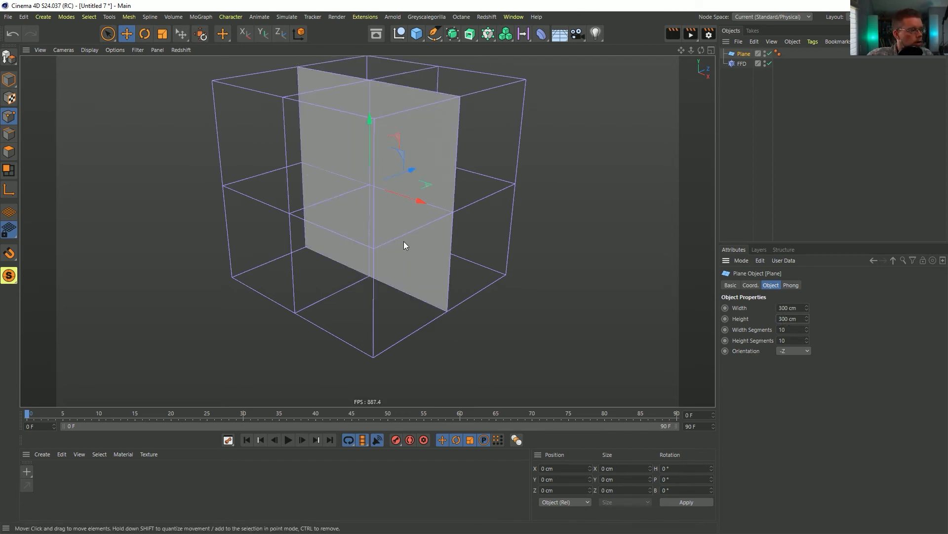
# Step: Set the plane's width and height segments to 2 each and show shading with lines in the viewport
pyautogui.doubleClick(796, 330)
pyautogui.write('1')
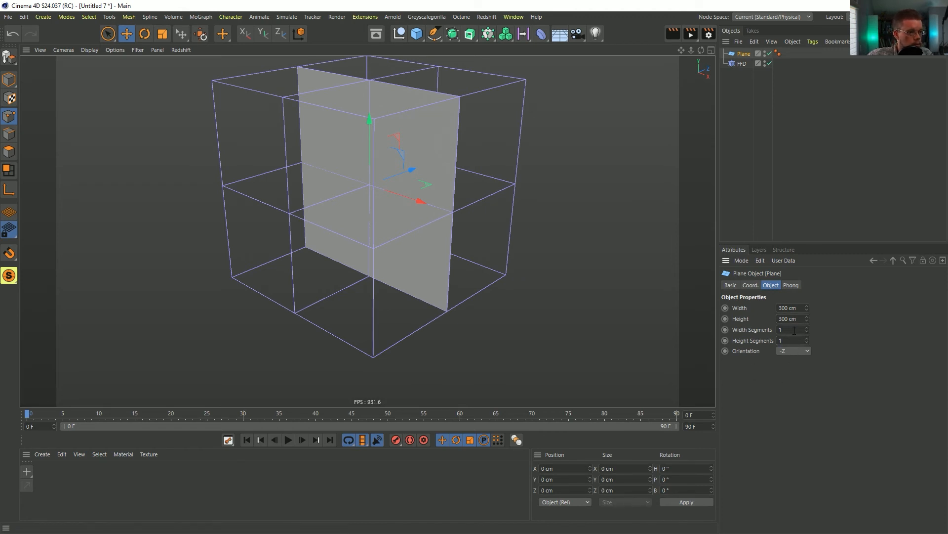
pyautogui.write('nb')
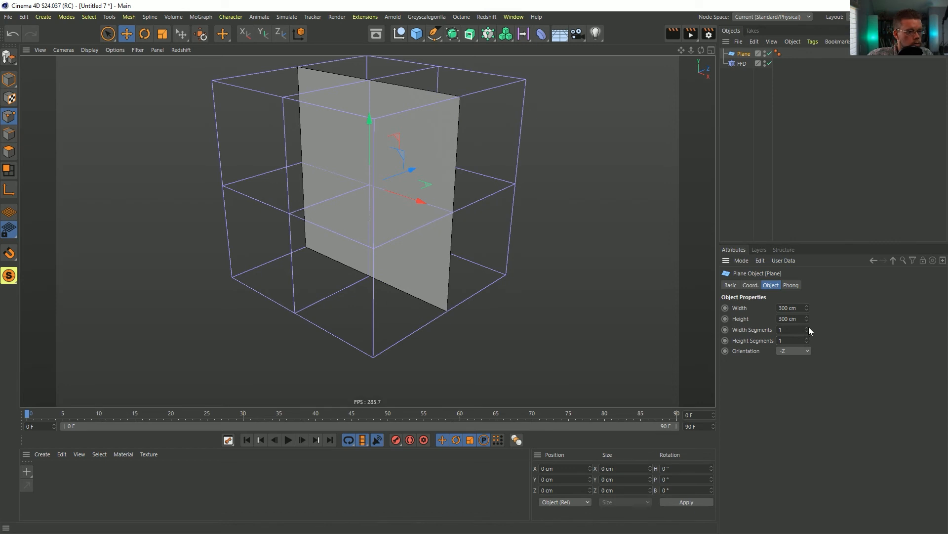
pyautogui.click(807, 327)
pyautogui.click(807, 338)
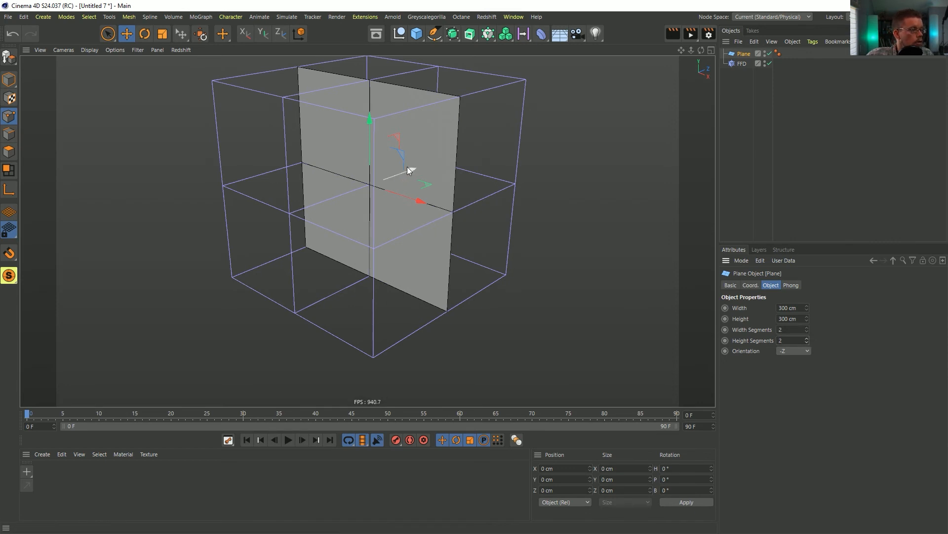
# Step: Put the plane inside a new Cloner and set the Cloner's Z position to -150 cm
pyautogui.keyDown('alt'); pyautogui.click(489, 35); pyautogui.keyUp('alt')
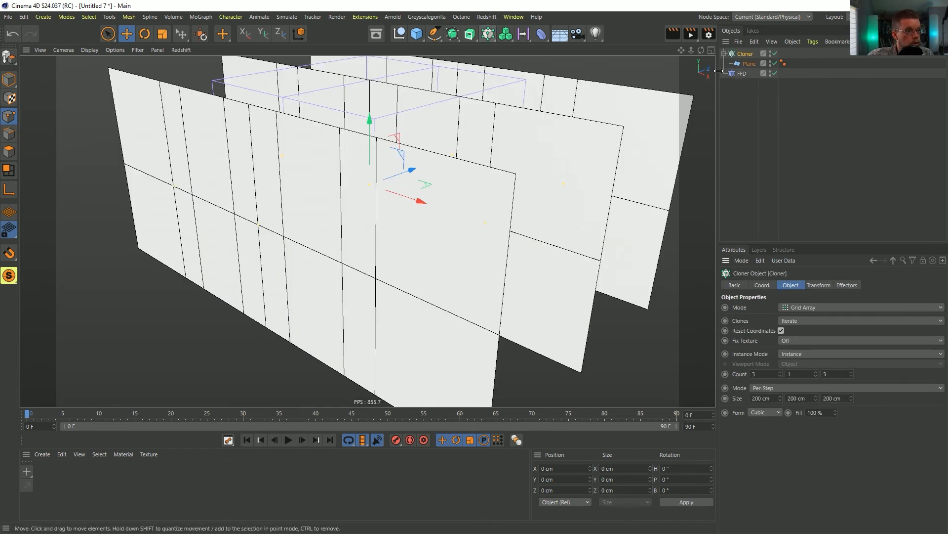
pyautogui.moveTo(409, 168); pyautogui.dragTo(322, 206)
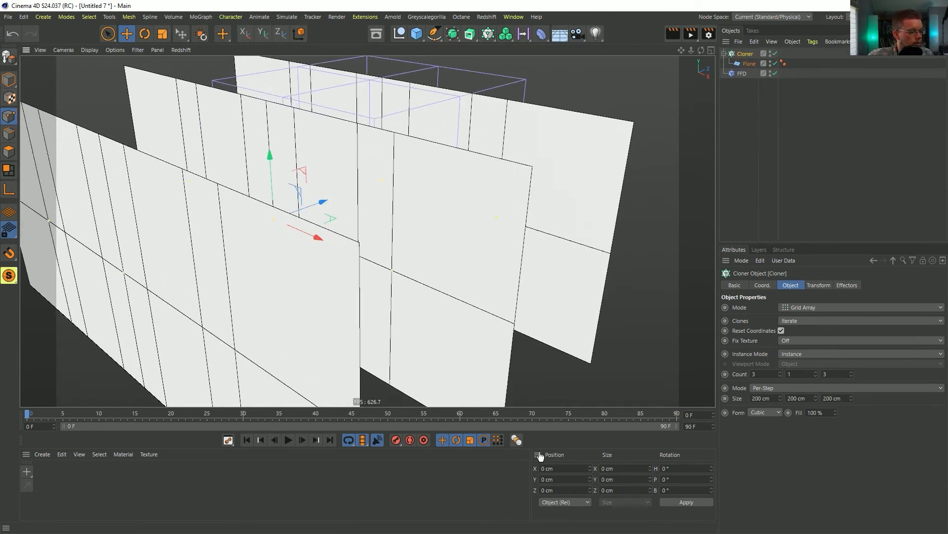
pyautogui.click(13, 83)
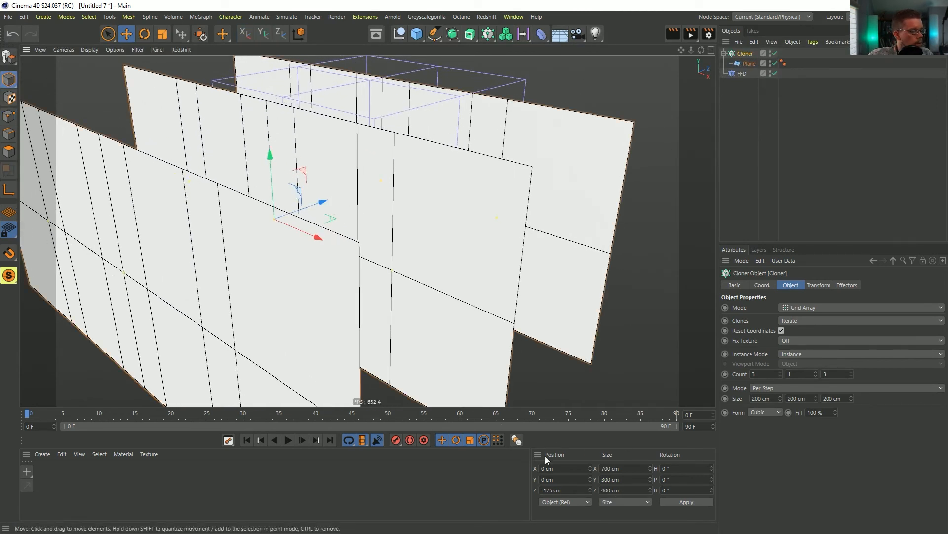
pyautogui.click(559, 489)
pyautogui.write('-150')
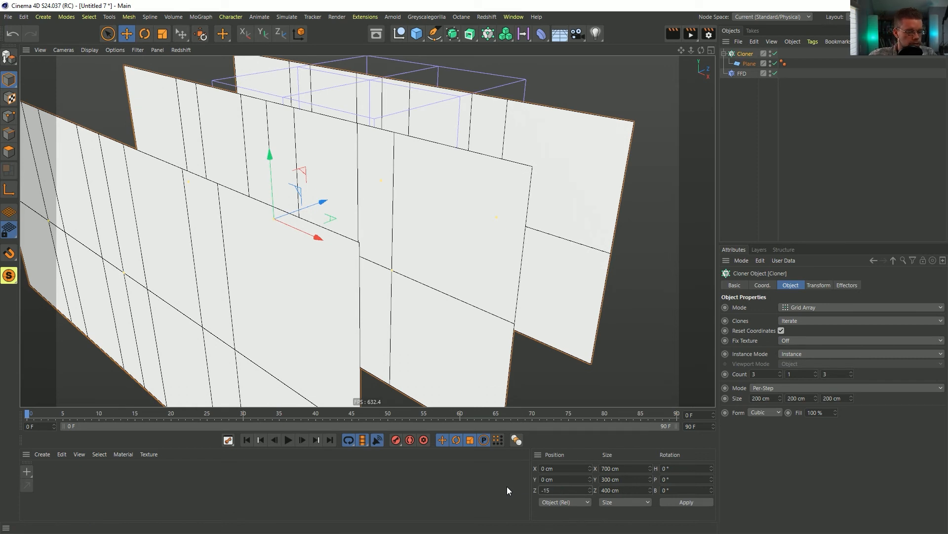
pyautogui.press('Return')
# Step: Switch the Cloner to Linear mode and set its Y position offset to 0 cm
pyautogui.click(800, 307)
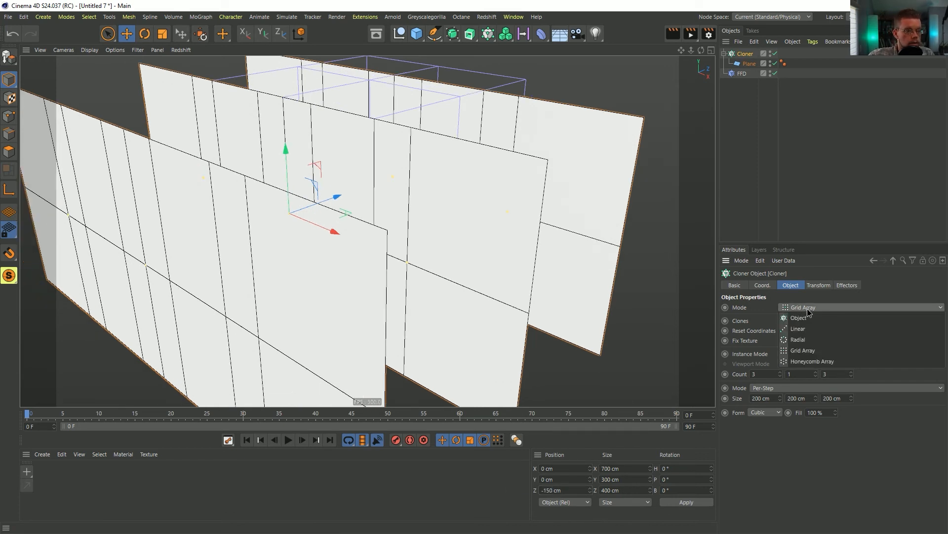
pyautogui.click(809, 325)
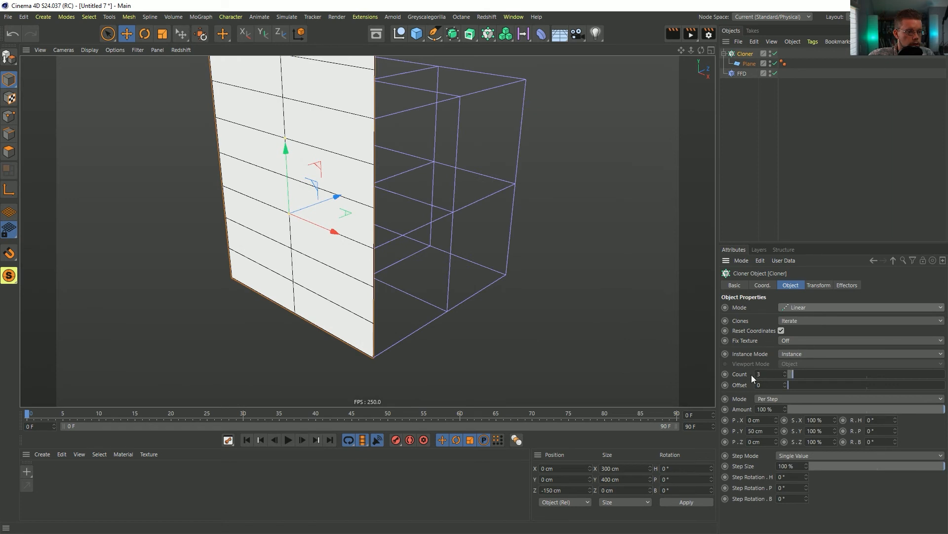
pyautogui.doubleClick(759, 431)
pyautogui.write('0')
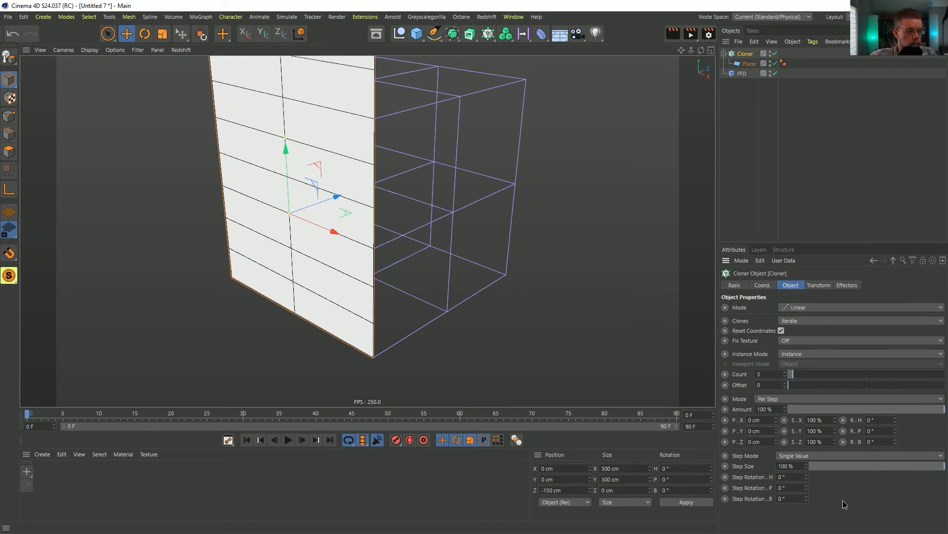
pyautogui.press('Return')
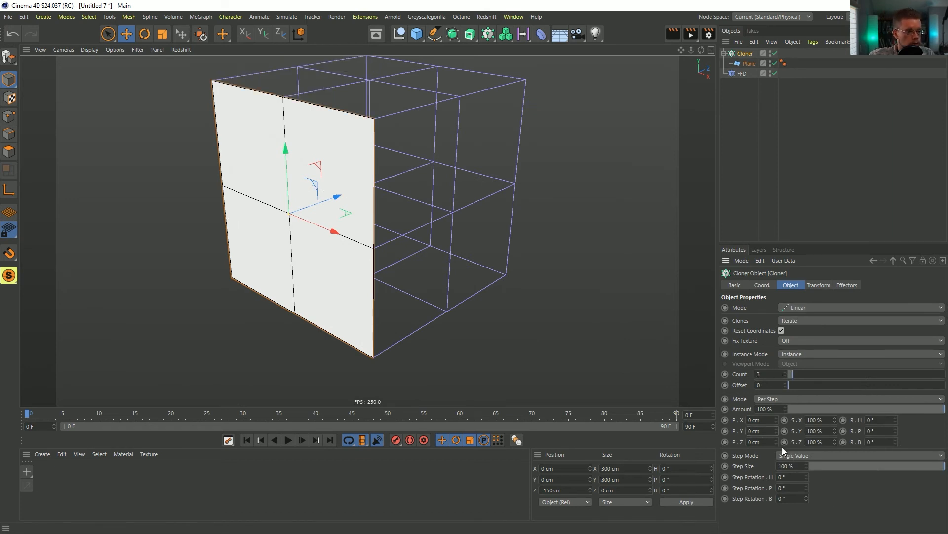
# Step: Set the Cloner's spacing to End Point with a Z position offset of 300 cm
pyautogui.click(779, 397)
pyautogui.click(779, 406)
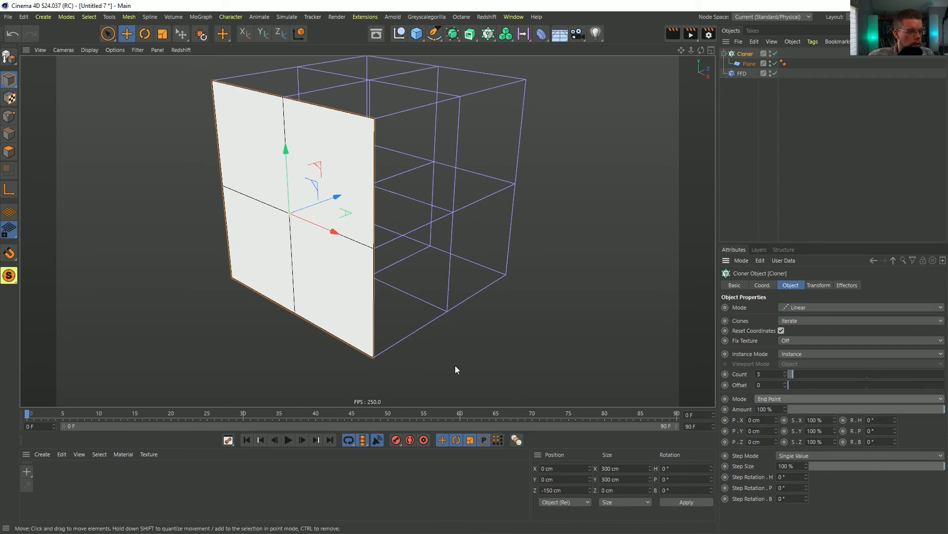
pyautogui.doubleClick(767, 442)
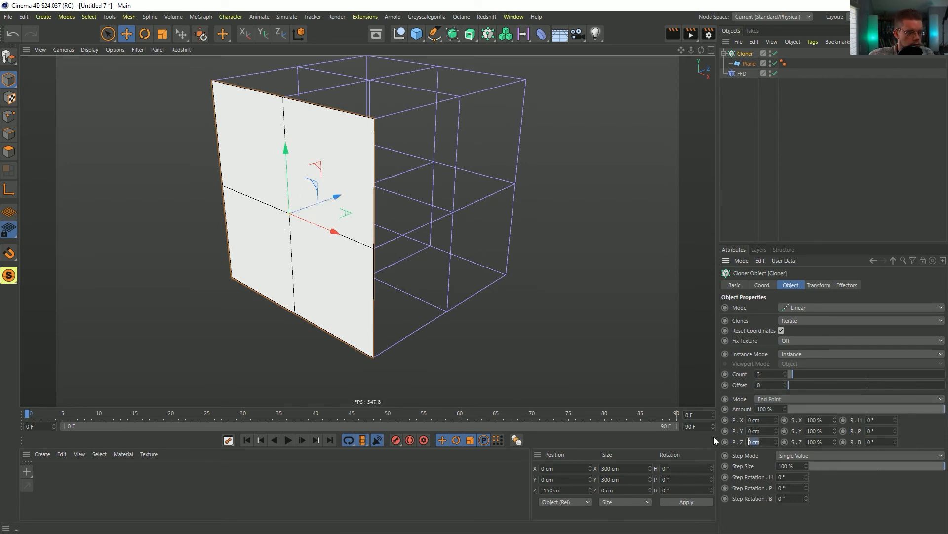
pyautogui.write('300')
pyautogui.press('Return')
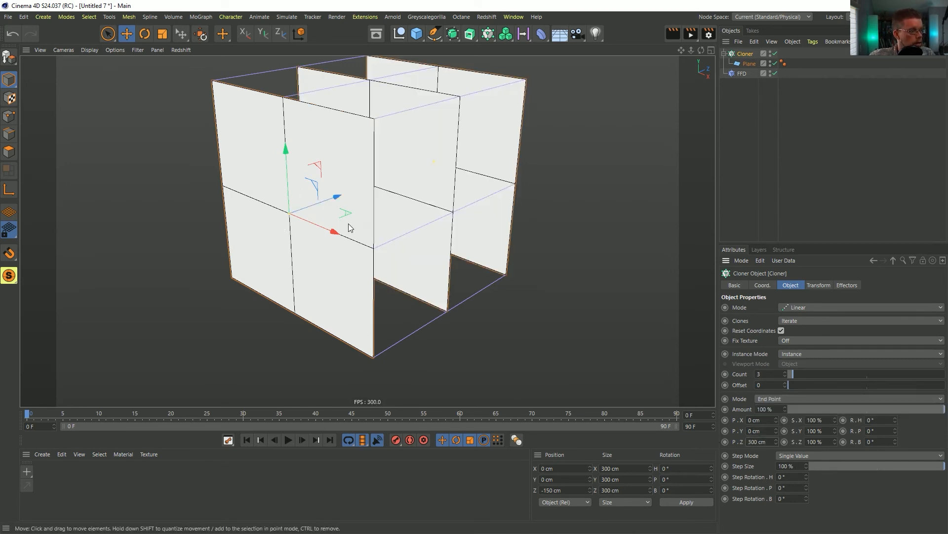
# Step: Make the plane editable, turn off the Cloner and switch to point mode
pyautogui.click(746, 65)
pyautogui.click(775, 53)
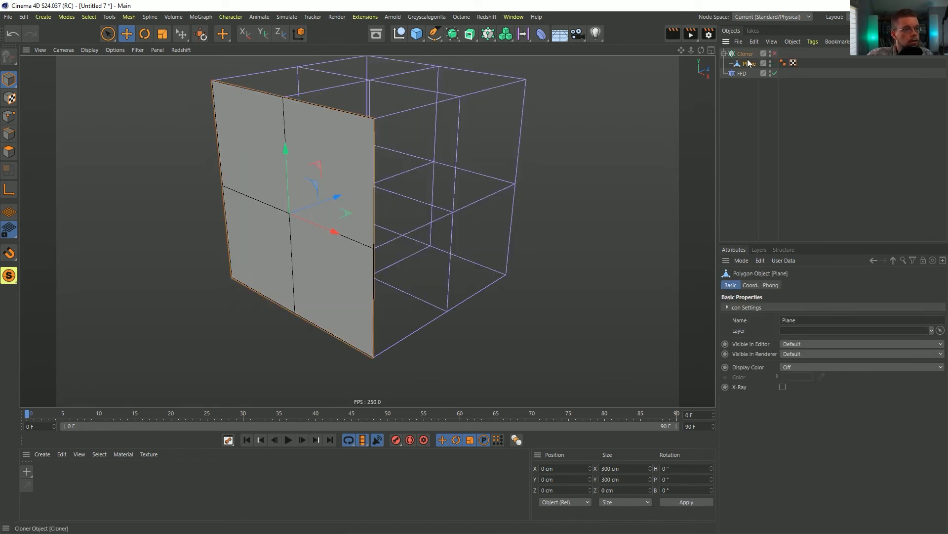
pyautogui.click(8, 116)
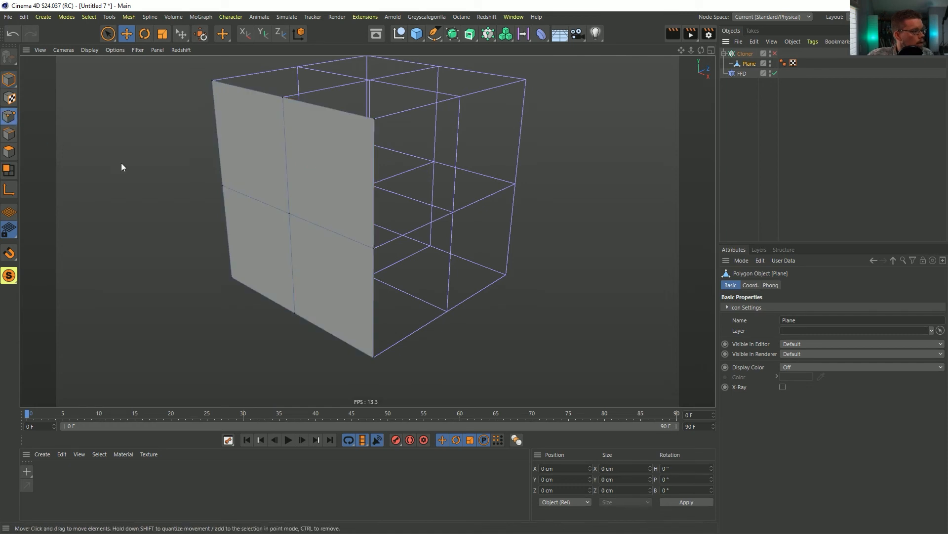
# Step: Examine the plane's point list, selecting points 0, 1, 2, 3 and 5 to locate each index, and deselect all points
pyautogui.click(783, 250)
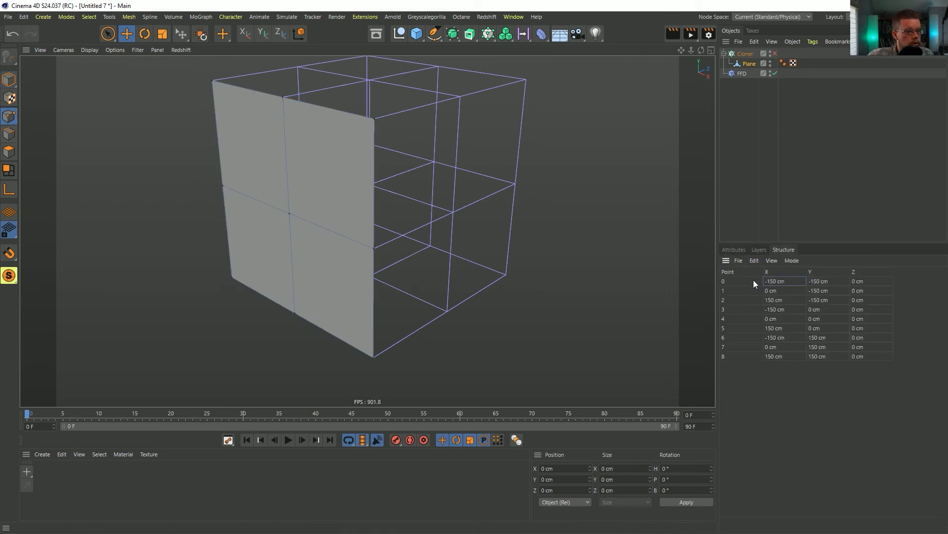
pyautogui.click(741, 281)
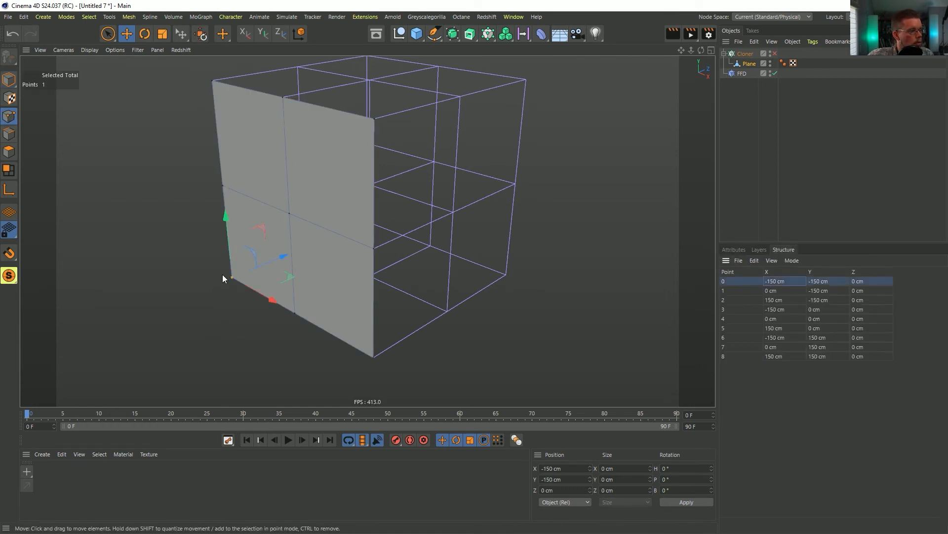
pyautogui.click(751, 291)
pyautogui.click(746, 300)
pyautogui.click(749, 310)
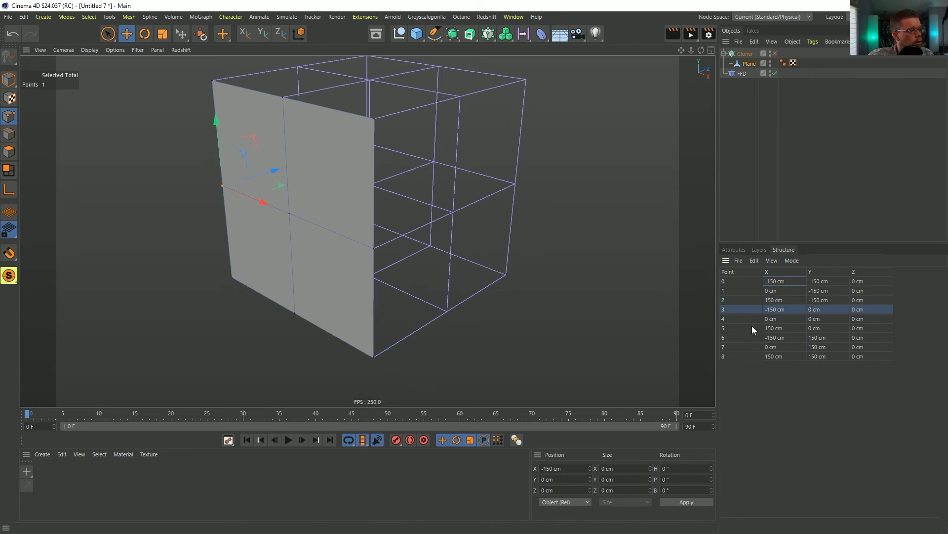
pyautogui.click(753, 327)
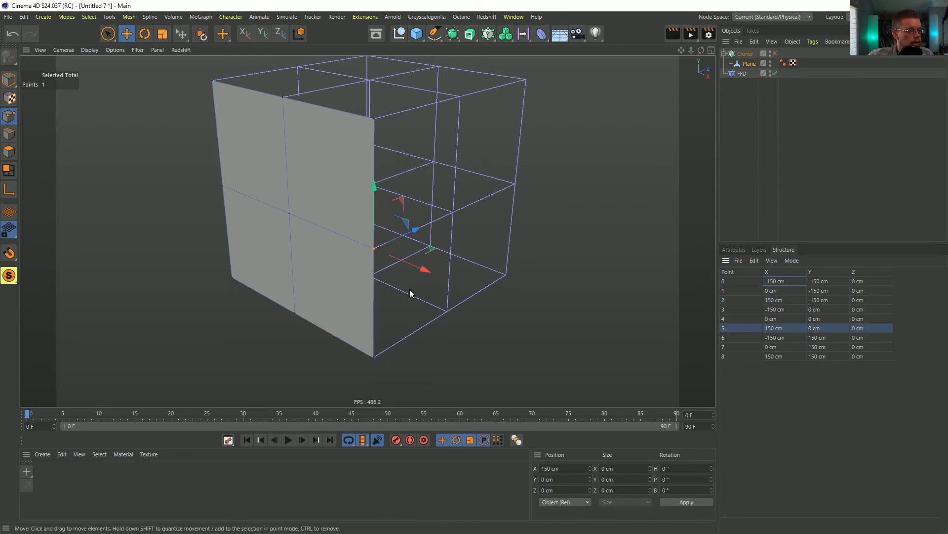
pyautogui.press('Up')
pyautogui.press('Up')
pyautogui.press('Up')
pyautogui.press('Up')
pyautogui.press('Up')
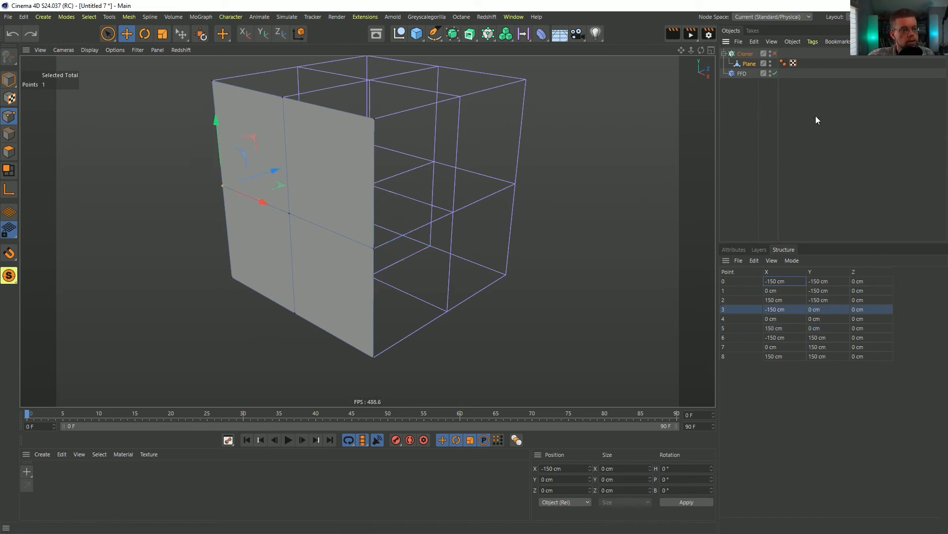
pyautogui.hotkey('ctrl', 'shift', 'a')
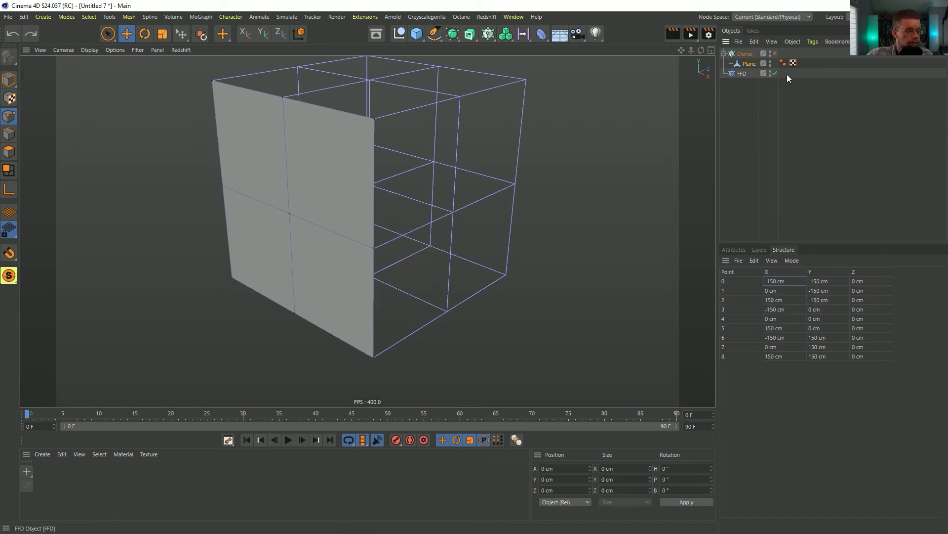
# Step: Turn the Cloner back on and nest it inside a new Connect object, with the hierarchy collapsed
pyautogui.click(774, 53)
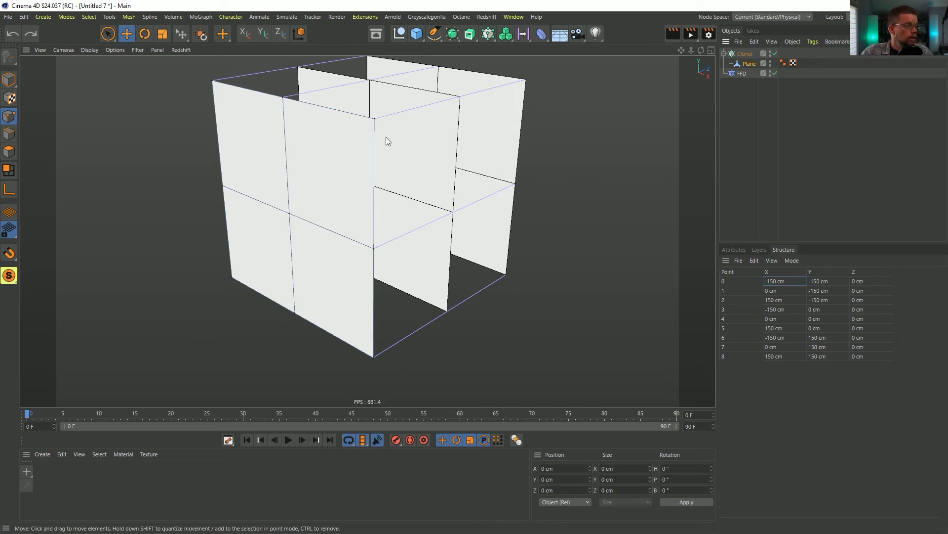
pyautogui.moveTo(397, 114)
pyautogui.keyDown('alt'); pyautogui.mouseDown()
pyautogui.moveTo(353, 120)
pyautogui.moveTo(398, 108)
pyautogui.moveTo(415, 132)
pyautogui.moveTo(399, 119)
pyautogui.mouseUp(); pyautogui.keyUp('alt')
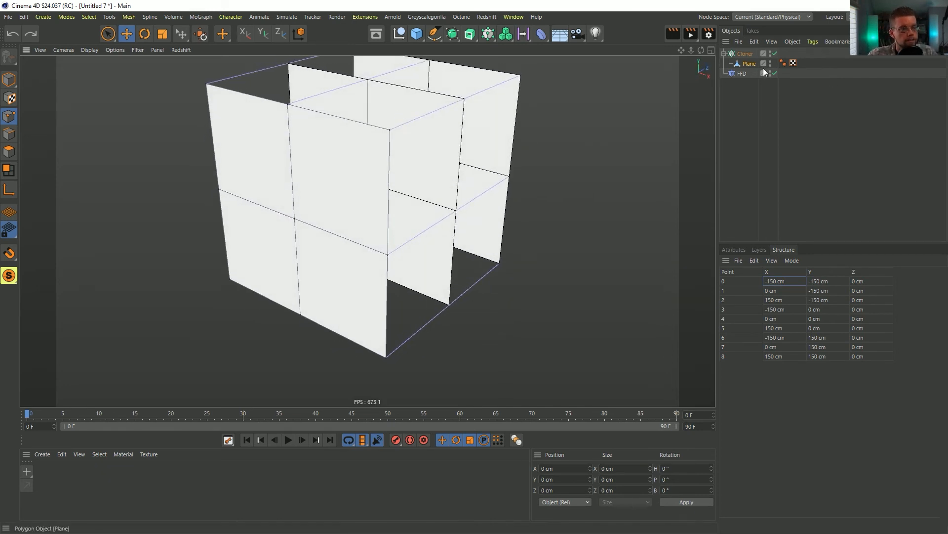
pyautogui.click(756, 54)
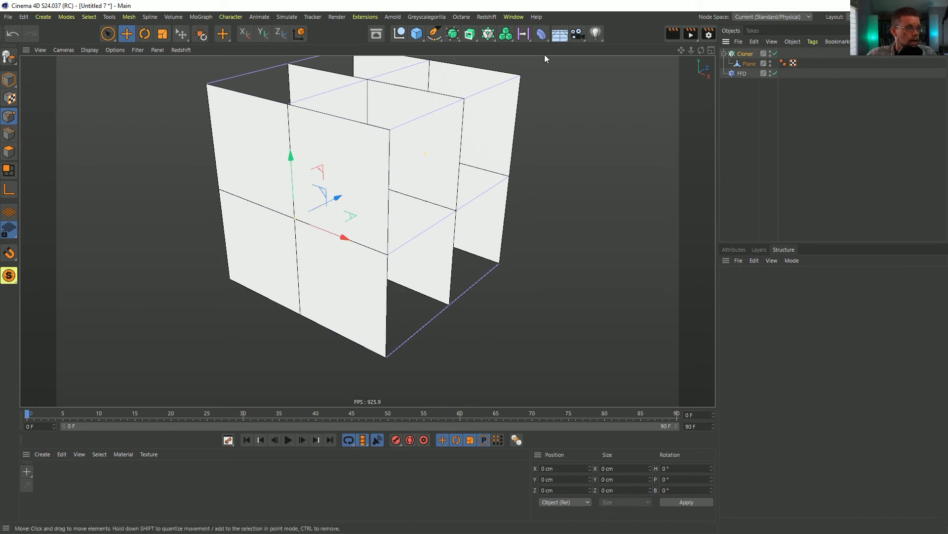
pyautogui.click(454, 37)
pyautogui.click(560, 102)
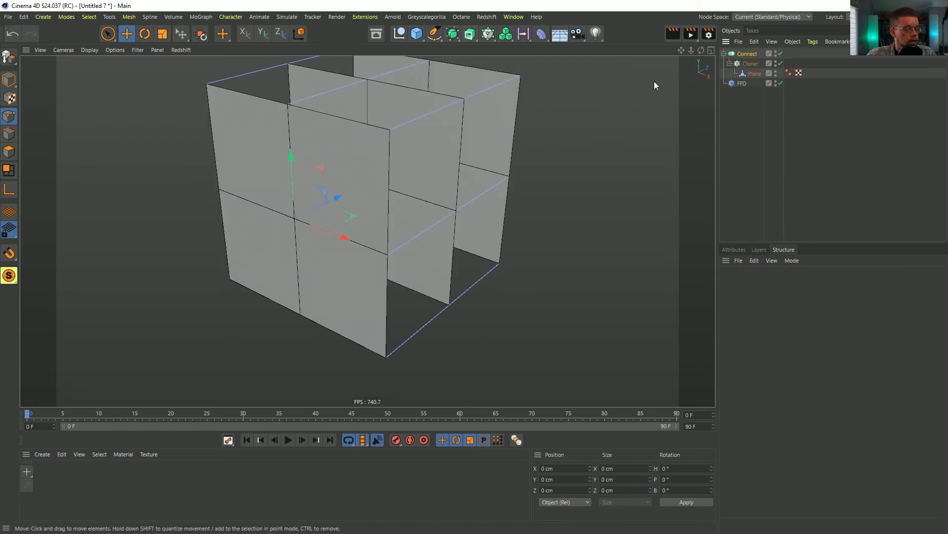
pyautogui.click(724, 54)
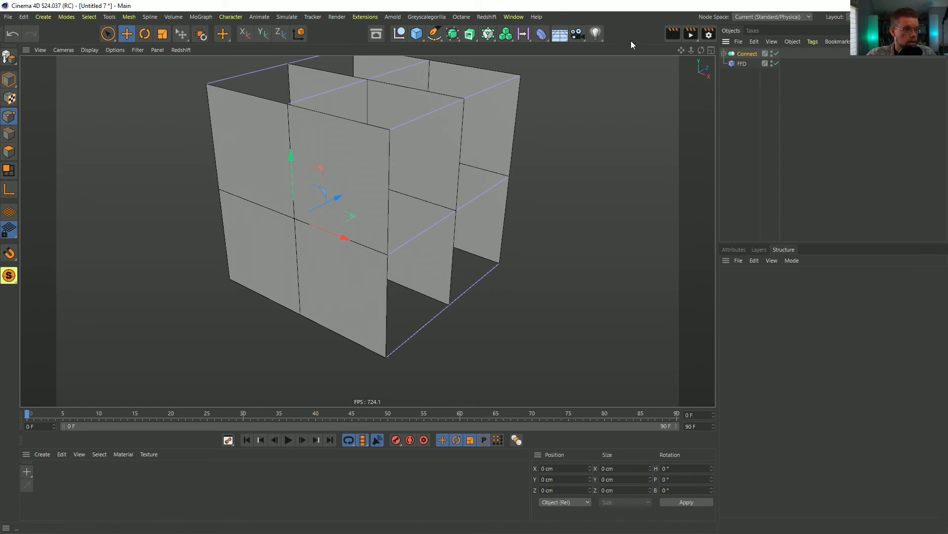
# Step: Start saving the project in the SceneFiles folder, reusing the [4b]MultiBend.c4d name with its prefix changed to [5a]
pyautogui.hotkey('ctrl', 's')
pyautogui.click(176, 146)
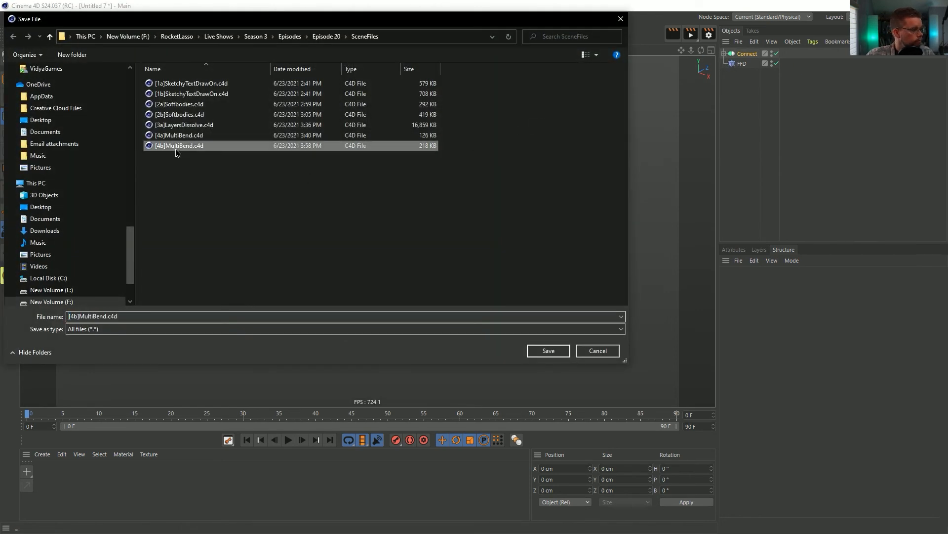
pyautogui.click(75, 316)
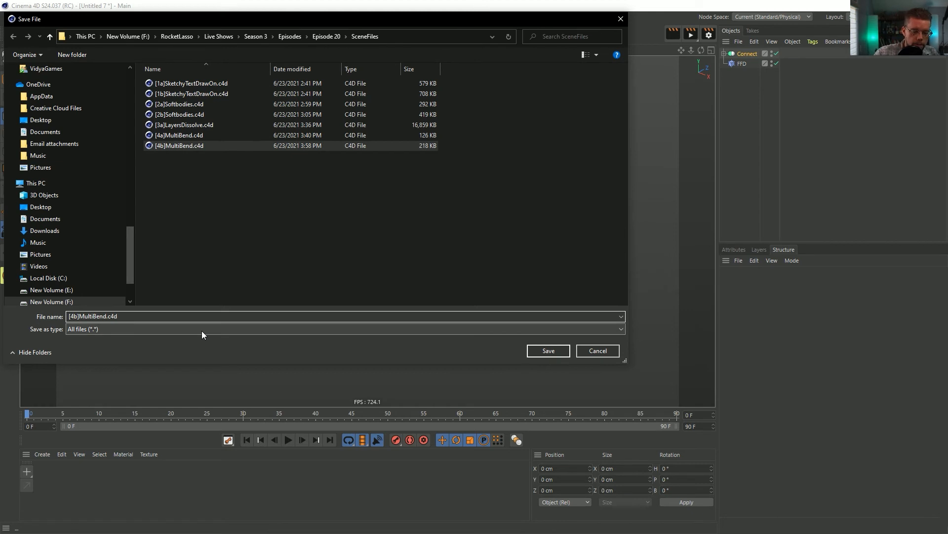
pyautogui.press('BackSpace')
pyautogui.press('BackSpace')
pyautogui.write('56a==')
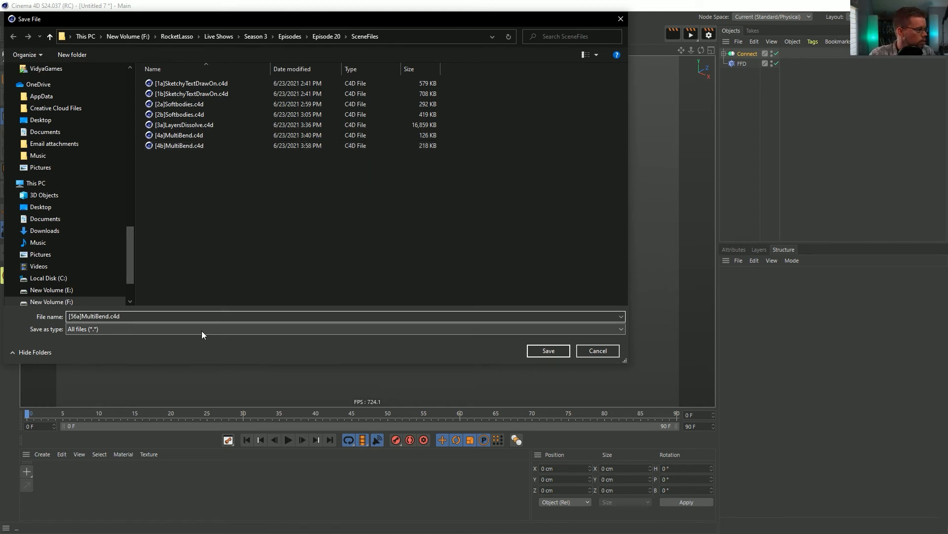
pyautogui.press('BackSpace')
pyautogui.press('BackSpace')
pyautogui.press('BackSpace')
pyautogui.press('BackSpace')
pyautogui.press('BackSpace')
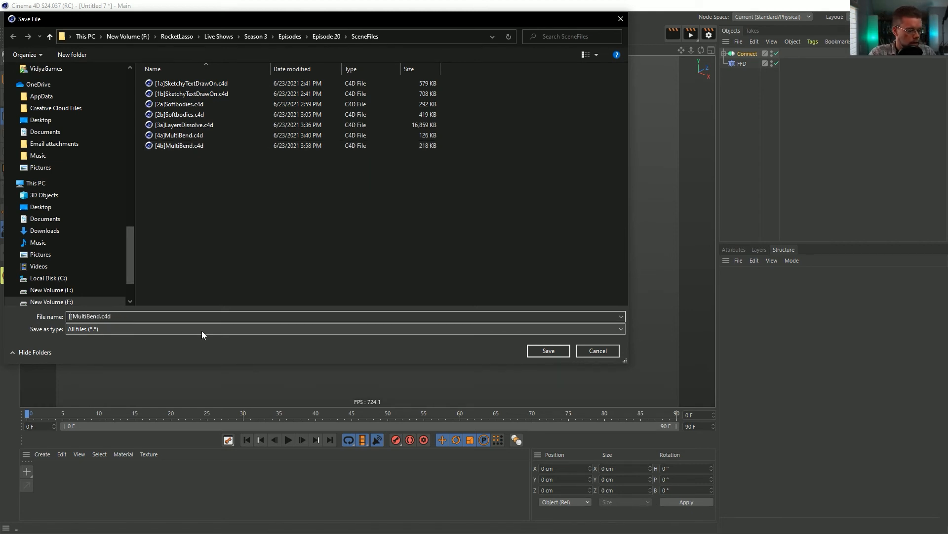
pyautogui.write('6')
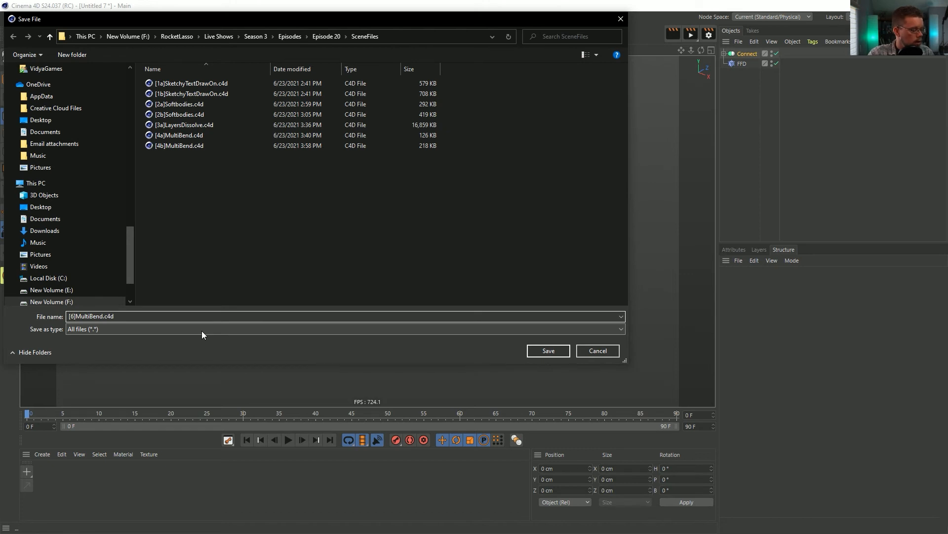
pyautogui.press('BackSpace')
pyautogui.write('5a')
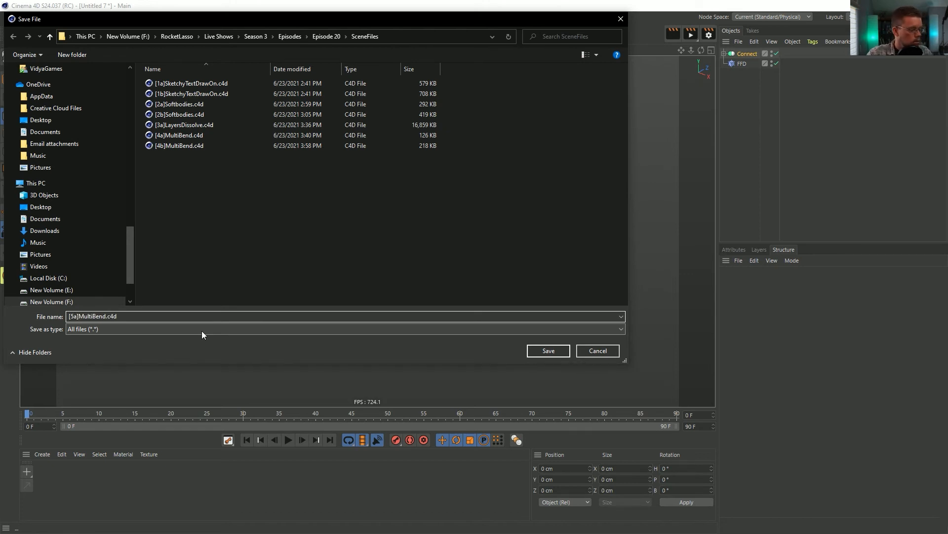
# Step: Replace MultiBend in the file name and save the scene as [5a]FFDDeformed.c4d
pyautogui.press('Right')
pyautogui.hotkey('shift', 'Right')
pyautogui.hotkey('shift', 'Right')
pyautogui.hotkey('shift', 'Right')
pyautogui.hotkey('shift', 'Right')
pyautogui.hotkey('shift', 'Right')
pyautogui.hotkey('shift', 'Right')
pyautogui.hotkey('shift', 'Right')
pyautogui.hotkey('shift', 'Right')
pyautogui.hotkey('shift', 'Right')
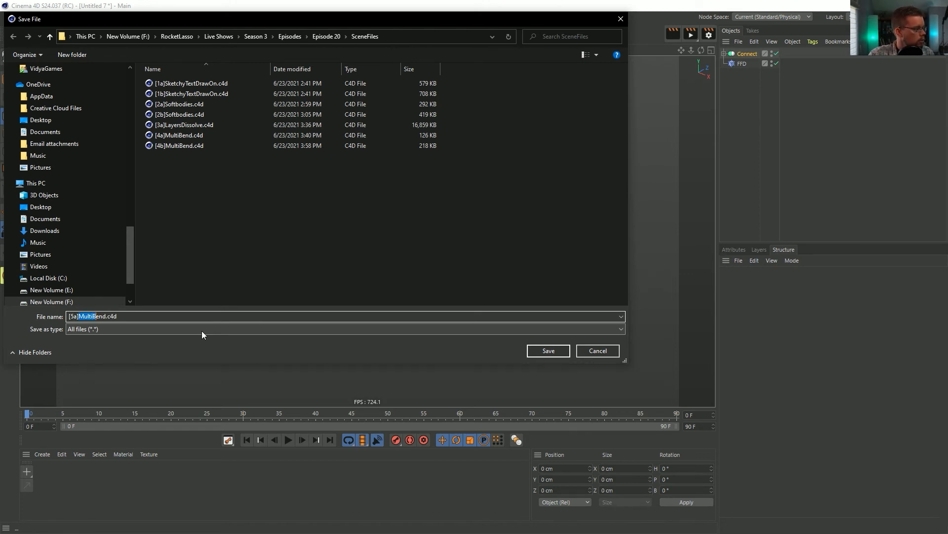
pyautogui.write('FFD')
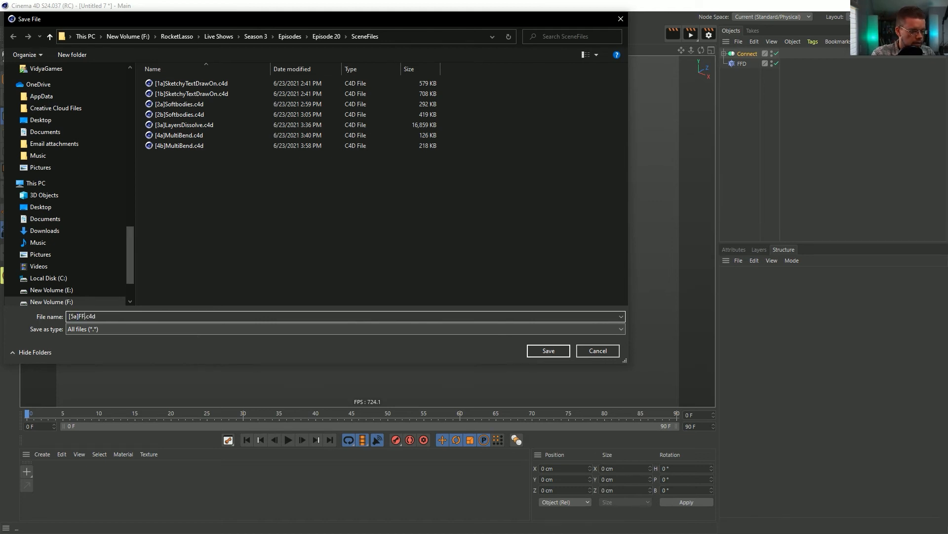
pyautogui.write('Deformer')
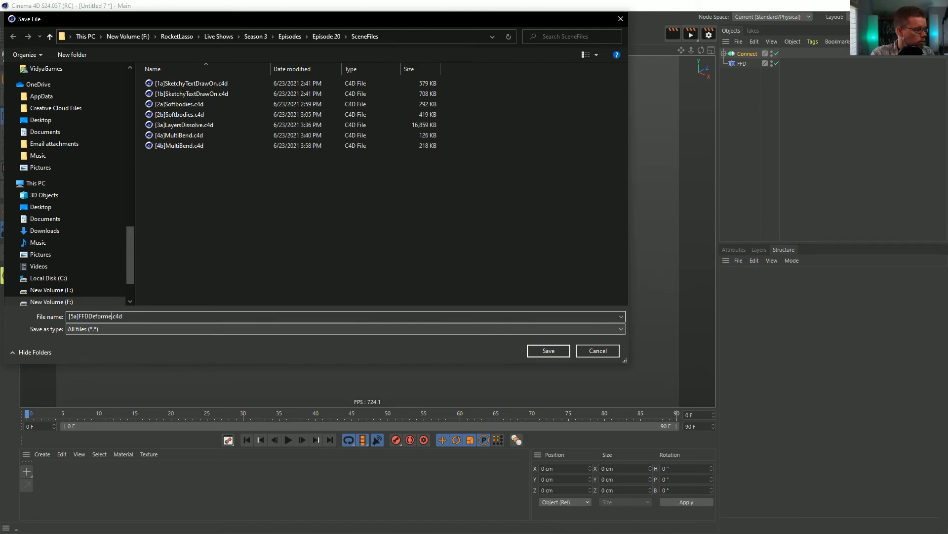
pyautogui.press('BackSpace')
pyautogui.write('d')
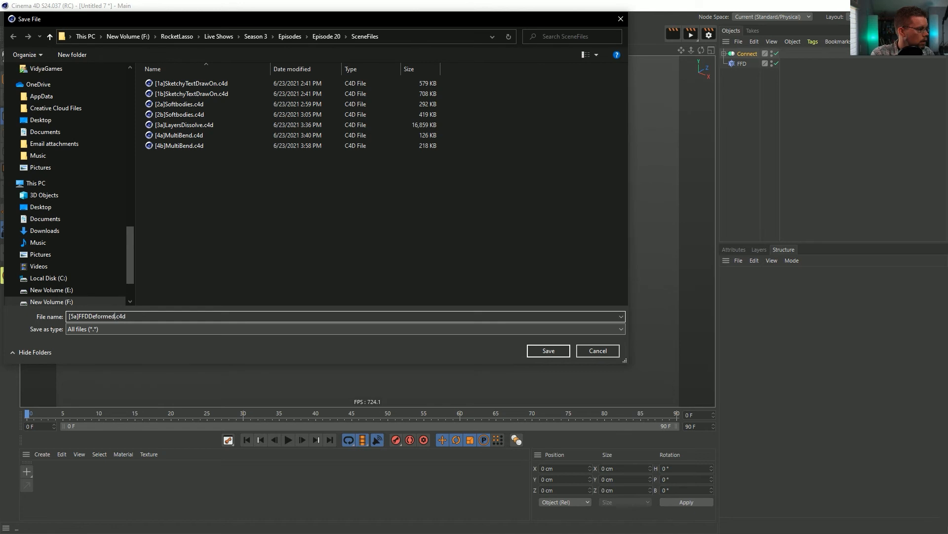
pyautogui.press('Return')
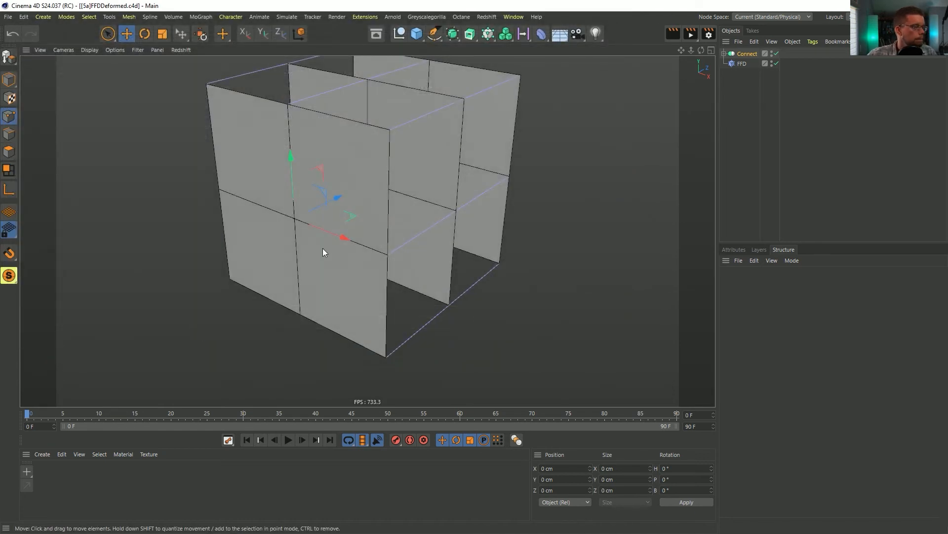
# Step: Expand the Connect hierarchy, add a Random effector and nest it inside Connect above the Cloner
pyautogui.keyDown('alt'); pyautogui.moveTo(400, 208); pyautogui.dragTo(413, 239); pyautogui.keyUp('alt')
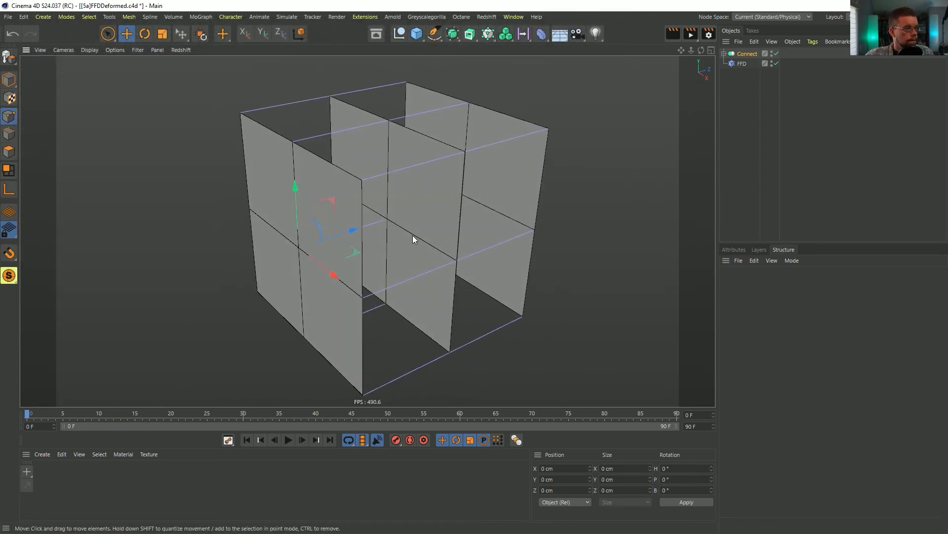
pyautogui.click(725, 55)
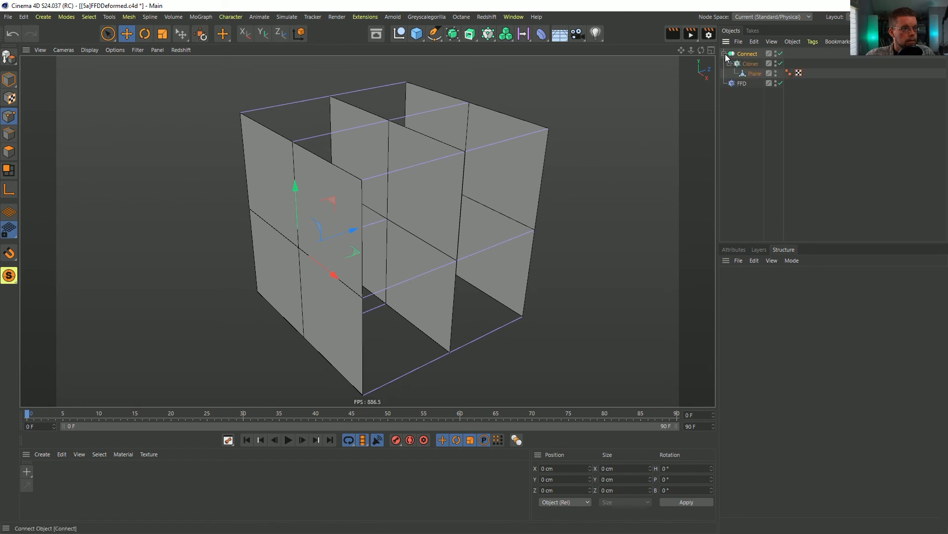
pyautogui.click(493, 45)
pyautogui.click(742, 83)
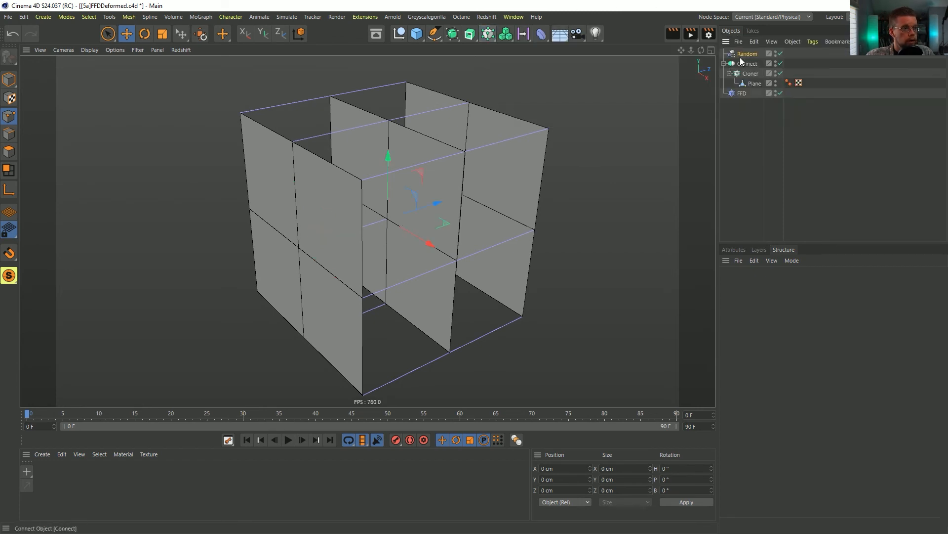
pyautogui.moveTo(746, 53); pyautogui.dragTo(753, 67)
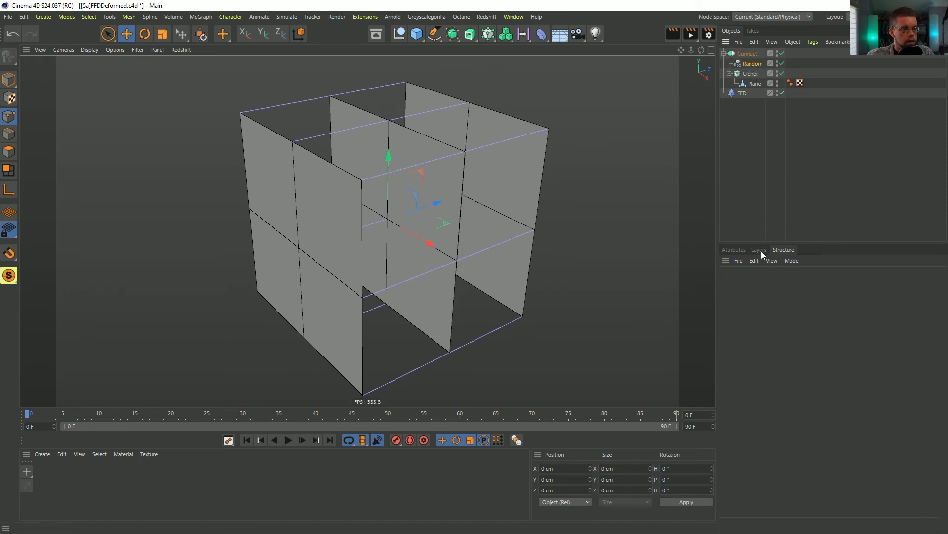
# Step: Set the Random effector's Deformation to Point
pyautogui.click(734, 250)
pyautogui.click(849, 285)
pyautogui.click(783, 307)
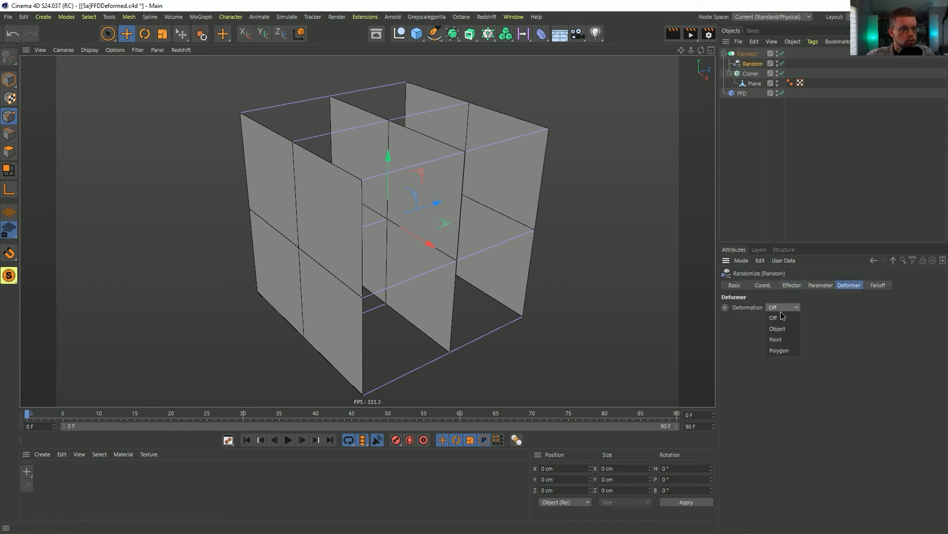
pyautogui.click(776, 339)
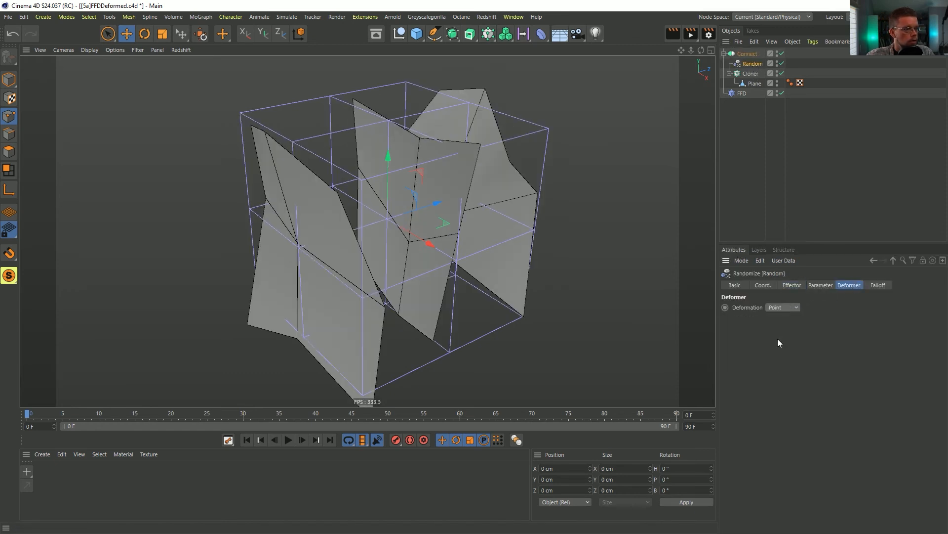
# Step: Set the Random effector's Random Mode to Noise with Indexed enabled, play the animation and return to the first frame
pyautogui.click(792, 285)
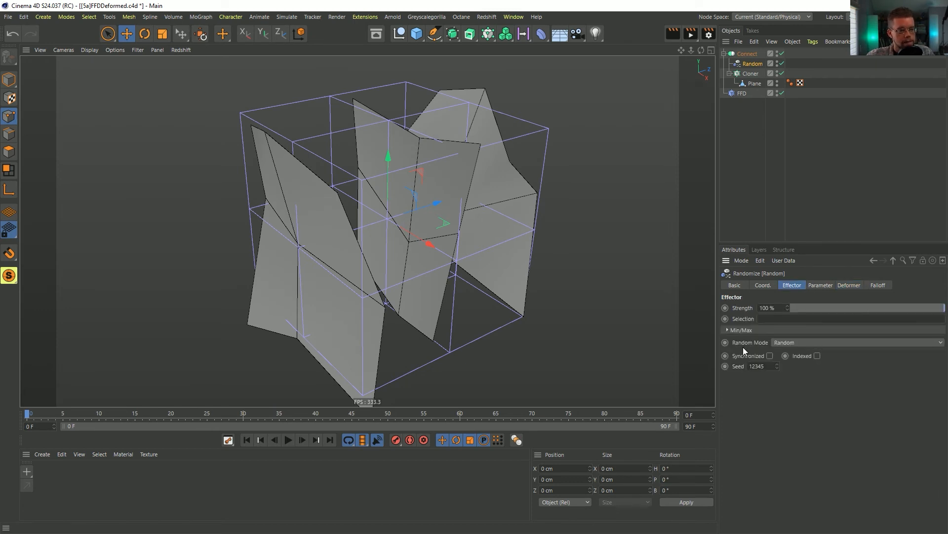
pyautogui.click(790, 343)
pyautogui.click(811, 363)
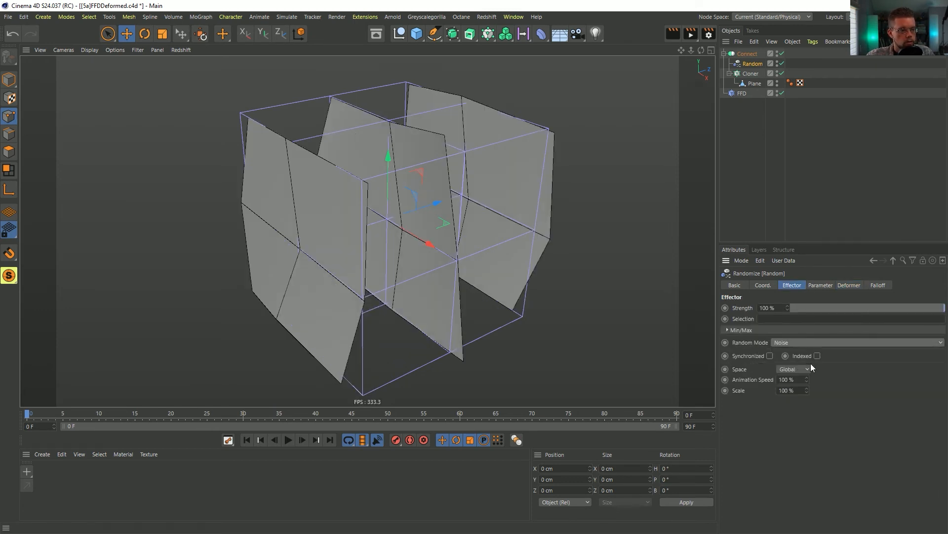
pyautogui.click(289, 440)
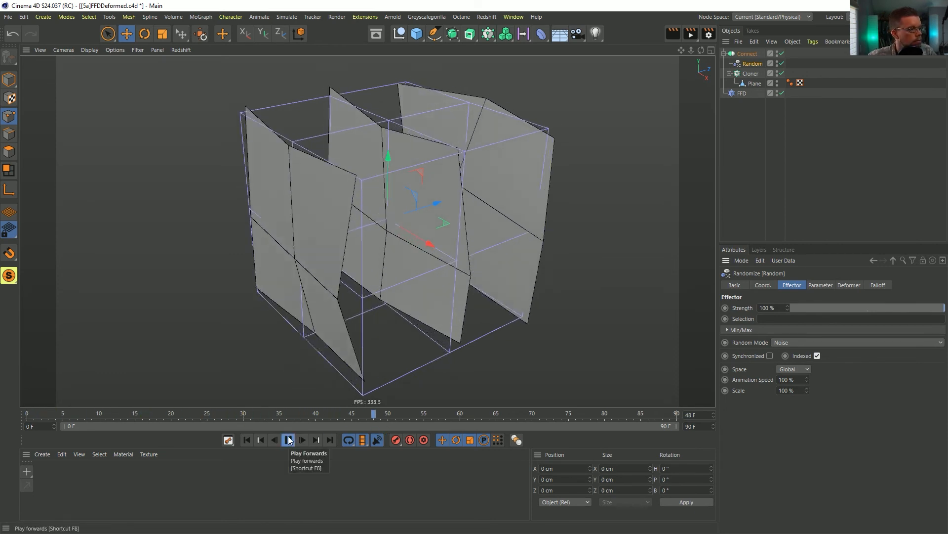
pyautogui.click(289, 440)
pyautogui.click(252, 440)
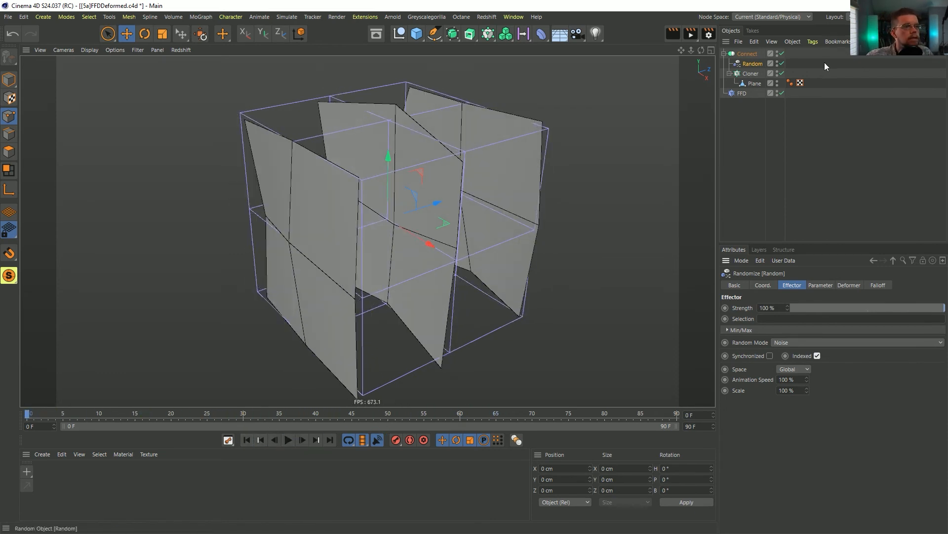
# Step: Turn off Weld on the Connect object
pyautogui.click(741, 55)
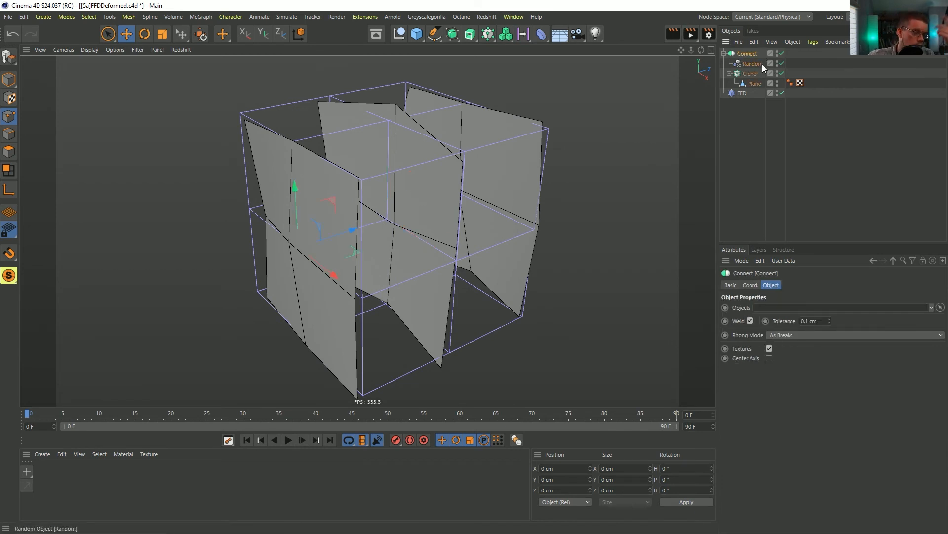
pyautogui.click(750, 321)
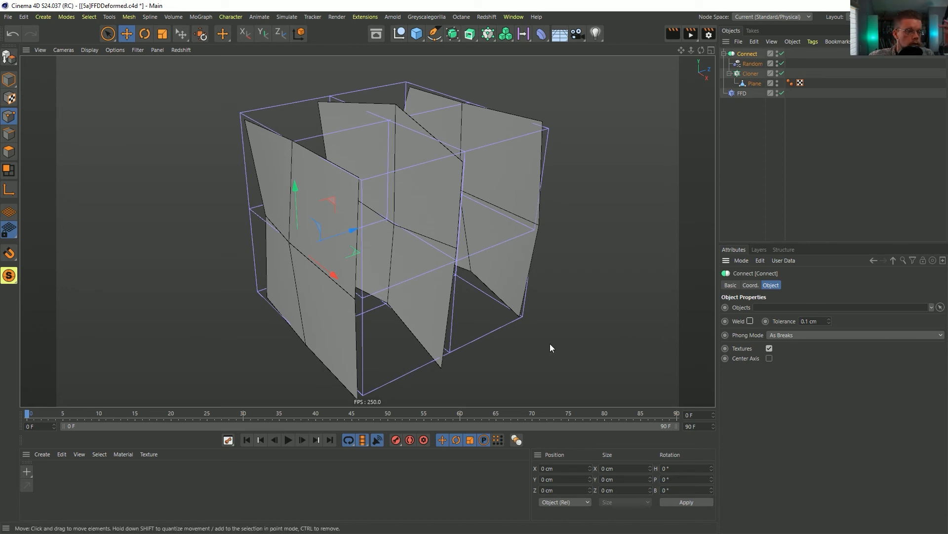
# Step: Add a Pose Morph rigging tag to the FFD deformer and enable Points mixing
pyautogui.rightClick(739, 94)
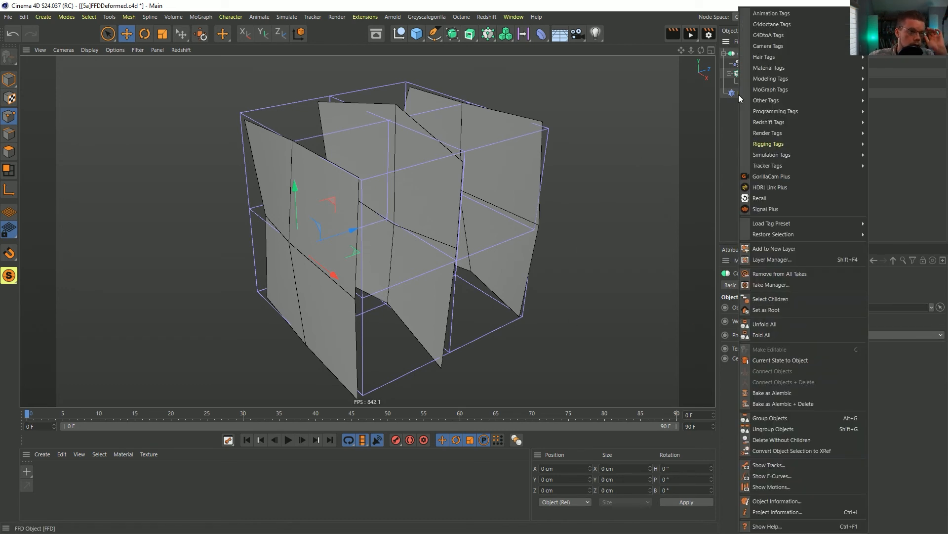
pyautogui.click(739, 94)
pyautogui.rightClick(739, 94)
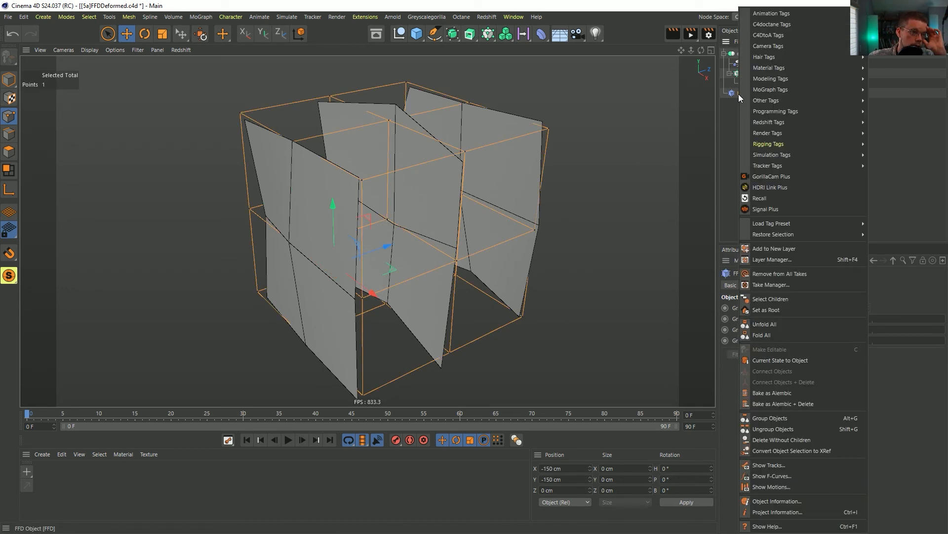
pyautogui.moveTo(740, 94)
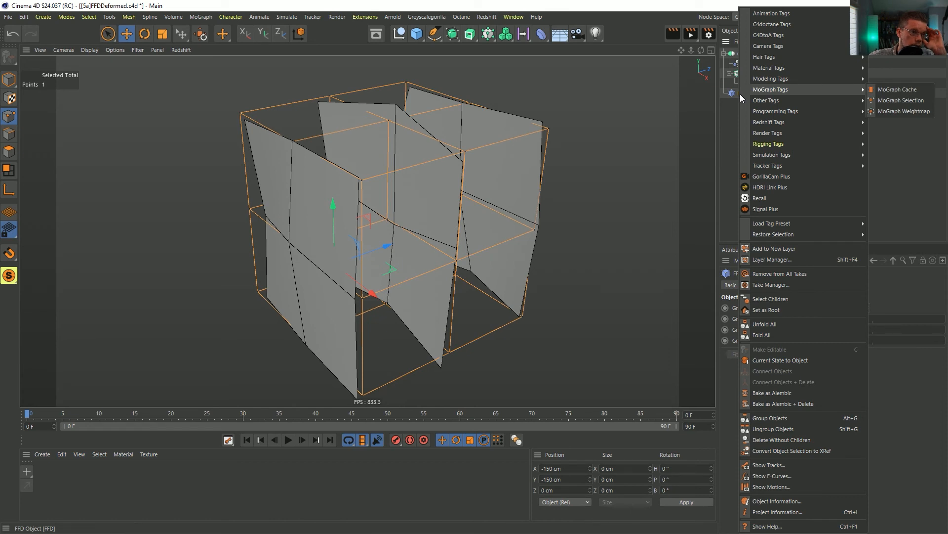
pyautogui.moveTo(793, 39)
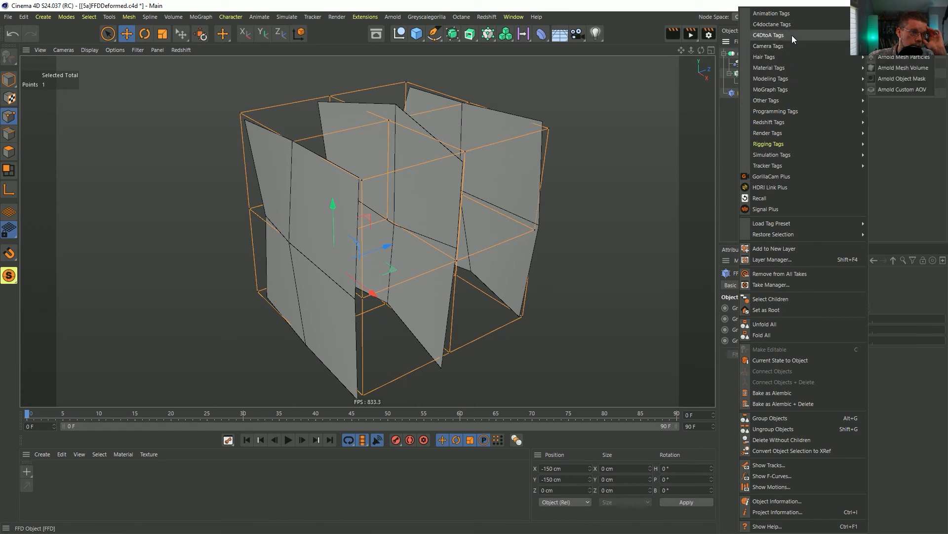
pyautogui.moveTo(769, 143)
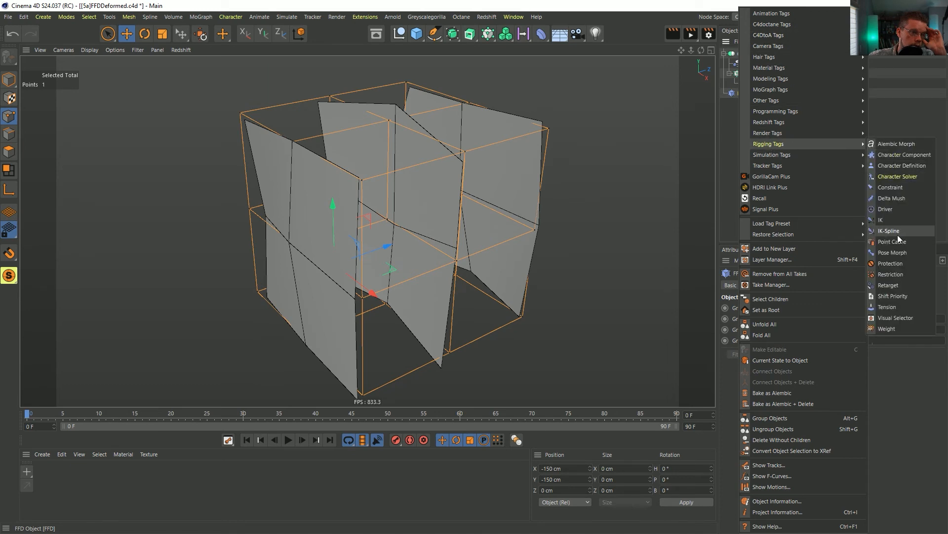
pyautogui.click(893, 253)
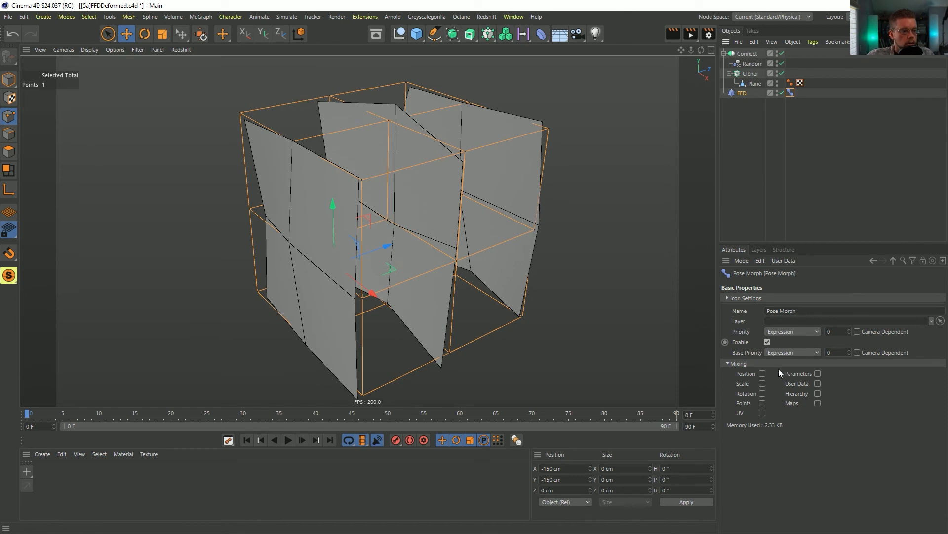
pyautogui.click(762, 403)
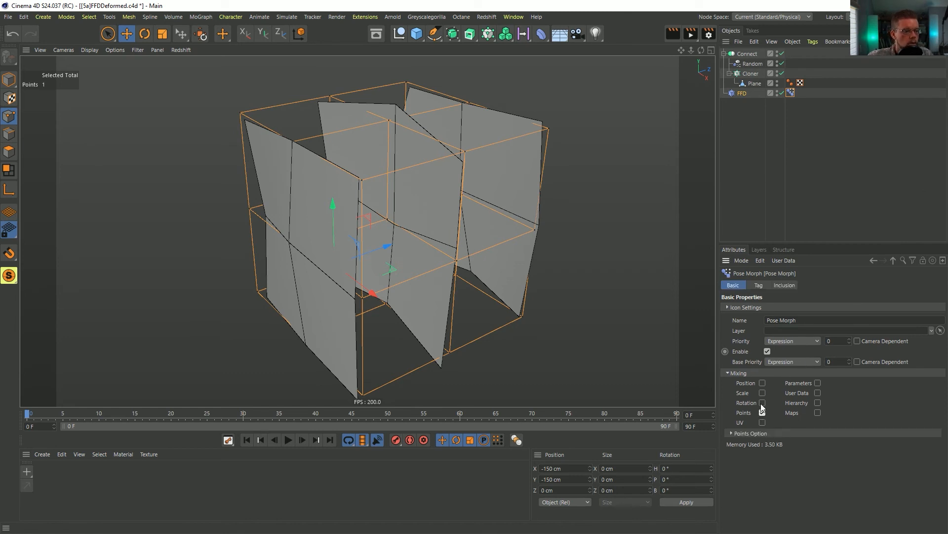
# Step: Assign the Connect object as the Target of Pose.0 in the Pose Morph tag's advanced properties
pyautogui.click(760, 286)
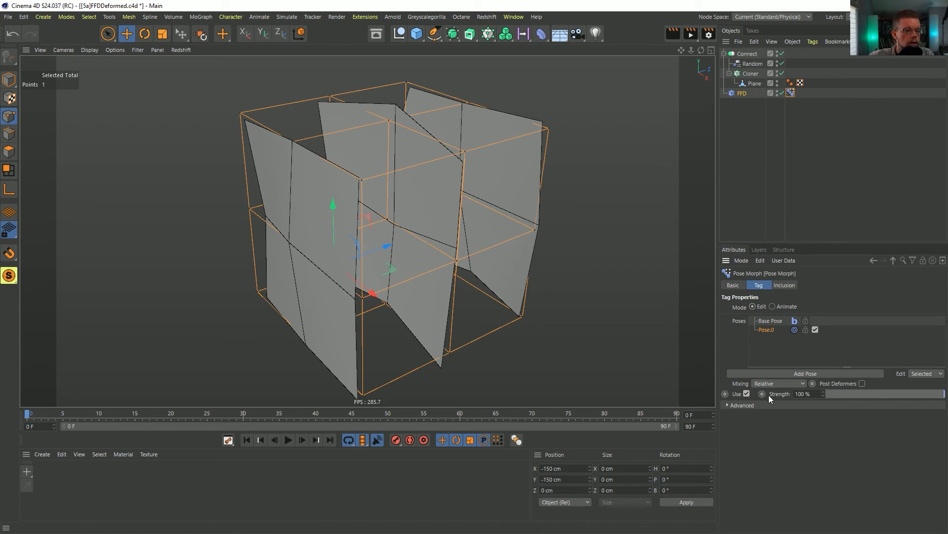
pyautogui.click(743, 405)
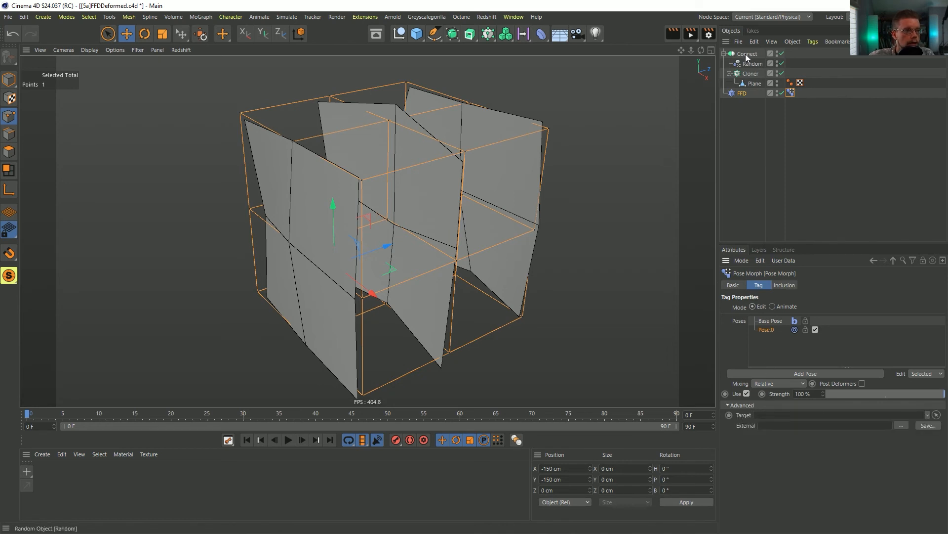
pyautogui.moveTo(746, 54); pyautogui.dragTo(769, 419)
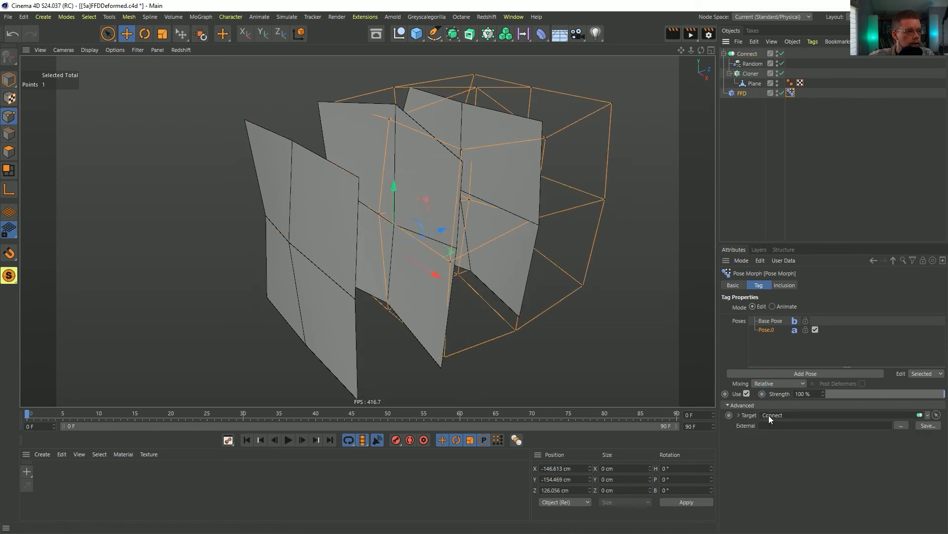
# Step: Try Absolute mixing for the pose on the FFD's Pose Morph tag, and undo the change
pyautogui.moveTo(468, 165)
pyautogui.keyDown('alt'); pyautogui.mouseDown()
pyautogui.moveTo(393, 181)
pyautogui.moveTo(442, 190)
pyautogui.mouseUp(); pyautogui.keyUp('alt')
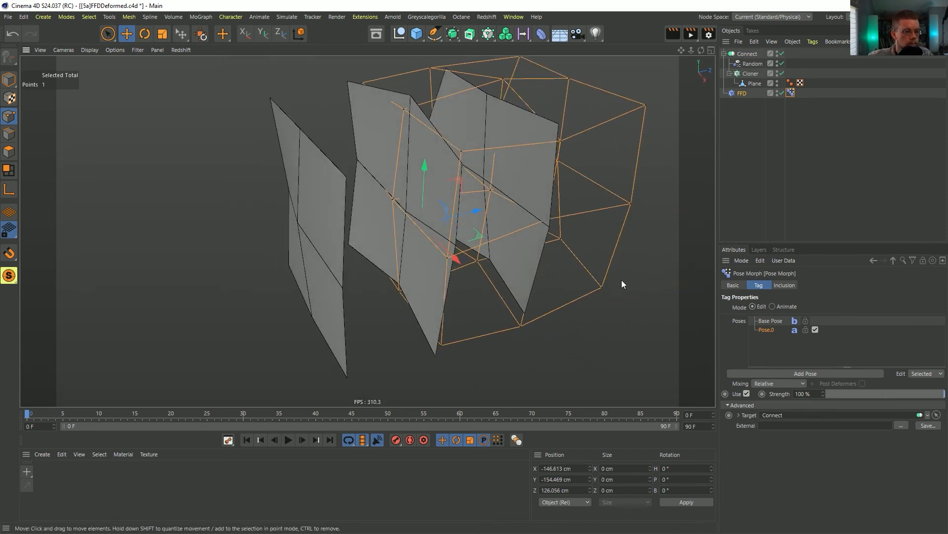
pyautogui.click(779, 383)
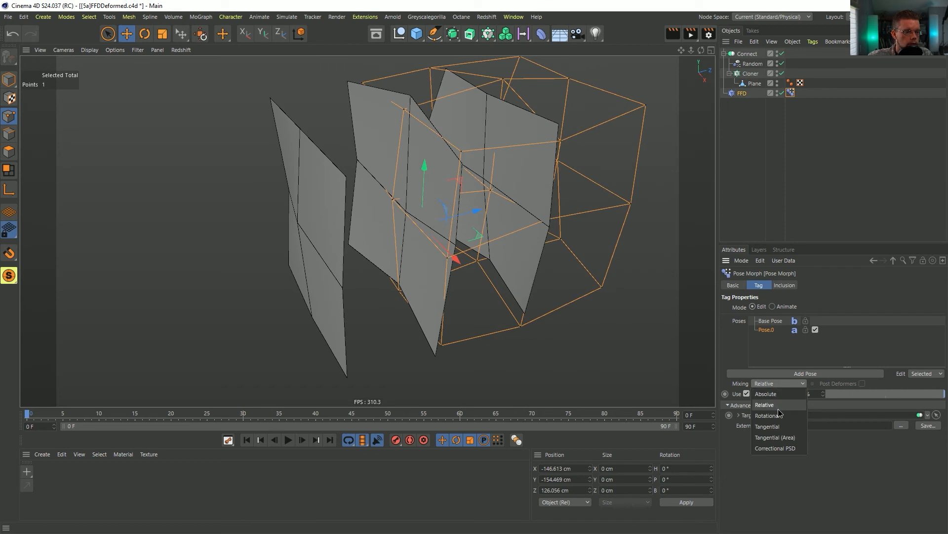
pyautogui.click(778, 395)
pyautogui.hotkey('ctrl', 'z')
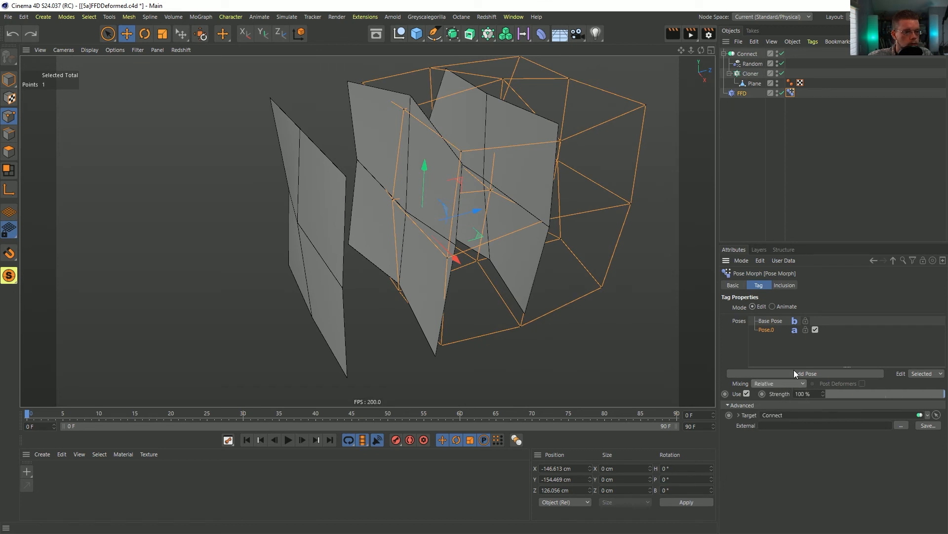
# Step: Switch the Pose Morph tag to Animate mode, set its Expression priority to 1 and return the tag to Edit mode
pyautogui.click(772, 305)
pyautogui.moveTo(514, 276)
pyautogui.keyDown('alt'); pyautogui.mouseDown()
pyautogui.moveTo(472, 264)
pyautogui.moveTo(499, 277)
pyautogui.mouseUp(); pyautogui.keyUp('alt')
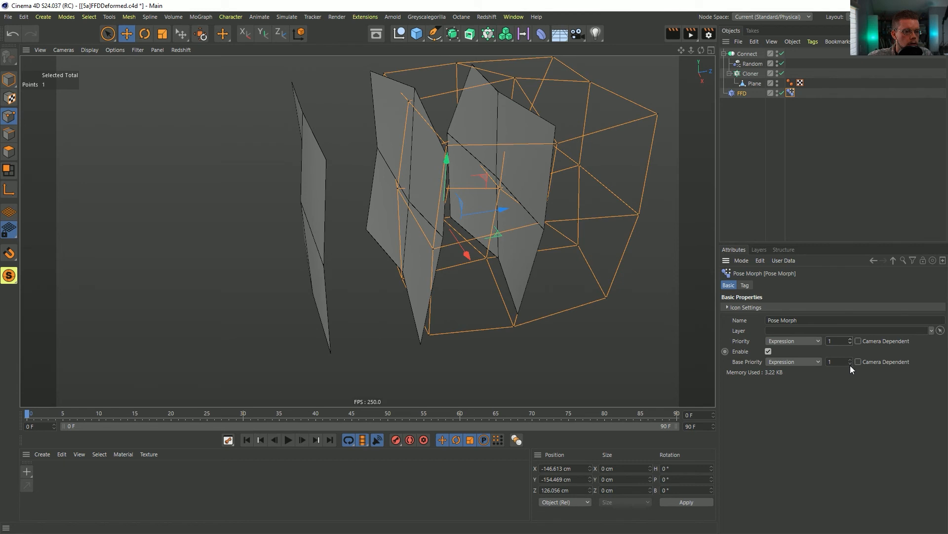
pyautogui.click(748, 285)
pyautogui.click(753, 307)
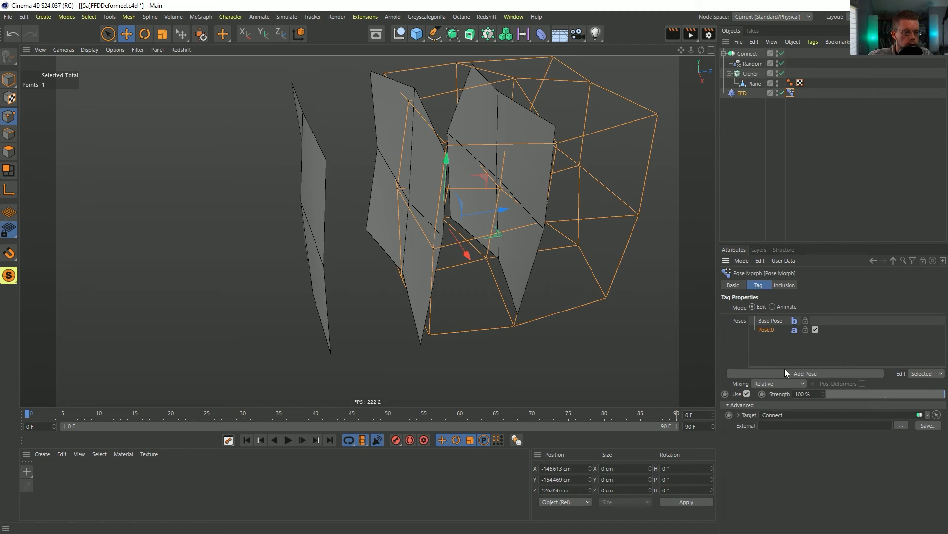
# Step: Examine the Pose Morph tag's Points Option settings and return to the pose properties
pyautogui.click(739, 286)
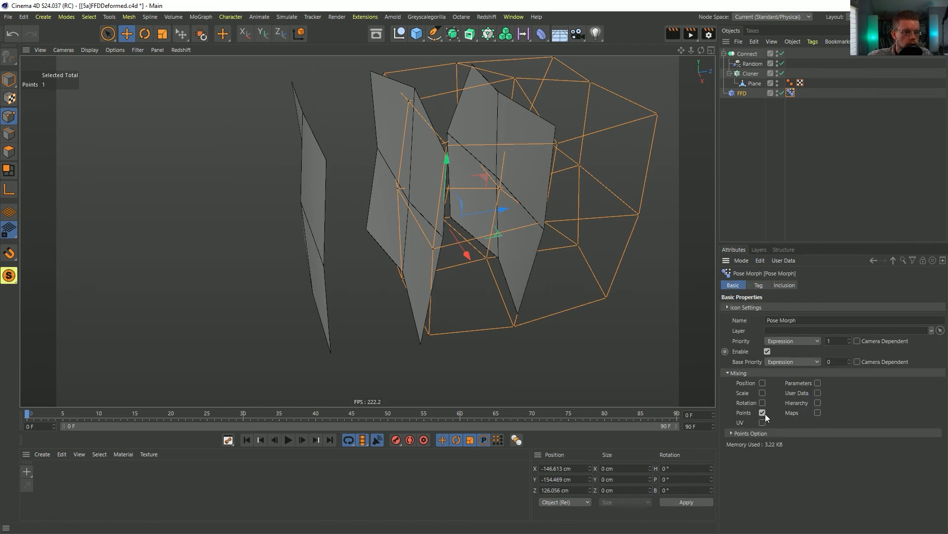
pyautogui.click(750, 433)
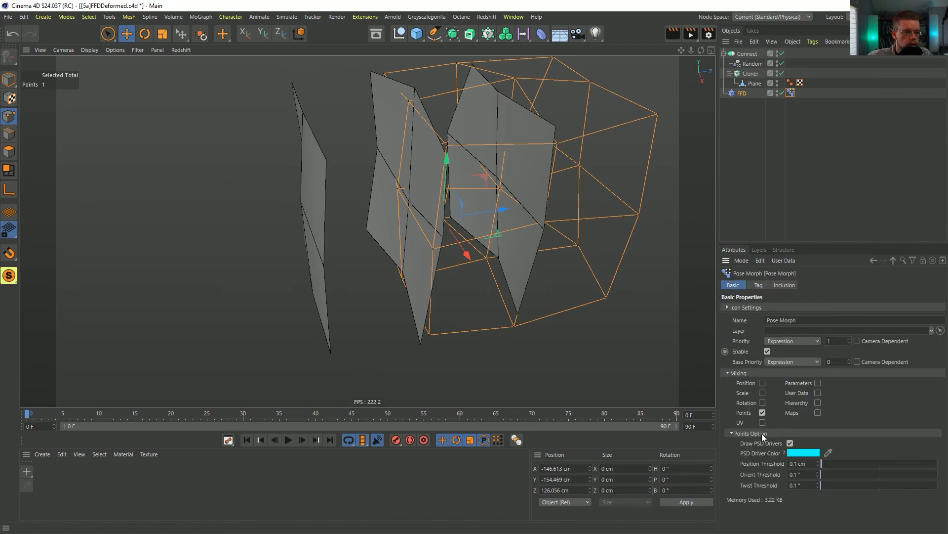
pyautogui.click(761, 285)
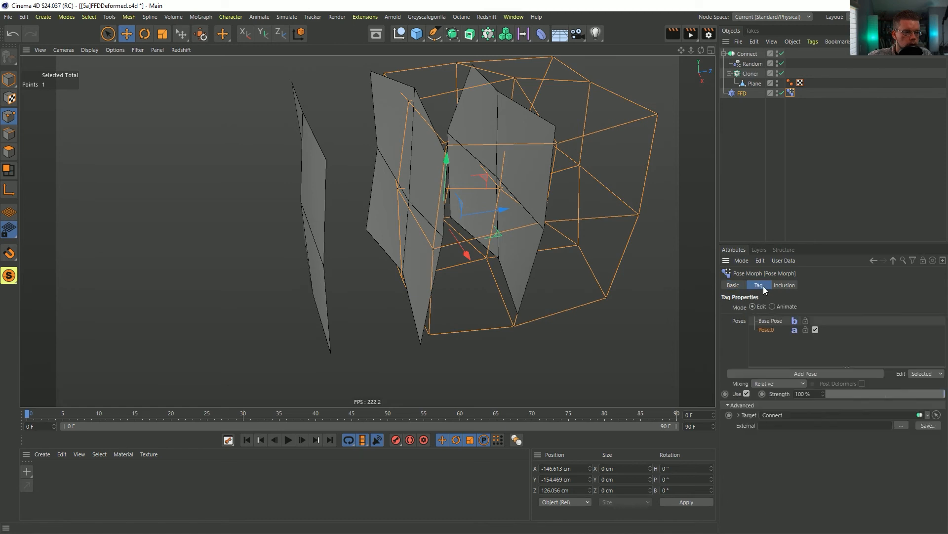
# Step: Play the animation and switch the Pose Morph tag to Animate mode with Pose.0 at 0%
pyautogui.keyDown('alt'); pyautogui.moveTo(489, 228); pyautogui.dragTo(493, 258); pyautogui.keyUp('alt')
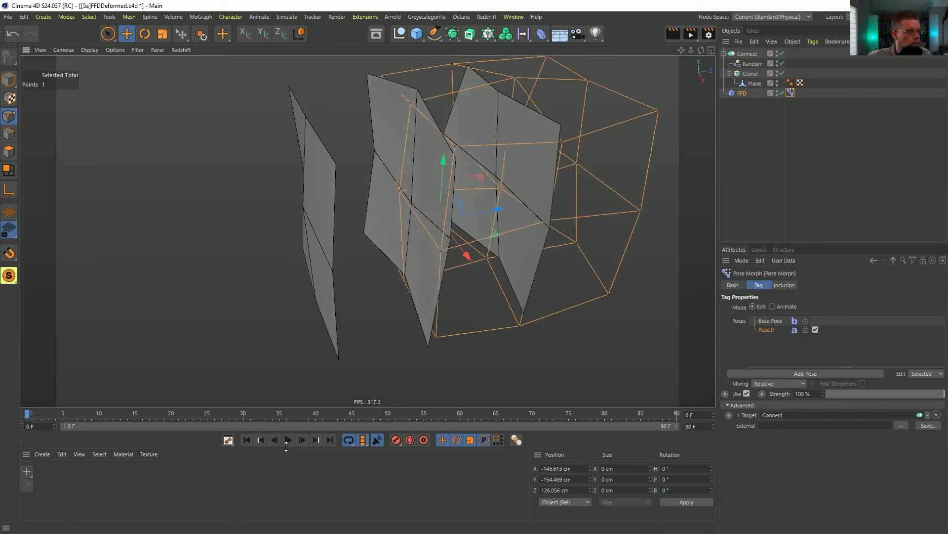
pyautogui.click(288, 441)
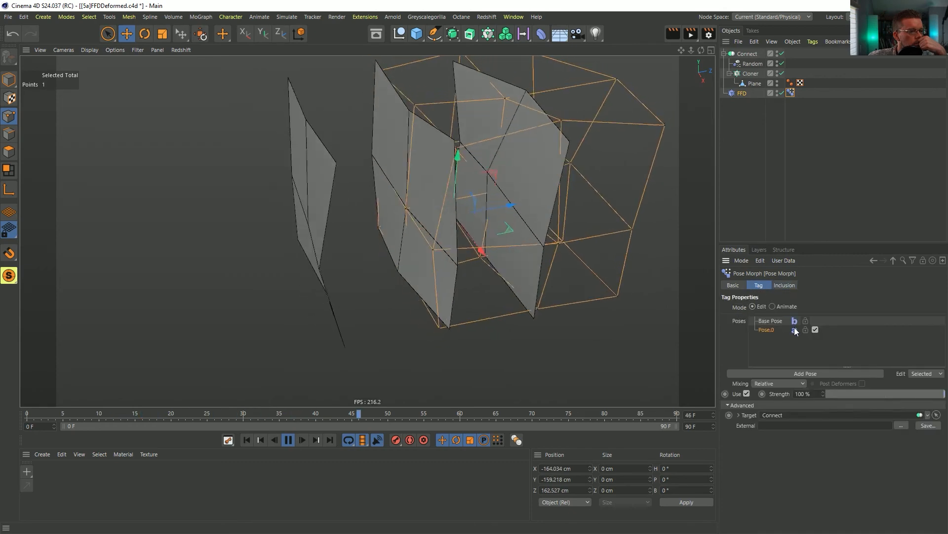
pyautogui.click(773, 307)
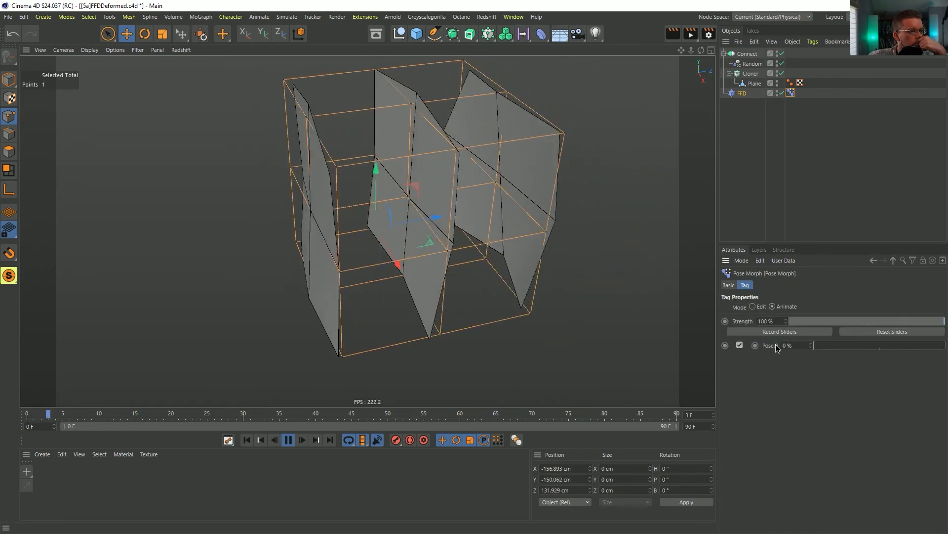
pyautogui.moveTo(815, 346); pyautogui.dragTo(764, 340)
# Step: Change the Cloner to Grid Array mode with a count of 1 in X, 1 in Y and 3 in Z
pyautogui.click(752, 54)
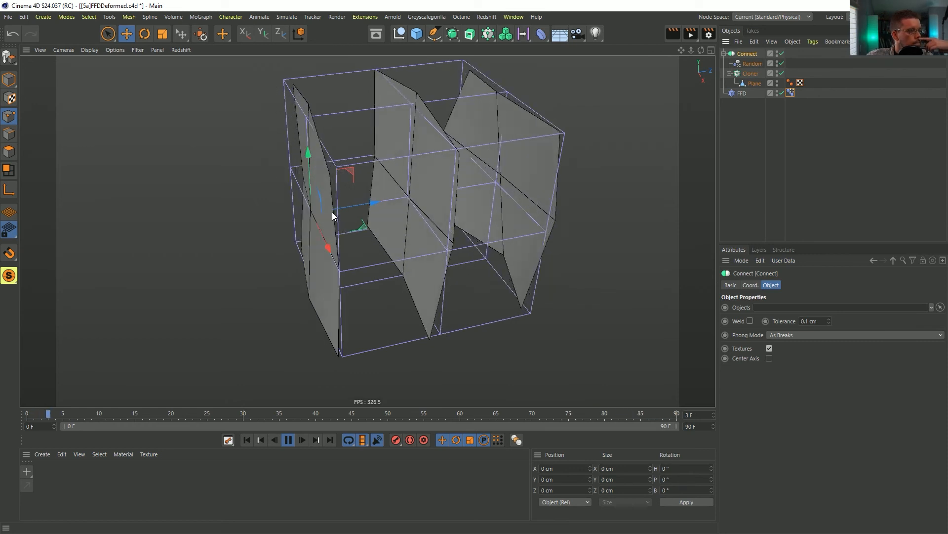
pyautogui.click(750, 73)
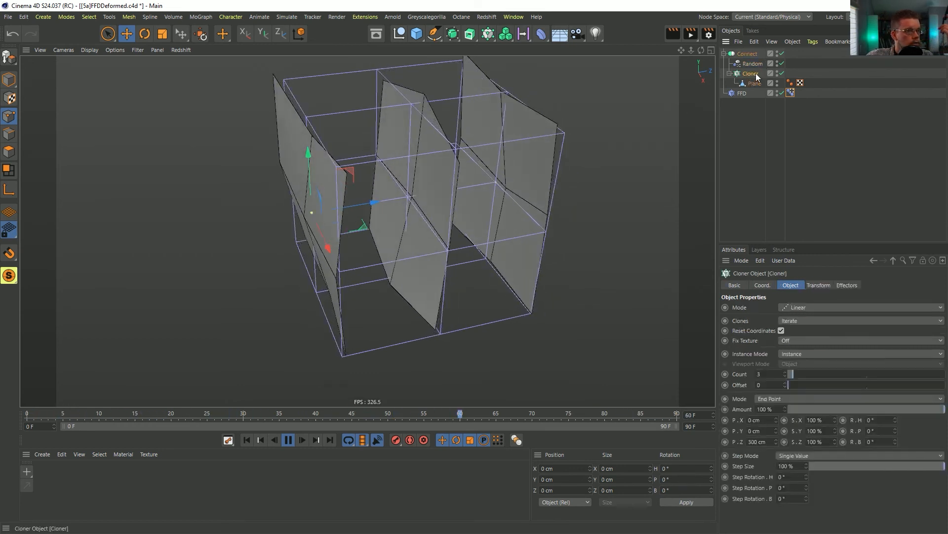
pyautogui.click(797, 308)
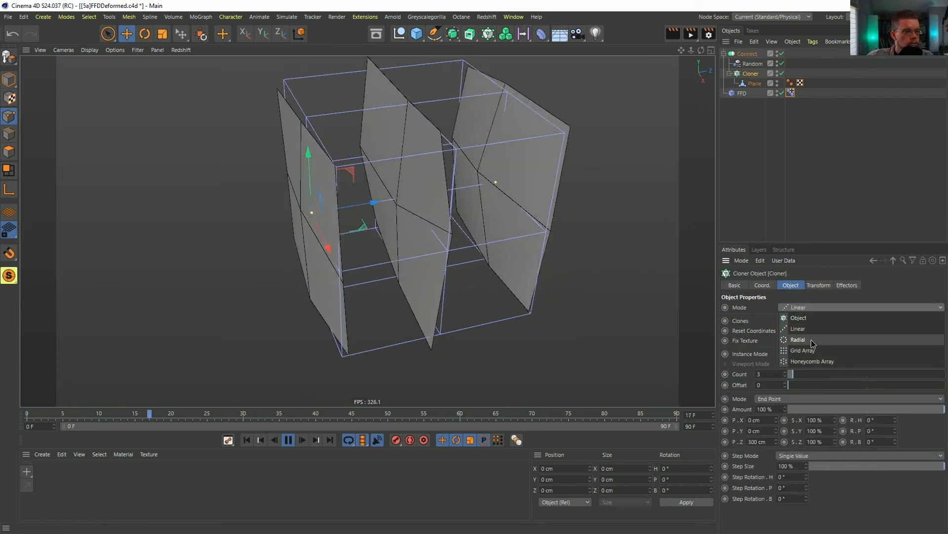
pyautogui.click(813, 352)
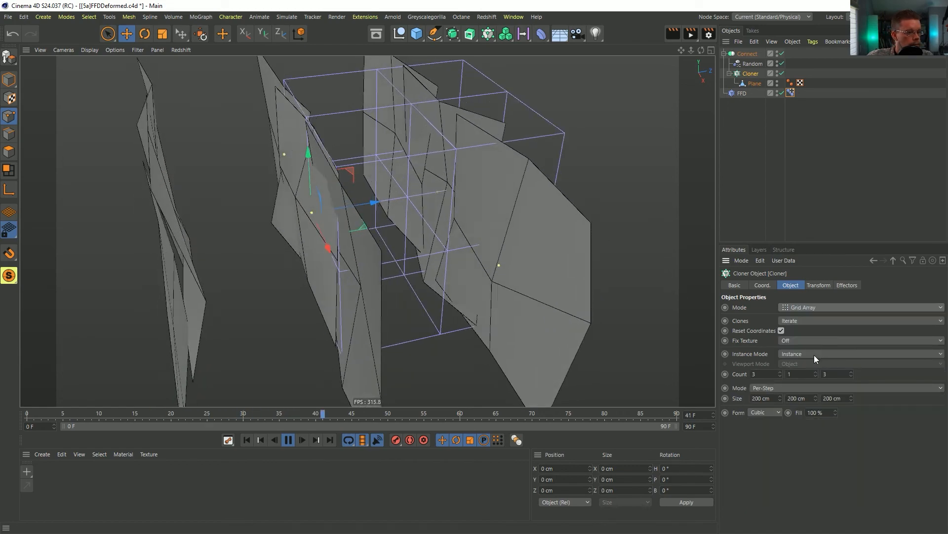
pyautogui.click(852, 376)
pyautogui.click(852, 376)
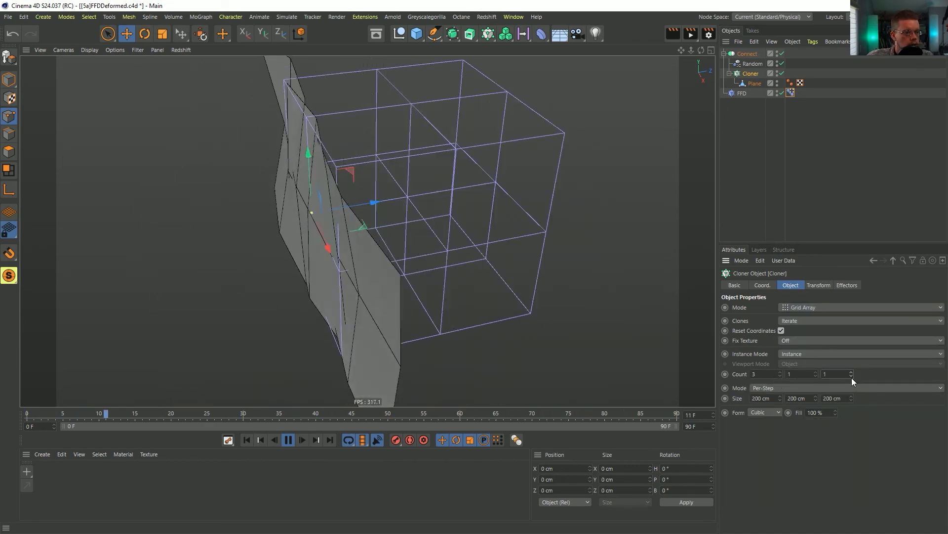
pyautogui.click(851, 370)
pyautogui.click(851, 371)
pyautogui.click(779, 377)
pyautogui.click(780, 377)
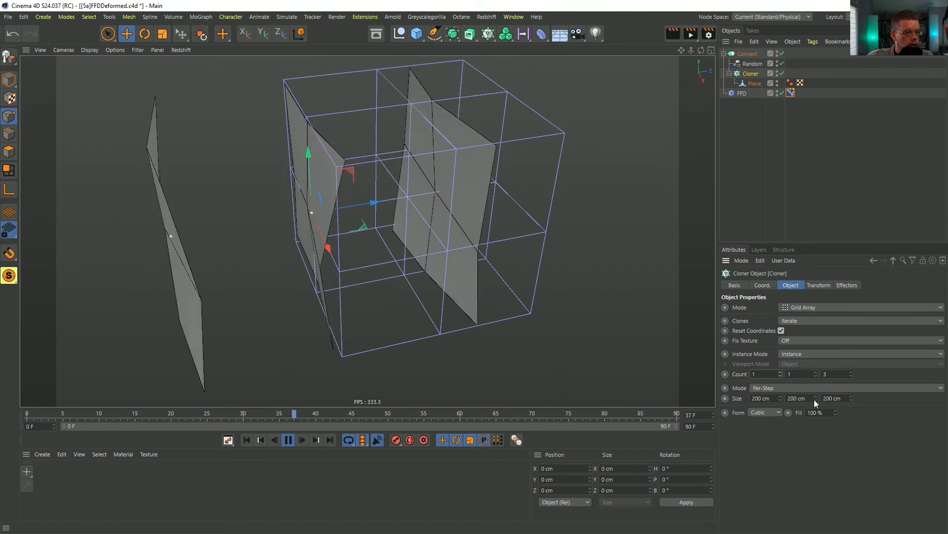
# Step: Set the Cloner's grid size mode to Endpoint with a Z size of 300 cm
pyautogui.click(837, 398)
pyautogui.write('15')
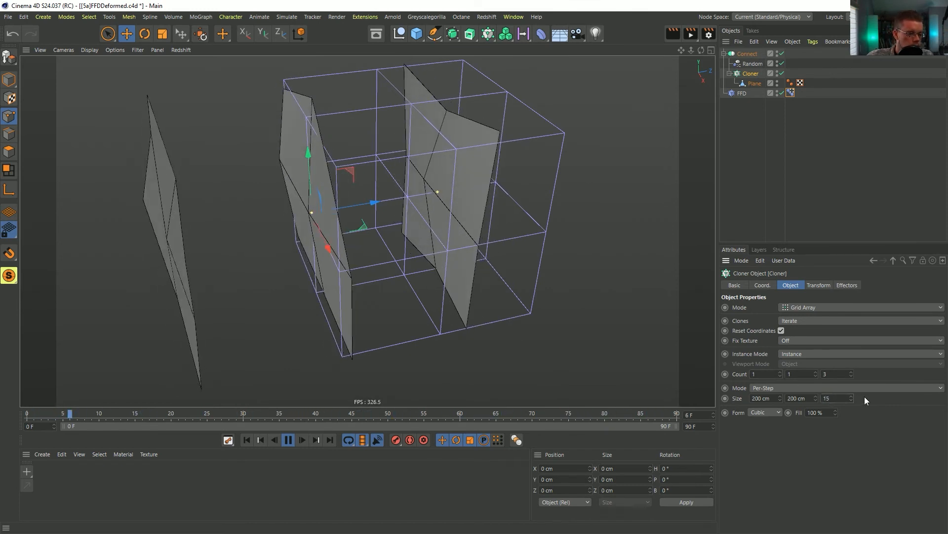
pyautogui.write('300')
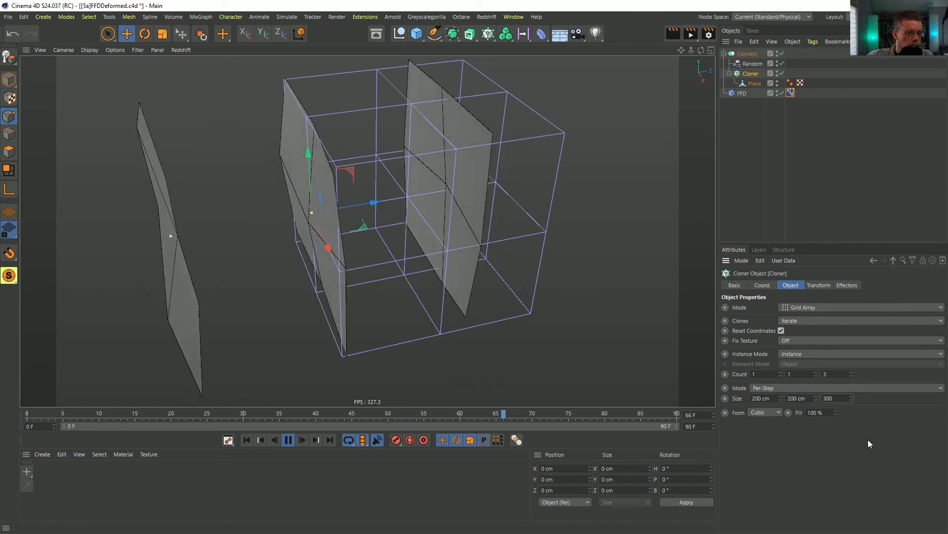
pyautogui.press('Return')
pyautogui.click(810, 390)
pyautogui.click(796, 405)
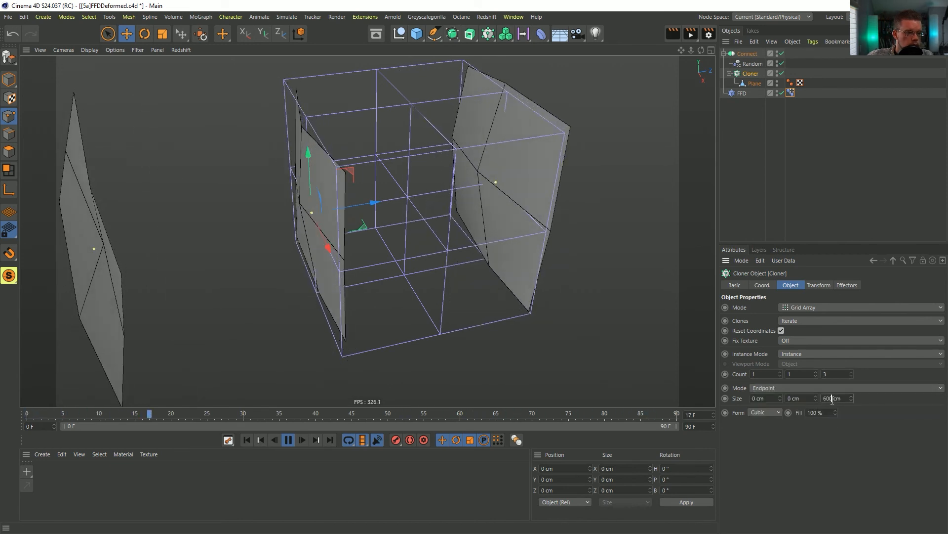
pyautogui.write('30')
pyautogui.press('Return')
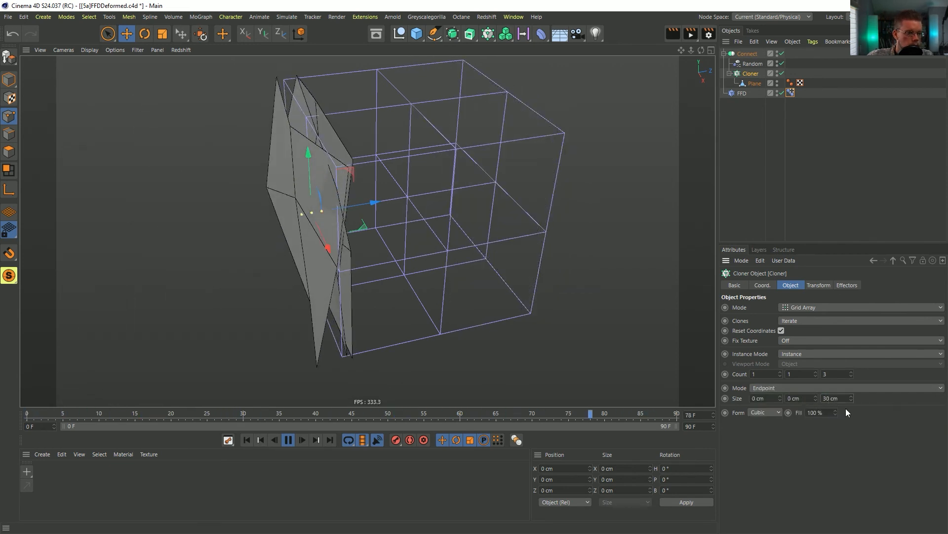
pyautogui.write('0')
pyautogui.press('Return')
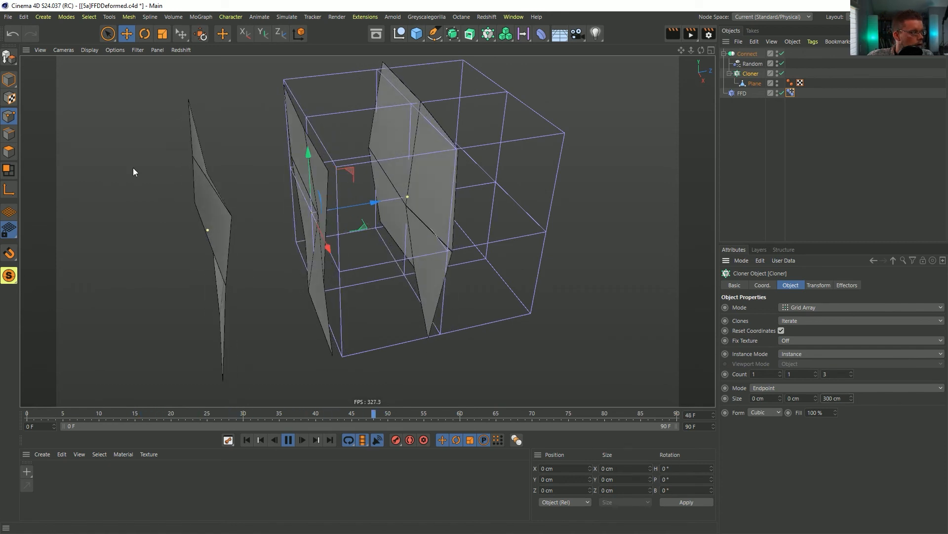
# Step: Set the Connect object's Z position to 0 cm with axis modification enabled, and the Cloner's Z position to 0 cm at frame 0
pyautogui.click(9, 83)
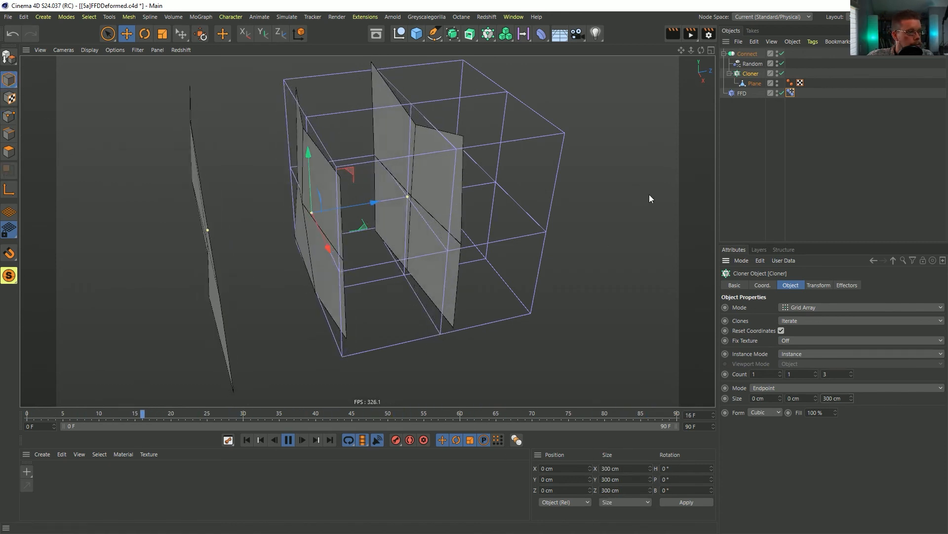
pyautogui.click(747, 54)
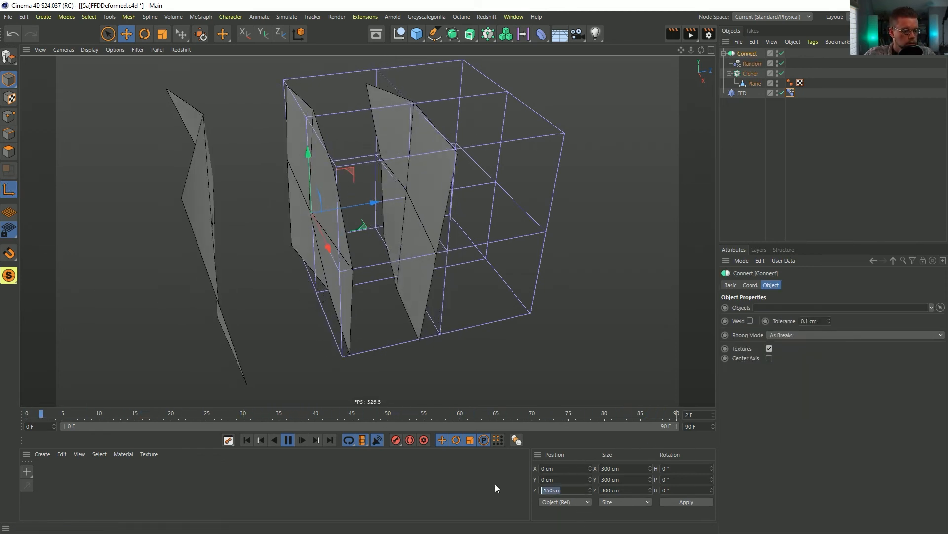
pyautogui.click(289, 440)
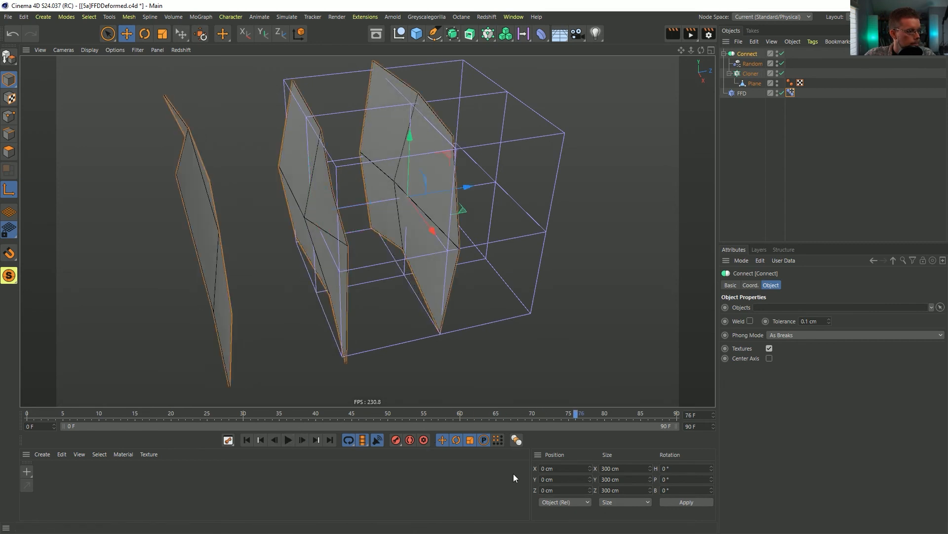
pyautogui.click(247, 440)
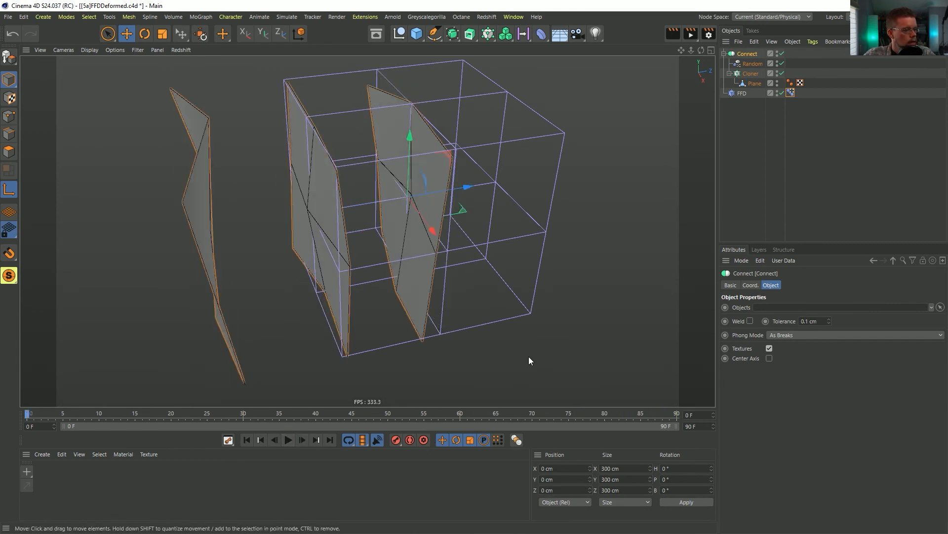
pyautogui.click(748, 74)
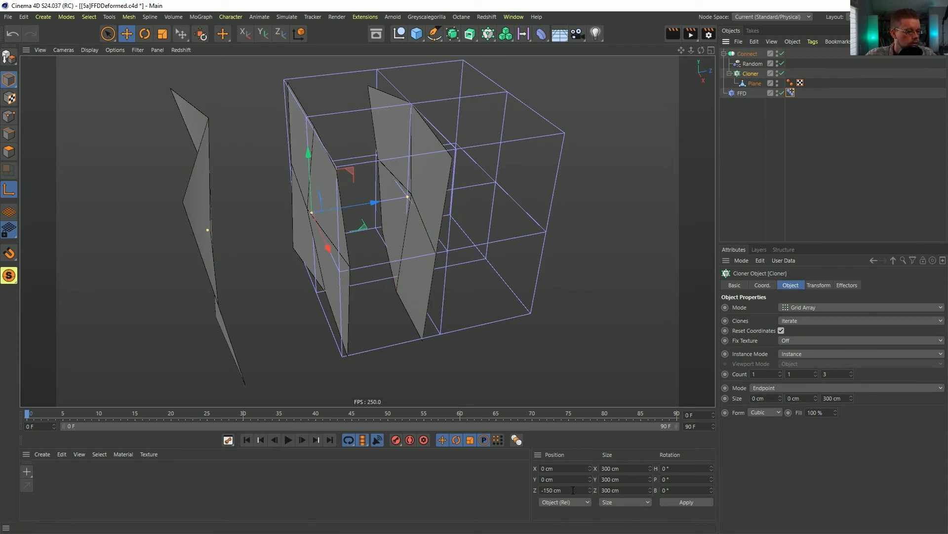
pyautogui.write('0')
pyautogui.press('Return')
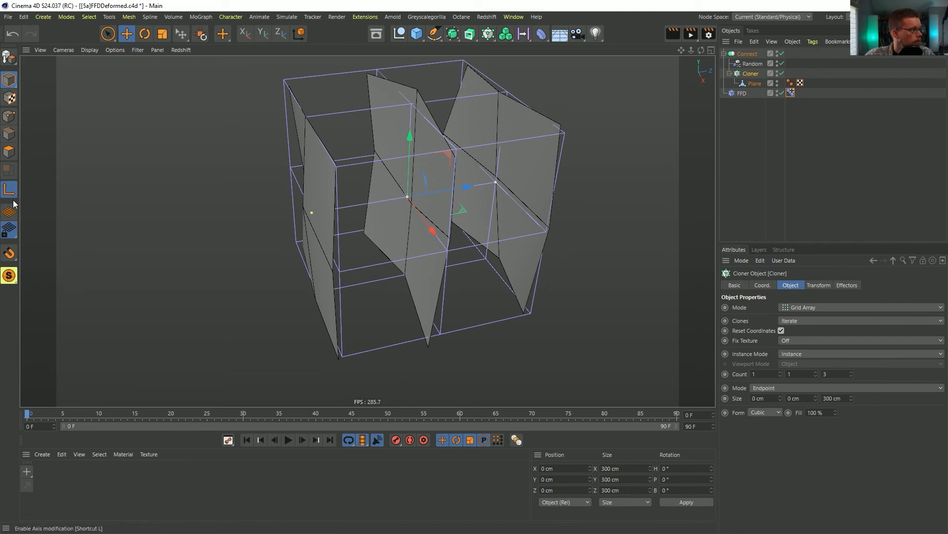
# Step: Play the animation and raise the FFD's Pose.0 morph strength to 100%
pyautogui.click(290, 441)
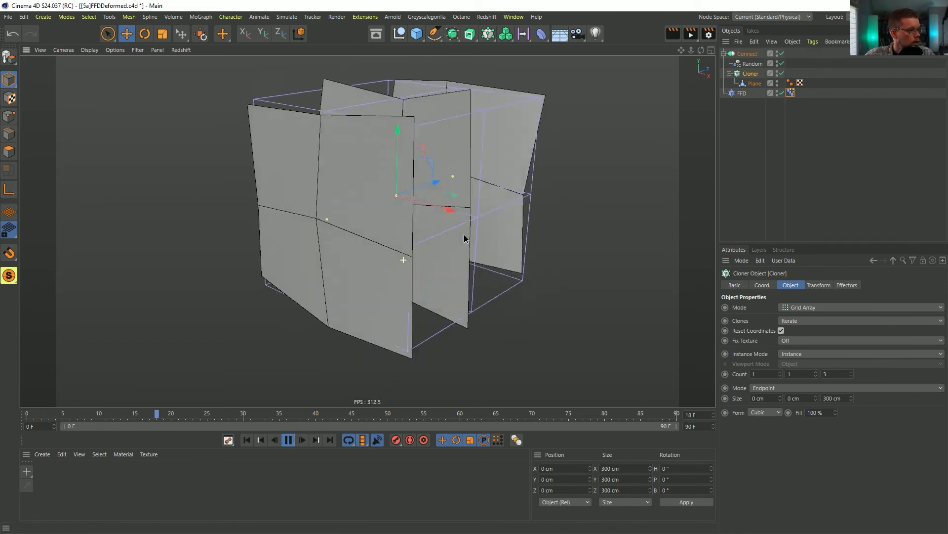
pyautogui.click(791, 92)
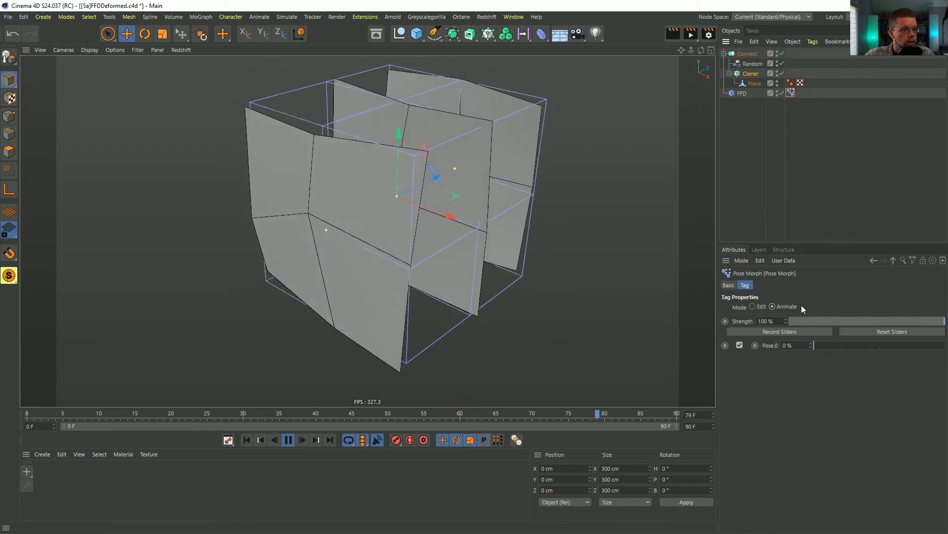
pyautogui.moveTo(820, 345); pyautogui.dragTo(944, 348)
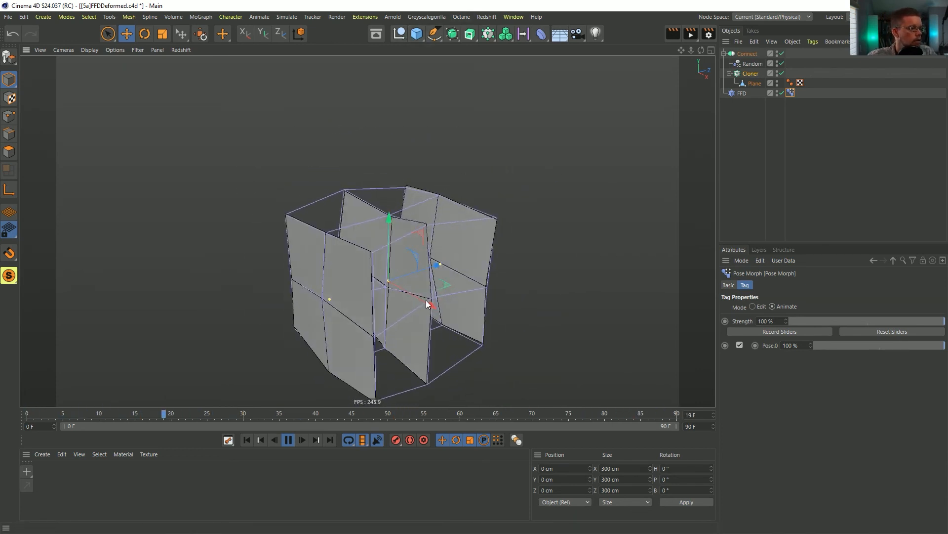
# Step: Add a Figure primitive inside the FFD cage, lowered to about Y -116 cm and scaled to about 230 cm tall
pyautogui.click(416, 34)
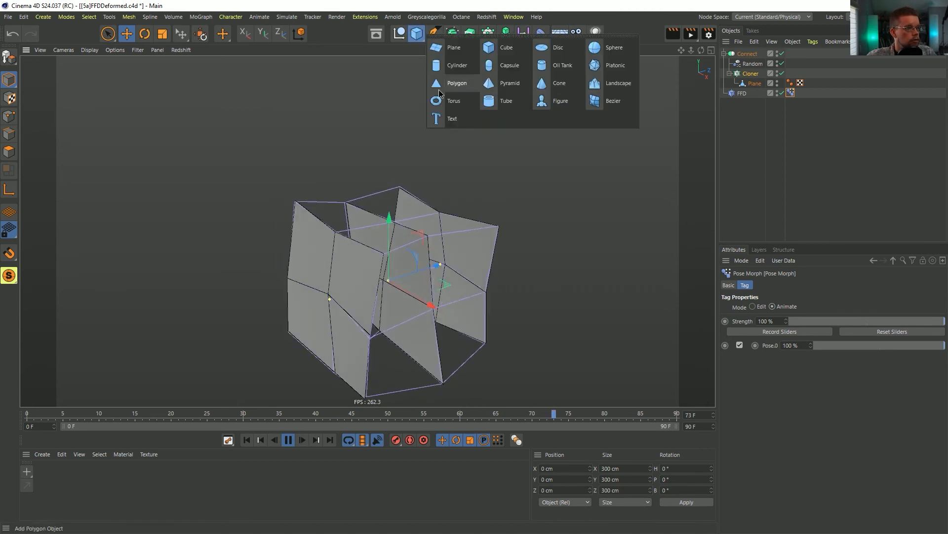
pyautogui.click(553, 102)
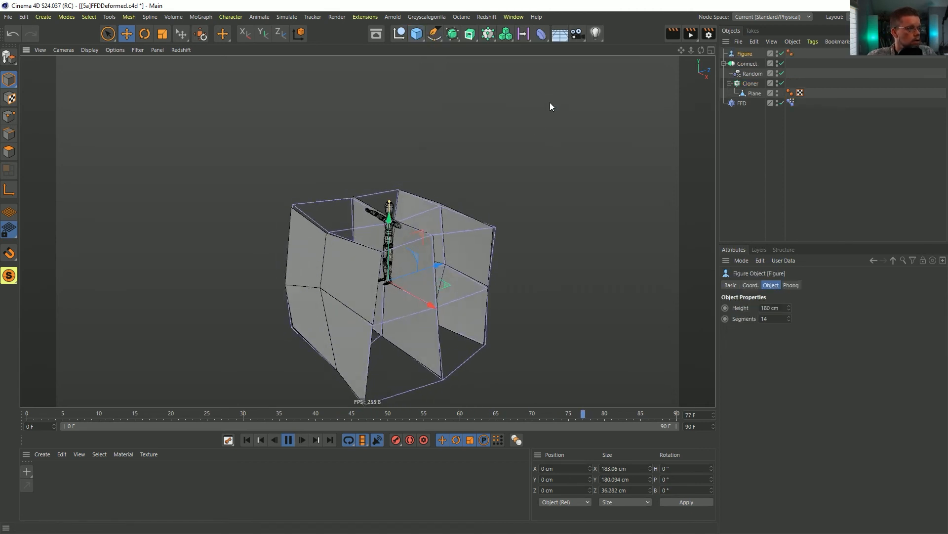
pyautogui.moveTo(388, 218); pyautogui.dragTo(388, 259)
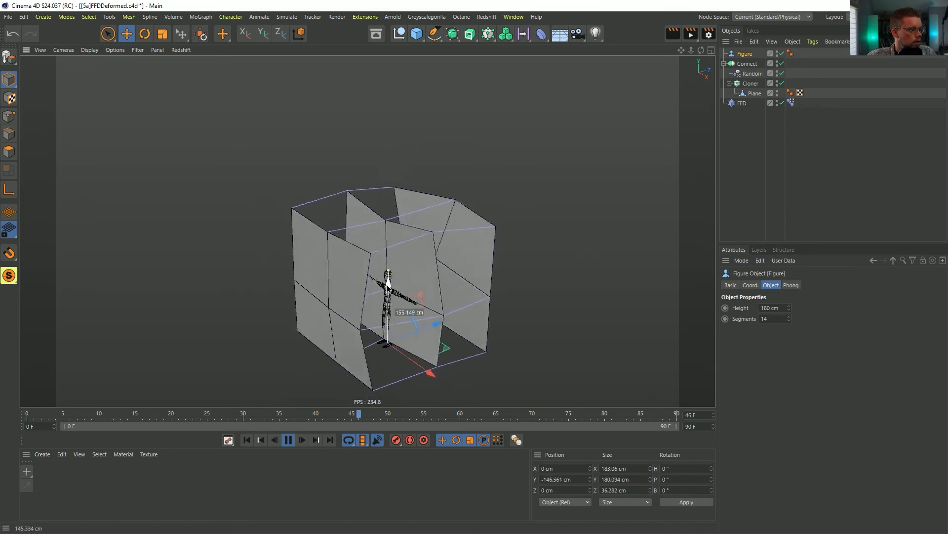
pyautogui.press('t')
pyautogui.moveTo(455, 309); pyautogui.dragTo(581, 293)
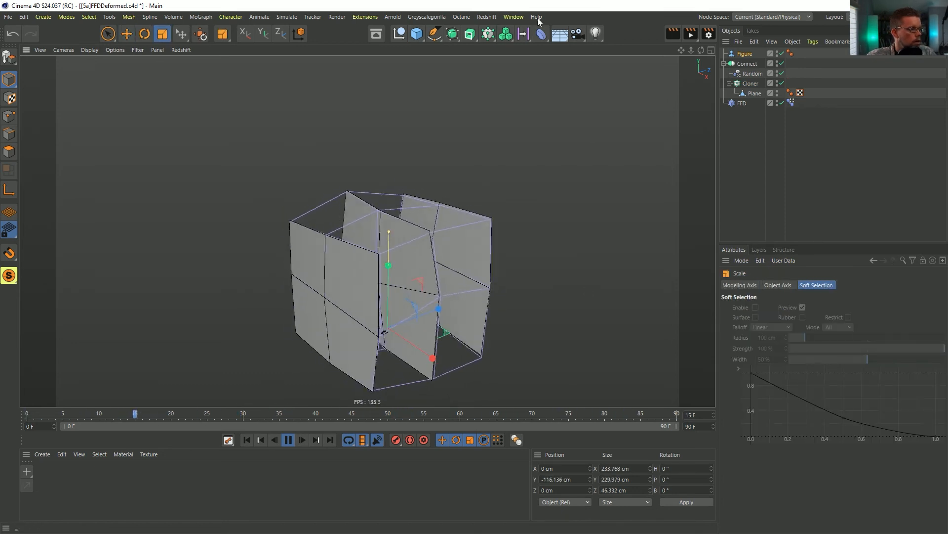
# Step: Wrap the Figure in a Volume Mesher and Volume Builder, and add an SDF Dilate and Erode filter to the builder
pyautogui.click(505, 34)
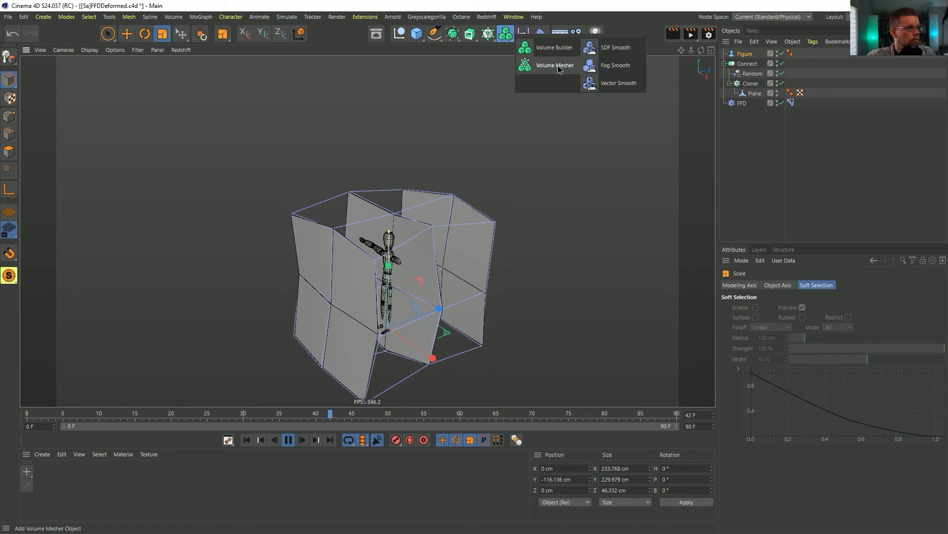
pyautogui.keyDown('alt'); pyautogui.click(555, 65); pyautogui.keyUp('alt')
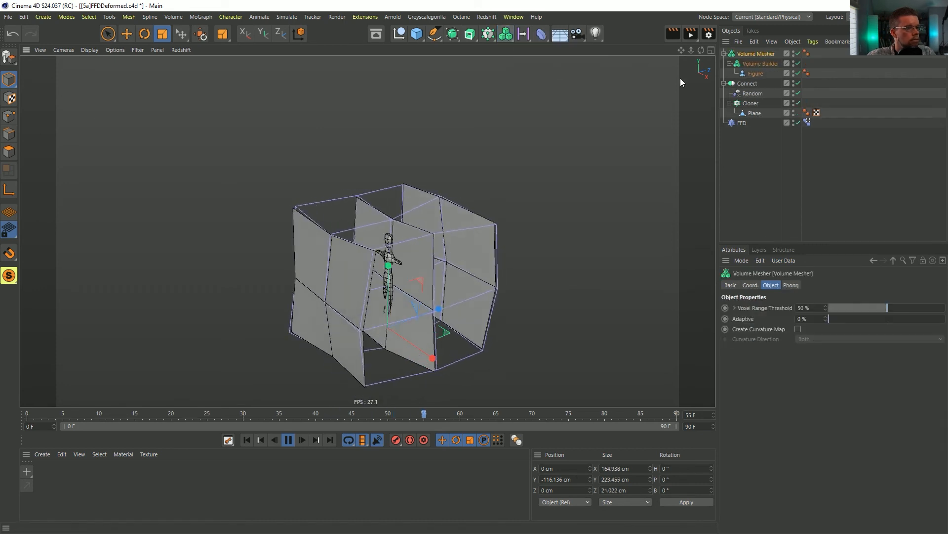
pyautogui.click(760, 65)
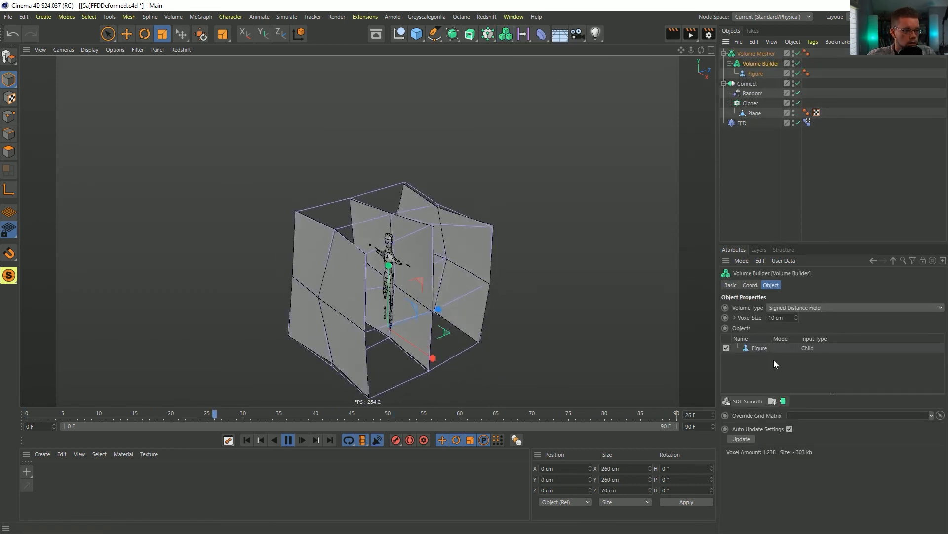
pyautogui.click(749, 401)
pyautogui.click(763, 423)
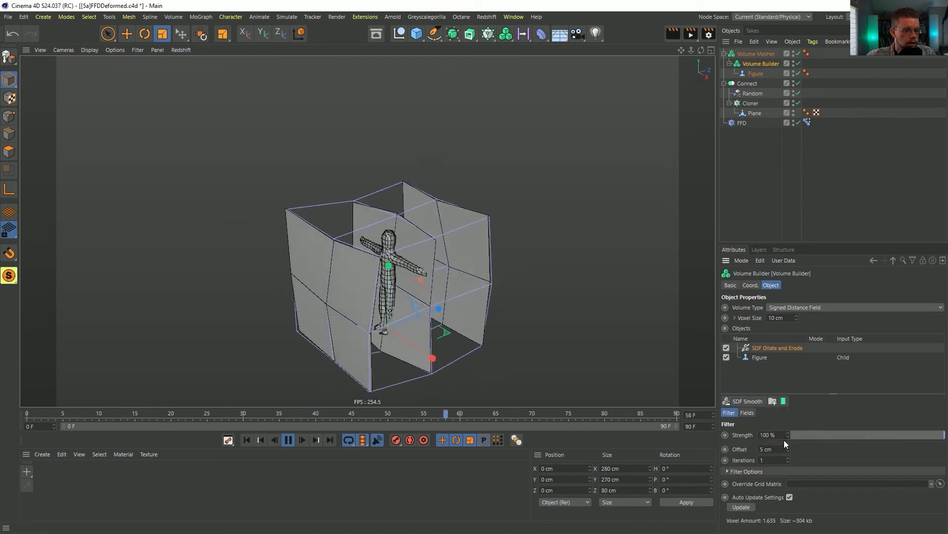
# Step: Group the Volume Mesher with the FFD under a Null, and hide the Connect object in the viewport
pyautogui.click(724, 53)
pyautogui.moveTo(750, 54); pyautogui.dragTo(749, 109)
pyautogui.hotkey('alt', 'g')
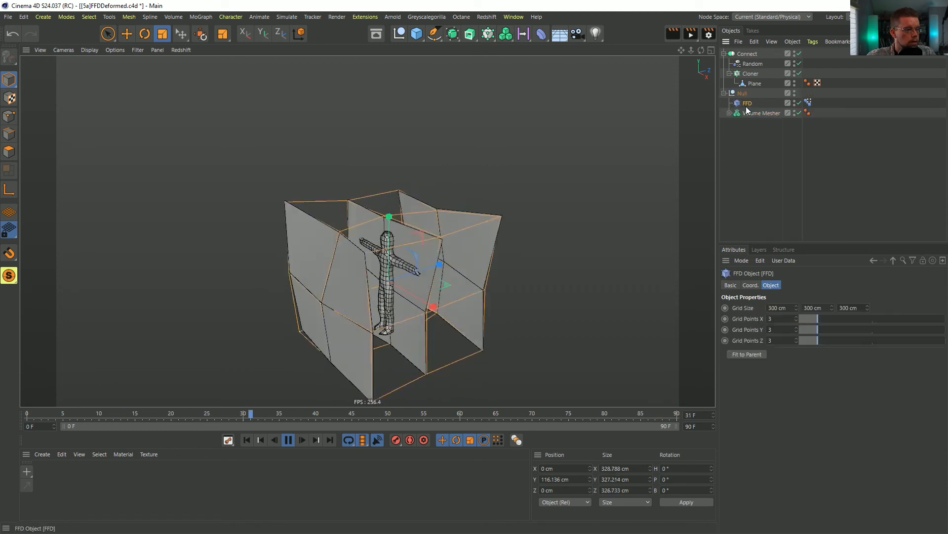
pyautogui.click(794, 53)
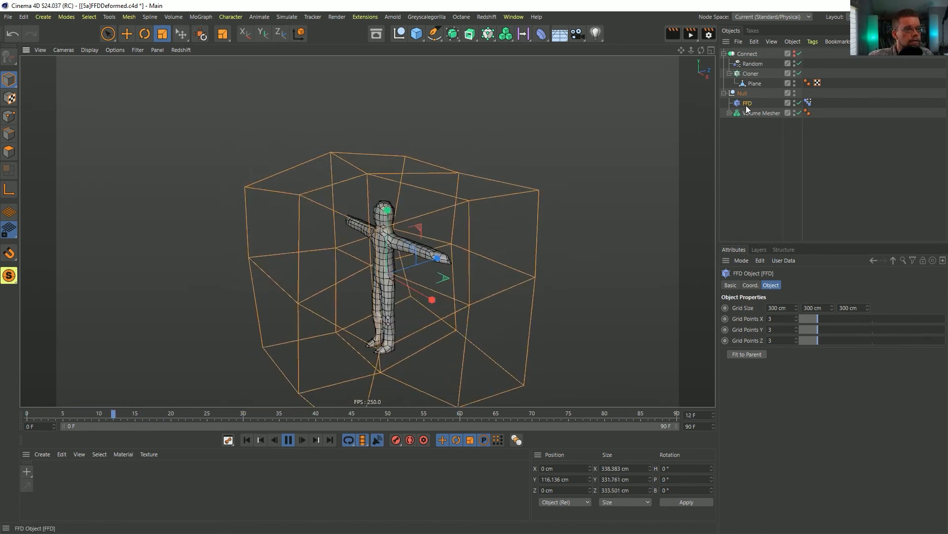
# Step: Show the Random effector's settings, stop playback and return the animation to frame 0
pyautogui.click(751, 65)
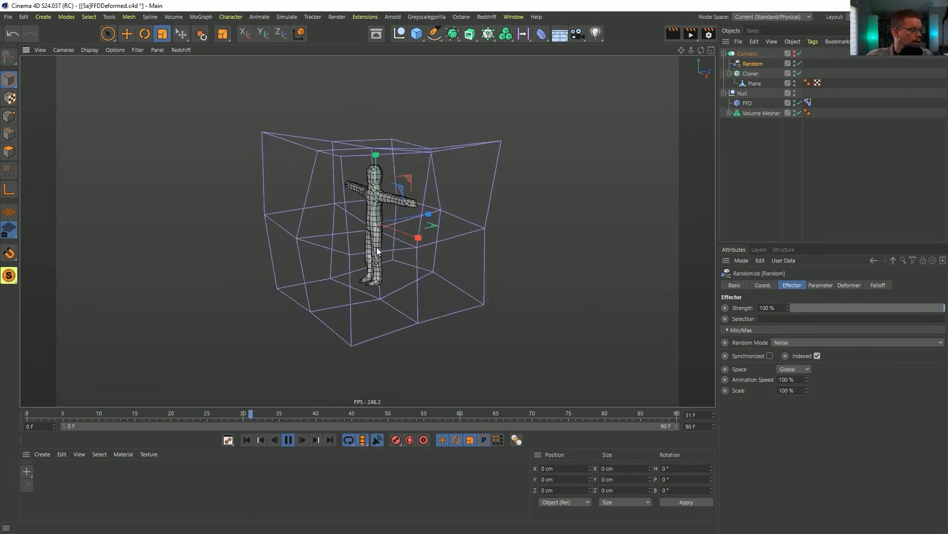
pyautogui.click(289, 440)
pyautogui.click(245, 441)
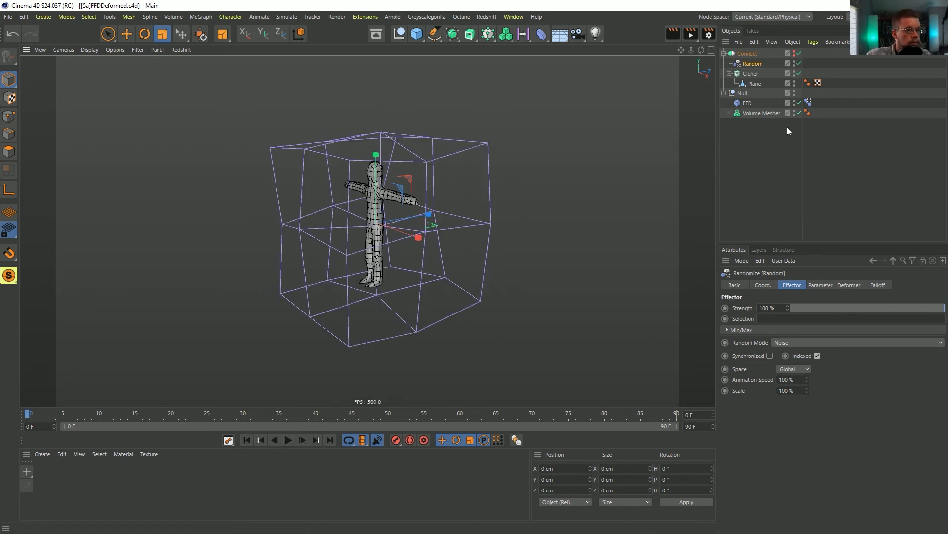
# Step: Set the FFD deformer's grid points to 4 in X, Y and Z
pyautogui.click(730, 113)
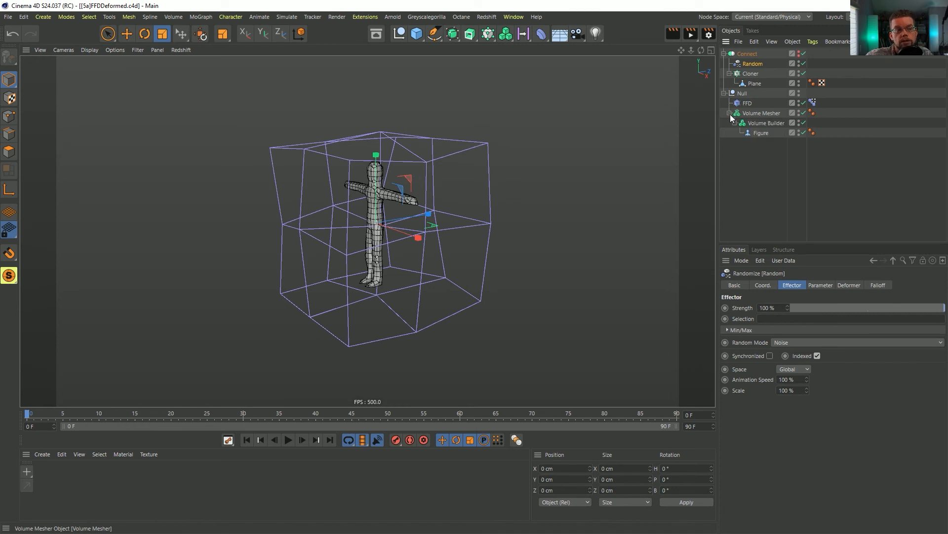
pyautogui.click(751, 103)
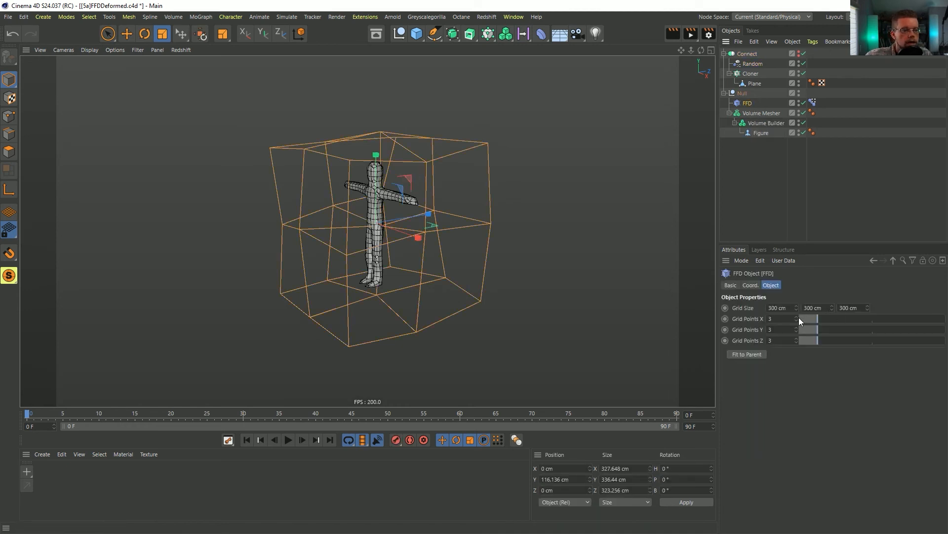
pyautogui.click(796, 317)
pyautogui.click(796, 328)
pyautogui.click(797, 338)
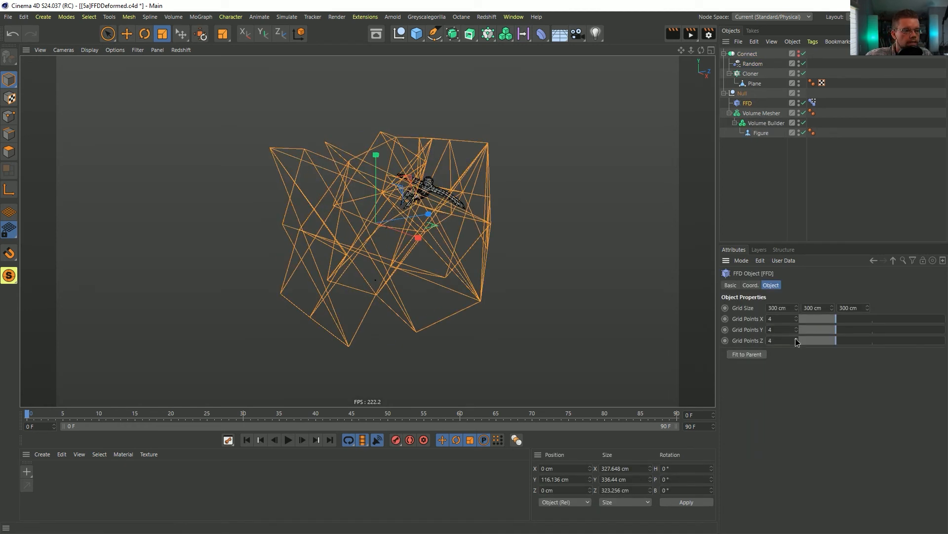
pyautogui.keyDown('alt'); pyautogui.moveTo(420, 199); pyautogui.dragTo(399, 216); pyautogui.keyUp('alt')
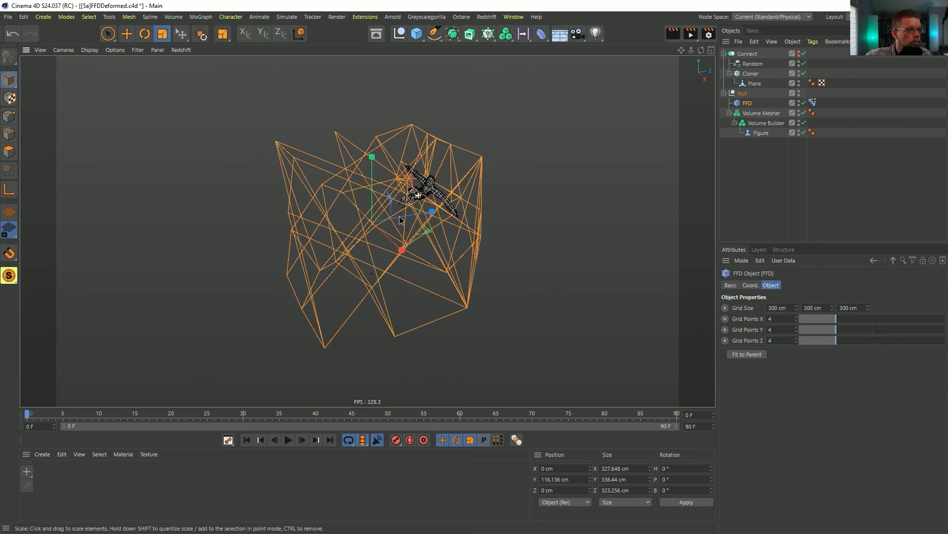
# Step: Replace the polygon Plane inside the Cloner with a new parametric Plane primitive oriented to +Z
pyautogui.click(754, 74)
pyautogui.click(755, 84)
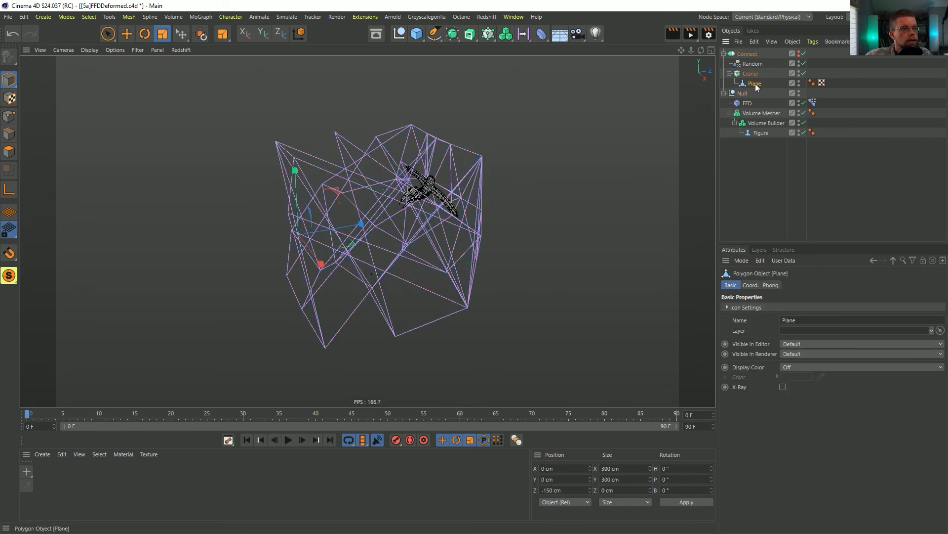
pyautogui.press('Delete')
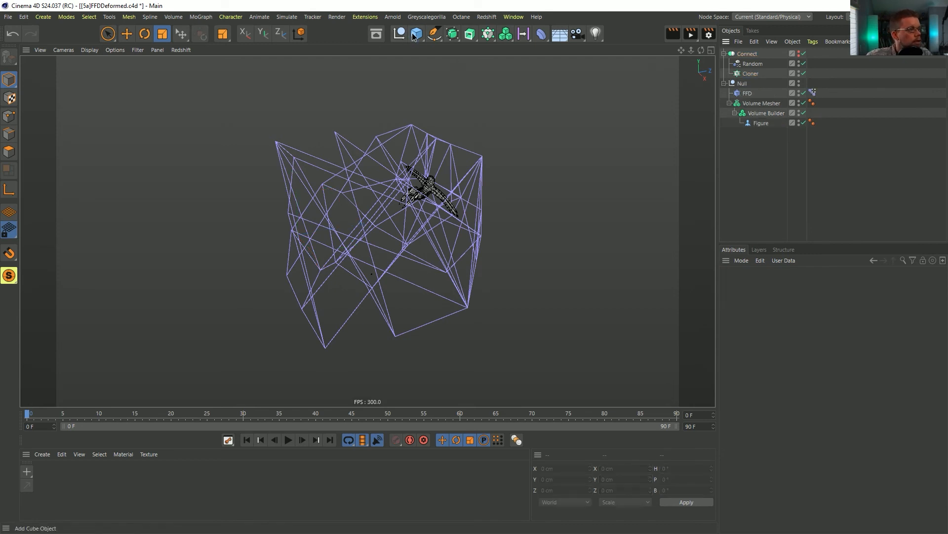
pyautogui.moveTo(414, 37); pyautogui.dragTo(456, 46)
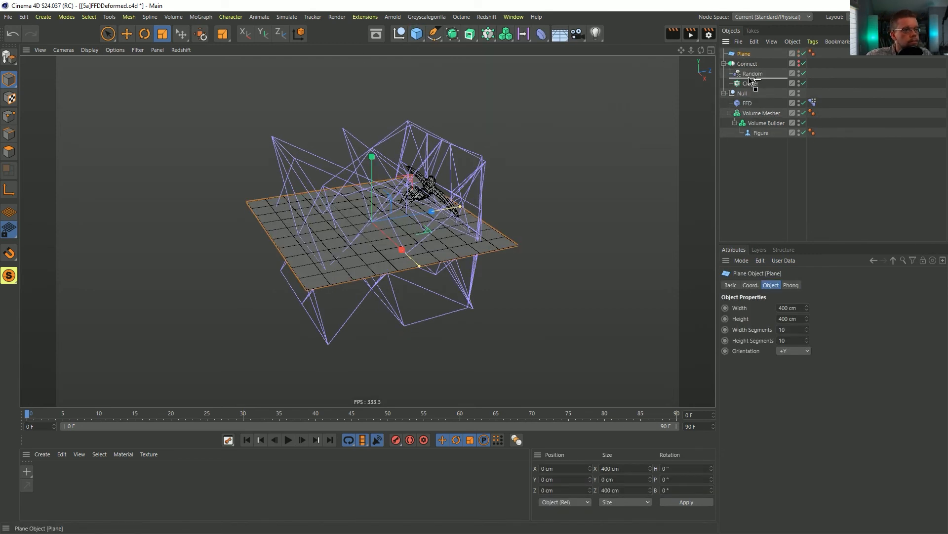
pyautogui.moveTo(750, 81); pyautogui.dragTo(751, 84)
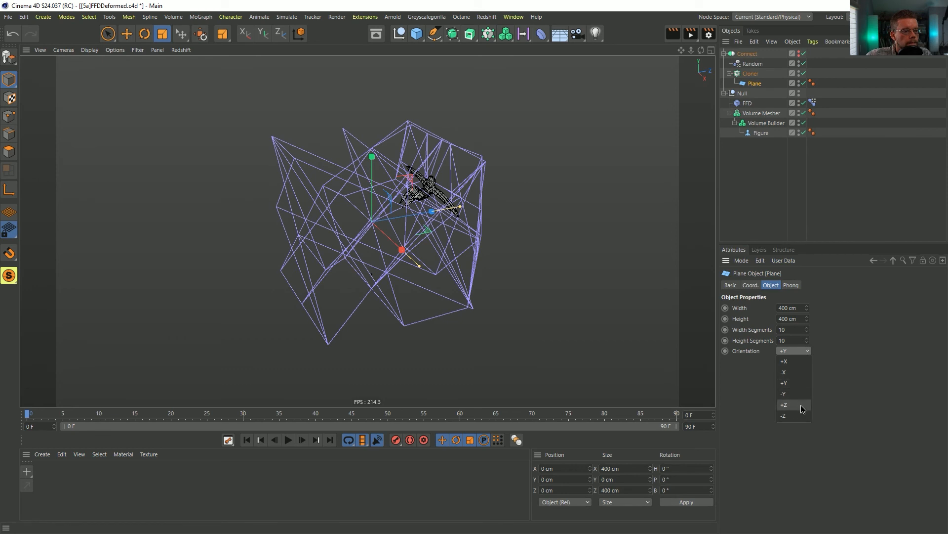
pyautogui.click(786, 404)
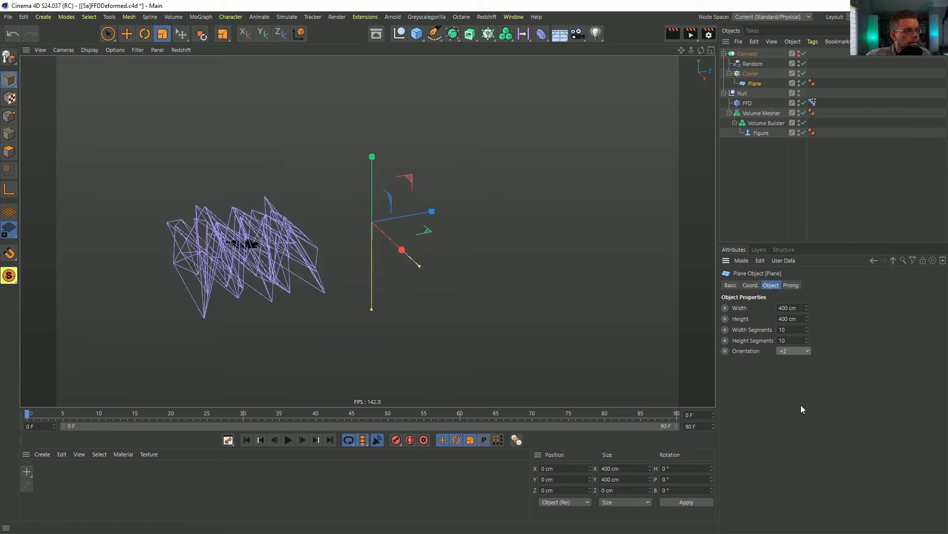
# Step: Show the Connect object in the viewport and set the cloned Plane's width and height segments to 3 each
pyautogui.click(799, 51)
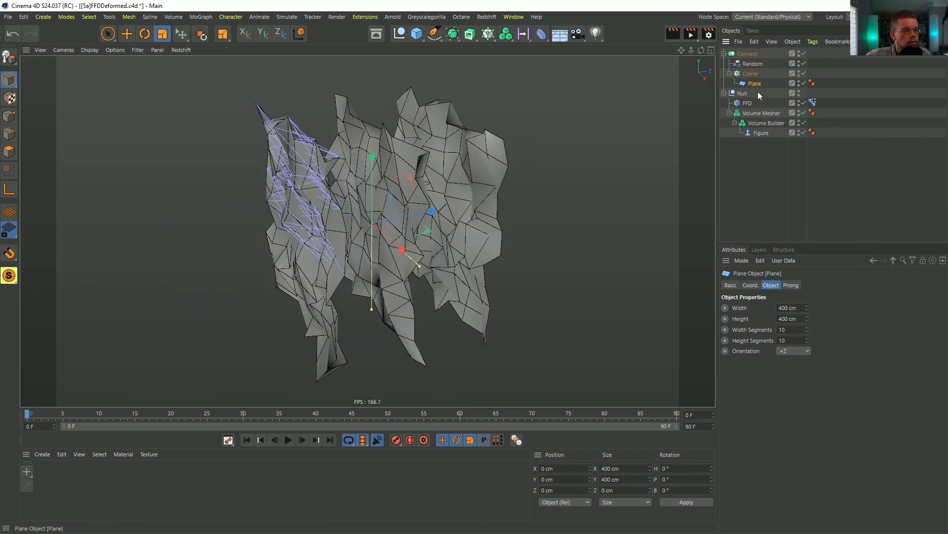
pyautogui.write('3')
pyautogui.press('Tab')
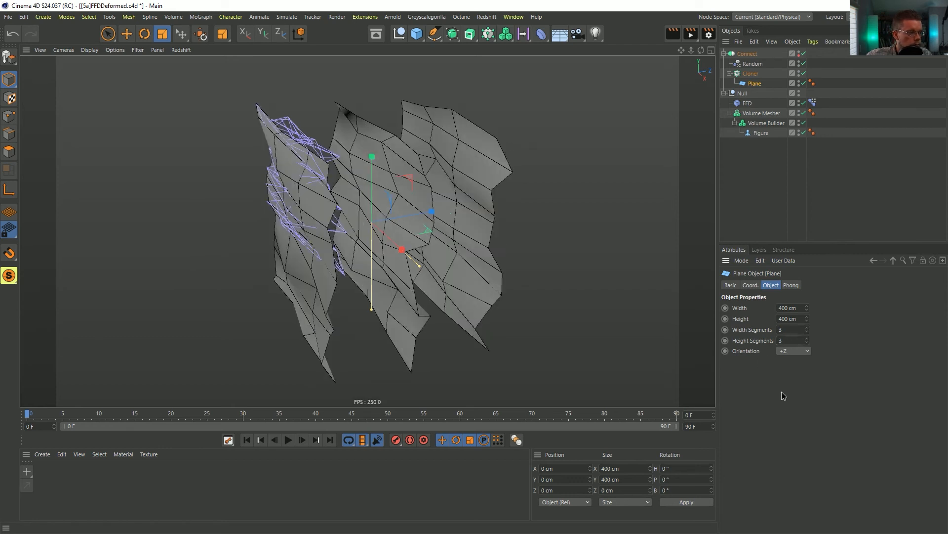
pyautogui.write('3')
pyautogui.press('Return')
pyautogui.keyDown('alt'); pyautogui.moveTo(387, 263); pyautogui.dragTo(308, 275); pyautogui.keyUp('alt')
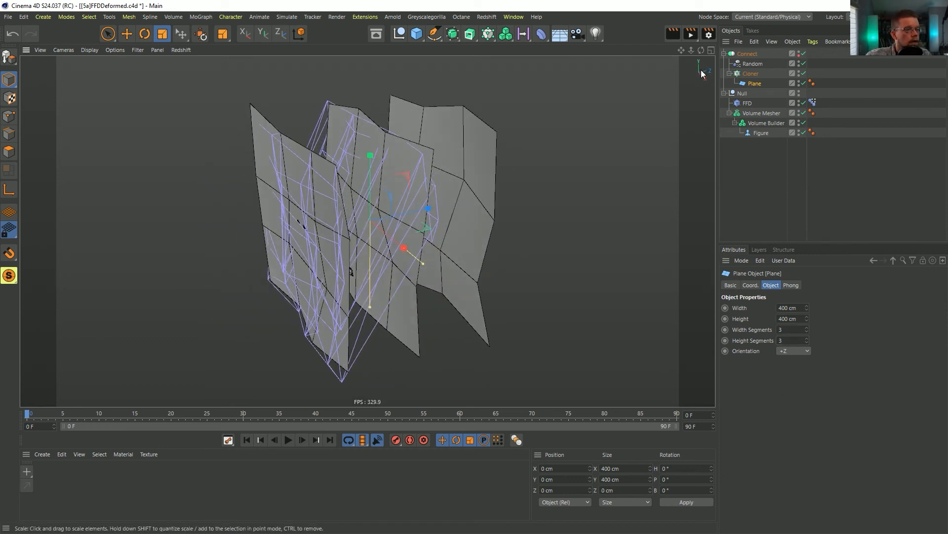
# Step: Set the Cloner's Z count to 4 and play the animation
pyautogui.click(751, 72)
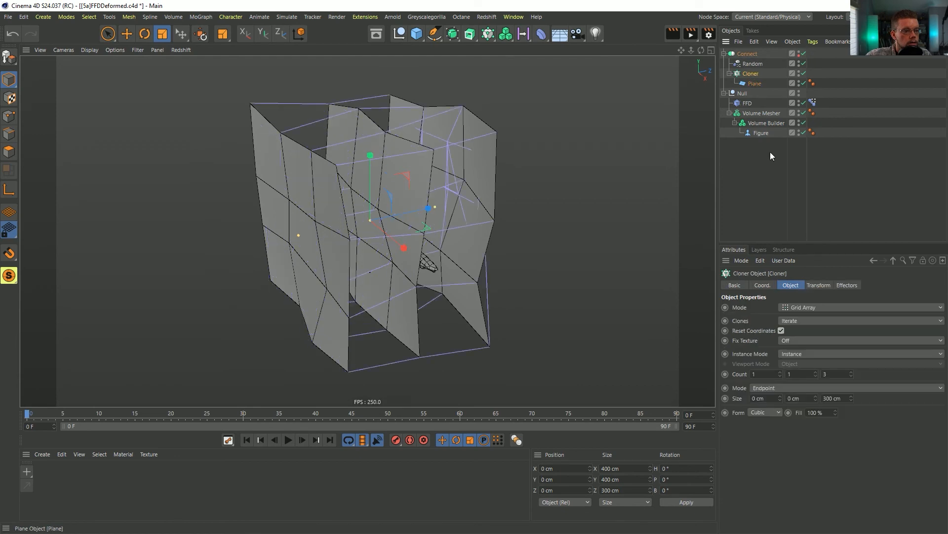
pyautogui.click(851, 372)
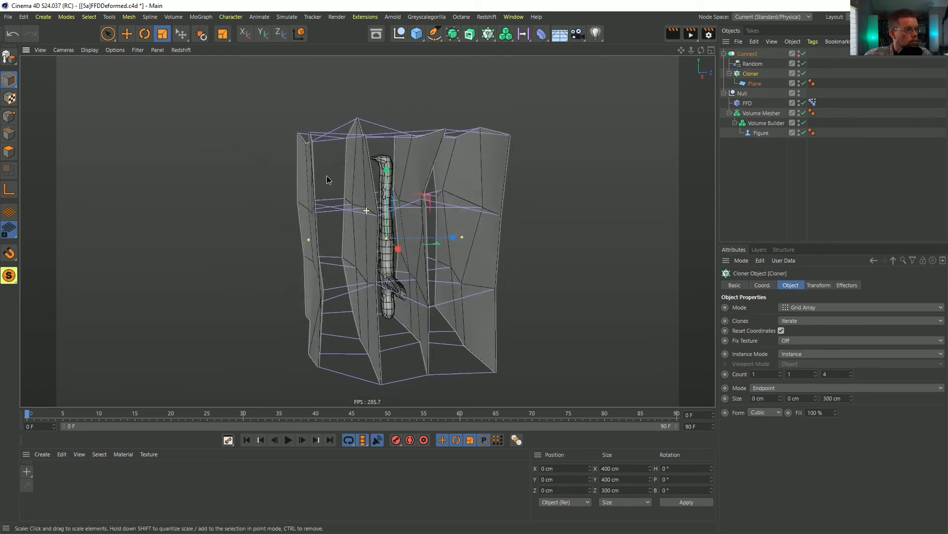
pyautogui.keyDown('alt'); pyautogui.moveTo(355, 212); pyautogui.dragTo(420, 194); pyautogui.keyUp('alt')
pyautogui.keyDown('alt'); pyautogui.moveTo(325, 196); pyautogui.dragTo(340, 199); pyautogui.keyUp('alt')
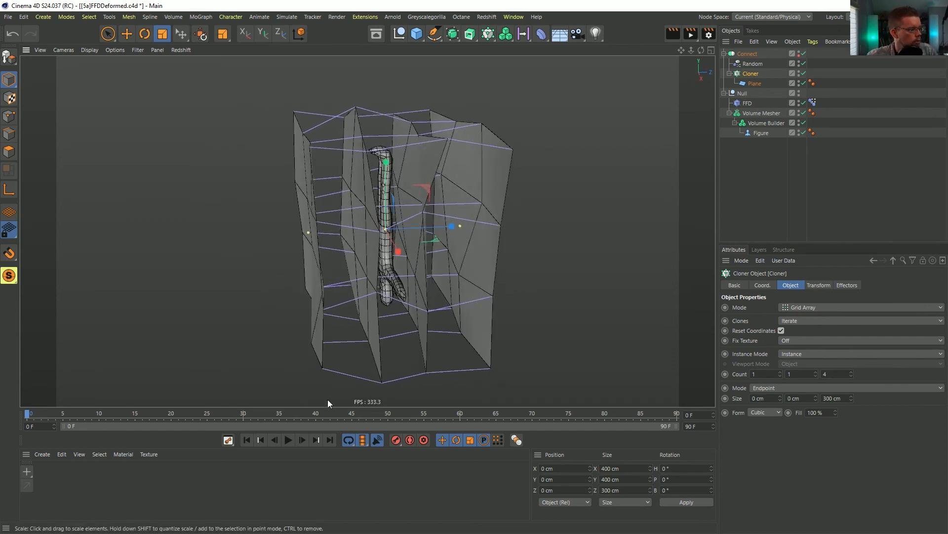
pyautogui.click(291, 439)
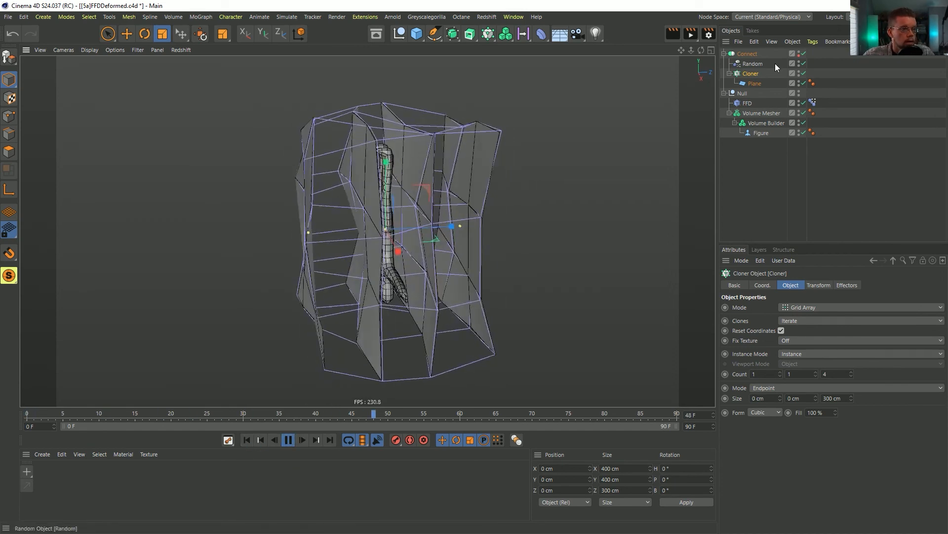
# Step: Temporarily disable the FFD while setting the cloned Plane's orientation to -Z
pyautogui.click(804, 103)
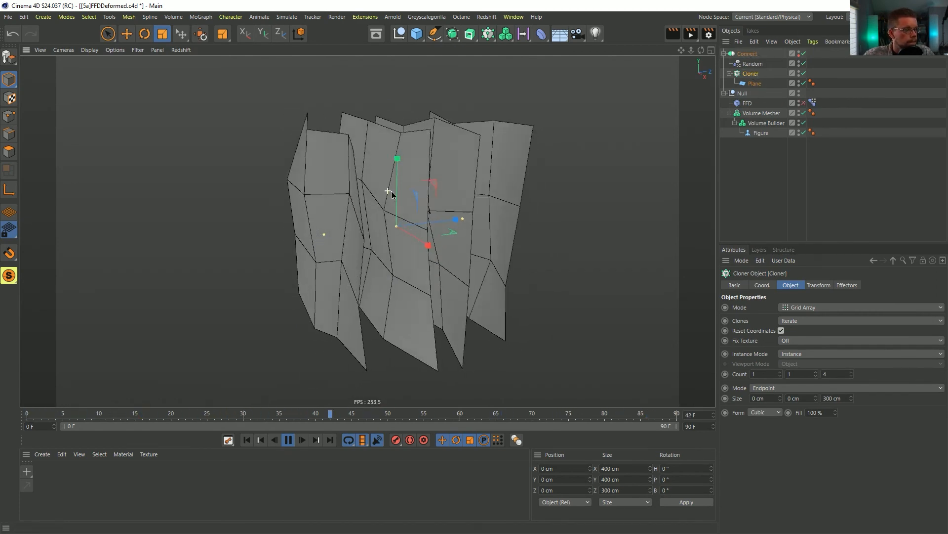
pyautogui.click(755, 83)
pyautogui.click(803, 352)
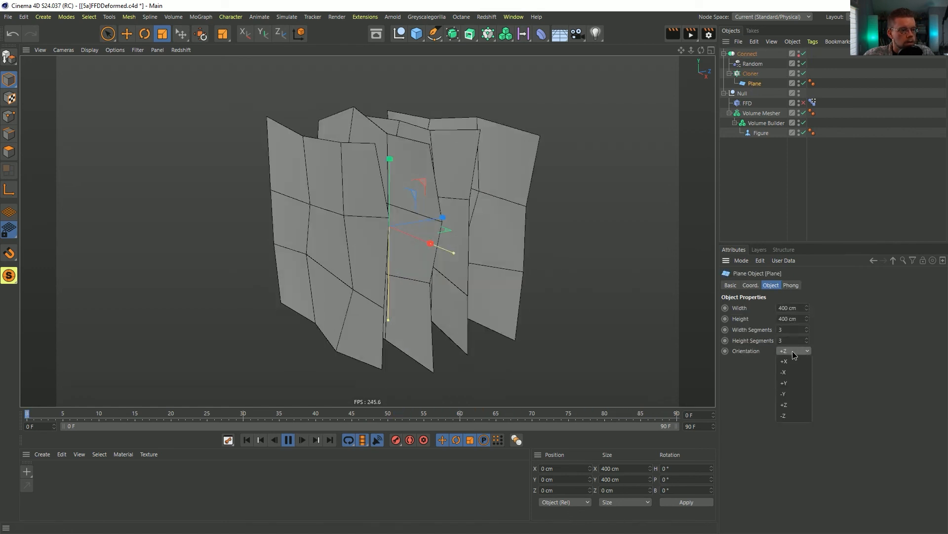
pyautogui.click(790, 413)
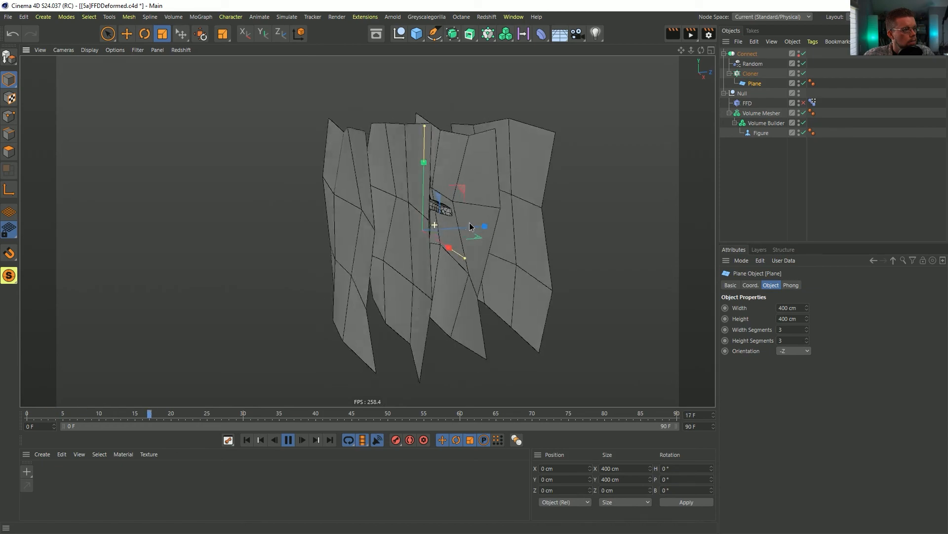
pyautogui.click(804, 103)
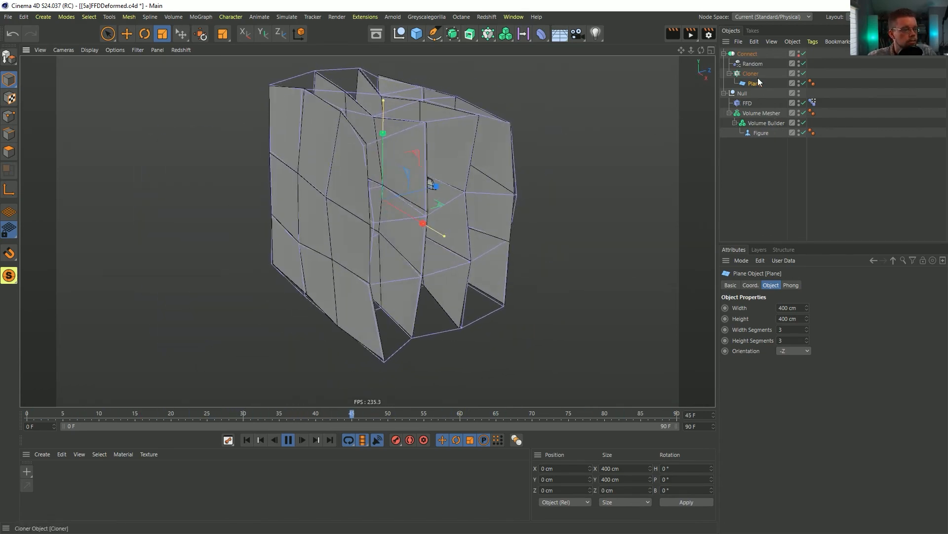
# Step: Pause playback and check the object settings of the Connect, FFD, Plane and Cloner
pyautogui.click(749, 54)
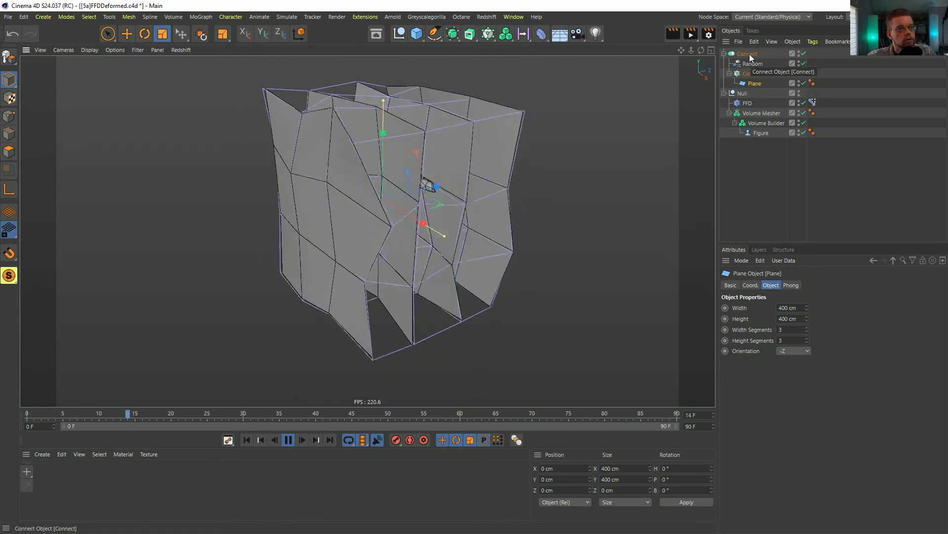
pyautogui.press('F8')
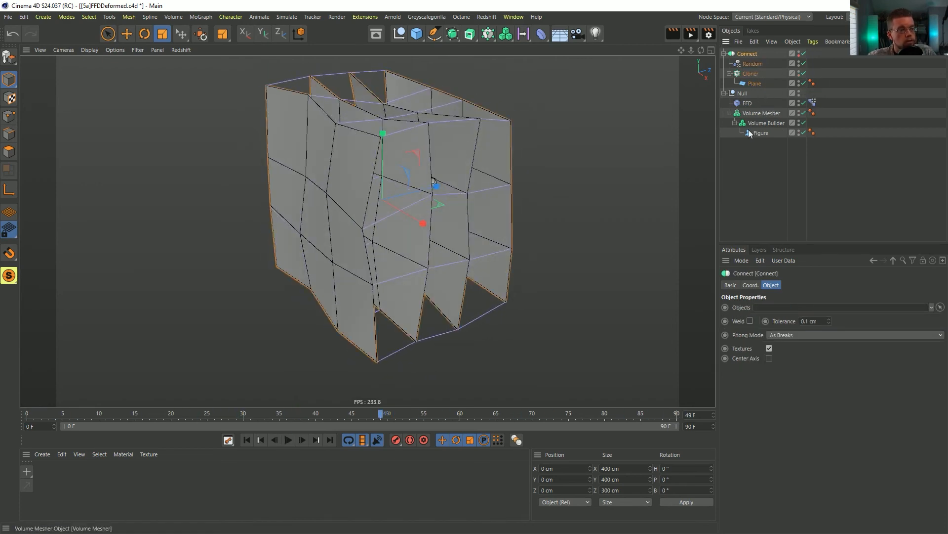
pyautogui.click(748, 103)
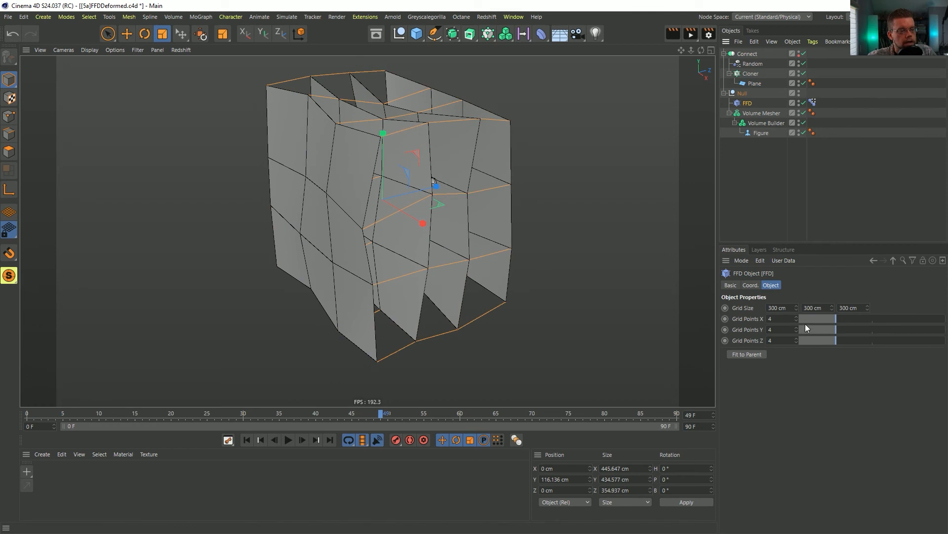
pyautogui.click(755, 83)
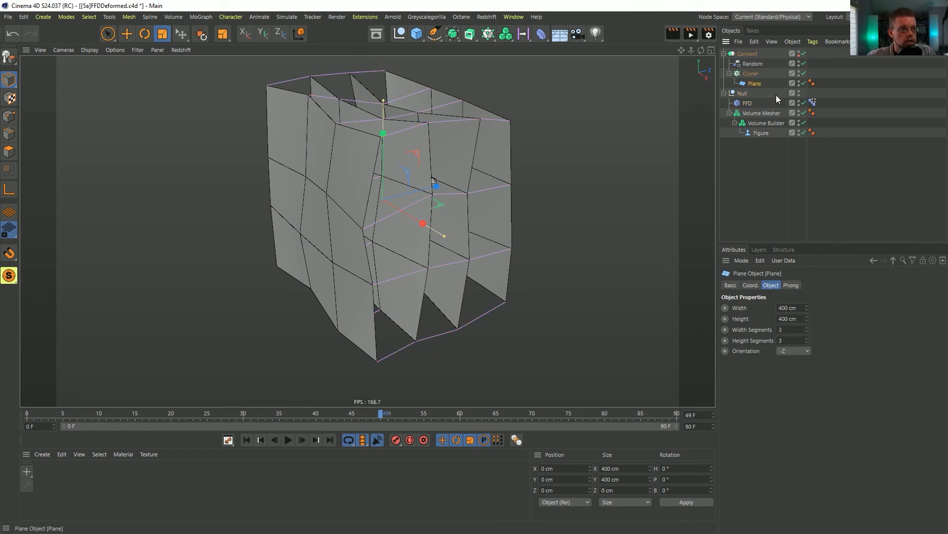
pyautogui.click(757, 74)
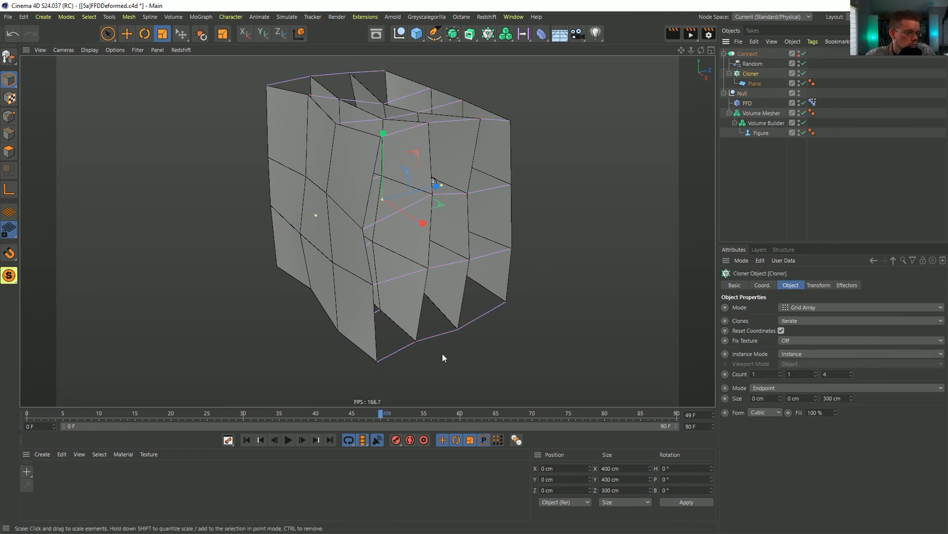
# Step: With the animation playing, set the Random effector's strength to 1218% and hide the Connect object and FFD cage in the viewport
pyautogui.click(288, 439)
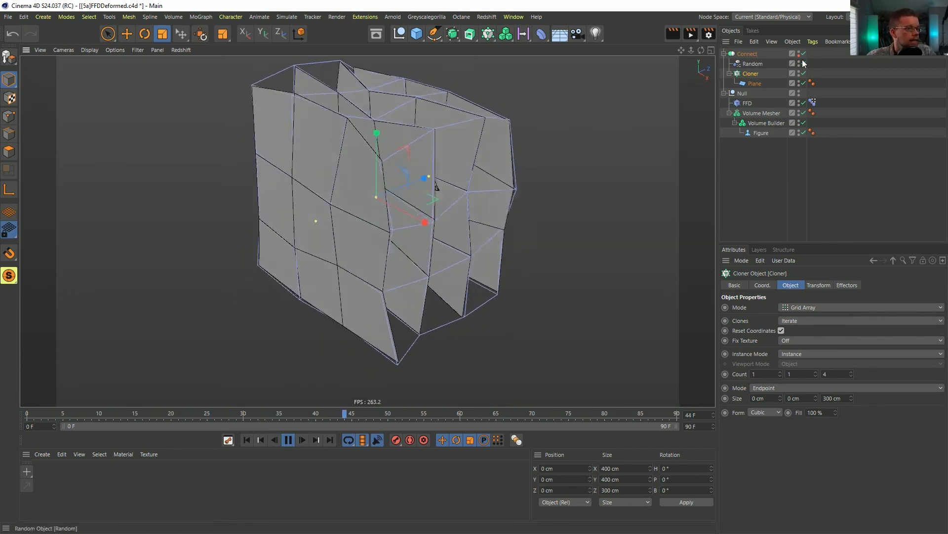
pyautogui.click(750, 64)
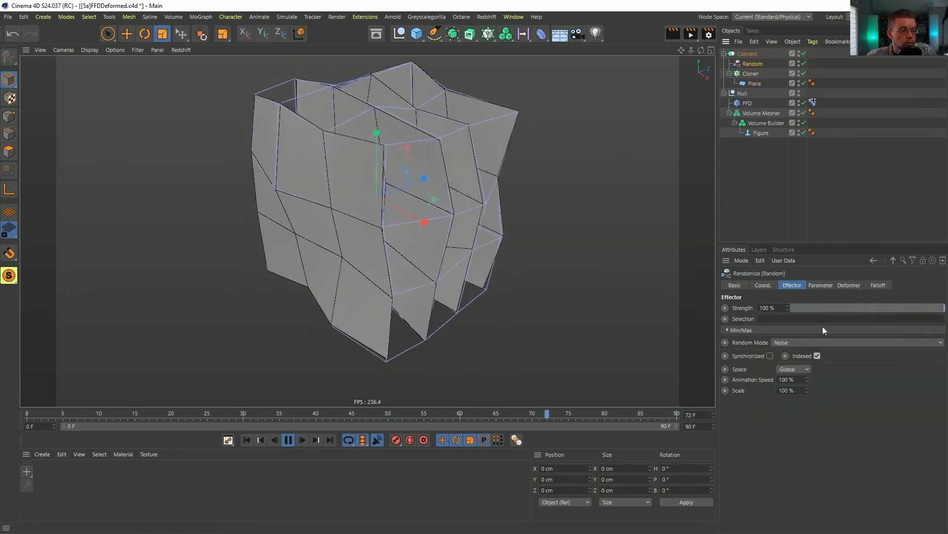
pyautogui.click(813, 285)
pyautogui.click(791, 284)
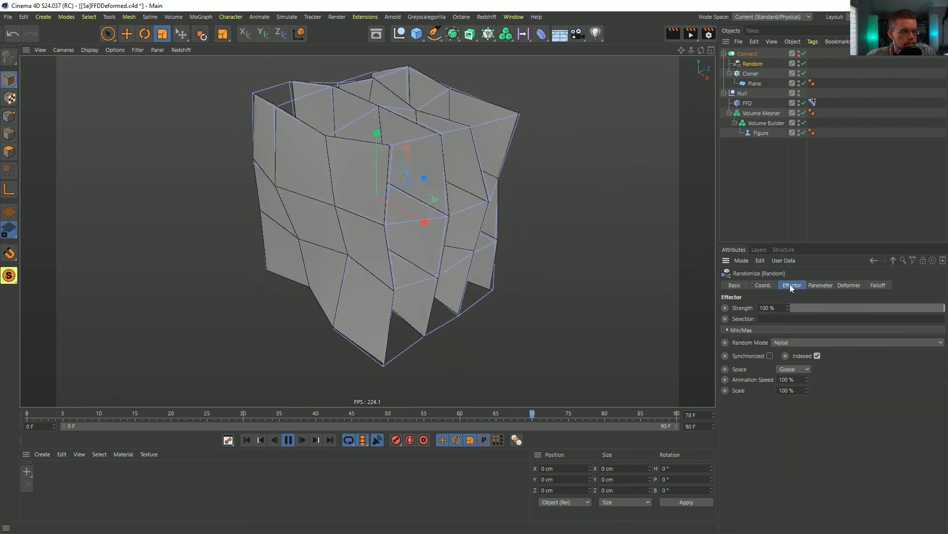
pyautogui.moveTo(788, 308); pyautogui.dragTo(787, 132)
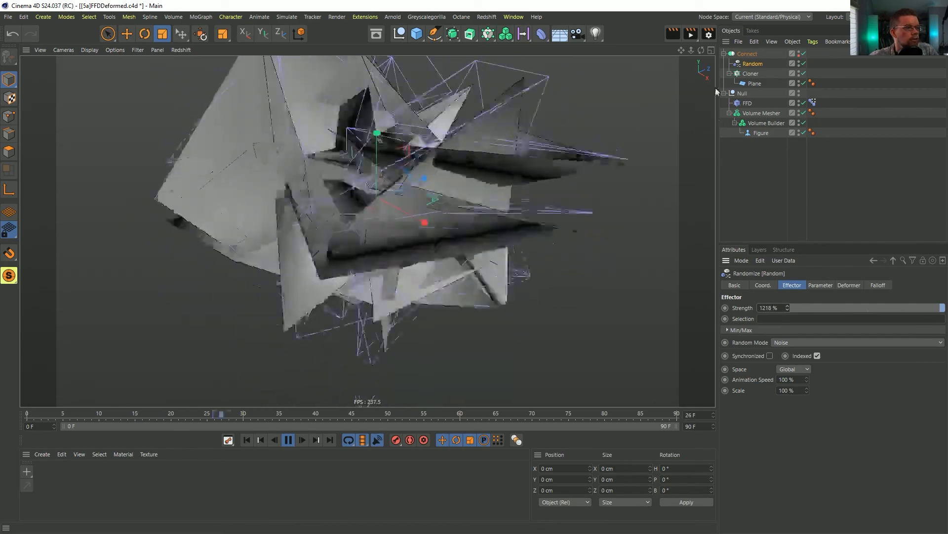
pyautogui.doubleClick(798, 52)
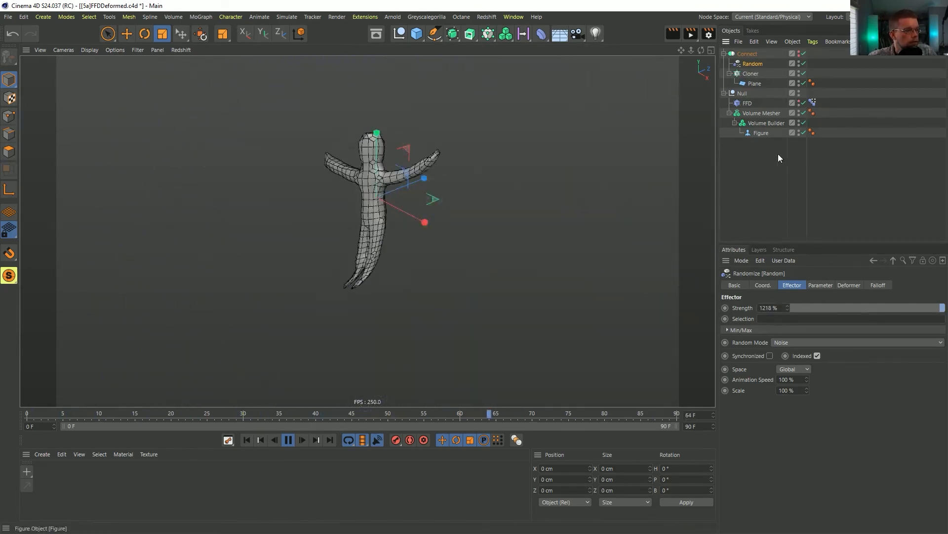
pyautogui.keyDown('alt'); pyautogui.moveTo(490, 226); pyautogui.dragTo(402, 196); pyautogui.keyUp('alt')
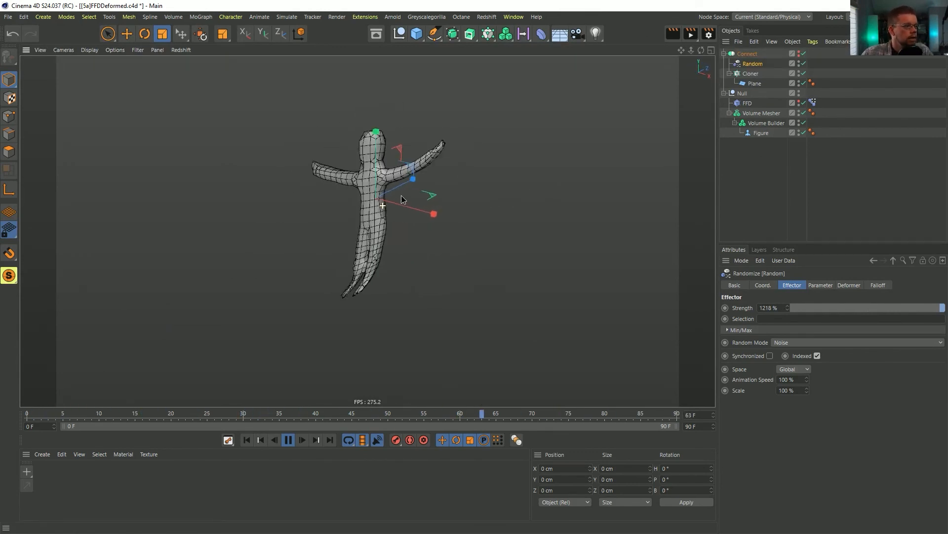
# Step: Set the Volume Builder's voxel size to 5 cm and show the FFD cage in the viewport again
pyautogui.click(767, 122)
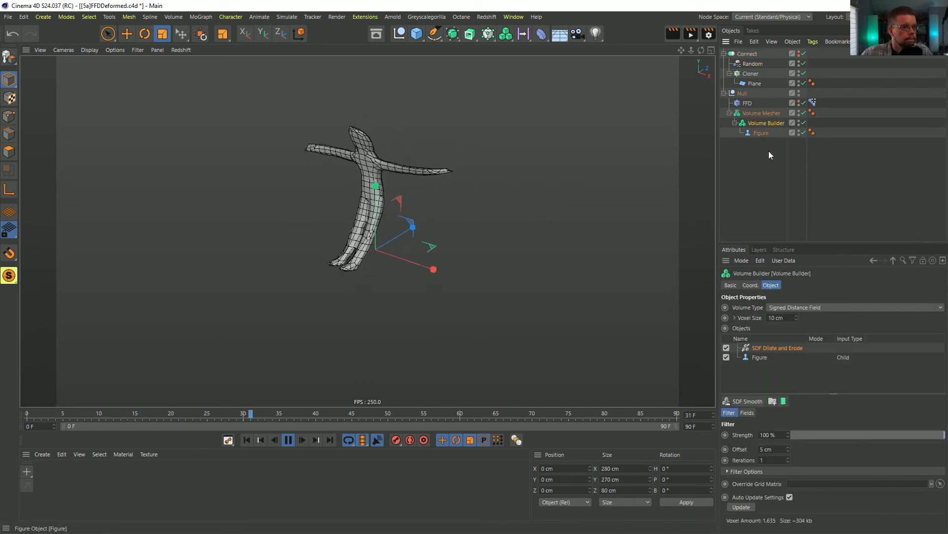
pyautogui.doubleClick(777, 318)
pyautogui.write('5')
pyautogui.press('Return')
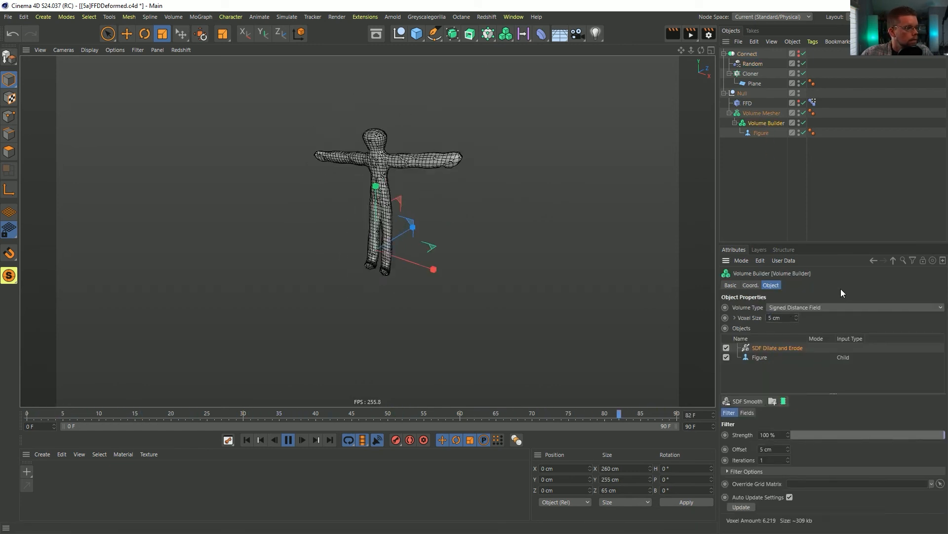
pyautogui.moveTo(328, 190)
pyautogui.keyDown('alt'); pyautogui.mouseDown()
pyautogui.moveTo(479, 198)
pyautogui.moveTo(287, 206)
pyautogui.moveTo(621, 194)
pyautogui.moveTo(671, 180)
pyautogui.moveTo(467, 197)
pyautogui.moveTo(314, 192)
pyautogui.mouseUp(); pyautogui.keyUp('alt')
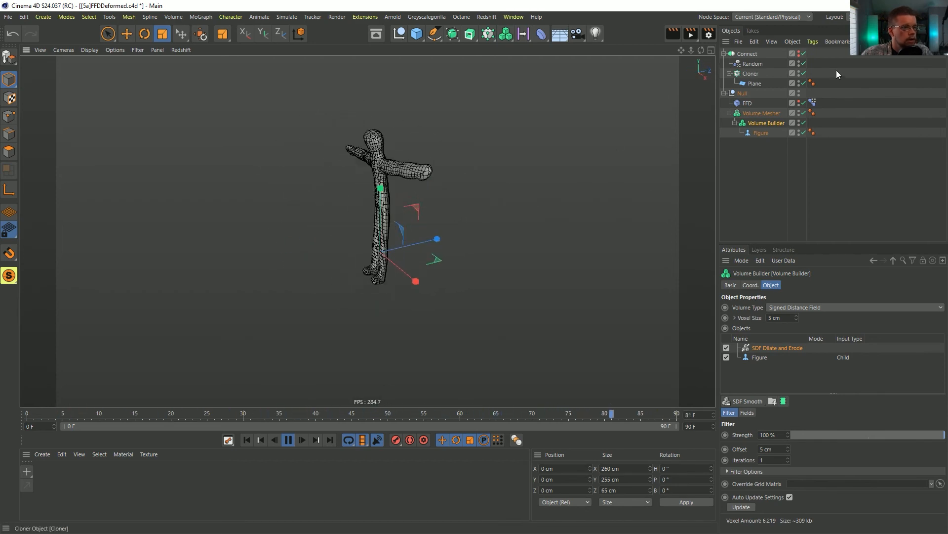
pyautogui.click(799, 103)
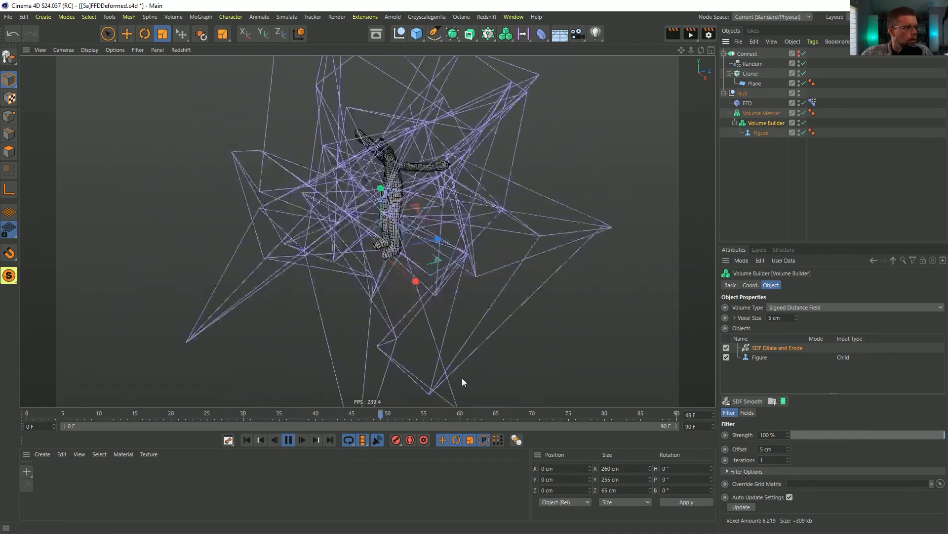
# Step: Stop playback, return to frame 0 and test the Pose.0 strength in the FFD's Pose Morph tag
pyautogui.click(289, 439)
pyautogui.click(247, 441)
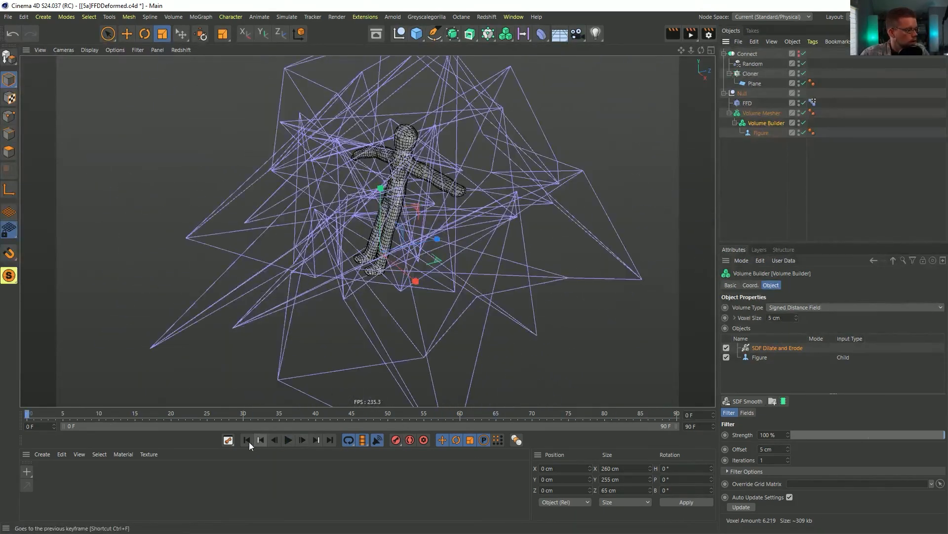
pyautogui.click(812, 102)
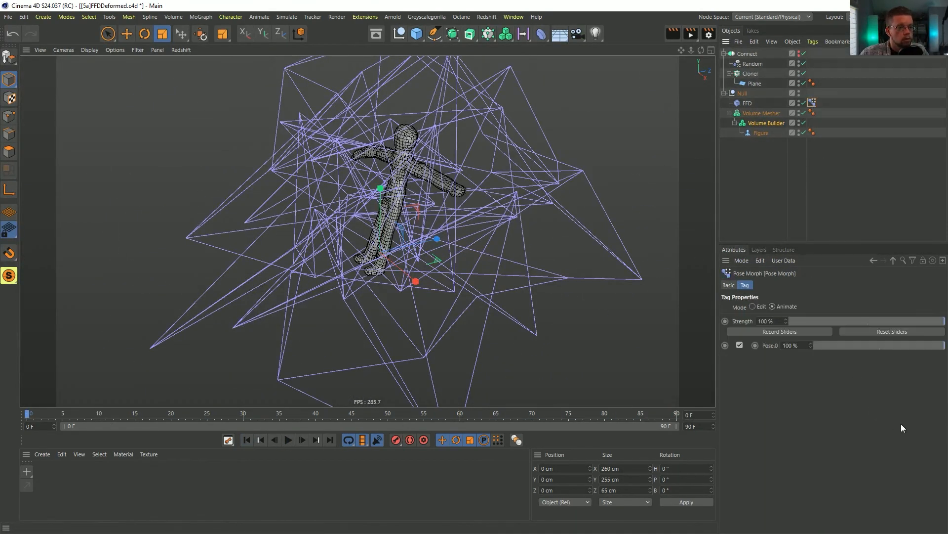
pyautogui.moveTo(933, 350)
pyautogui.mouseDown()
pyautogui.moveTo(809, 345)
pyautogui.moveTo(943, 349)
pyautogui.moveTo(804, 346)
pyautogui.moveTo(944, 347)
pyautogui.moveTo(701, 346)
pyautogui.moveTo(943, 347)
pyautogui.moveTo(814, 370)
pyautogui.moveTo(869, 346)
pyautogui.moveTo(944, 346)
pyautogui.mouseUp()
# Step: Set the Random effector's strength to 0% to return the FFD cage to its undistorted grid
pyautogui.click(762, 62)
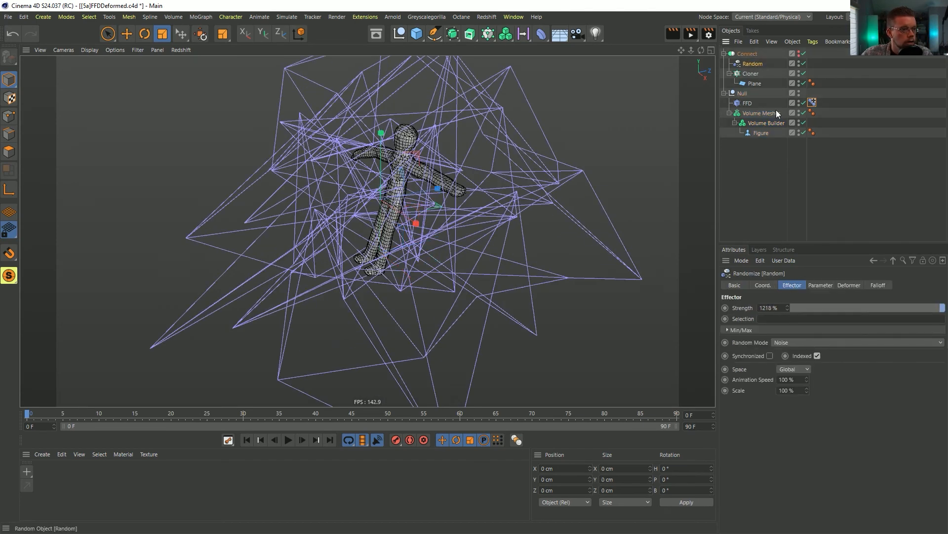
pyautogui.moveTo(931, 309); pyautogui.dragTo(778, 319)
pyautogui.moveTo(436, 215)
pyautogui.keyDown('alt'); pyautogui.mouseDown()
pyautogui.moveTo(391, 209)
pyautogui.moveTo(407, 222)
pyautogui.moveTo(376, 283)
pyautogui.moveTo(417, 239)
pyautogui.moveTo(416, 215)
pyautogui.moveTo(407, 229)
pyautogui.moveTo(515, 163)
pyautogui.moveTo(511, 185)
pyautogui.moveTo(439, 229)
pyautogui.mouseUp(); pyautogui.keyUp('alt')
# Step: Save the scene under the new name [5b]FFDDeformed.c4d in the SceneFiles folder
pyautogui.hotkey('ctrl', 'shift', 's')
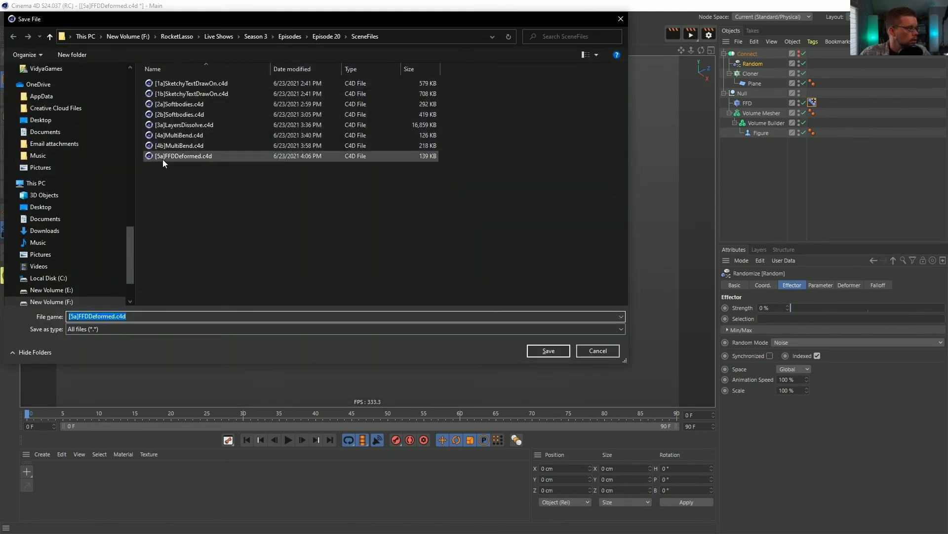
pyautogui.click(162, 159)
pyautogui.click(77, 317)
pyautogui.click(78, 316)
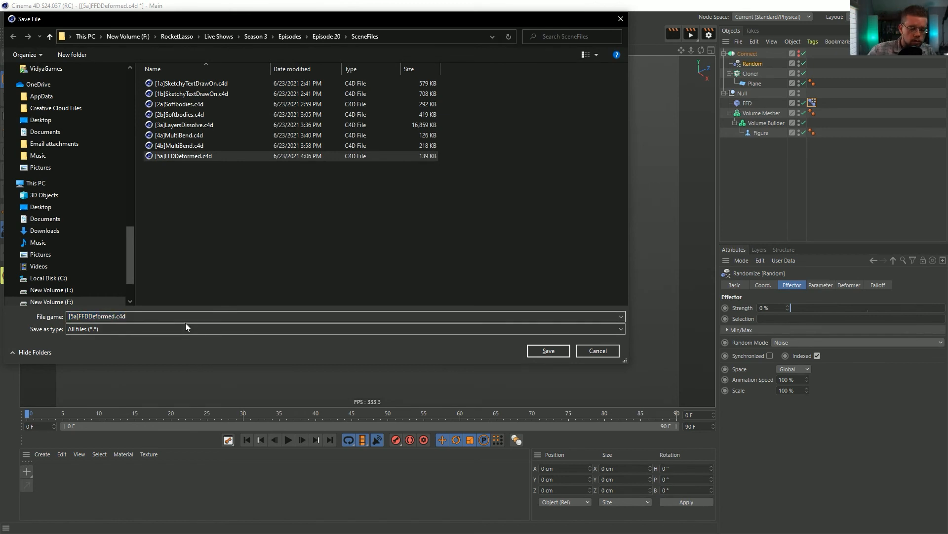
pyautogui.press('BackSpace')
pyautogui.write('b')
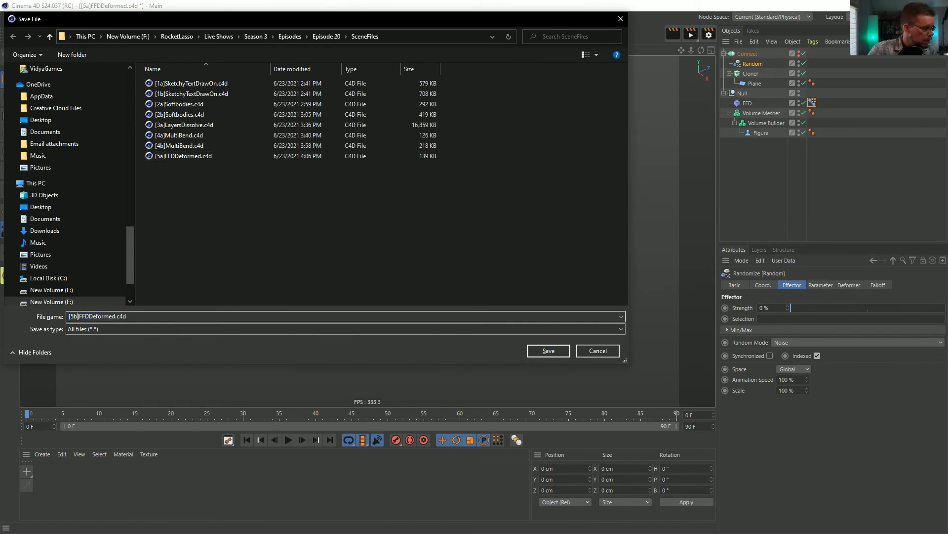
pyautogui.click(548, 351)
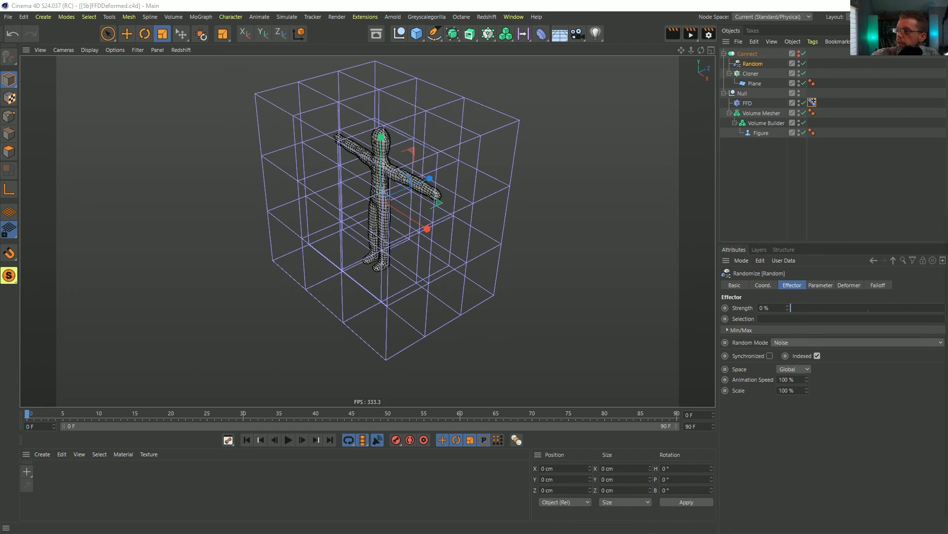
# Step: Switch to the Renders folder in File Explorer and preview [2g]C4D_Dynamics.mp4, replaying it from the start
pyautogui.hotkey('alt', 'Tab')
pyautogui.moveTo(720, 150); pyautogui.dragTo(496, 127)
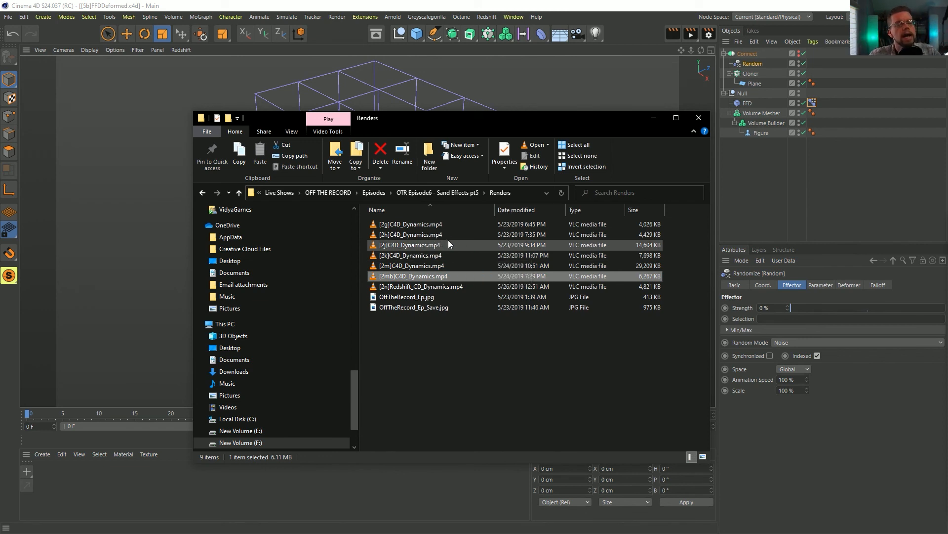
pyautogui.click(437, 228)
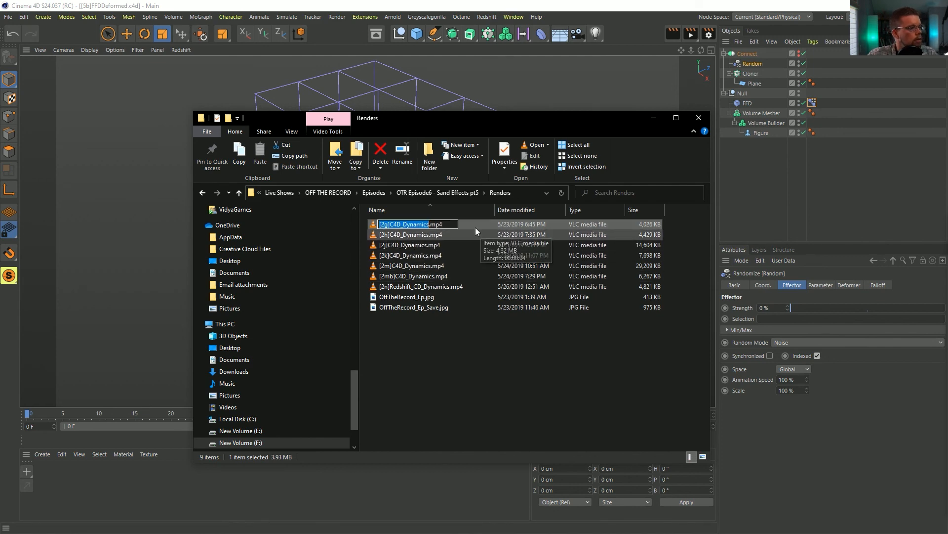
pyautogui.press('space')
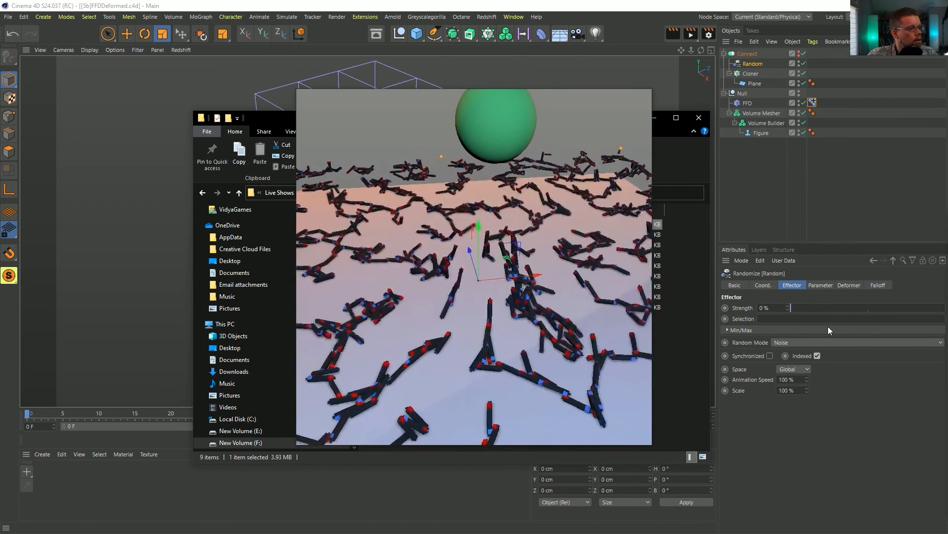
pyautogui.press('space')
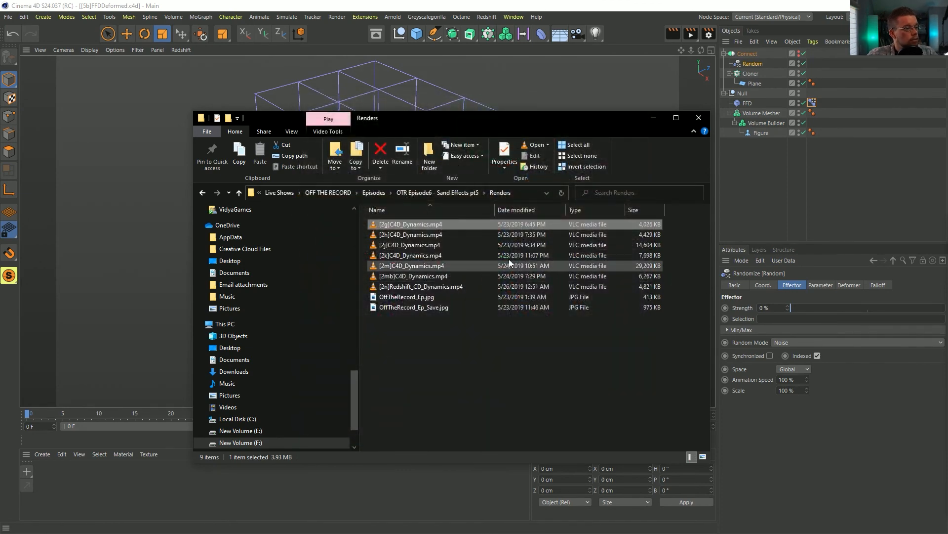
pyautogui.press('space')
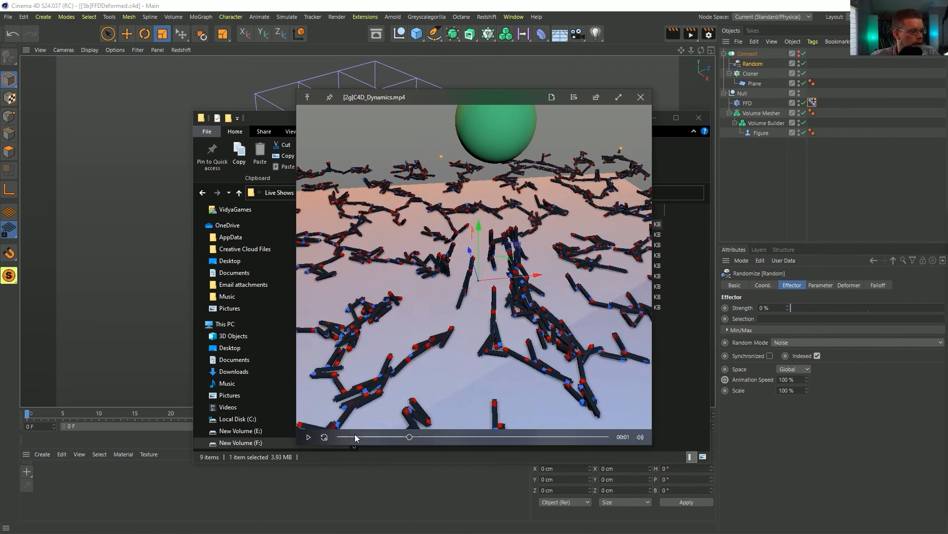
pyautogui.click(351, 436)
pyautogui.click(344, 437)
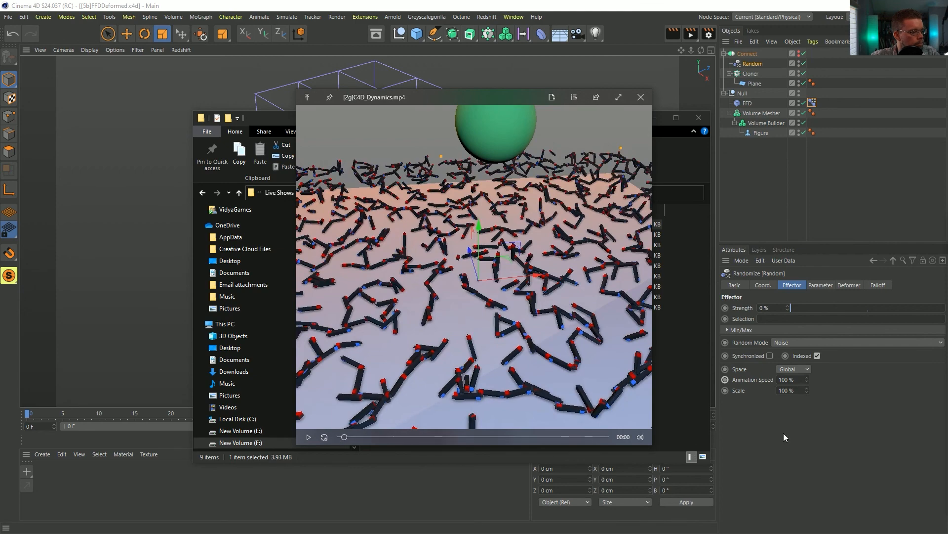
pyautogui.press('space')
pyautogui.press('space')
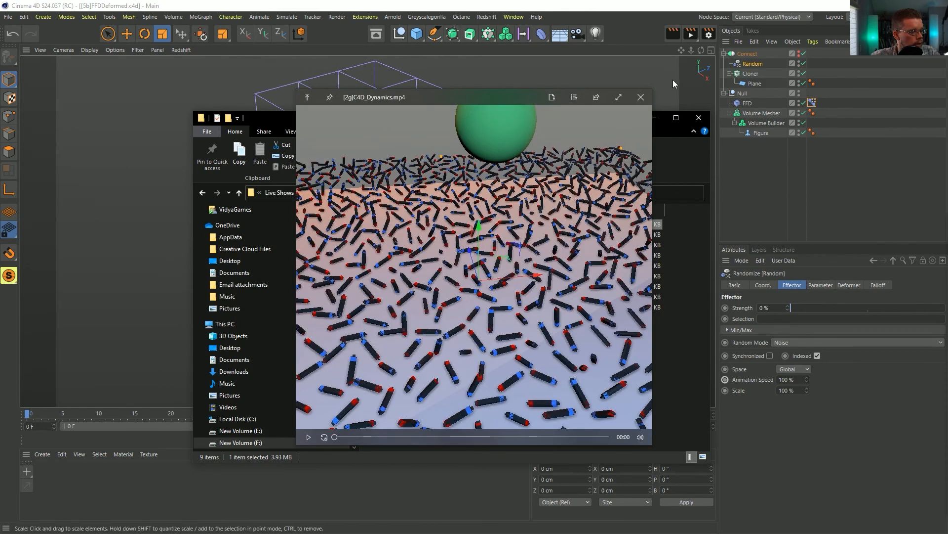
pyautogui.click(642, 97)
# Step: Preview the render videos [2h]C4D_Dynamics.mp4 and [2j]C4D_Dynamics.mp4
pyautogui.click(419, 236)
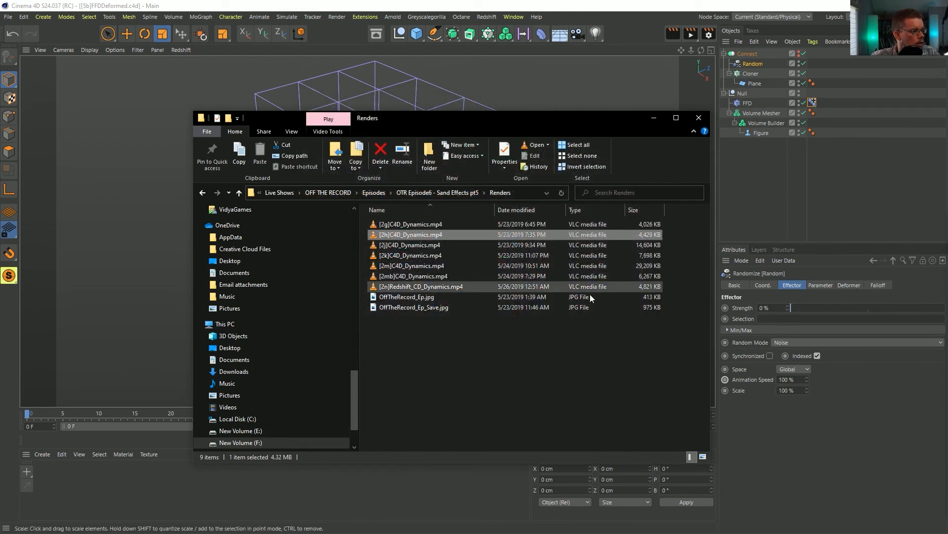
pyautogui.press('space')
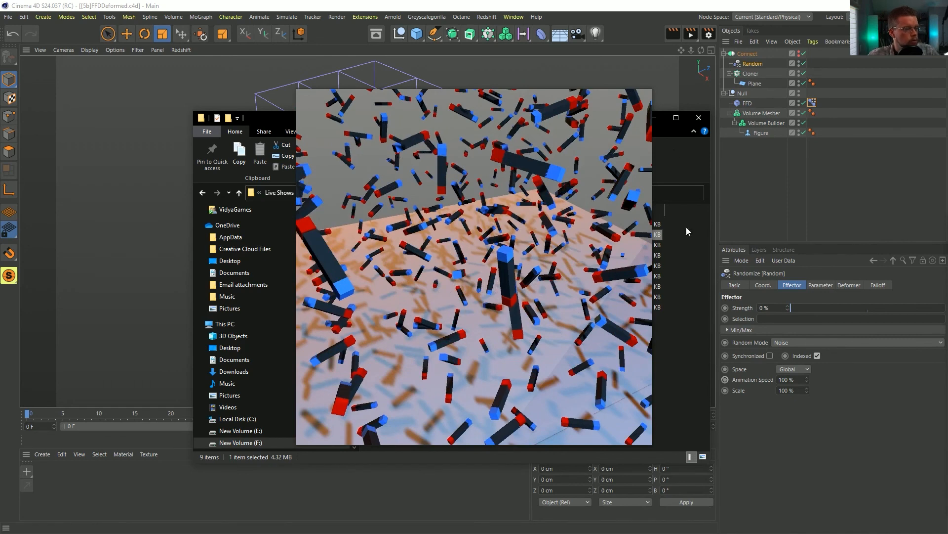
pyautogui.moveTo(593, 301)
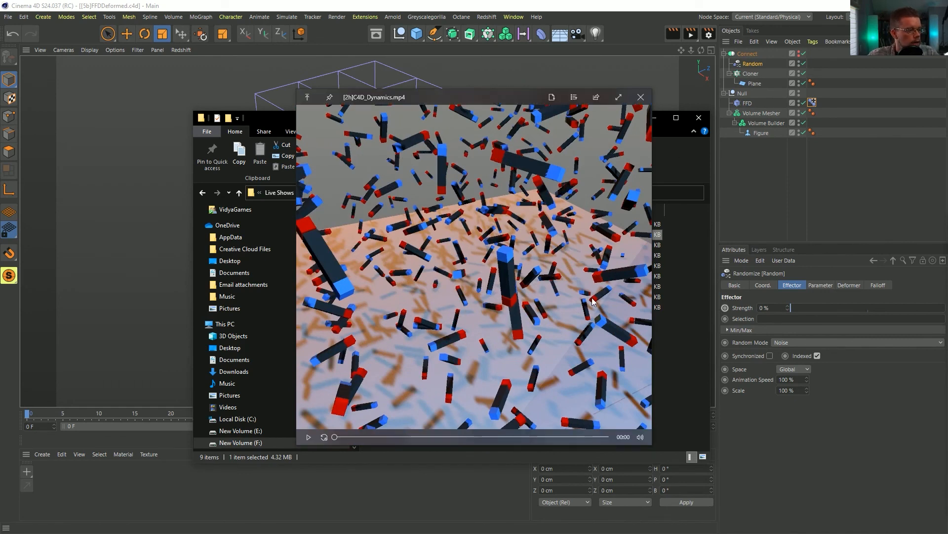
pyautogui.click(641, 96)
pyautogui.press('Down')
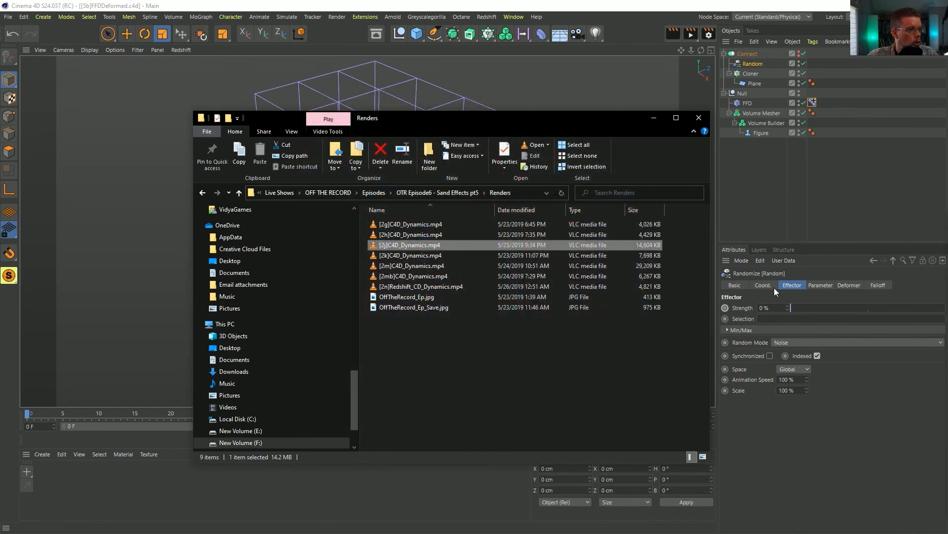
pyautogui.press('space')
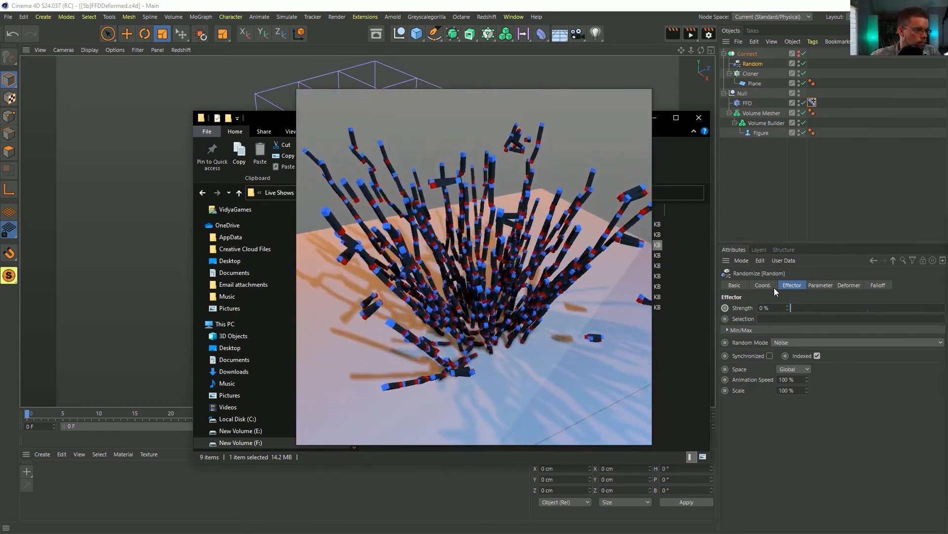
pyautogui.moveTo(578, 279)
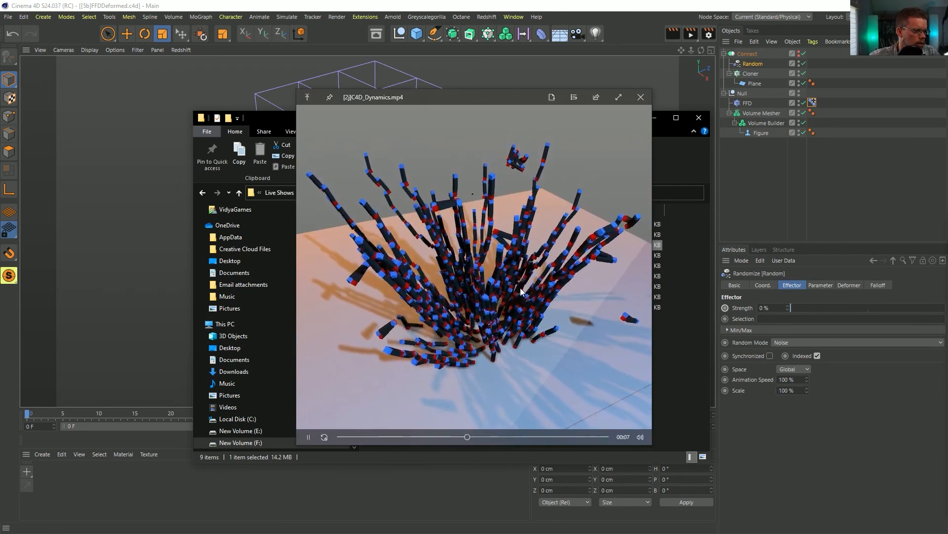
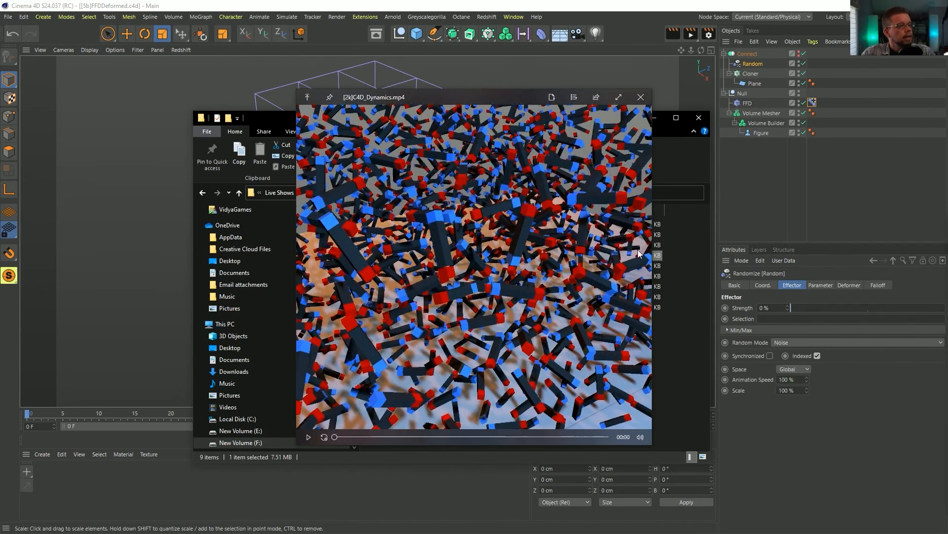
# Step: Preview the render videos [2k]C4D_Dynamics.mp4 and [2m]C4D_Dynamics.mp4
pyautogui.press('space')
pyautogui.press('space')
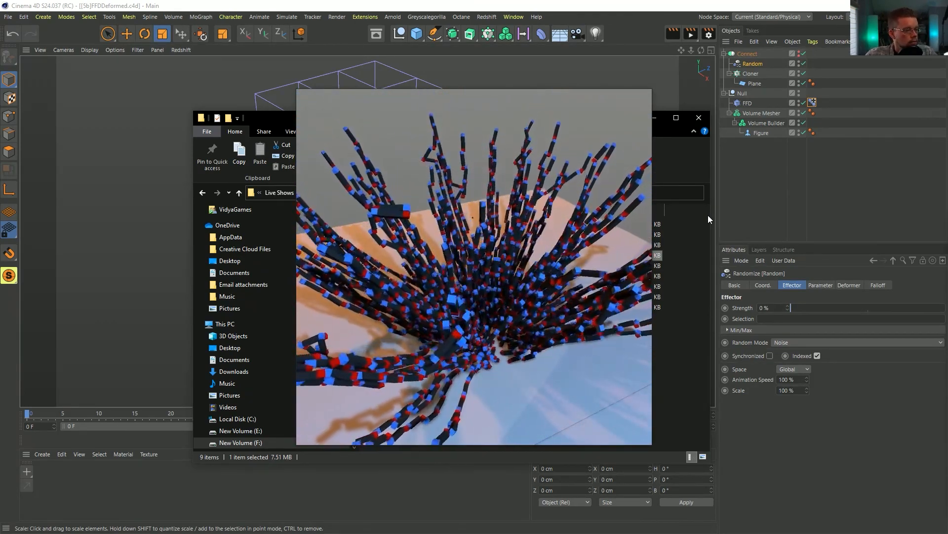
pyautogui.press('space')
pyautogui.click(408, 267)
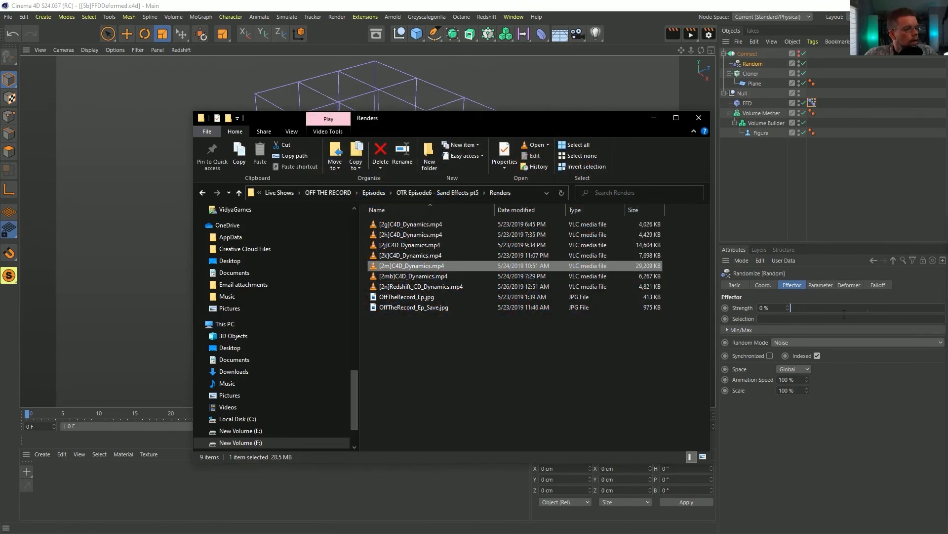
pyautogui.press('space')
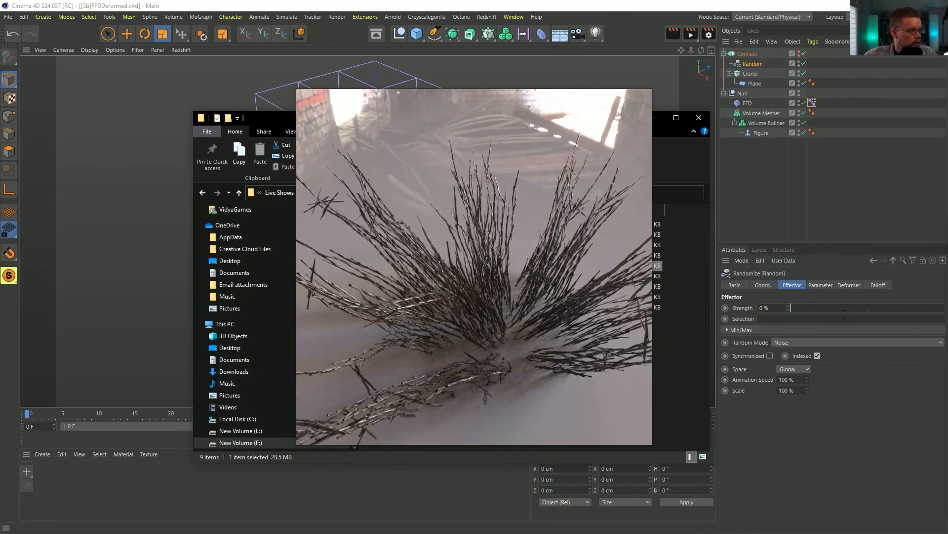
pyautogui.press('space')
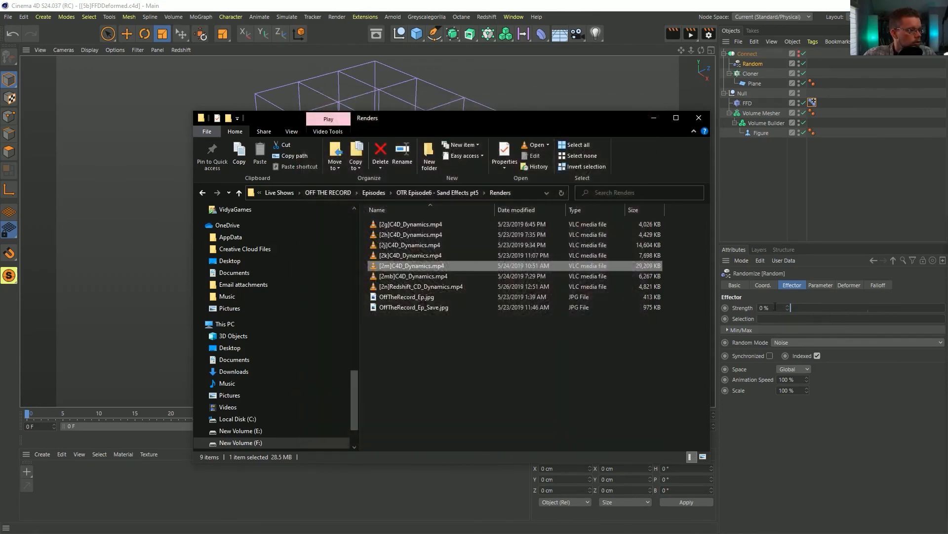
# Step: Preview the render videos [2mb]C4D_Dynamics.mp4 and [2n]Redshift_CD_Dynamics.mp4, and move the File Explorer window off the screen
pyautogui.click(477, 274)
pyautogui.press('space')
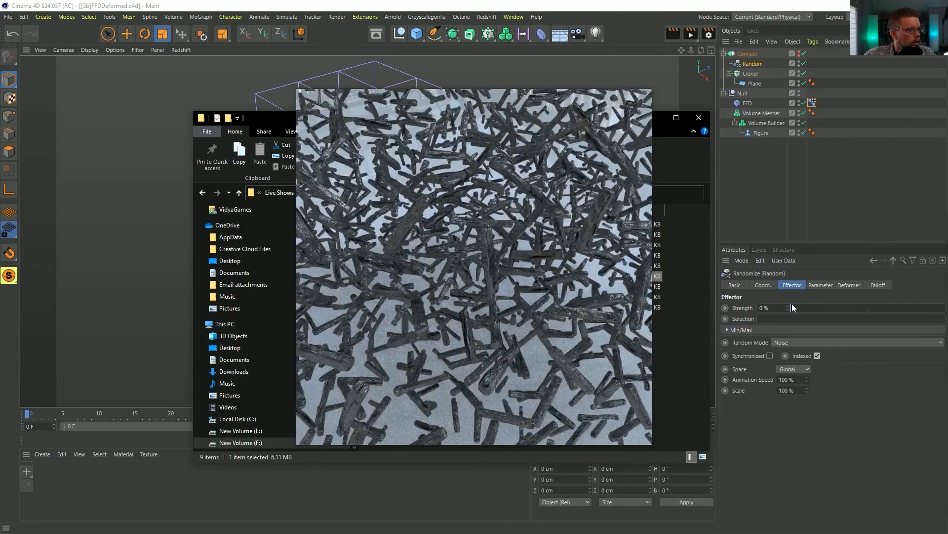
pyautogui.press('space')
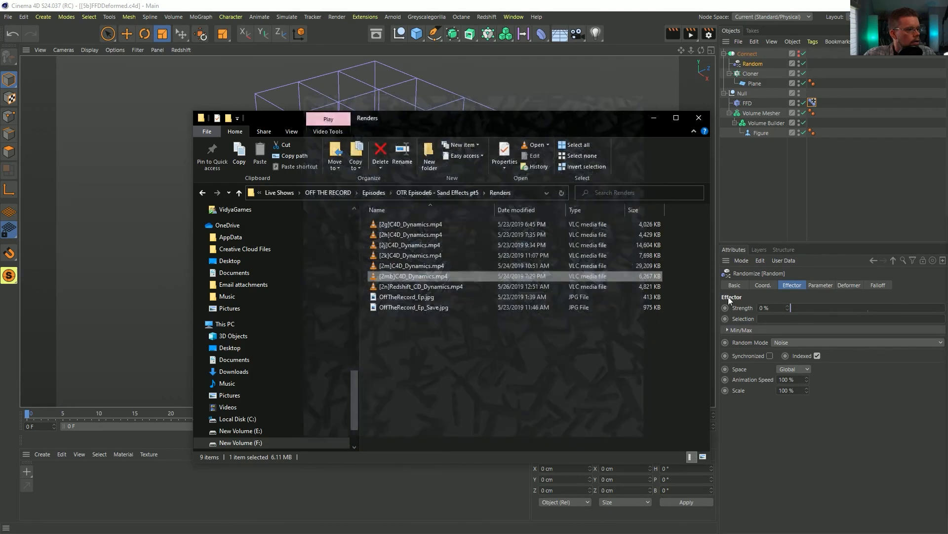
pyautogui.click(449, 289)
pyautogui.press('space')
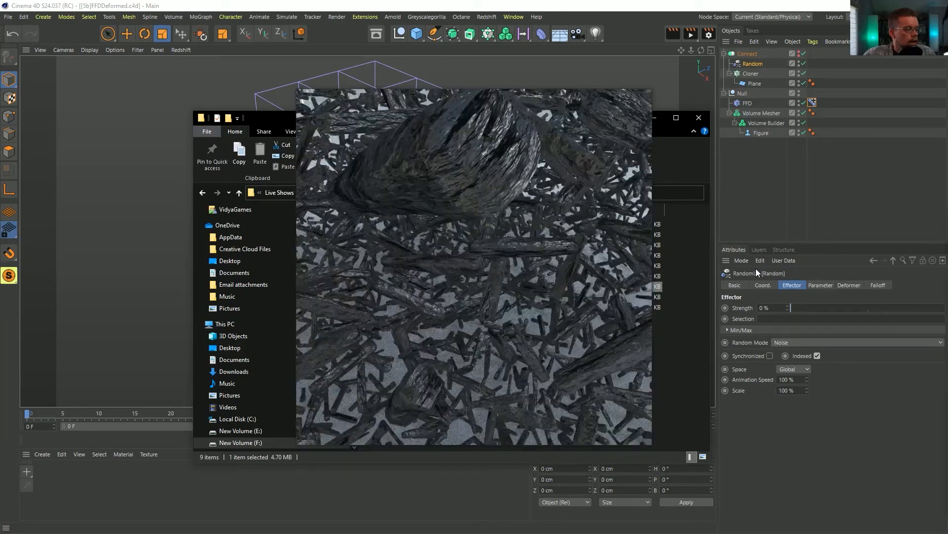
pyautogui.press('space')
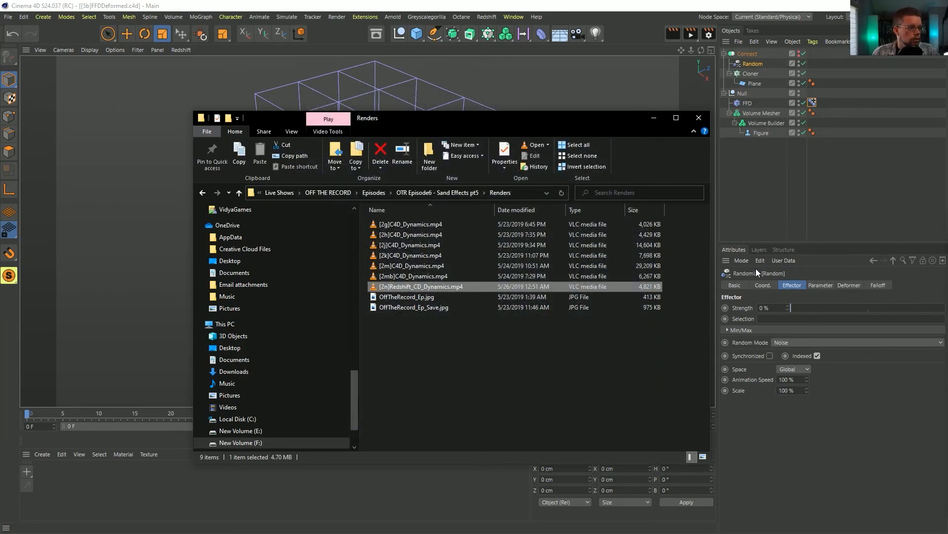
pyautogui.press('space')
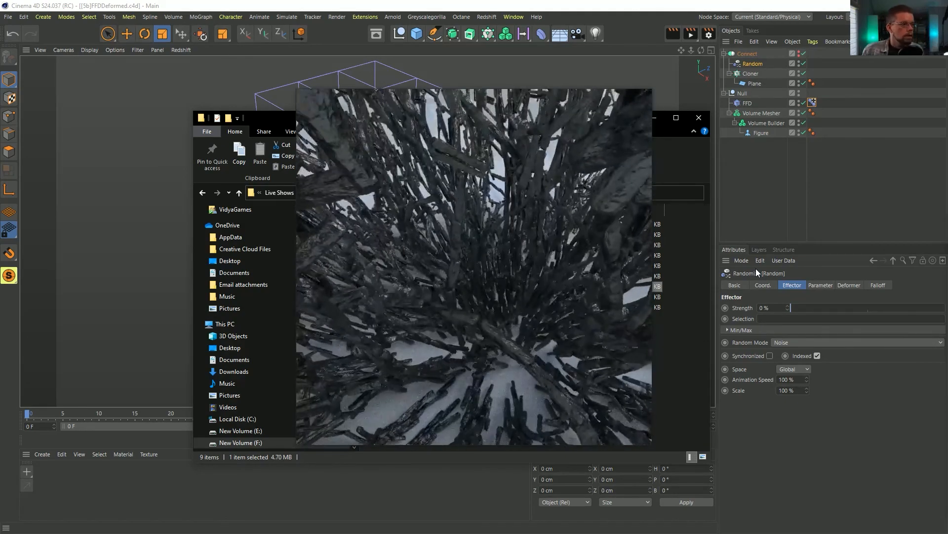
pyautogui.moveTo(609, 188)
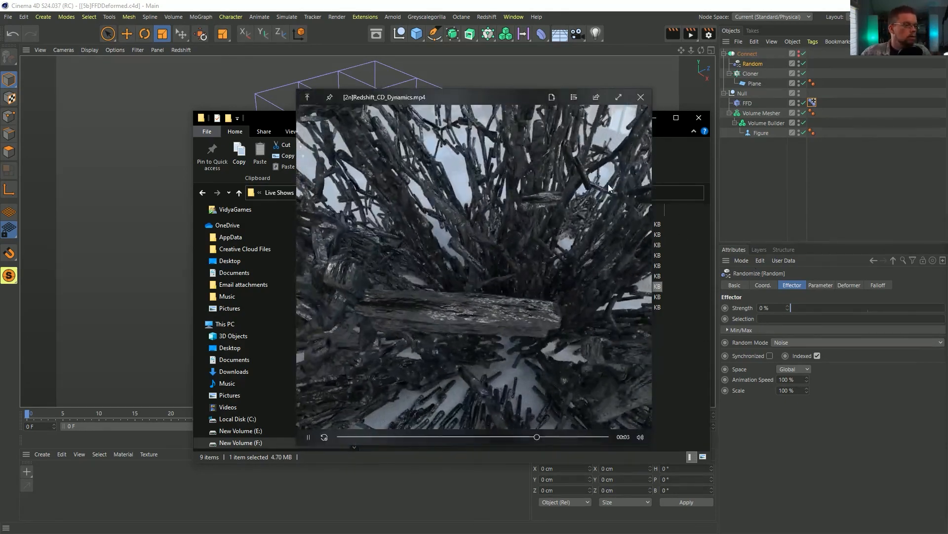
pyautogui.press('space')
pyautogui.press('space')
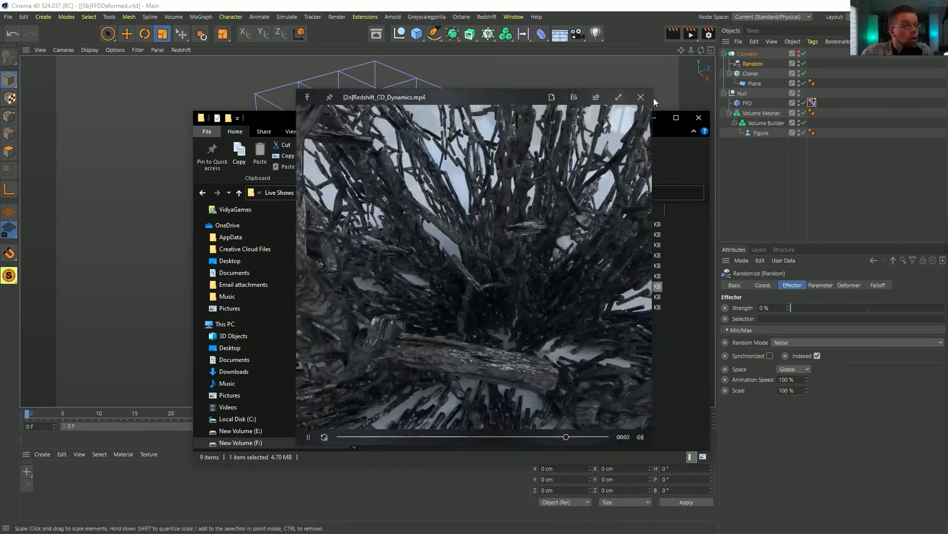
pyautogui.click(641, 97)
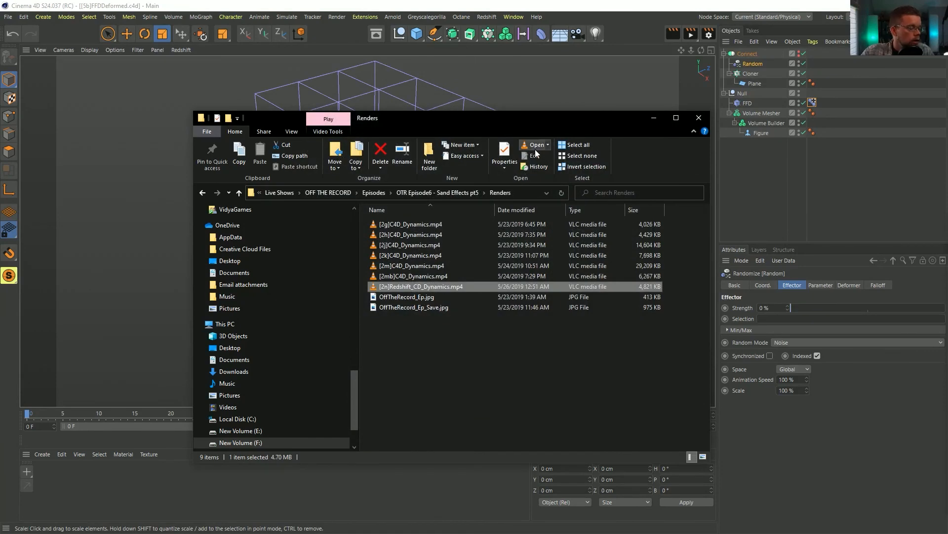
pyautogui.moveTo(456, 124); pyautogui.dragTo(0, 123)
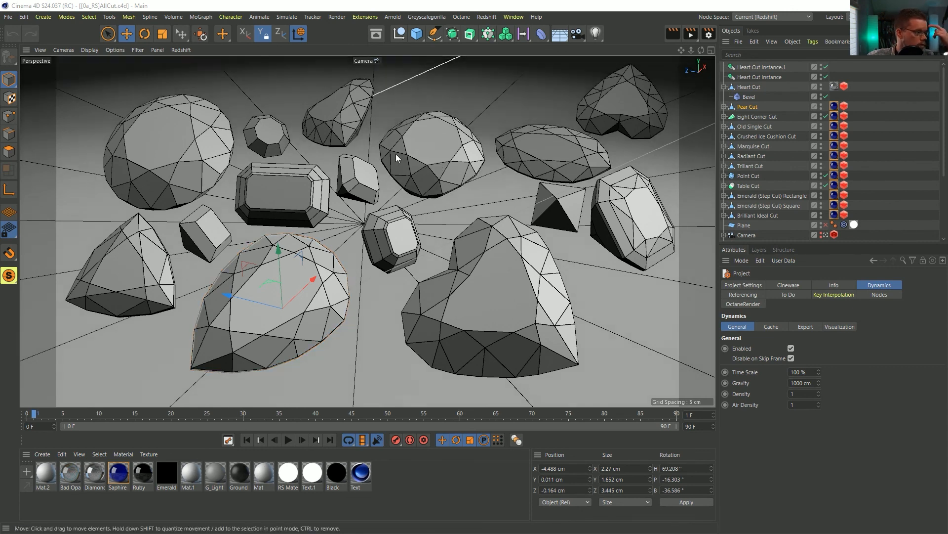
# Step: Start a live render of the gem scene [0a_RS]AllCut.c4d in a maximized Redshift RenderView and move the Vimeo browser window out of the way
pyautogui.click(488, 17)
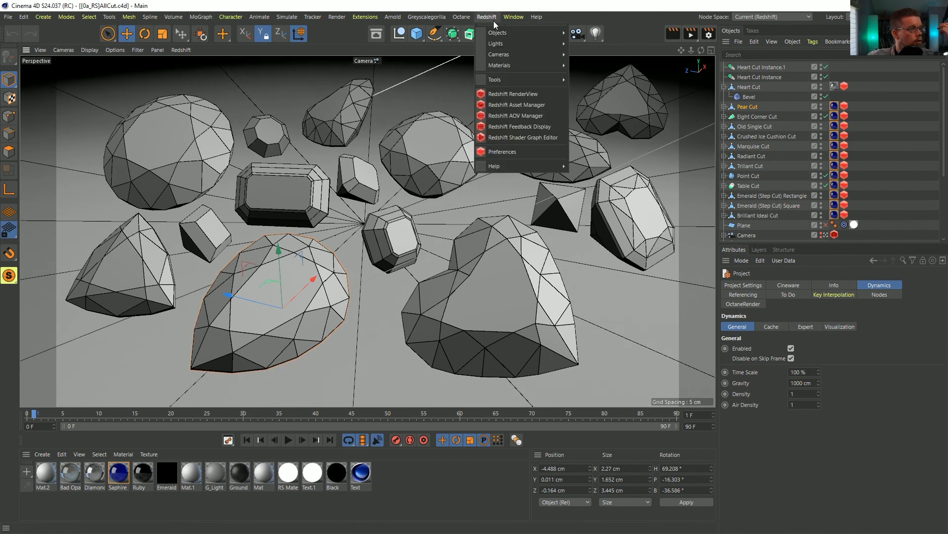
pyautogui.click(514, 90)
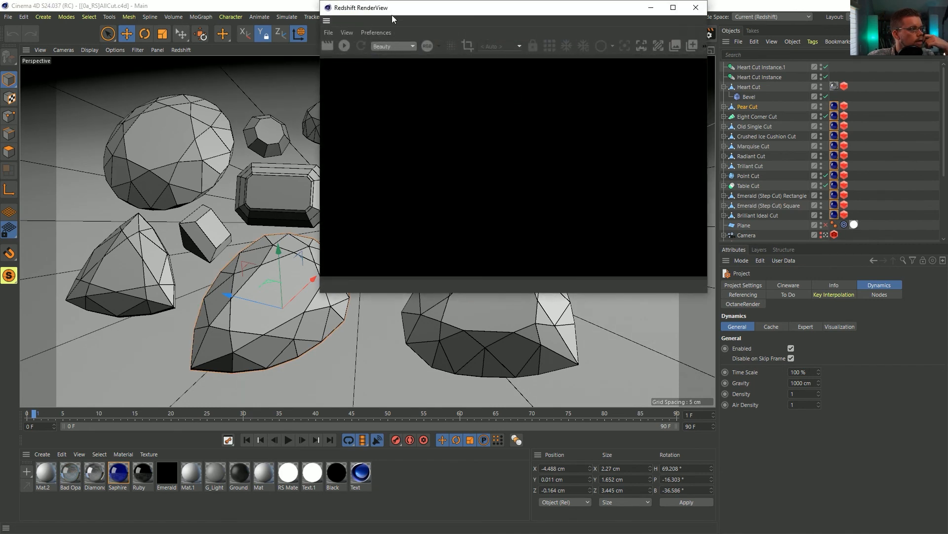
pyautogui.moveTo(392, 11); pyautogui.dragTo(326, 0)
pyautogui.click(26, 42)
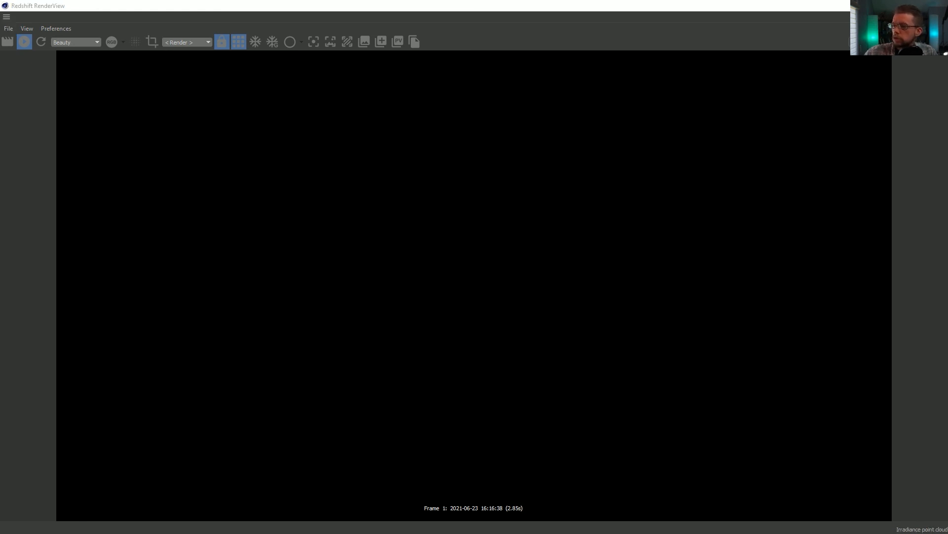
pyautogui.hotkey('alt', 'Tab')
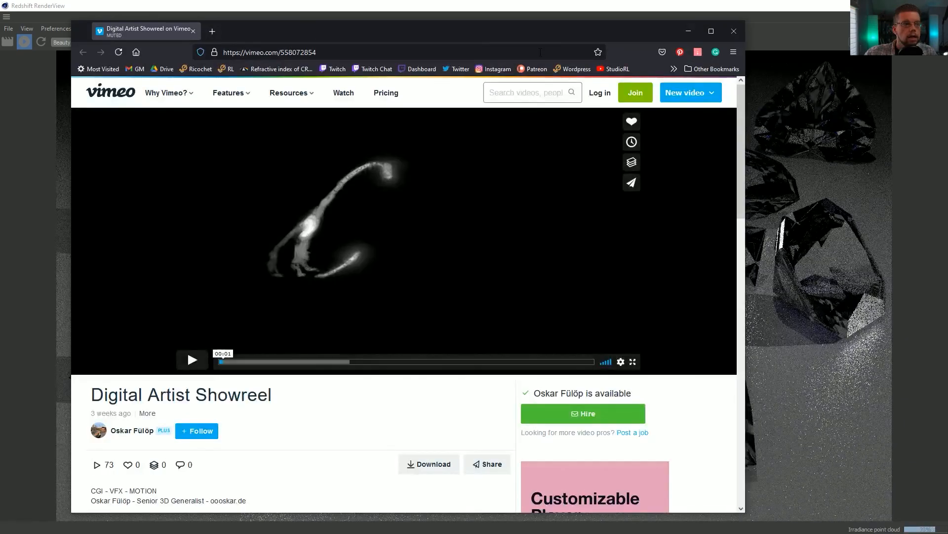
pyautogui.moveTo(524, 29); pyautogui.dragTo(947, 59)
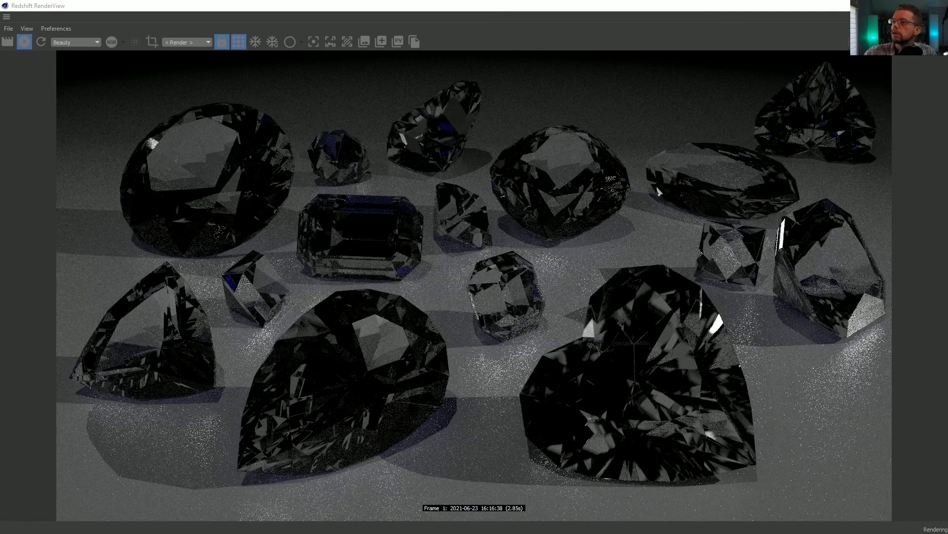